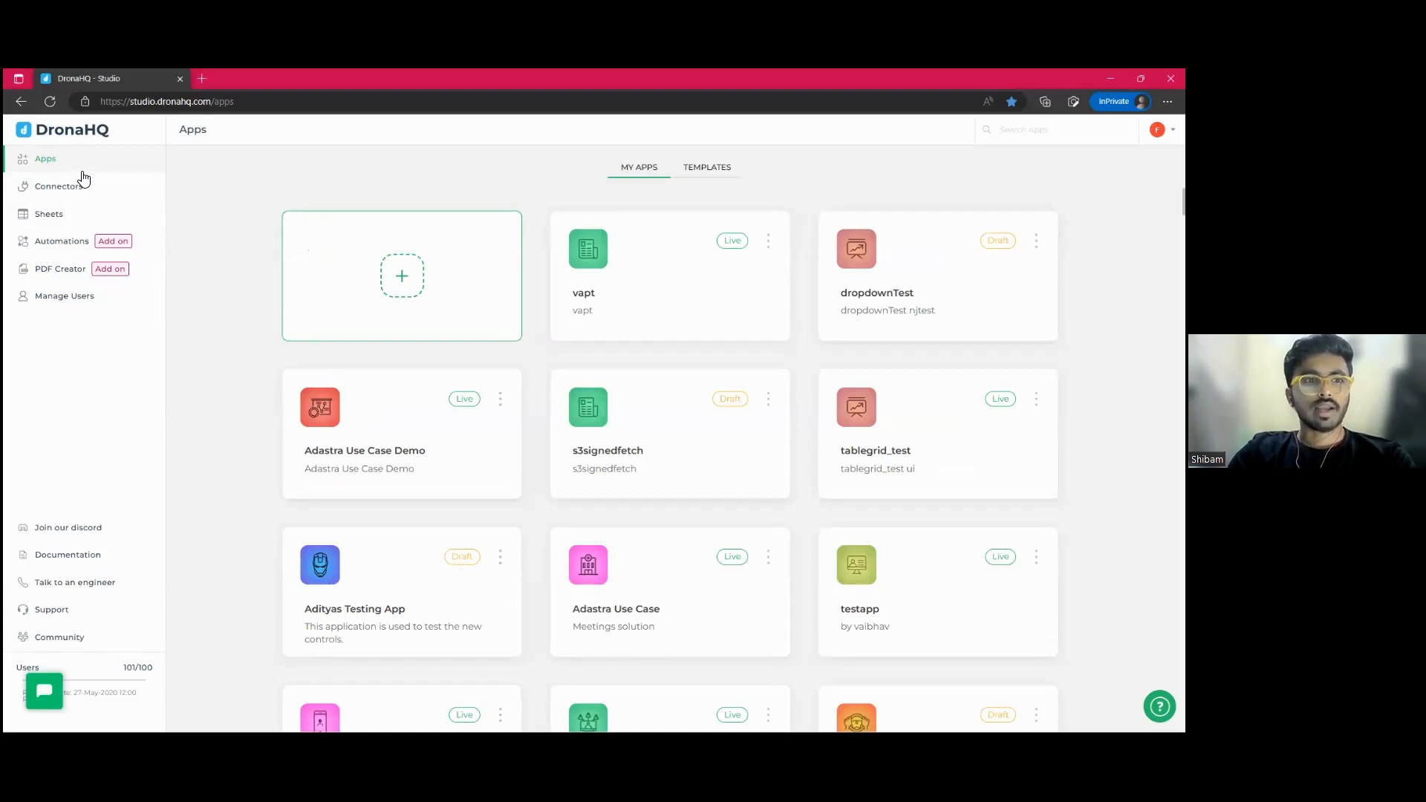
Step: Browse the catalog of available connectors, then close it and return to the apps list
left_click(69, 189)
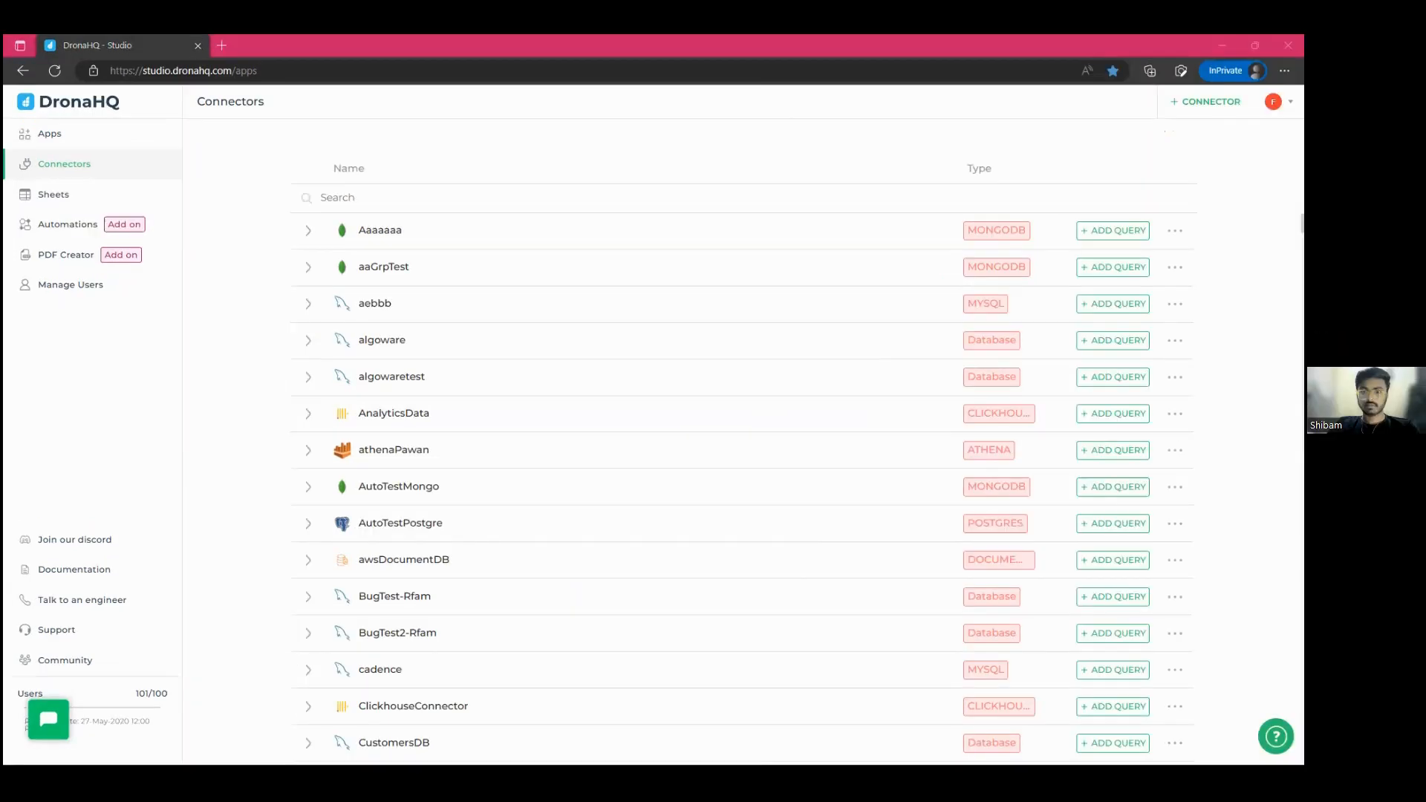
left_click(1095, 129)
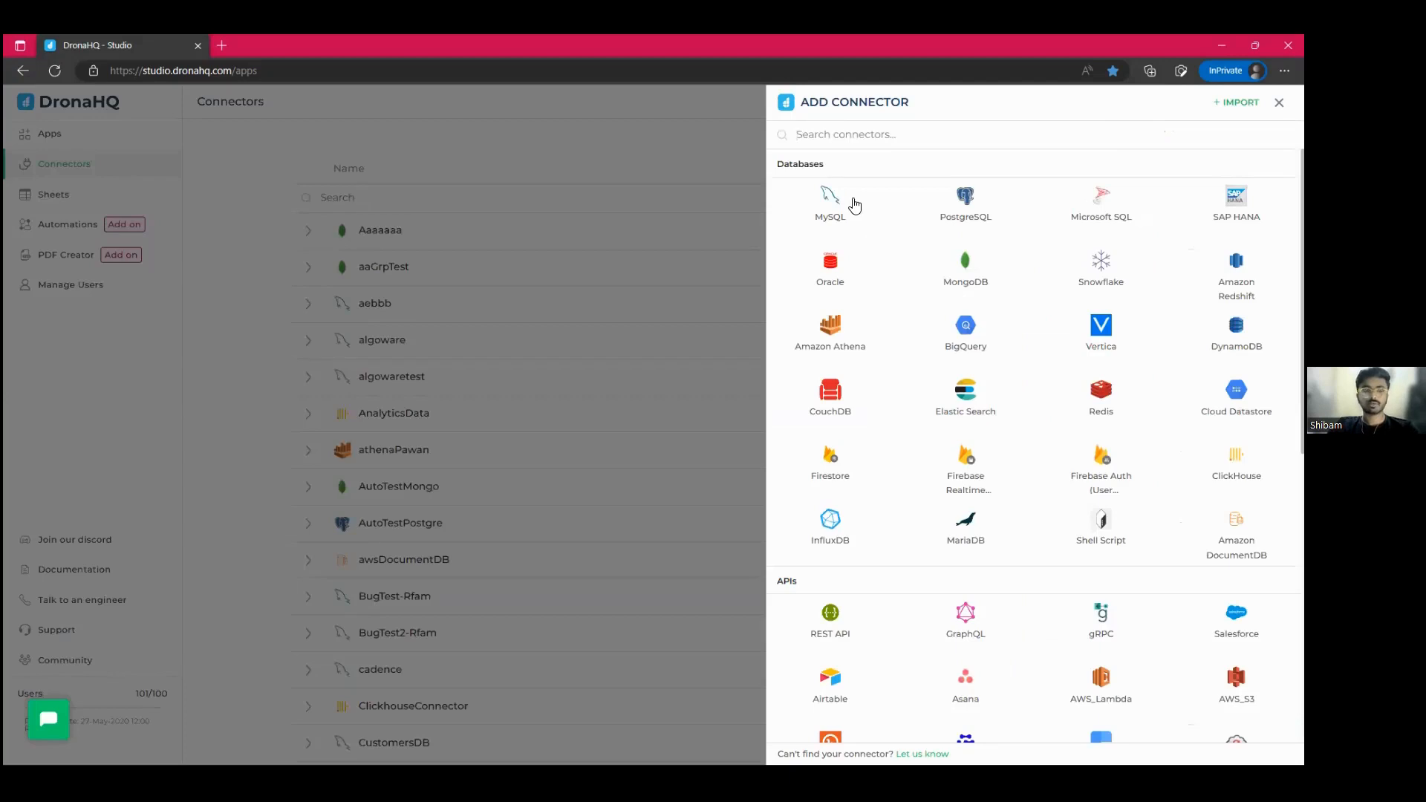
scroll(947, 451, "down", 2)
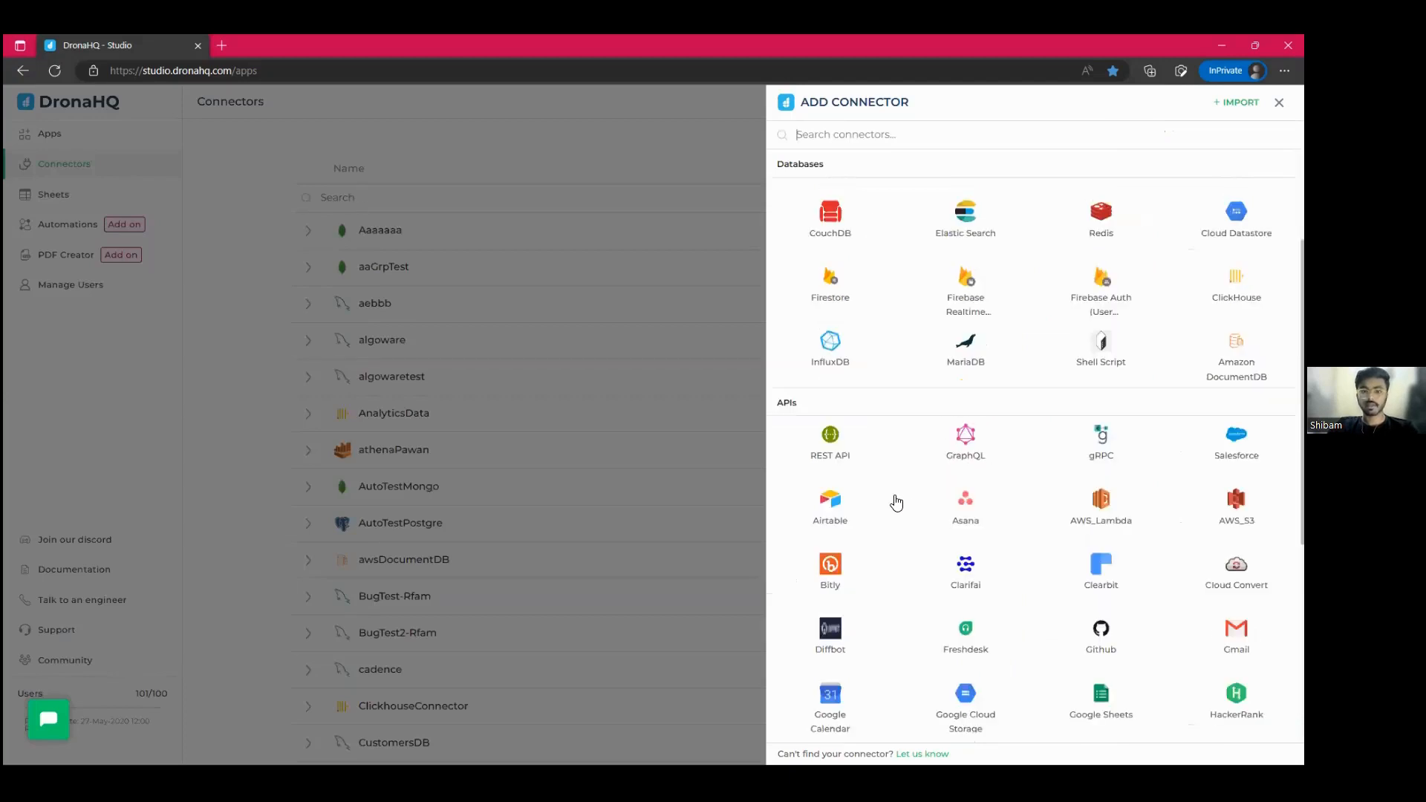
scroll(894, 500, "up", 2)
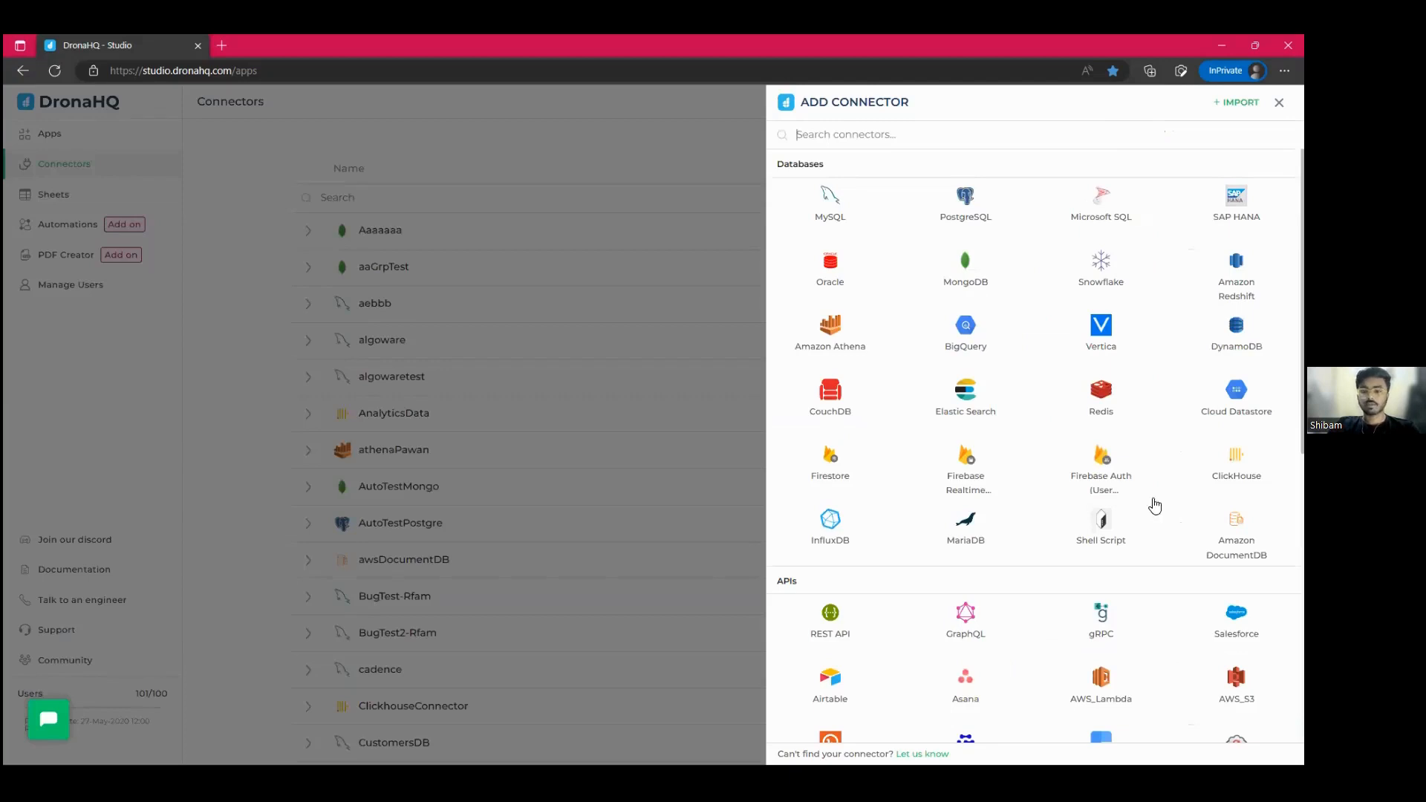
key("alt+Tab")
scroll(1120, 560, "down", 5)
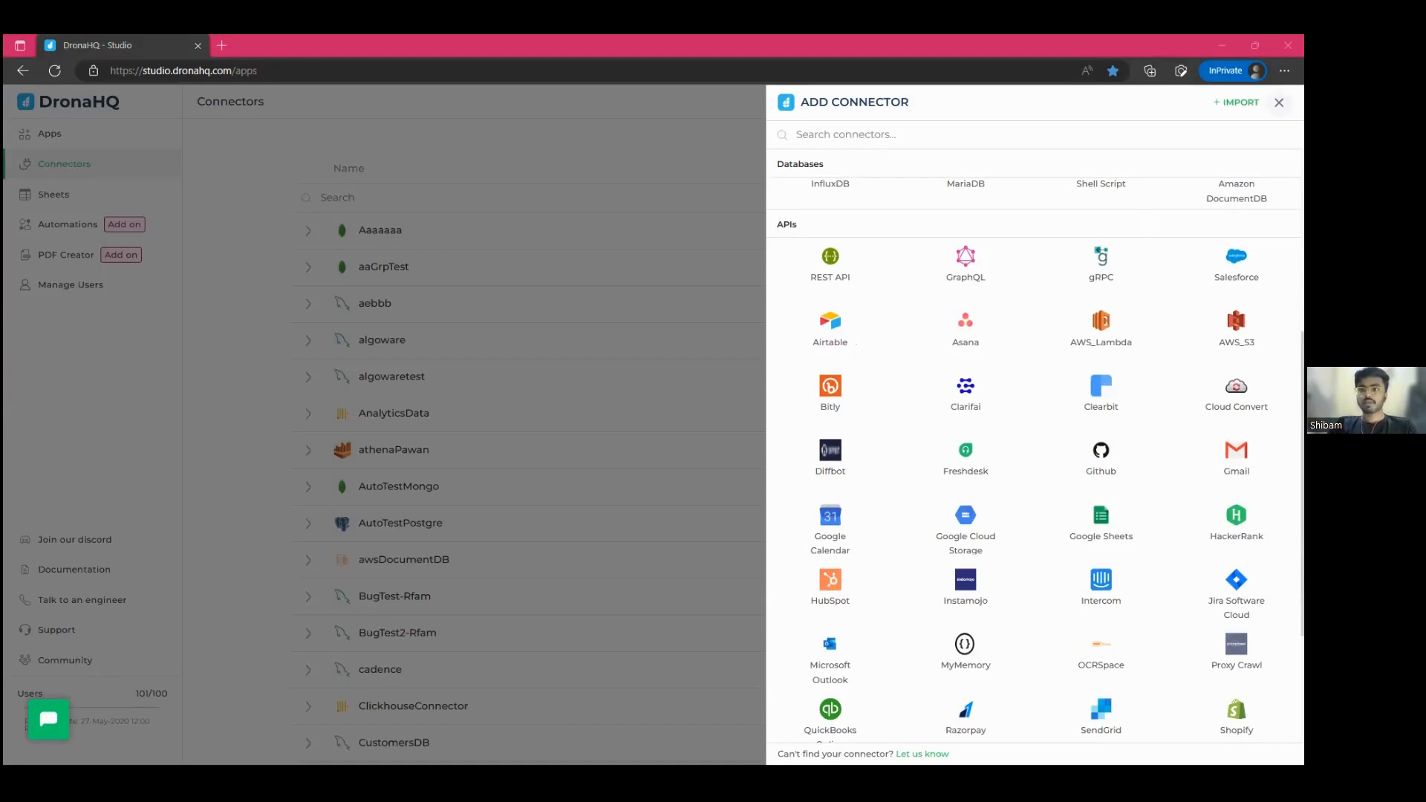
left_click(665, 176)
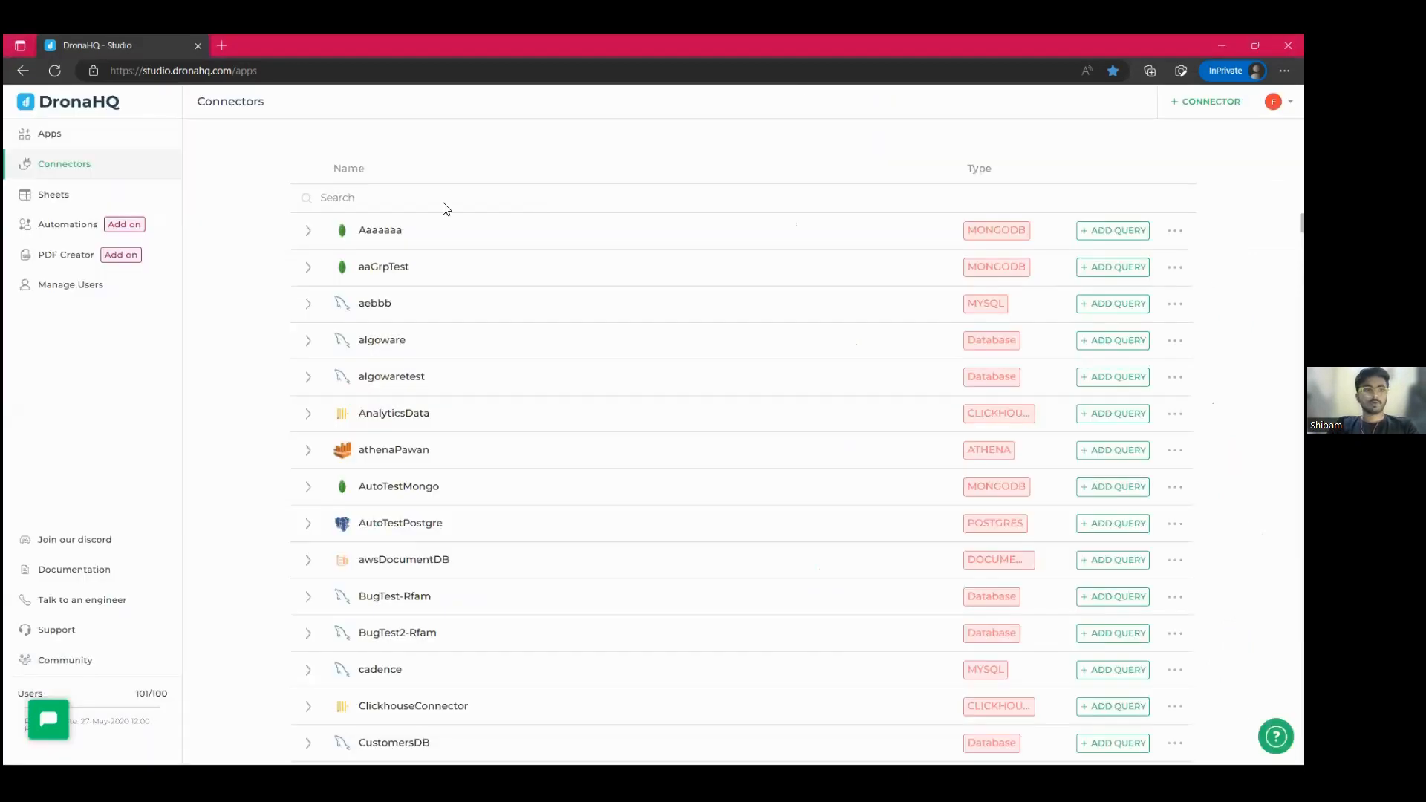
left_click_drag(56, 134, 63, 134)
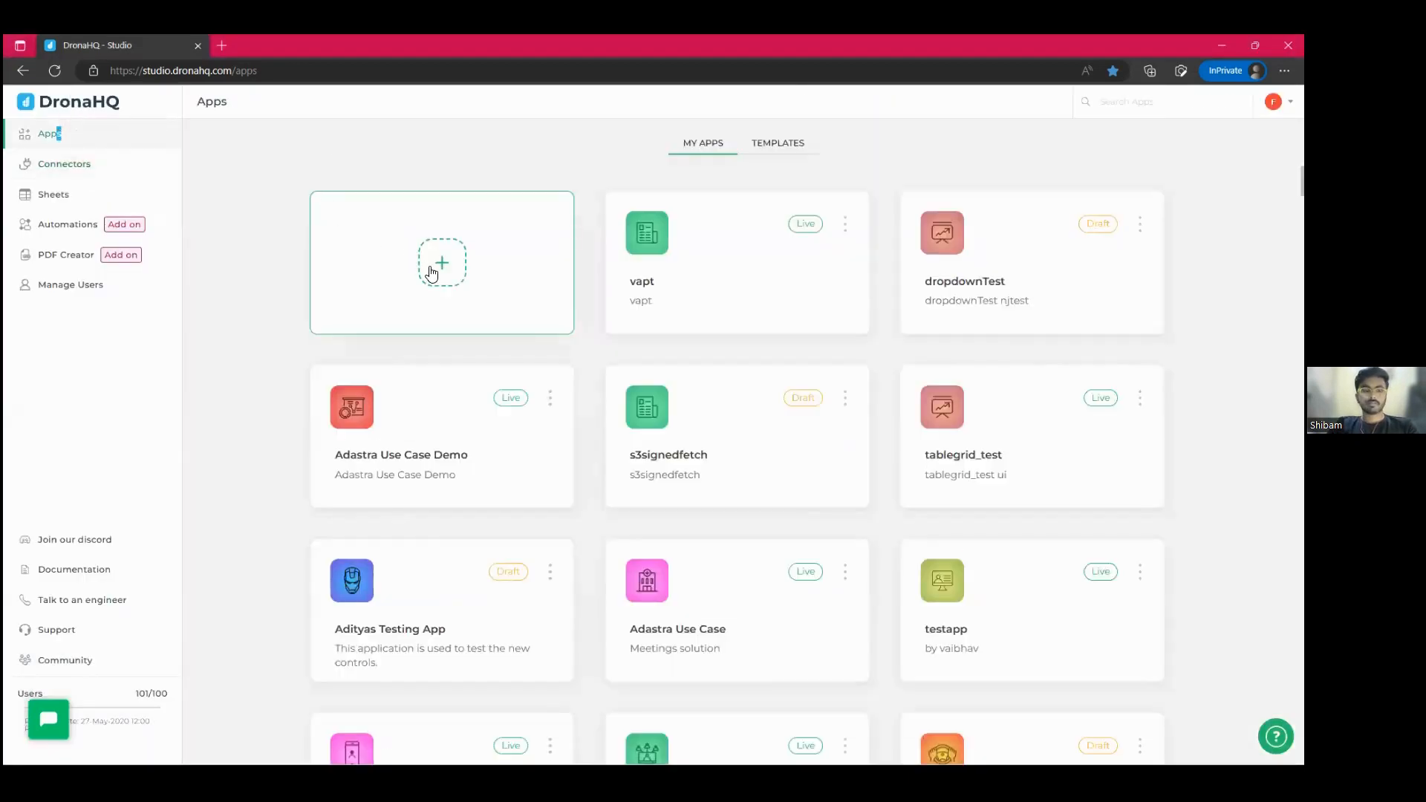
Step: Create blank app DataSources, described 'Integrating different DBs and APIS', with the pink presentation icon
left_click(431, 265)
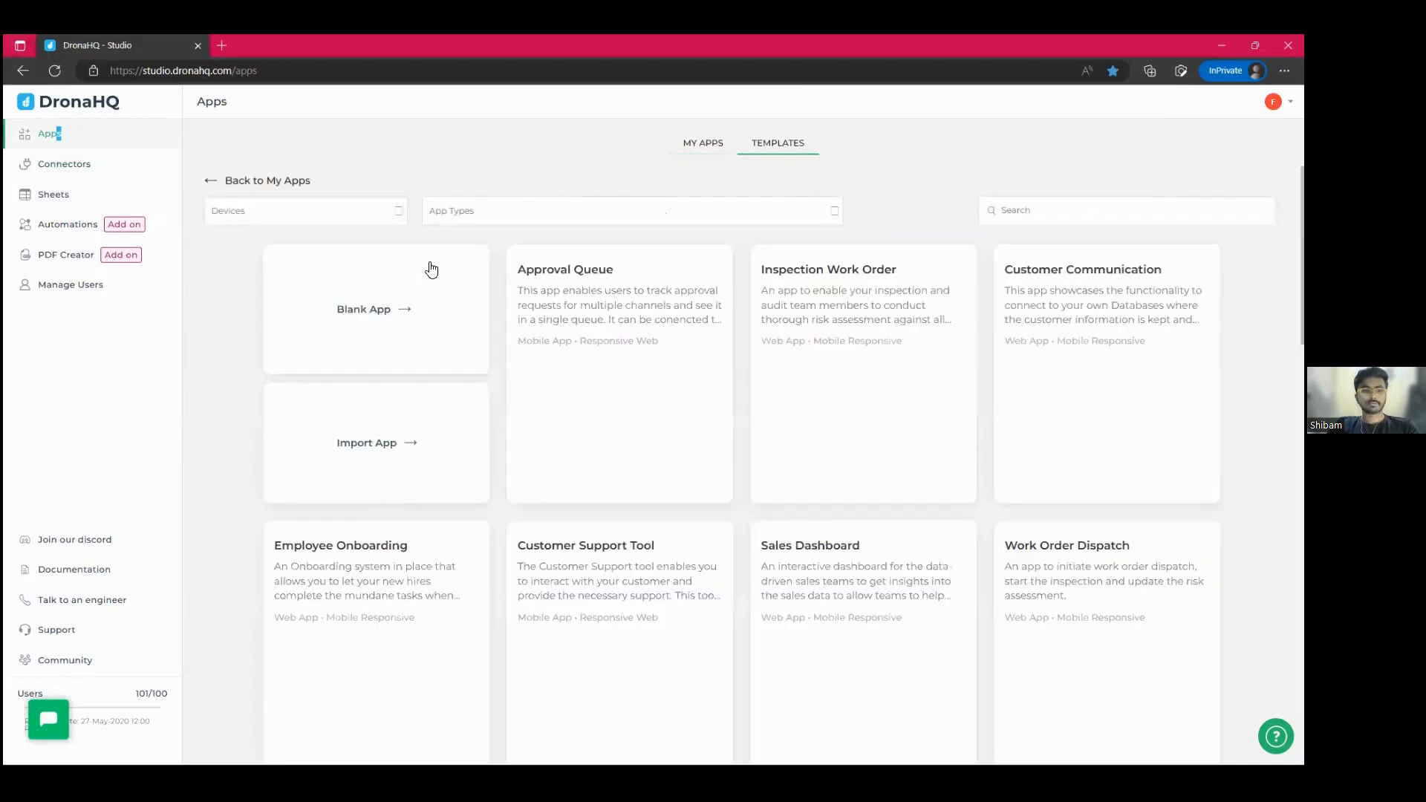
left_click(331, 317)
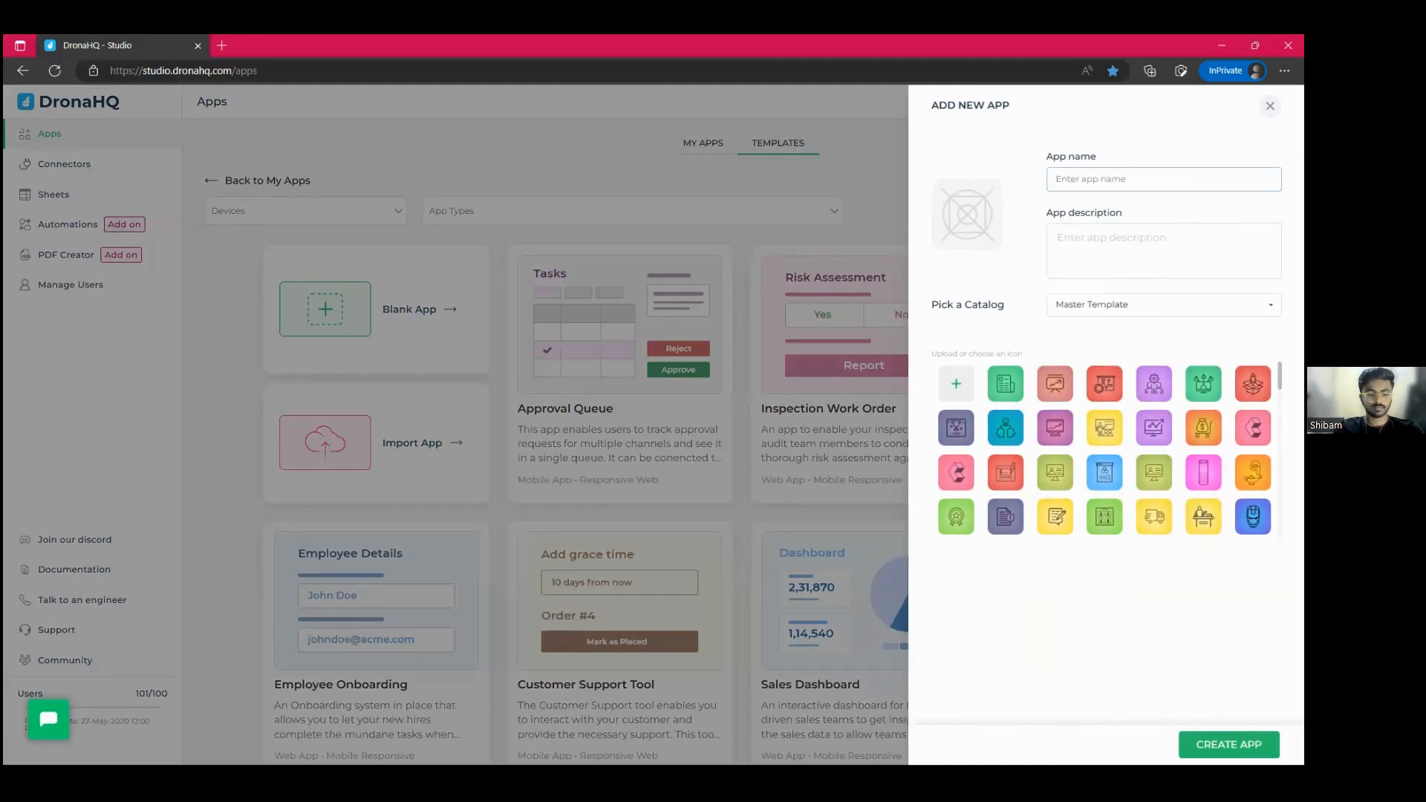
type("DataS")
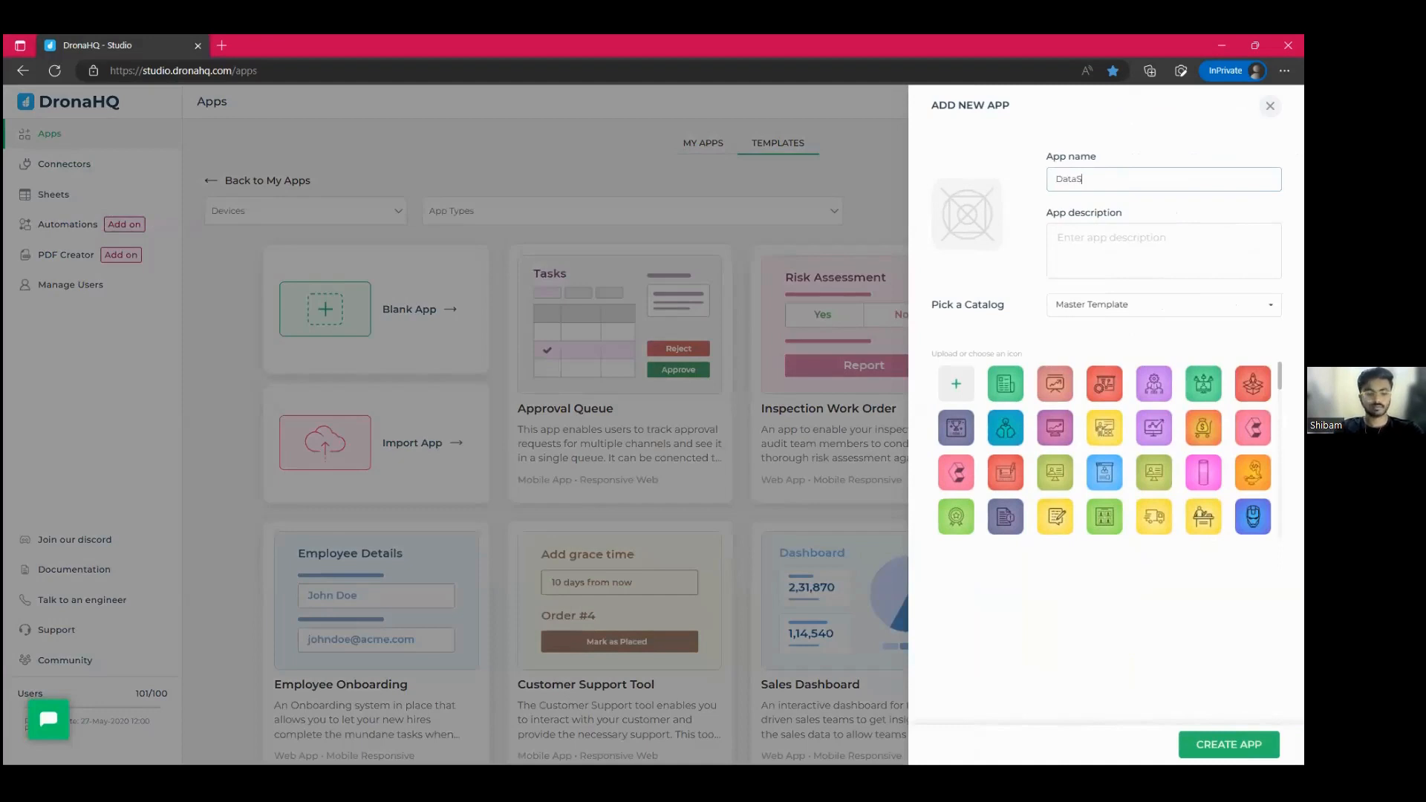
type("our")
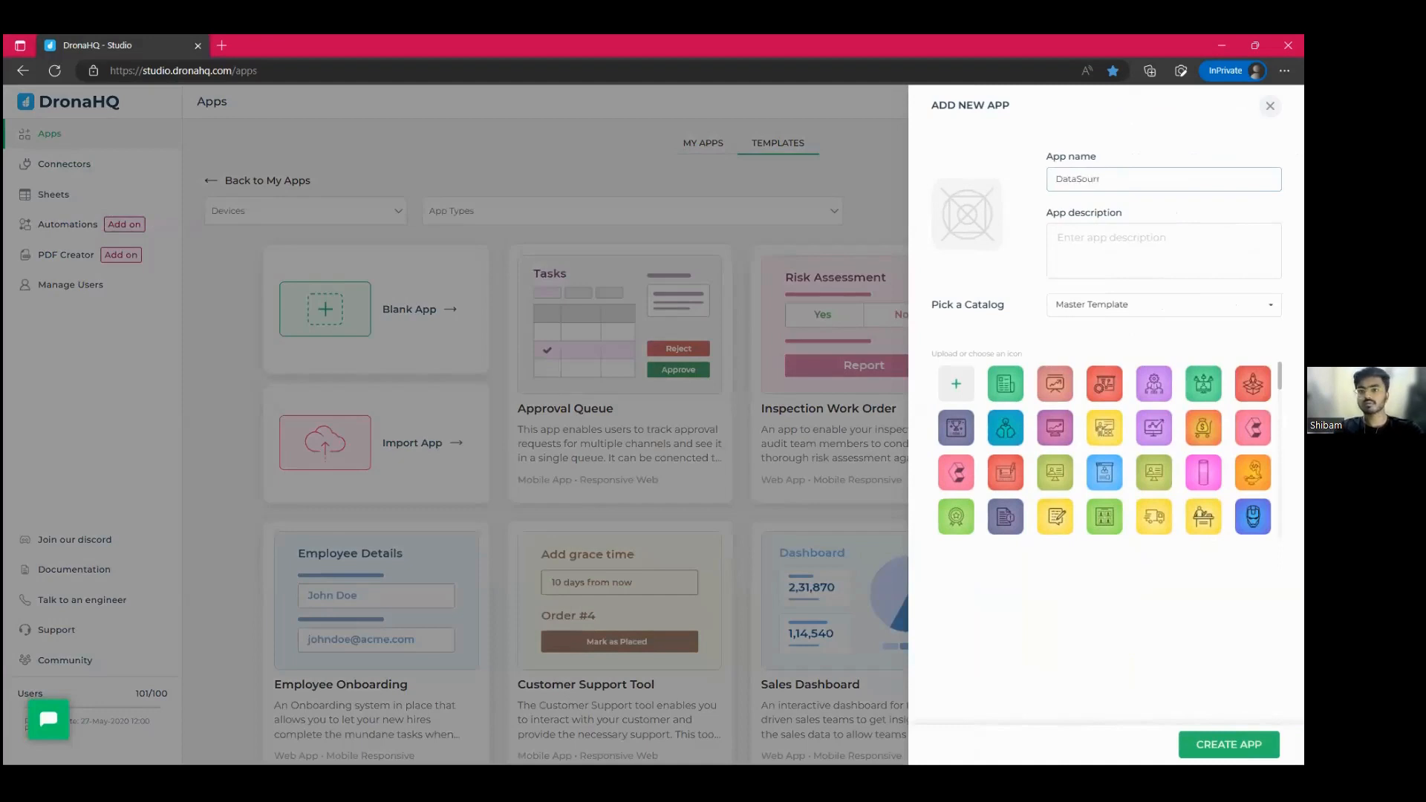
type("ces")
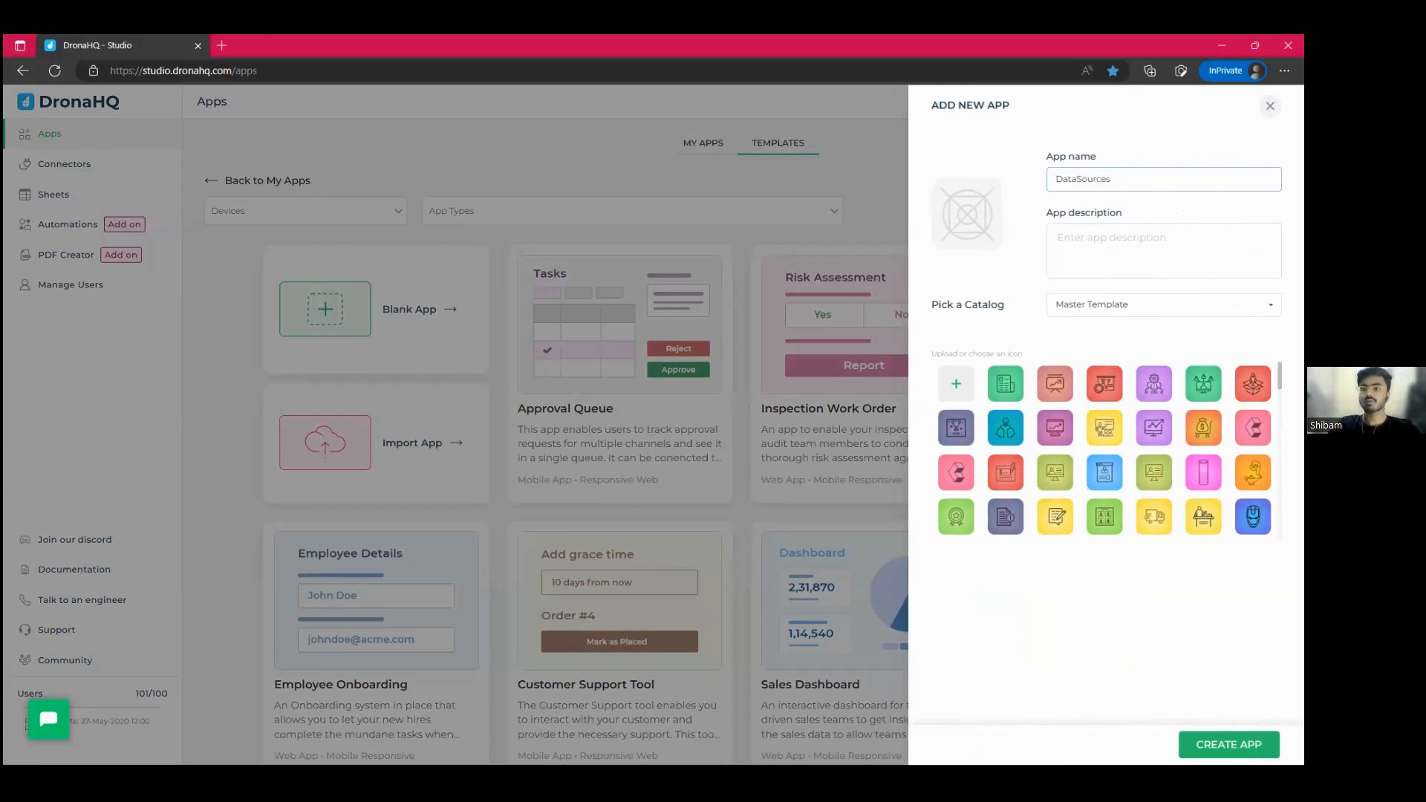
left_click(1147, 244)
type("Inte")
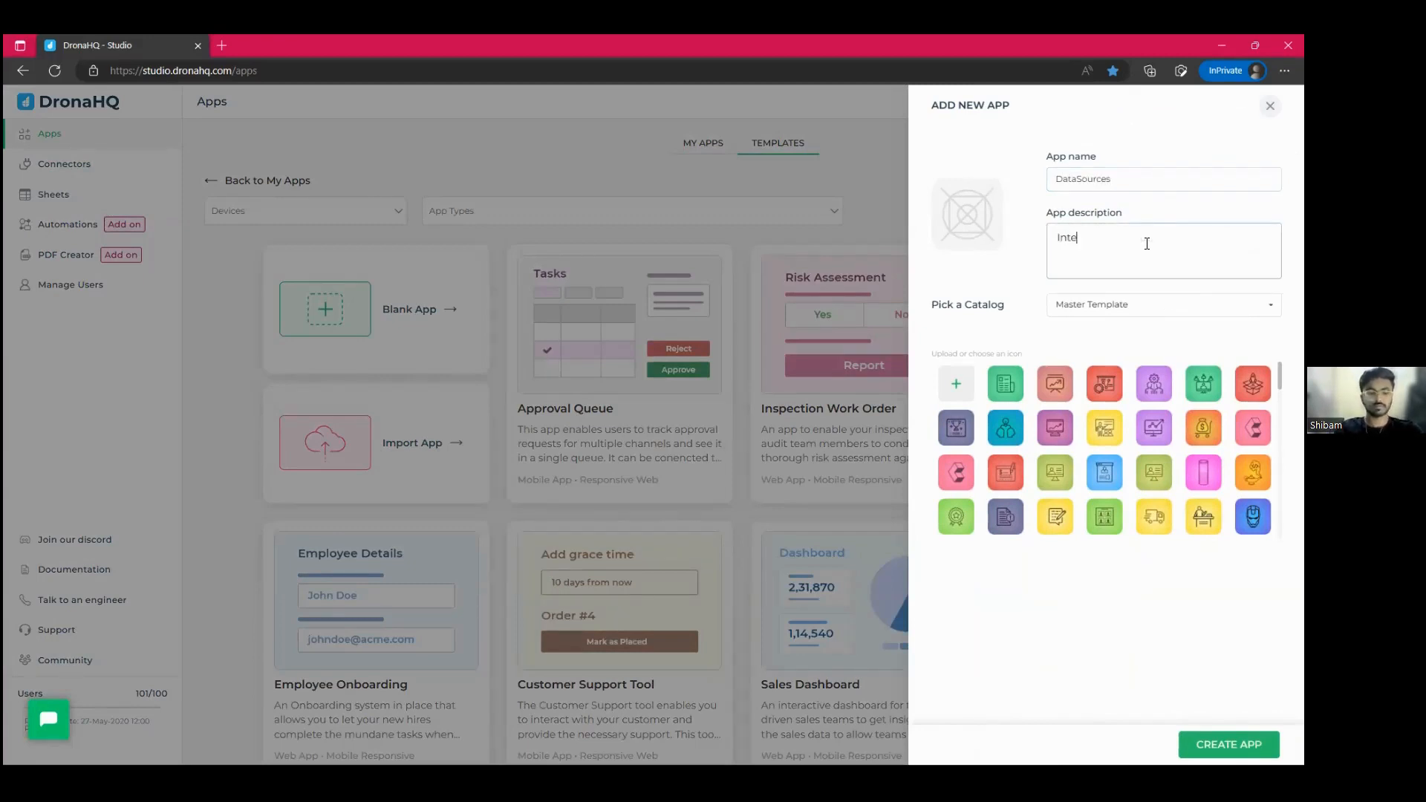
type("g")
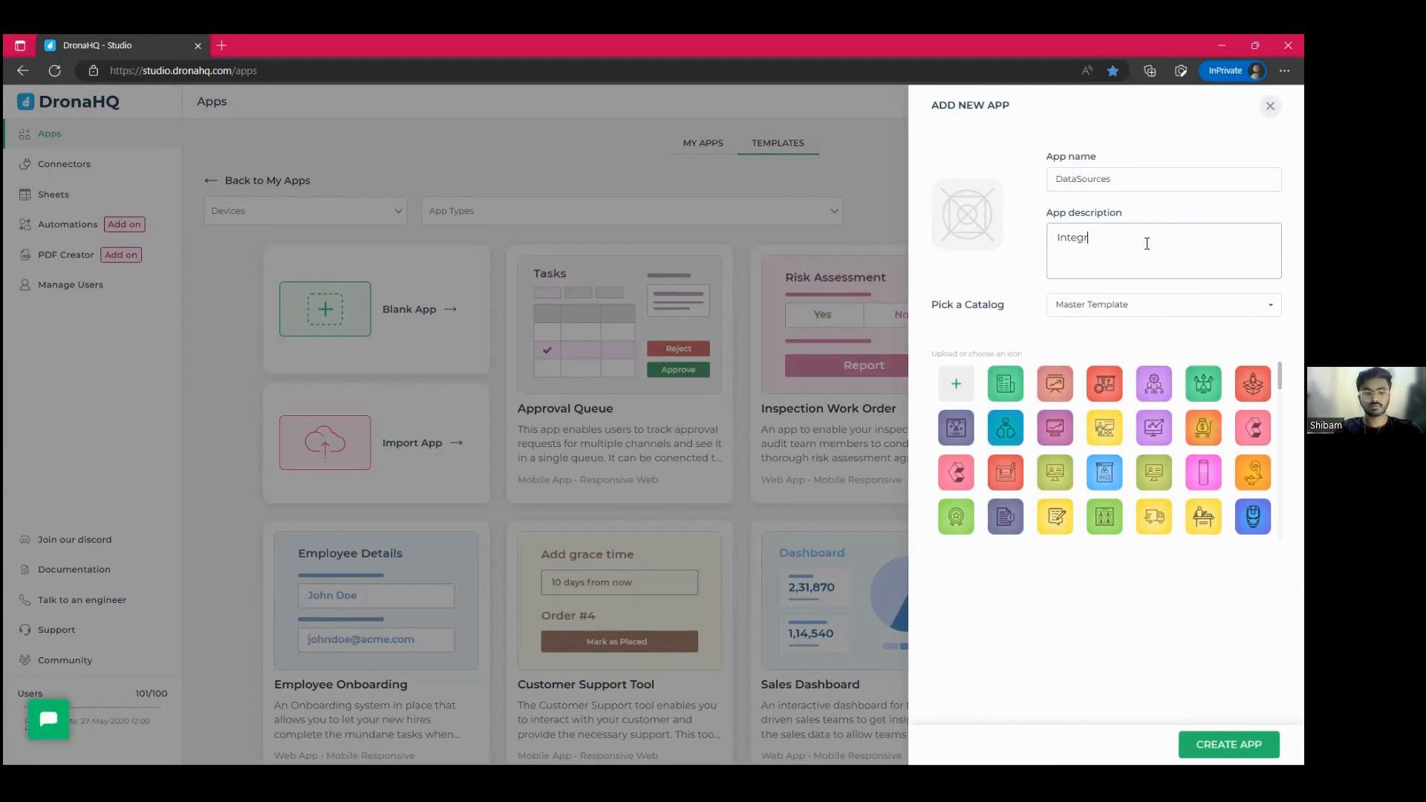
type("rating different DB")
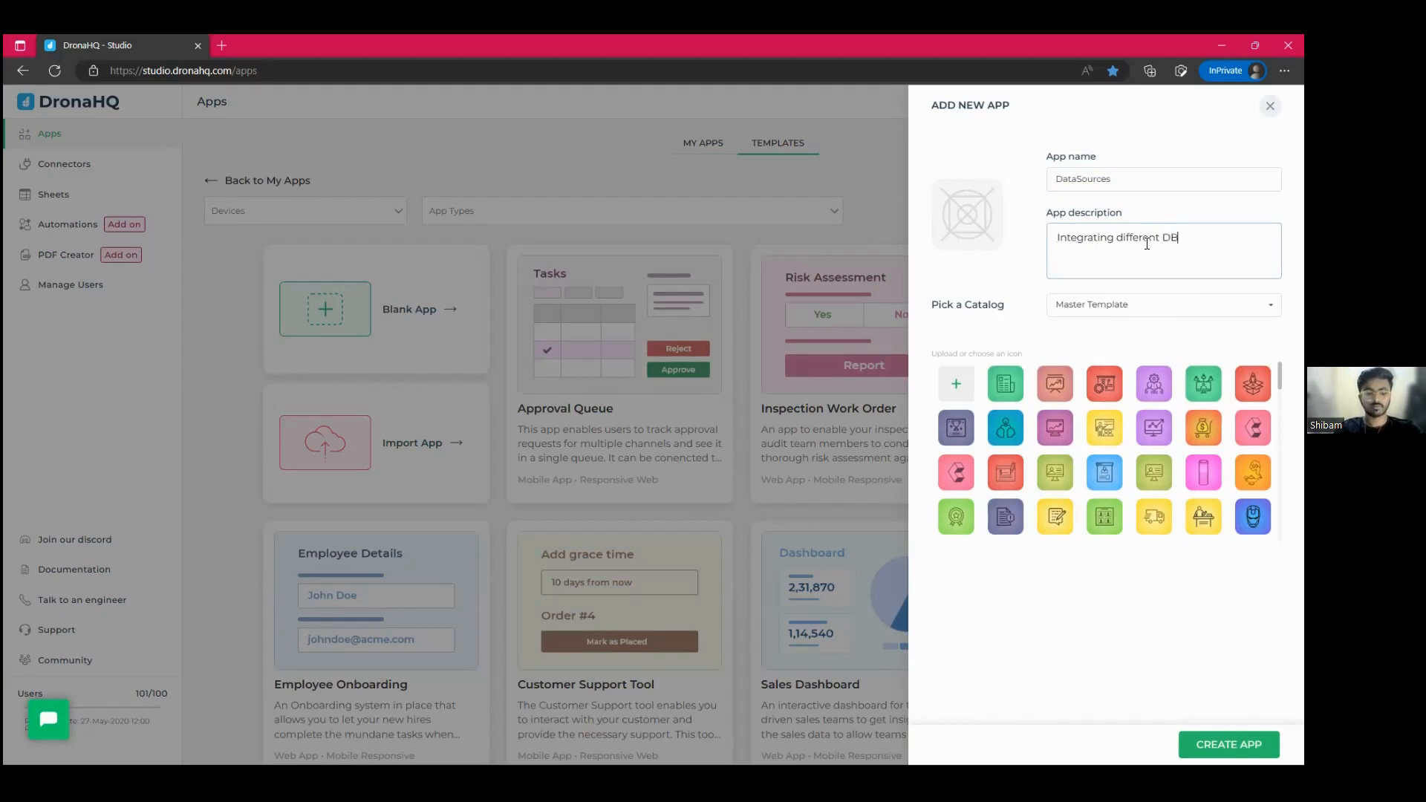
type("s and APIS")
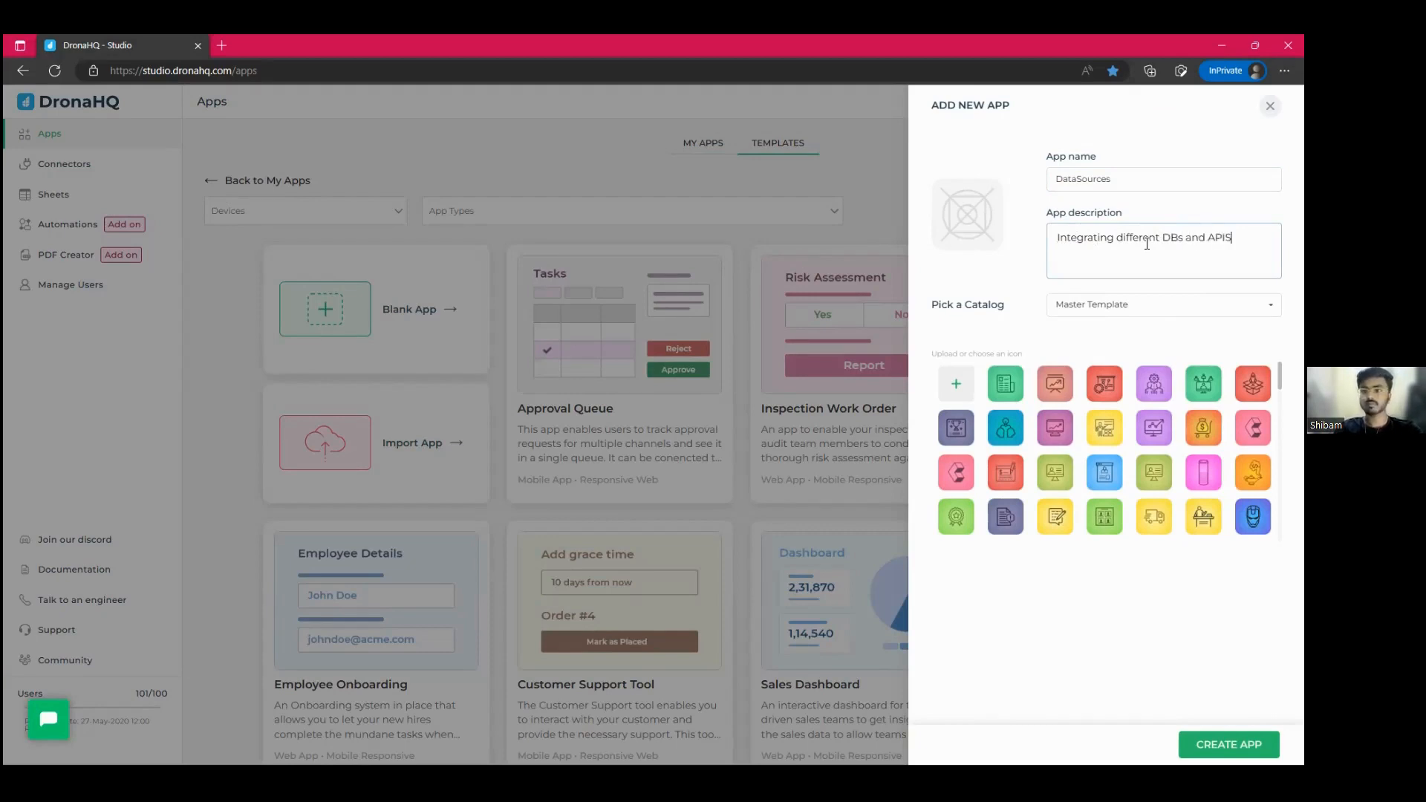
left_click(1054, 383)
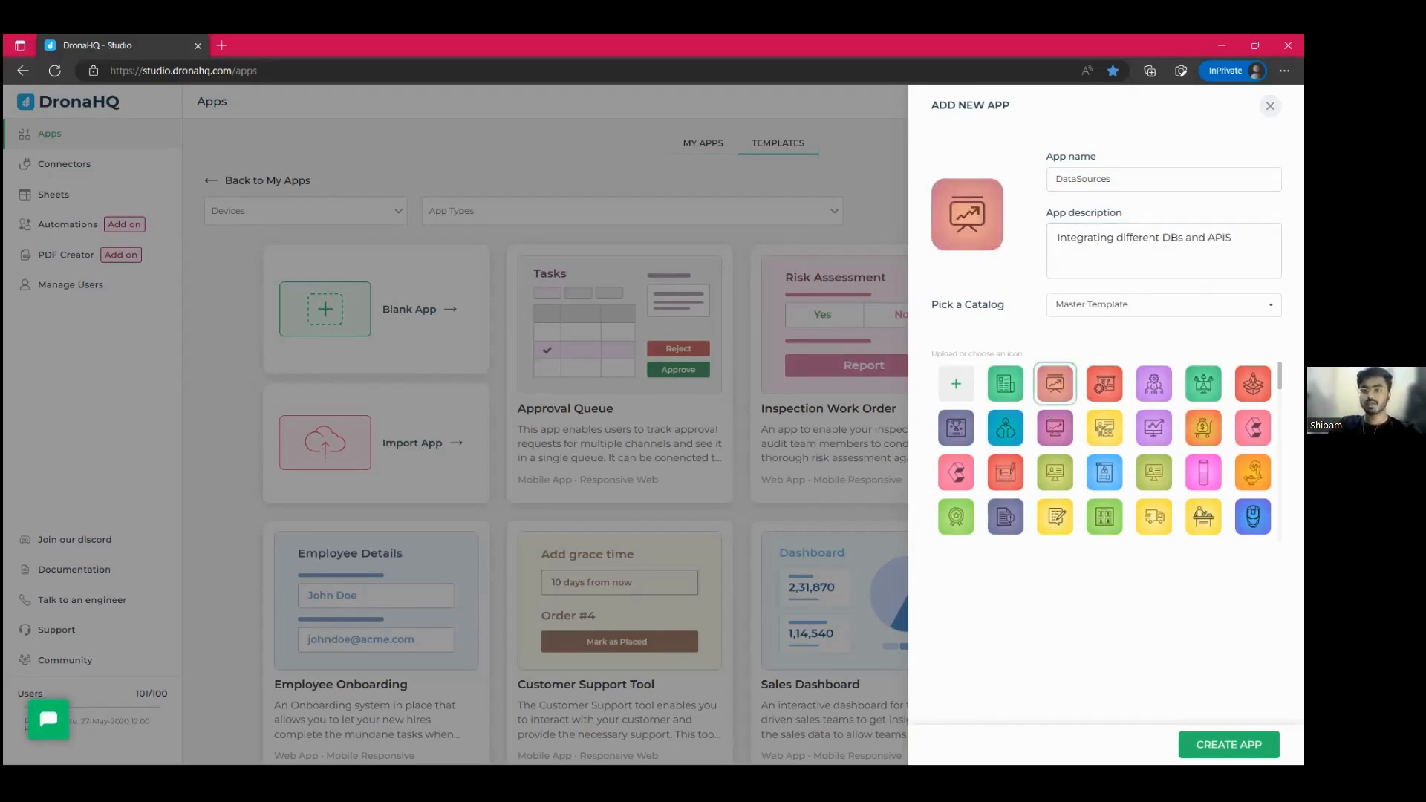
left_click(1228, 744)
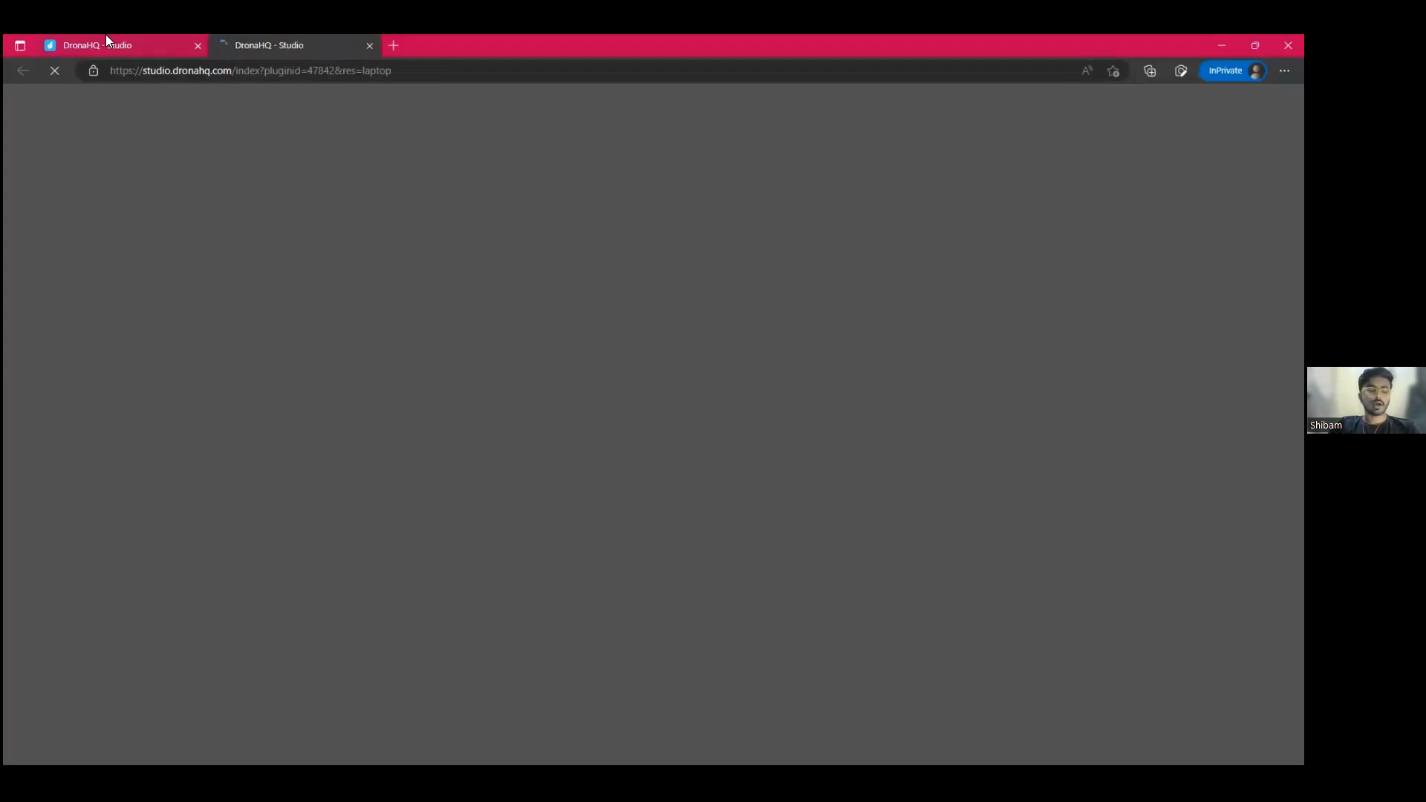
Step: Back in the studio, add a new connector from the Connectors page and choose PostgreSQL
mouse_move(106, 37)
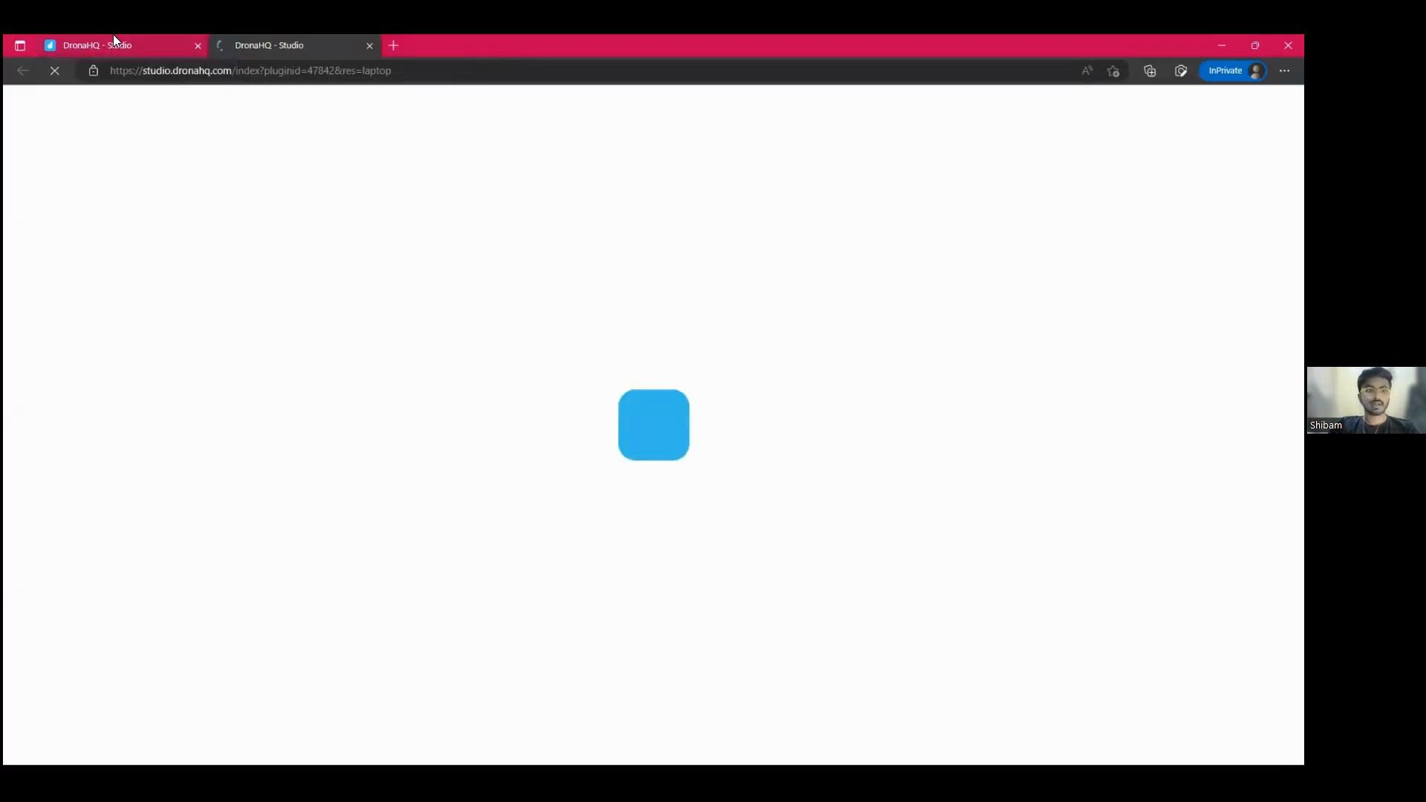
left_click(111, 40)
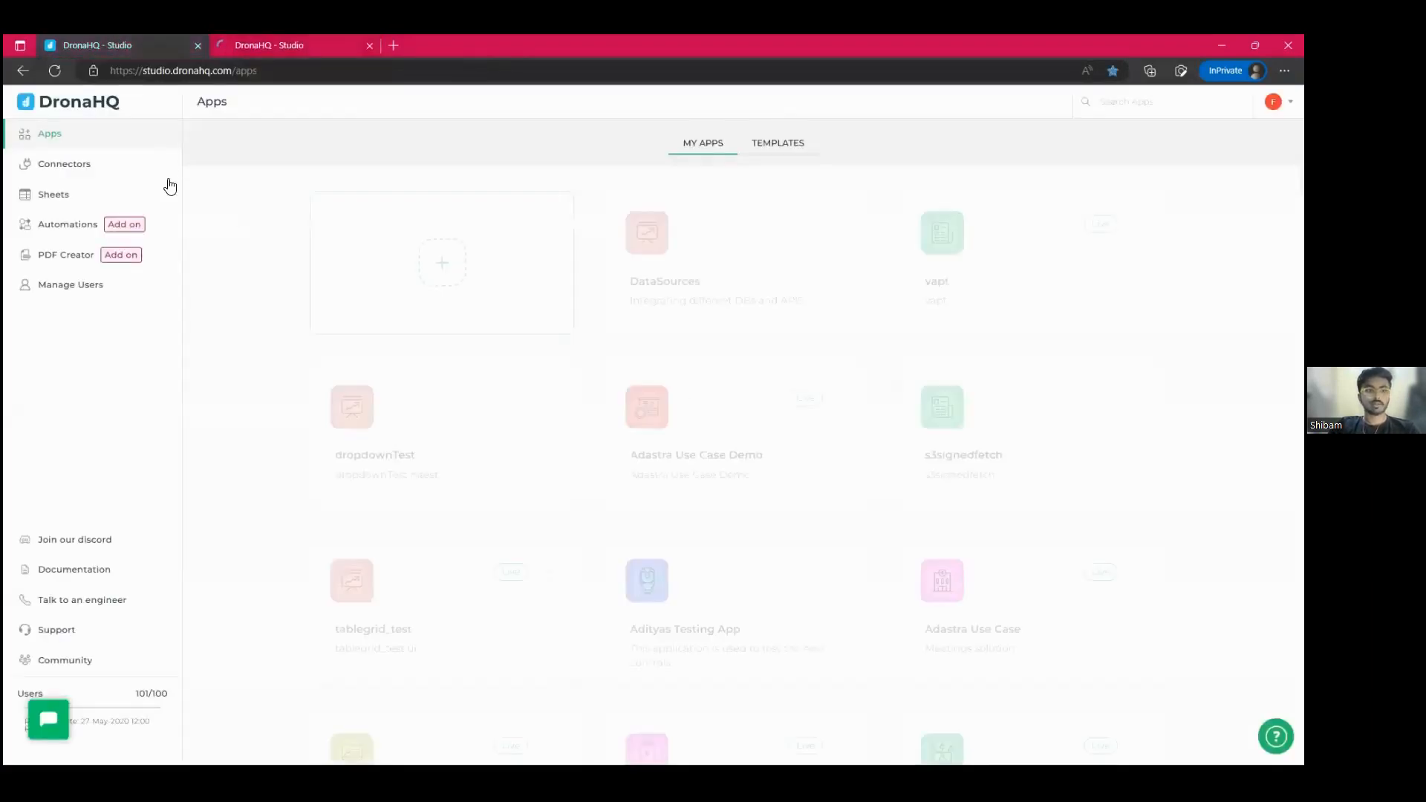
left_click(62, 172)
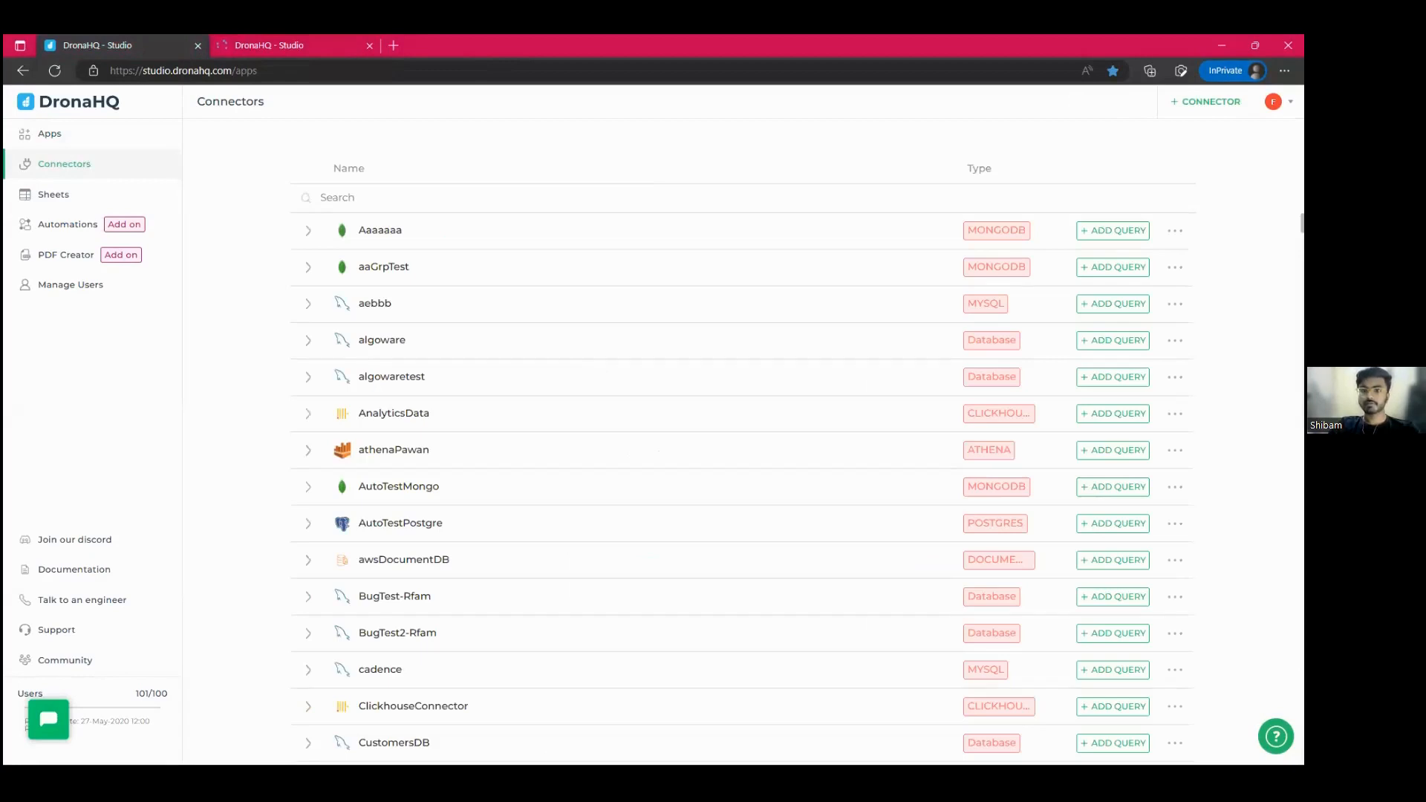
left_click(1206, 102)
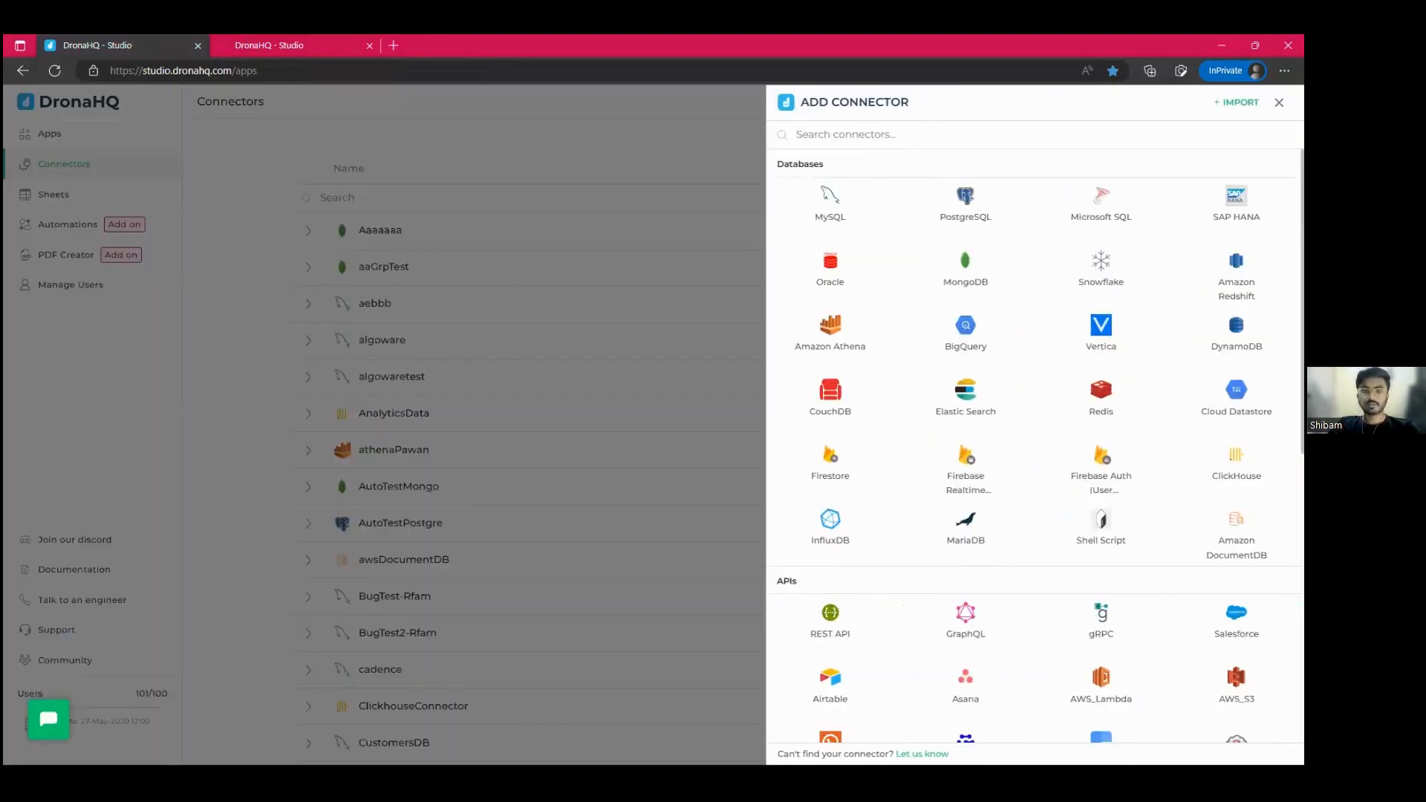
left_click(966, 204)
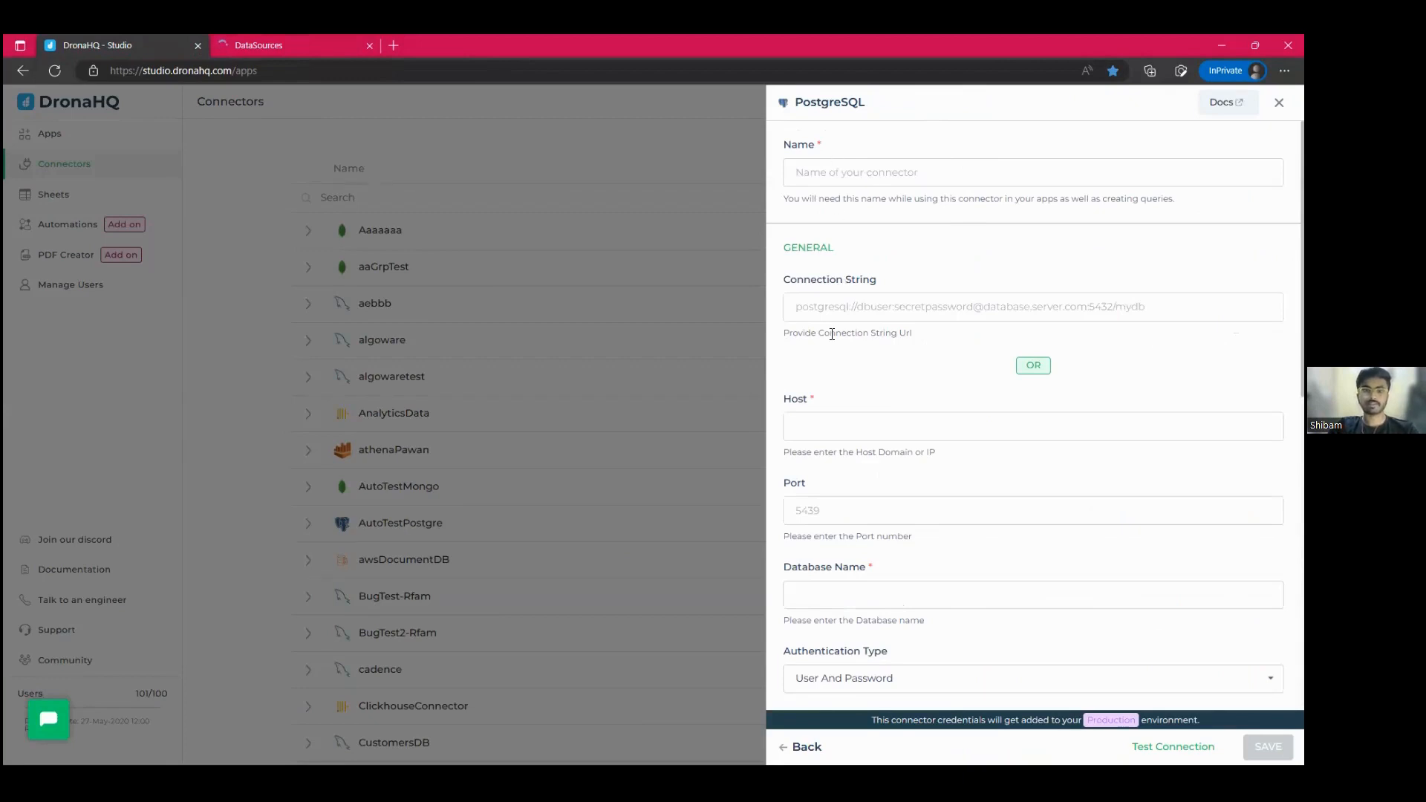
Step: Name the PostgreSQL connector custDB, then put the cursor in the Connection String field
scroll(832, 334, "down", 1)
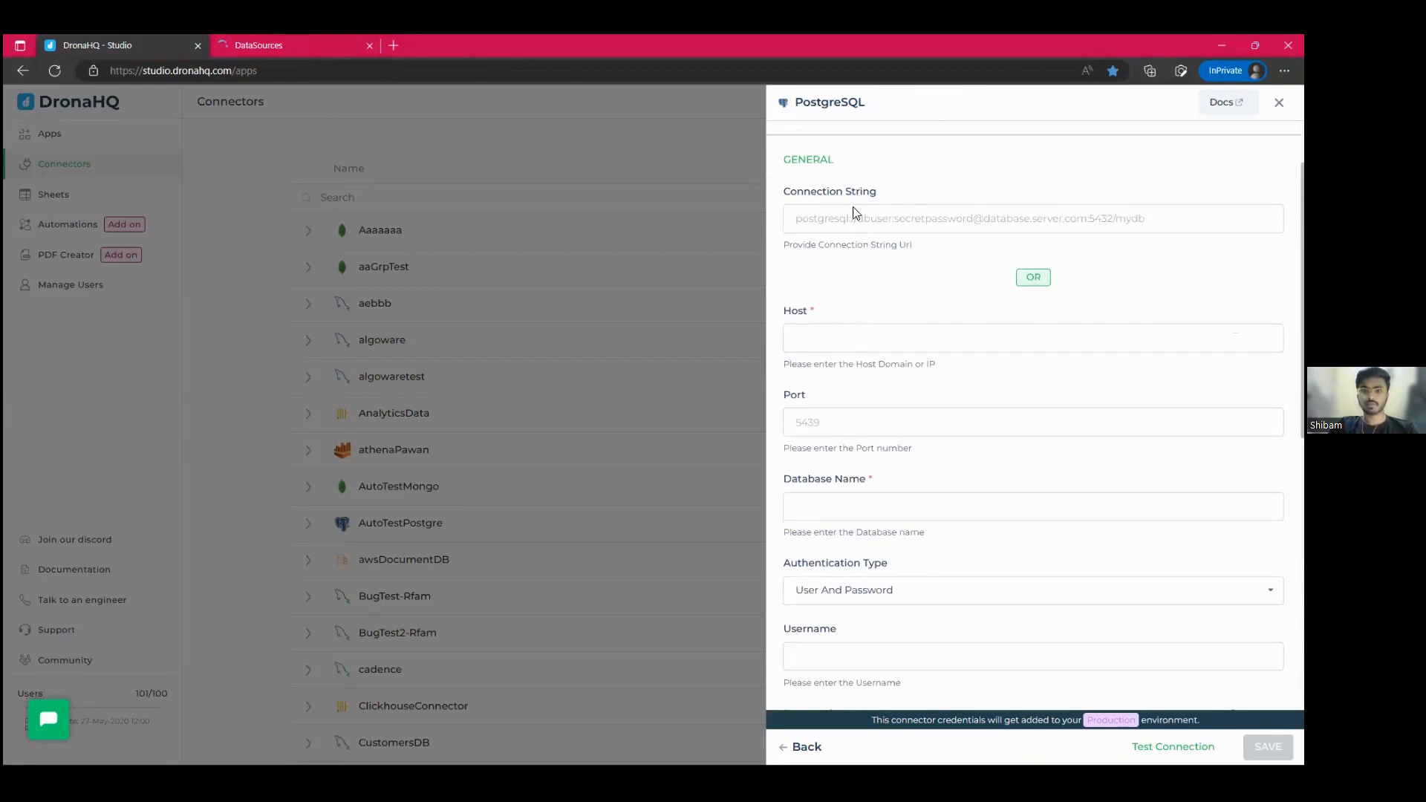
scroll(856, 216, "up", 1)
left_click(858, 175)
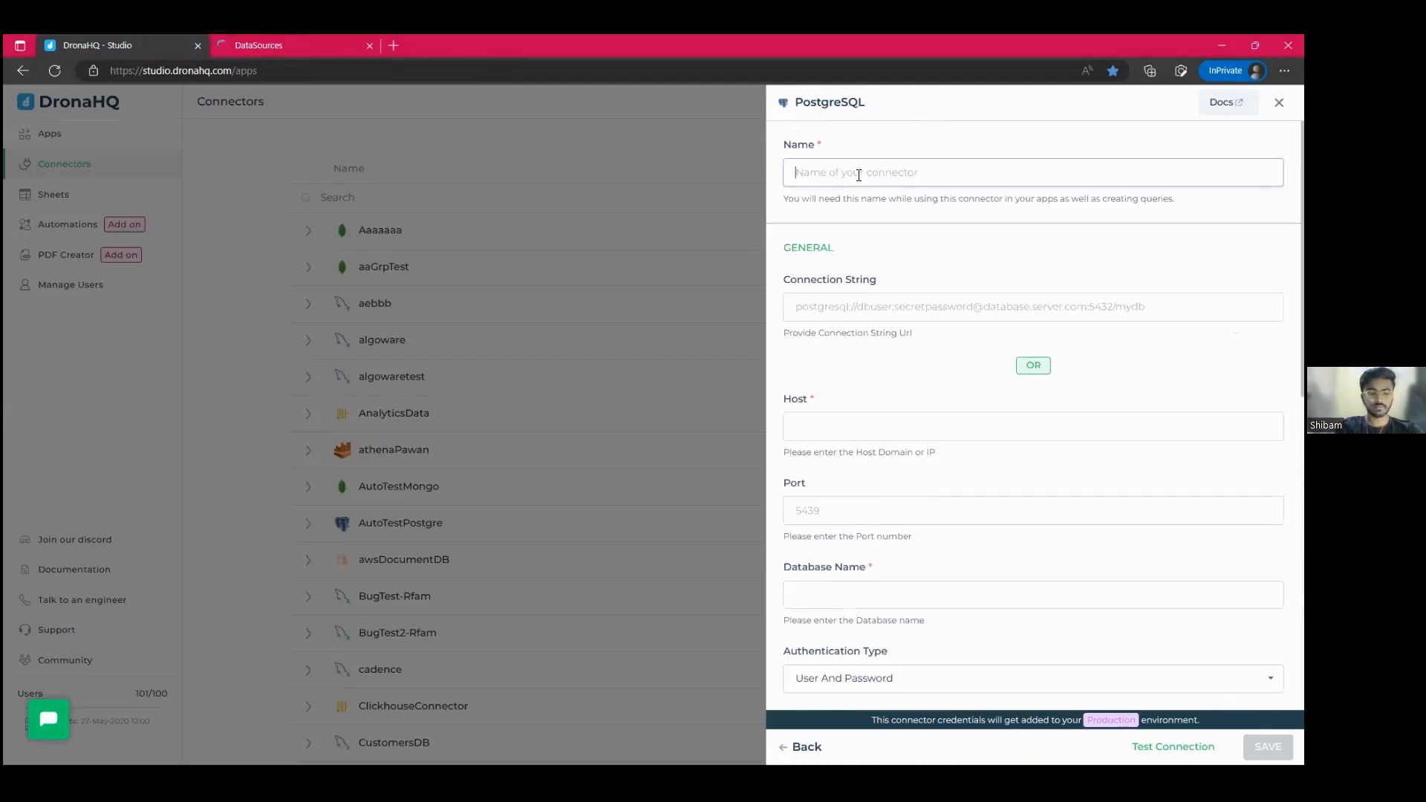
type("custDB")
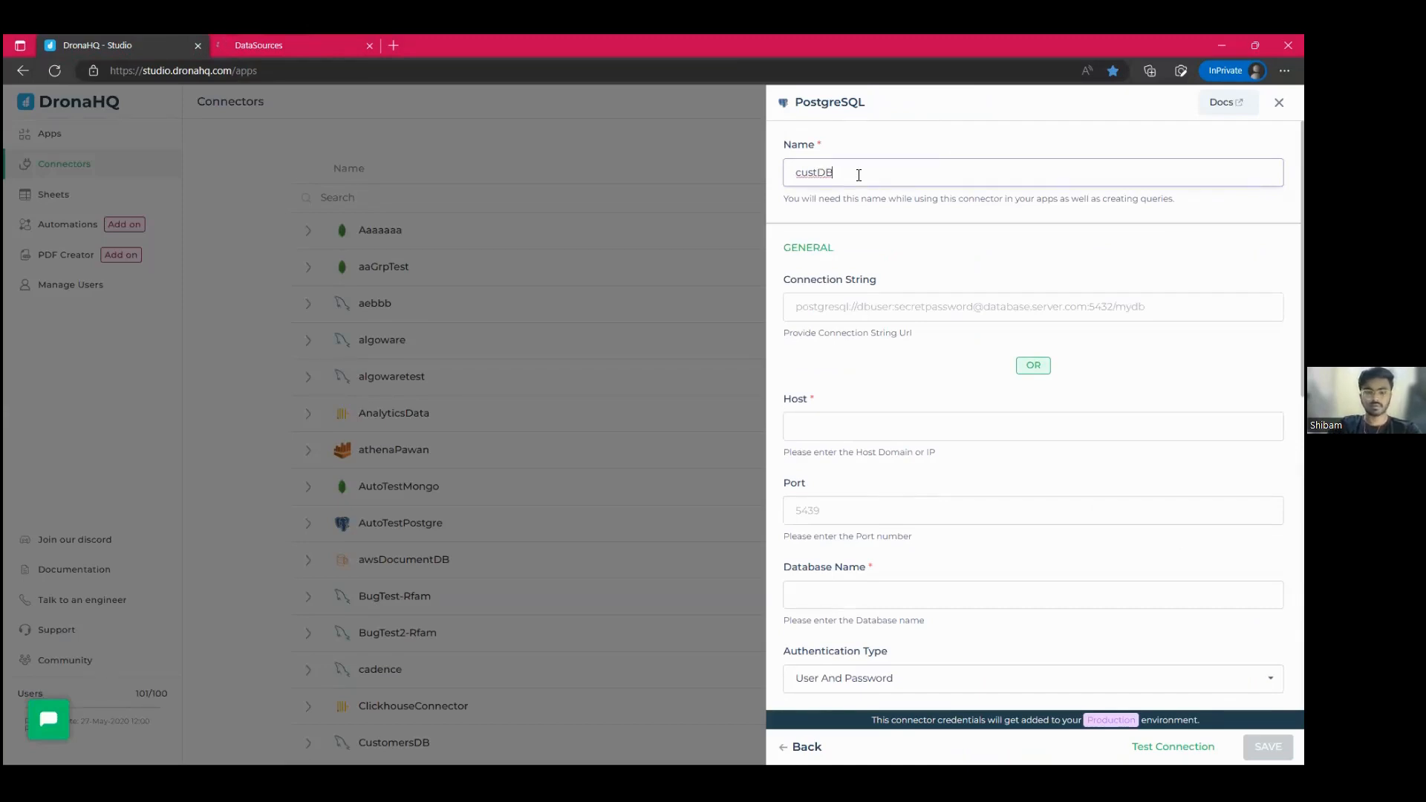
left_click(846, 311)
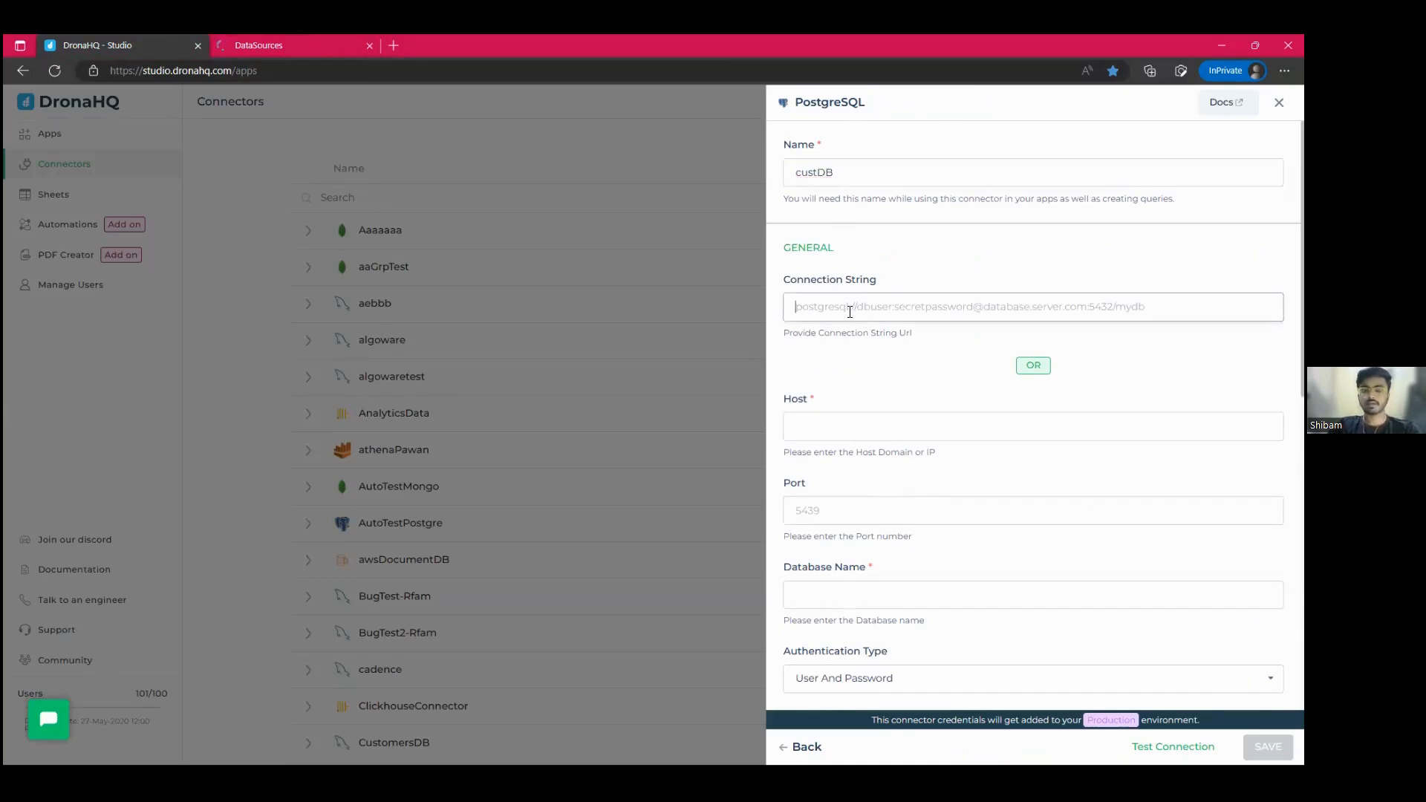
scroll(843, 326, "down", 2)
scroll(843, 327, "up", 2)
scroll(894, 332, "down", 1)
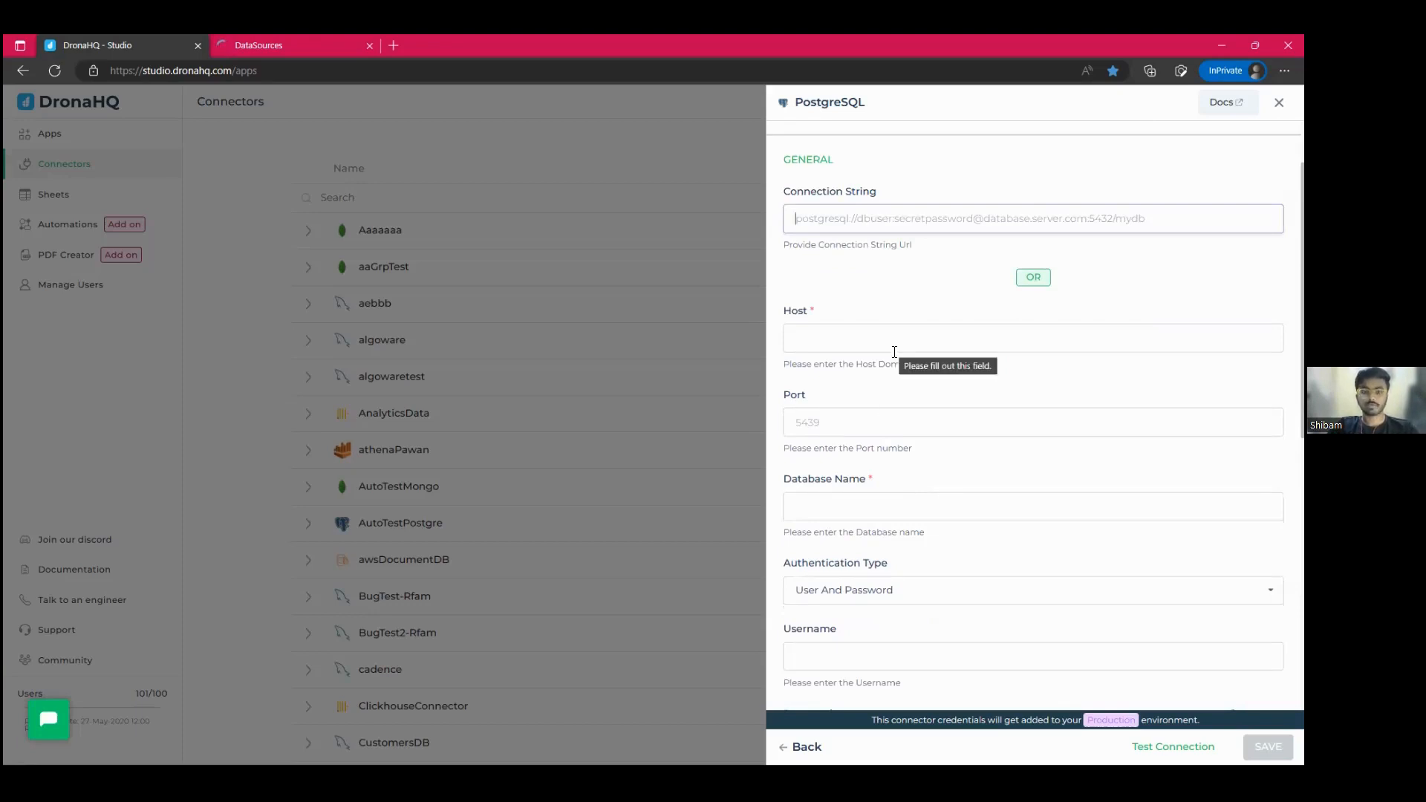
scroll(894, 352, "down", 1)
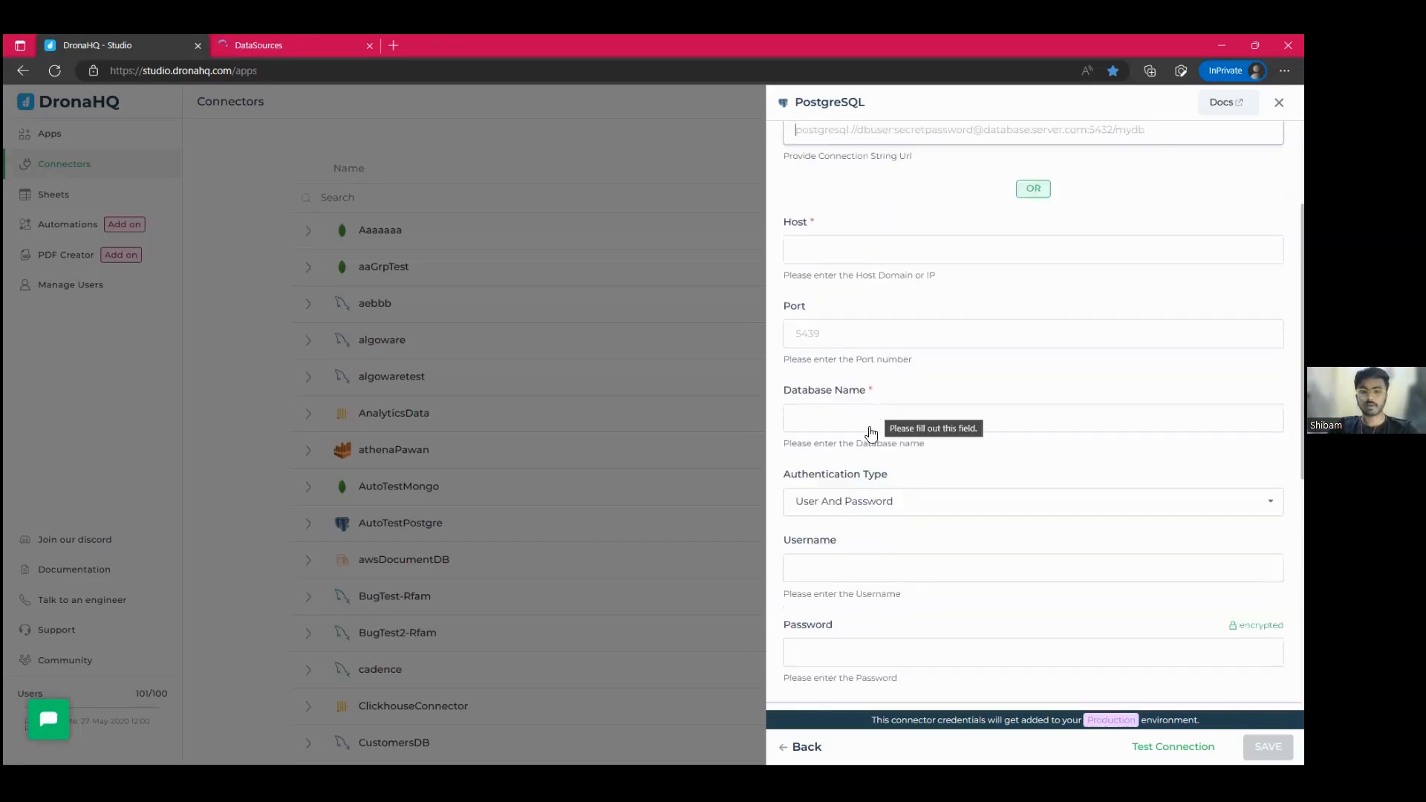
scroll(854, 468, "down", 1)
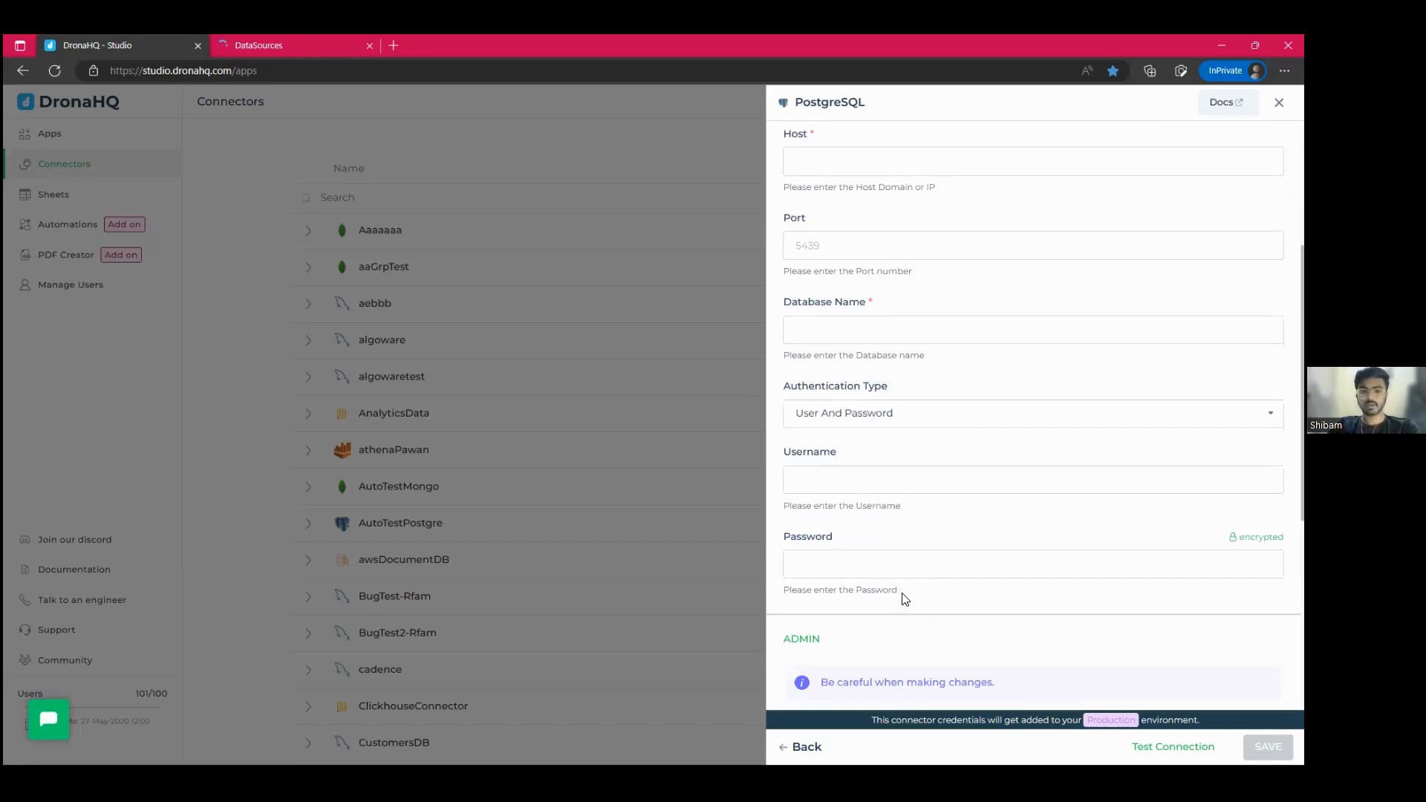
scroll(872, 346, "up", 3)
left_click(871, 311)
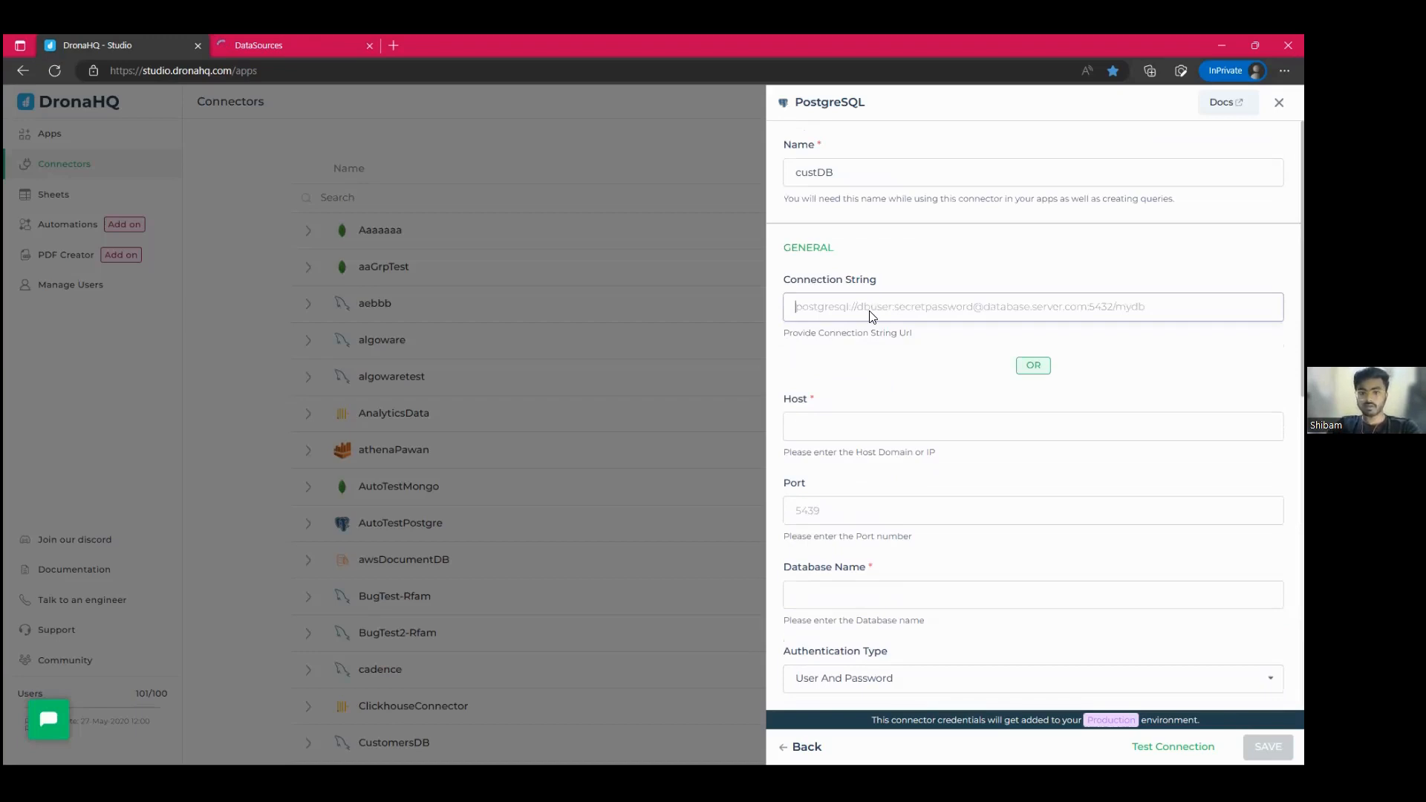
Step: Paste the connection string to fill host db.bit.io, port 5432 and the credentials
key("ctrl+v")
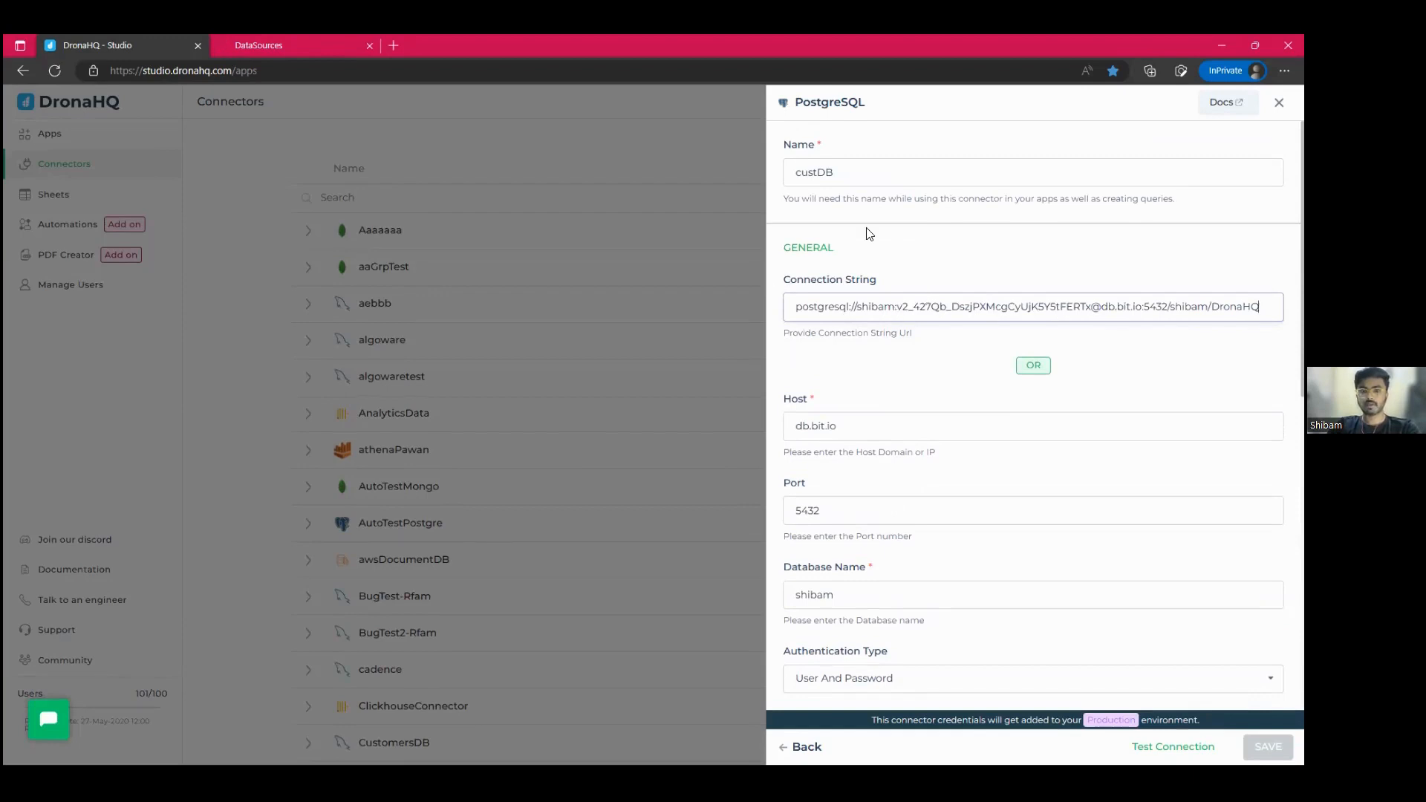
scroll(900, 371, "down", 2)
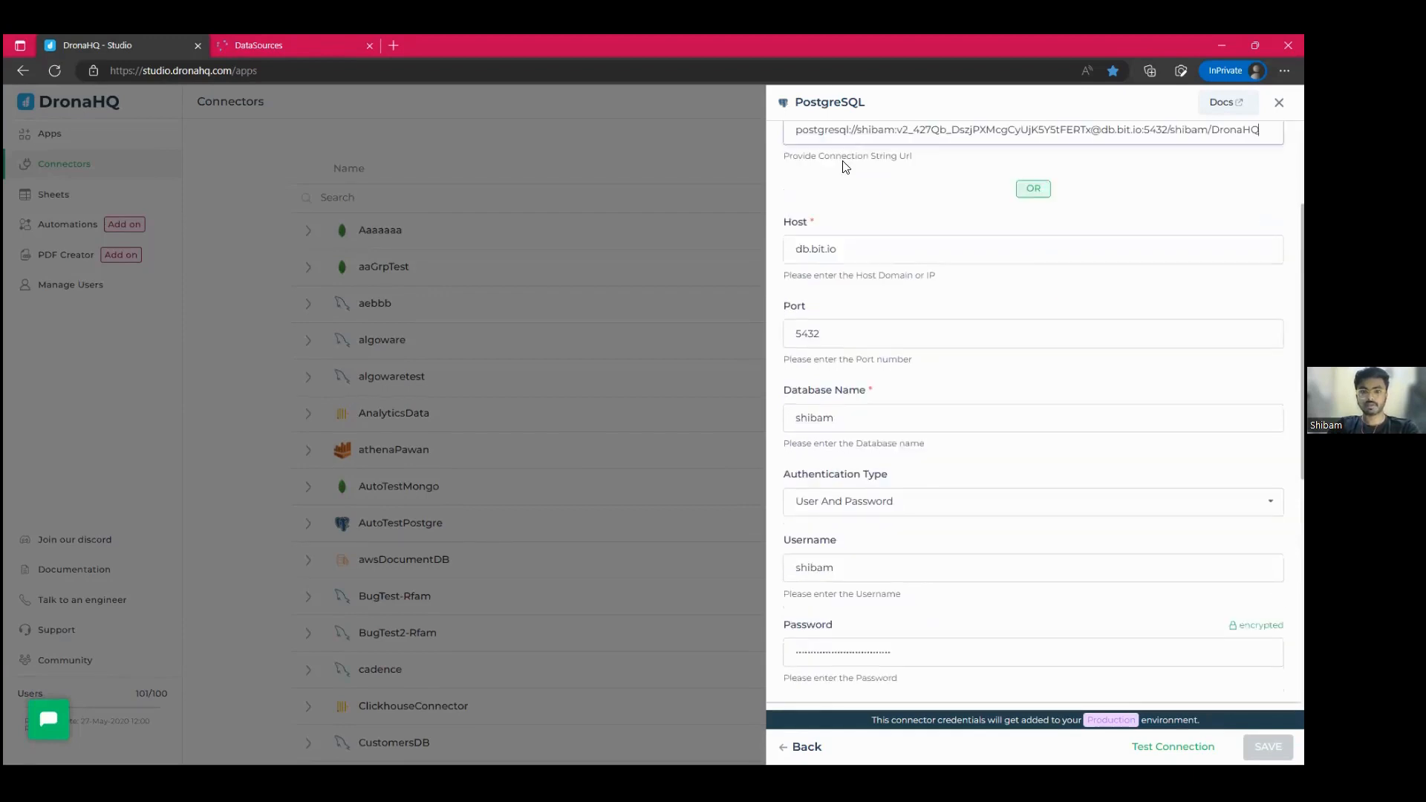
scroll(882, 331, "up", 2)
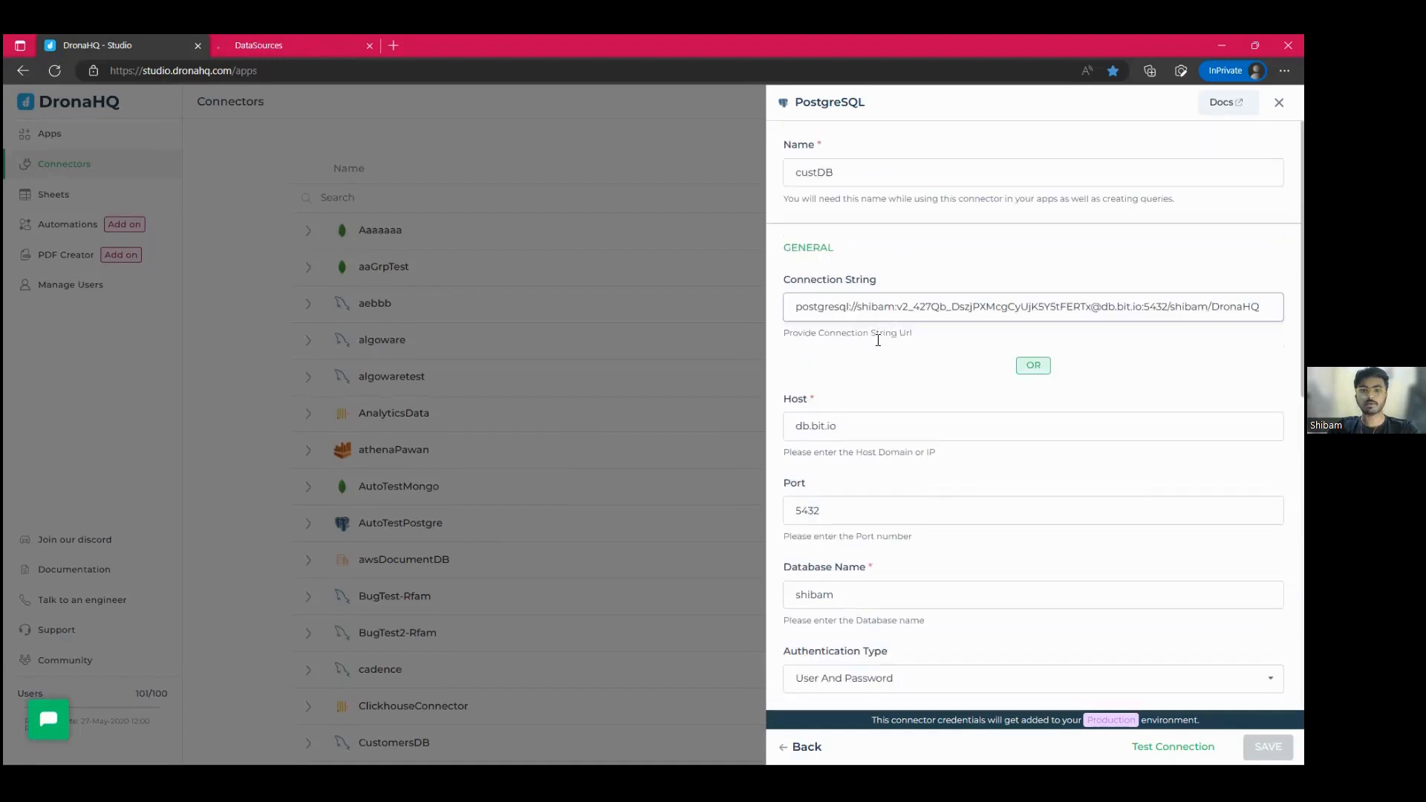
scroll(886, 417, "down", 3)
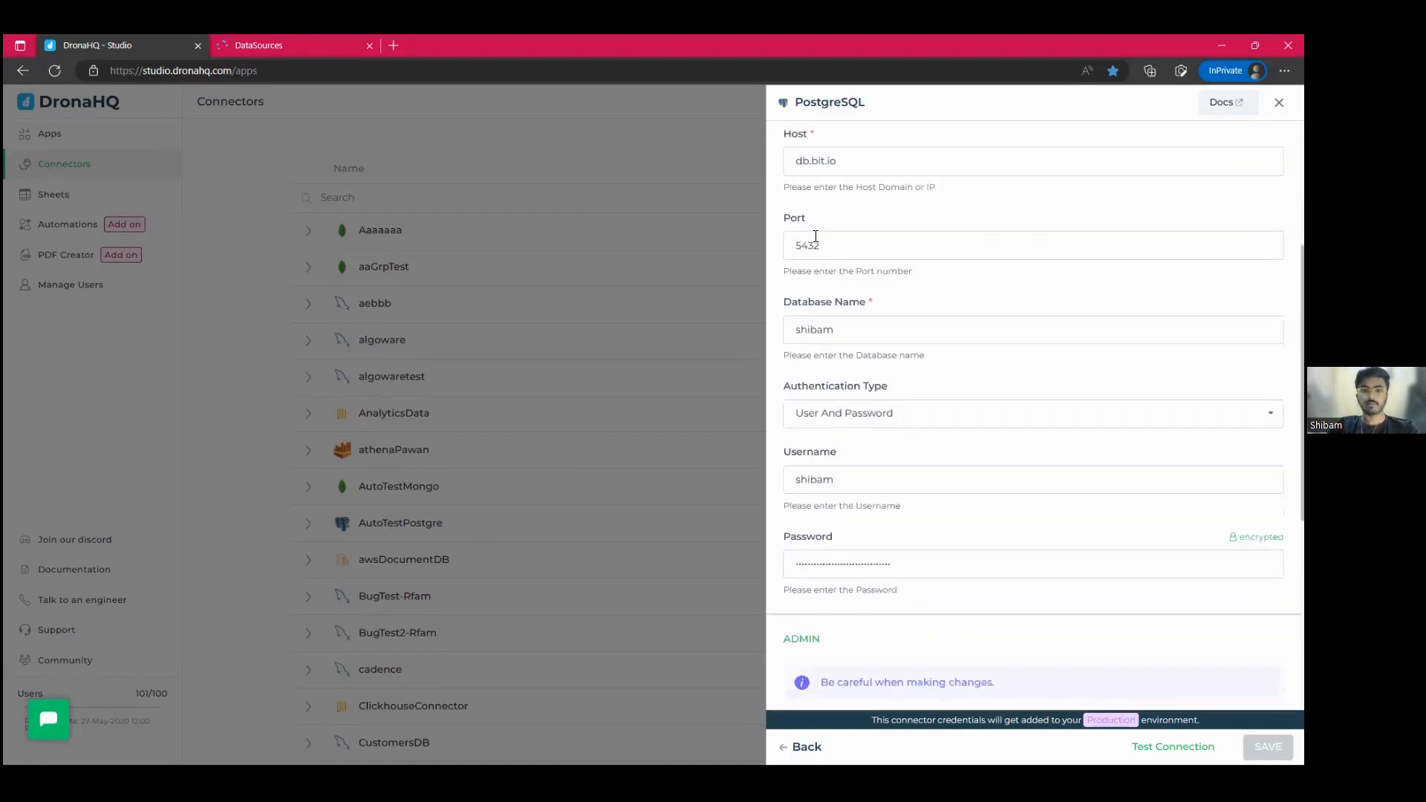
Step: Replace the Database Name value with the full path ending in /DronaHQ
left_click_drag(852, 334, 782, 336)
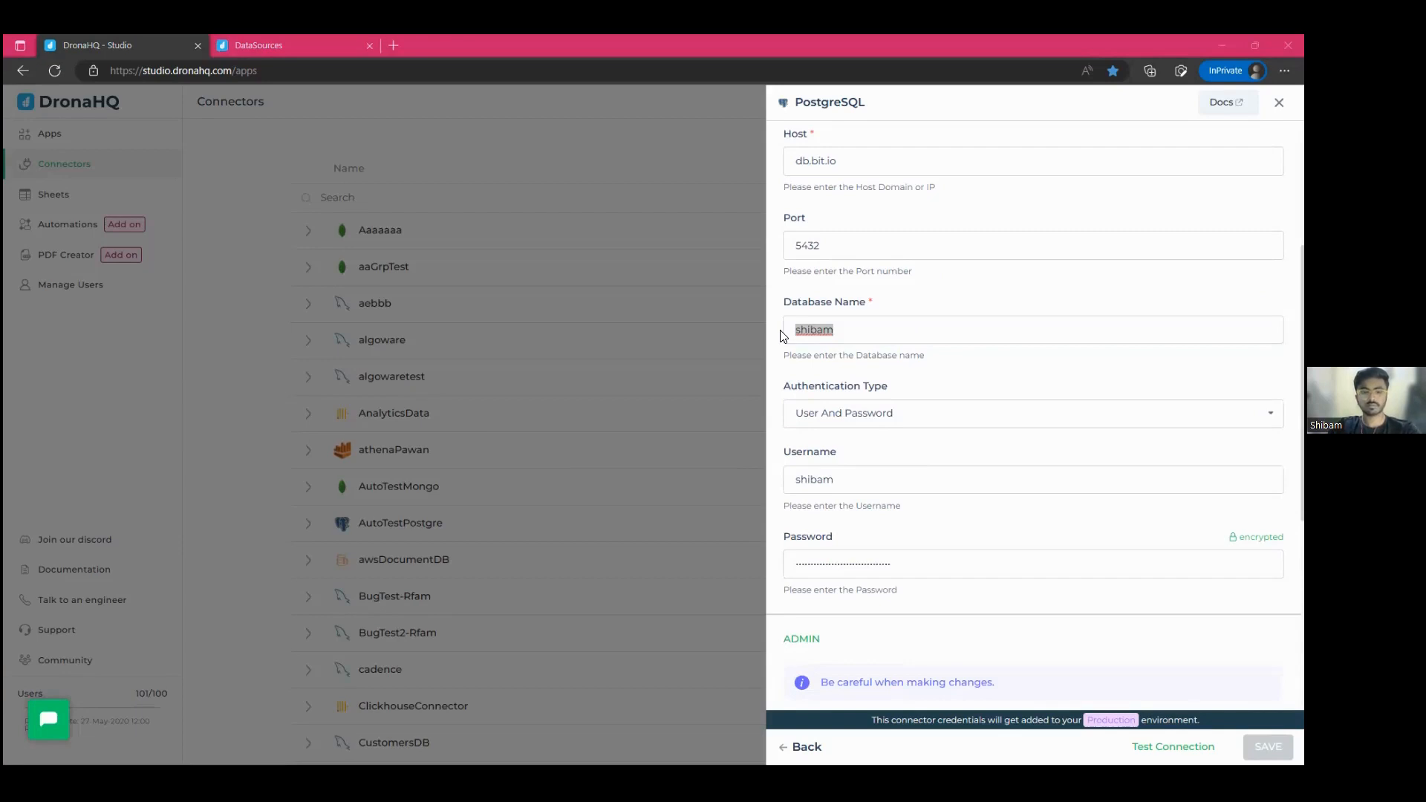
key("alt+Tab")
type("shibam/DronaHQ")
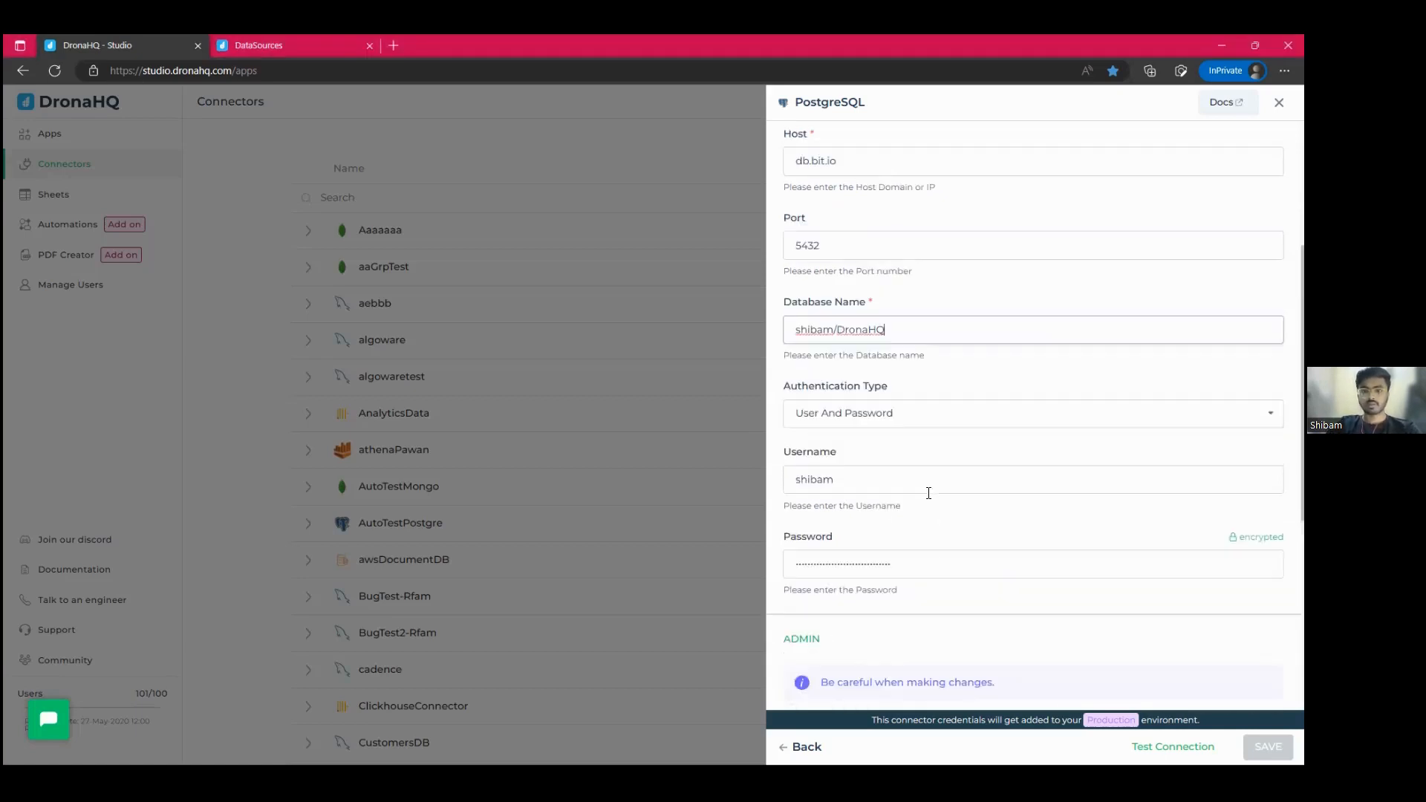
scroll(888, 359, "up", 4)
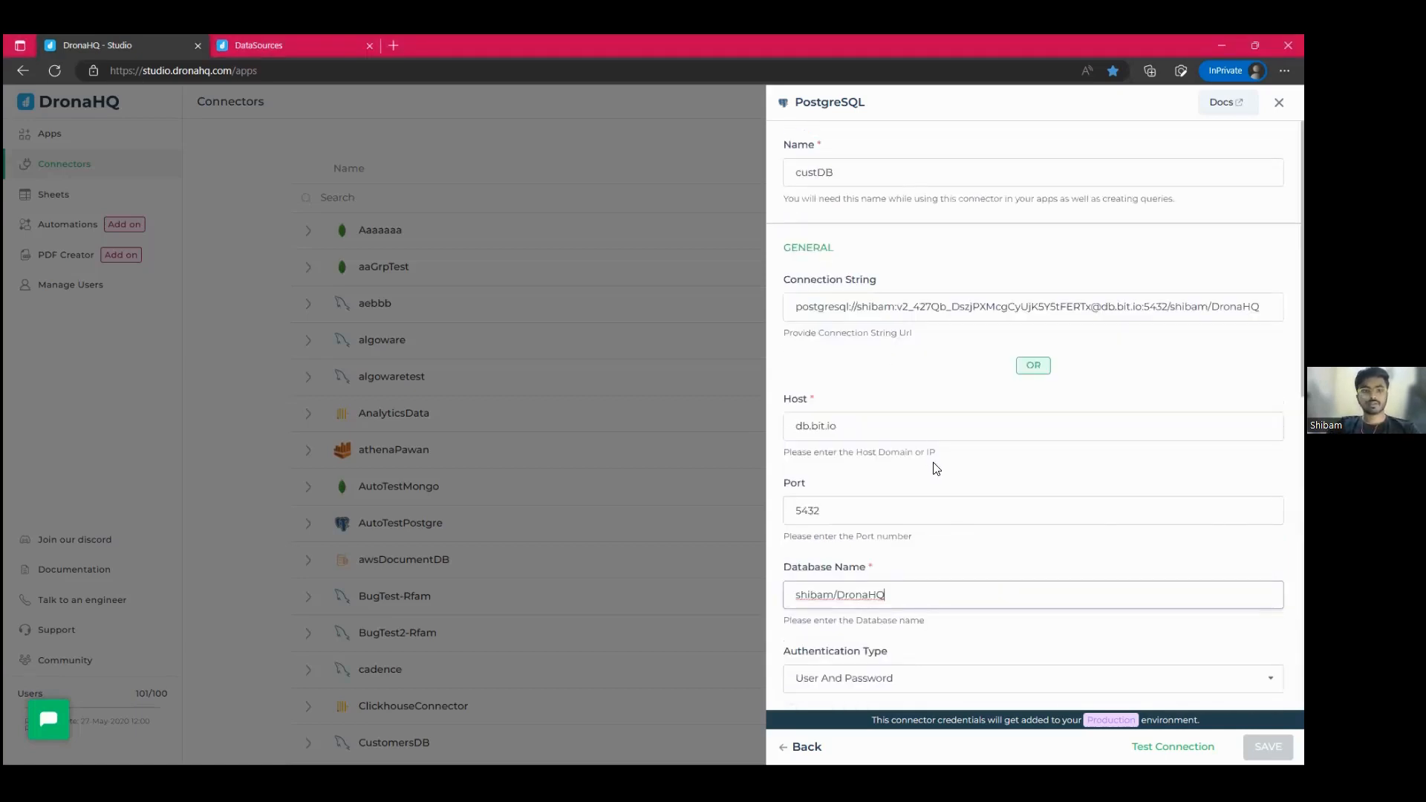
scroll(936, 468, "down", 3)
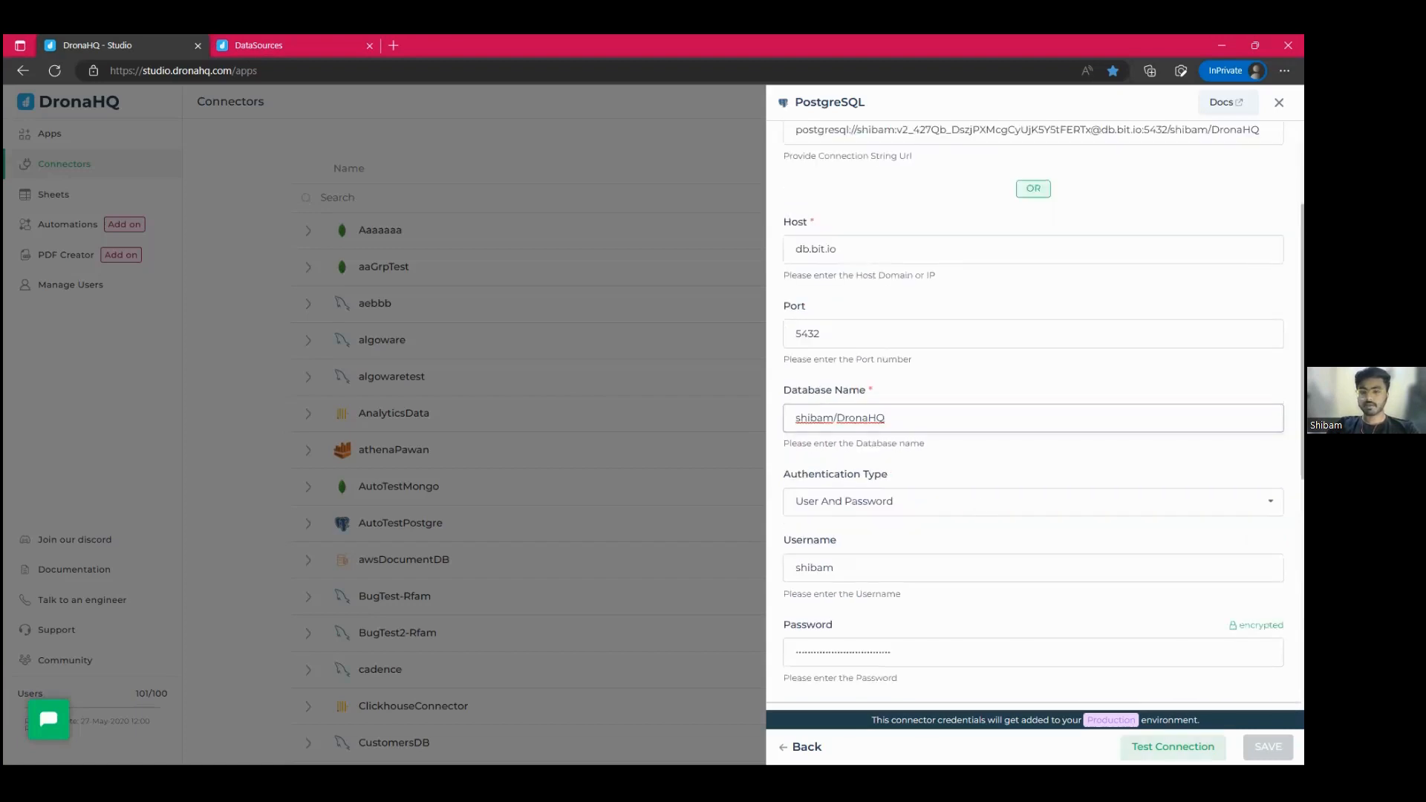
Step: Test the custDB connection, save the connector, and open a new PostgreSQL query
left_click(1166, 745)
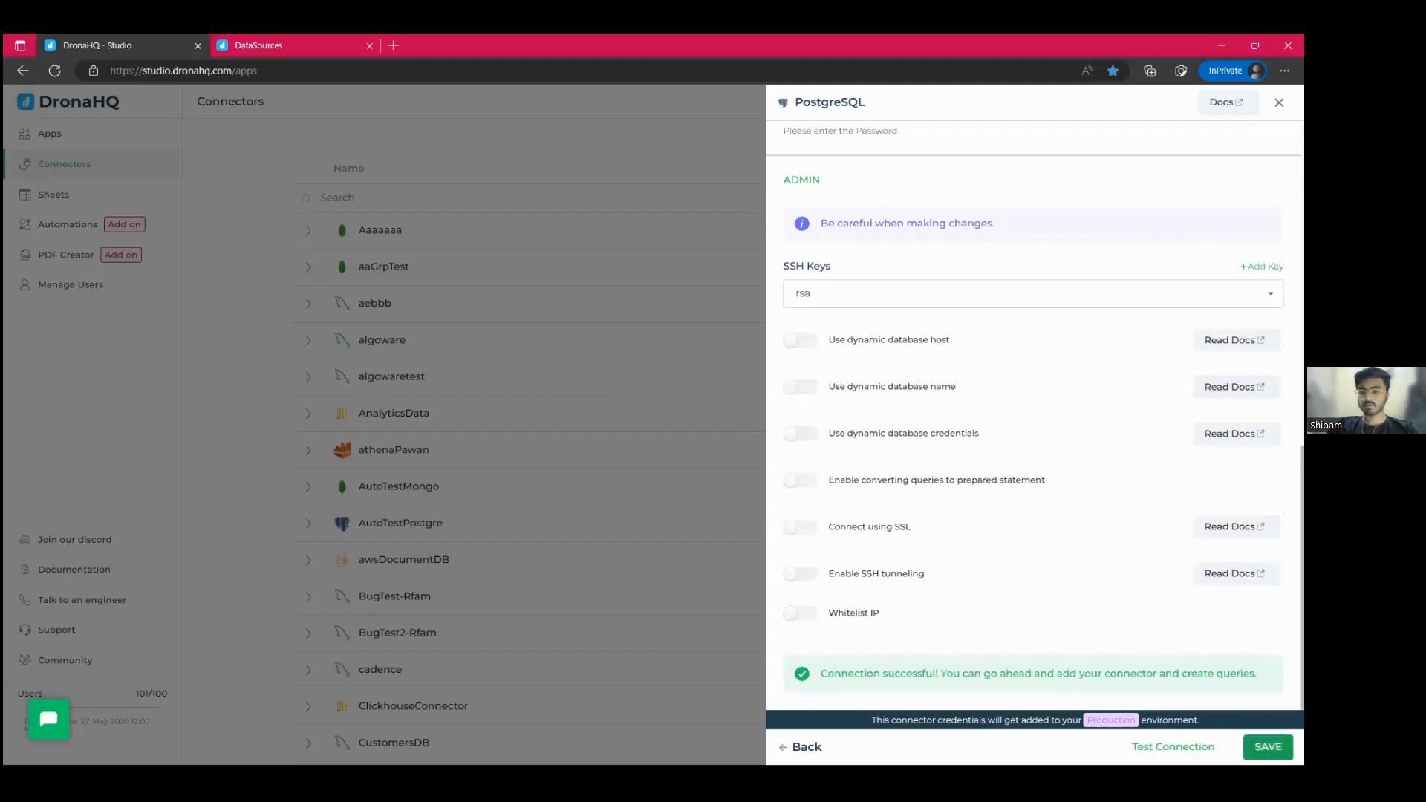
left_click(1267, 746)
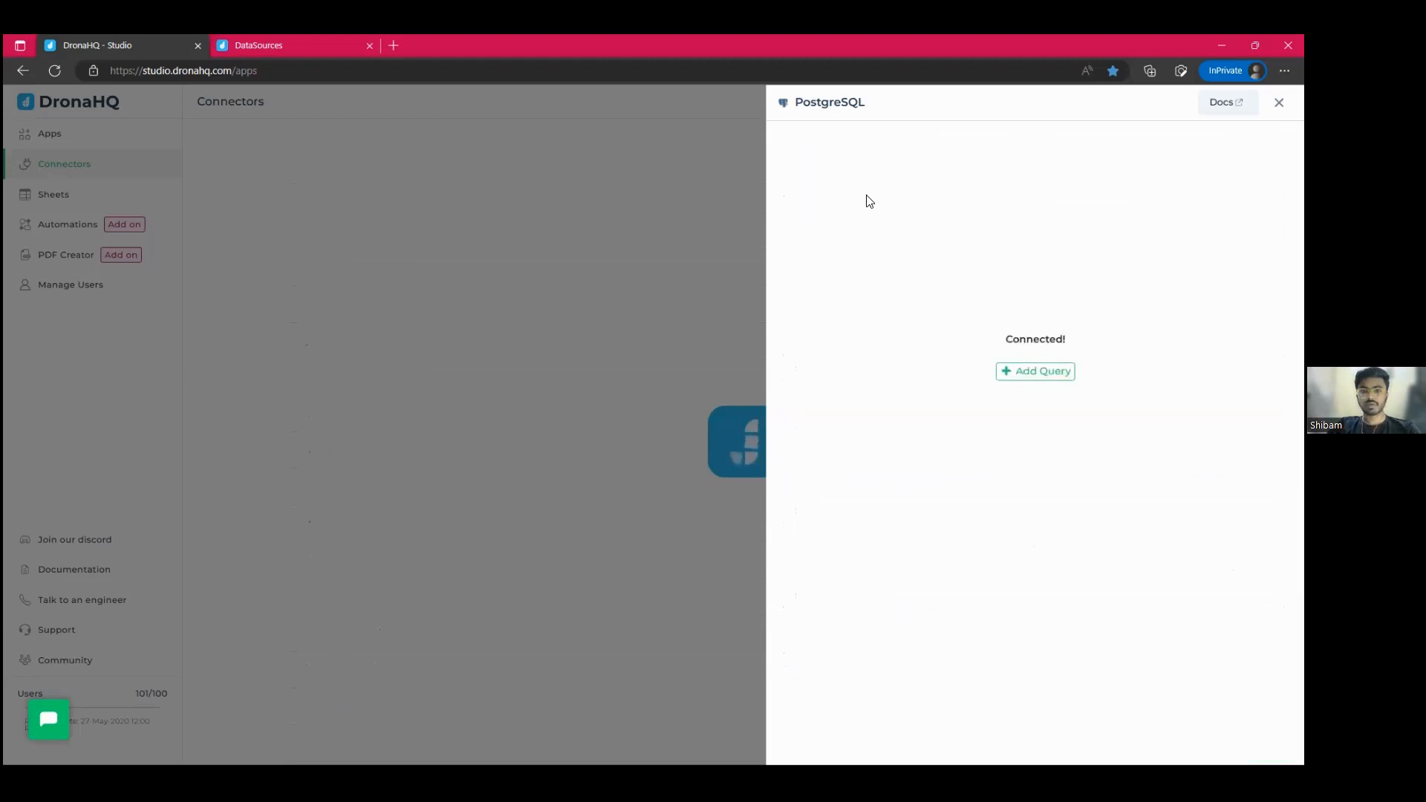
left_click(1038, 380)
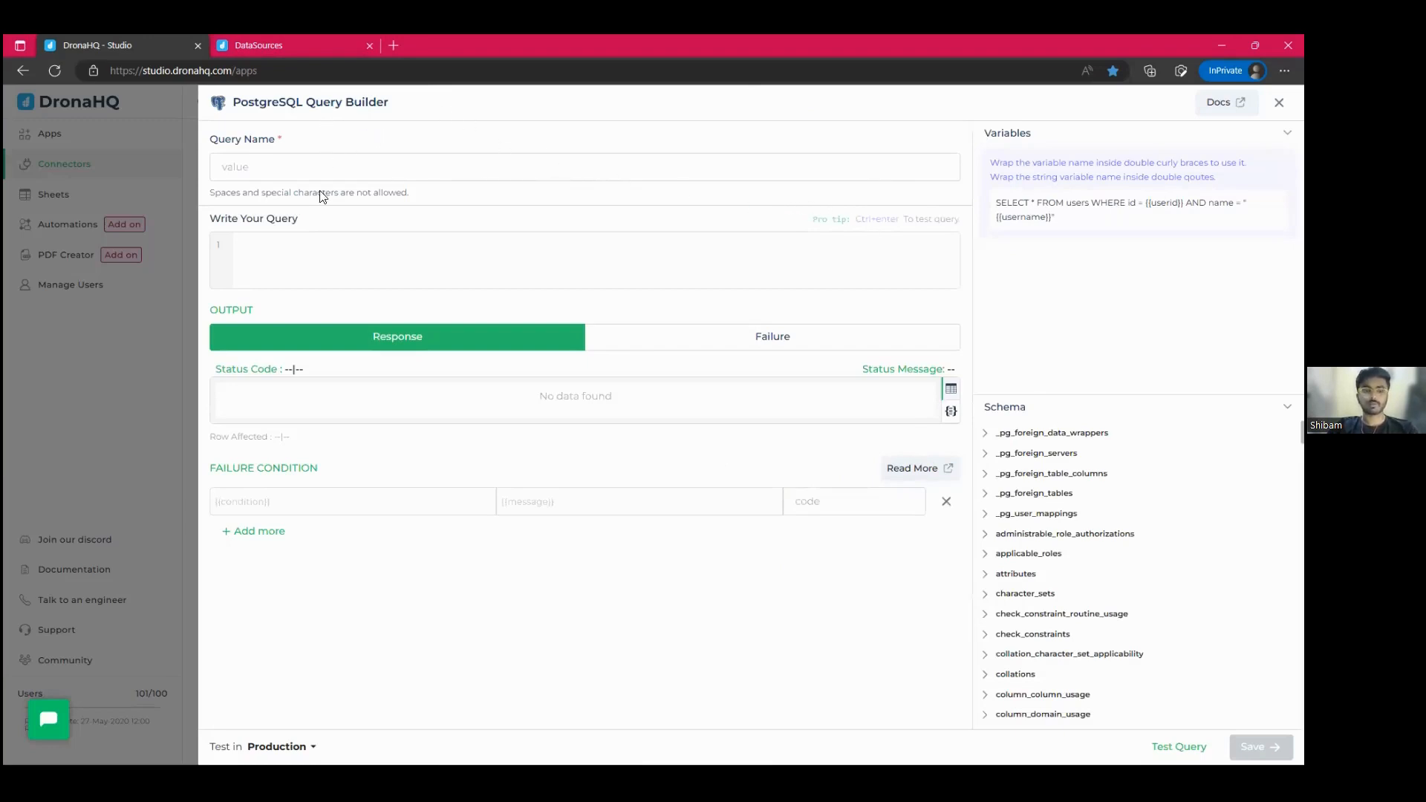
Step: Name the new query viewAll
left_click(280, 257)
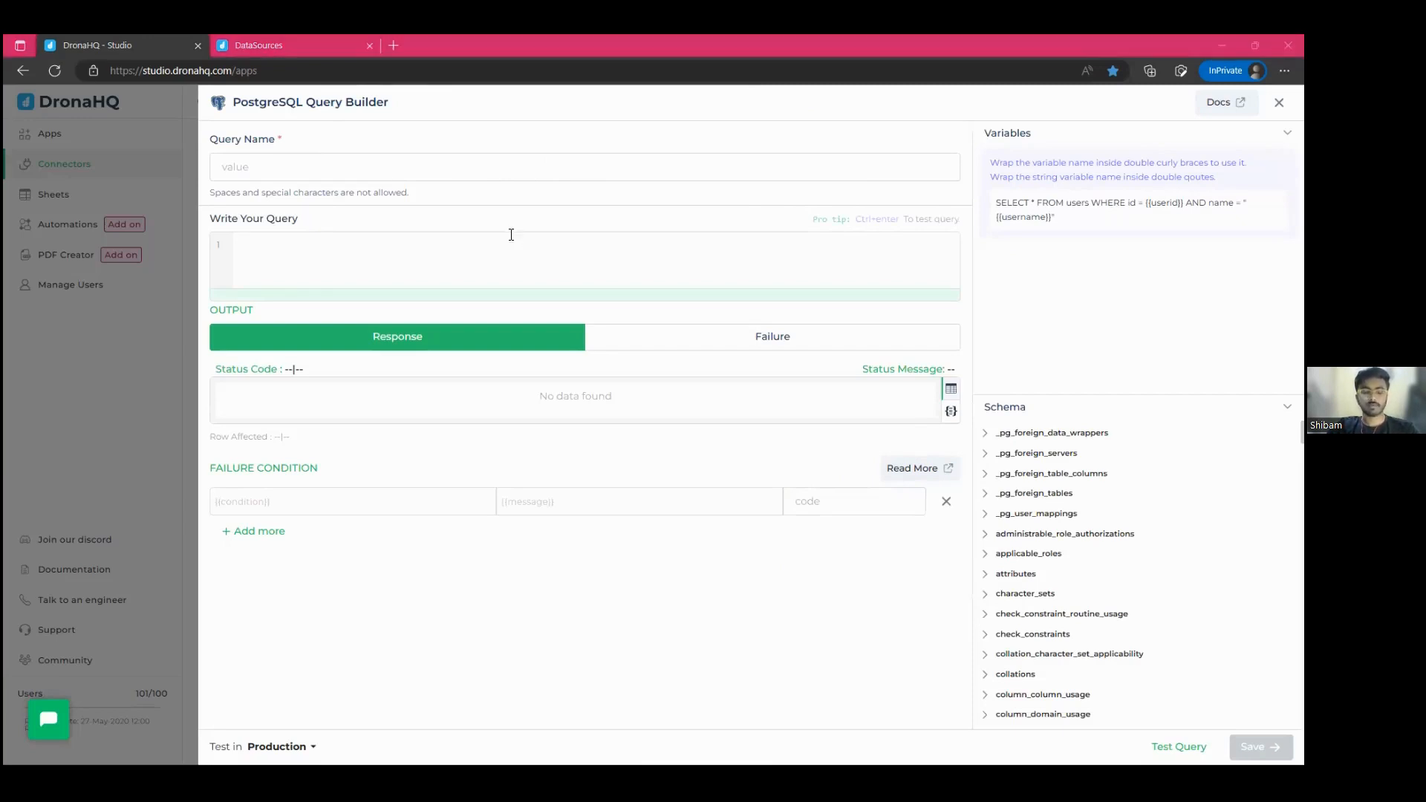
left_click(370, 169)
type("vuew")
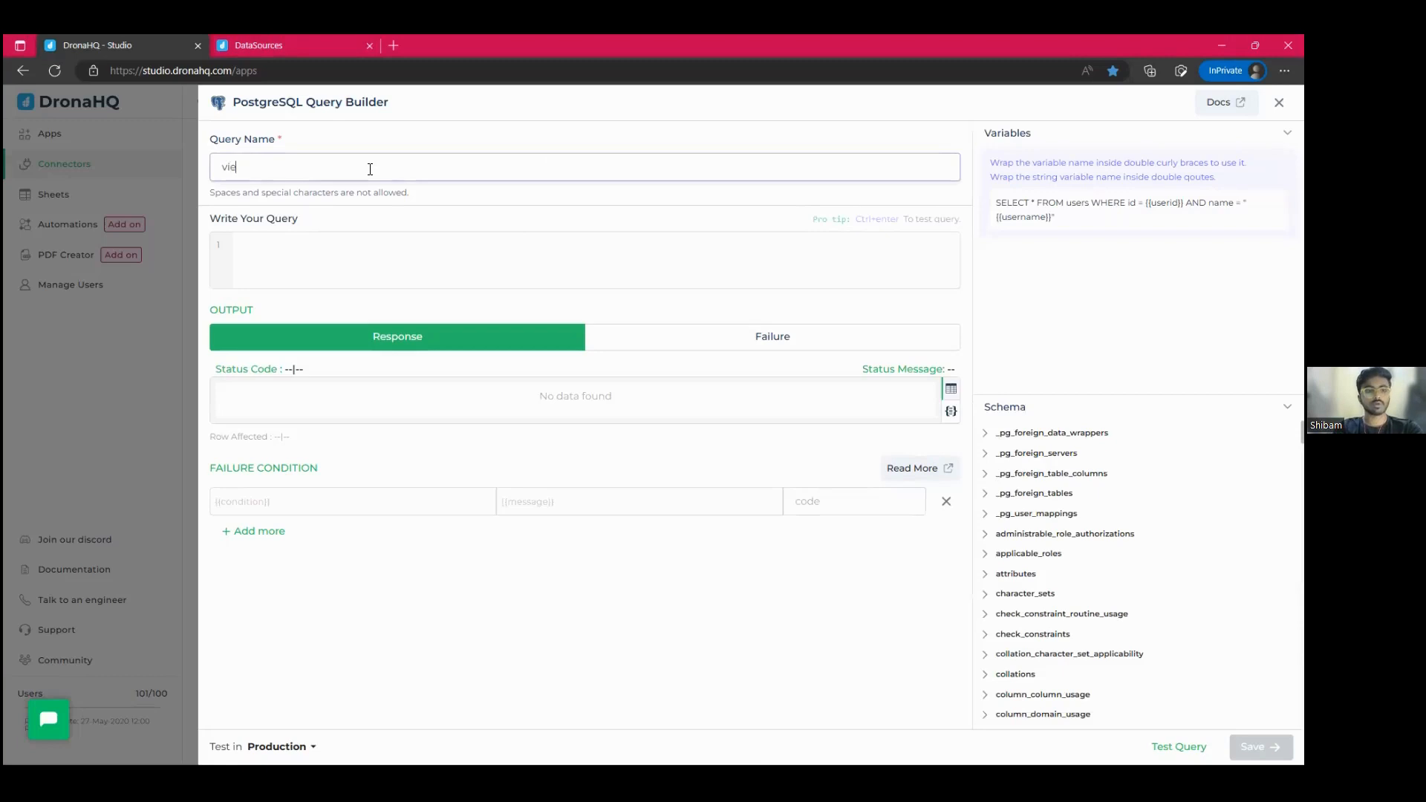
type("wAll")
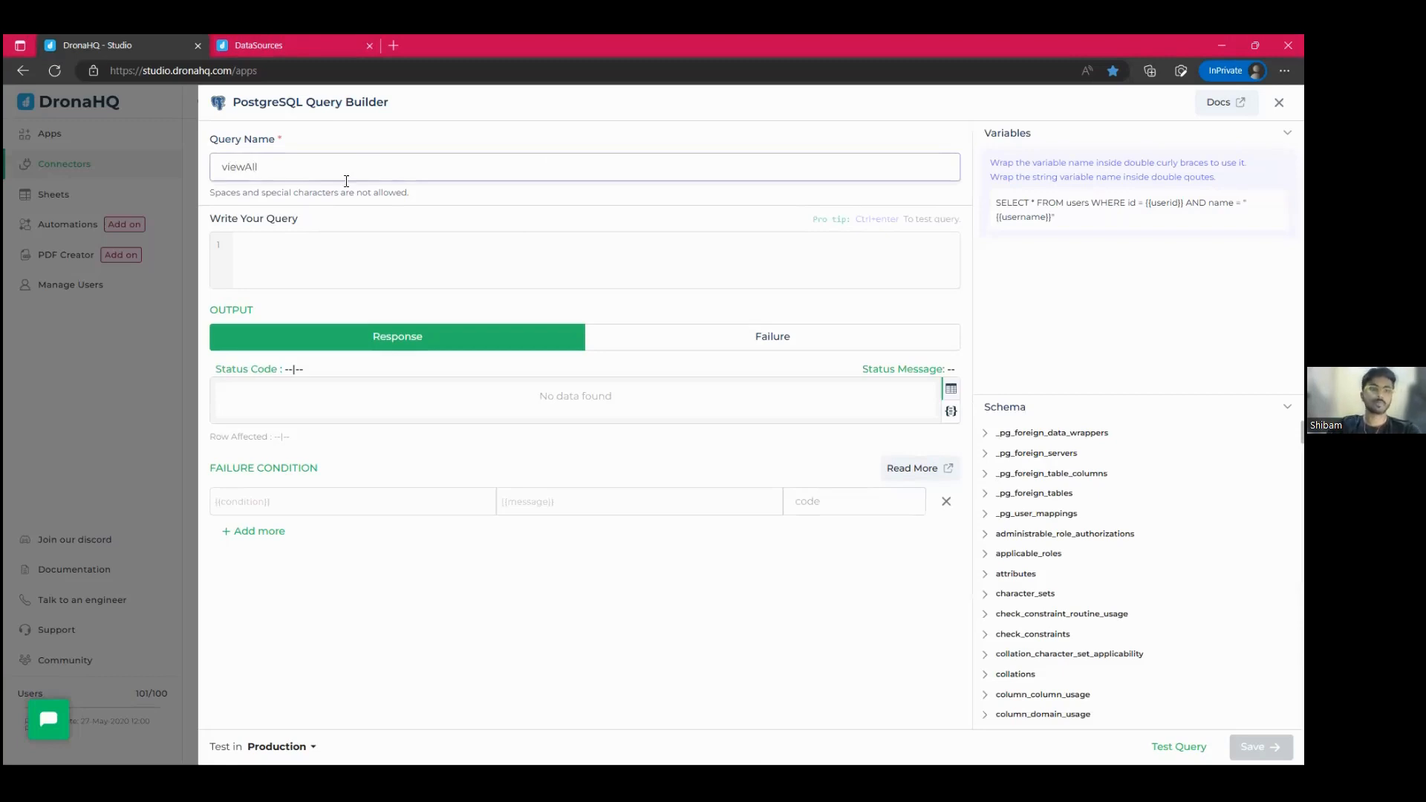
Step: Write the SQL SELECT * from "custList" in the query editor
left_click(318, 248)
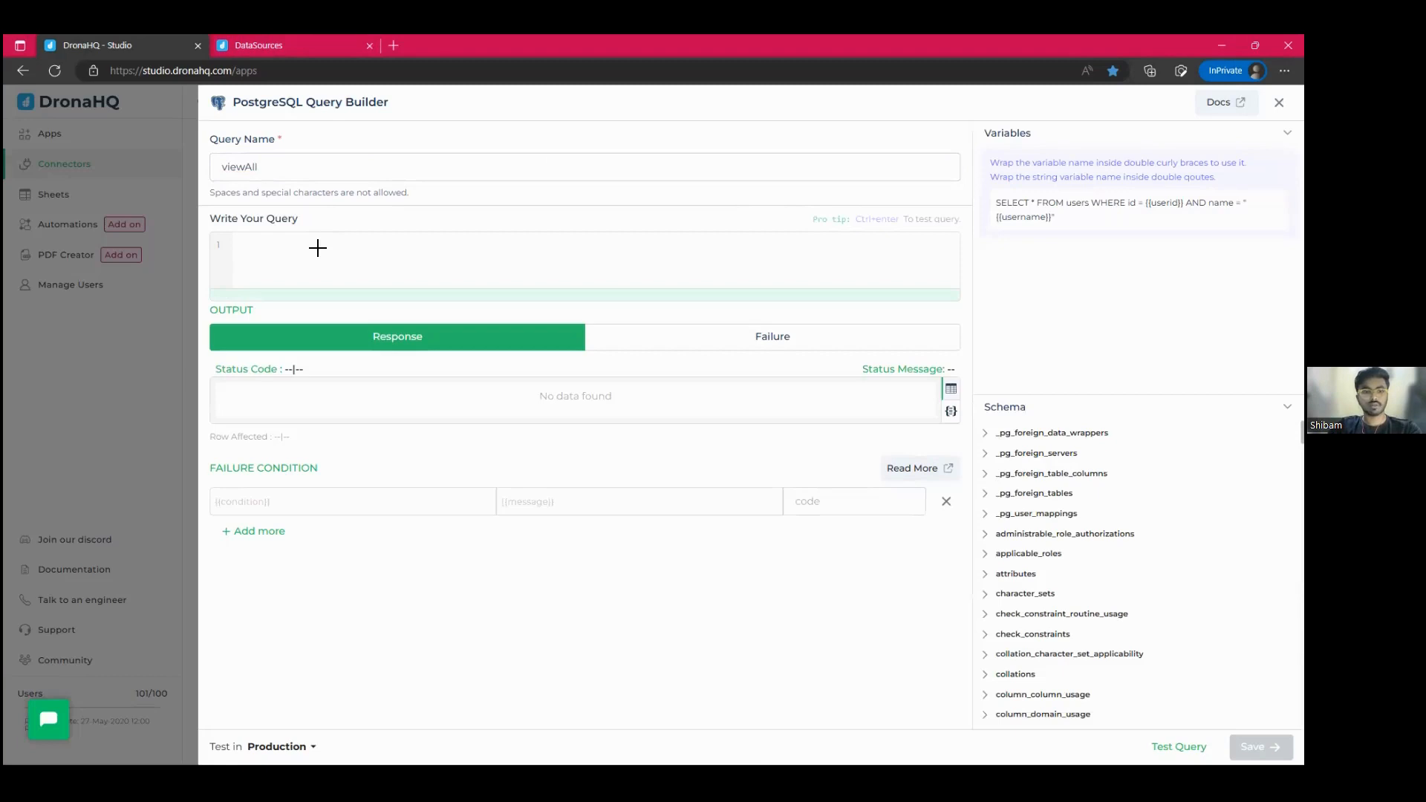
type("se")
key("Down")
key("Return")
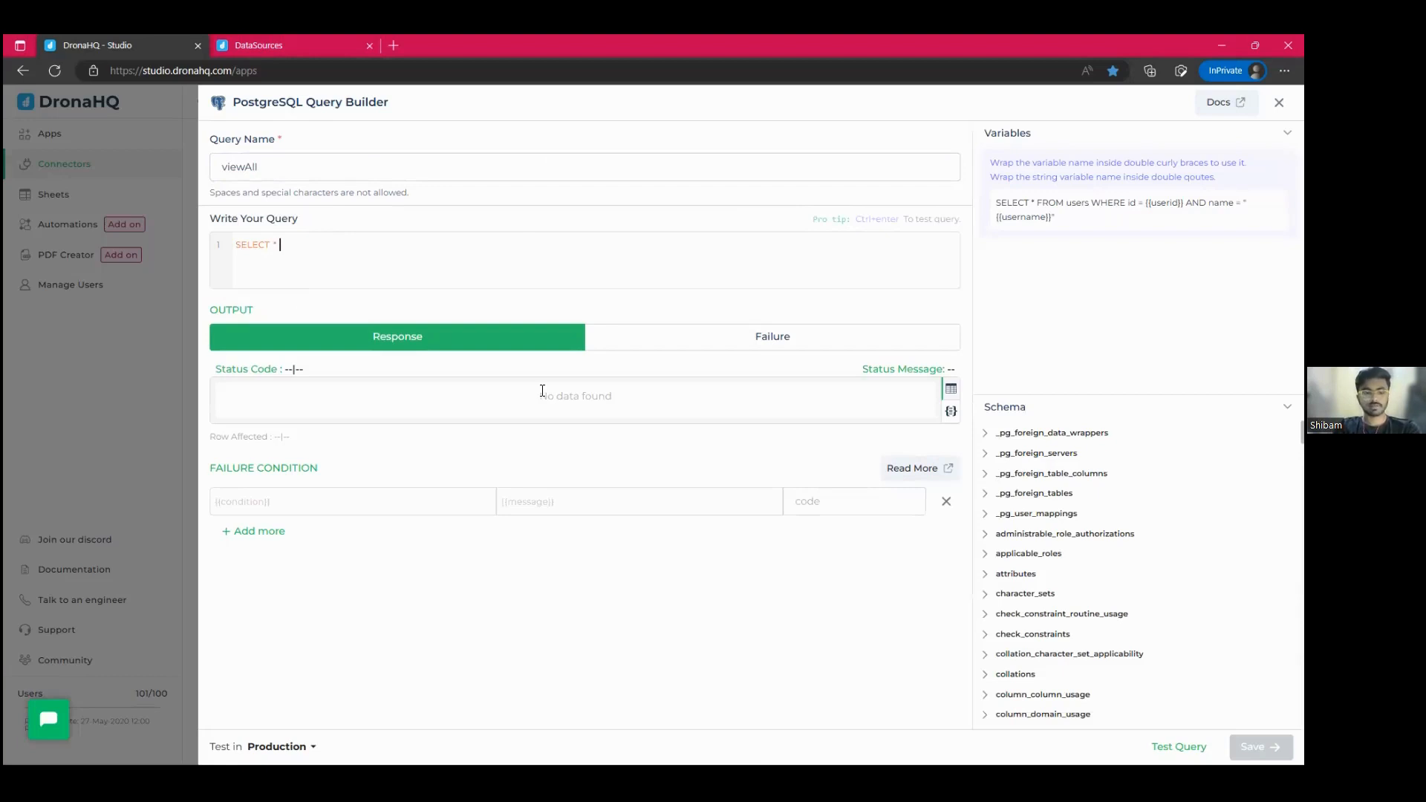
type("* from \"te")
key("BackSpace")
key("BackSpace")
key("BackSpace")
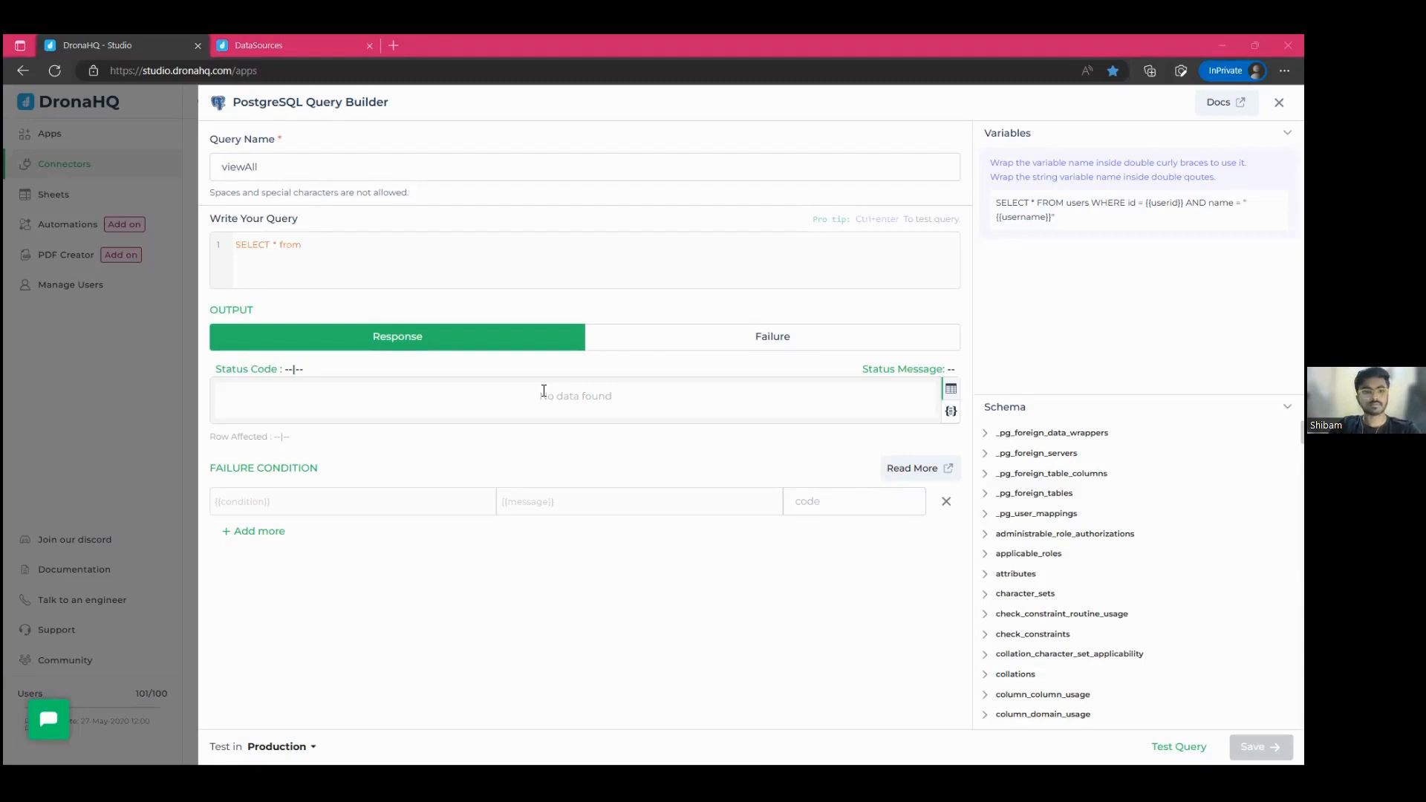
type("\"custList\"")
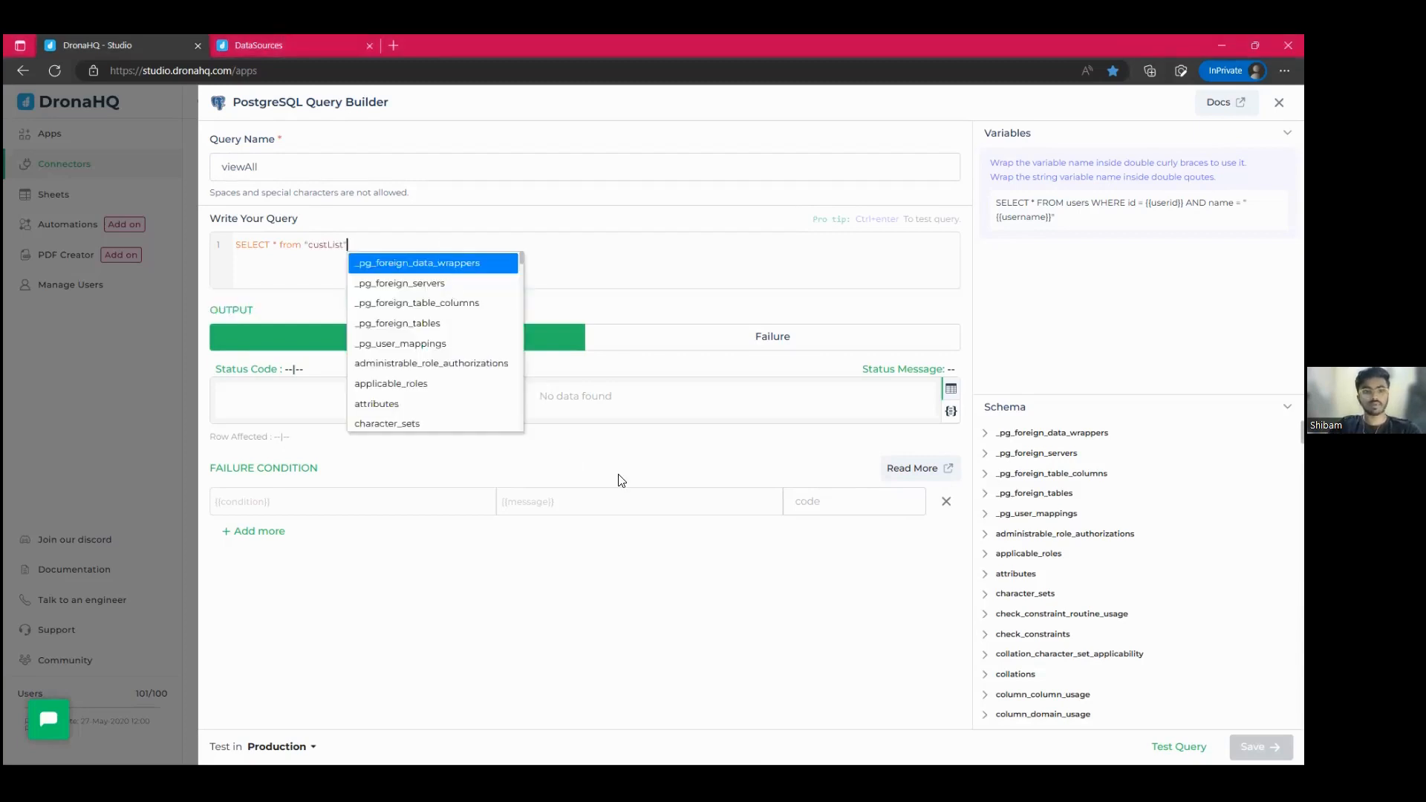
Step: Test viewAll, check the returned custList customer rows, and save the query
left_click(1178, 746)
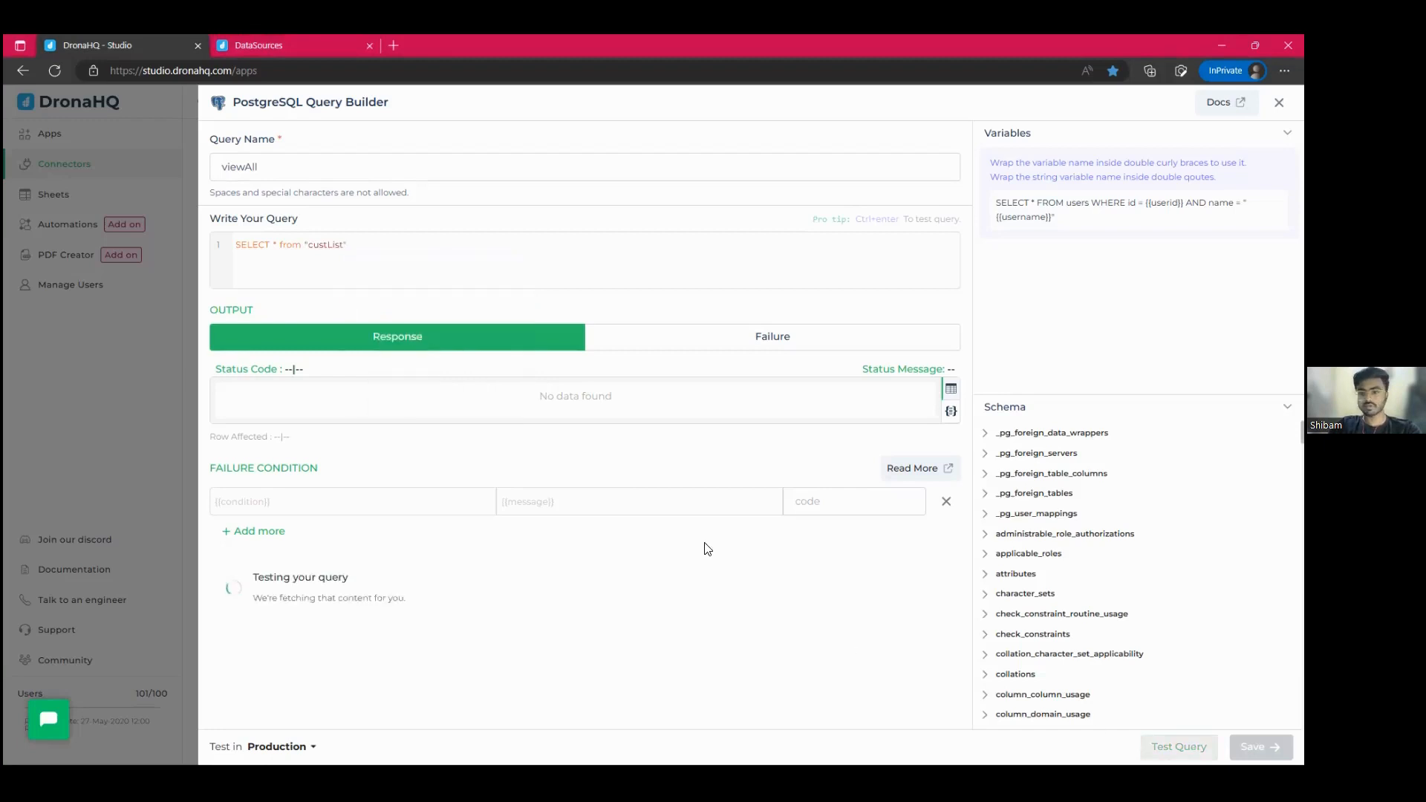
scroll(585, 433, "up", 2)
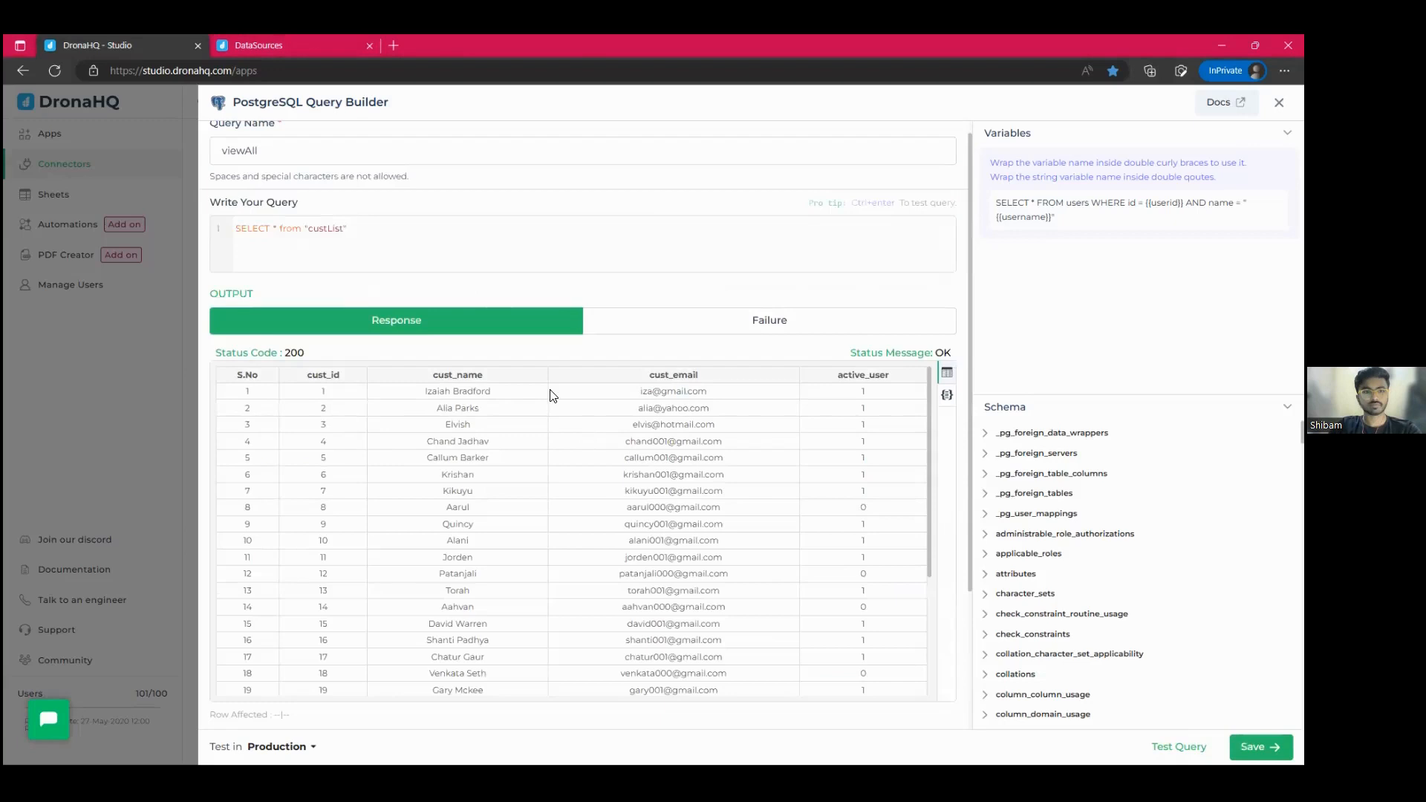
scroll(573, 410, "up", 1)
left_click(378, 267)
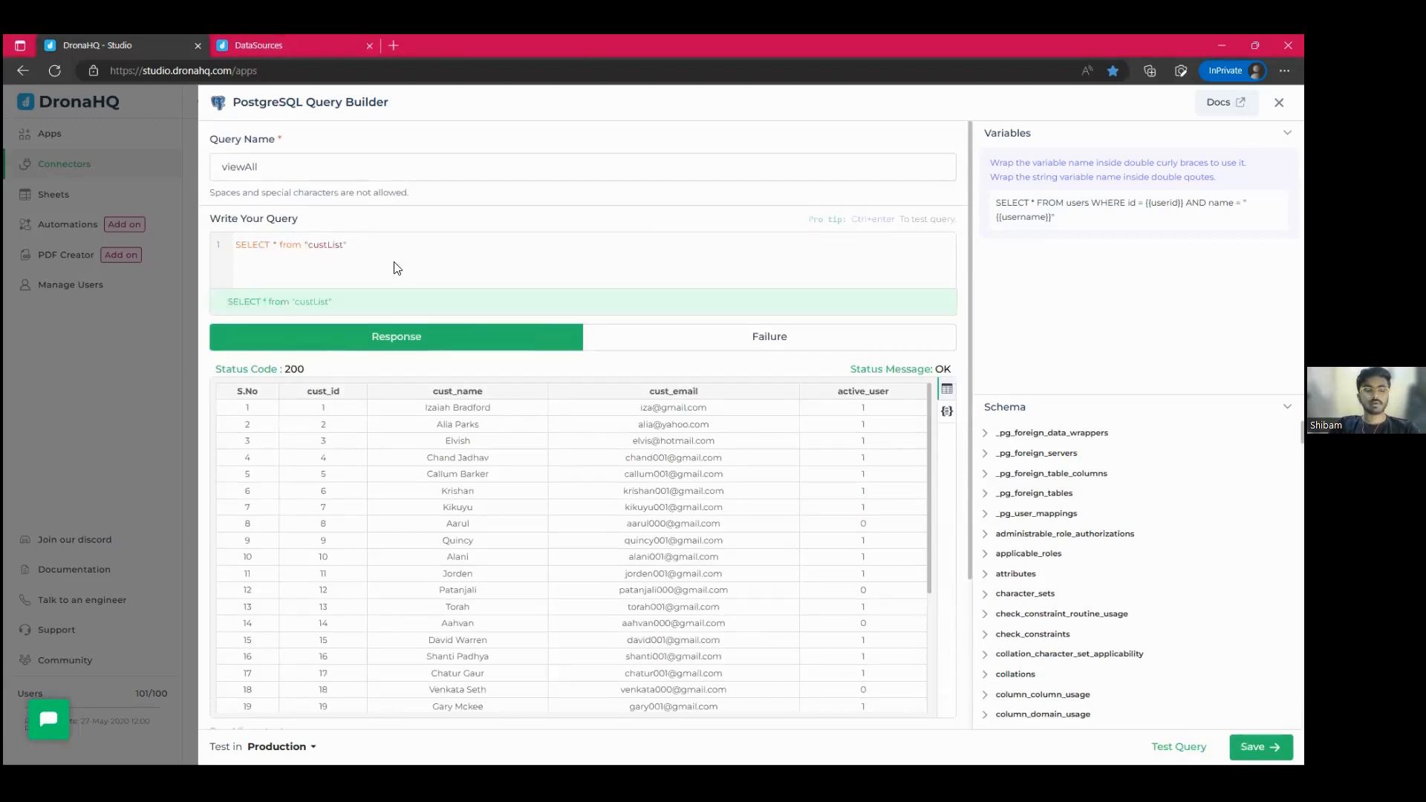
left_click_drag(305, 245, 355, 245)
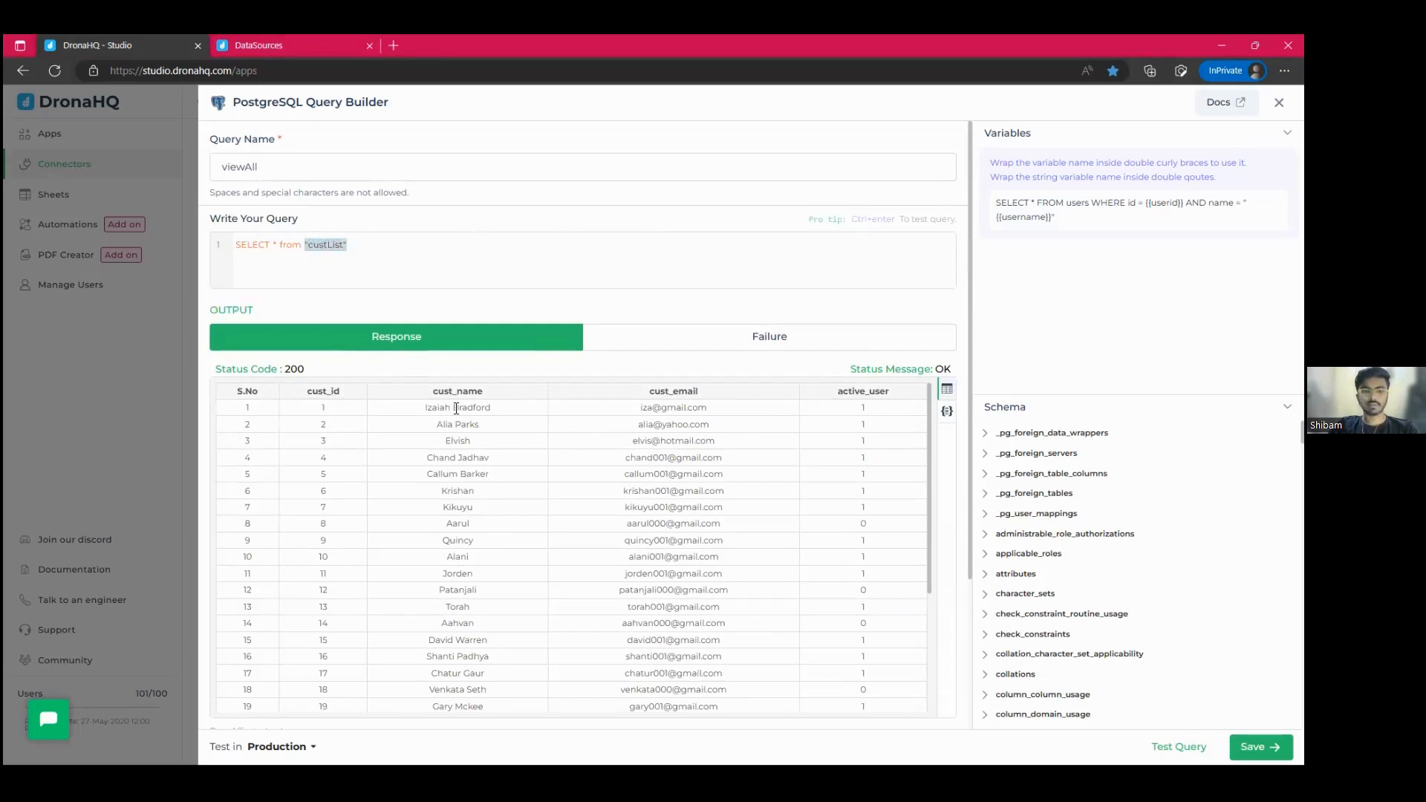
scroll(817, 542, "down", 3)
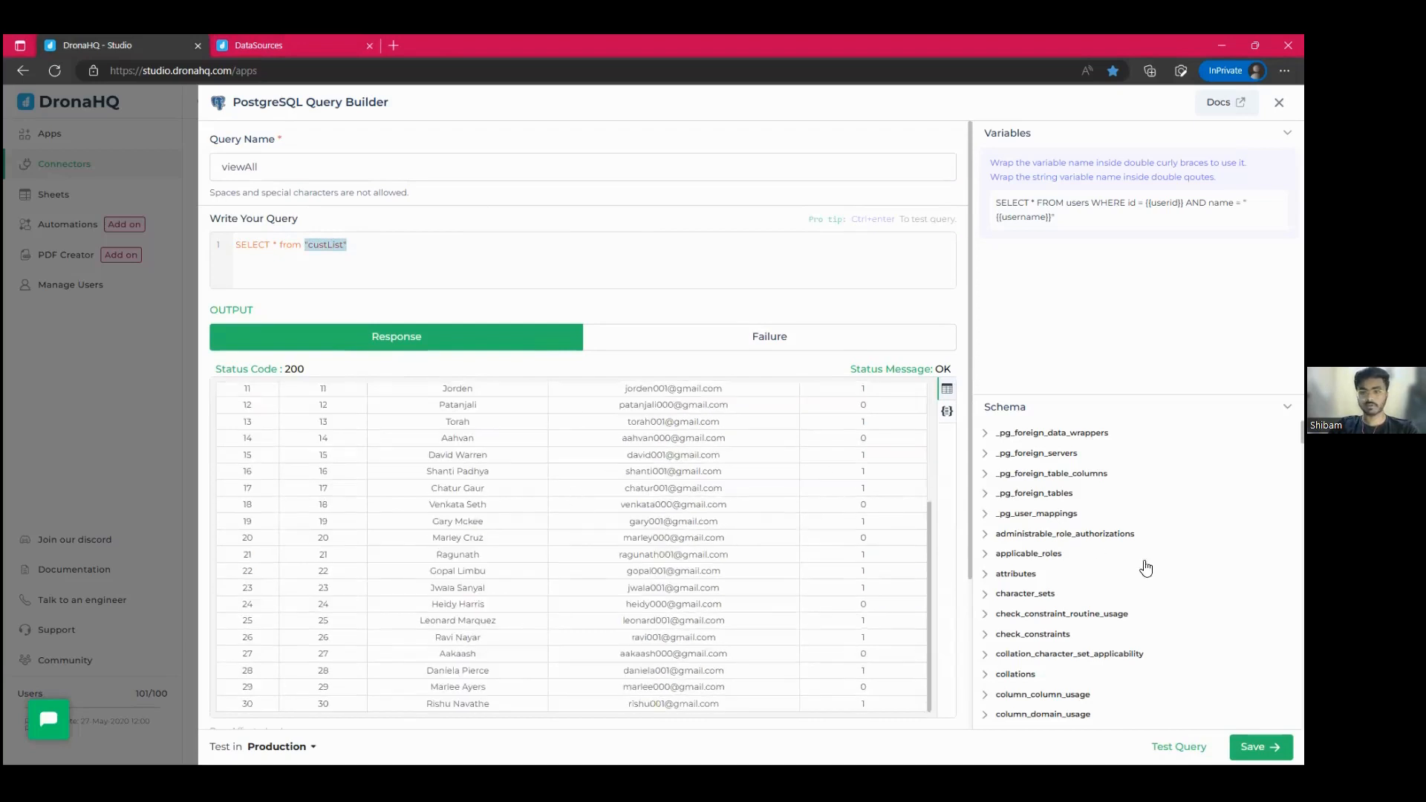
left_click(1261, 747)
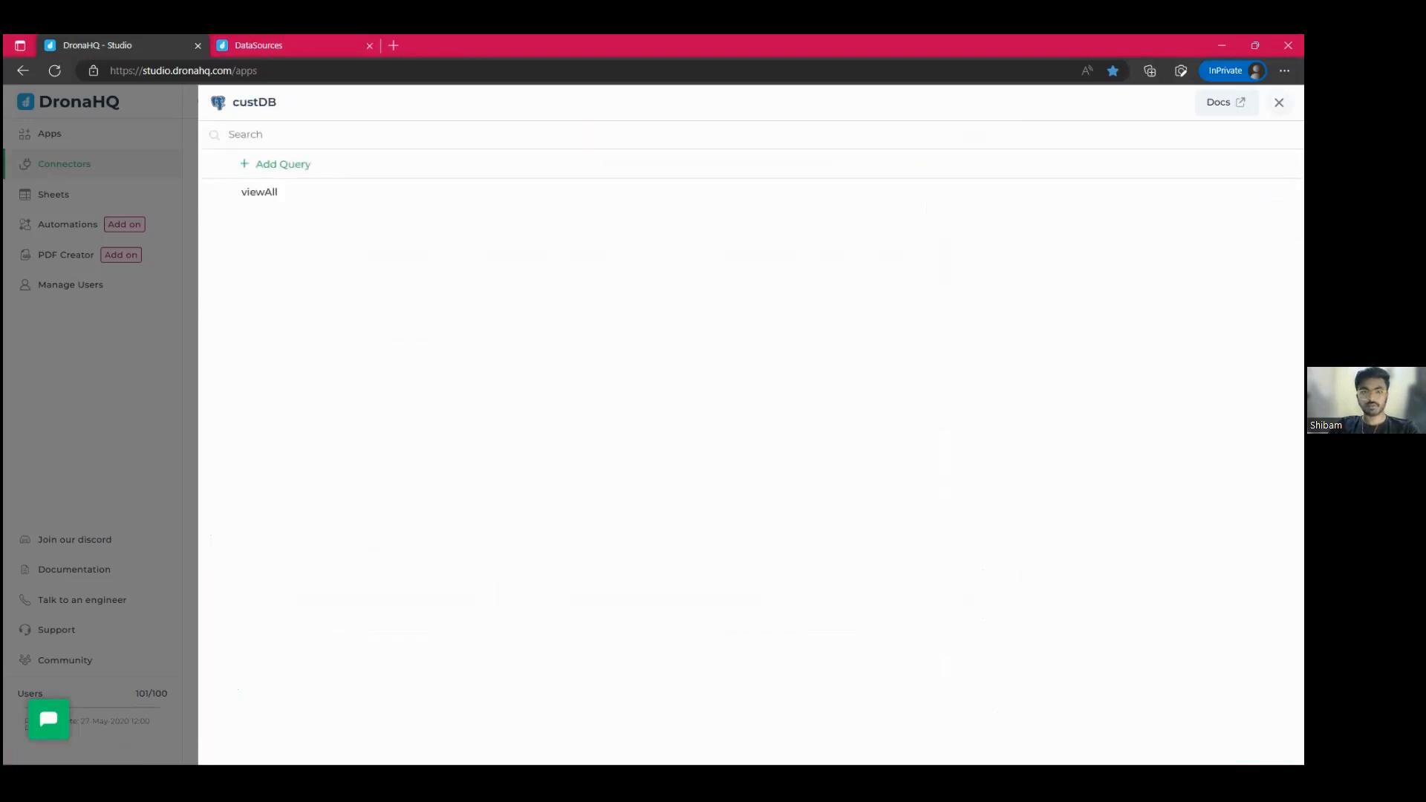
Step: Close the query panel and search the Connectors page for custDB
left_click(1279, 102)
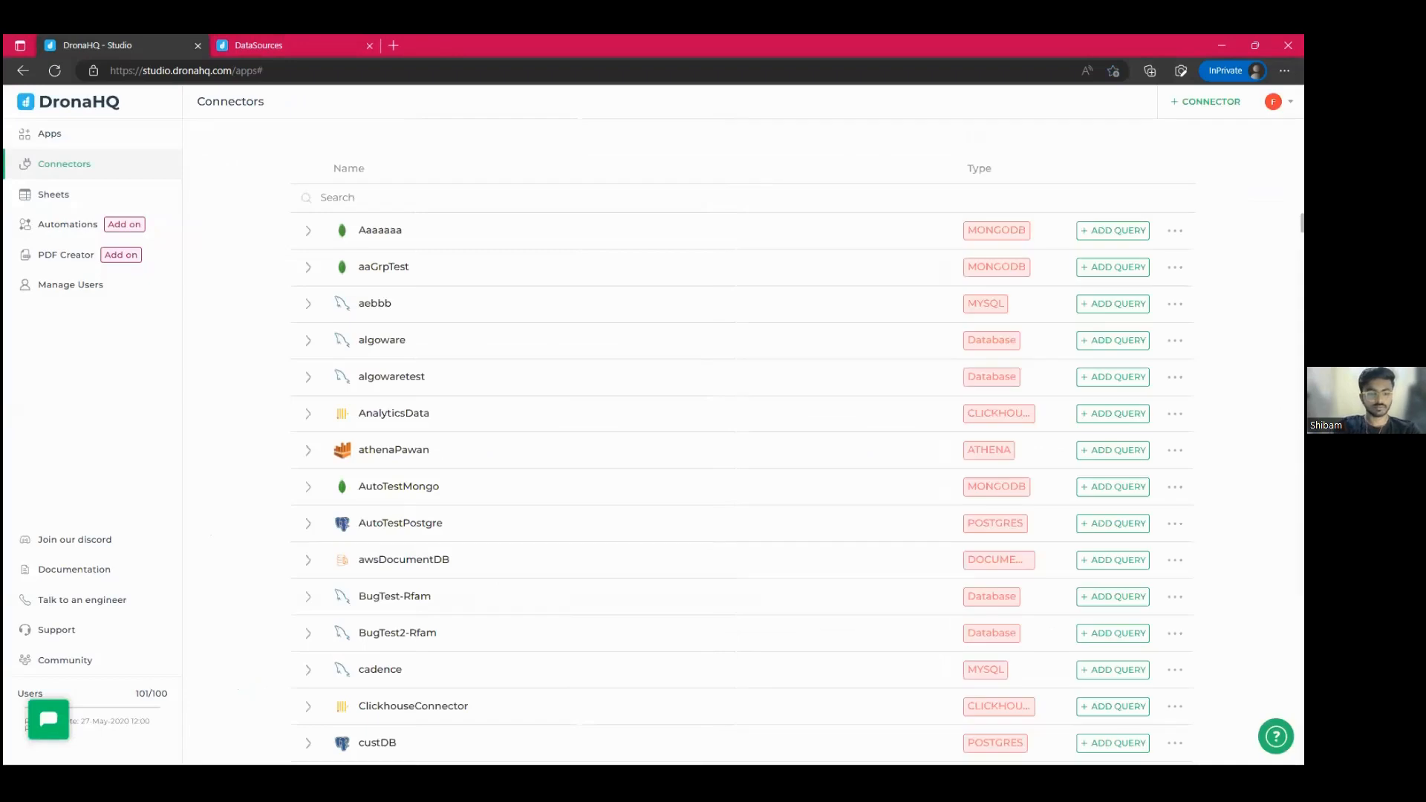
key("ctrl+f")
type("vust")
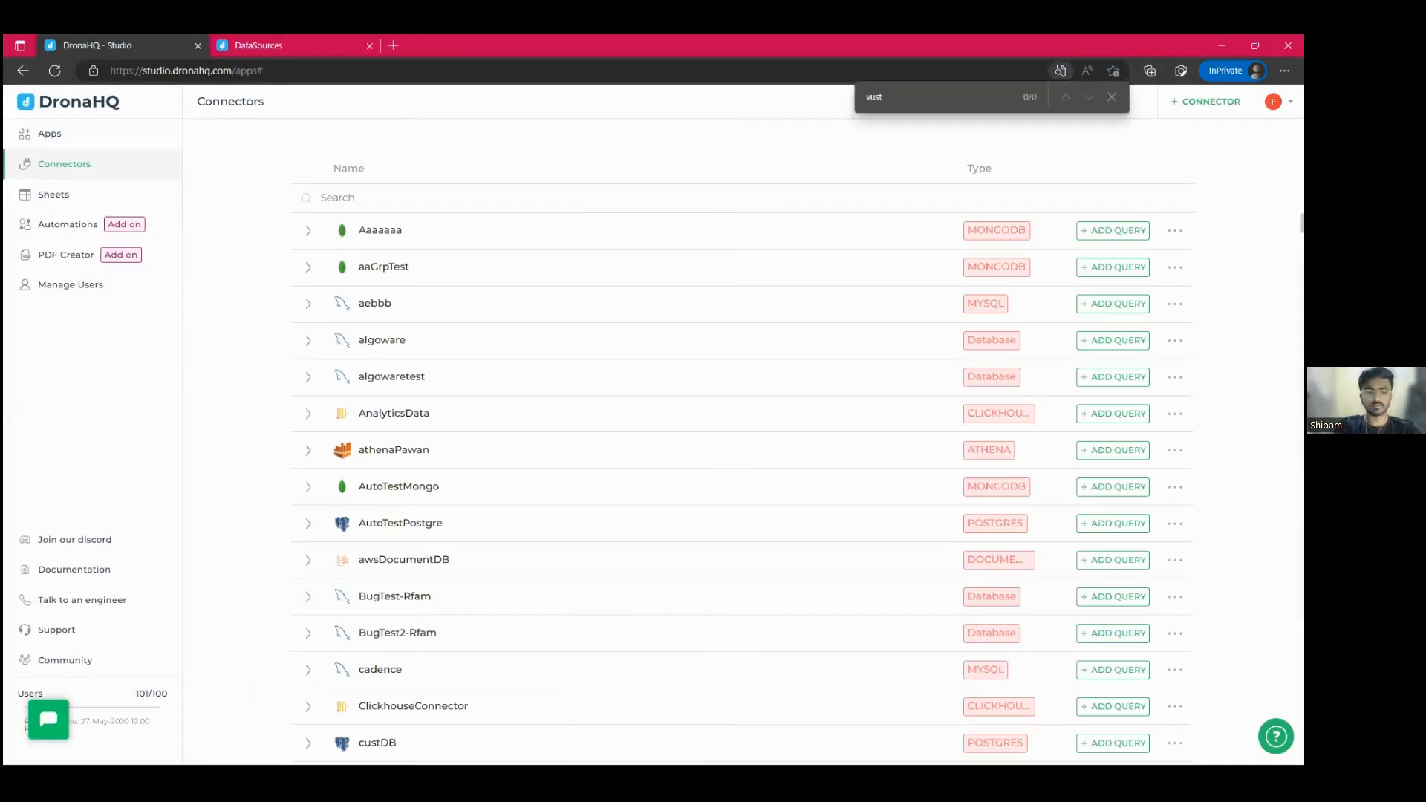
key("ctrl+a")
type("cust")
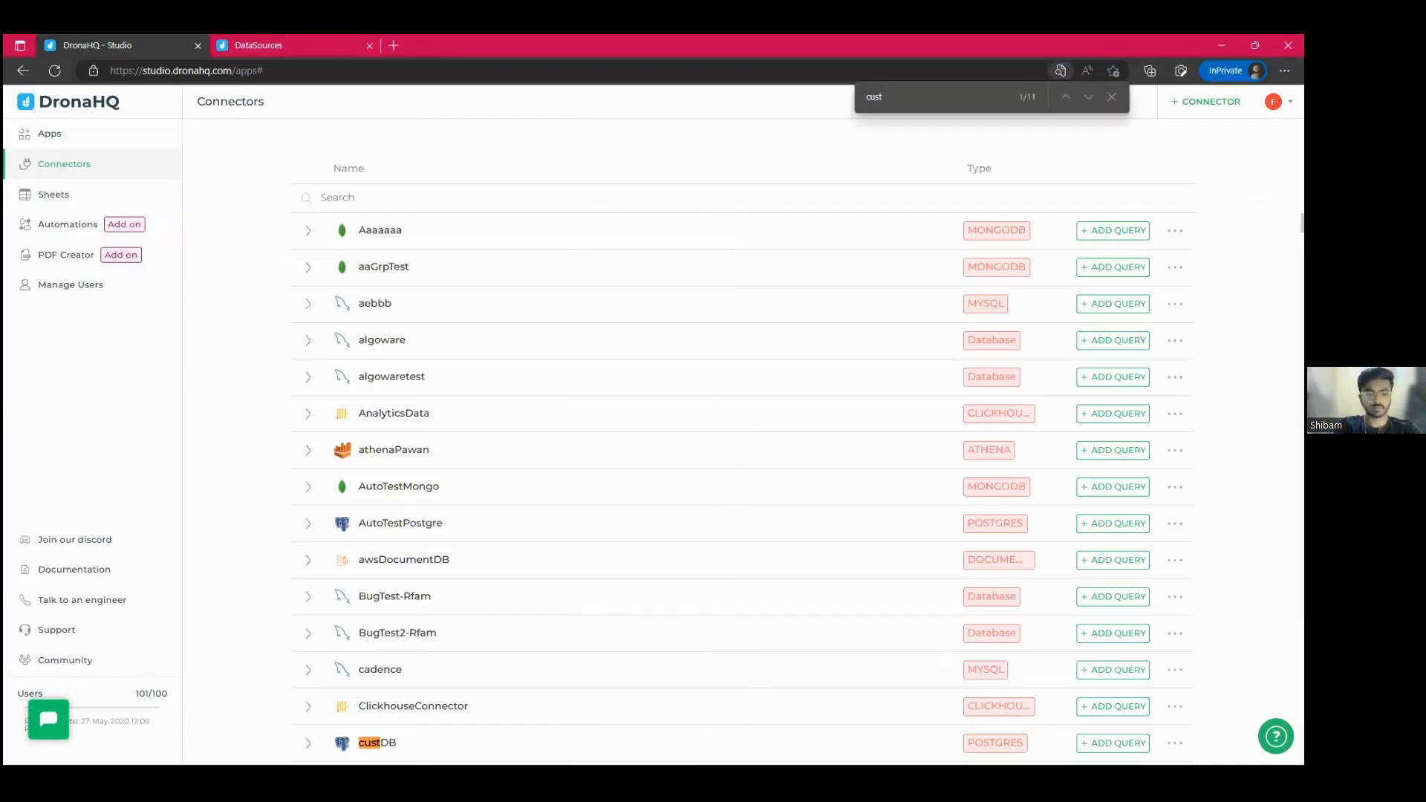
type("DB")
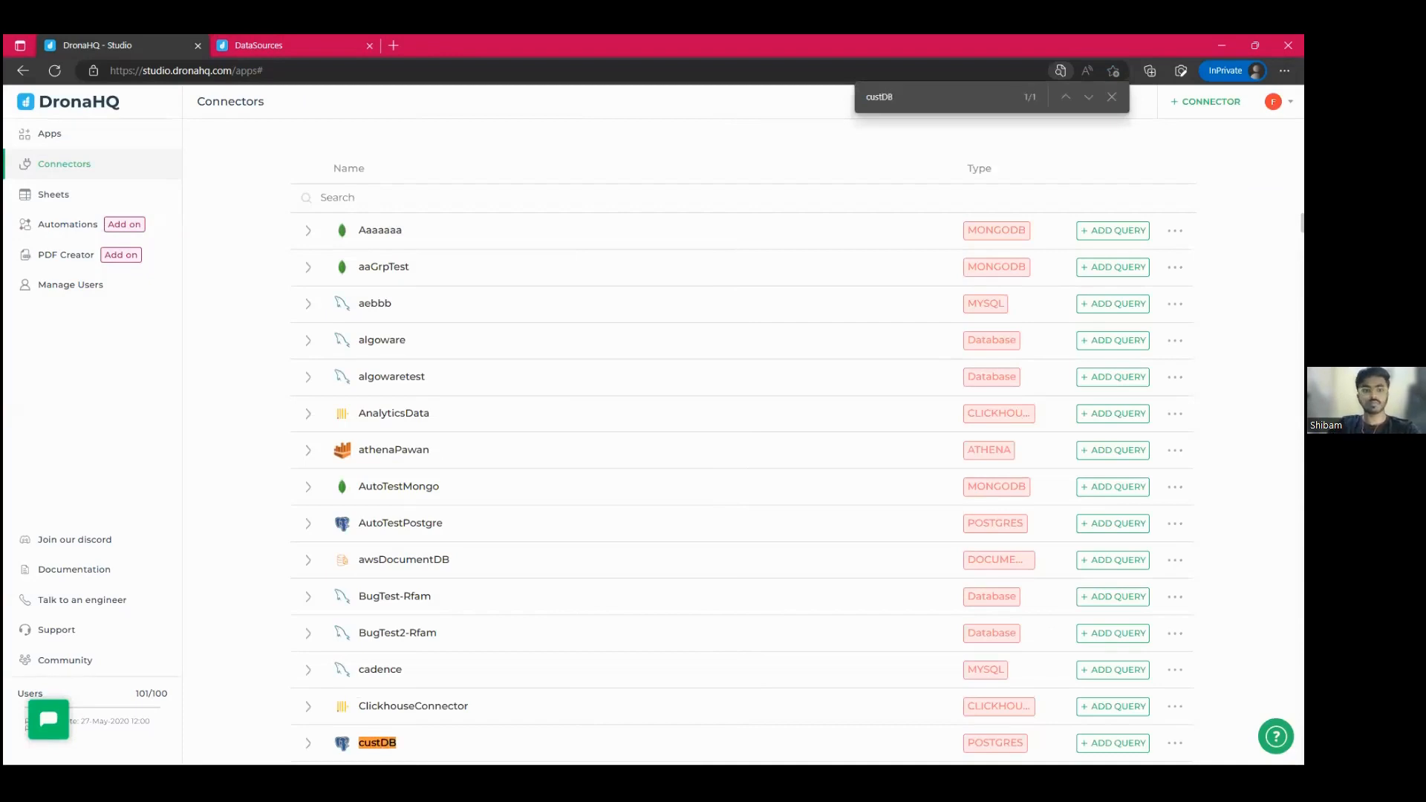
key("Return")
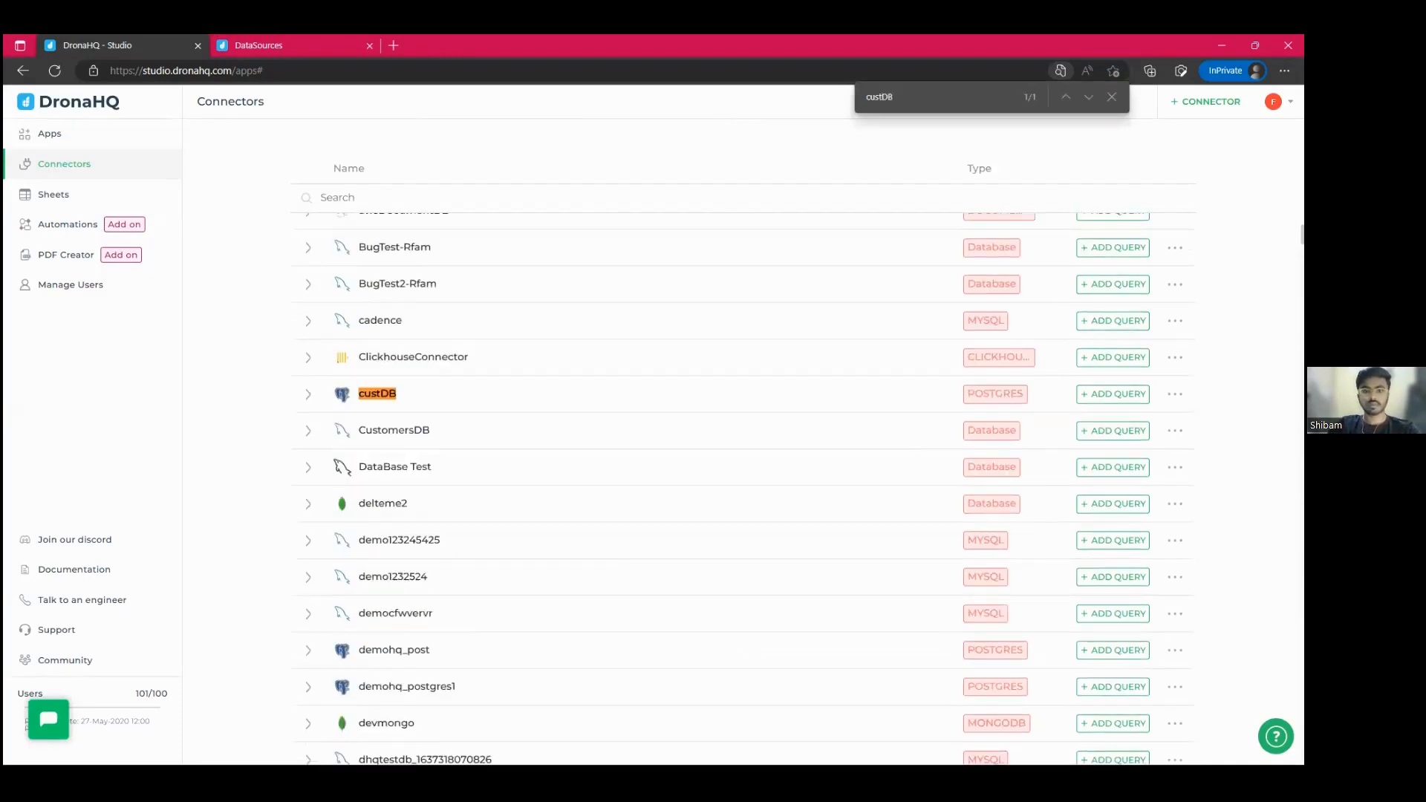
Step: Expand the custDB connector row to show its viewAll query
left_click(1111, 98)
left_click(280, 397)
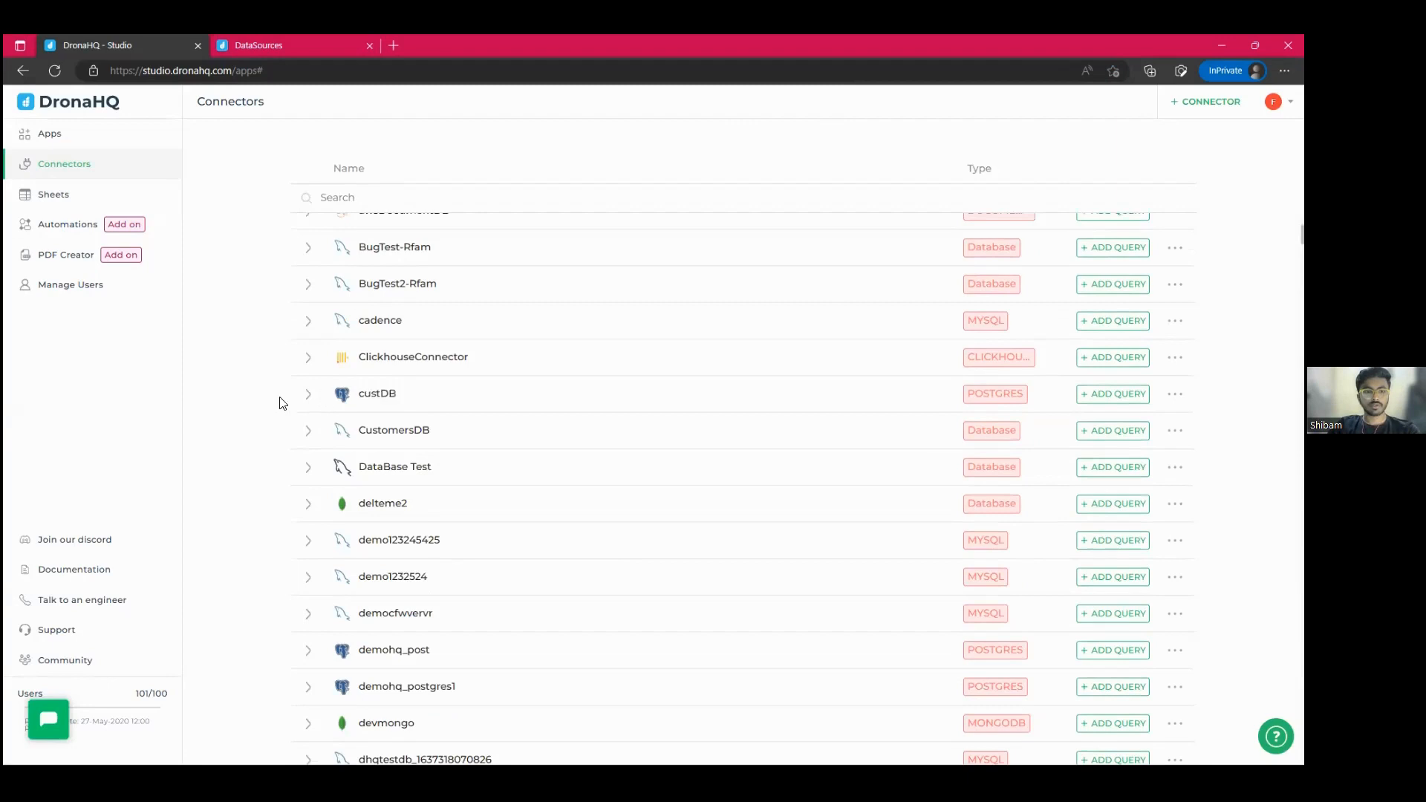
left_click(310, 396)
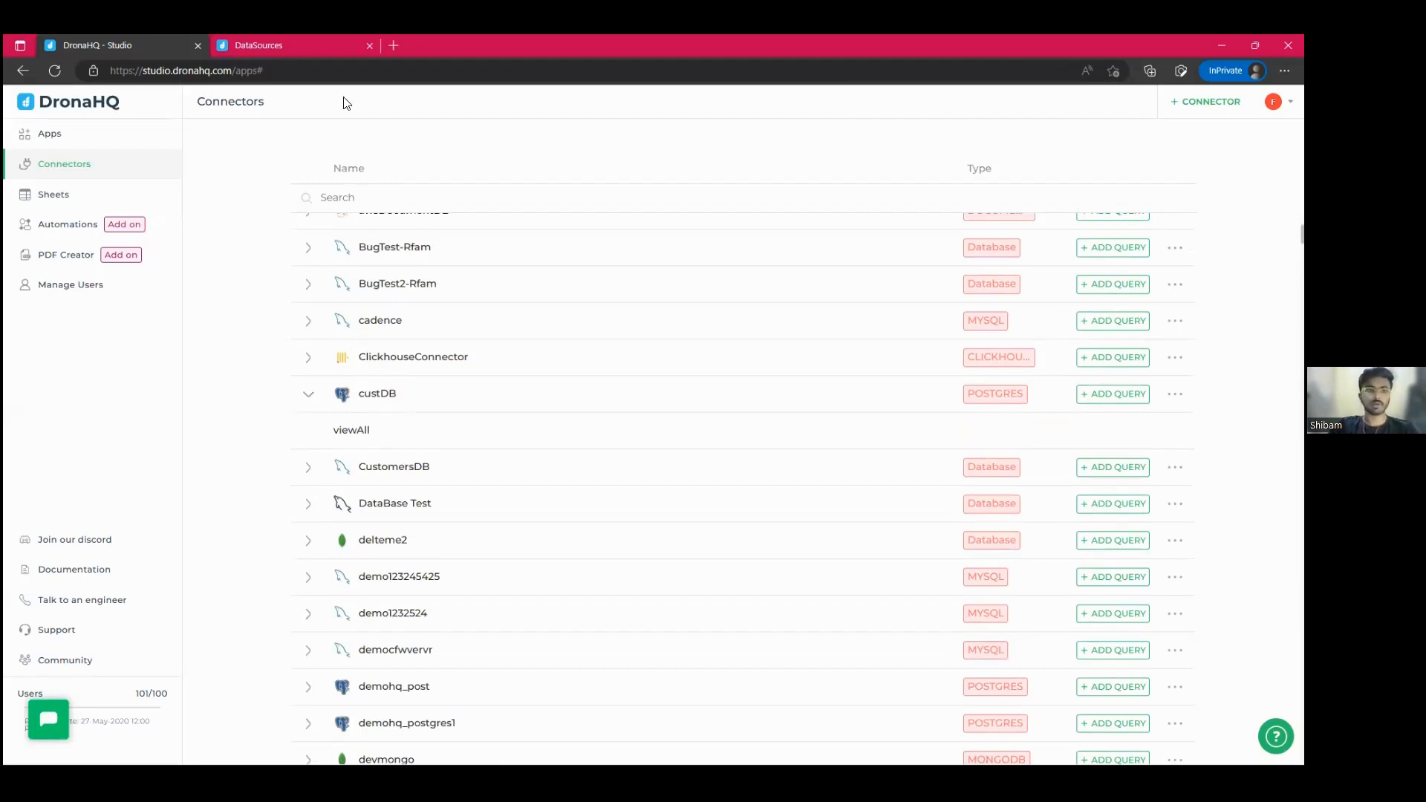
Step: In the DataSources app, dismiss both popups and place a Table Grid near the top left
left_click(300, 36)
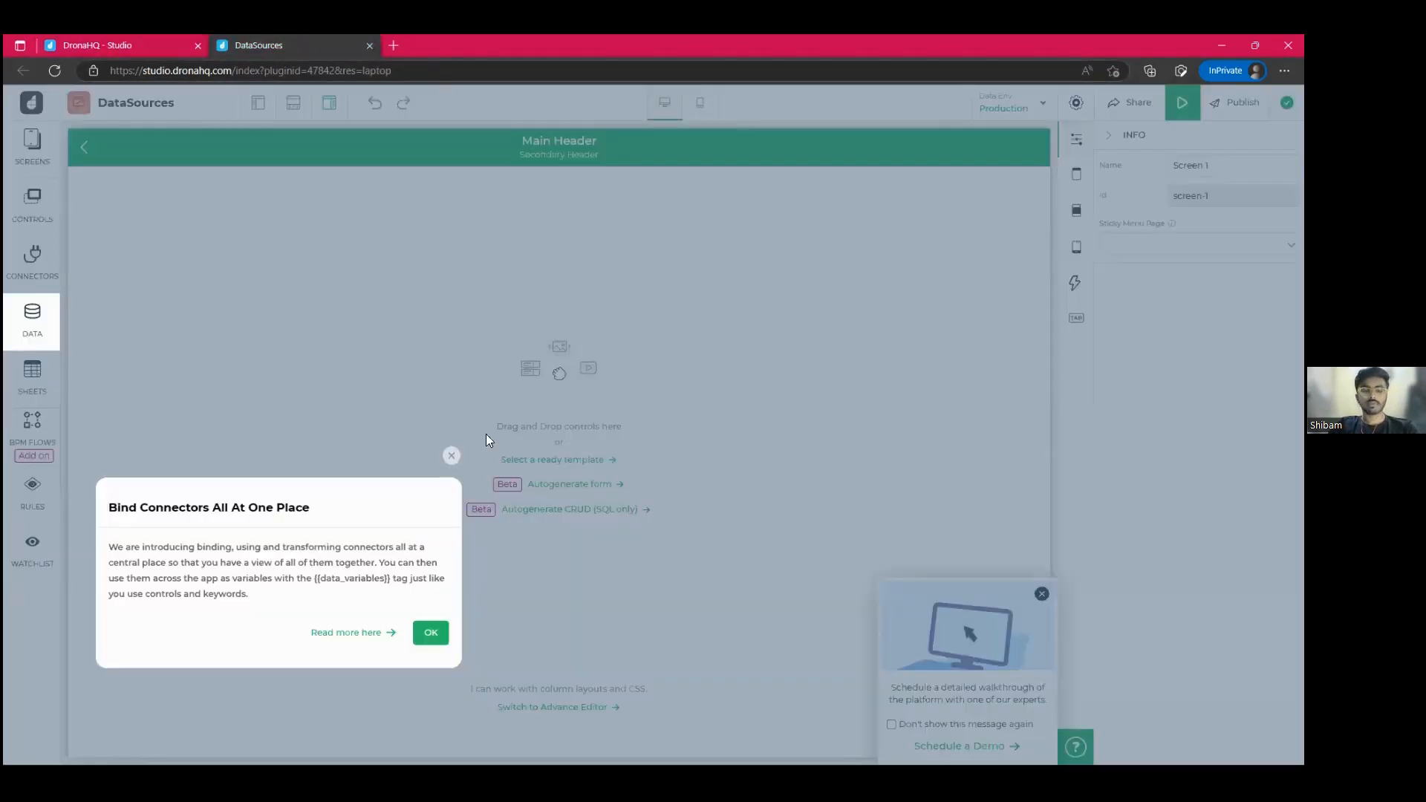
left_click(451, 455)
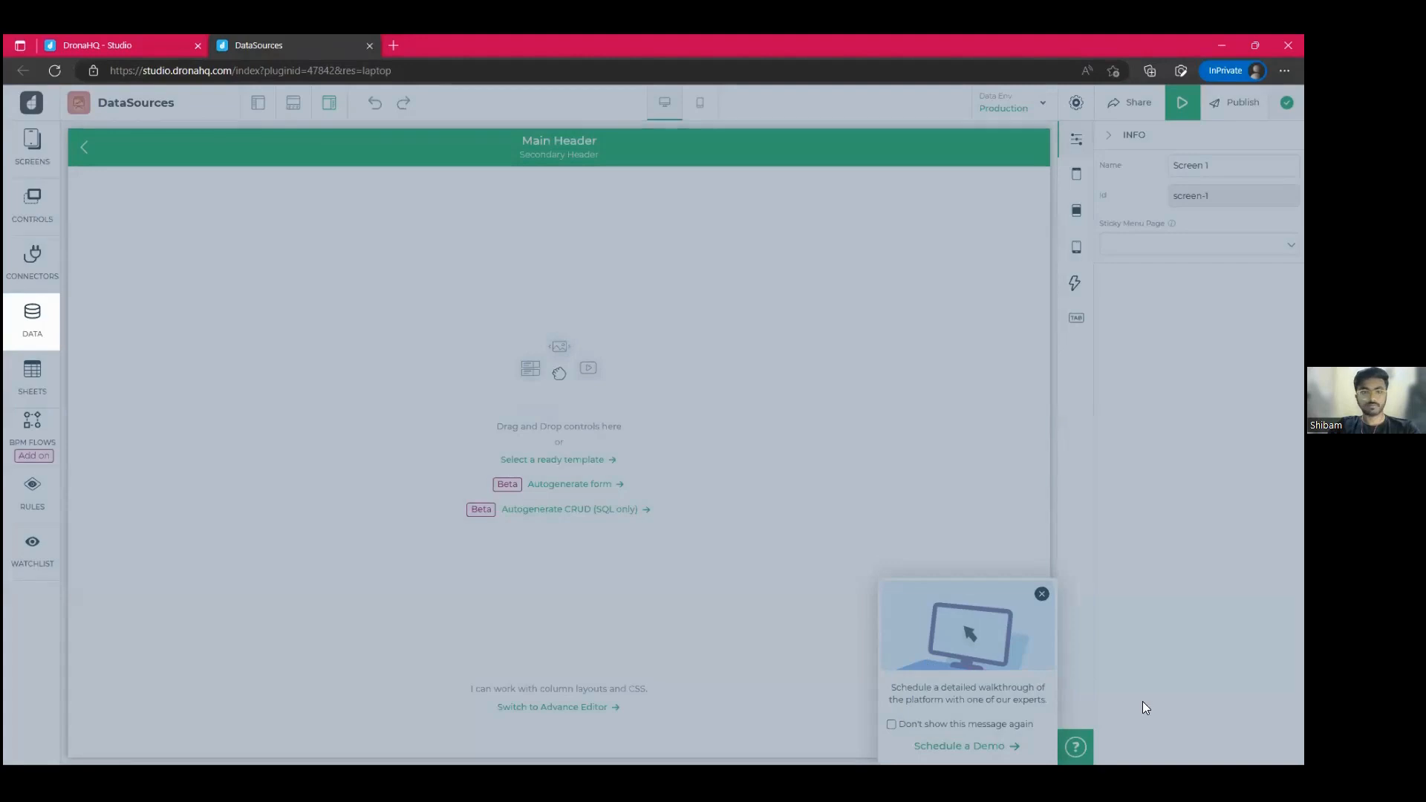
left_click(1040, 594)
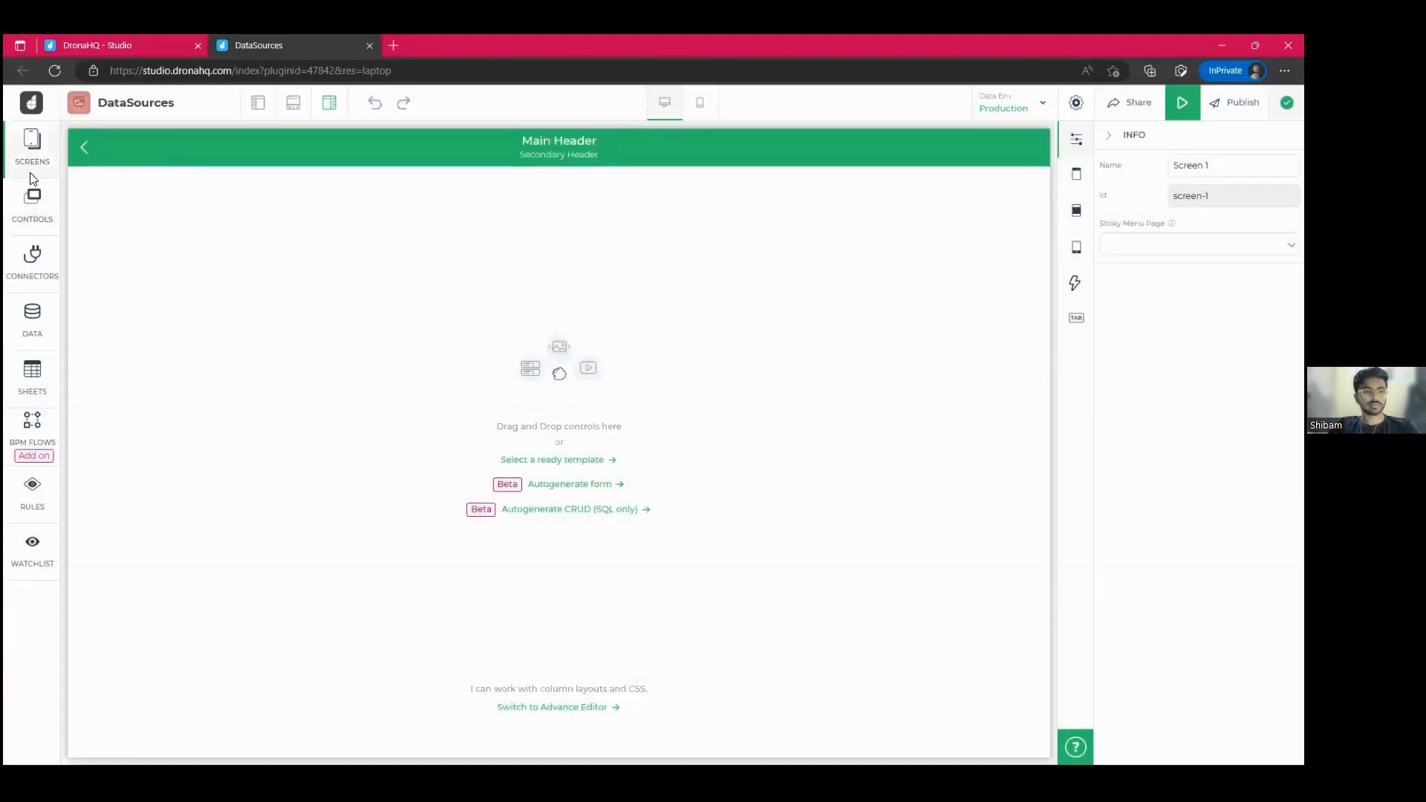
left_click(30, 212)
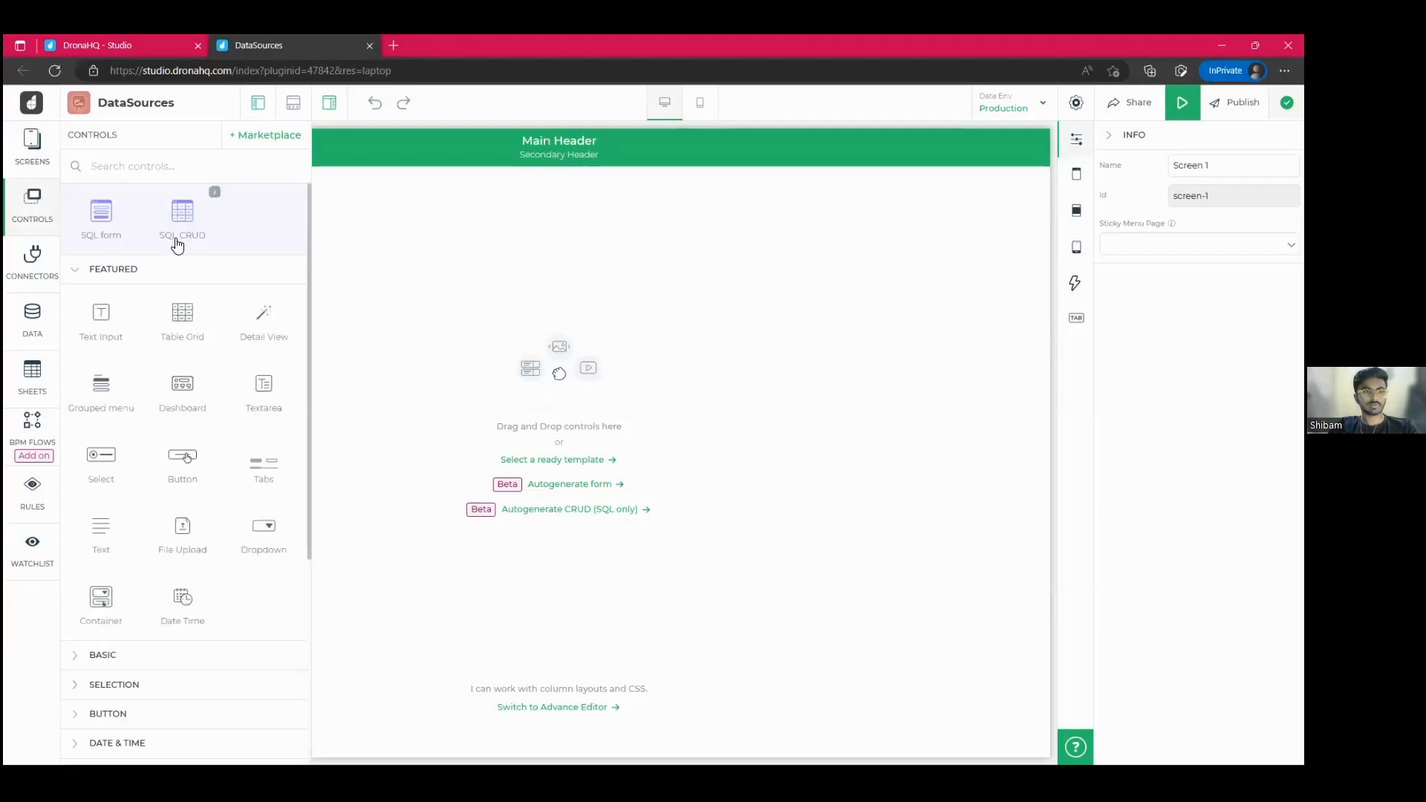
left_click_drag(179, 325, 509, 352)
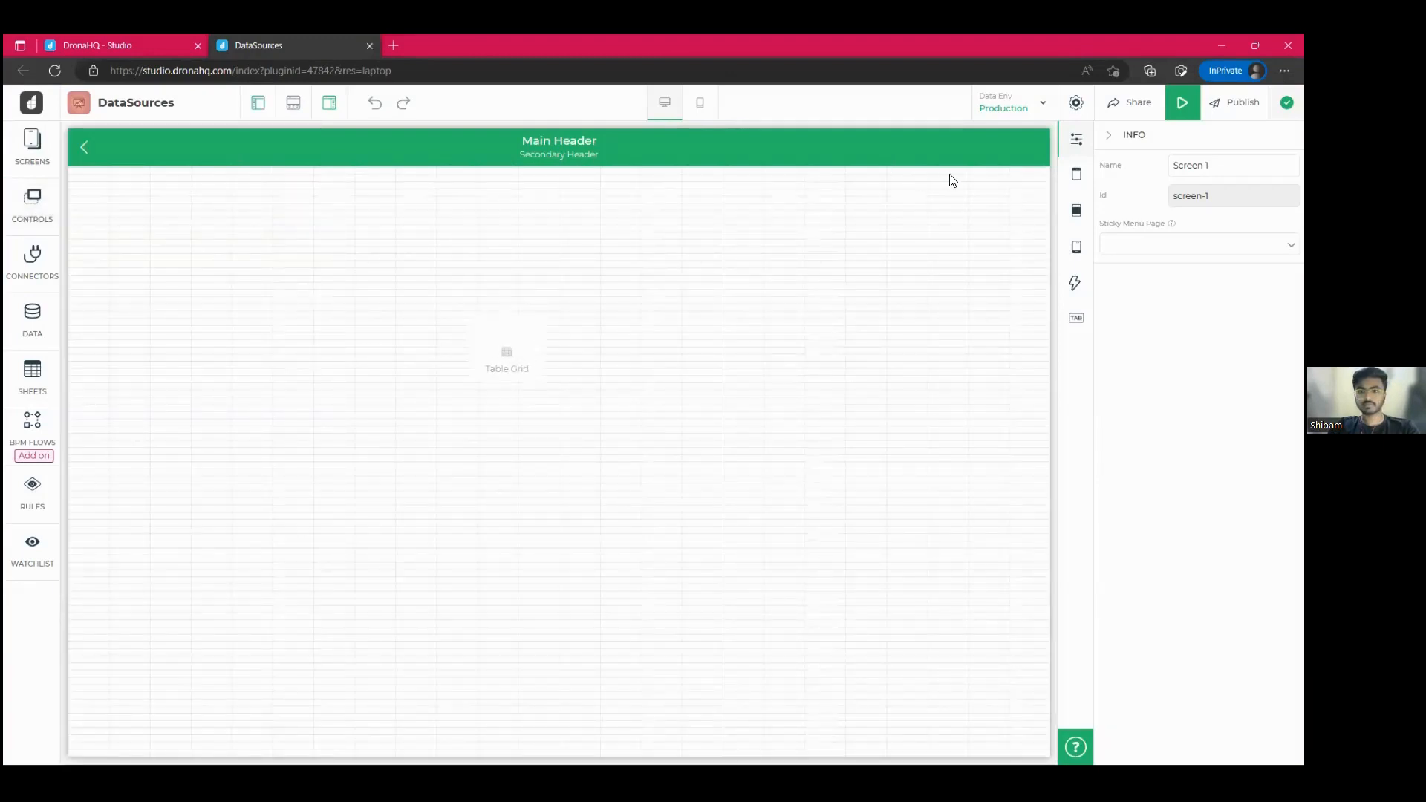
left_click_drag(809, 314, 637, 260)
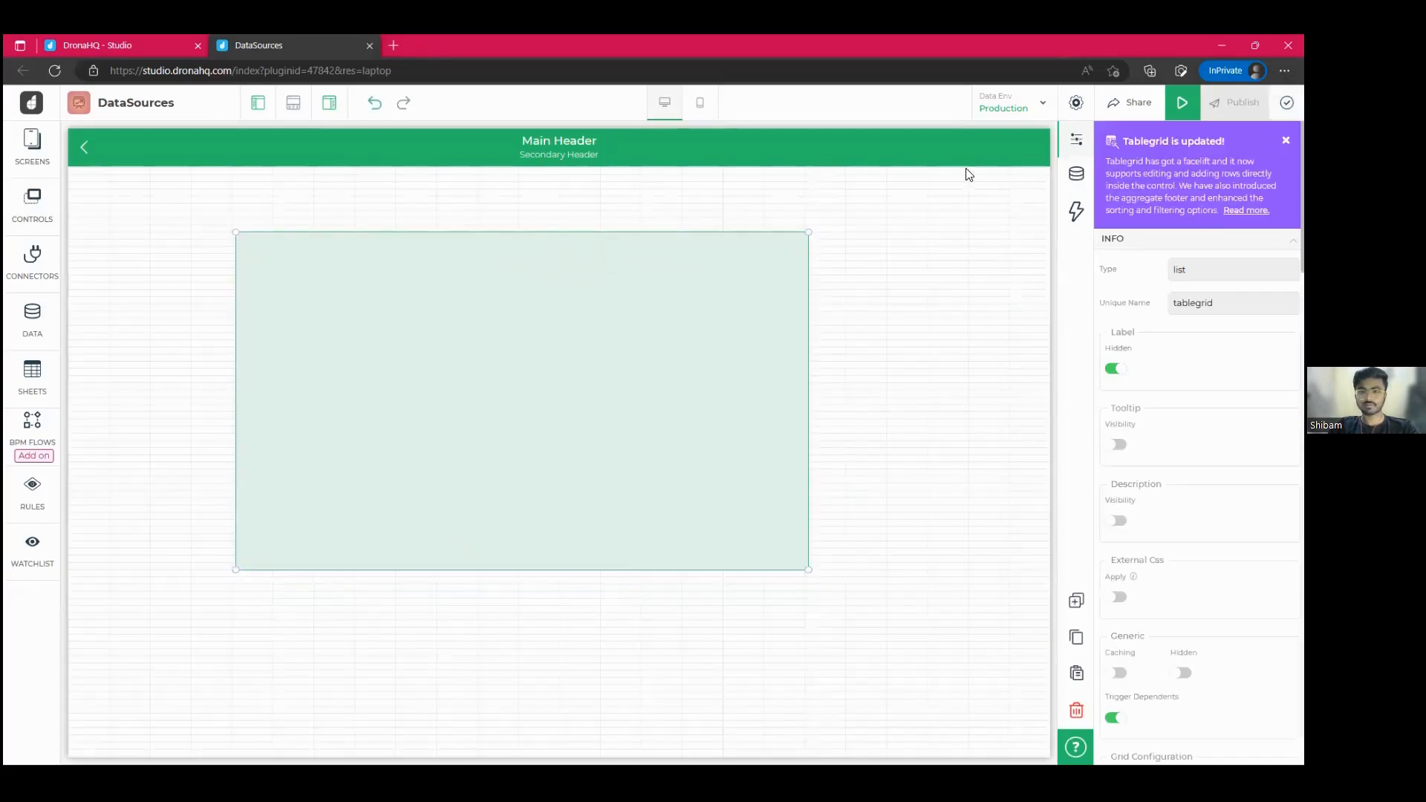
Step: Turn off the screen's Main Header visibility
left_click(1078, 180)
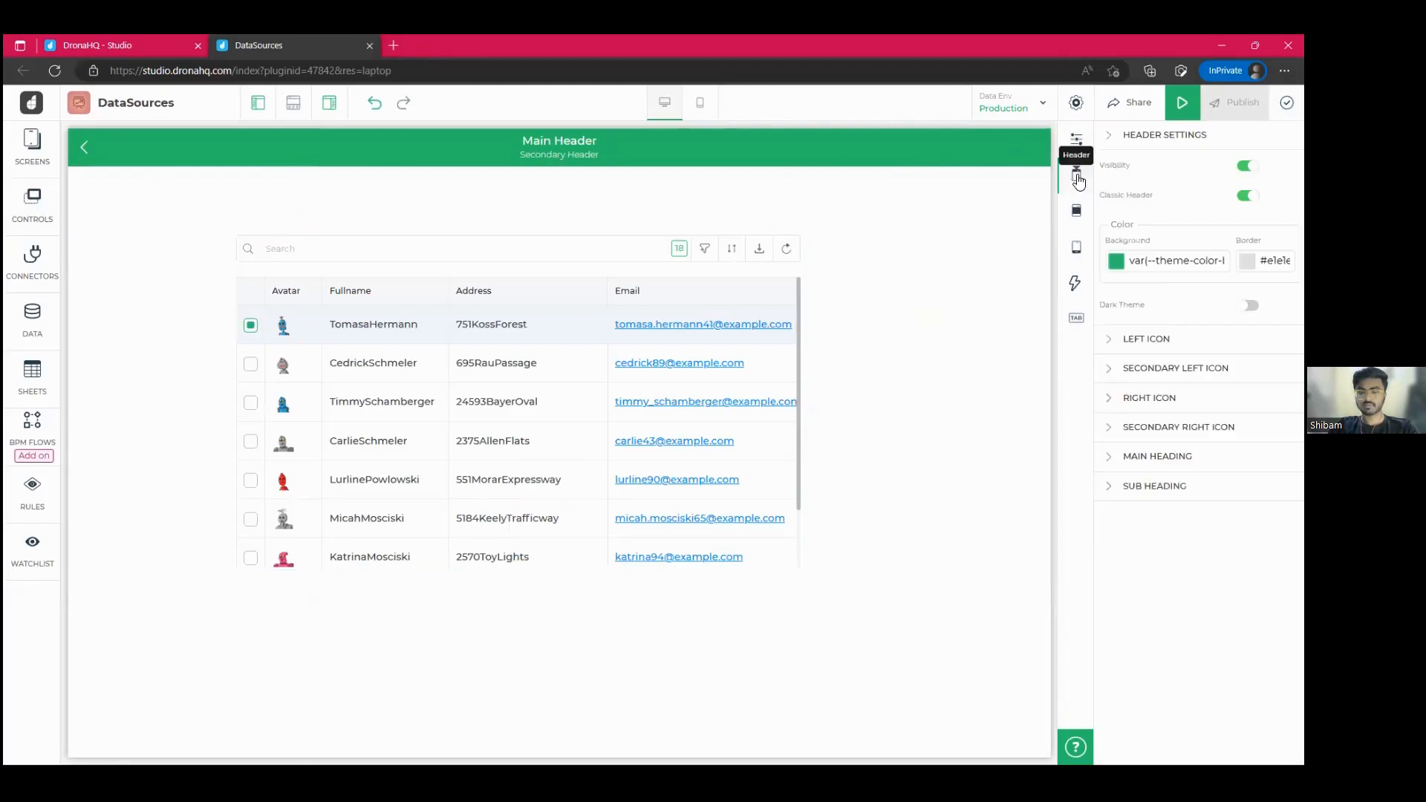
left_click(1245, 166)
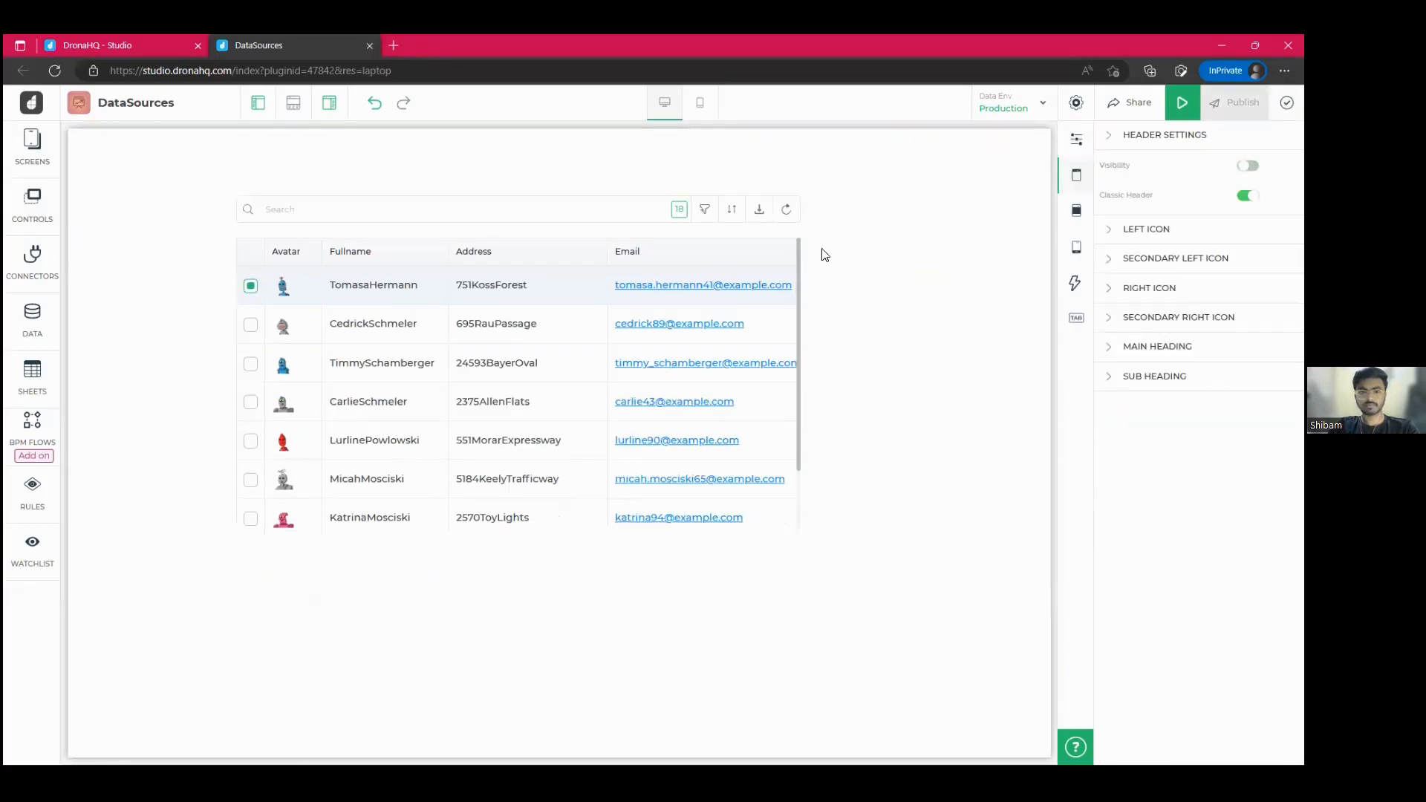
left_click(552, 204)
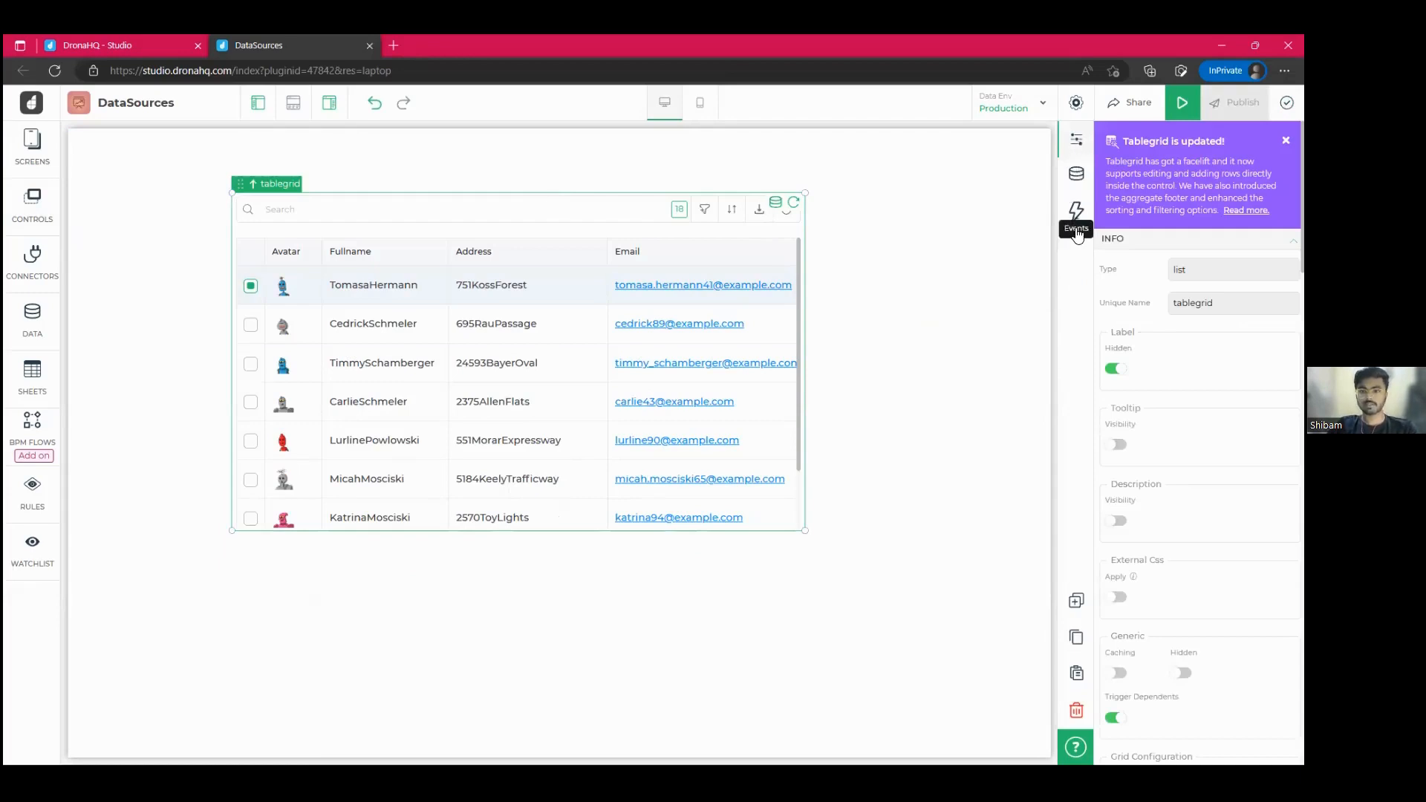
Step: In the table's Data options, bind from Connectors and pick custDB by searching "custD"
left_click(1077, 182)
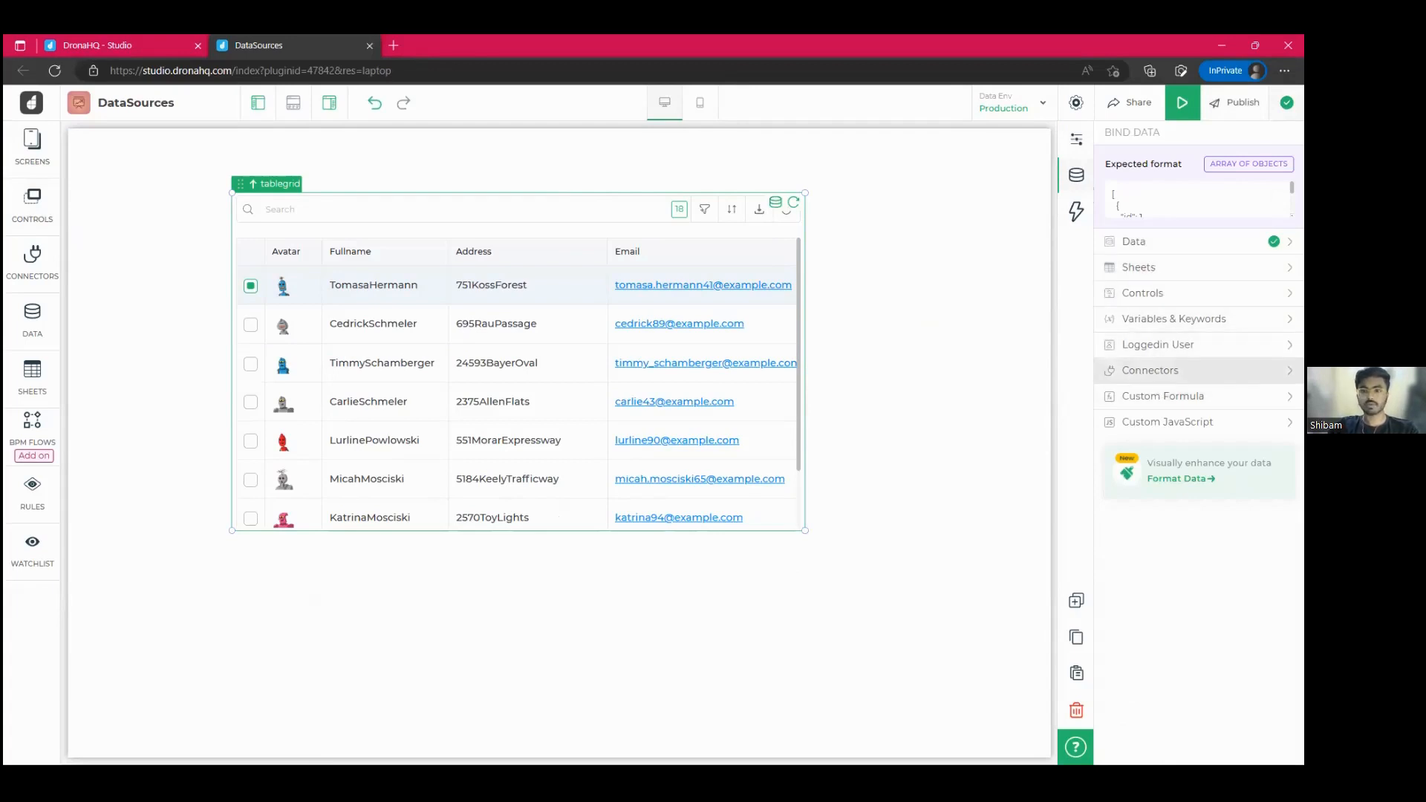
left_click(1149, 369)
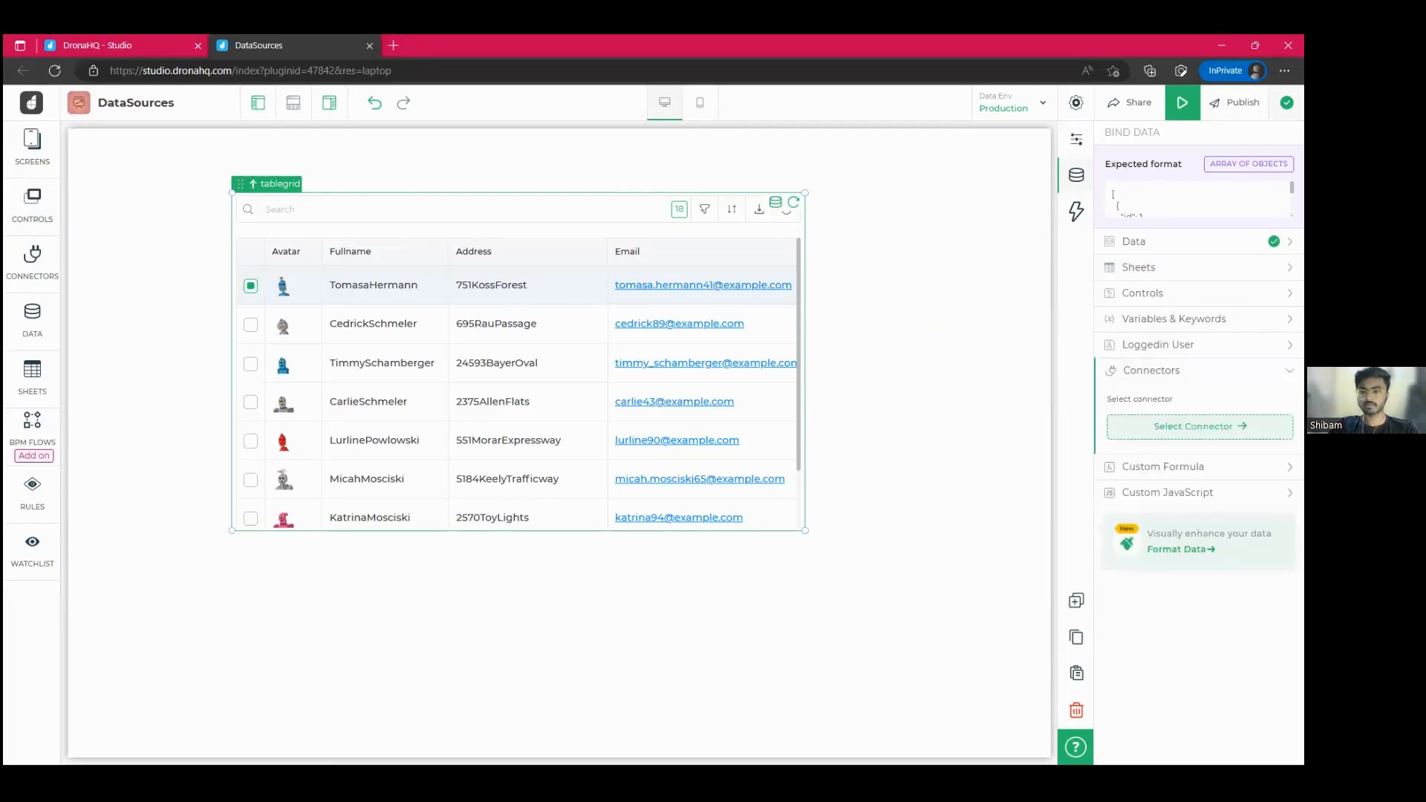
left_click(1199, 425)
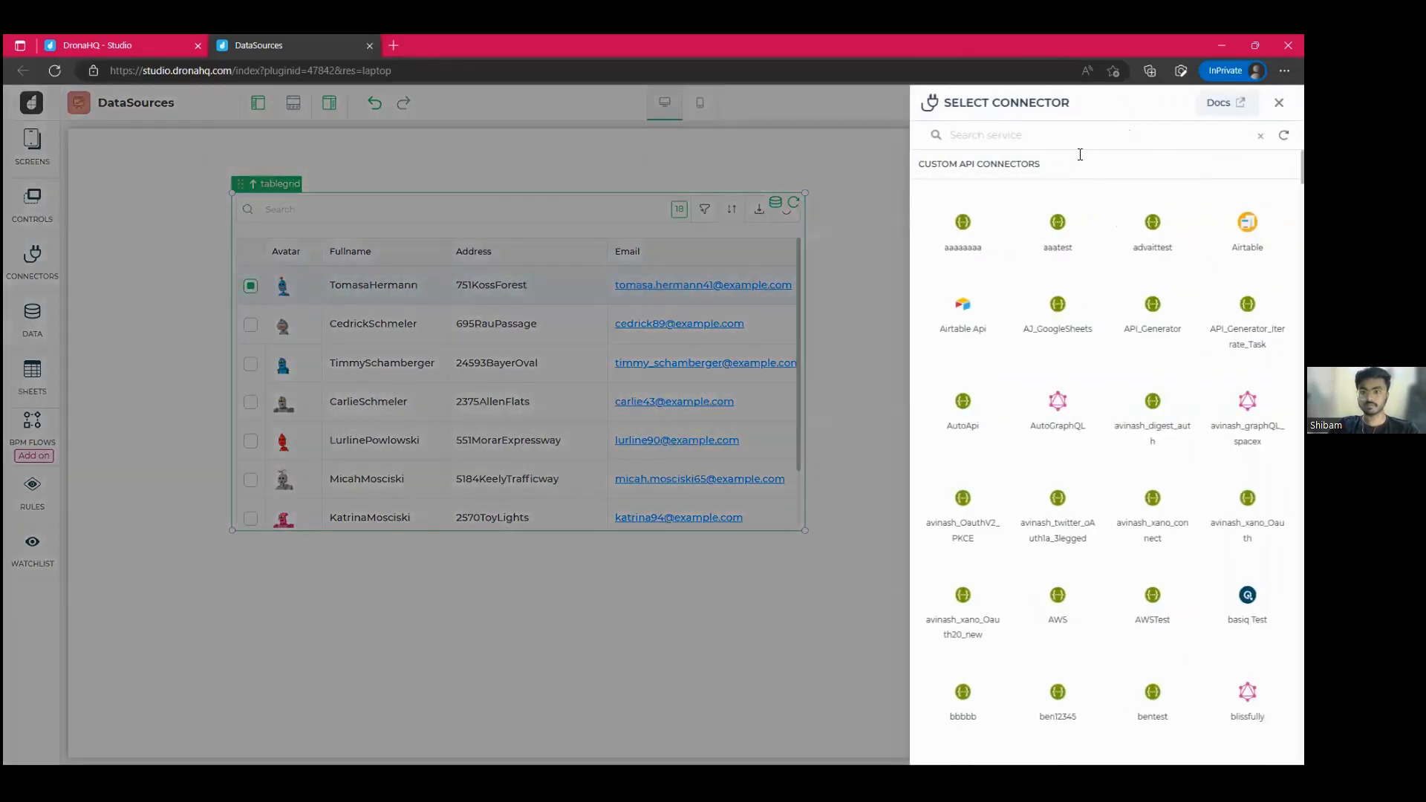
left_click(1085, 138)
type("cust")
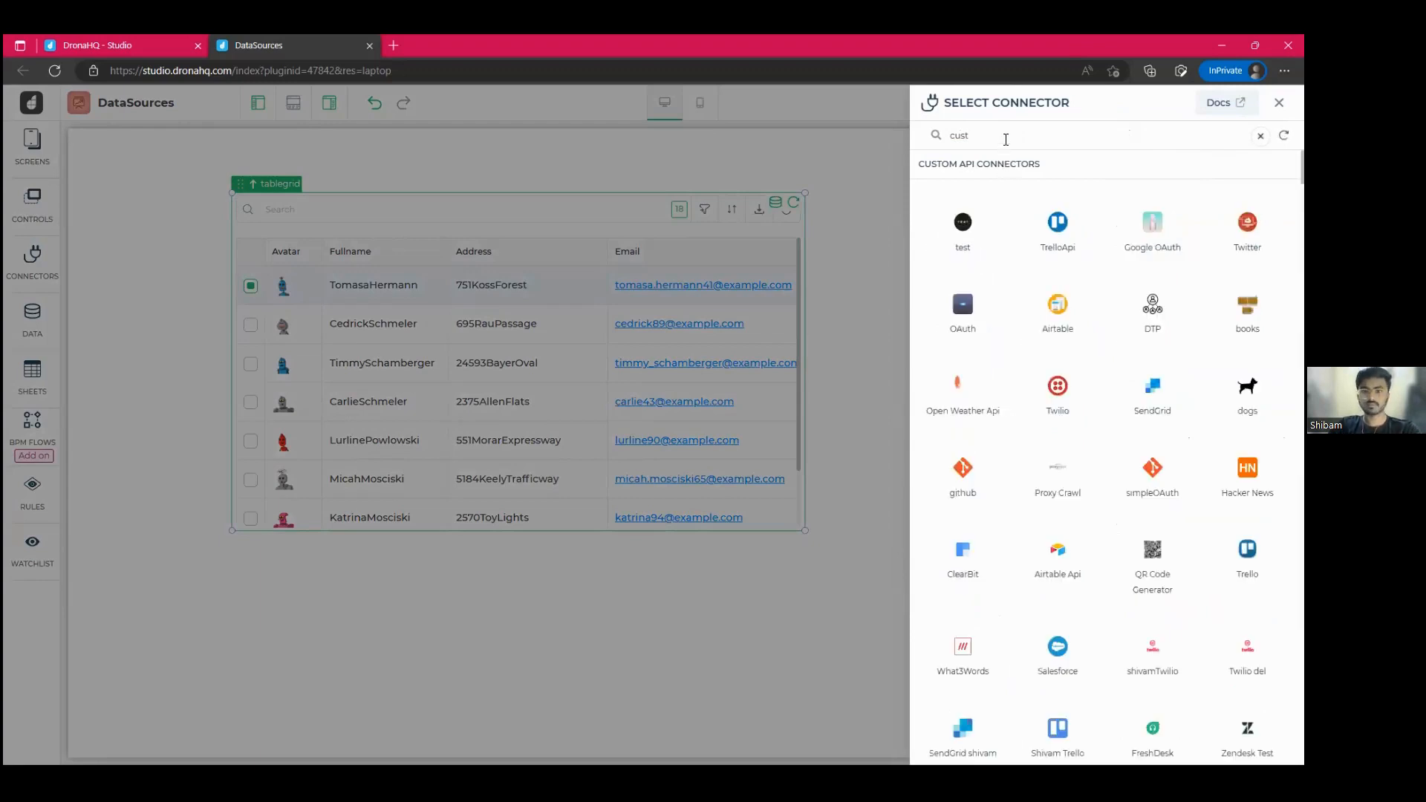
type("D")
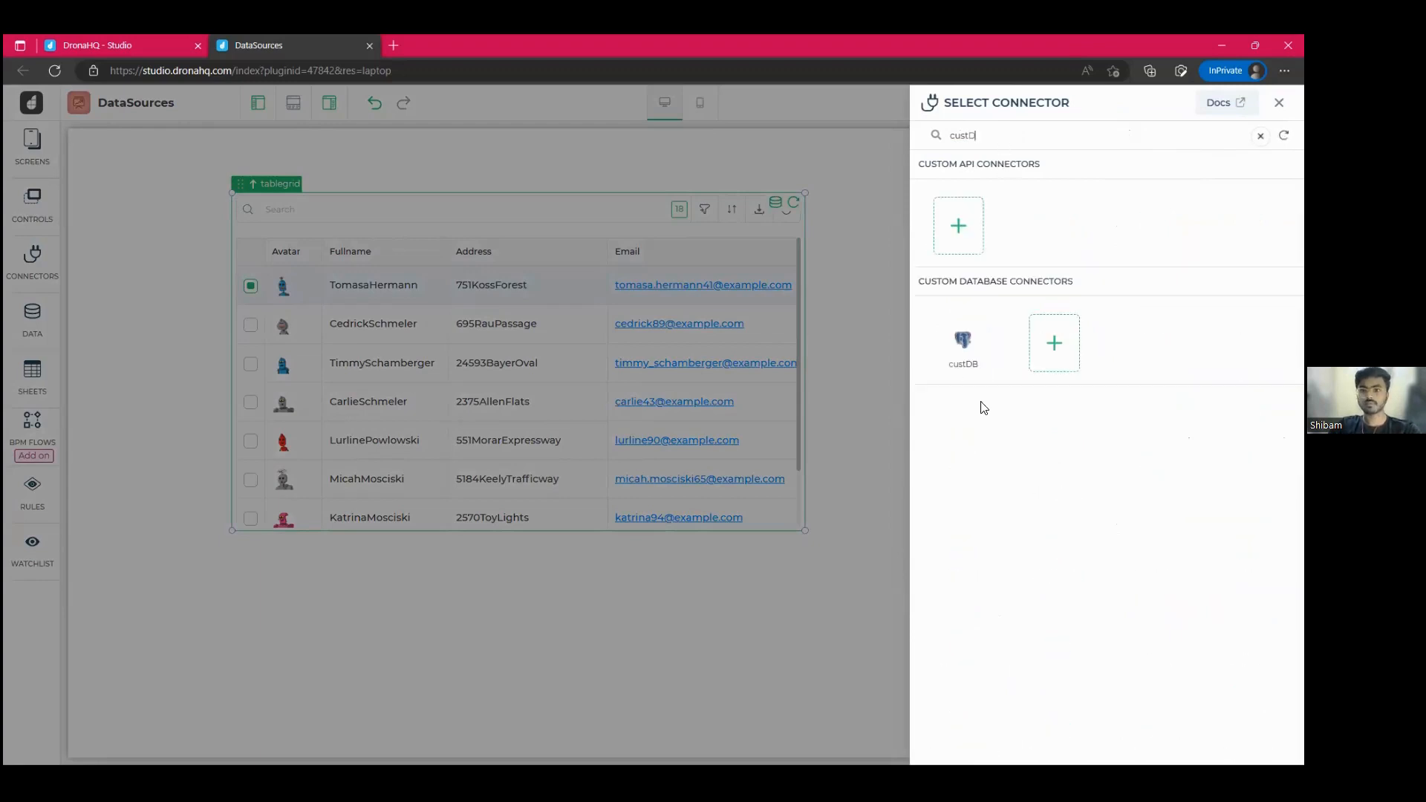
left_click(965, 344)
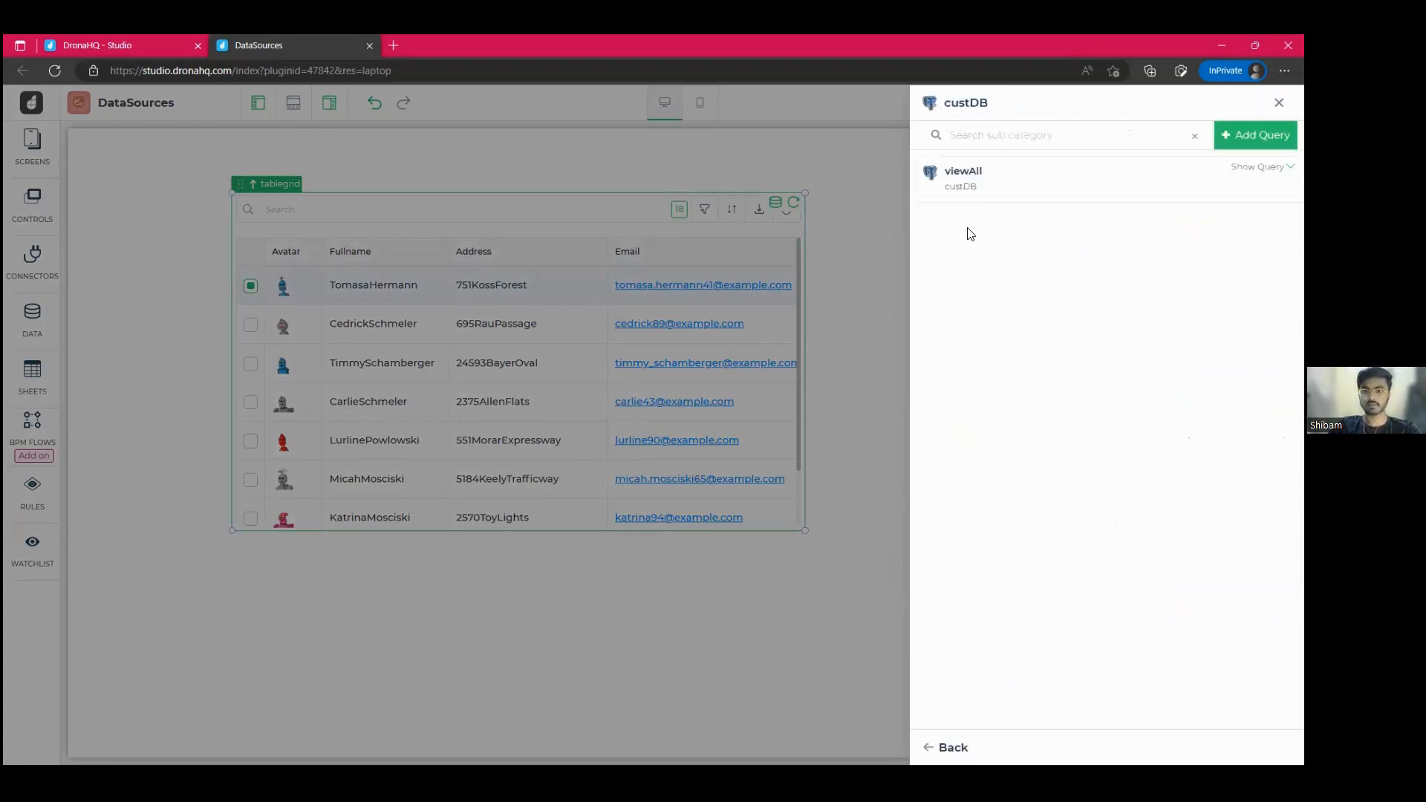
Step: Choose the custDB viewAll query and expand its Transform response settings
left_click(974, 180)
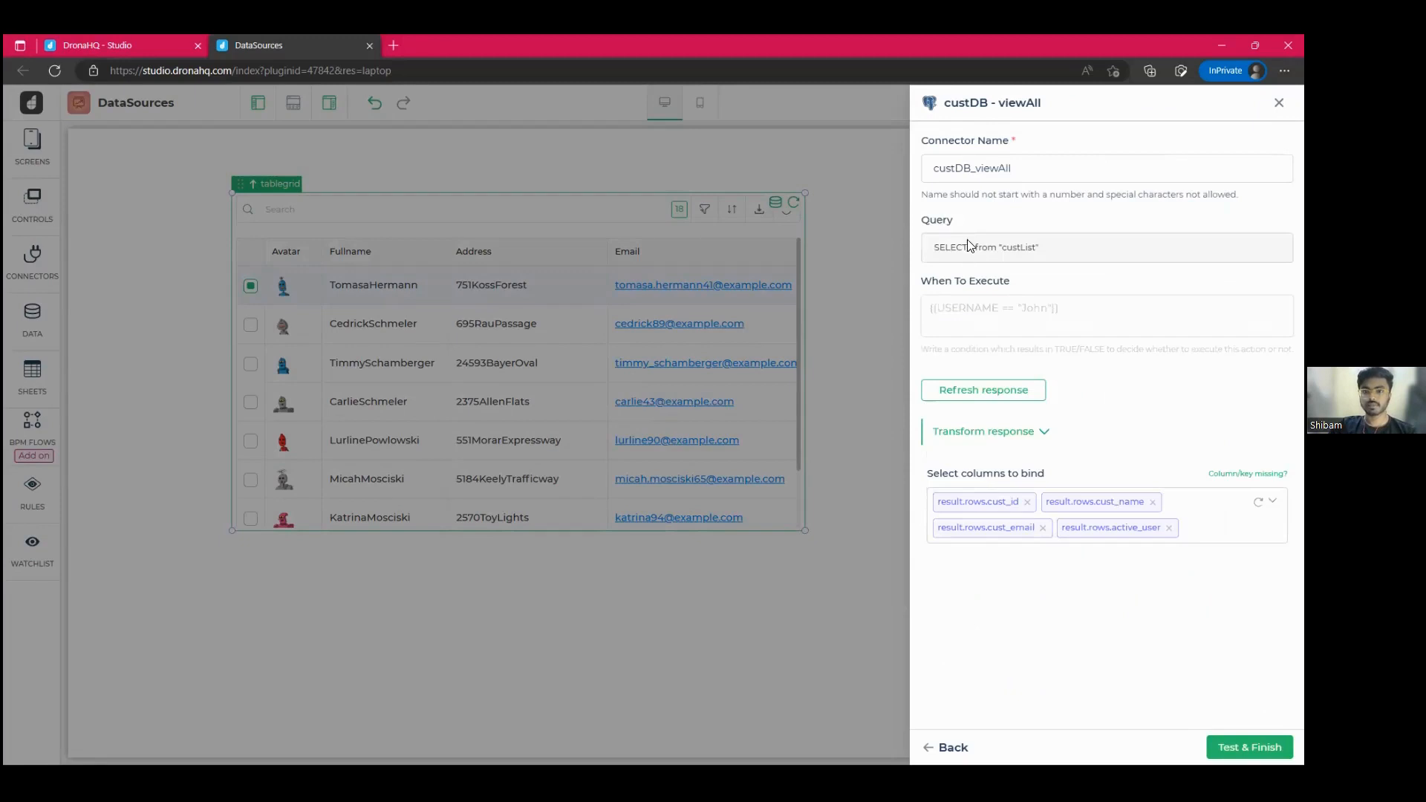
left_click(1014, 433)
scroll(1030, 487, "down", 3)
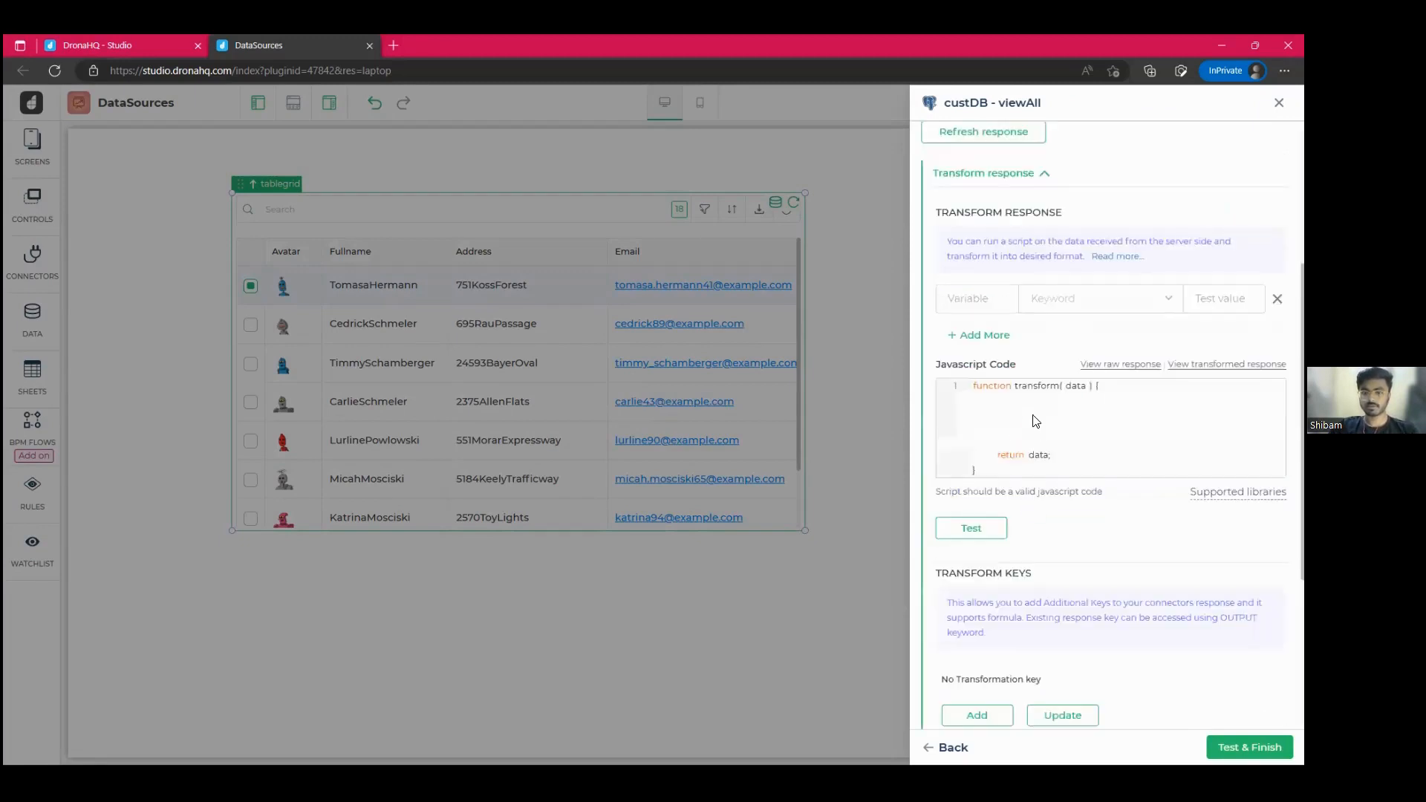
scroll(1047, 592, "down", 4)
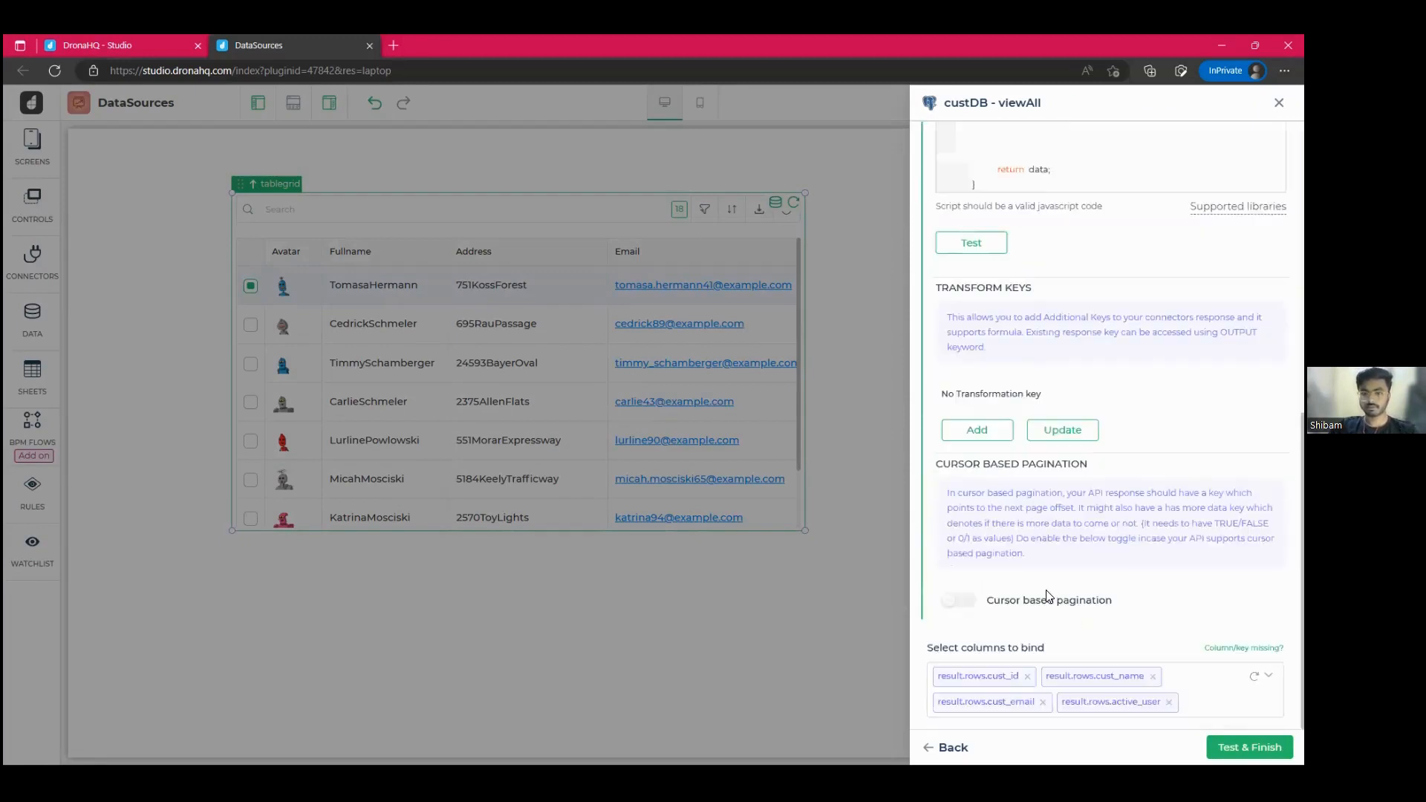
Step: Remove cust_id, cust_name, cust_email and active_user from the columns to bind
left_click(1027, 676)
left_click(1043, 677)
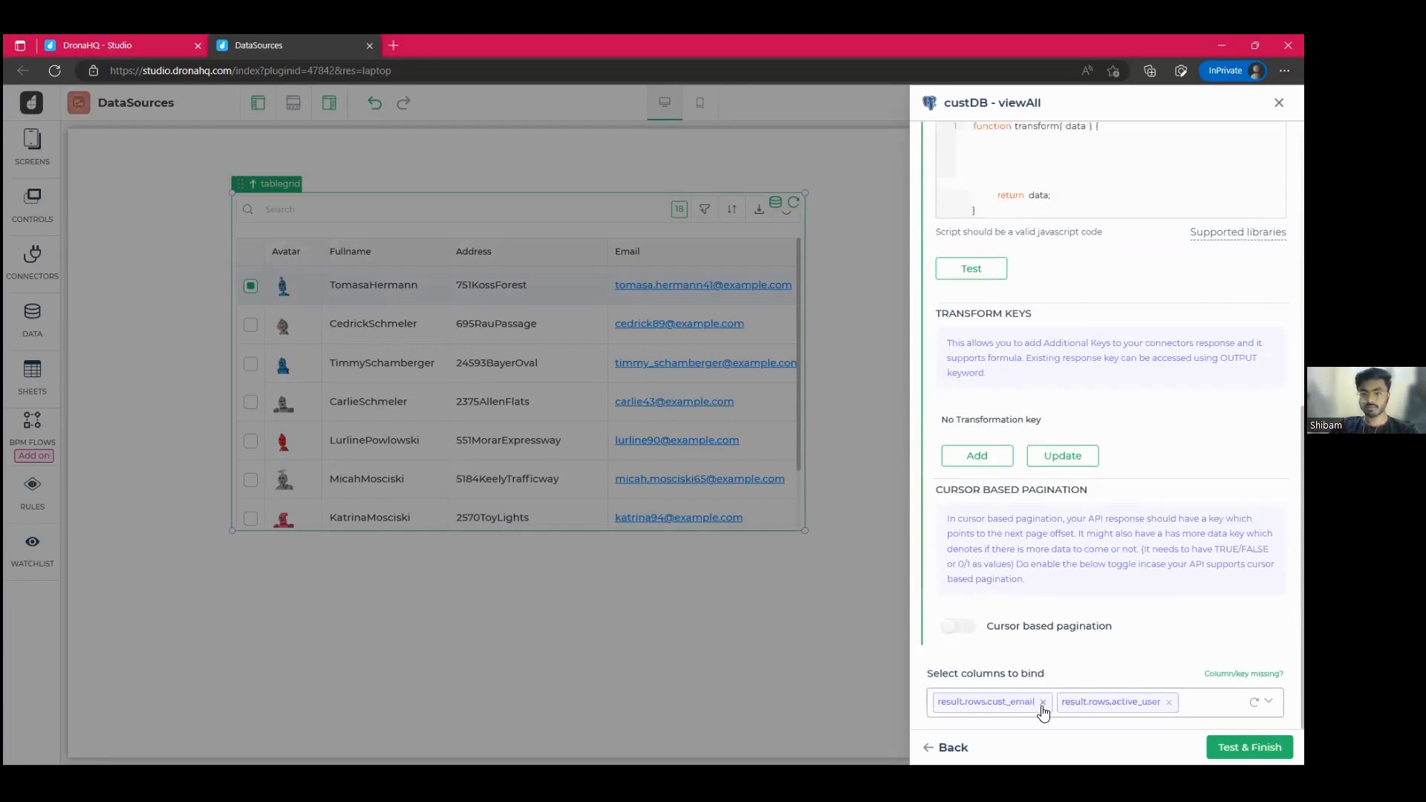
left_click(1042, 703)
left_click(1044, 703)
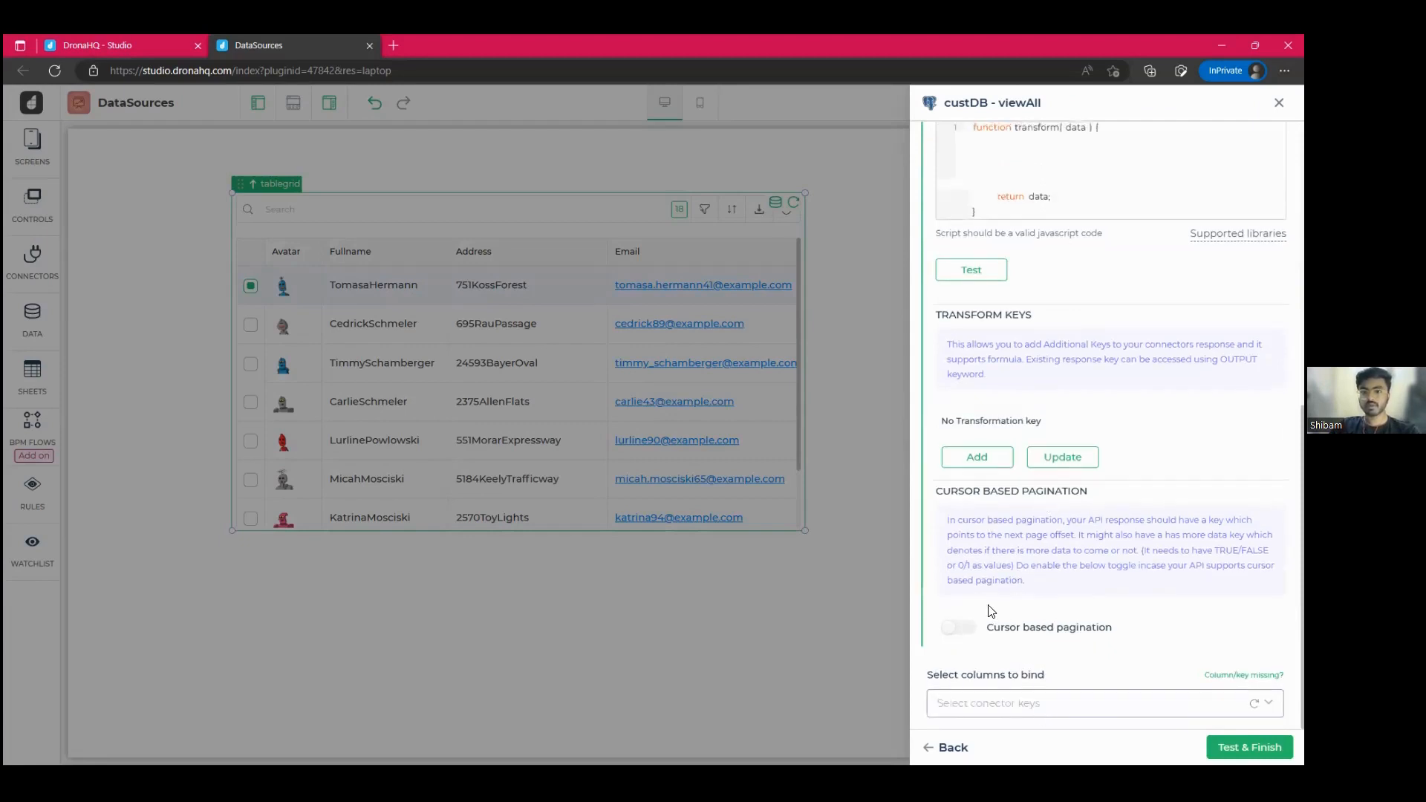
scroll(991, 615, "up", 7)
scroll(995, 477, "down", 2)
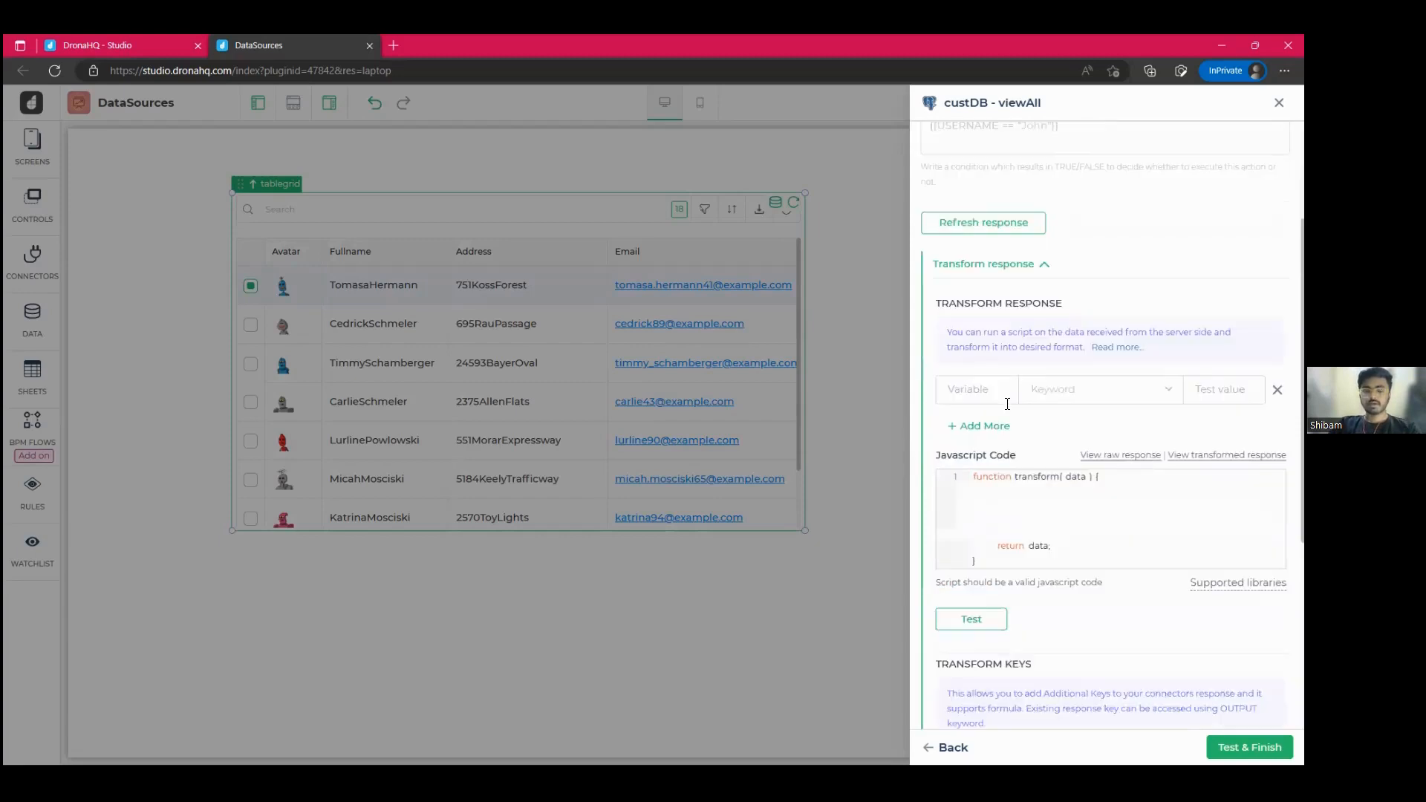
Step: Check the raw sample response, then set transform line 2 to data = data.result.rows
left_click(1002, 494)
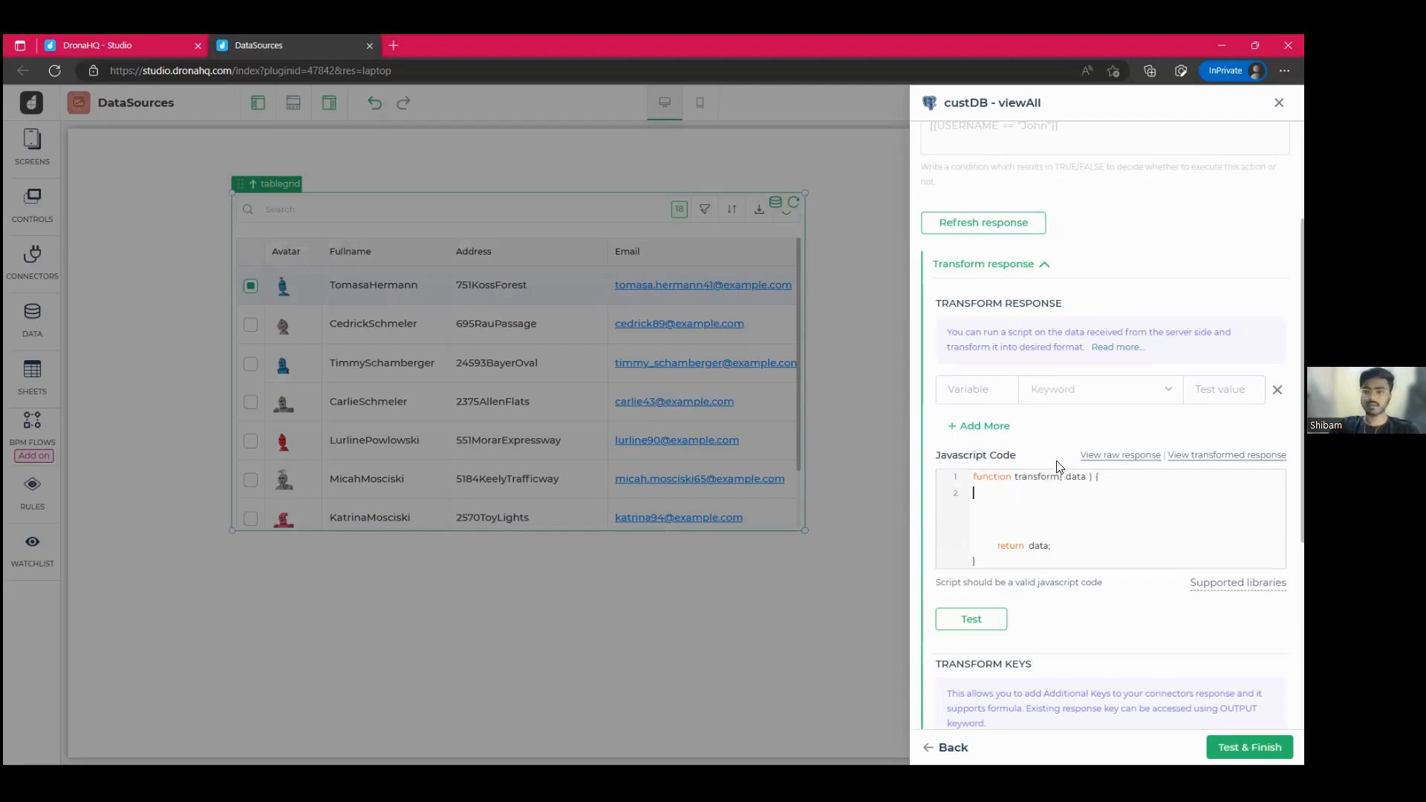
left_click(1088, 454)
mouse_move(1092, 303)
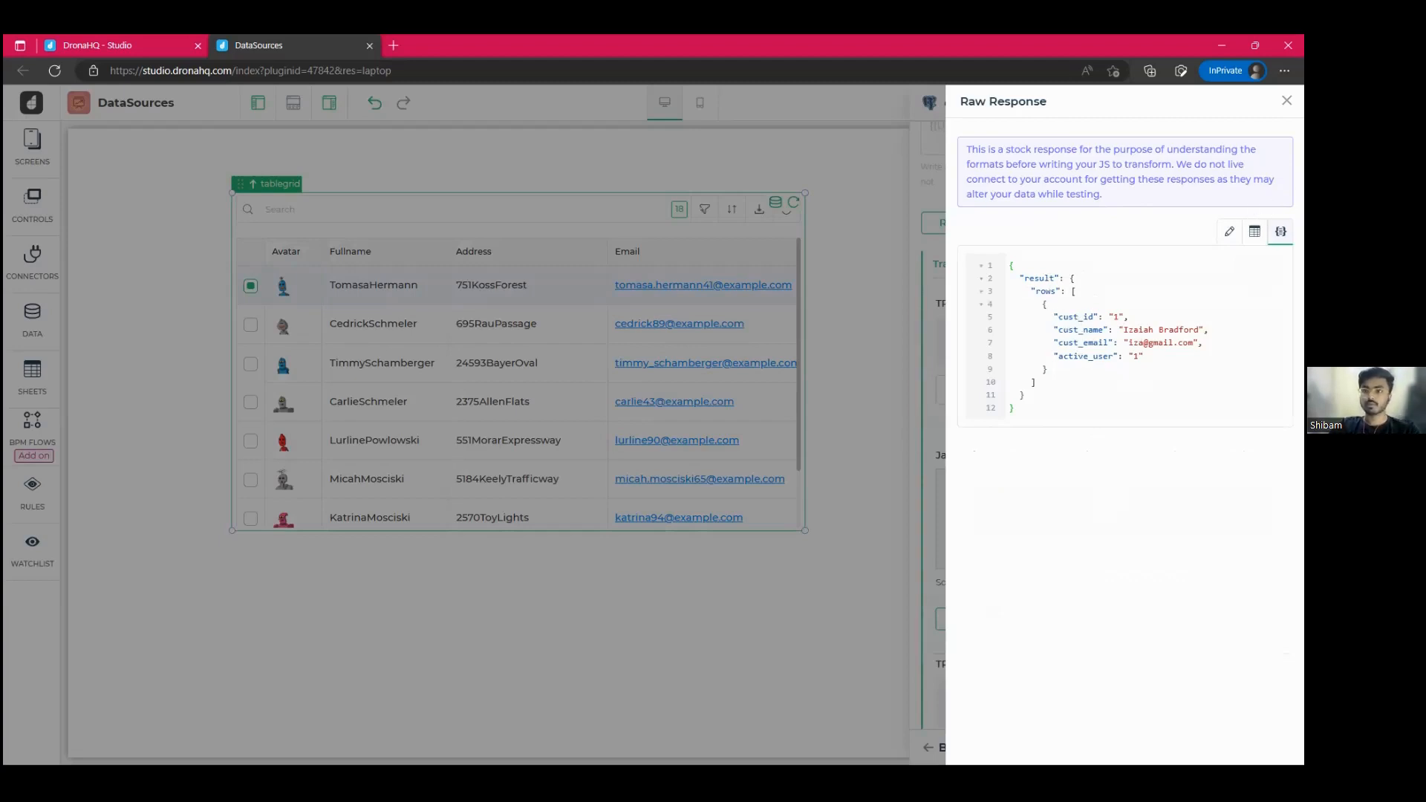
left_click(1286, 101)
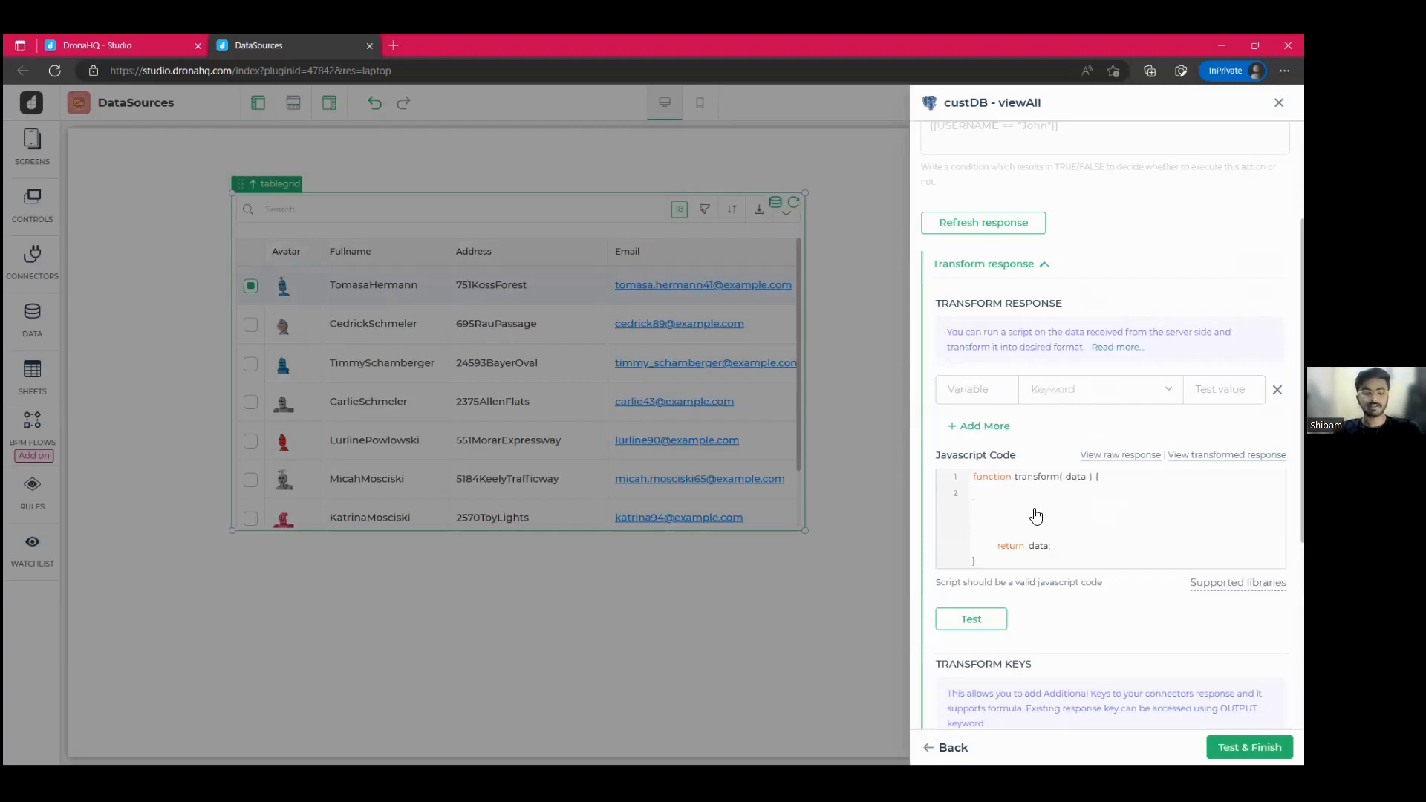
type("data = ")
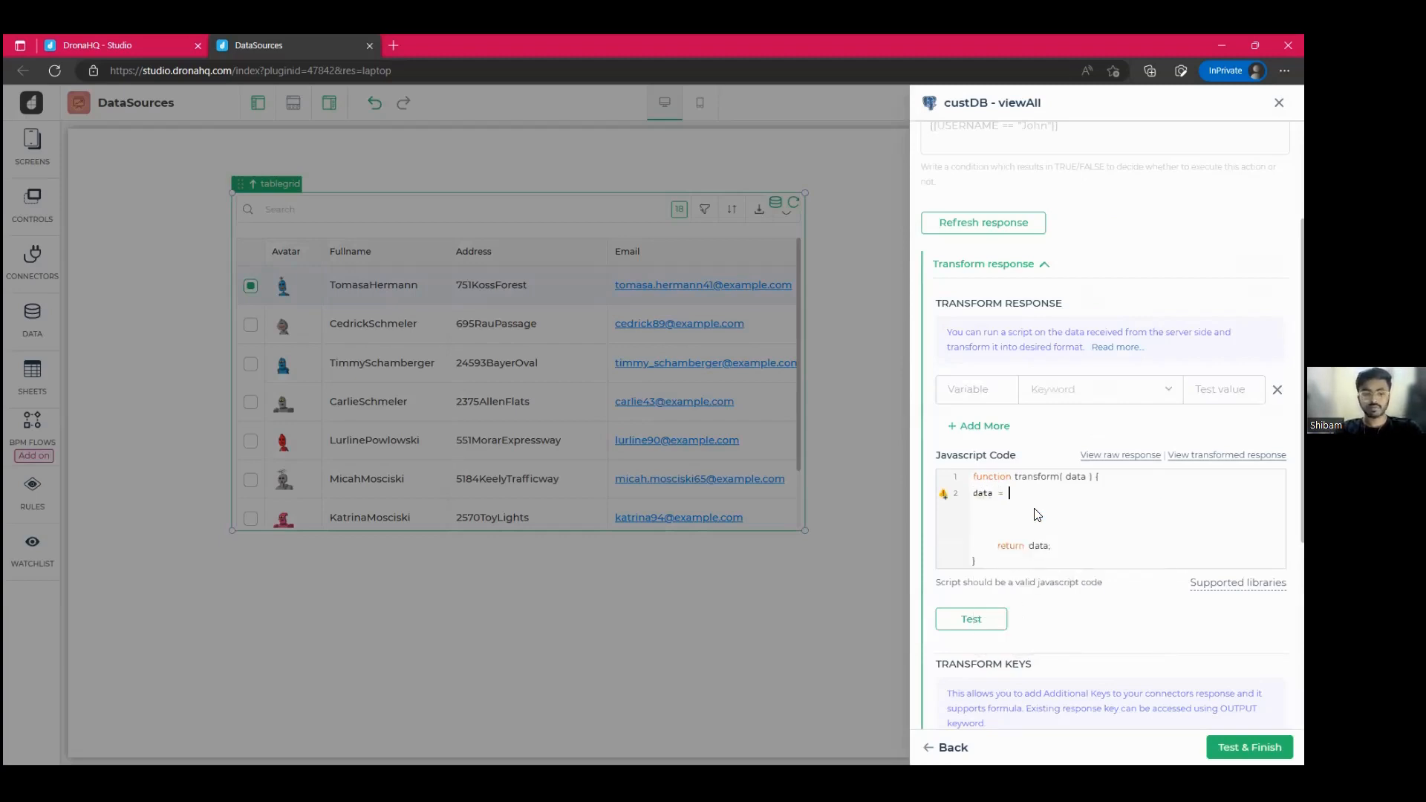
type("resul")
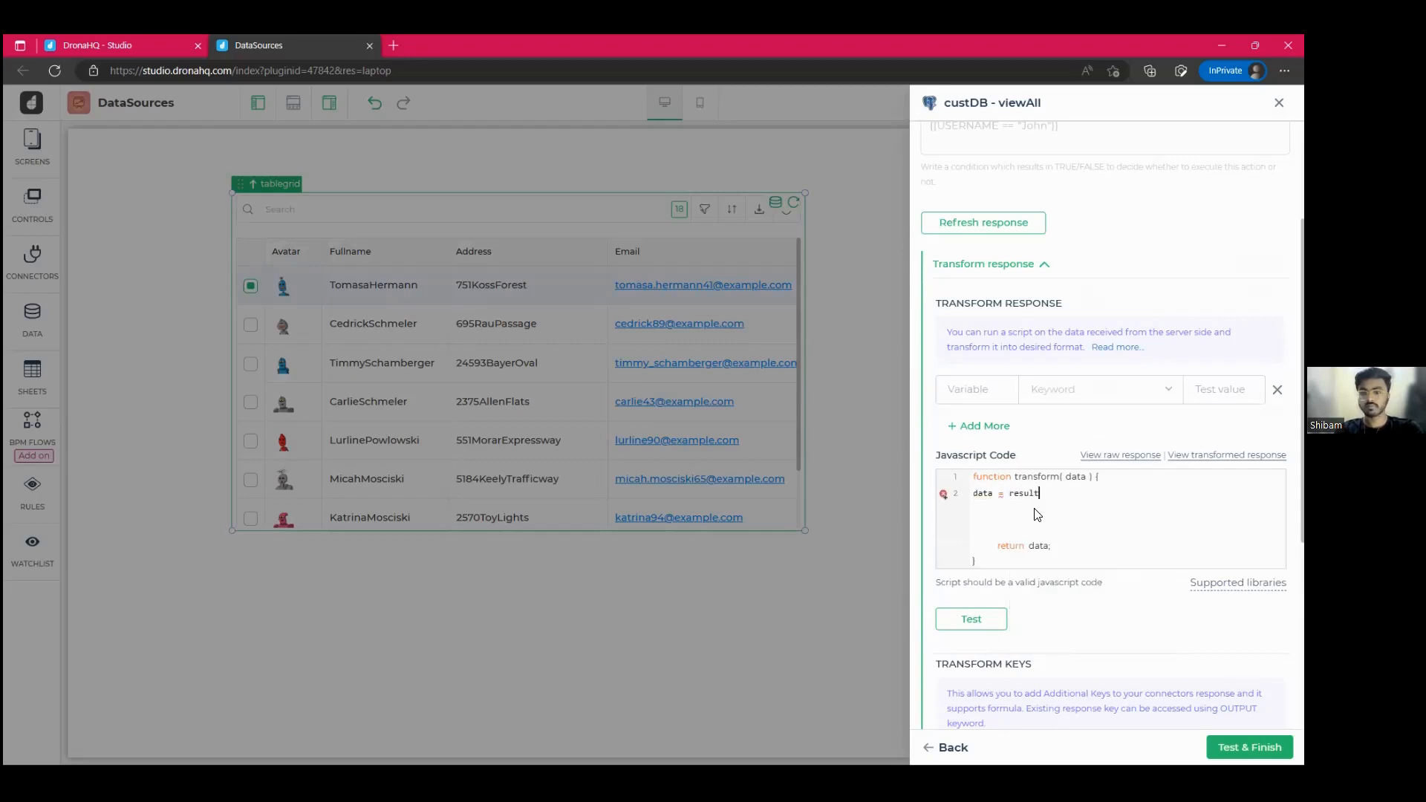
type("t")
key("BackSpace")
key("BackSpace")
key("BackSpace")
key("BackSpace")
key("BackSpace")
key("BackSpace")
type("data")
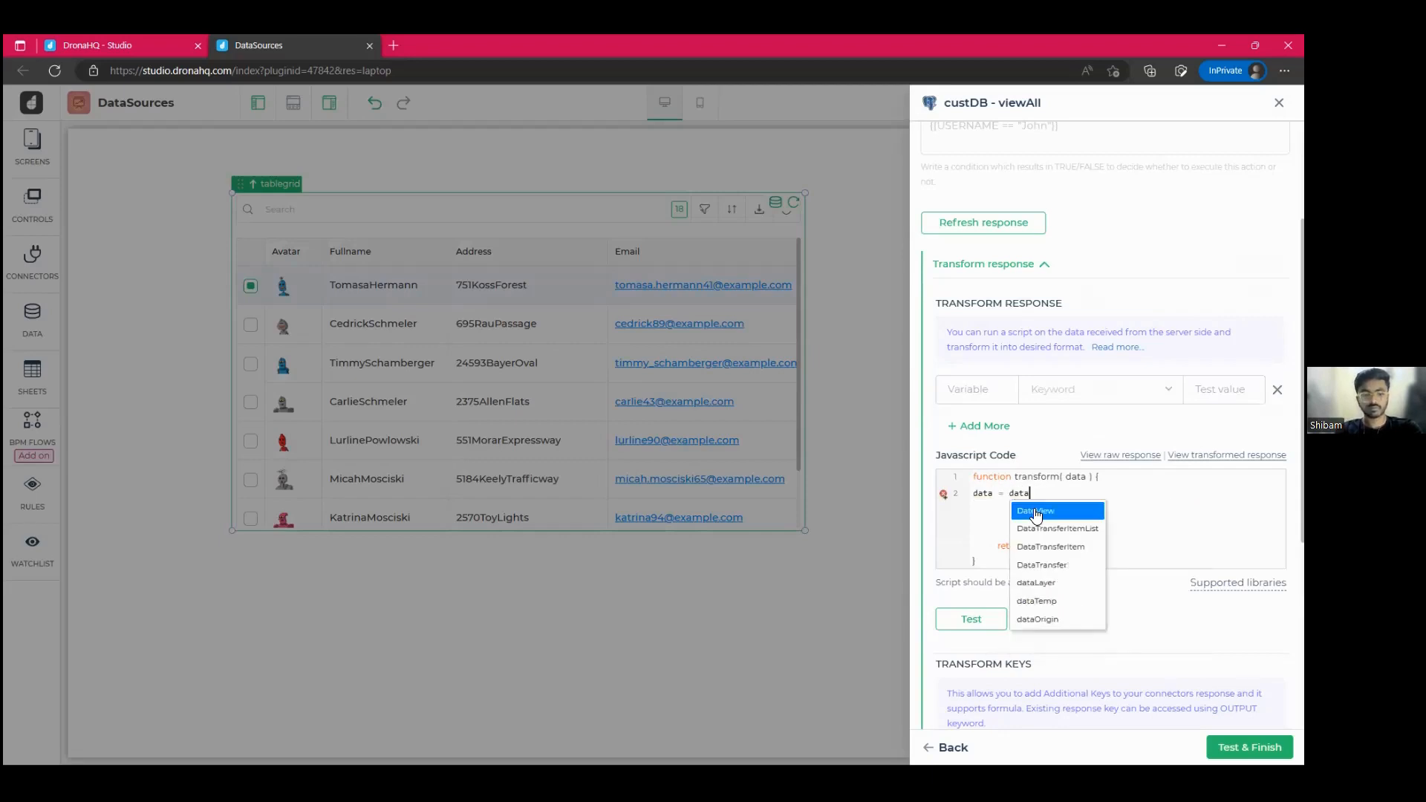
type(".result")
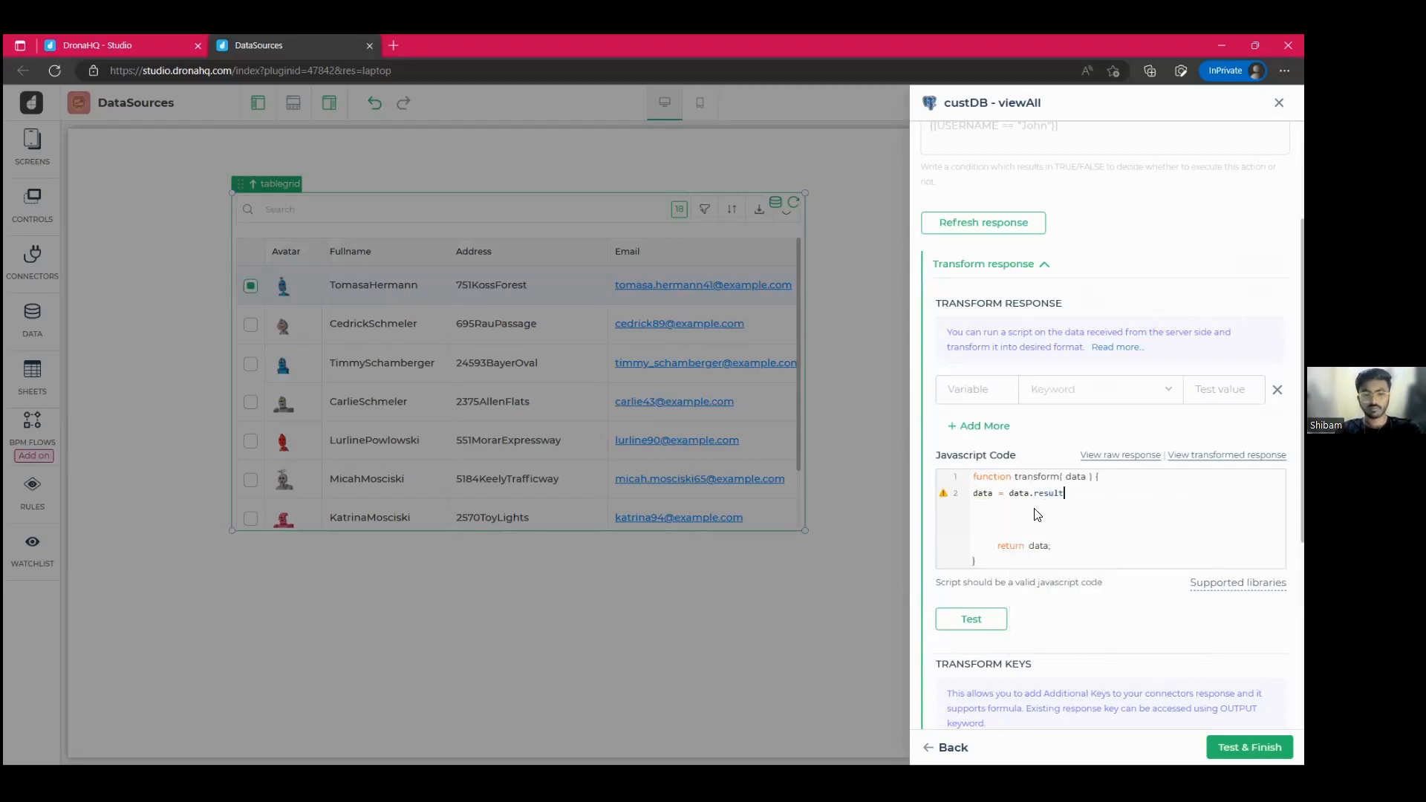
type(".rows")
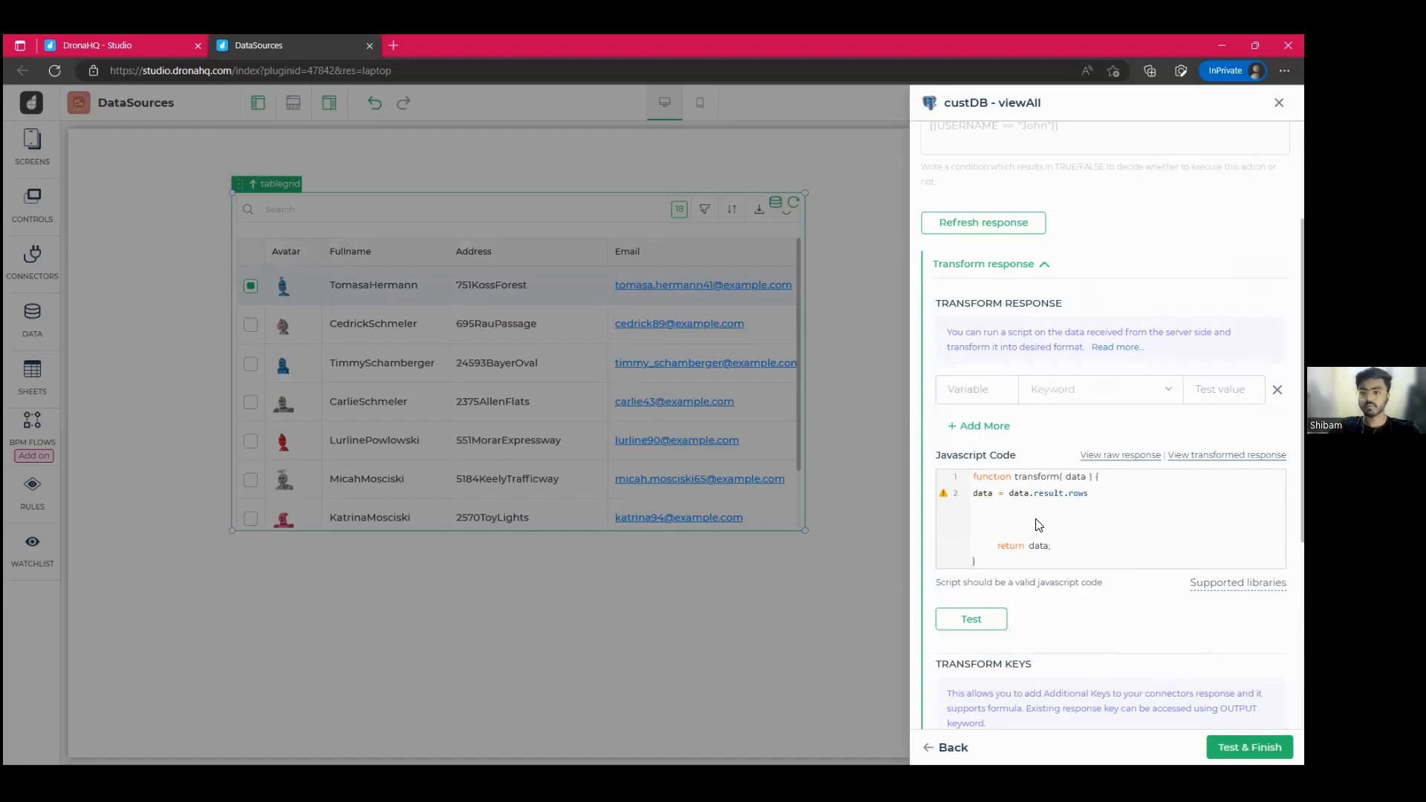
Step: Test the transform script and review the transformed customer response
left_click(973, 622)
scroll(1106, 594, "down", 5)
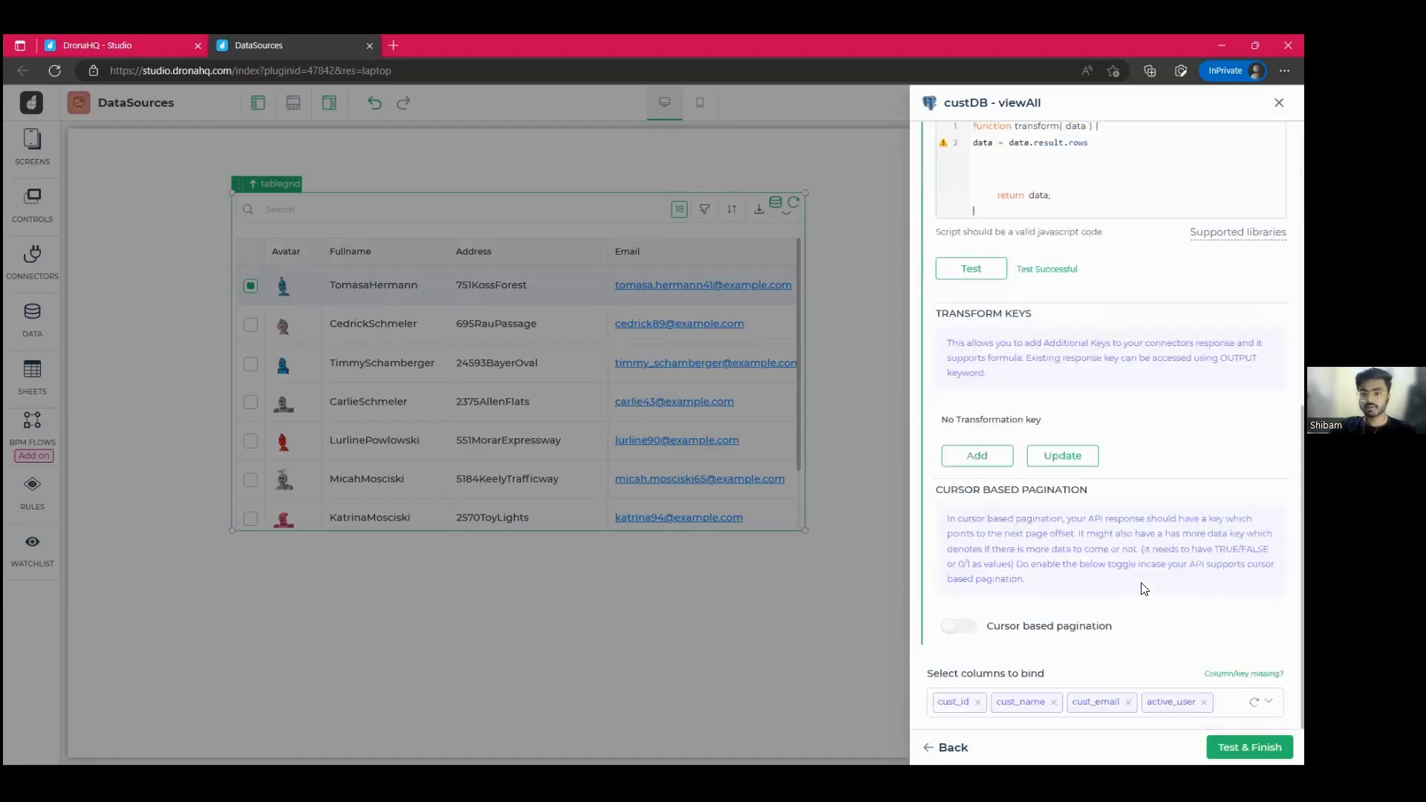
scroll(1144, 588, "up", 6)
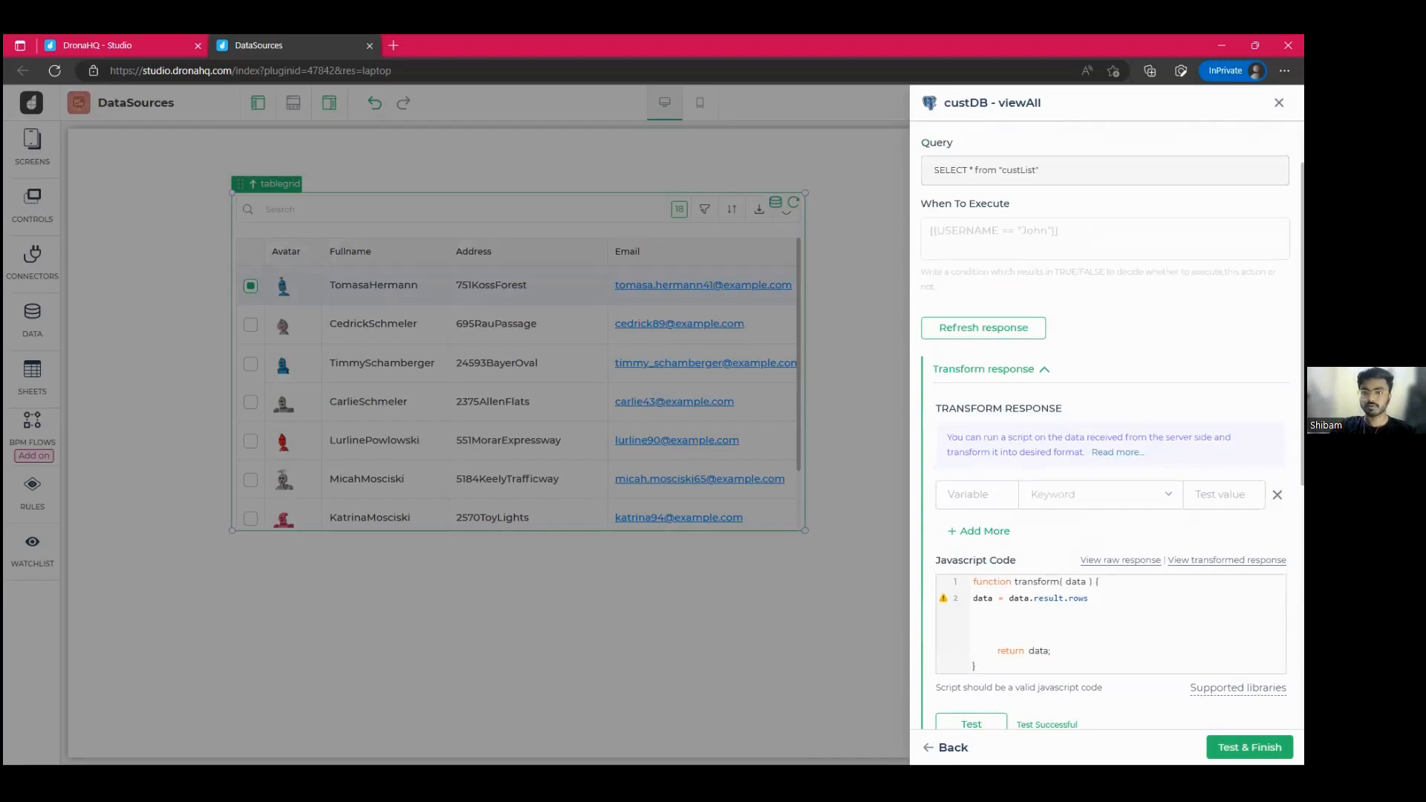
left_click(1227, 560)
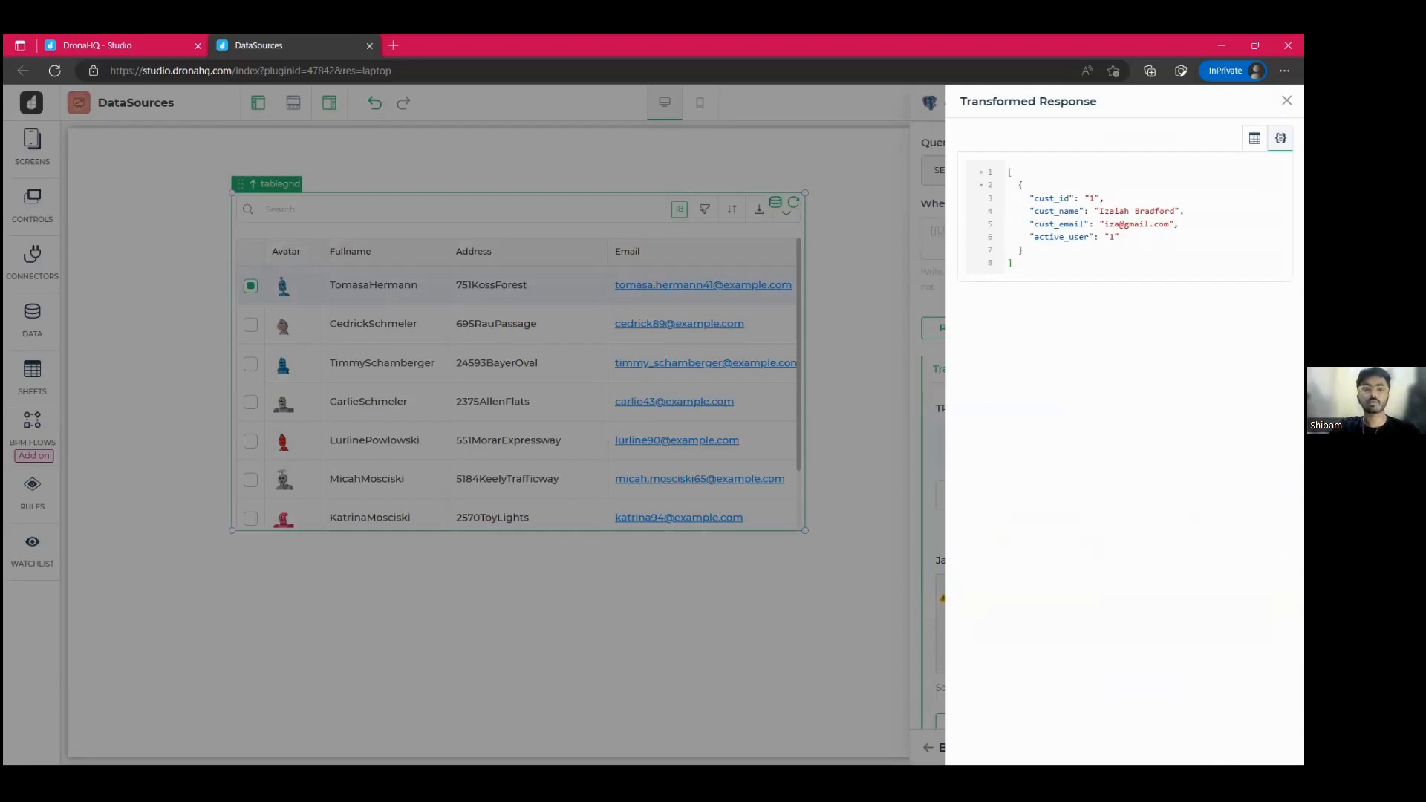
left_click(1287, 101)
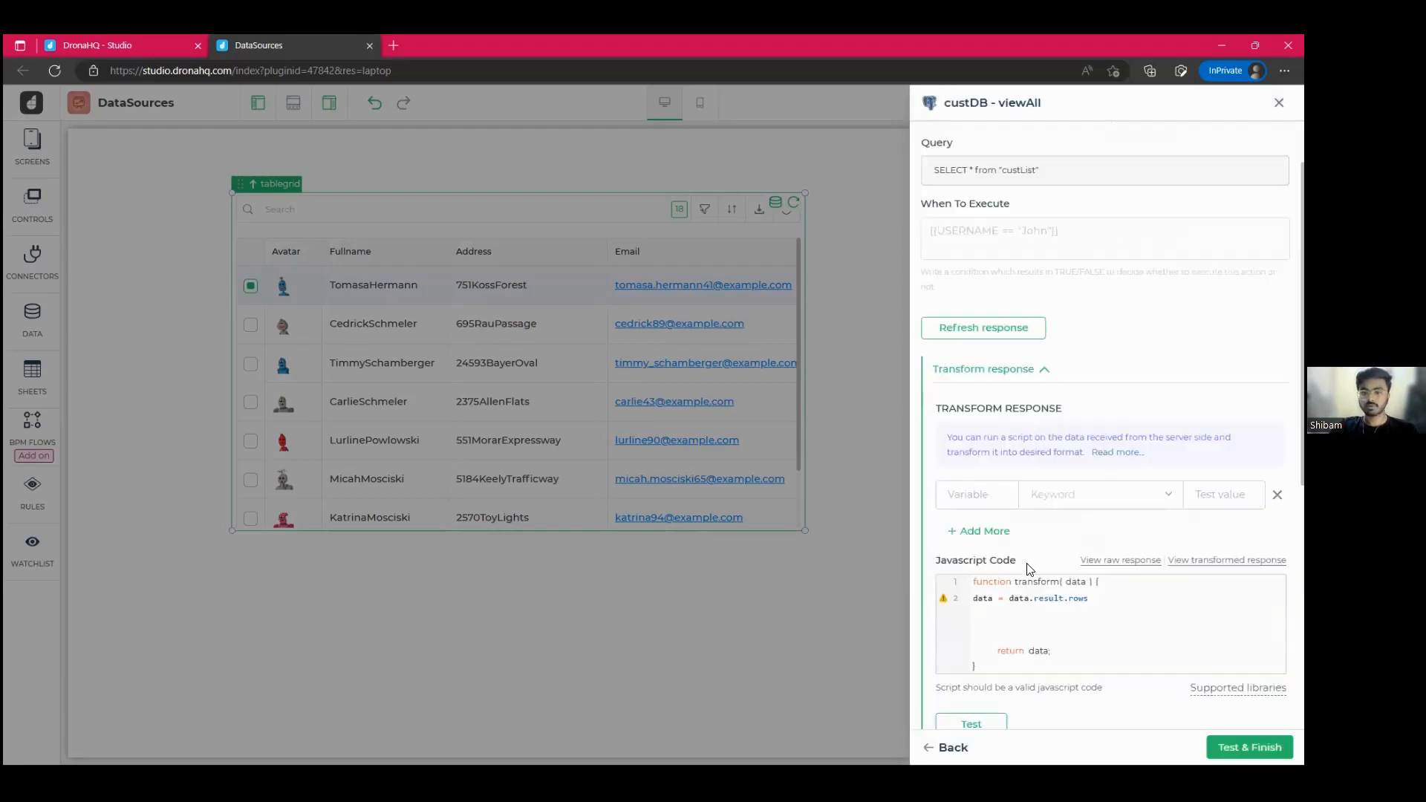
scroll(1098, 653, "down", 6)
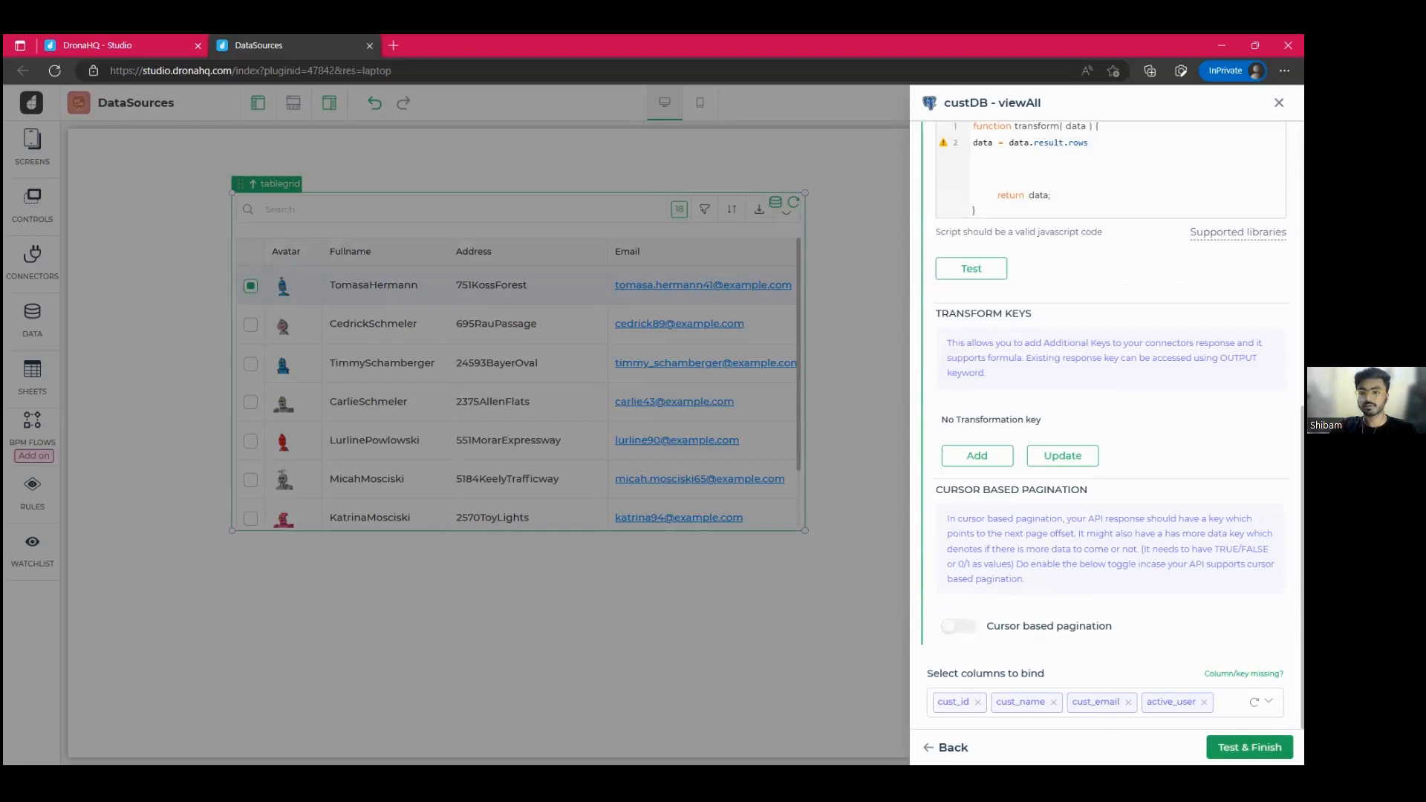
Step: Bind viewAll data to an enlarged table grid and relabel cust_id as Customer ID
left_click(1249, 747)
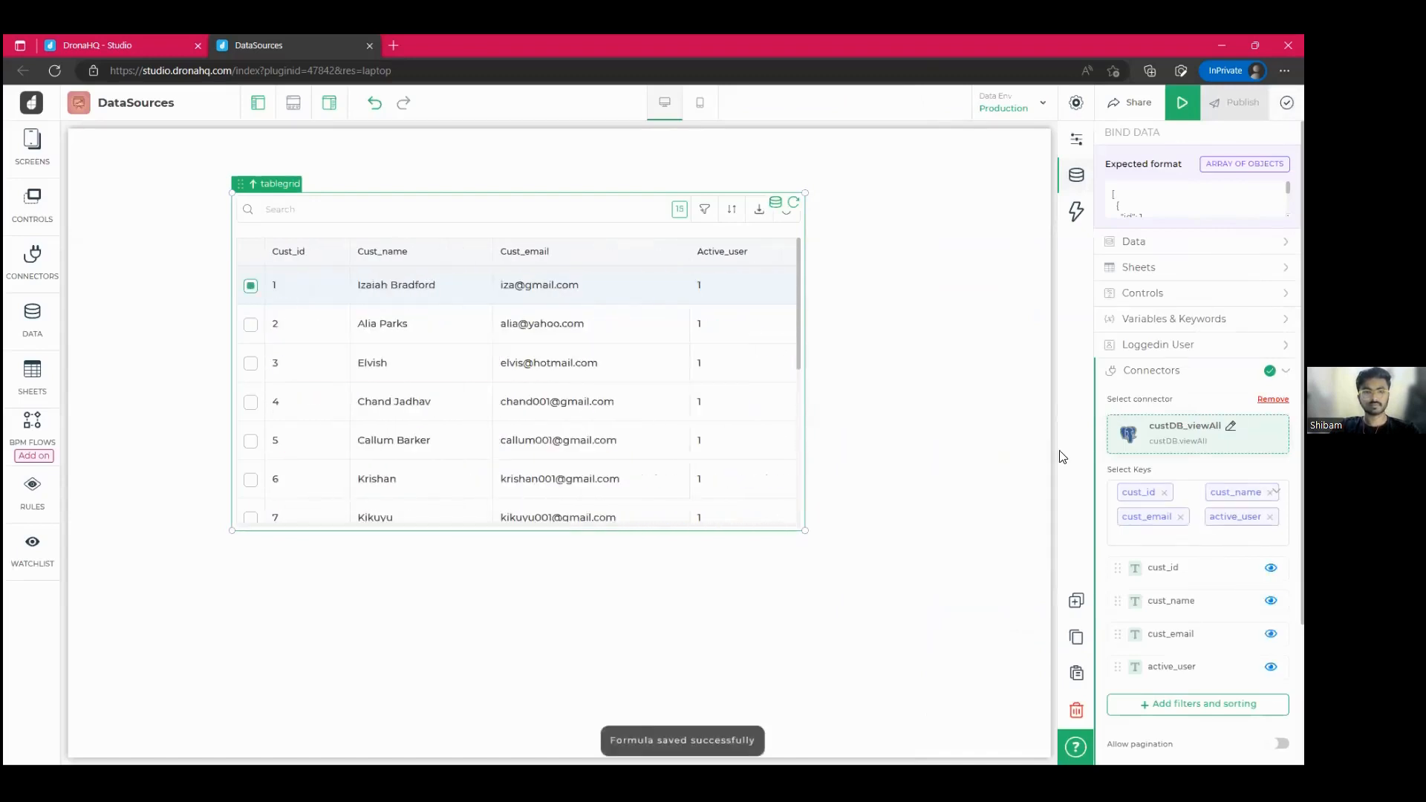
left_click_drag(803, 529, 912, 642)
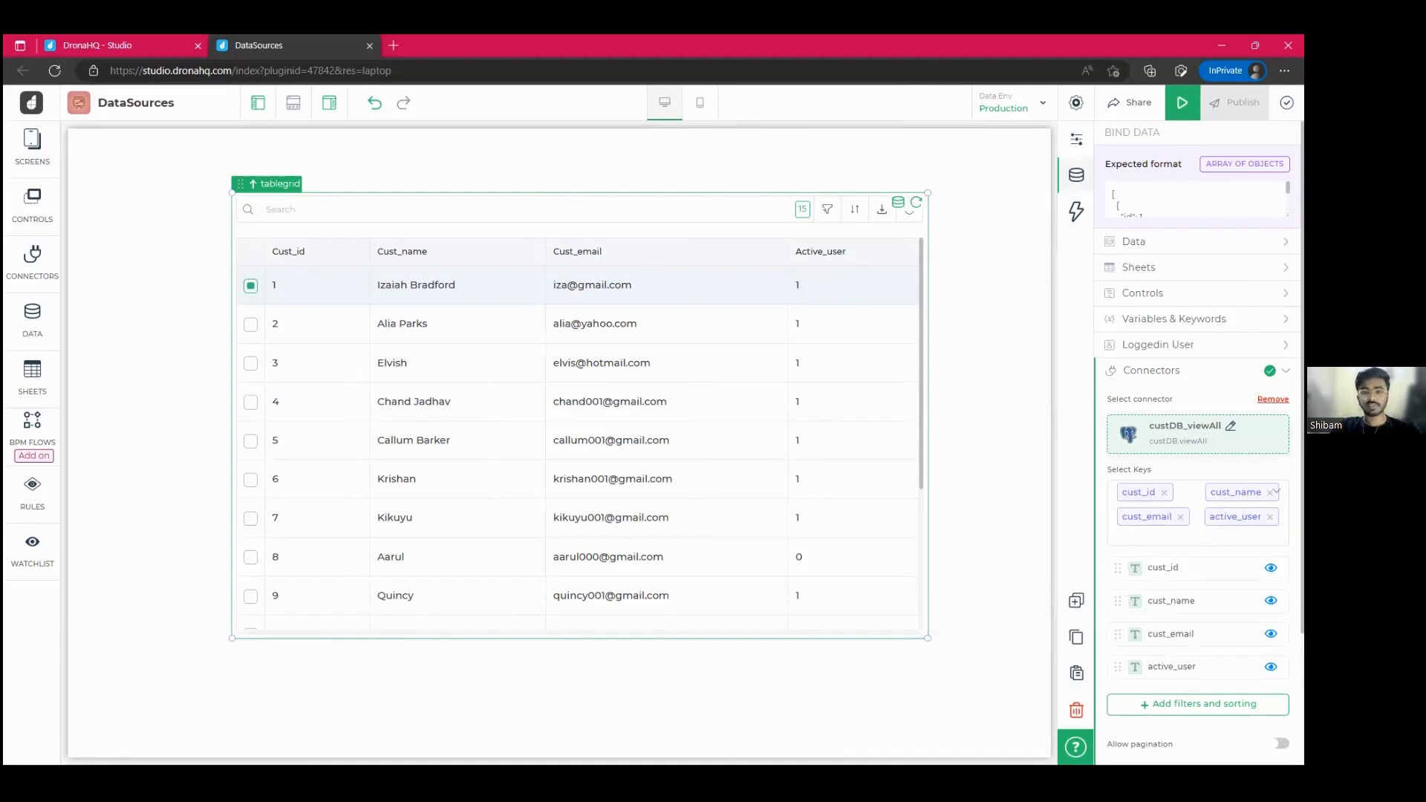
left_click(1164, 568)
double_click(1162, 568)
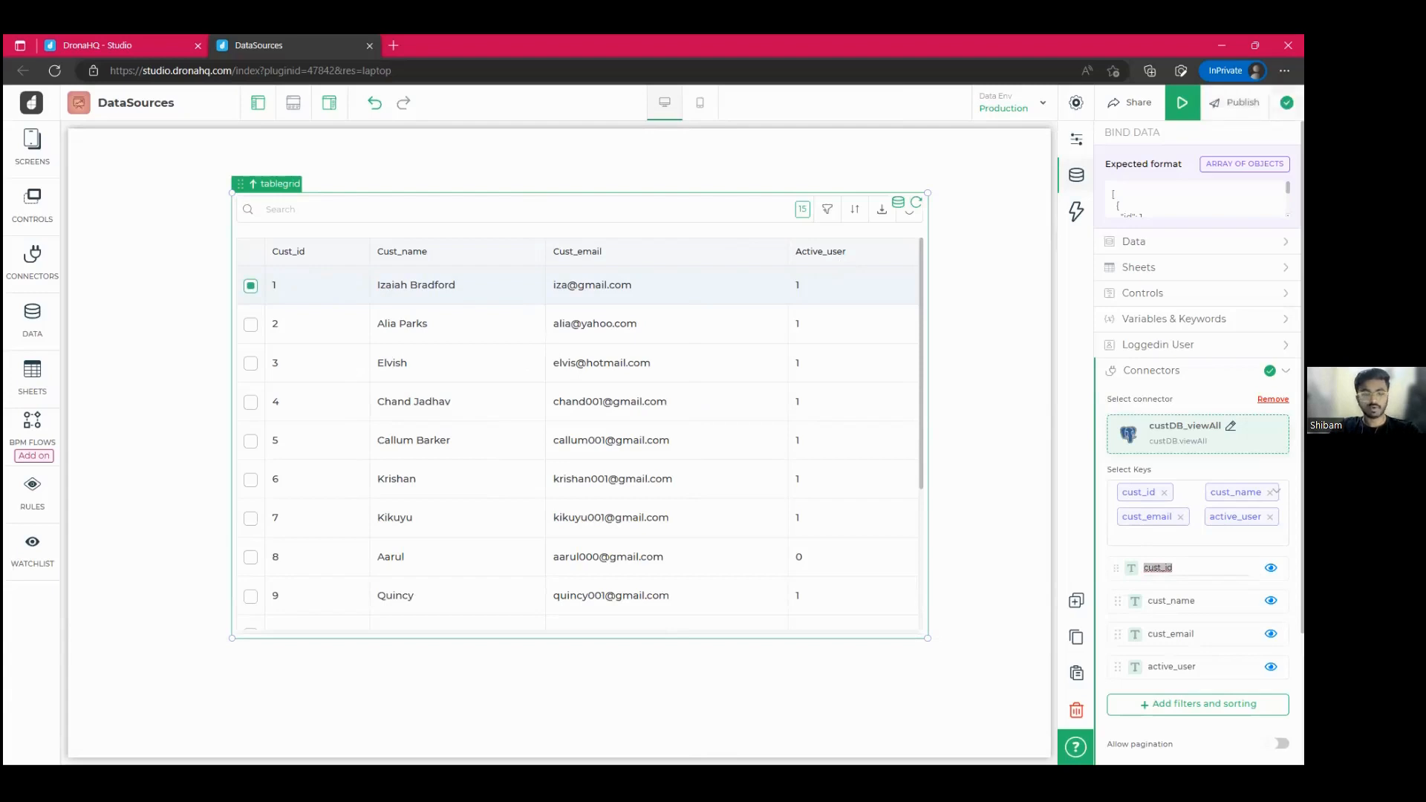
type("Cu")
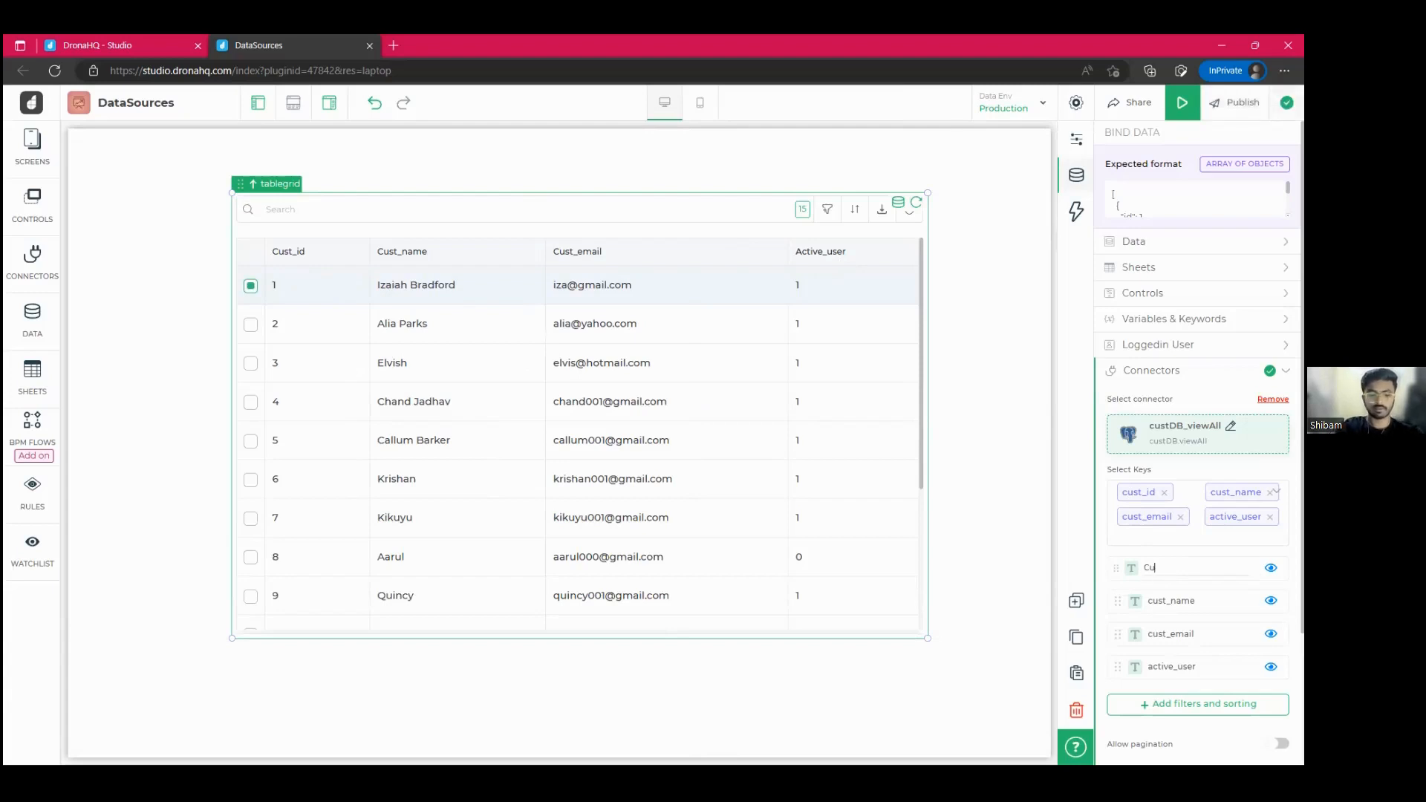
type("stomer")
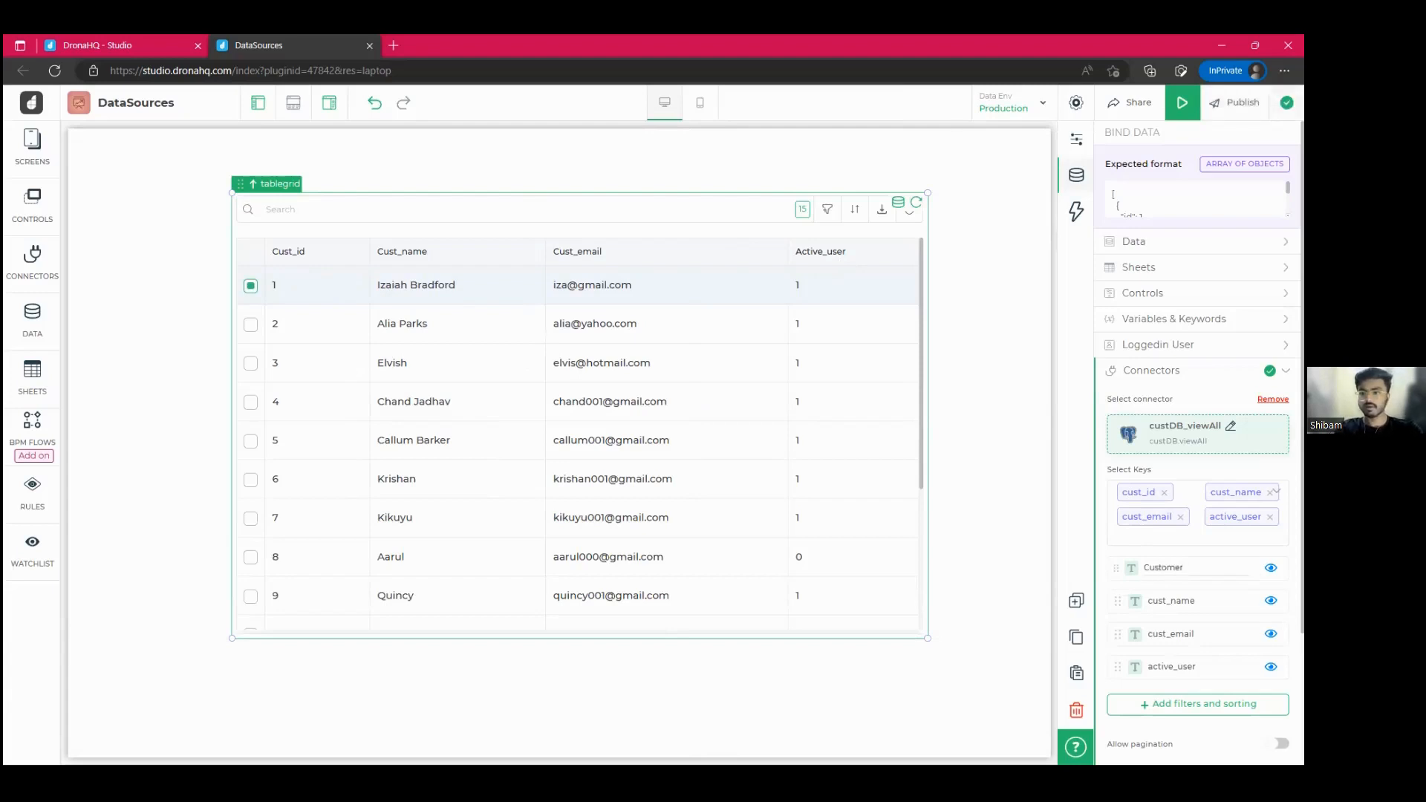
type(" ID")
key("Tab")
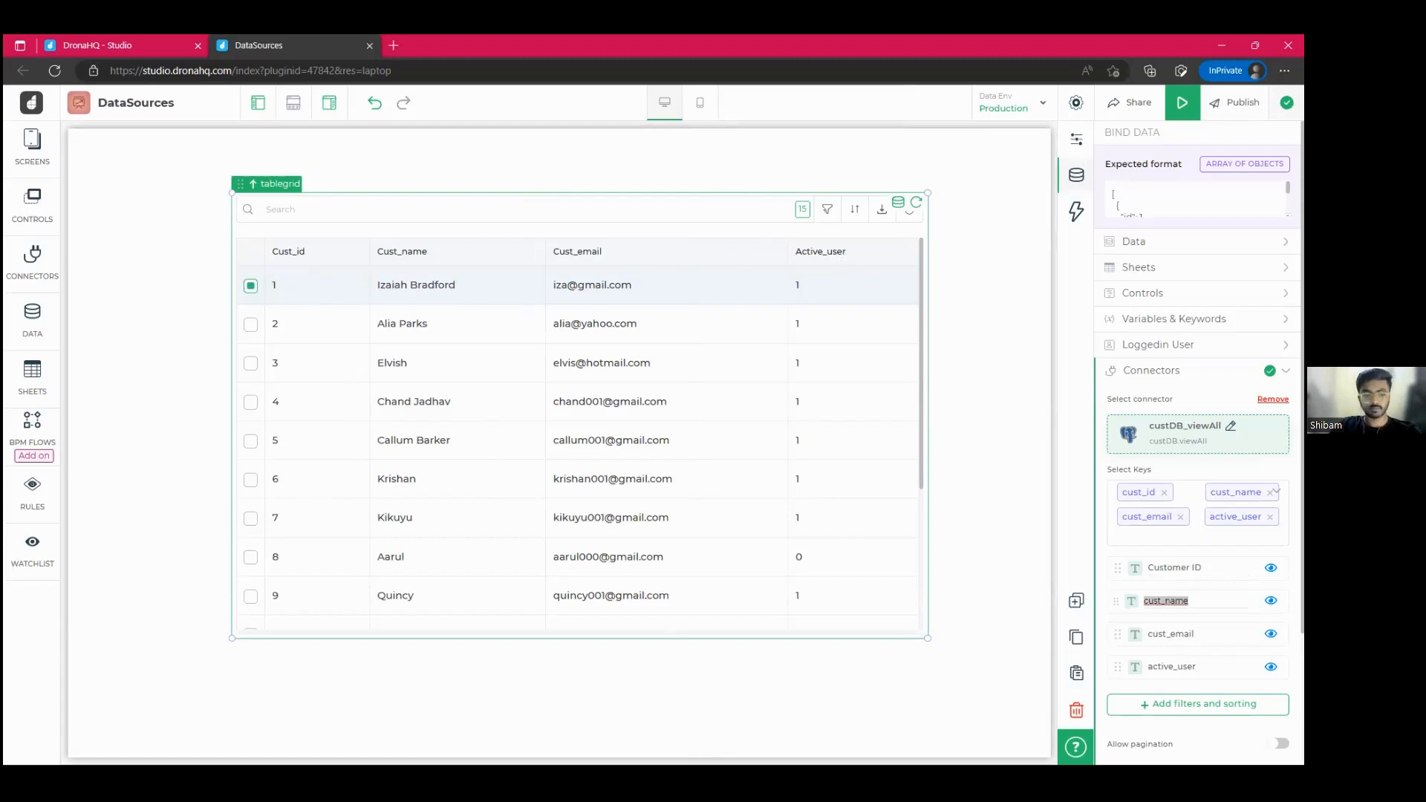
Step: Relabel the other columns Customer Name, Customer Email and Active User, and save
type("Customer Name")
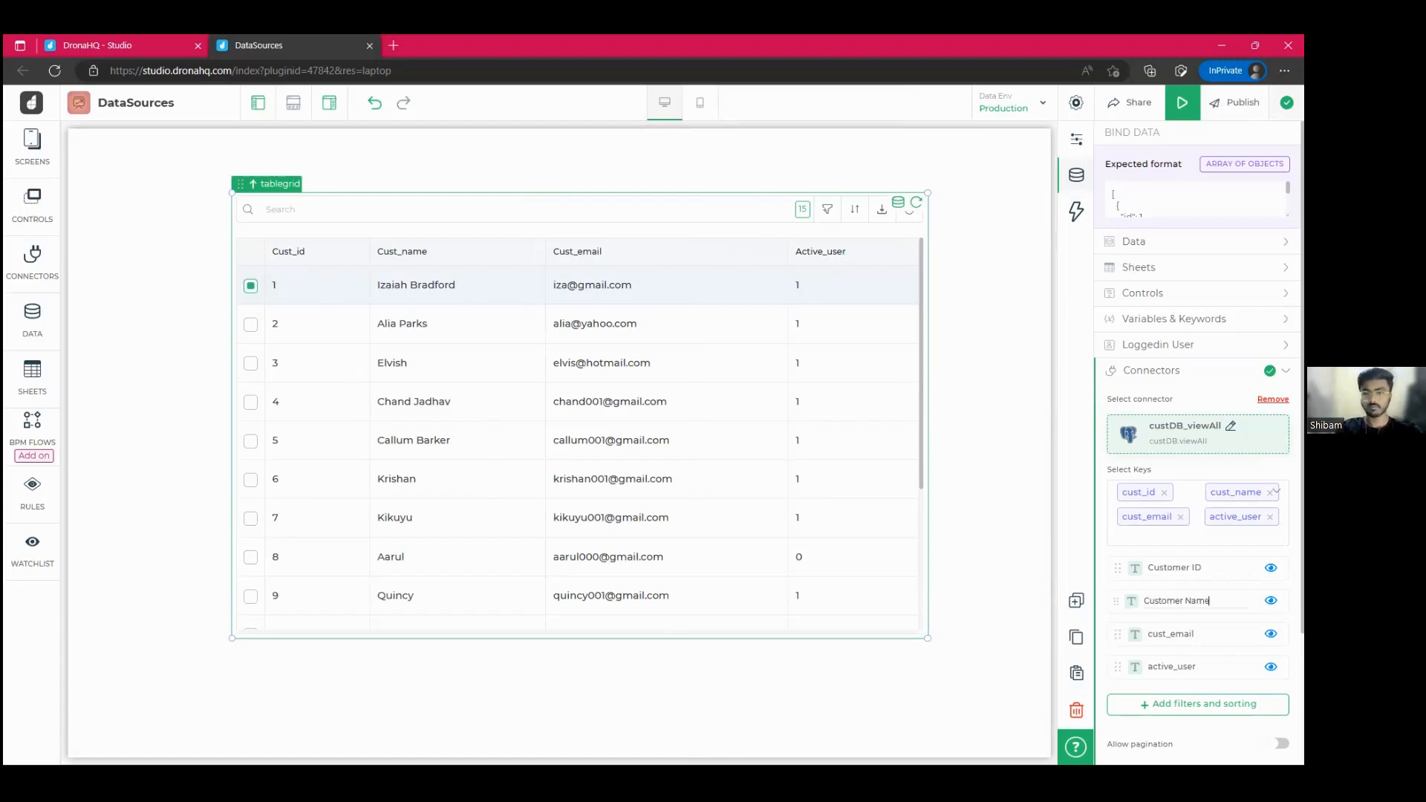
double_click(1158, 635)
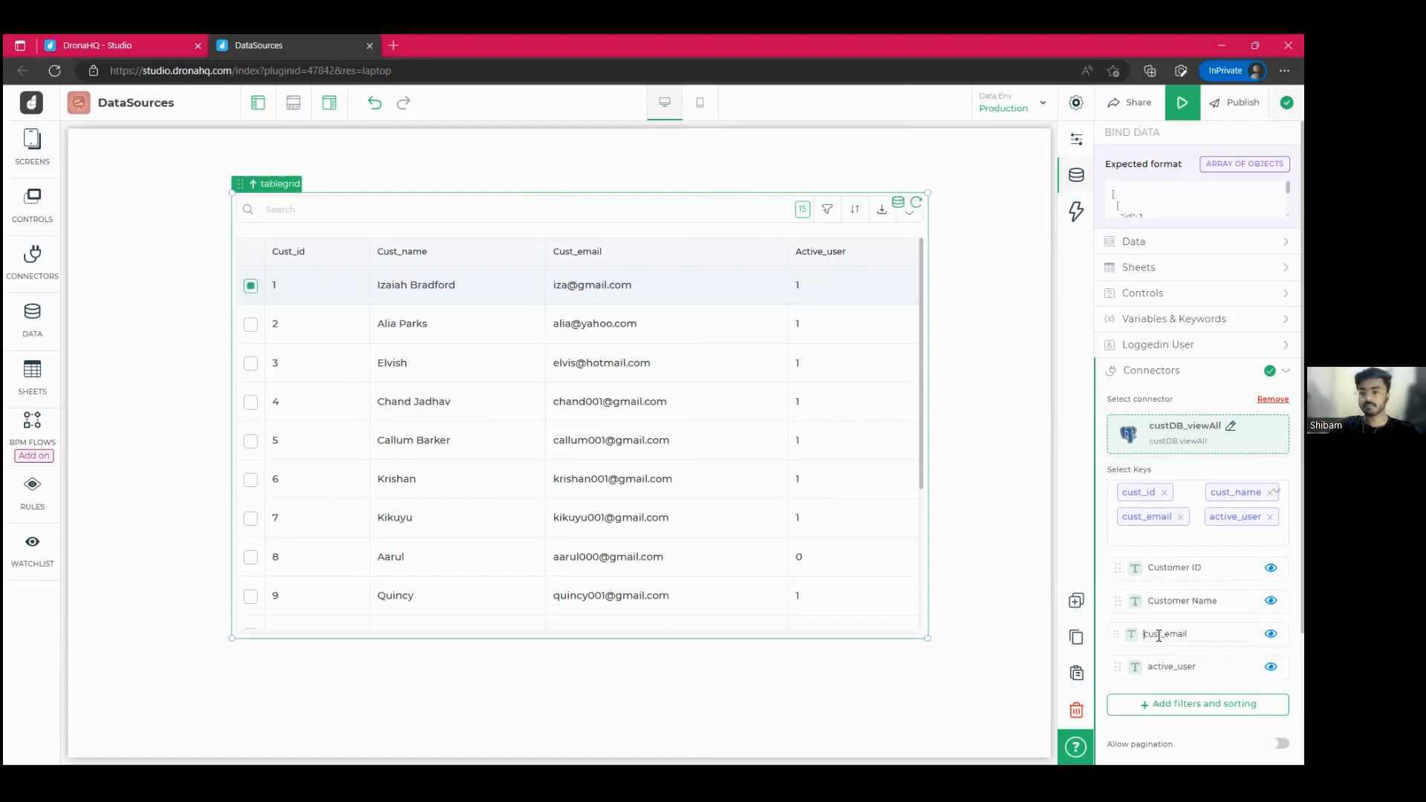
type("Cust")
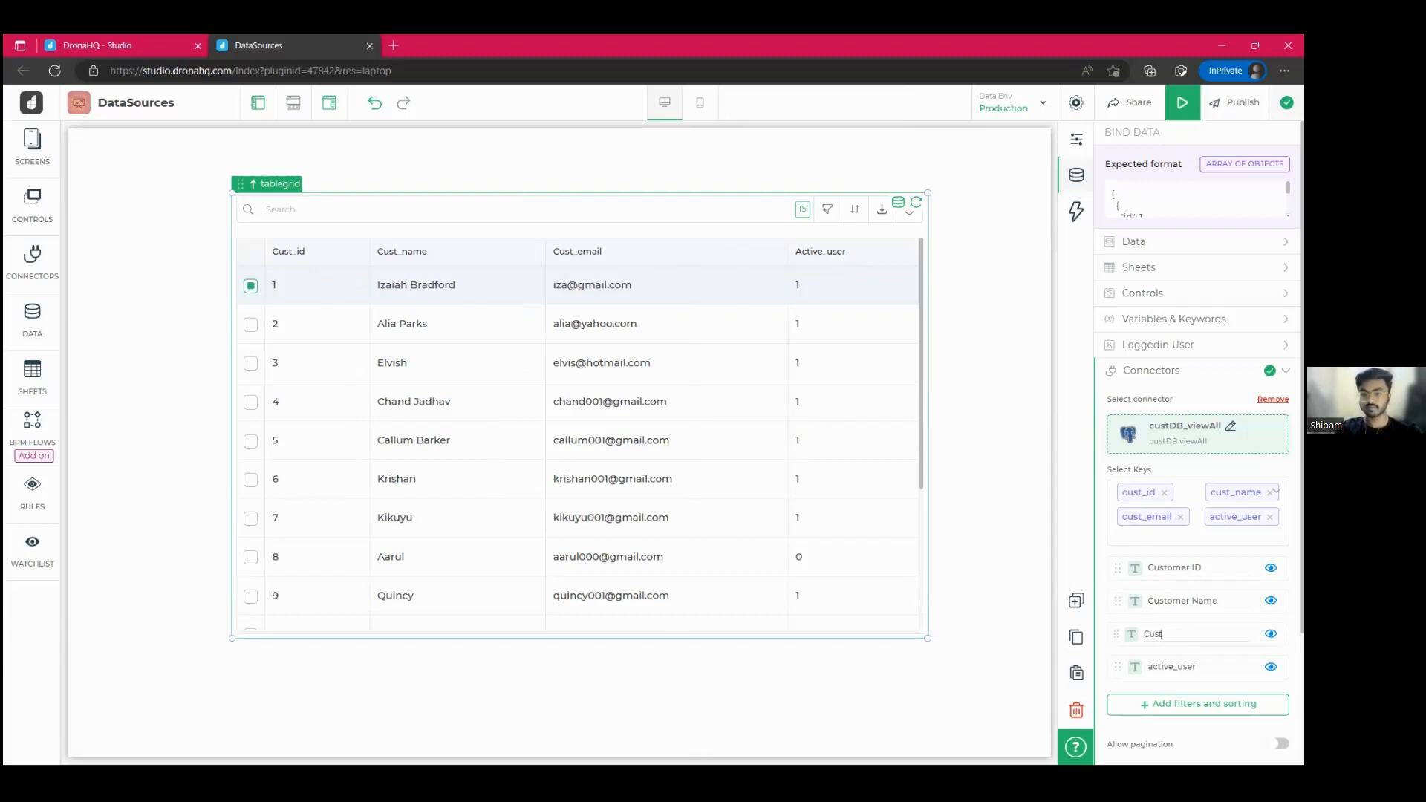
type("omer EMail")
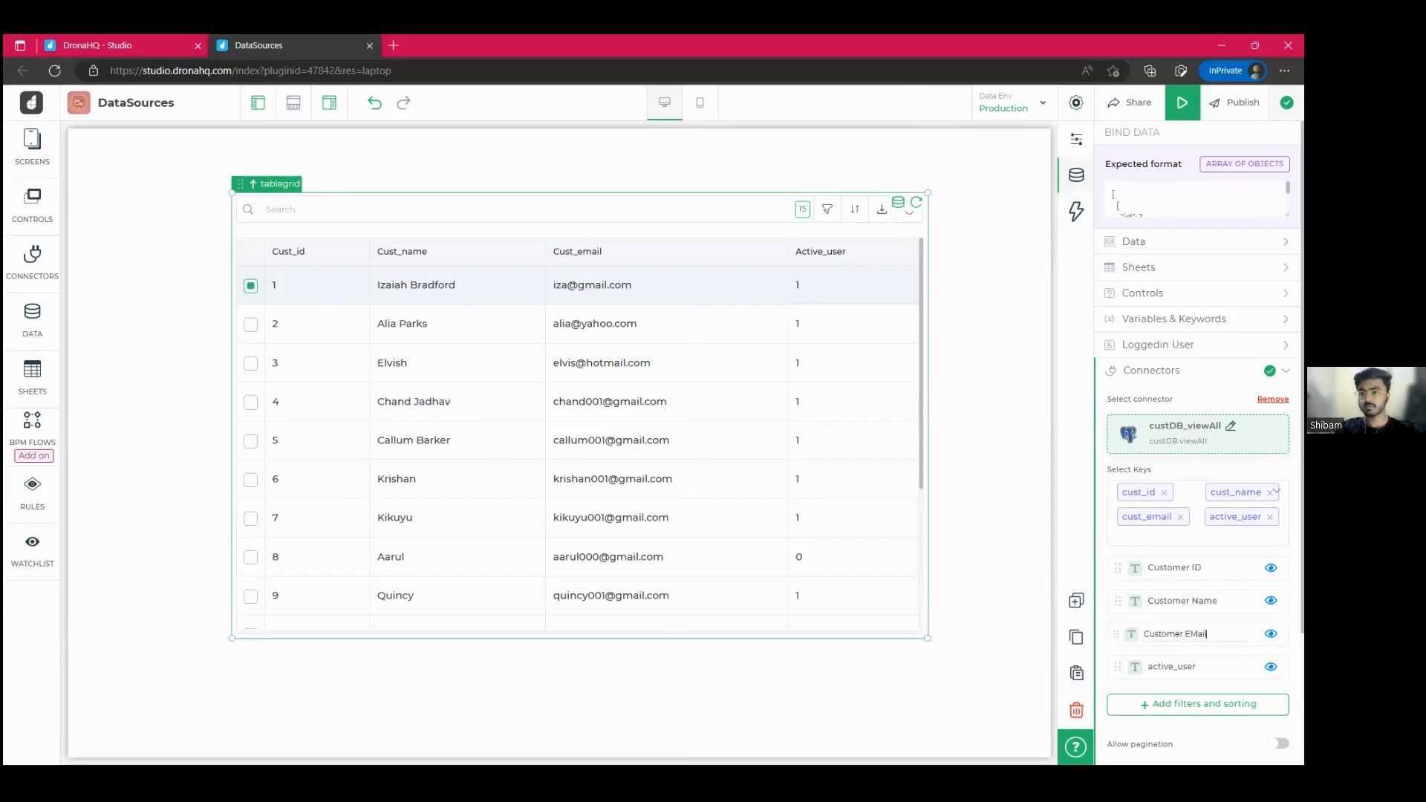
type("mail")
key("Tab")
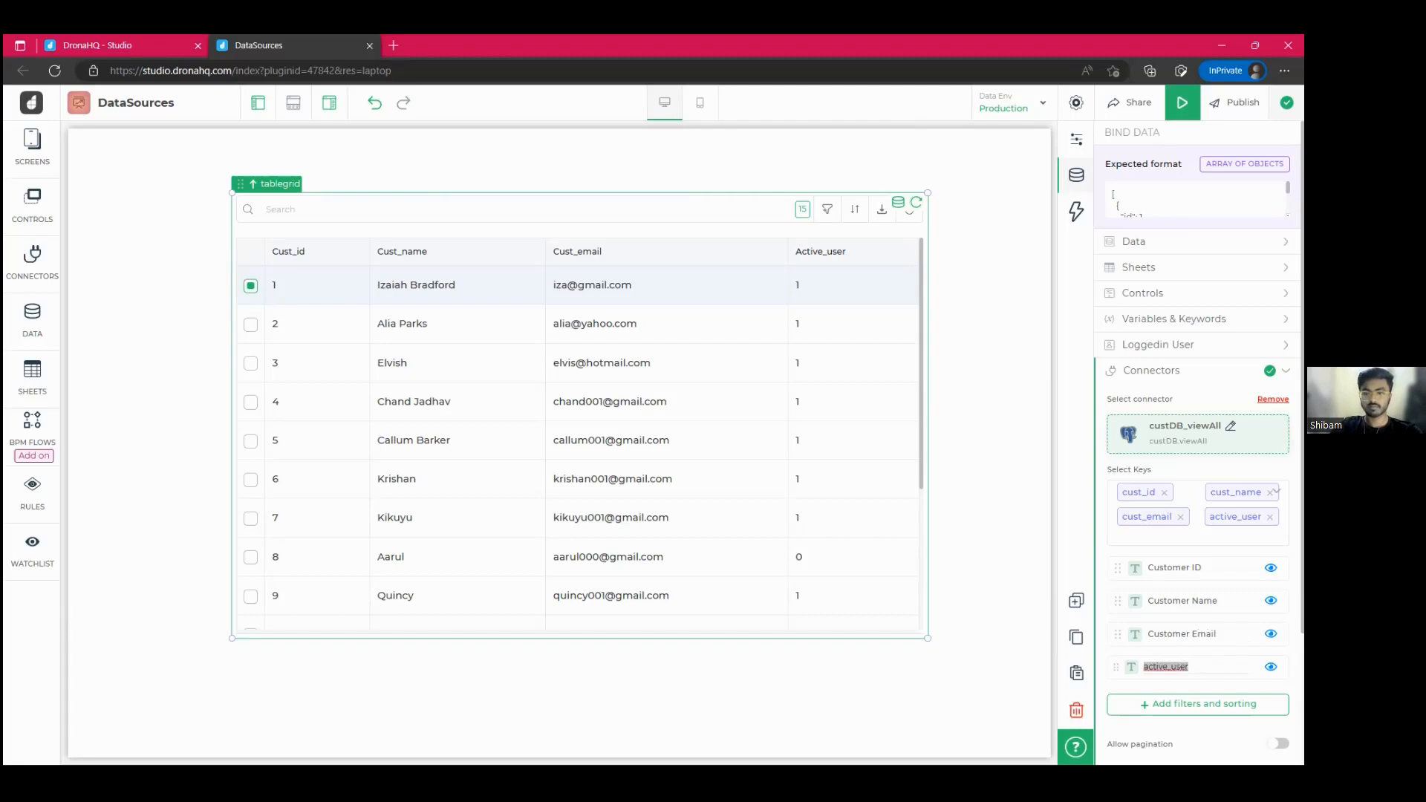
type("Active Us")
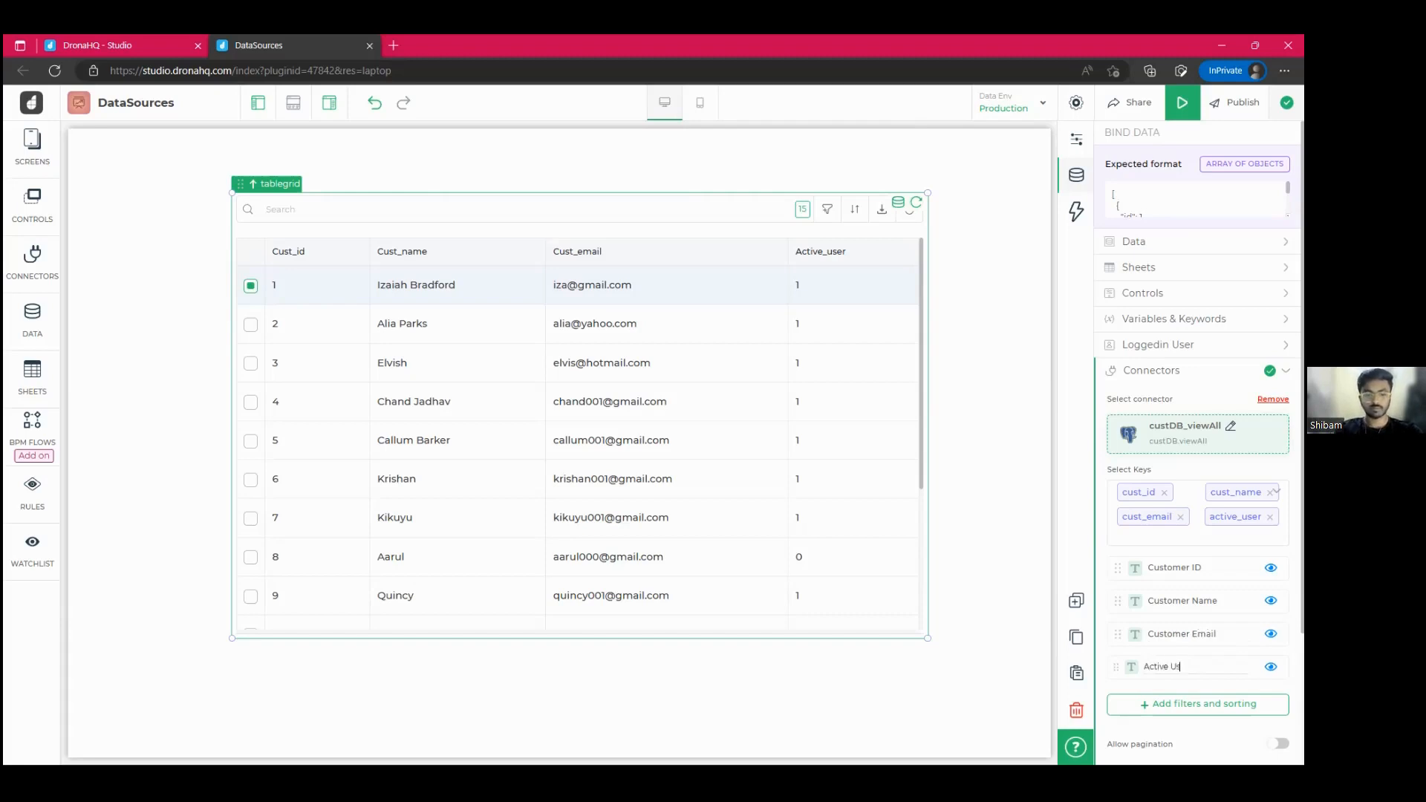
type("er")
scroll(1198, 446, "down", 2)
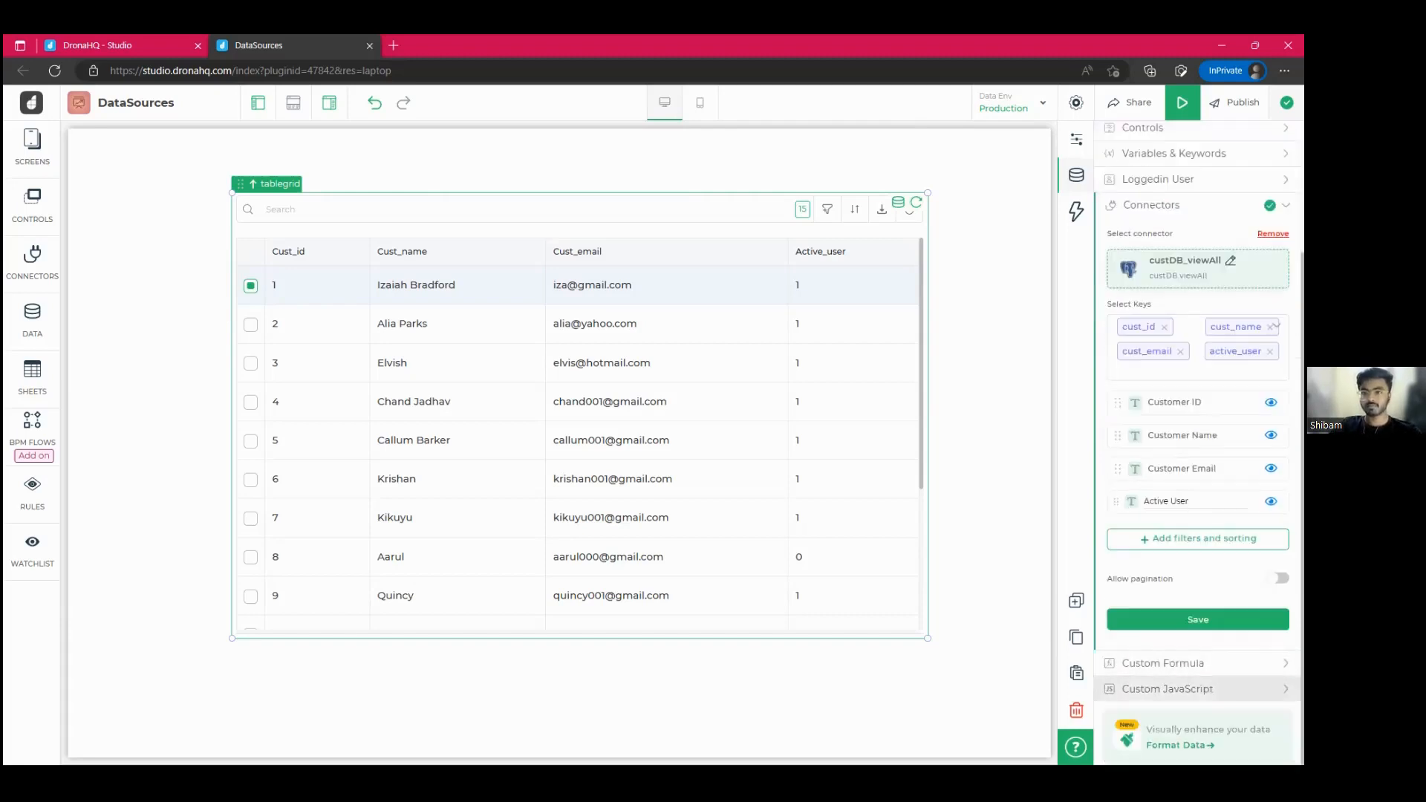
left_click(1197, 619)
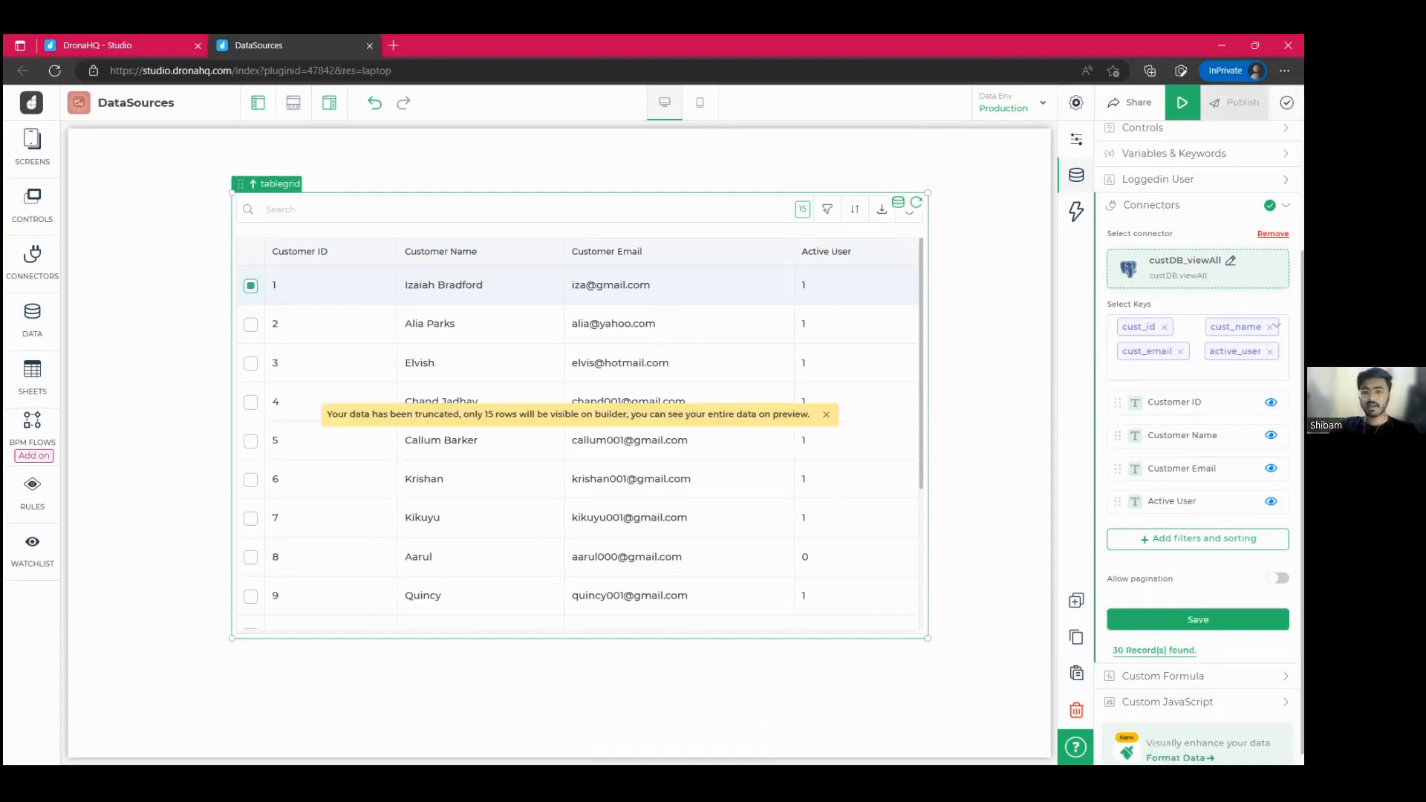
scroll(1197, 653, "down", 1)
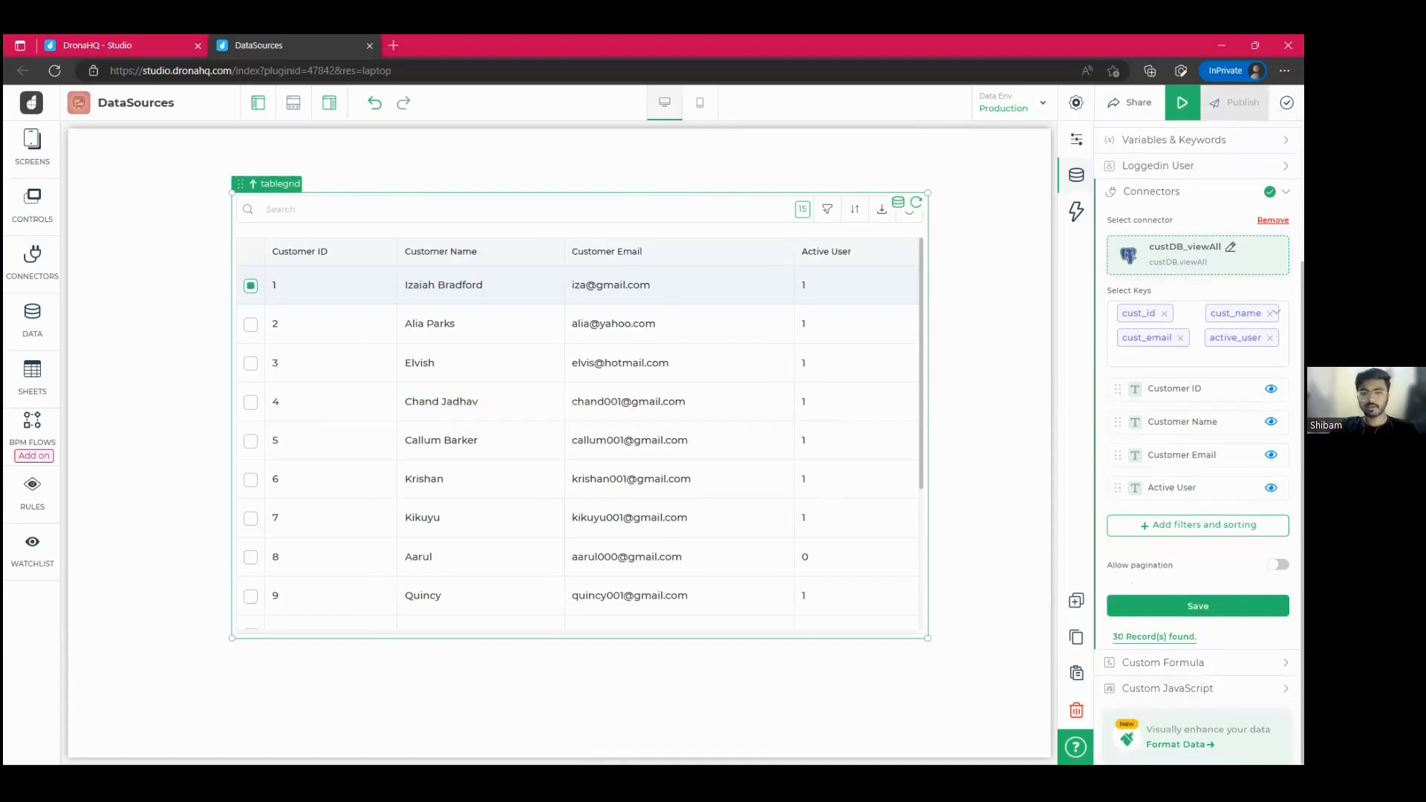
left_click(1176, 744)
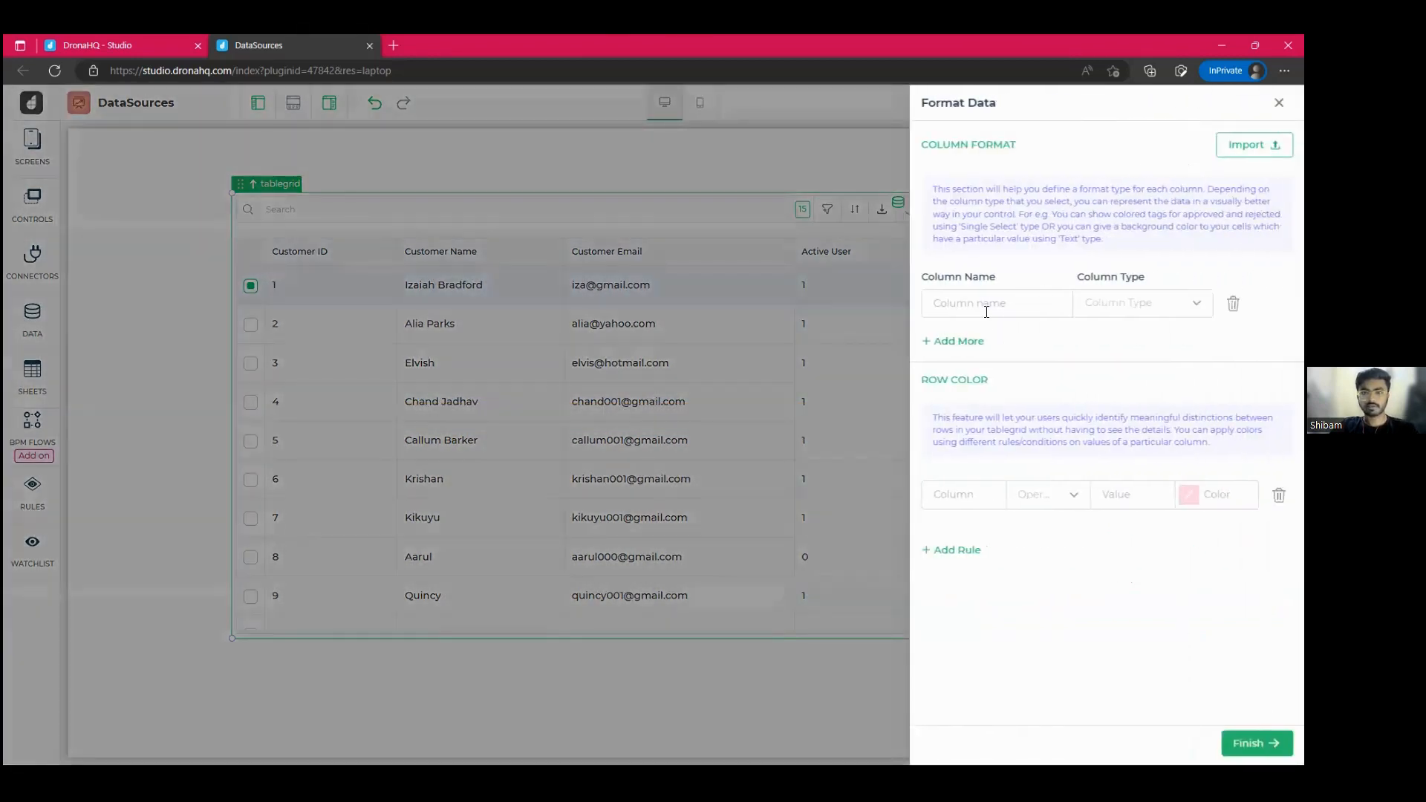
Step: In Format Data, give the Customer Email column the Email column type and finish
left_click(986, 312)
left_click(1127, 301)
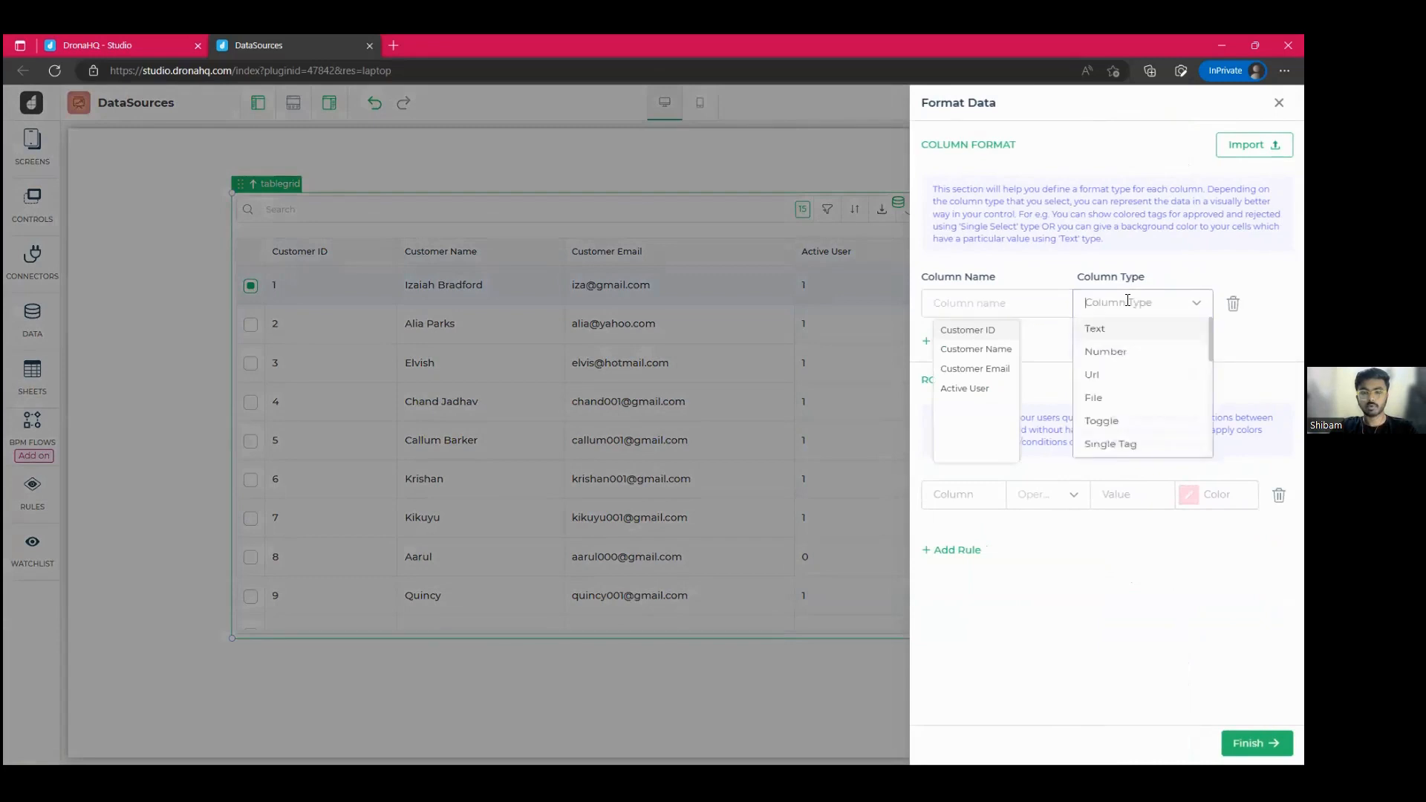
scroll(1134, 394, "down", 3)
scroll(1135, 403, "down", 2)
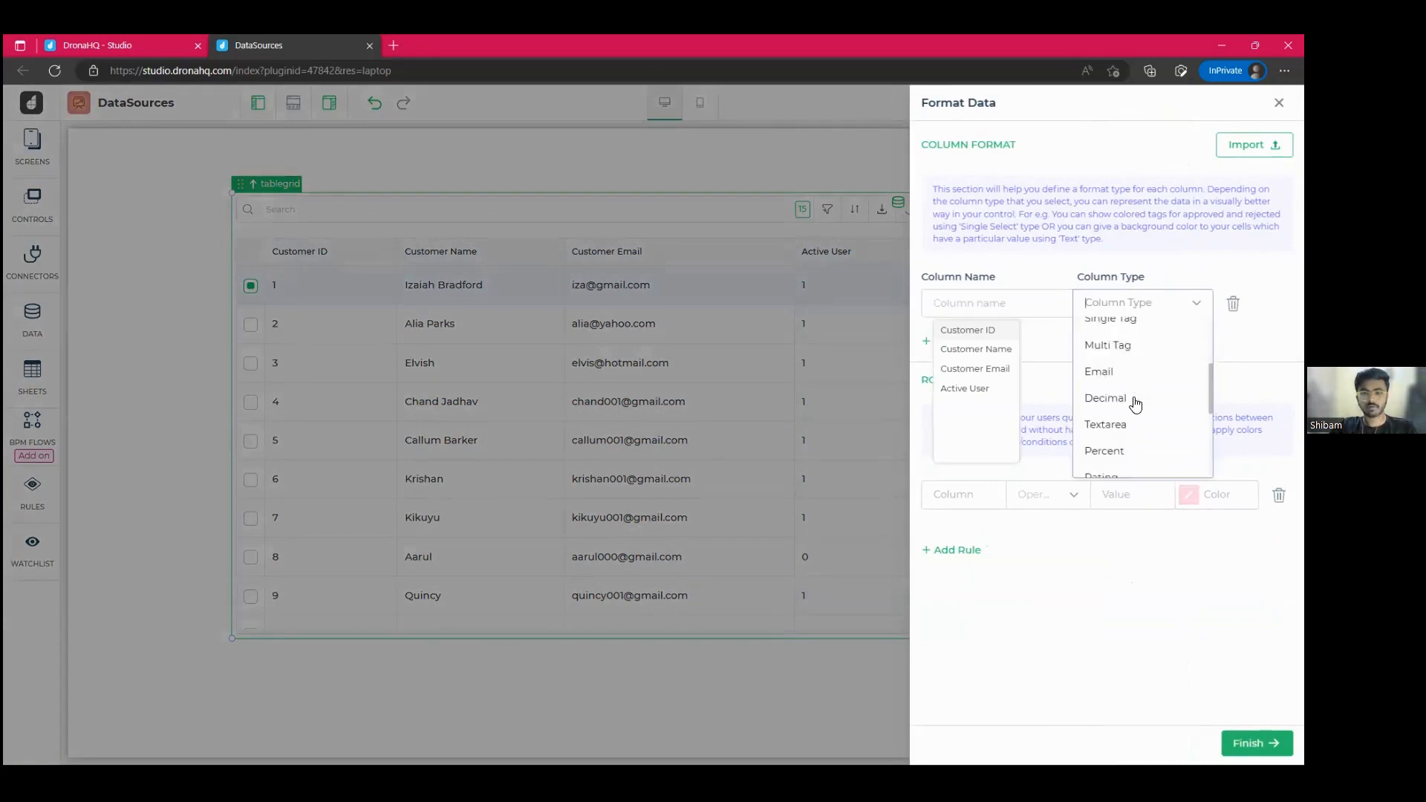
left_click(972, 370)
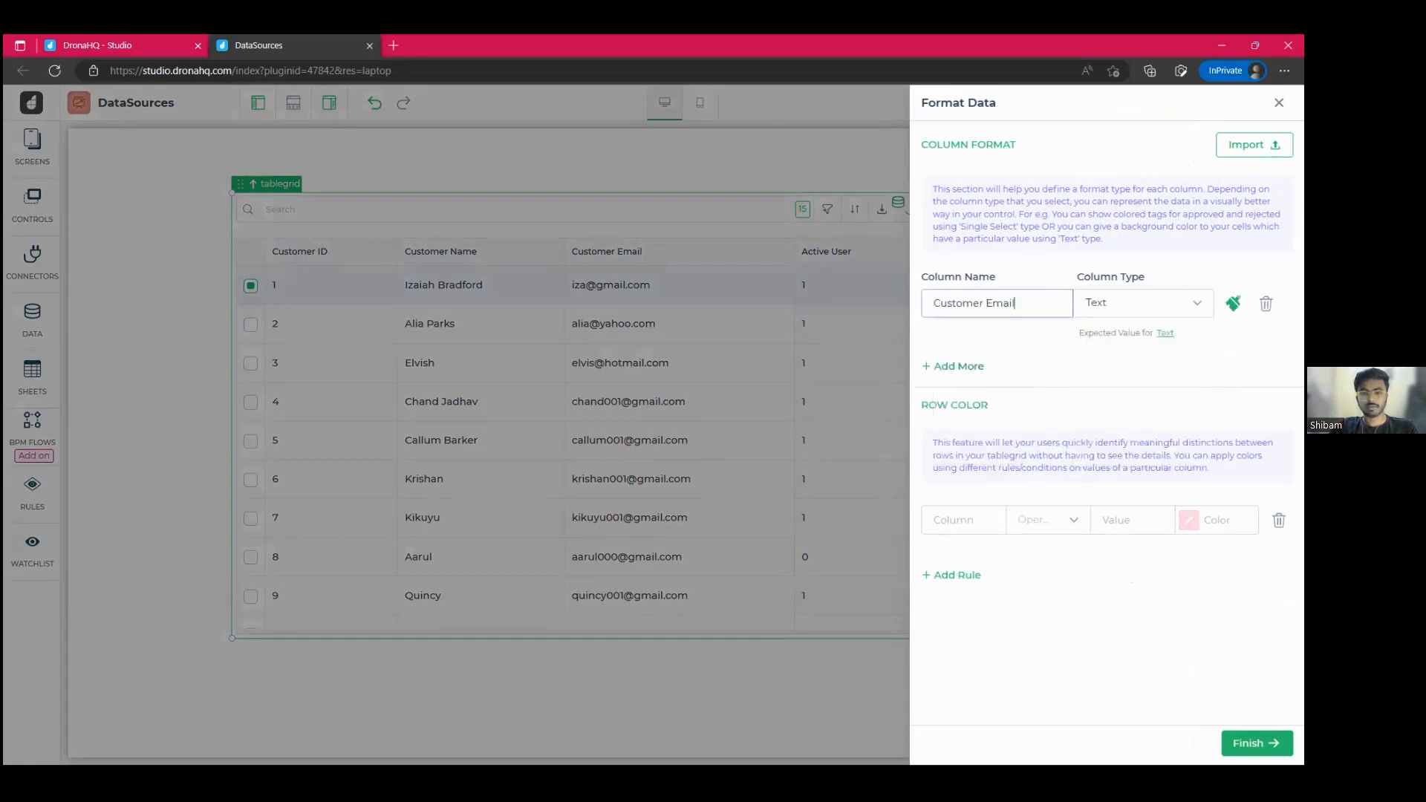
left_click(1164, 309)
scroll(1134, 397, "down", 5)
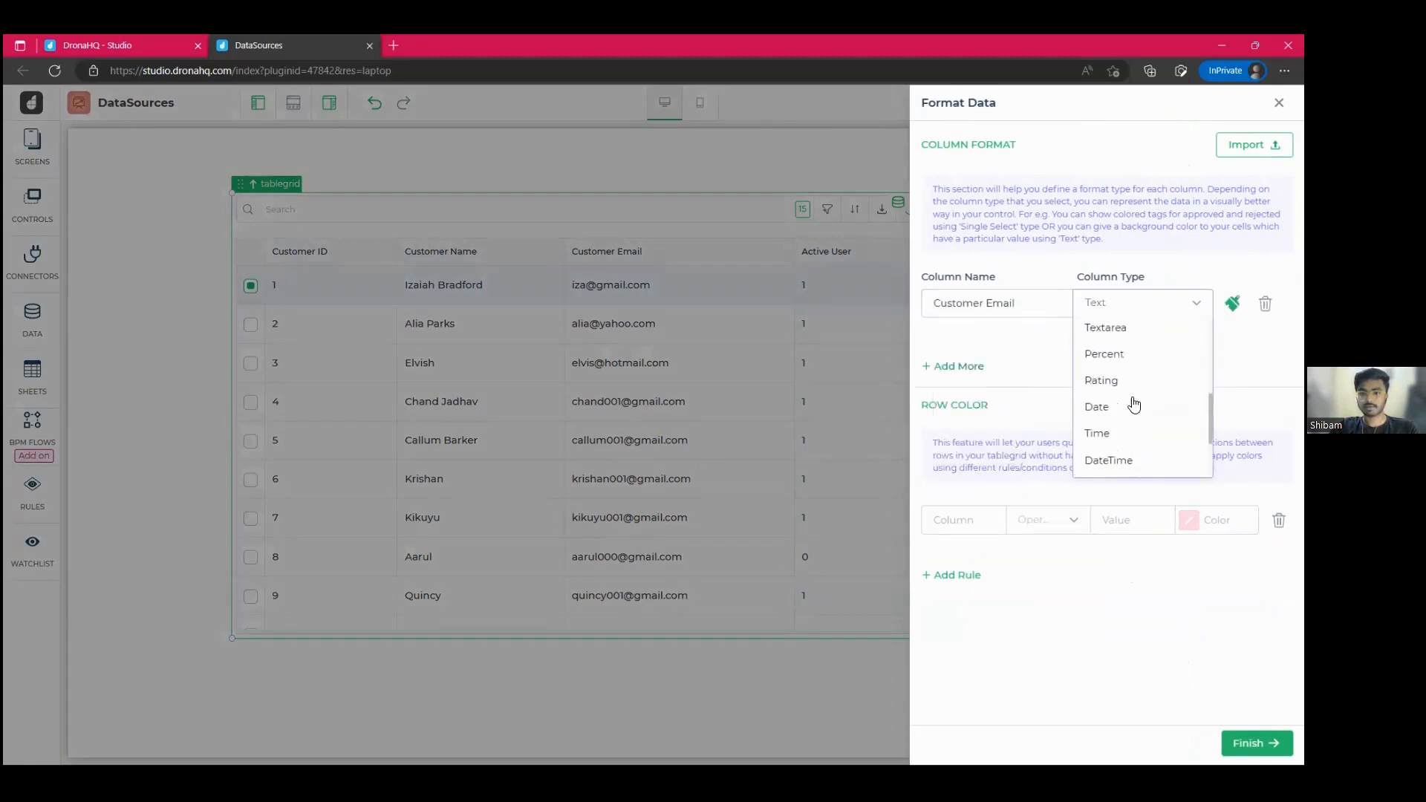
scroll(1125, 401, "down", 3)
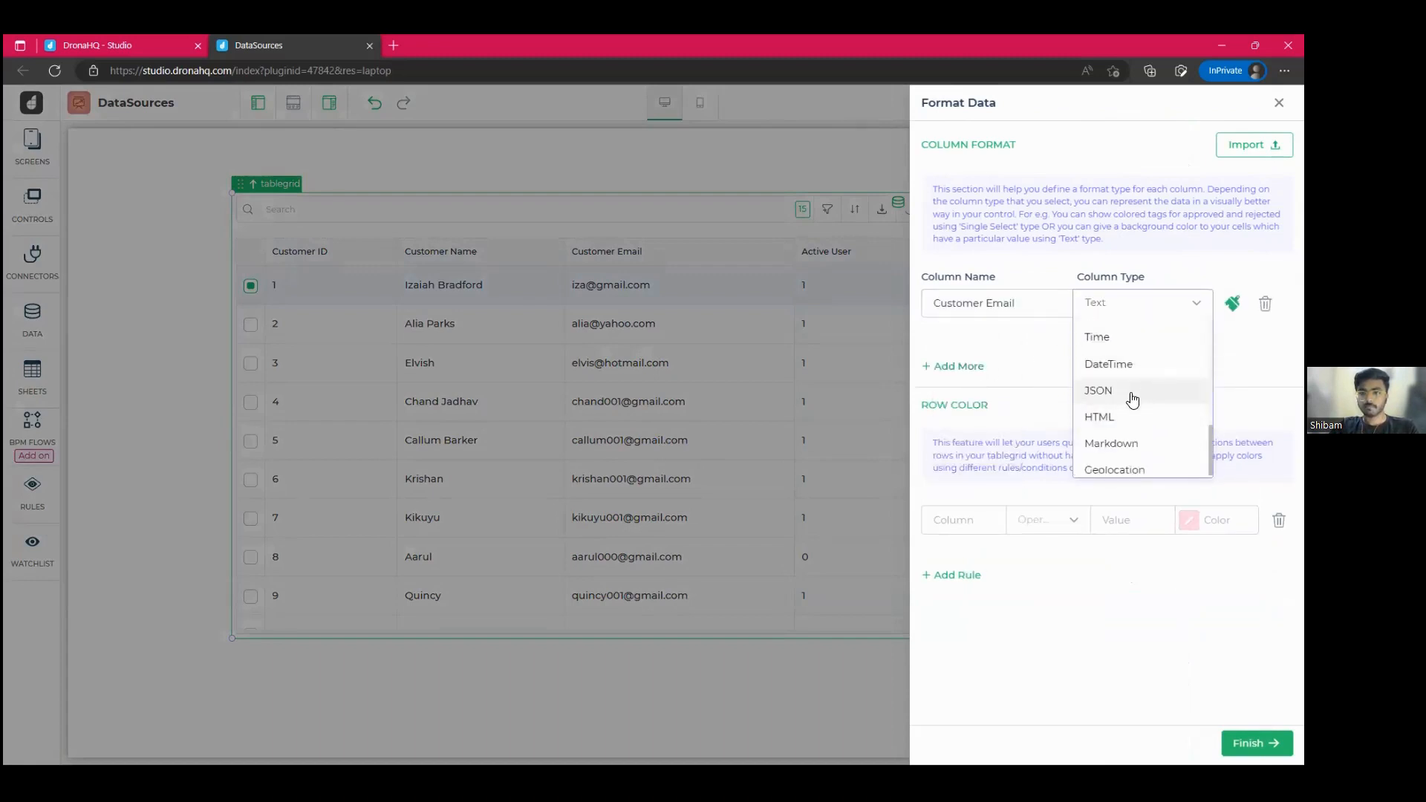
scroll(1131, 401, "up", 2)
type("Email")
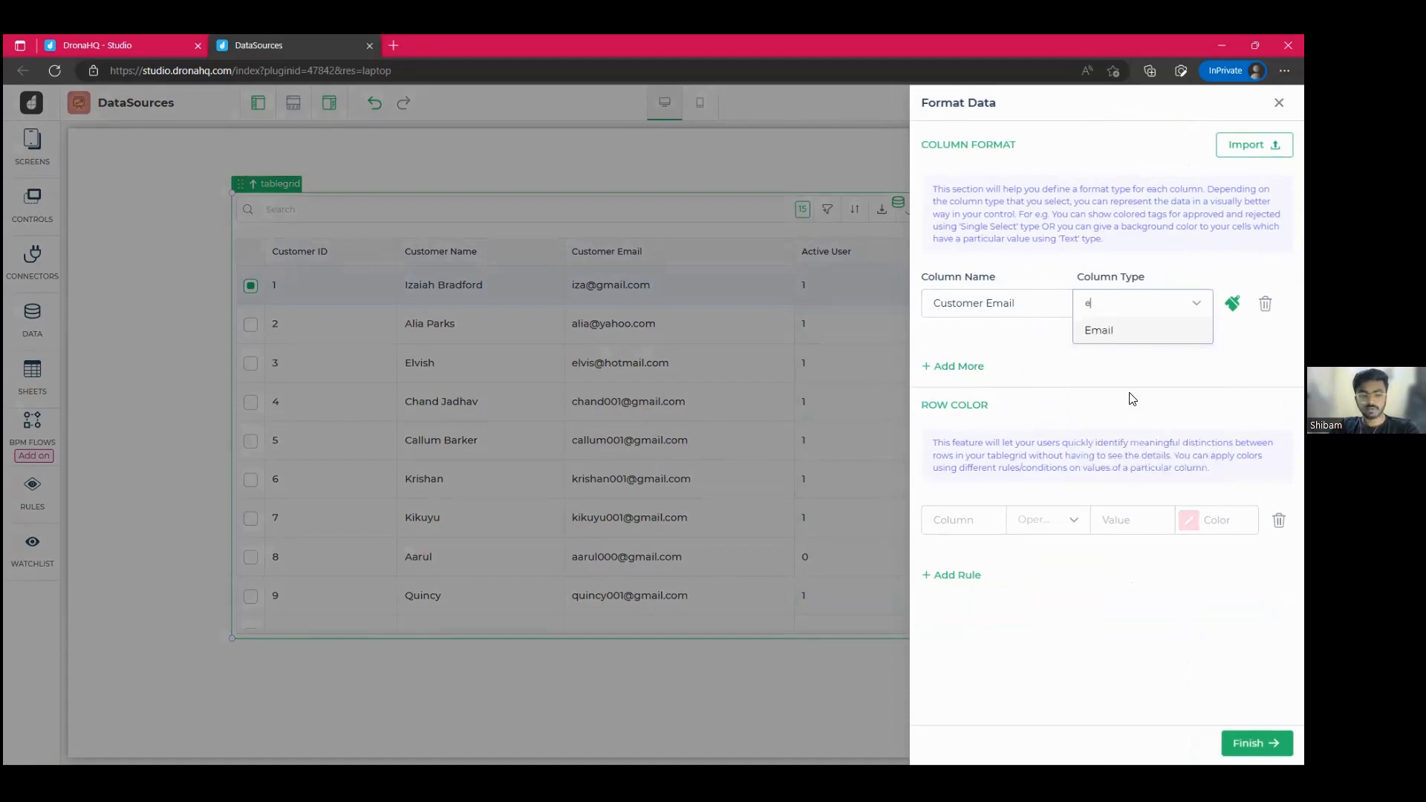
left_click(1122, 331)
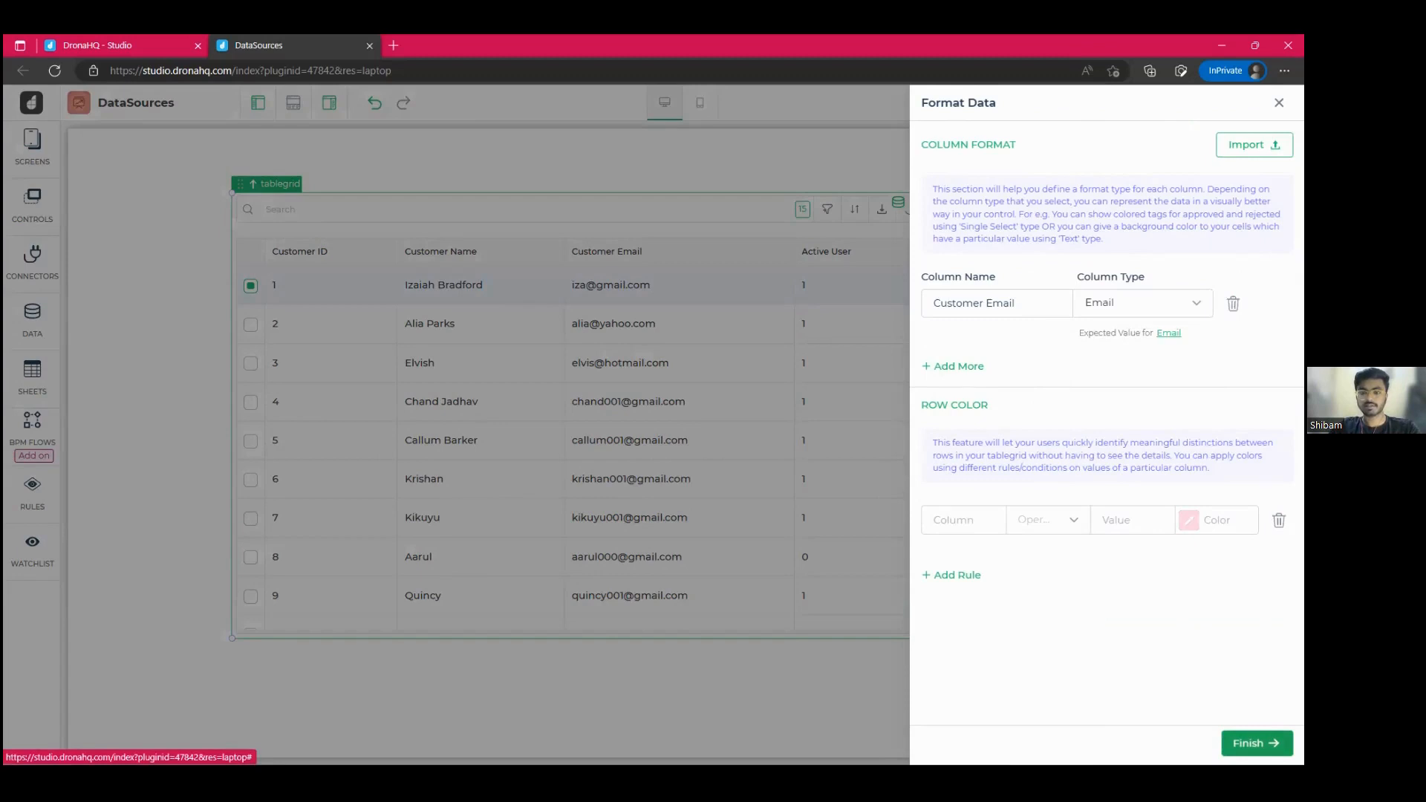
left_click(1256, 742)
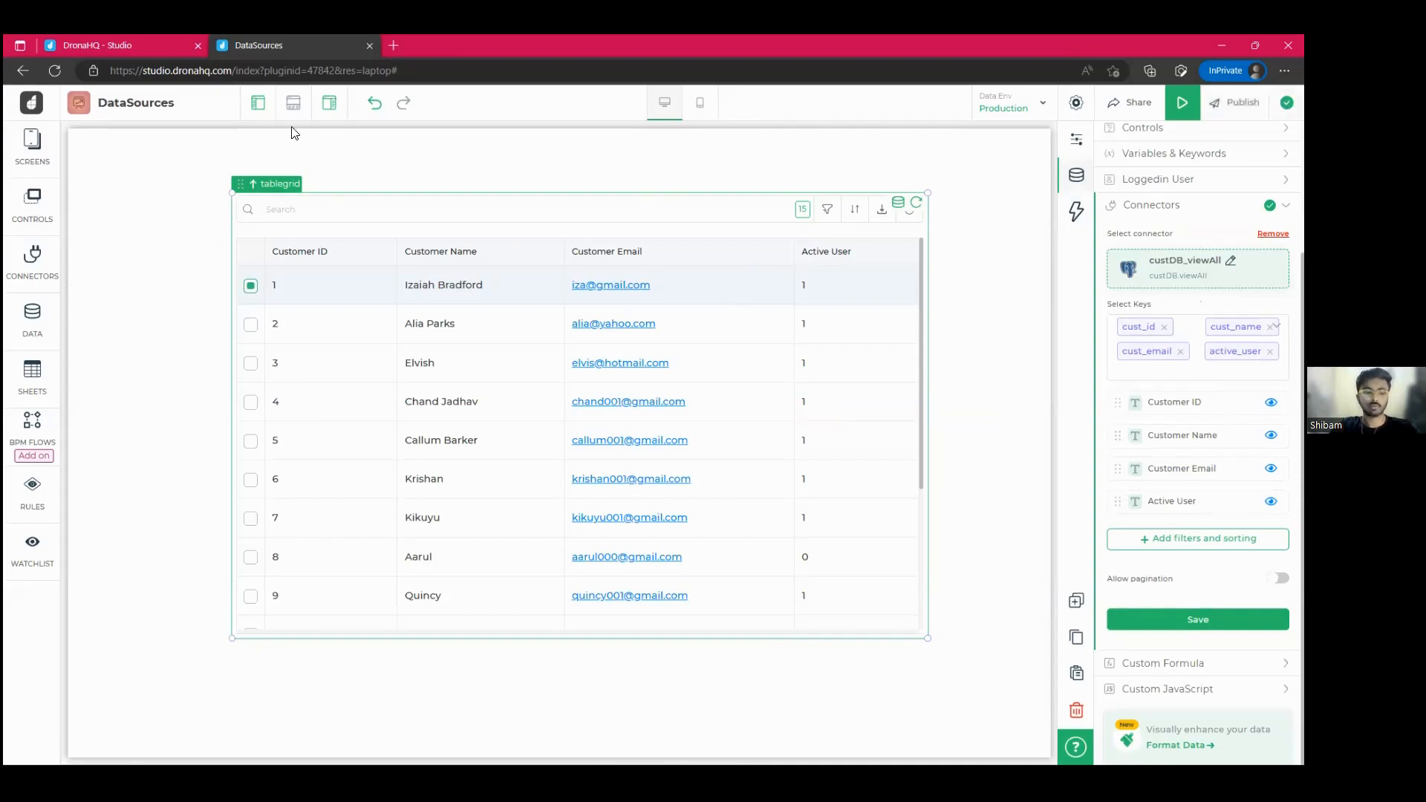
Step: On the Connectors page, add a new connector and pick Gmail from the APIs list
left_click(110, 39)
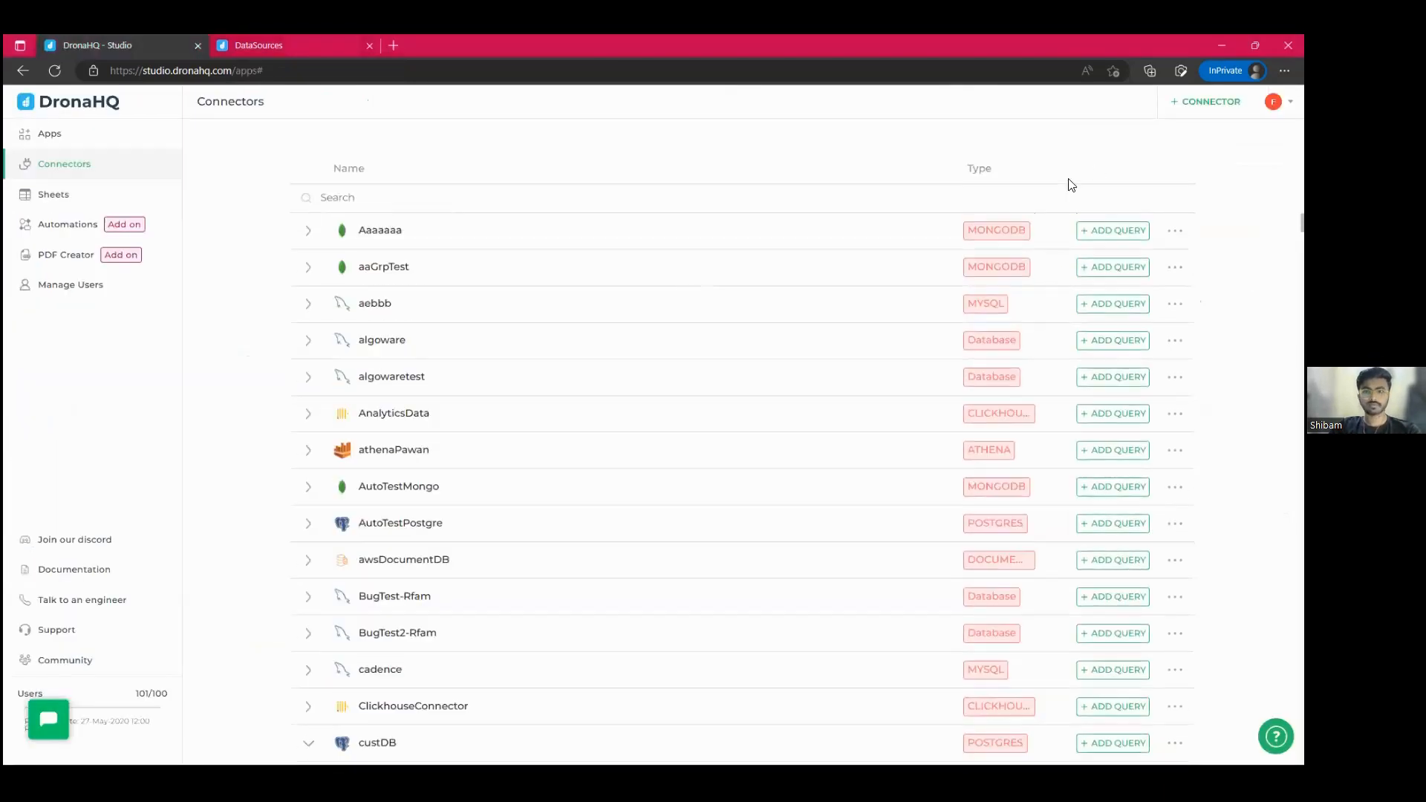
left_click(1206, 101)
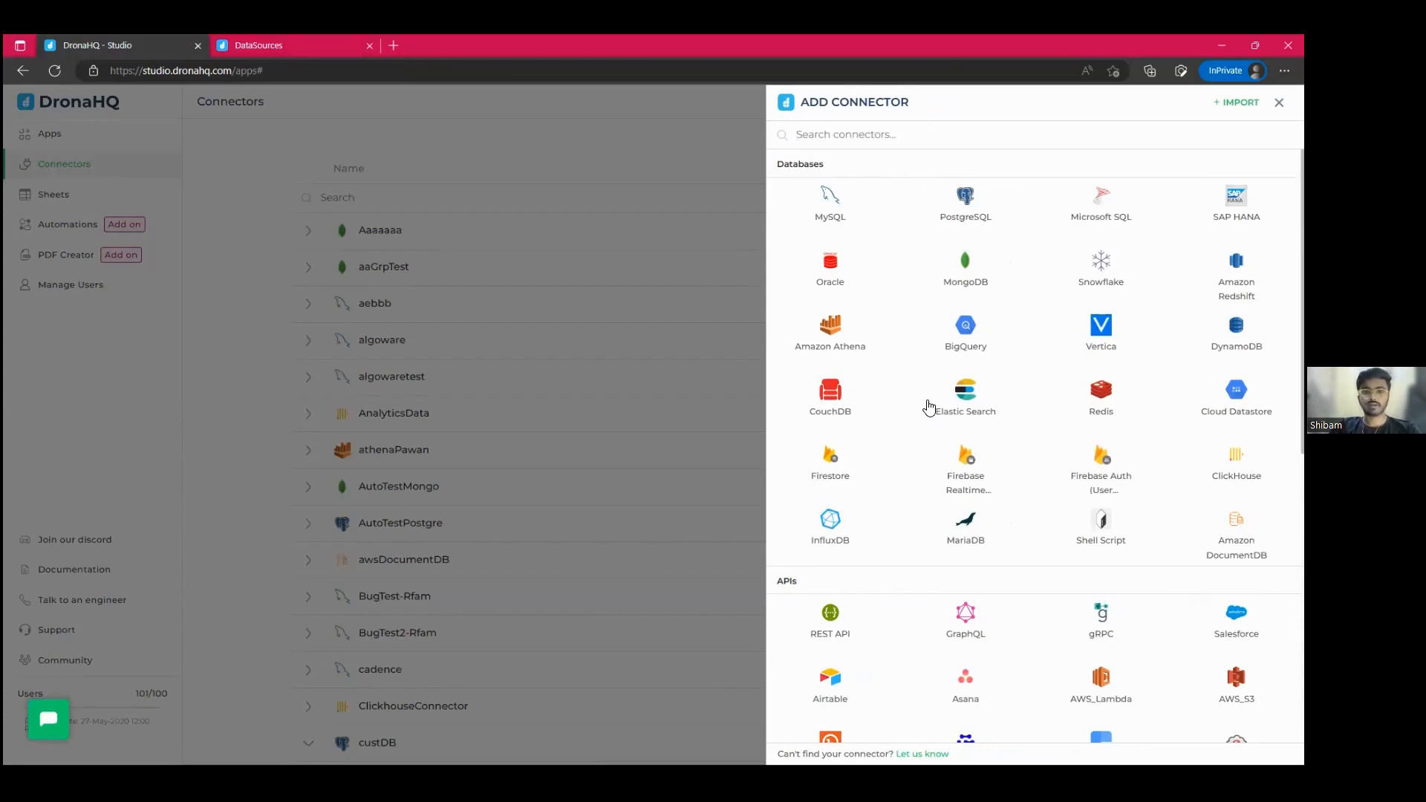
scroll(1021, 389, "down", 1)
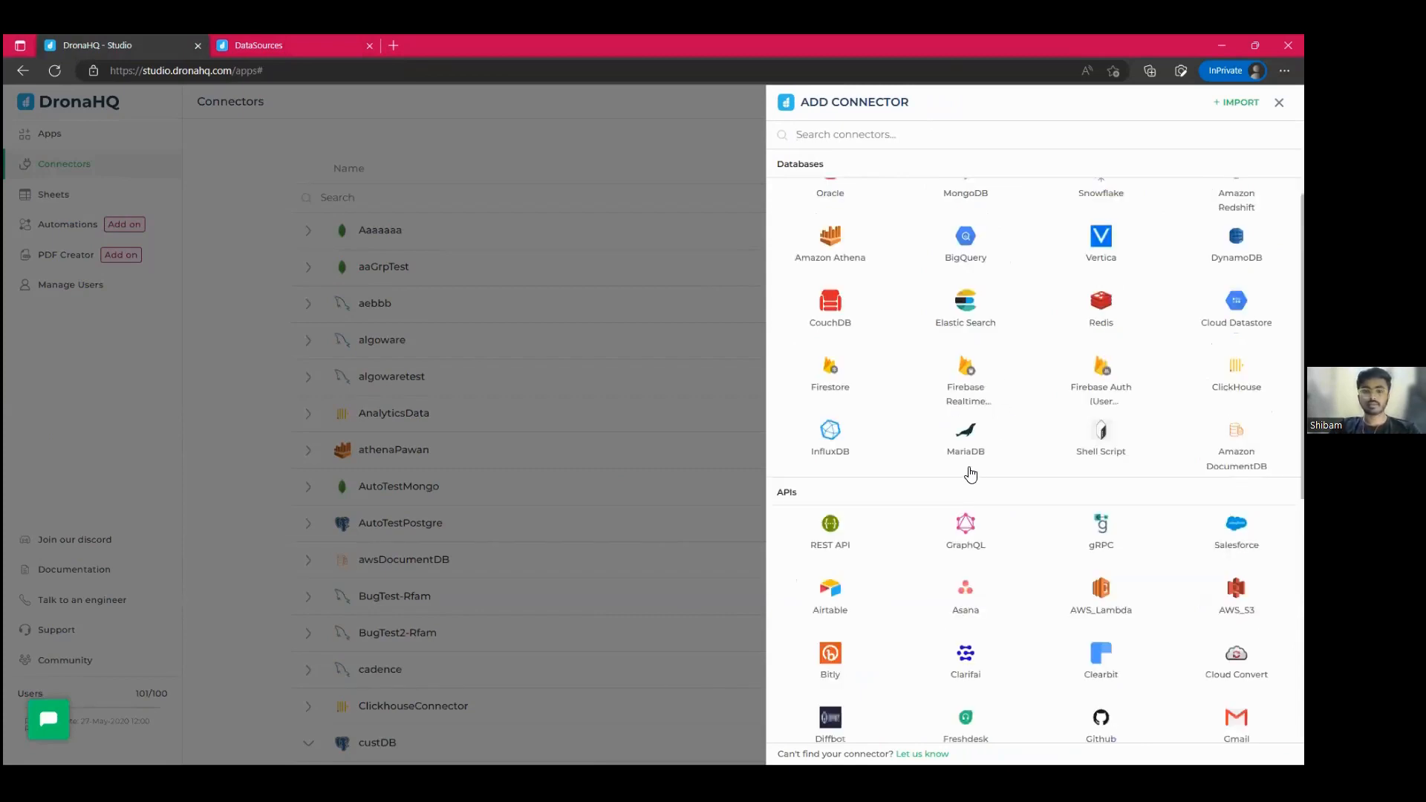
scroll(969, 475, "down", 2)
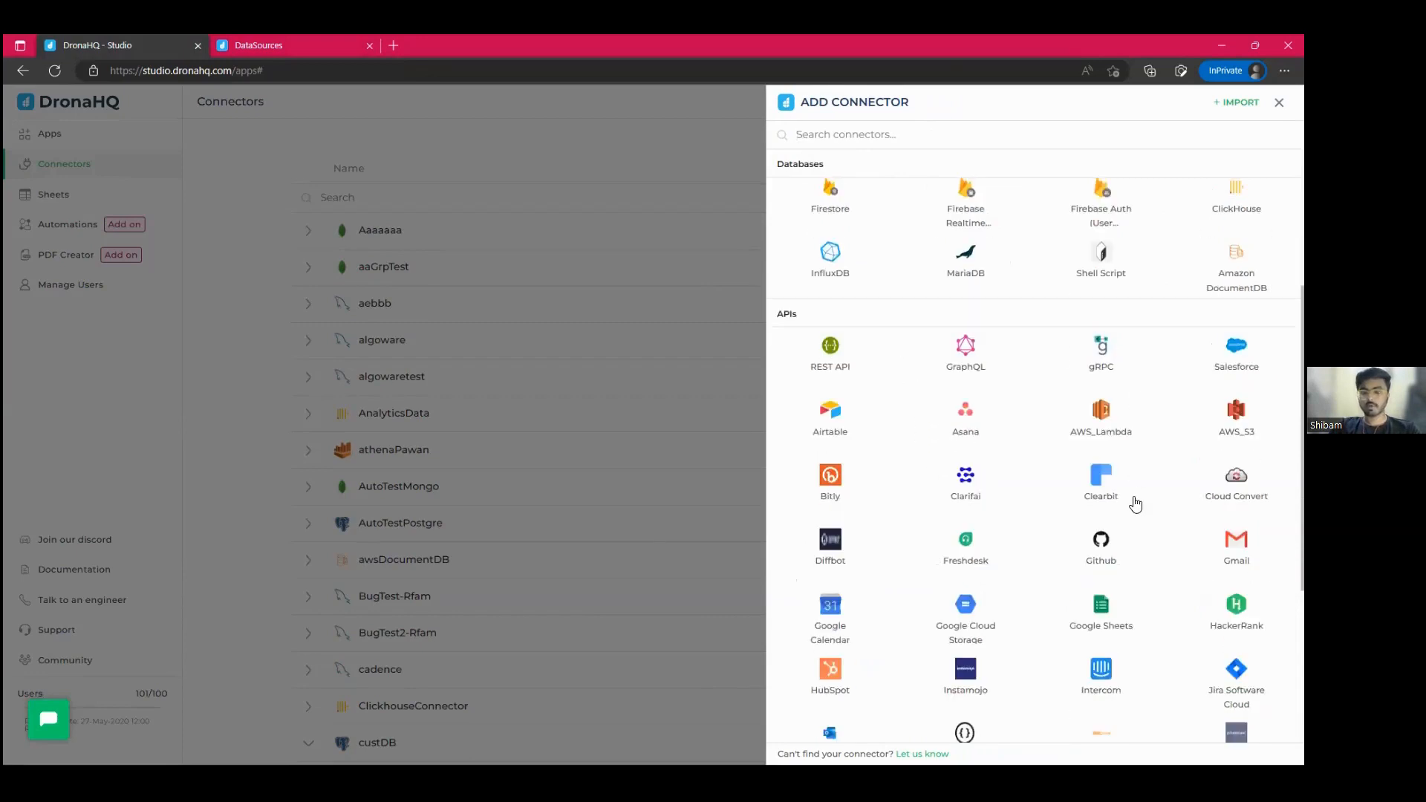
scroll(1092, 554, "down", 1)
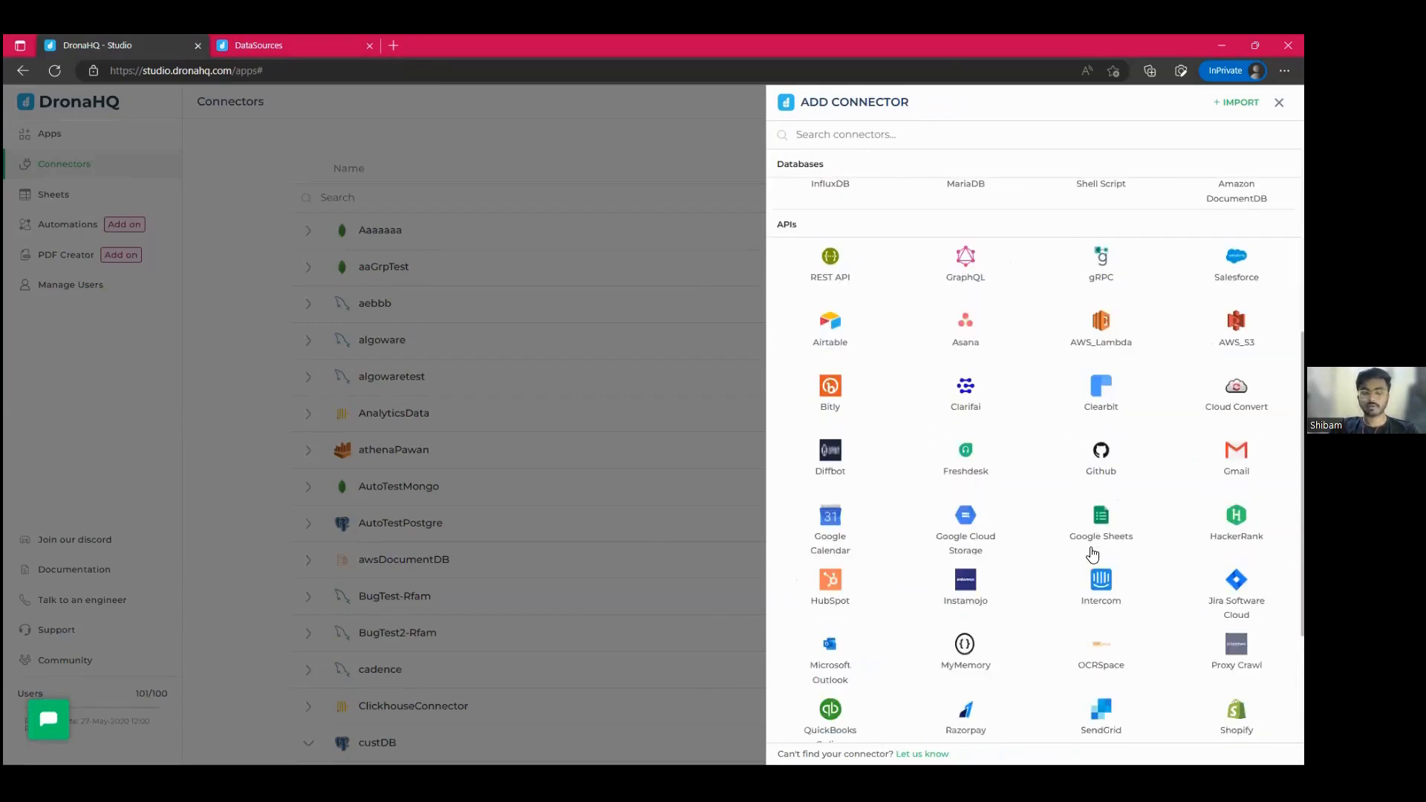
scroll(1092, 554, "down", 1)
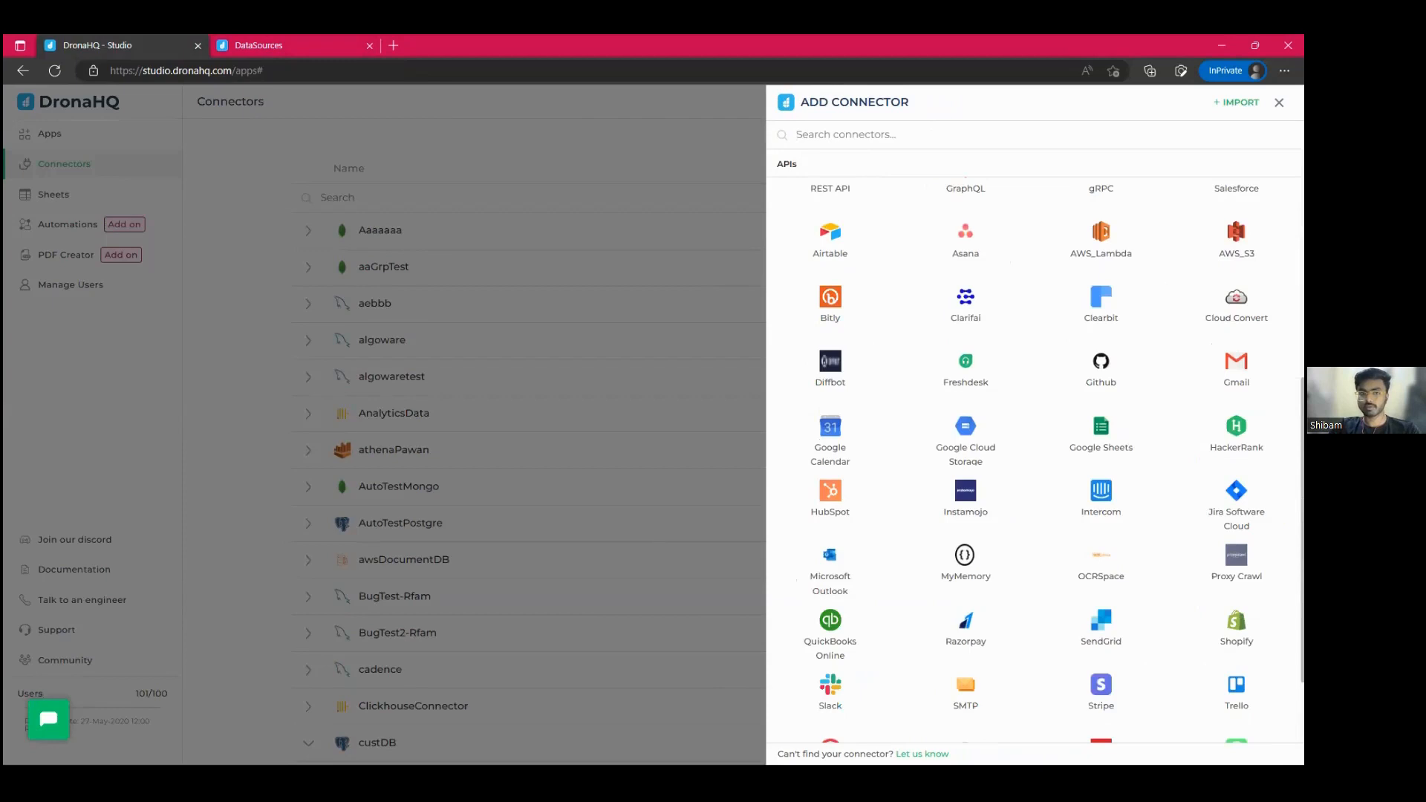
left_click(1236, 367)
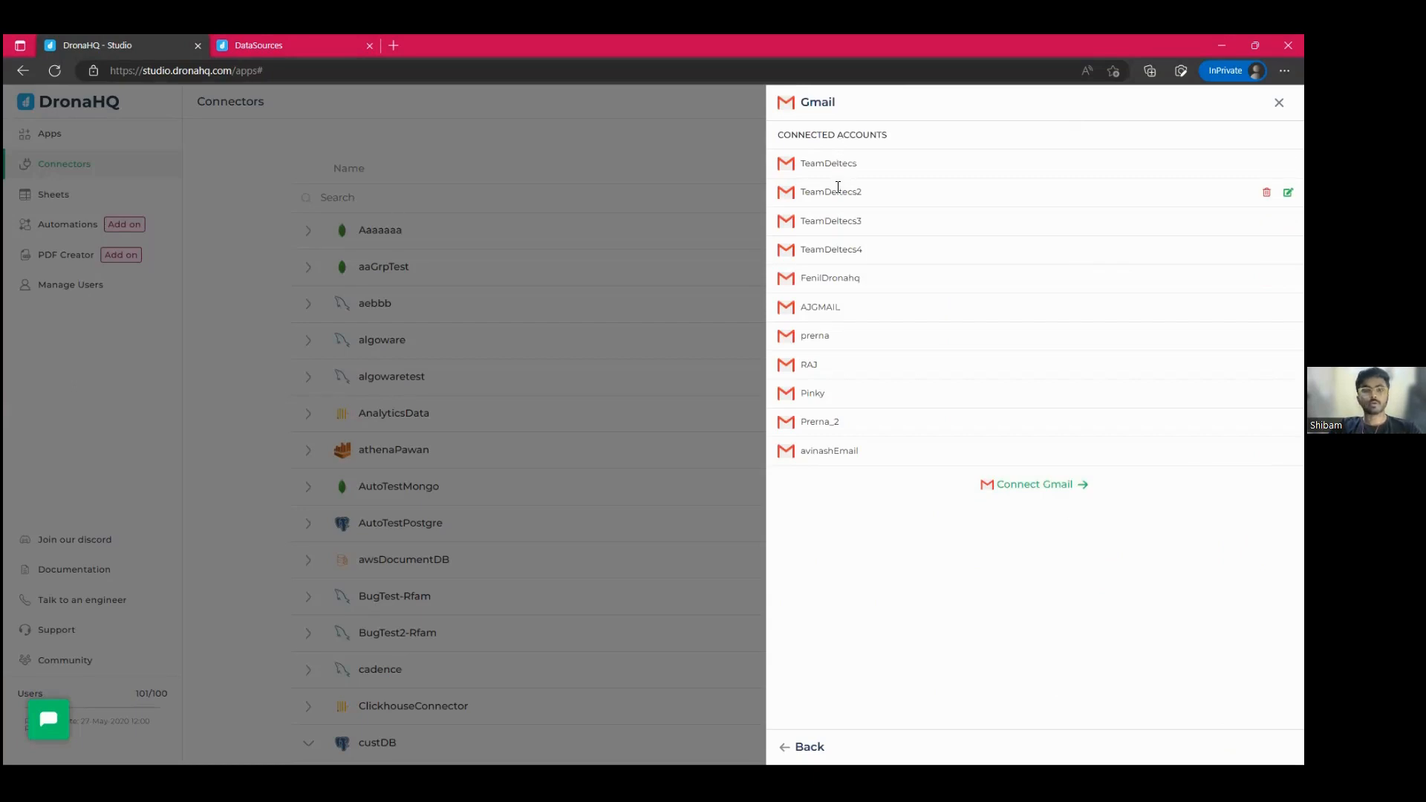
Step: Connect a Gmail account under a custom account name via Google sign-in, then close the panel
left_click(1059, 490)
left_click(894, 174)
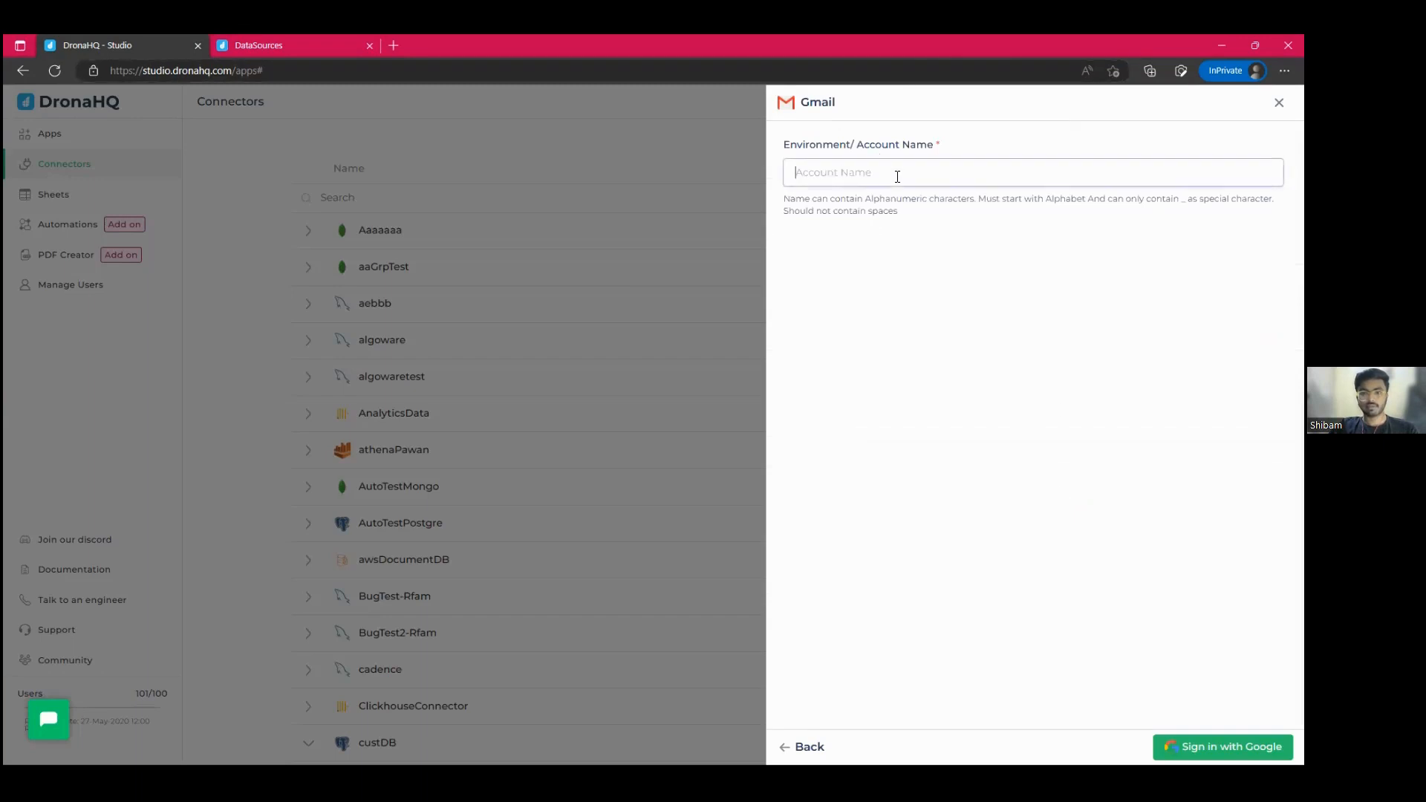
type("Shibam")
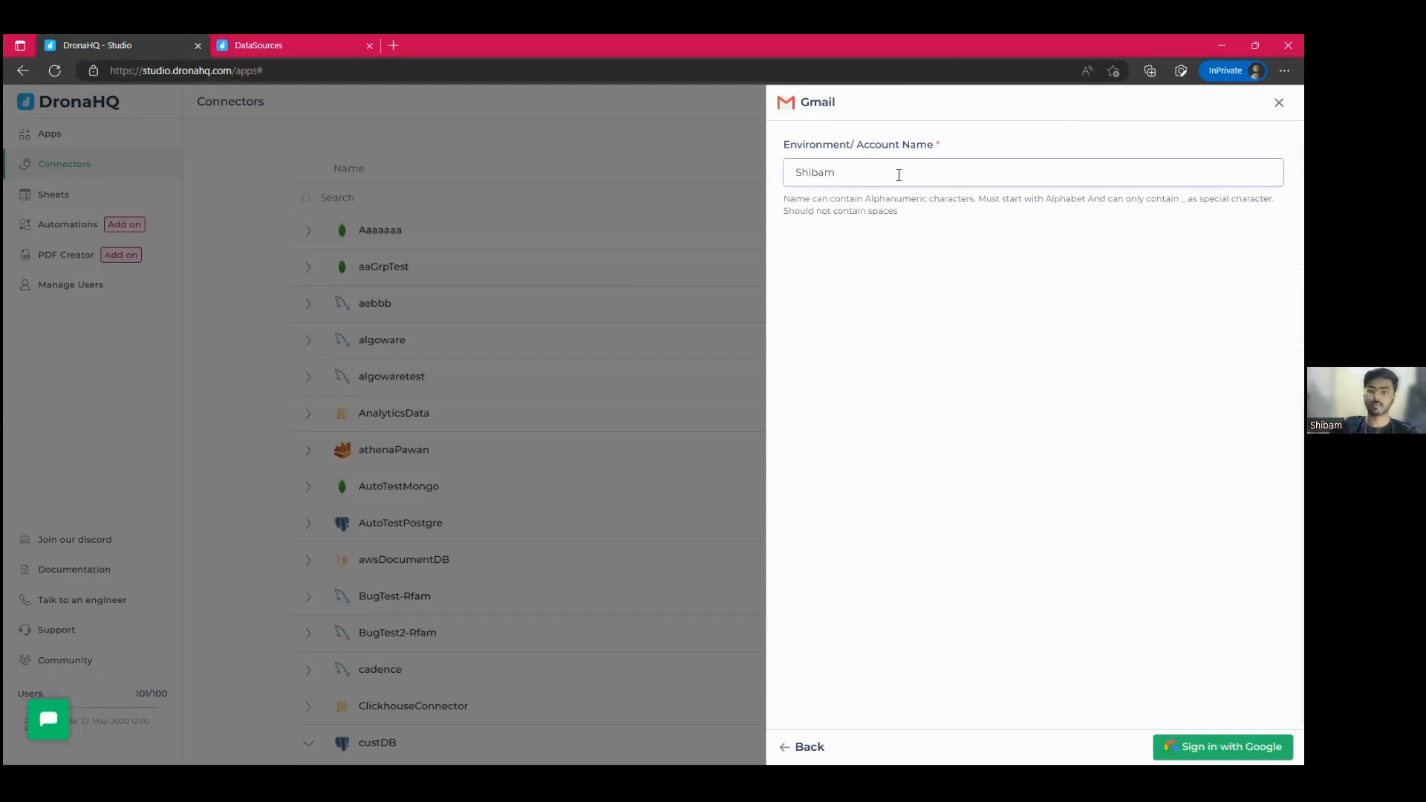
left_click(1222, 747)
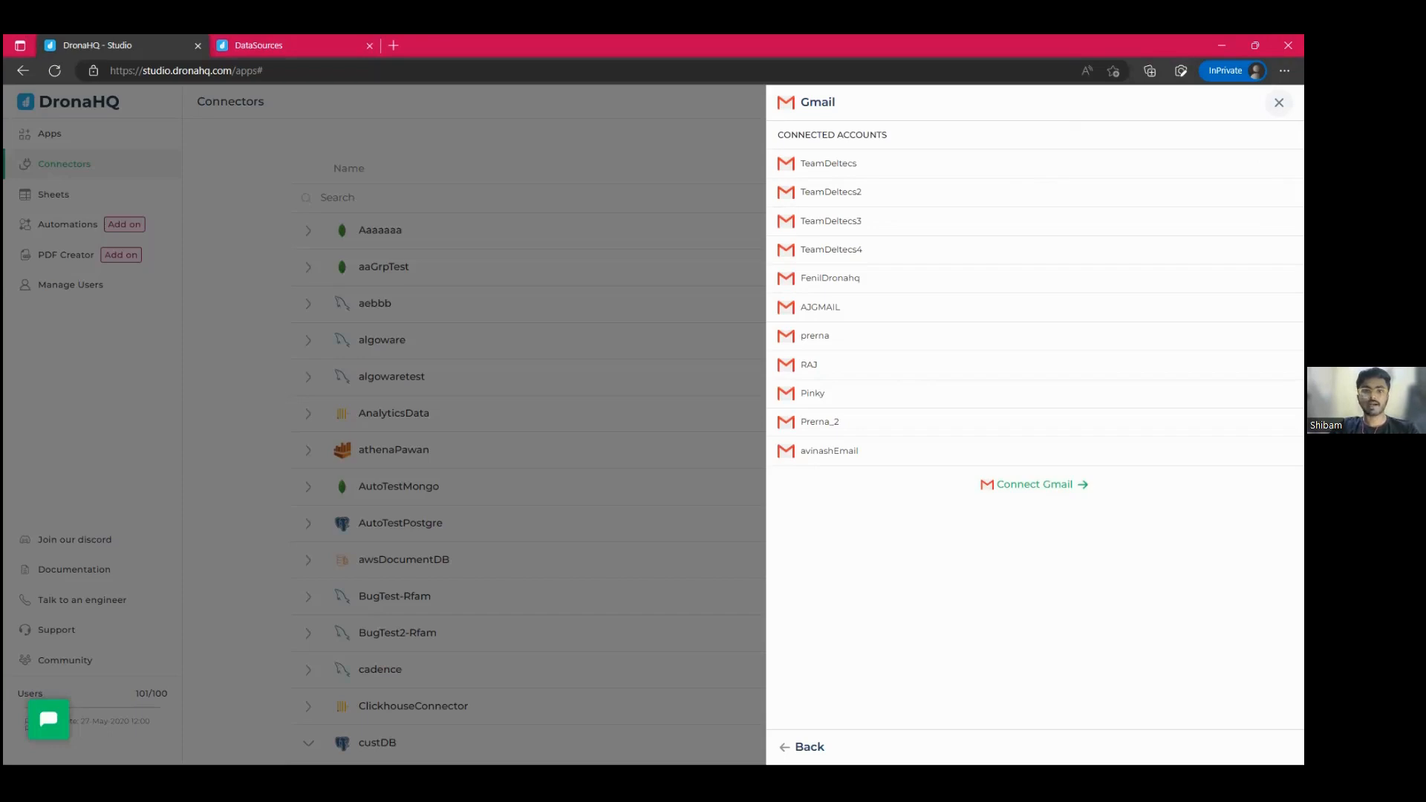
left_click(1278, 102)
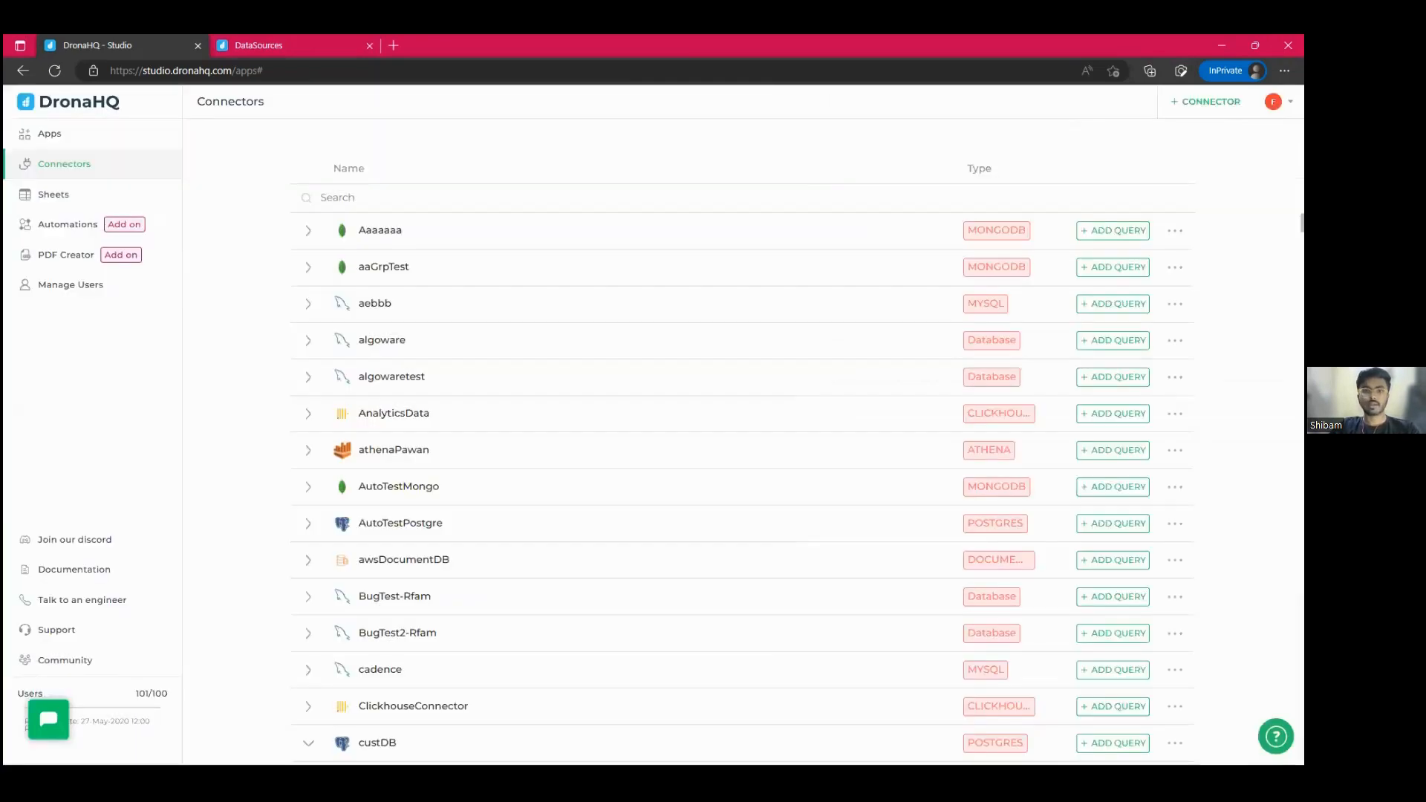
Step: Add Screen 2 to the DataSources app and hide its header
left_click(291, 39)
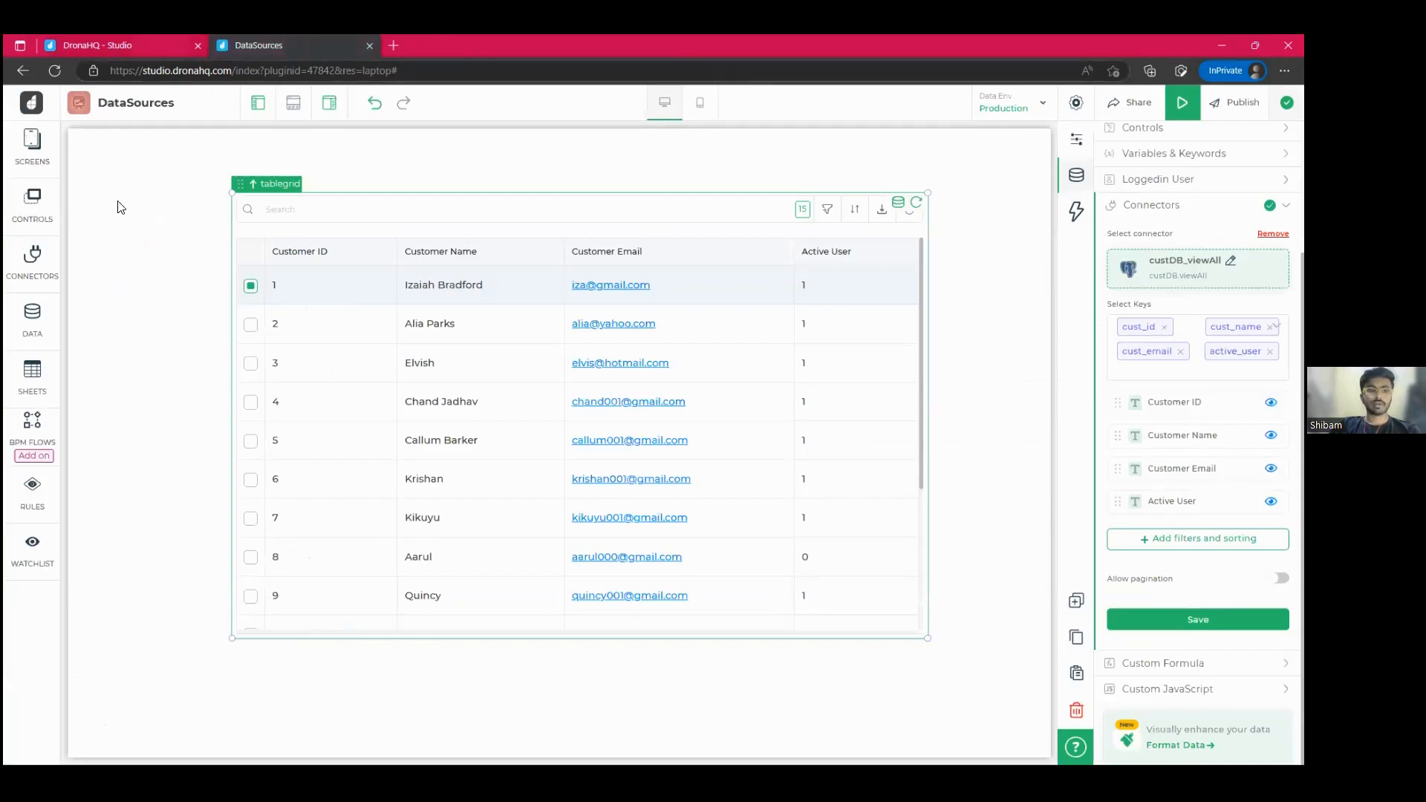
left_click(22, 158)
left_click(301, 137)
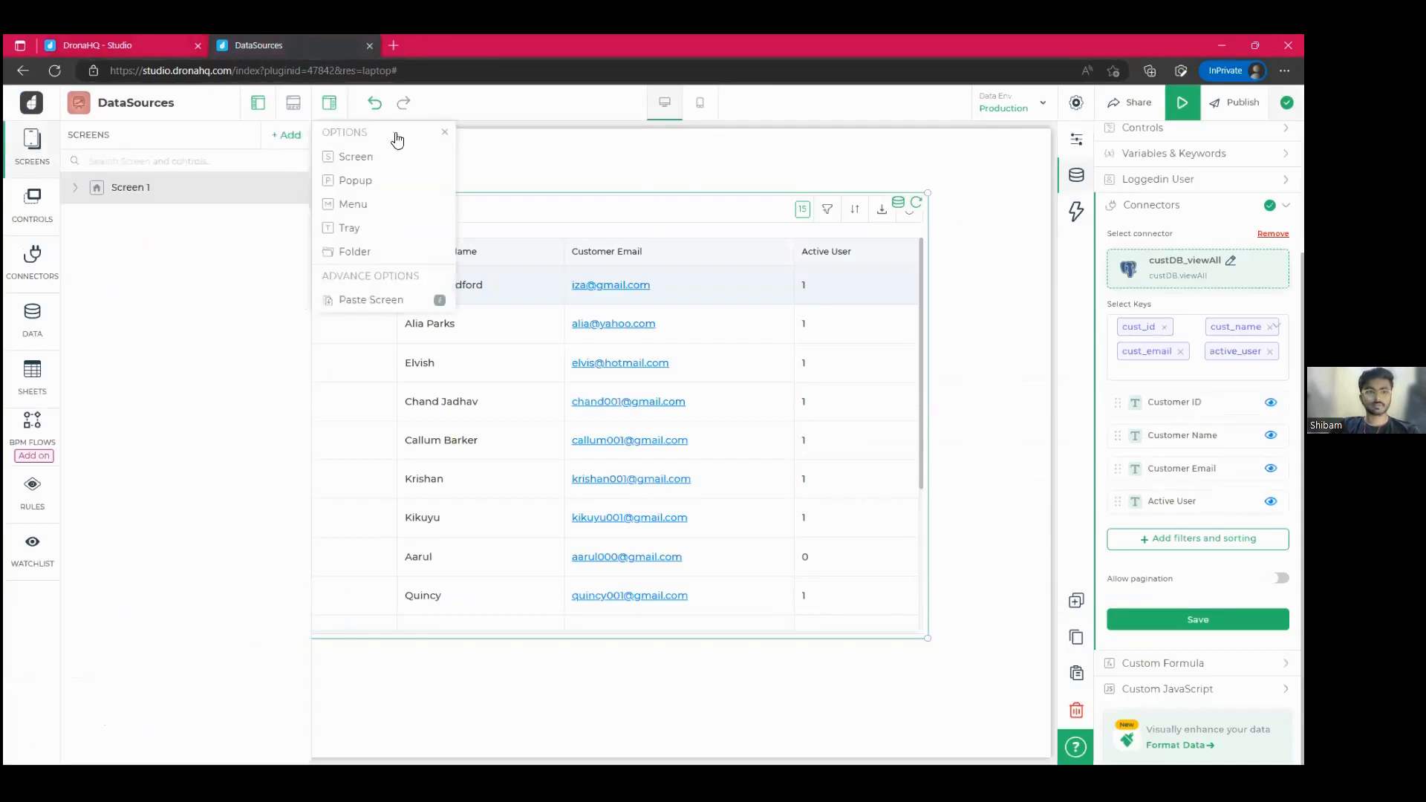
left_click(346, 157)
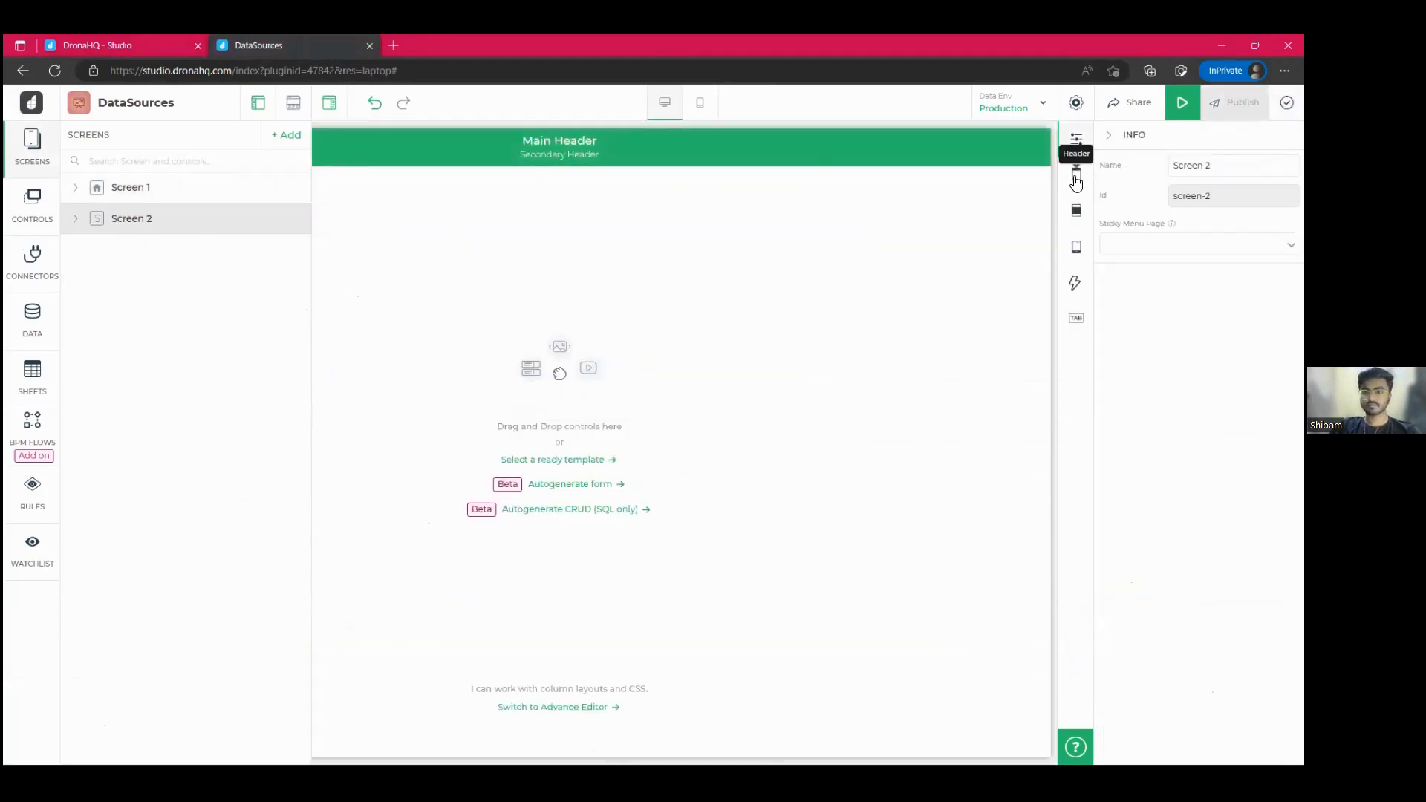
left_click(1076, 177)
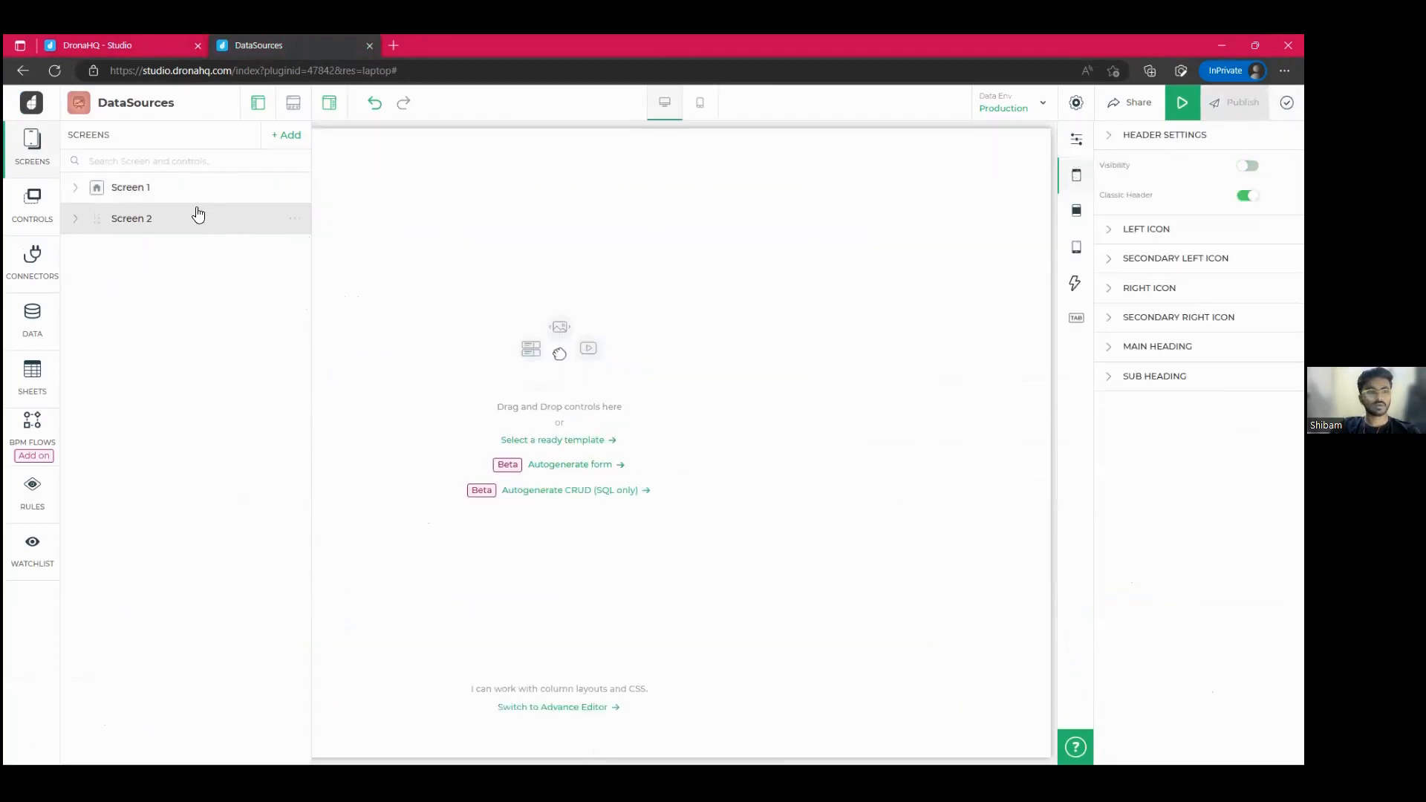
Step: Place a container on Screen 2 and enlarge it down and to the right
left_click(32, 204)
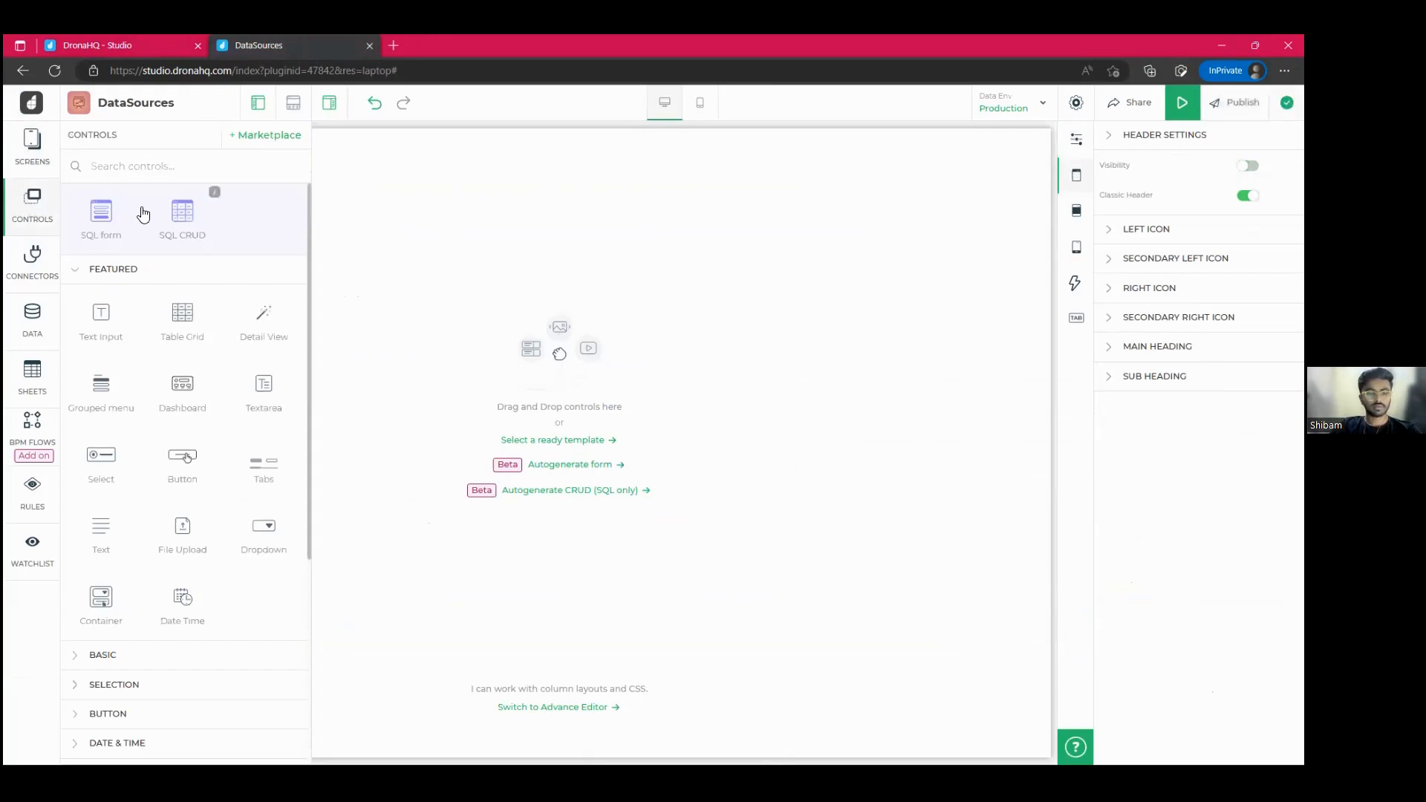
type("conta")
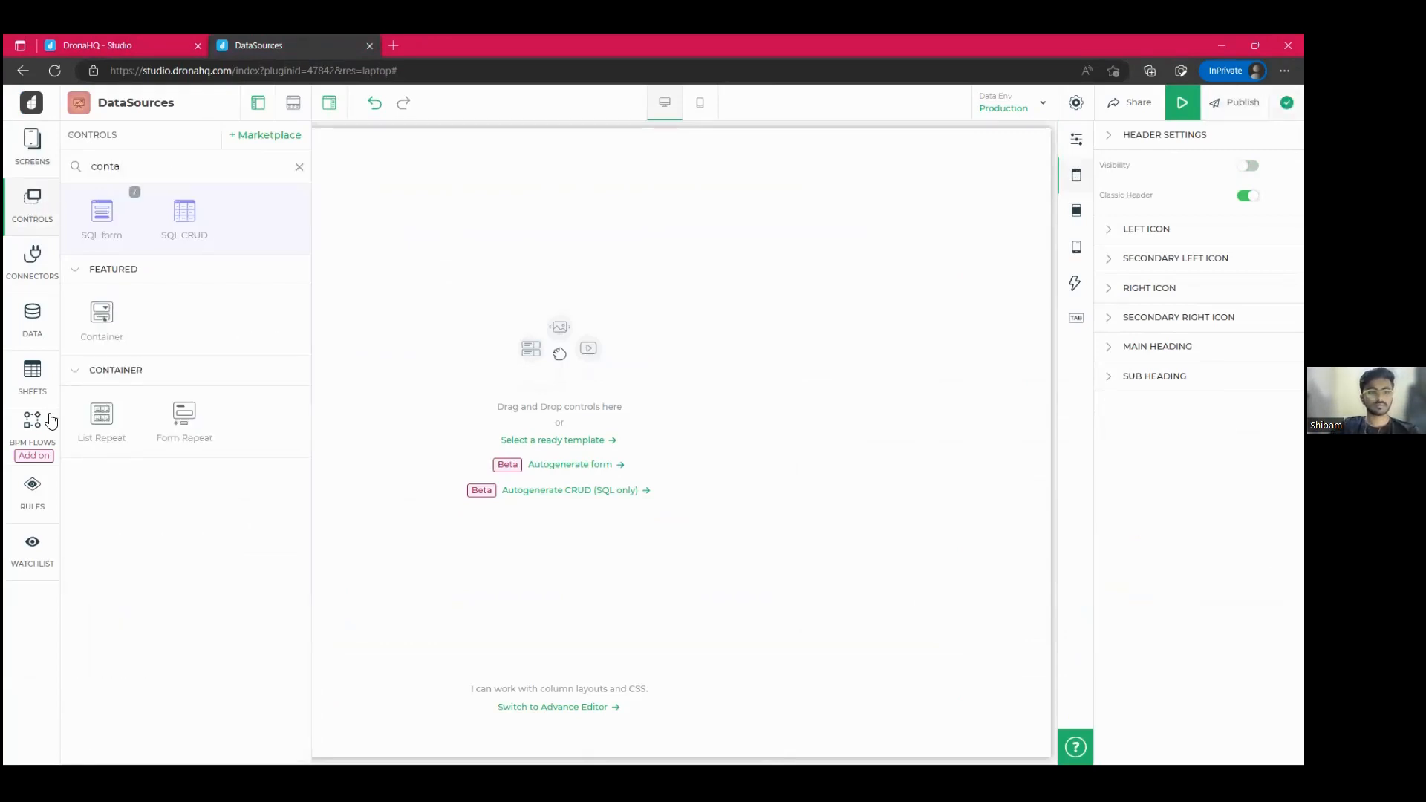
left_click_drag(327, 284, 527, 375)
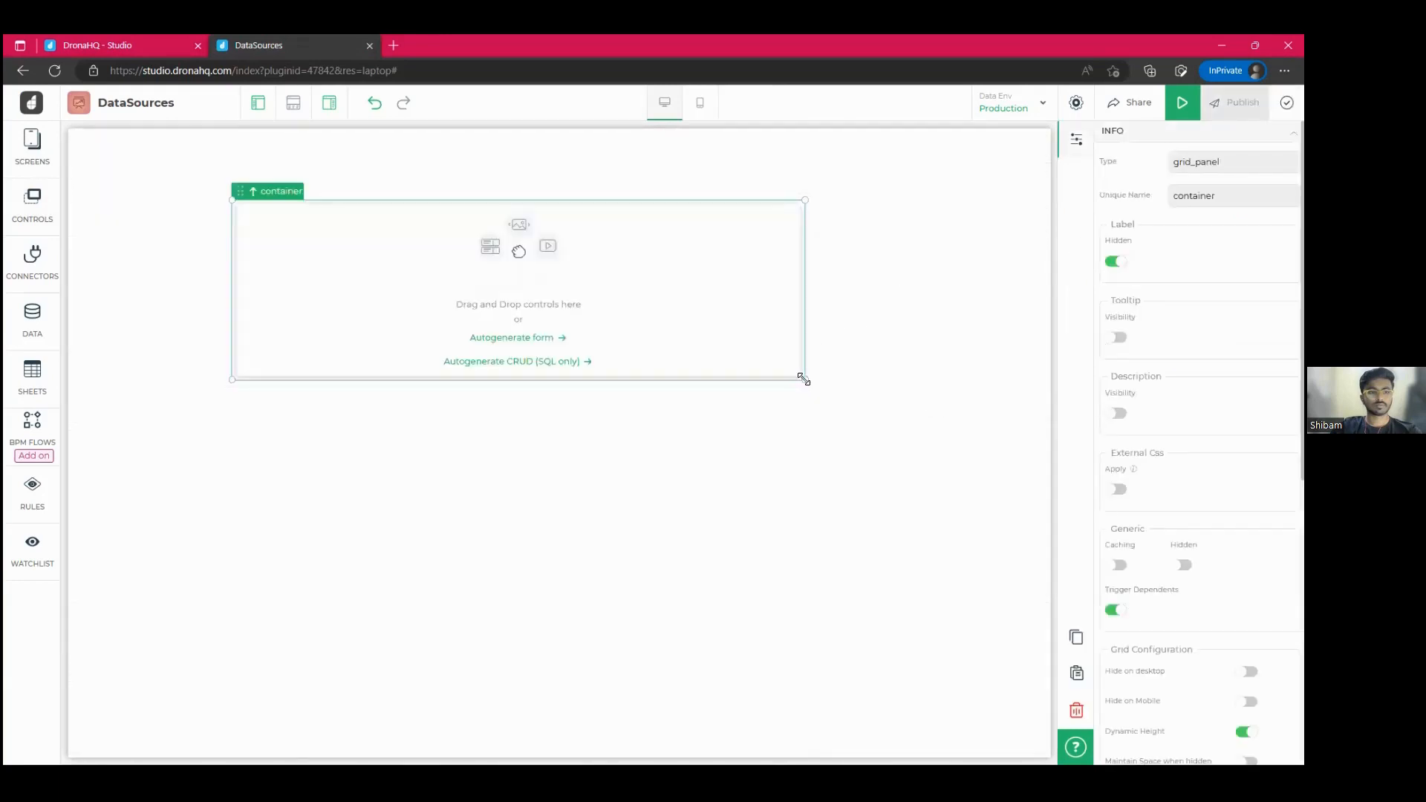
left_click_drag(805, 379, 927, 653)
left_click(29, 219)
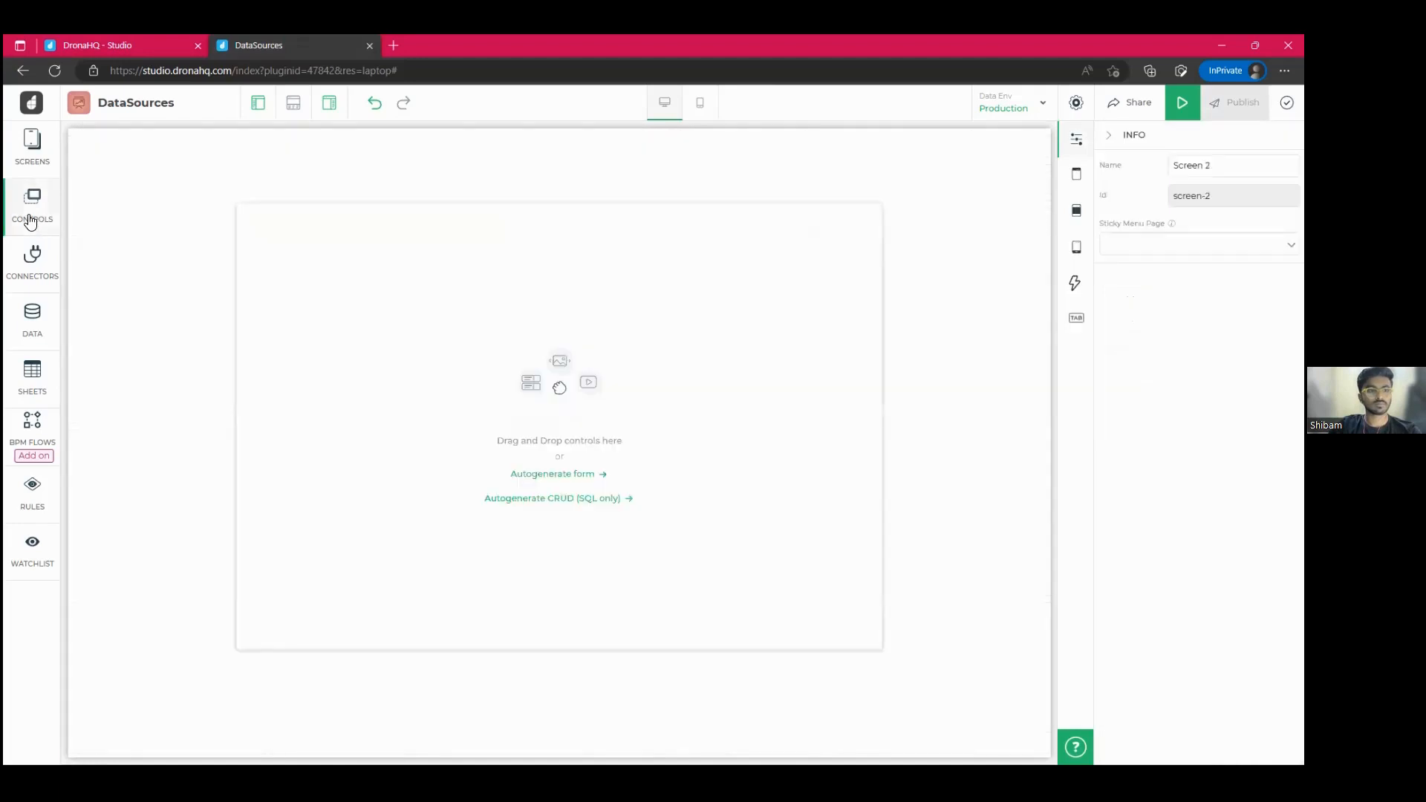
Step: Put a Text Input in the container, duplicate it, and move the copy to its right
type("in")
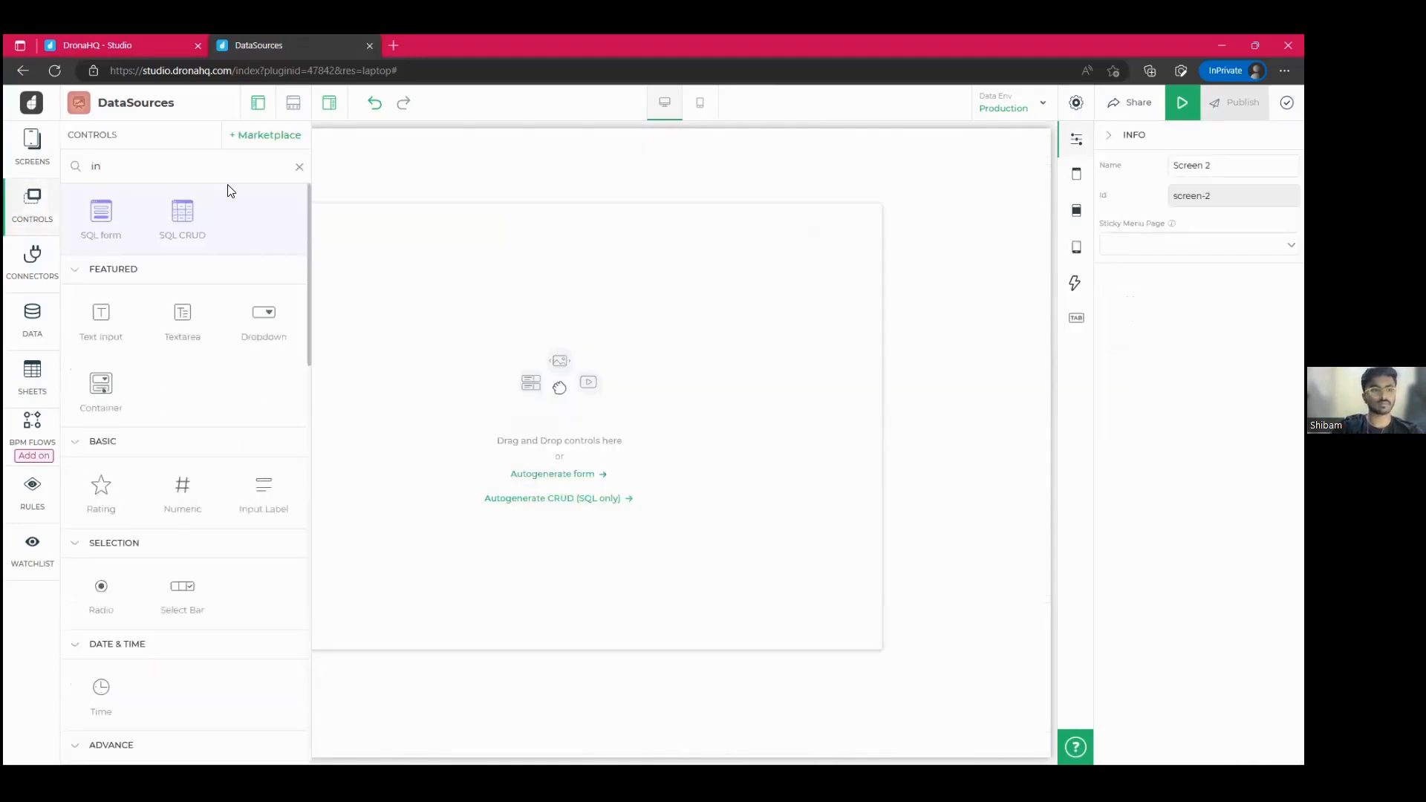
left_click_drag(96, 325, 343, 258)
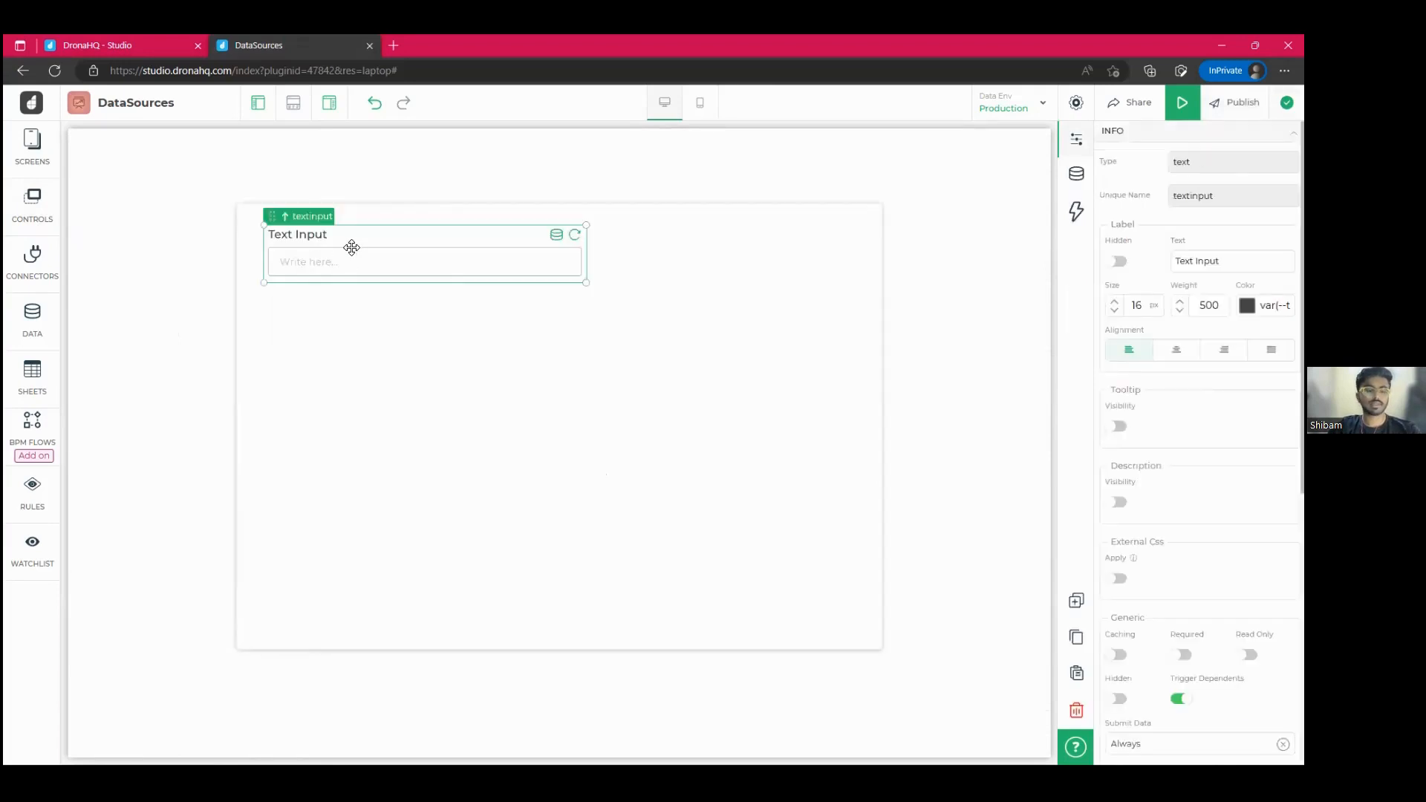
left_click_drag(659, 229, 44, 178)
left_click(325, 292)
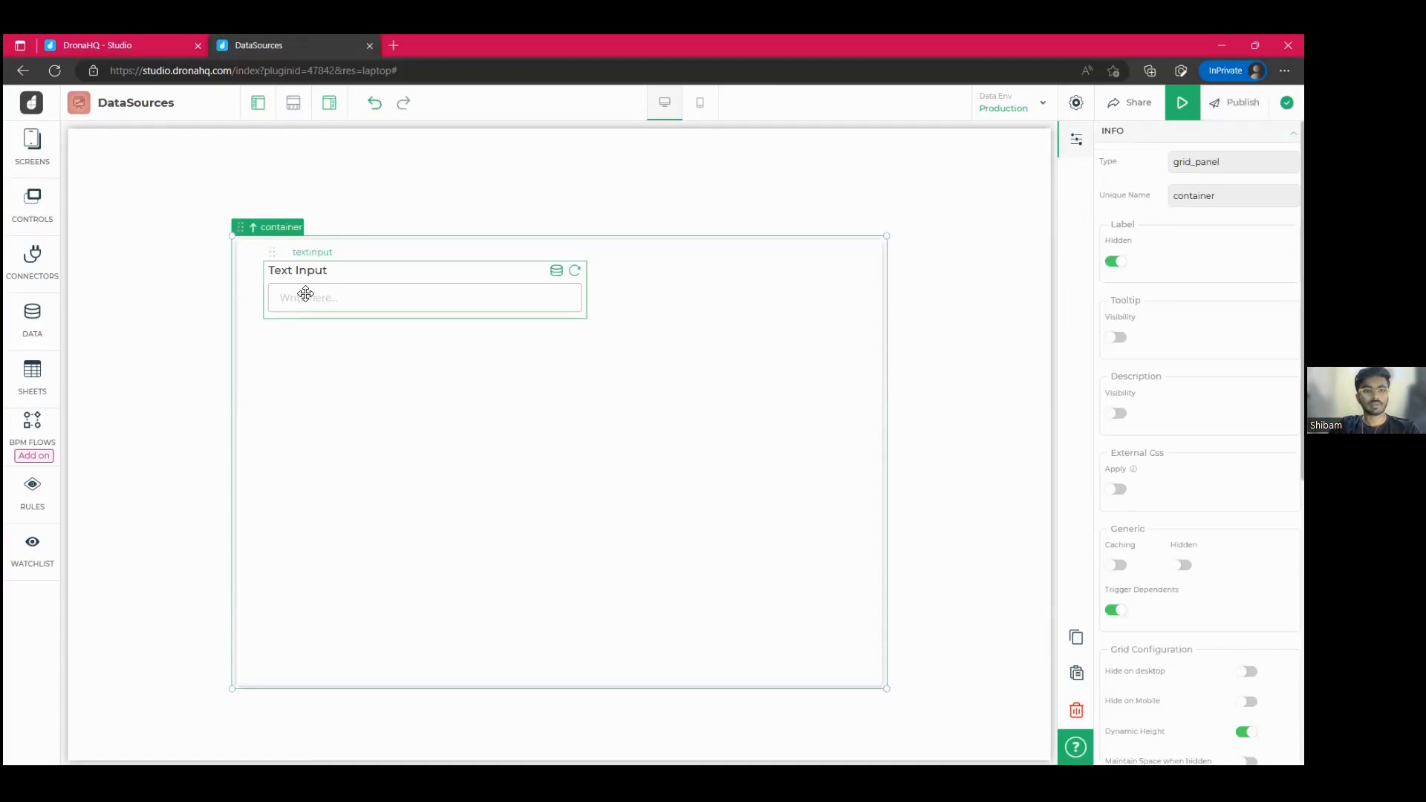
left_click_drag(305, 296, 476, 286)
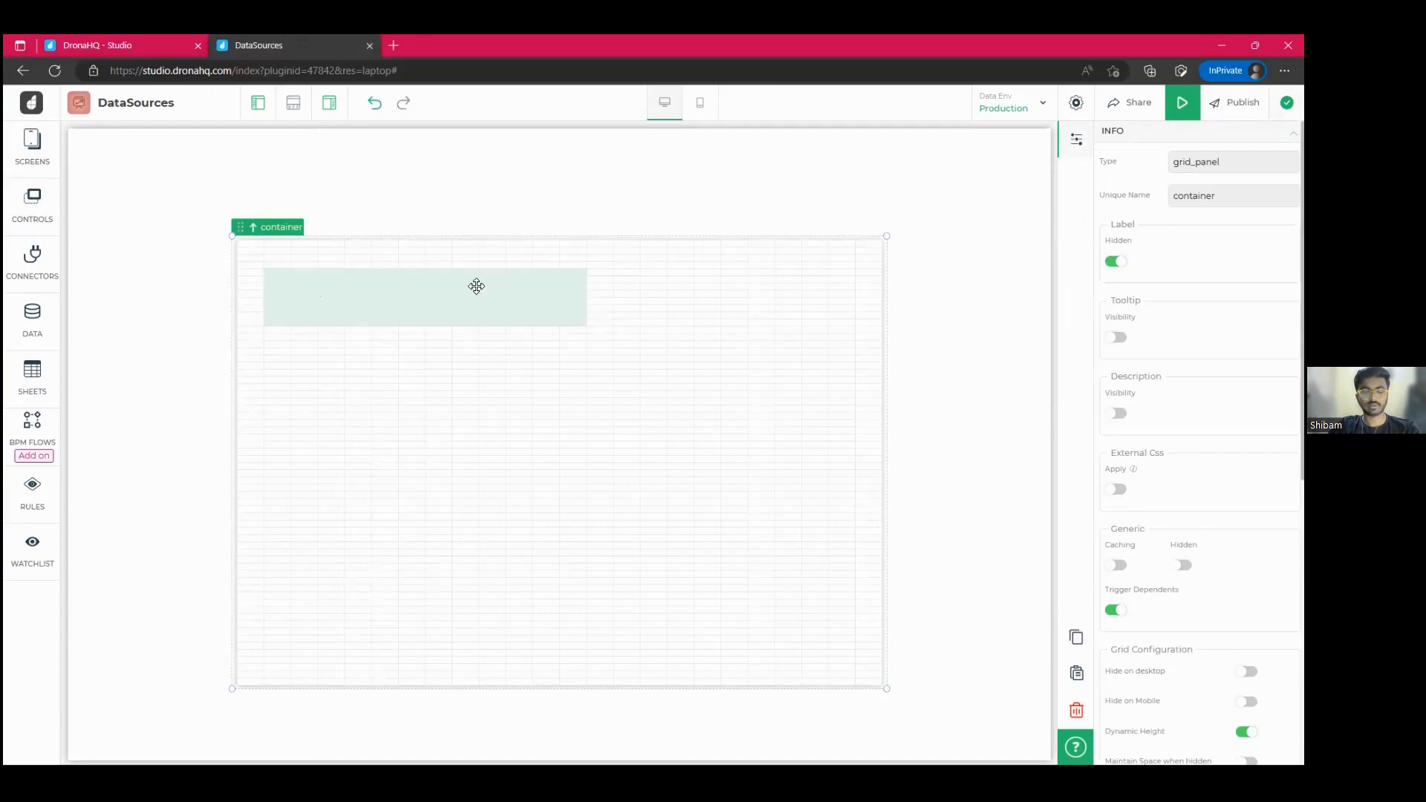
left_click_drag(587, 298, 544, 296)
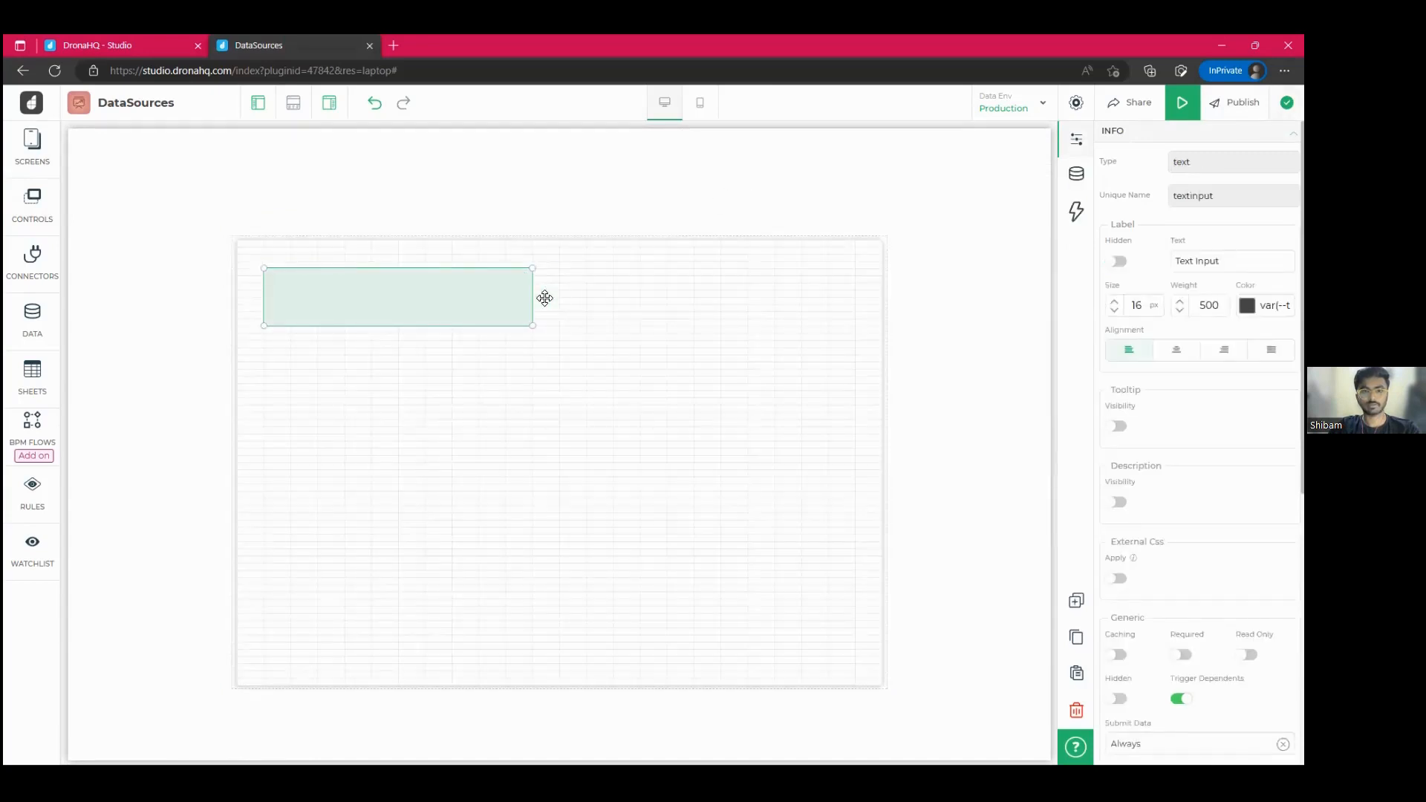
left_click(1076, 603)
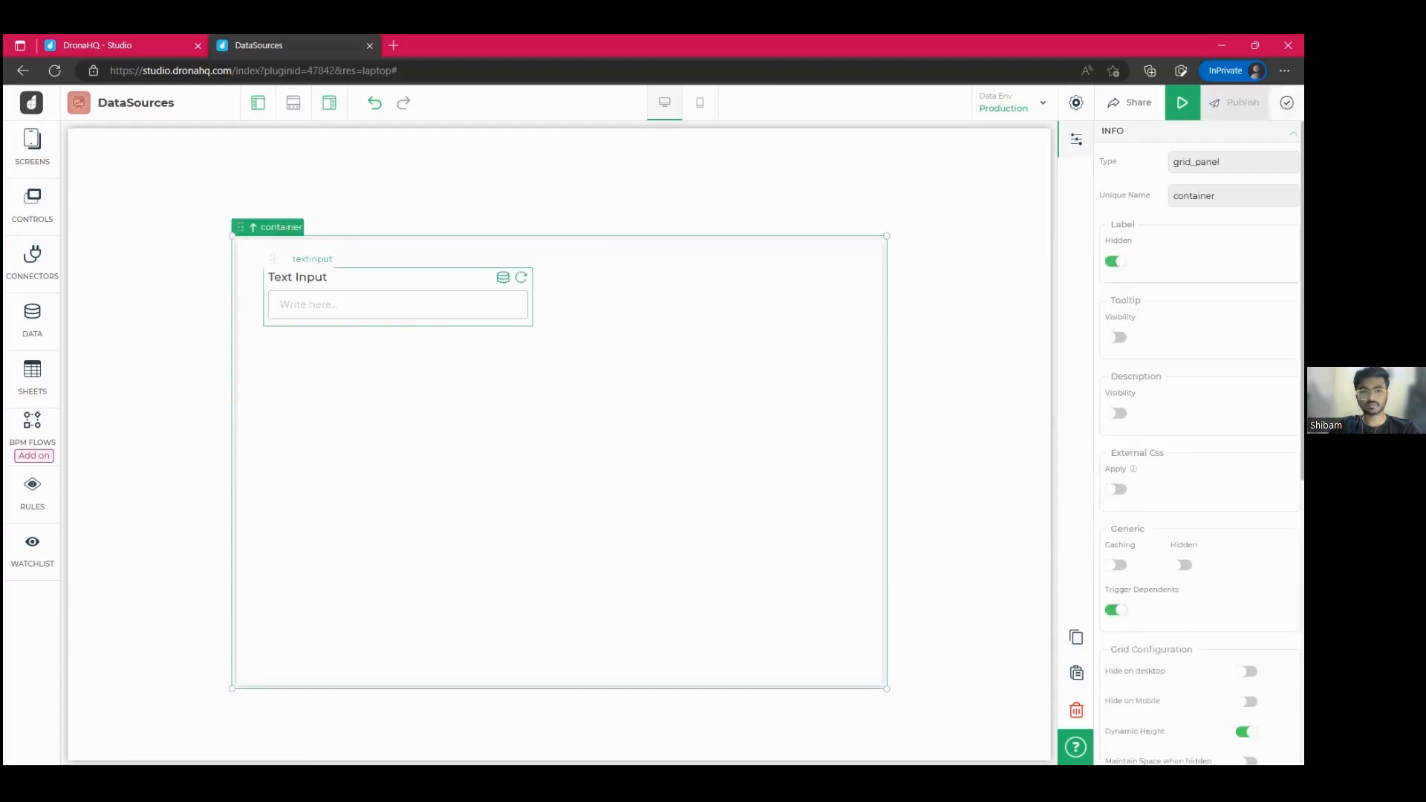
left_click(1070, 604)
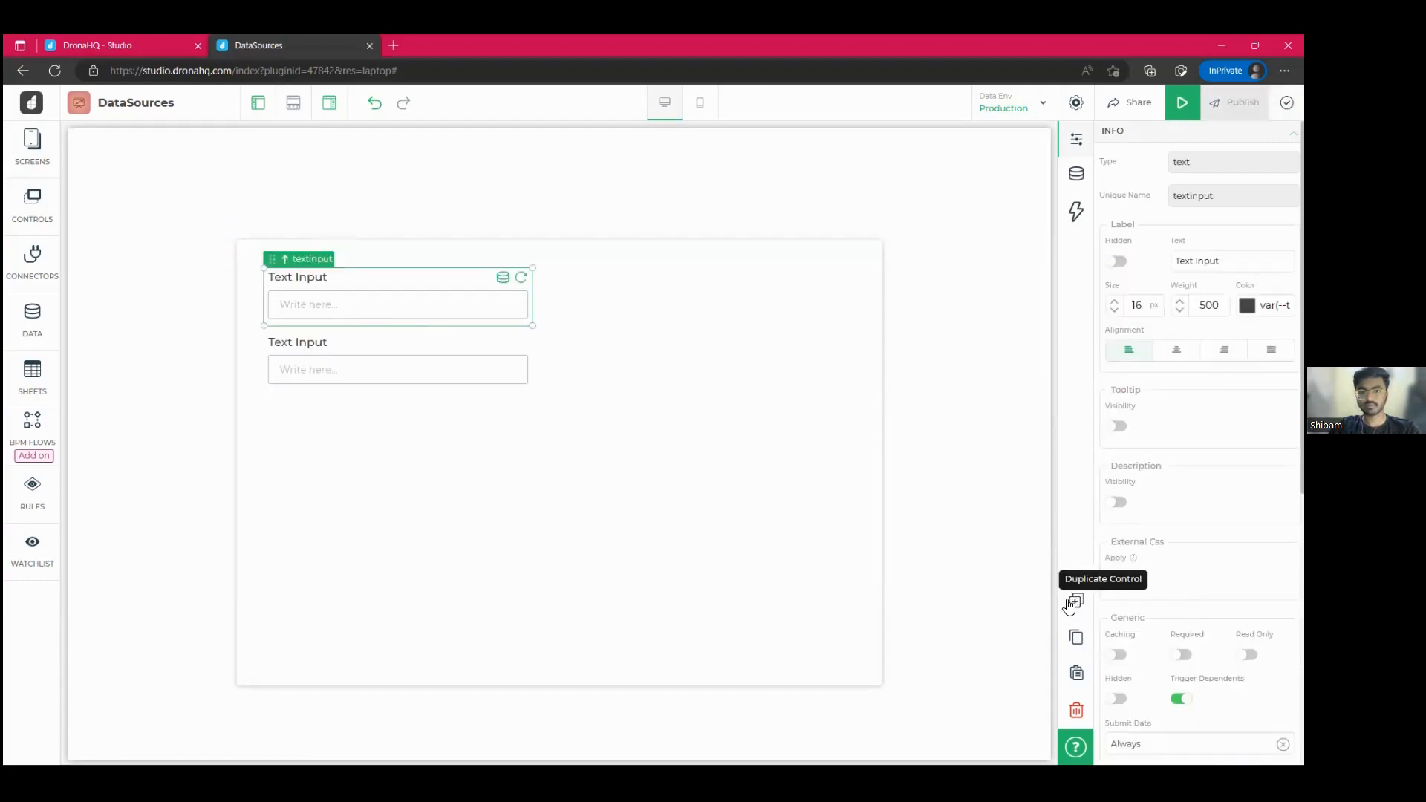
left_click_drag(373, 369, 392, 299)
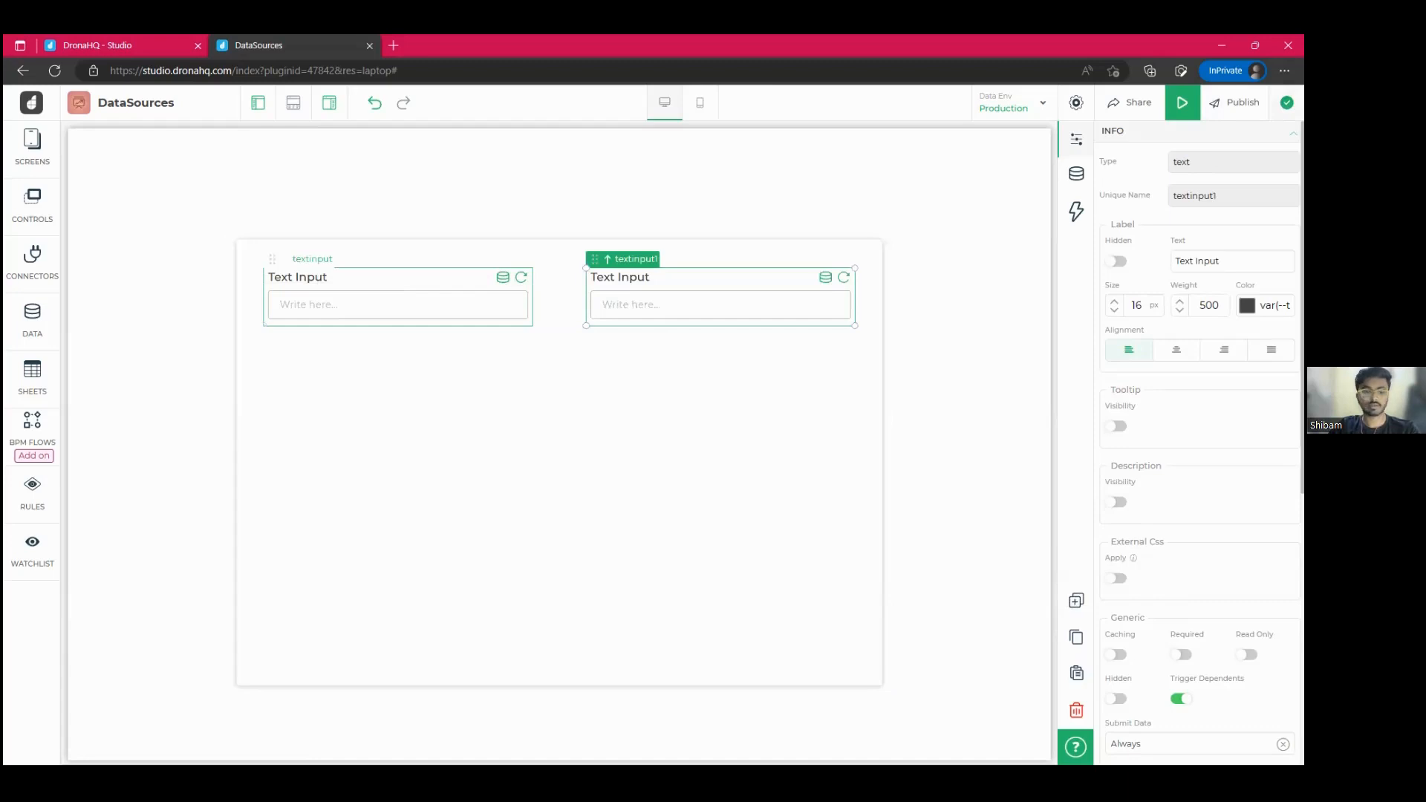
Step: Set the left text input's label to Email To
left_click(398, 297)
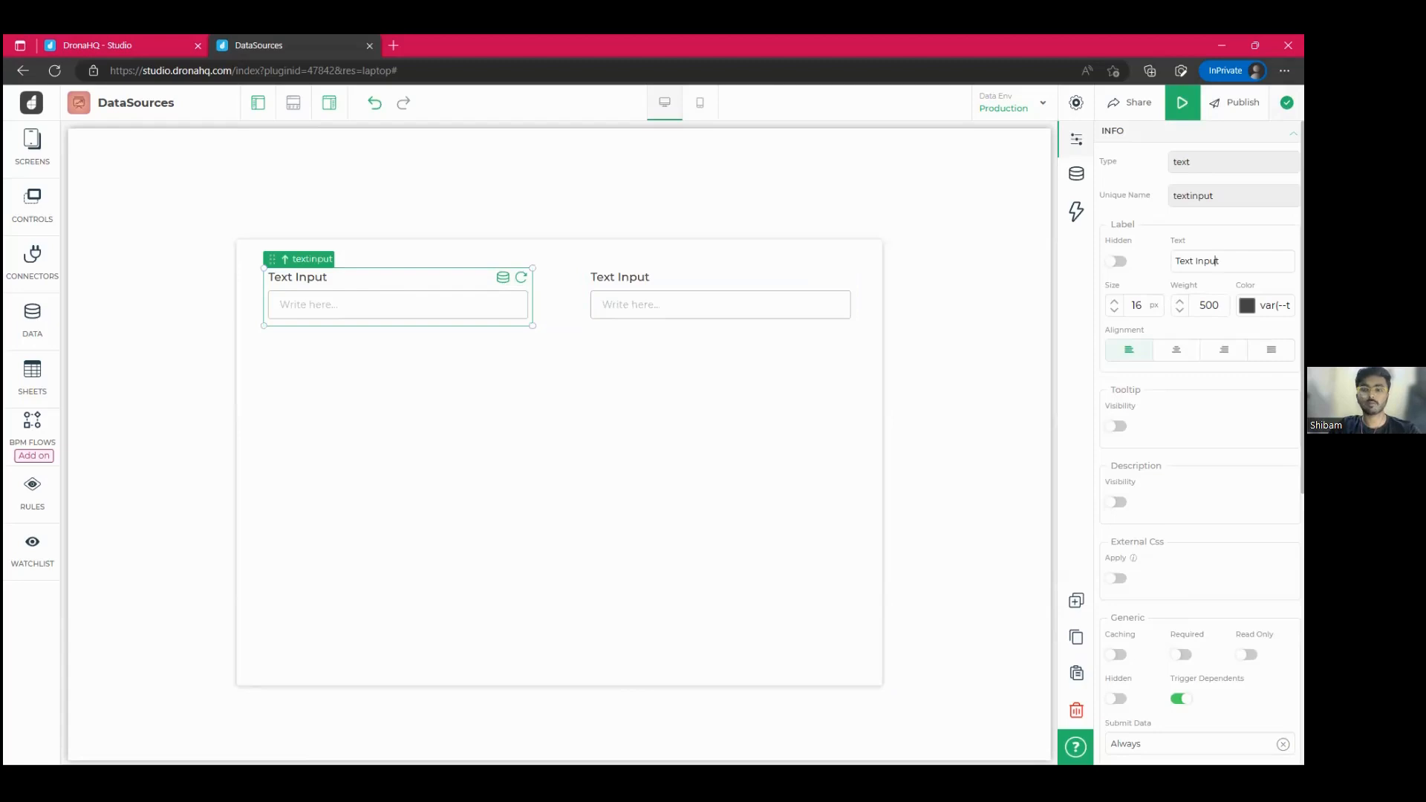
triple_click(1215, 261)
type("T")
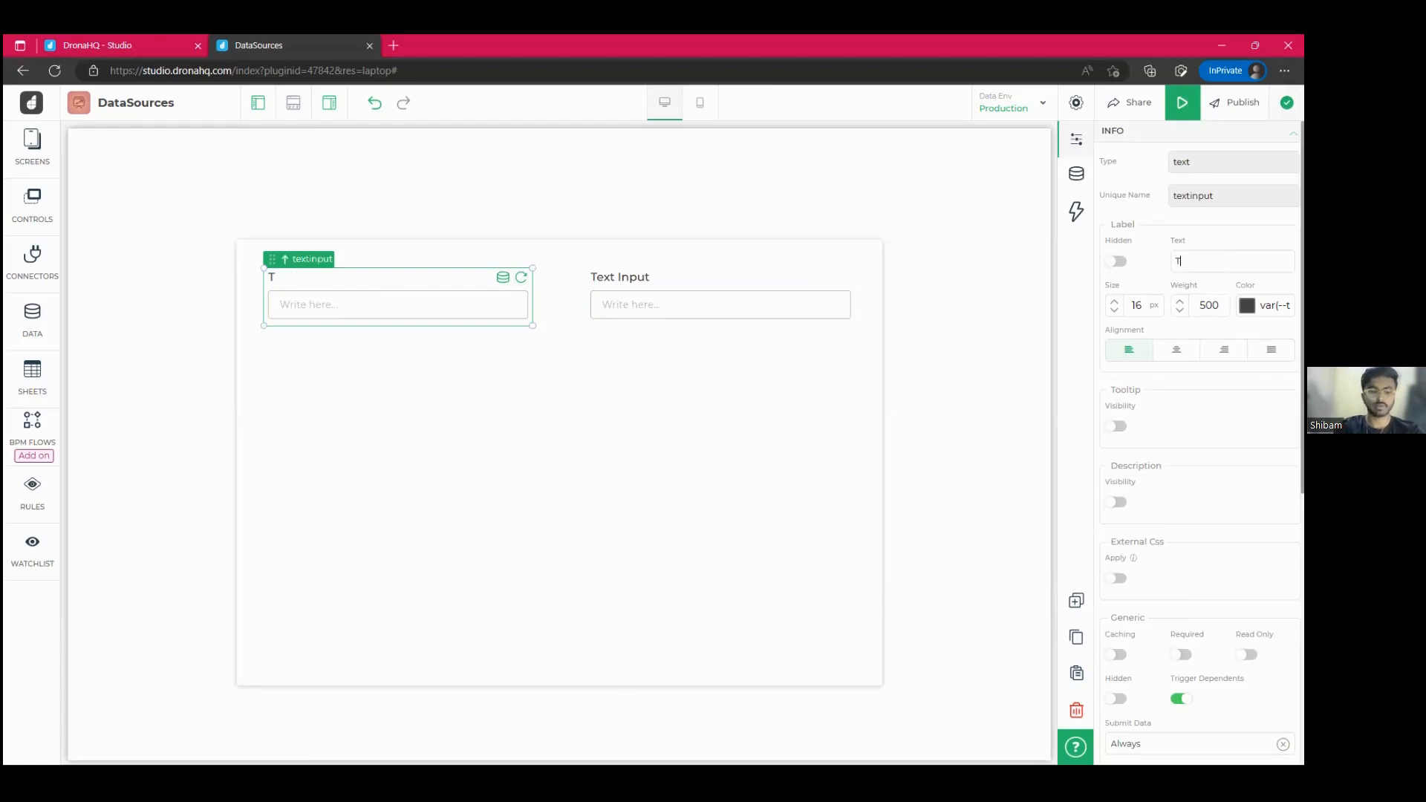
type("o")
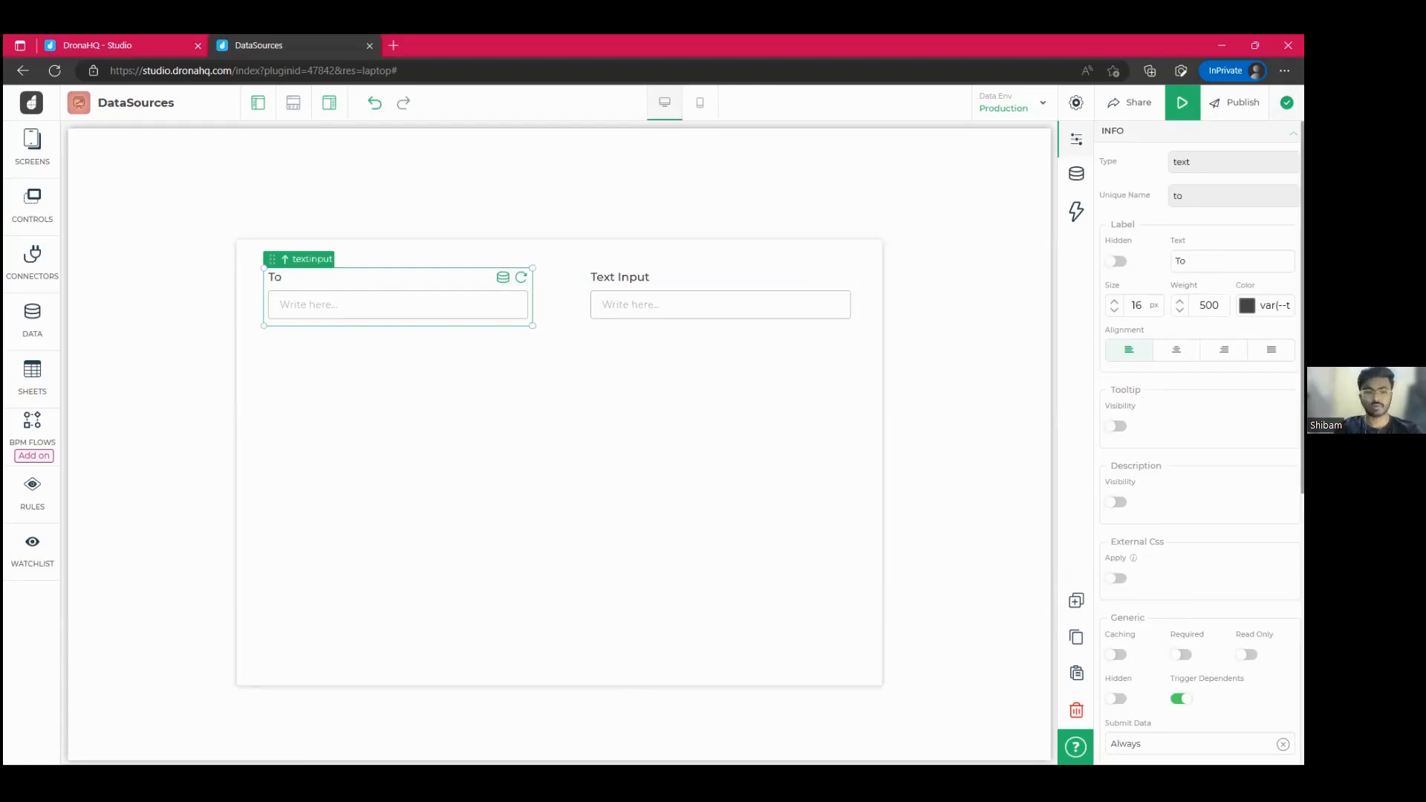
type(" Email")
key("BackSpace")
key("BackSpace")
key("BackSpace")
key("BackSpace")
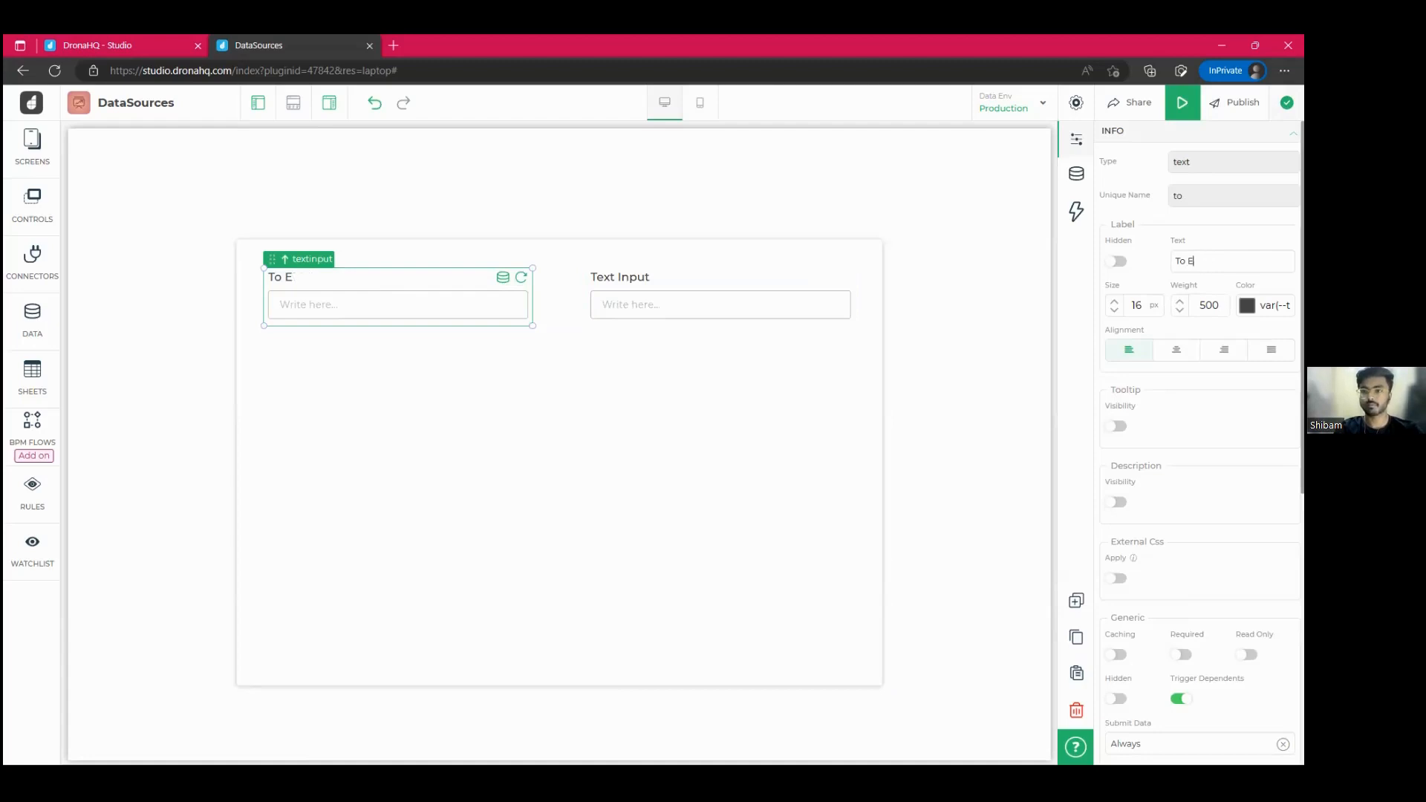
type("mail")
key("ctrl+a")
type("Em")
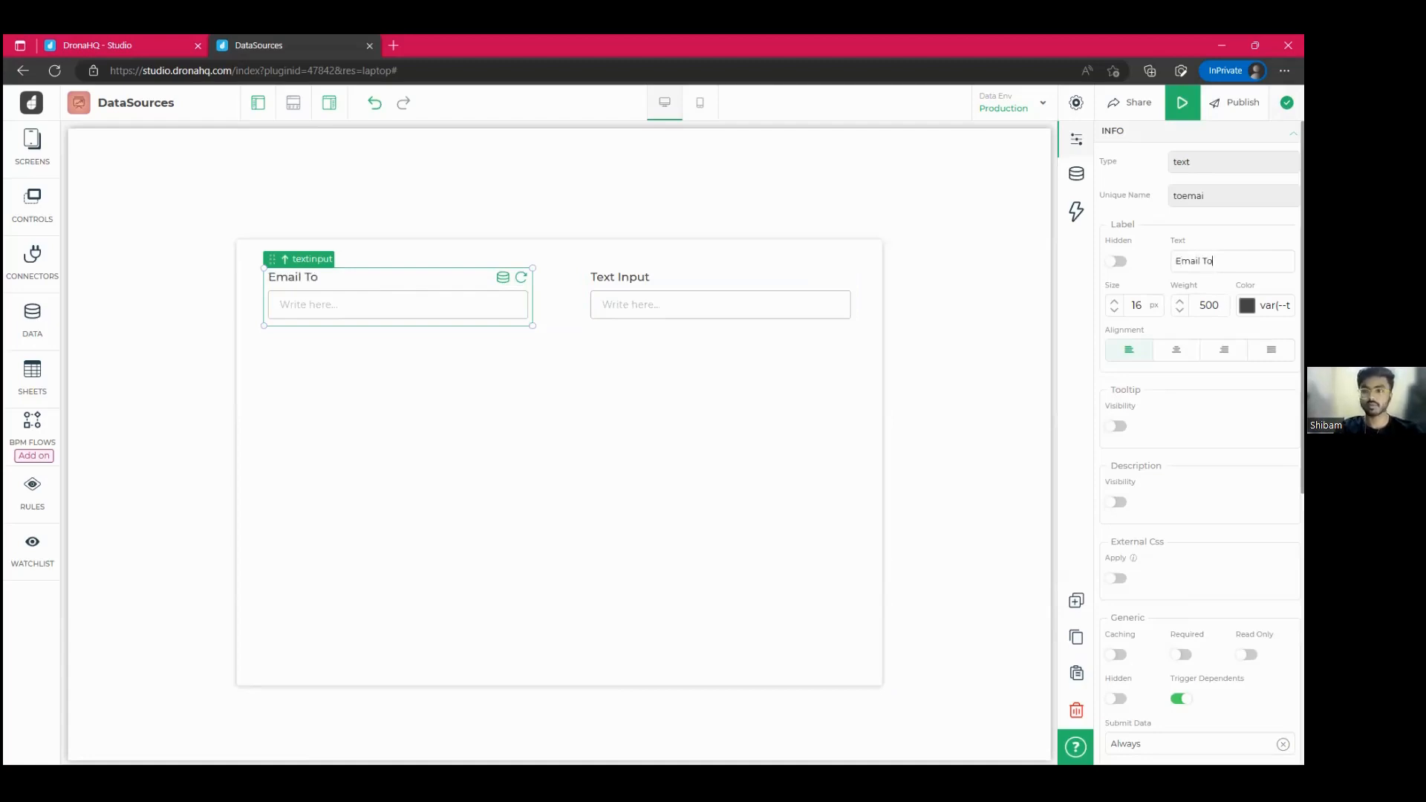
Step: Set the right text input's label to CC To
left_click(711, 287)
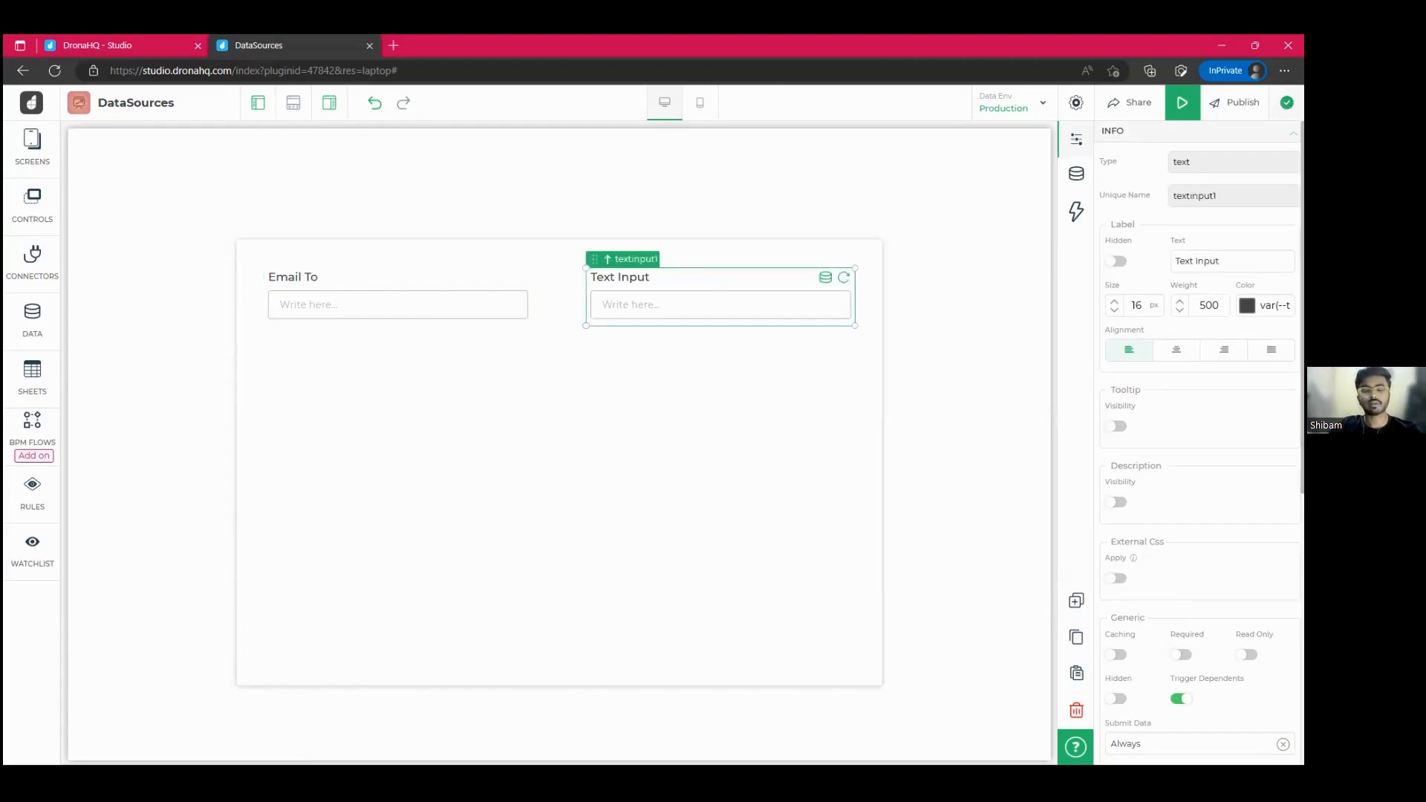
left_click(1073, 175)
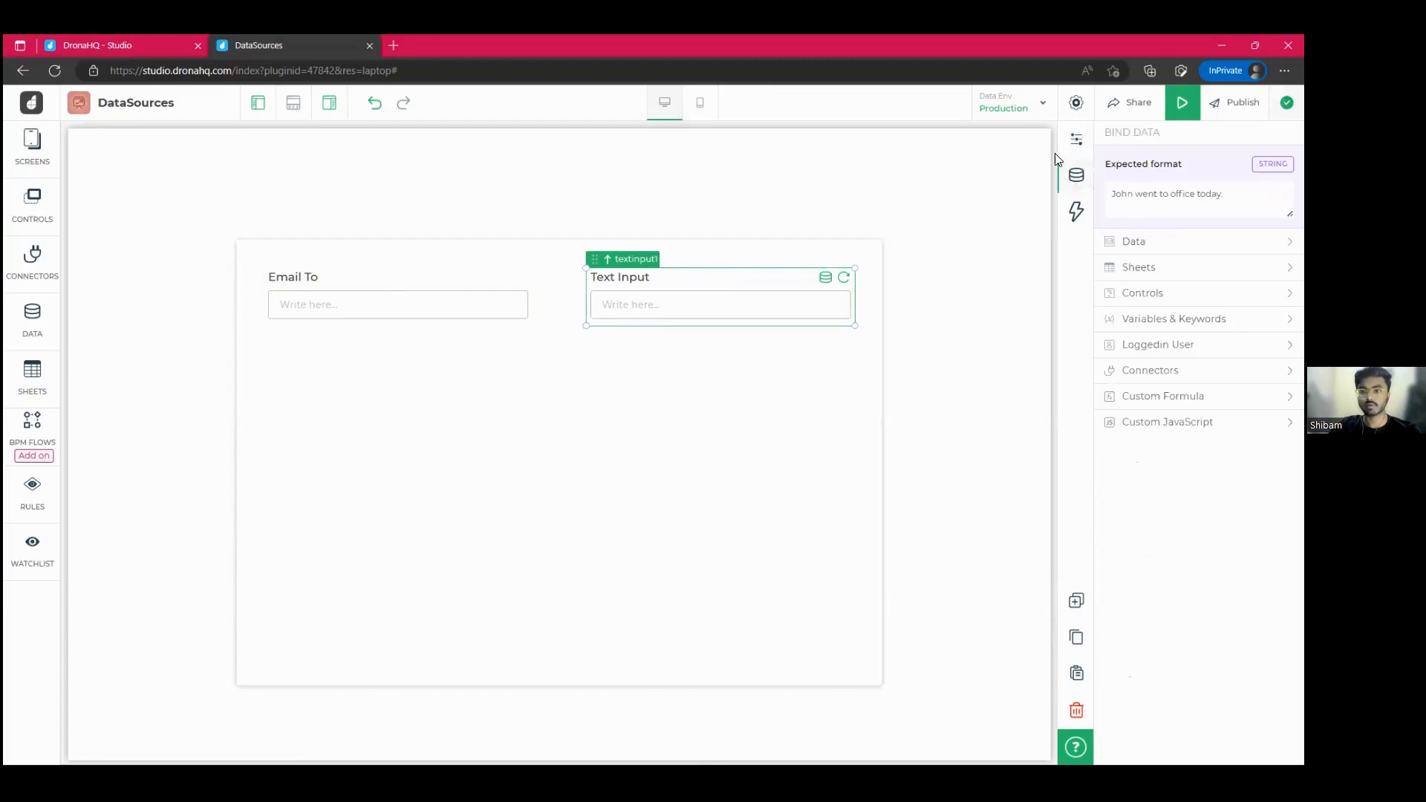
left_click(1076, 141)
key("ctrl+a")
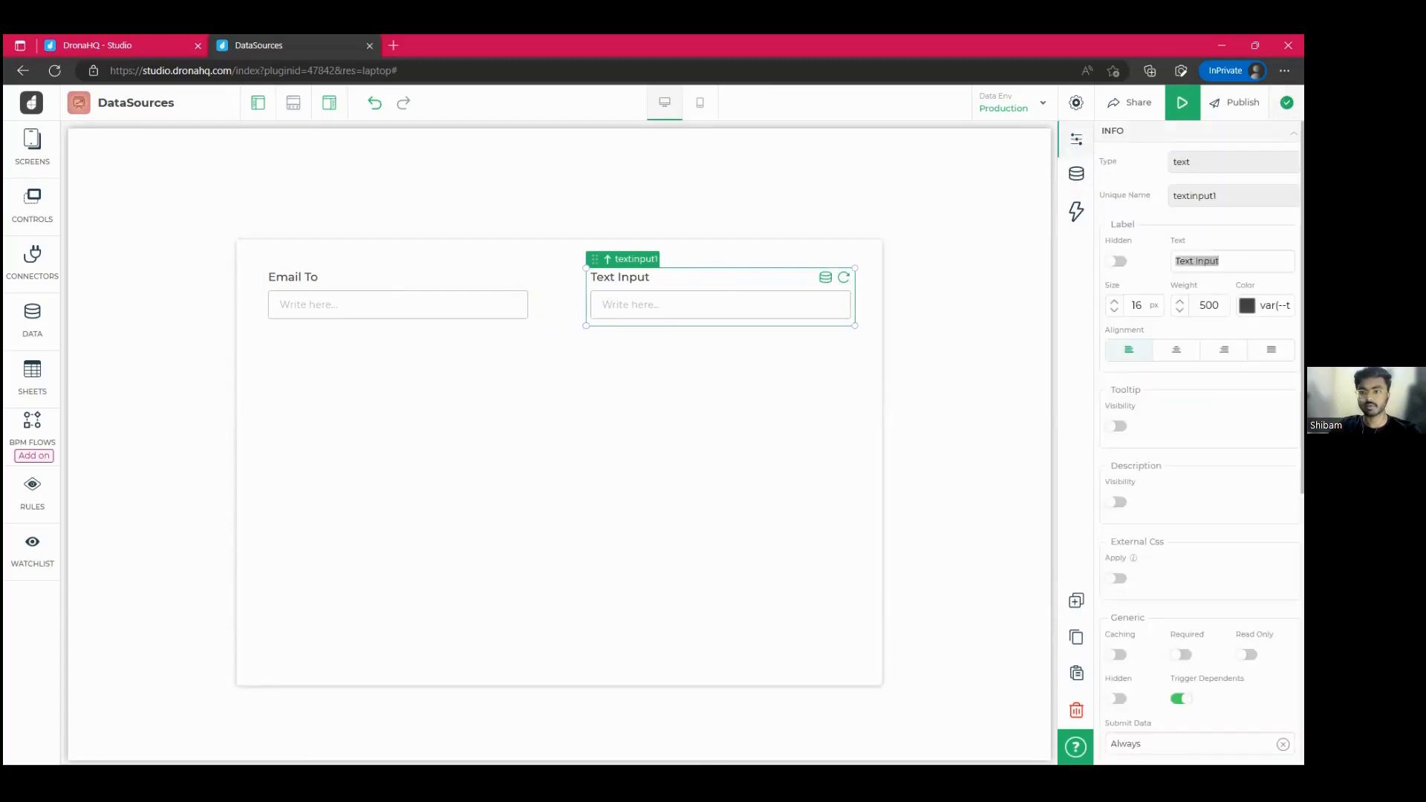
type("CC T")
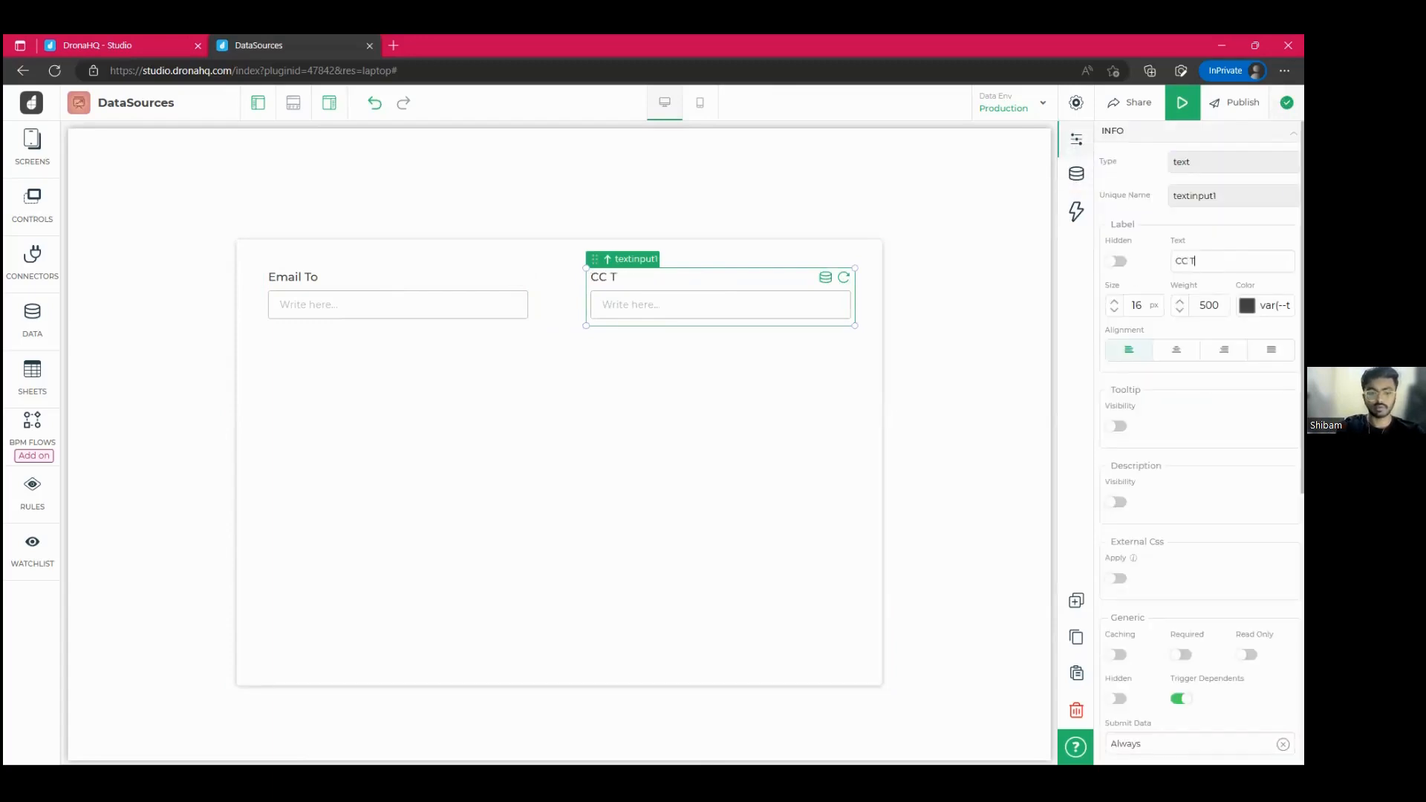
type("o")
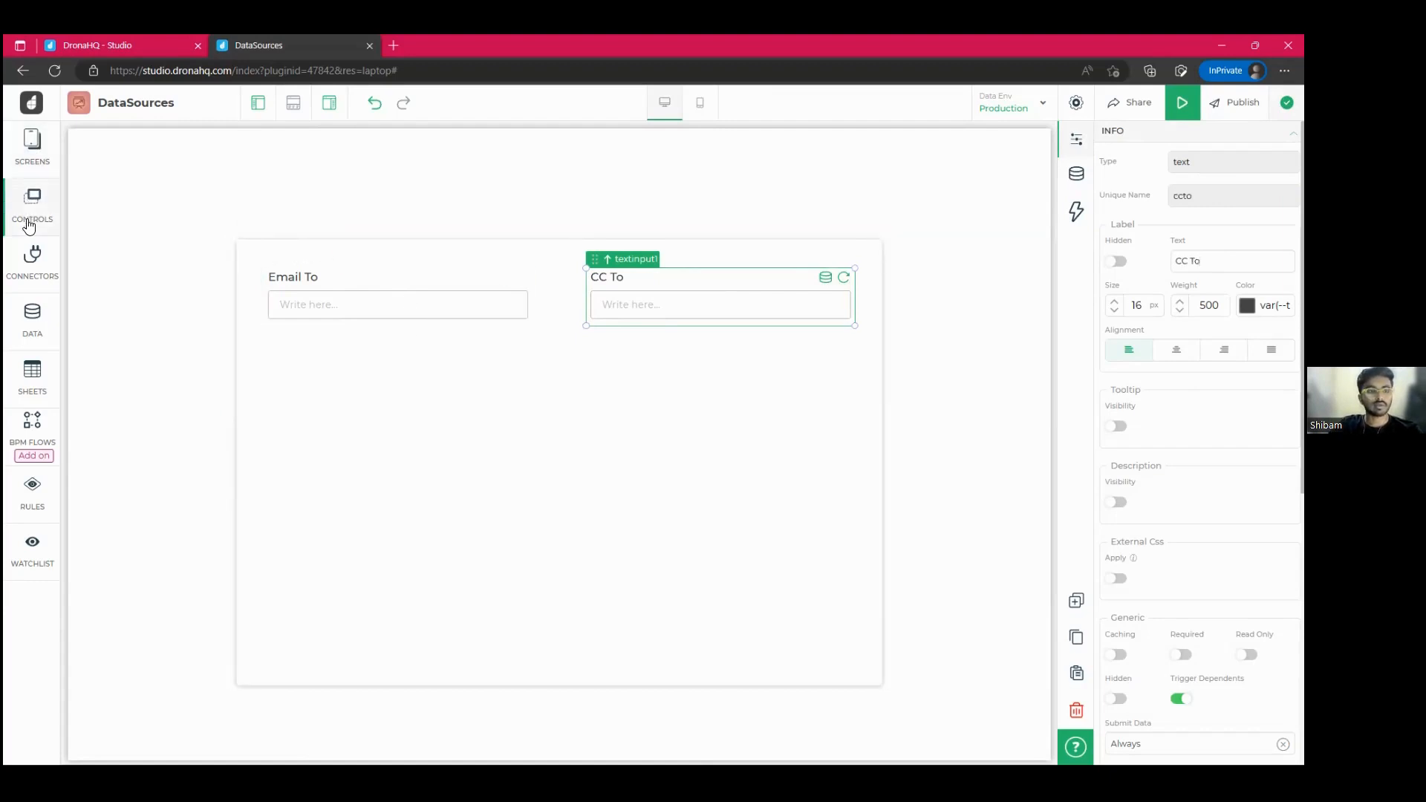
left_click(30, 215)
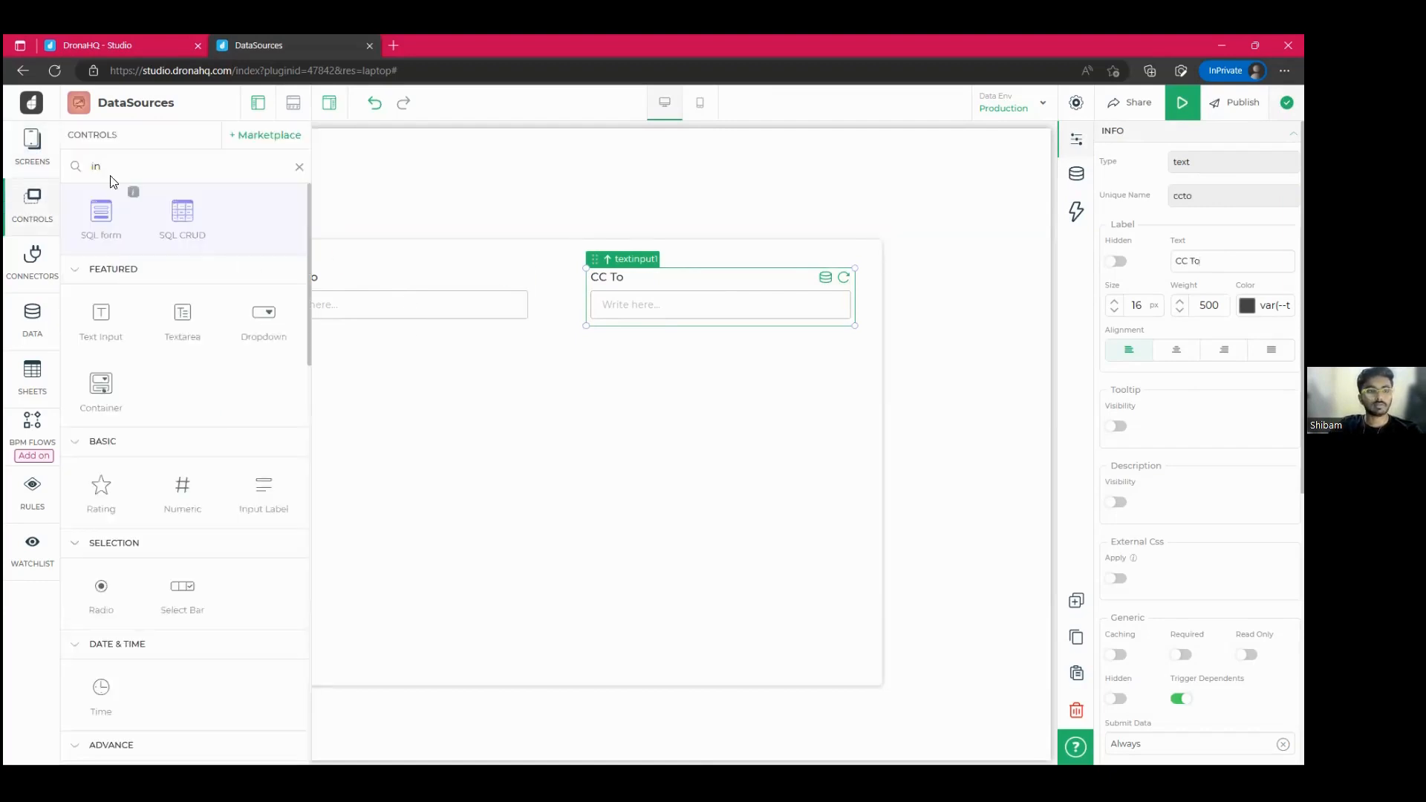
Step: Duplicate Email To, place the copy beneath it, and label it Subject
left_click(1075, 603)
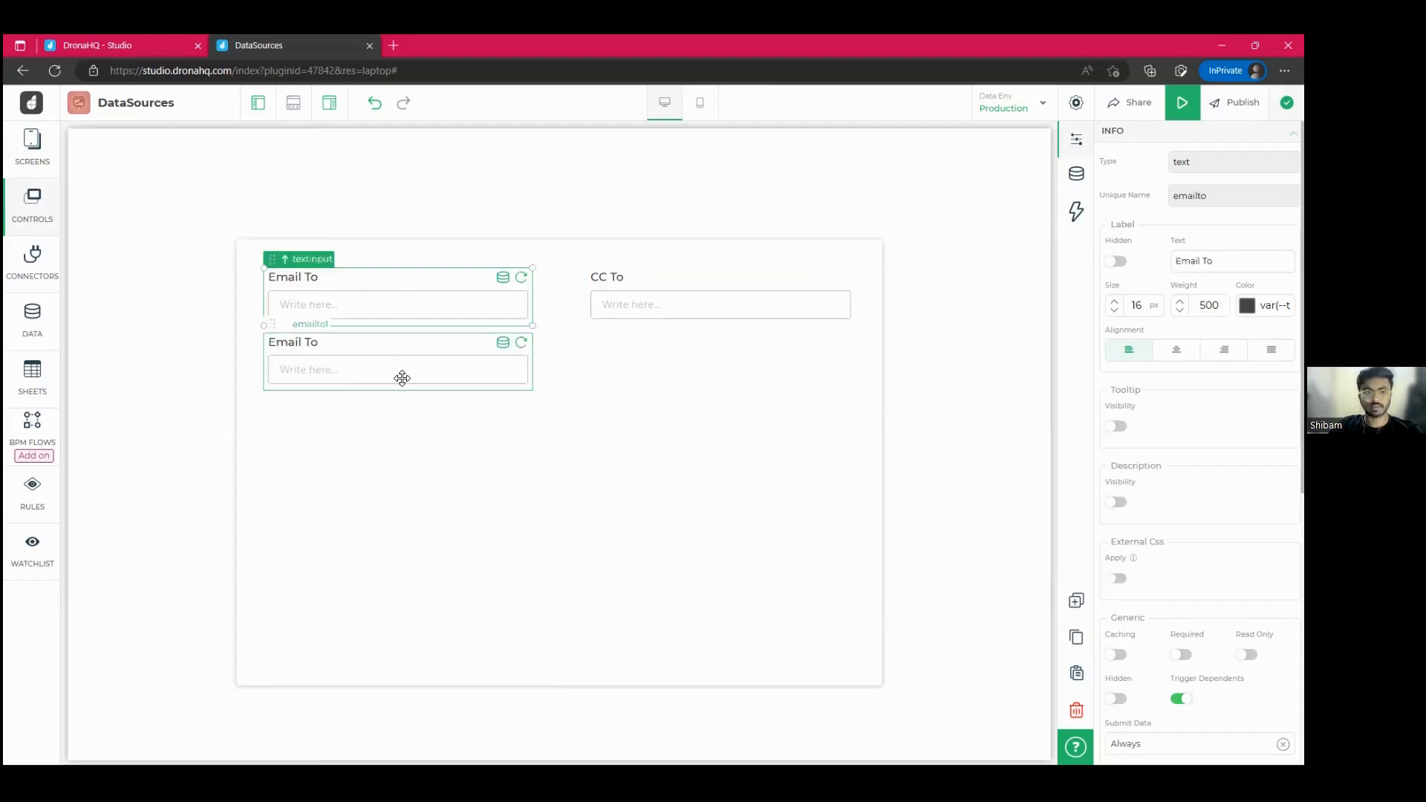
left_click_drag(402, 378, 402, 382)
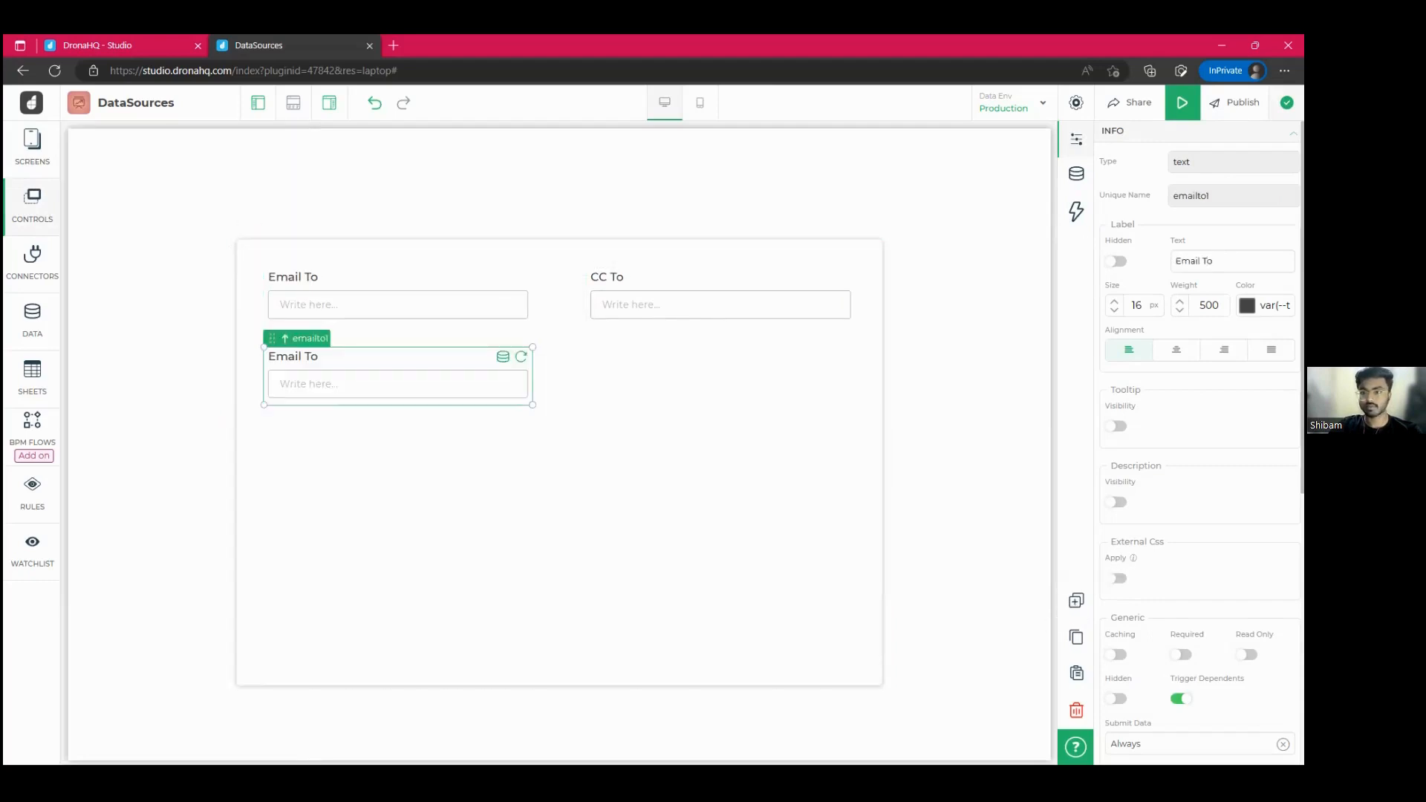
triple_click(1194, 261)
type("Su")
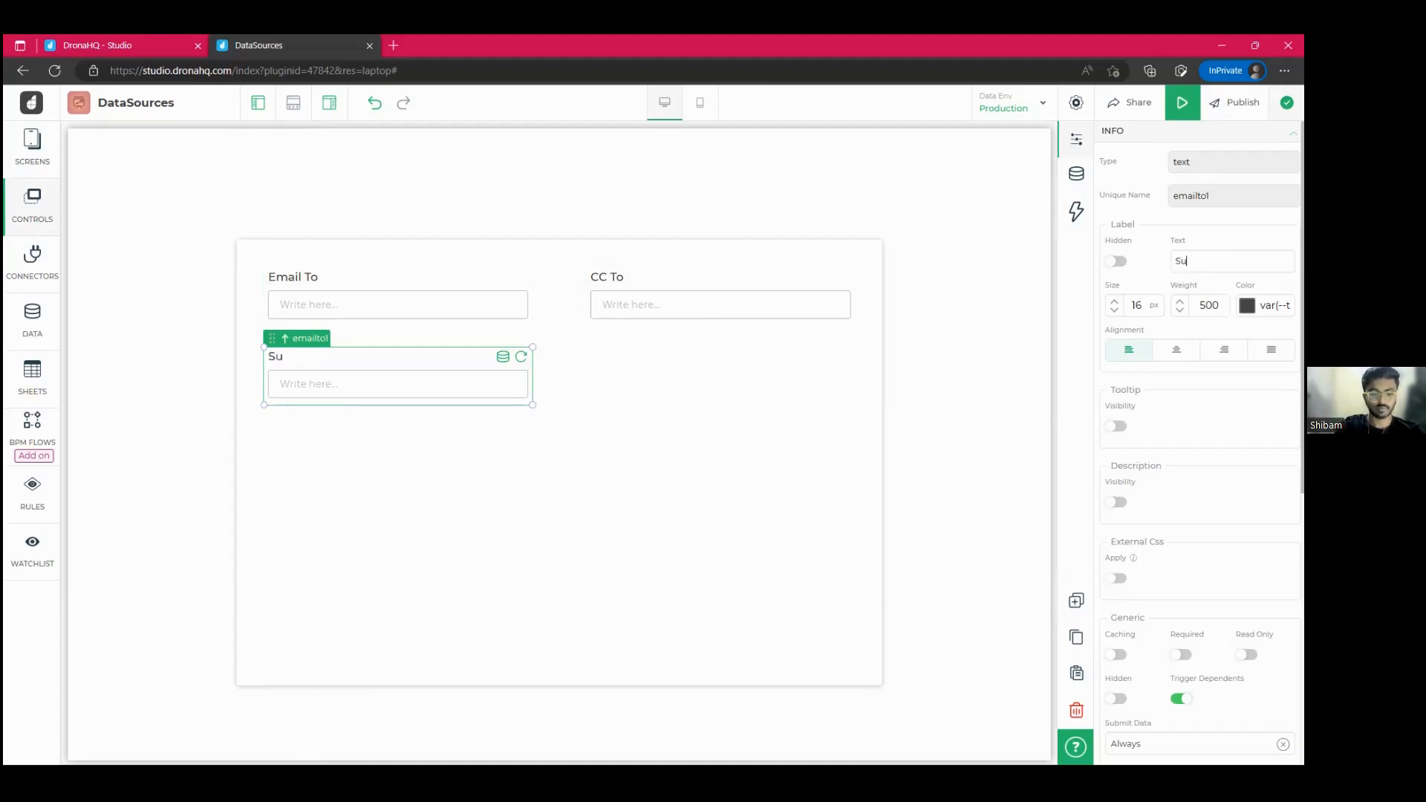
type("bject")
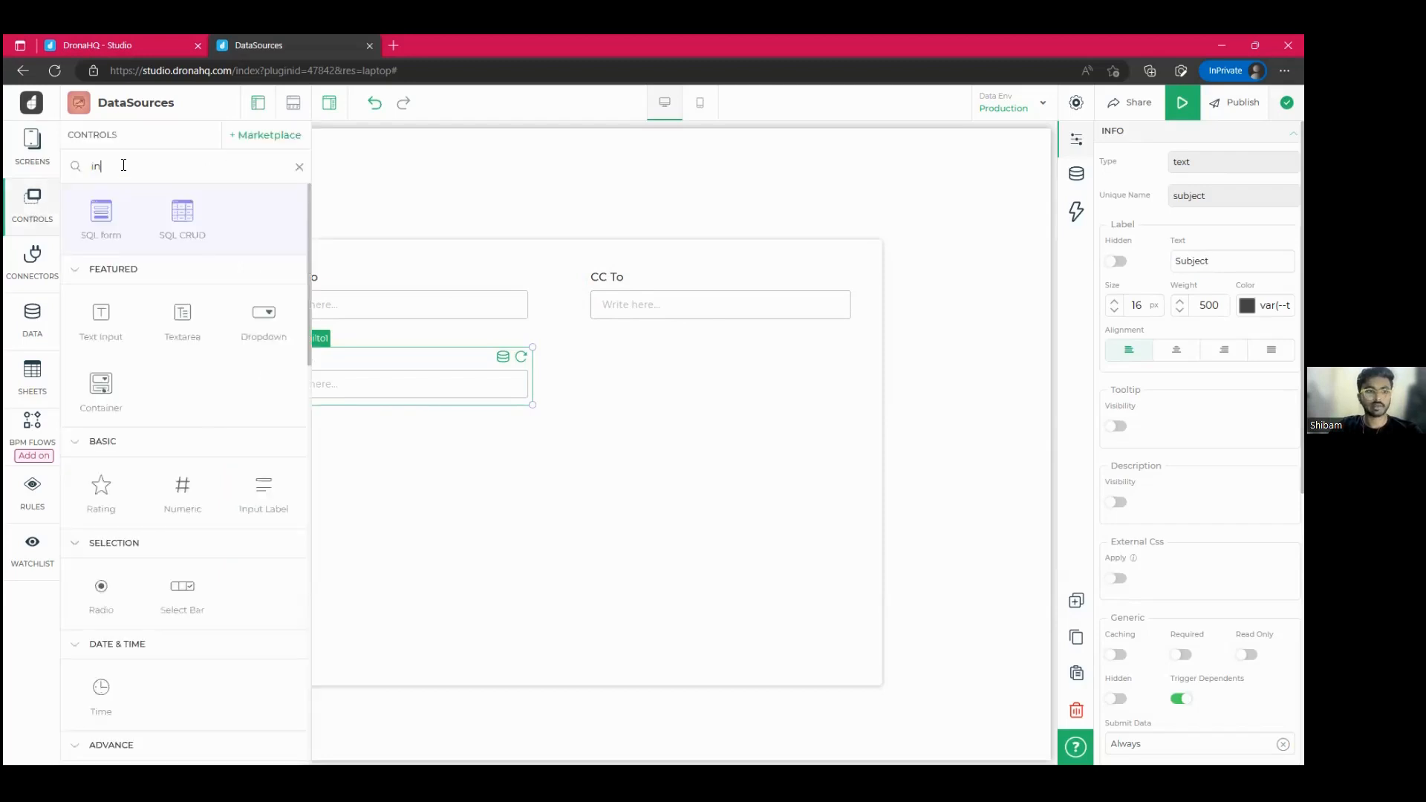
left_click(33, 202)
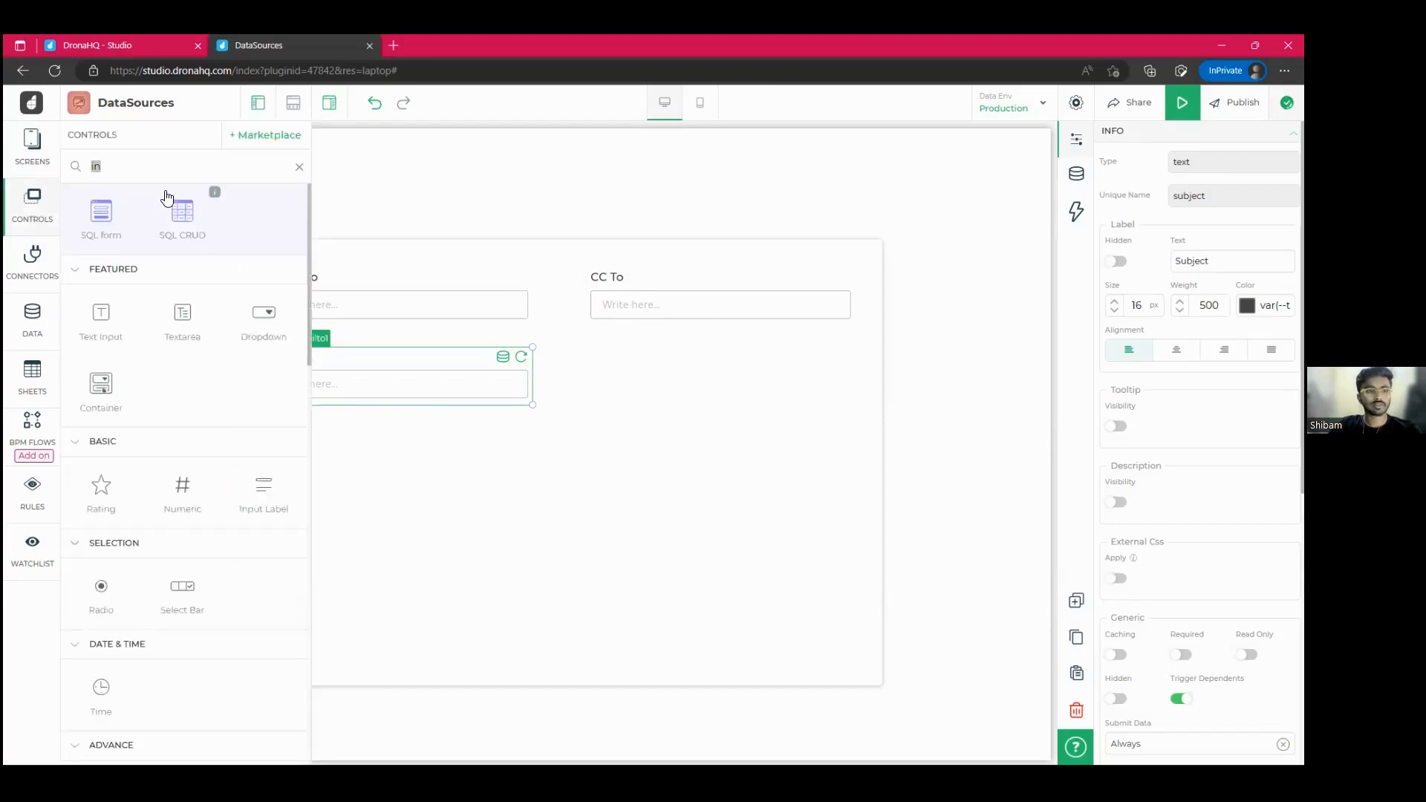
Step: Add a Markdown Editor control and place it below the Subject field
type("mar")
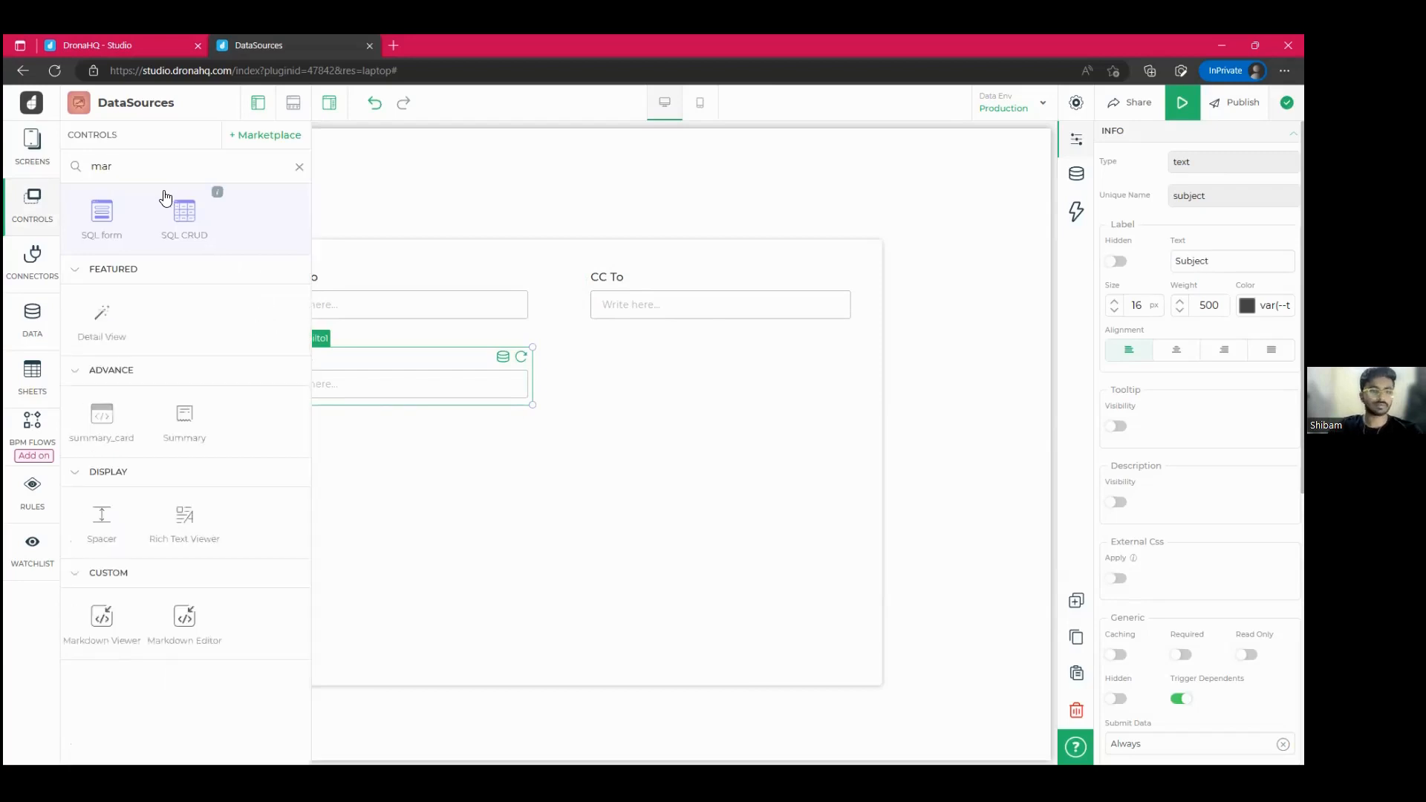
left_click_drag(182, 618, 390, 498)
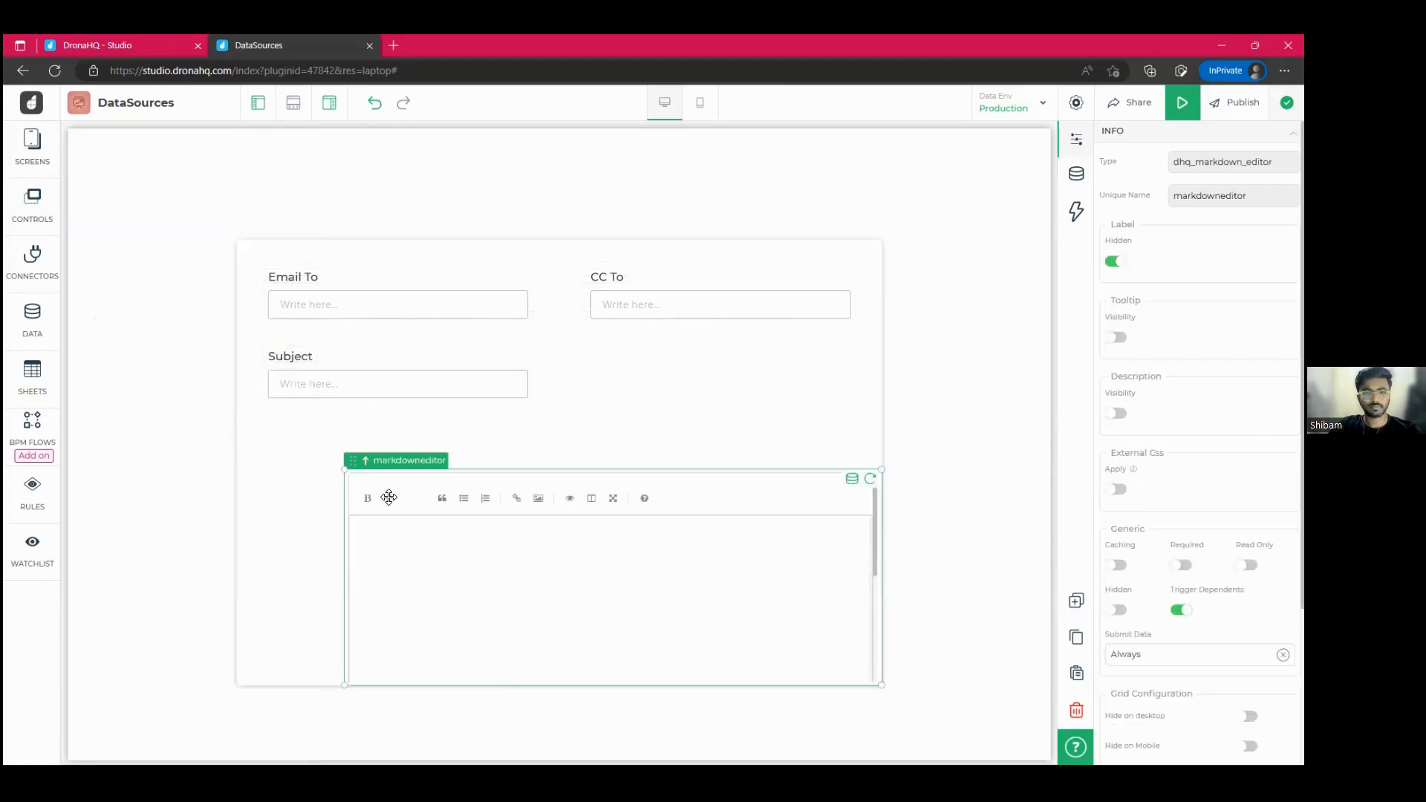
left_click_drag(455, 468, 490, 450)
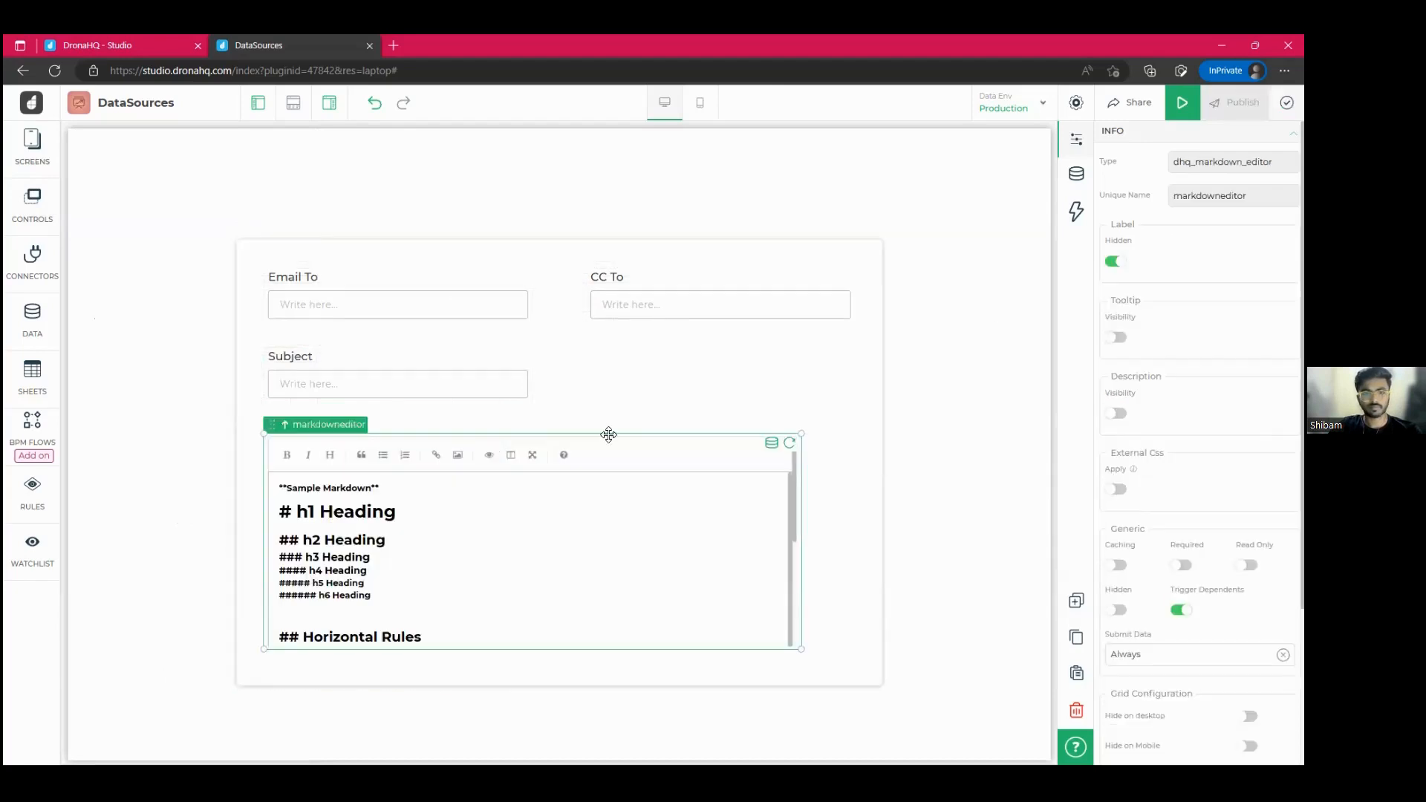
Step: Clear the editor's sample markdown content and make it narrower
left_click(1076, 174)
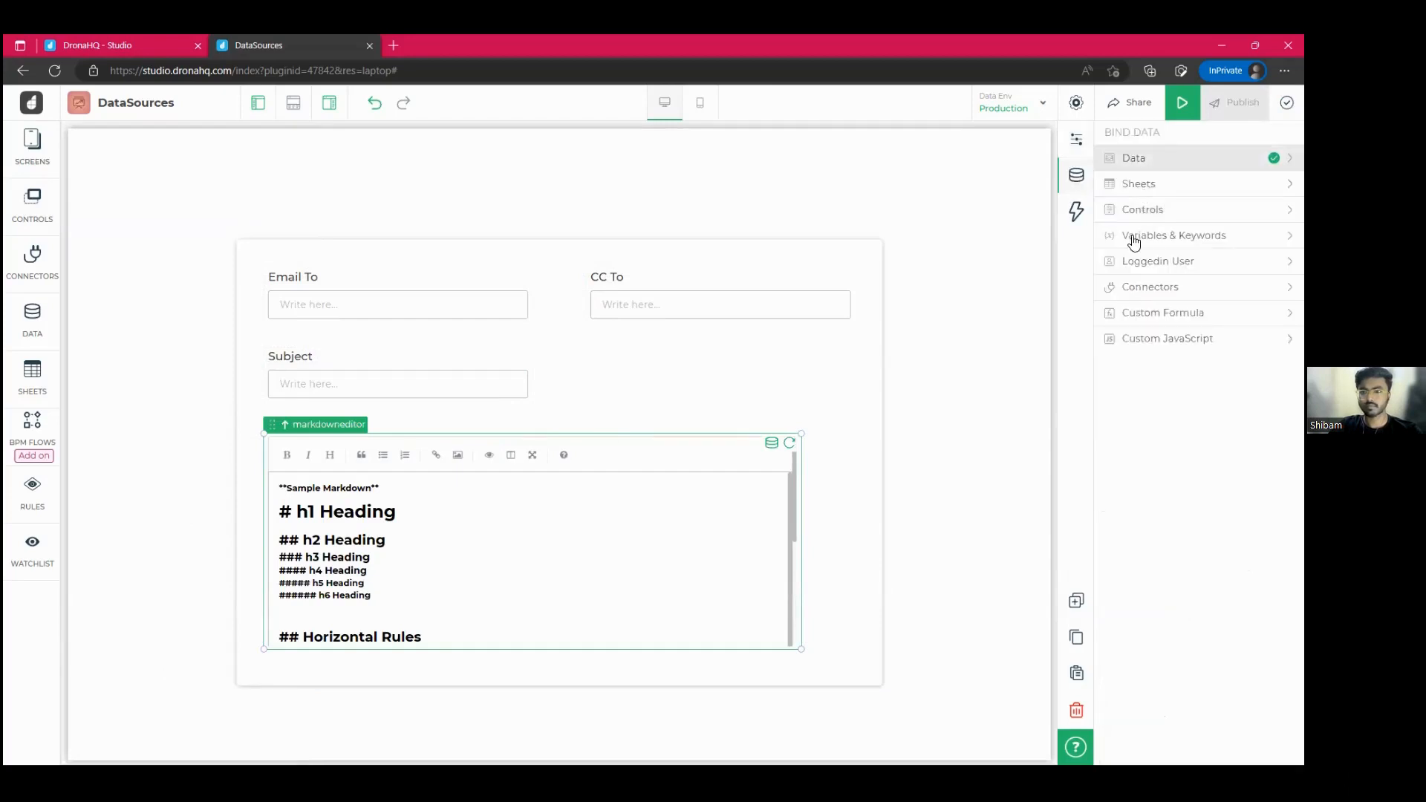
left_click(1133, 158)
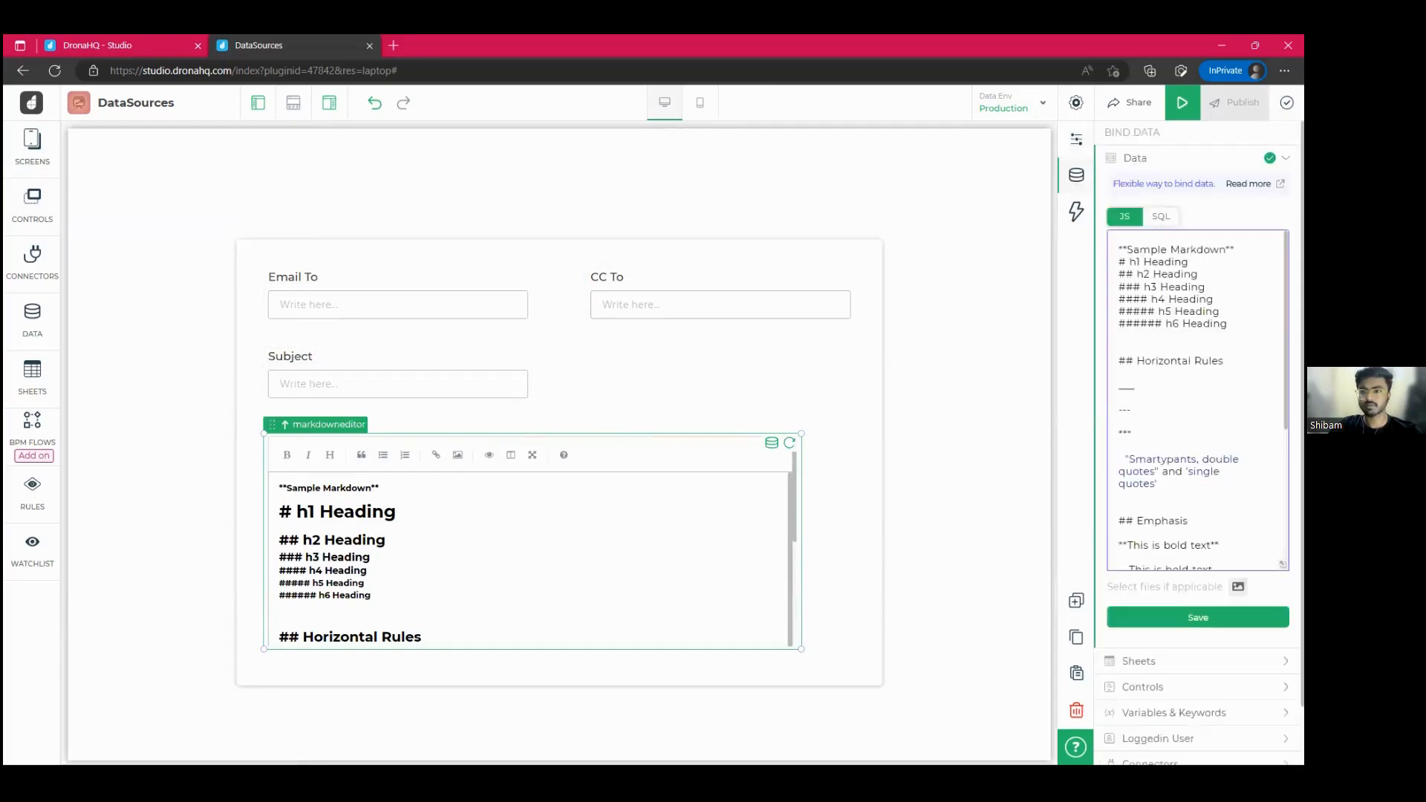
key("ctrl+a")
key("BackSpace")
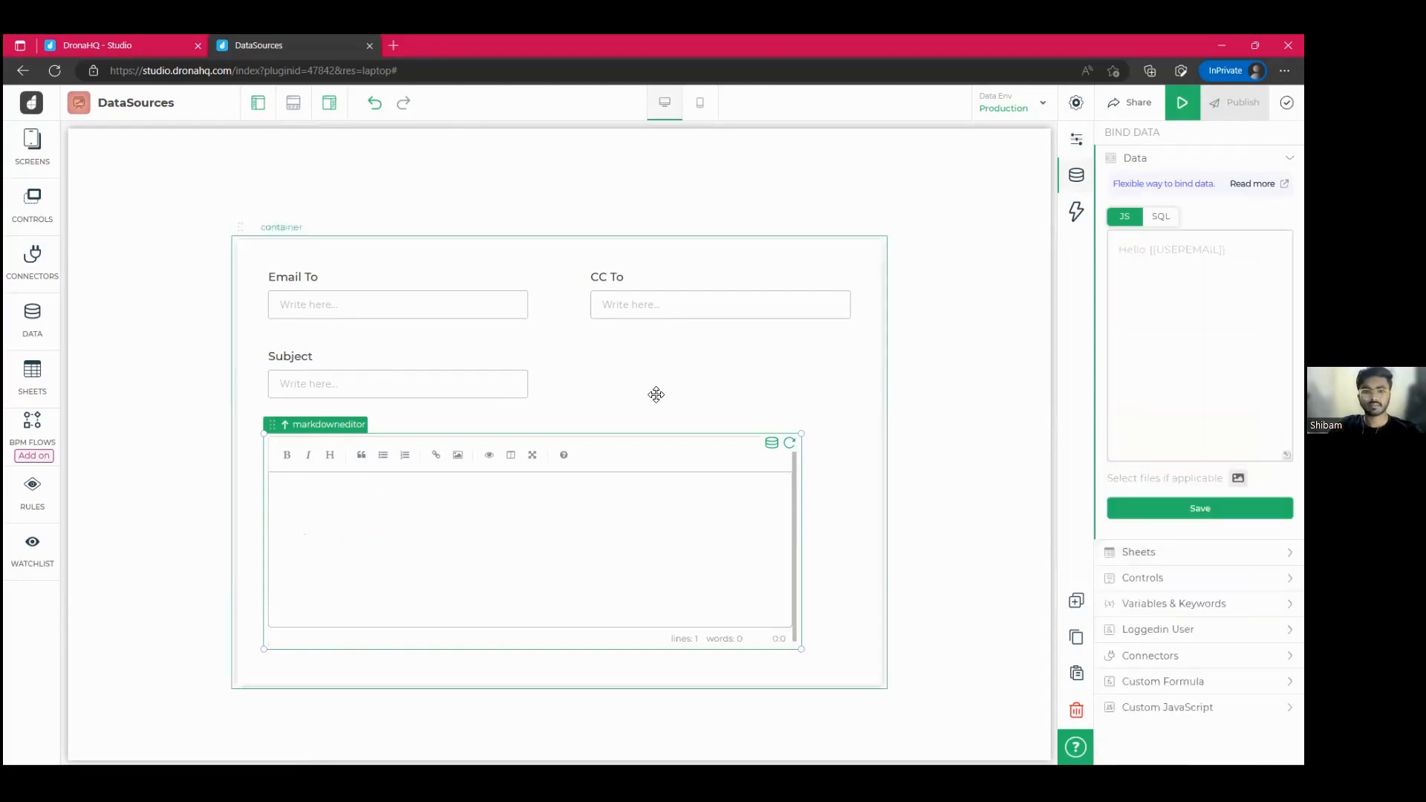
left_click_drag(807, 497, 673, 497)
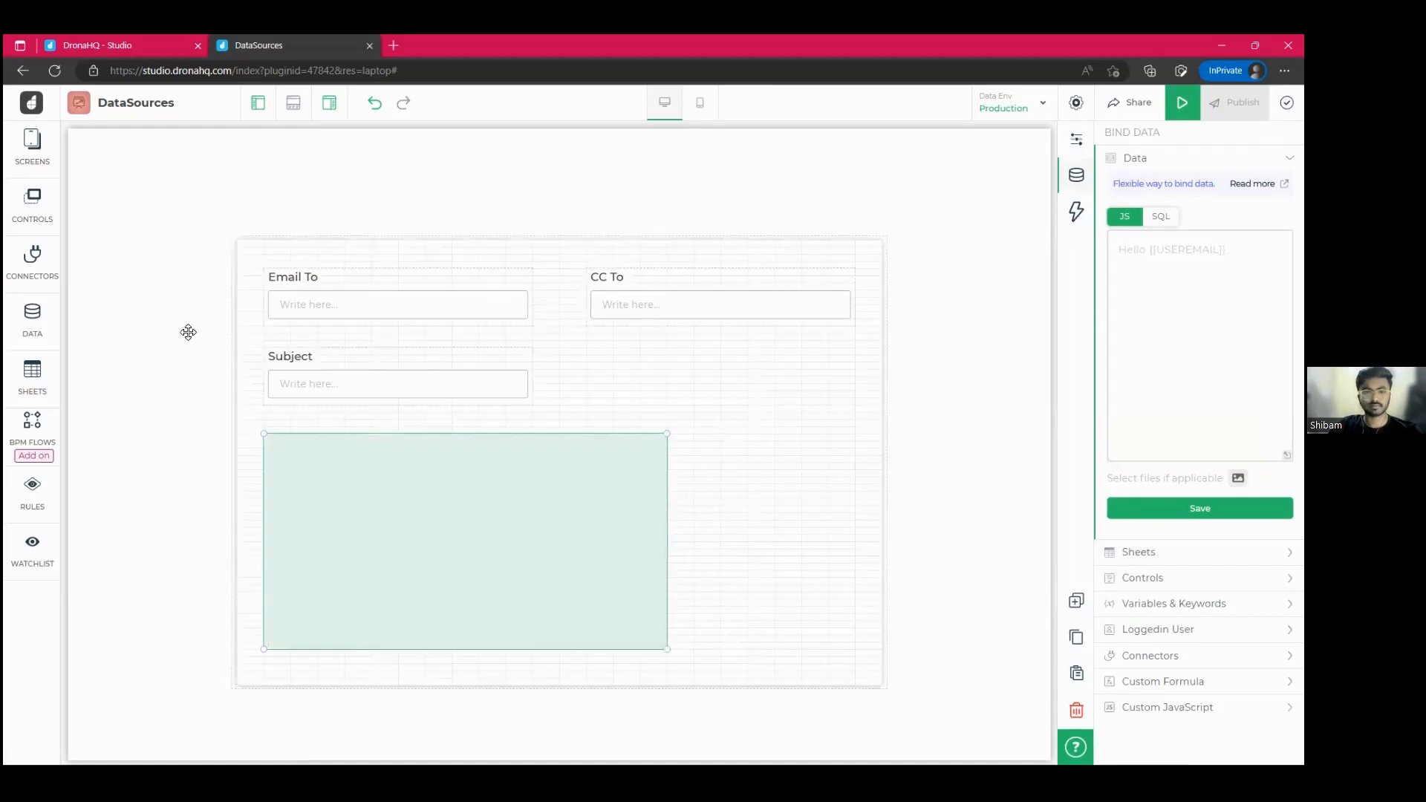
left_click(32, 215)
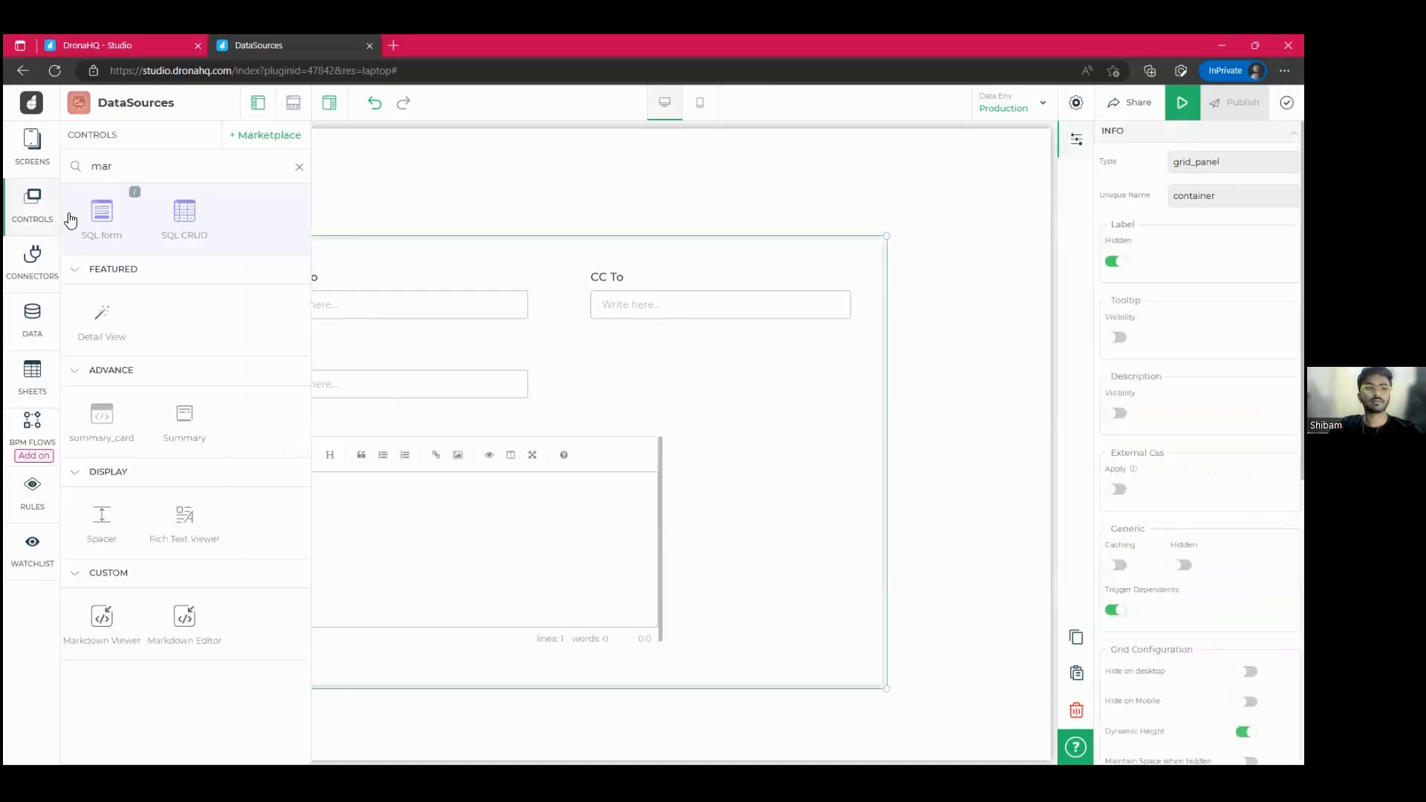
Step: Add a Button beside the markdown editor and start editing its label
key("BackSpace")
key("BackSpace")
key("BackSpace")
type("but")
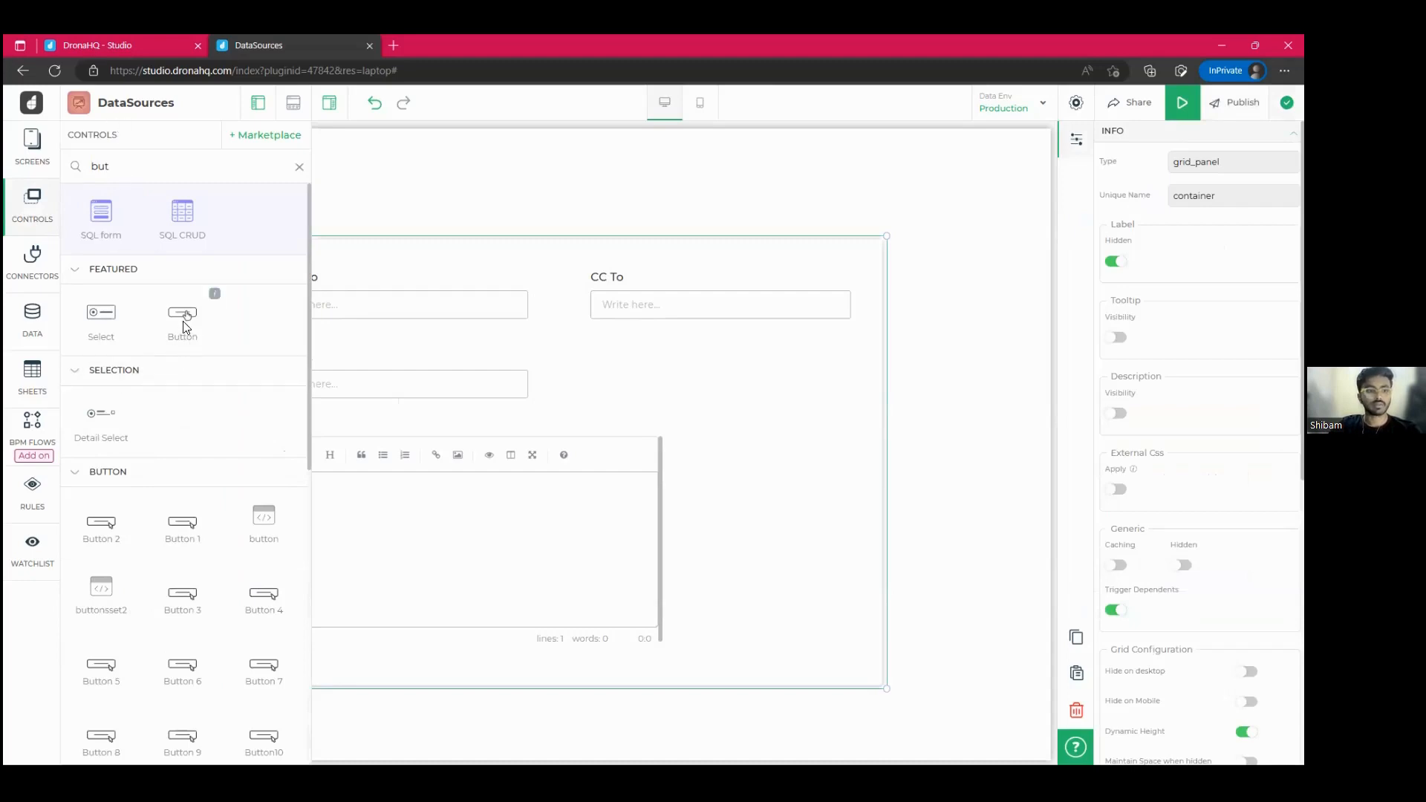
left_click_drag(185, 327, 759, 530)
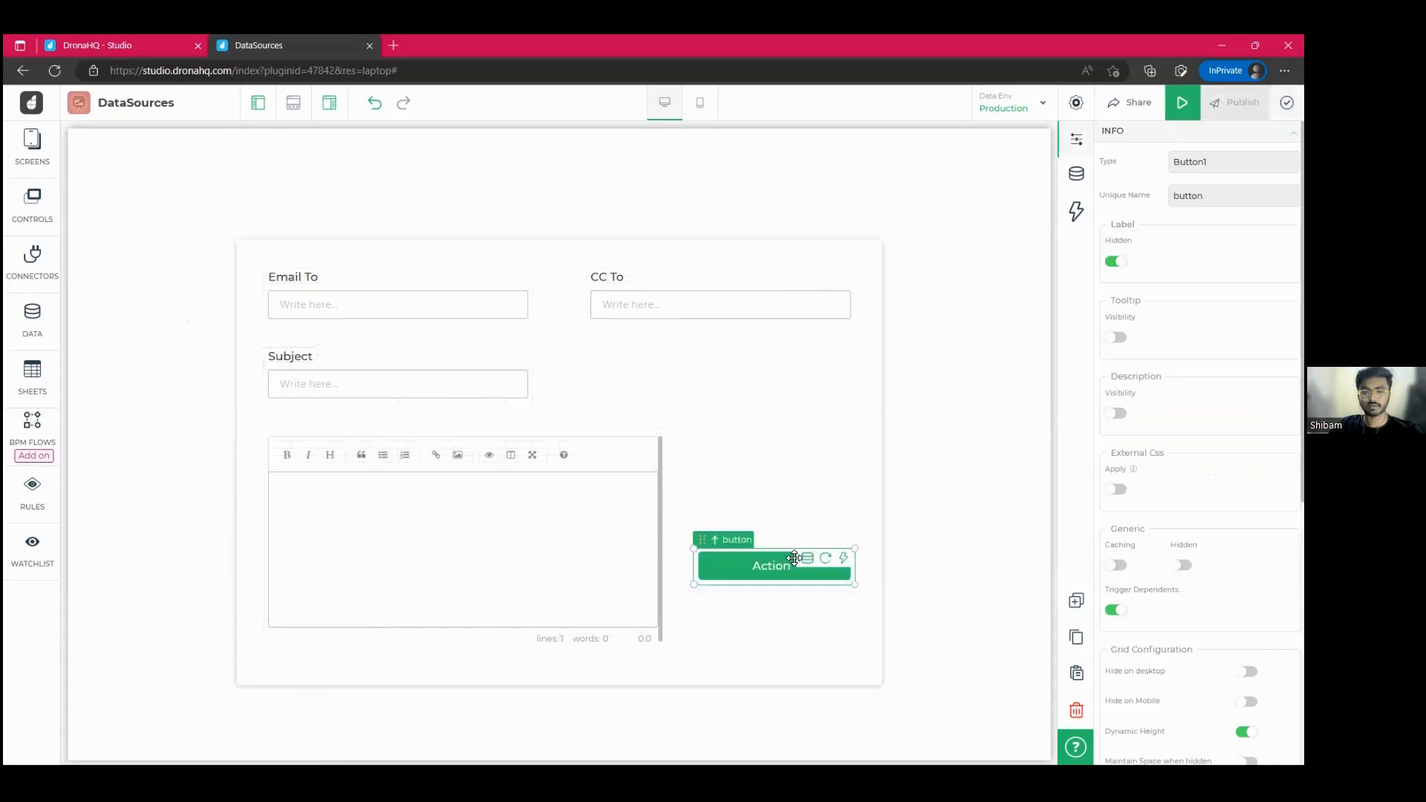
scroll(1199, 372, "down", 4)
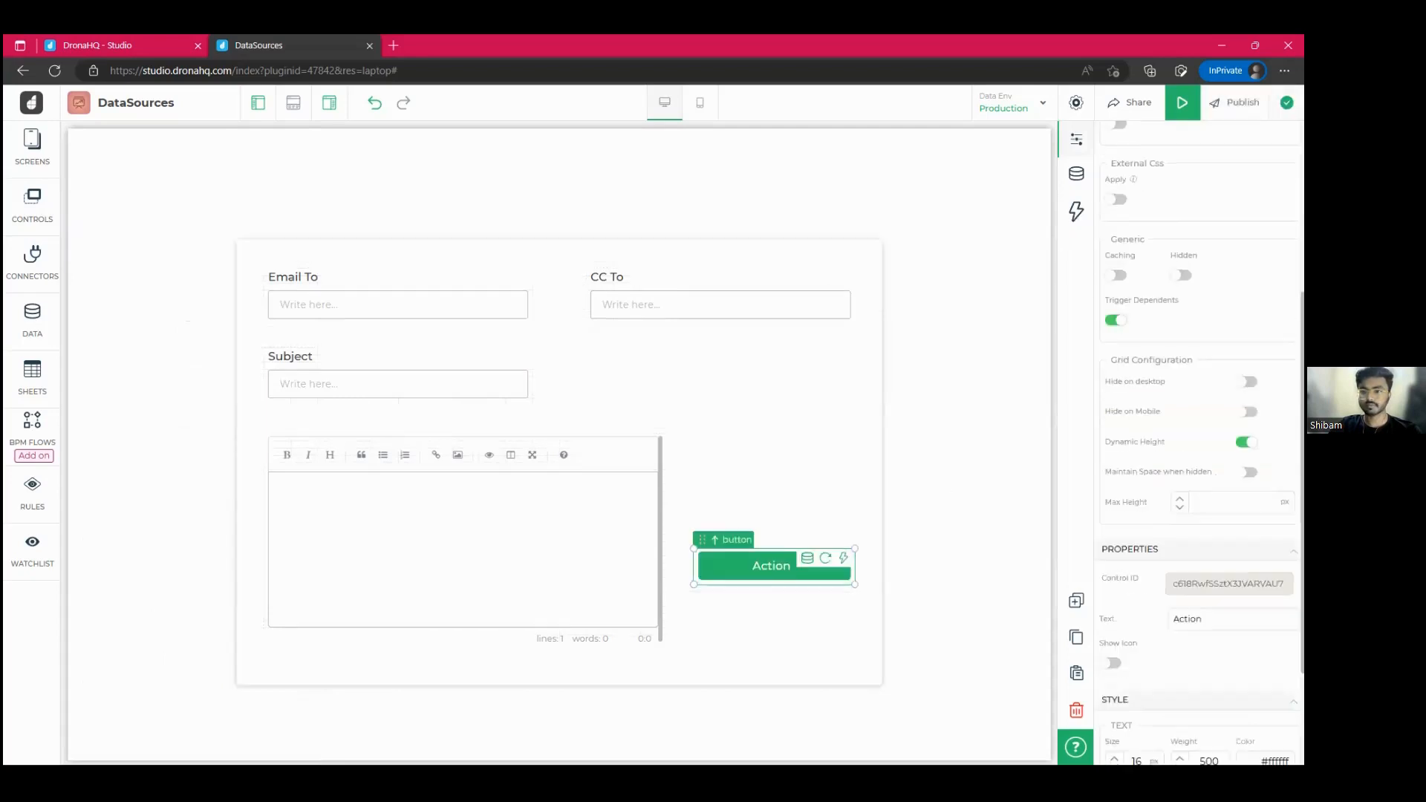
double_click(1186, 619)
type("Send Query")
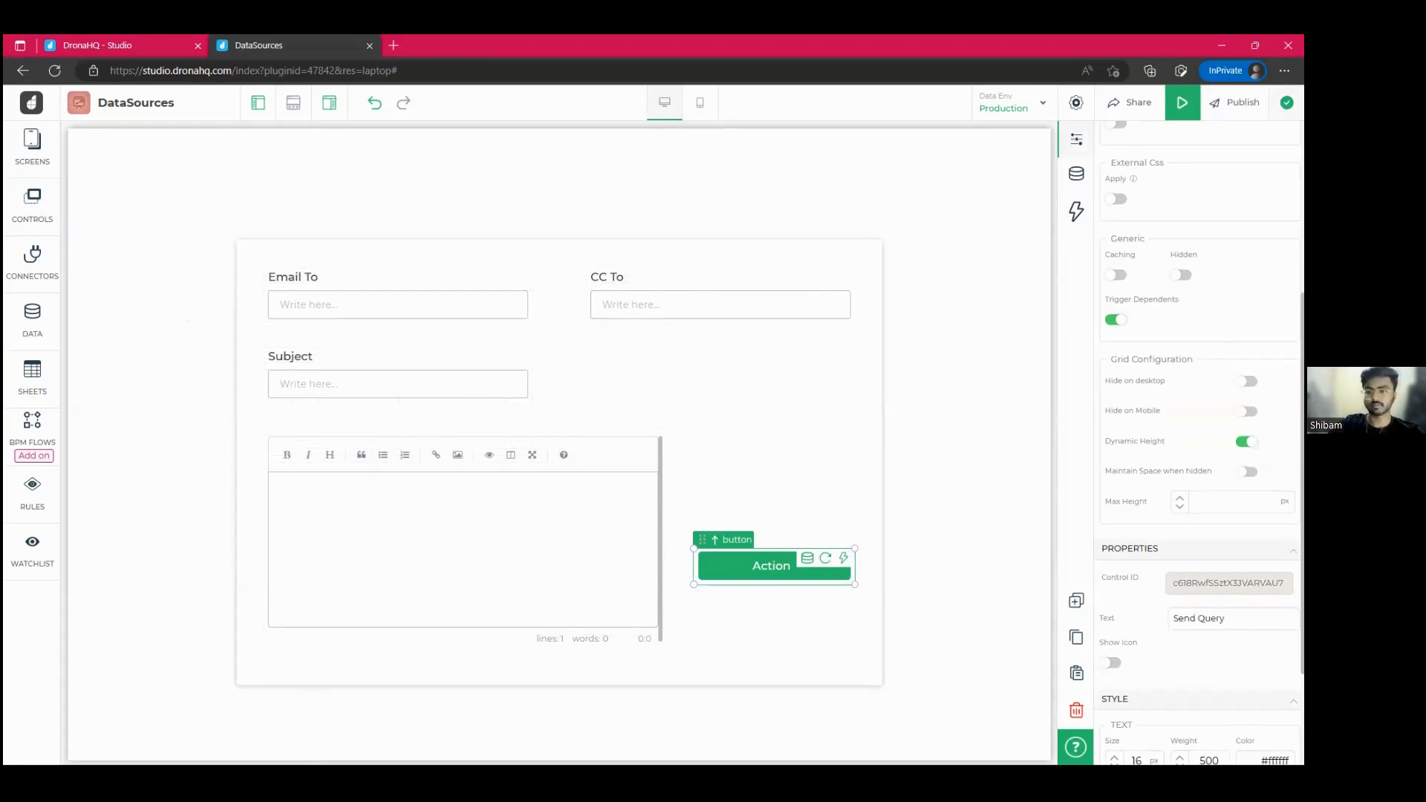
left_click(770, 421)
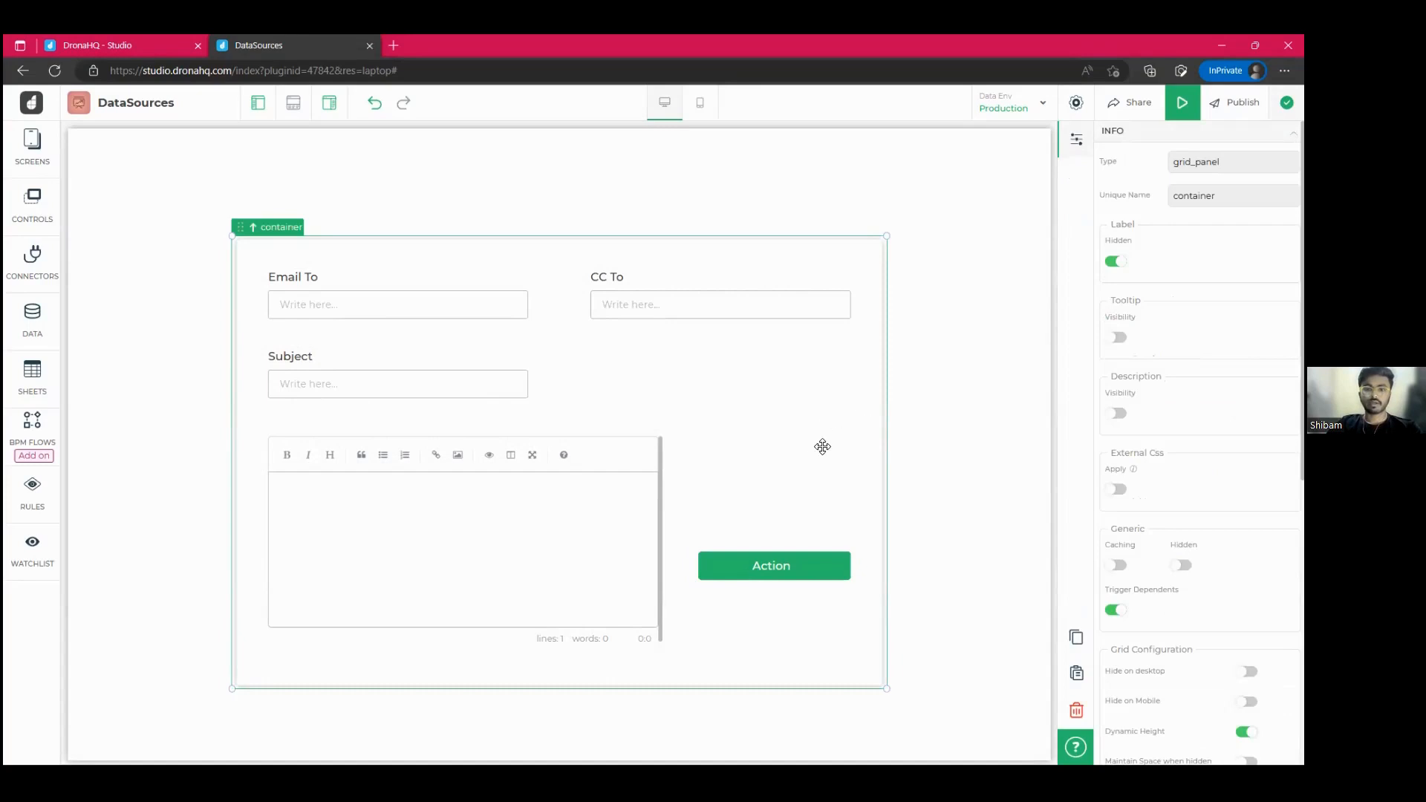
Step: Relabel the Action button to 'Send Query' and bring up its events
left_click(772, 565)
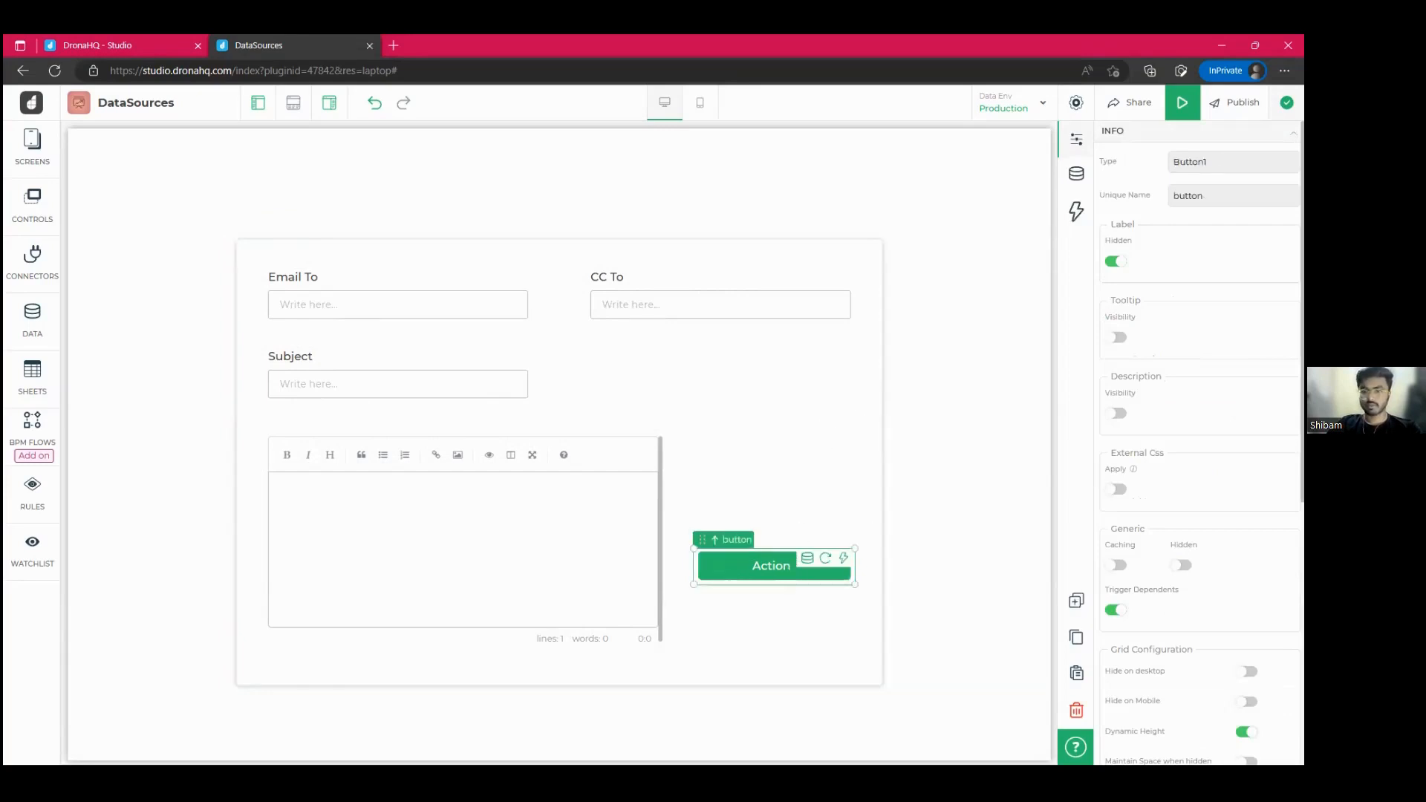
scroll(1232, 446, "down", 6)
left_click(1255, 465)
key("ctrl+a")
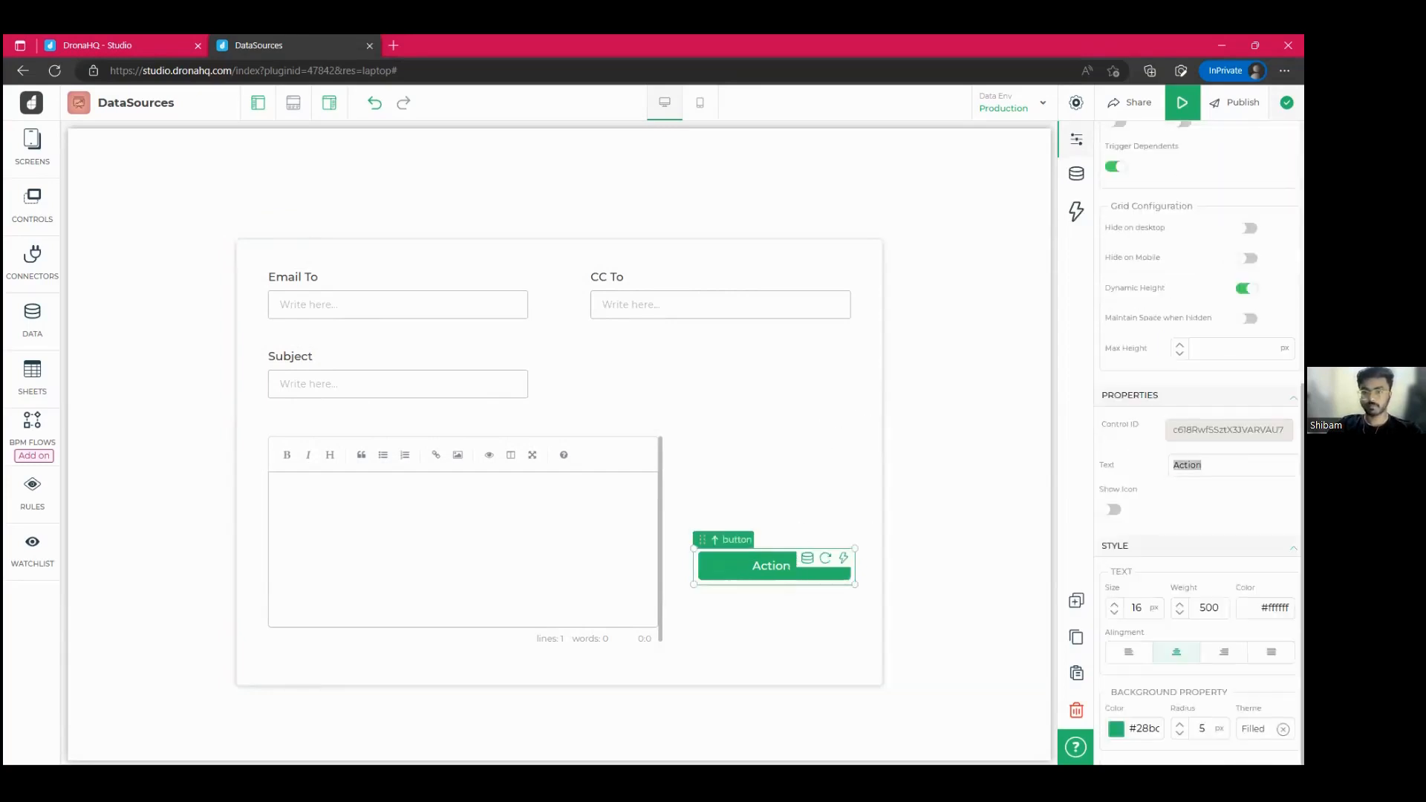
type("Send Query")
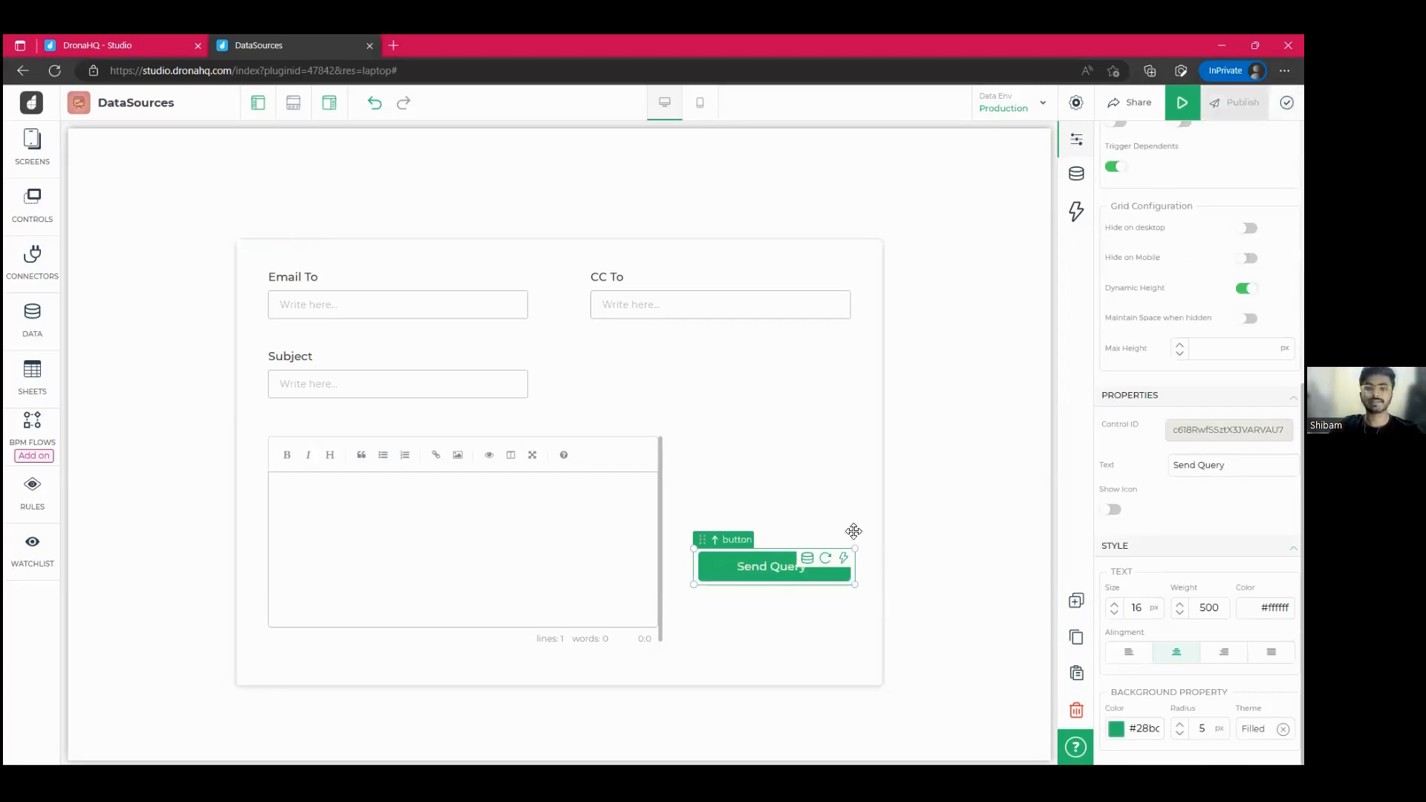
left_click(1075, 235)
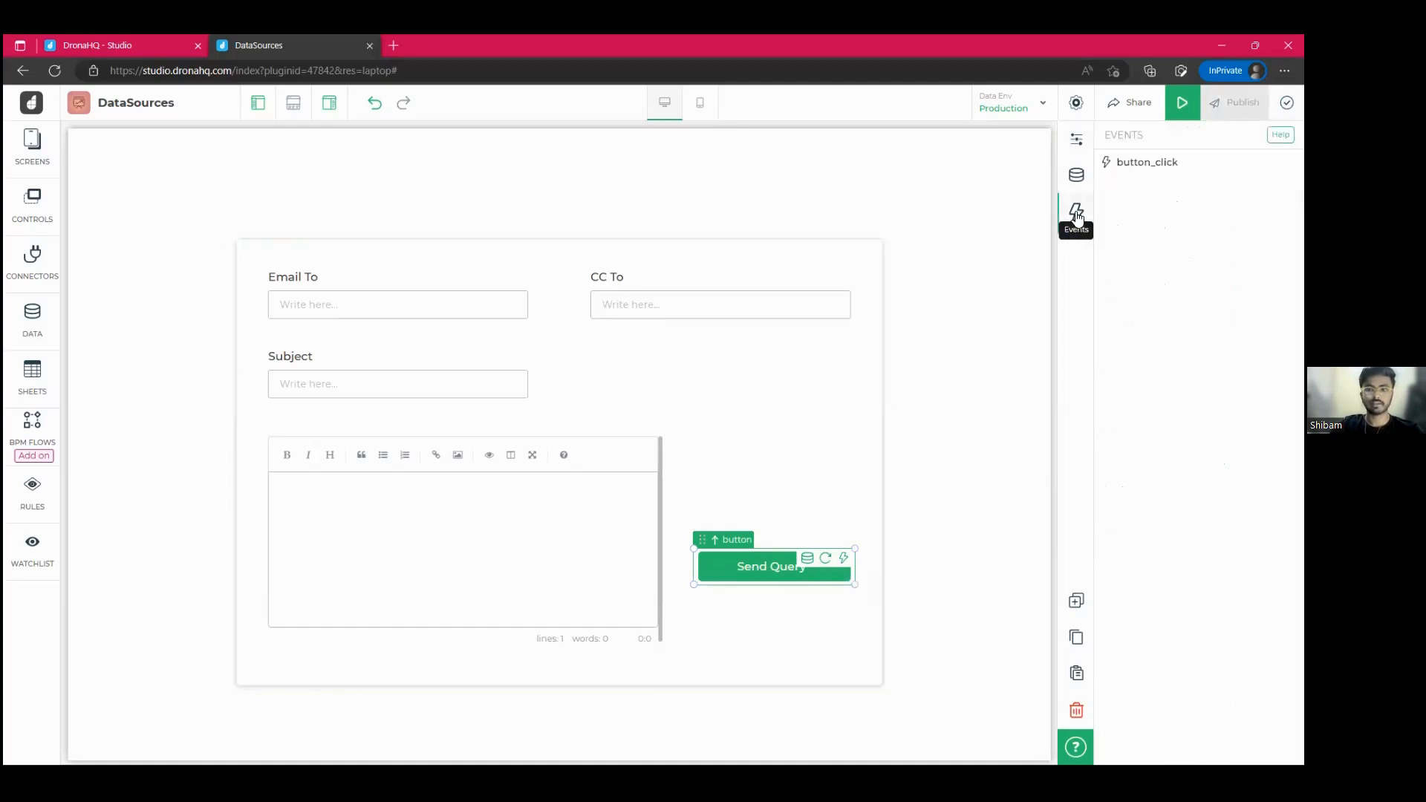
Step: Insert a Gmail SendMail server-side action into the button_click workflow
left_click(1154, 169)
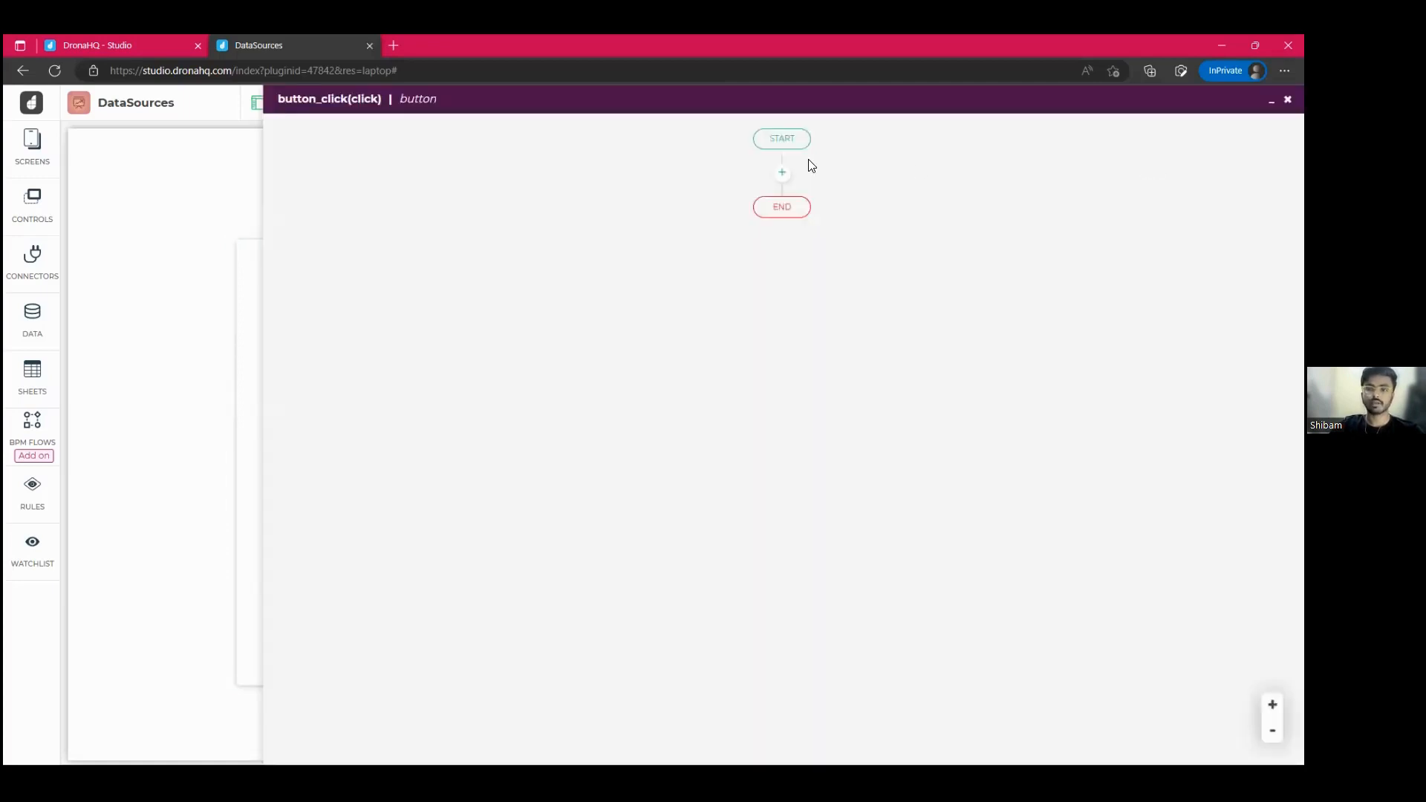
left_click(782, 173)
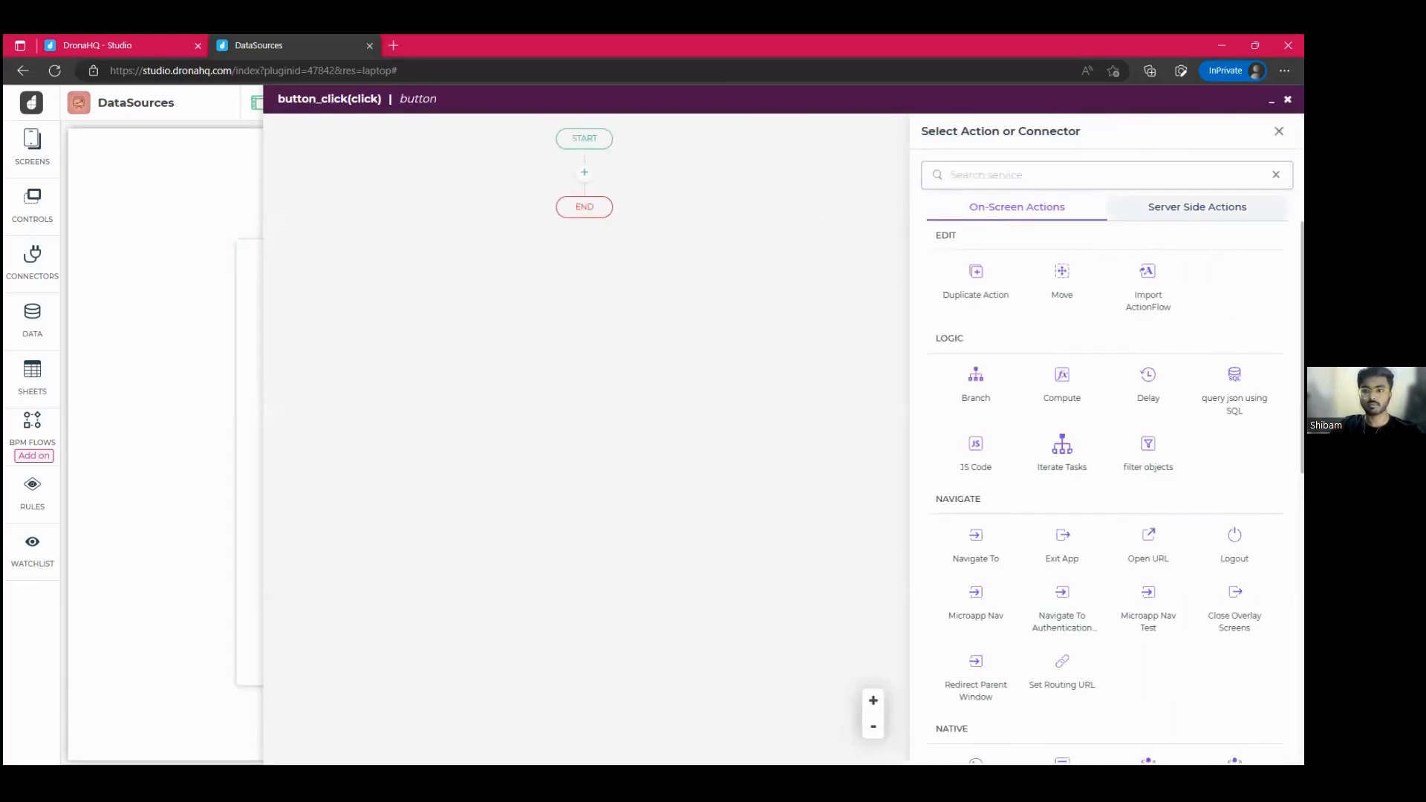
left_click(1180, 207)
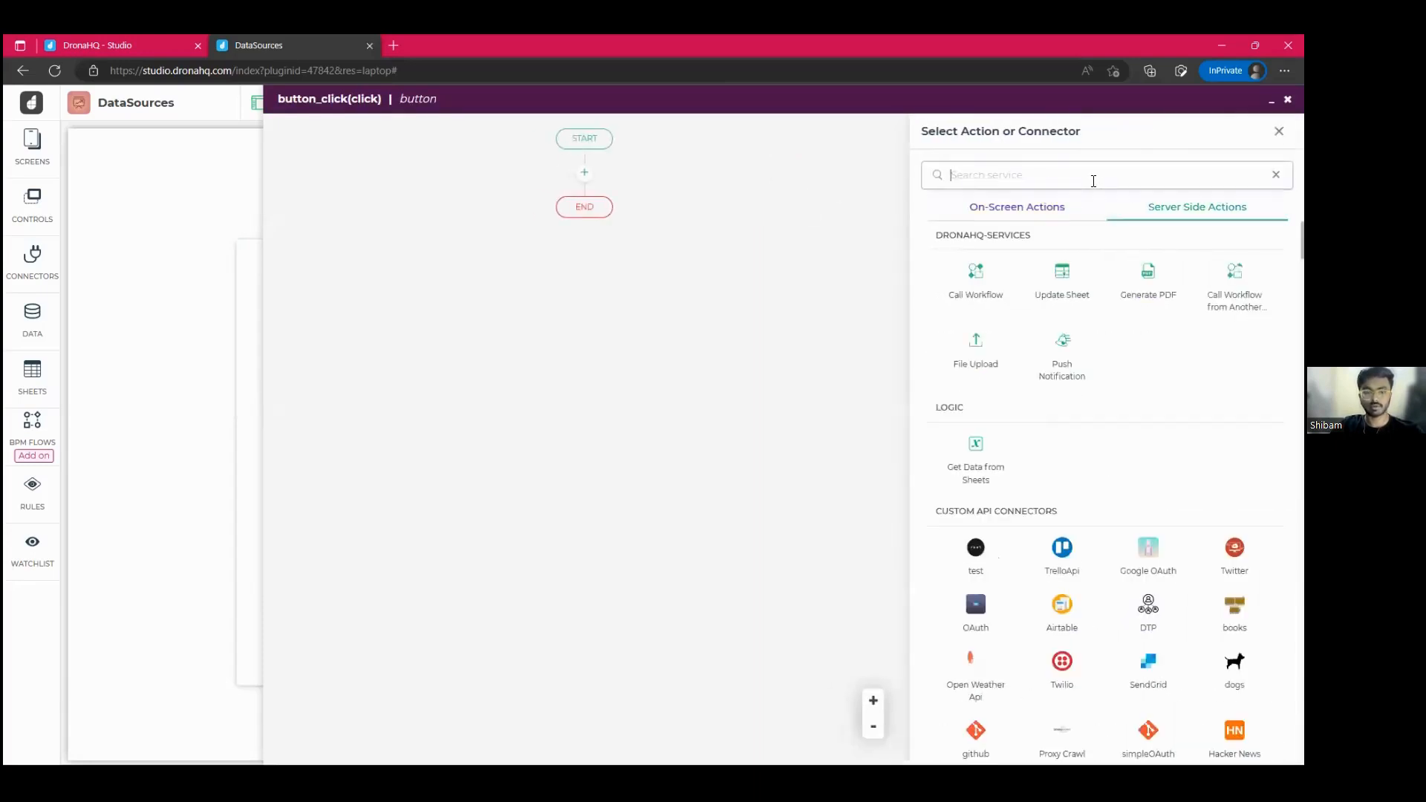
type("gmail")
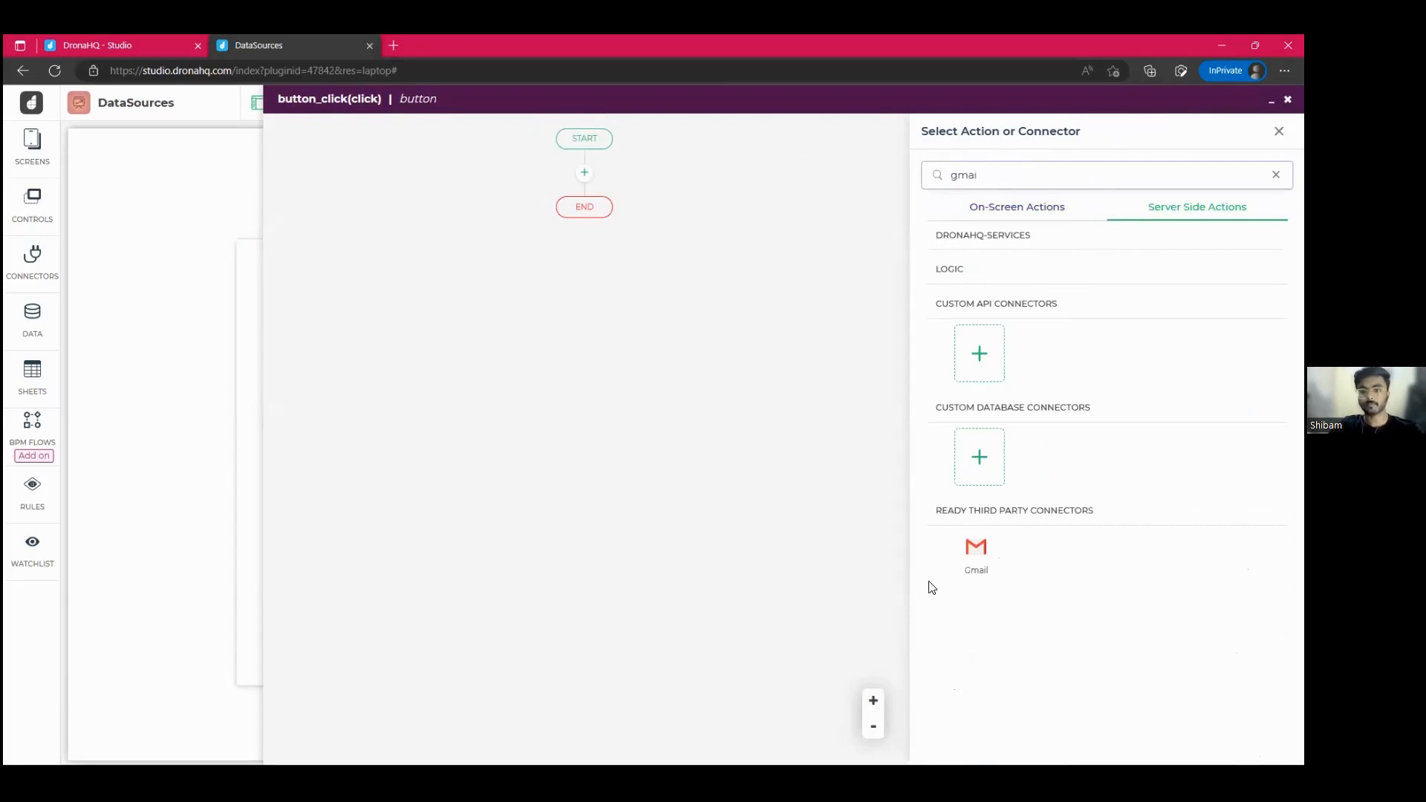
left_click(977, 550)
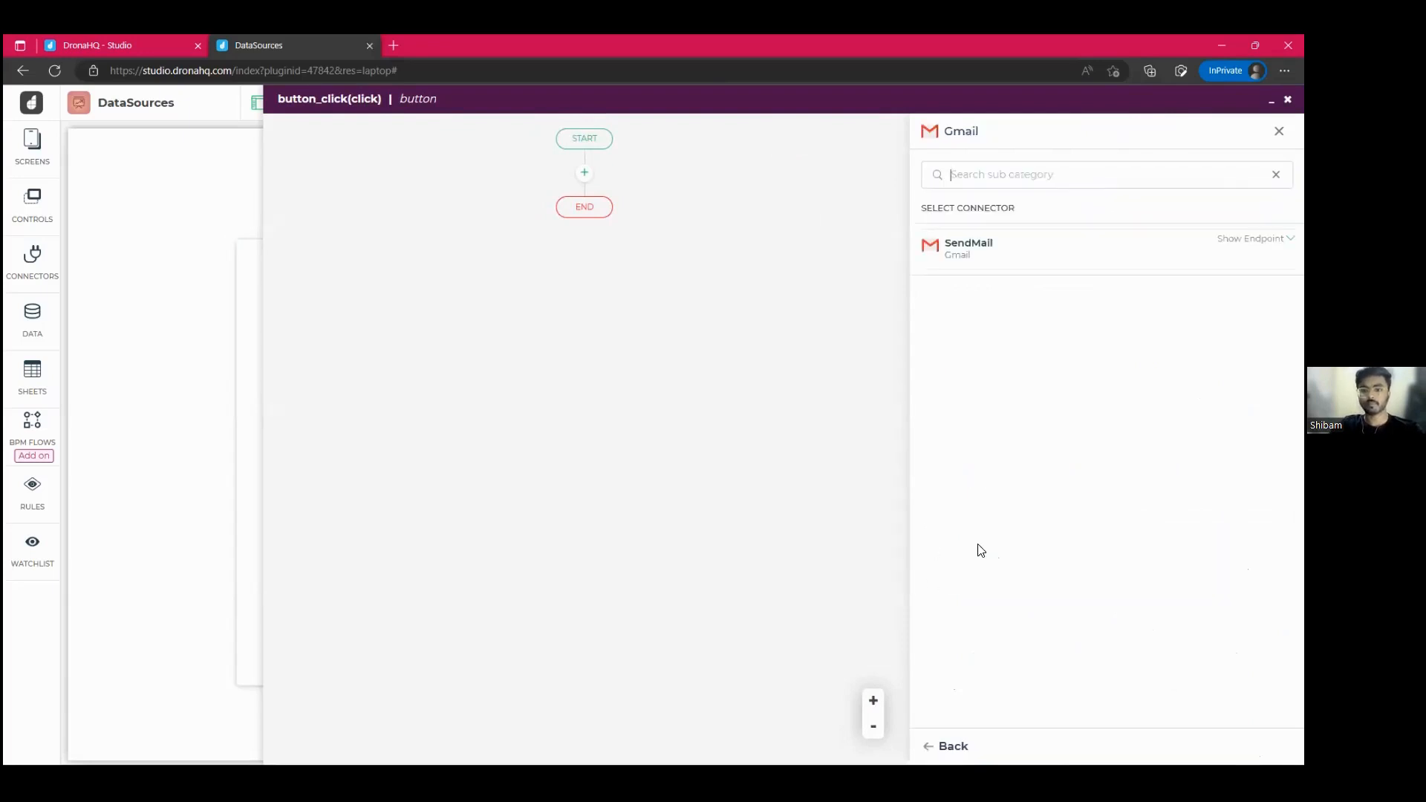
left_click(967, 246)
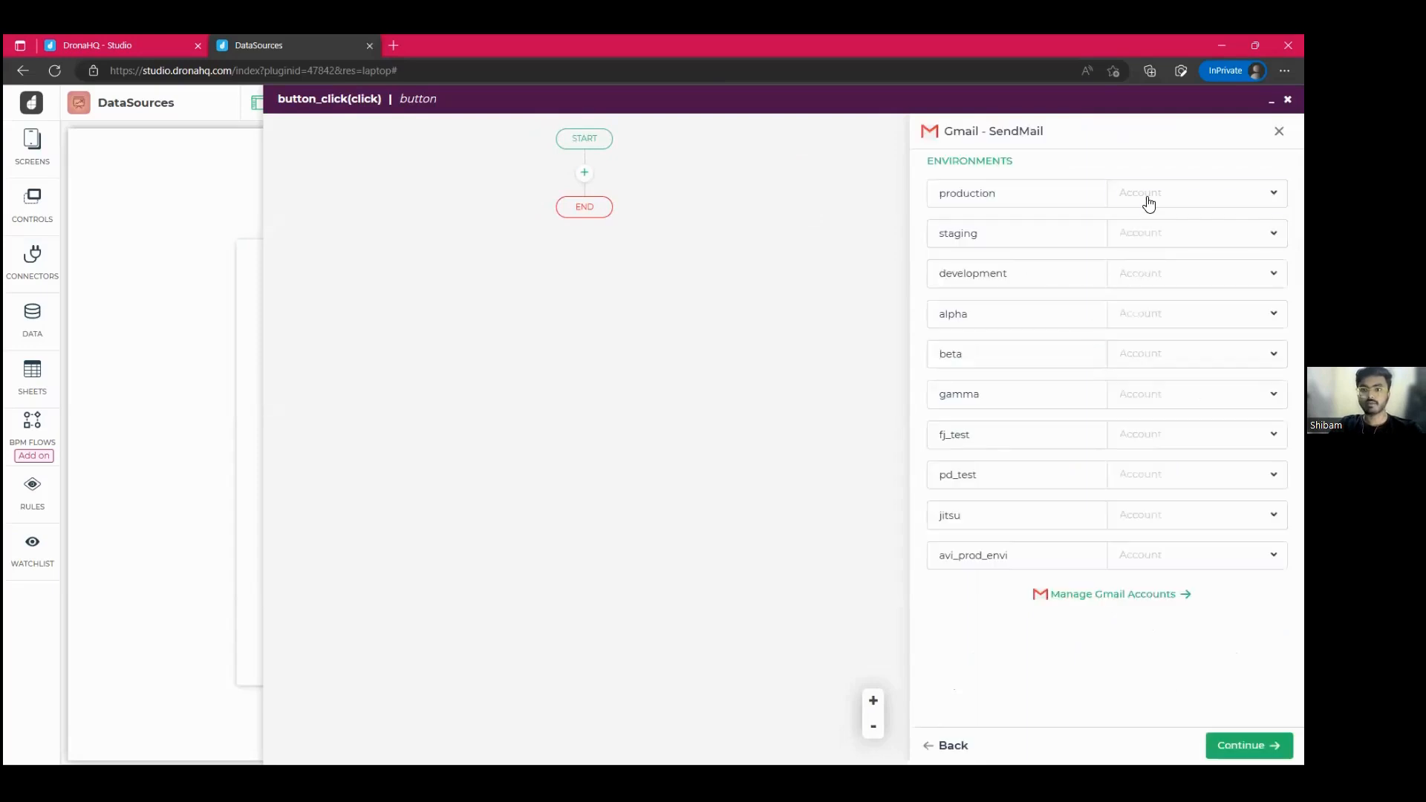
Step: Assign a Gmail account to the production environment and continue to mail settings
left_click(1149, 196)
left_click(1152, 220)
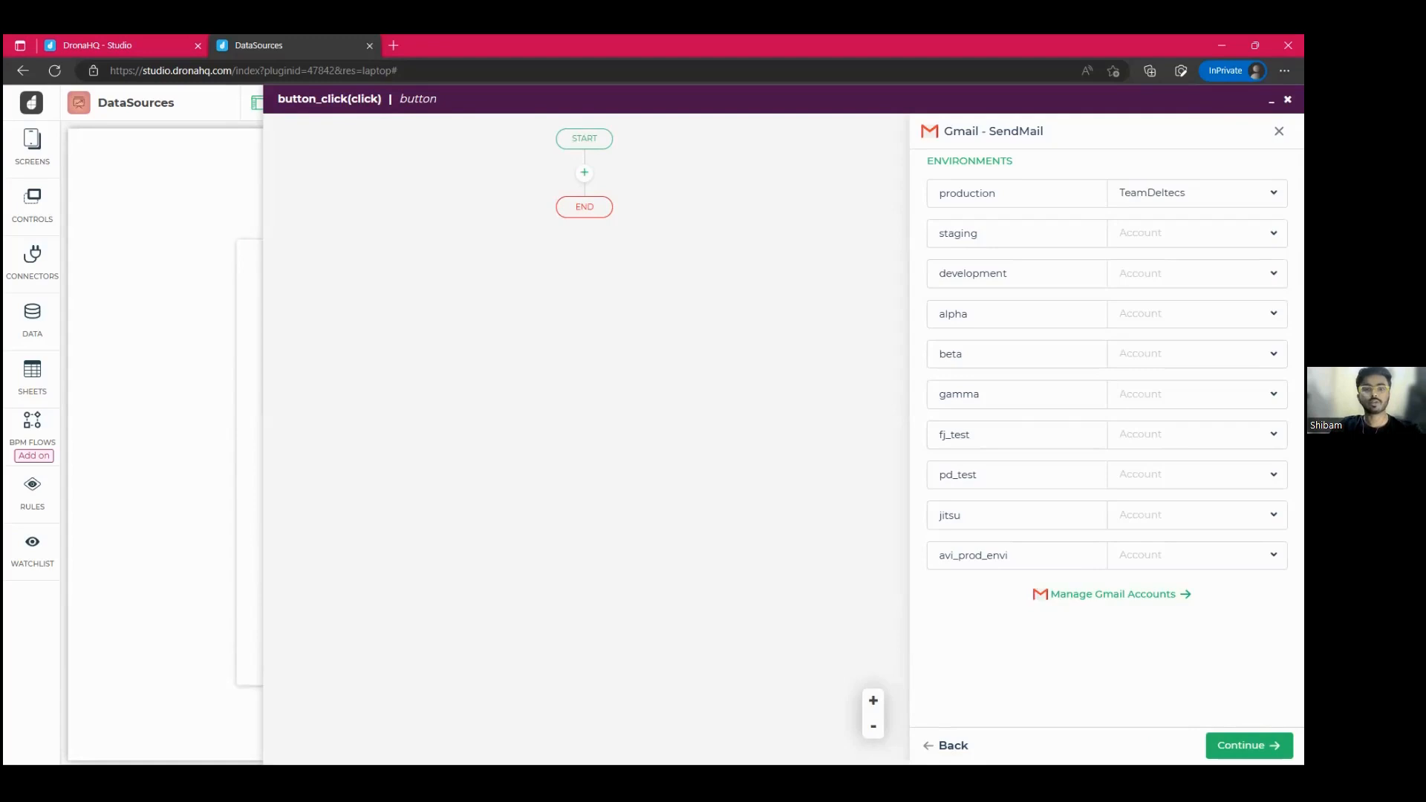
left_click(1188, 194)
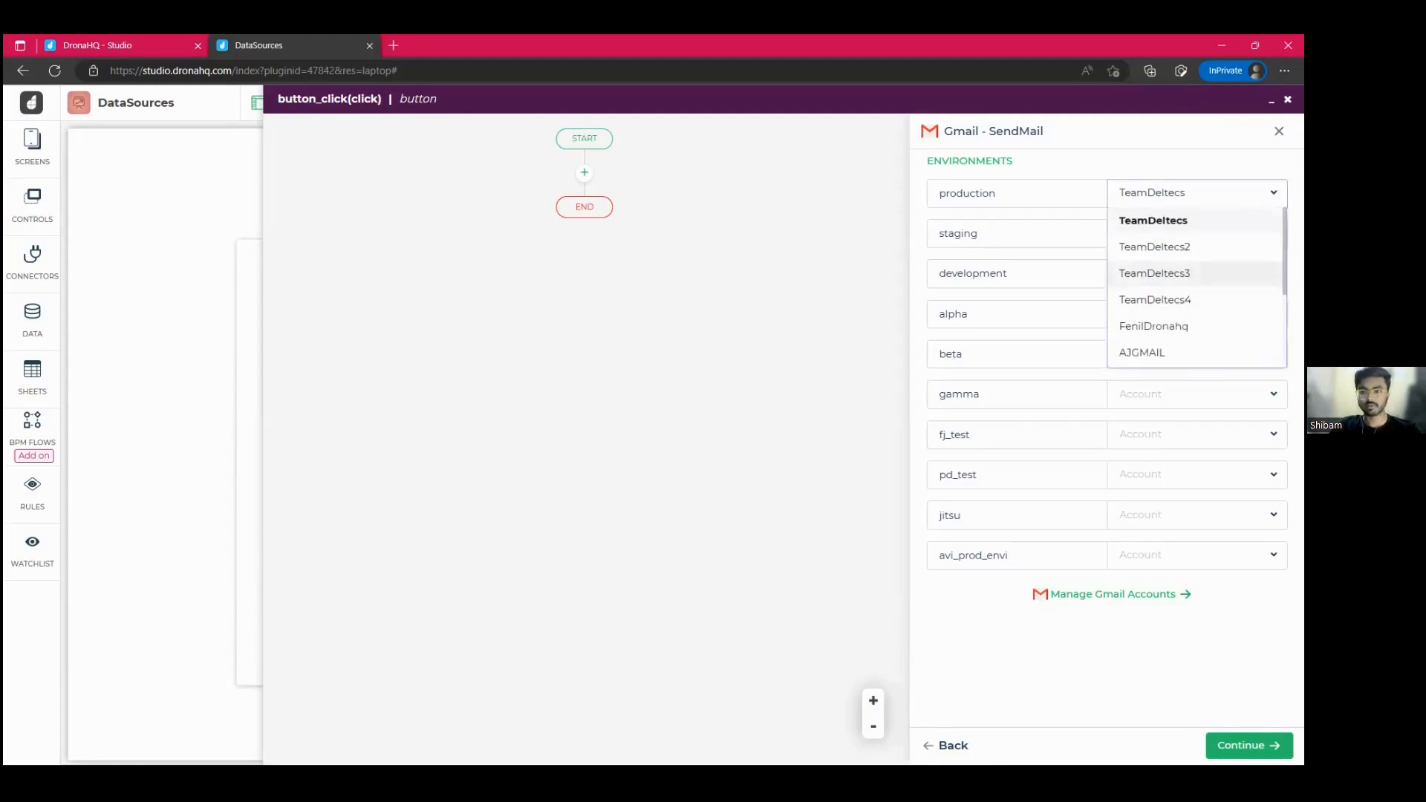
left_click(1188, 196)
left_click(1248, 746)
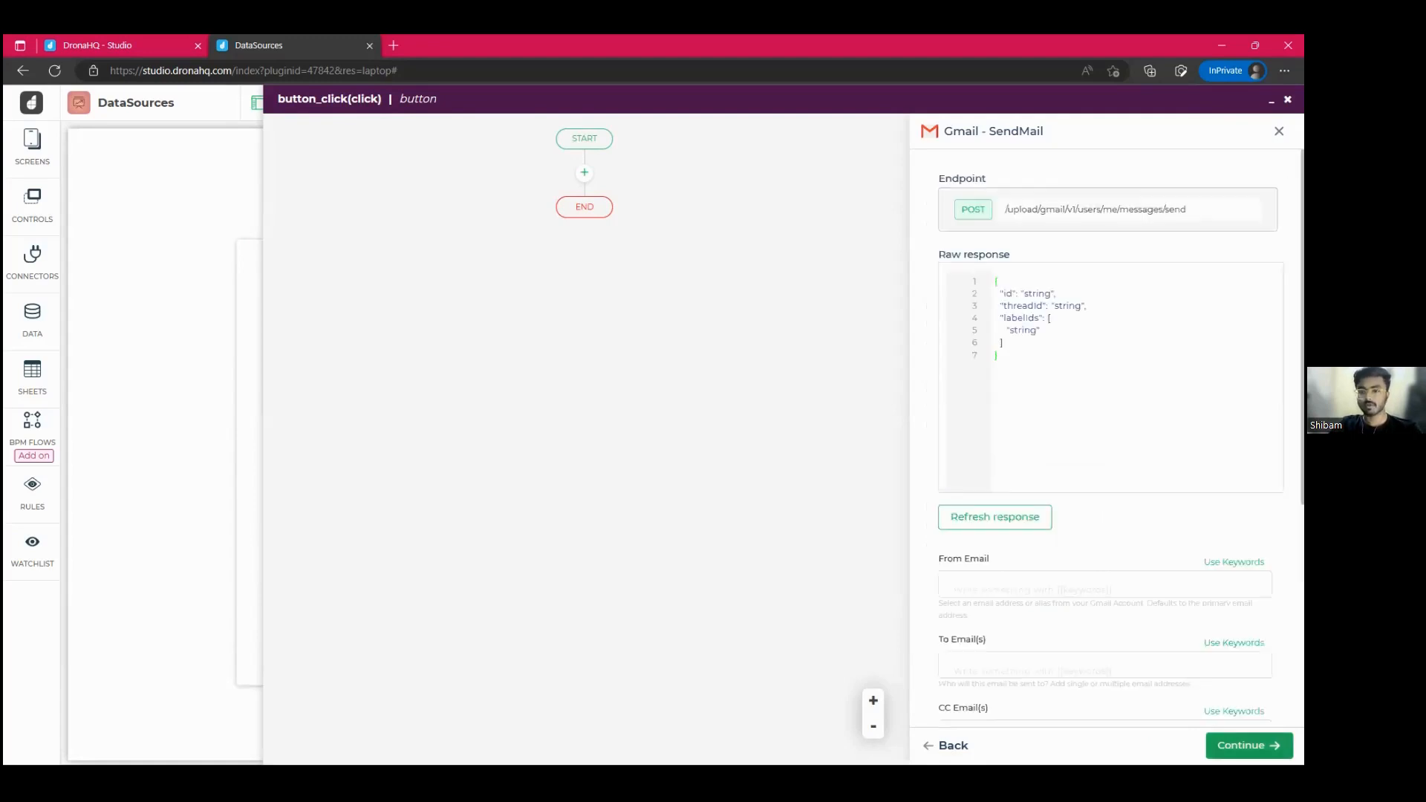
Step: Map the To Email(s) field to the emailto form field
scroll(1049, 565, "down", 1)
scroll(1049, 566, "down", 1)
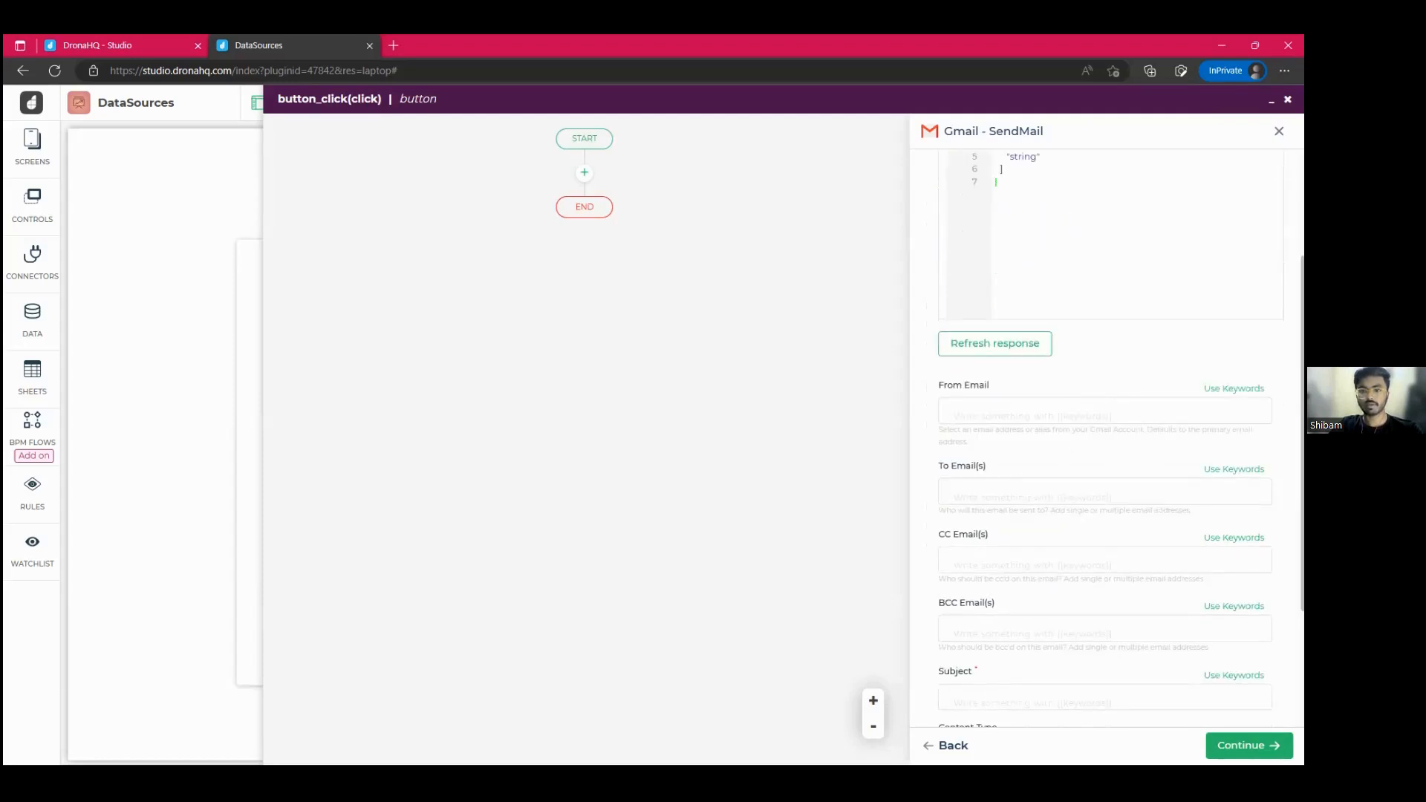
left_click(1233, 469)
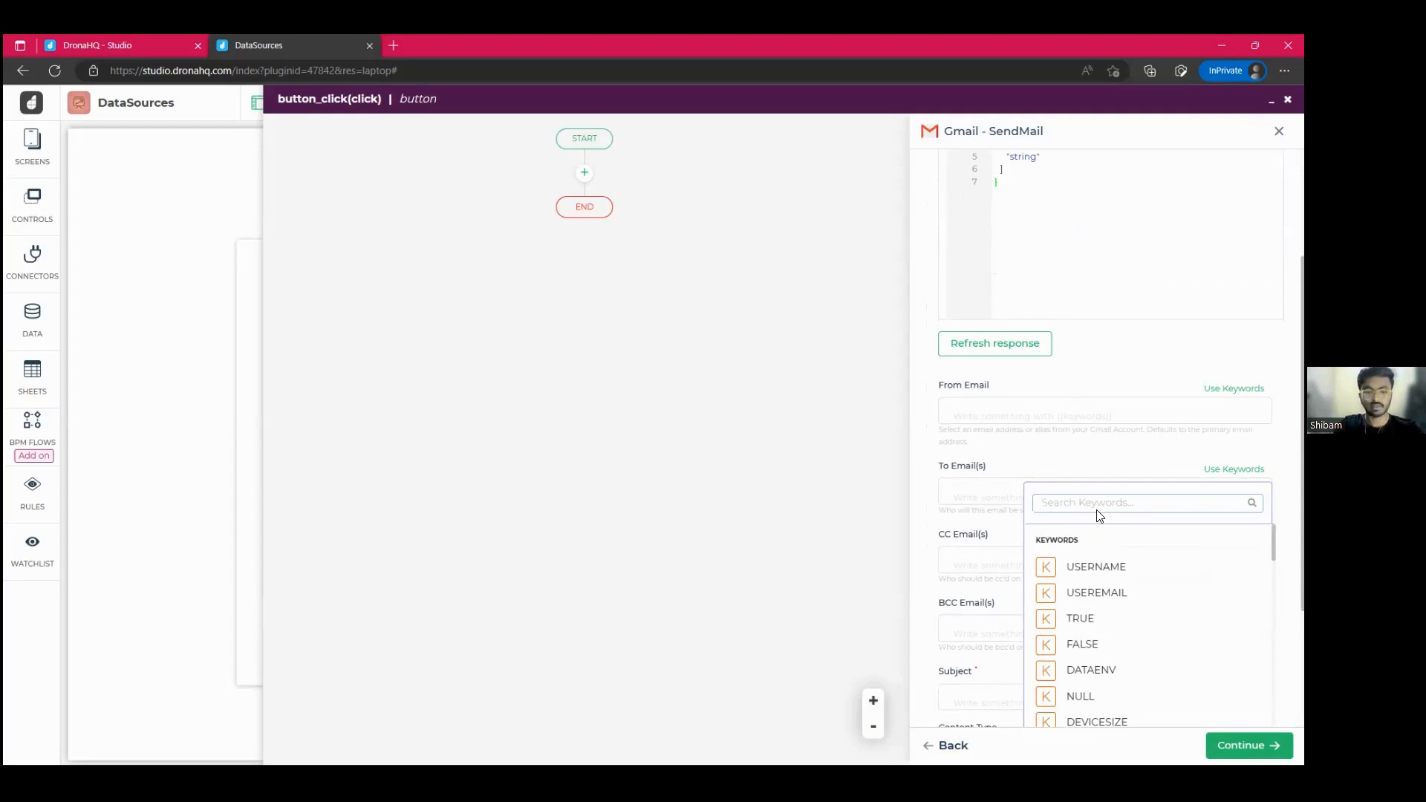
type("t")
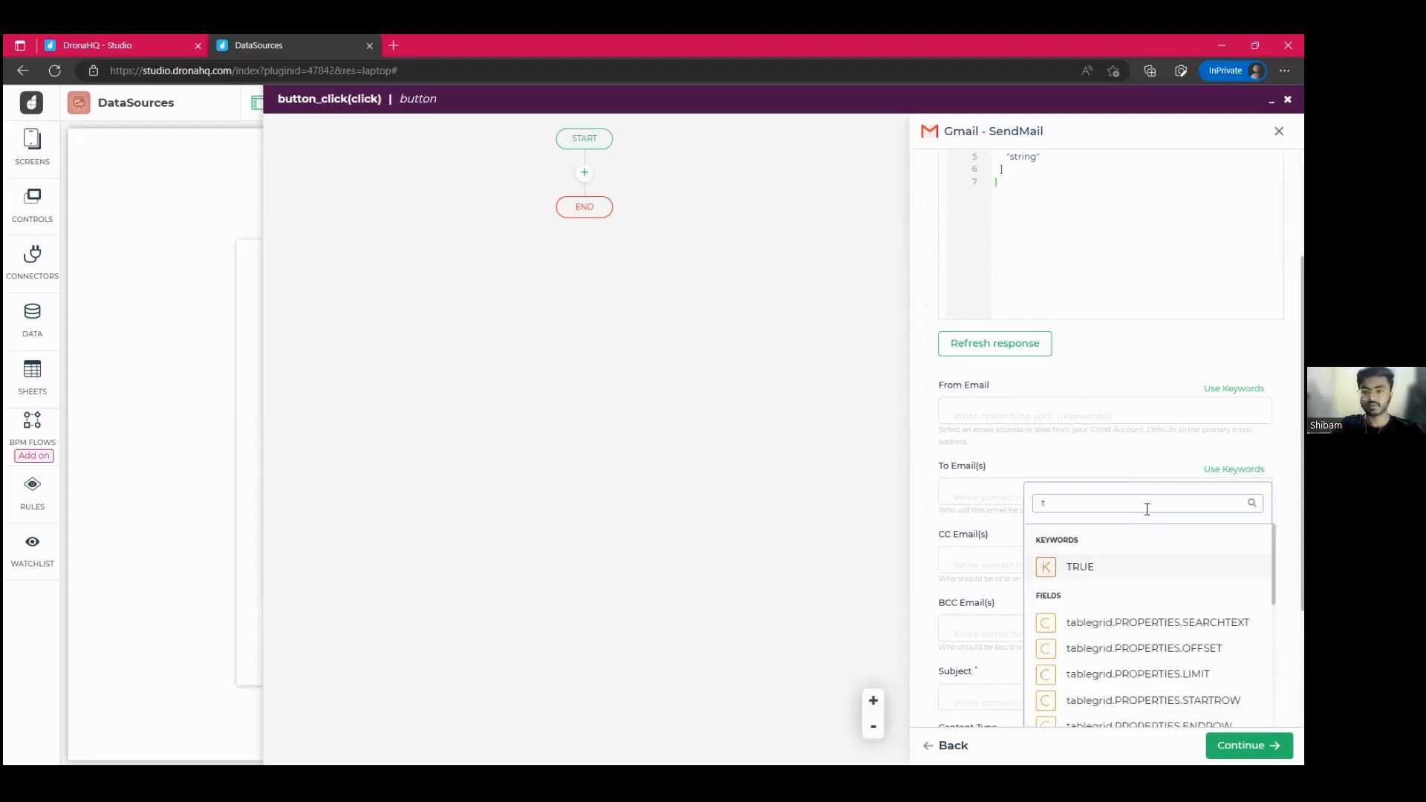
key("BackSpace")
type("em")
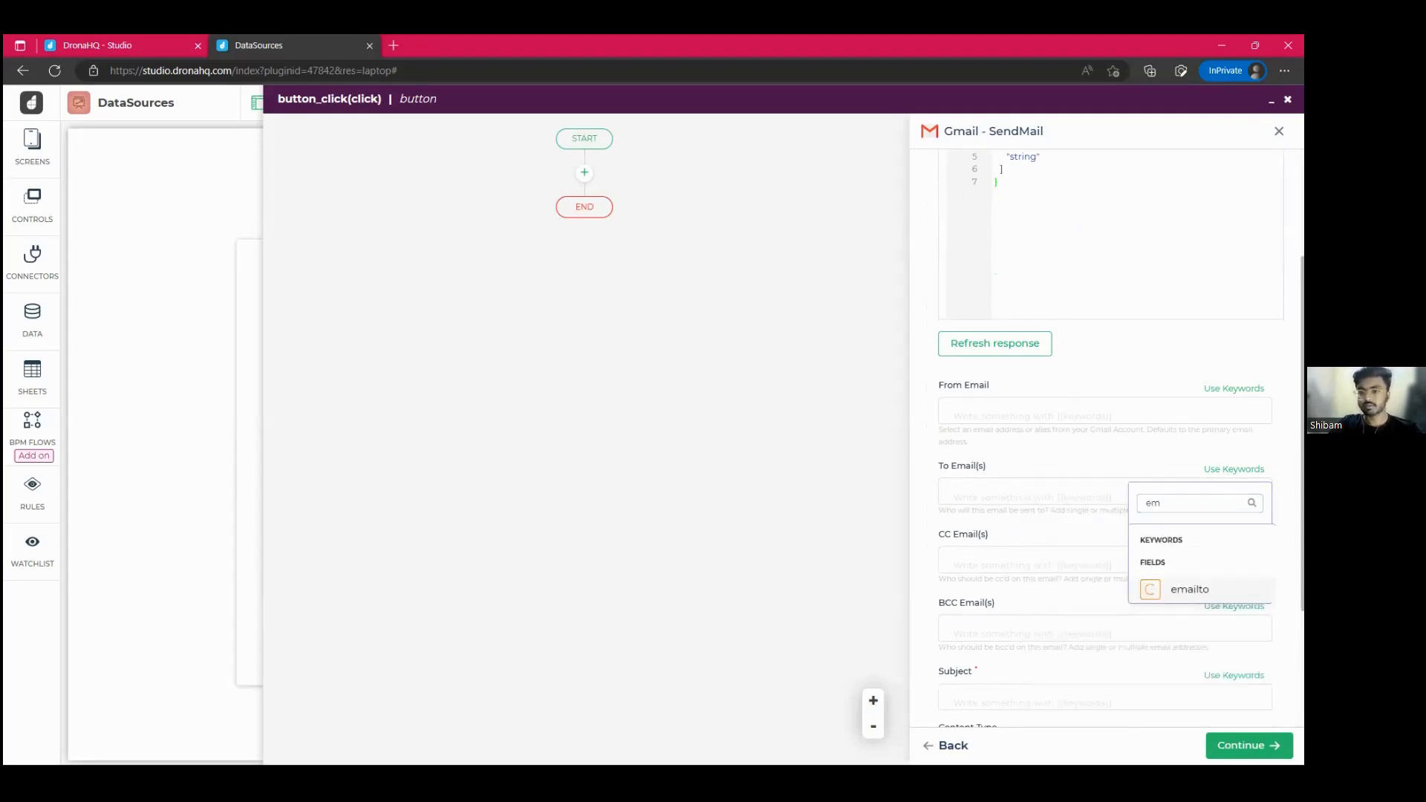
left_click(1189, 589)
Step: Map CC Email(s) to ccto and Subject to the subject field
mouse_move(993, 499)
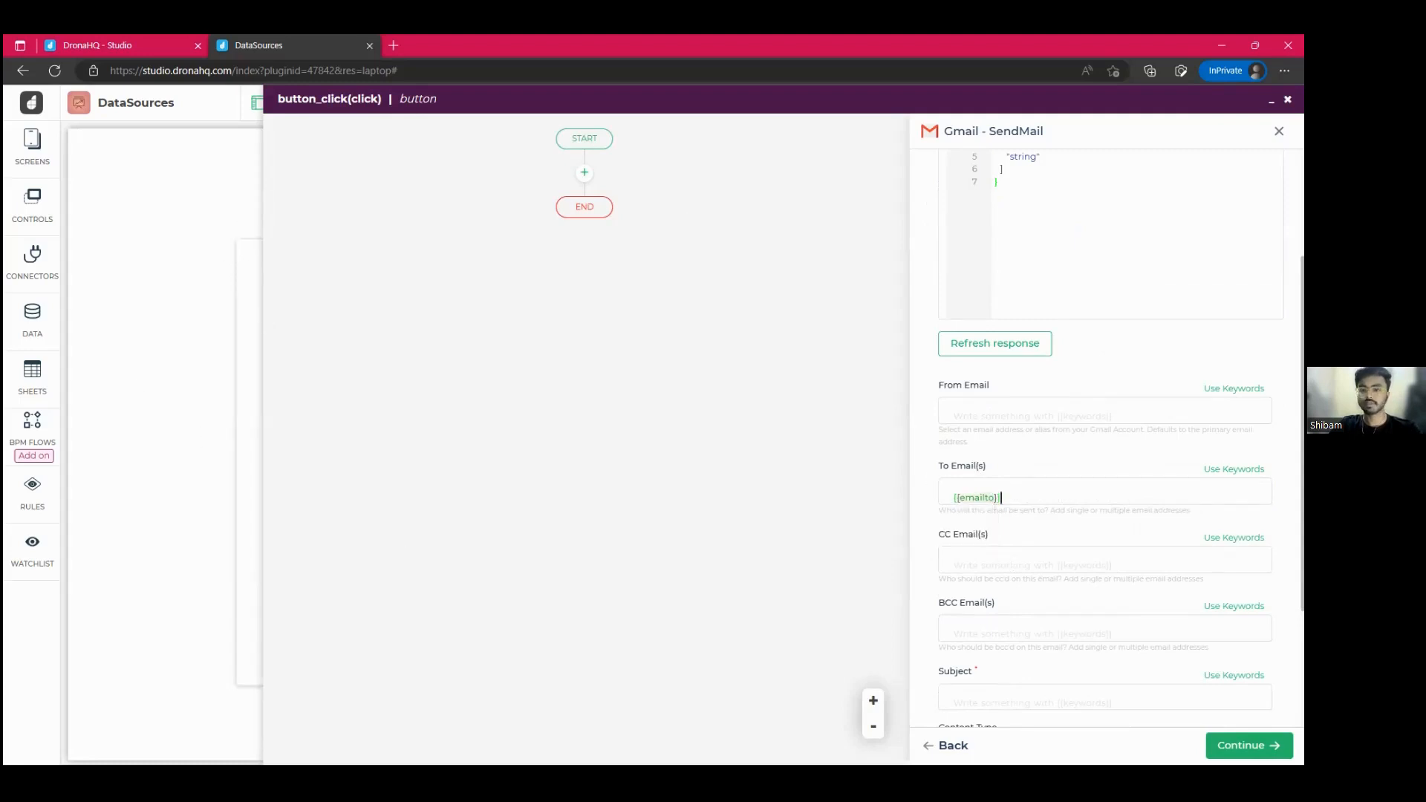
left_click(1164, 562)
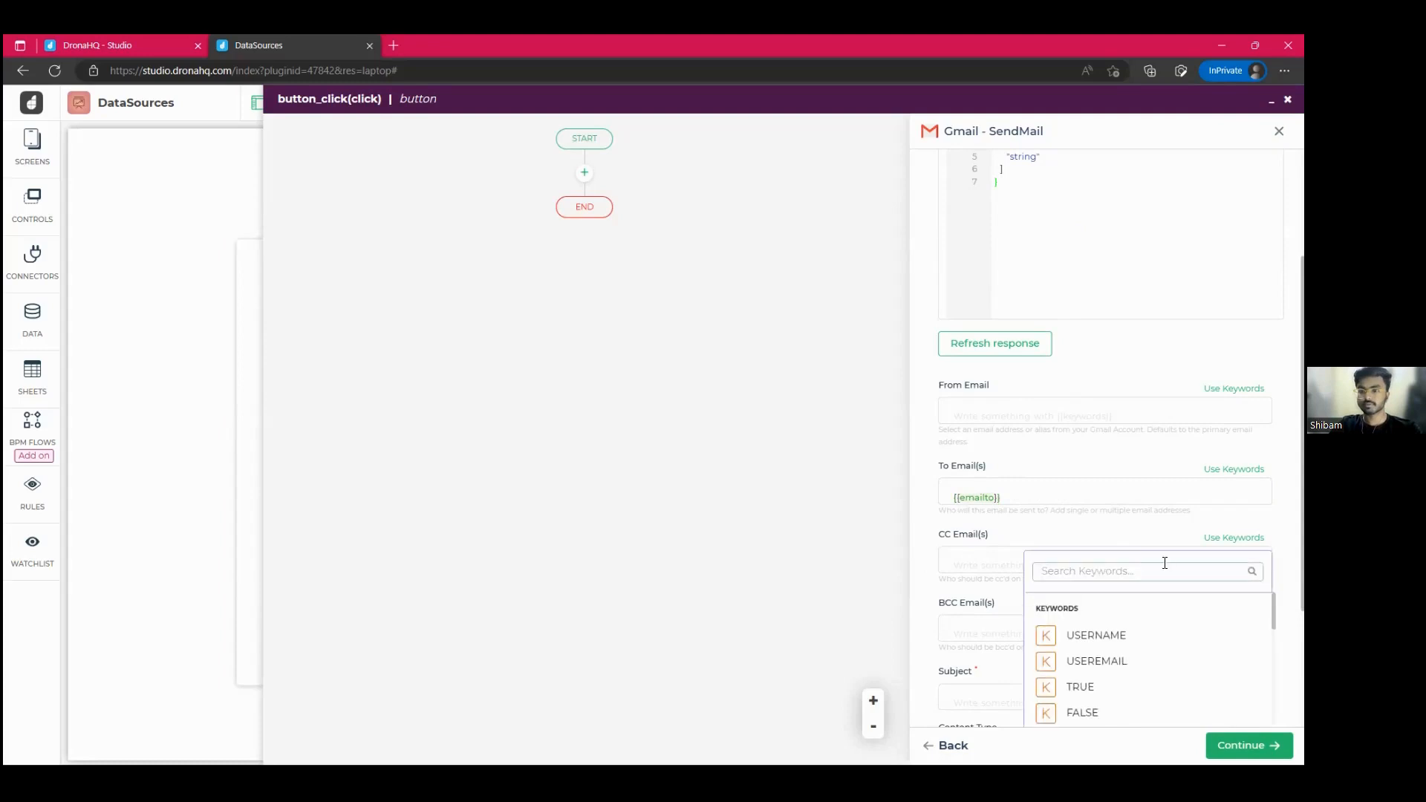
type("cc")
left_click(1188, 657)
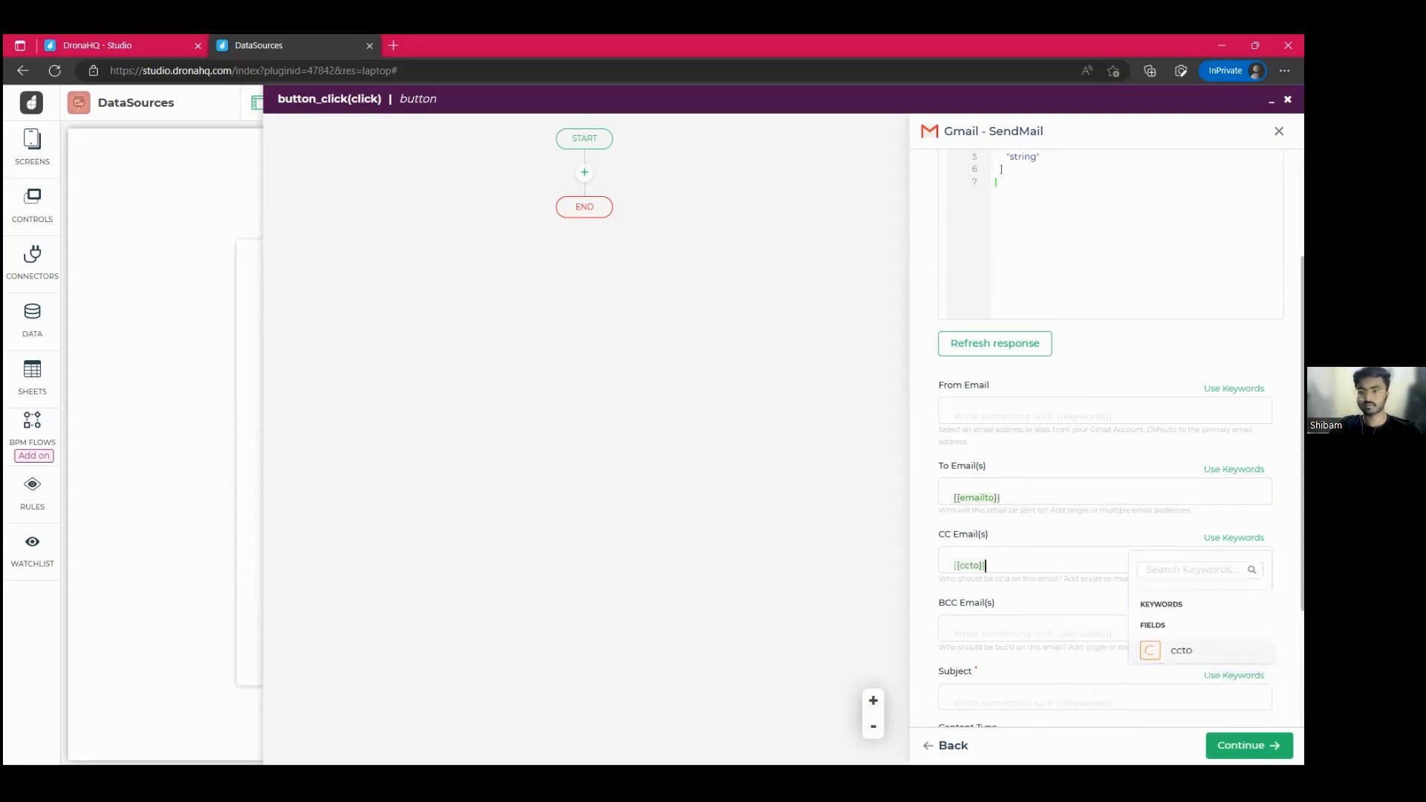
scroll(974, 537, "down", 3)
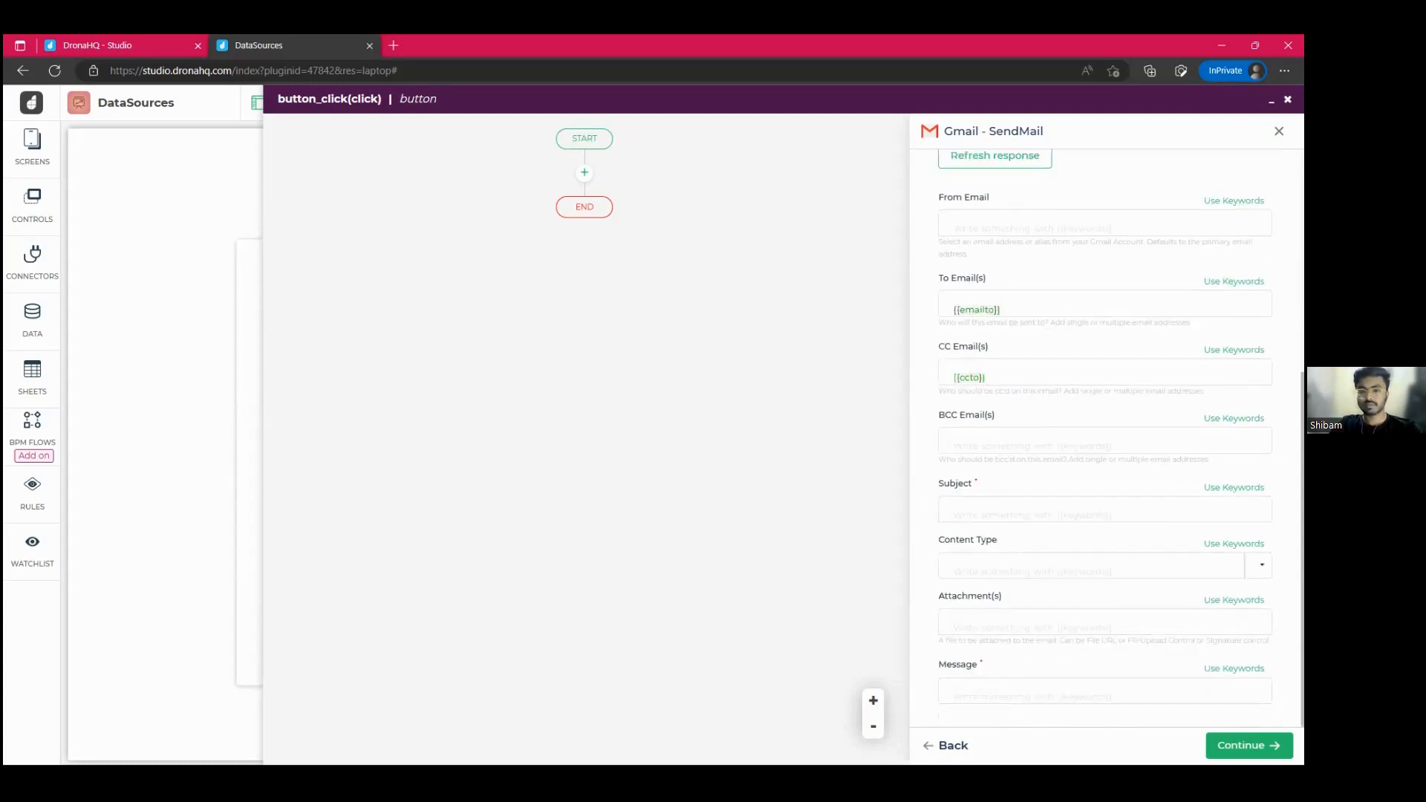
left_click(1164, 510)
type("sub")
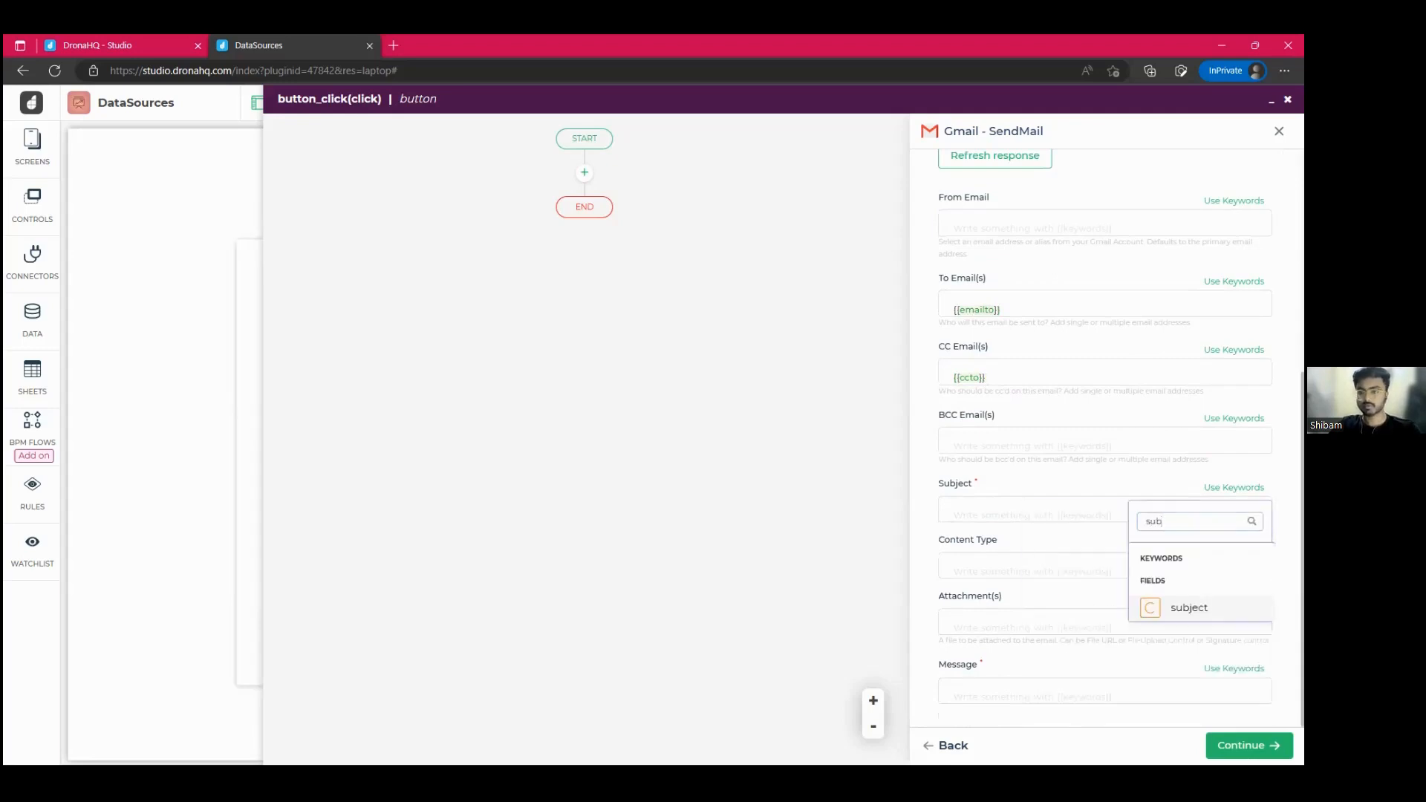
left_click(1188, 607)
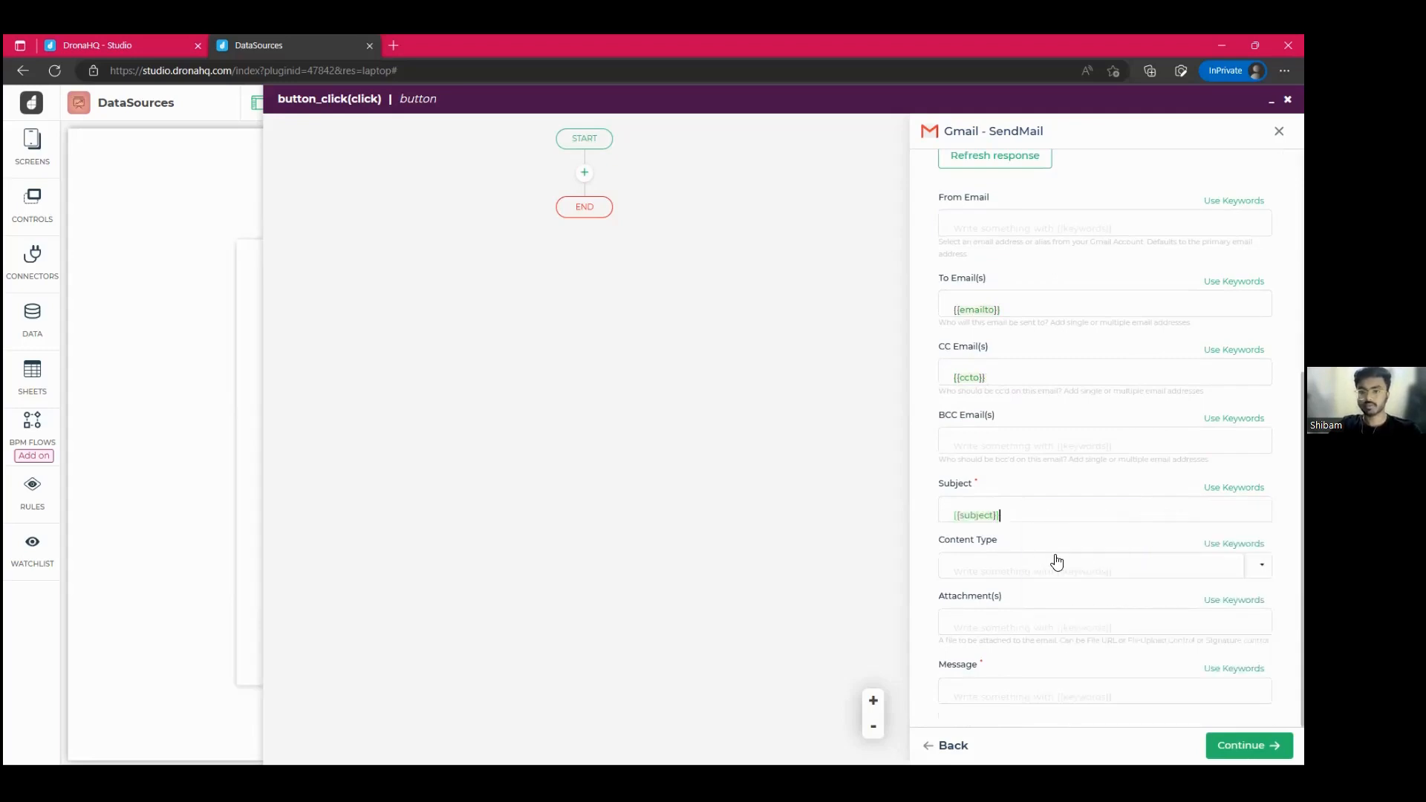
Step: Set content type to Text and Message to markdowneditor, then continue
left_click(1260, 564)
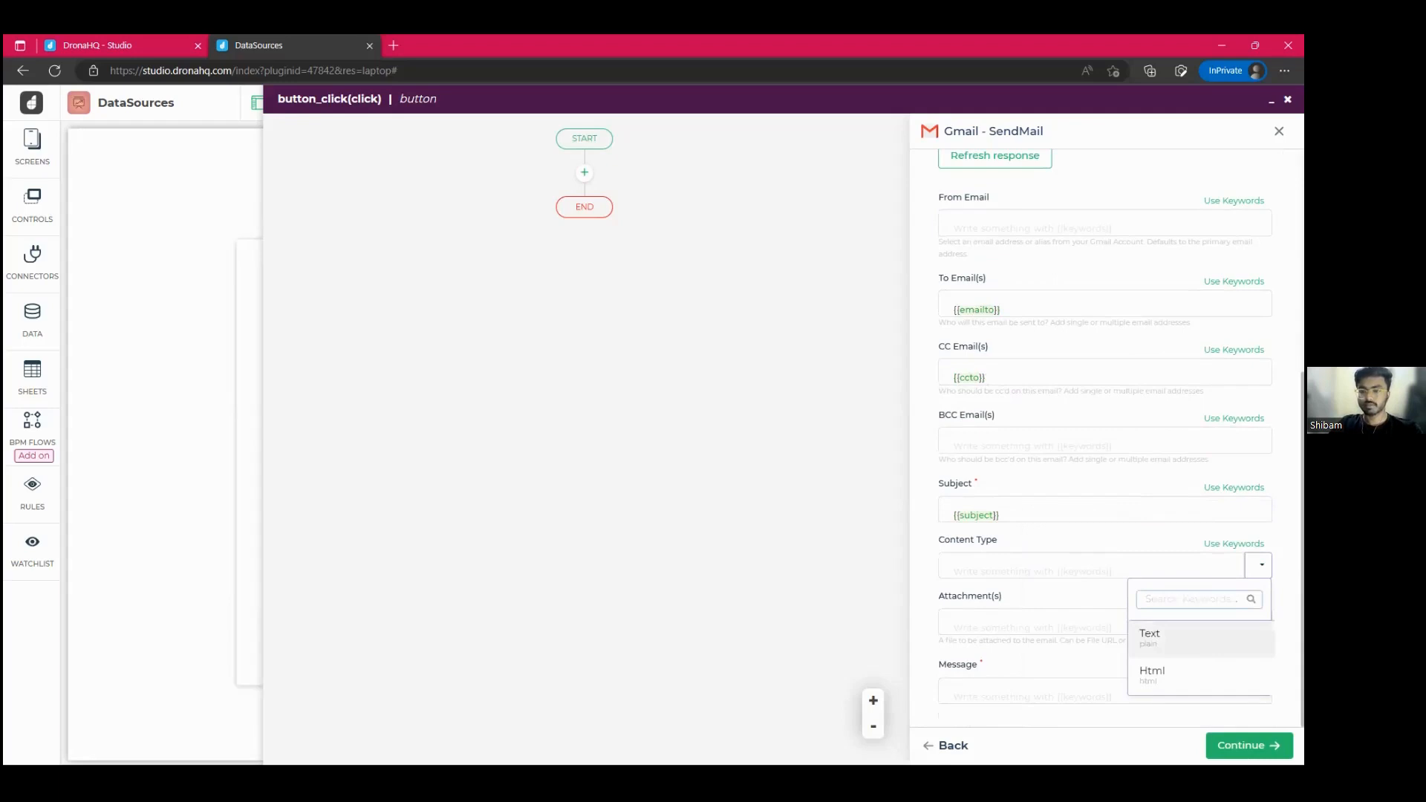
left_click(1149, 637)
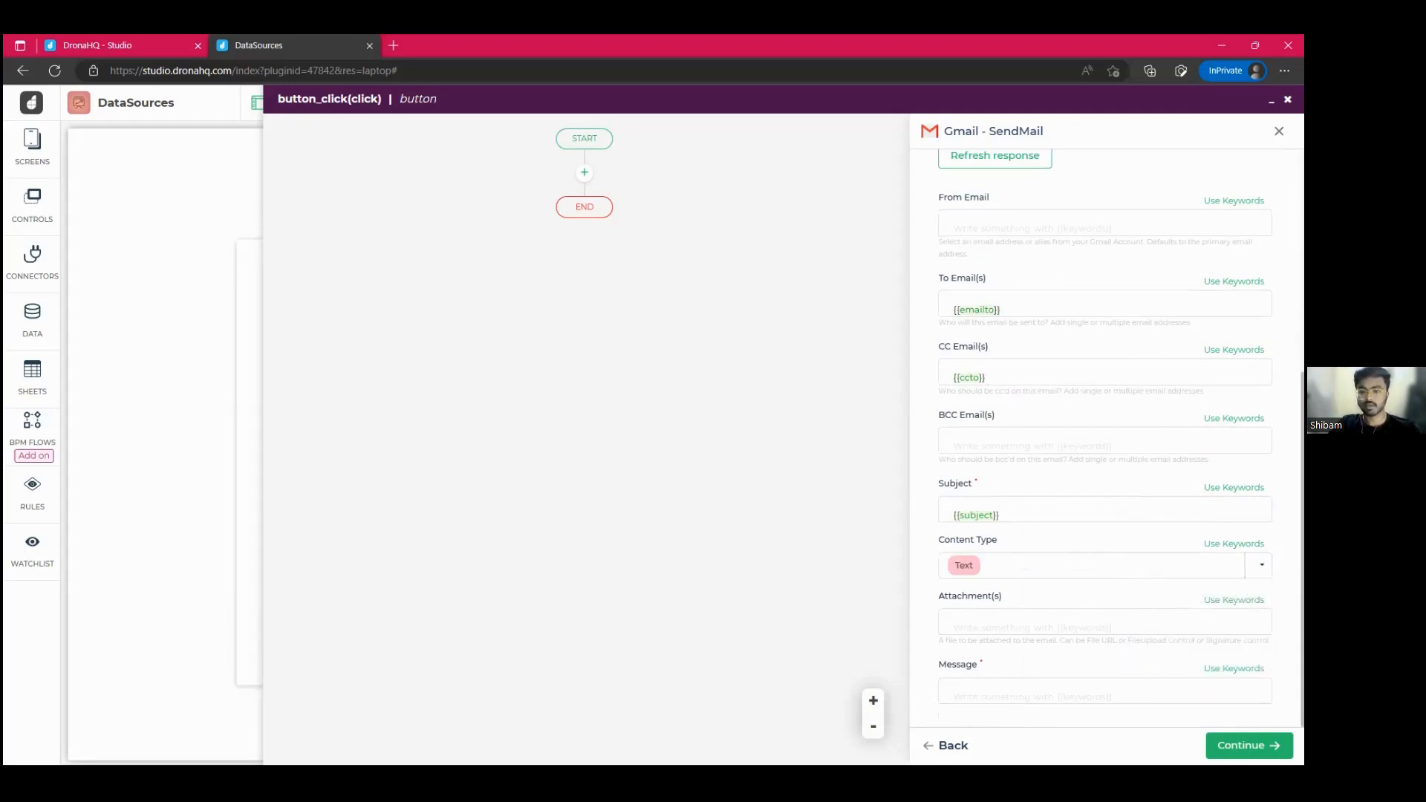
left_click(1233, 668)
scroll(1021, 619, "down", 2)
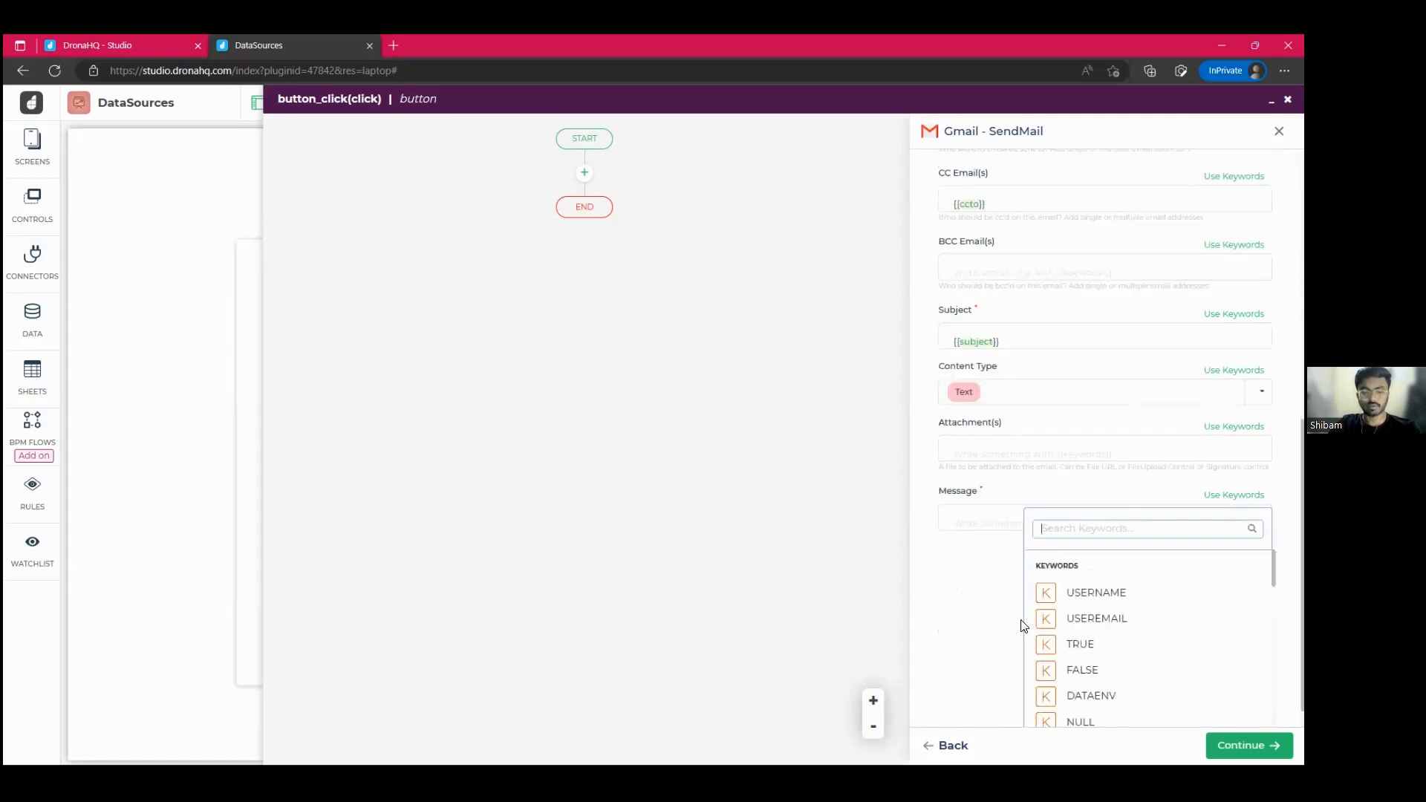
type("mar")
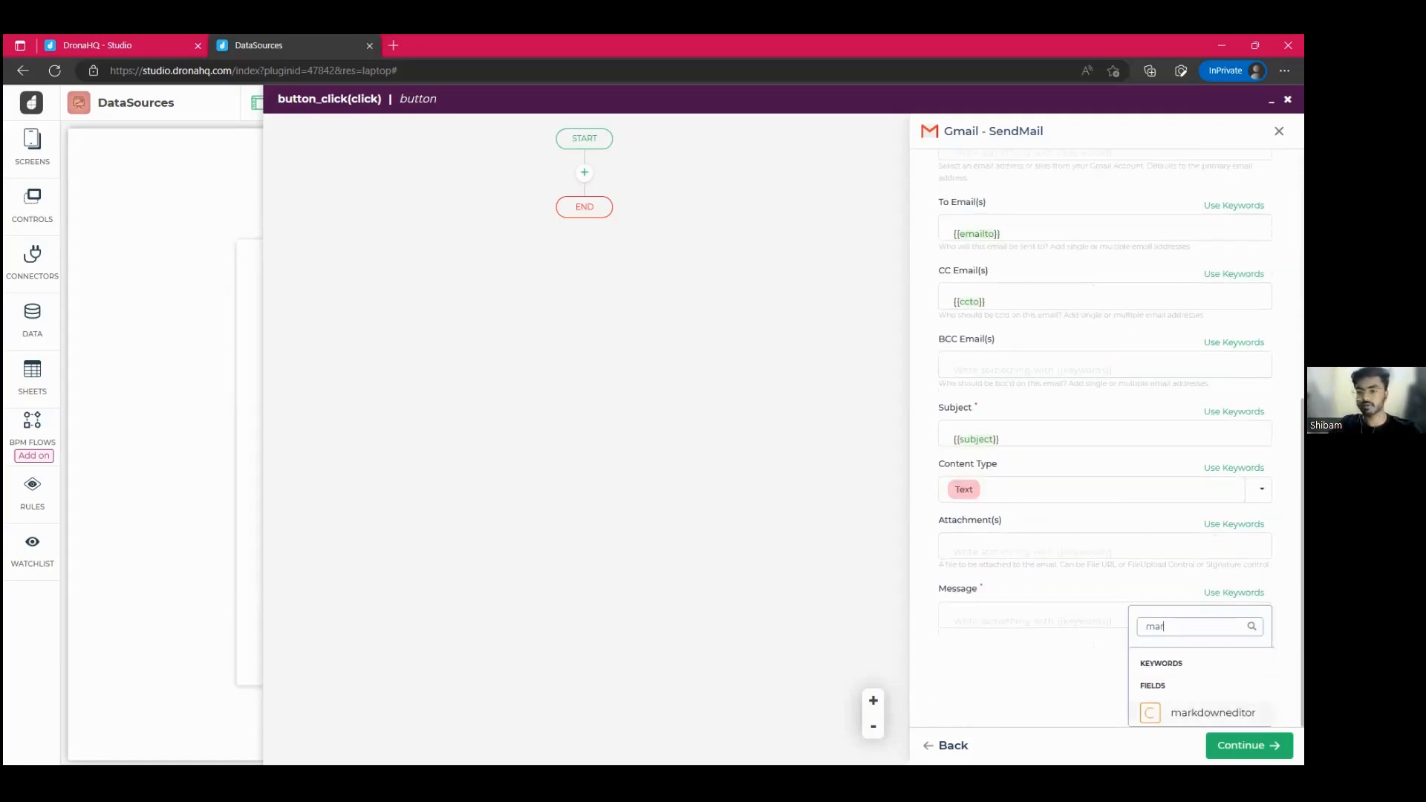
left_click(1212, 713)
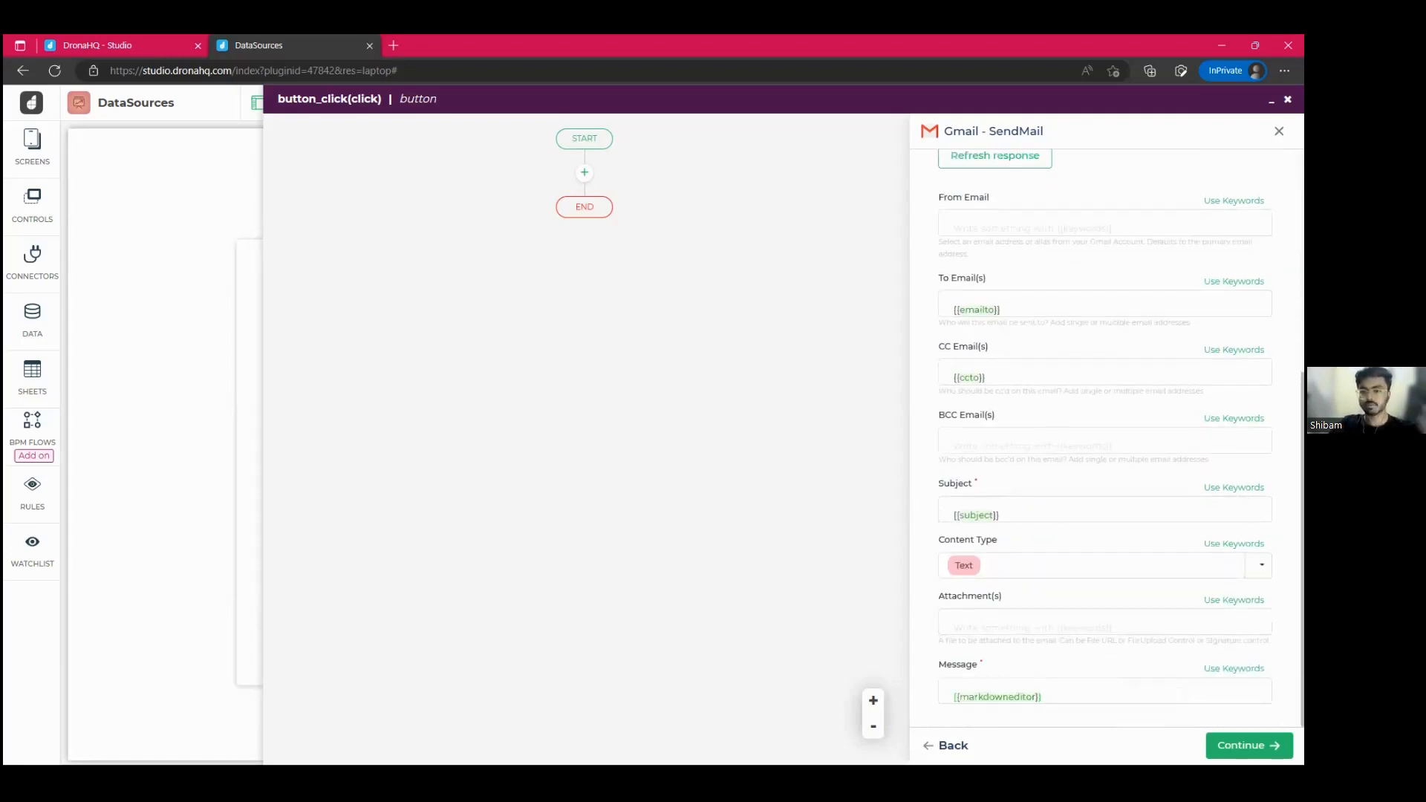
left_click(1249, 745)
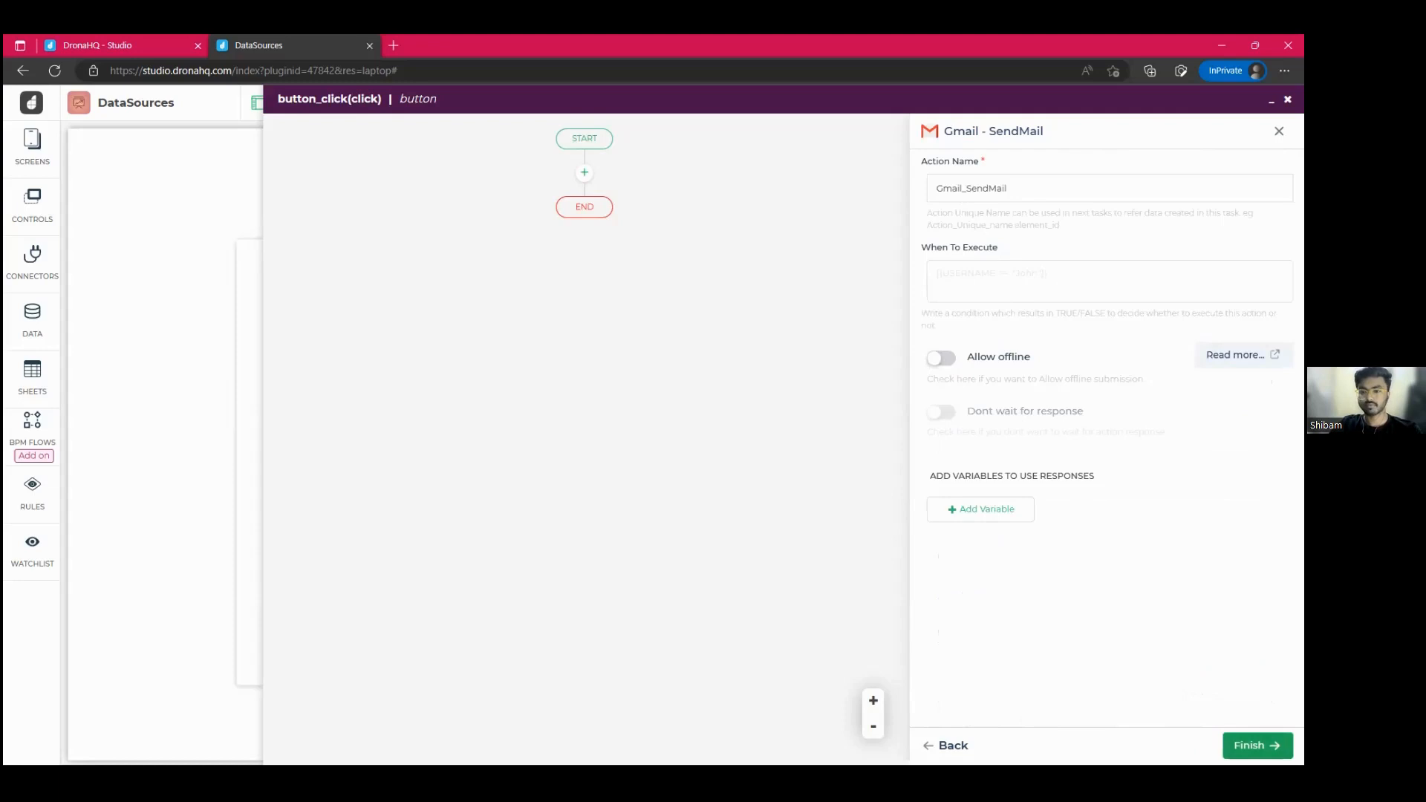
Step: Finish adding the GMAIL_SENDMAIL node, minimize the flow editor, and launch Preview
left_click(1257, 745)
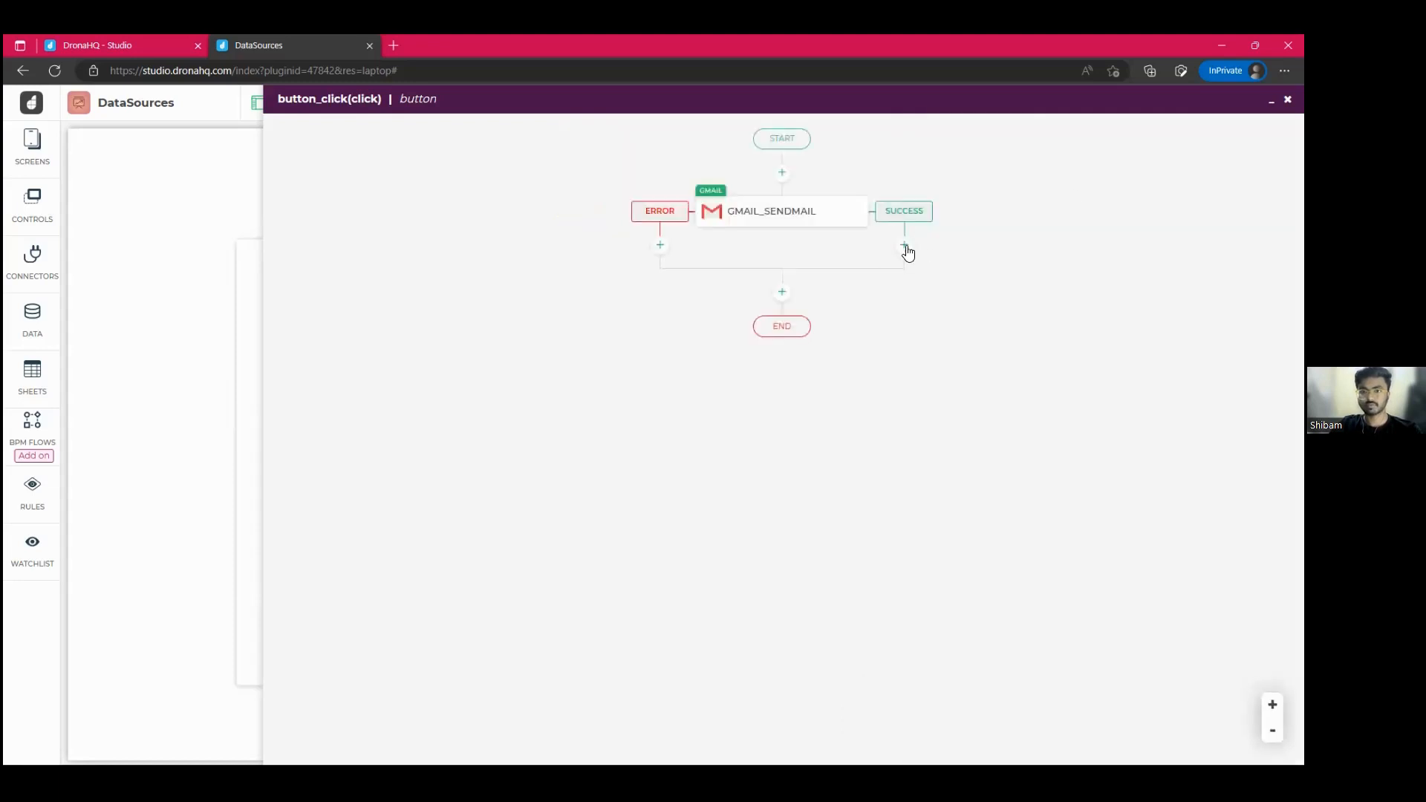
left_click(1271, 100)
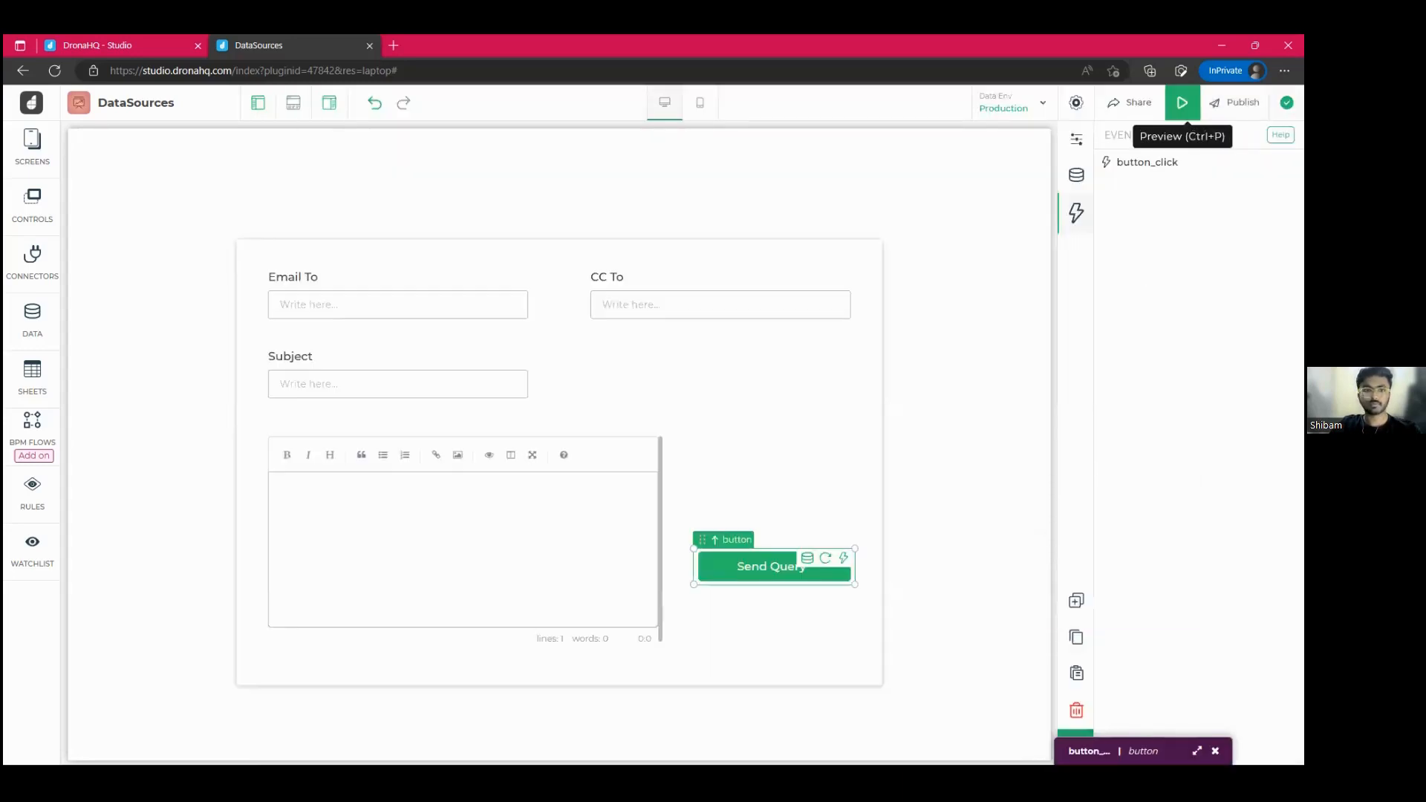
left_click(1182, 103)
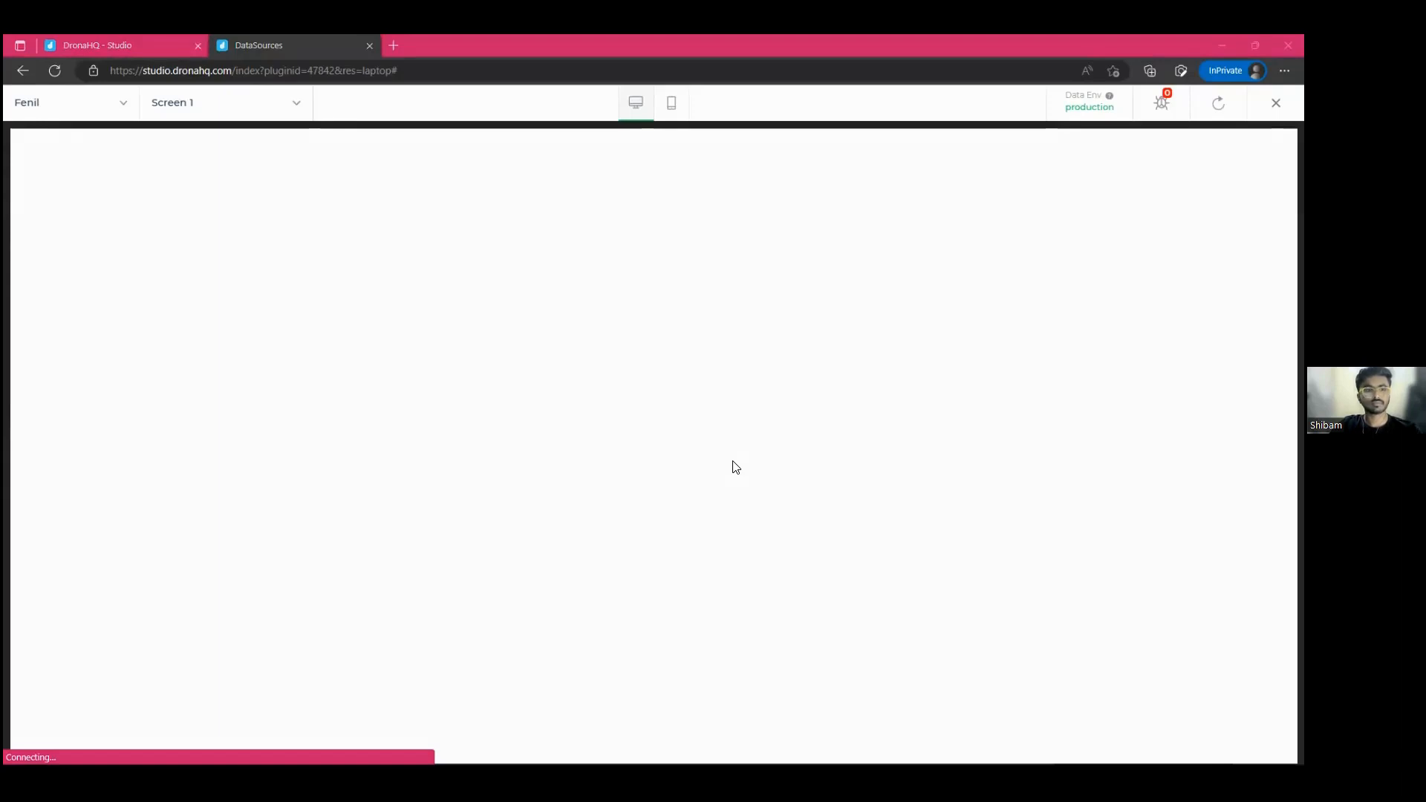
Step: In the preview, paste the recipient address and enter the subject 'Technical Query'
left_click(216, 110)
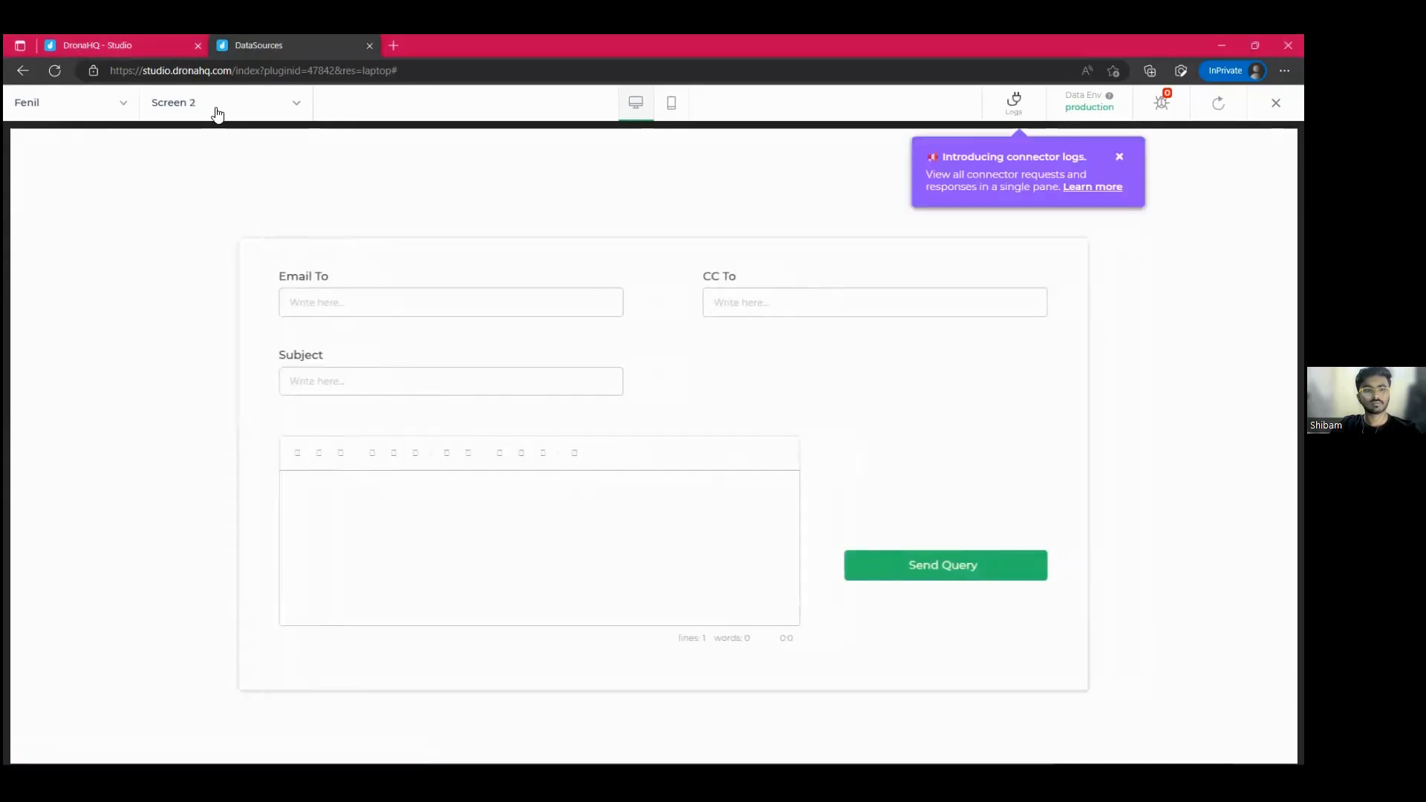
left_click(410, 295)
key("ctrl+v")
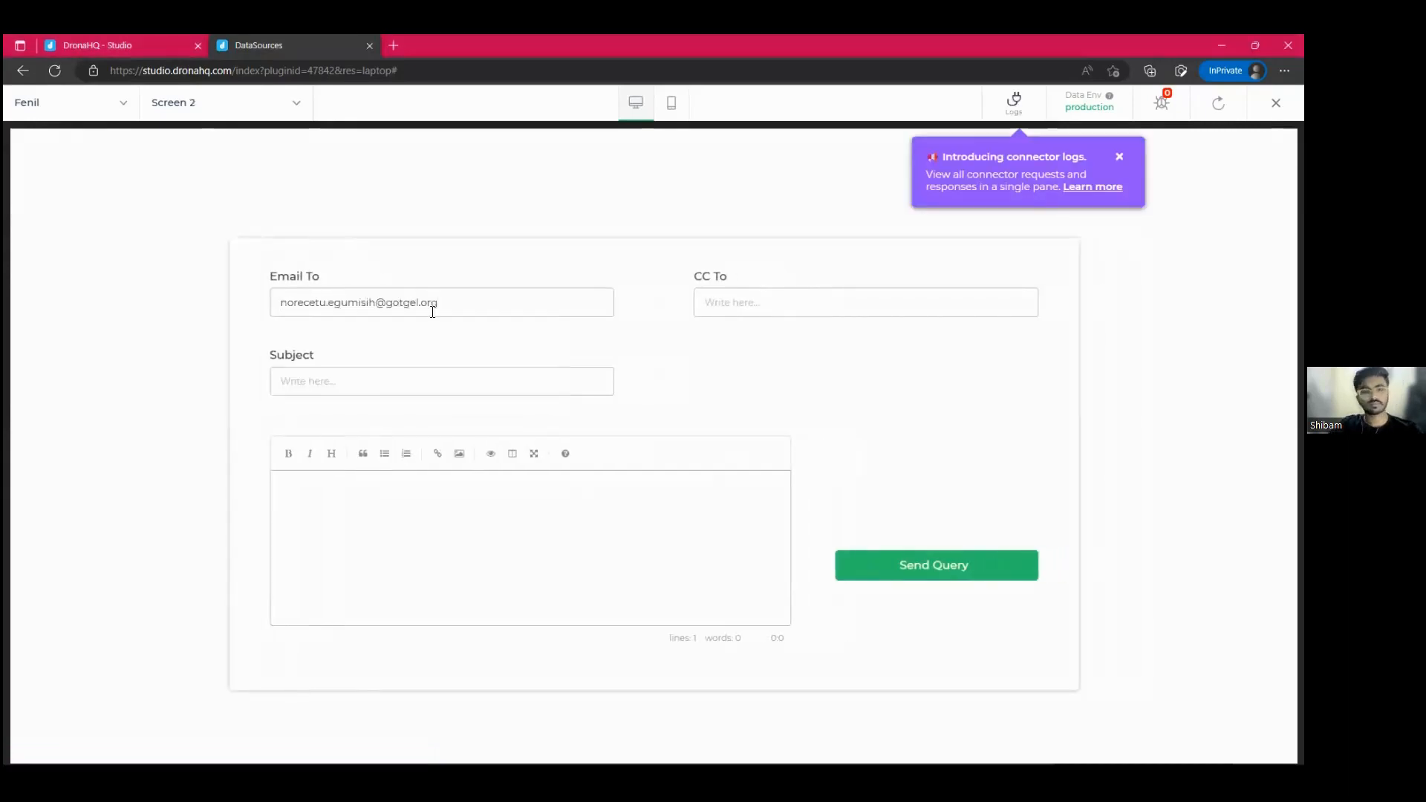
left_click(399, 377)
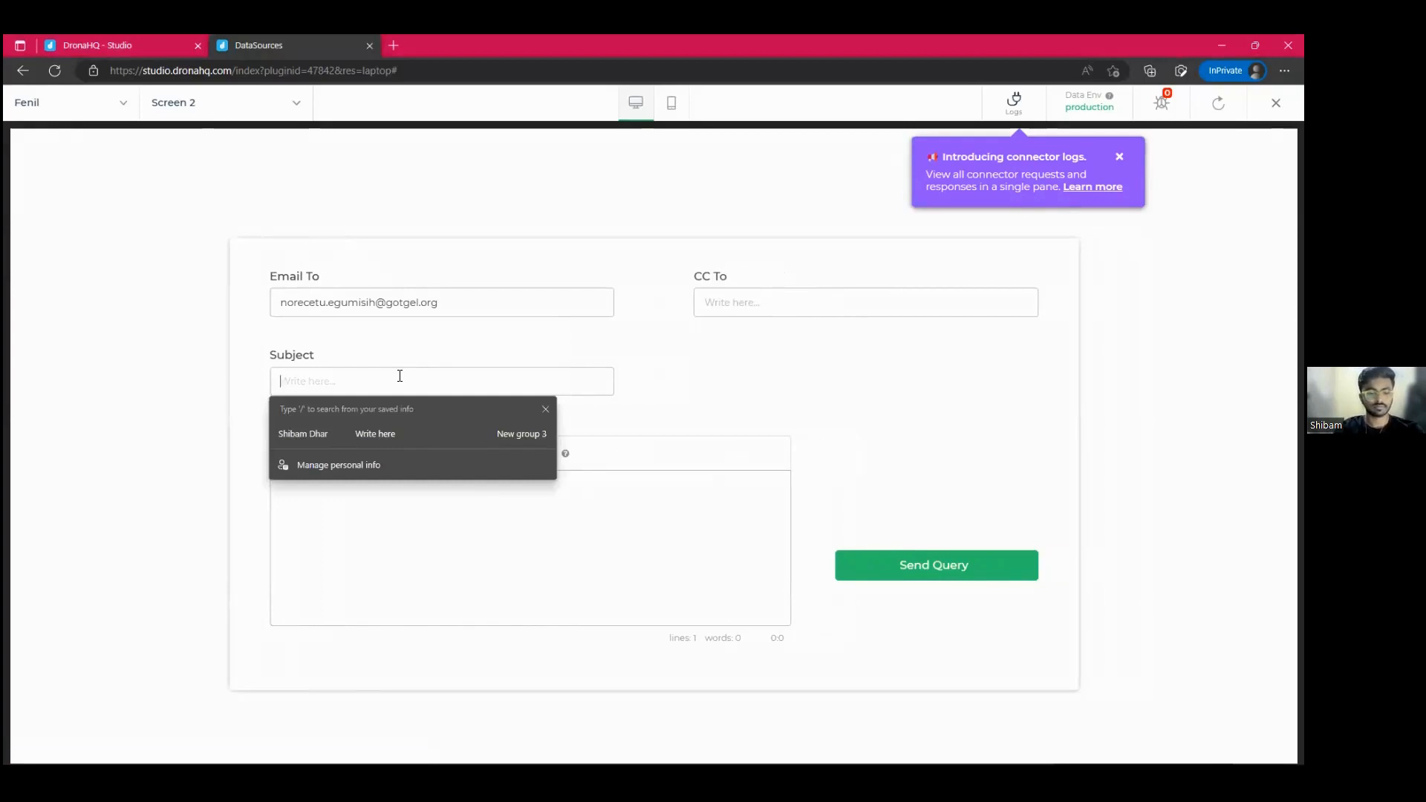
type("Techni")
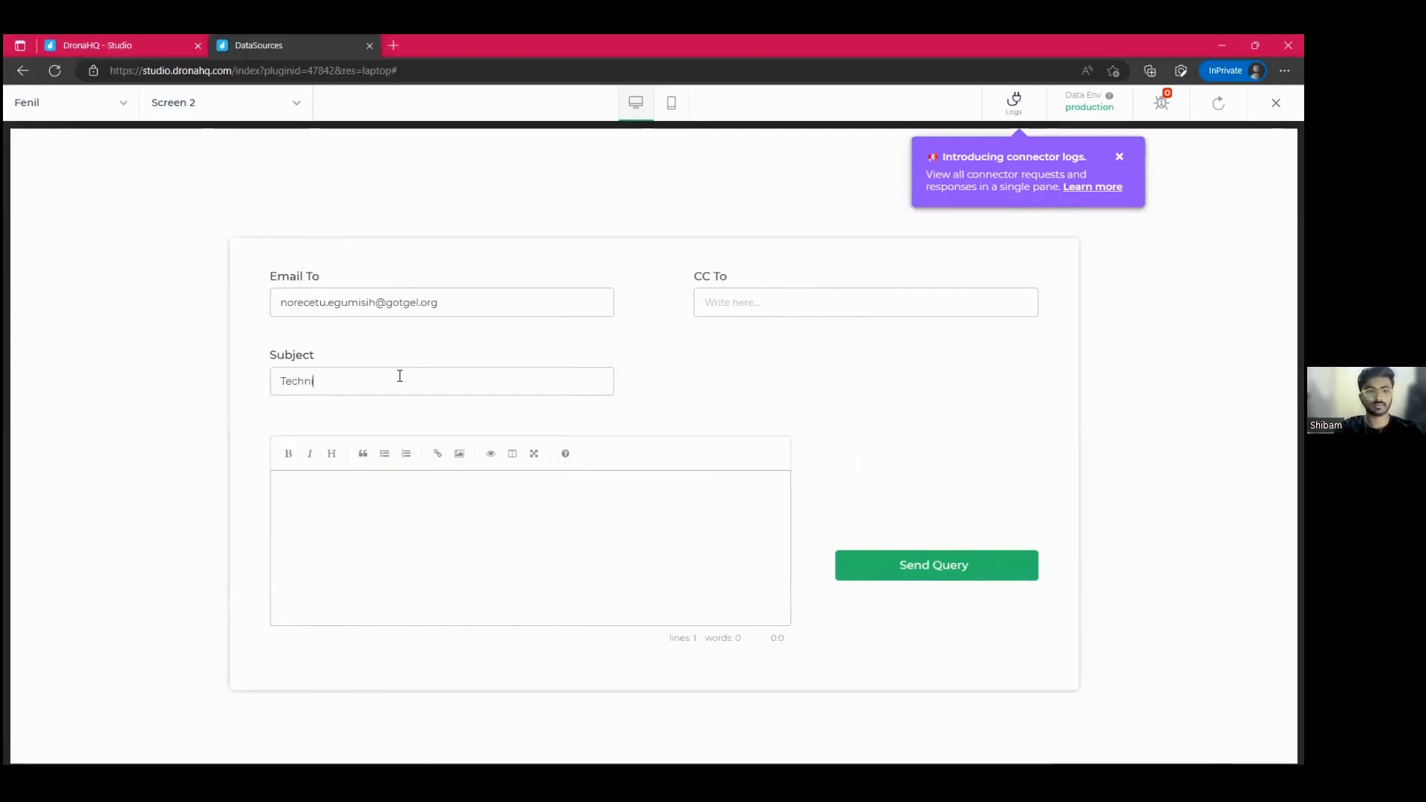
type("cal Query")
Step: Write the message 'How to connect to DB in Studio?' and send the query
left_click(366, 525)
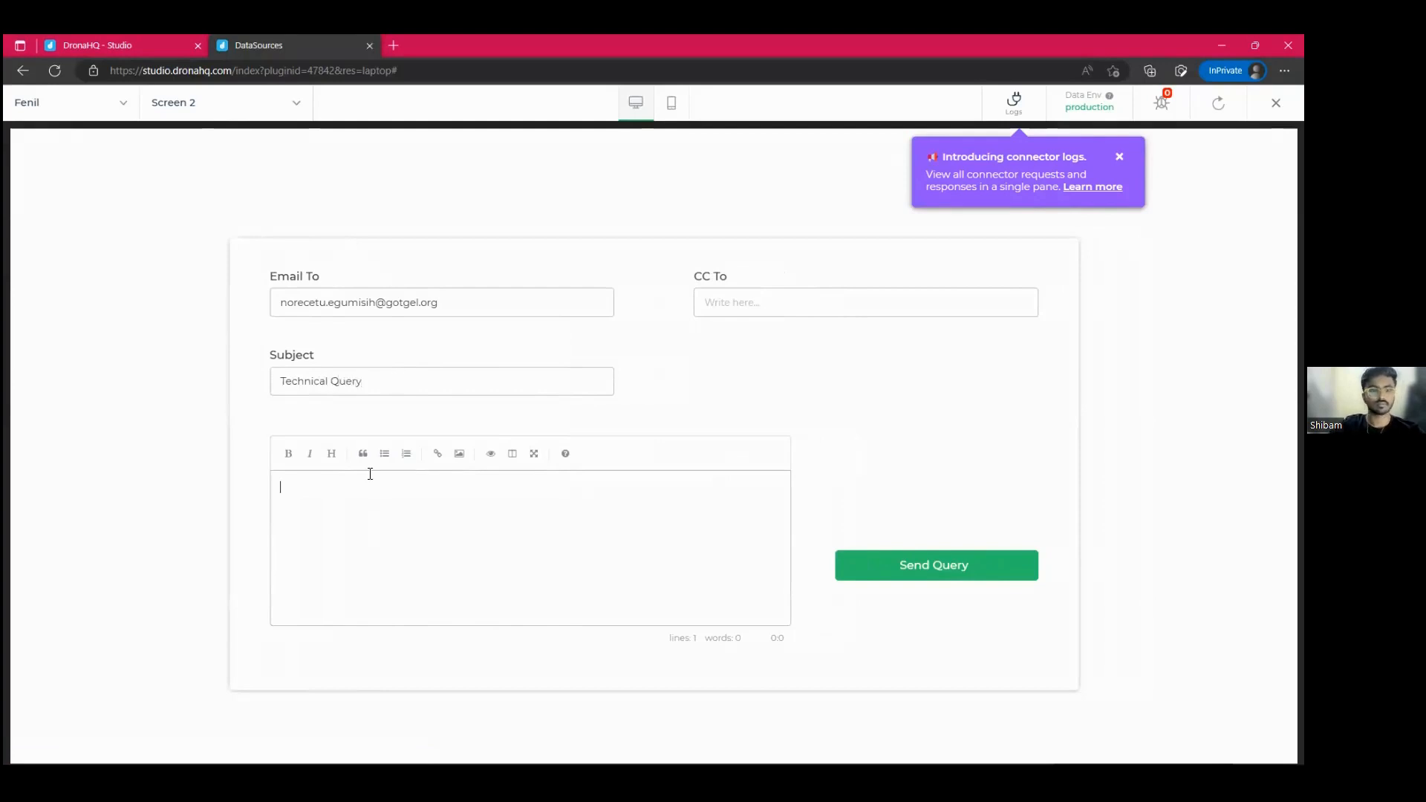
type("Hw")
key("BackSpace")
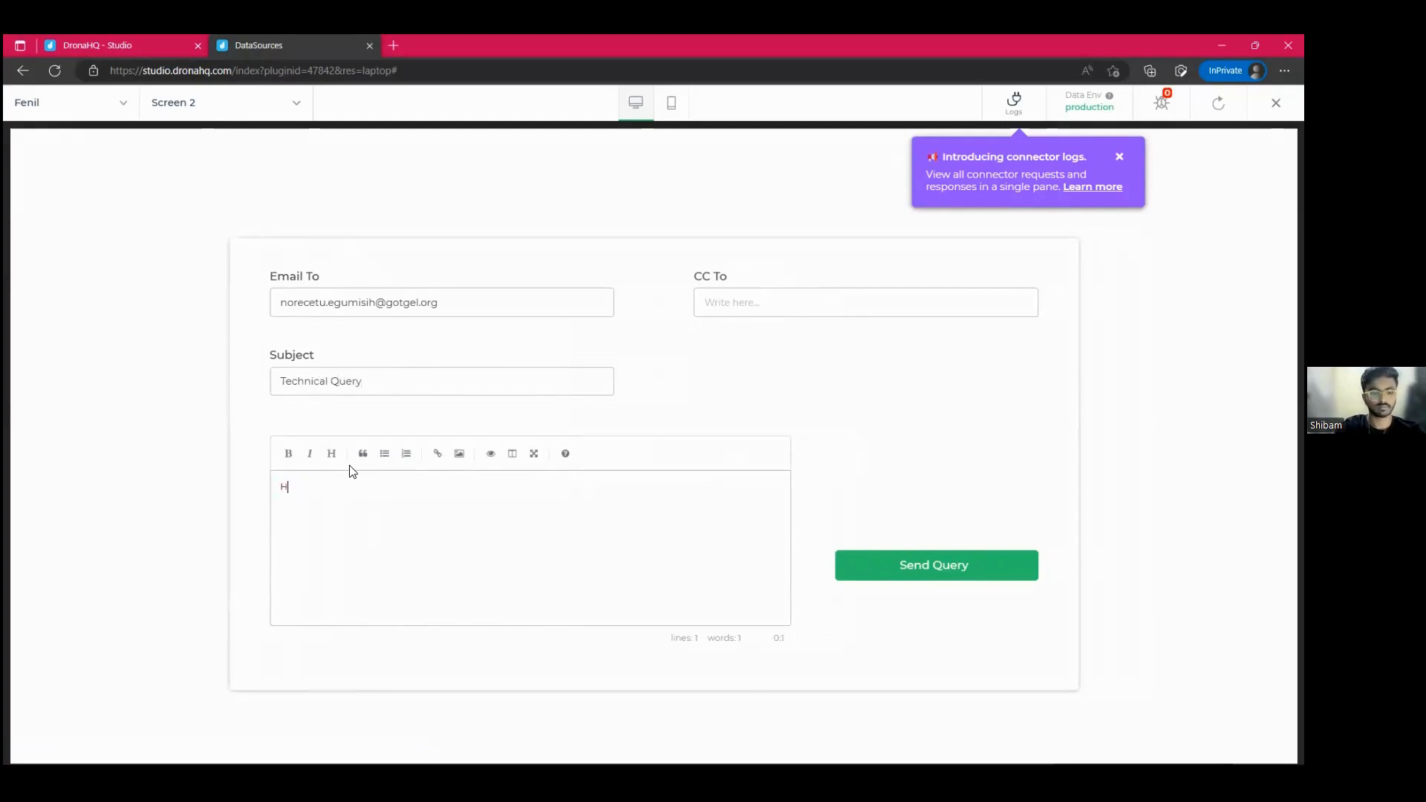
type("ow to connect to")
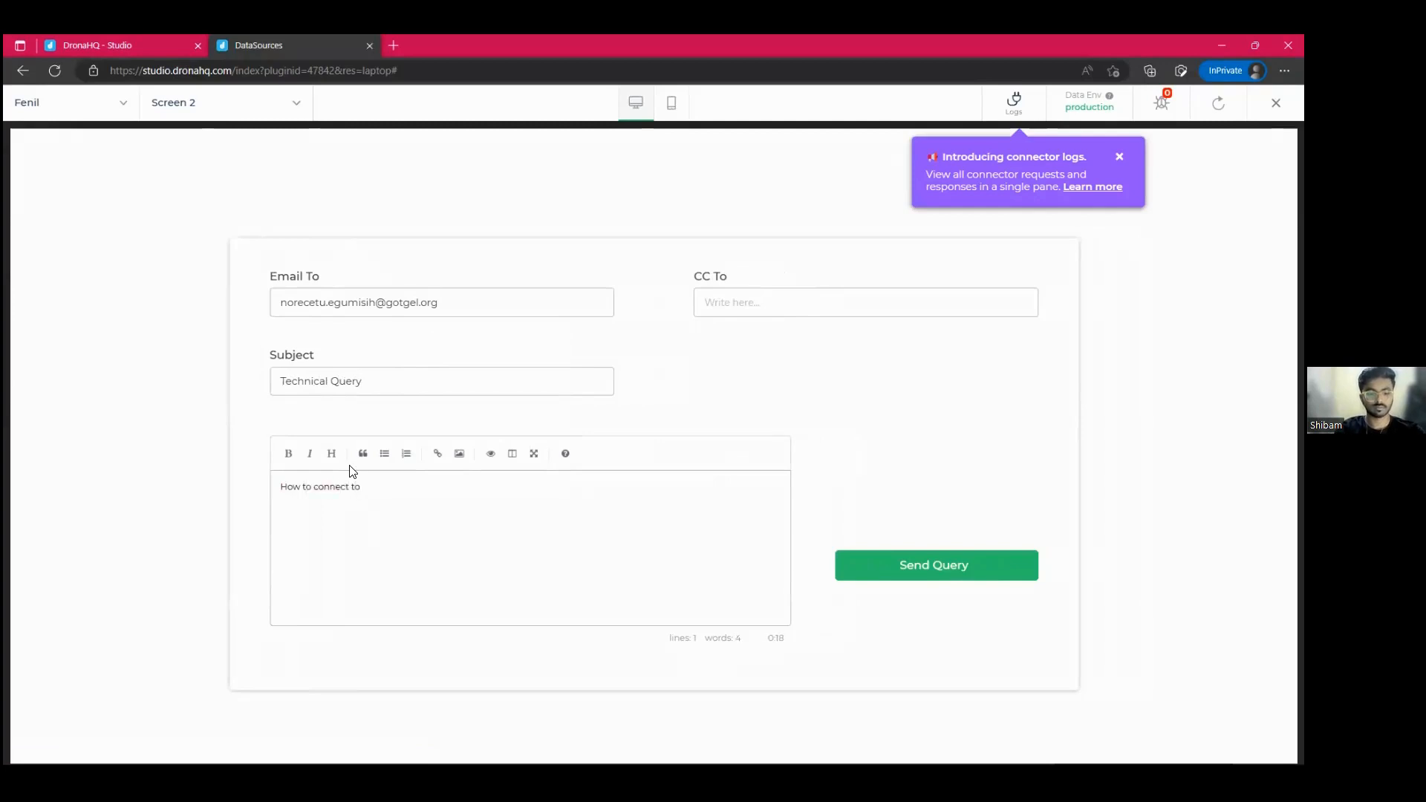
type(" DB in Studio?")
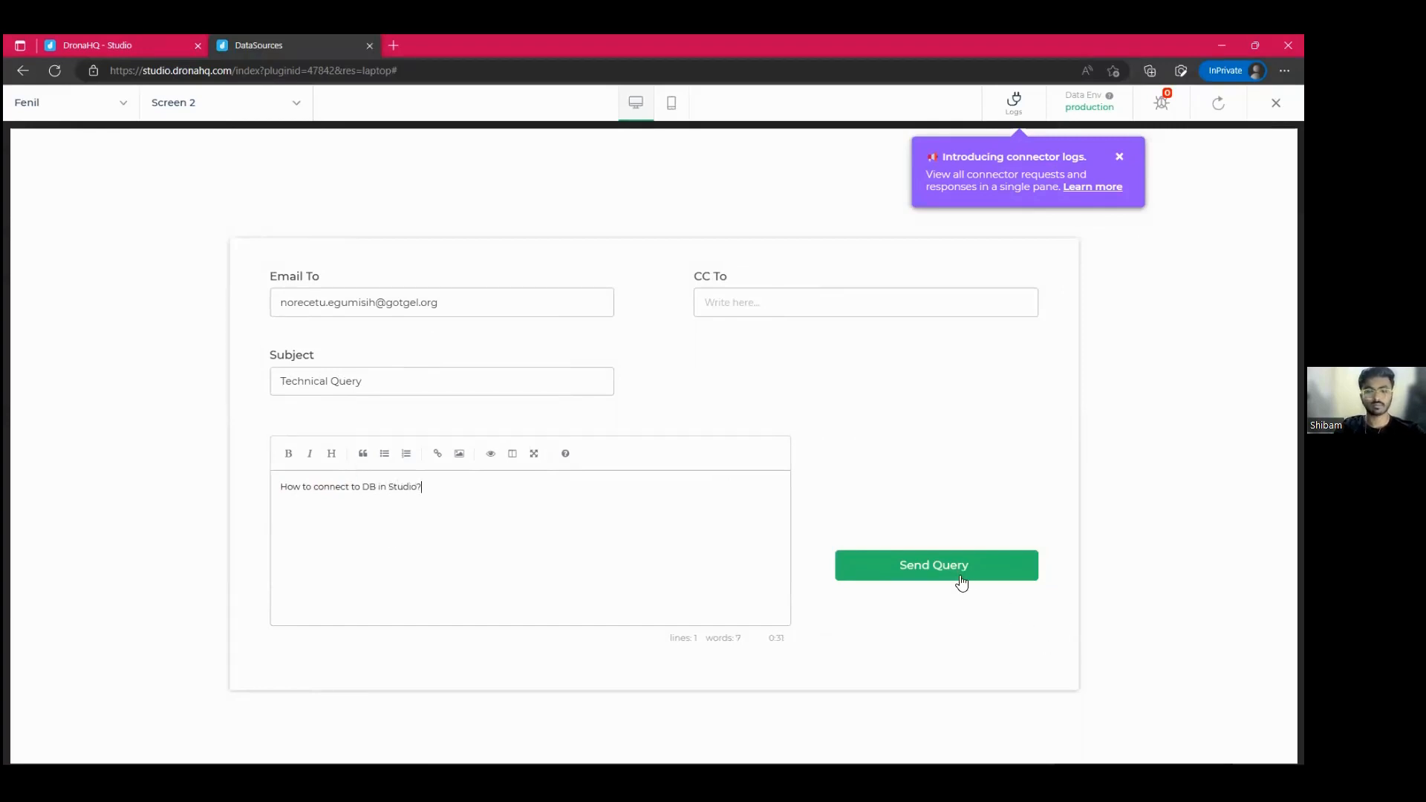
left_click(940, 567)
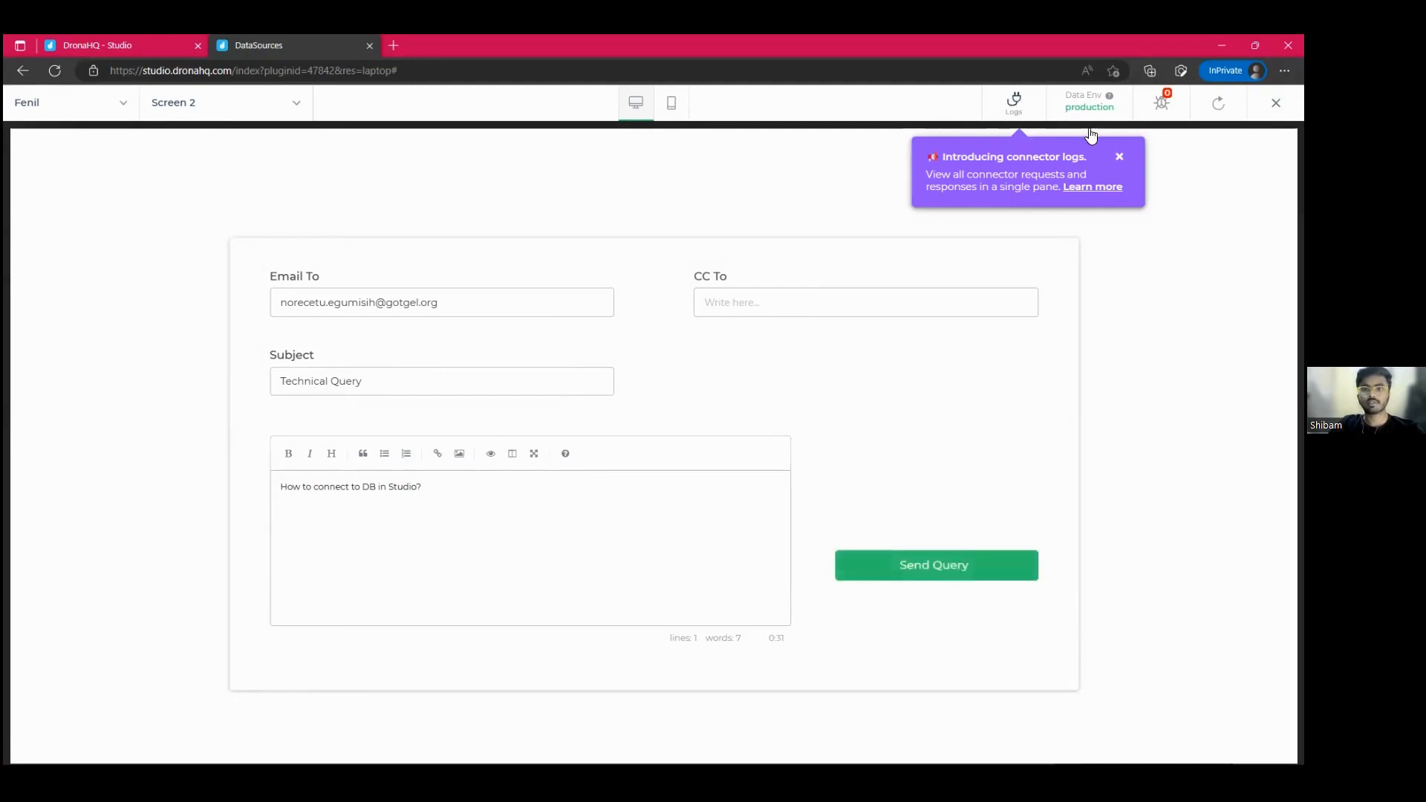
left_click(1014, 103)
left_click_drag(276, 194, 562, 249)
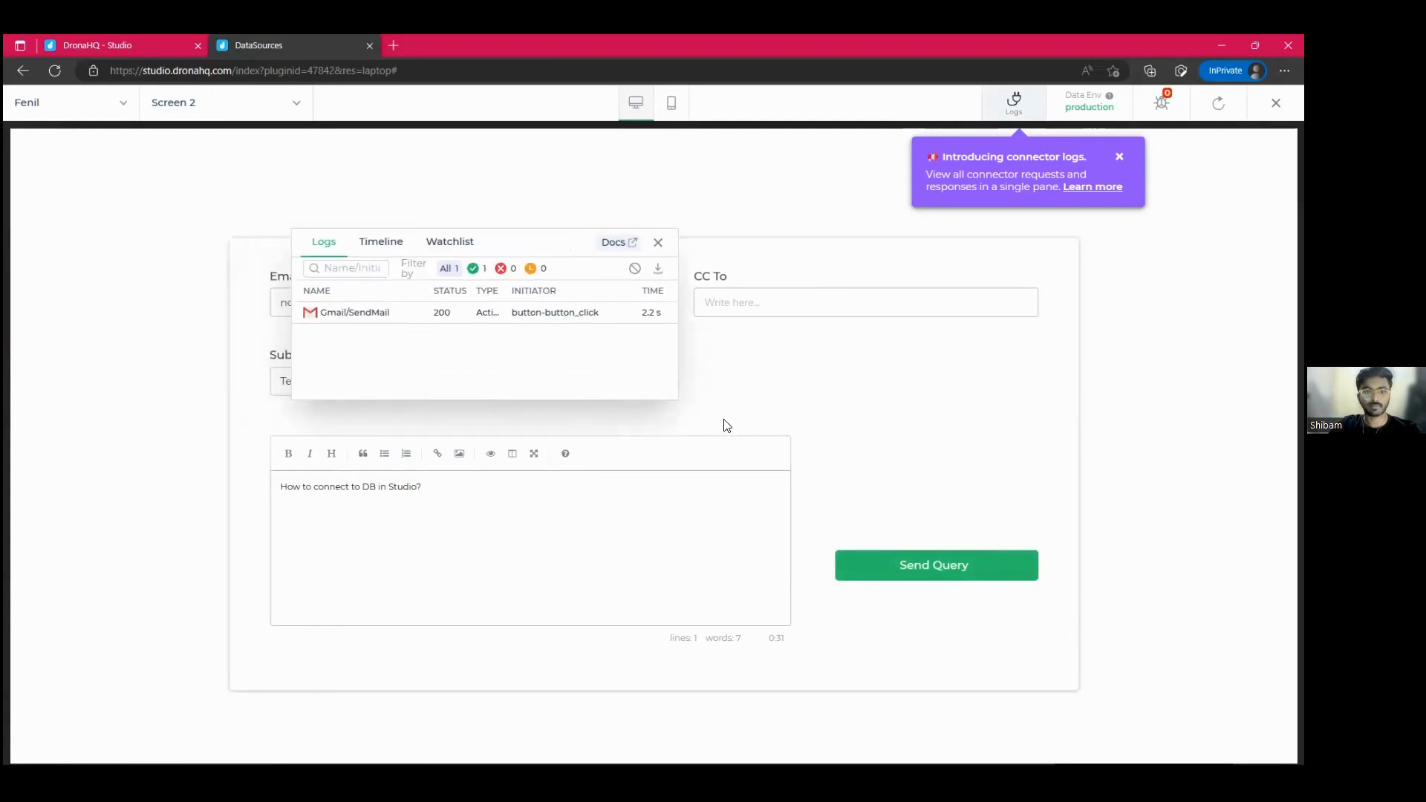
left_click_drag(675, 398, 836, 518)
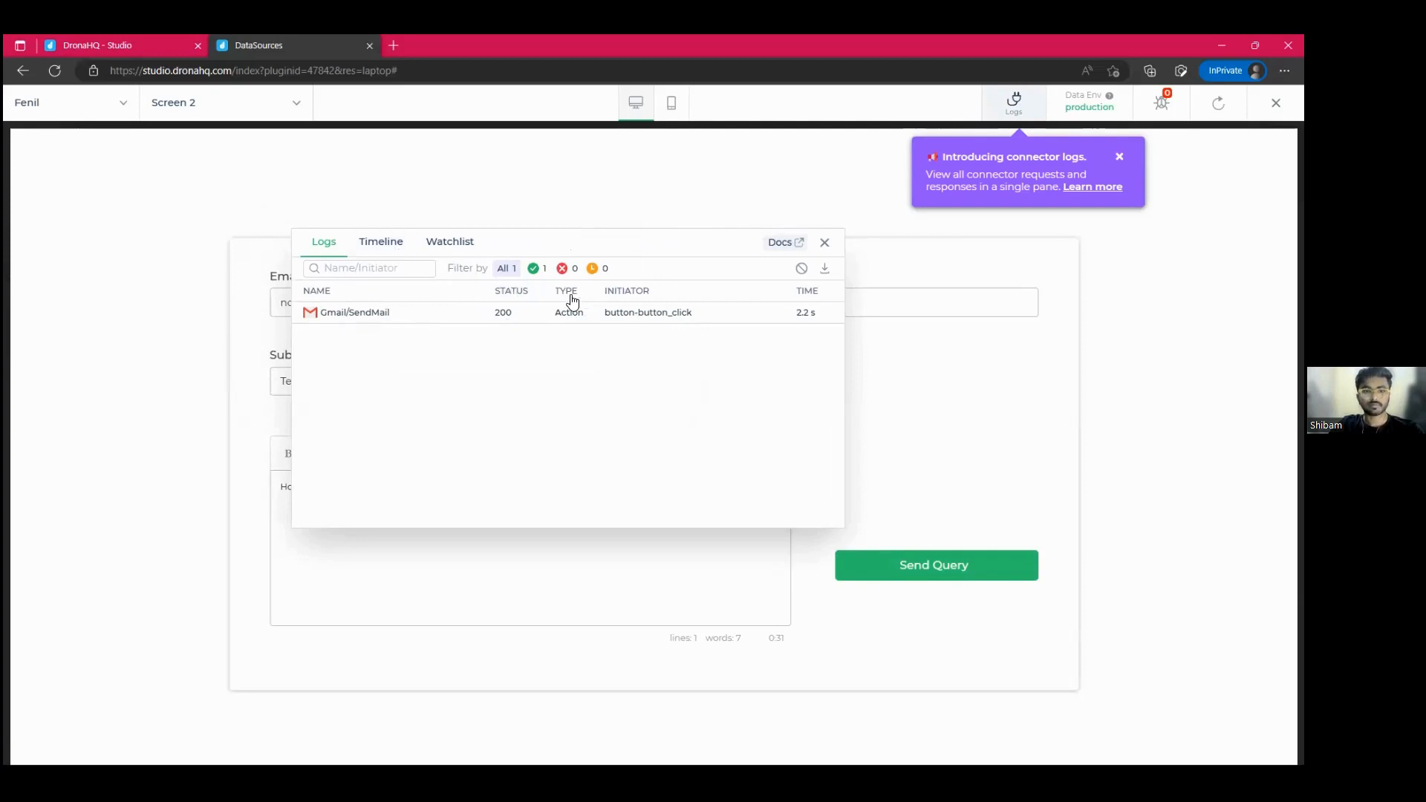
left_click(547, 301)
left_click(549, 291)
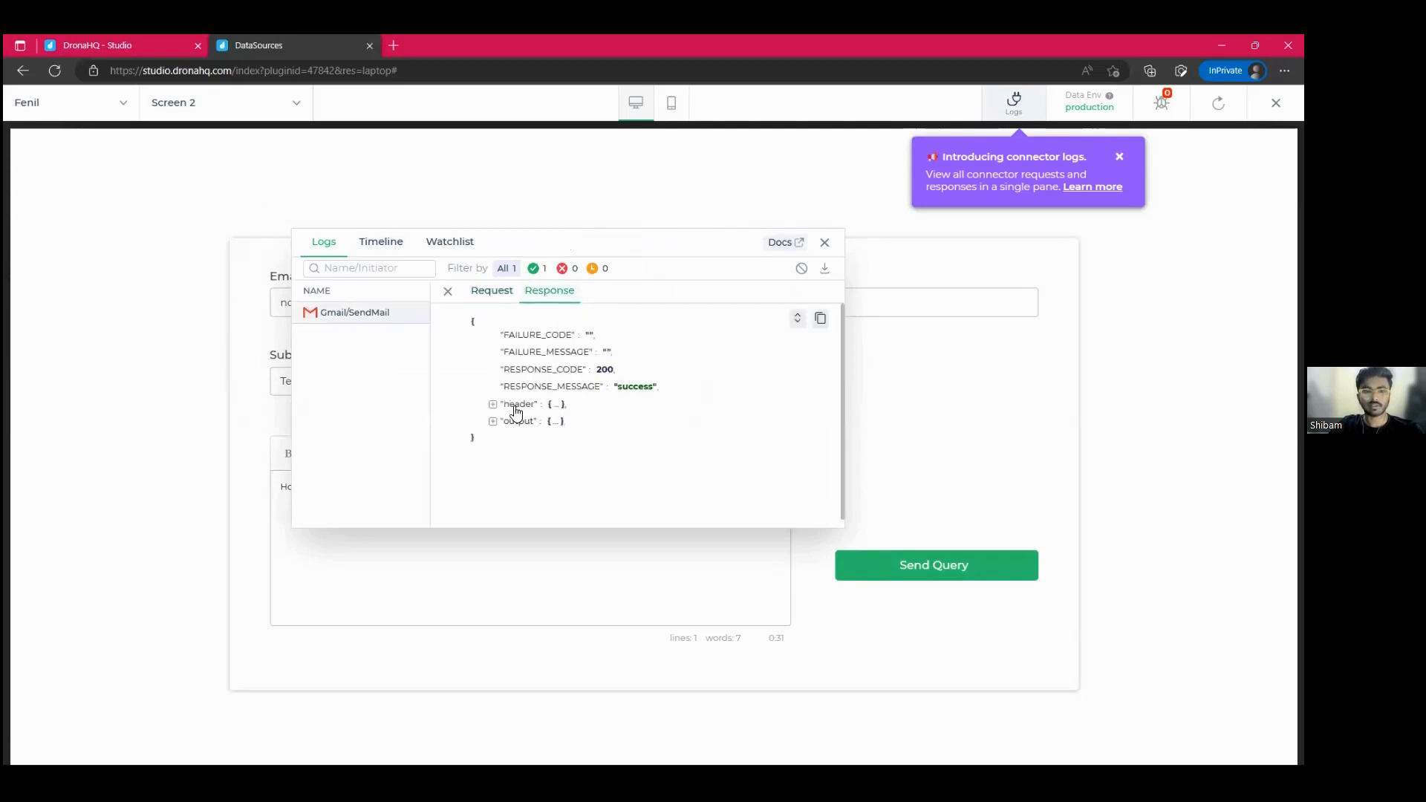
left_click(493, 421)
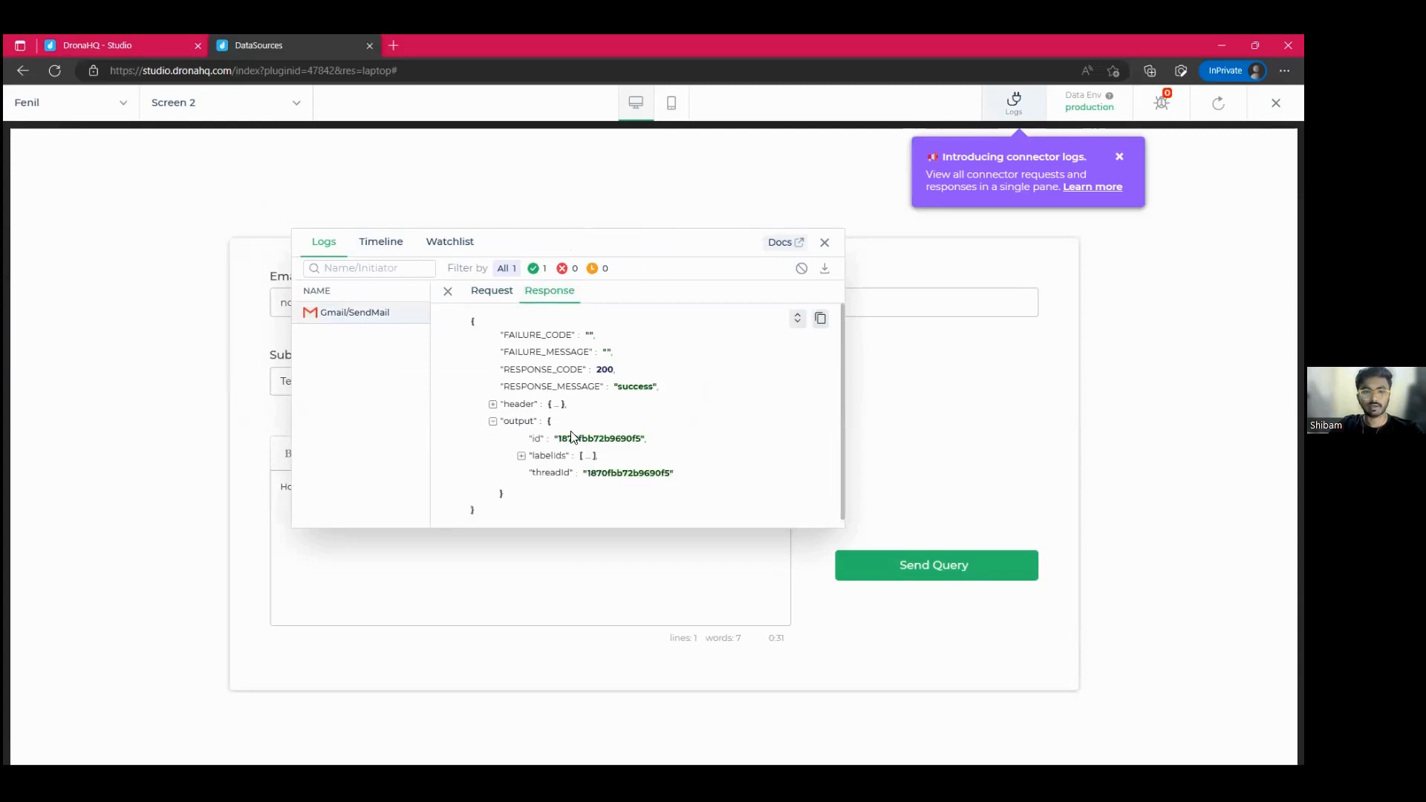
left_click(522, 456)
scroll(547, 469, "down", 1)
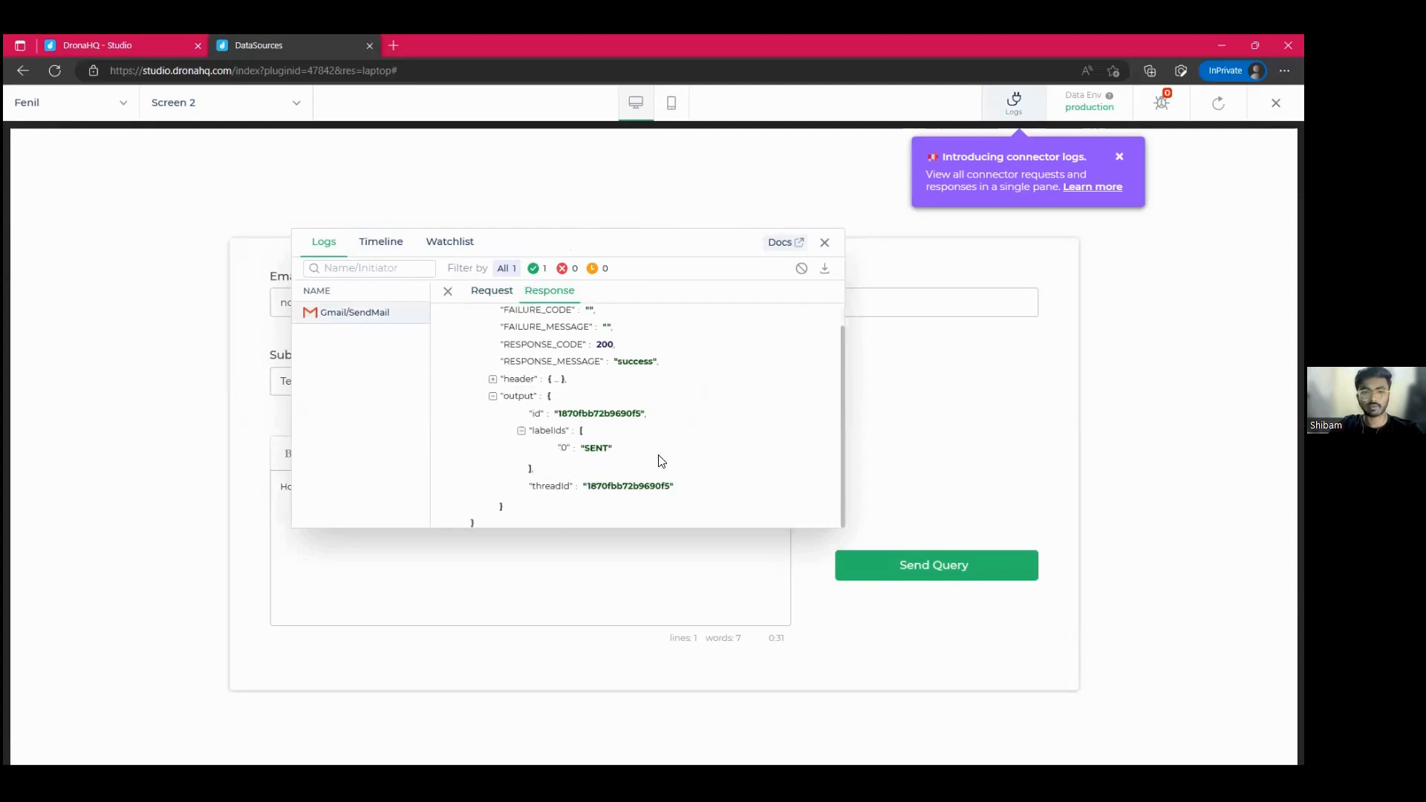
left_click_drag(613, 248, 1037, 311)
left_click(1205, 278)
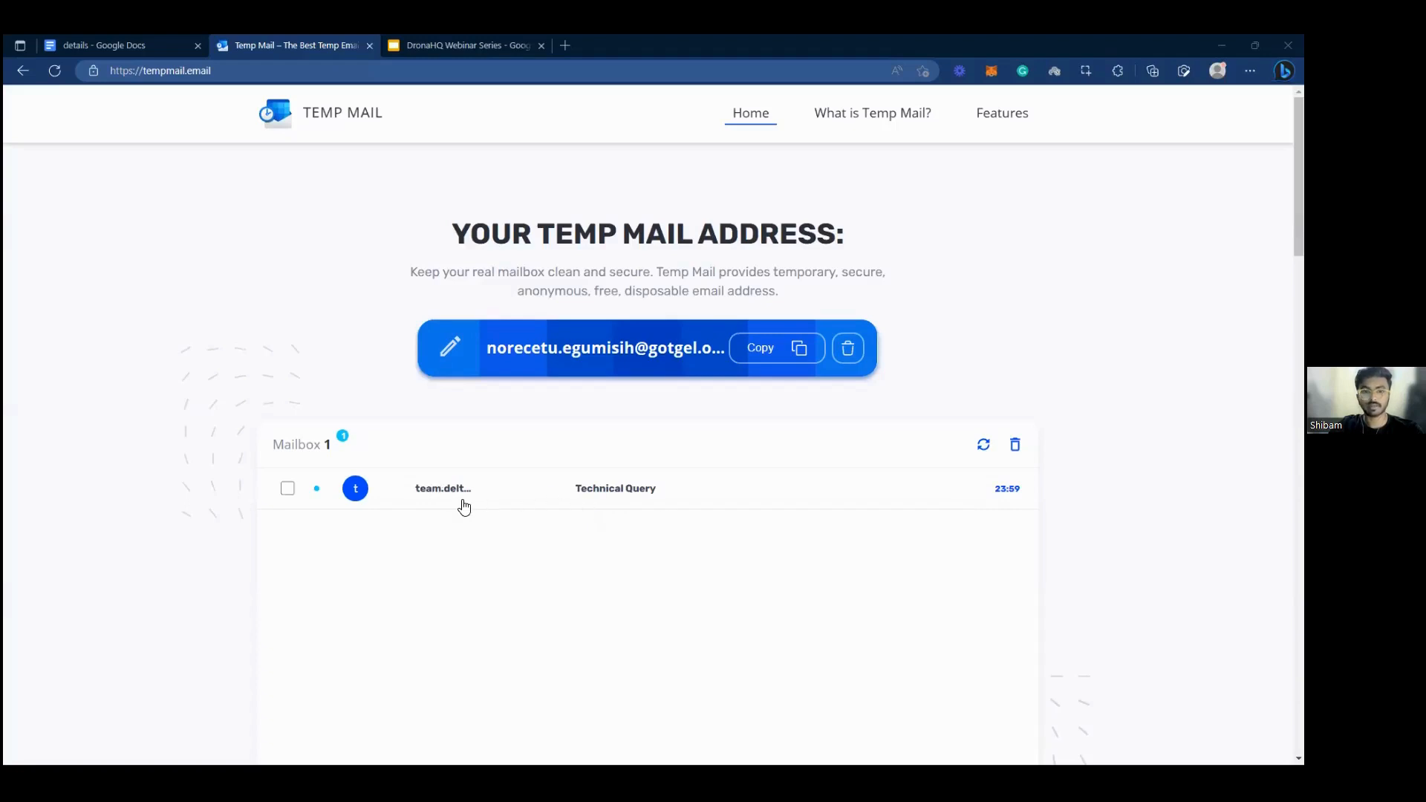
Step: Open the Technical Query message in Temp Mail to read its body
left_click(623, 494)
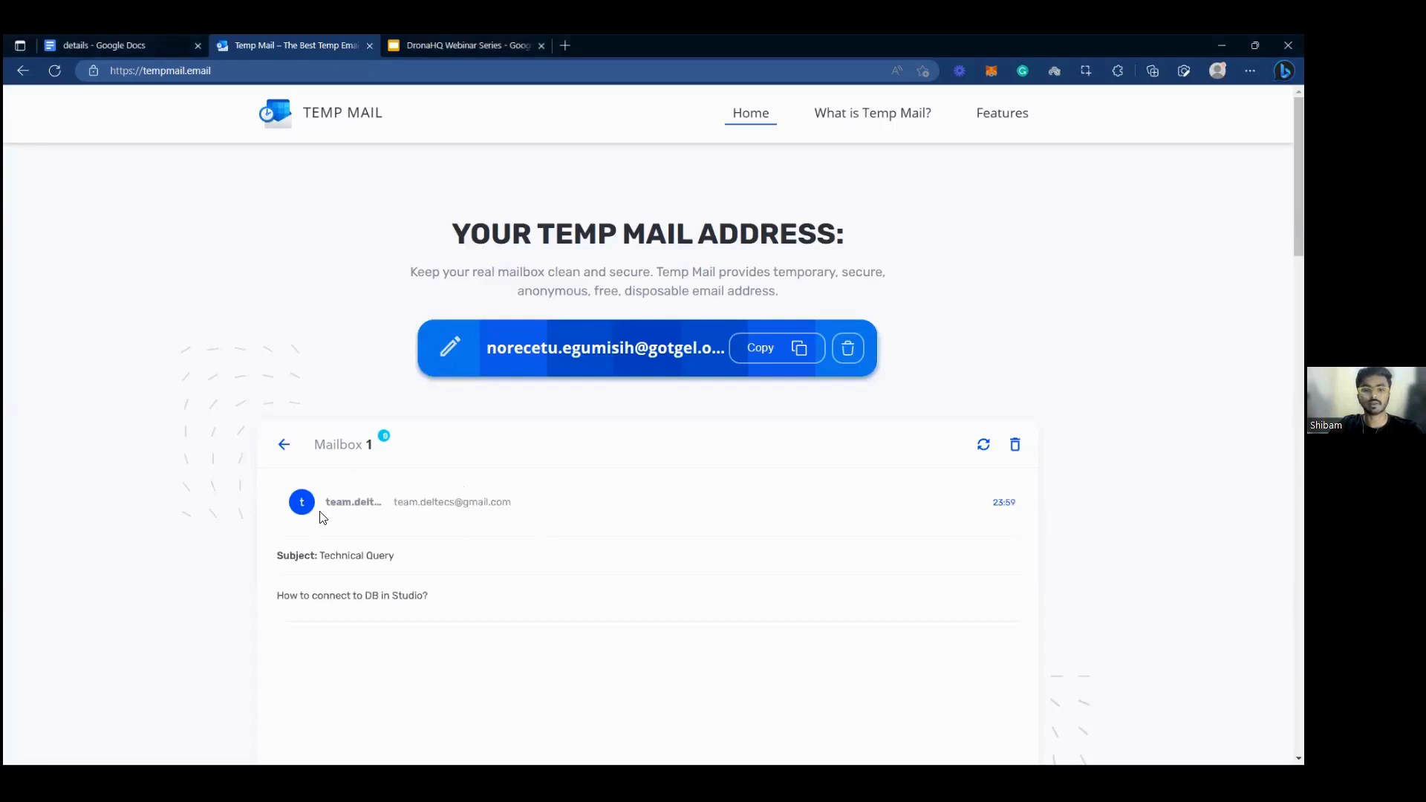
scroll(322, 518, "down", 1)
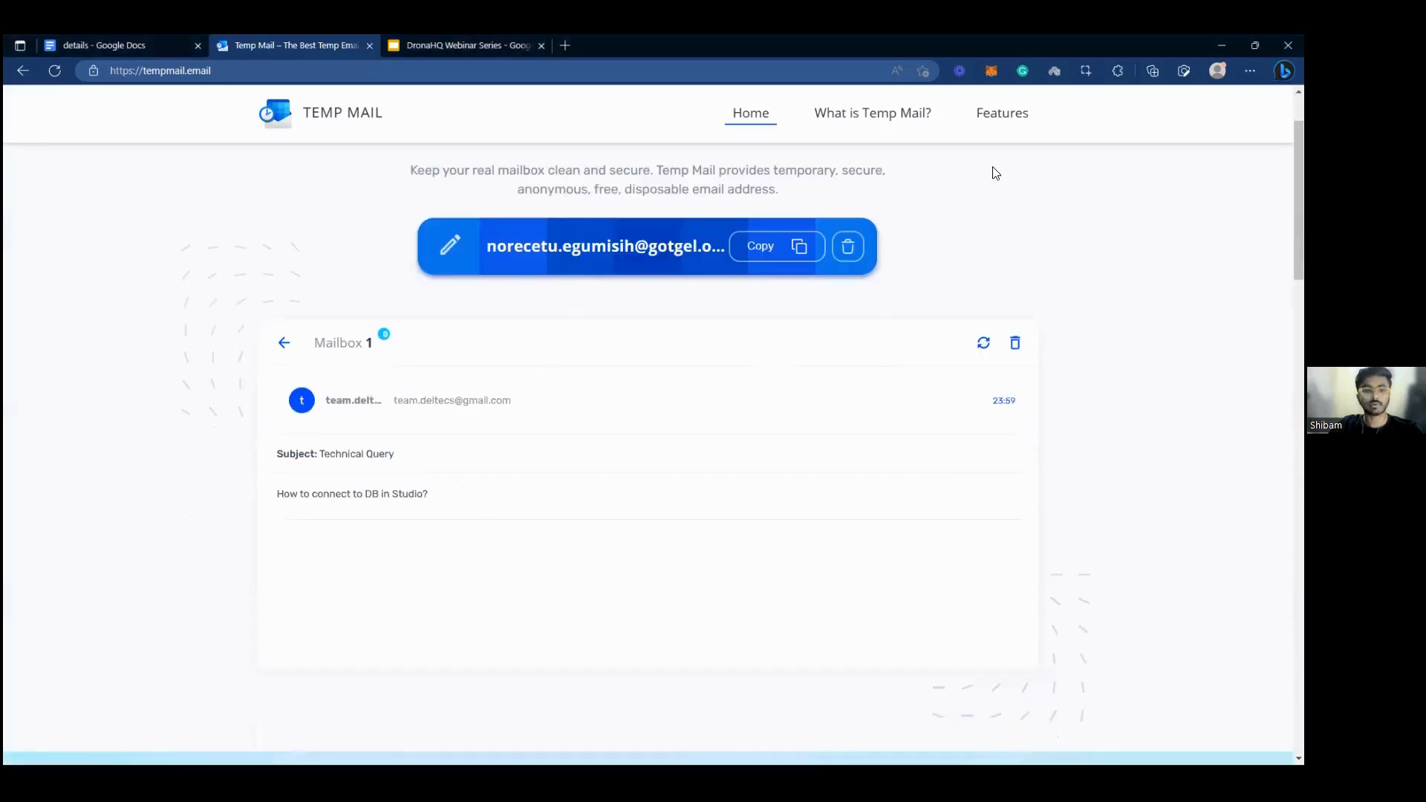
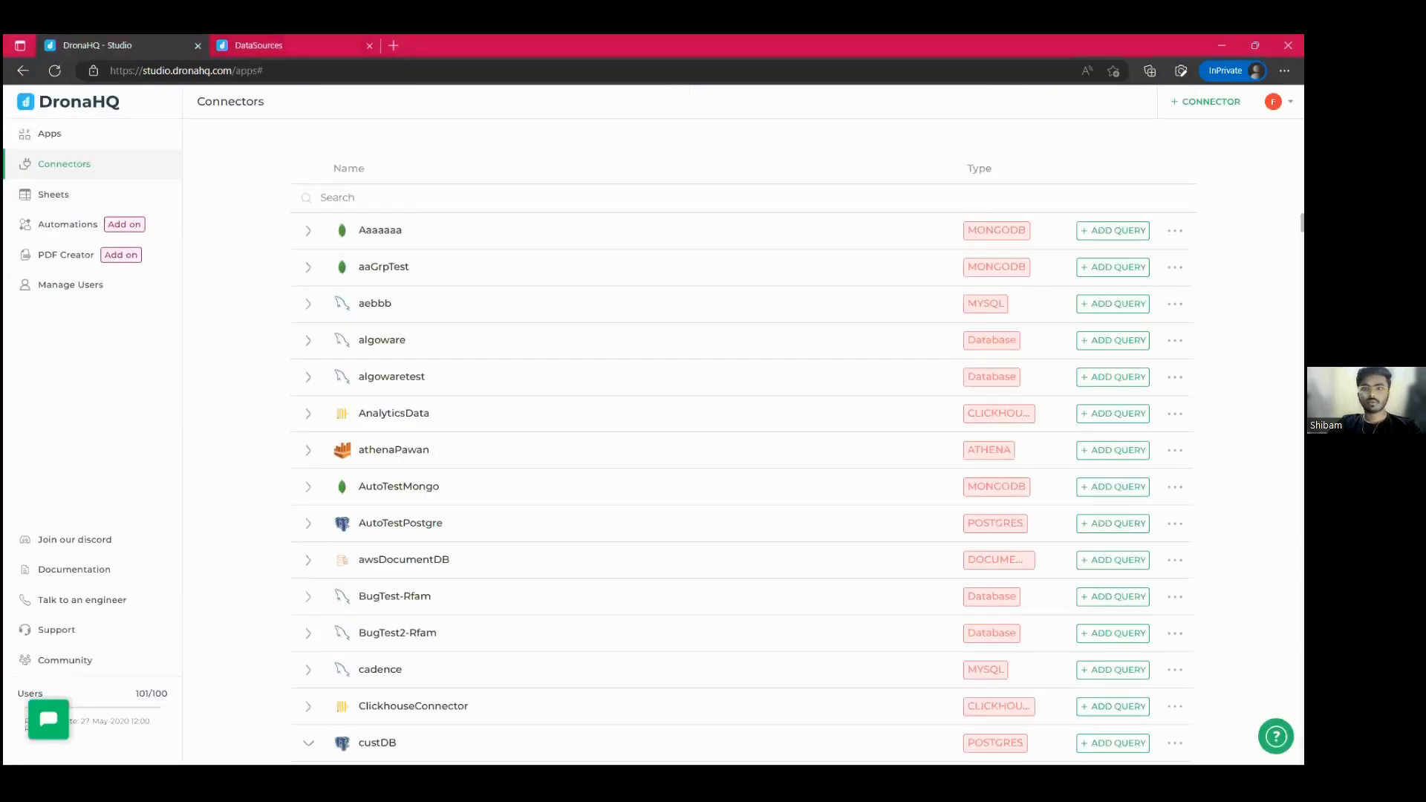
Step: Add a new connector, choosing REST API from the APIs section of the connector list
left_click(1206, 101)
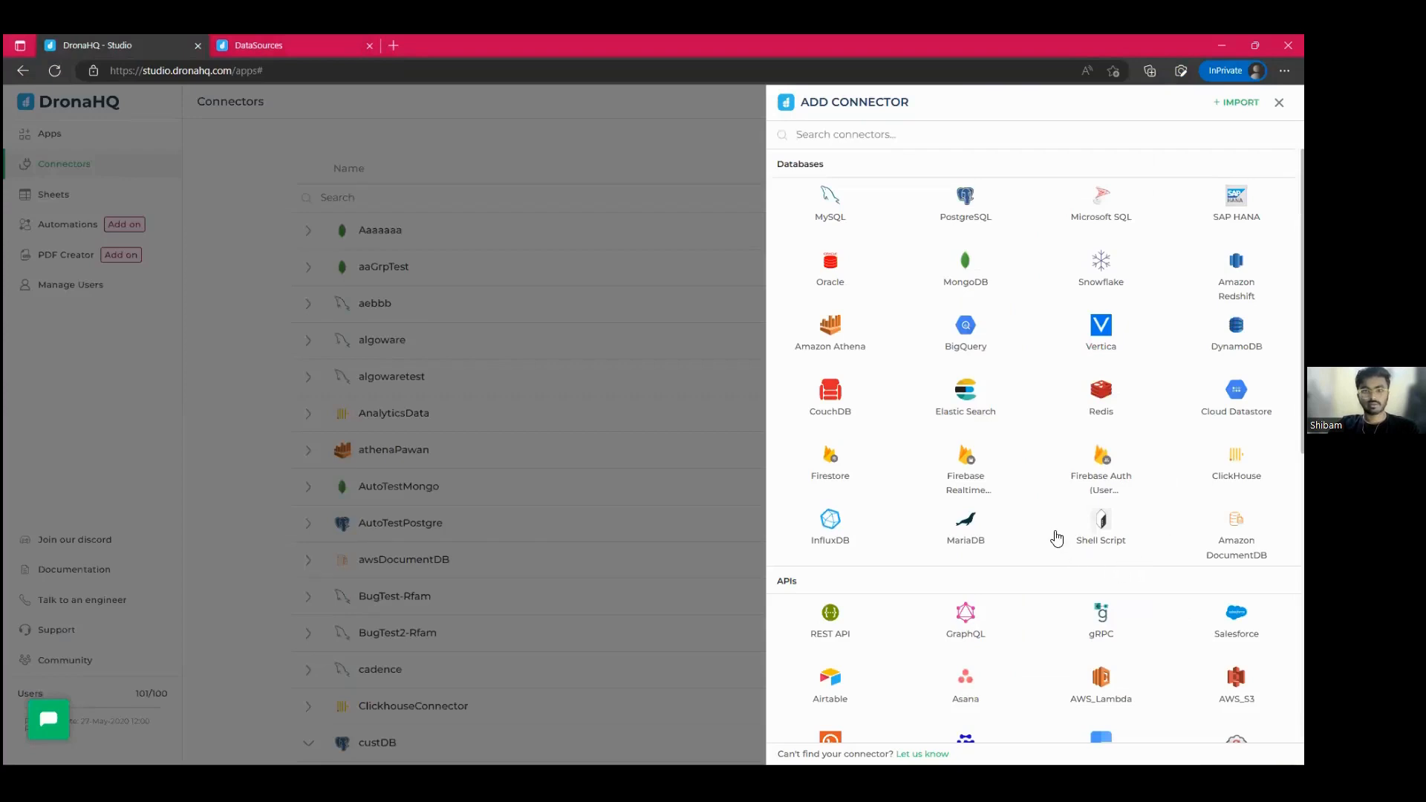
scroll(1055, 529, "down", 2)
scroll(1053, 526, "down", 1)
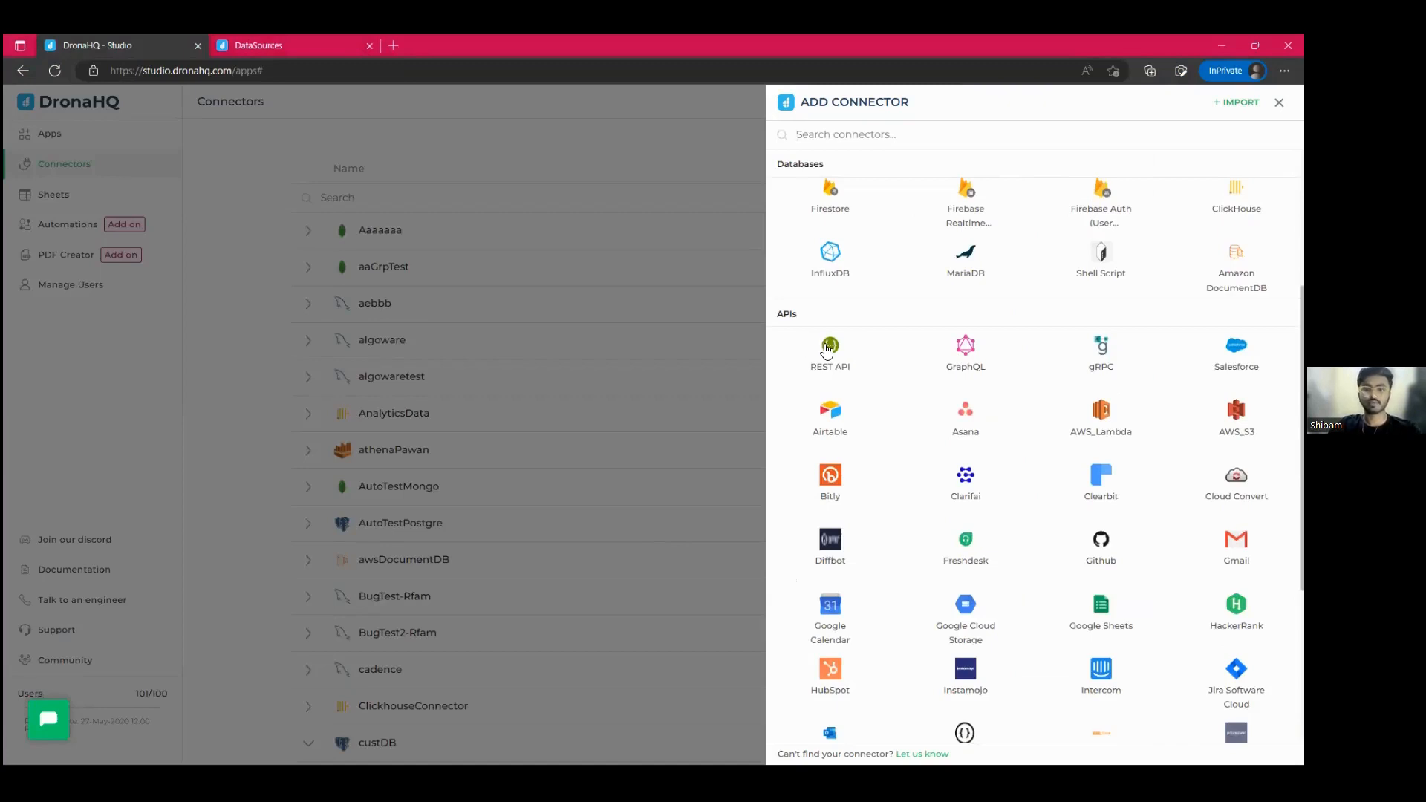
left_click(846, 387)
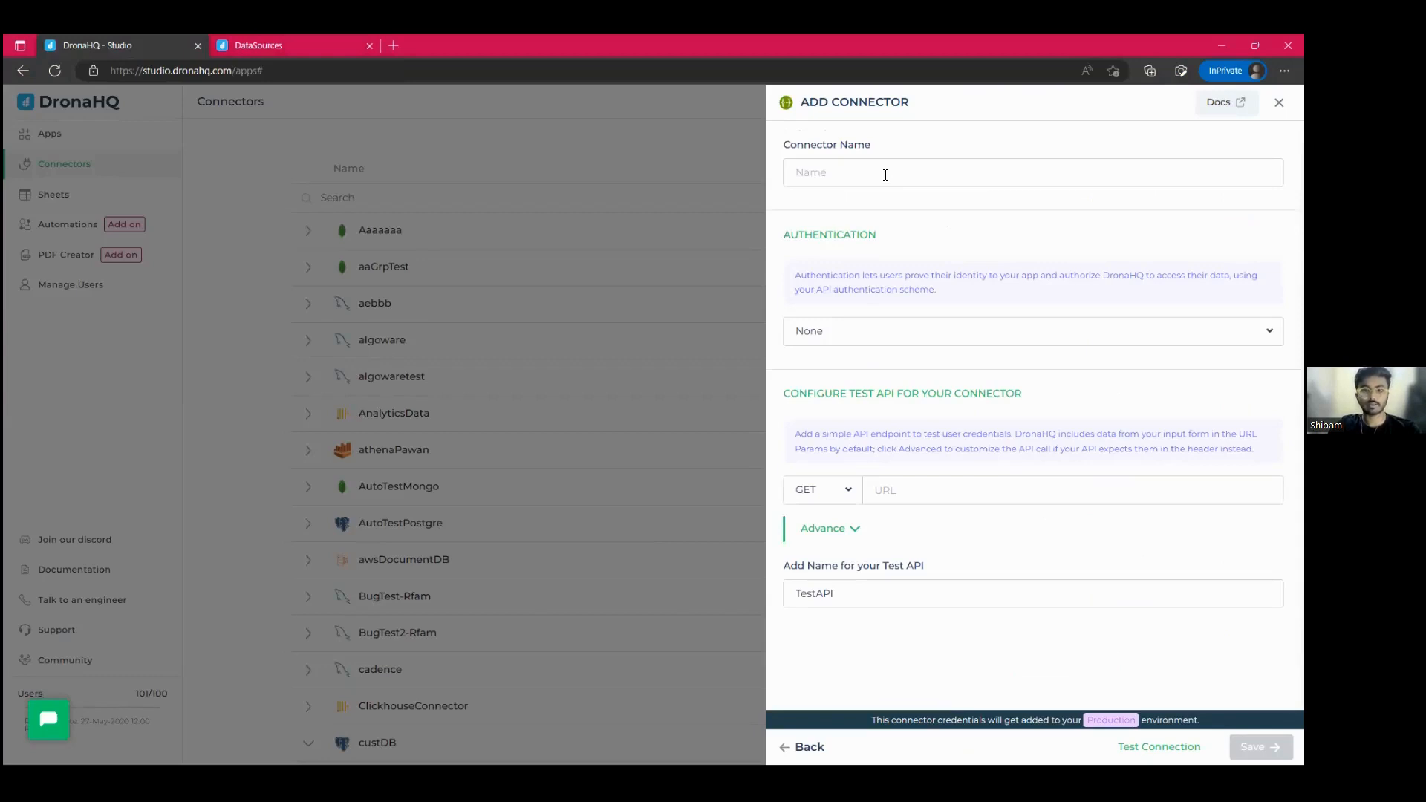
Step: Name the REST API connector 'twitterDB' and keep its authentication set to None
left_click(882, 177)
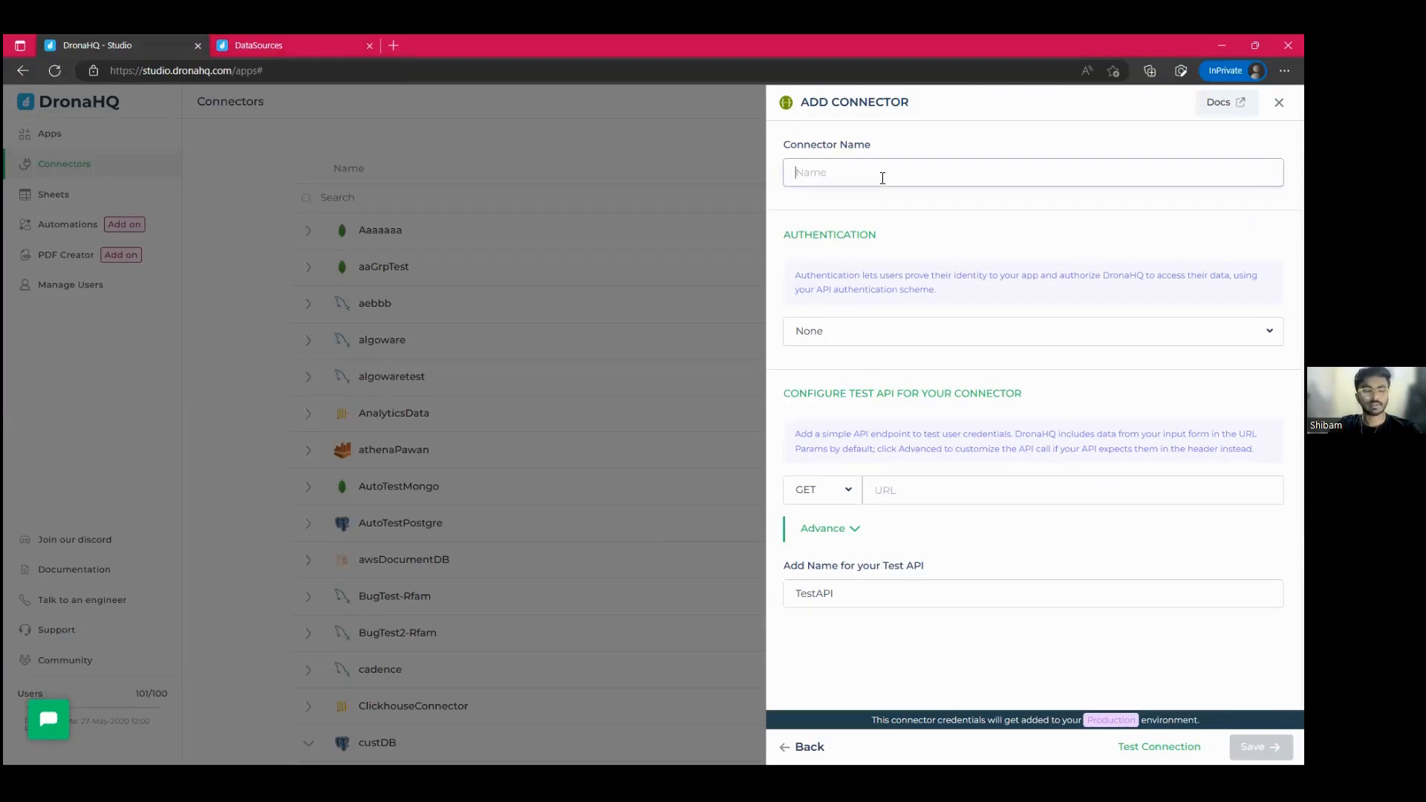
key("alt+Tab")
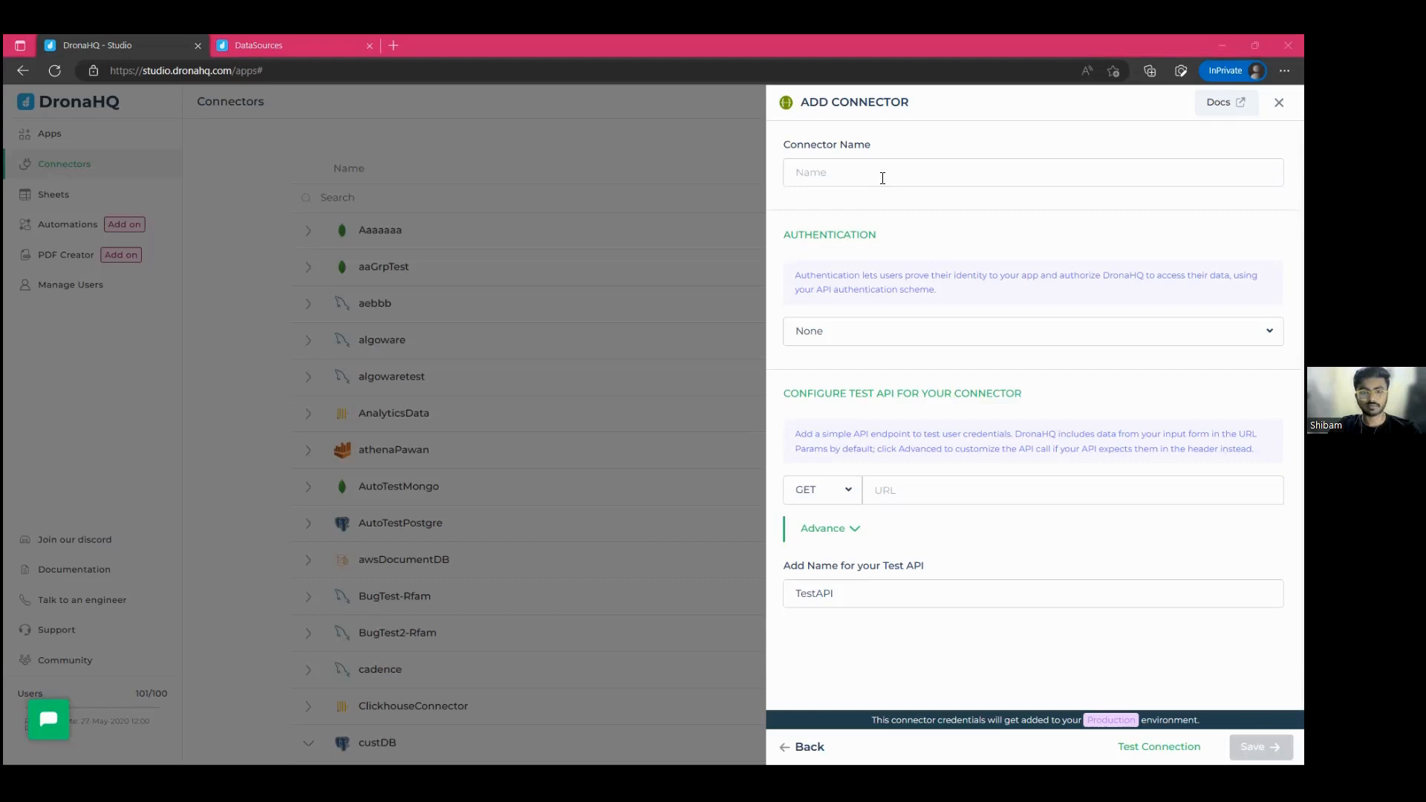
left_click(882, 178)
type("t")
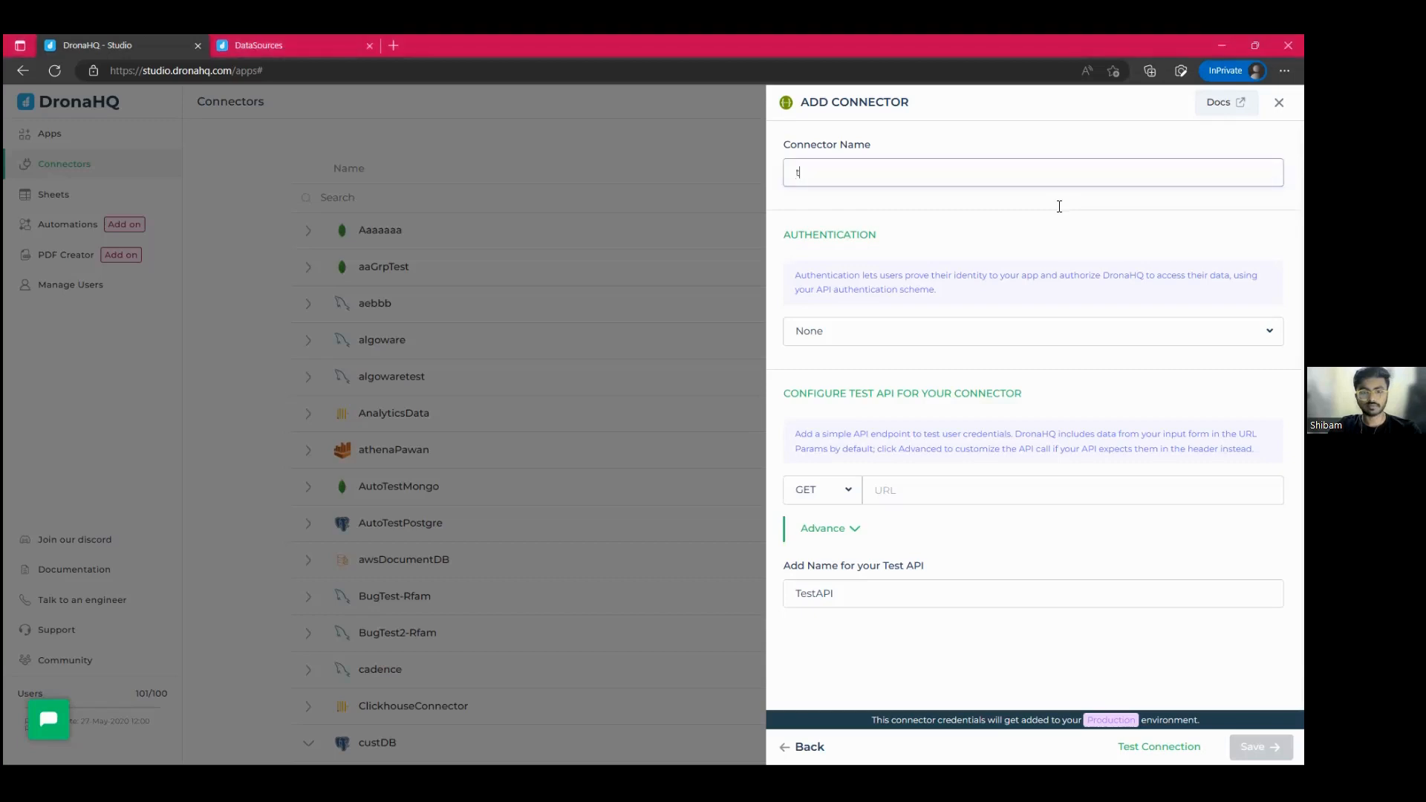
type("witter")
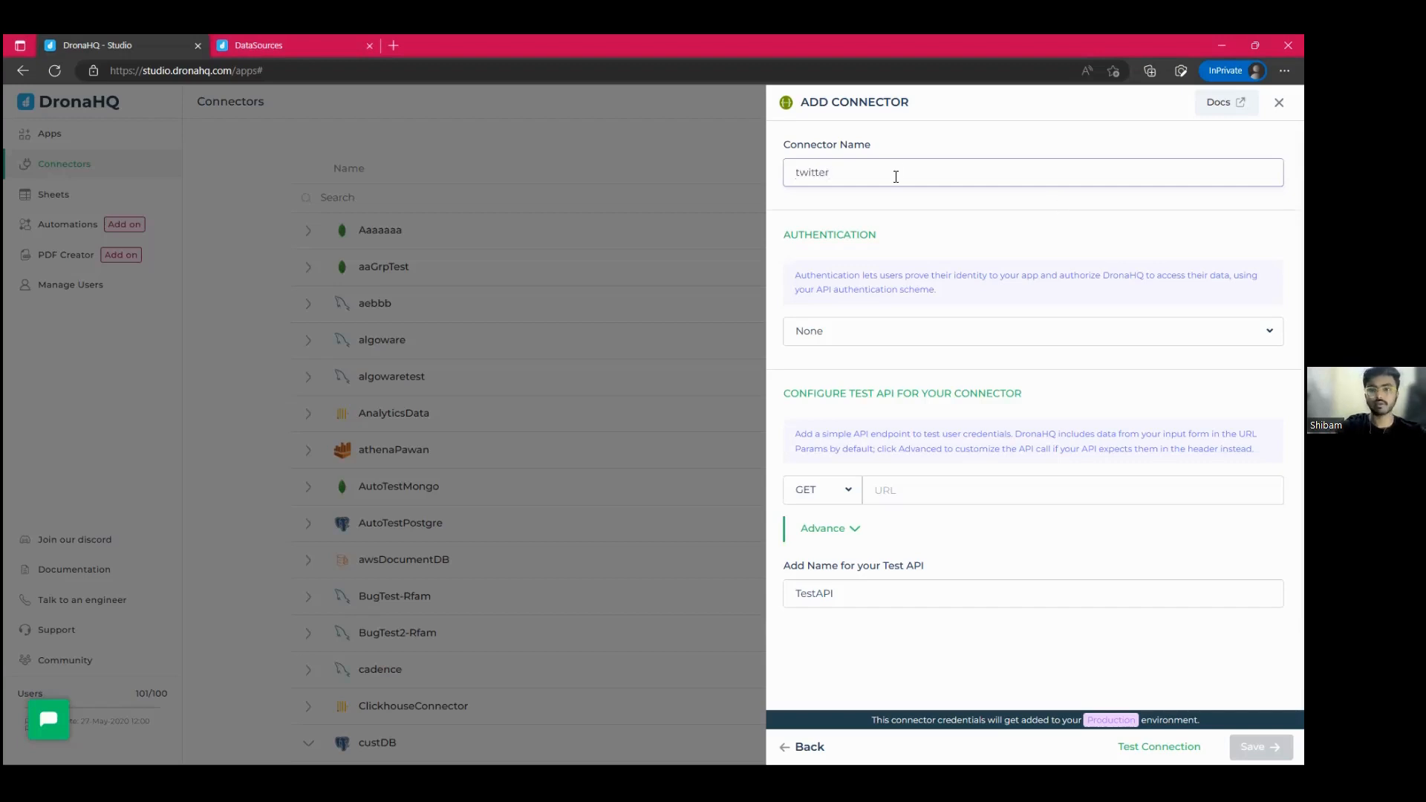
type("Db")
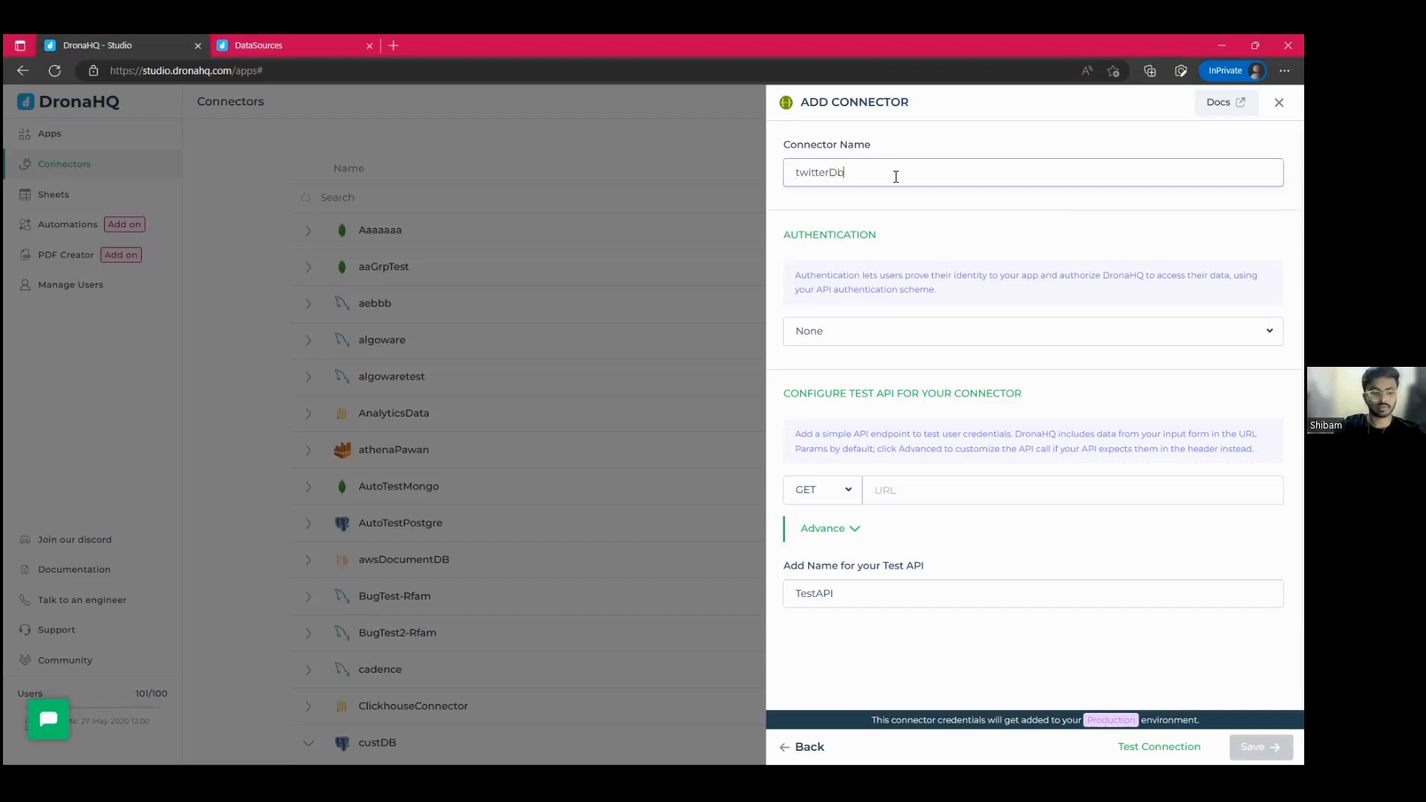
key("BackSpace")
type("B")
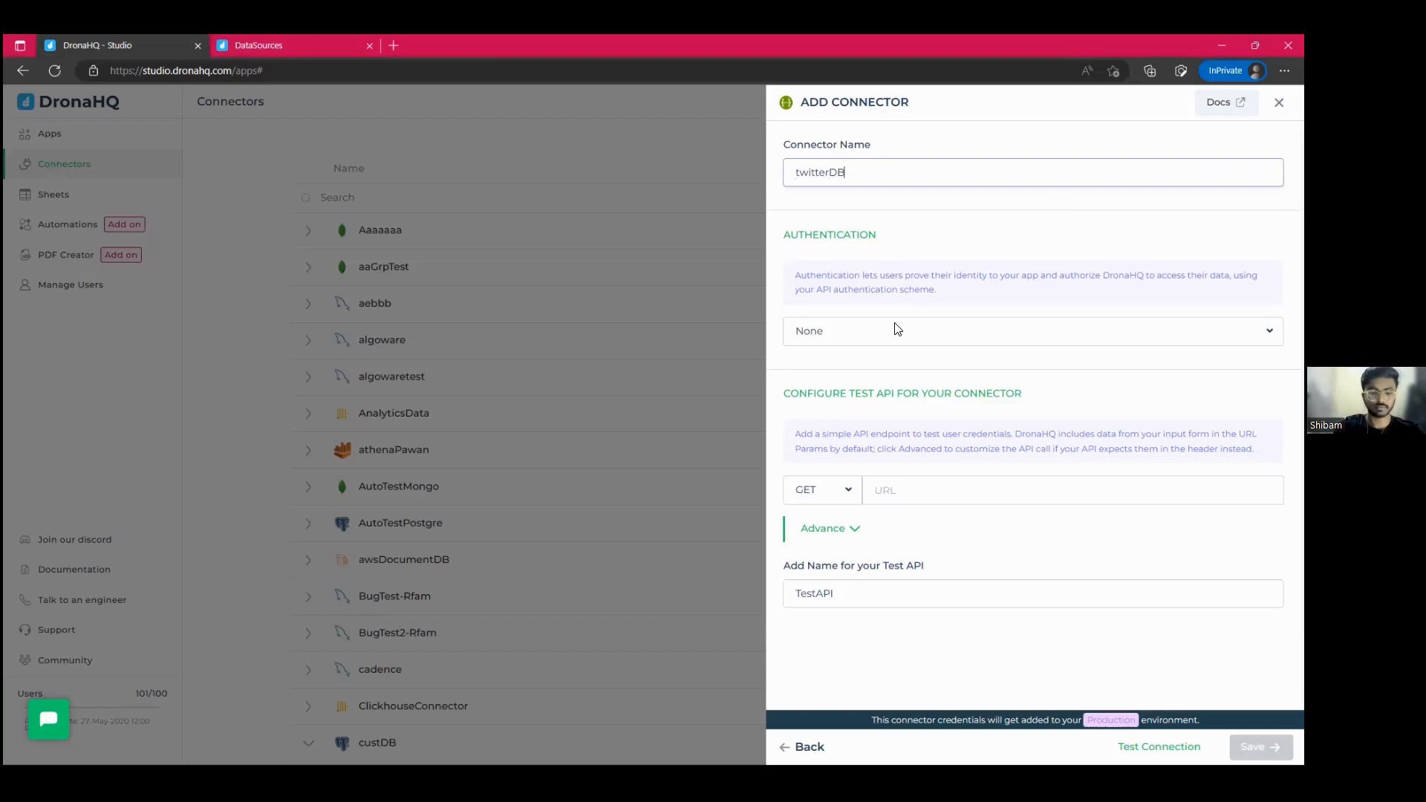
left_click(897, 328)
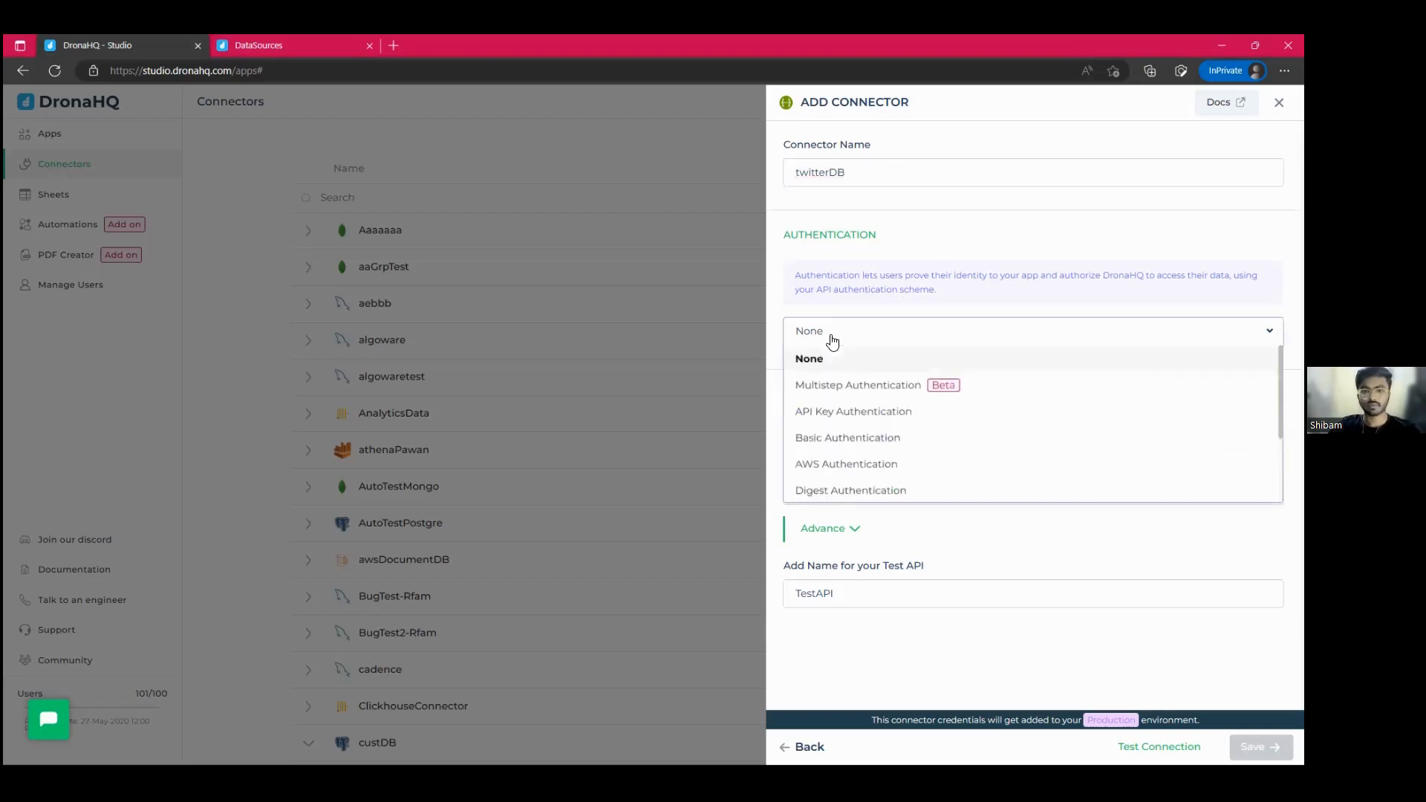
left_click(780, 308)
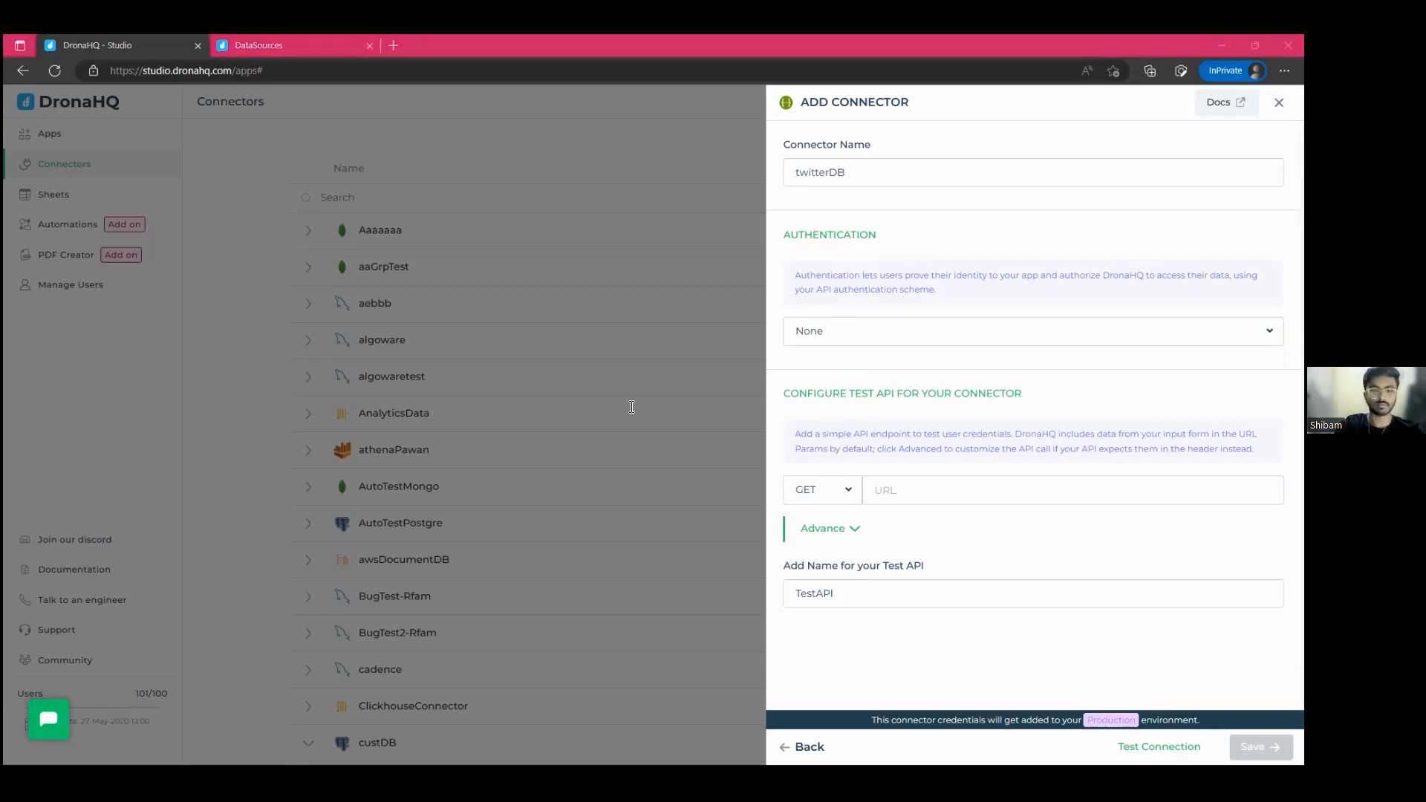
Step: Paste the Twitter user-tweets endpoint as the test URL and remove its :id placeholder
left_click(991, 489)
type("https://api.twitter.com/2/users/:id/tweets")
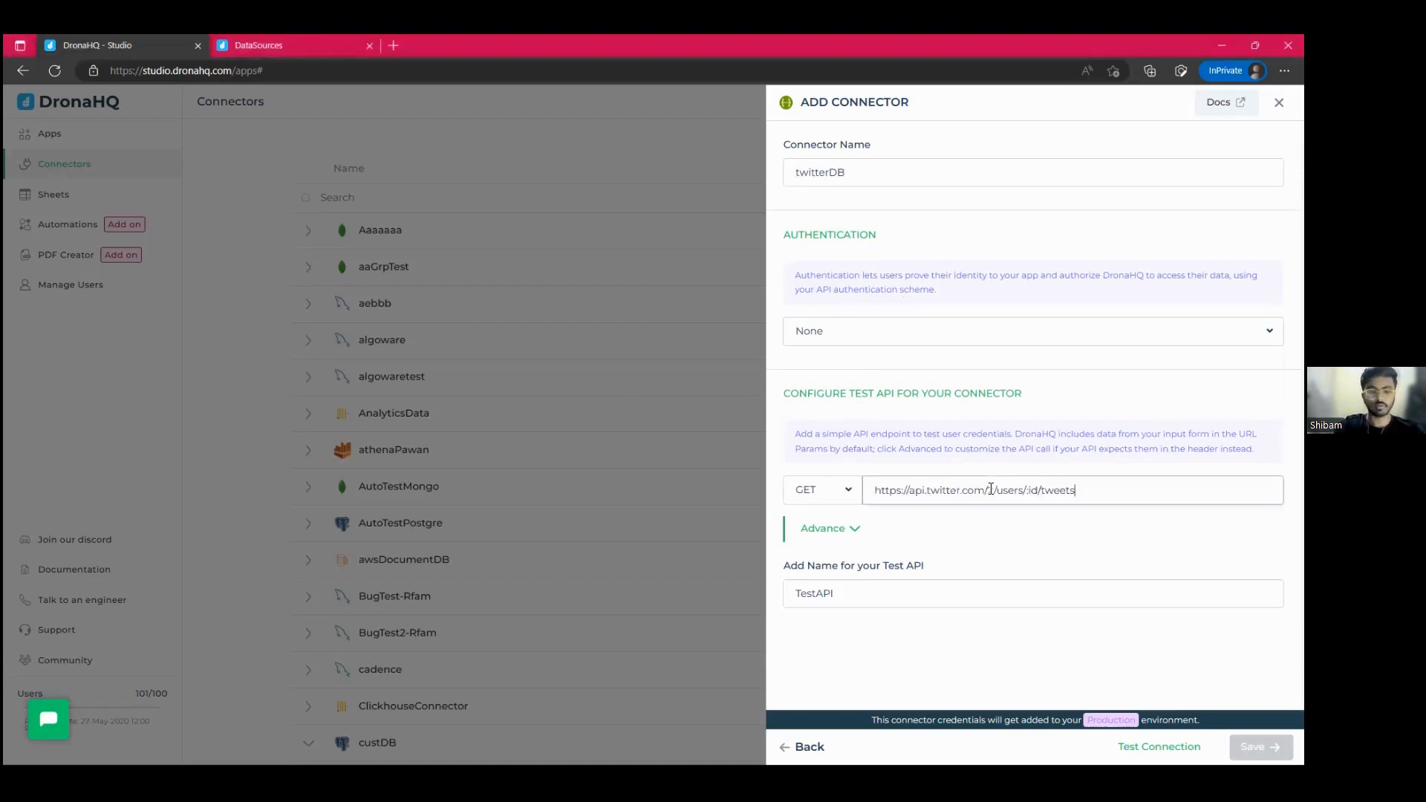
left_click(837, 536)
scroll(977, 539, "down", 1)
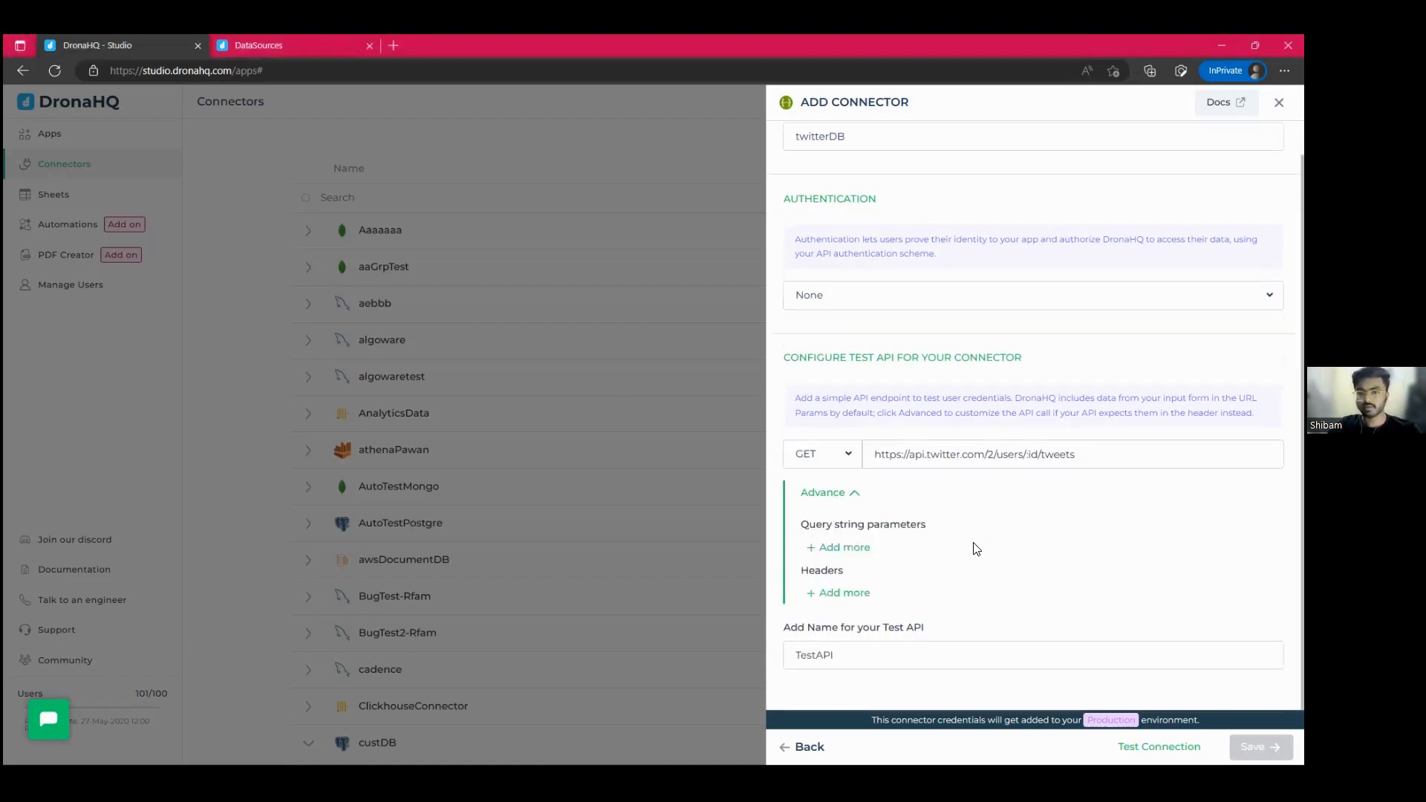
double_click(1037, 457)
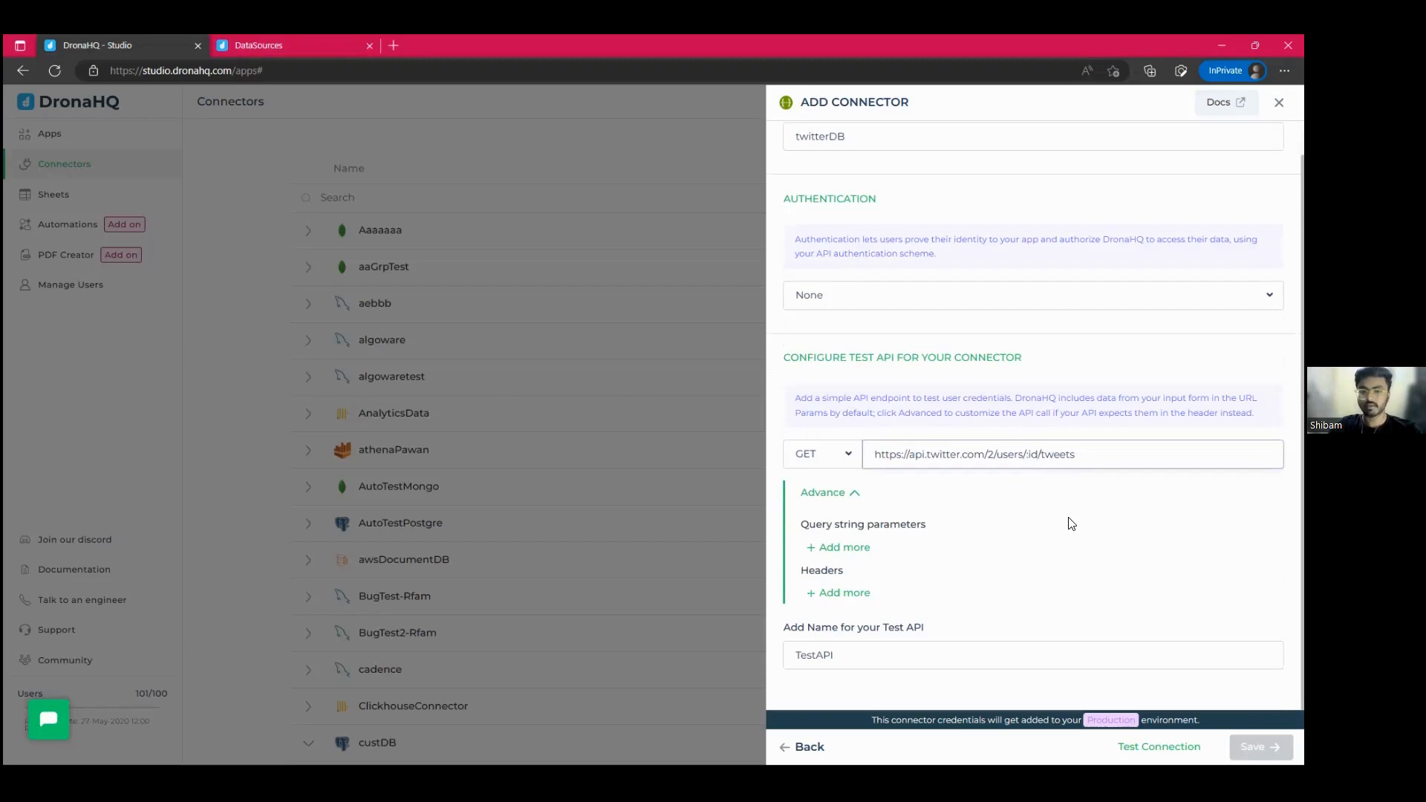
key("BackSpace")
key("BackSpace")
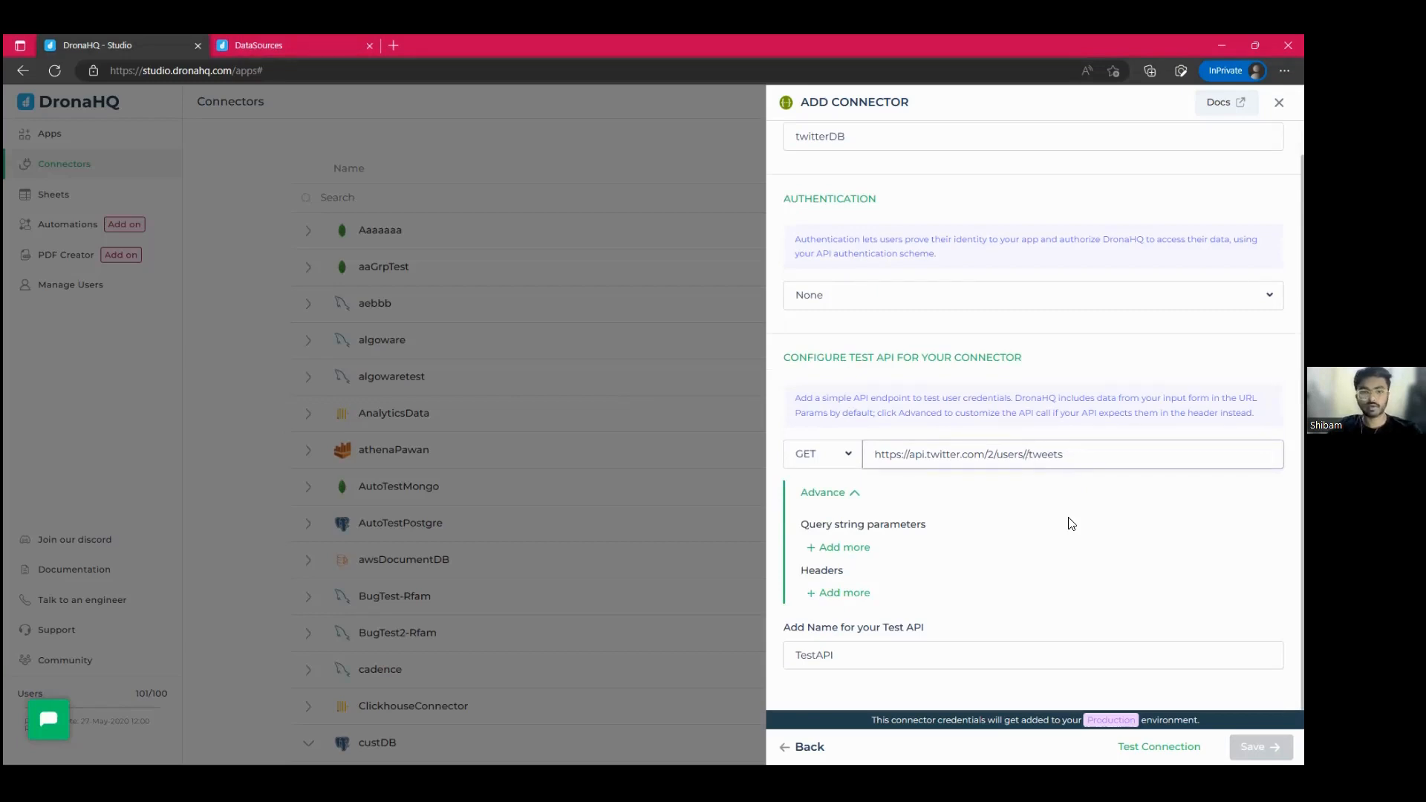
Step: Insert the user's numeric id into the URL and keep GET as the request method
key("alt+Tab")
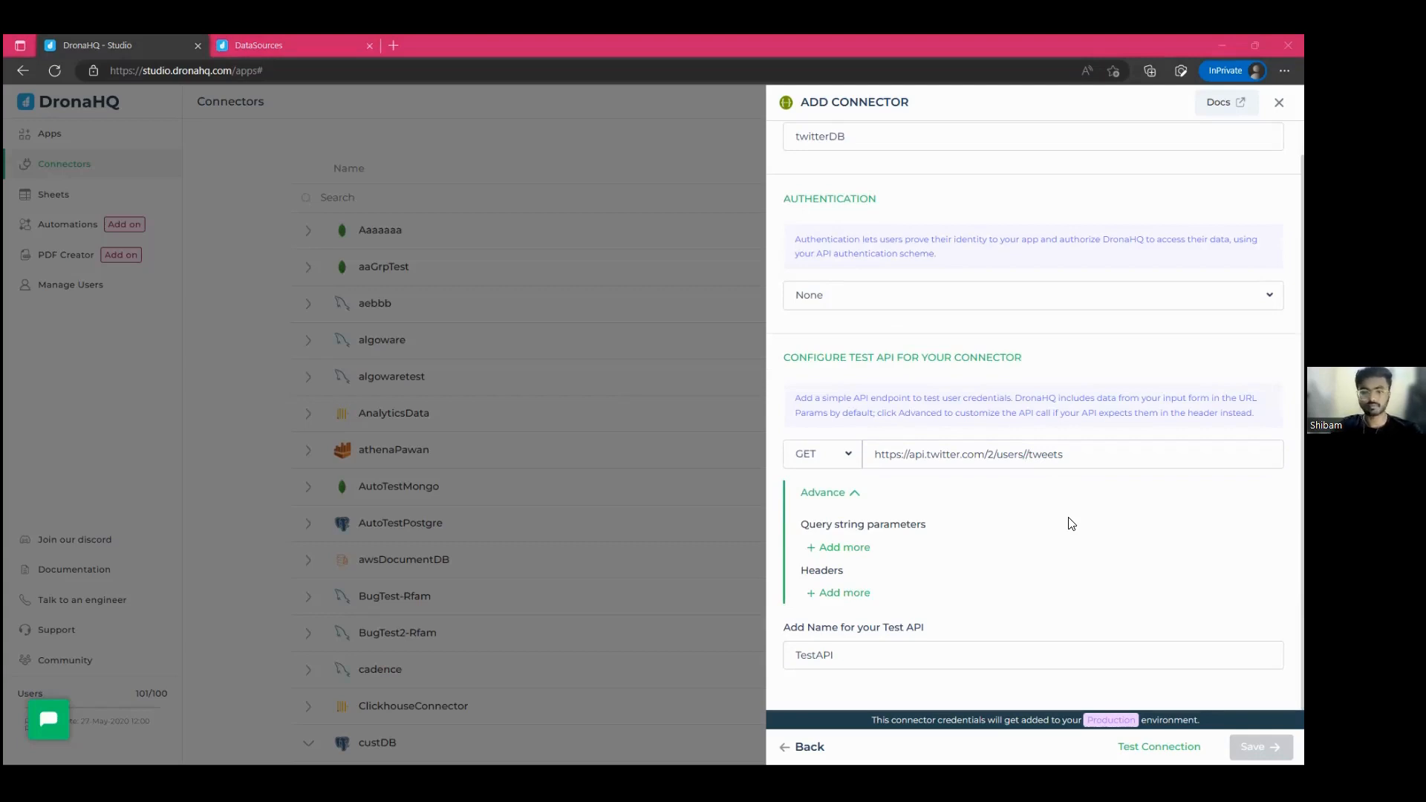
key("alt+Tab")
key("ctrl+v")
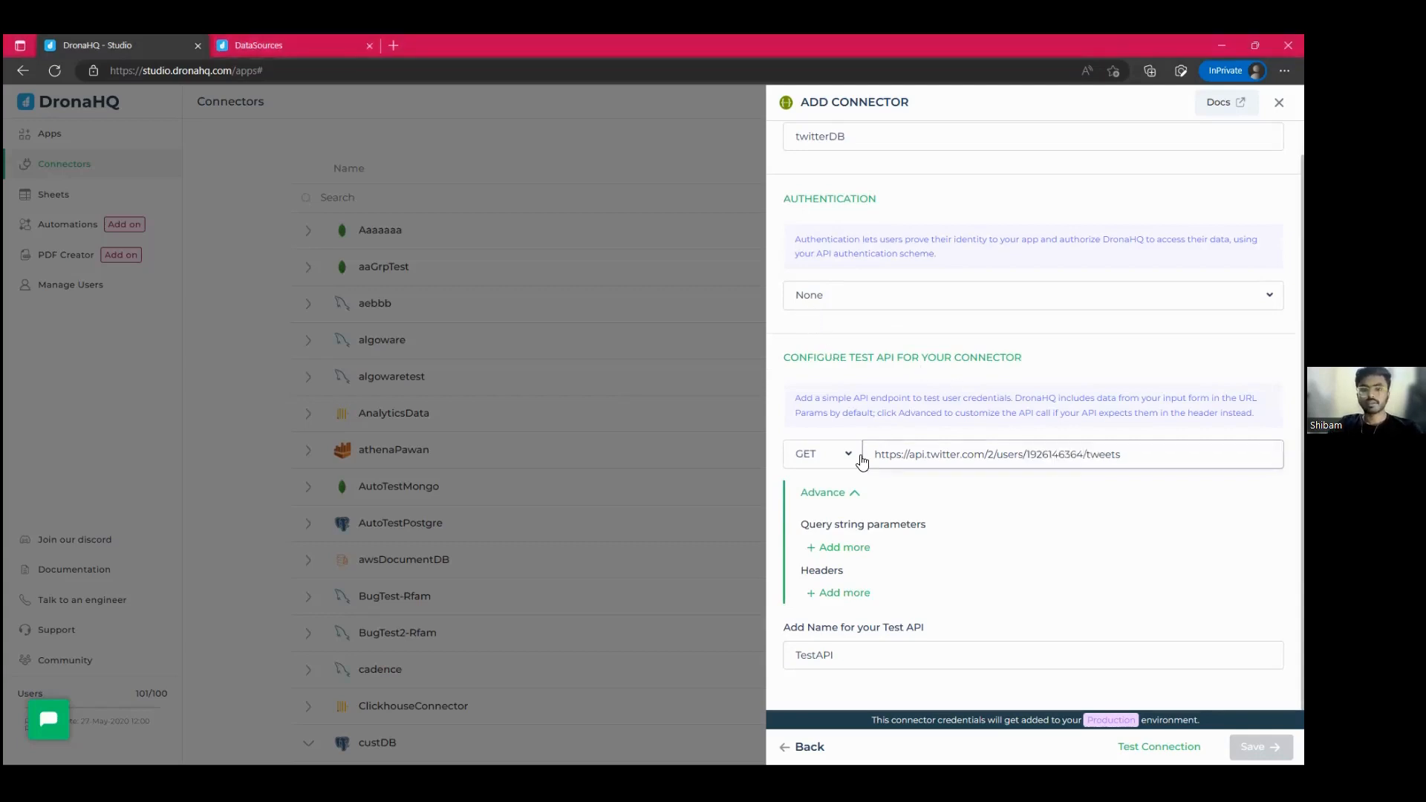
left_click_drag(782, 357, 1134, 365)
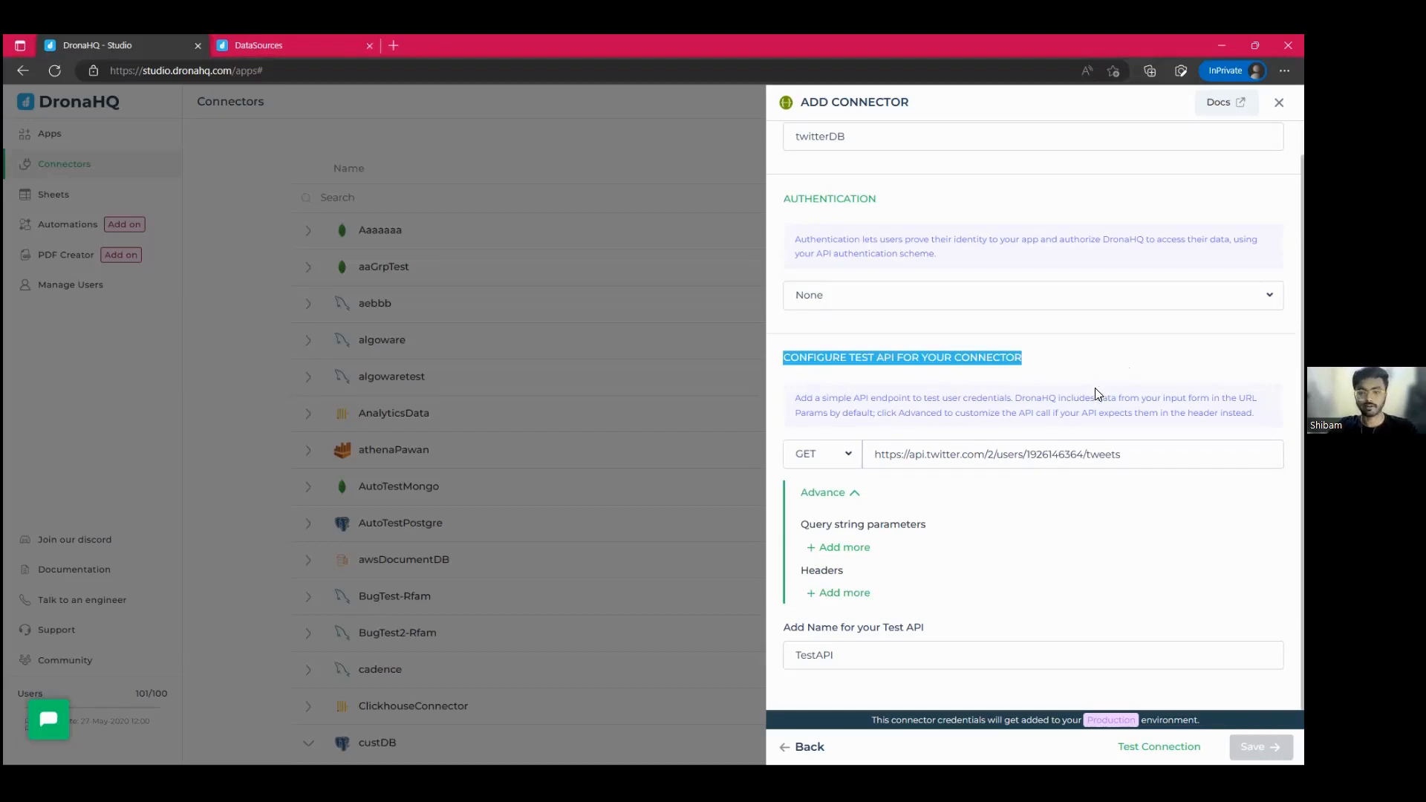
left_click(840, 462)
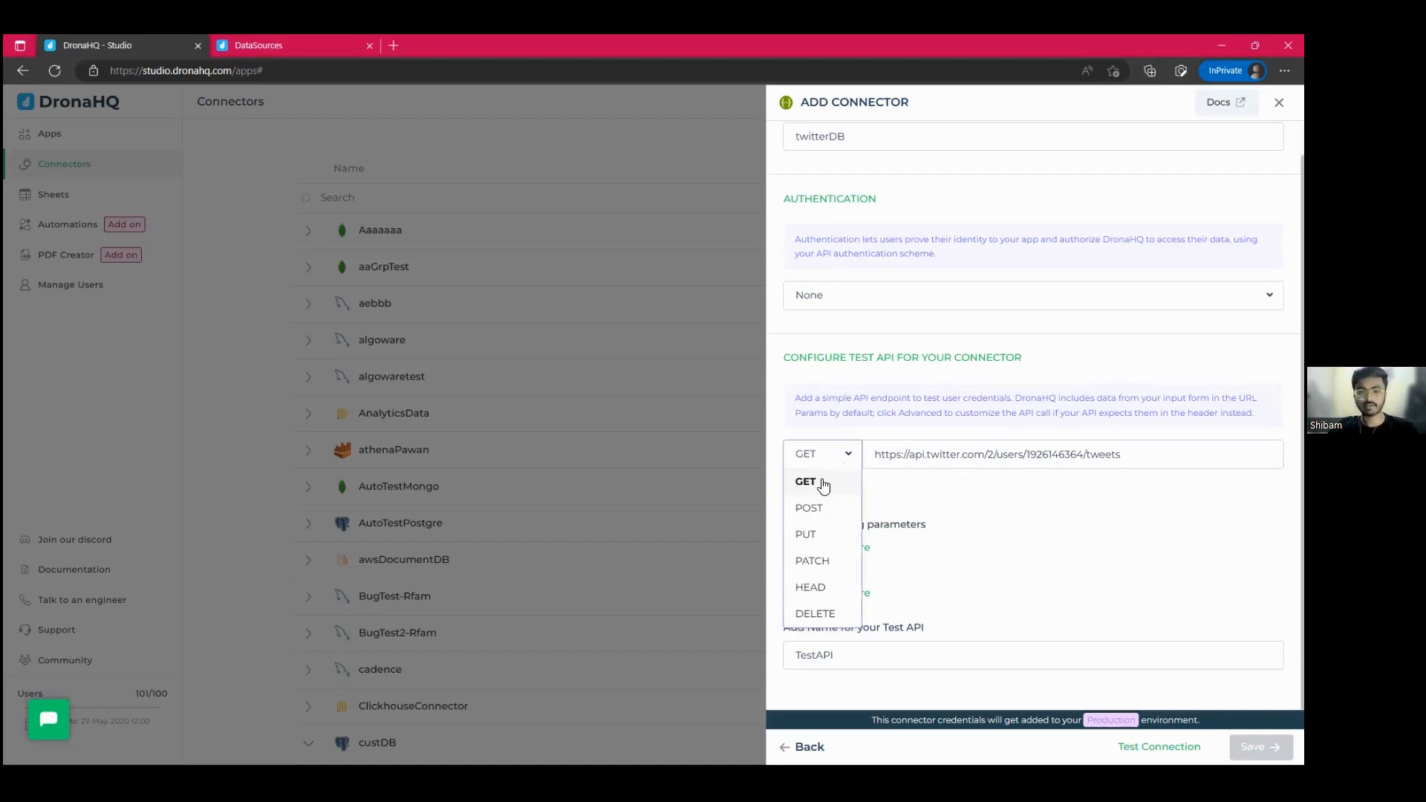
left_click(927, 499)
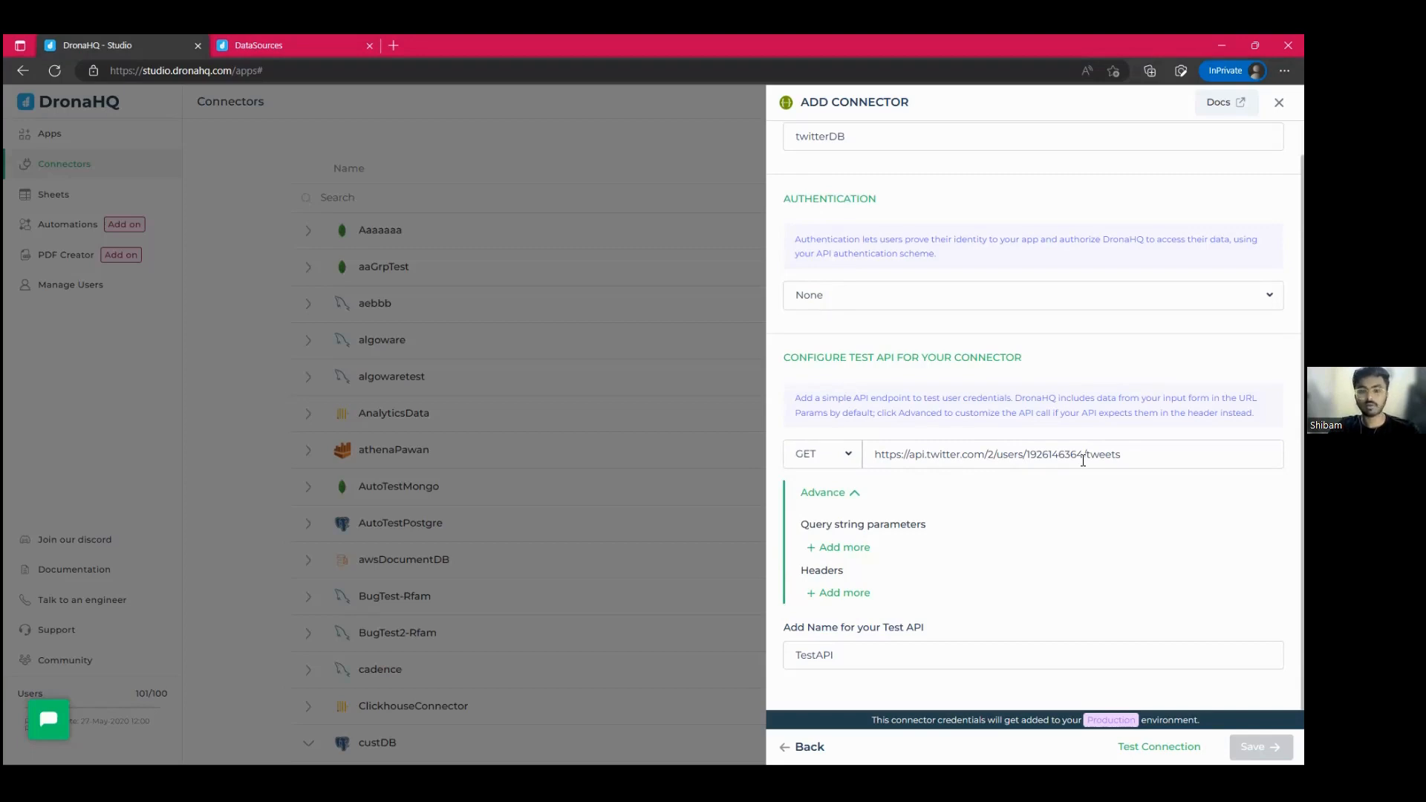
double_click(1030, 462)
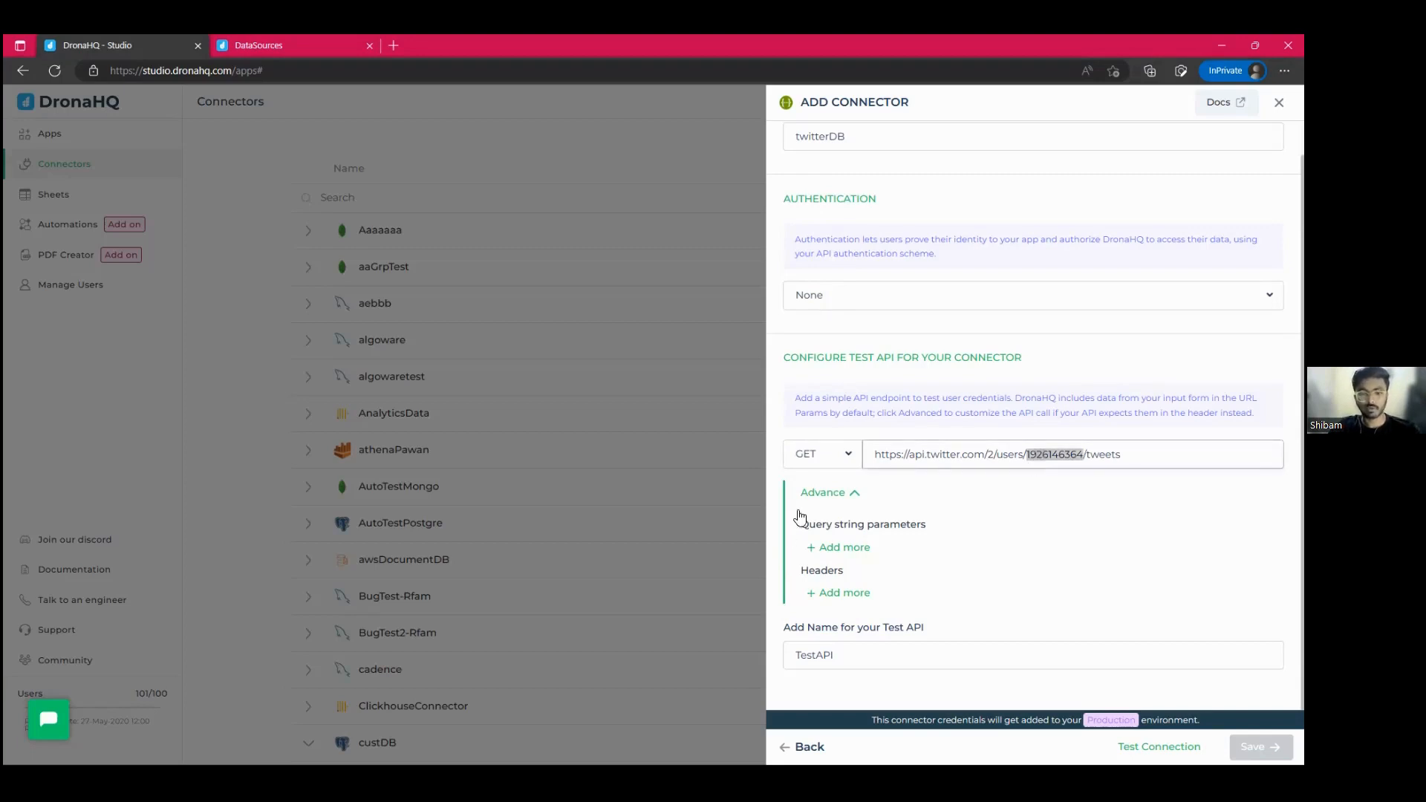
Step: Add an Authorization request header whose value is the Bearer token
left_click(833, 592)
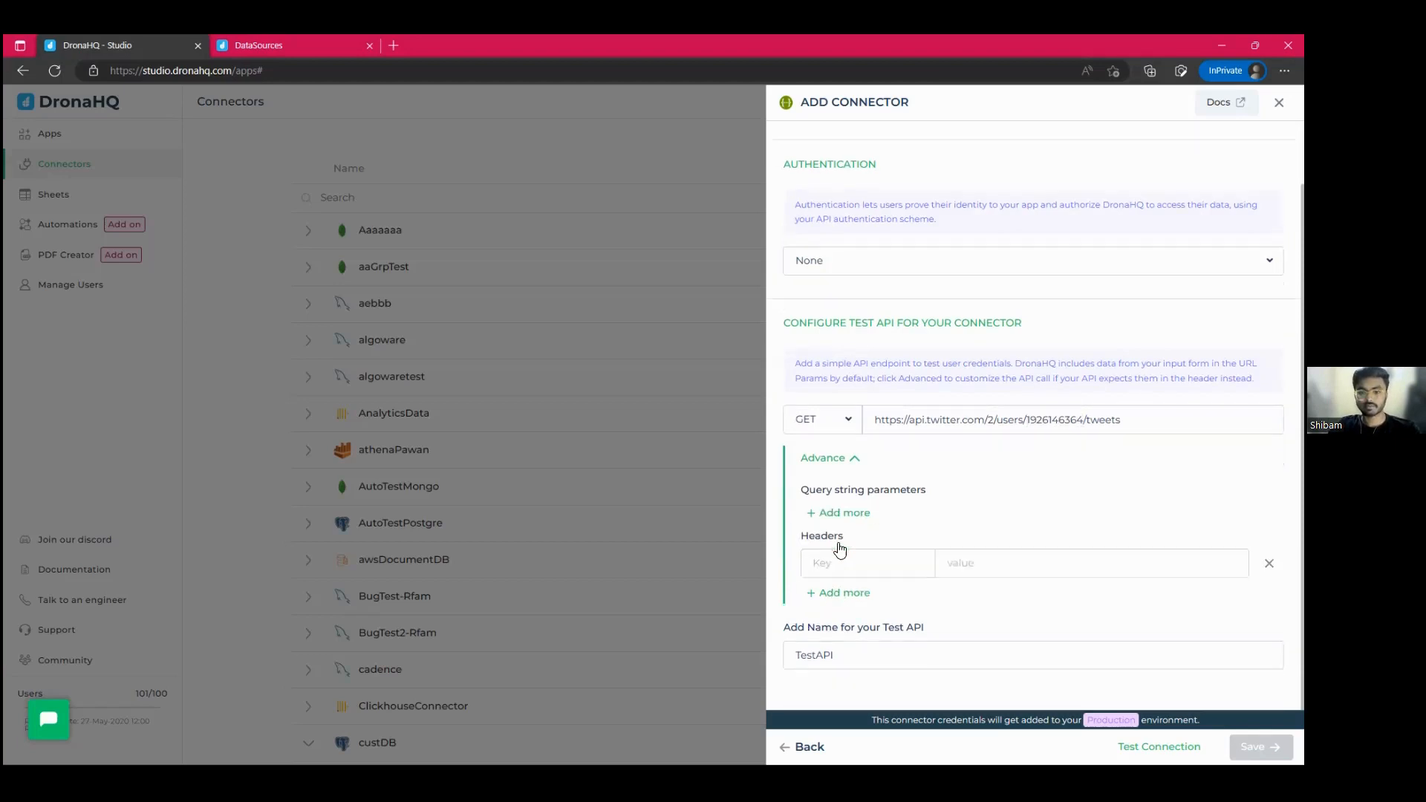
left_click(871, 563)
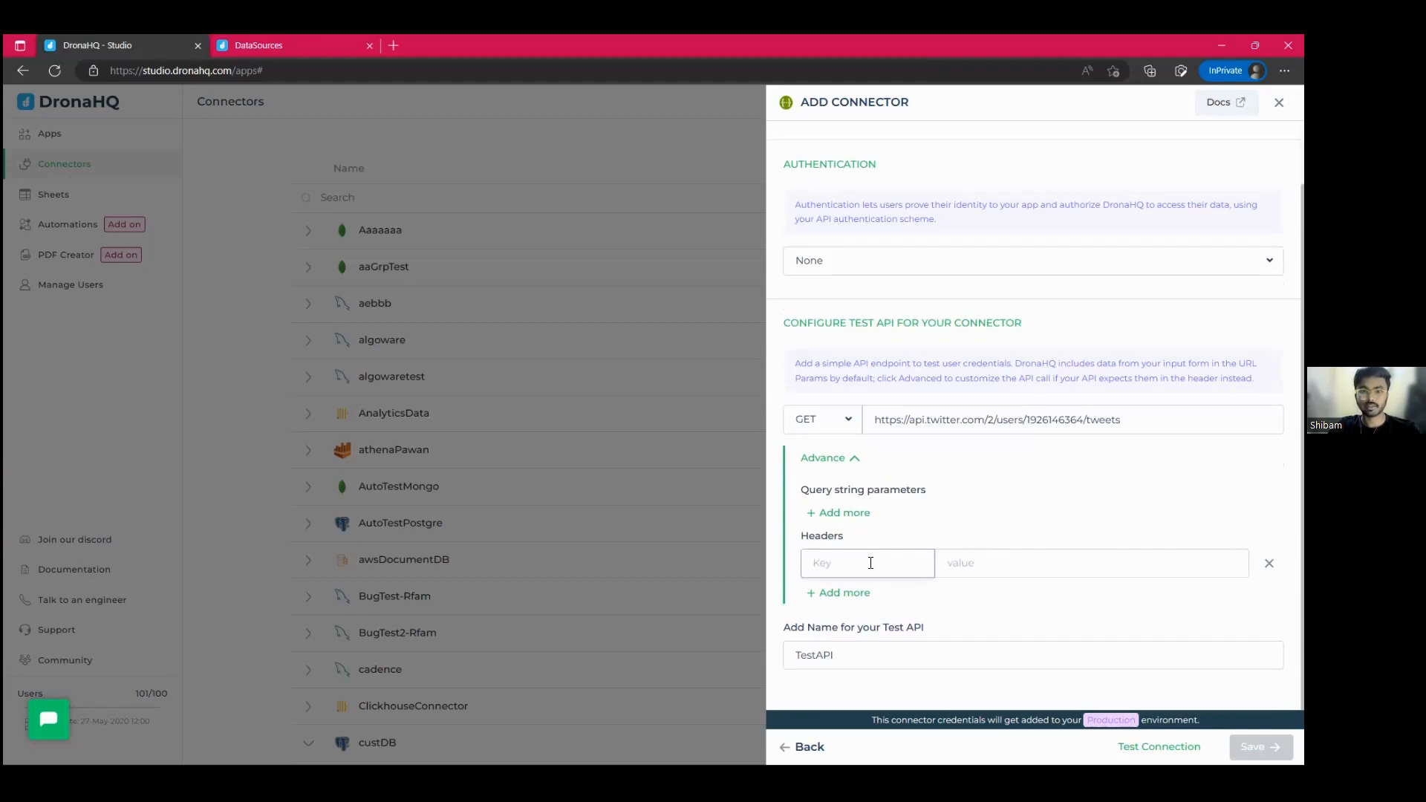
key("alt+Tab")
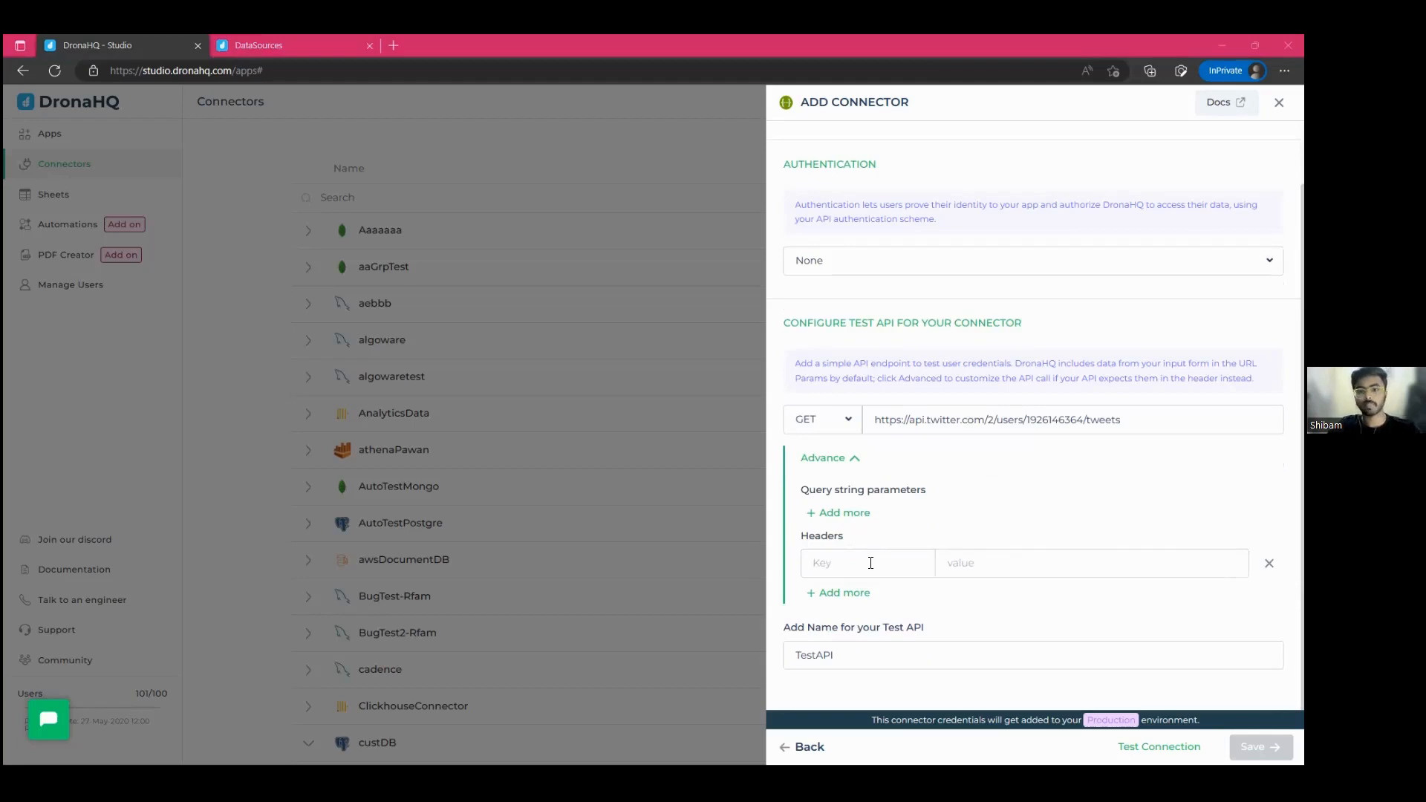
key("alt+Tab")
type("Authorization")
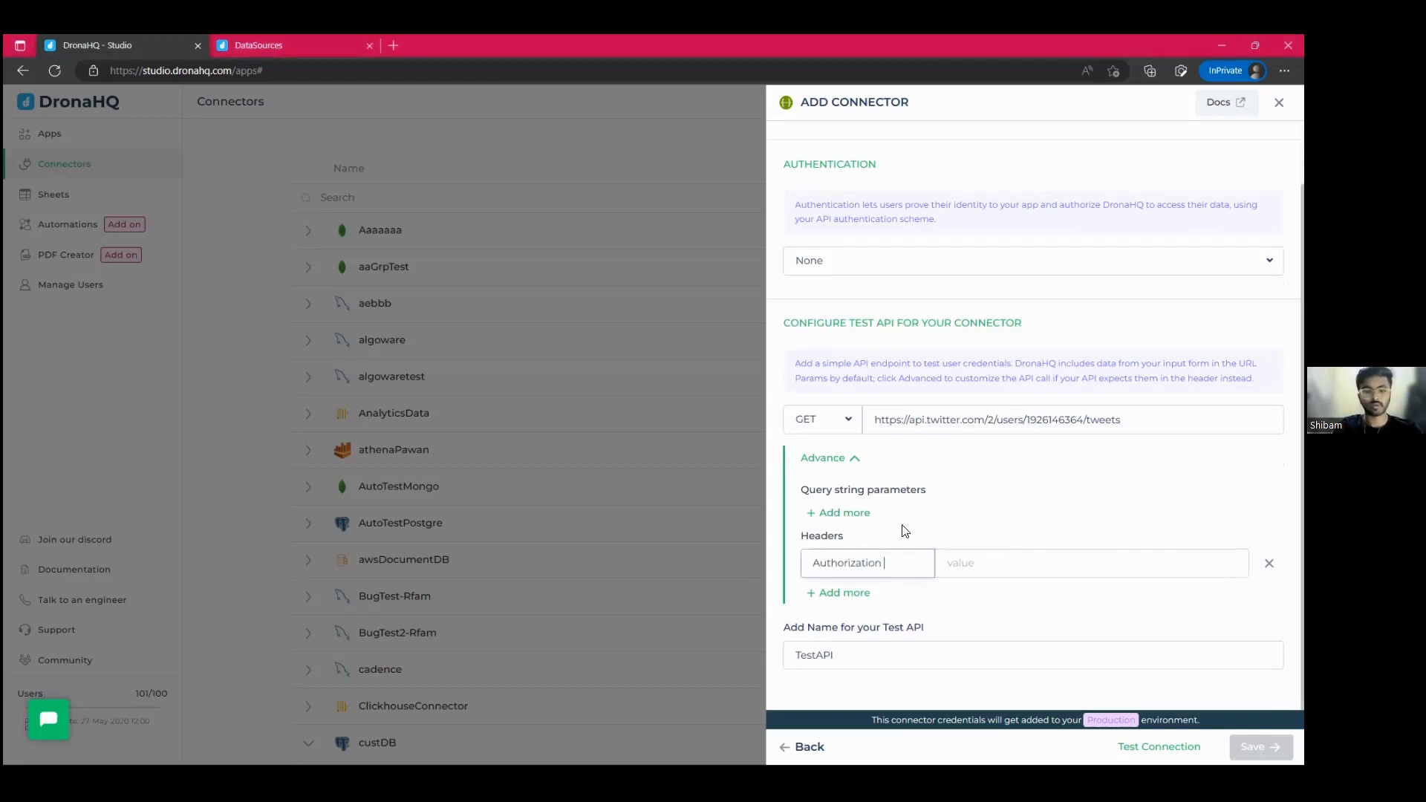
left_click(980, 563)
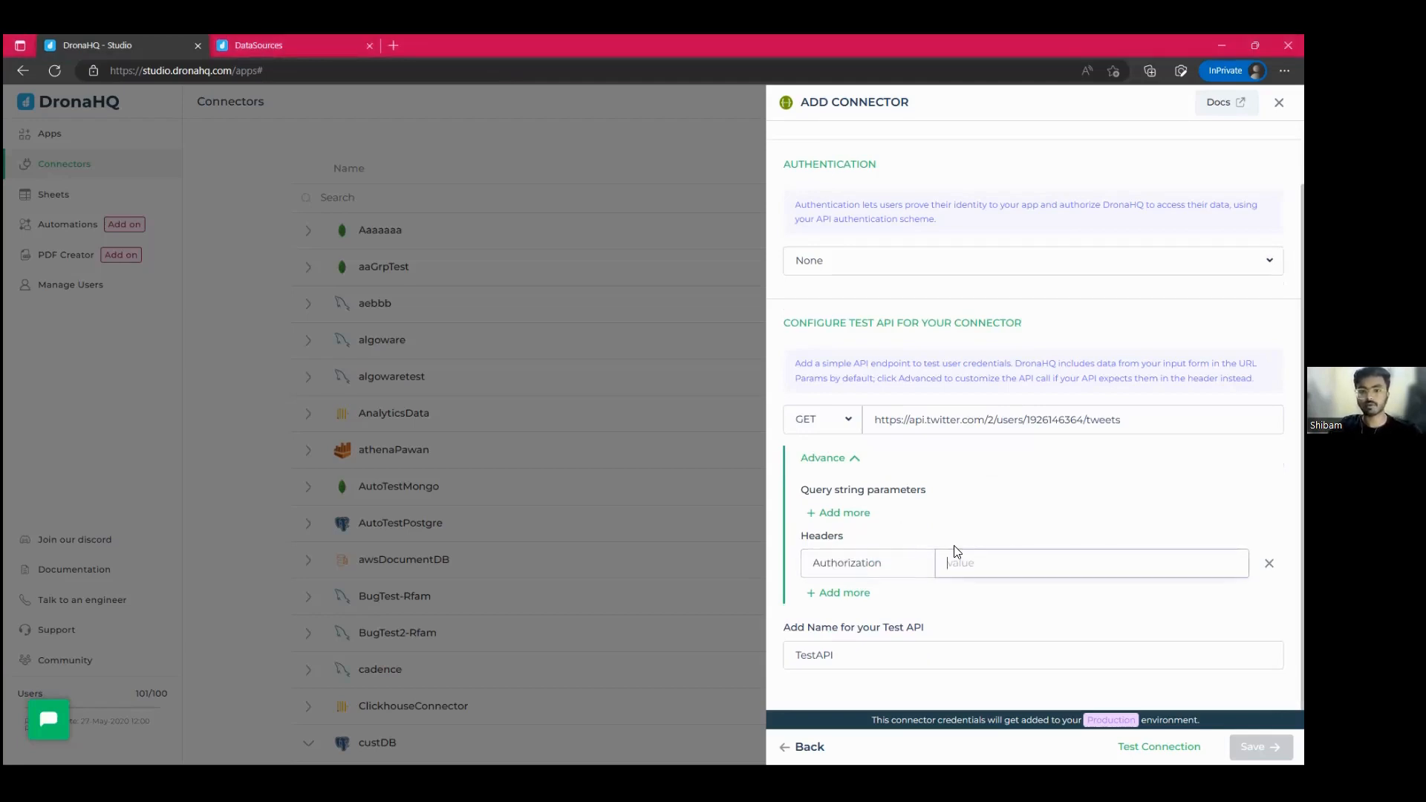
key("alt+Tab")
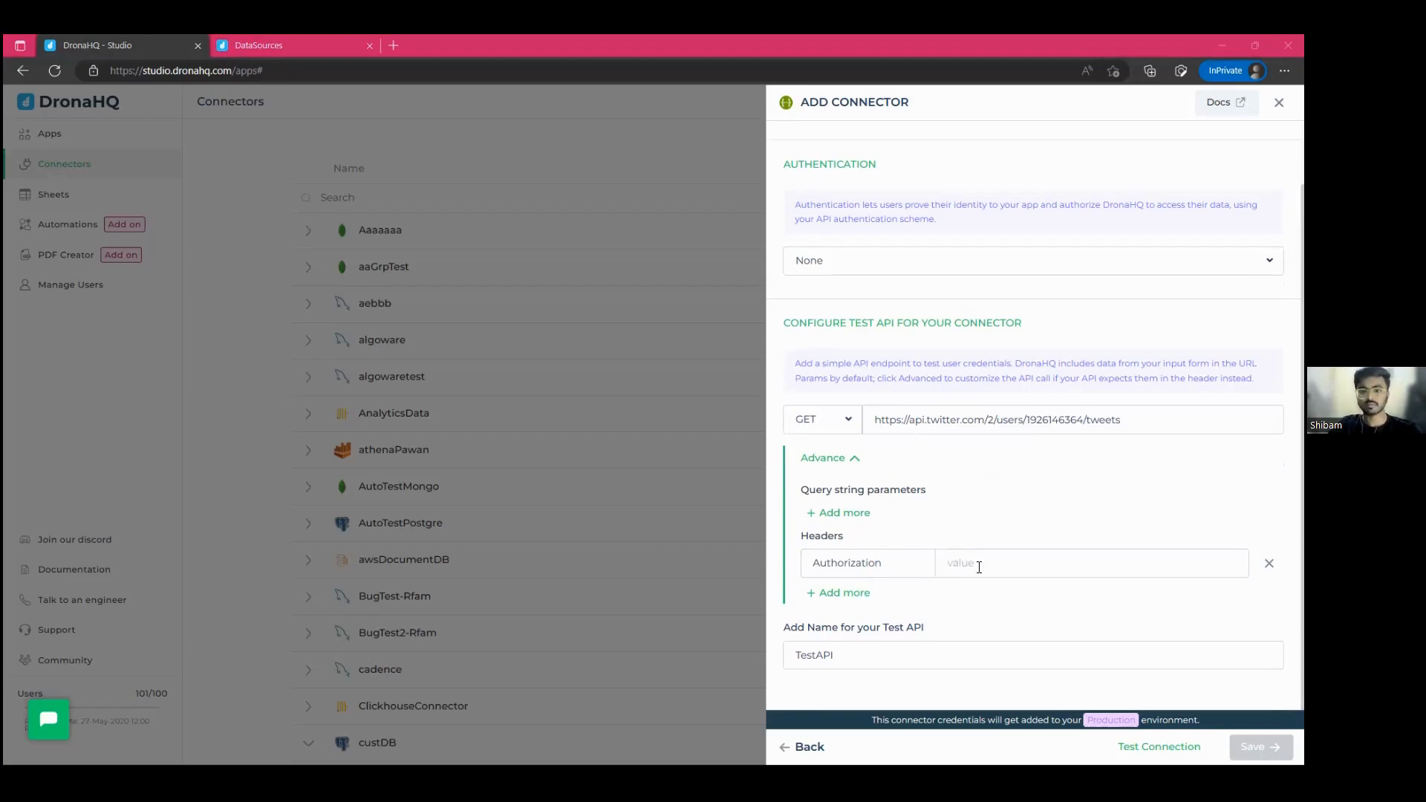
left_click(977, 565)
key("ctrl+v")
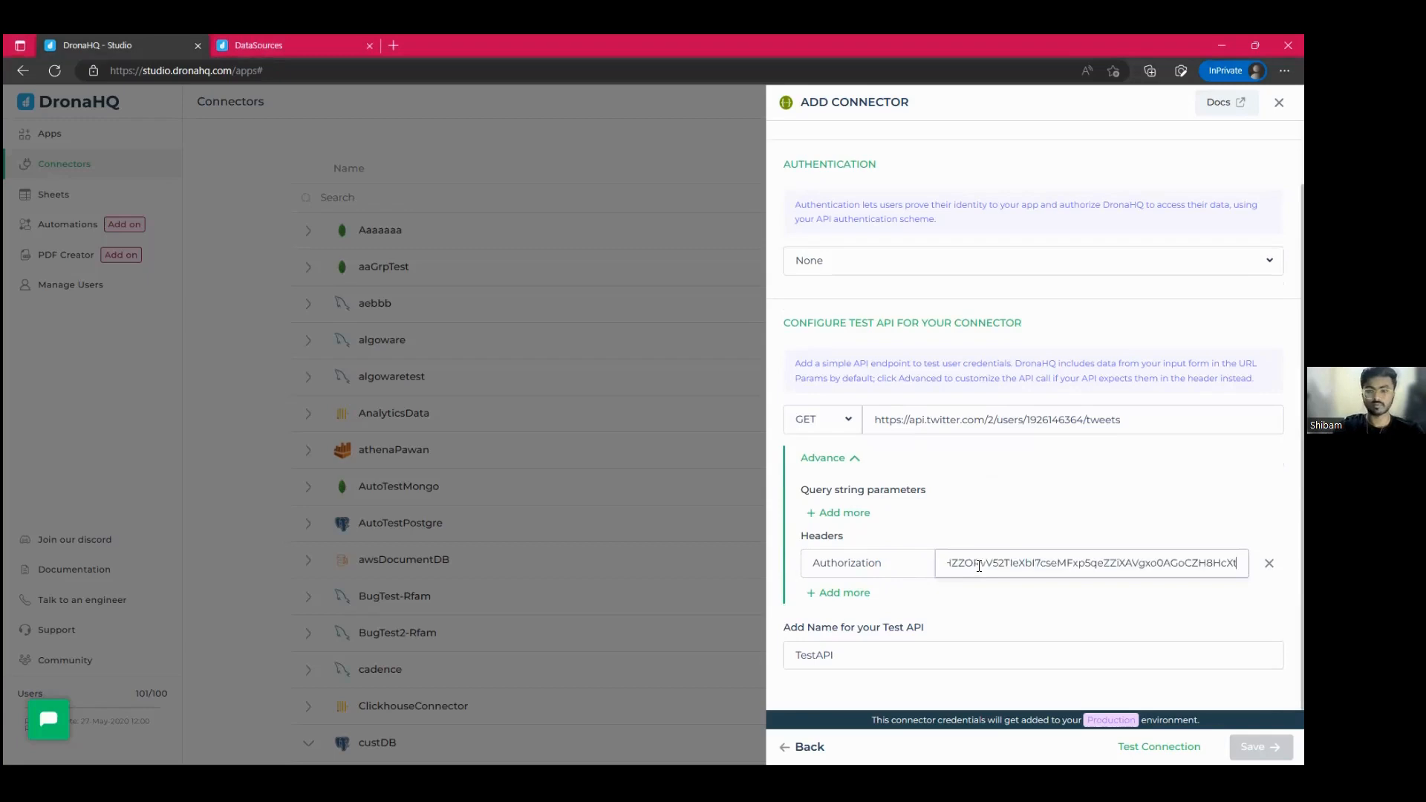
left_click(963, 502)
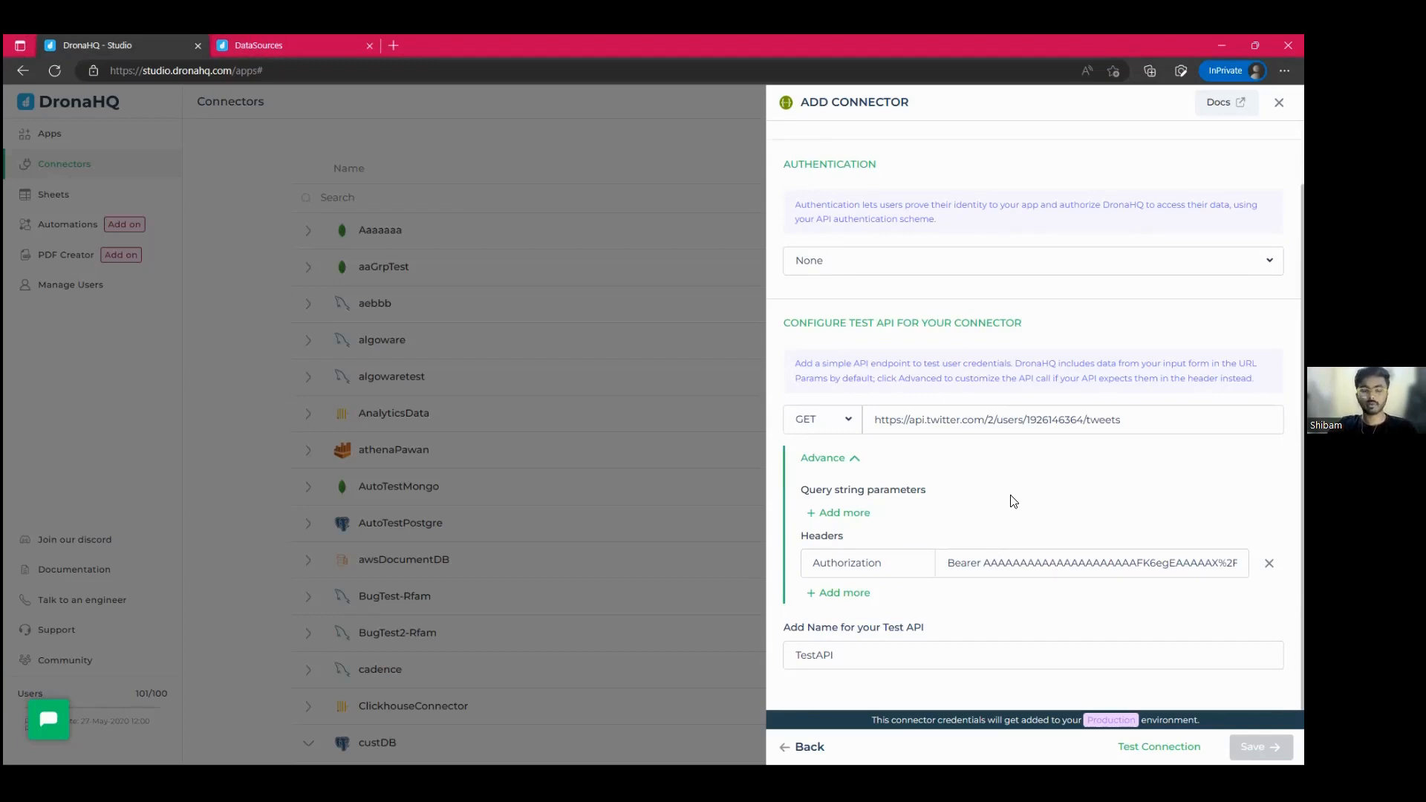
Step: Rename the test API to 'GetTweets' and run the connection test
double_click(845, 656)
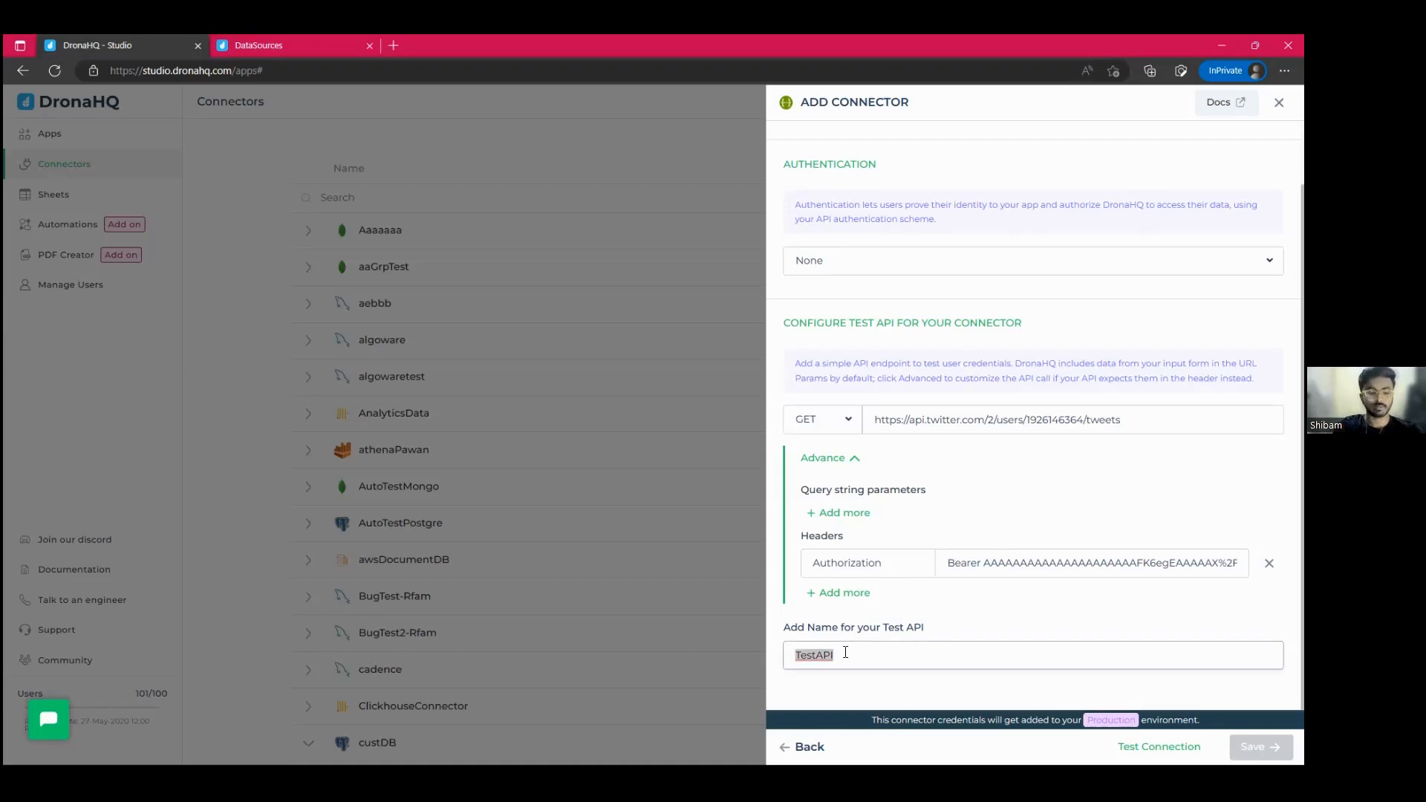
type("GetTwe")
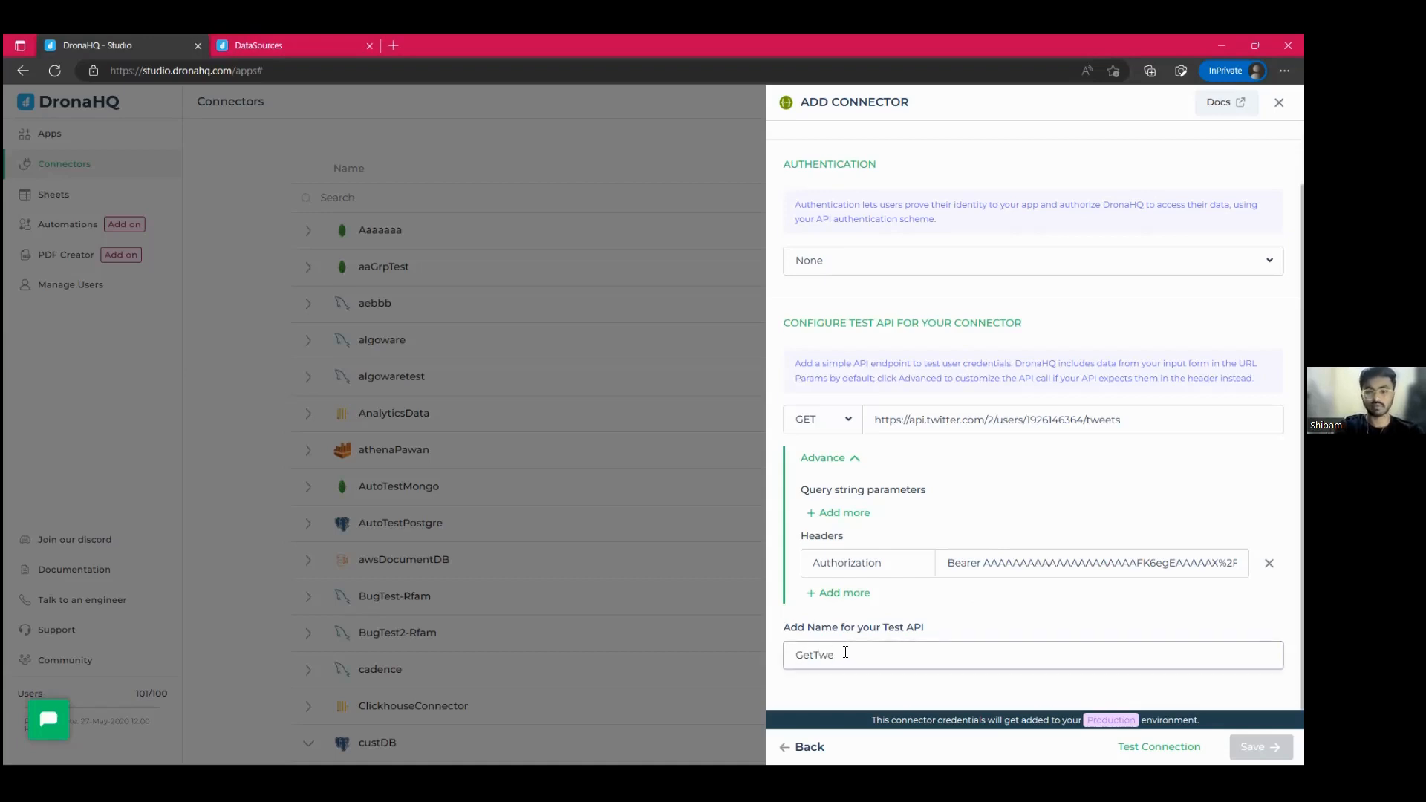
type("ets")
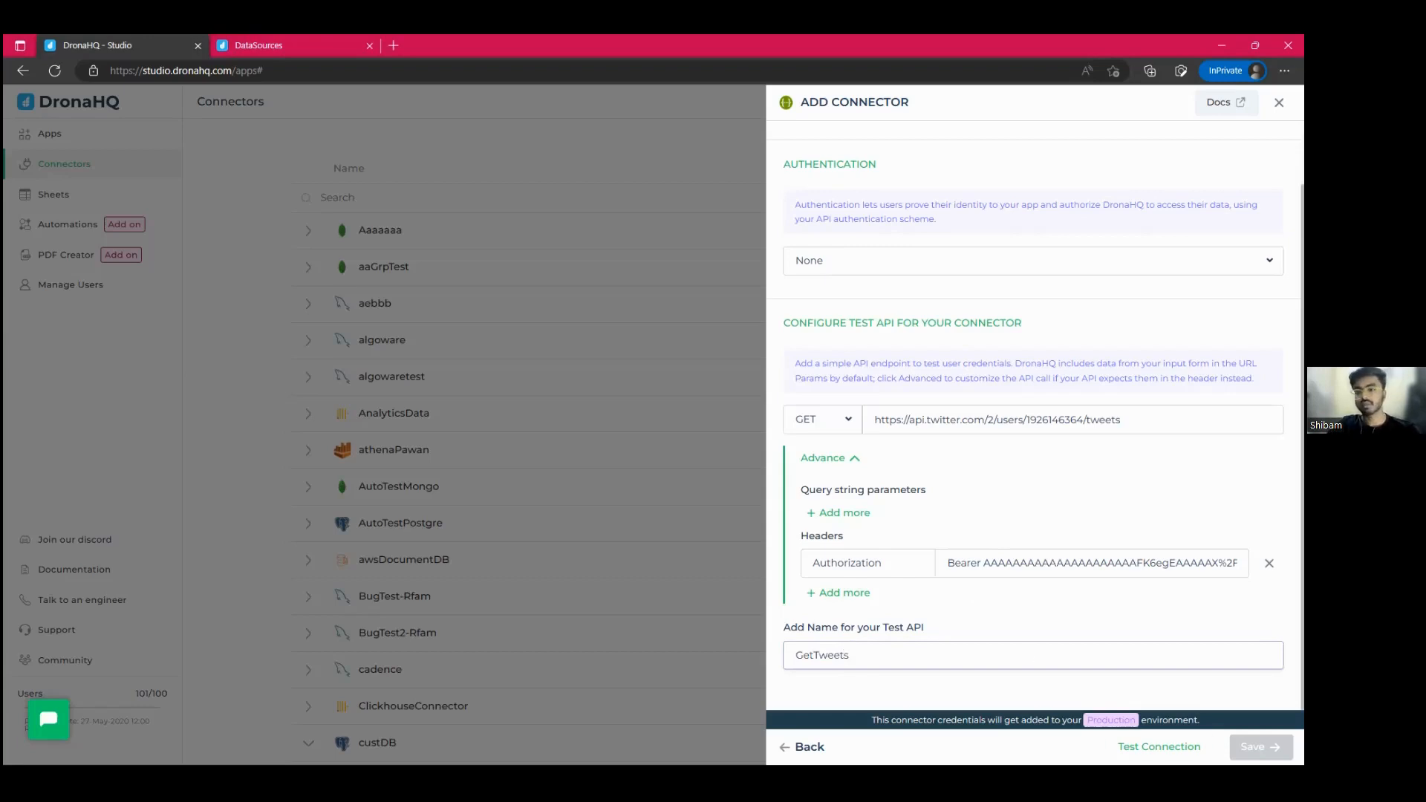
left_click(1158, 747)
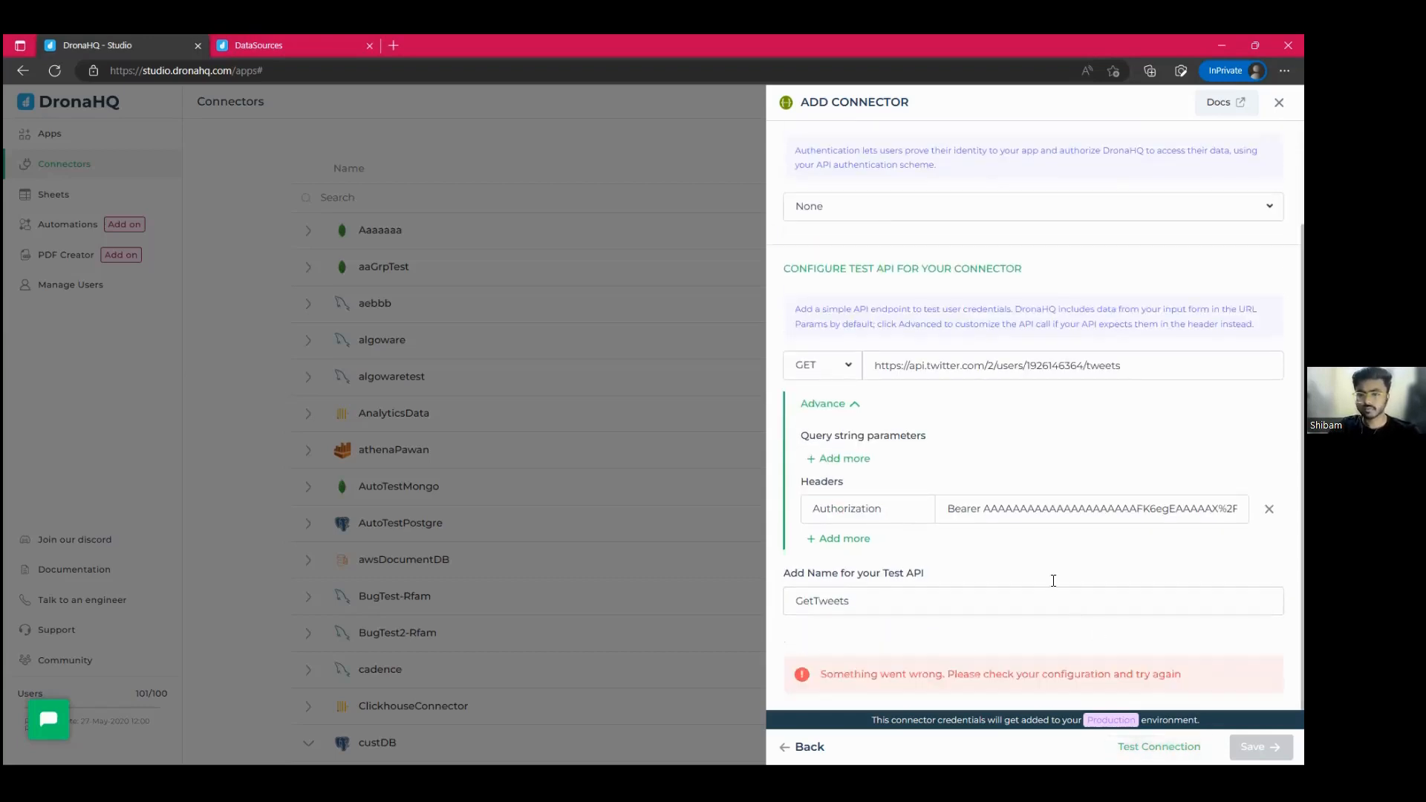
Step: Recheck the Authorization key and Bearer token, rerunning the test until it returns code 200
left_click(944, 510)
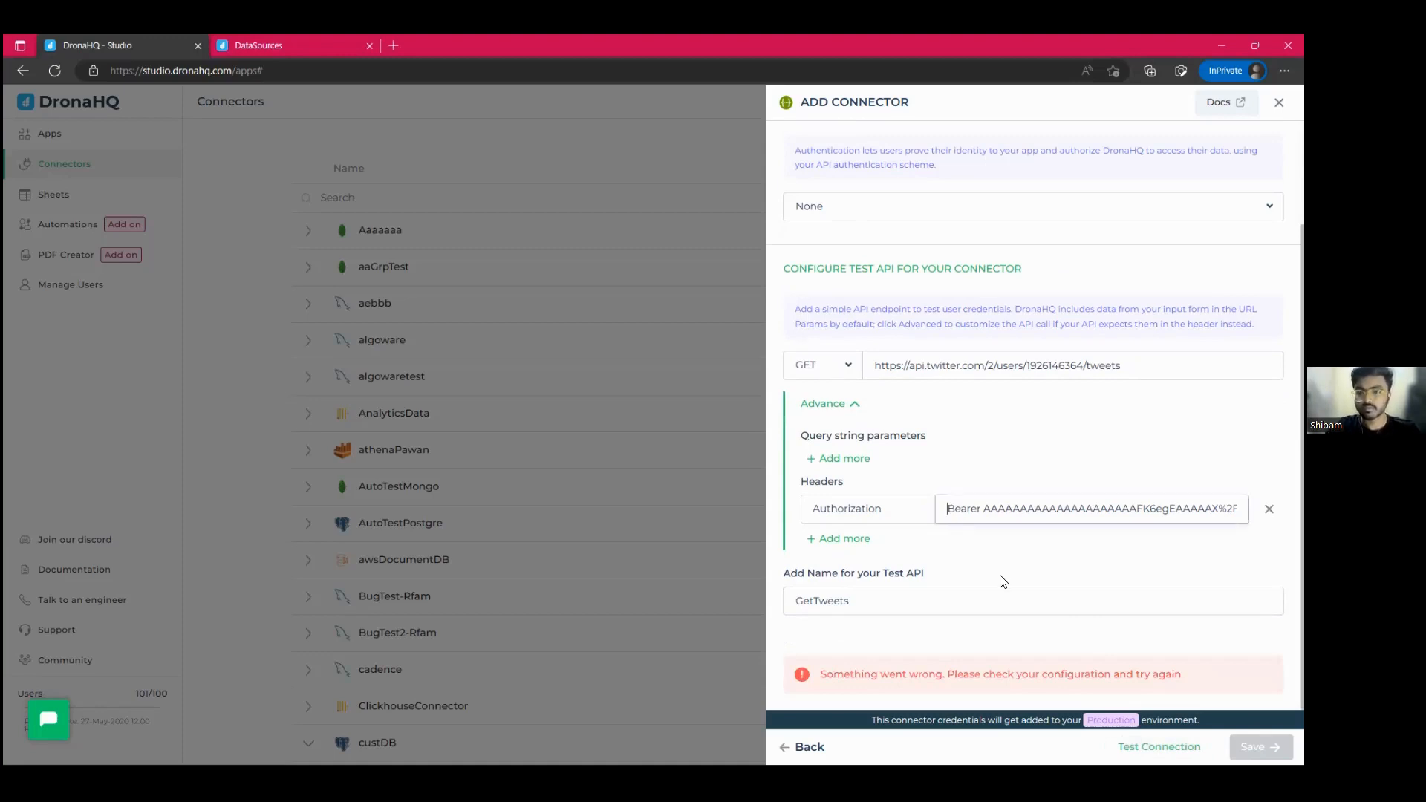
left_click(815, 508)
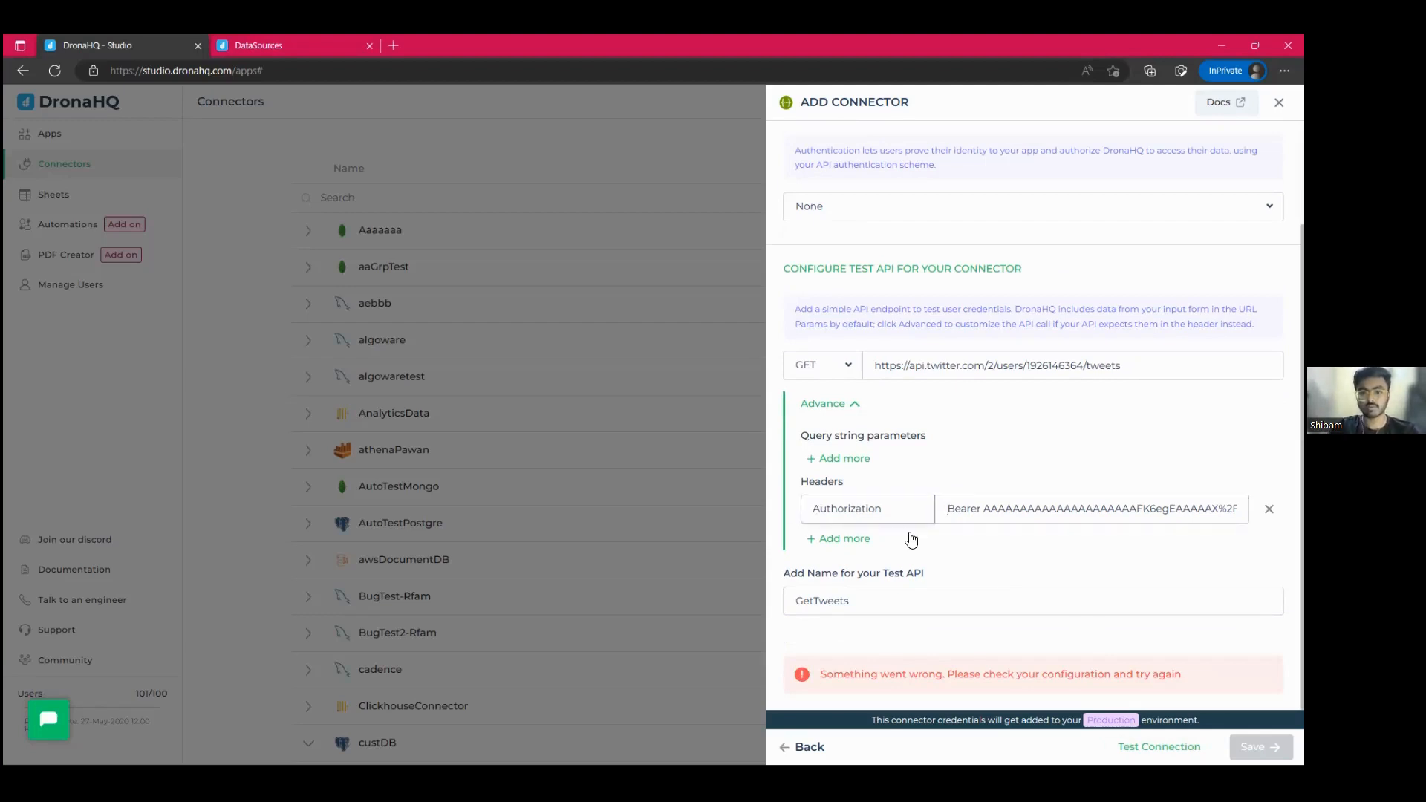
left_click(1158, 746)
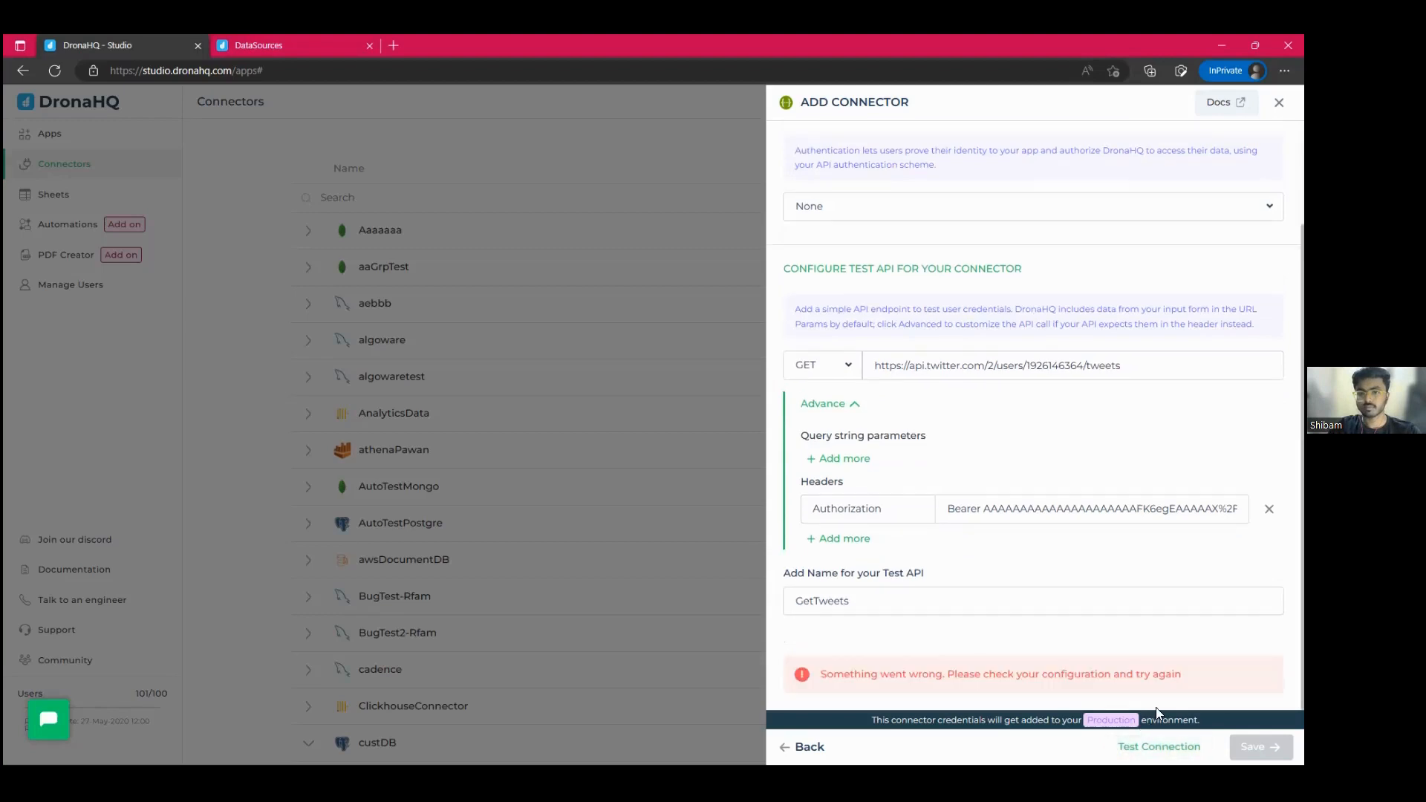
left_click(1092, 508)
key("End")
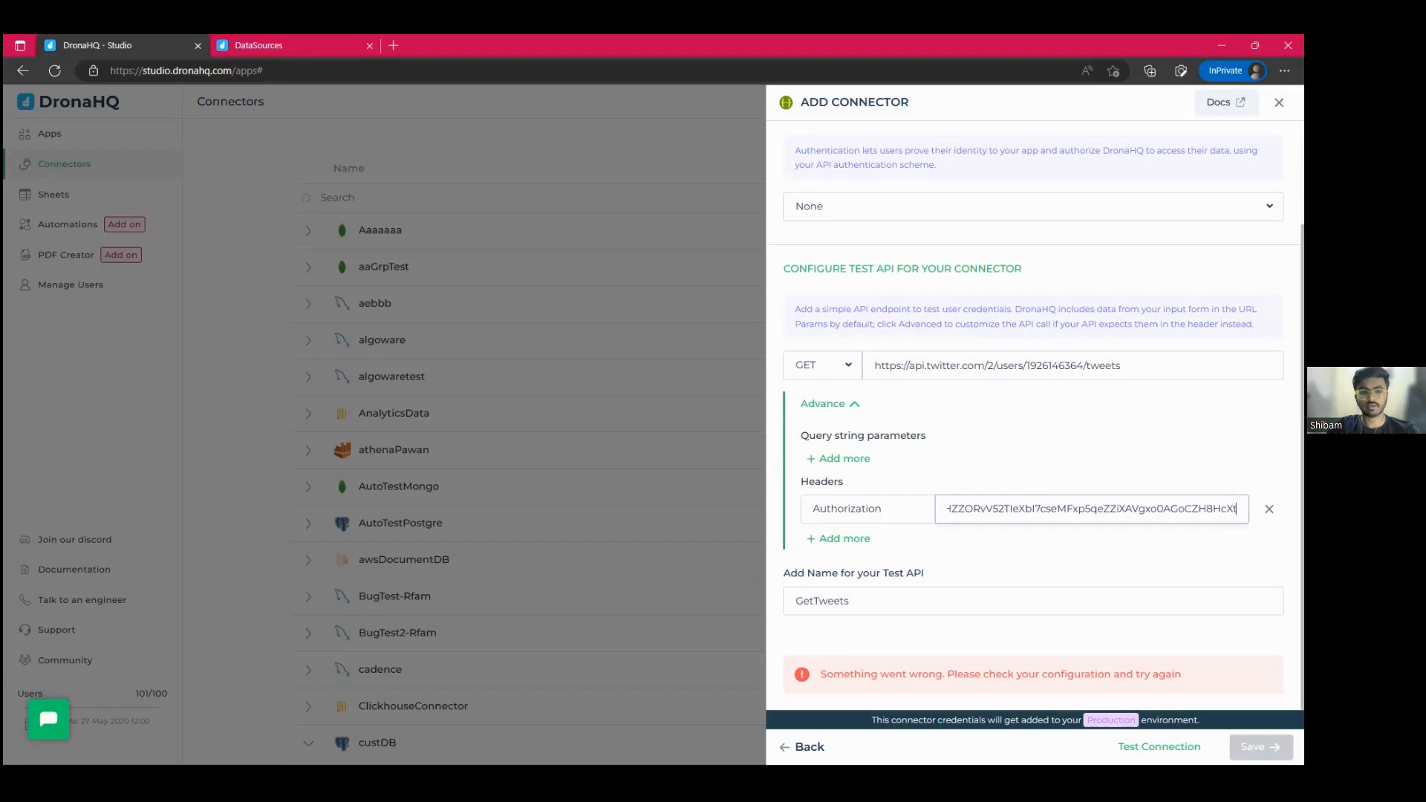
key("alt+Tab")
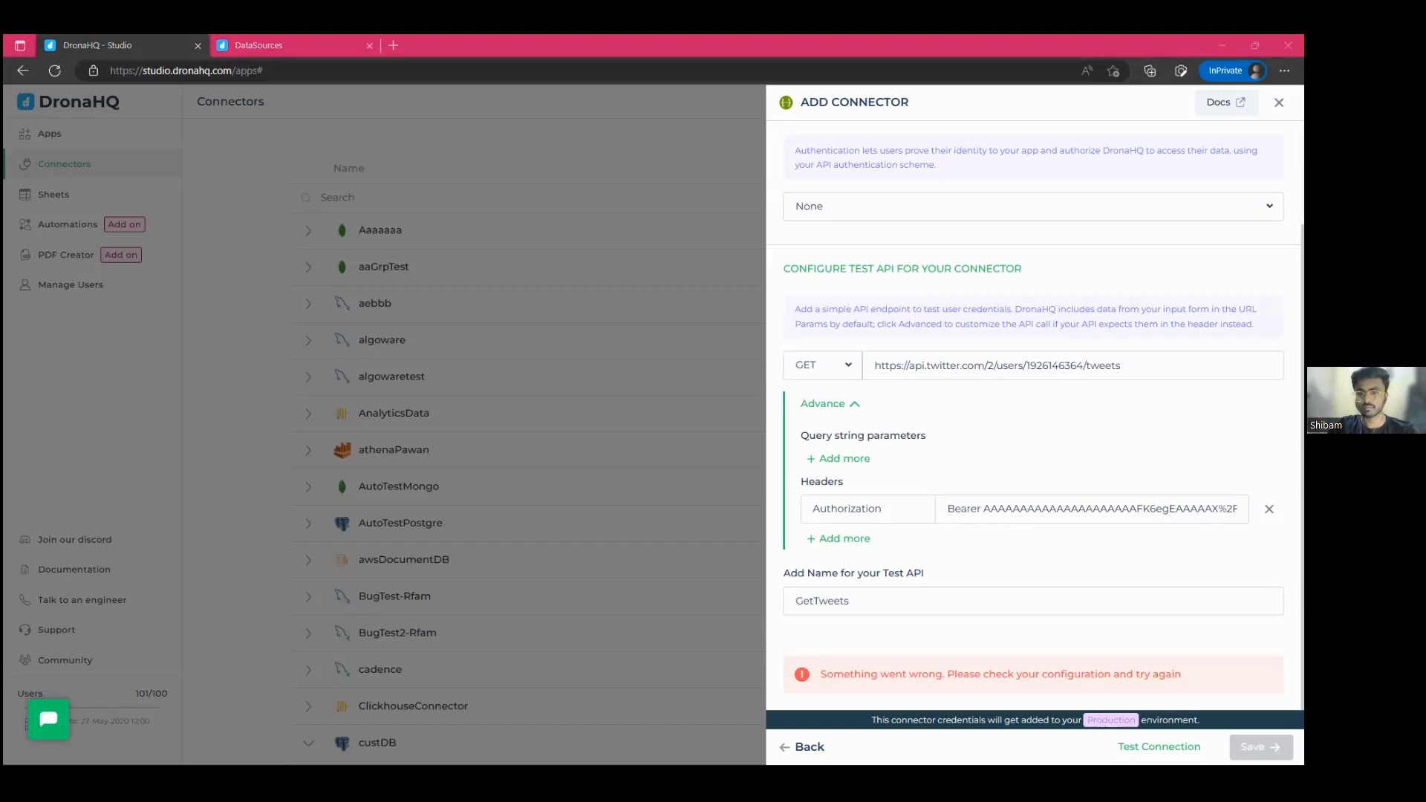
left_click(980, 508)
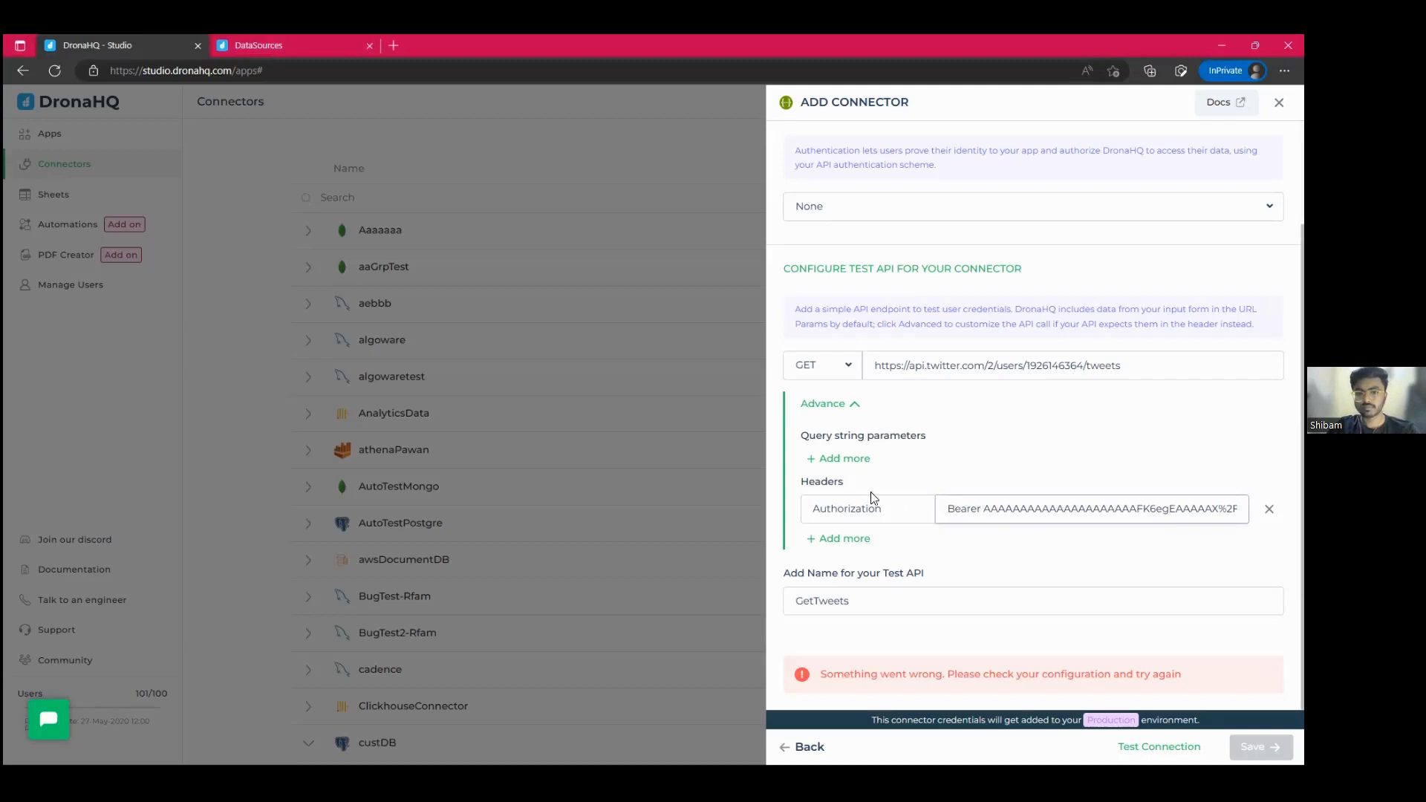
left_click(905, 511)
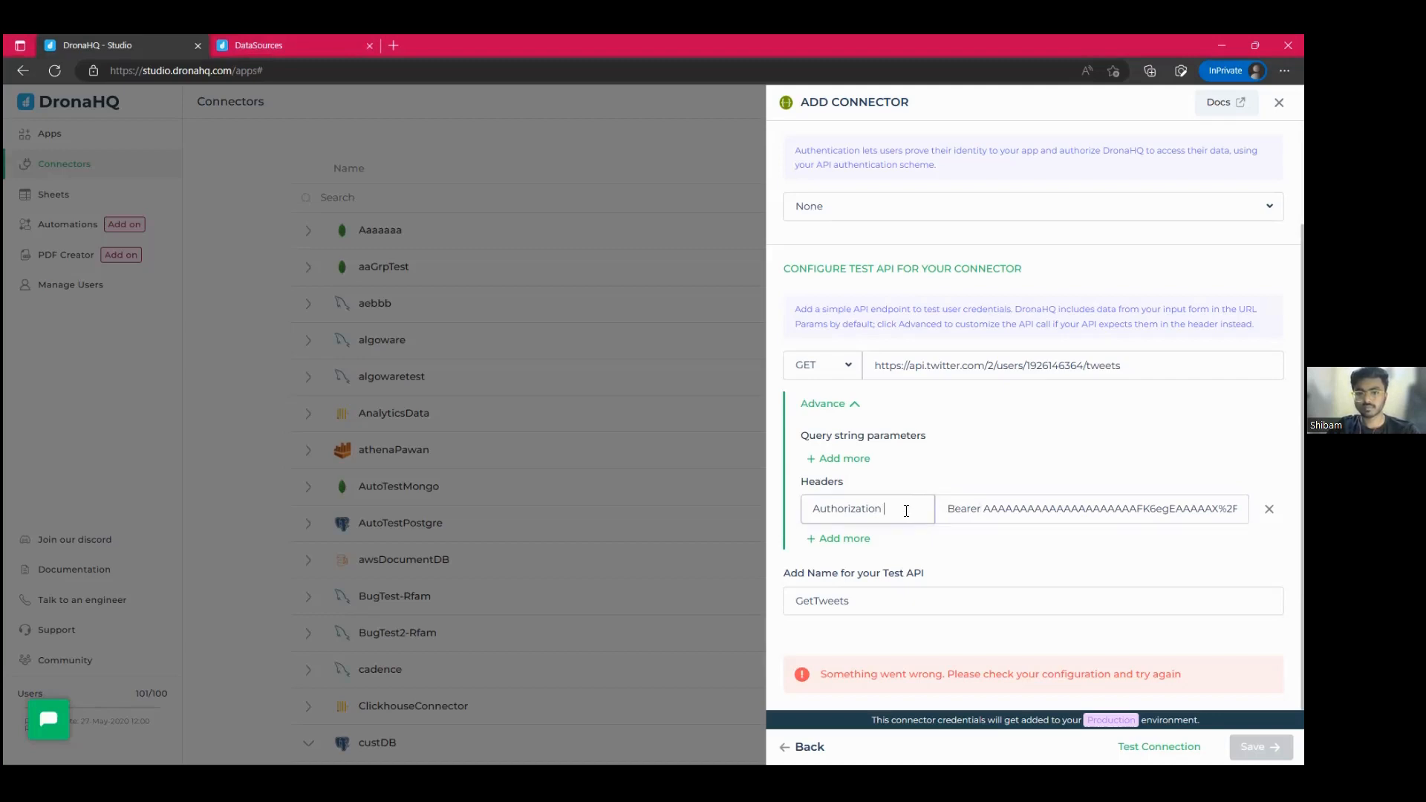
left_click(1159, 747)
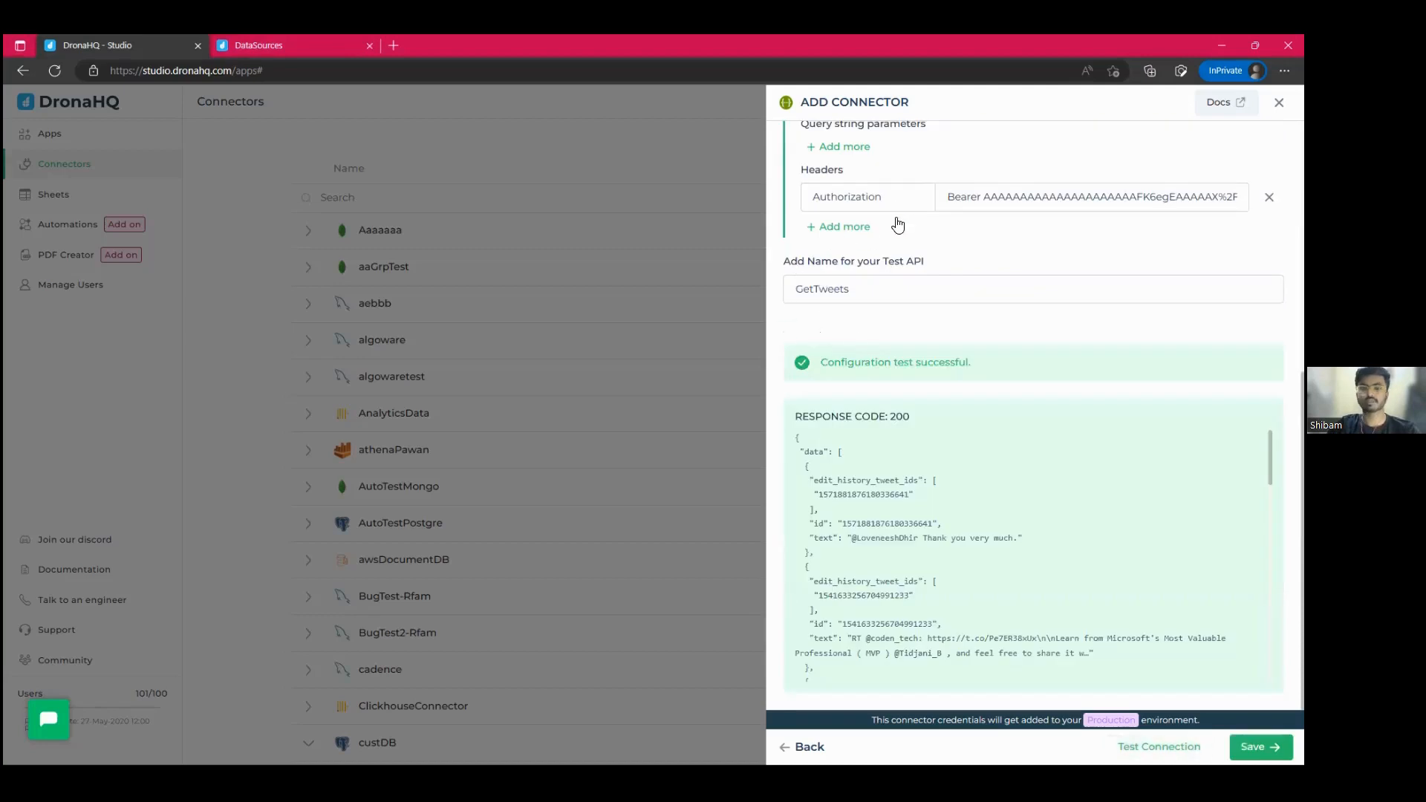
Step: Review the Authorization header and scroll through the returned JSON tweet data
left_click(899, 202)
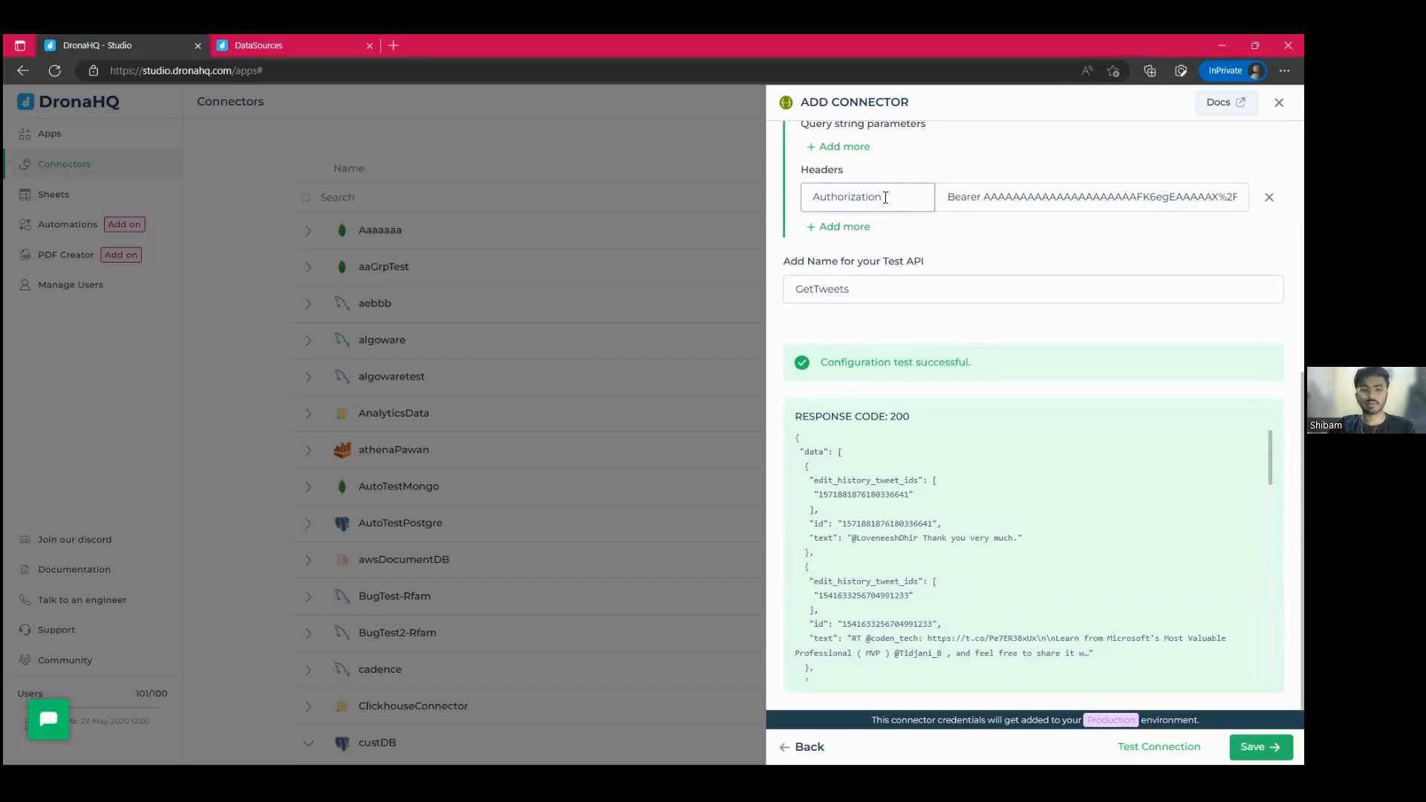
left_click(948, 198)
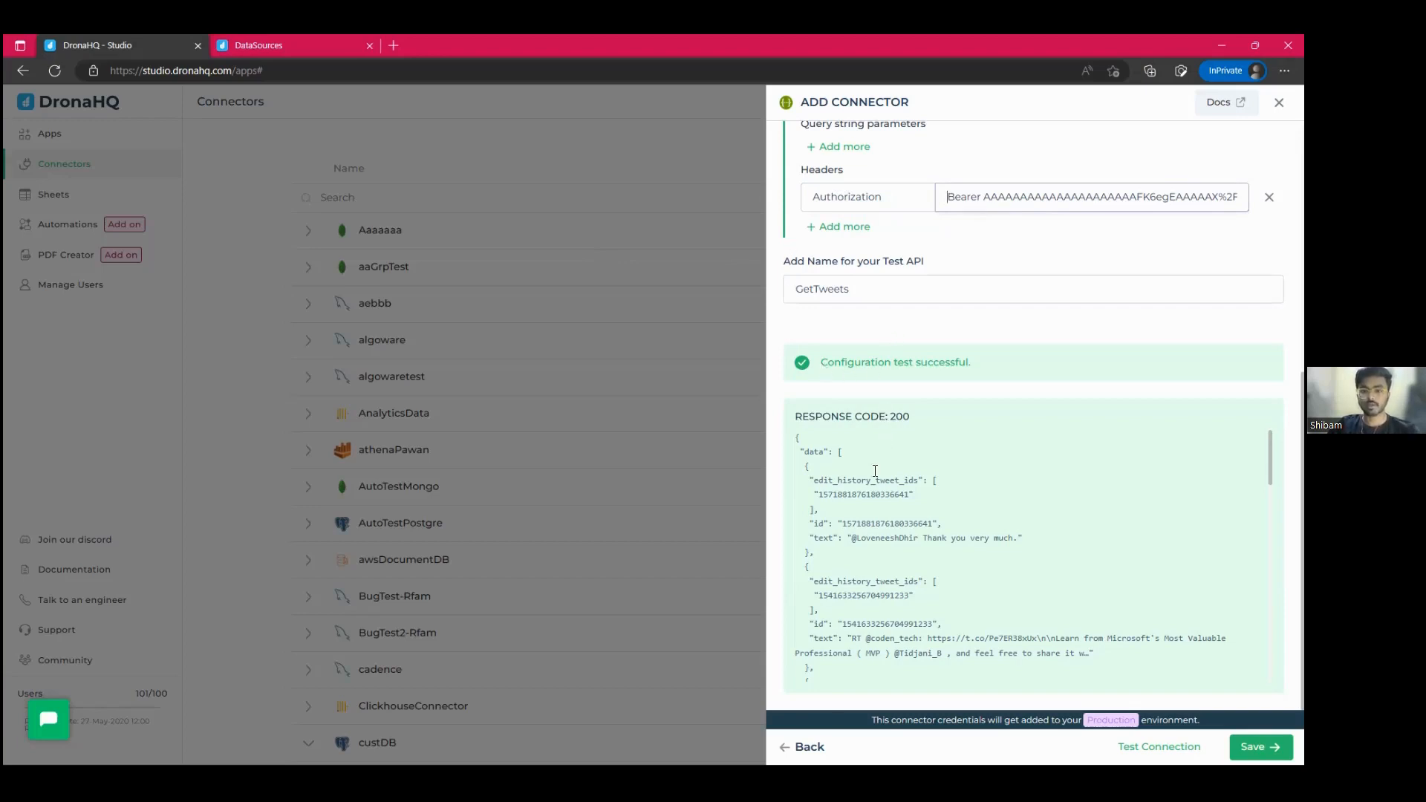
scroll(874, 470, "down", 1)
scroll(839, 442, "up", 1)
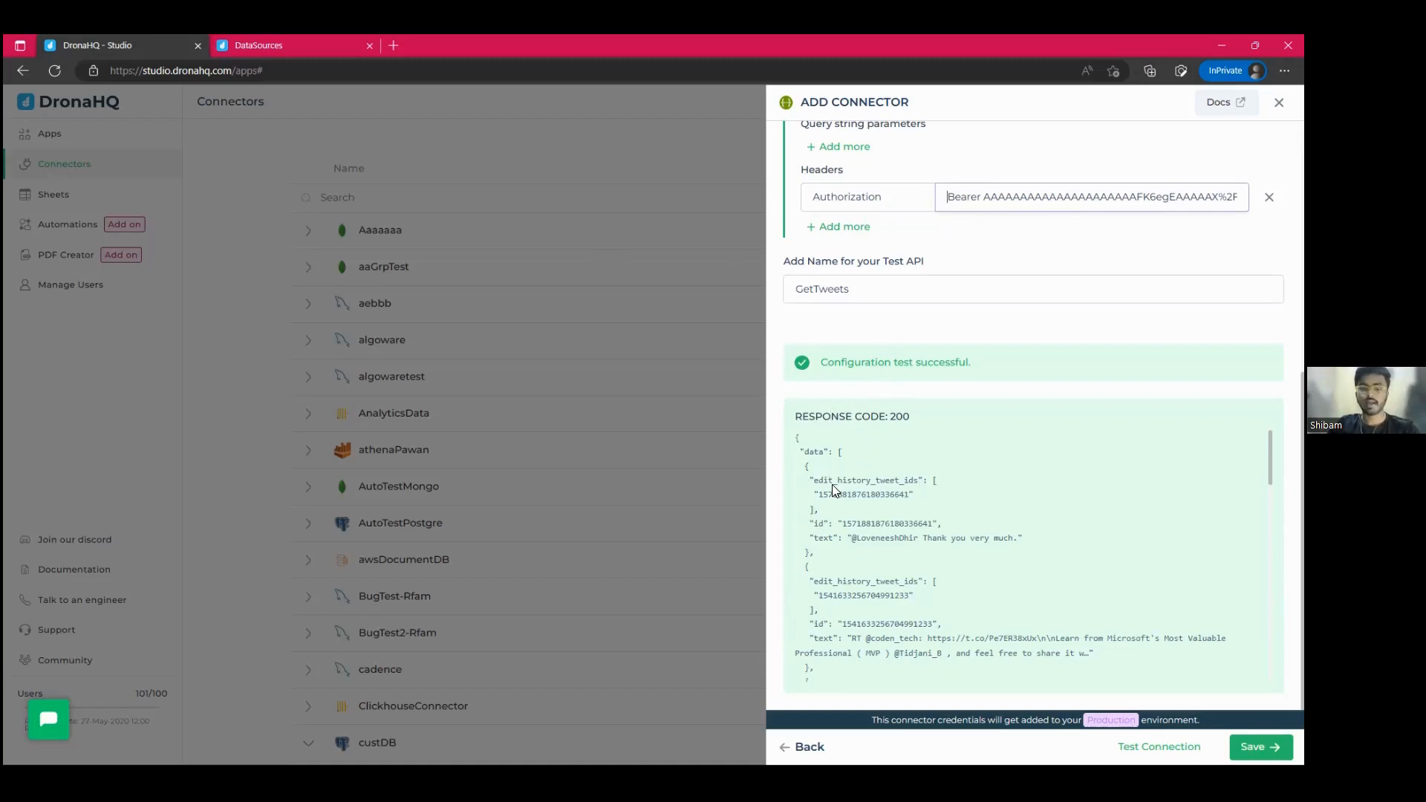
scroll(832, 484, "down", 1)
scroll(849, 475, "down", 1)
scroll(822, 478, "up", 2)
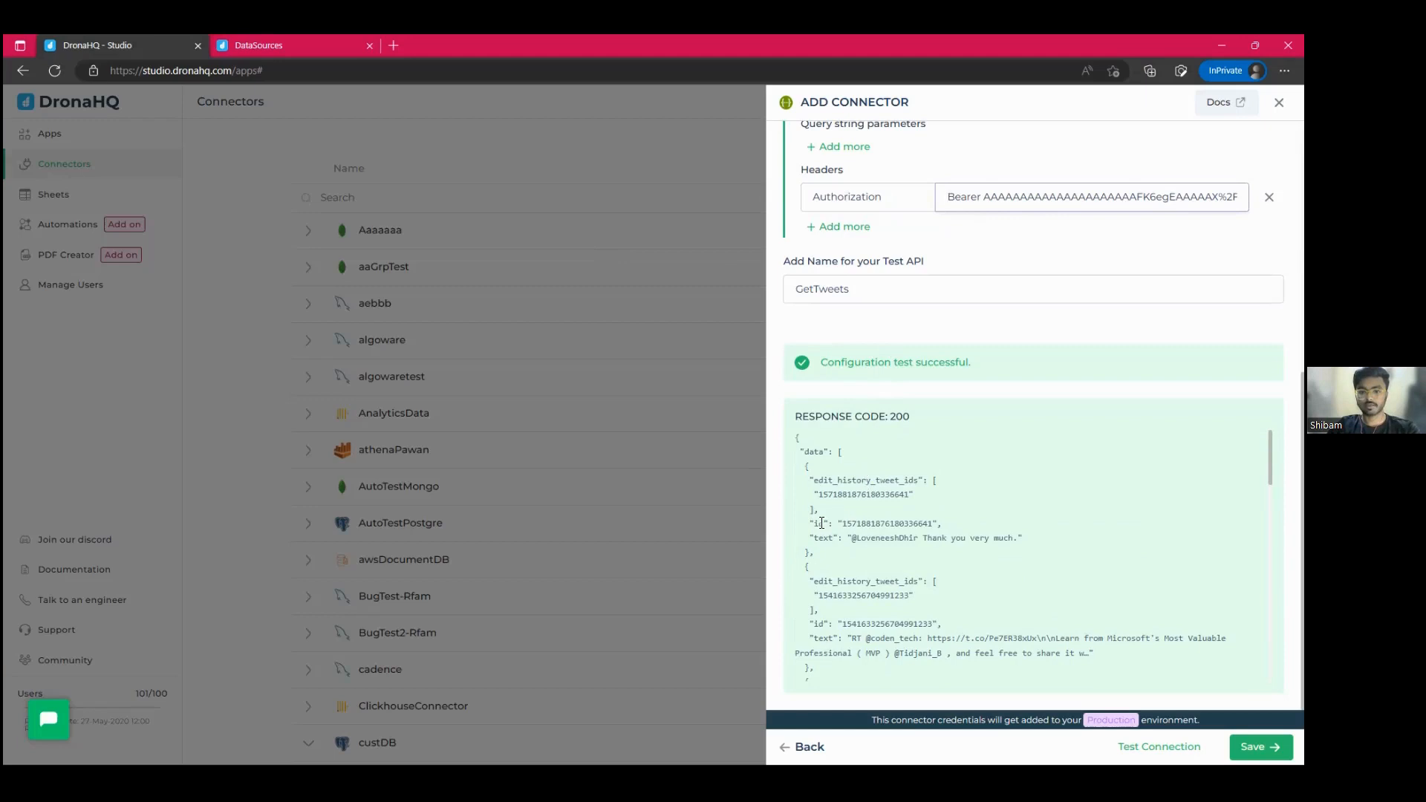
scroll(821, 523, "down", 4)
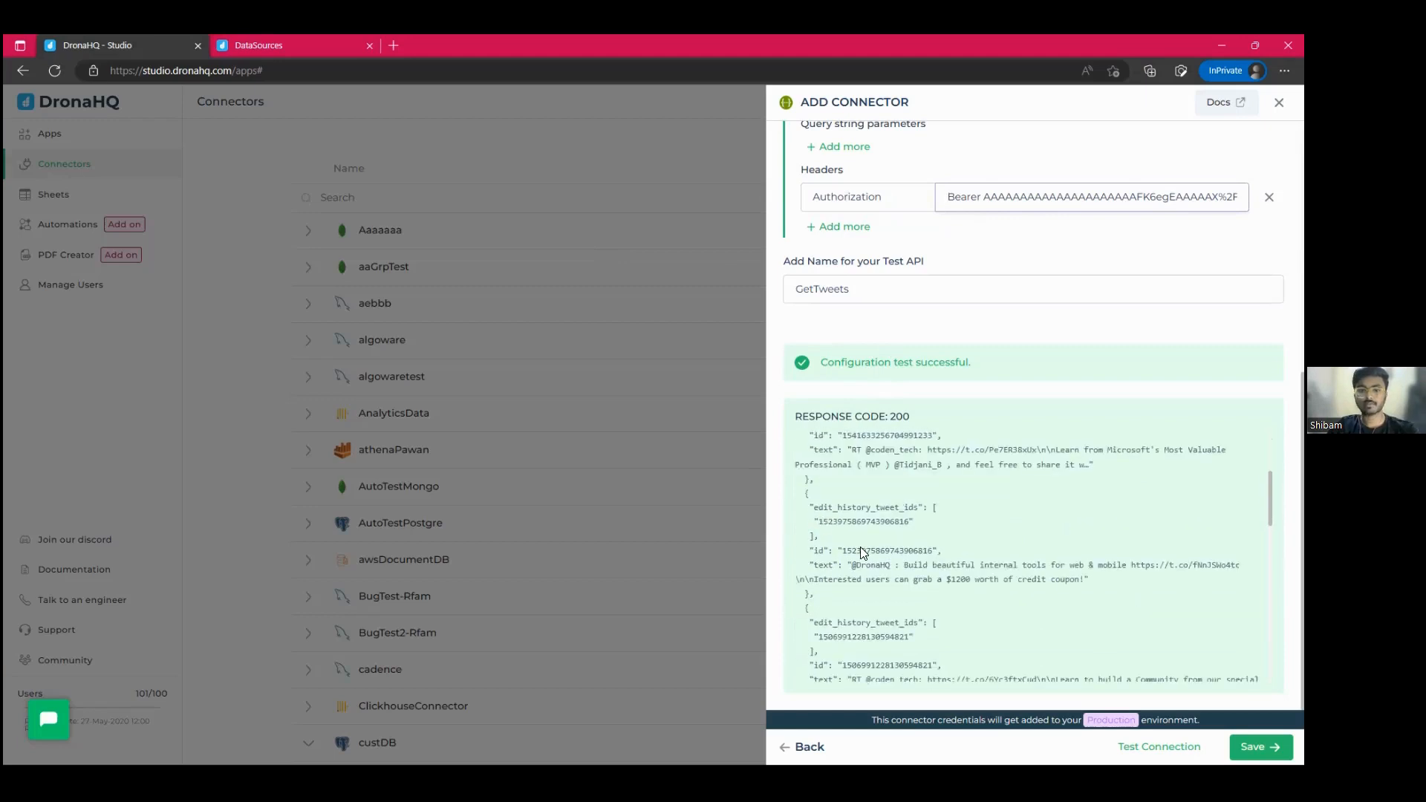
scroll(860, 549, "down", 1)
scroll(1133, 366, "up", 6)
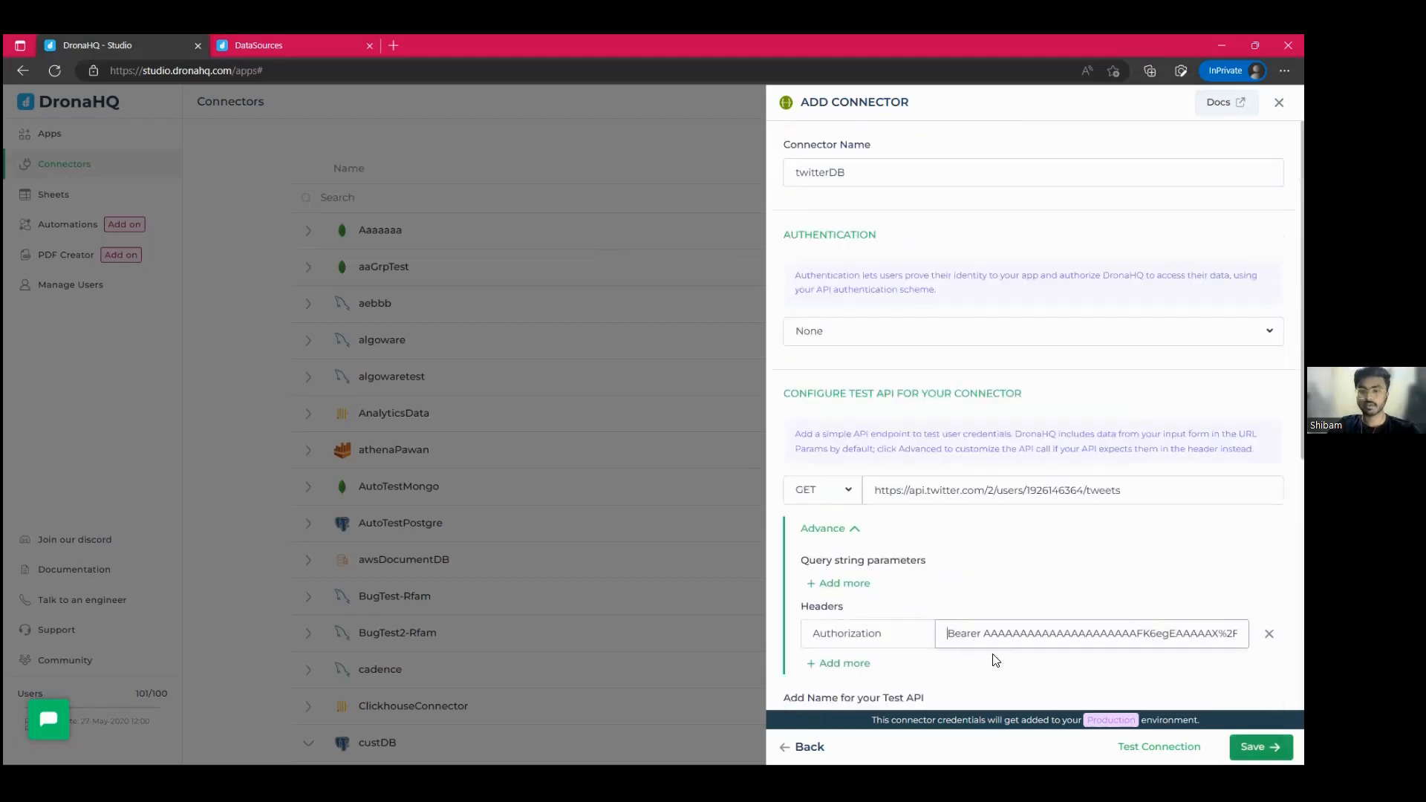
Step: Save the twitterDB connector and close the connector panel
left_click(1260, 747)
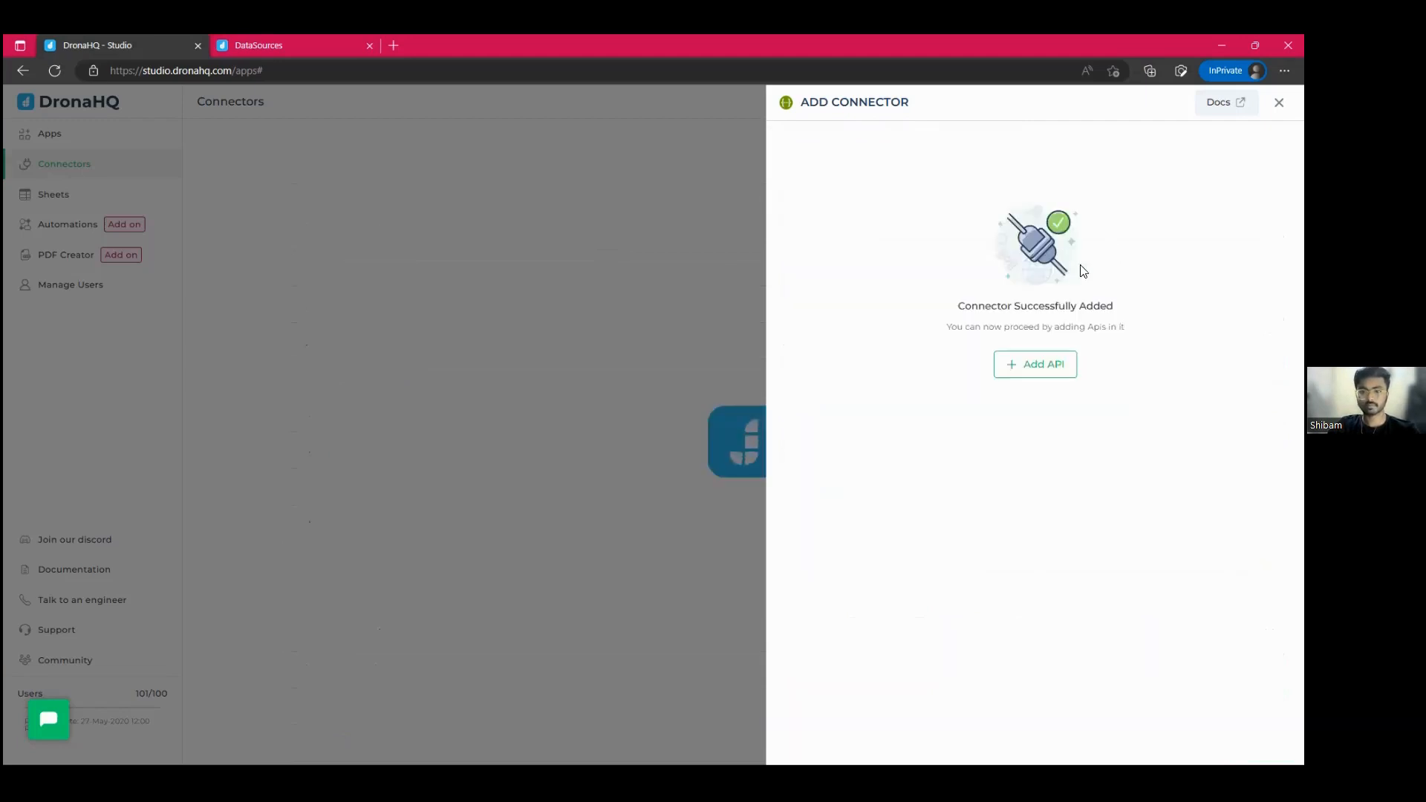
left_click(349, 220)
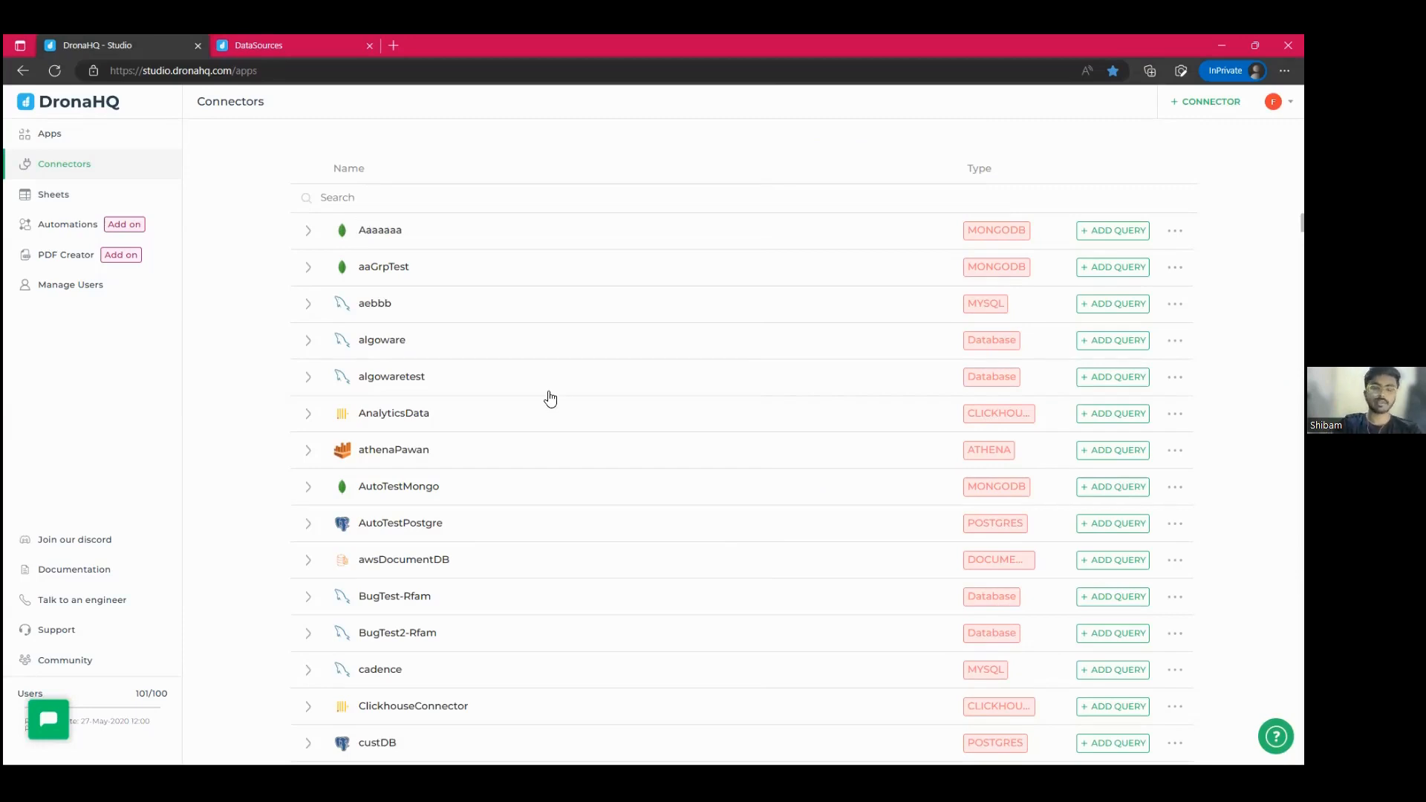
Step: Search the Connectors page for 'twi' to locate twitterDB and its GetTweets API
key("ctrl+f")
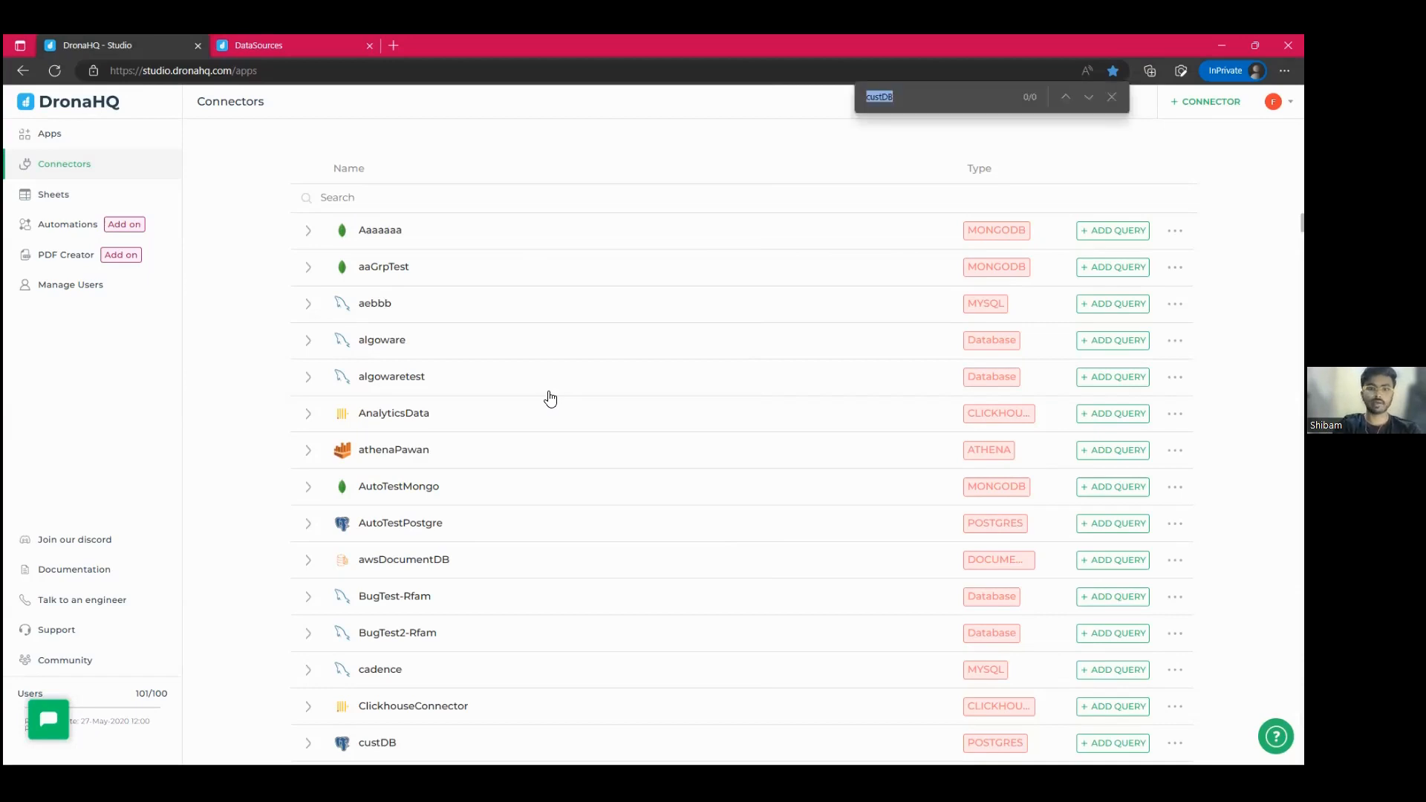
type("tweet")
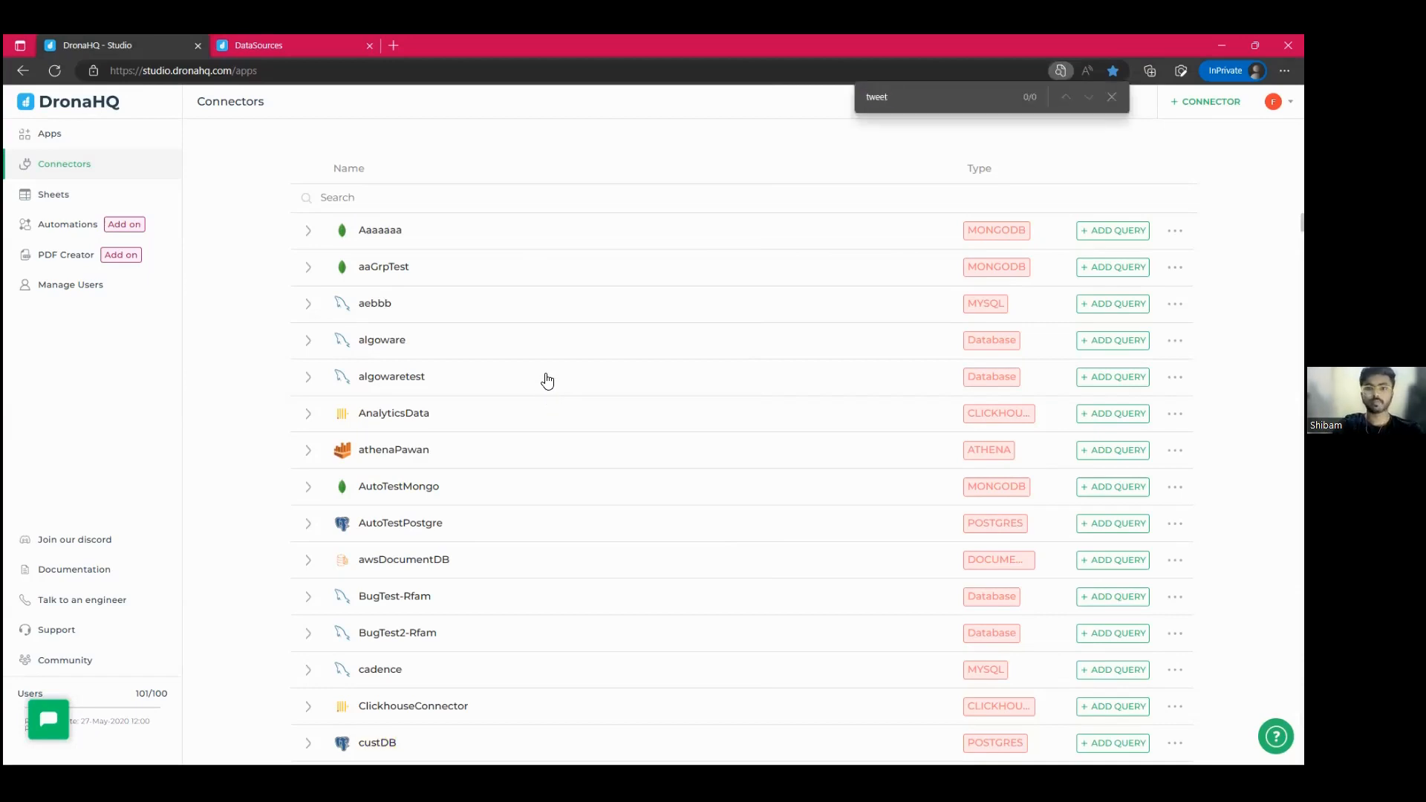
key("ctrl+a")
key("BackSpace")
type("sD")
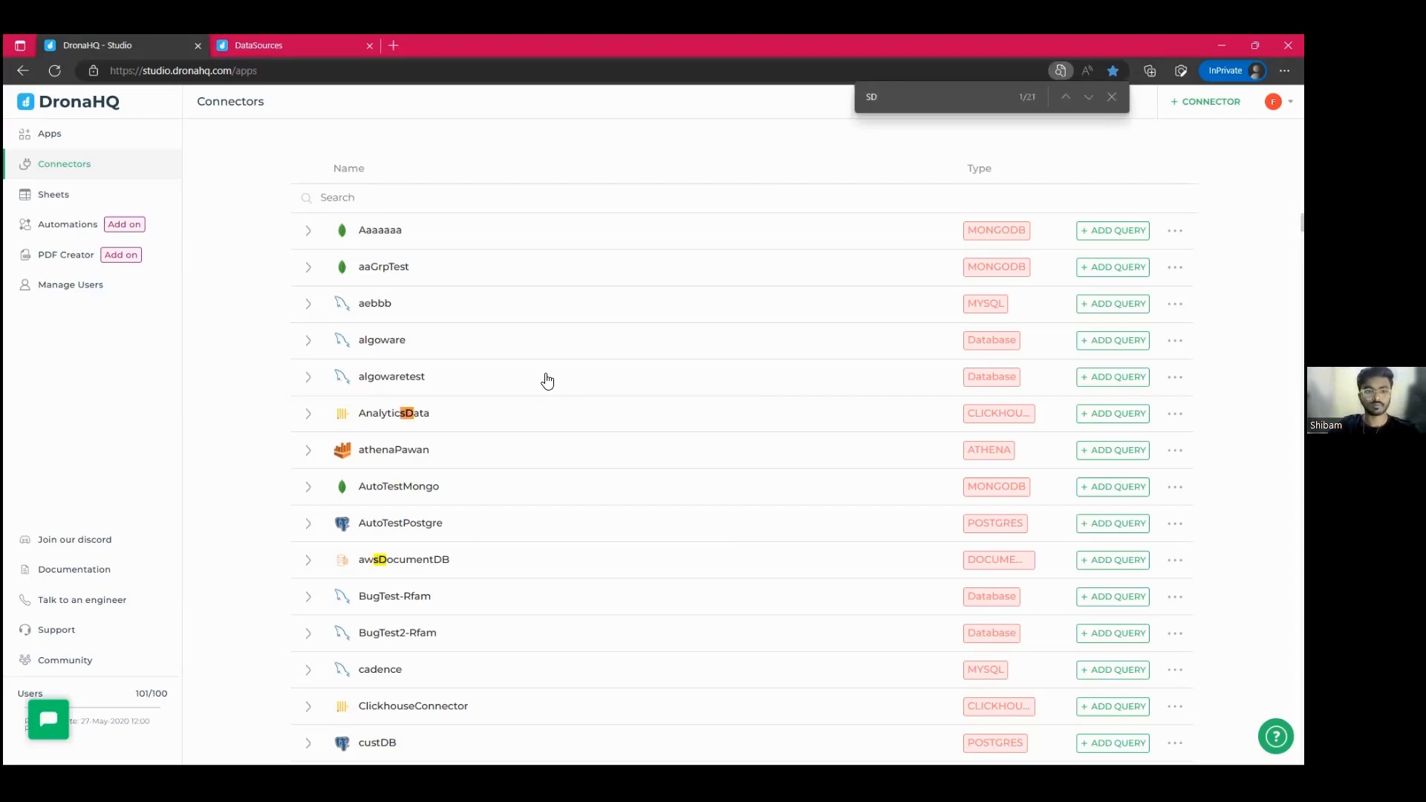
scroll(547, 381, "down", 3)
key("ctrl+a")
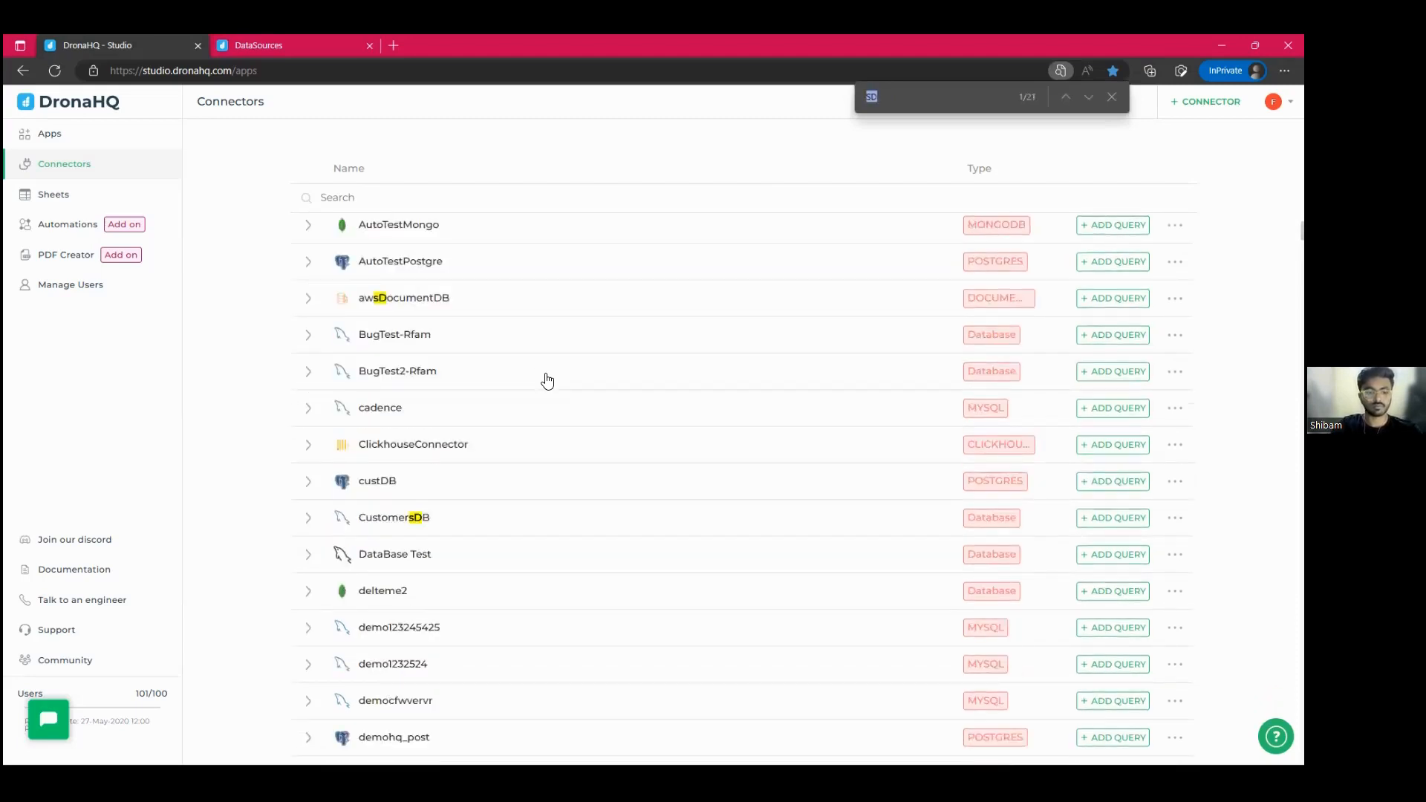
type("tw")
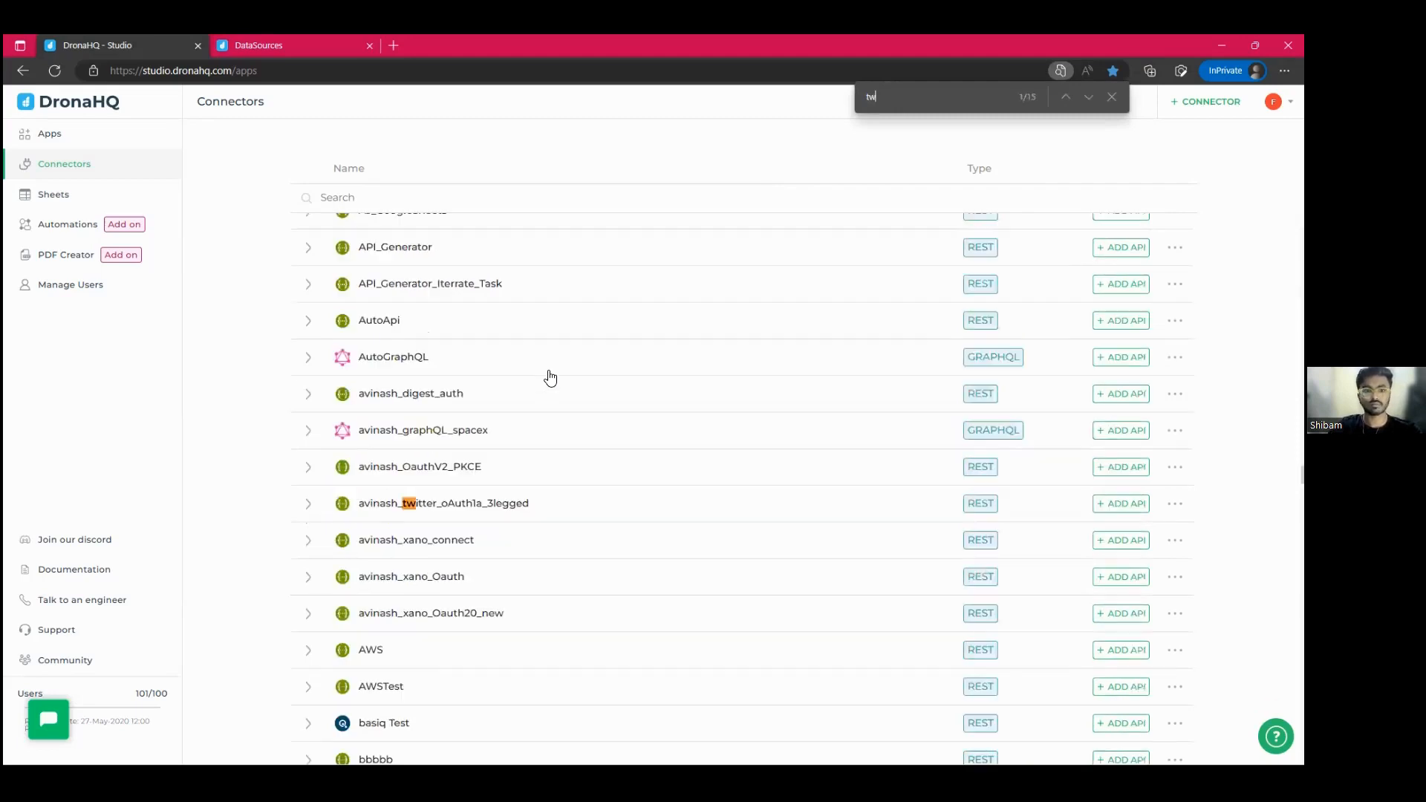
type("i")
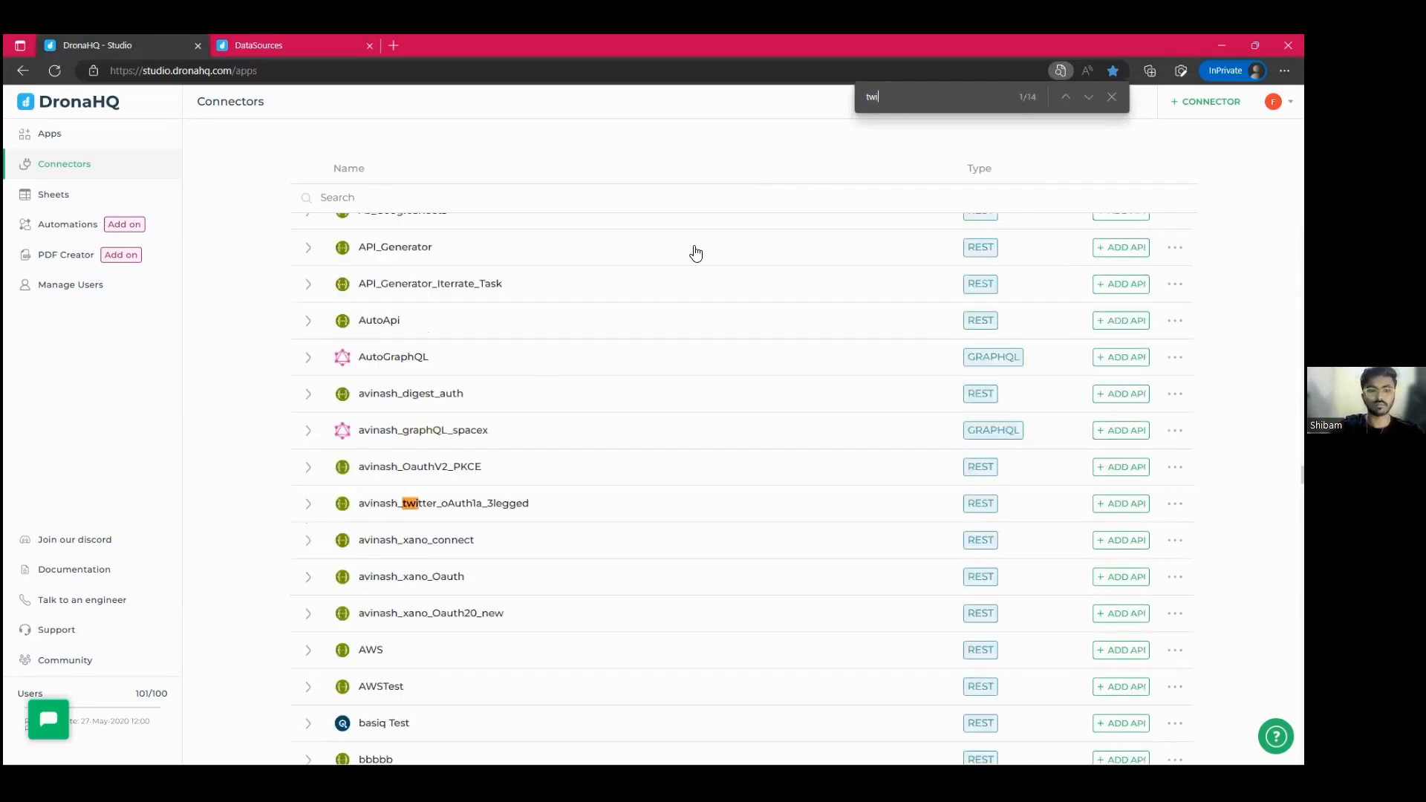
left_click(1088, 97)
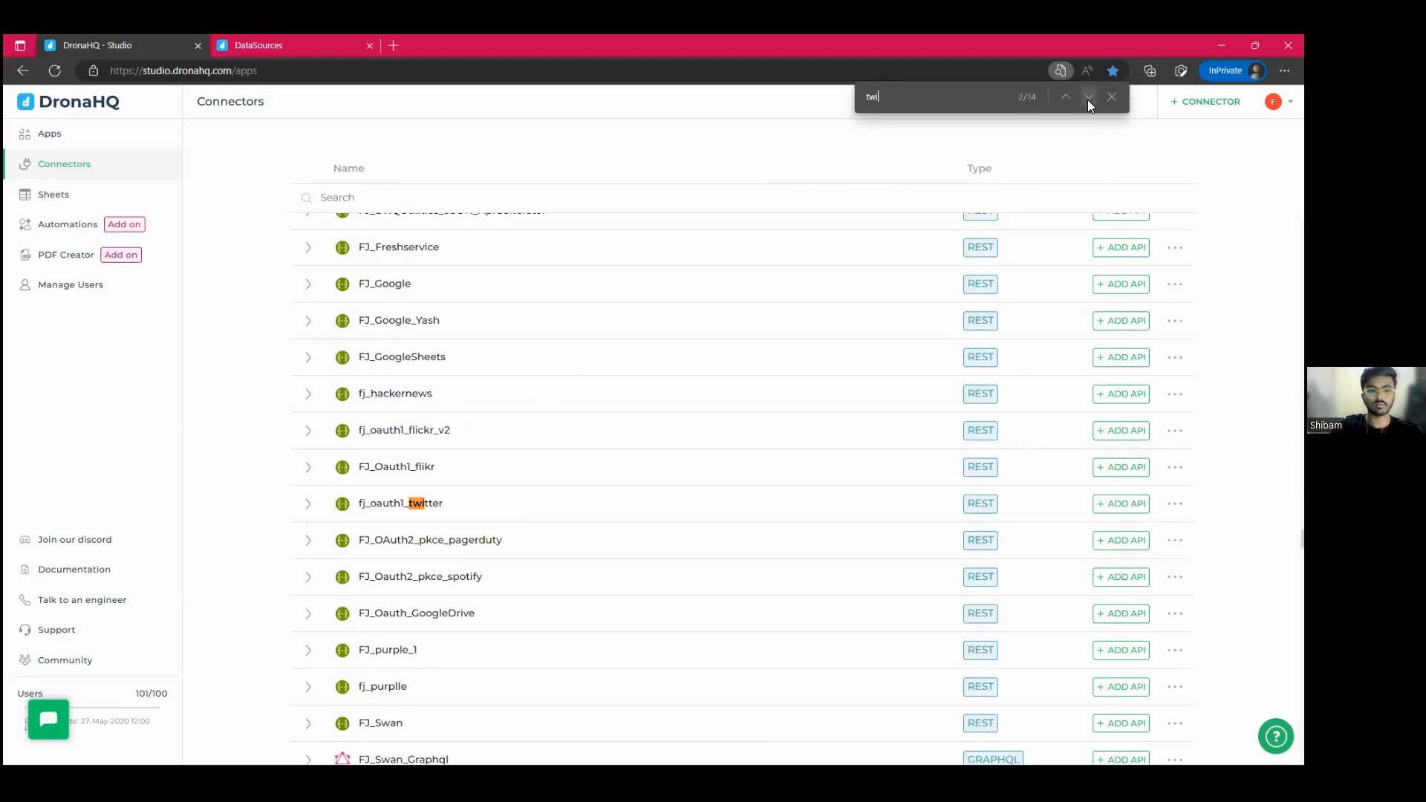
left_click(1088, 97)
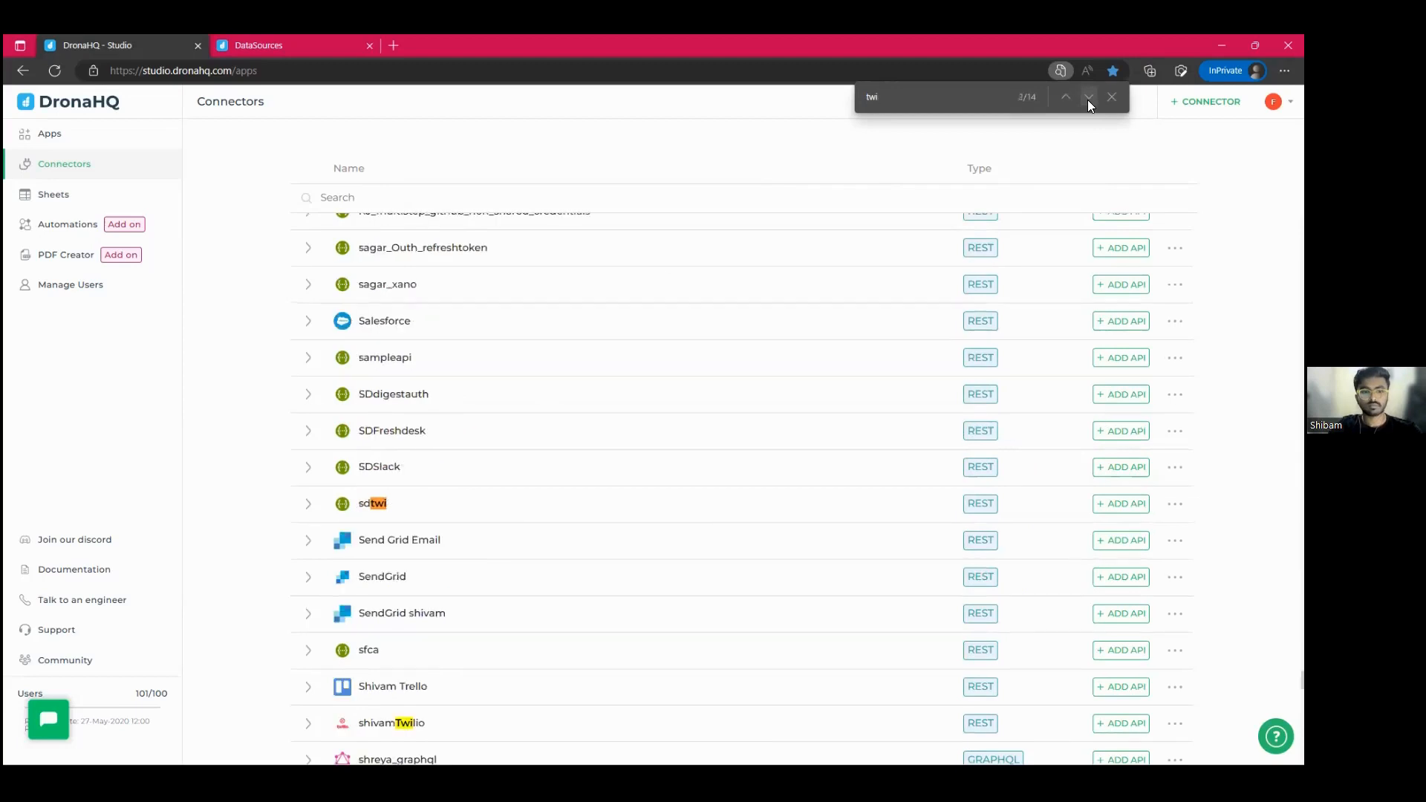
left_click(1087, 97)
left_click(1088, 97)
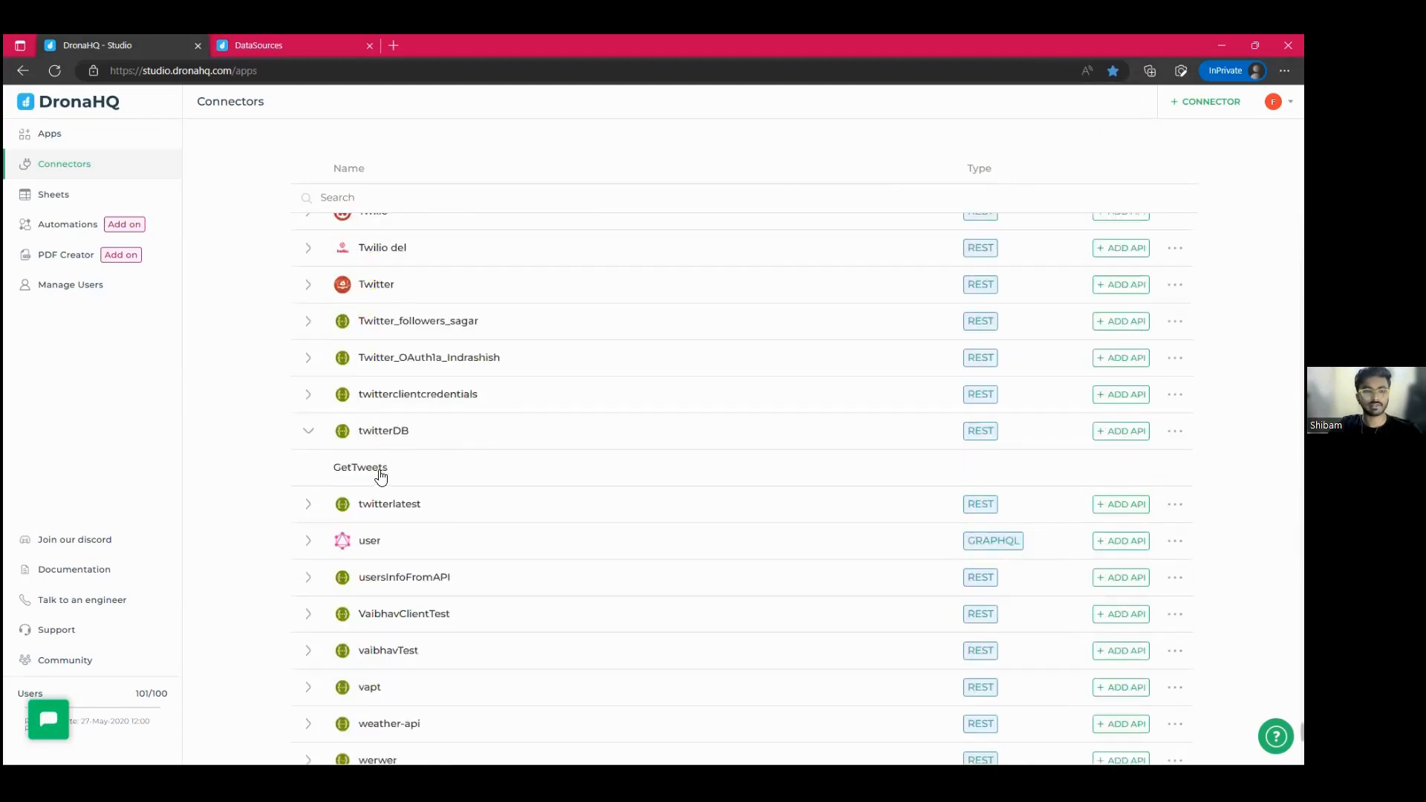
mouse_move(394, 466)
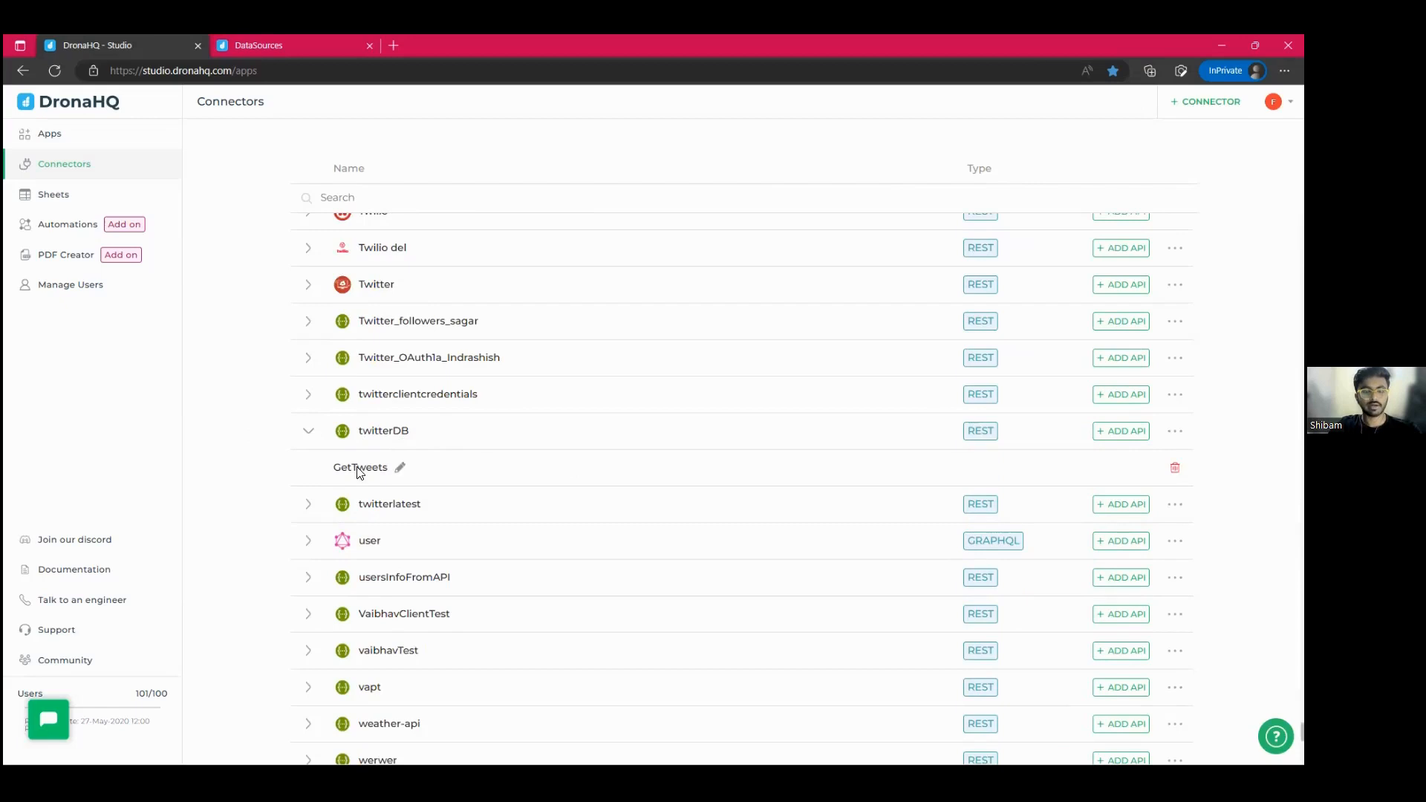
left_click(933, 402)
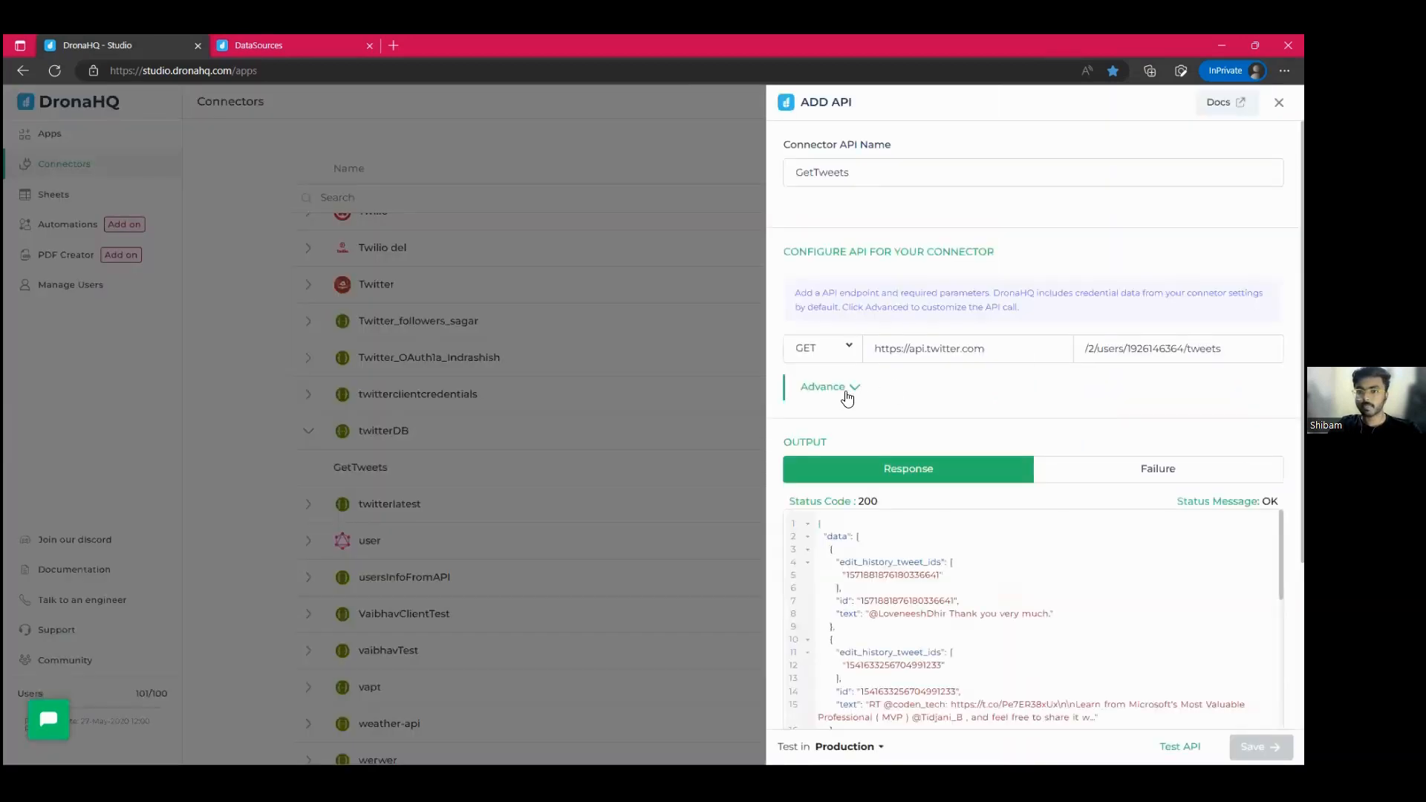
left_click(847, 397)
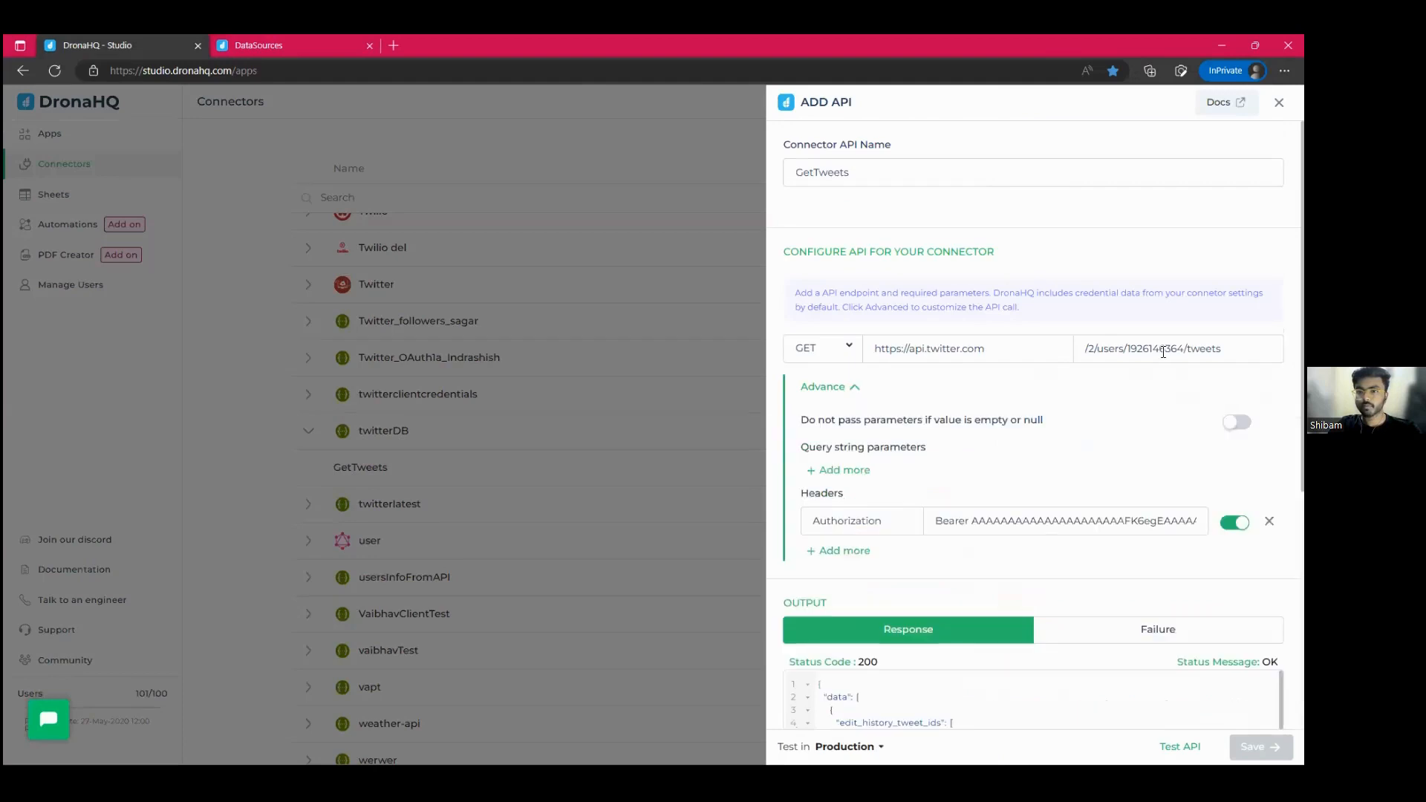
double_click(1160, 354)
key("ctrl+c")
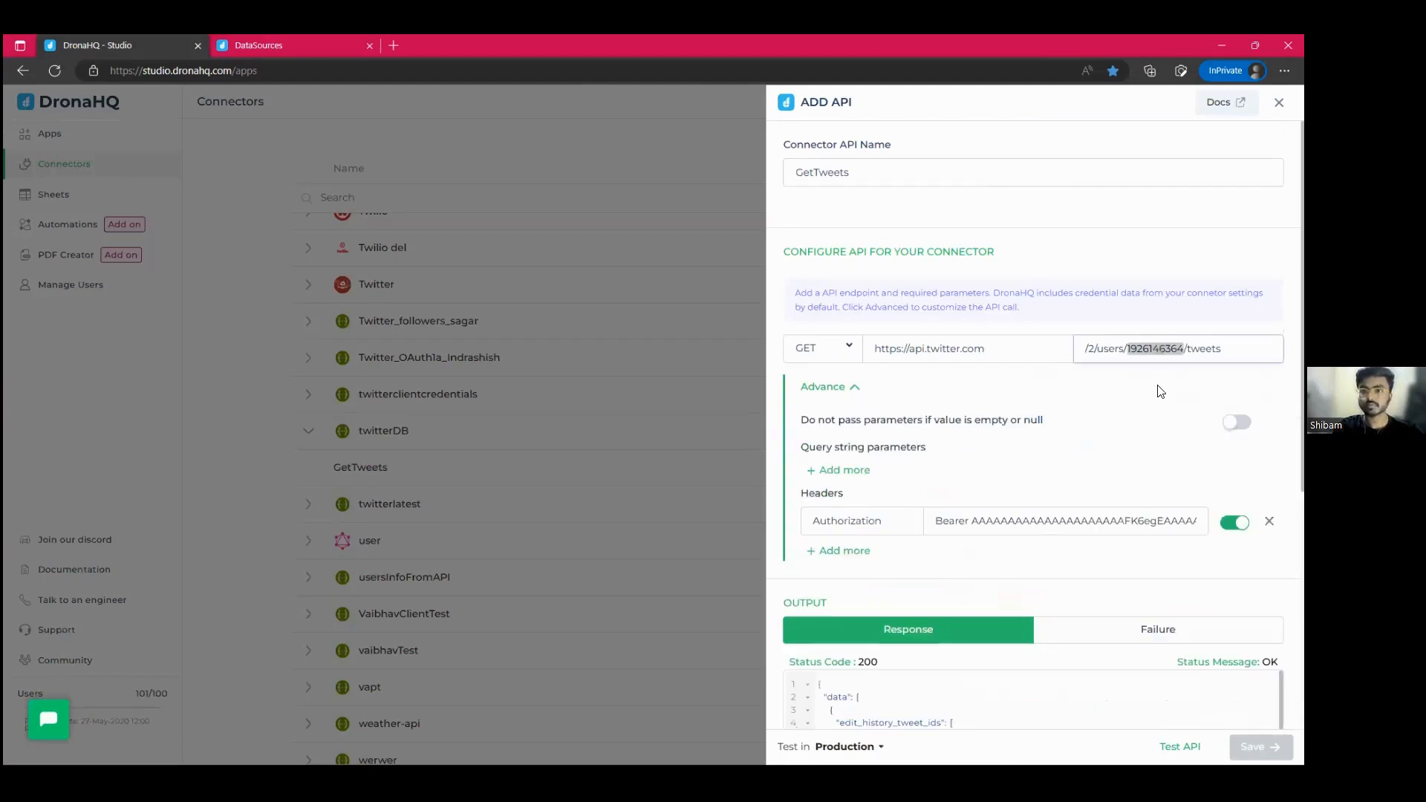
key("BackSpace")
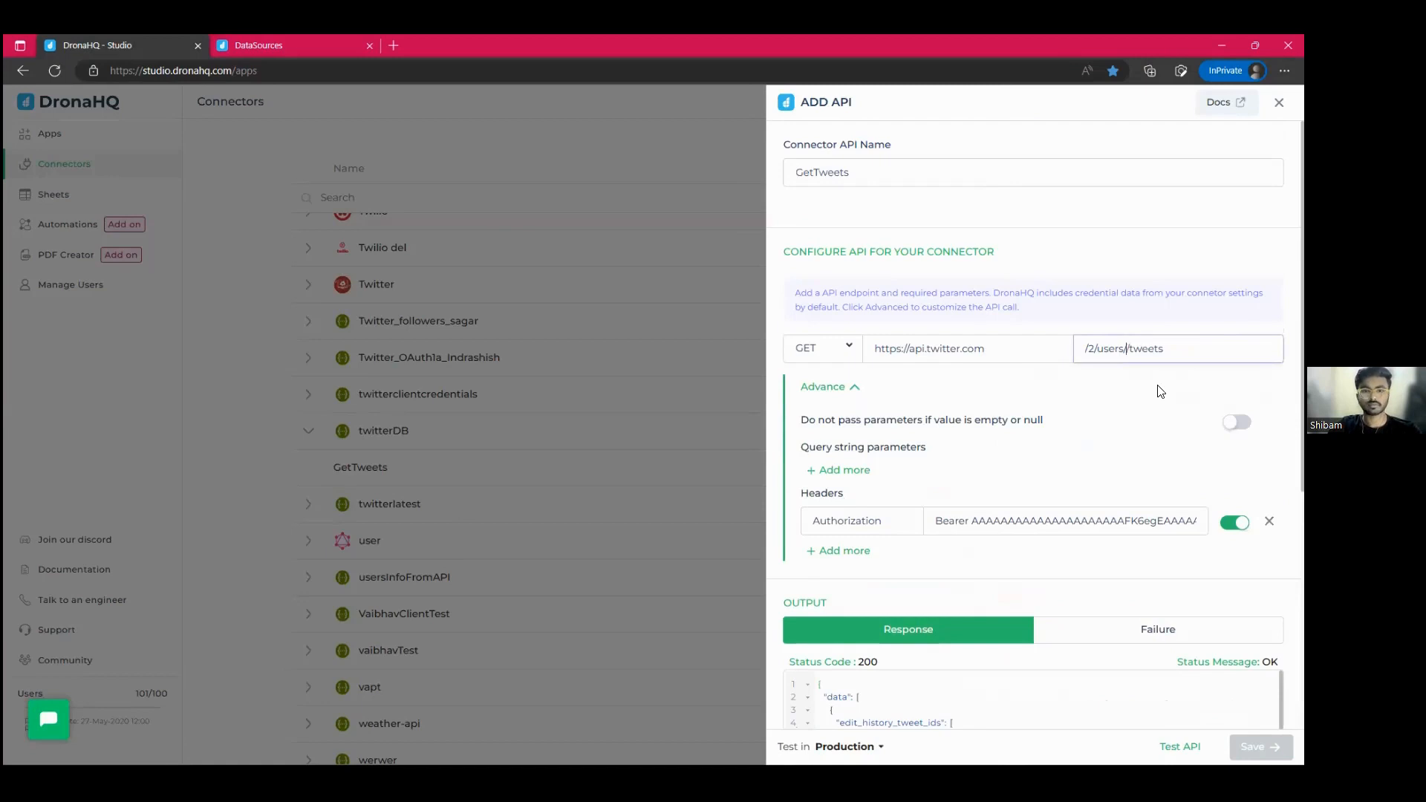
key("alt+Tab")
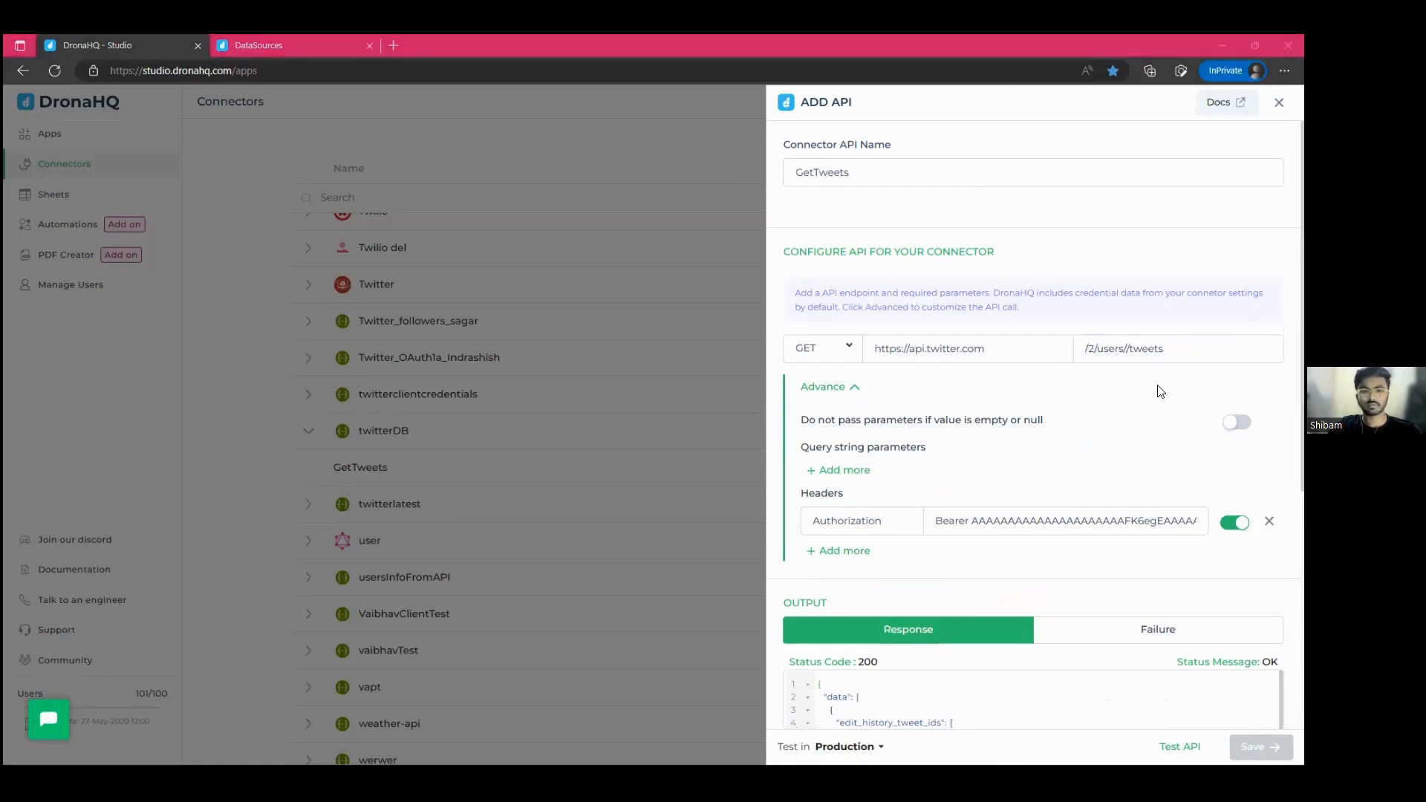
key("alt+Tab")
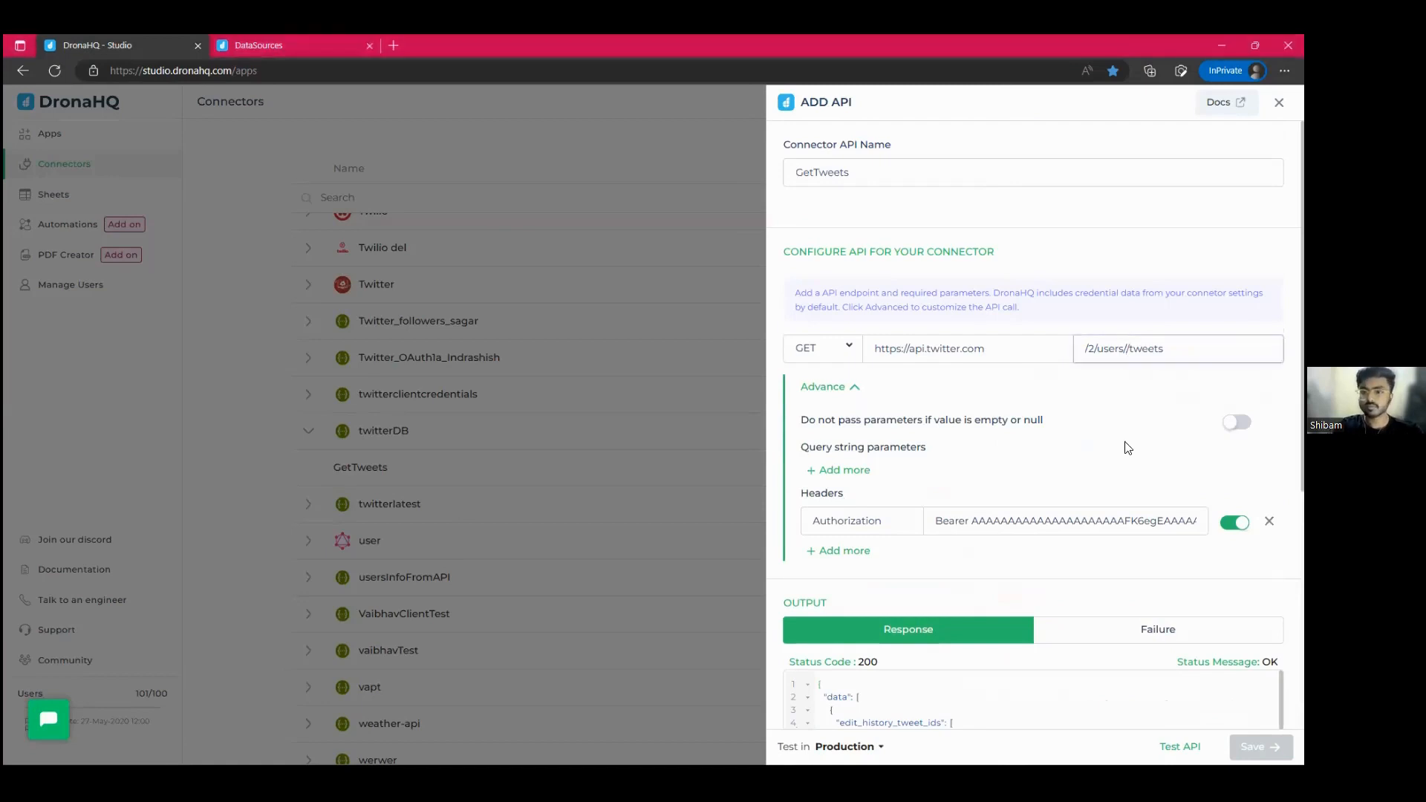
type("{id}")
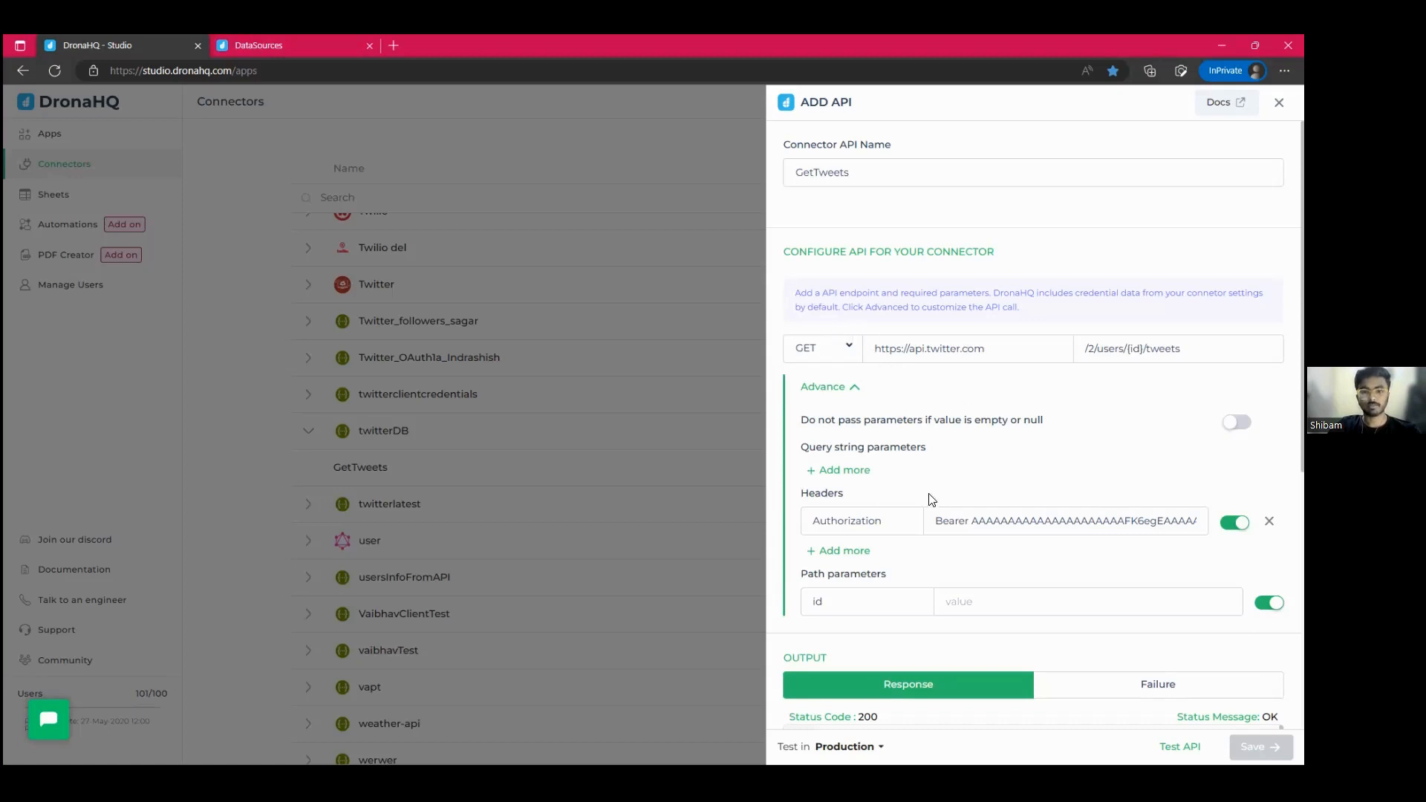
Step: Enter the user ID as the id path parameter value and test the API
left_click(995, 602)
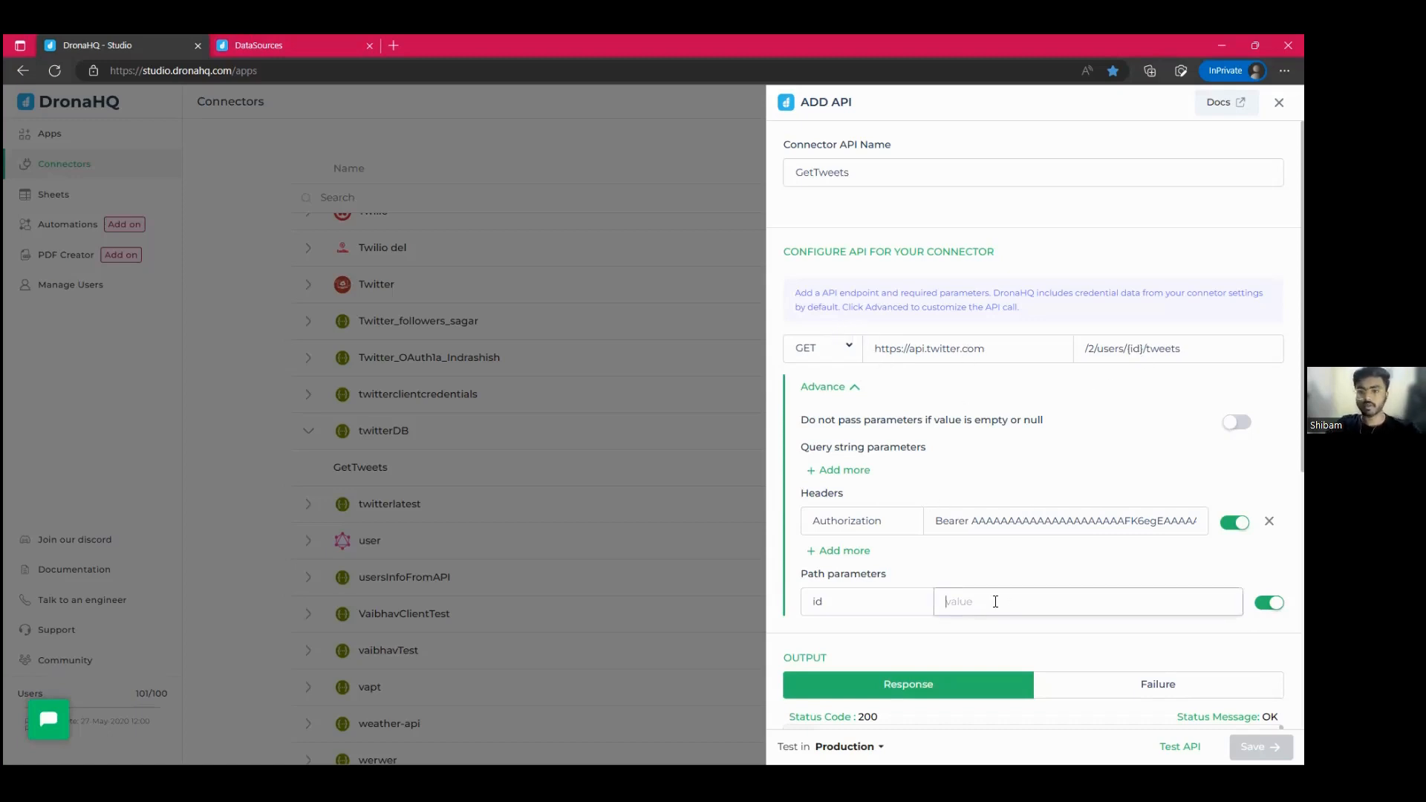
key("ctrl+v")
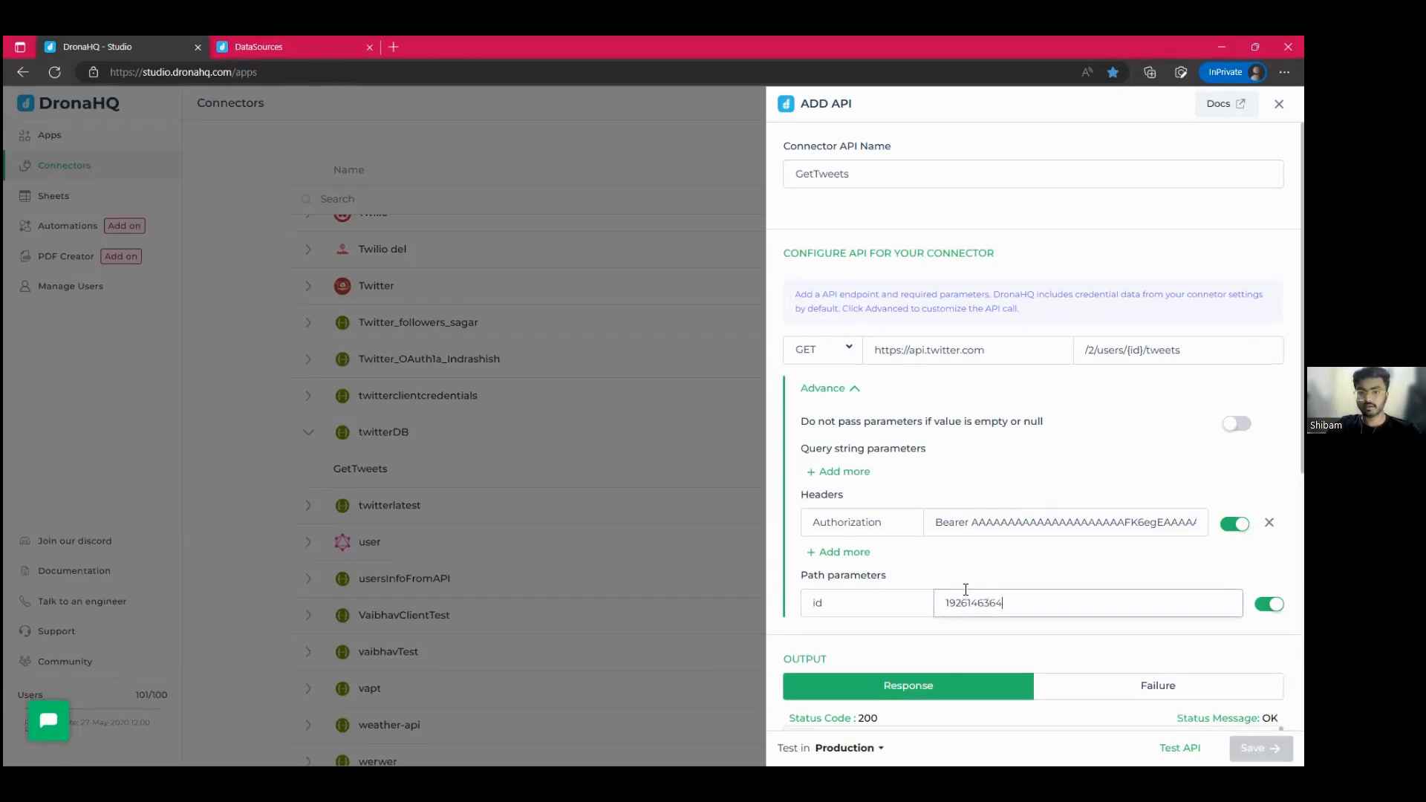
left_click(1164, 741)
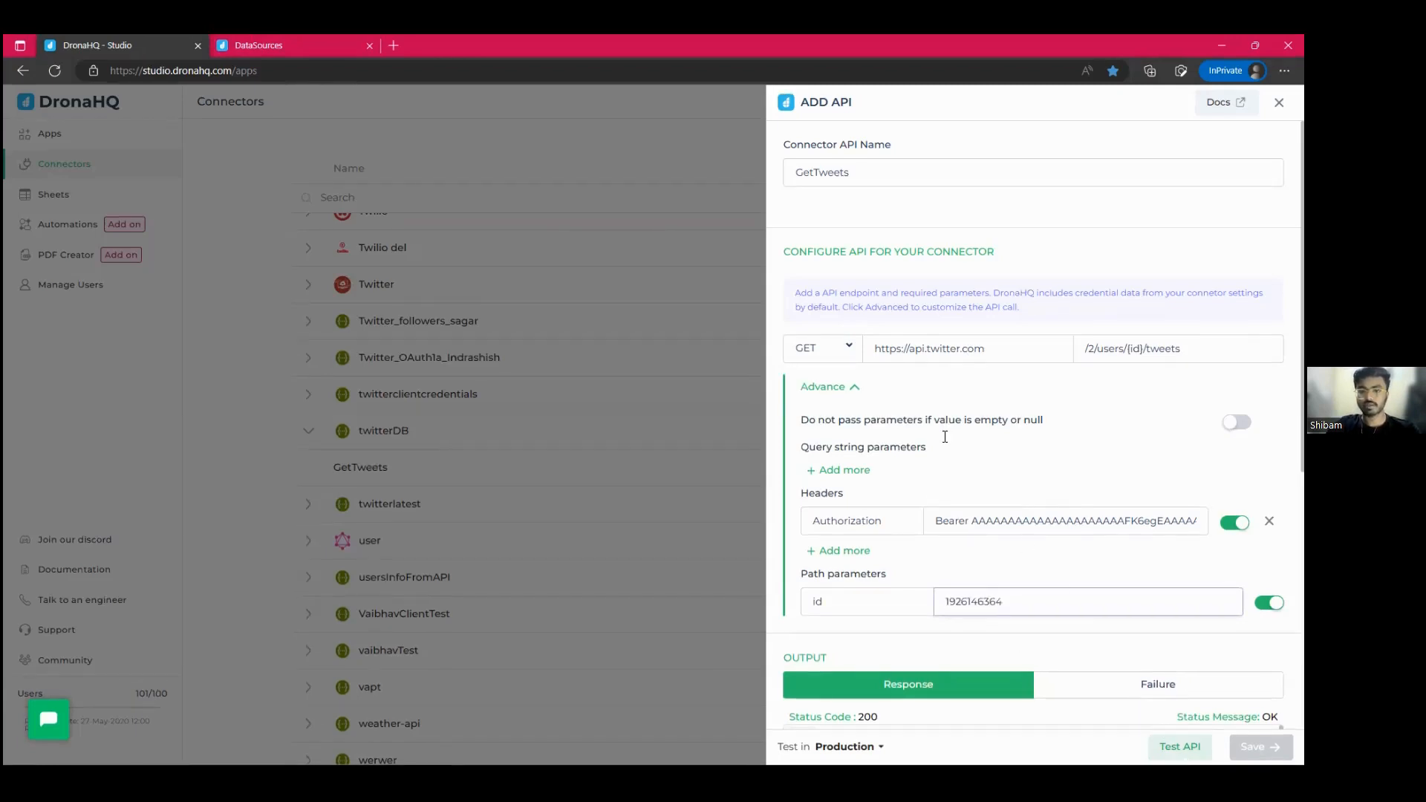
scroll(963, 550, "up", 7)
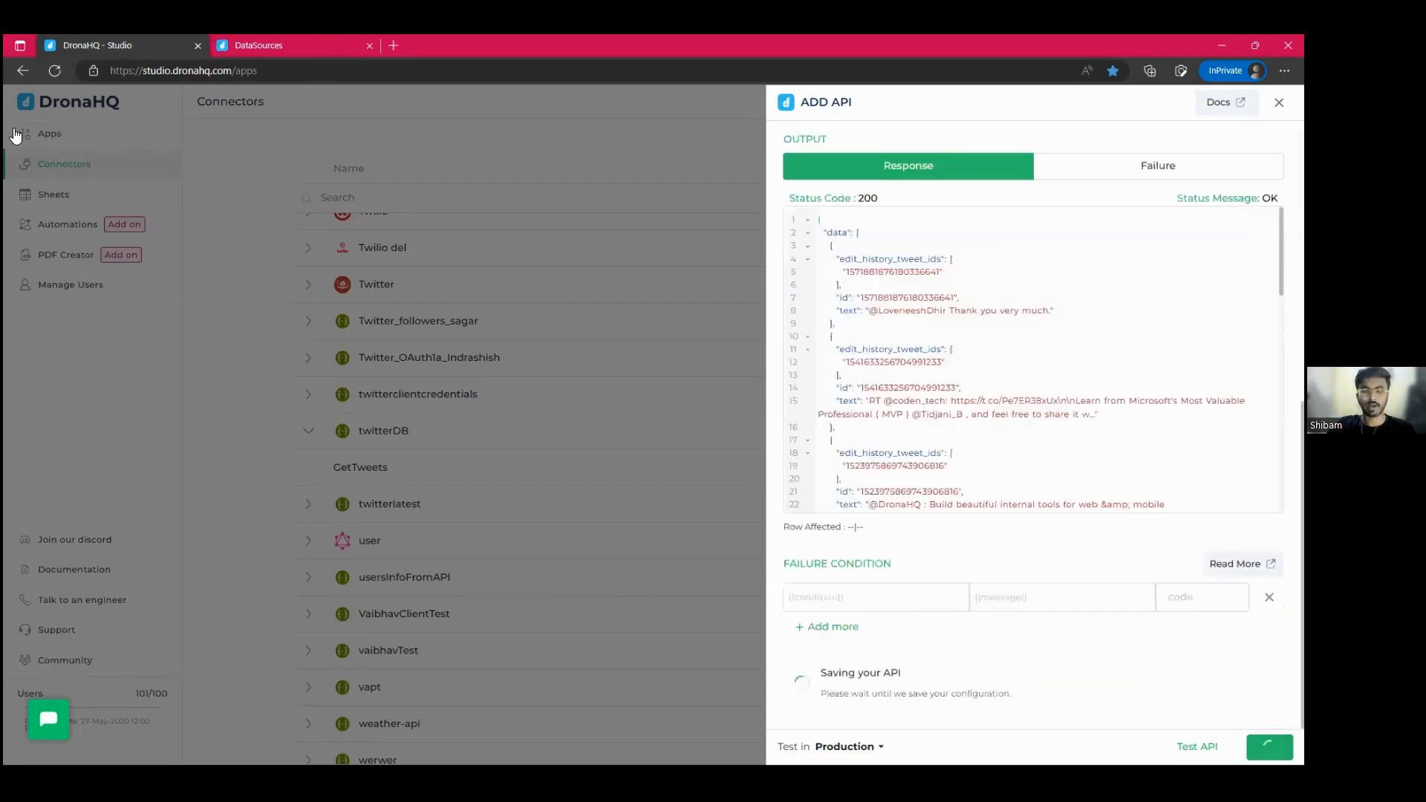
key("ctrl+Tab")
Step: Add a new screen to the DataSources app and drop a Text Input onto it
left_click(29, 156)
left_click(288, 136)
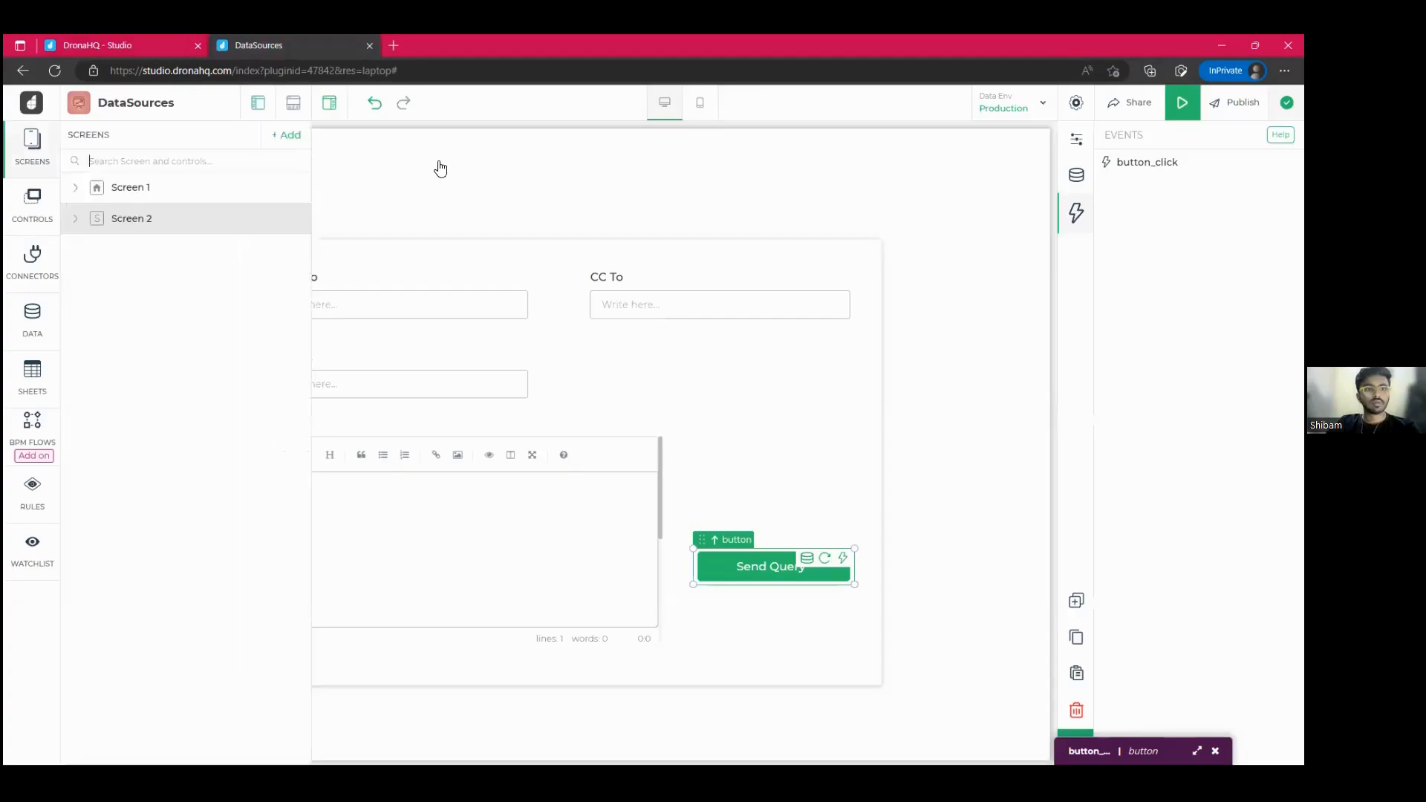
left_click(344, 165)
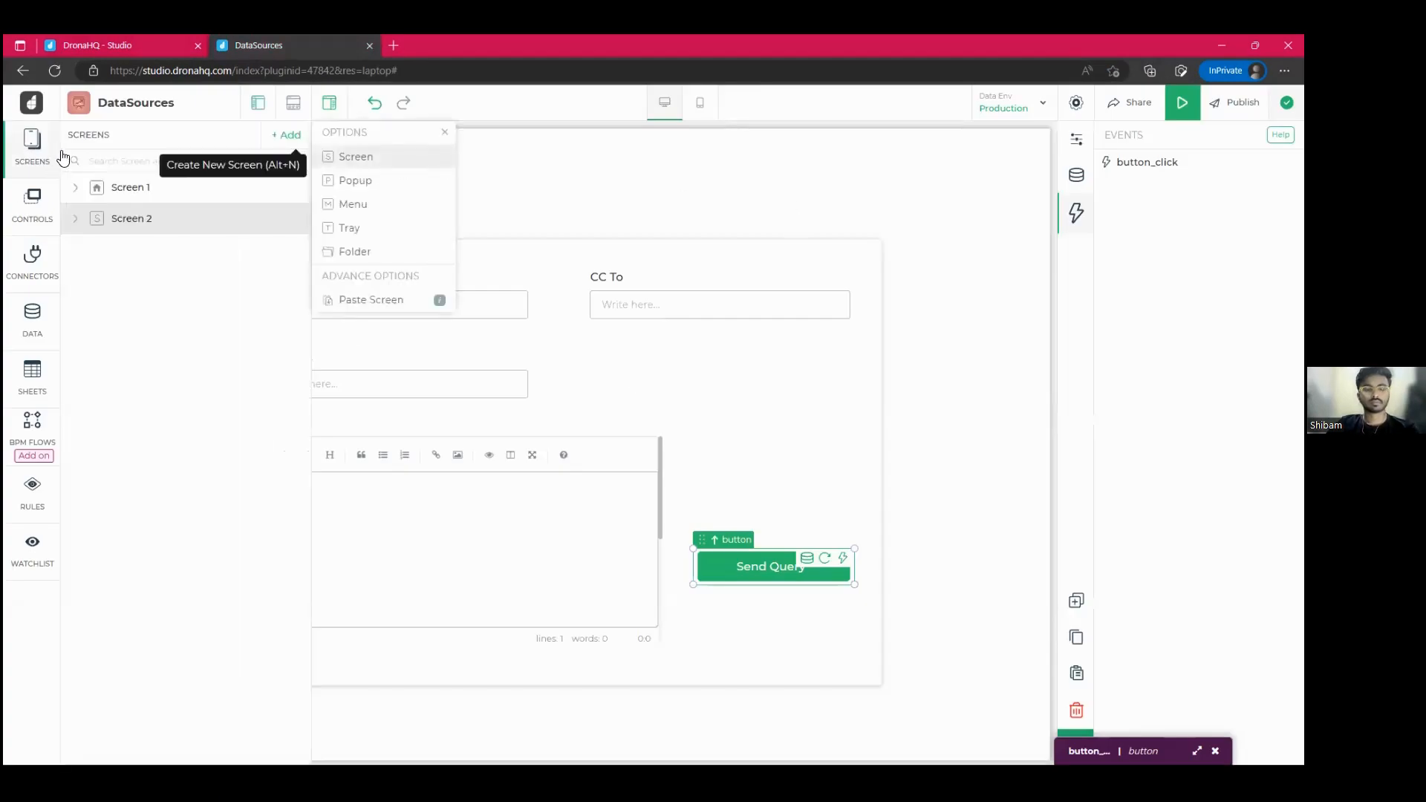
left_click(32, 204)
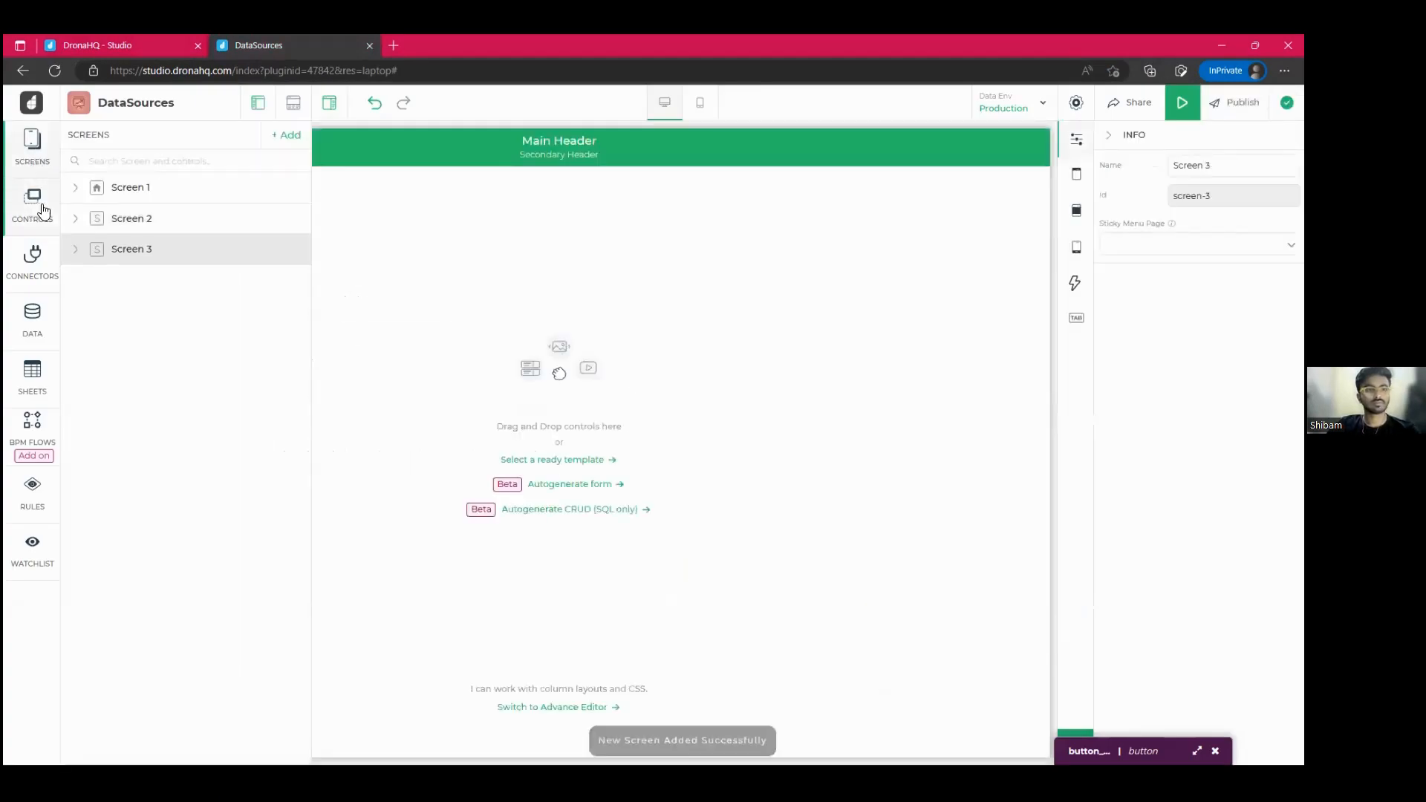
left_click(182, 167)
type("but")
key("ctrl+a")
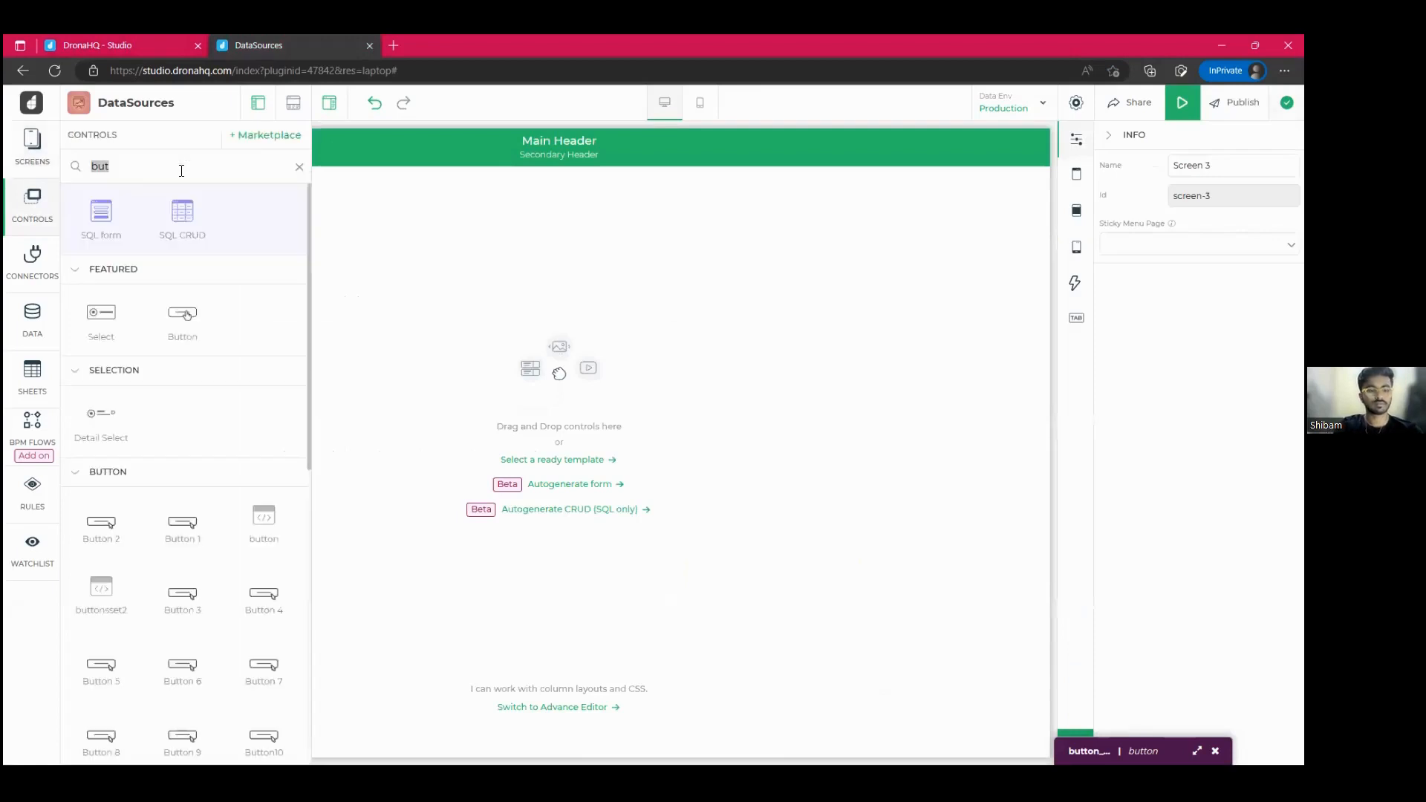
type("in")
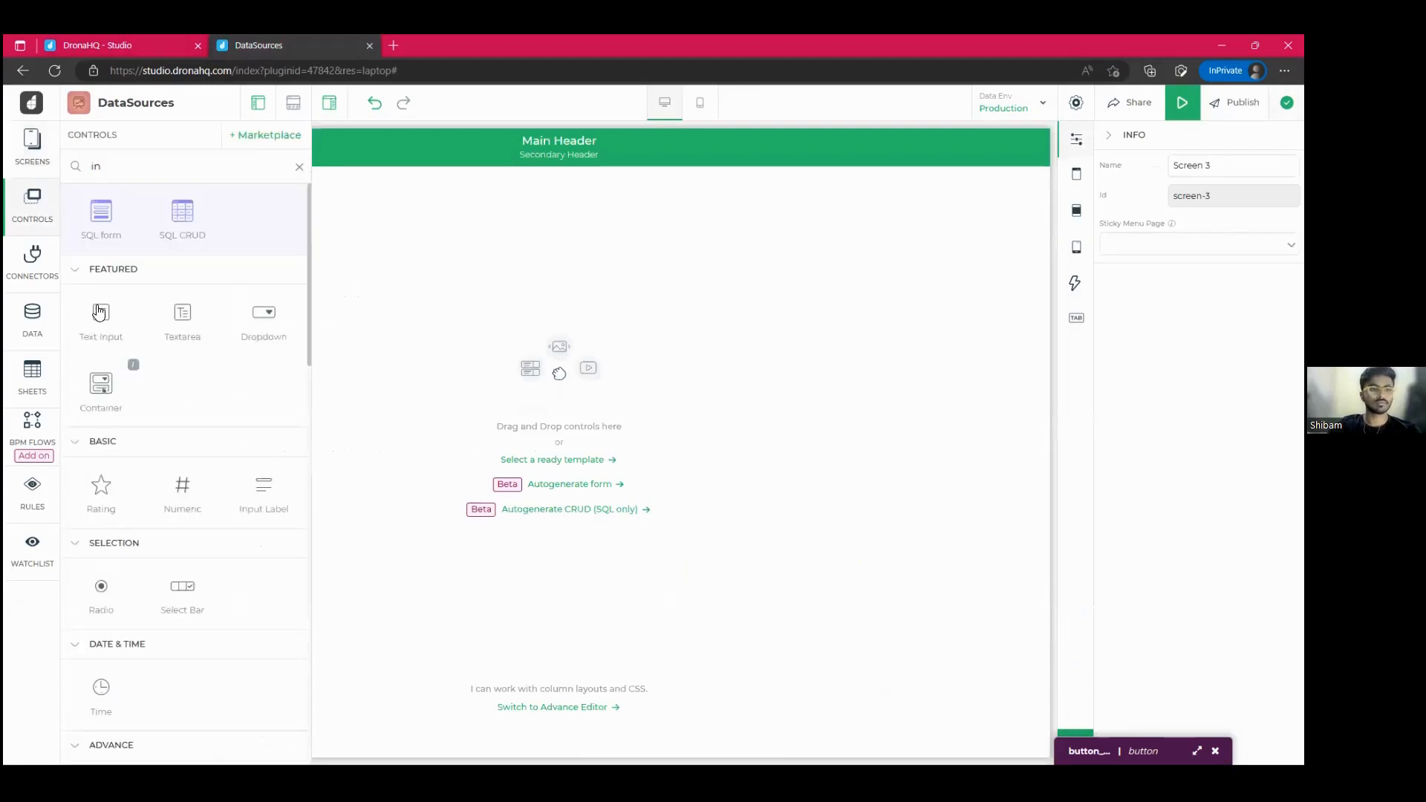
left_click_drag(102, 318, 137, 171)
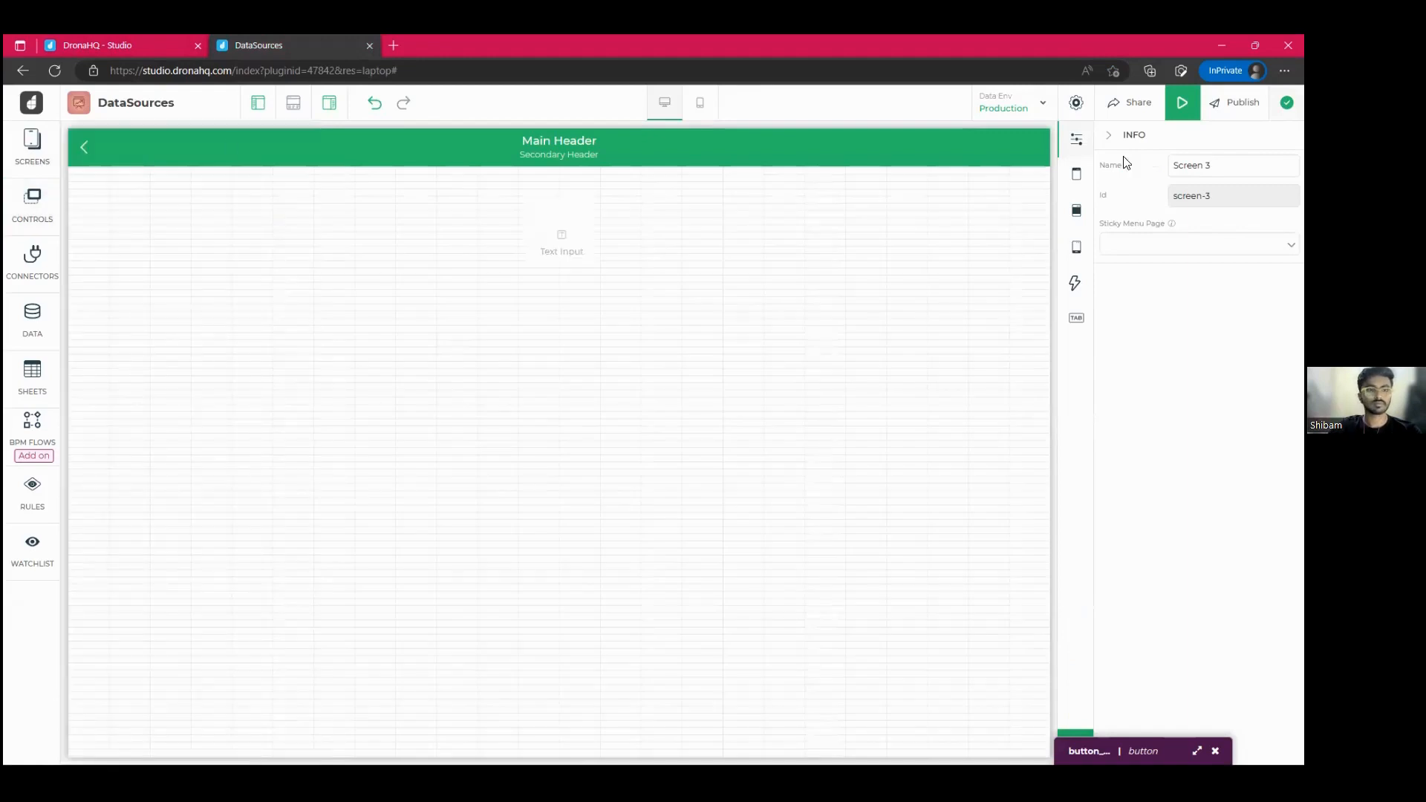
Step: Hide the screen header, position the input, and label it 'Enter User ID'
left_click(1076, 174)
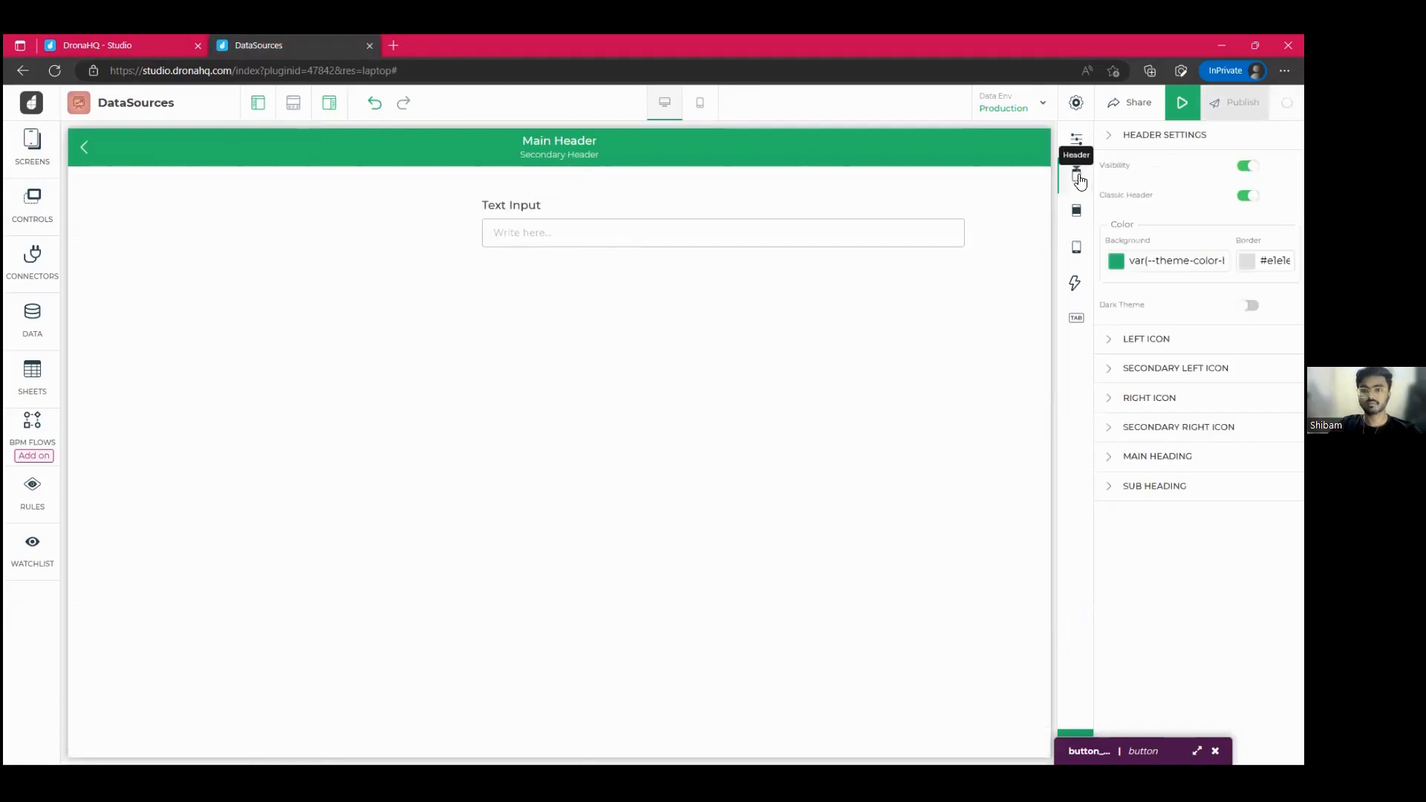
left_click_drag(592, 188, 417, 193)
left_click_drag(1049, 162, 1054, 157)
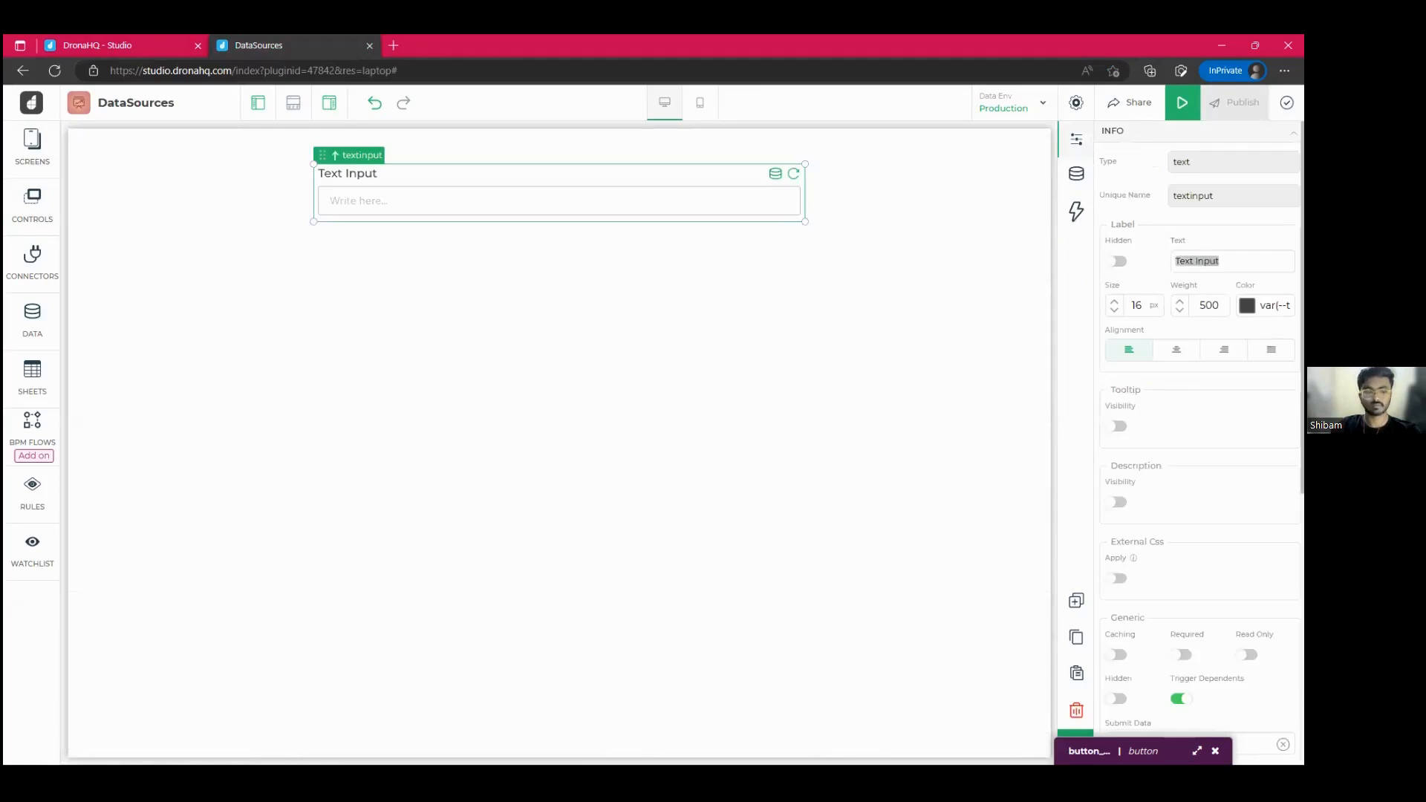
type("Enter")
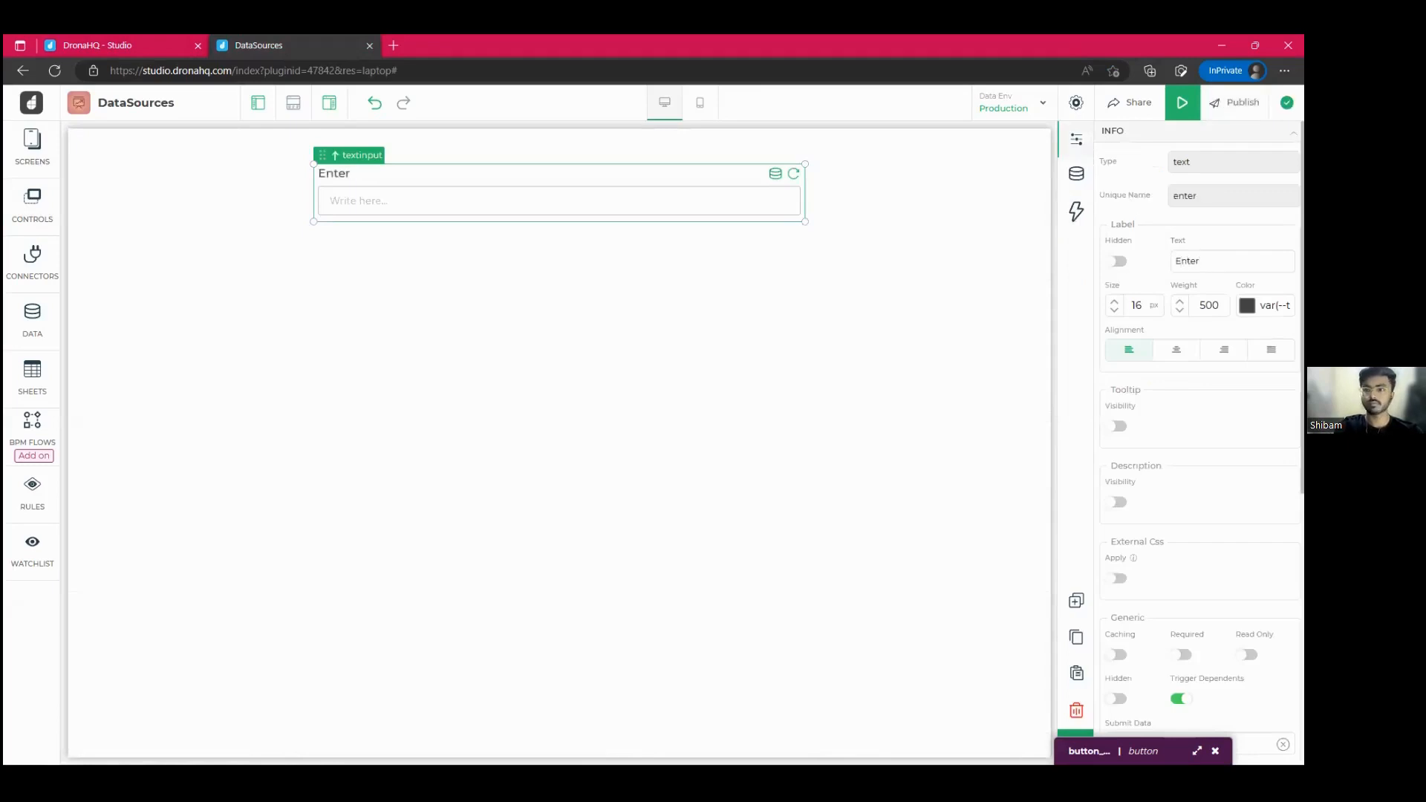
type(" User I")
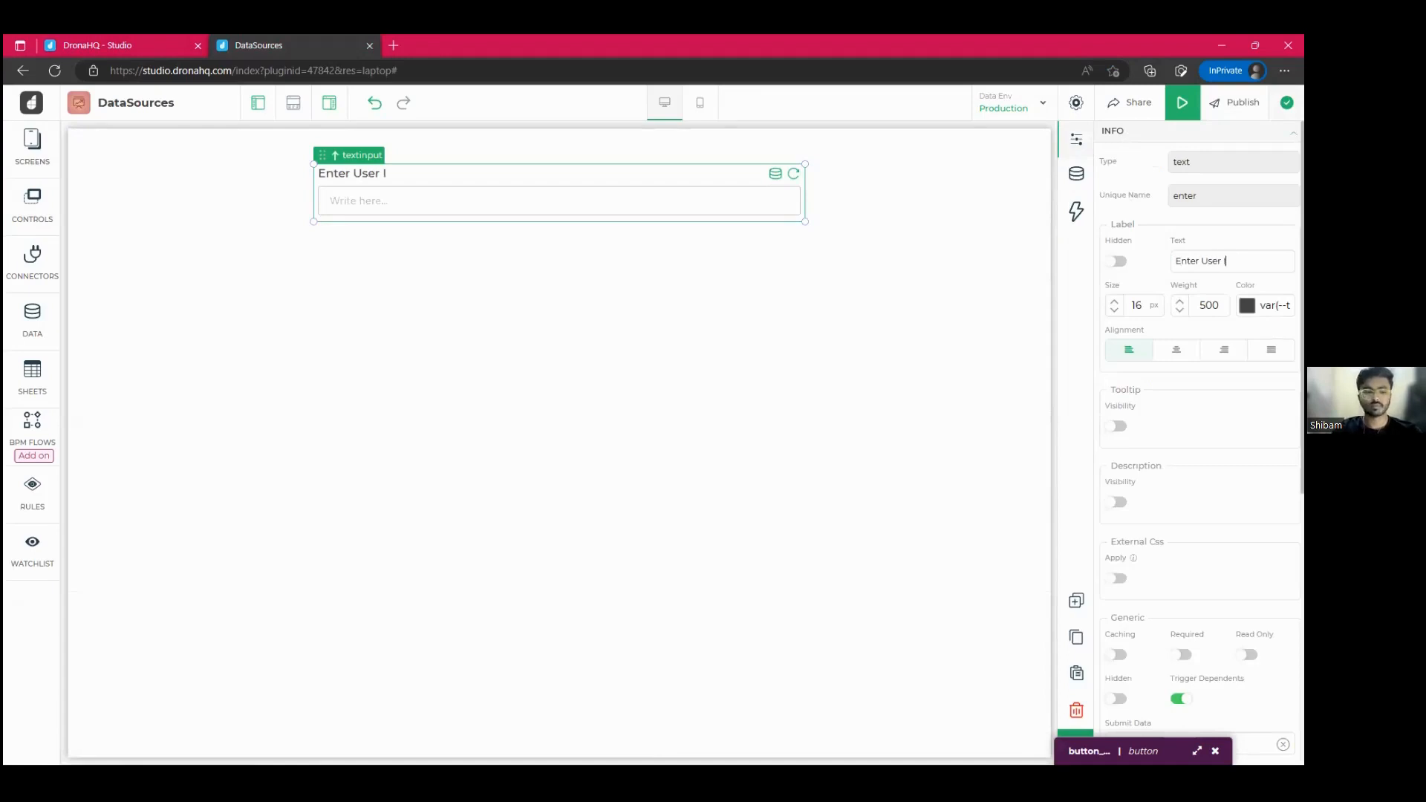
type("D")
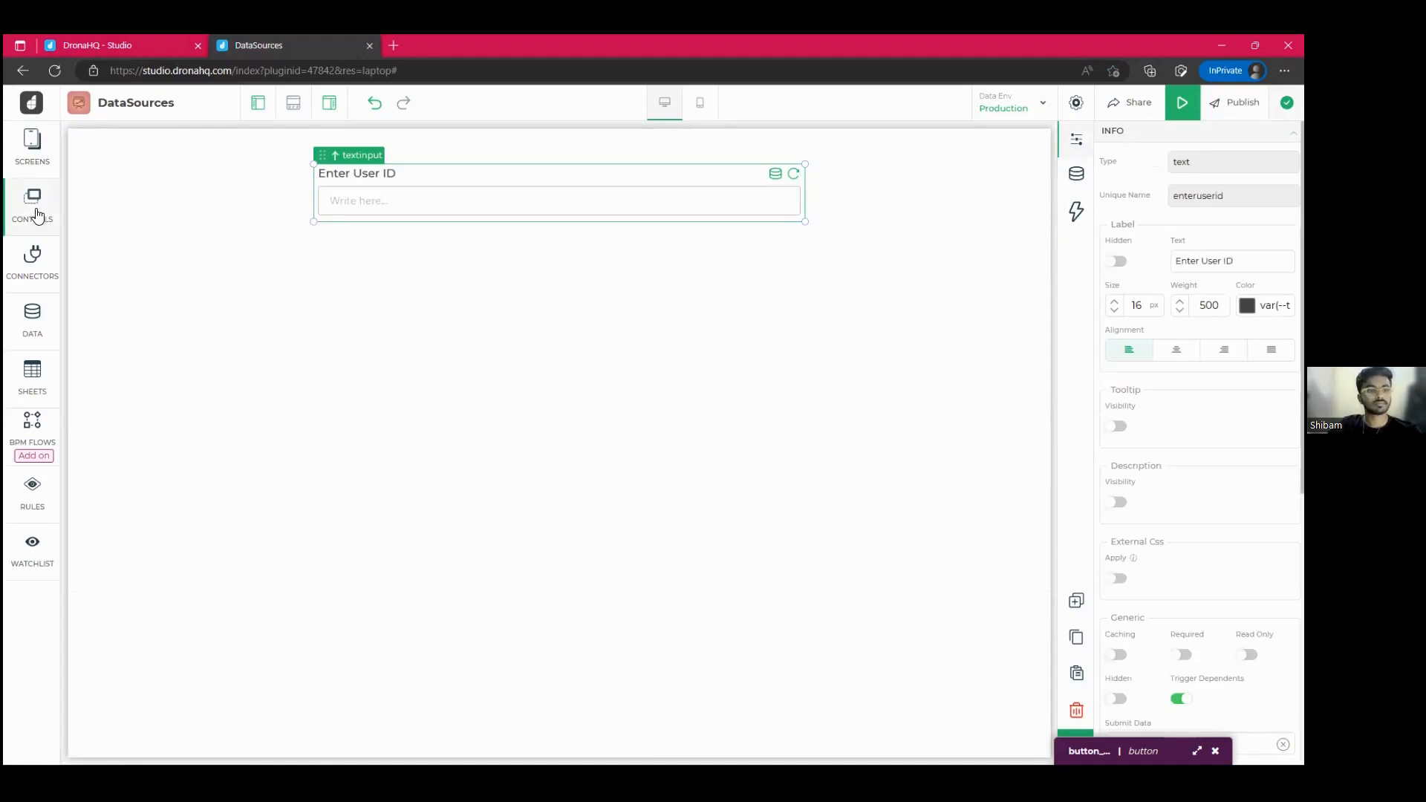
left_click(33, 204)
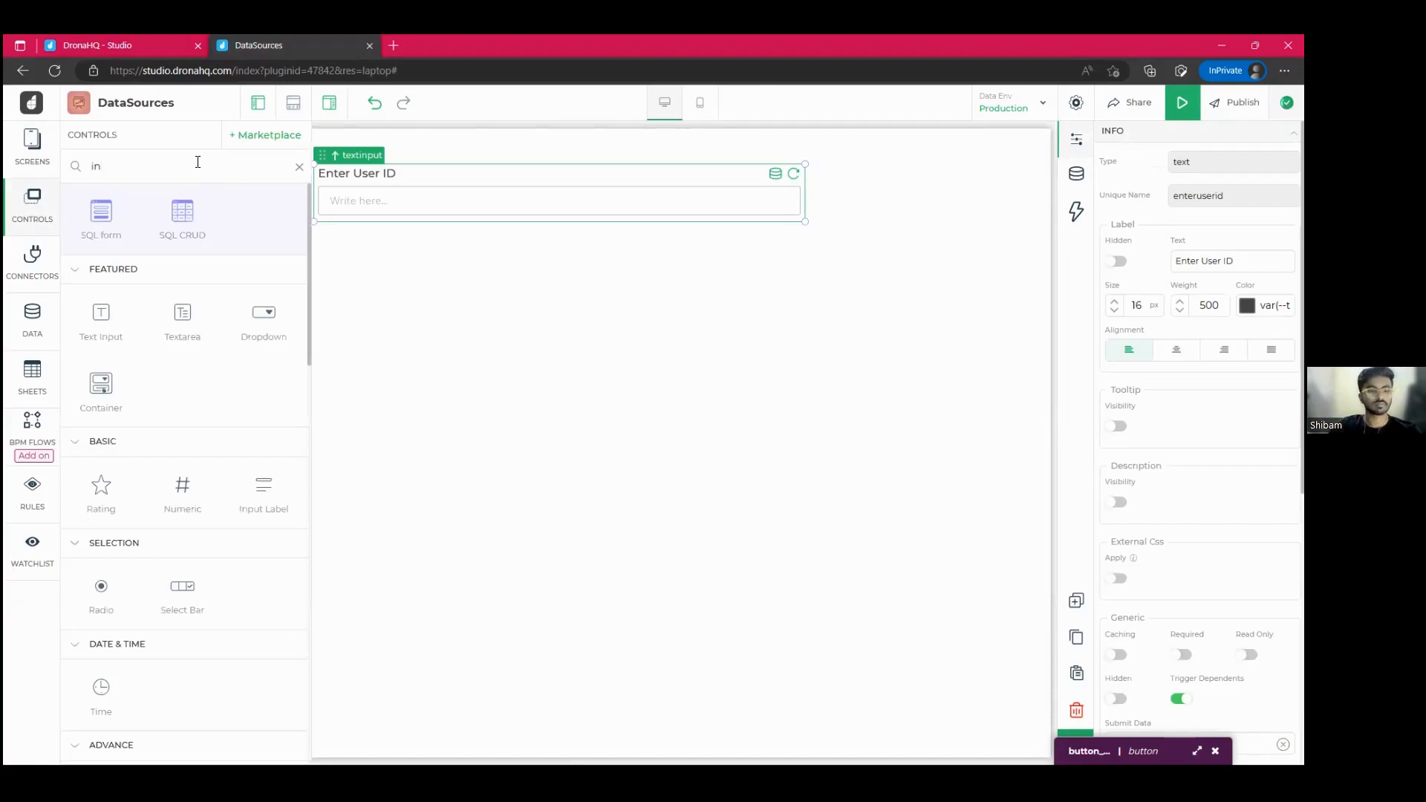
Step: Place a Button below the Enter User ID input and narrow it to the input's width
key("ctrl+a")
type("but")
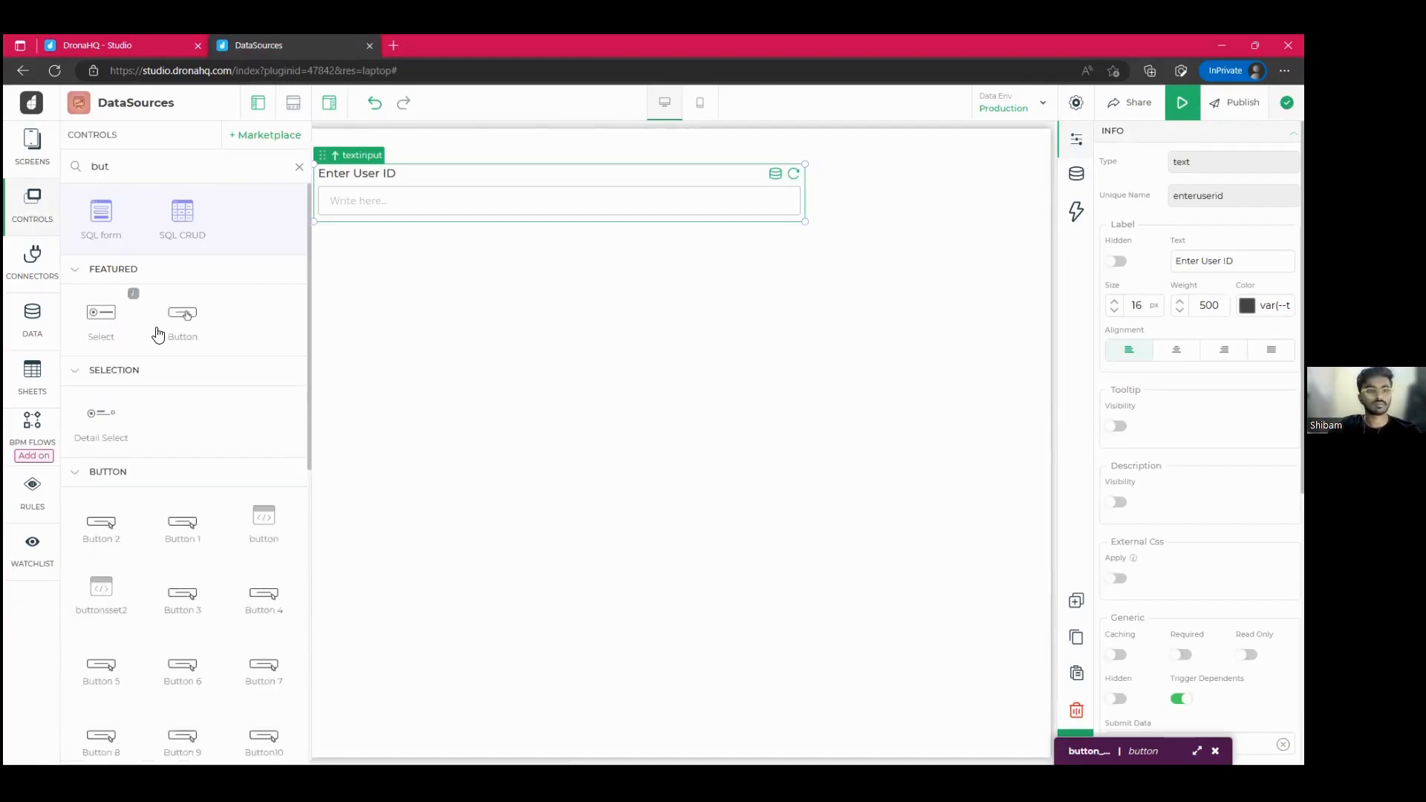
left_click_drag(171, 328, 525, 272)
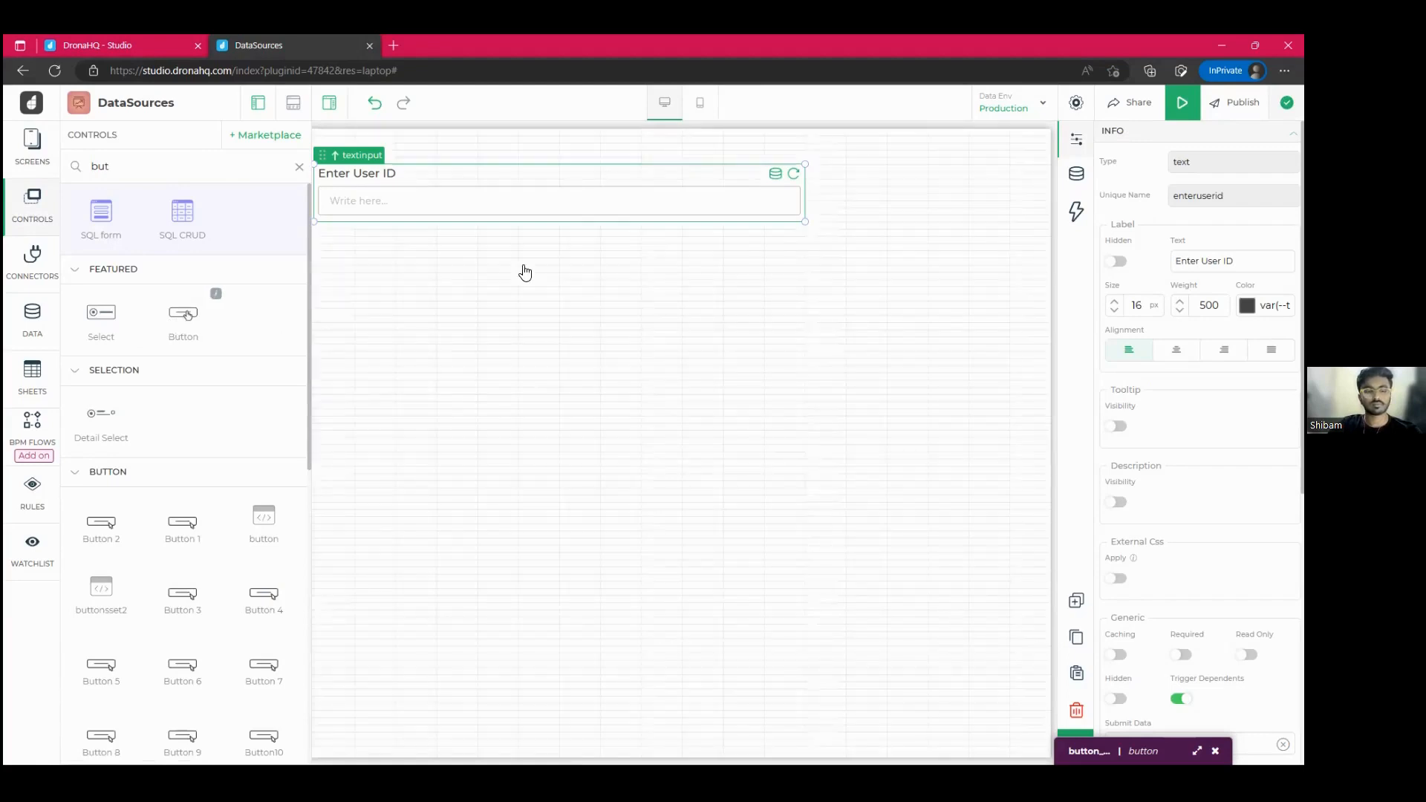
left_click_drag(216, 340, 654, 326)
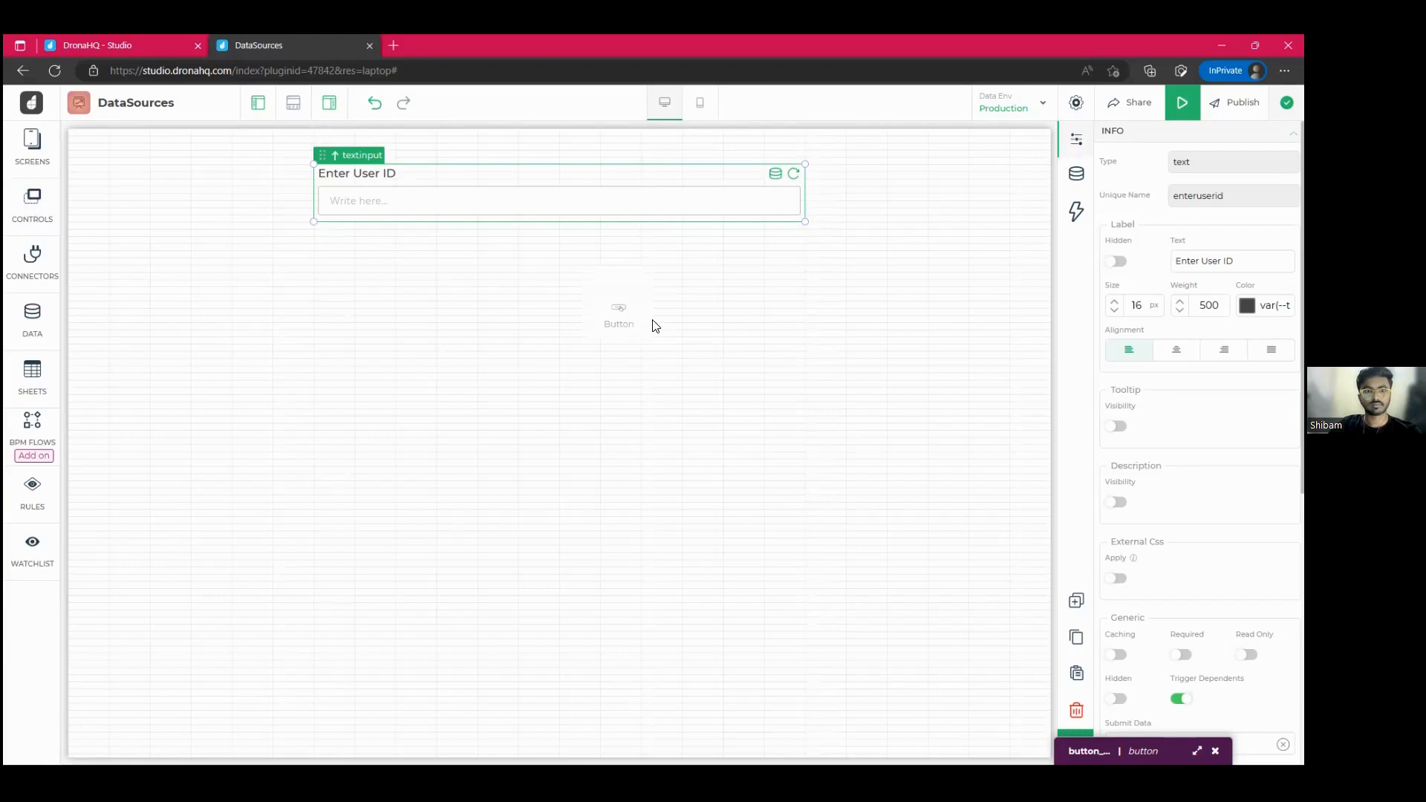
left_click_drag(655, 326, 657, 326)
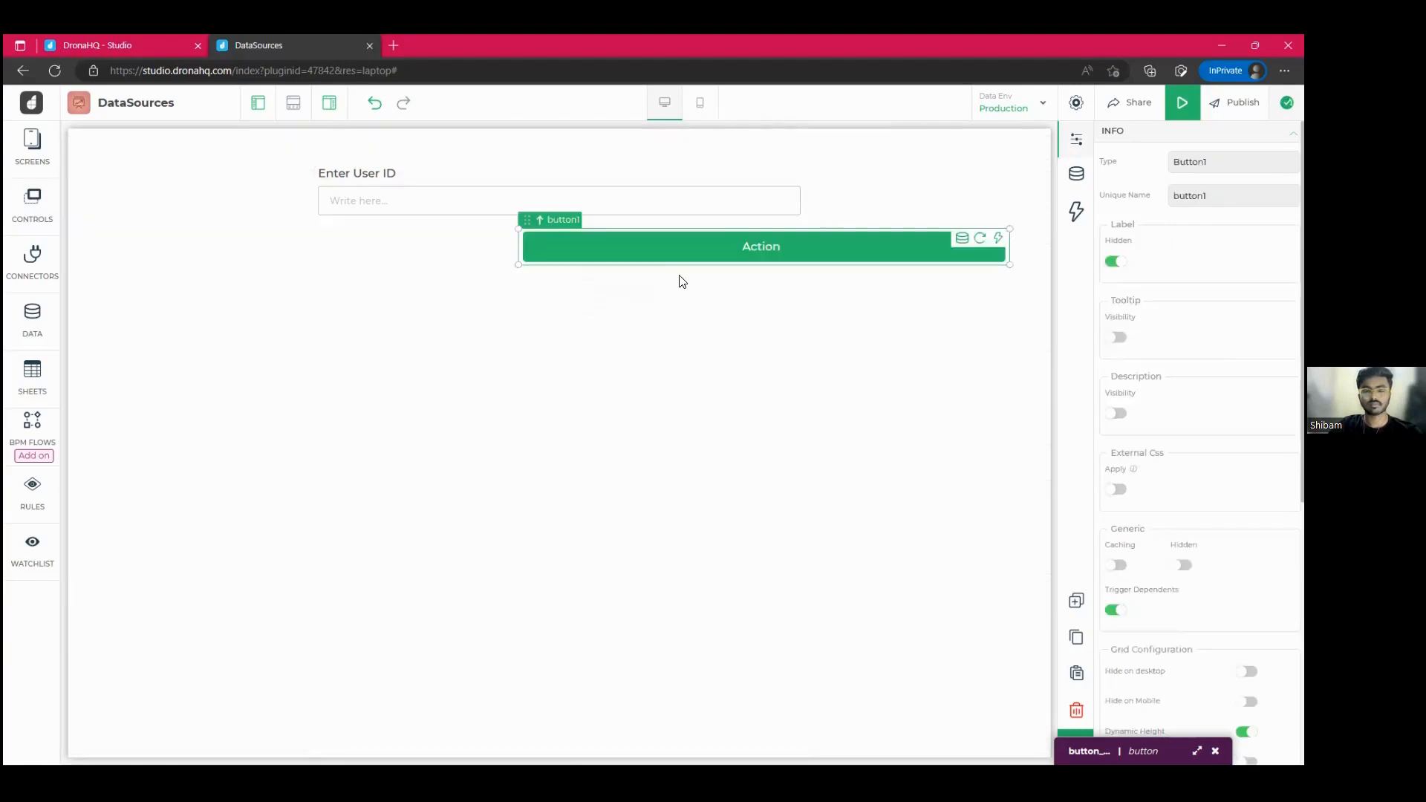
left_click_drag(694, 249, 528, 277)
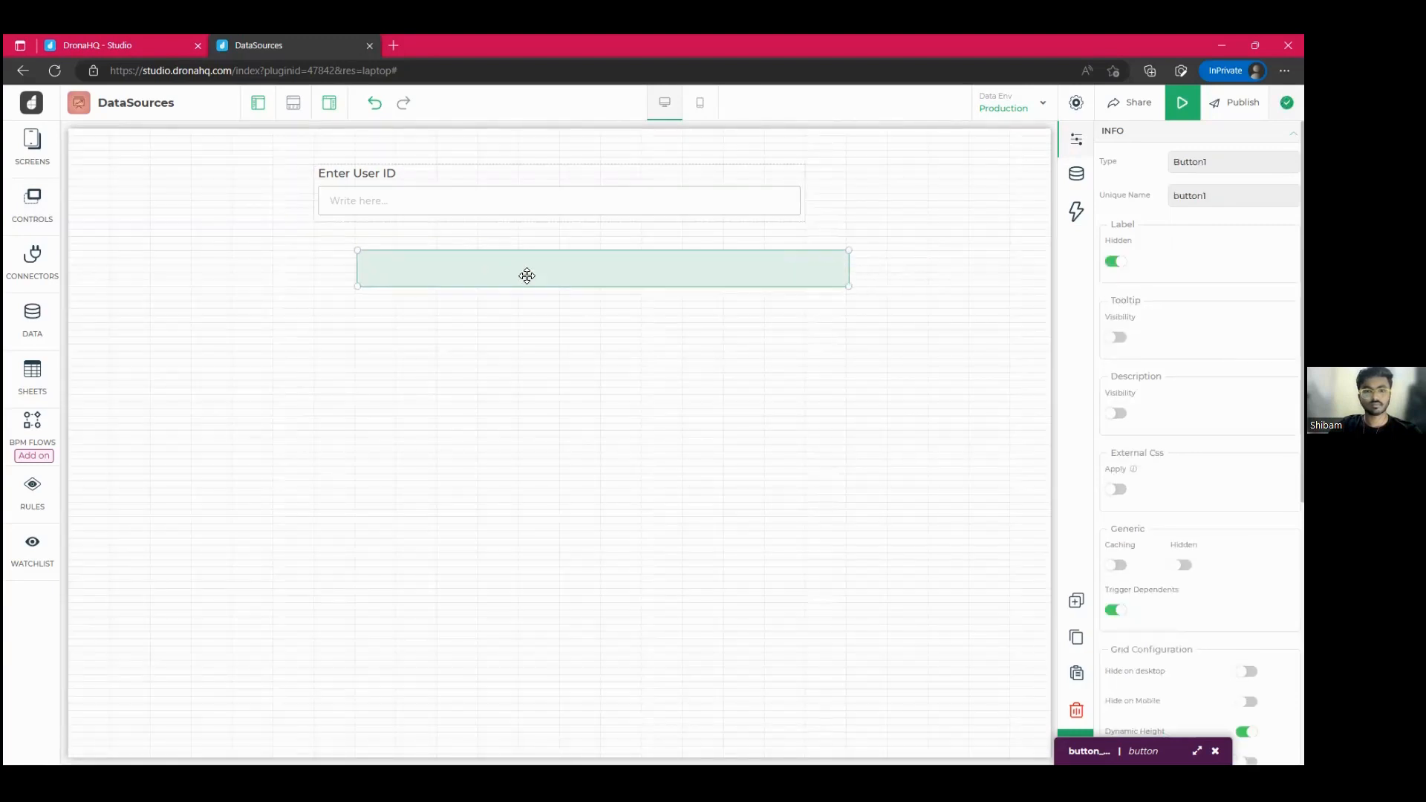
mouse_move(750, 281)
left_mouse_down()
mouse_move(702, 280)
mouse_move(729, 271)
left_mouse_up()
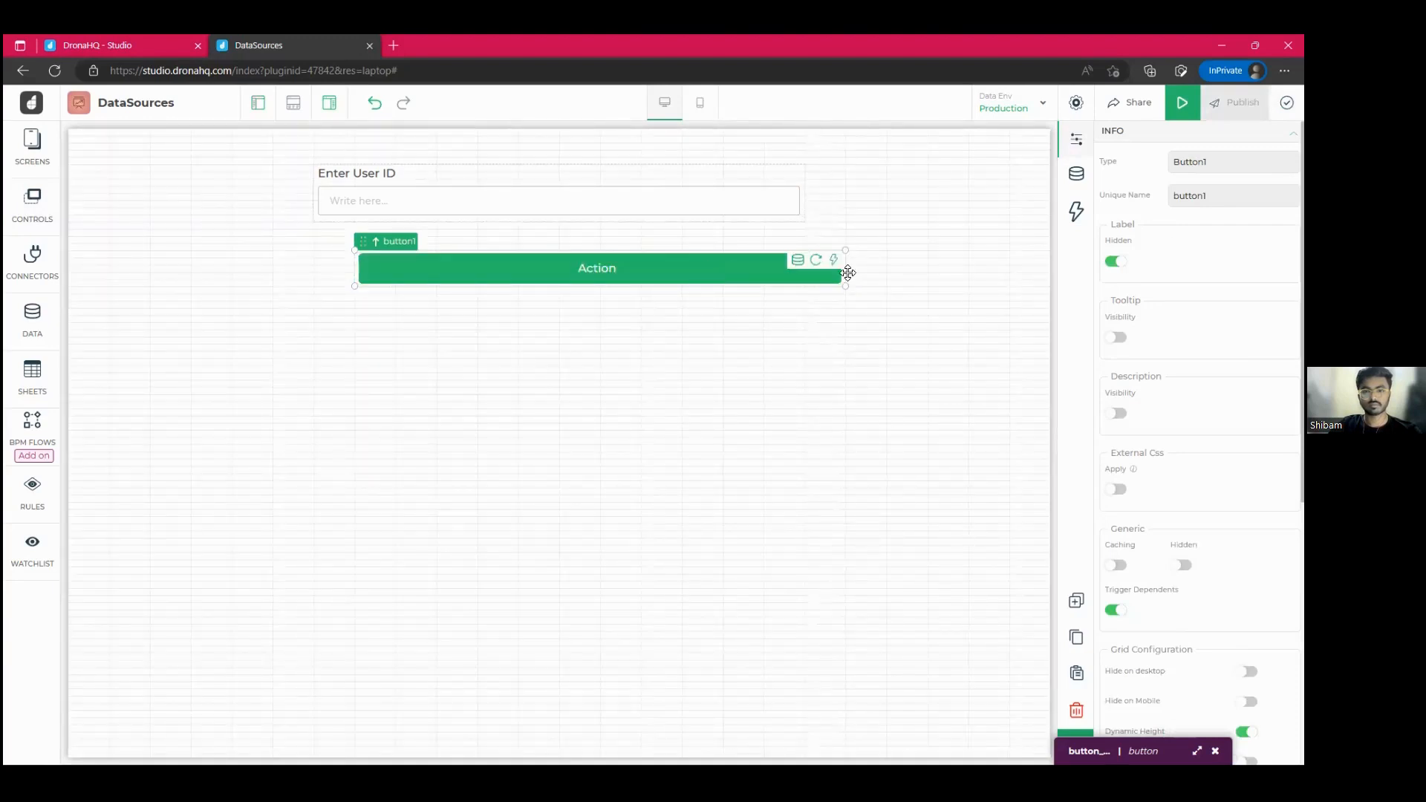
left_click_drag(845, 273, 786, 278)
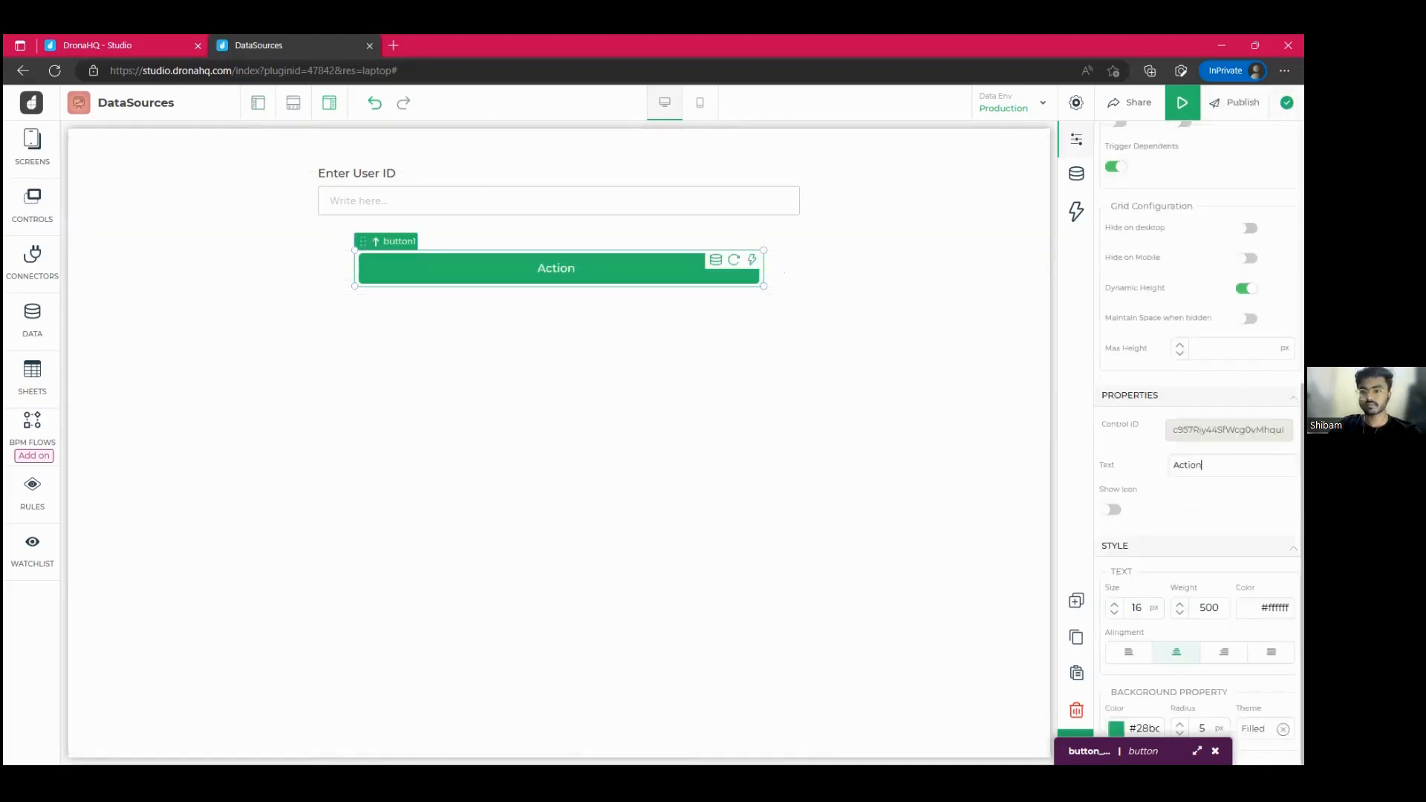
Step: Set the button's text to 'Fetch Tweets'
key("ctrl+a")
type("Fetch")
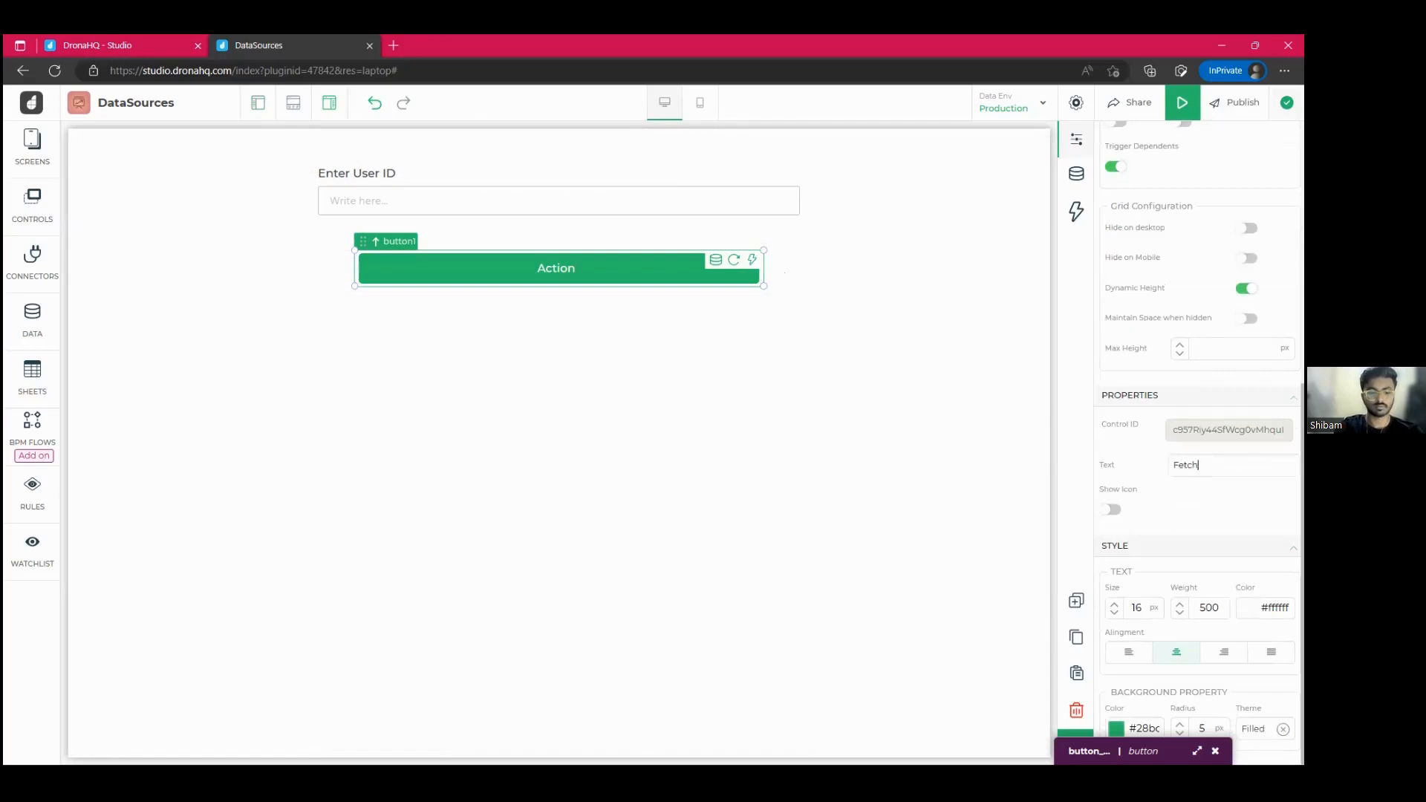
type(" Tweets")
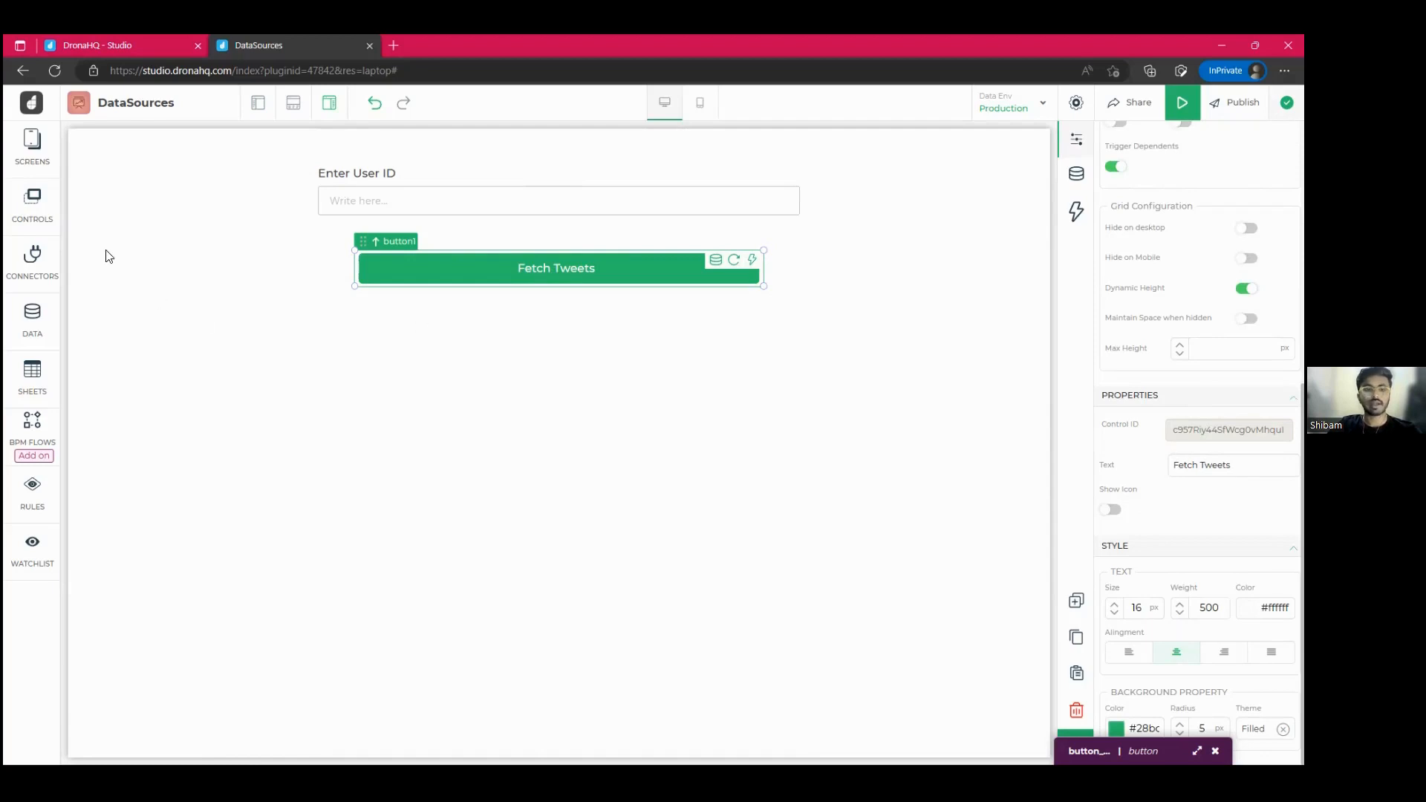
left_click(30, 216)
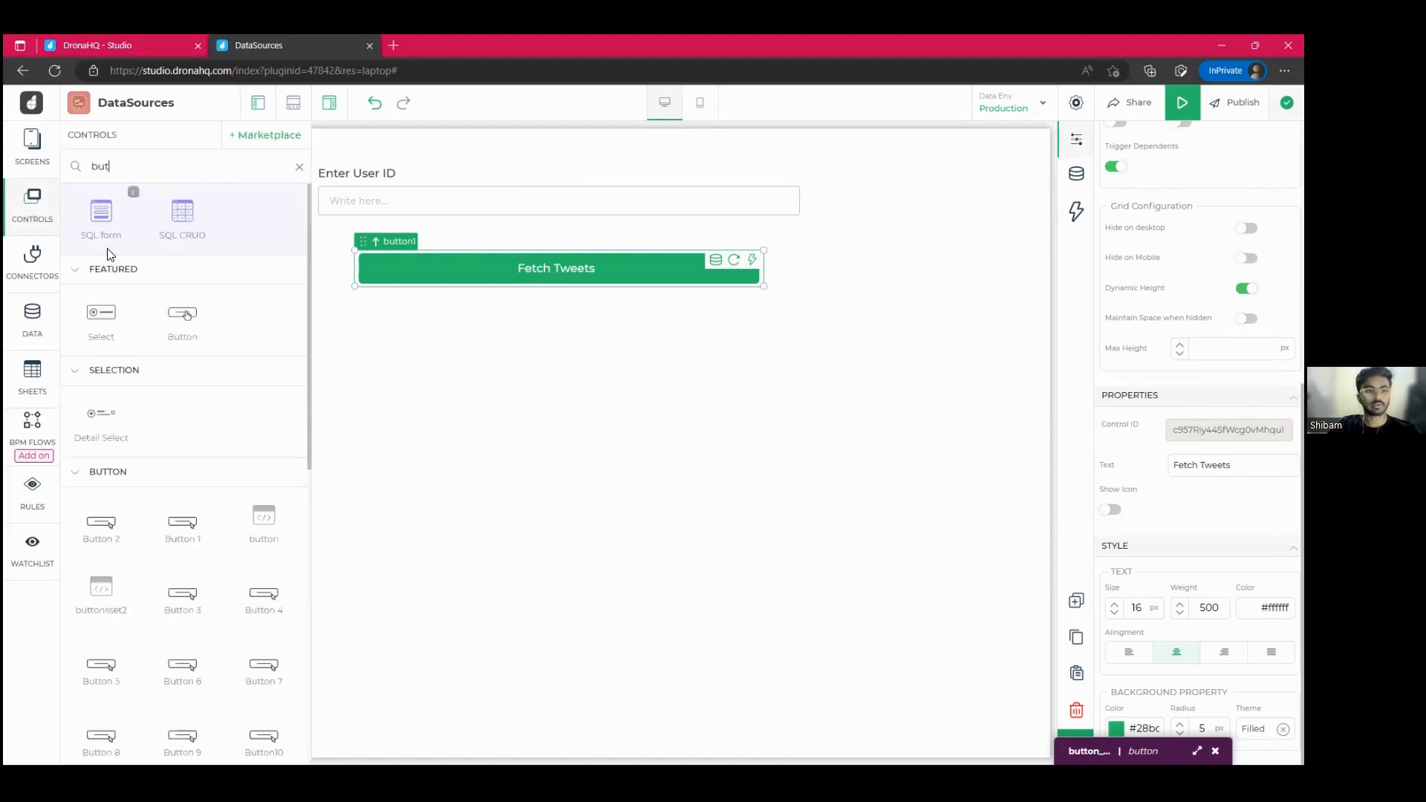
Step: Place a Table Grid below the Fetch Tweets button, then select the button
type("ta")
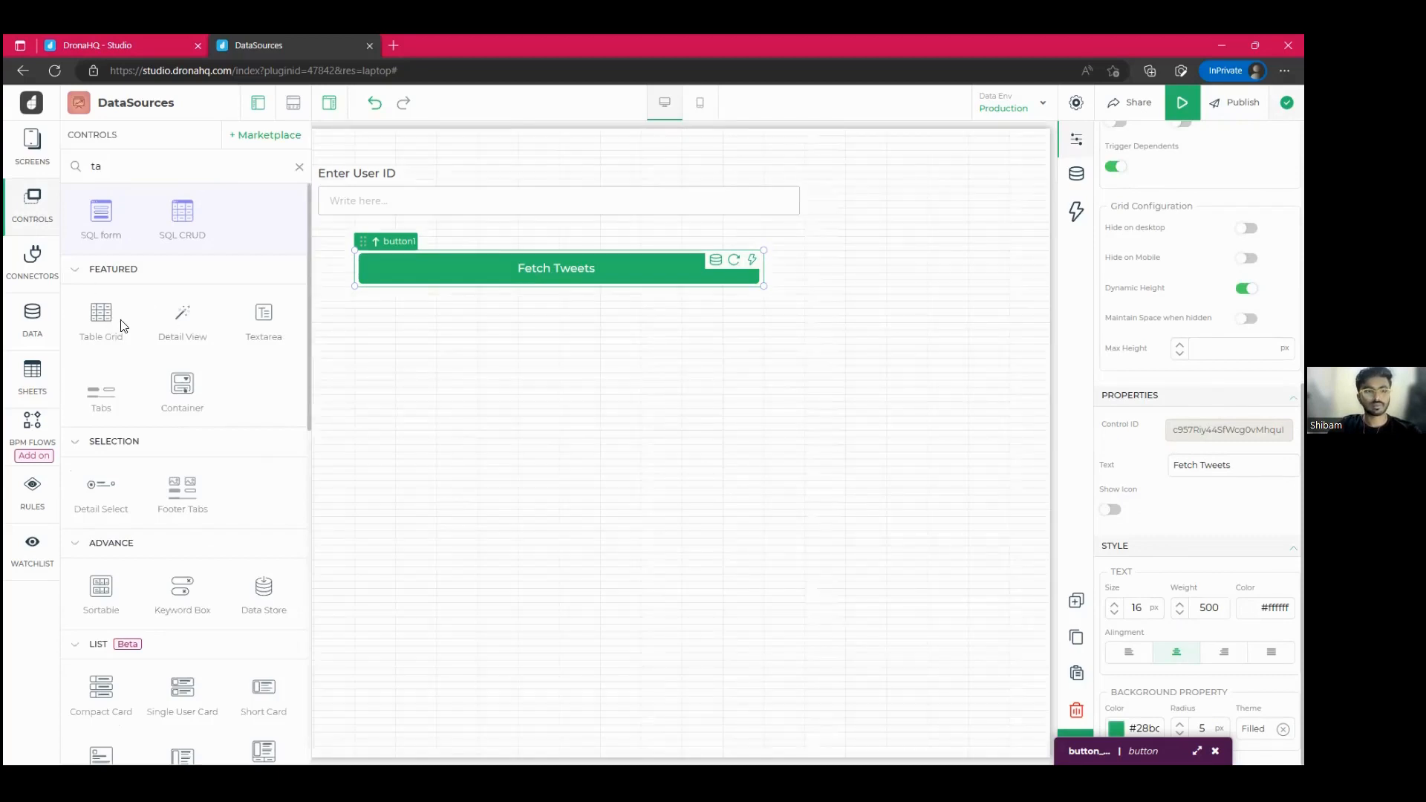
left_click_drag(96, 314, 626, 430)
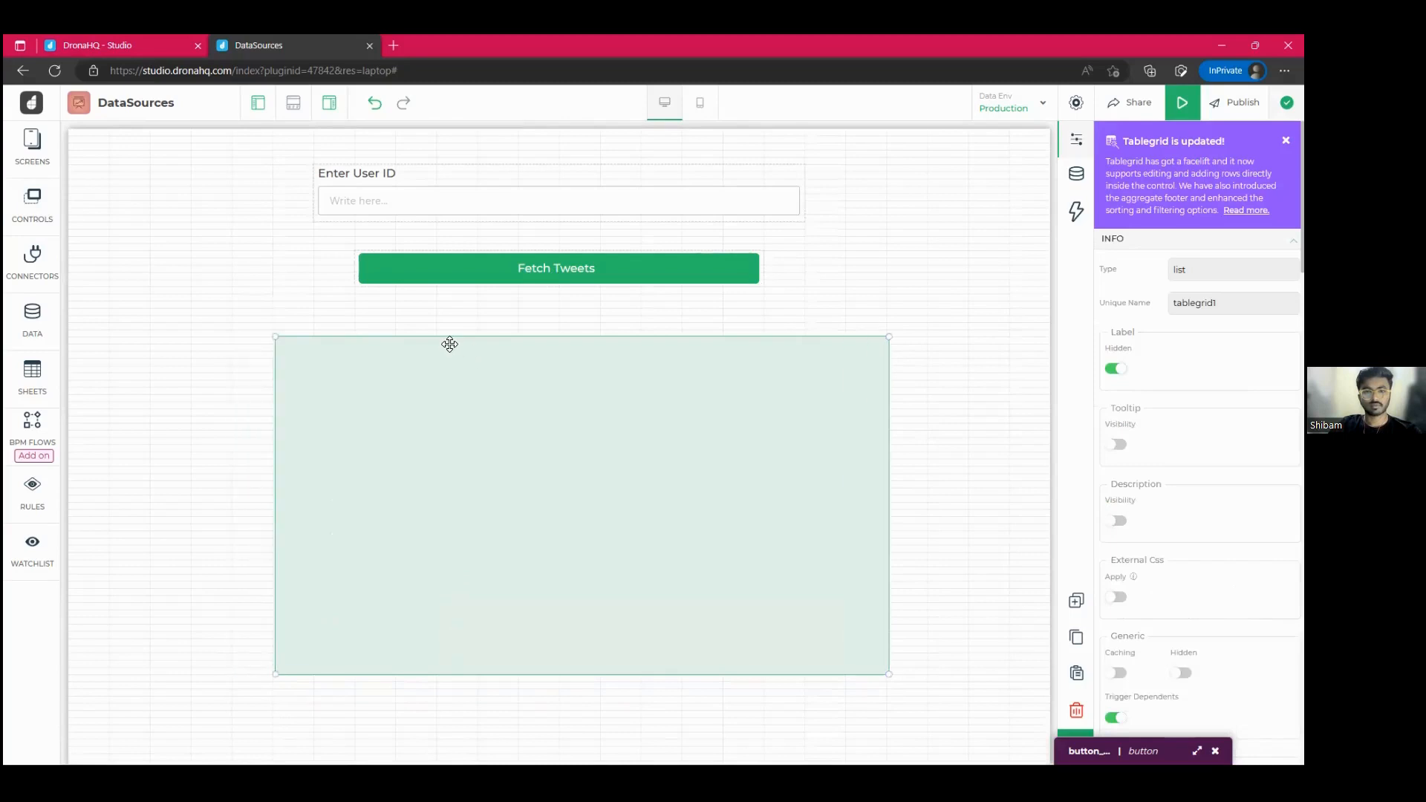
left_click(624, 269)
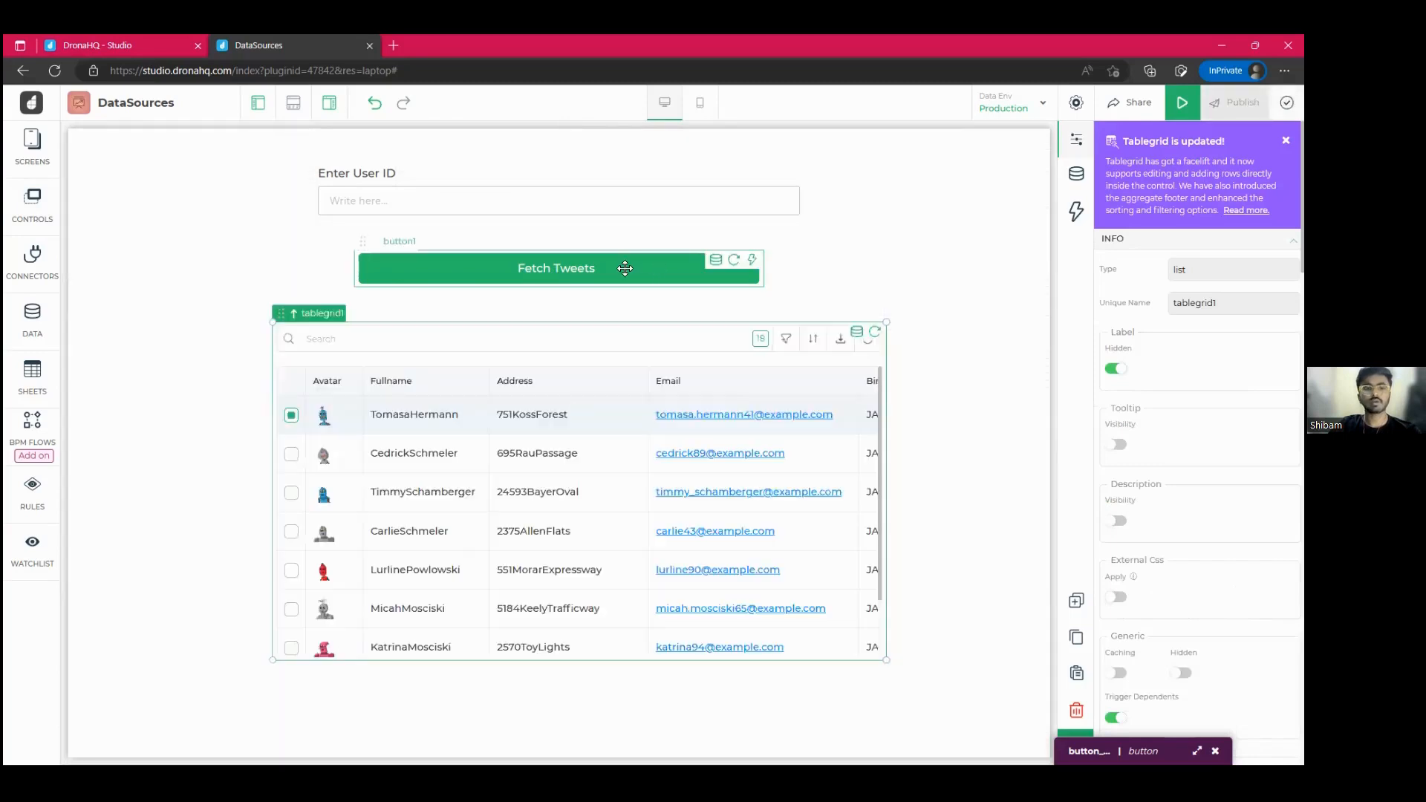
Step: Add a button_click event to Fetch Tweets and search server-side actions for 'twi'
left_click(1086, 230)
left_click(1125, 178)
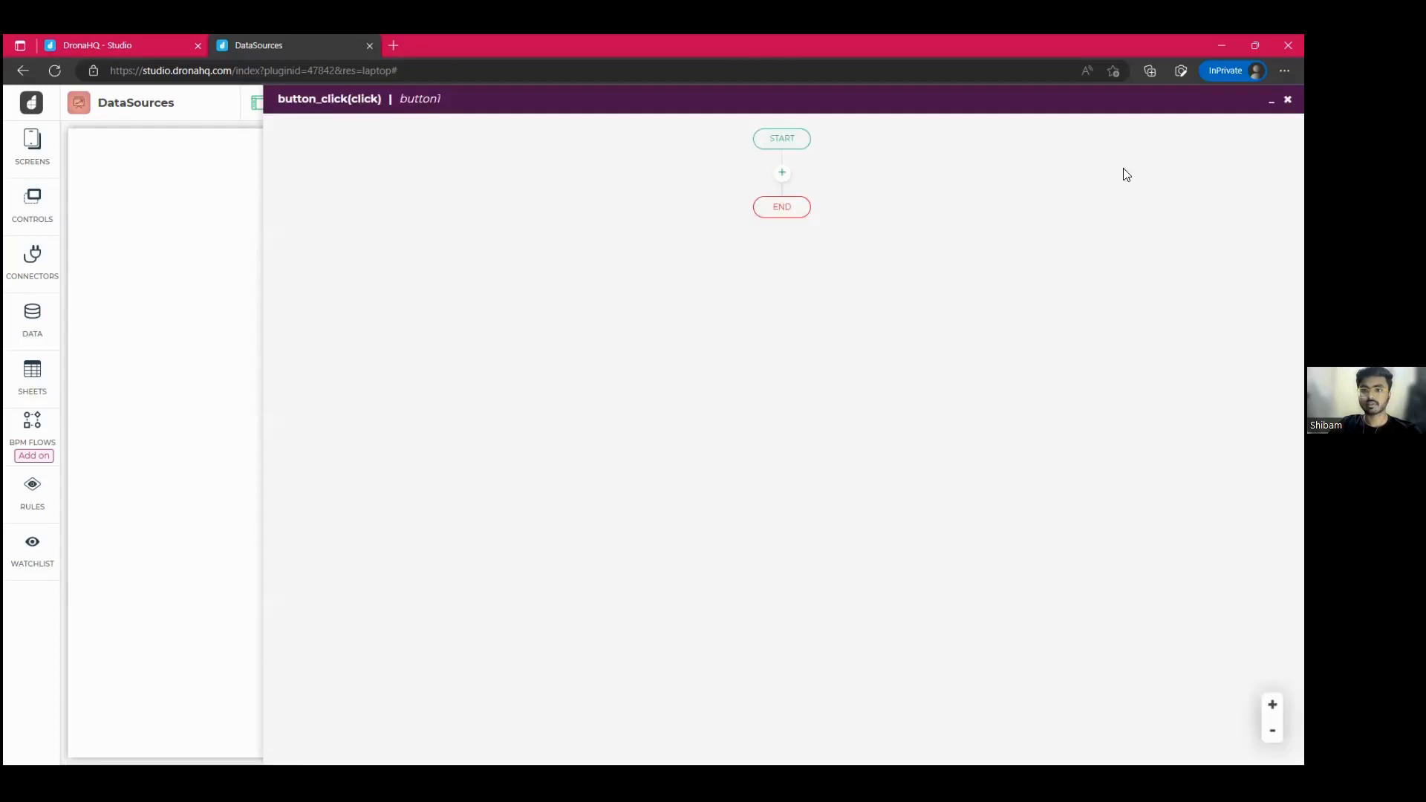
left_click(781, 175)
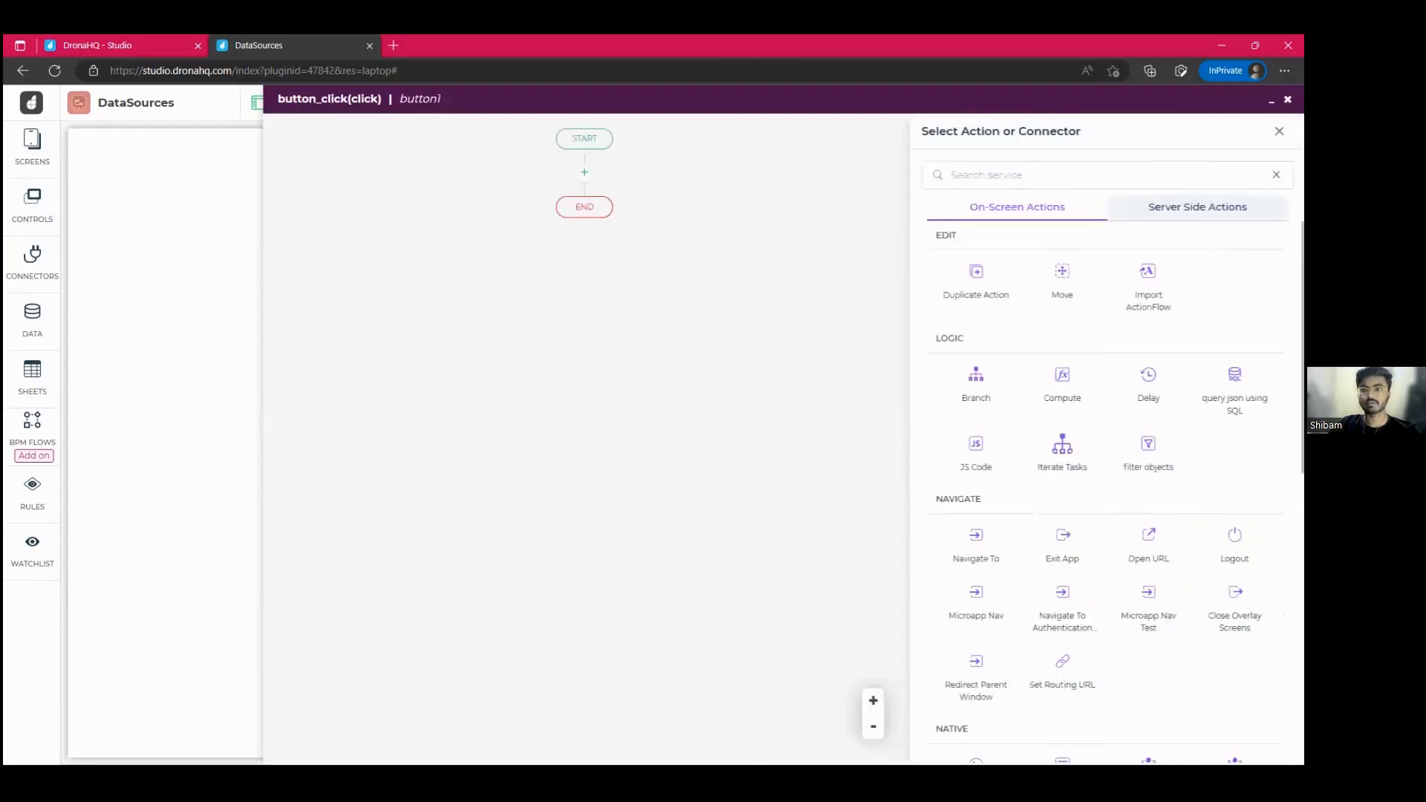
left_click(1197, 206)
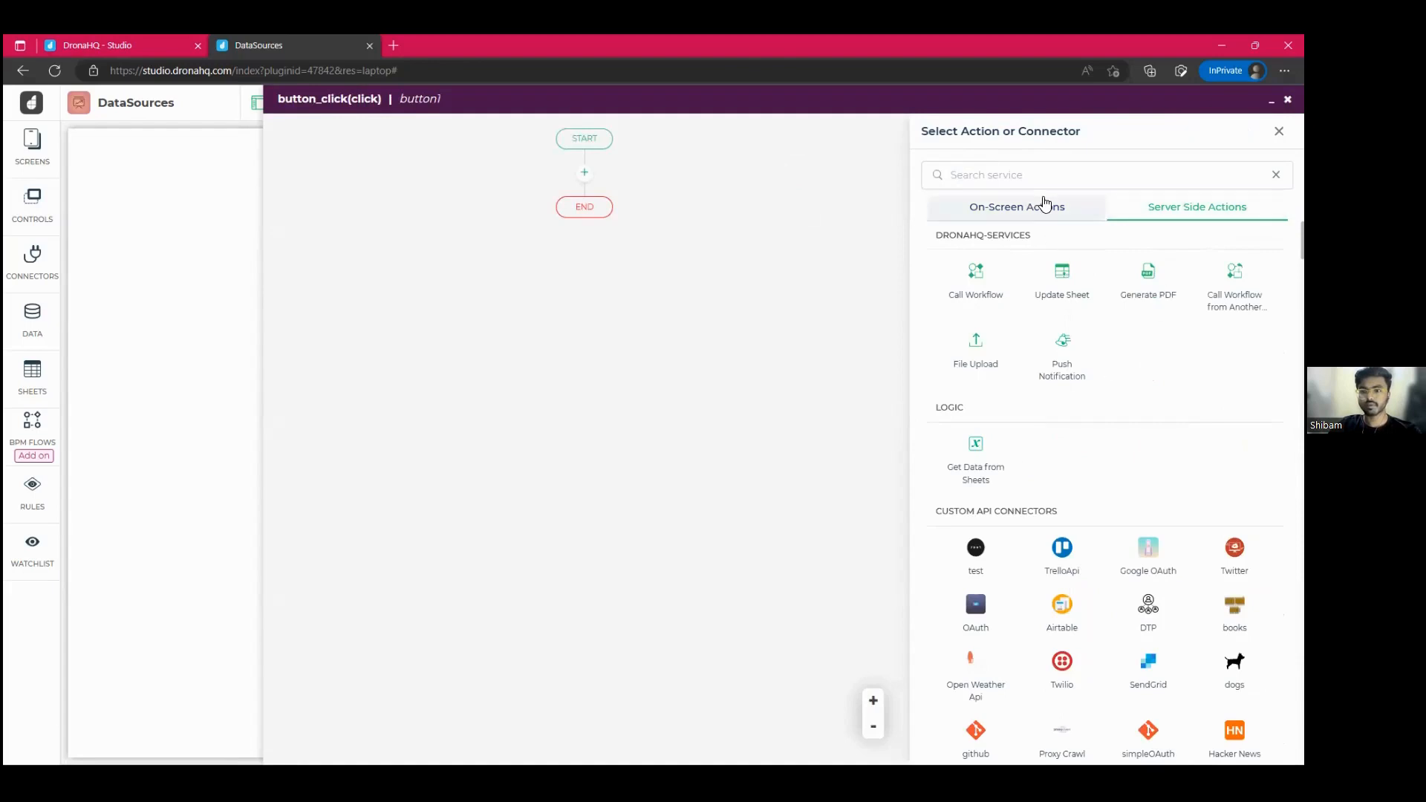
left_click(1027, 169)
type("t")
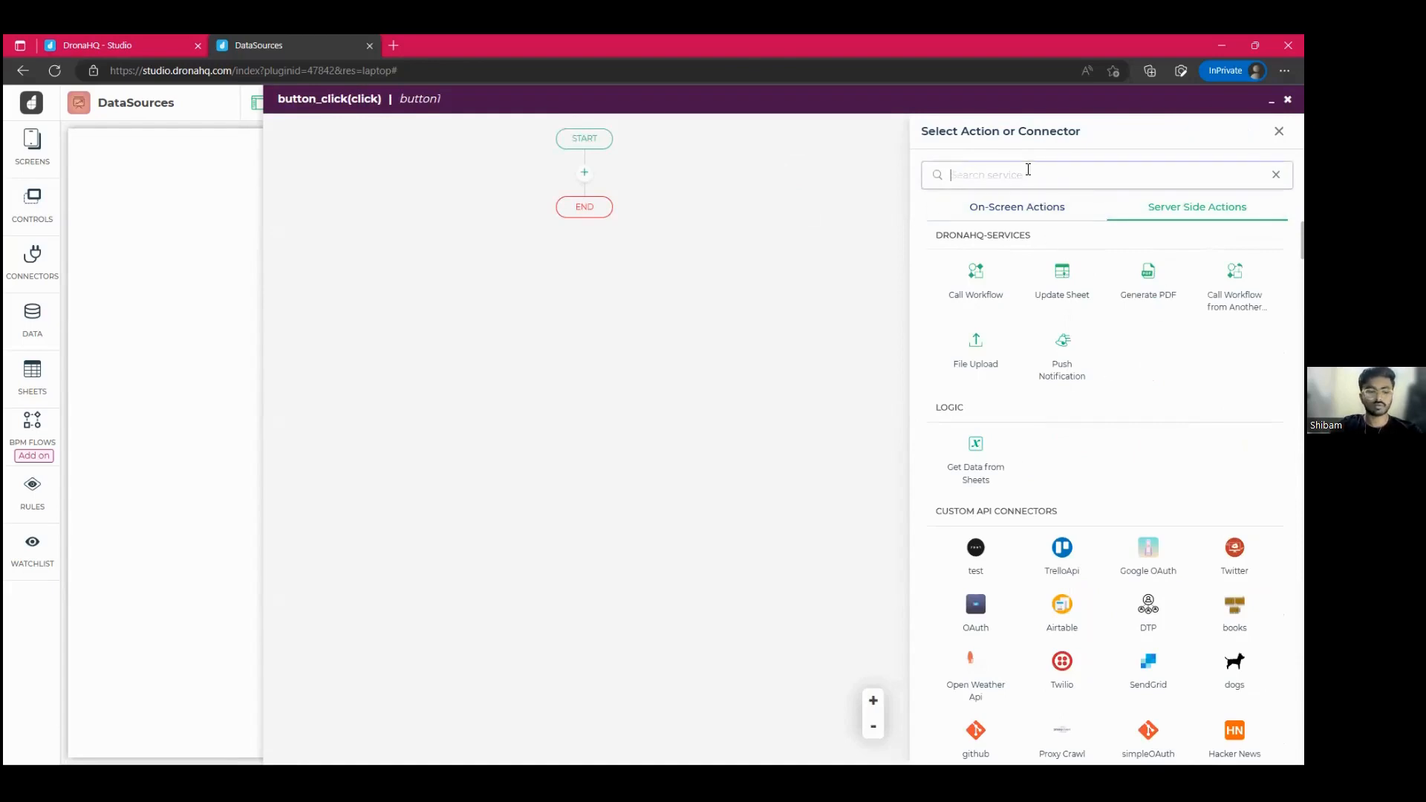
type("wi")
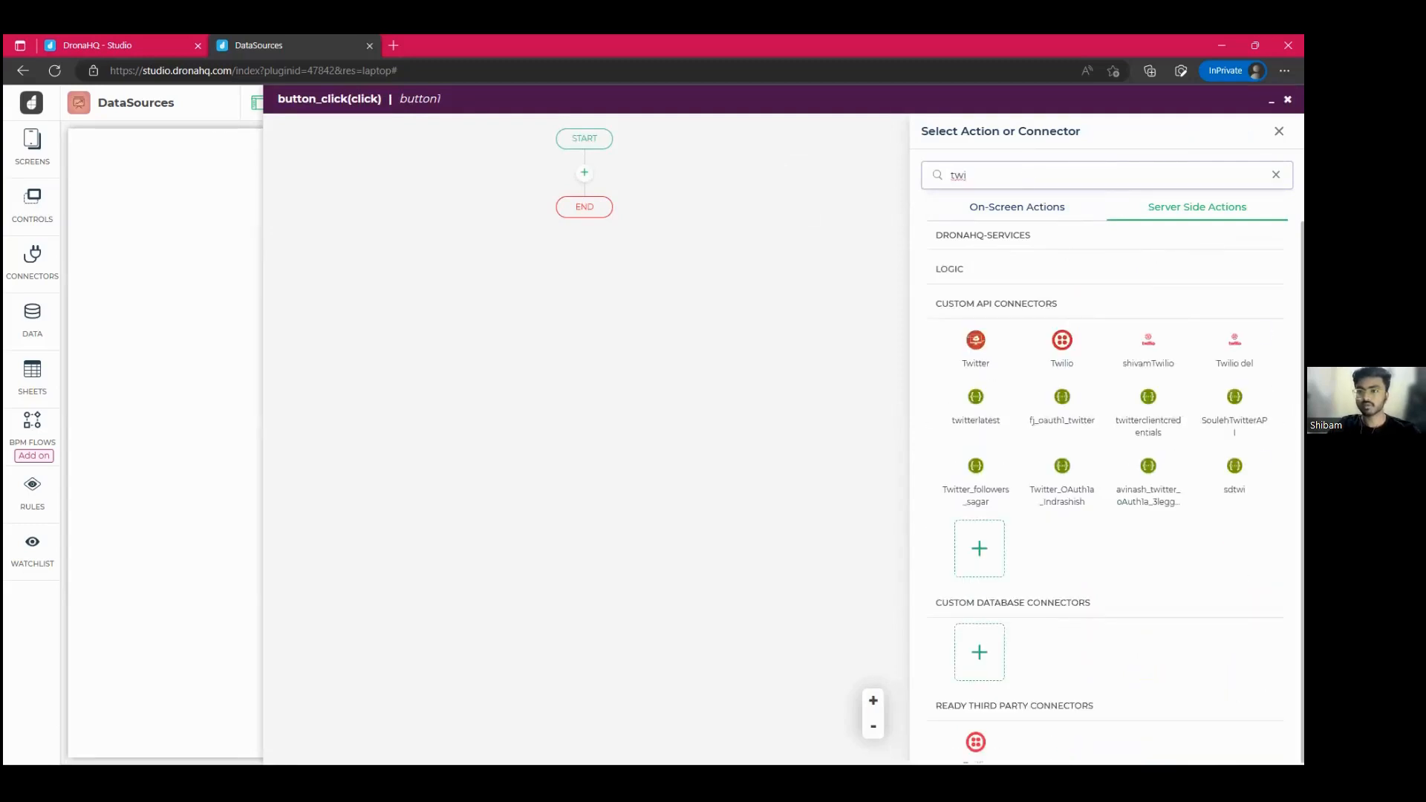
Step: Compare on-screen and server-side matches for 'twi', glancing at the other Studio tab
scroll(1176, 458, "down", 2)
scroll(1176, 458, "up", 2)
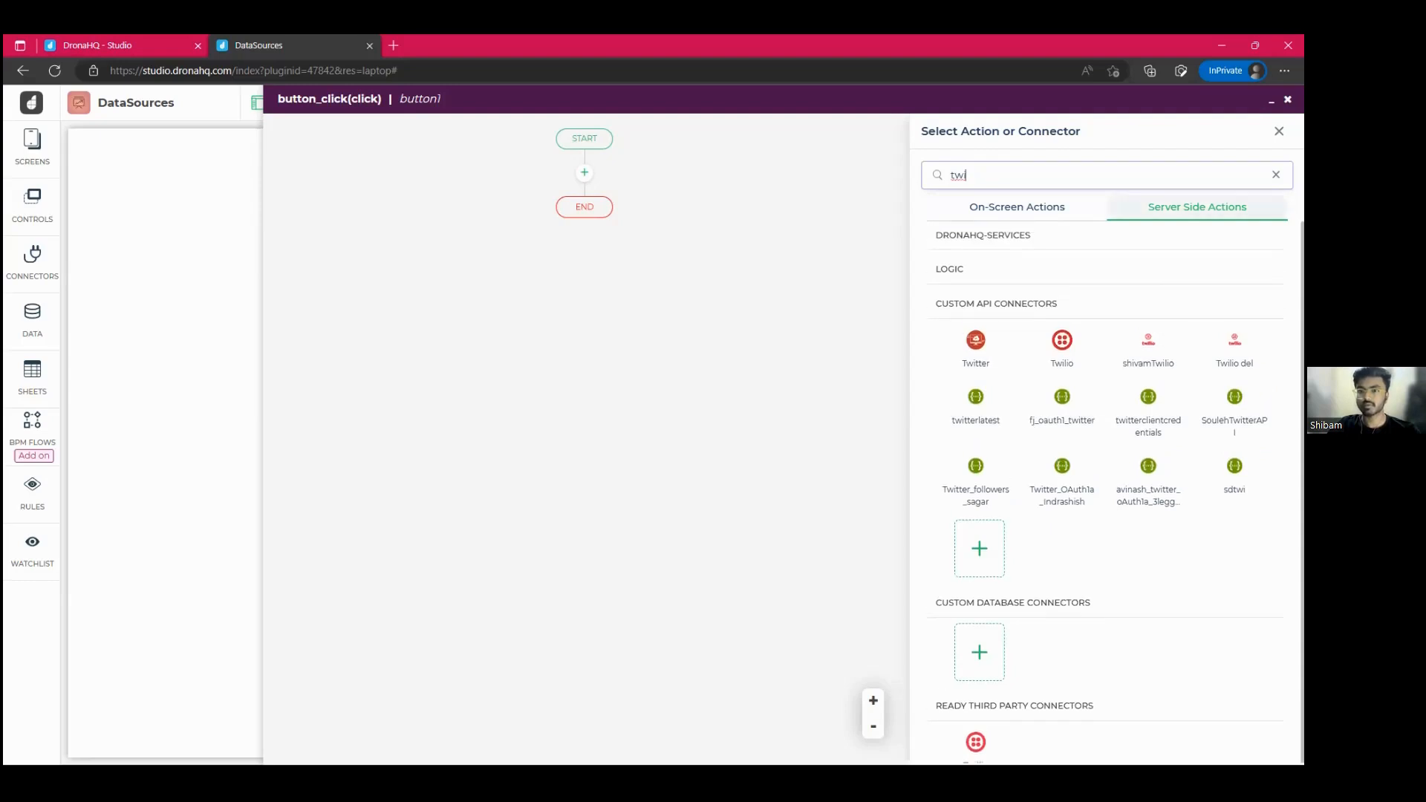
left_click(1026, 211)
left_click(1158, 210)
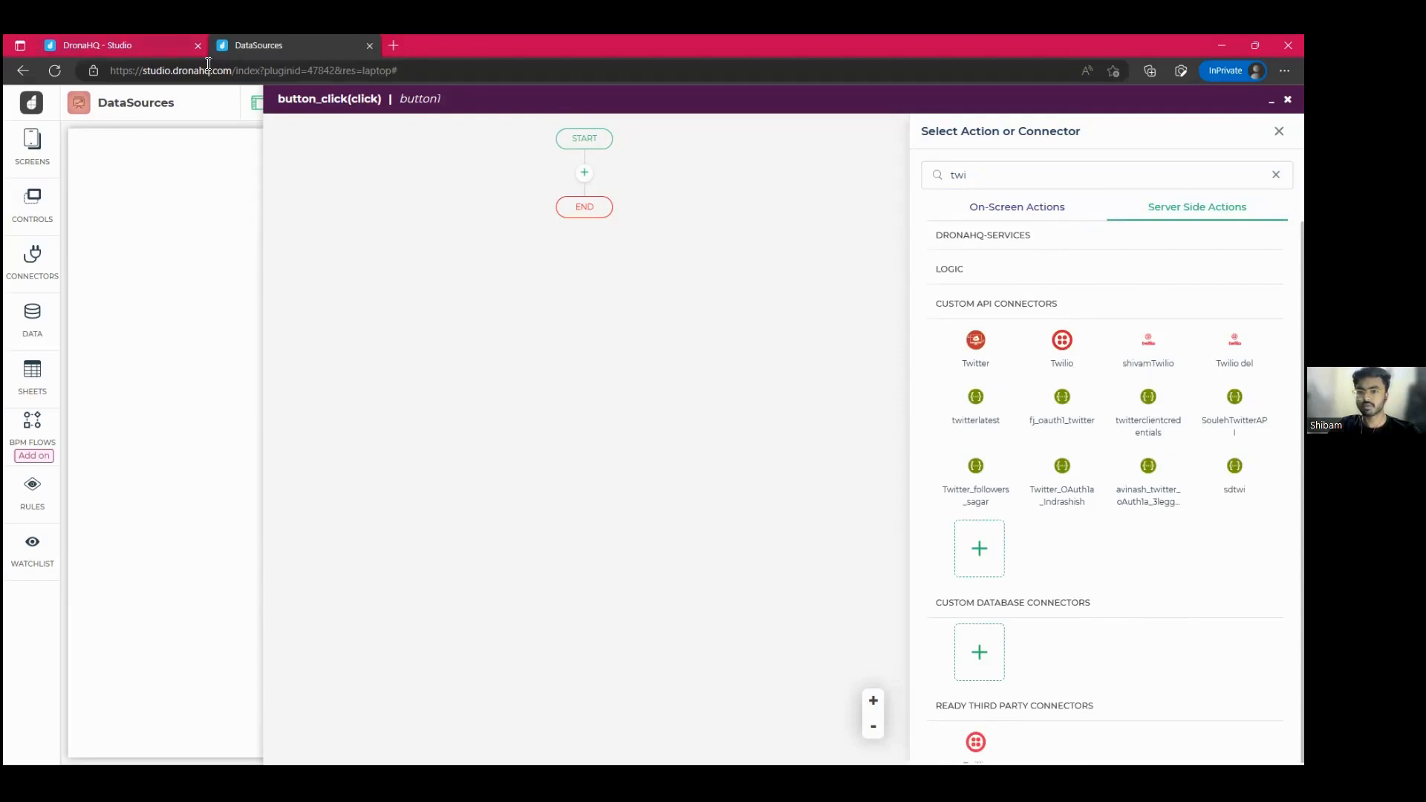
left_click(79, 37)
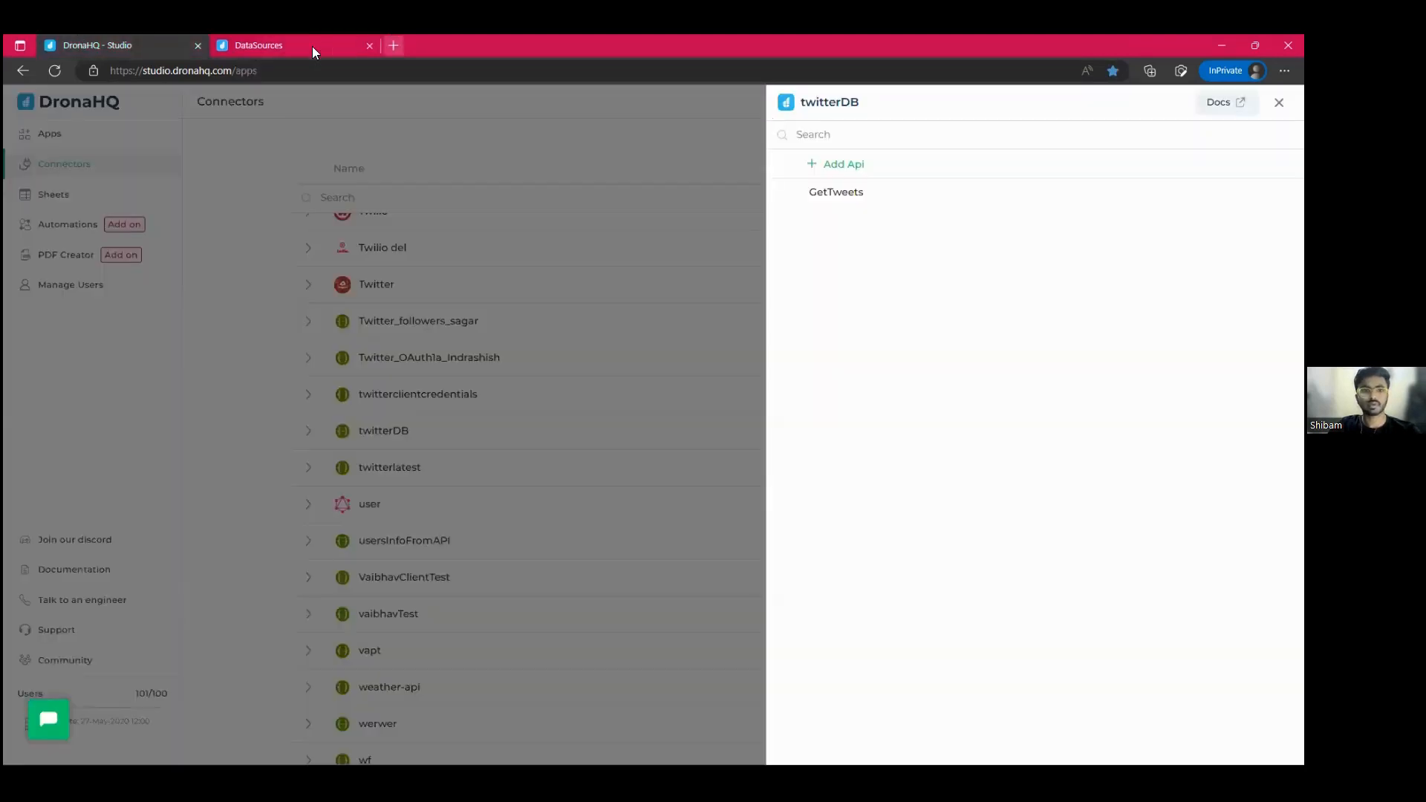
left_click(312, 46)
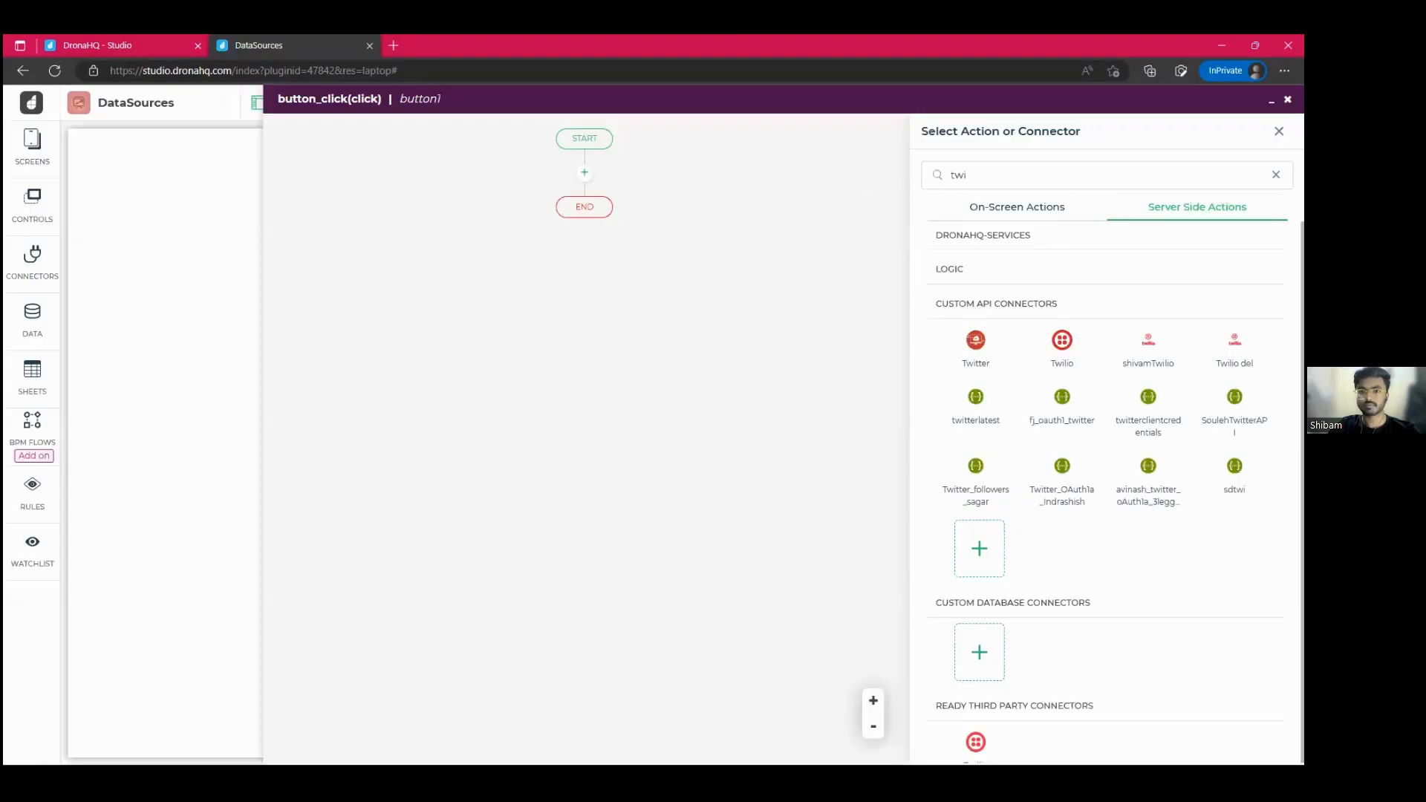
Step: Search connectors for 'twi' again, then close the picker and minimize the flow editor
left_click(584, 172)
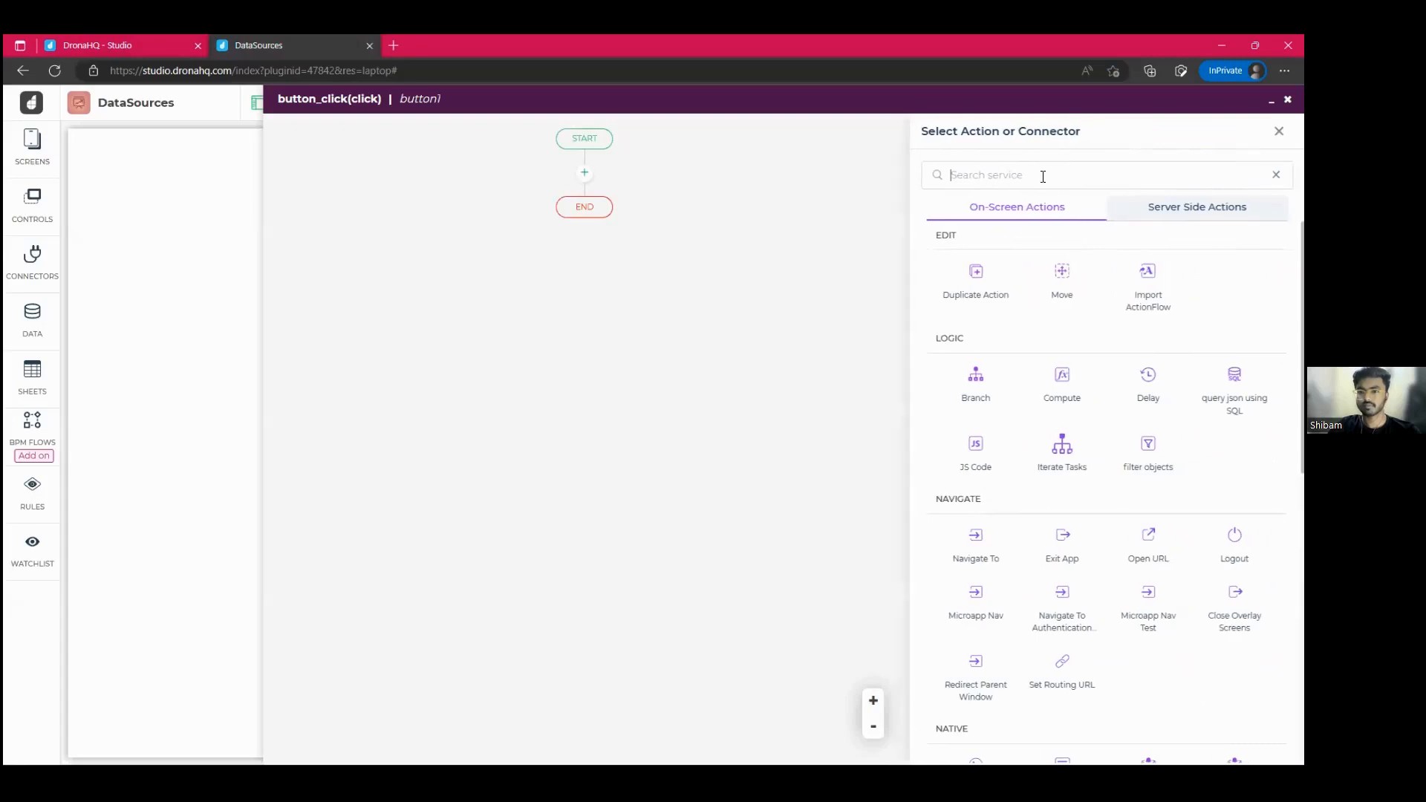
left_click(1043, 176)
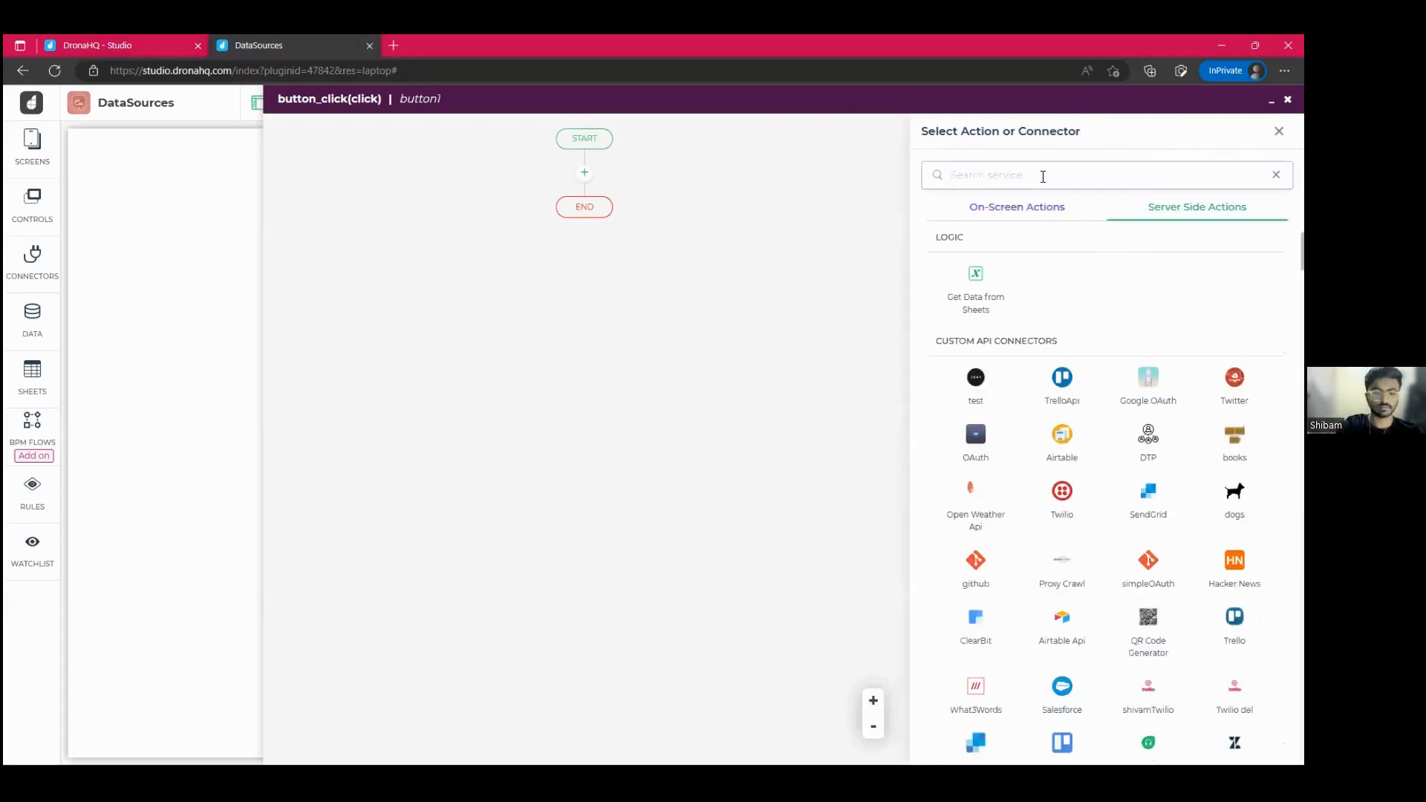
type("twi")
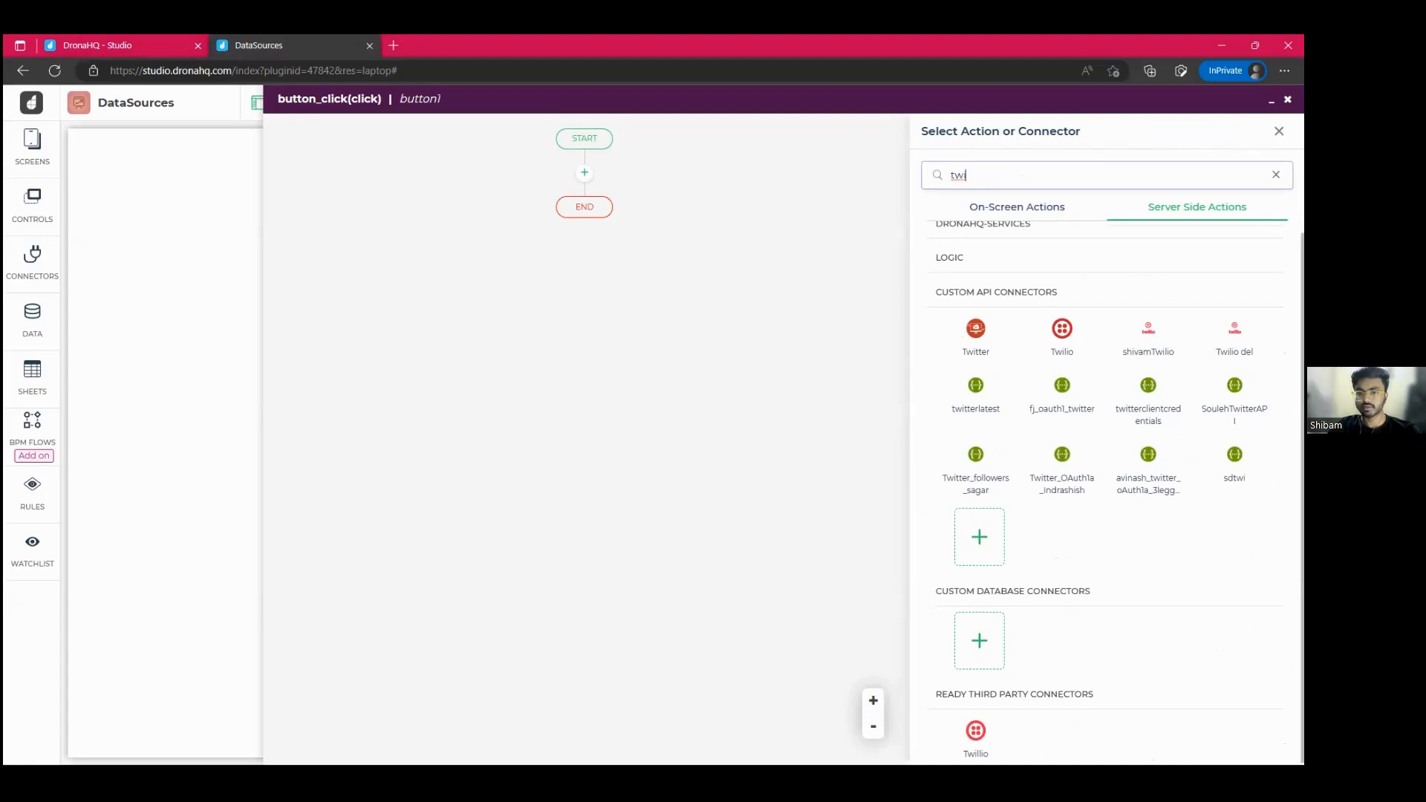
left_click(1278, 131)
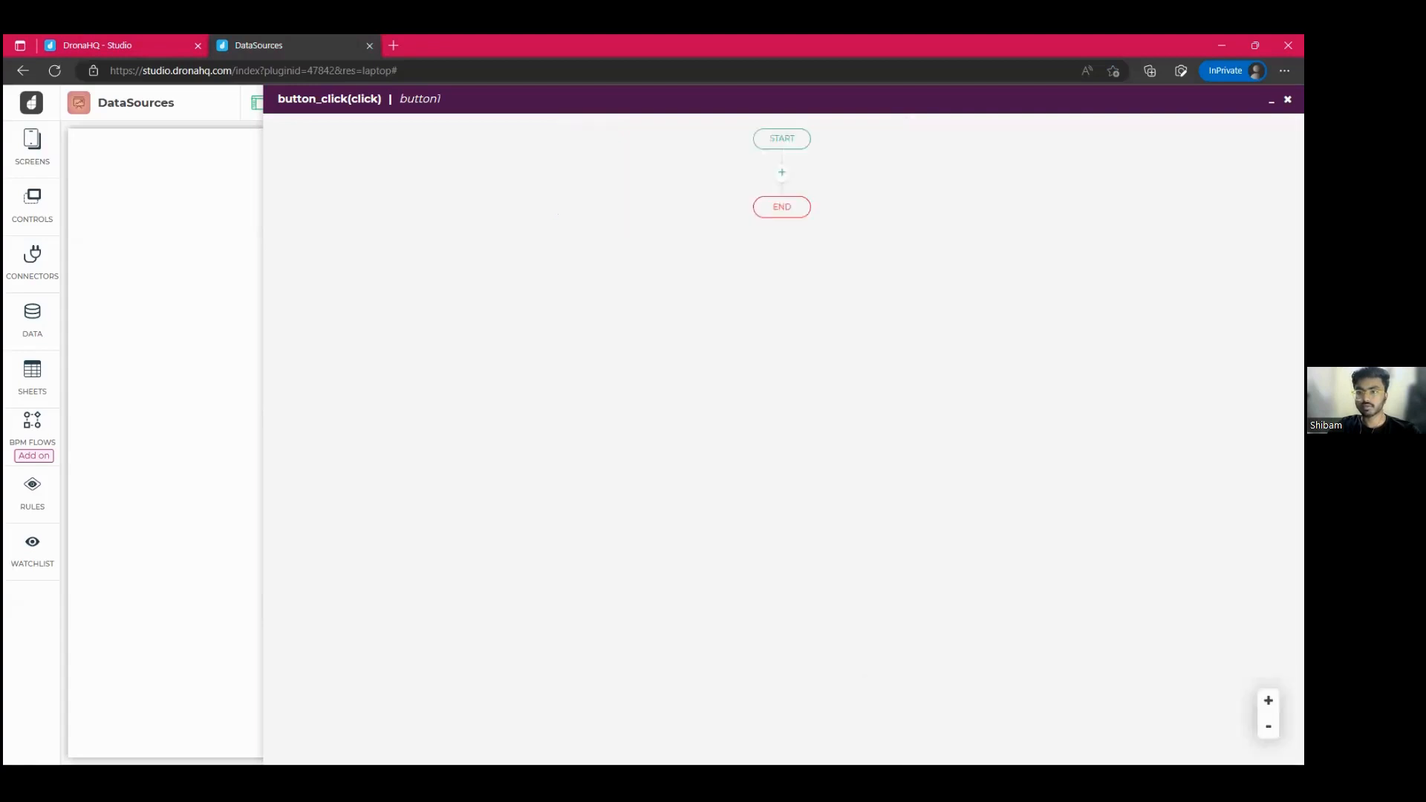
left_click(20, 208)
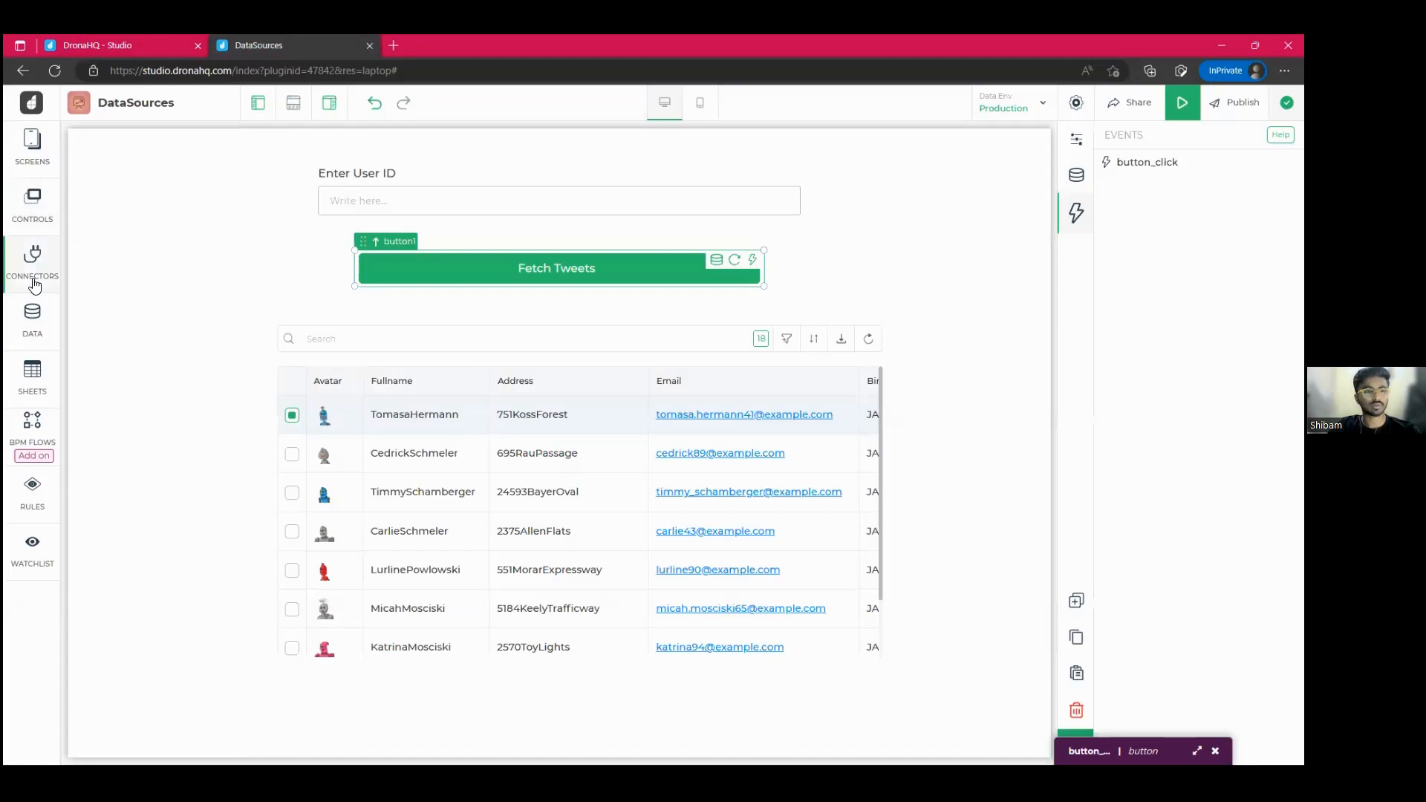
Step: Refresh the connector list and add twitterDB's GetTweets call to the button_click flow
left_click(34, 284)
left_click(211, 137)
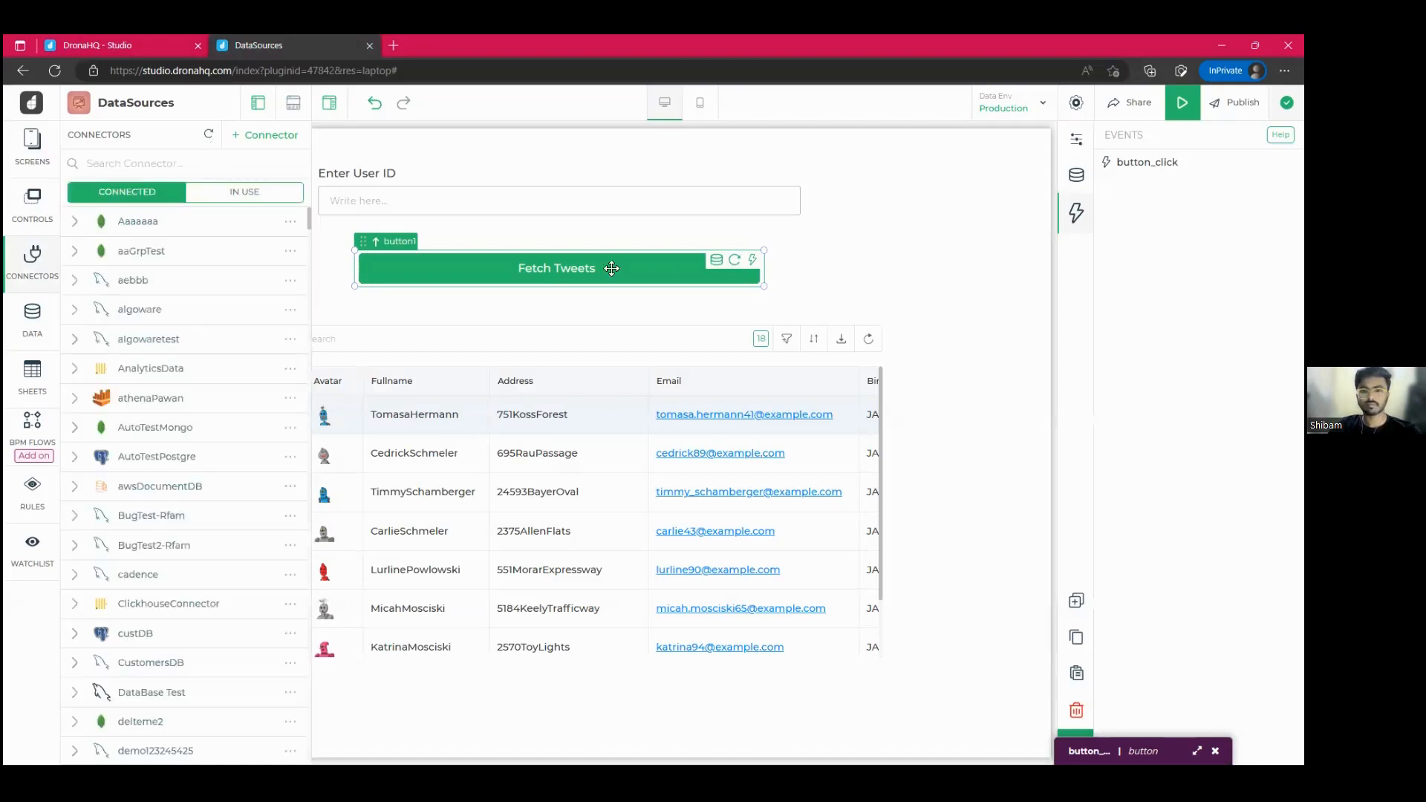
left_click(1076, 212)
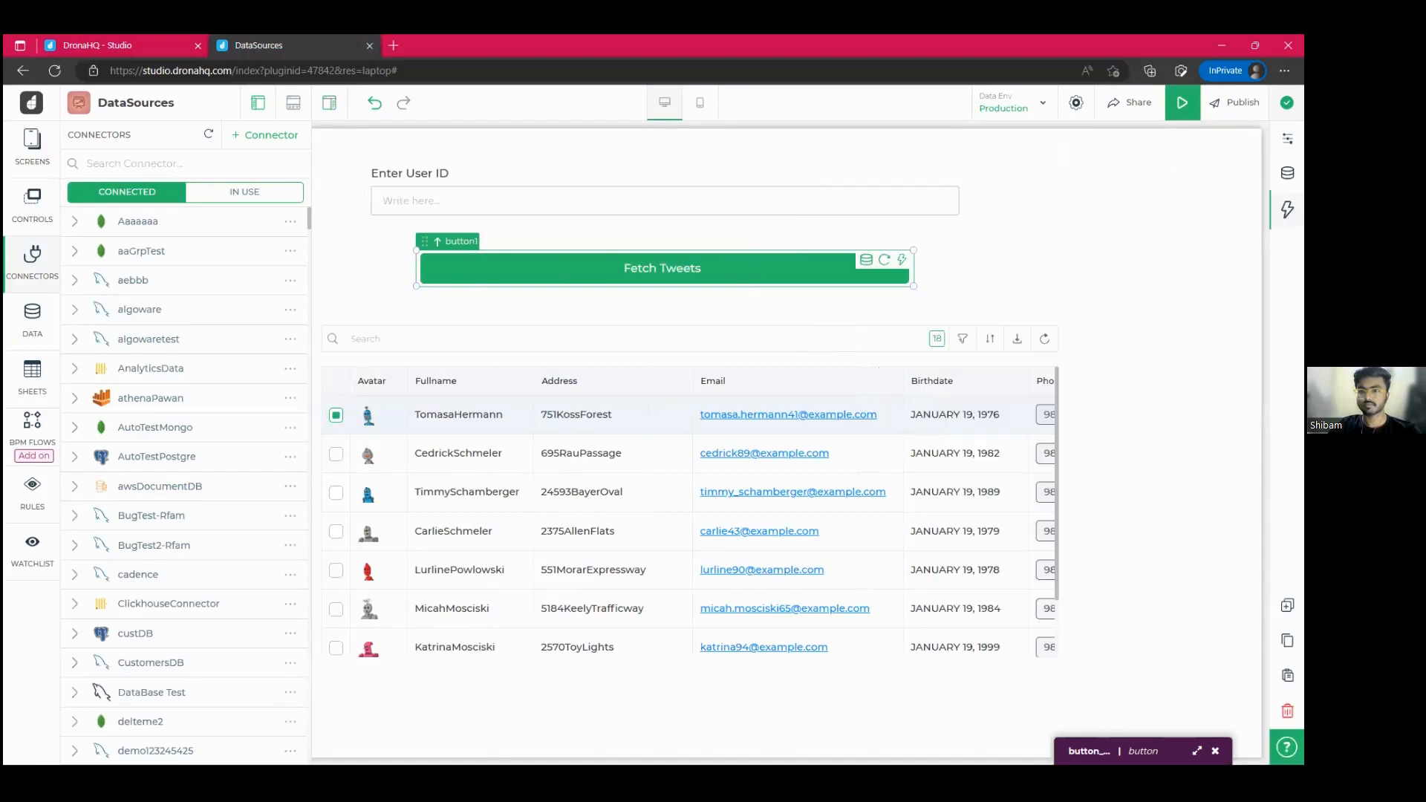
left_click(1136, 161)
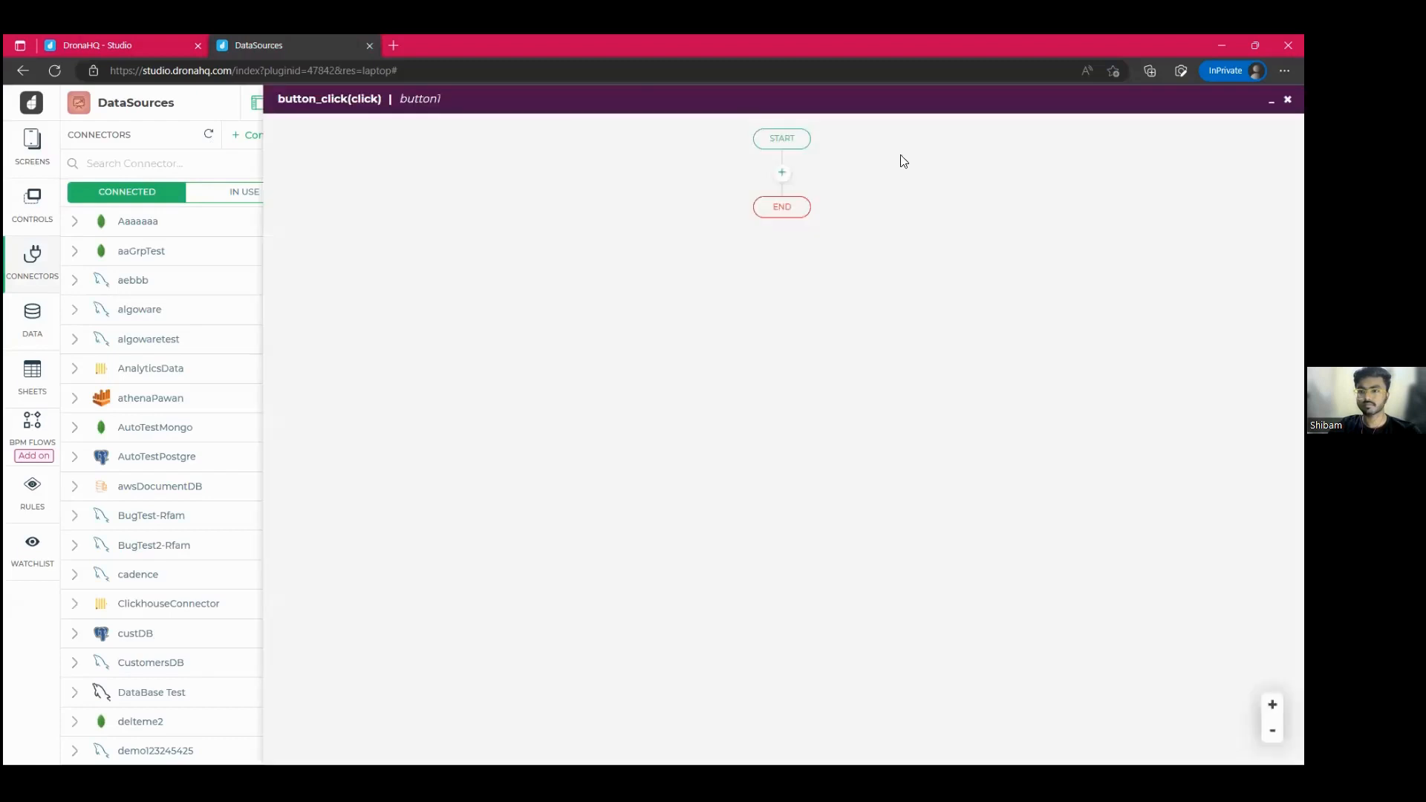
left_click(782, 173)
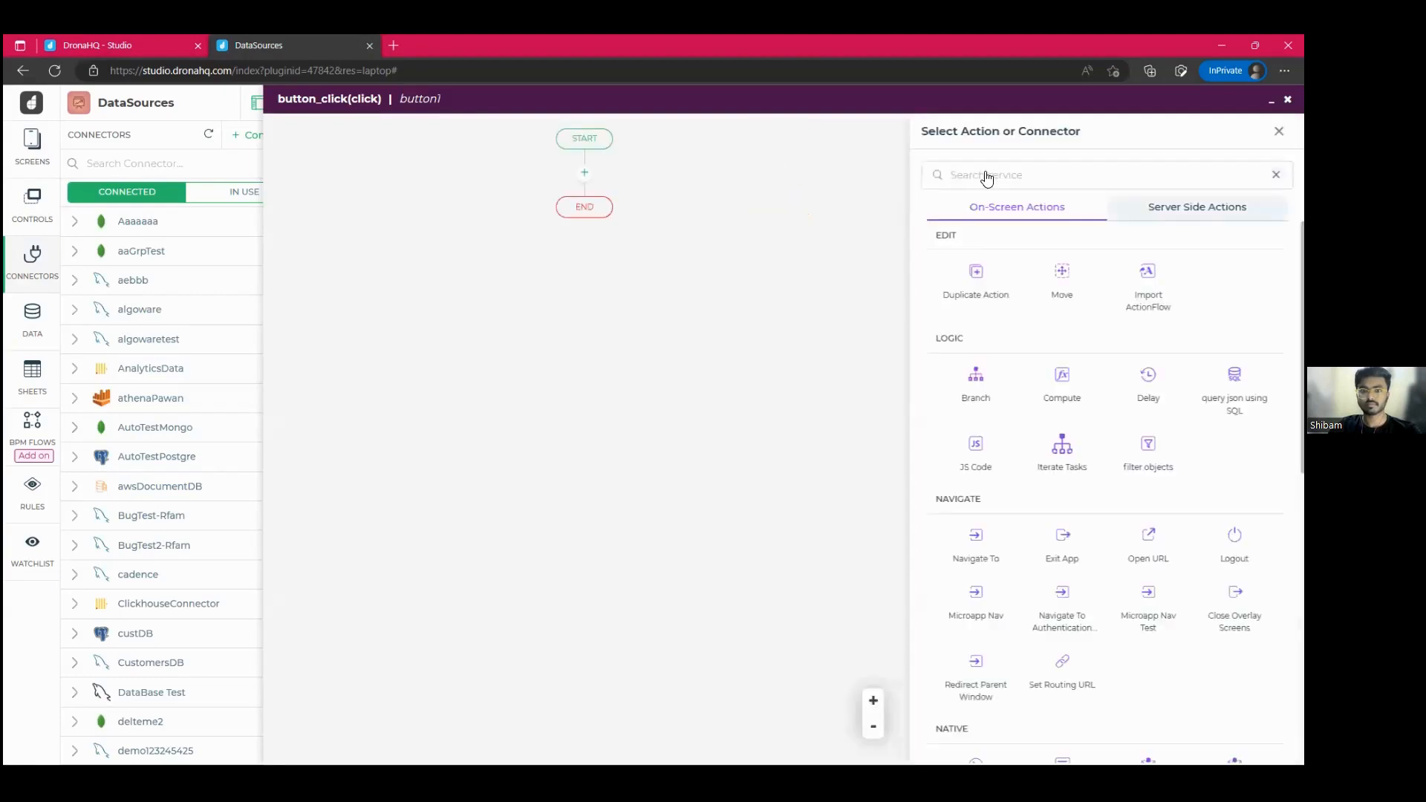
type("twi")
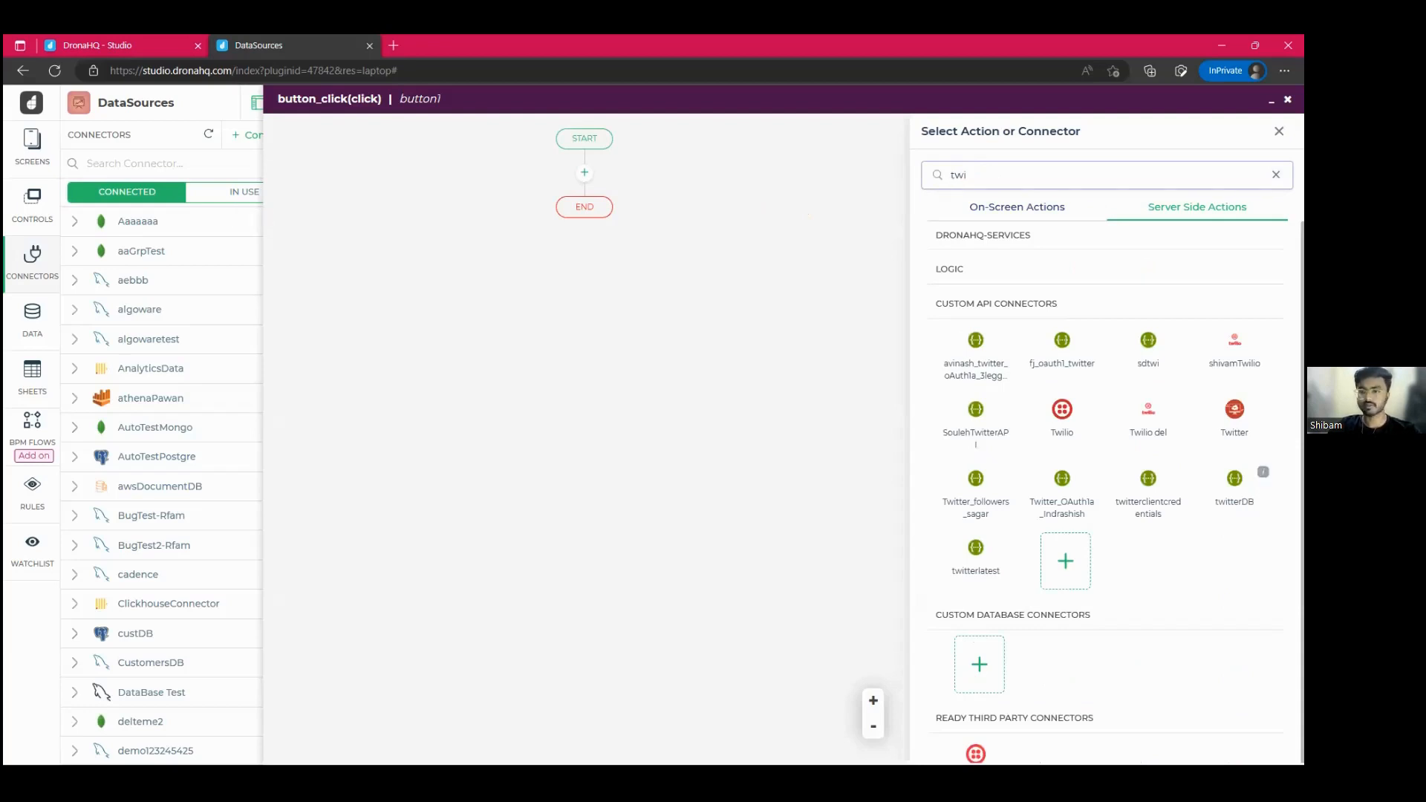
left_click(1234, 479)
left_click(991, 260)
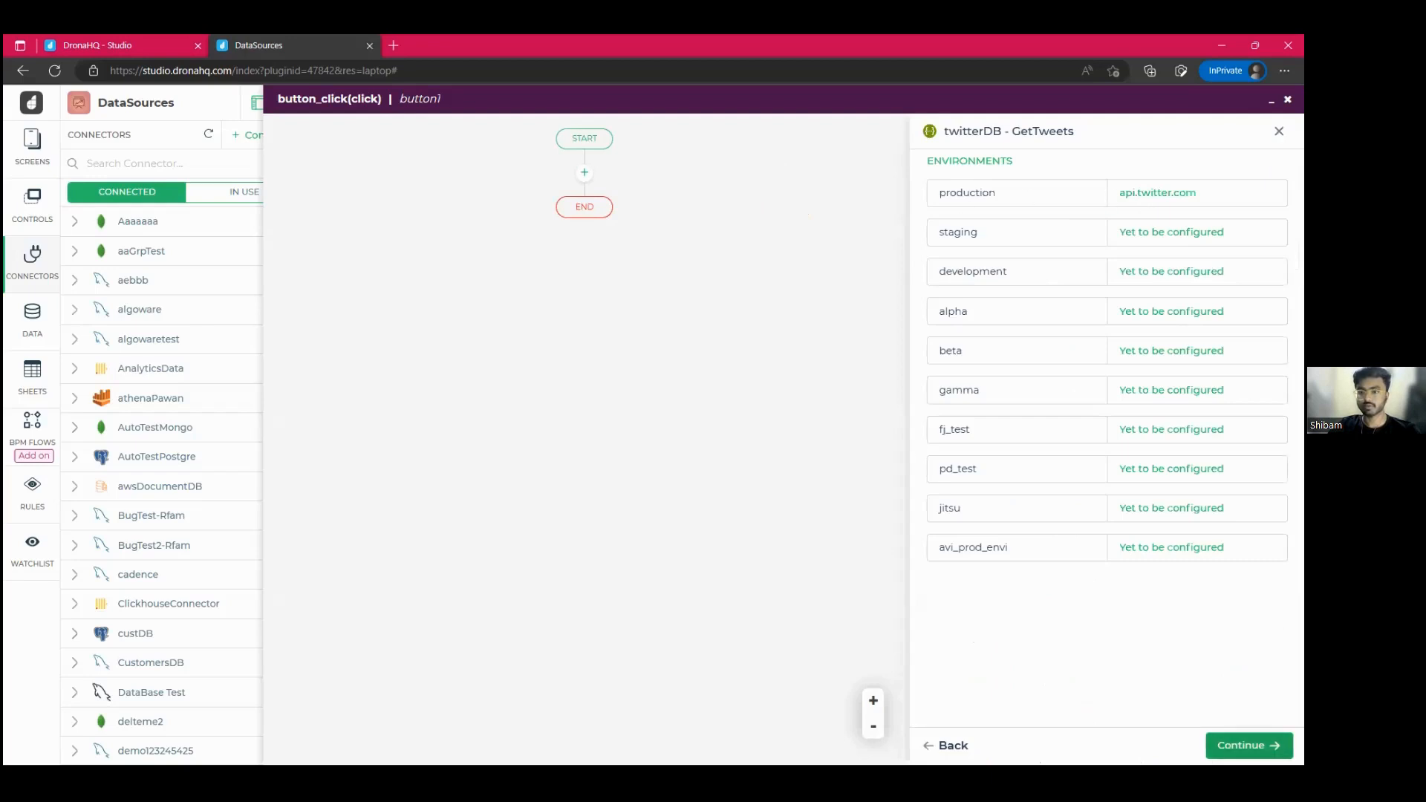
Step: Accept the api.twitter.com environment and review the GetTweets parameters
left_click(1247, 744)
scroll(1060, 416, "down", 2)
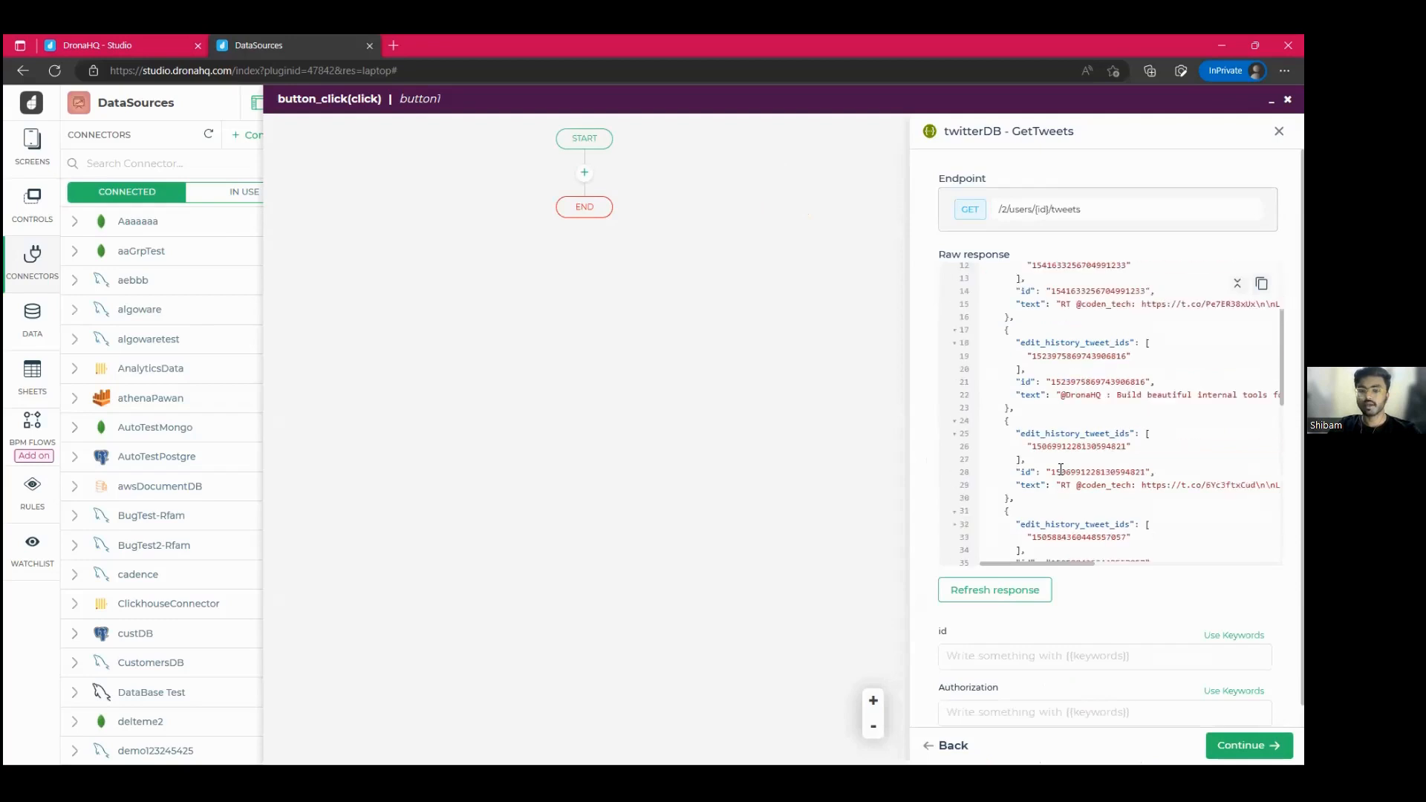
scroll(993, 598, "down", 1)
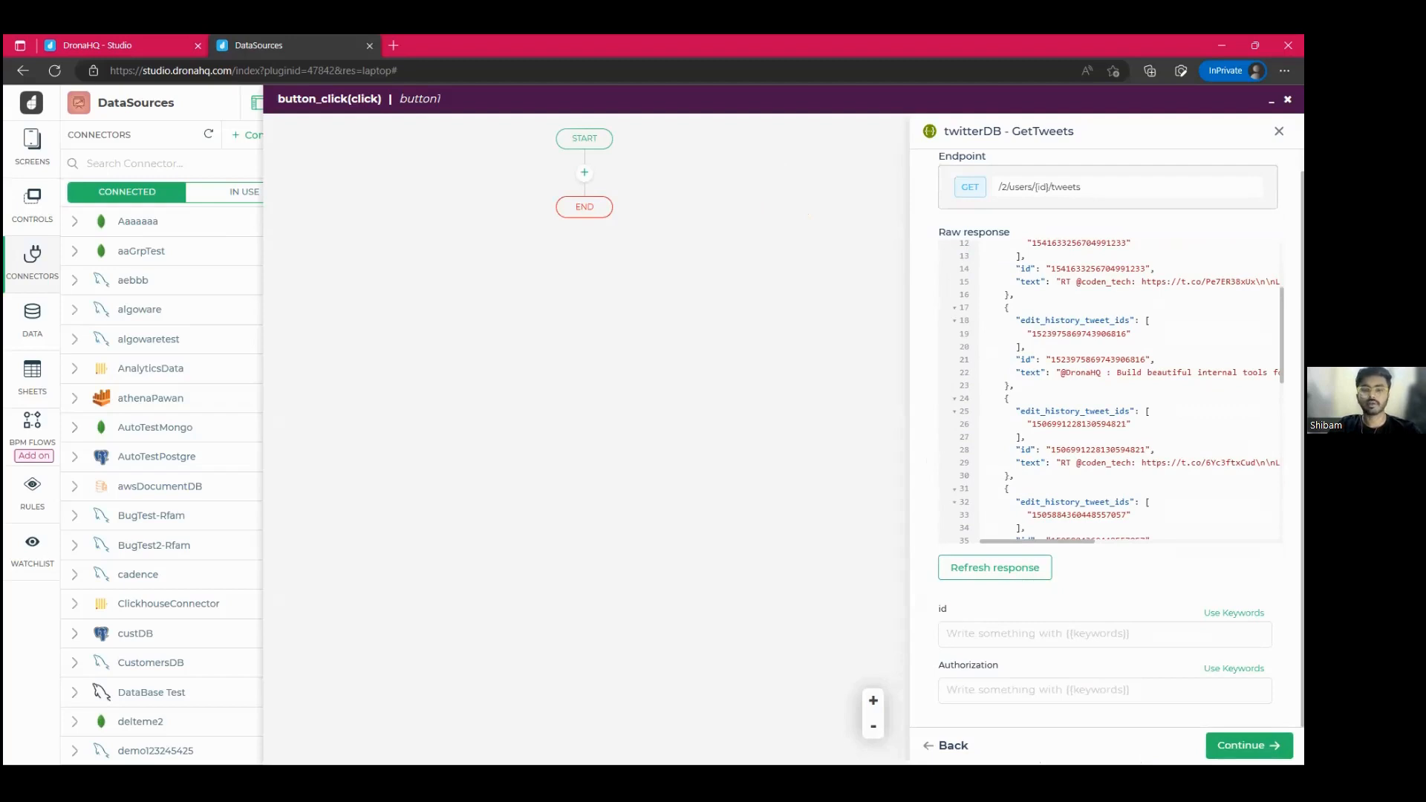
scroll(1066, 595, "down", 2)
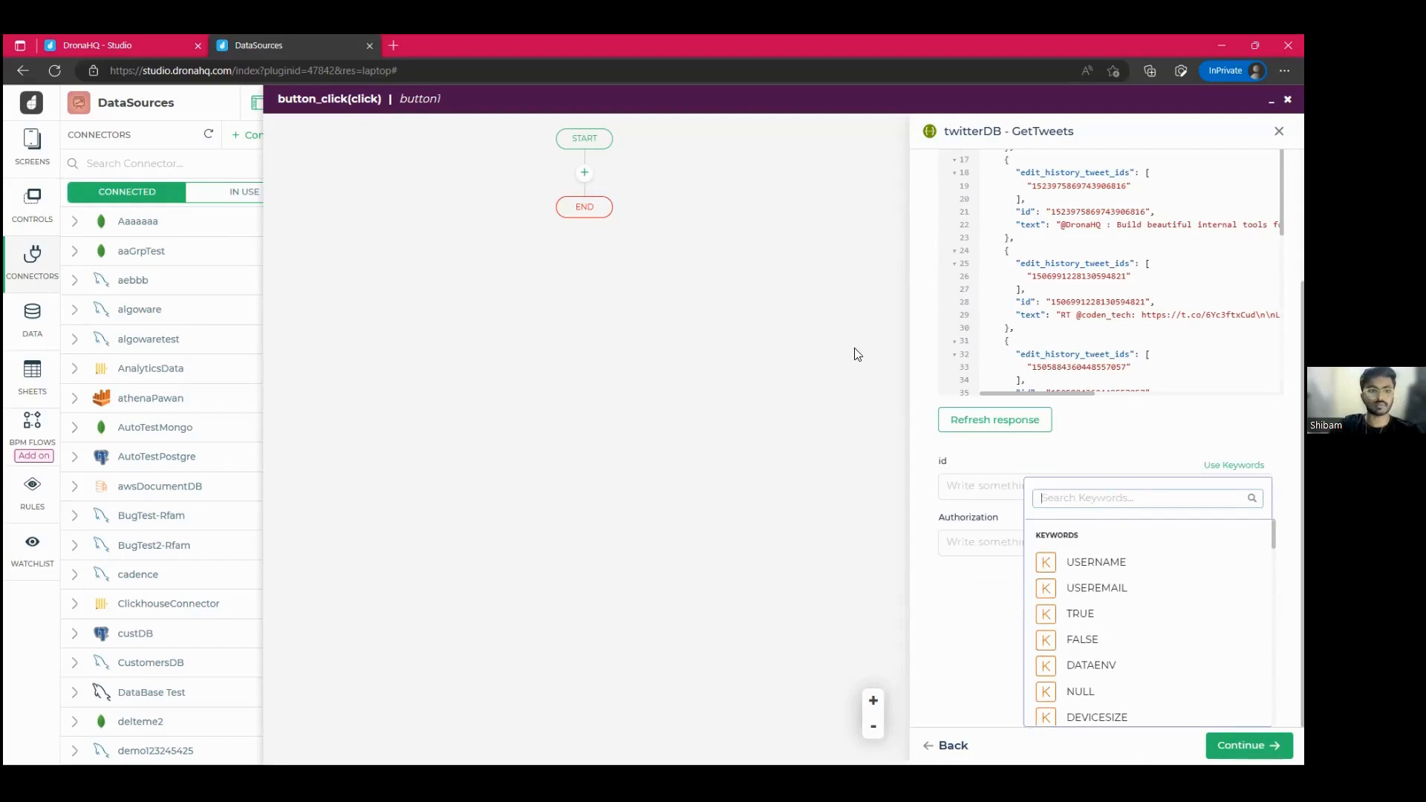
scroll(1133, 692, "down", 10)
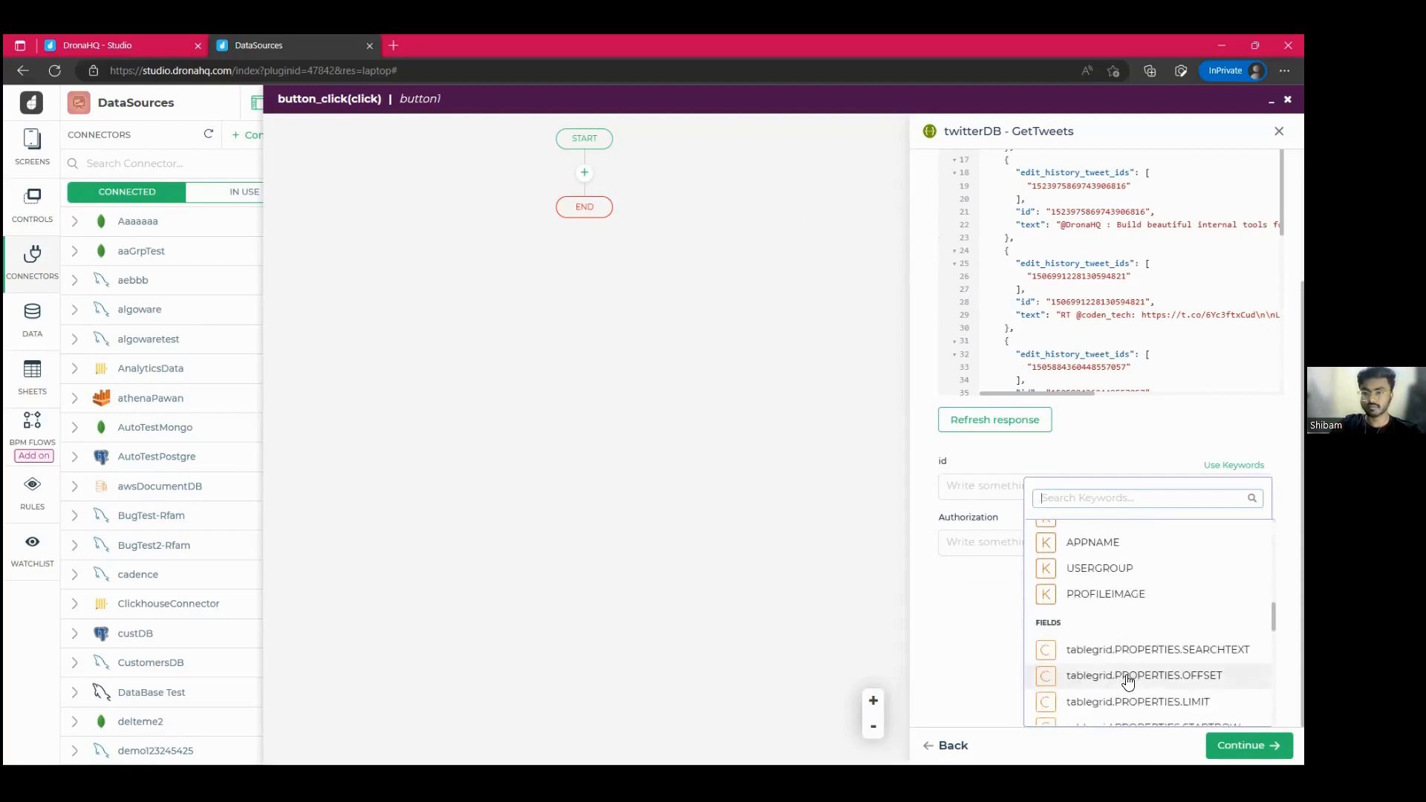
scroll(1112, 666, "up", 5)
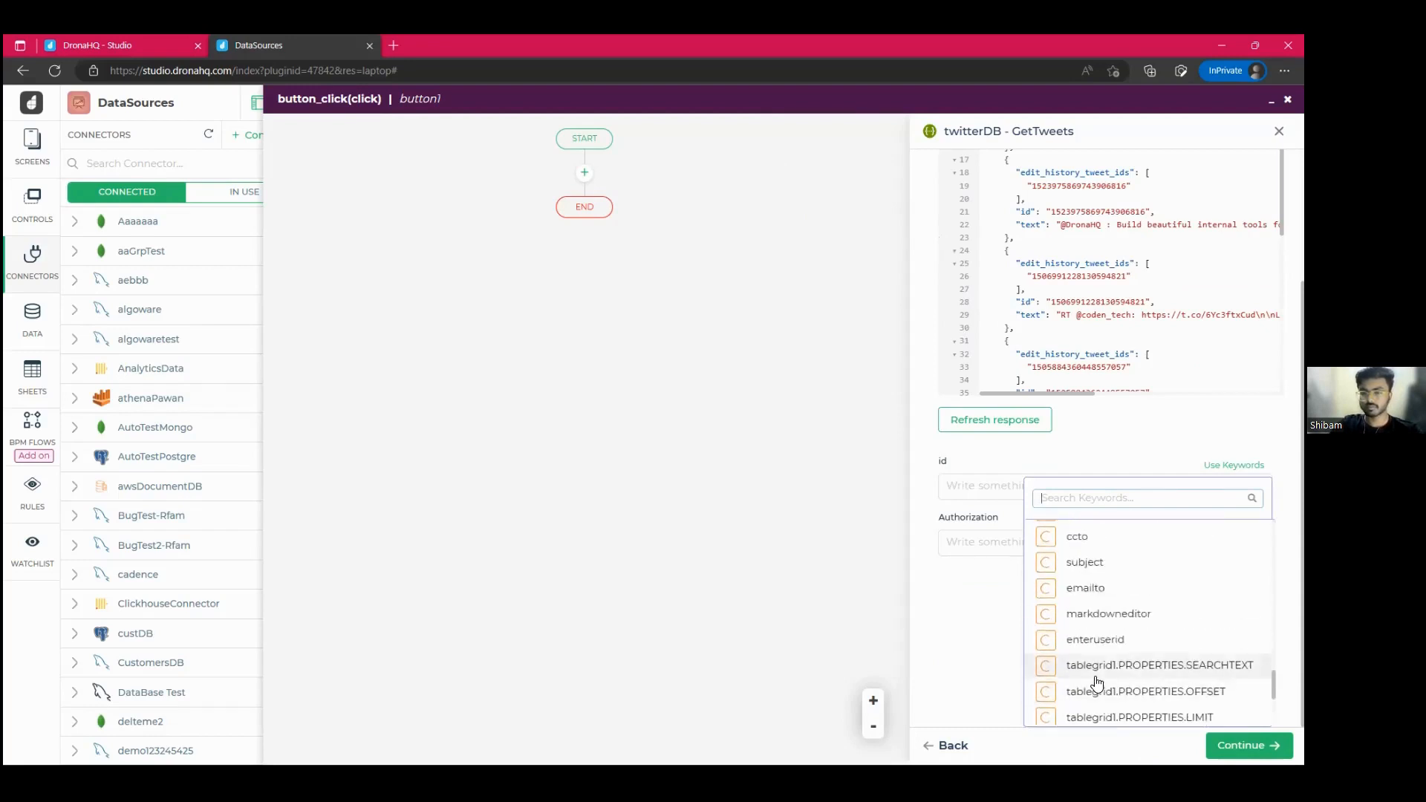
scroll(1136, 571, "down", 6)
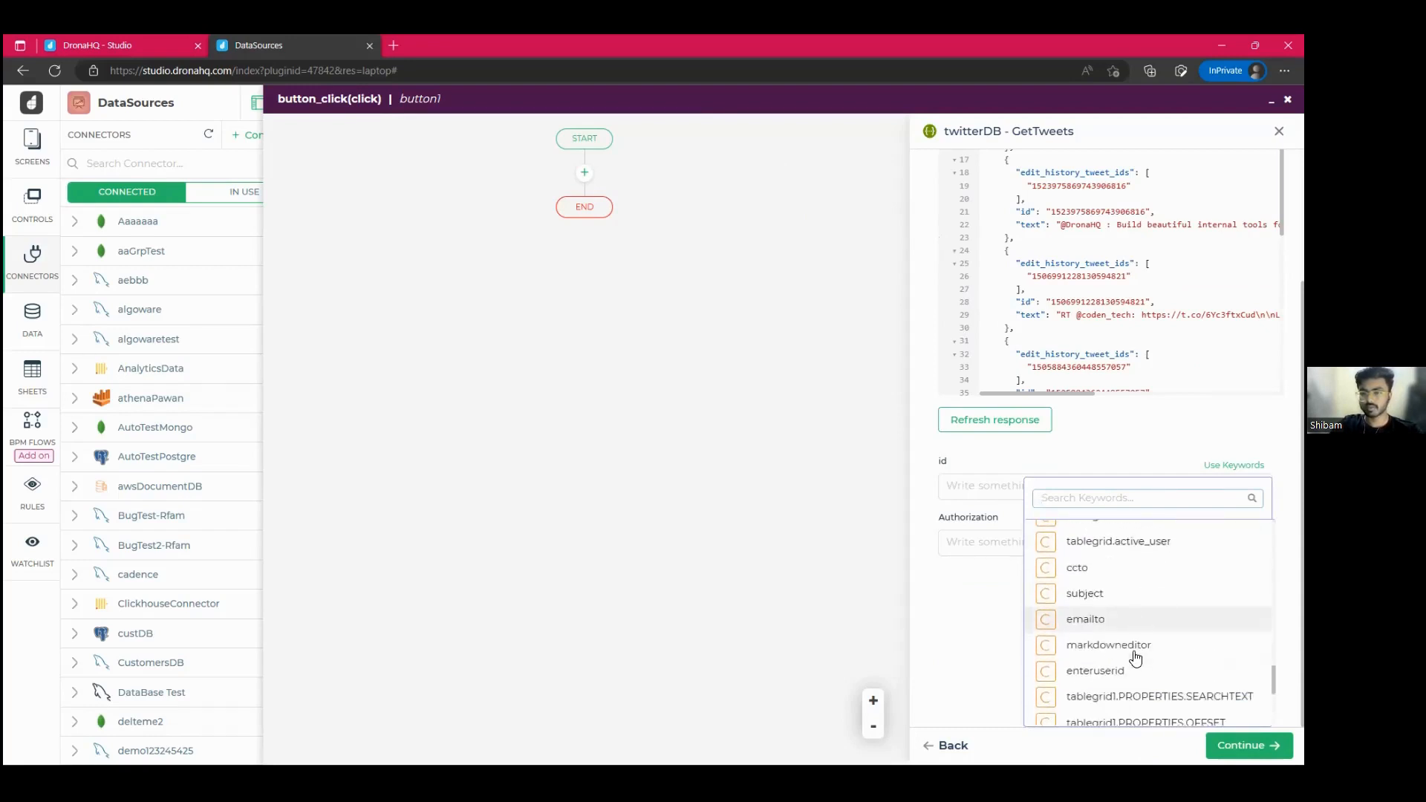
scroll(1133, 668, "up", 8)
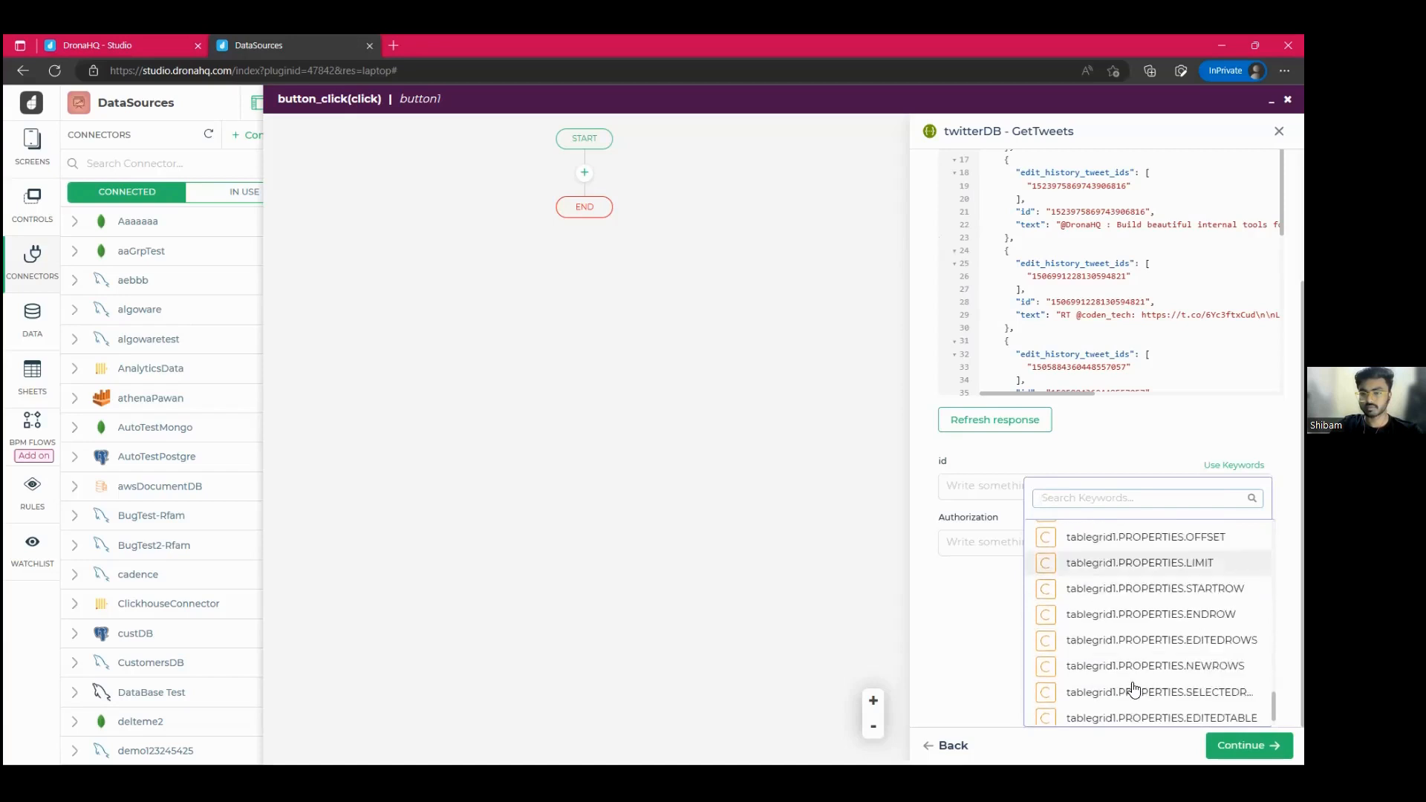
scroll(1134, 679, "up", 2)
scroll(1134, 679, "down", 1)
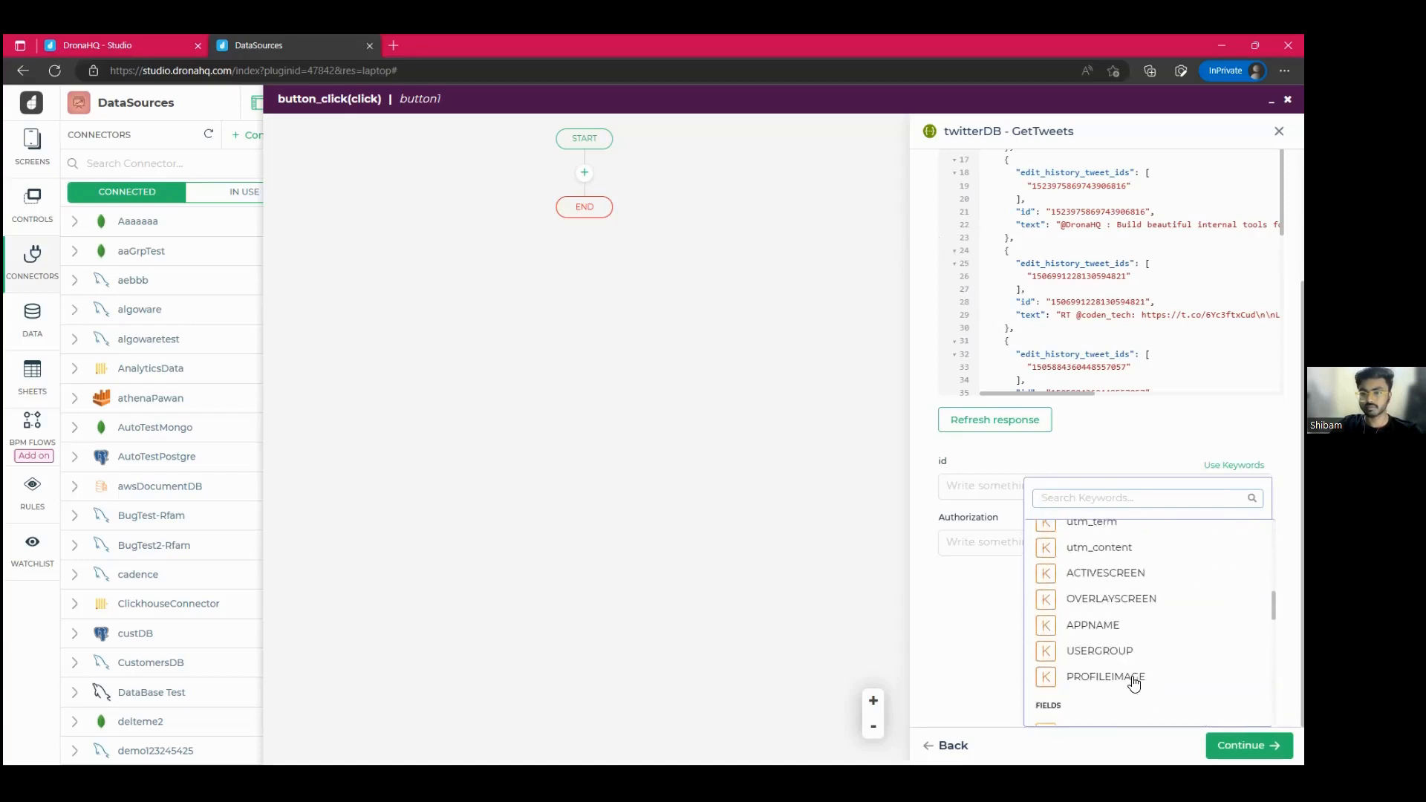
scroll(1134, 680, "up", 3)
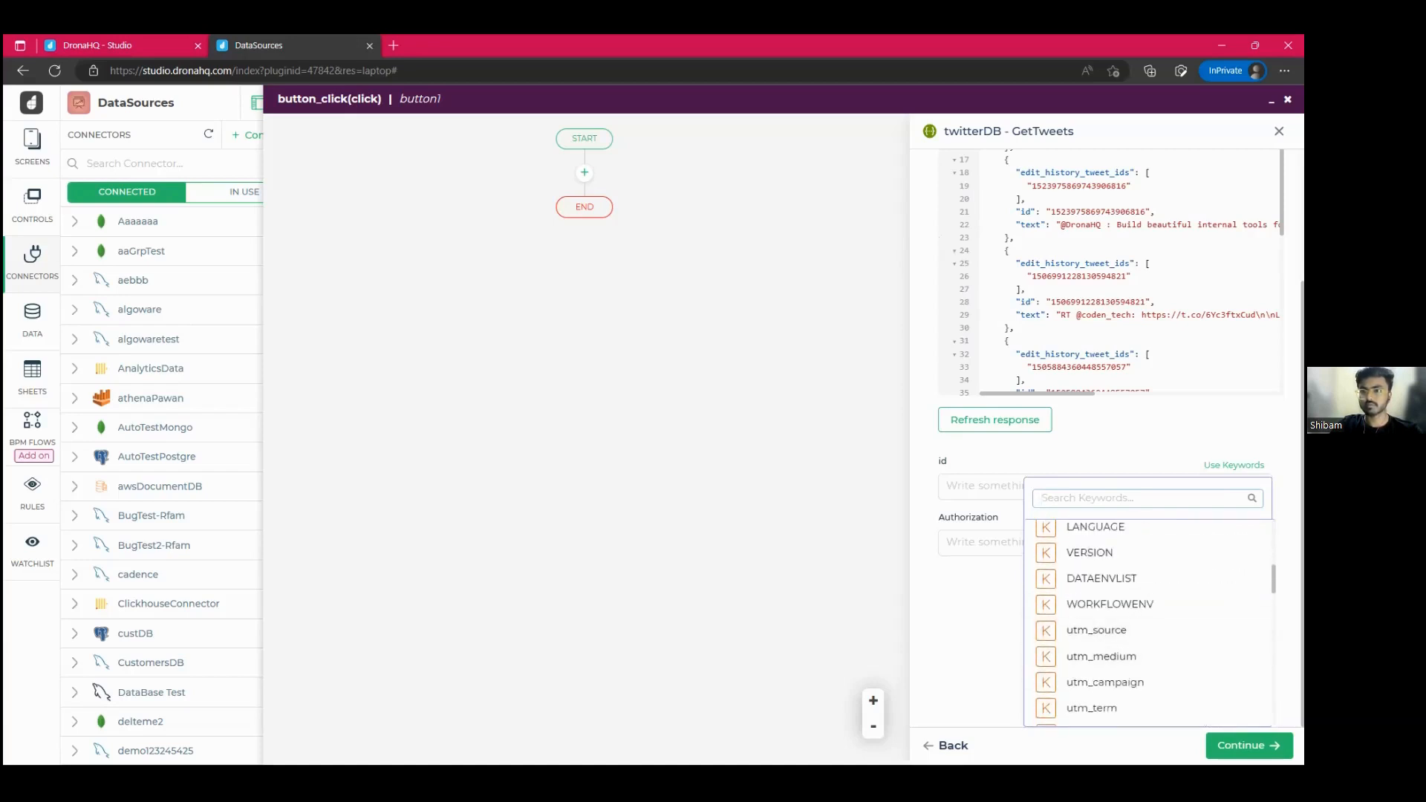
left_click(1271, 100)
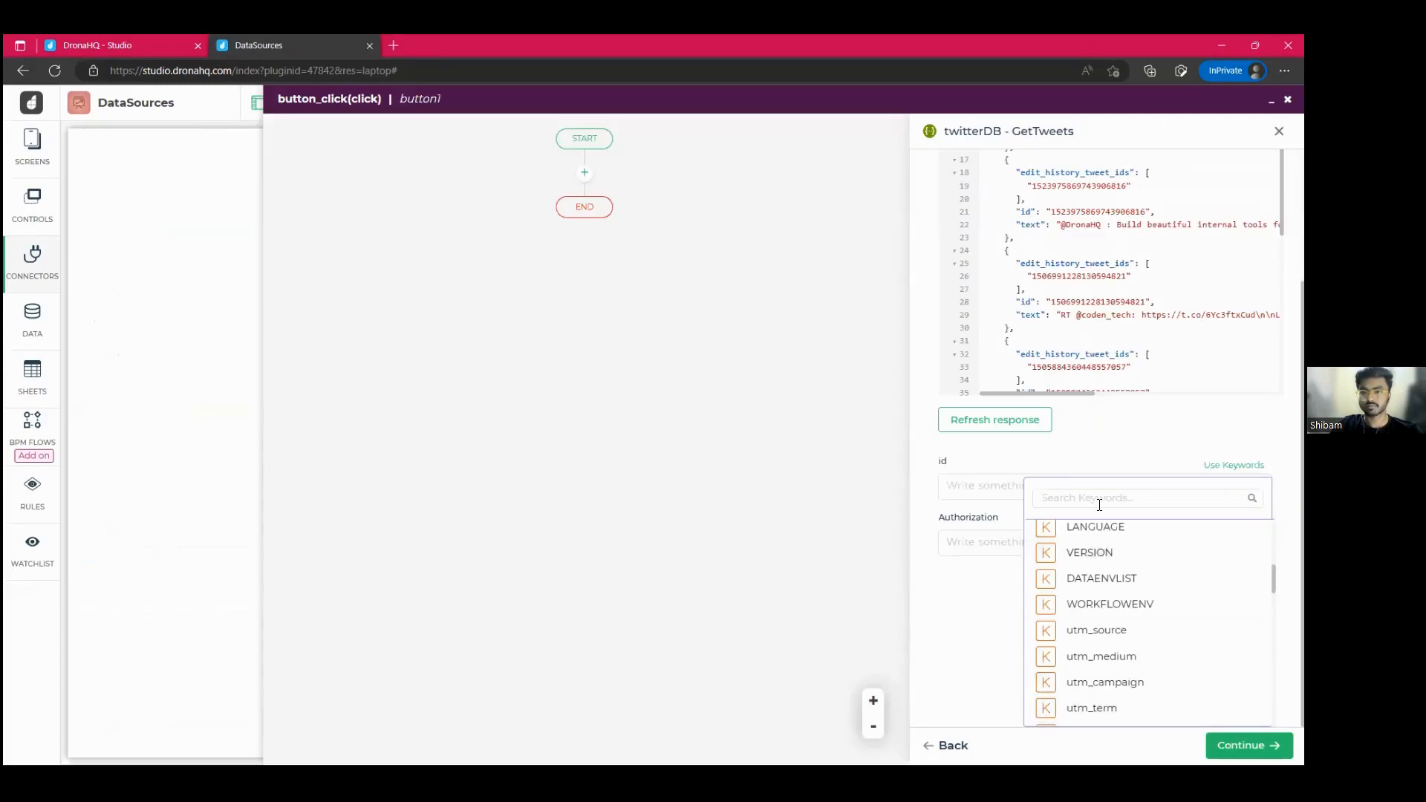
Step: Bind id to the enteruserid keyword, paste the Authorization token, and open the response test
left_click(1099, 498)
type("en")
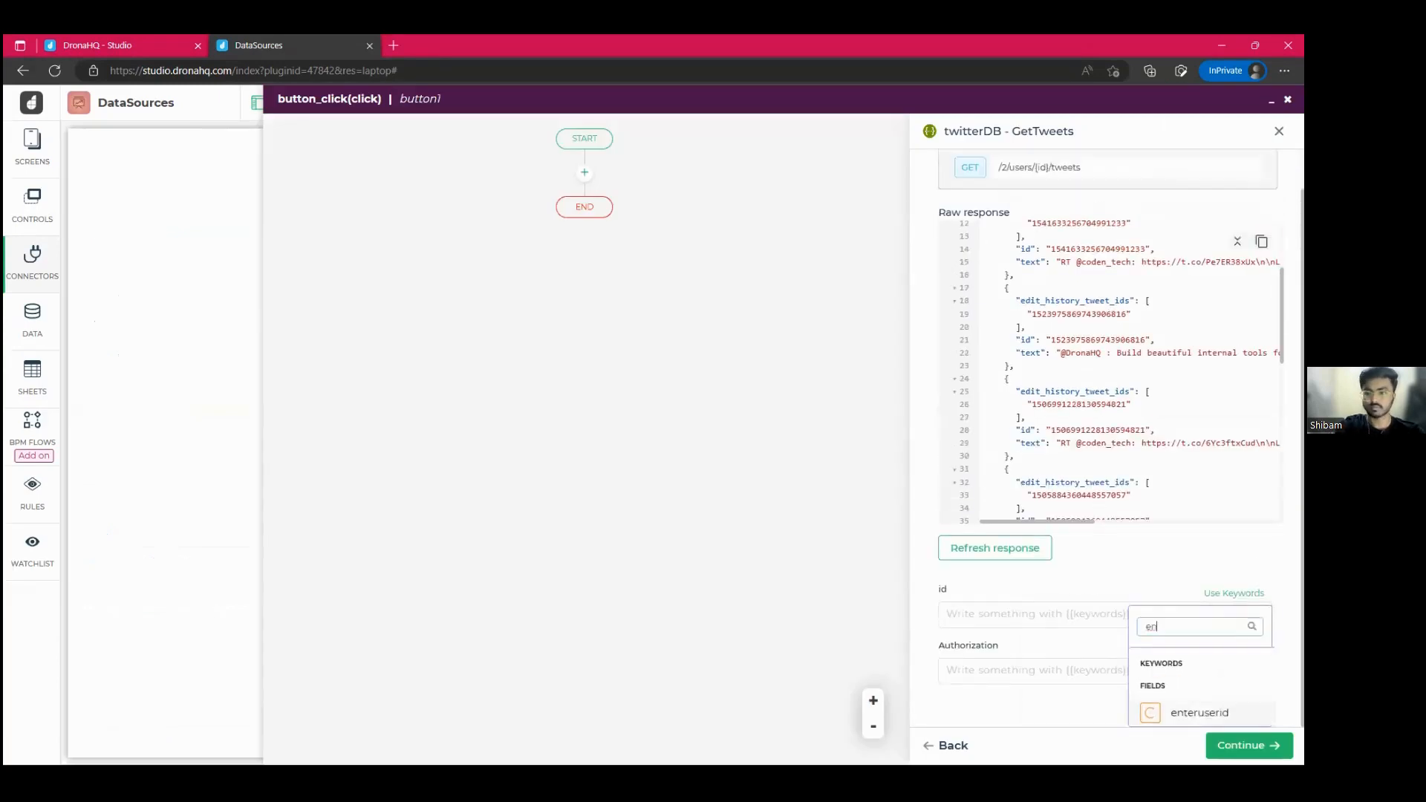
left_click(1149, 712)
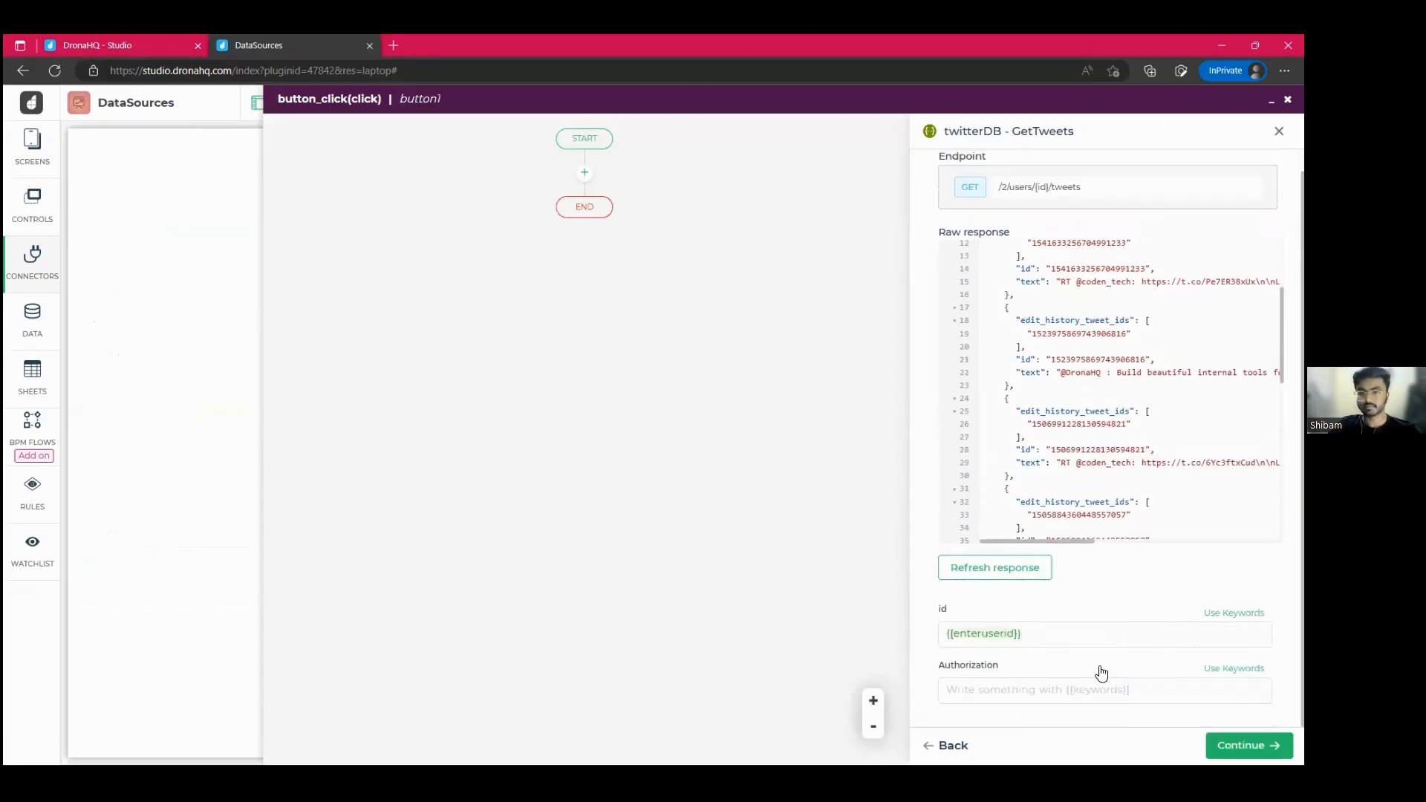
left_click(1024, 691)
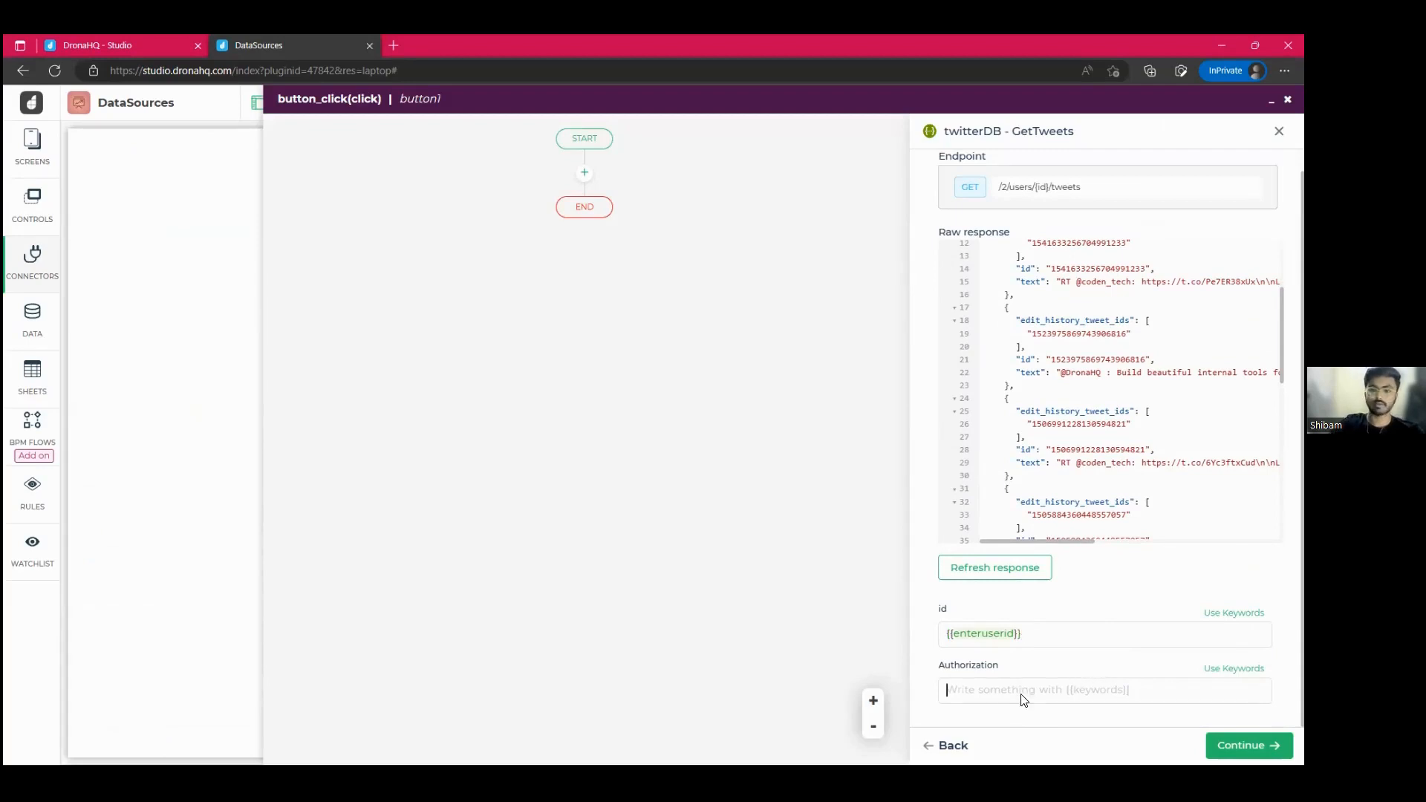
key("ctrl+v")
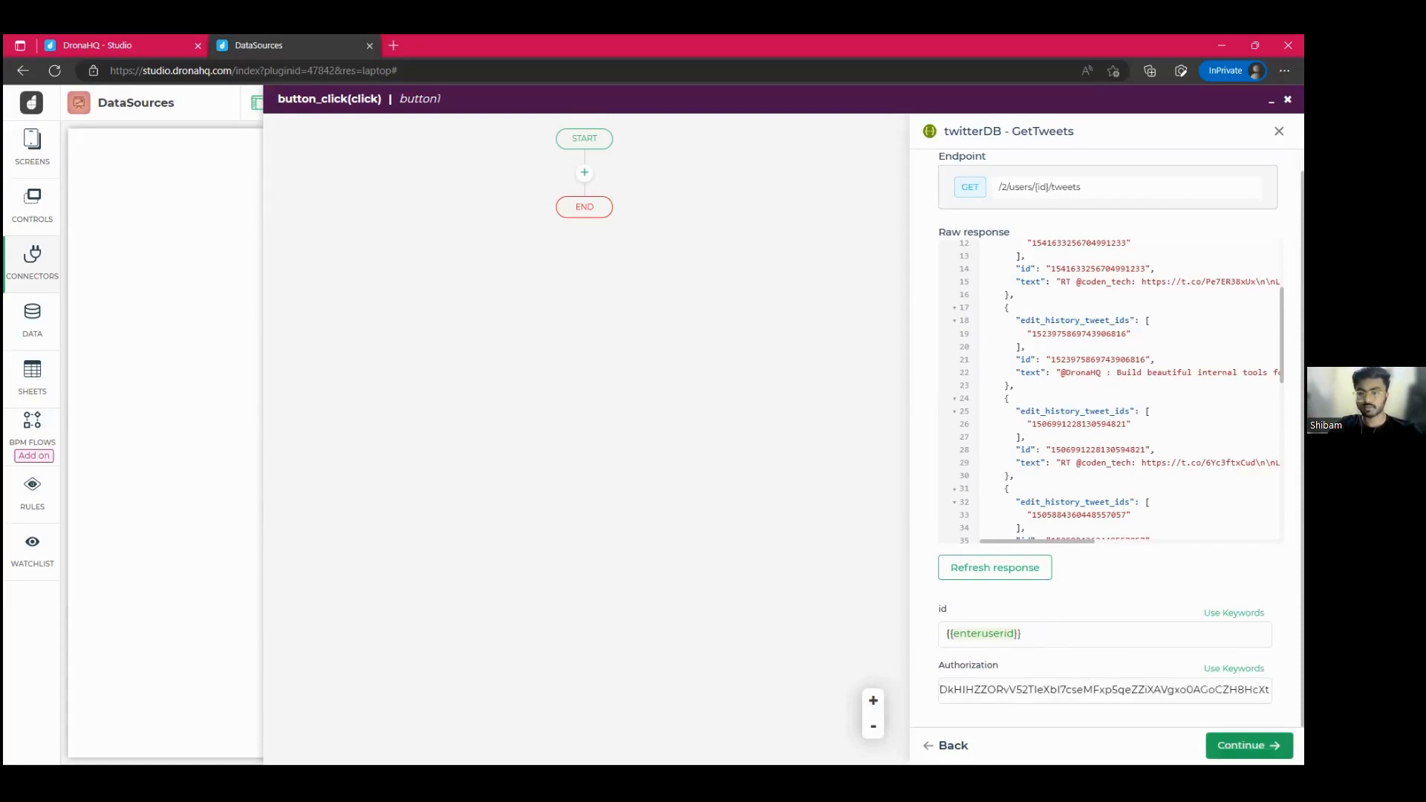
left_click(998, 578)
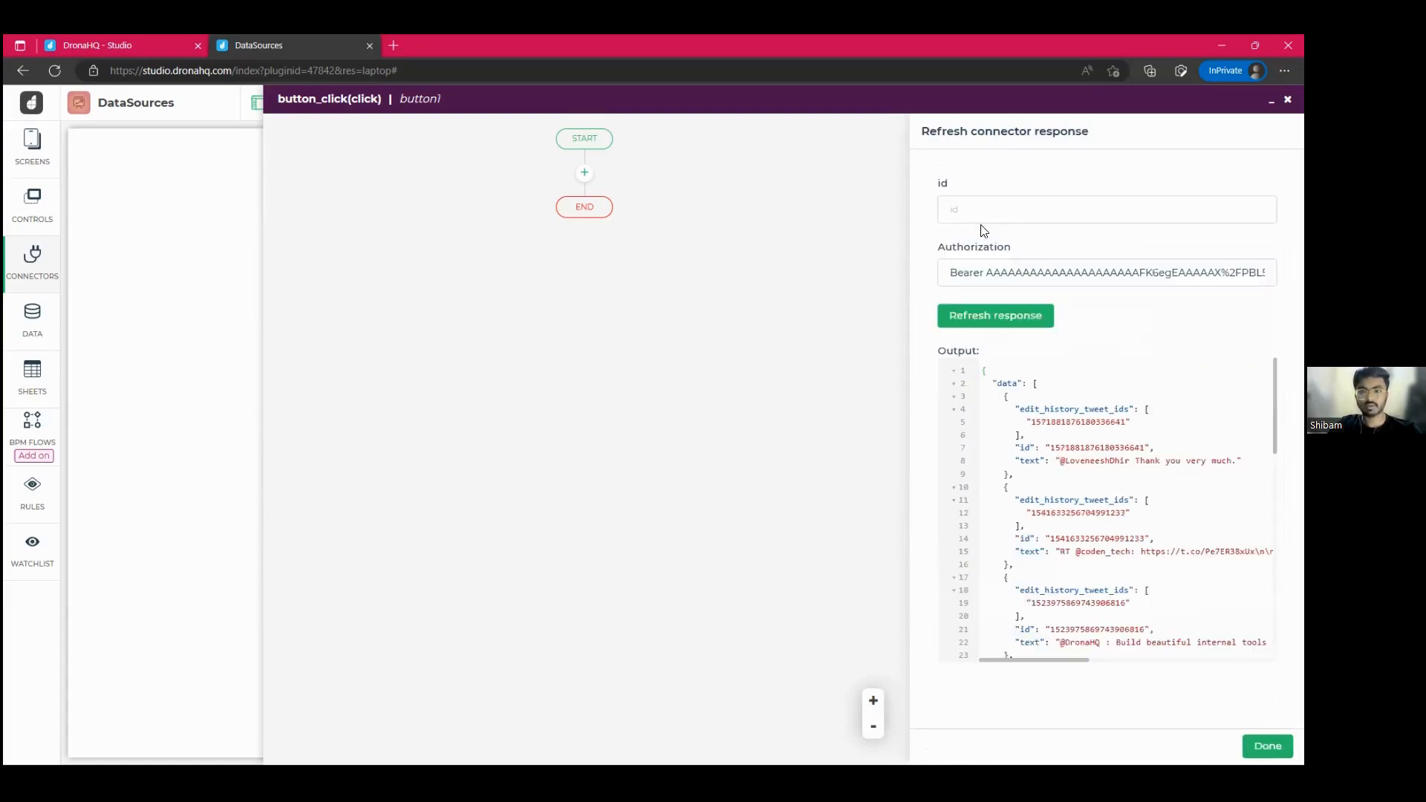
Step: Test GetTweets with a pasted sample user id, review the JSON output, and close the test
left_click(986, 205)
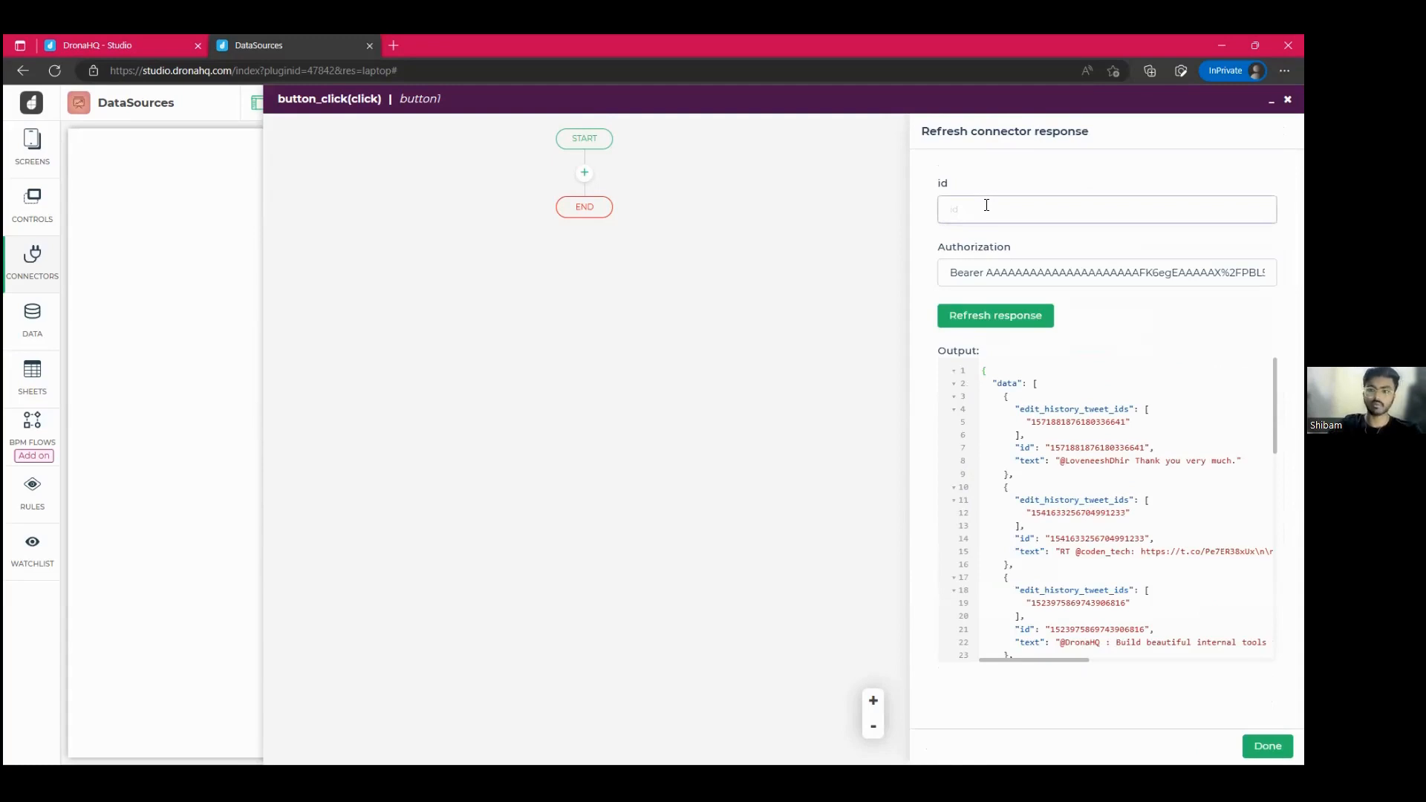
key("ctrl+v")
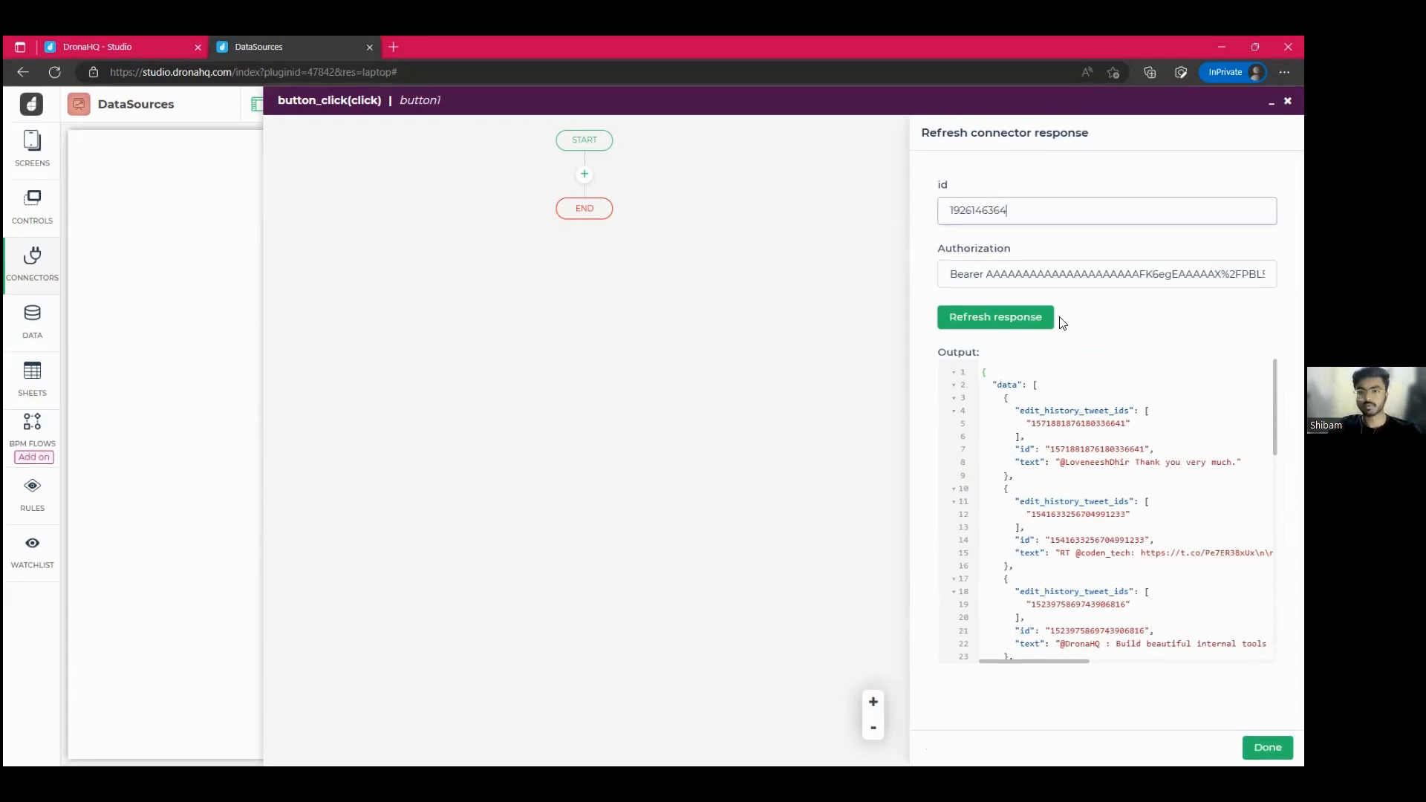
left_click(1033, 321)
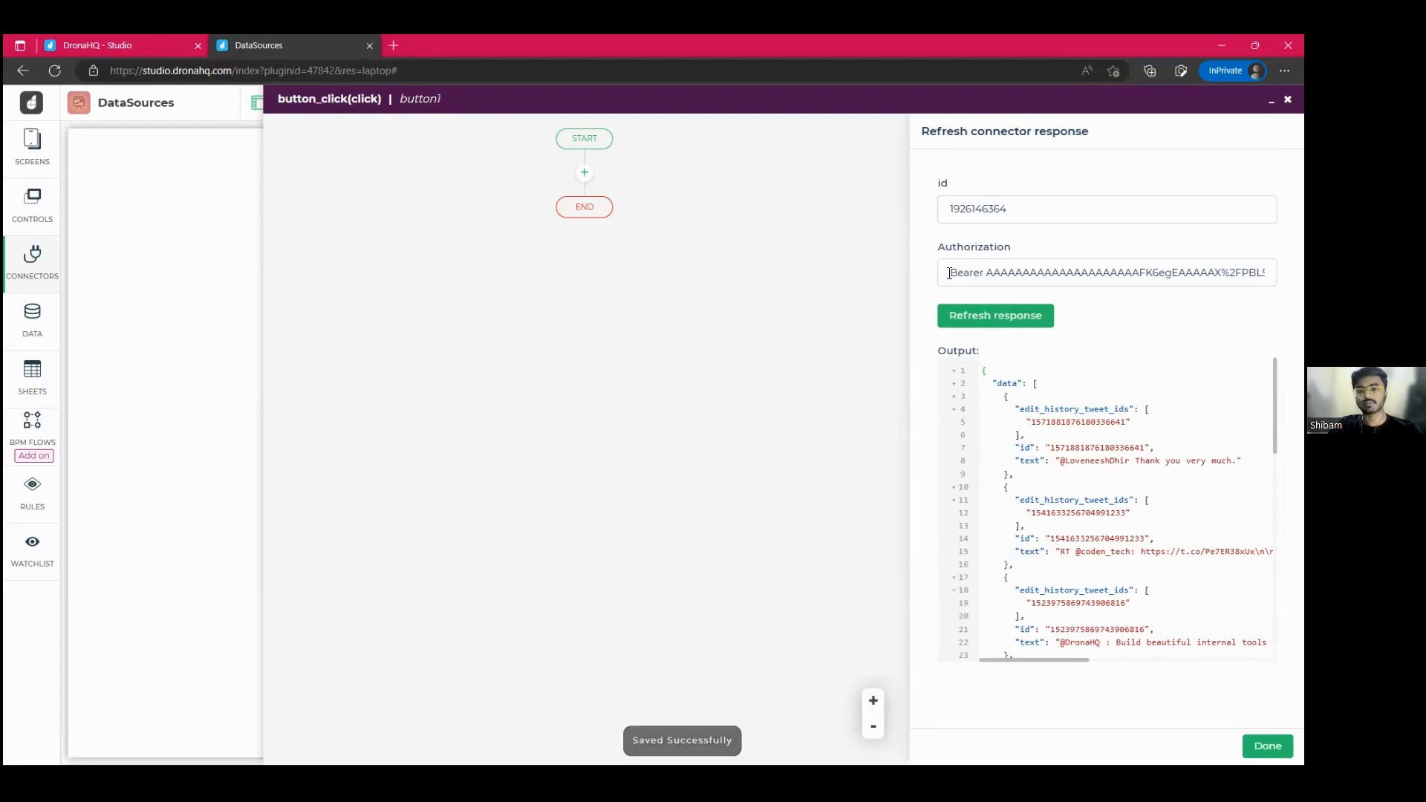
scroll(1038, 443, "down", 10)
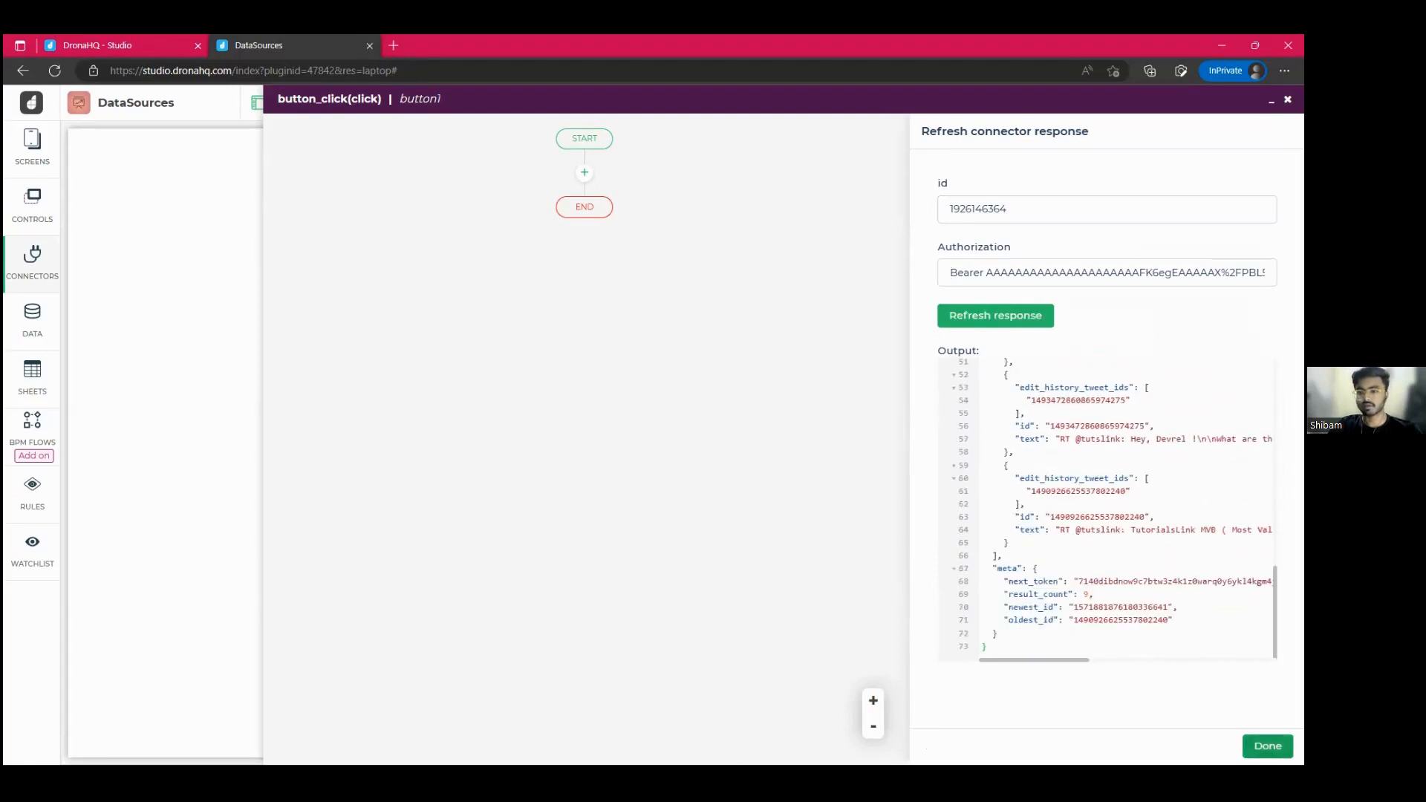
left_click(1267, 745)
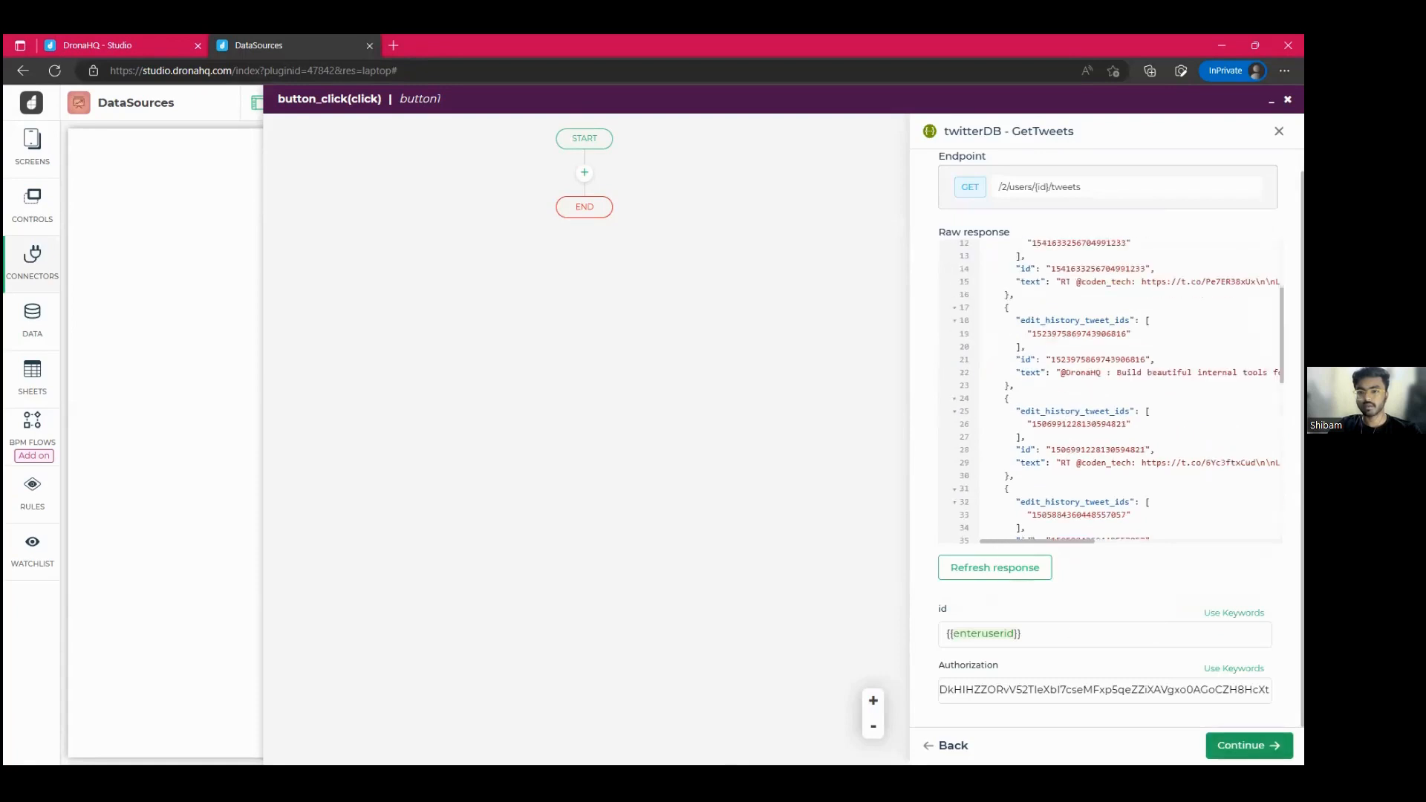
Step: Store GetTweets output.data.text in a variable named tweetsText and finish adding the action
left_click(1249, 745)
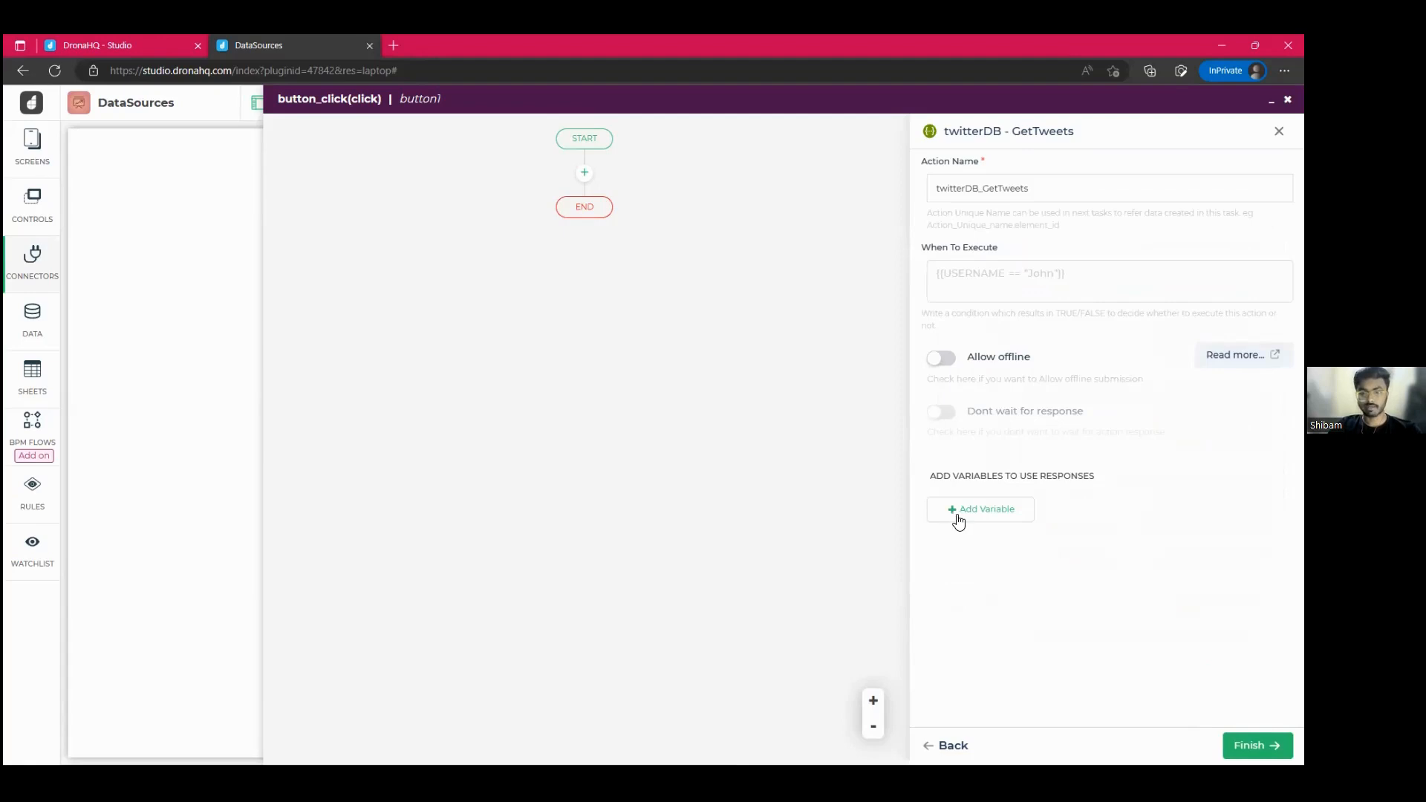
left_click(1008, 504)
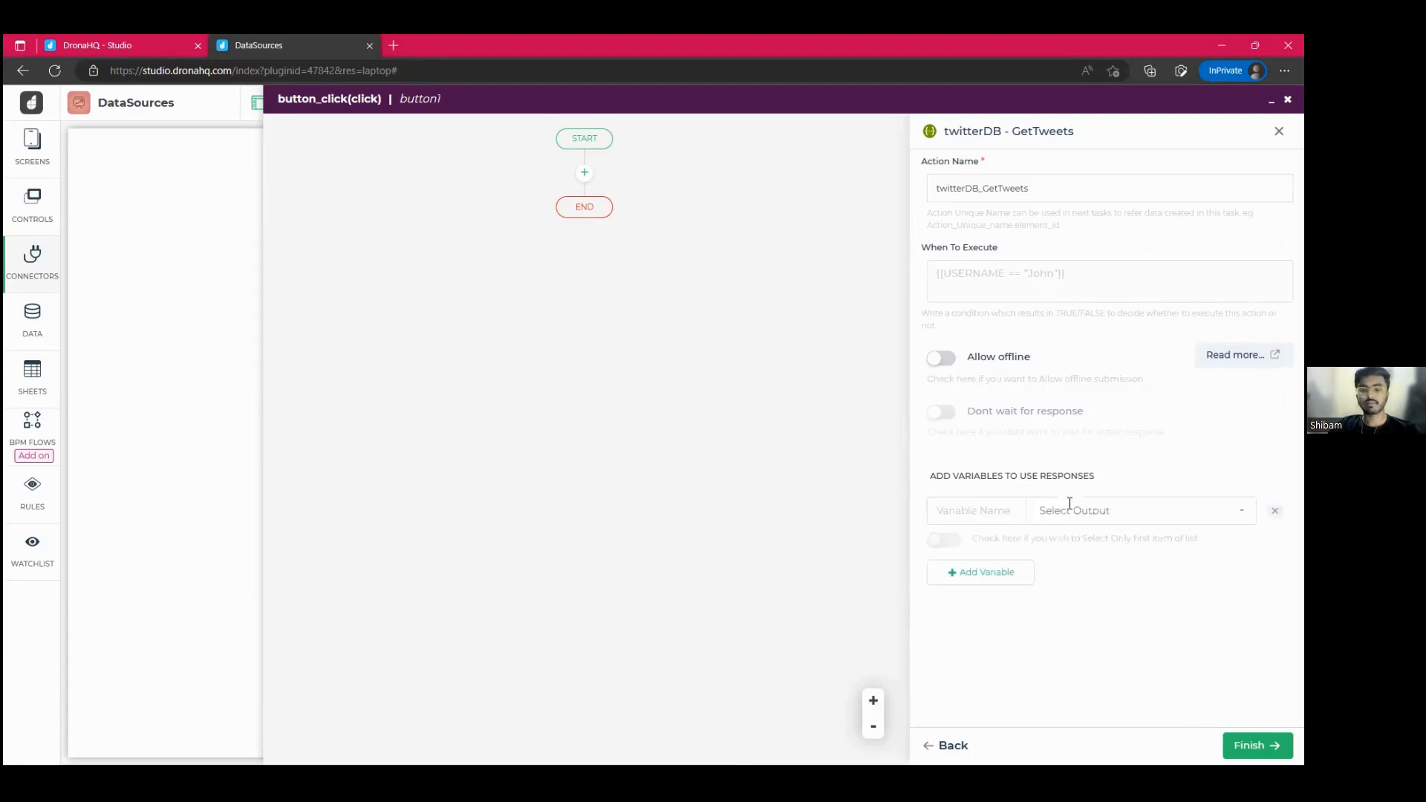
left_click(1106, 511)
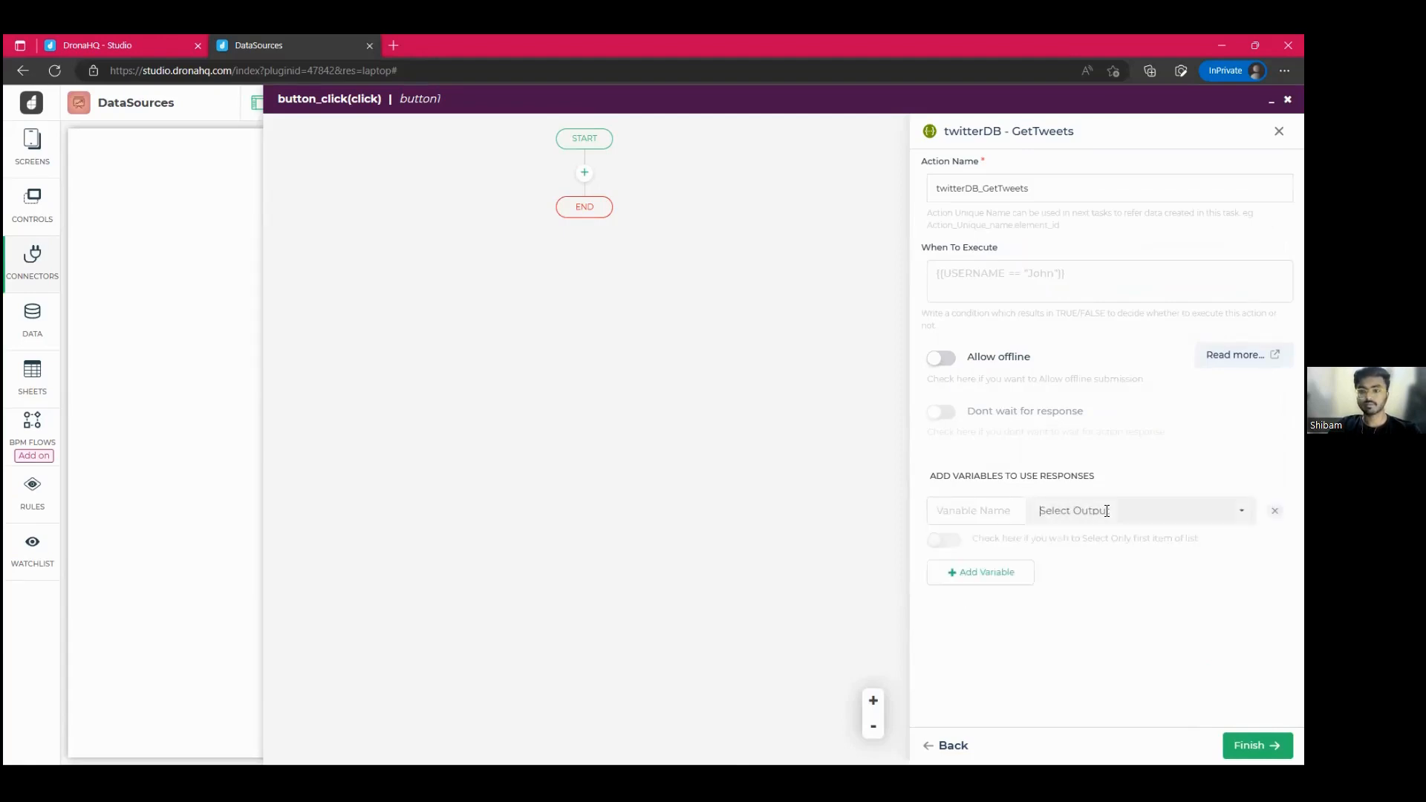
left_click(1106, 511)
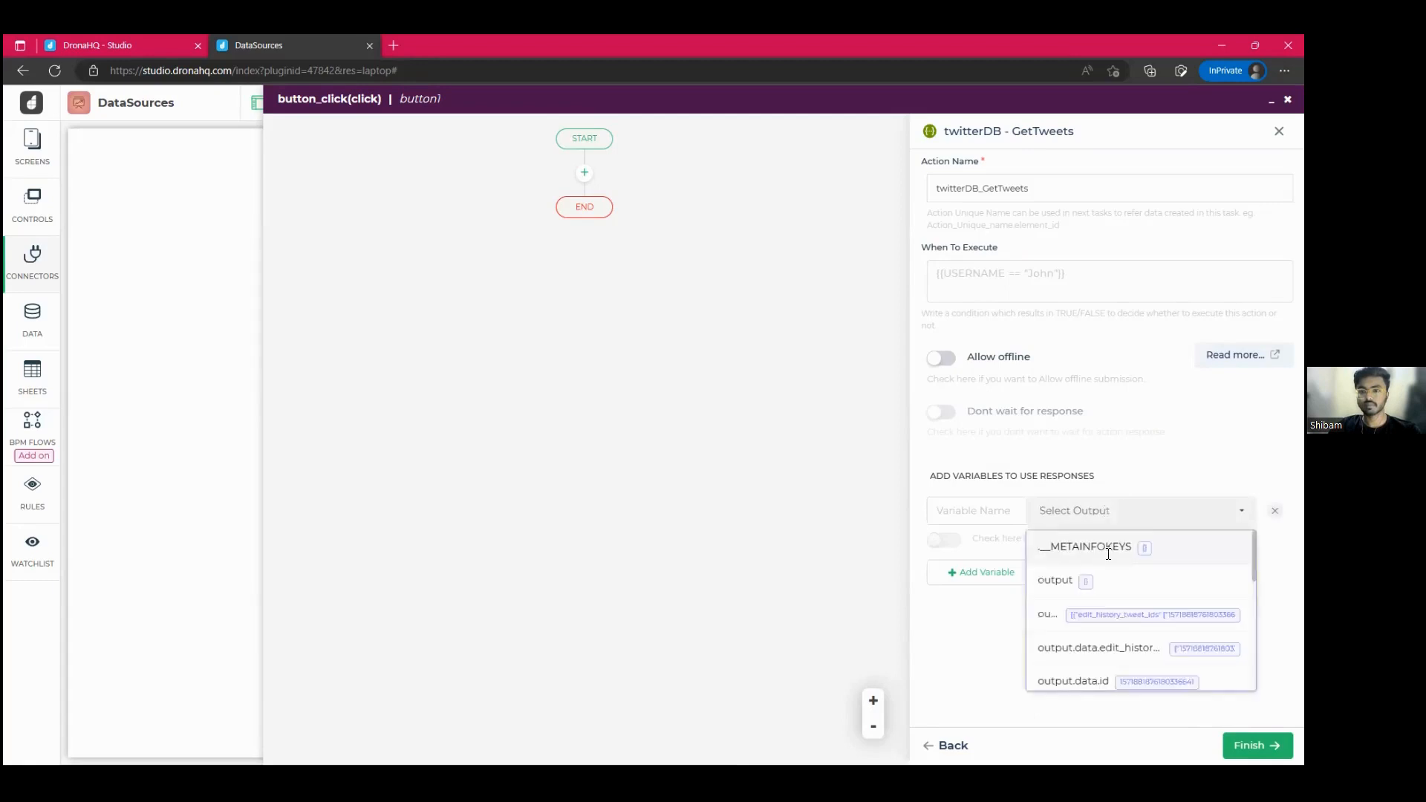
scroll(1113, 650, "down", 2)
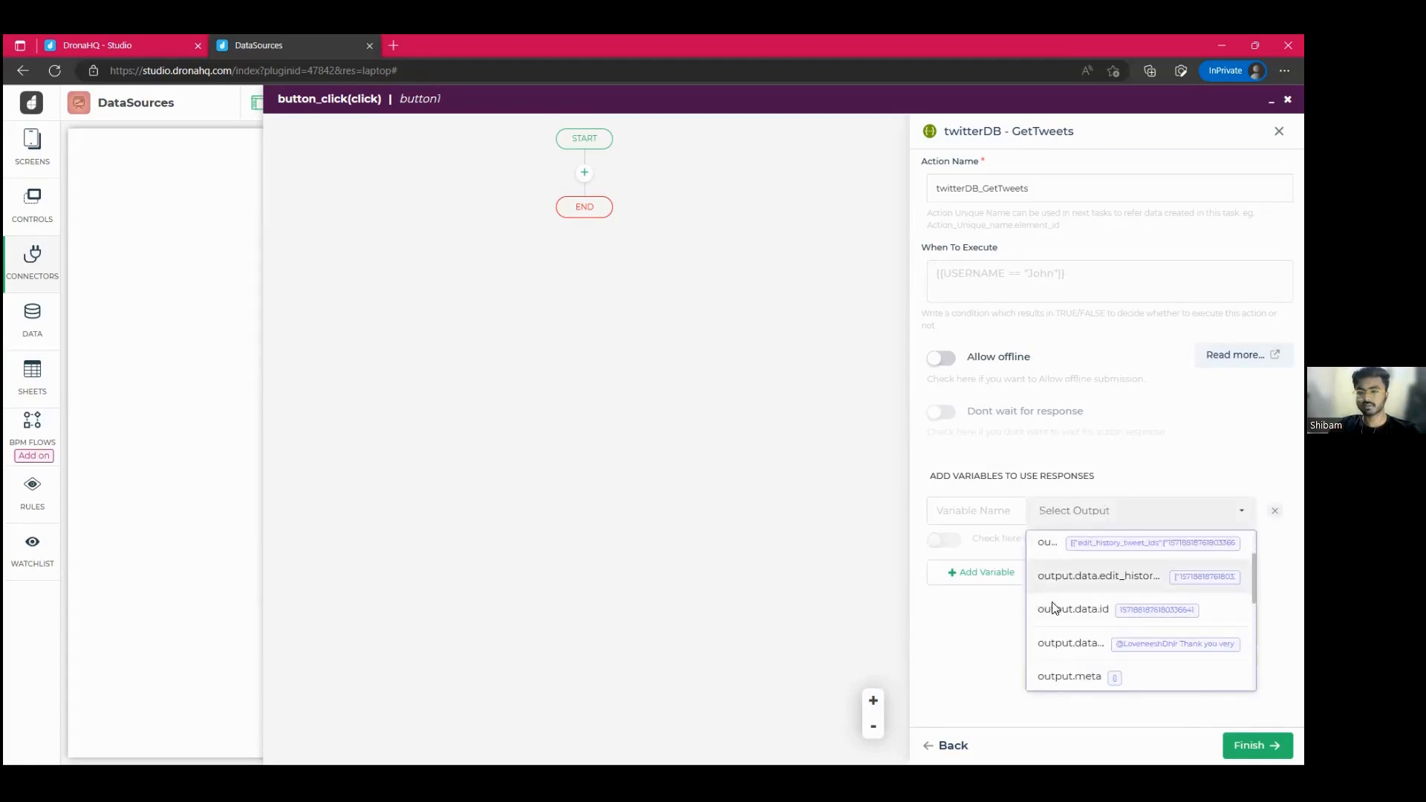
key("Return")
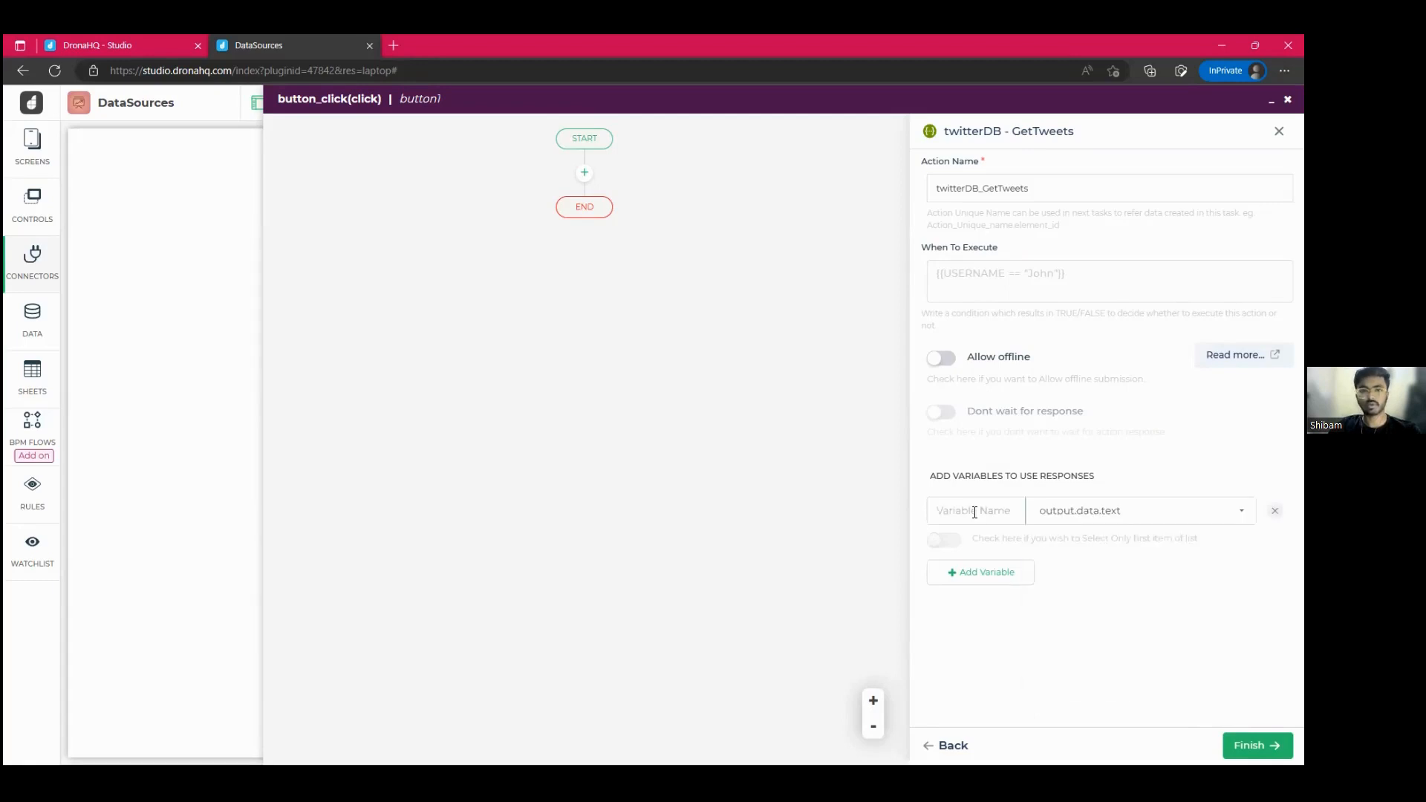
left_click(974, 513)
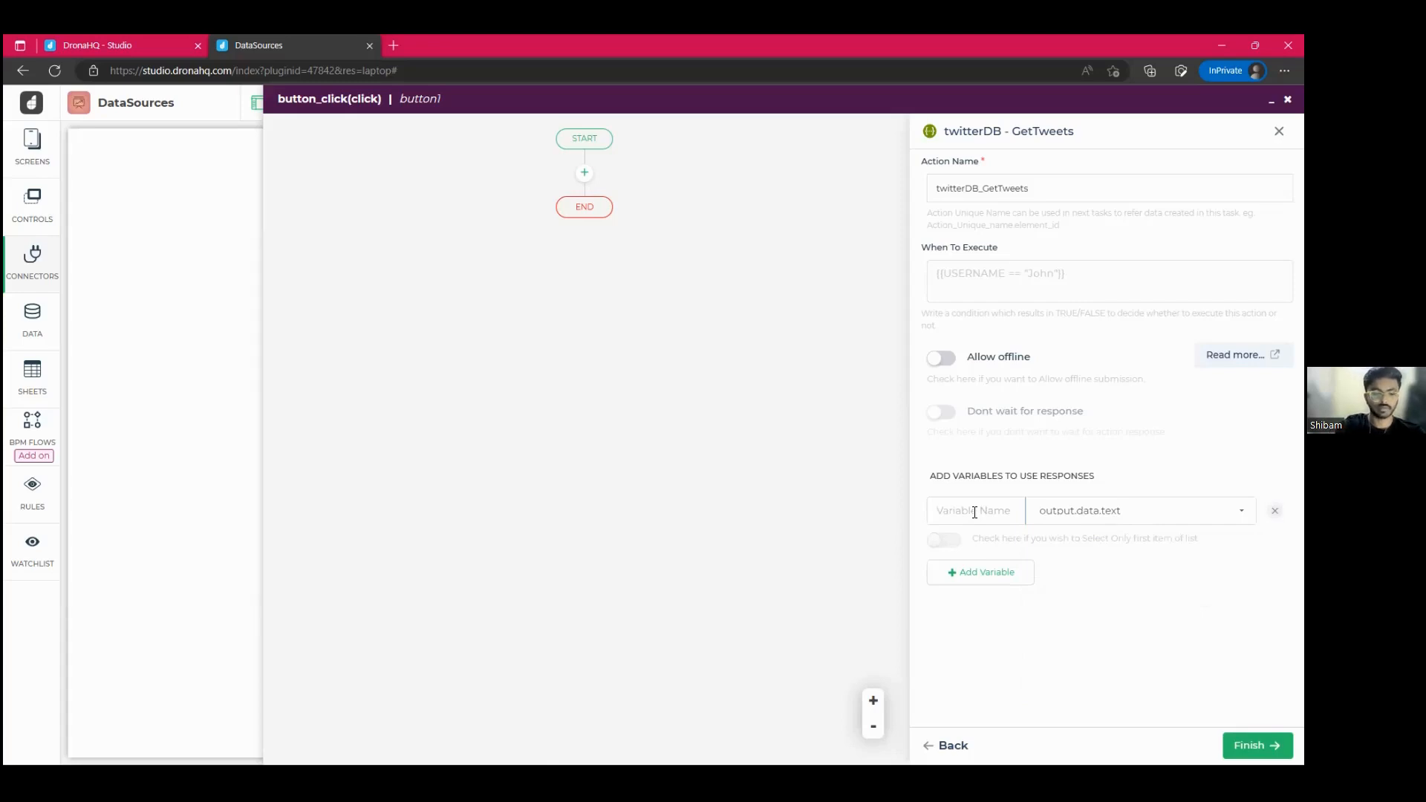
type("tweets")
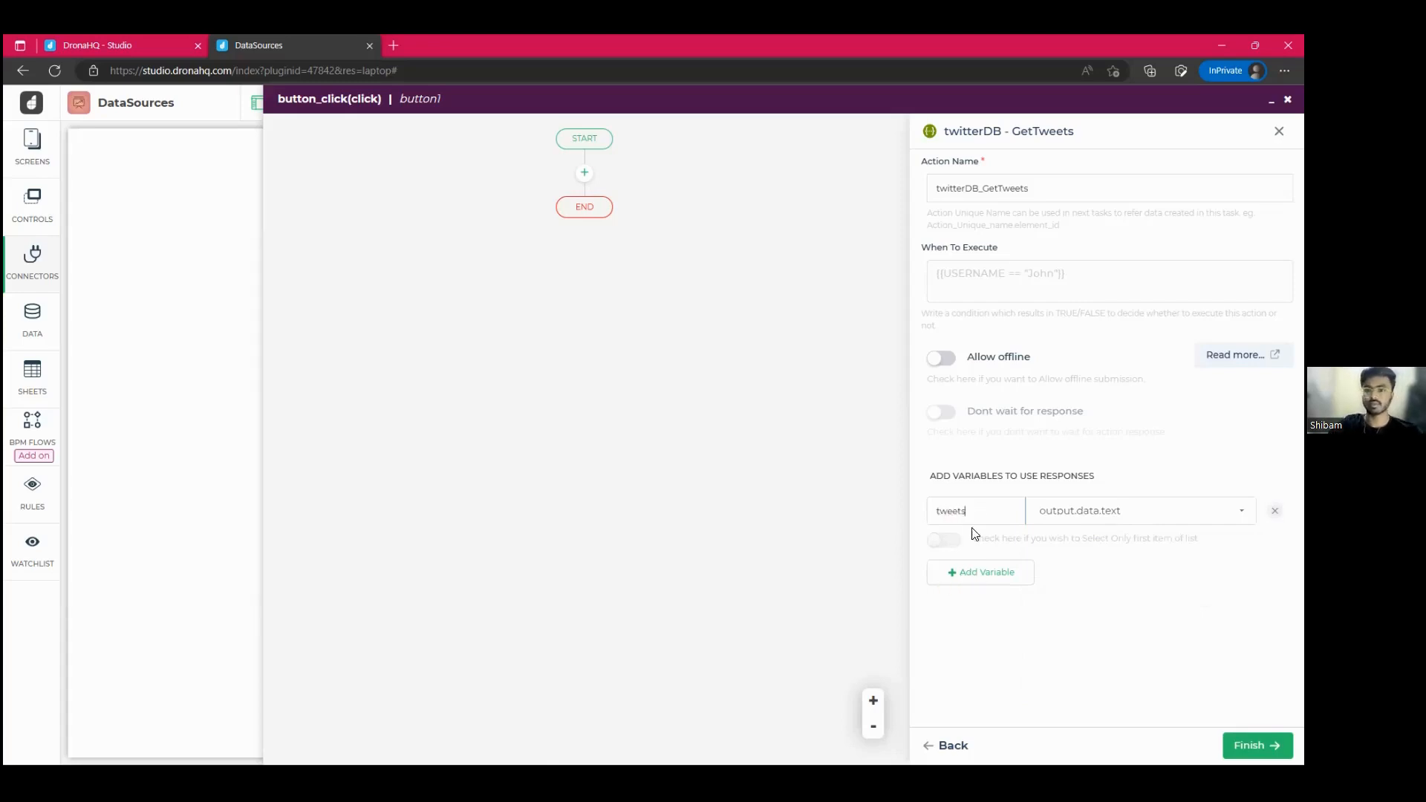
type("Text")
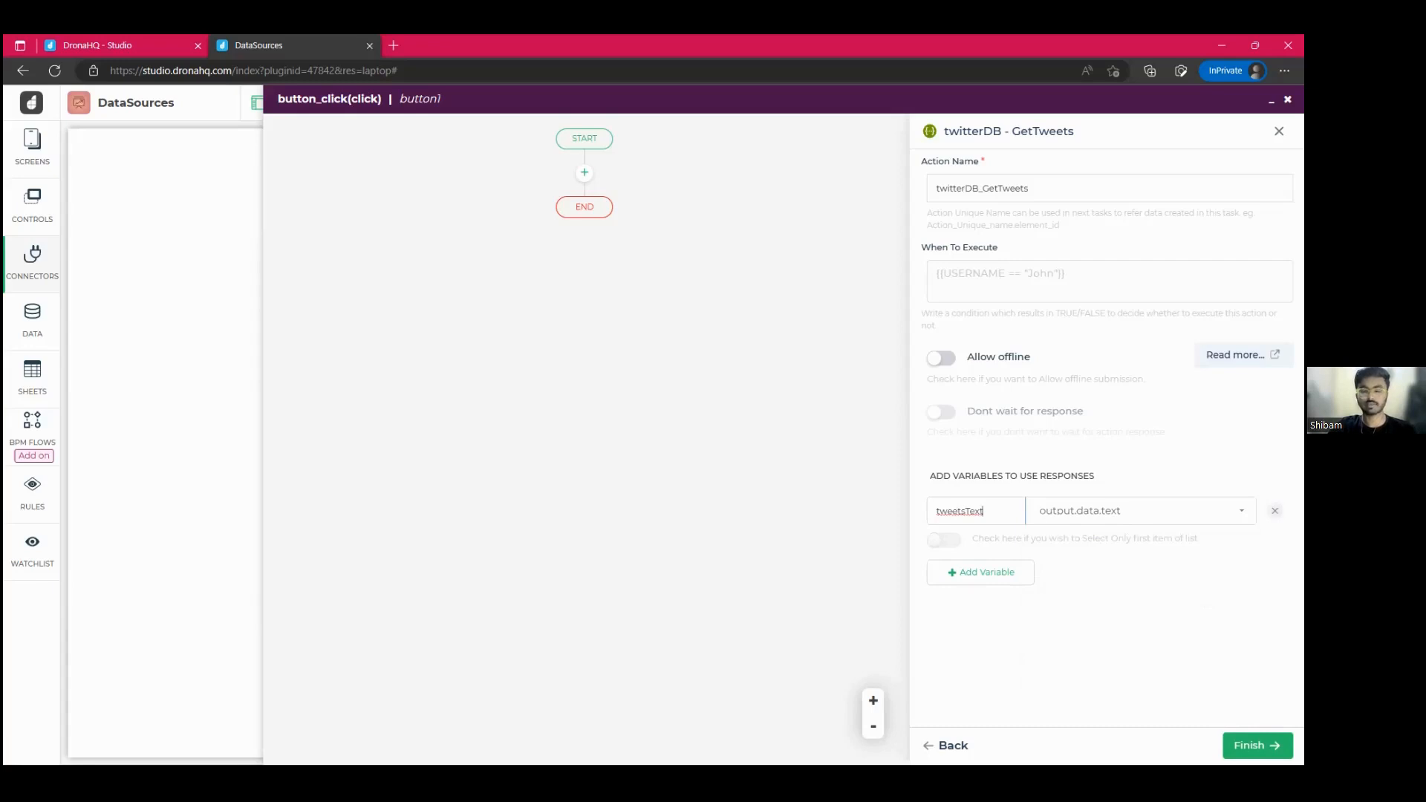
left_click(1257, 745)
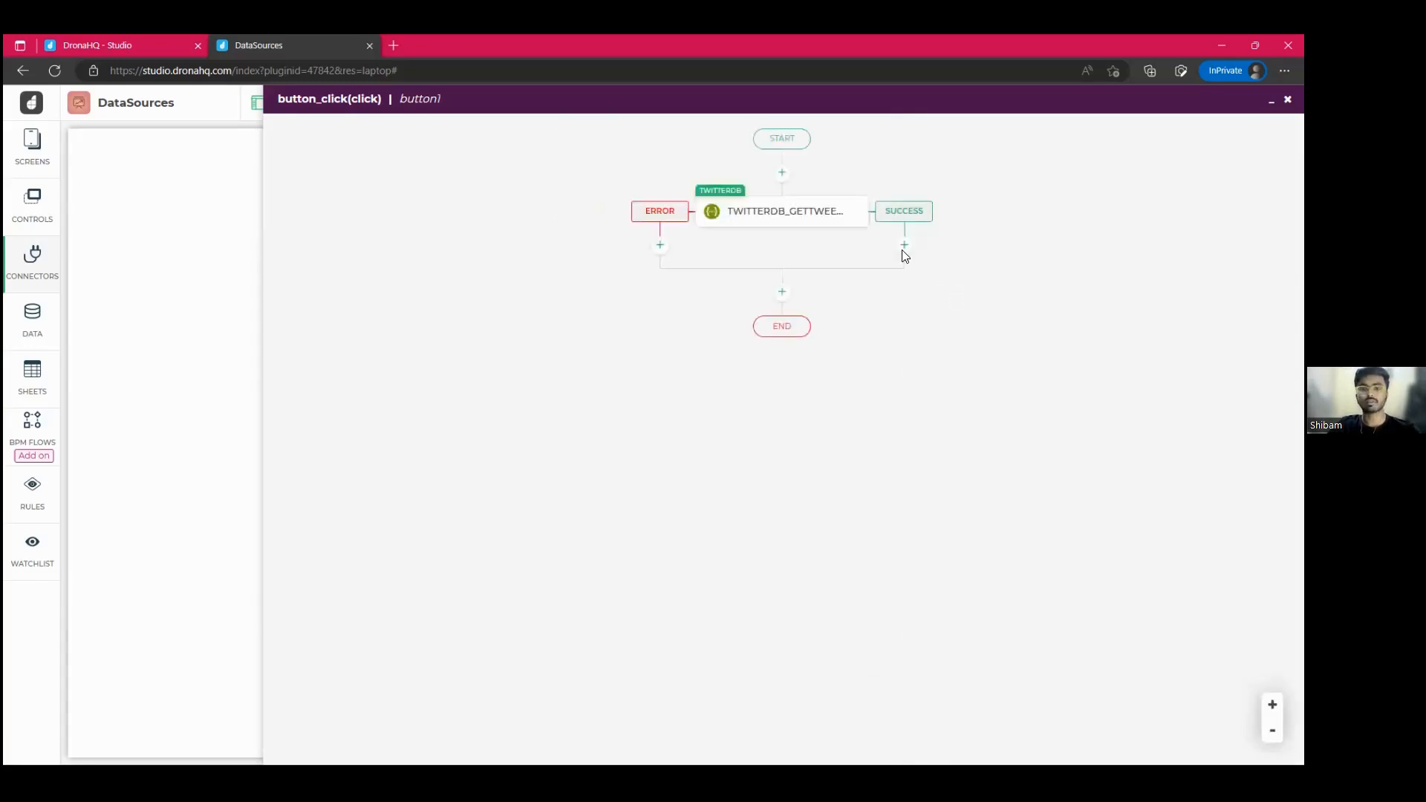
Step: On the Success branch, add Set Control Value setting tablegrid1 to {{twitterDB_GetTweets.tweetsText}}
left_click(903, 246)
type("s")
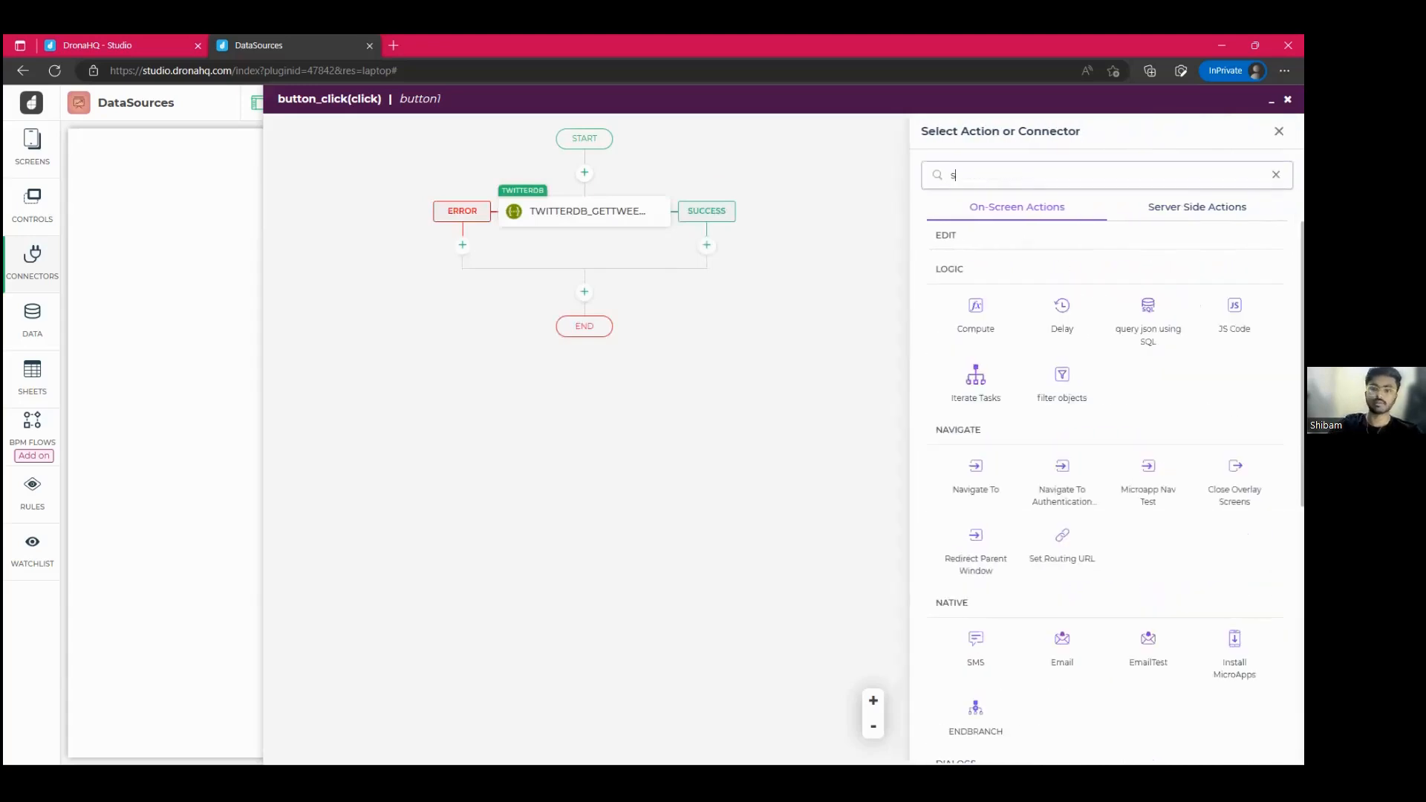
type("et")
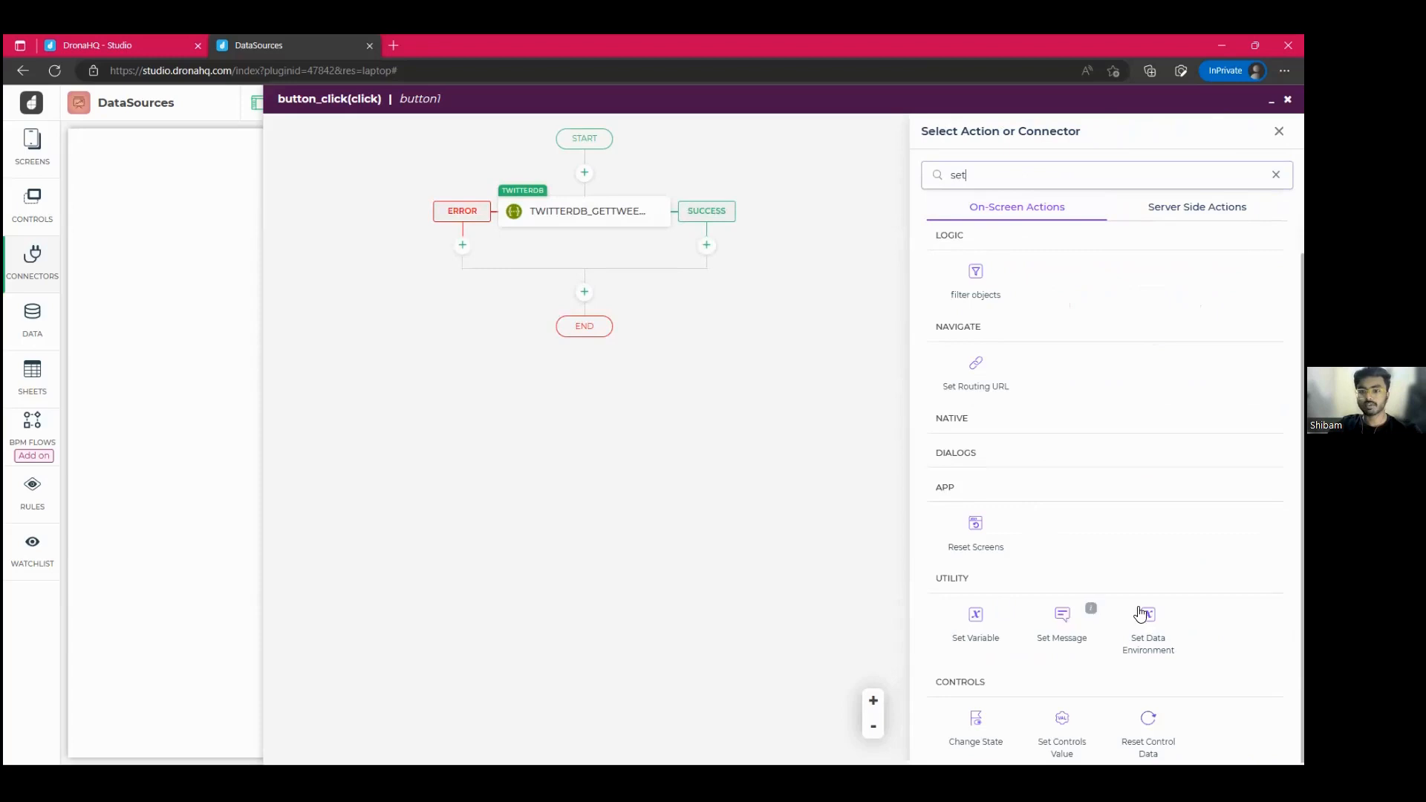
left_click(1061, 720)
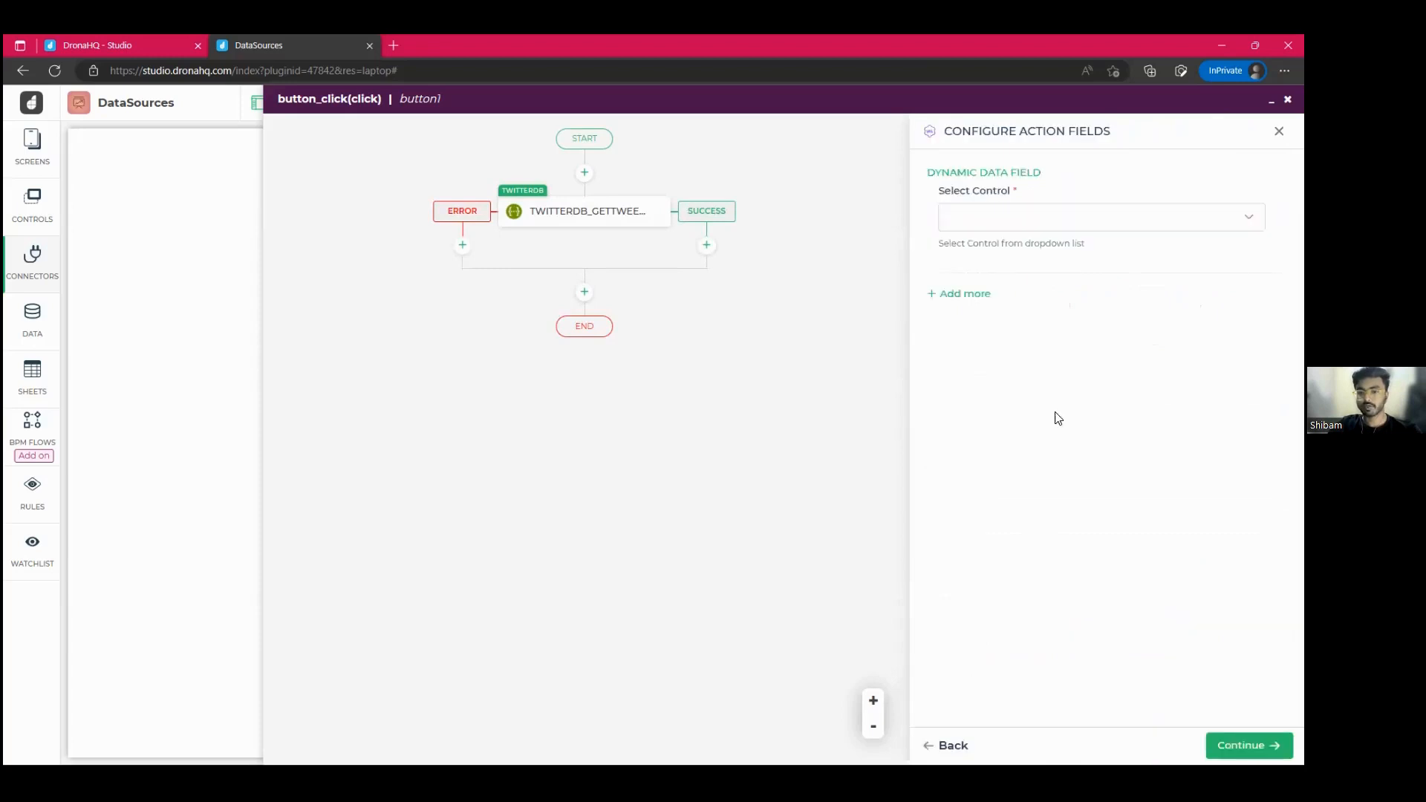
left_click(1017, 216)
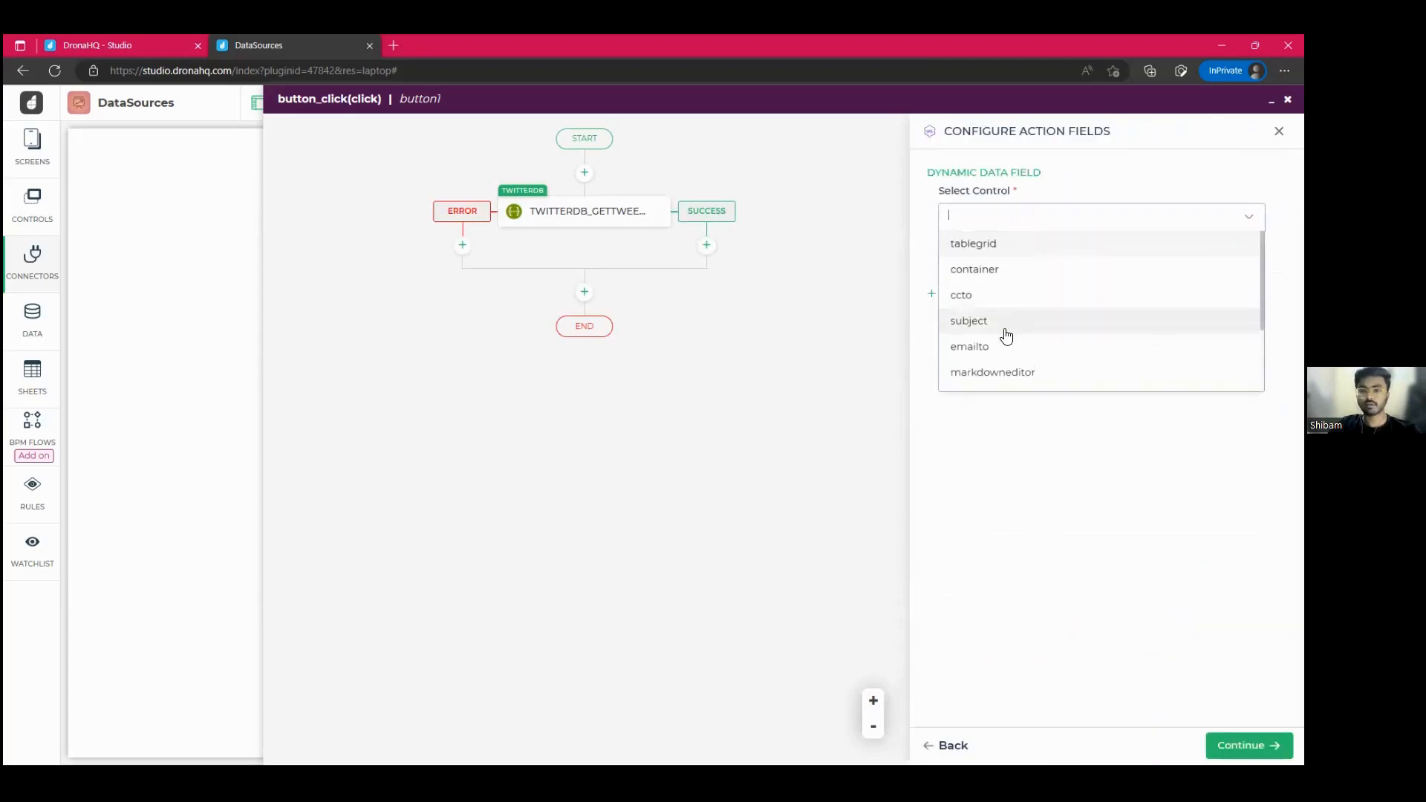
scroll(1006, 335, "down", 2)
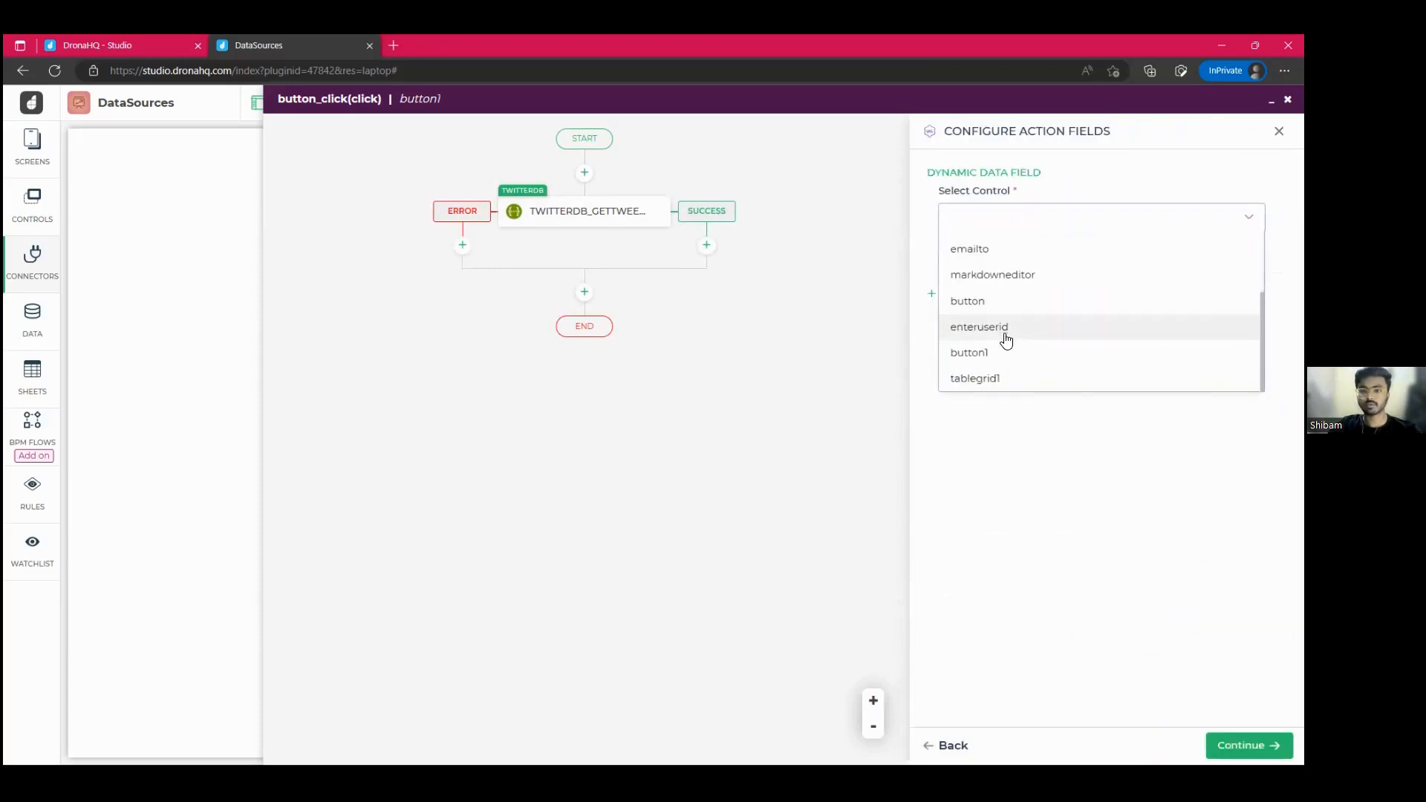
left_click(1006, 380)
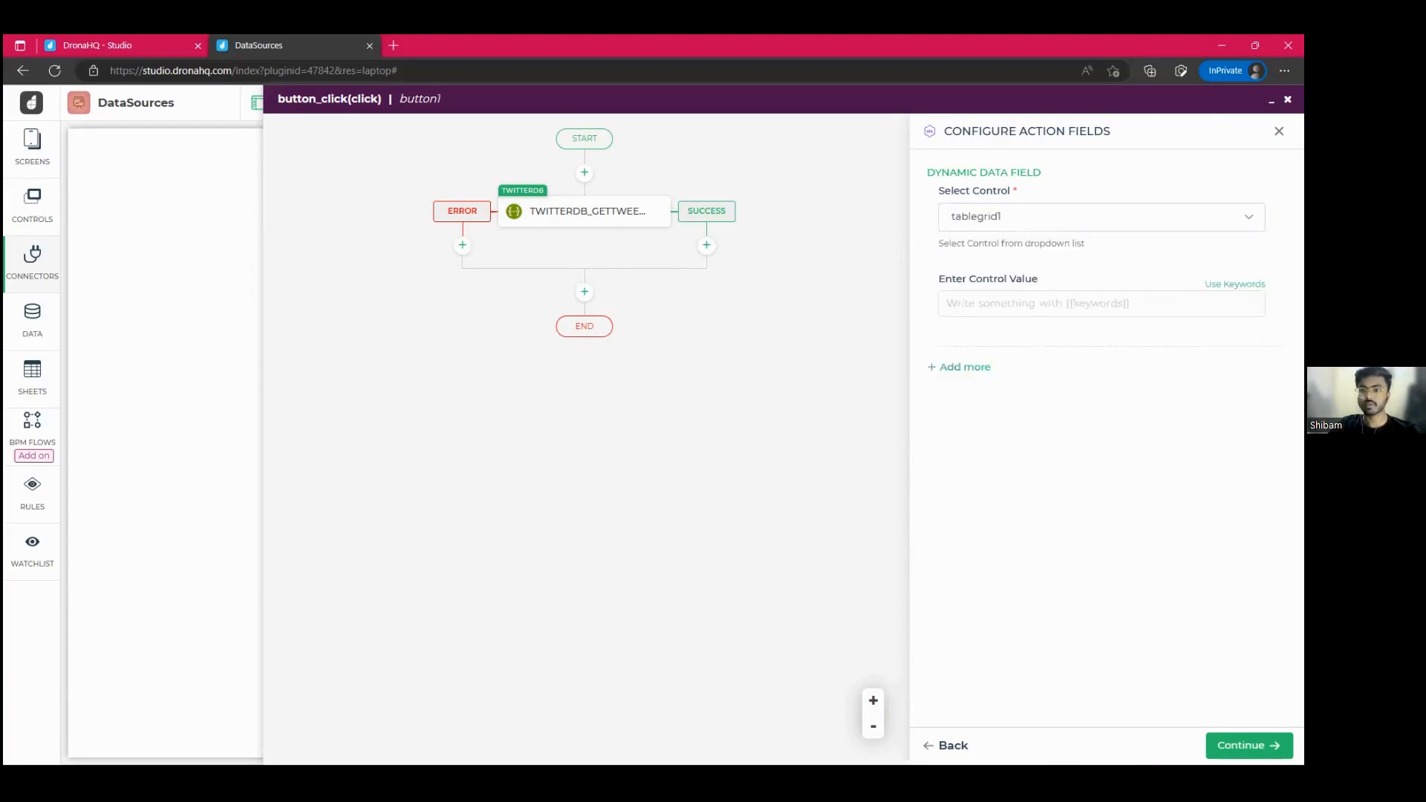
left_click(1161, 304)
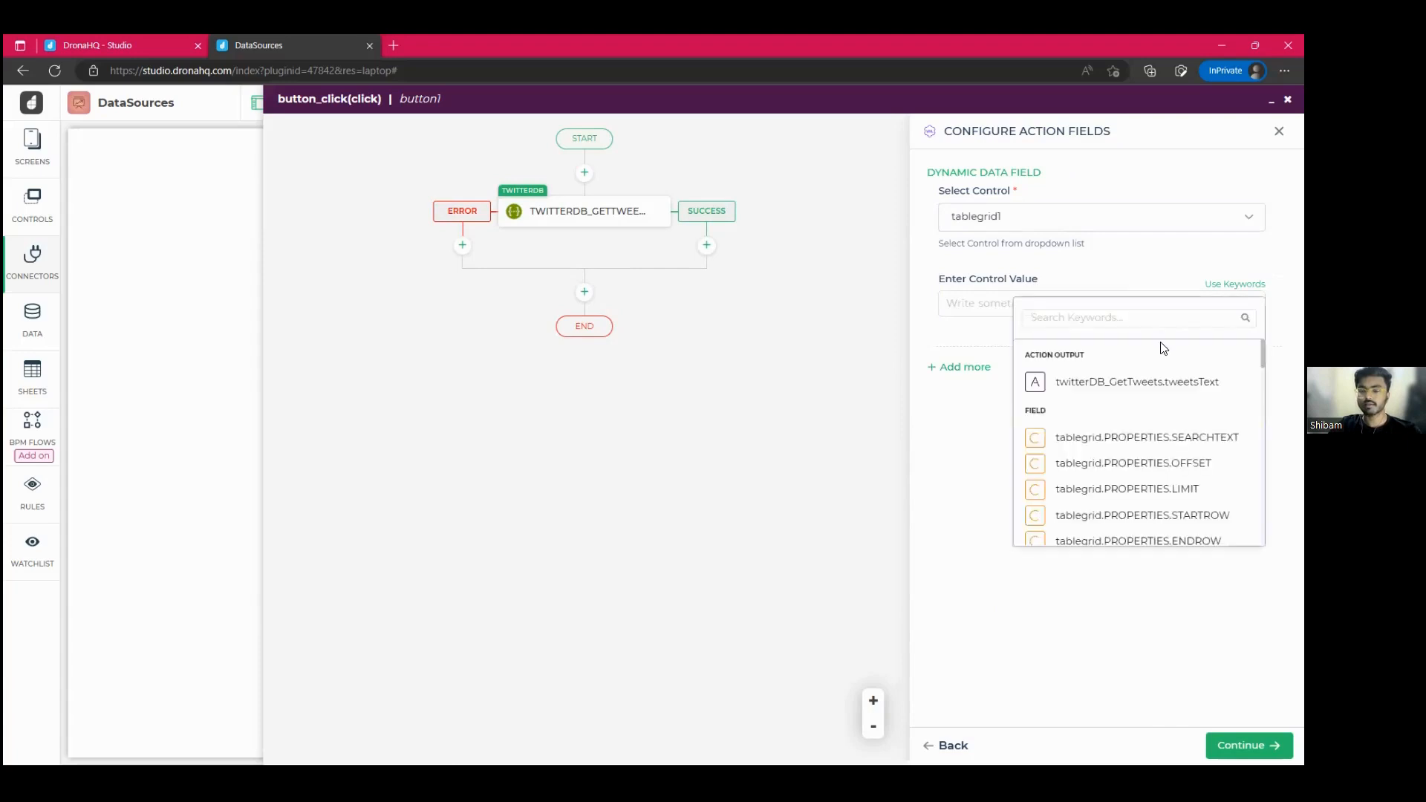
left_click(1147, 385)
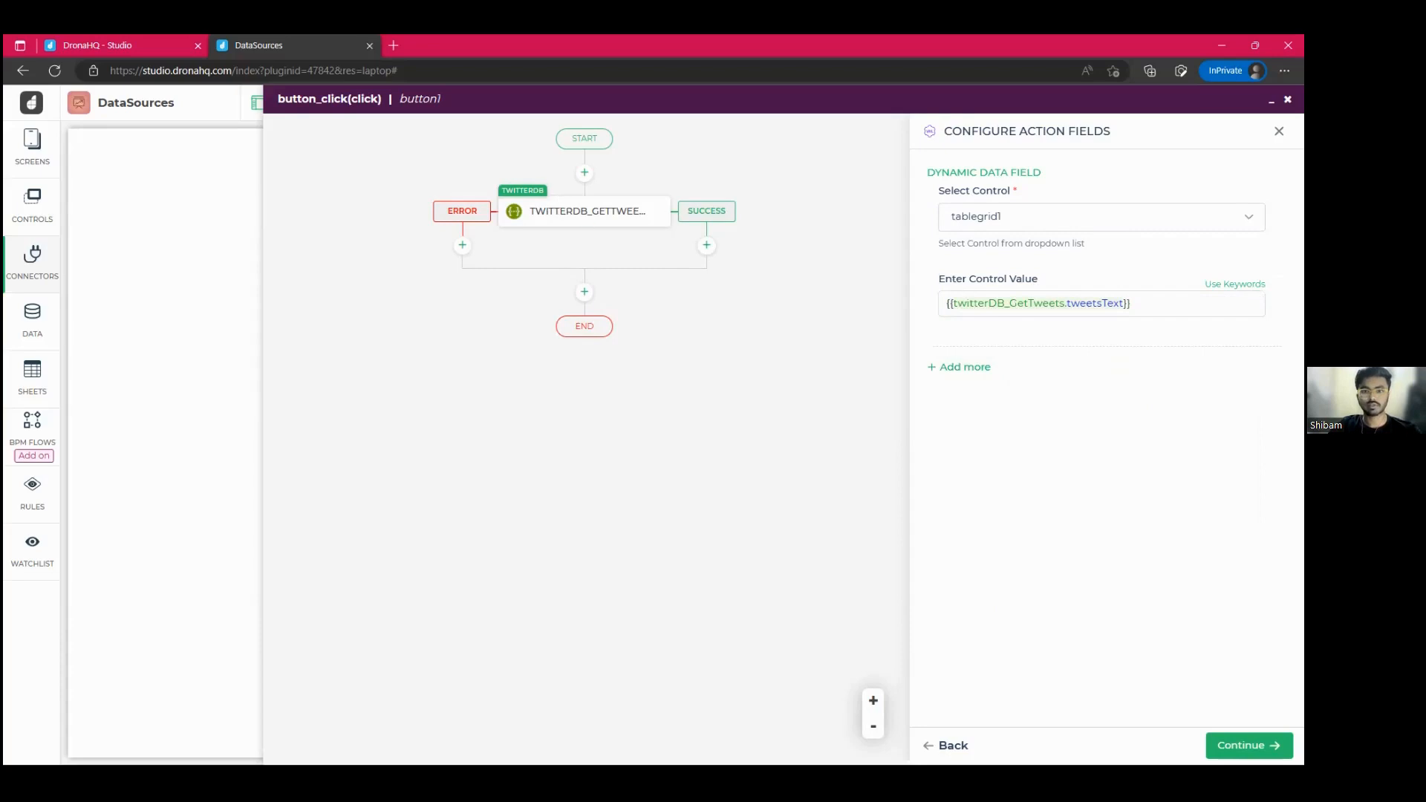
left_click(1249, 745)
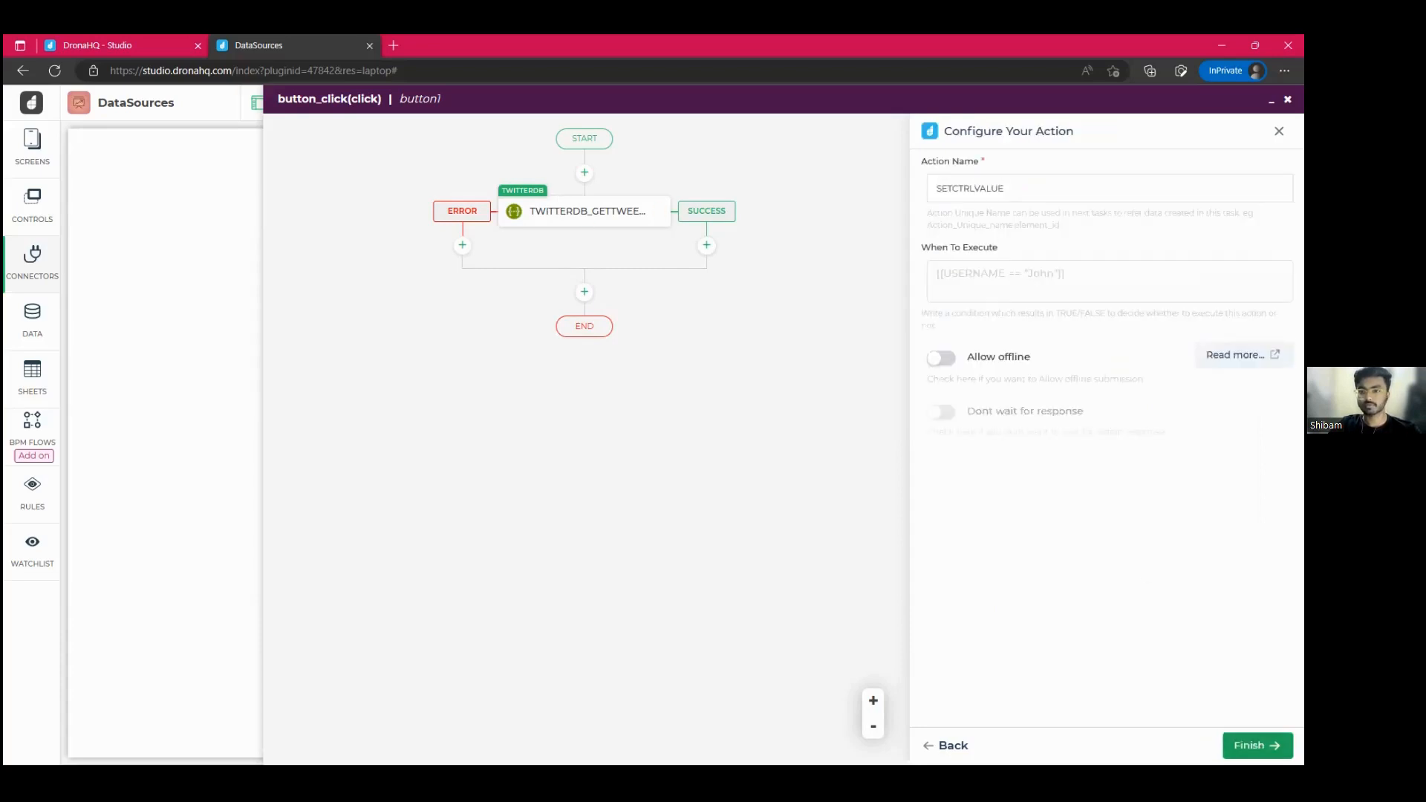
left_click(1249, 745)
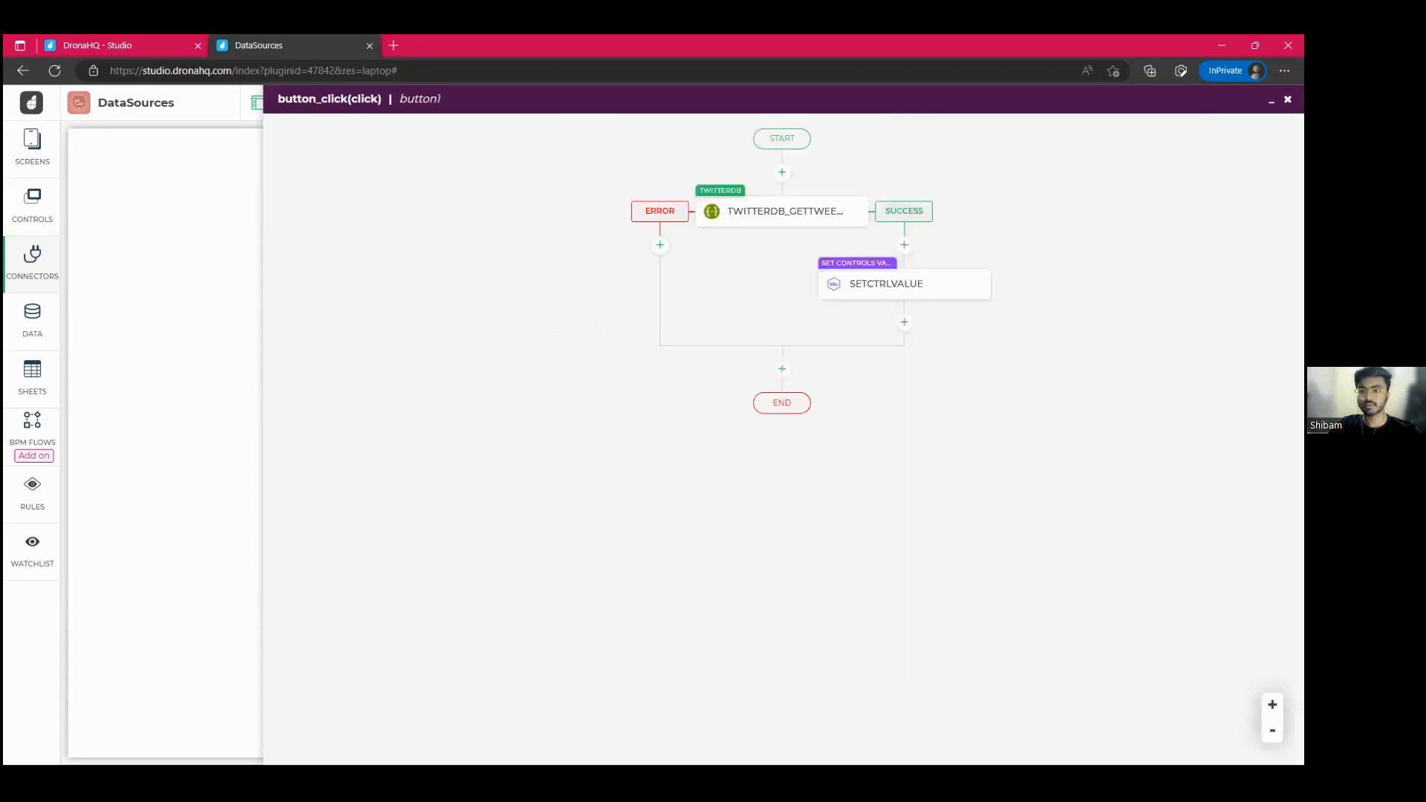
left_click(1271, 100)
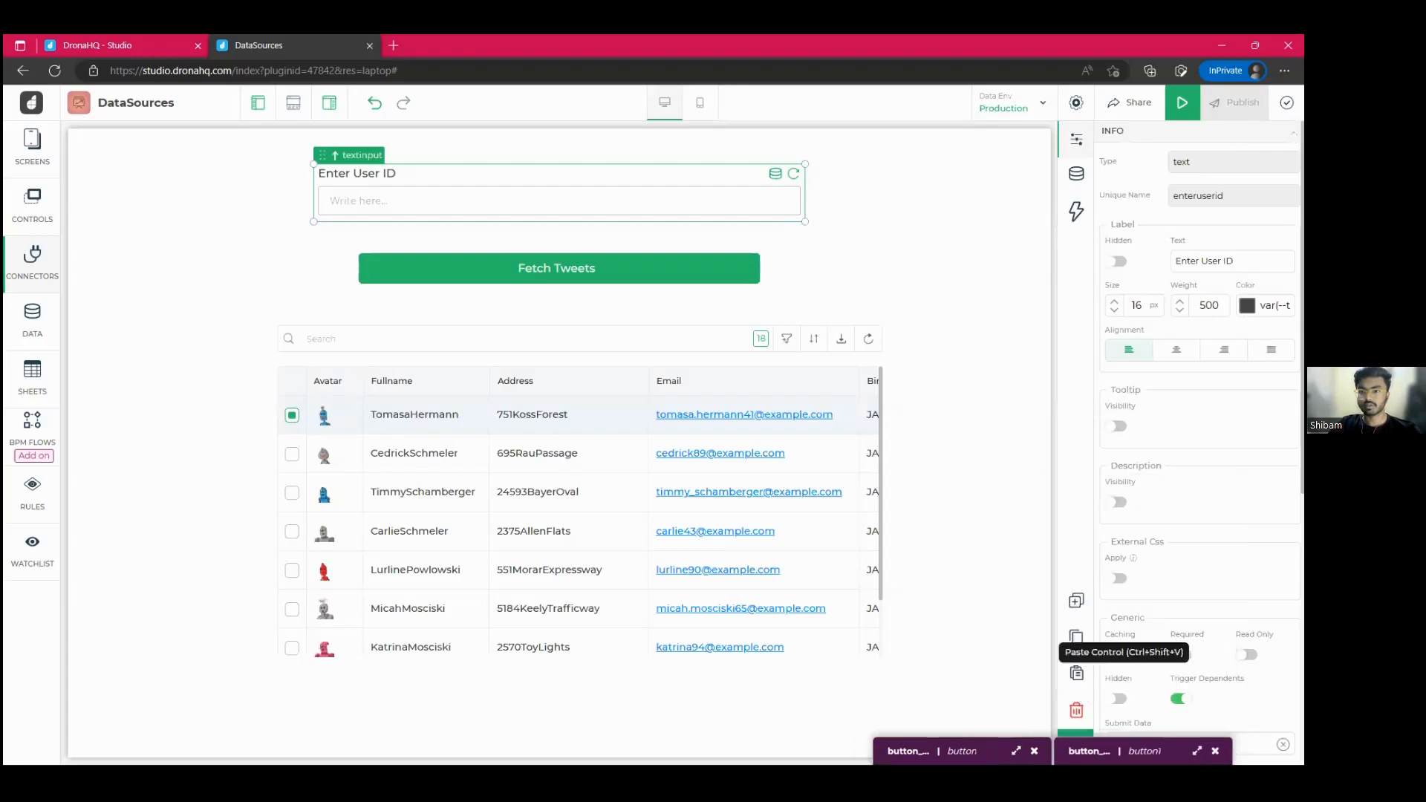
Step: Close the leftover action flows, save the app, and preview the screen with Ctrl+P
left_click(1034, 751)
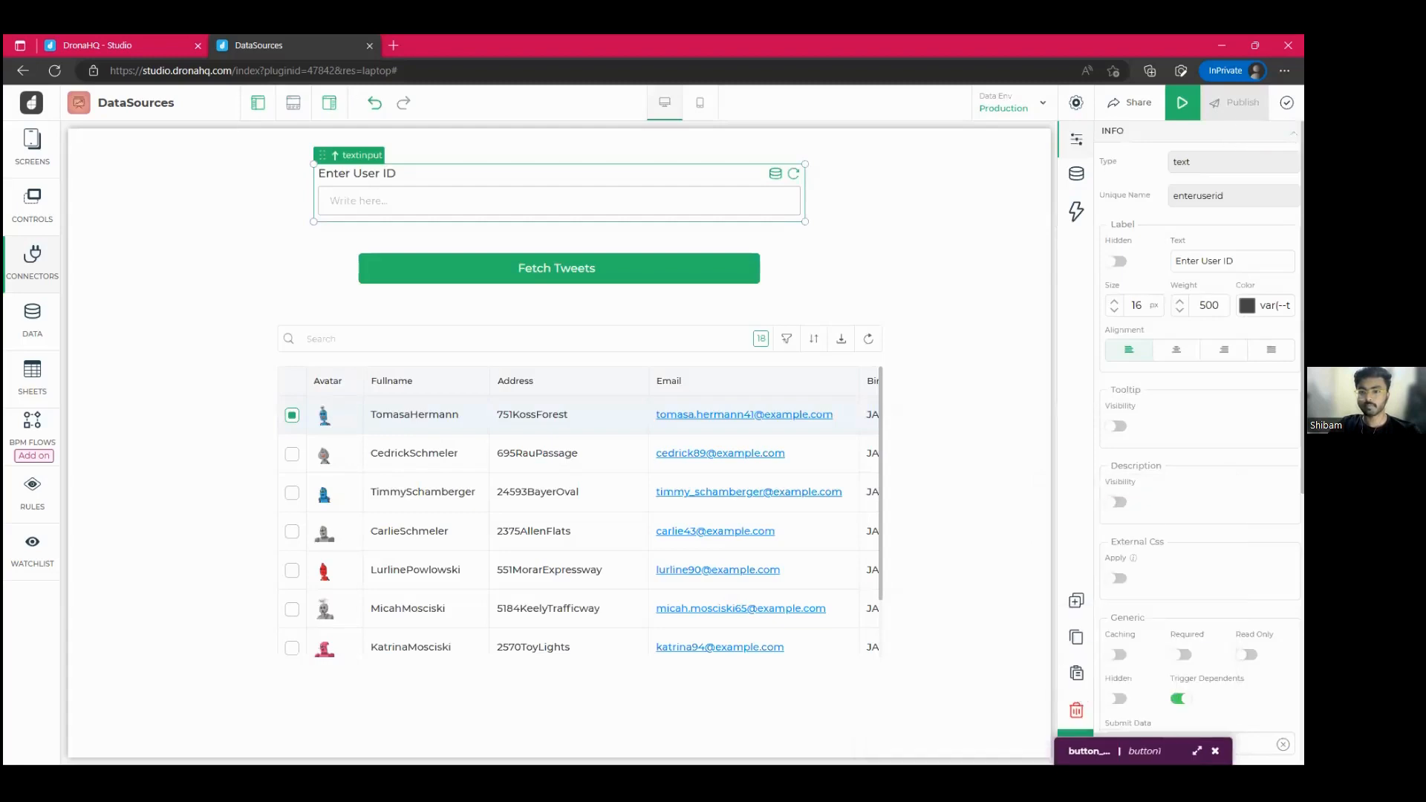
left_click(1214, 751)
left_click(1286, 103)
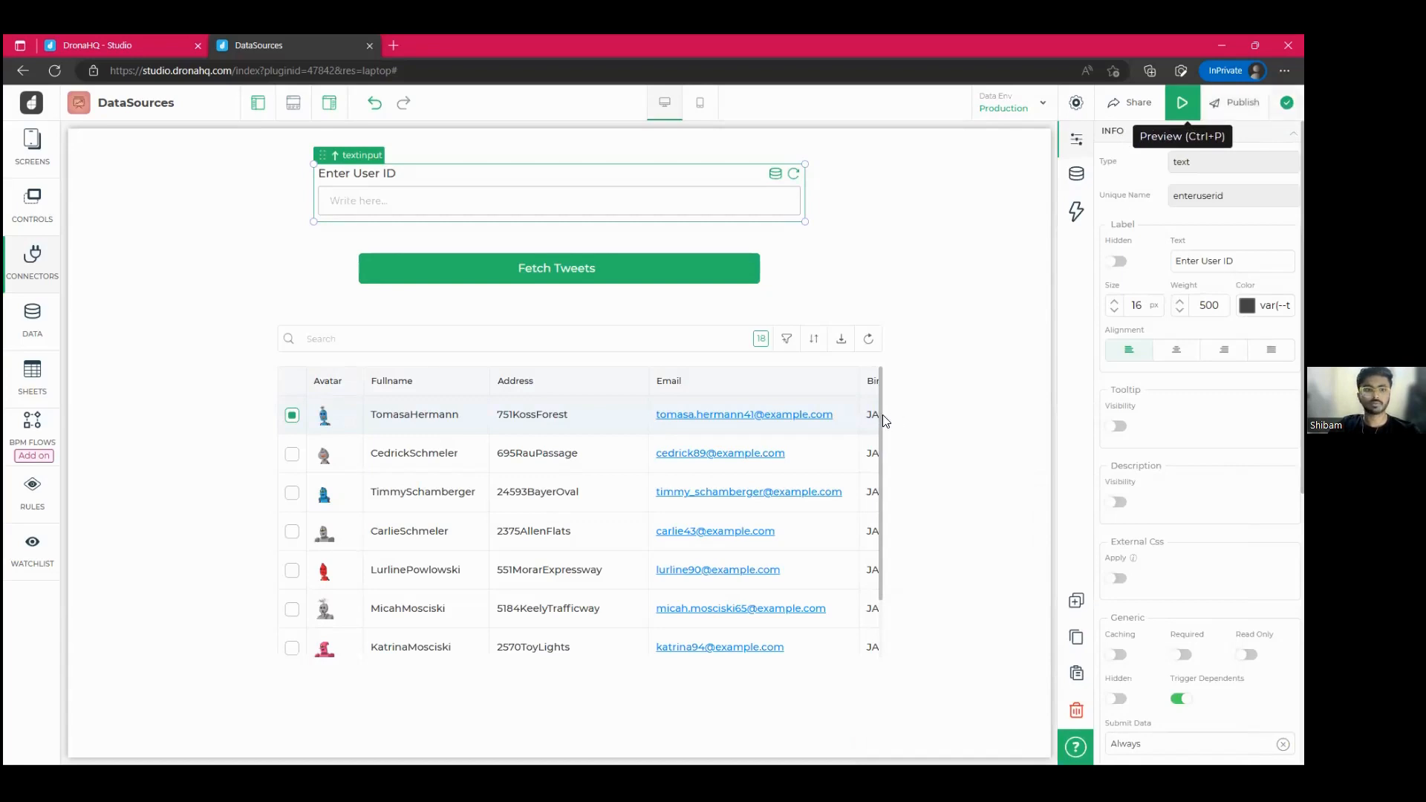
key("ctrl+p")
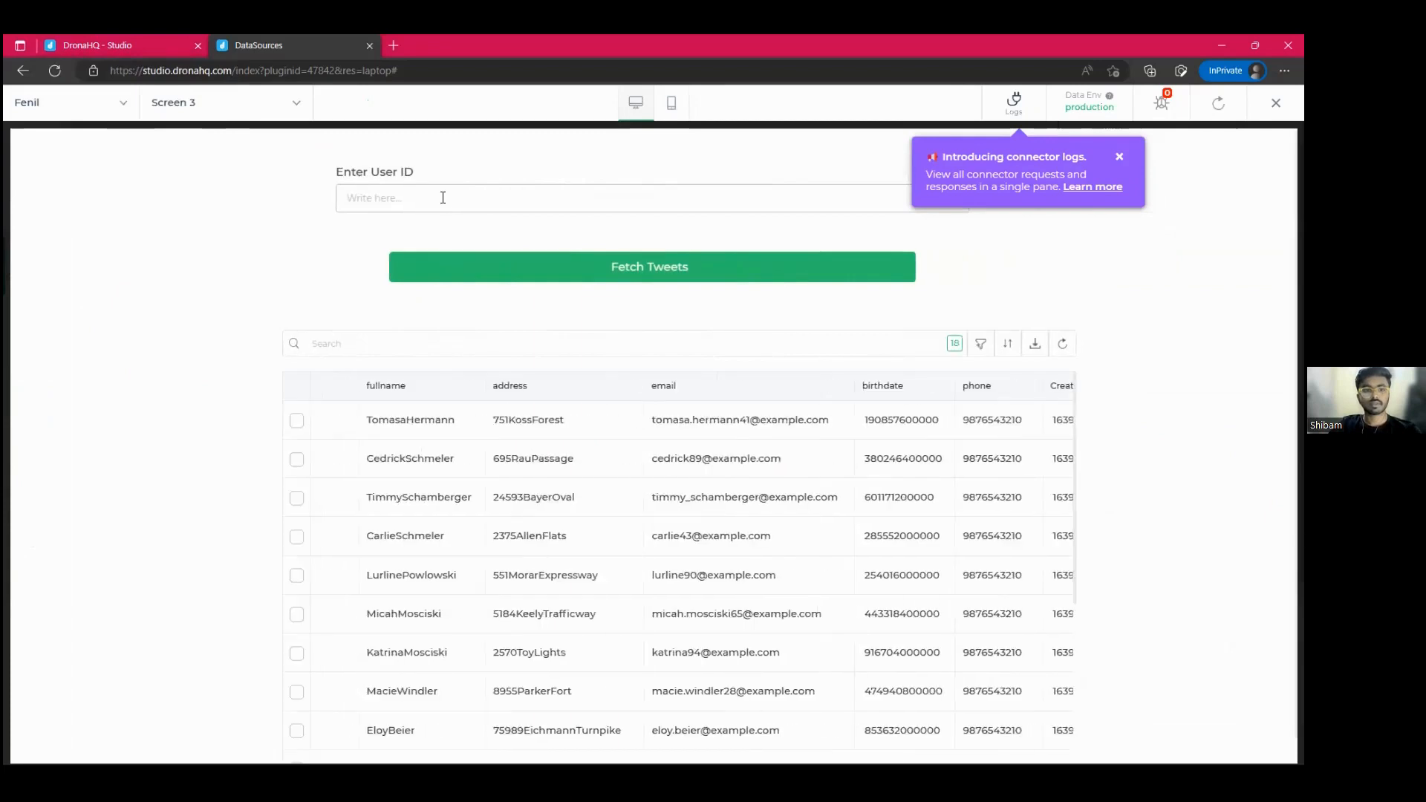
Step: Paste a Twitter user ID, fetch tweets into the table, and exit the preview
left_click(443, 198)
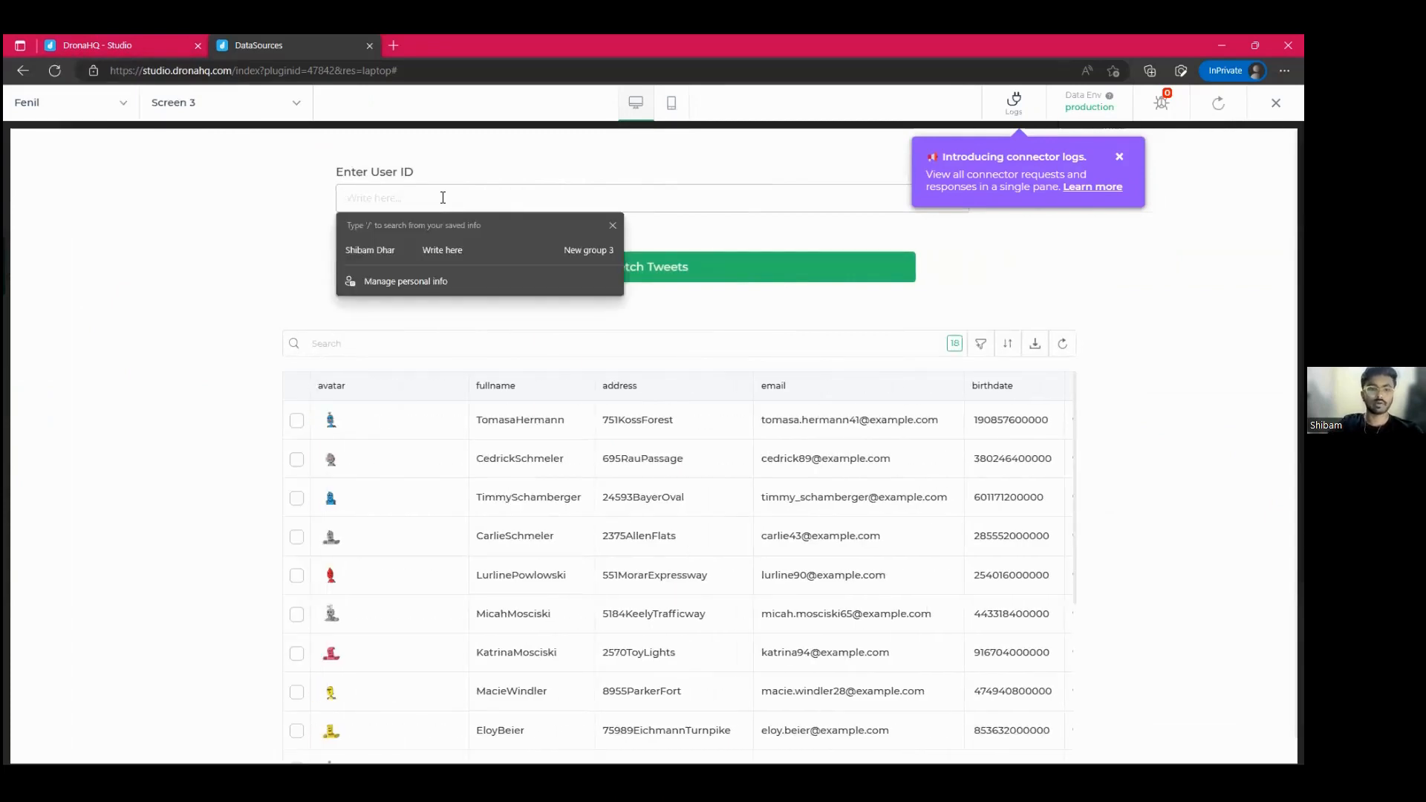
key("ctrl+v")
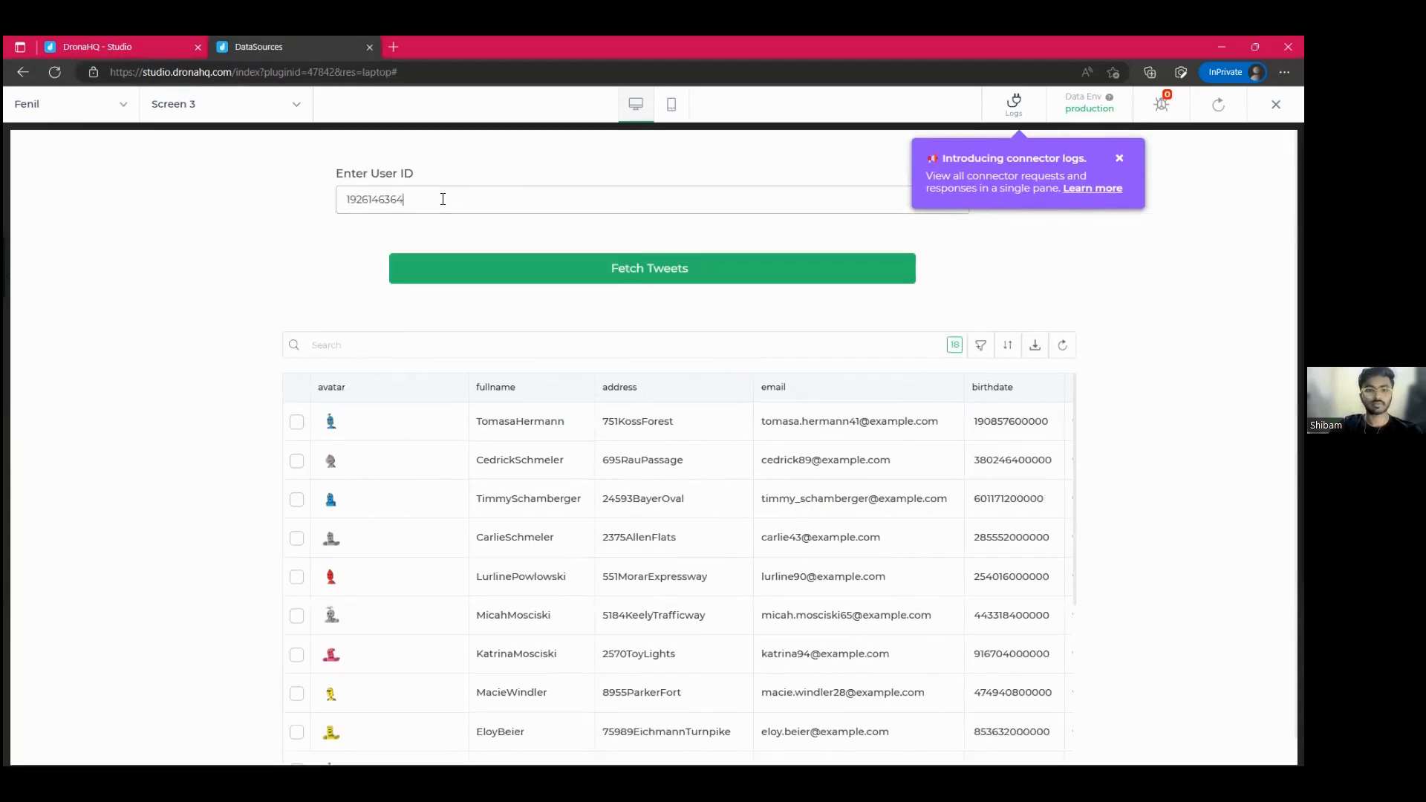
left_click(599, 269)
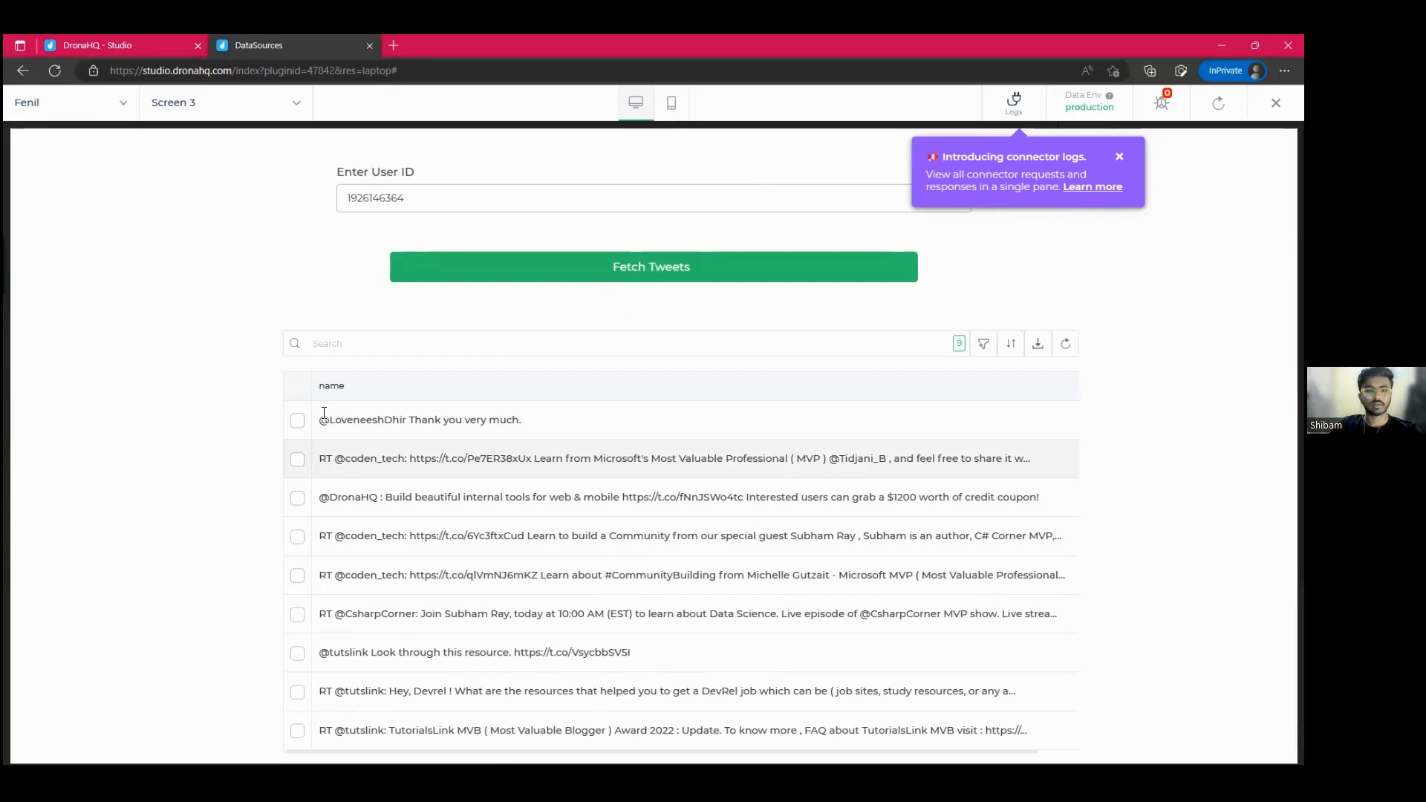
left_click(1276, 103)
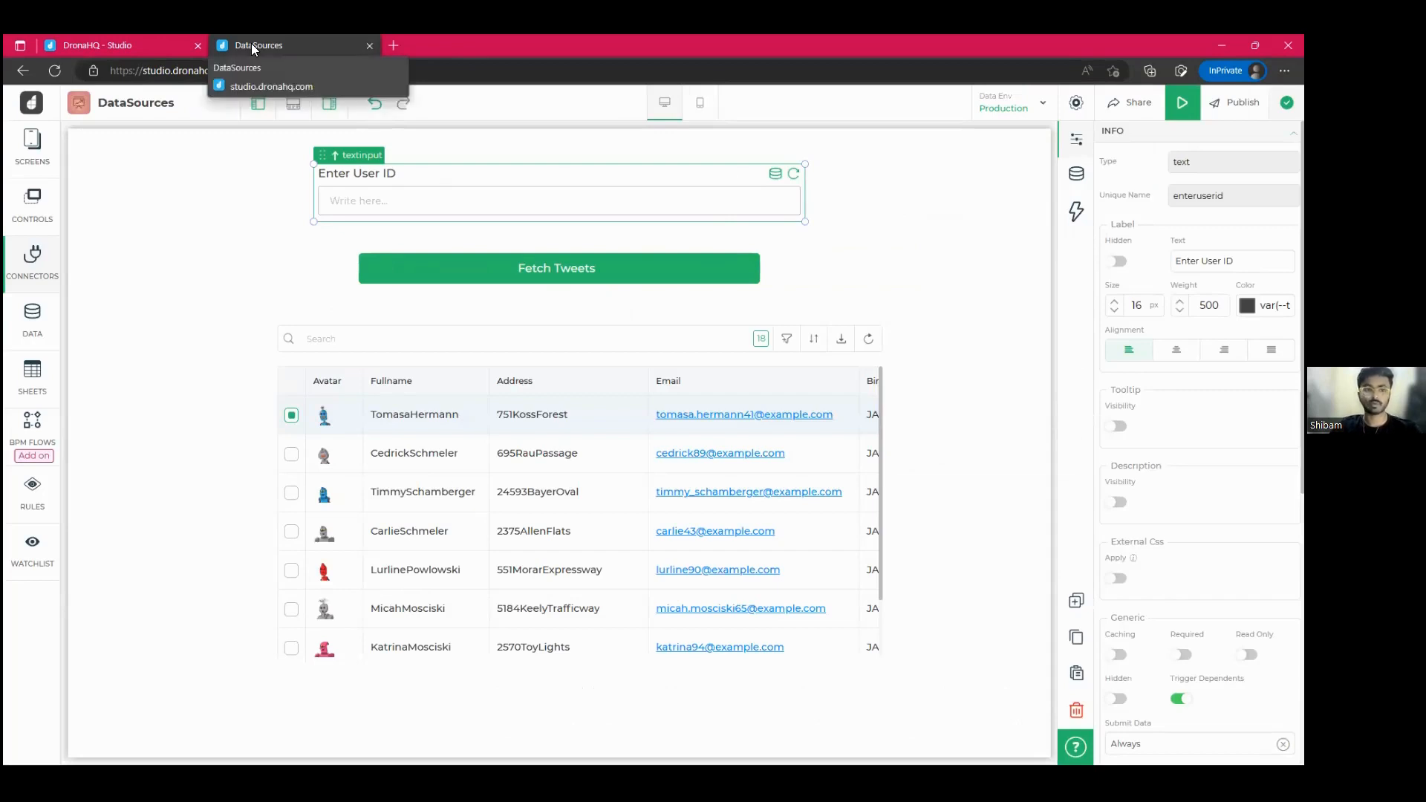
Step: In the other Studio tab, leave the twitterDB details and start a new REST API connector
left_click(162, 40)
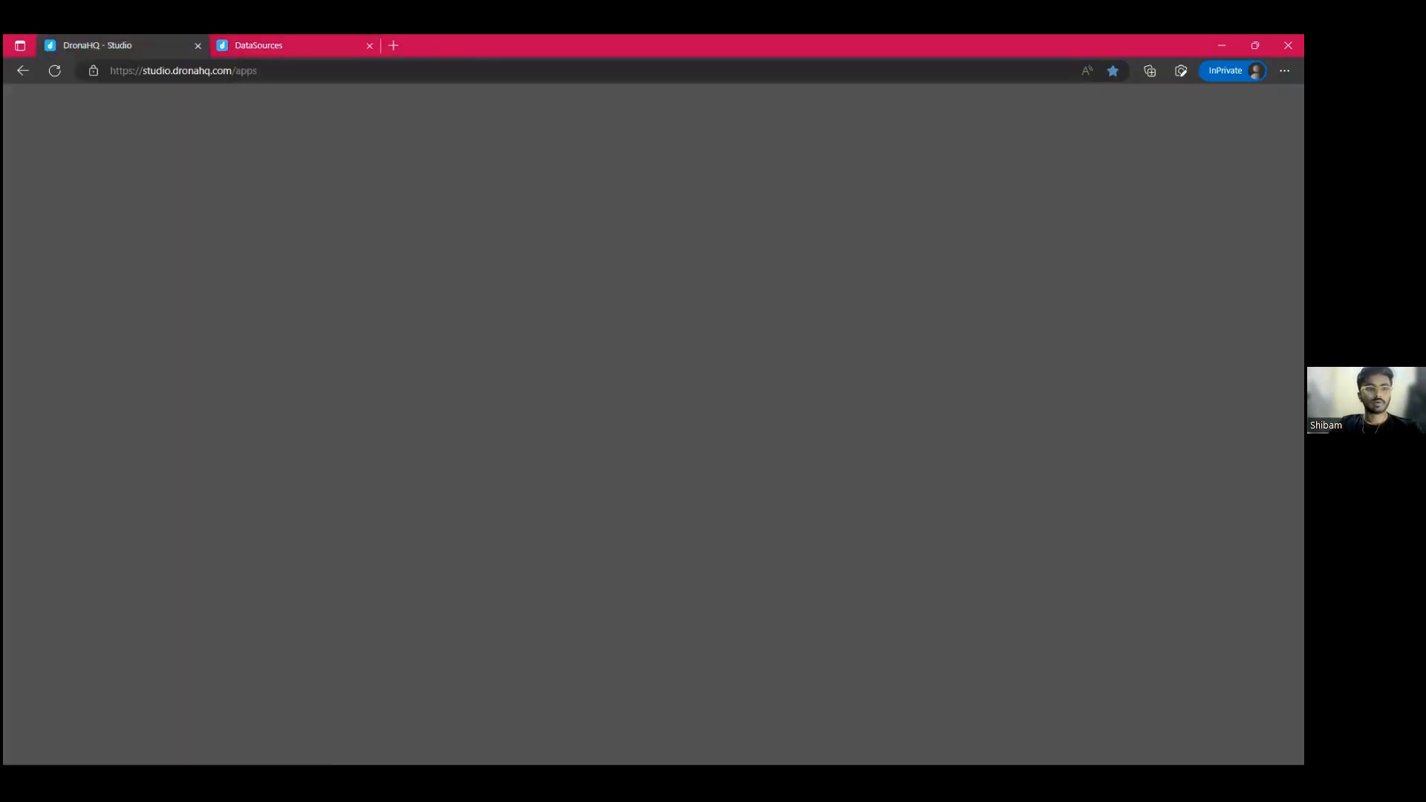
left_click(1279, 103)
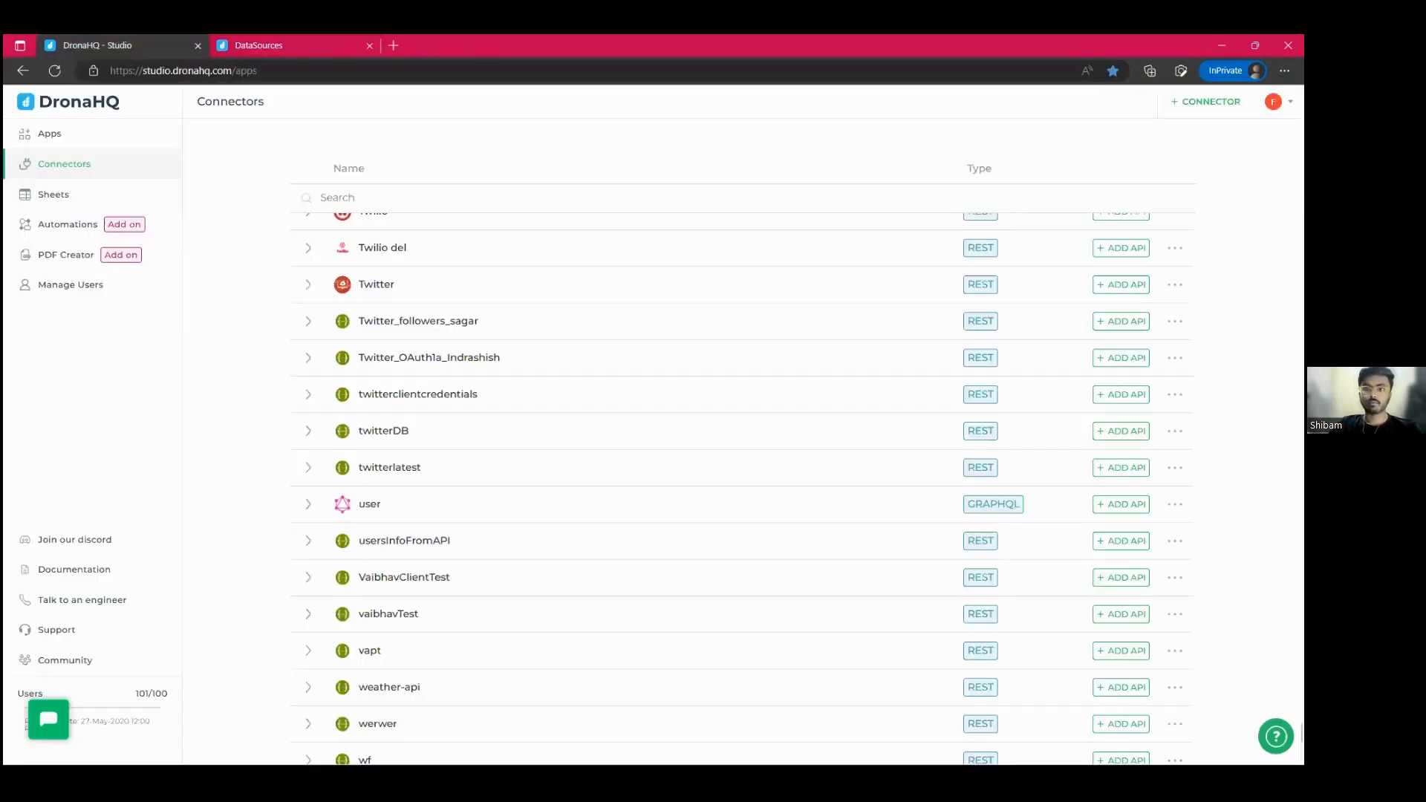
left_click(1212, 102)
scroll(911, 476, "down", 2)
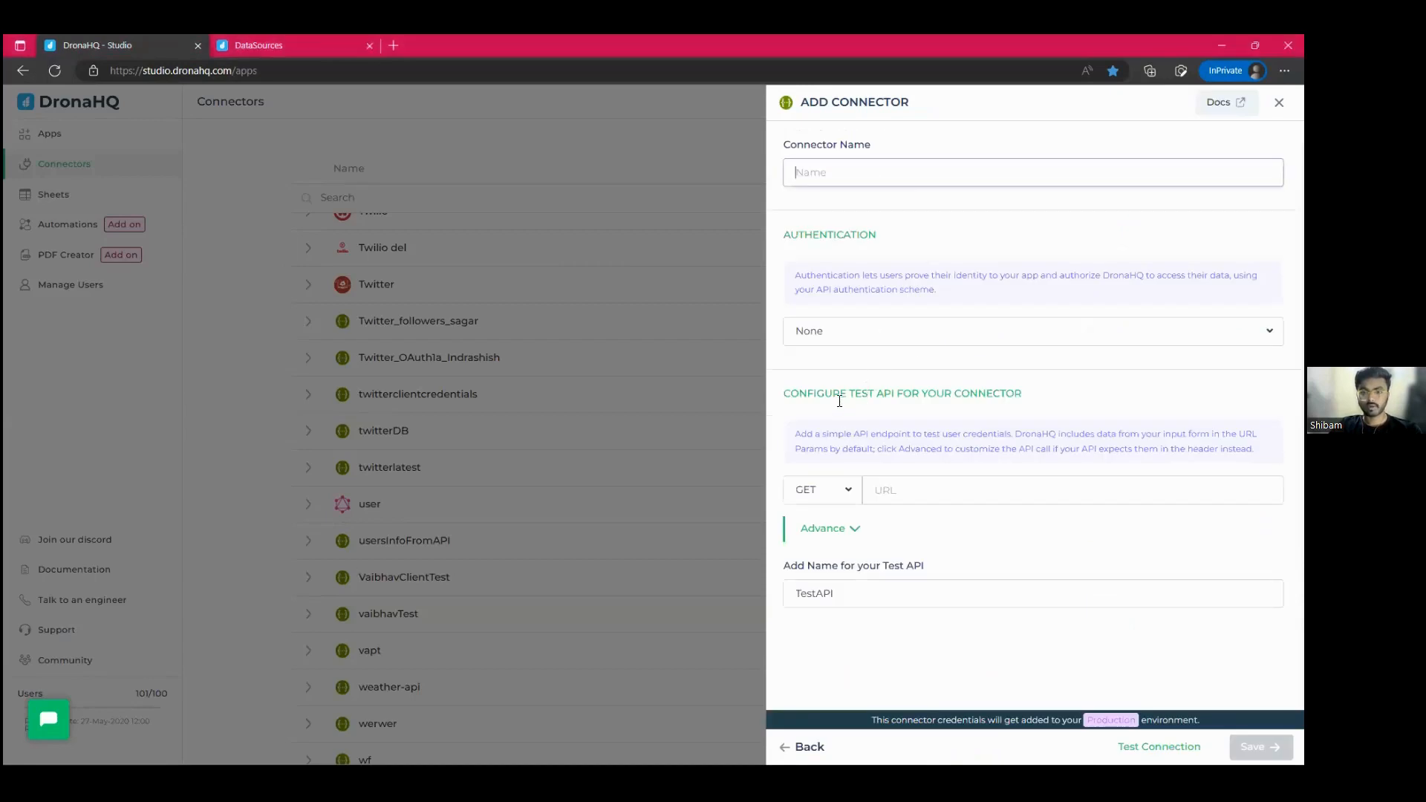
Step: Choose Basic Authentication and name the connector TicketDB
left_click(839, 334)
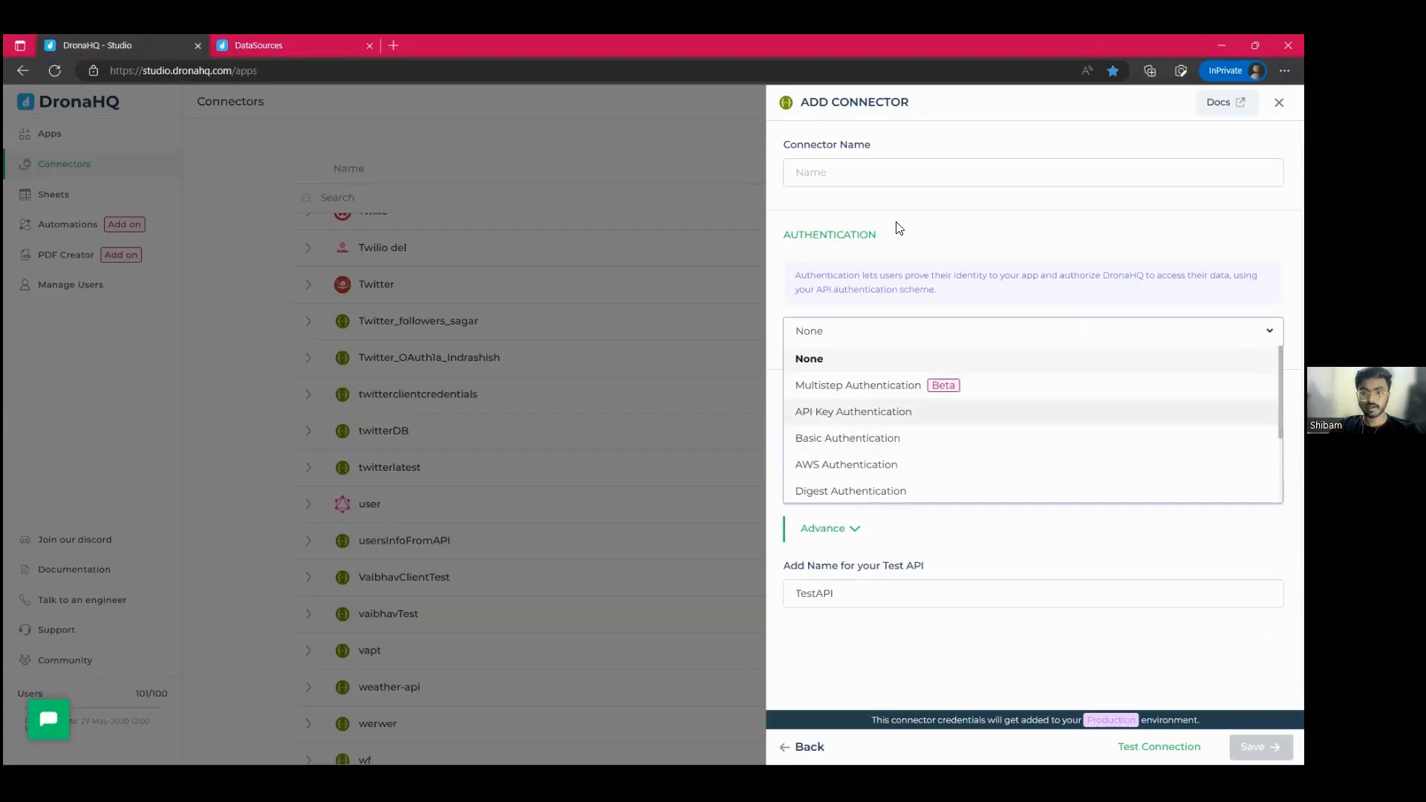
key("Return")
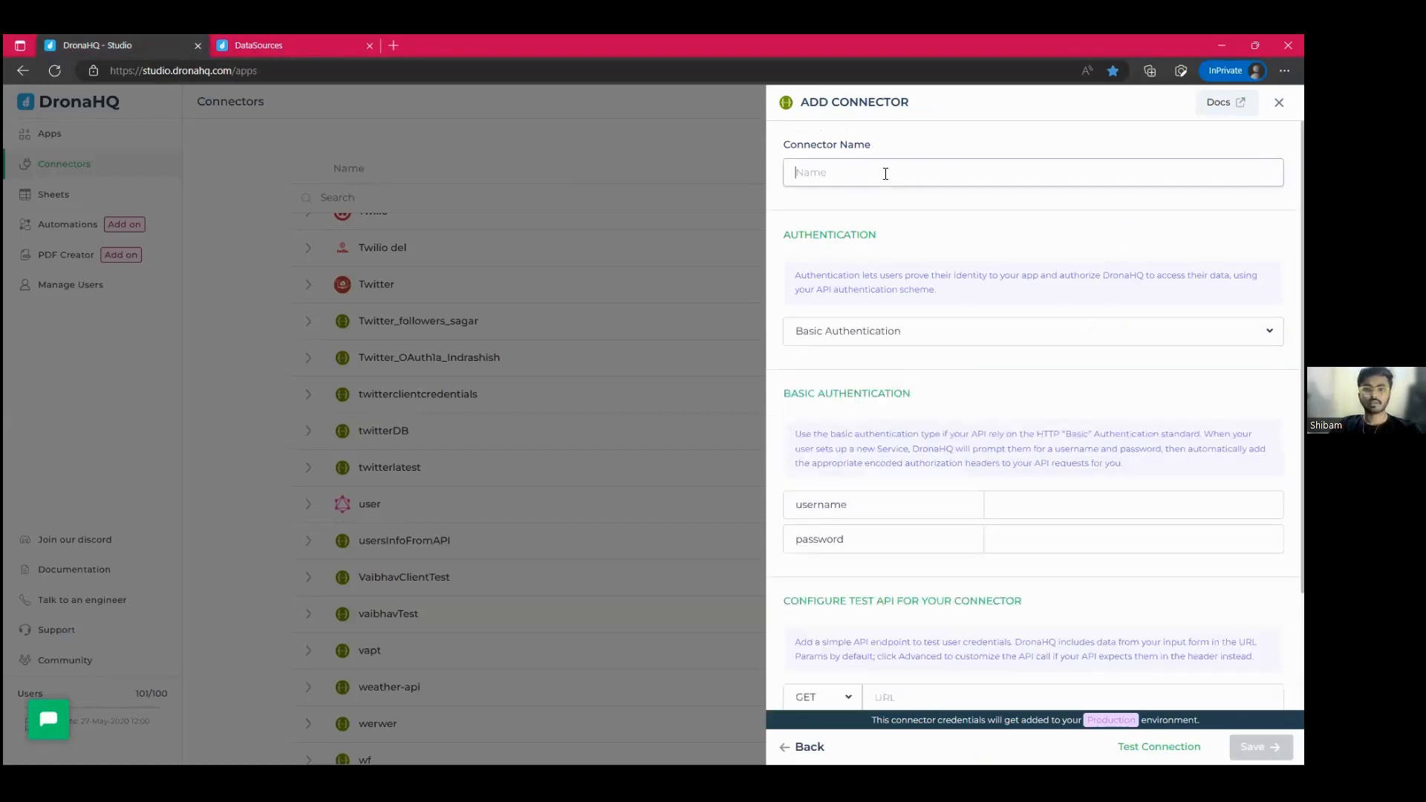
type("Ticke")
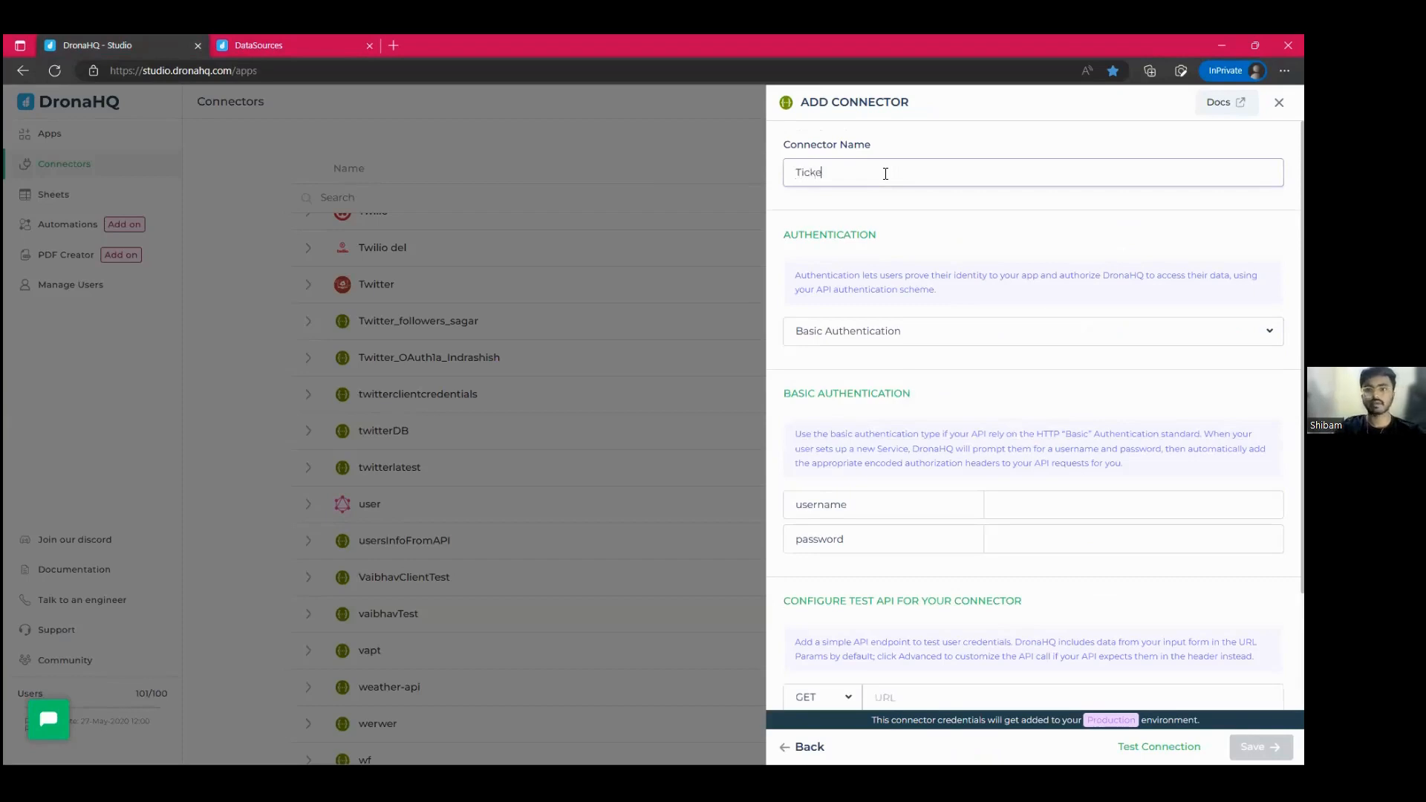
type("tDB")
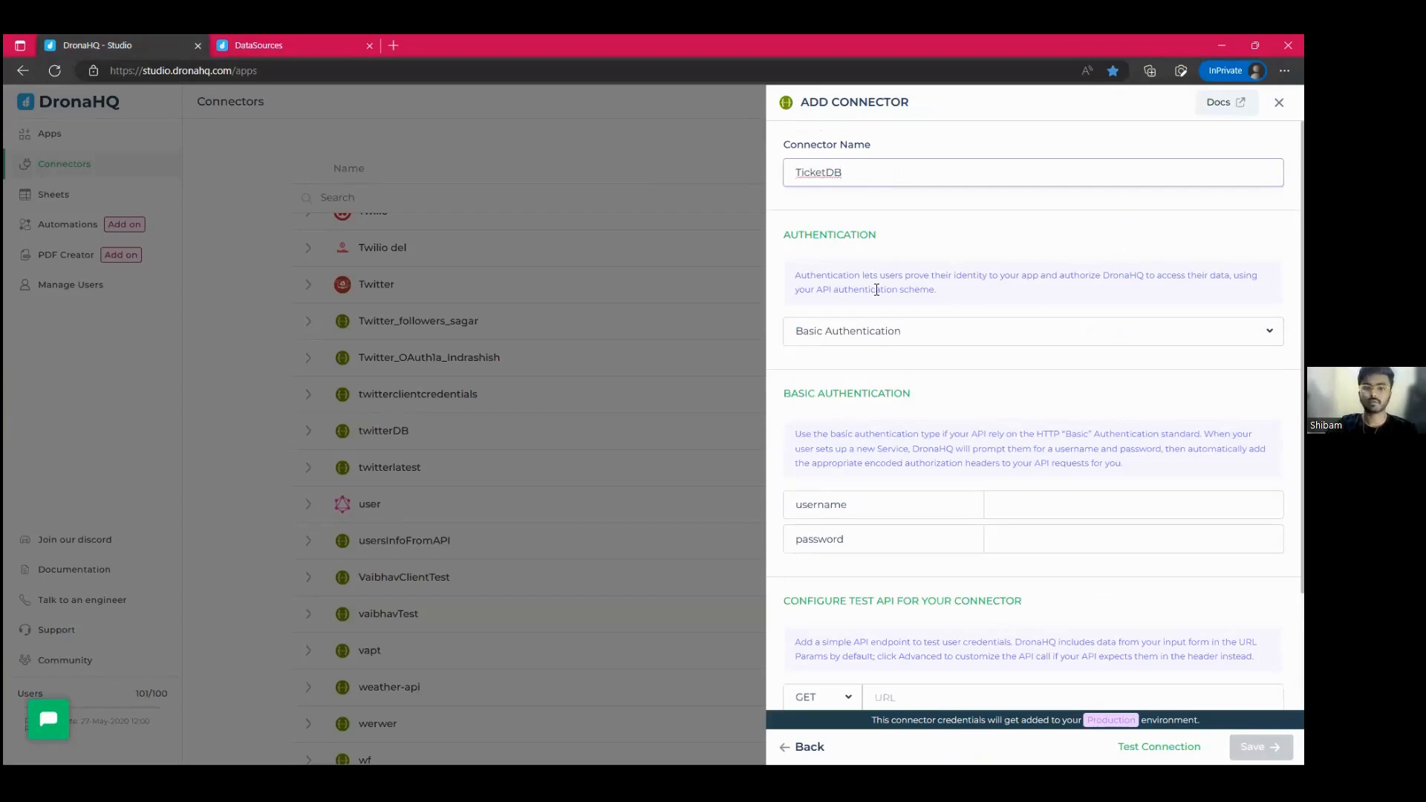
scroll(890, 273, "down", 1)
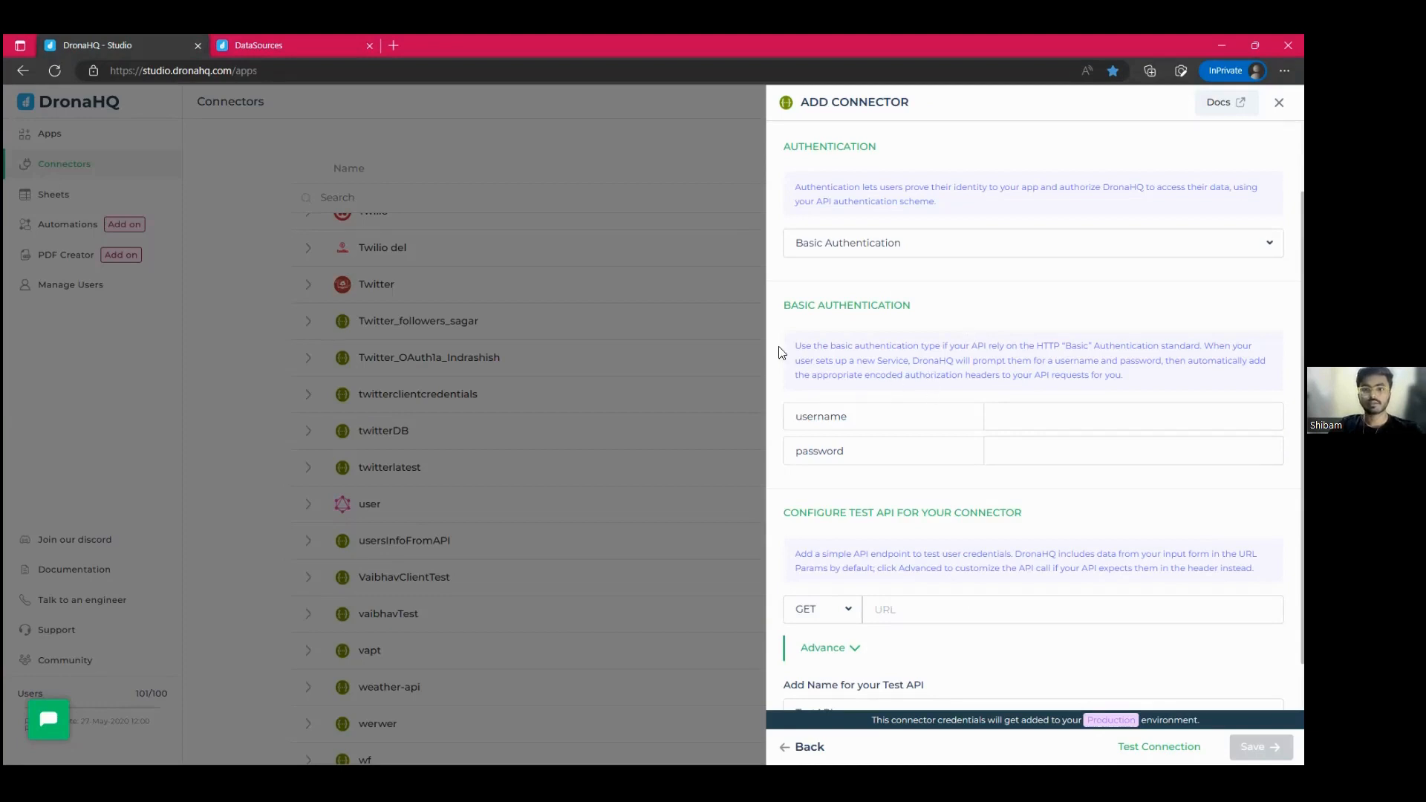
scroll(1079, 367, "down", 1)
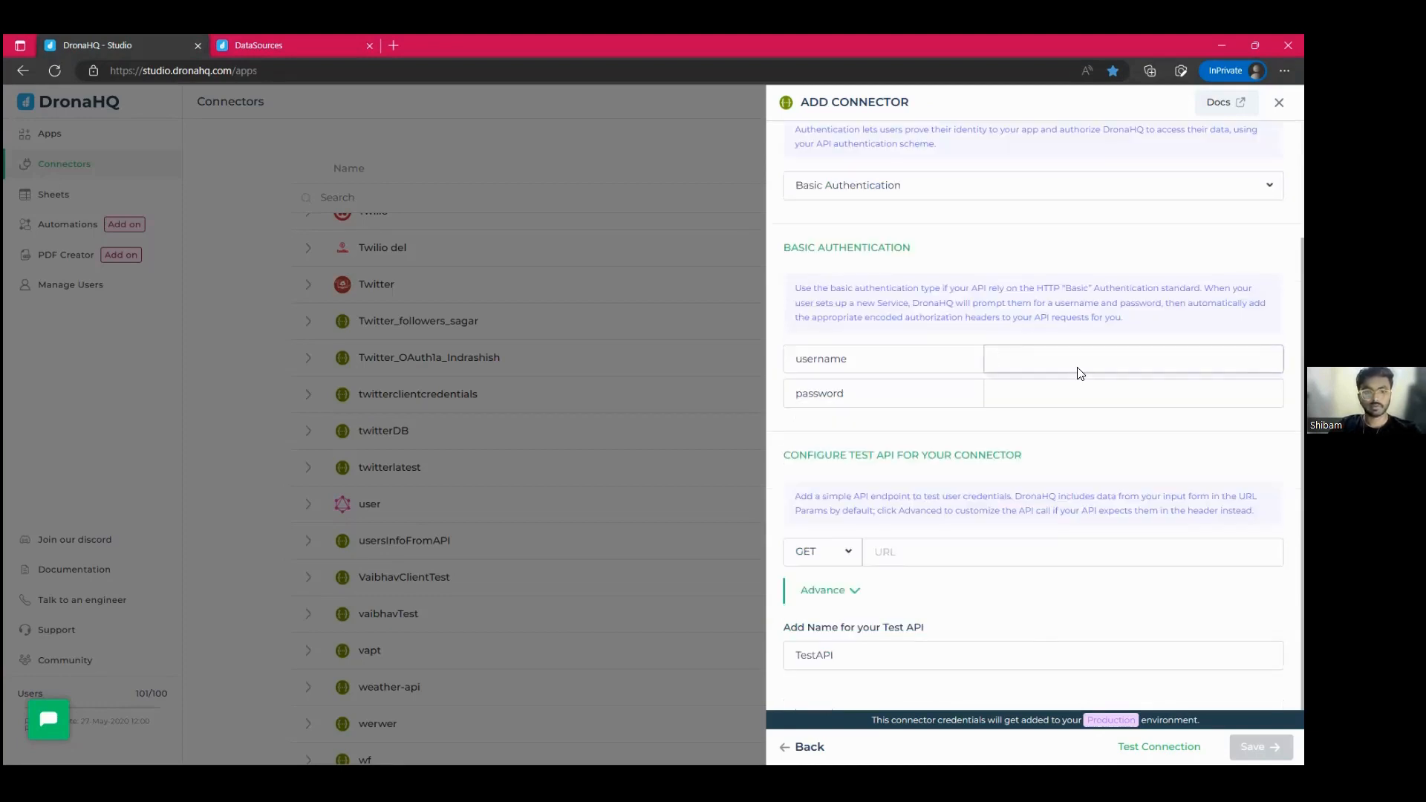
Step: Paste the Freshdesk API key as the username and fill in the password
key("alt+Tab")
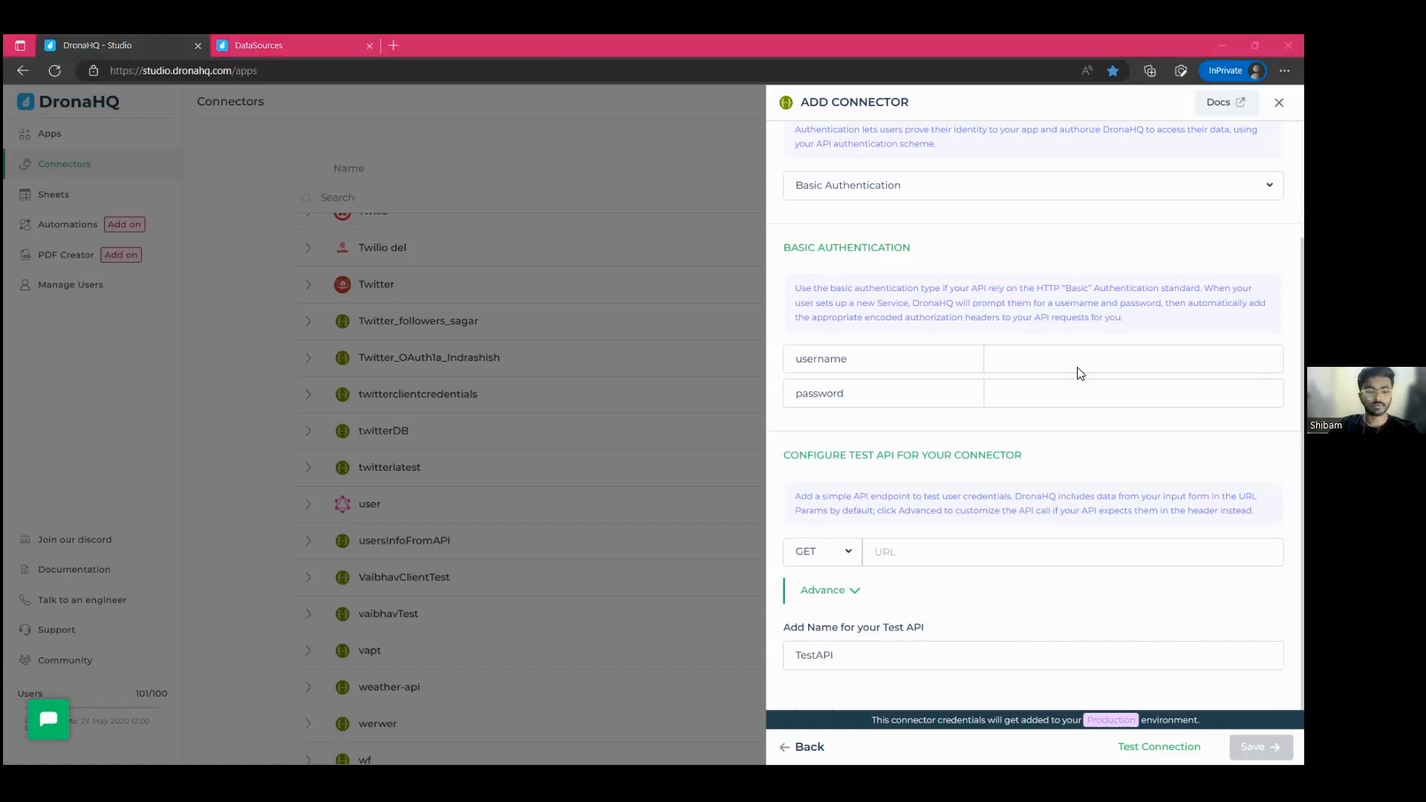
key("alt+Tab")
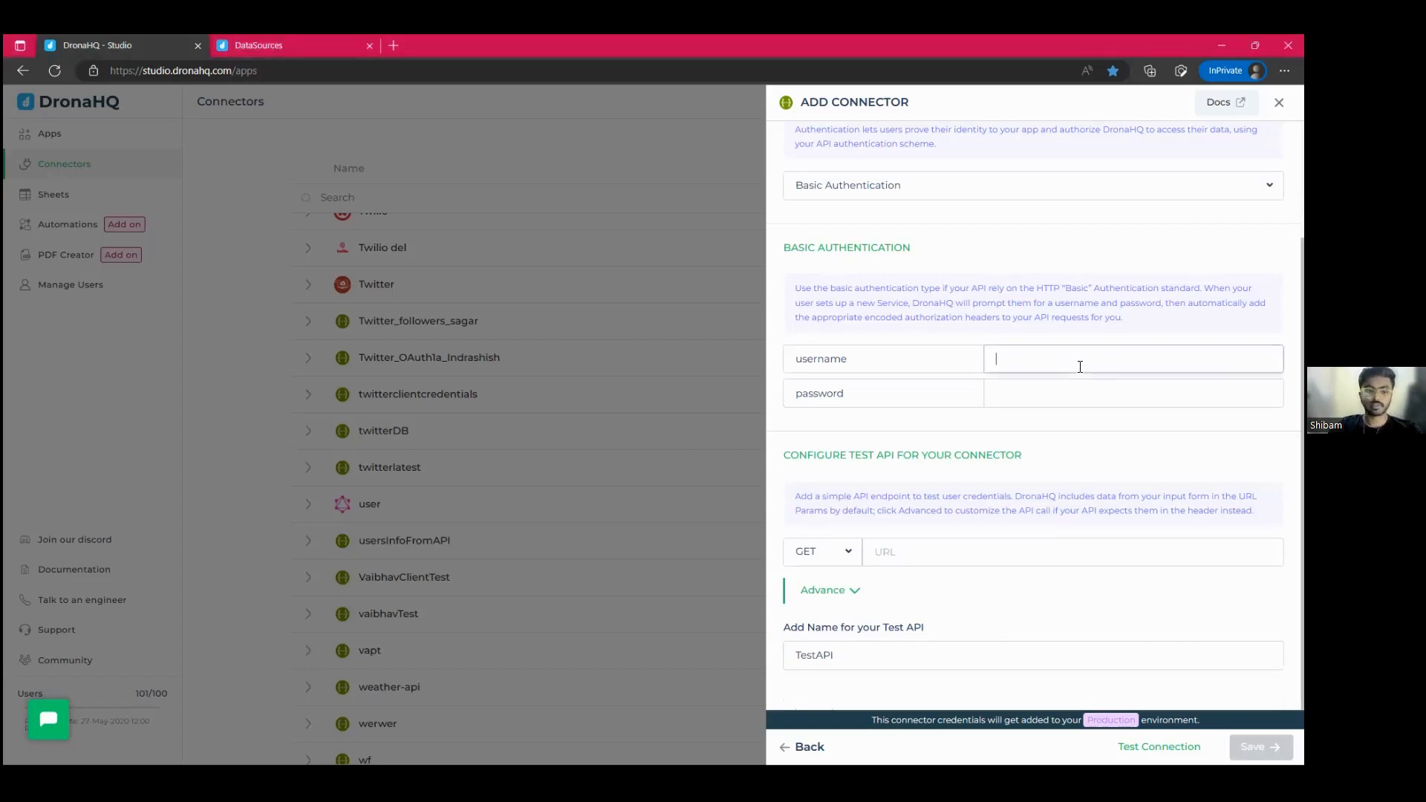
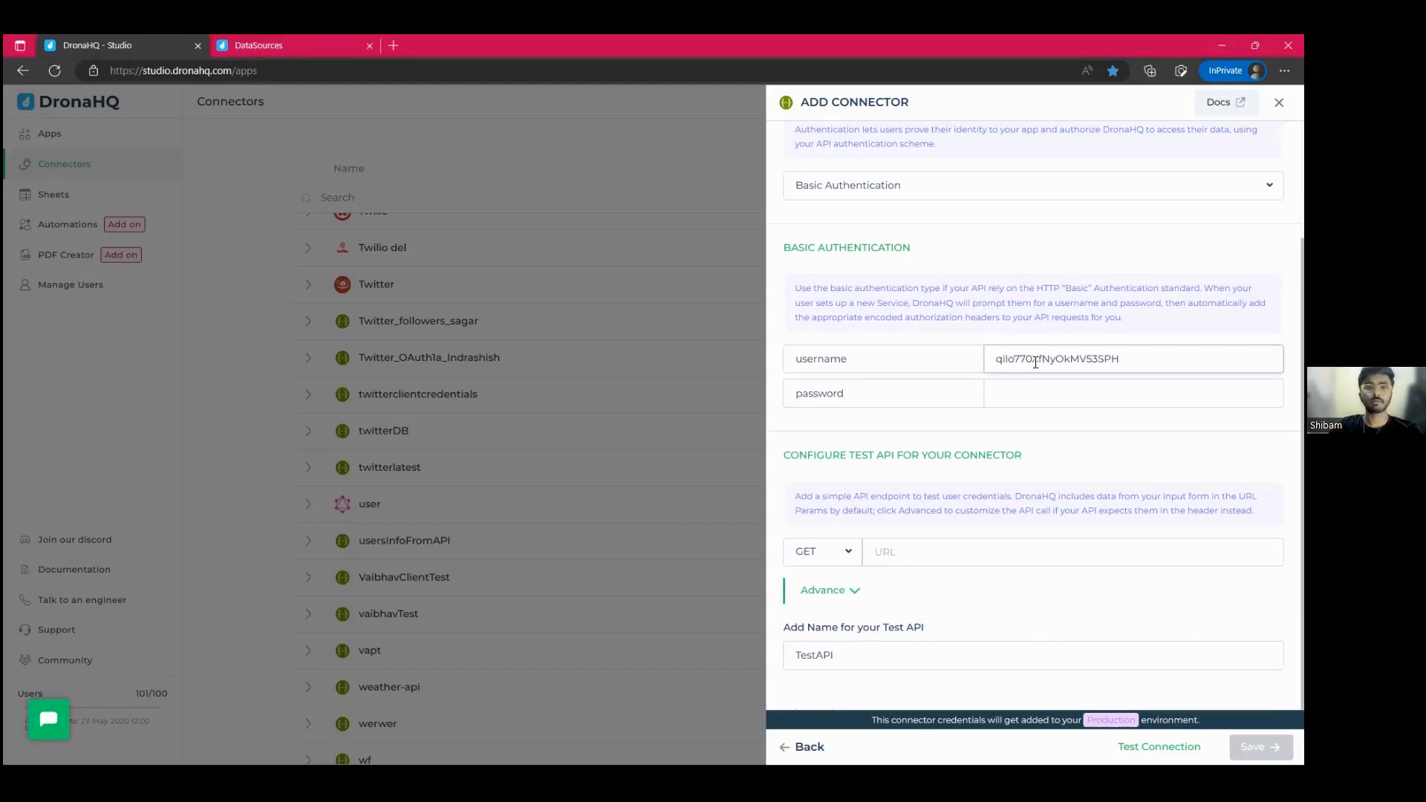
left_click(1025, 407)
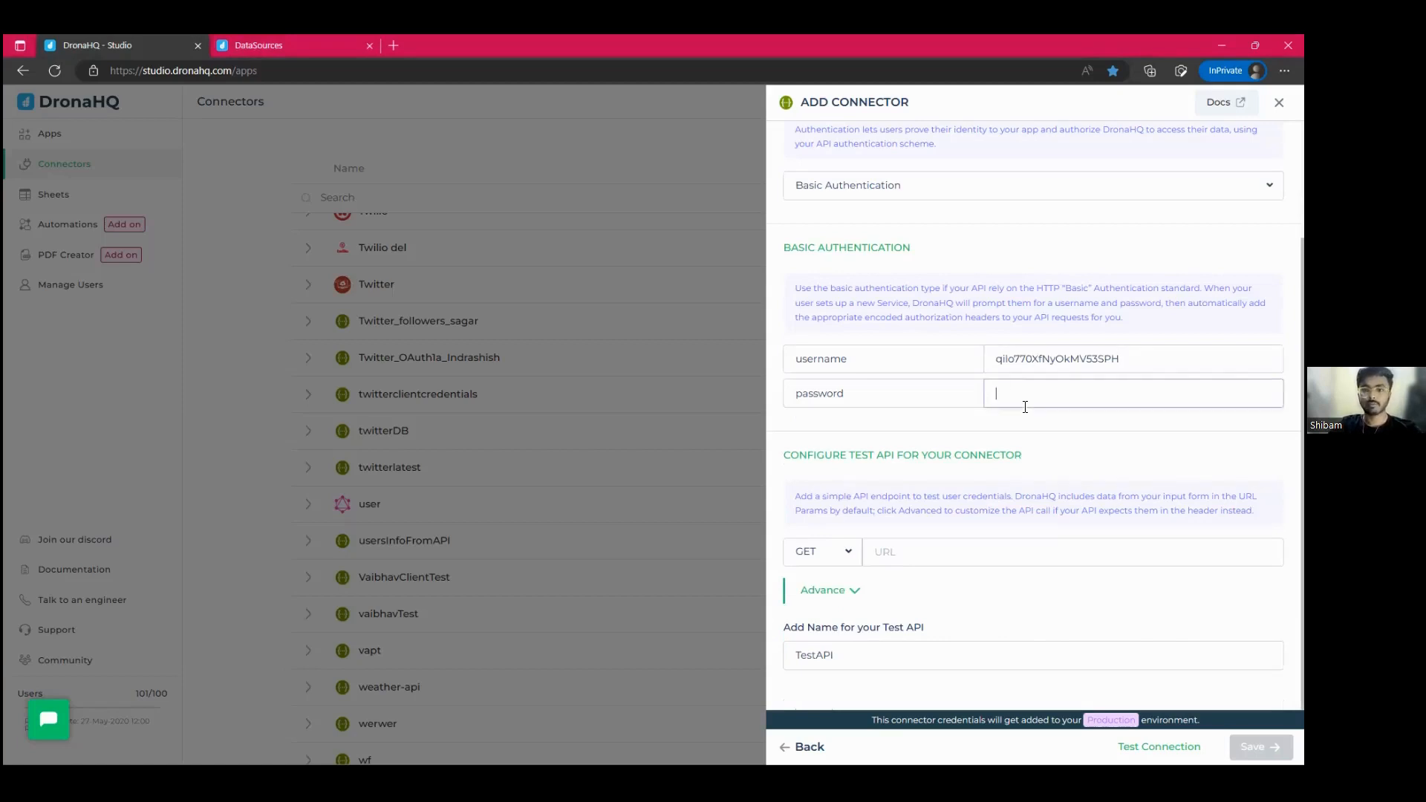
type("x")
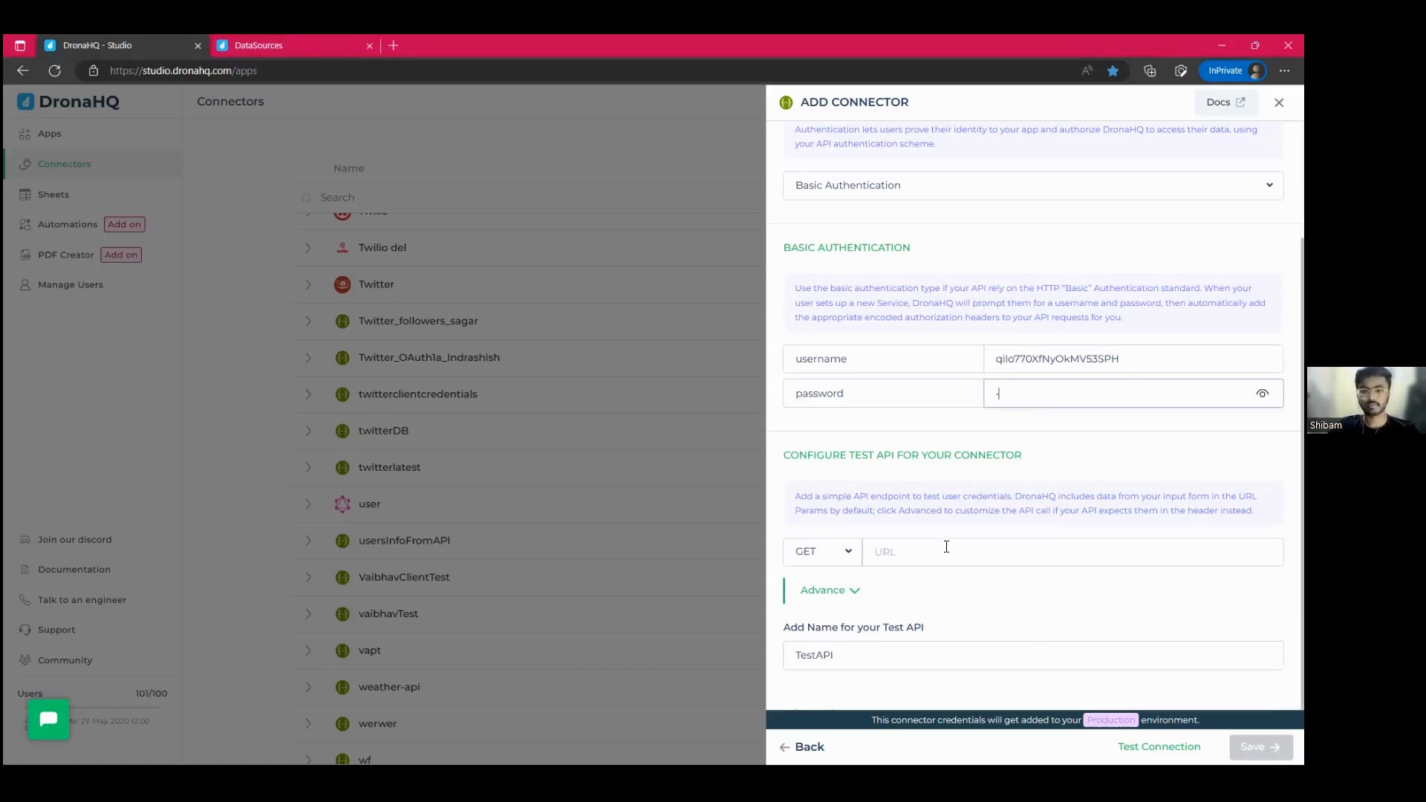
Step: Set the test API URL to the Freshdesk tickets endpoint and name it ViewTickets
left_click(944, 550)
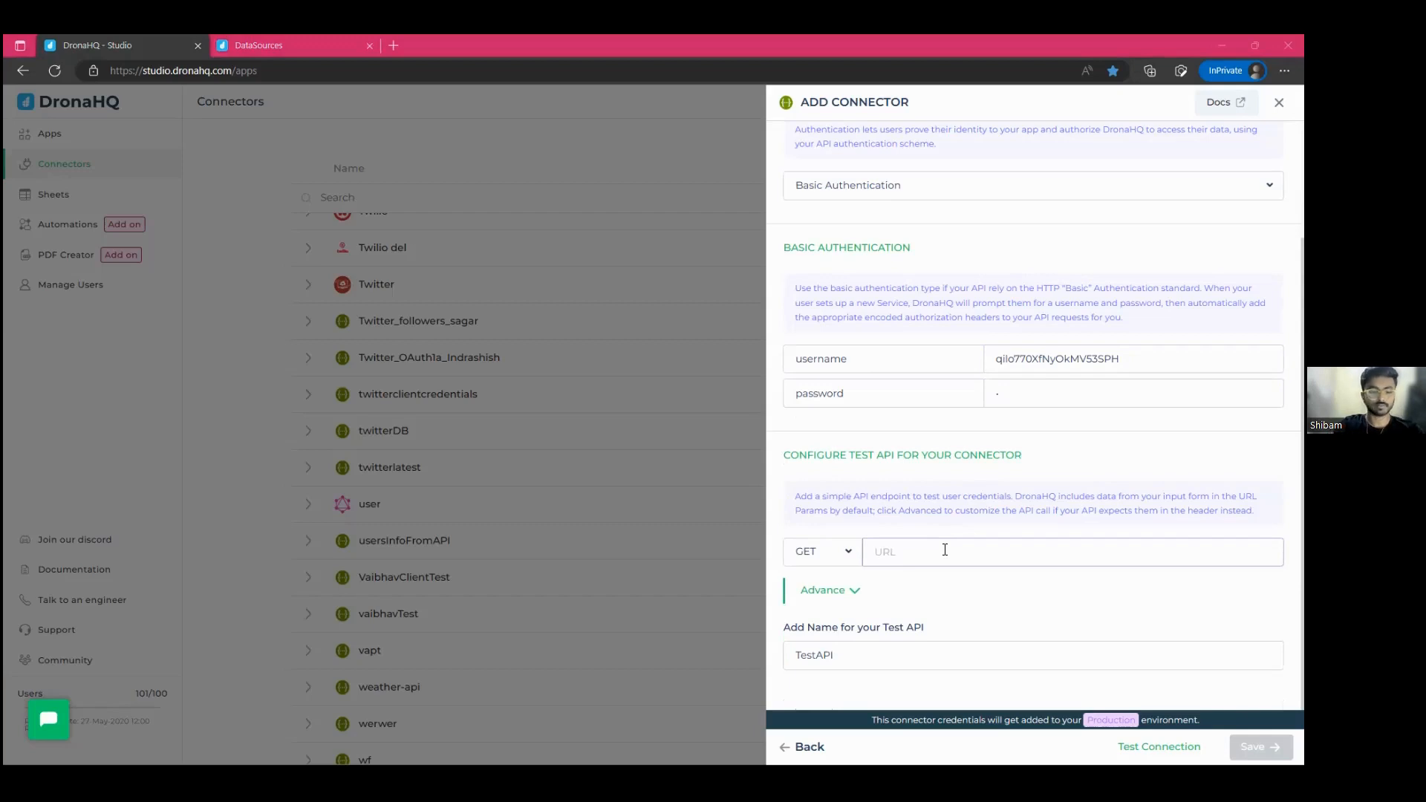
left_click(944, 550)
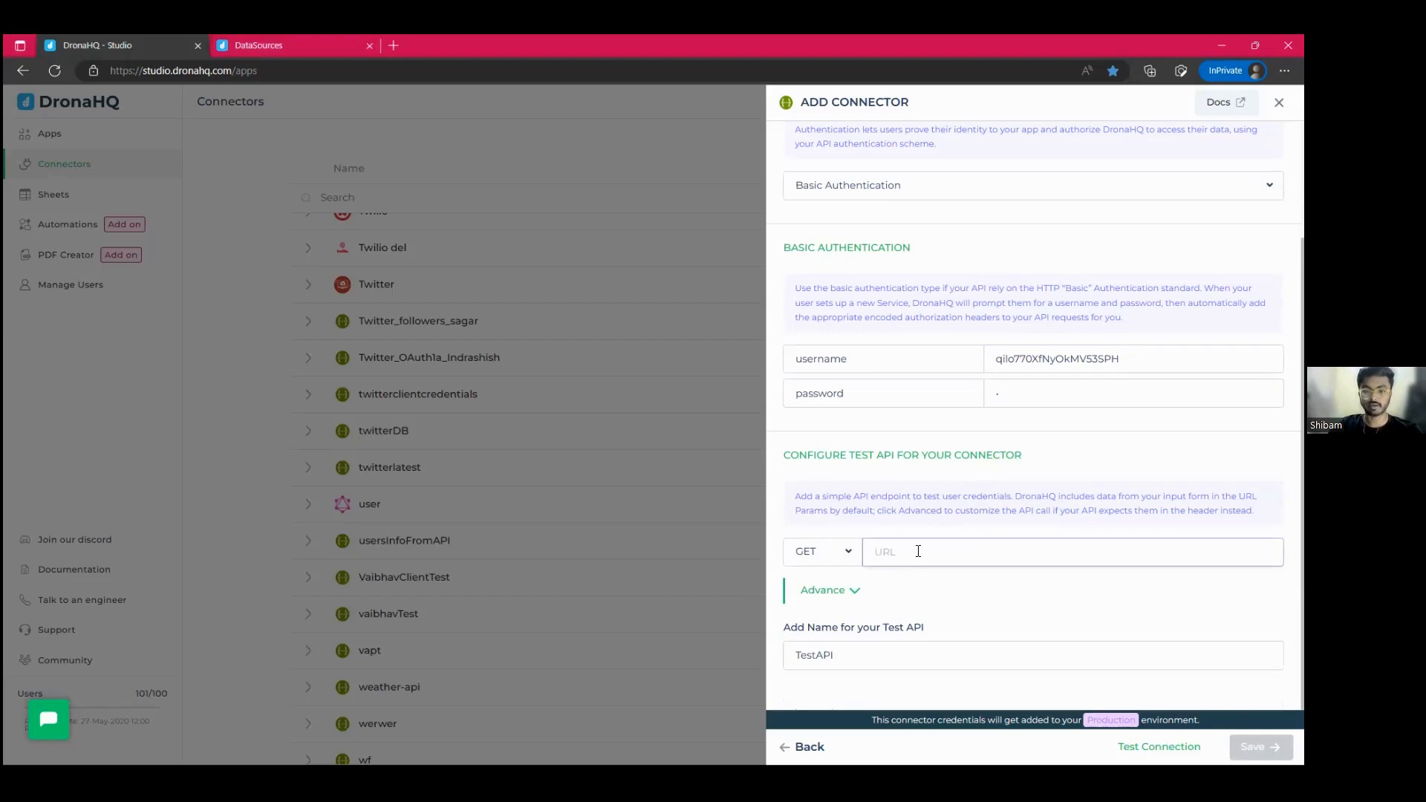
type("https://dronamobile-help.freshdesk.com/api/v2/tickets")
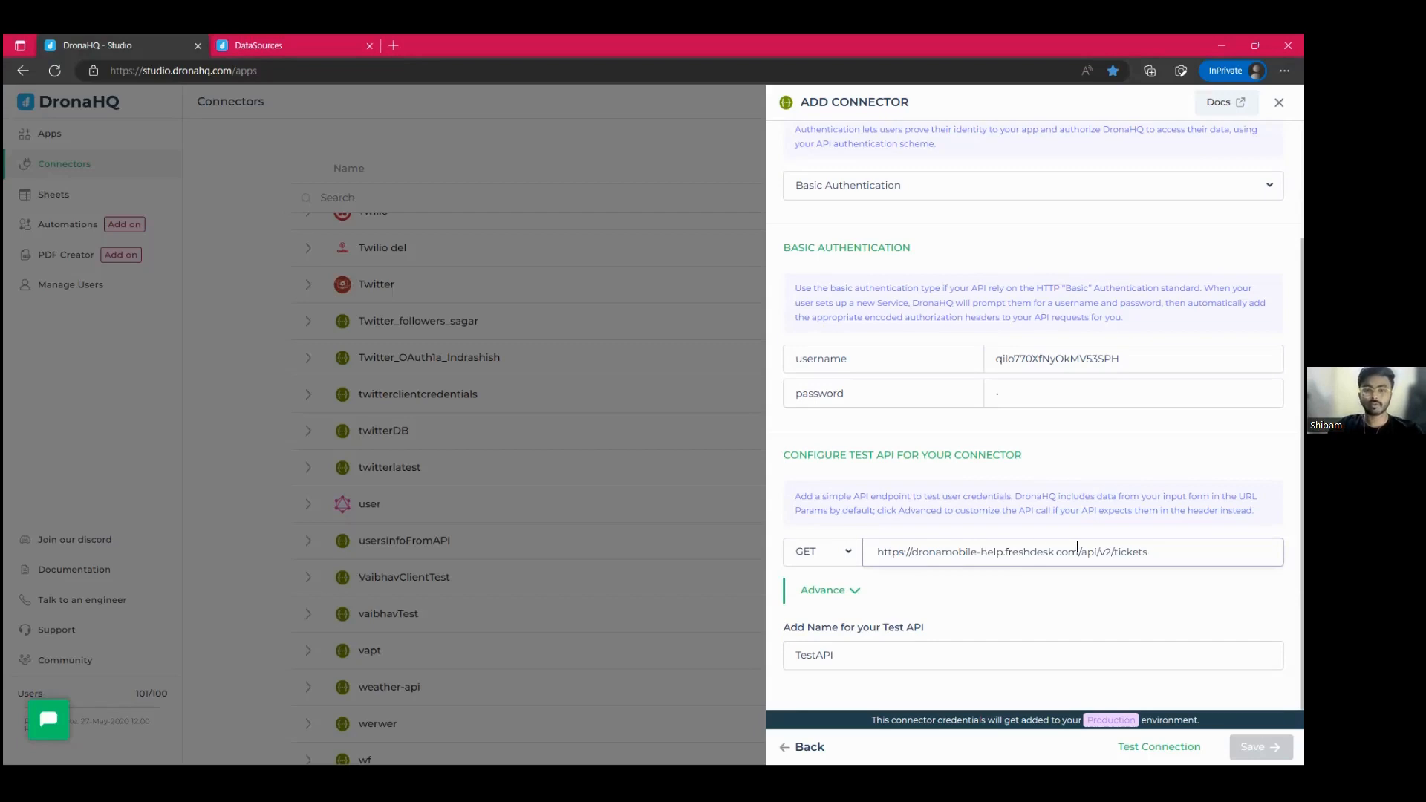
double_click(842, 653)
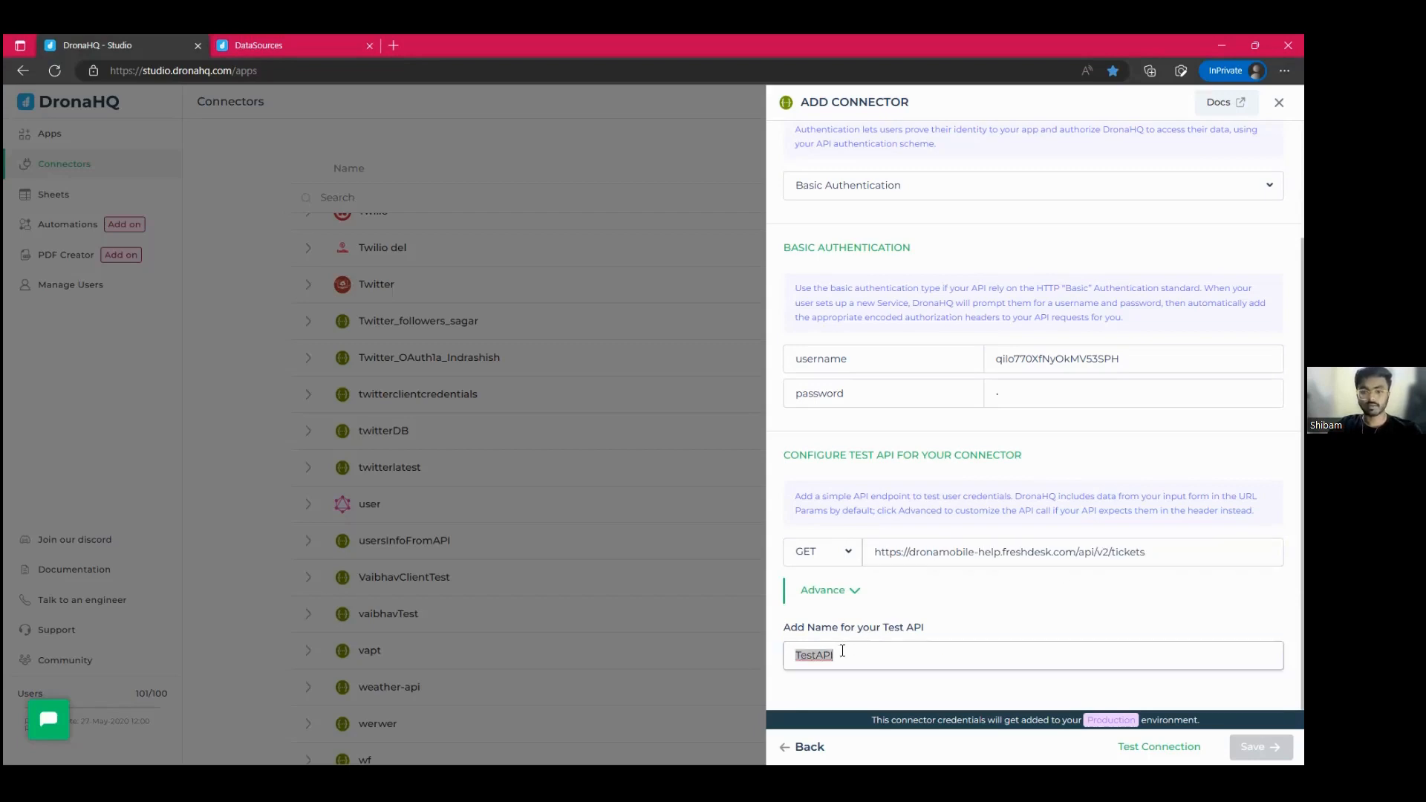
type("ViewTi")
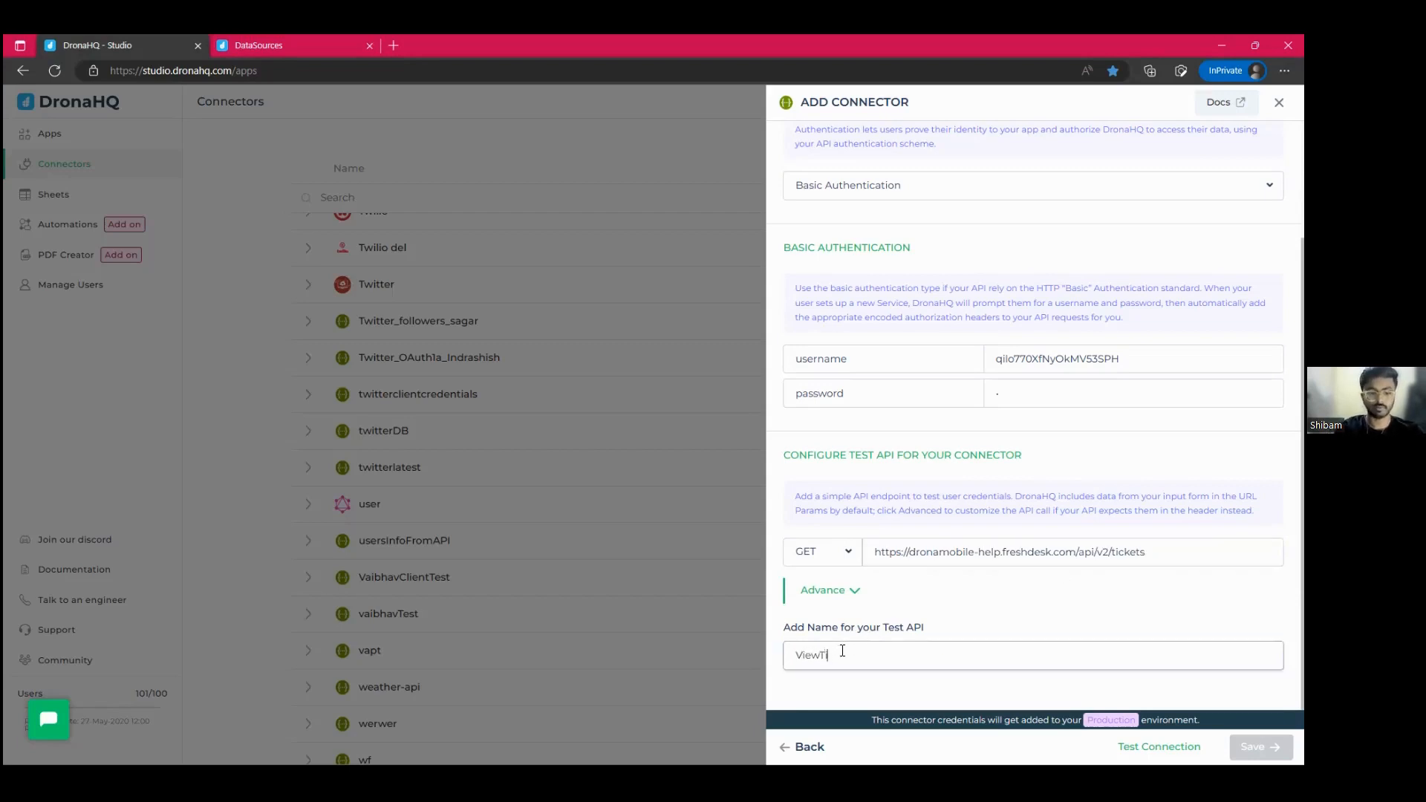
type("ckets")
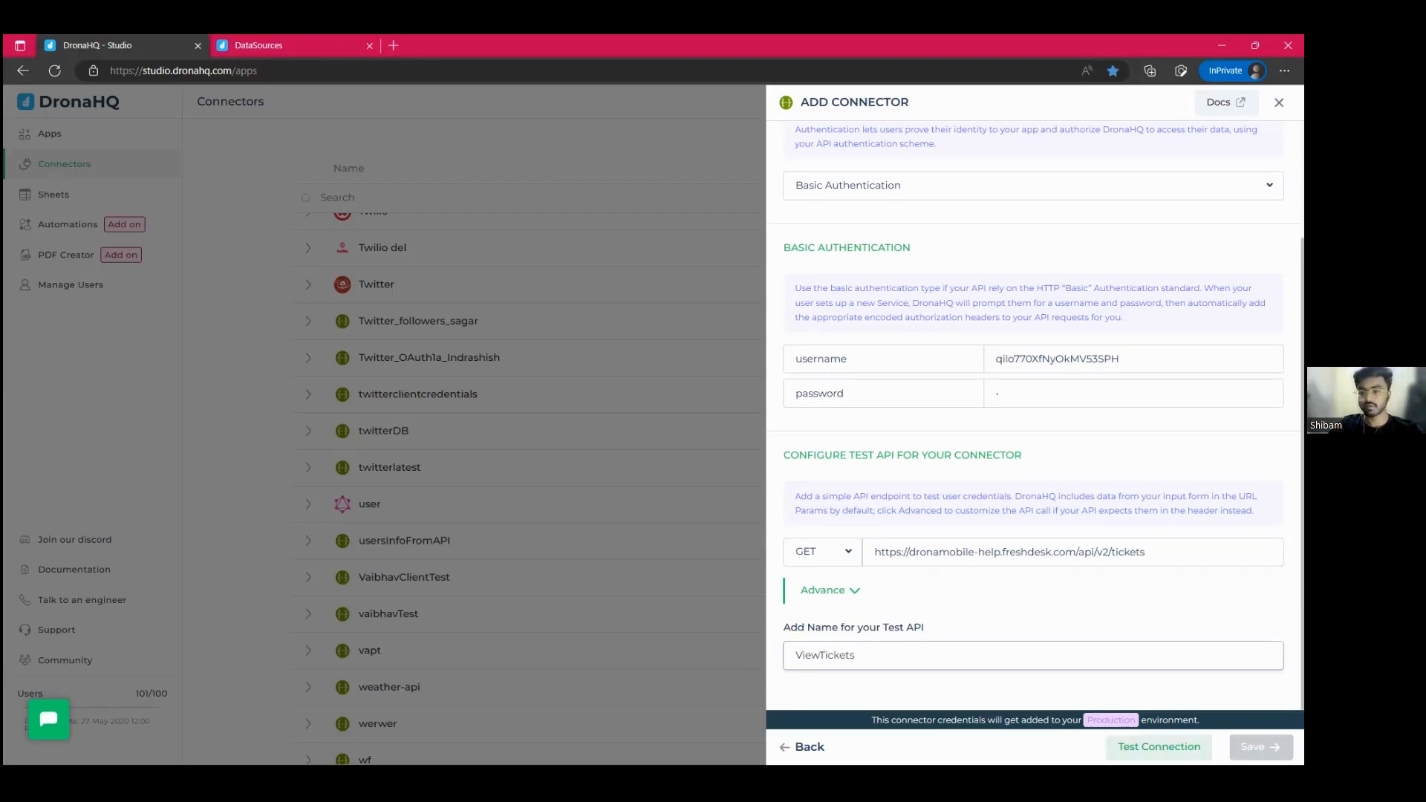
Step: Test the connection against the tickets endpoint, review the result, and save the connector
left_click(1159, 746)
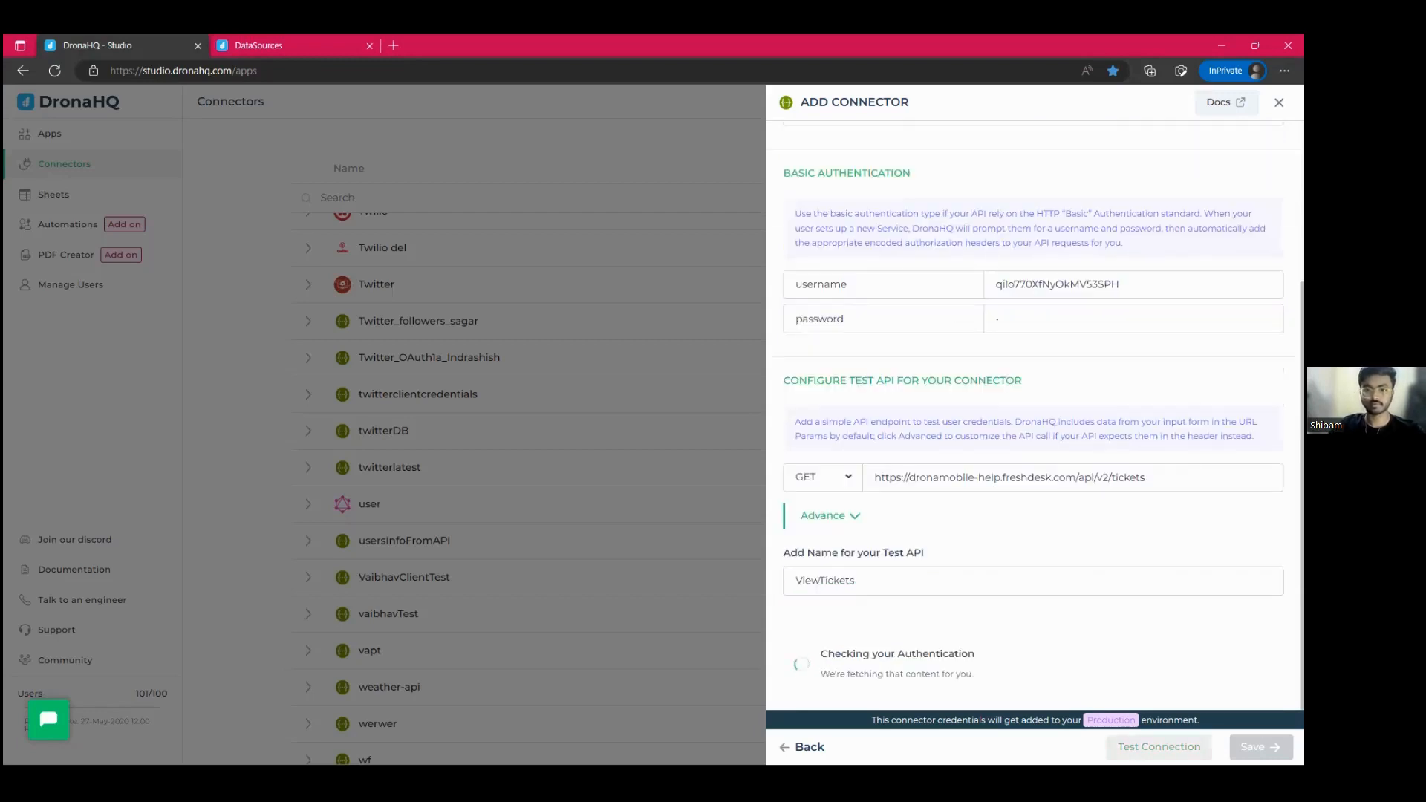
scroll(939, 535, "down", 2)
scroll(938, 547, "down", 10)
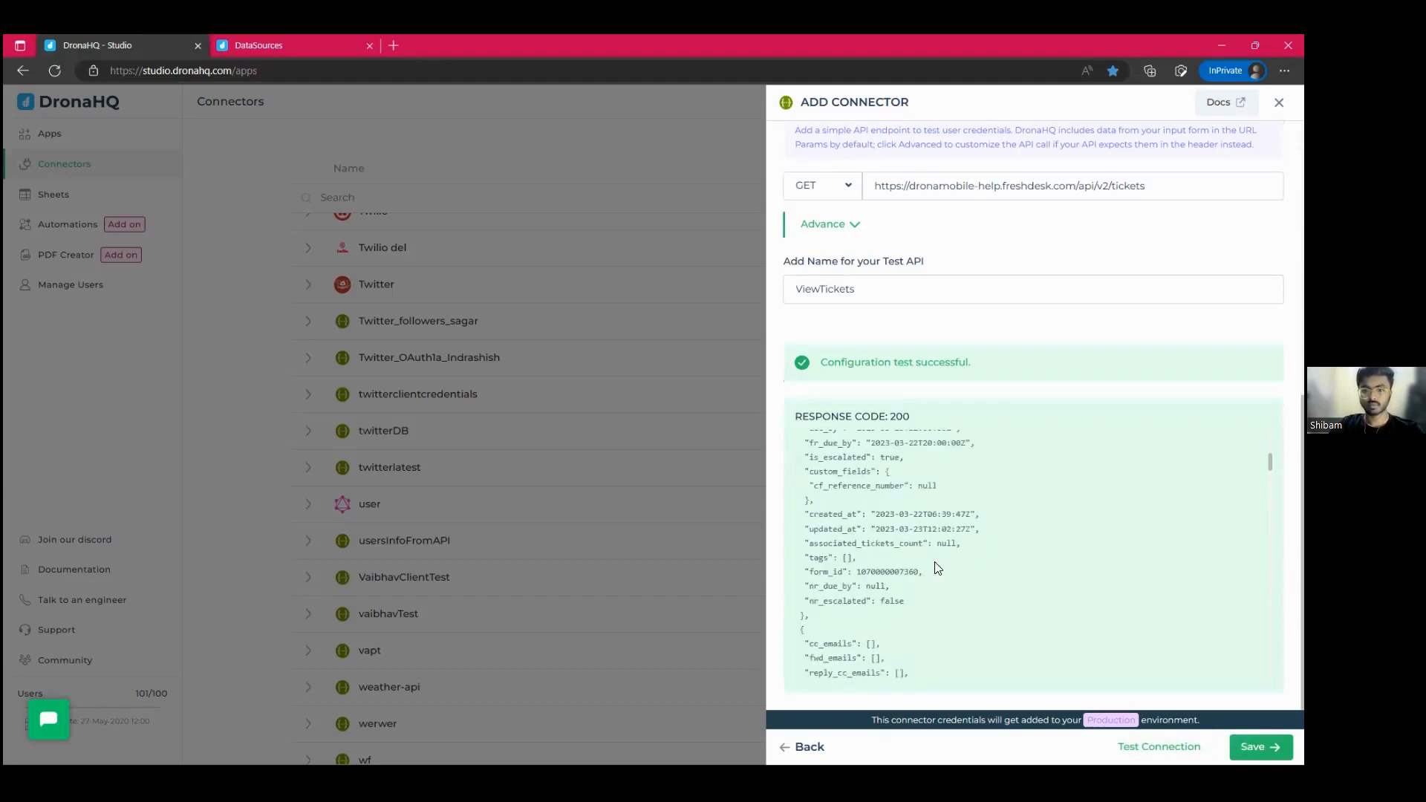
scroll(937, 564, "down", 15)
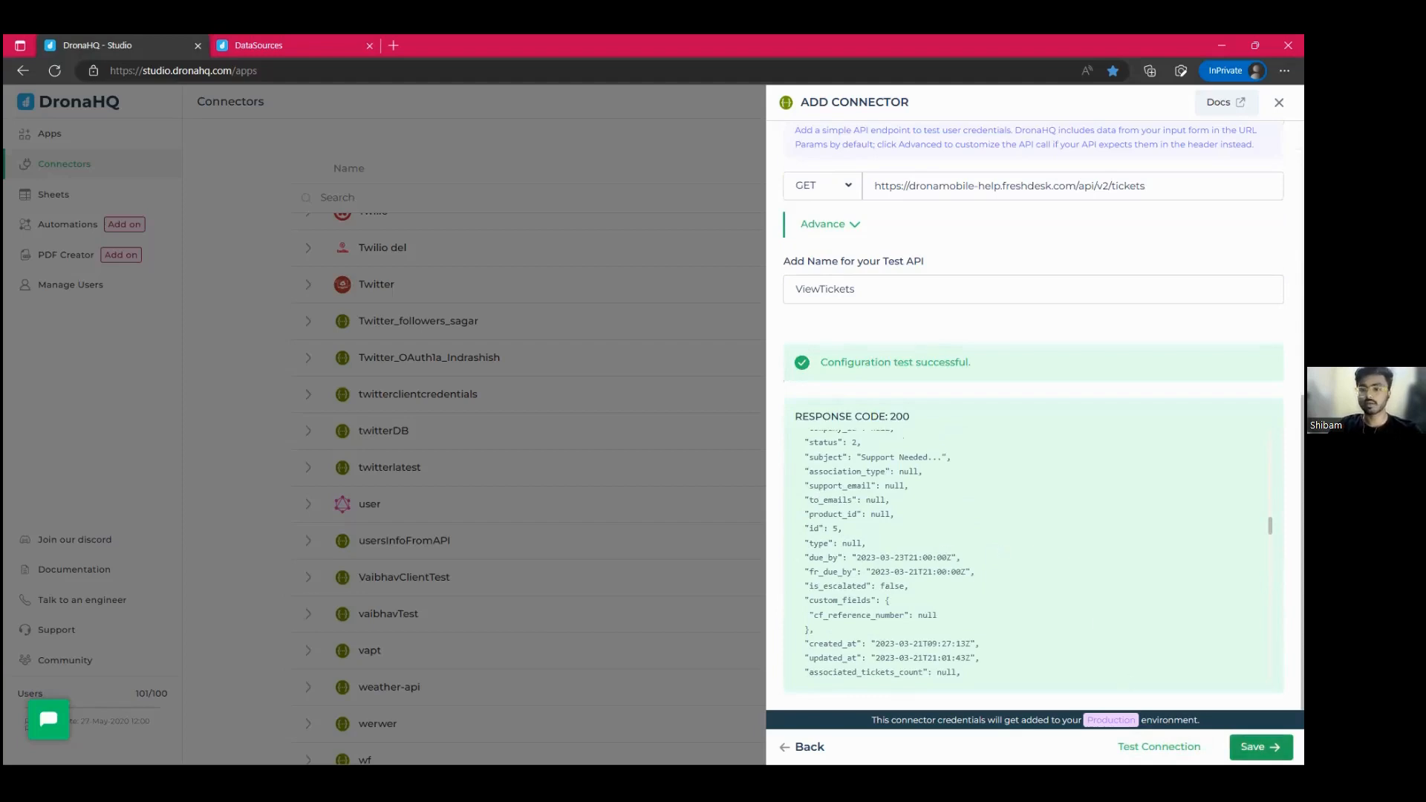
left_click(1260, 746)
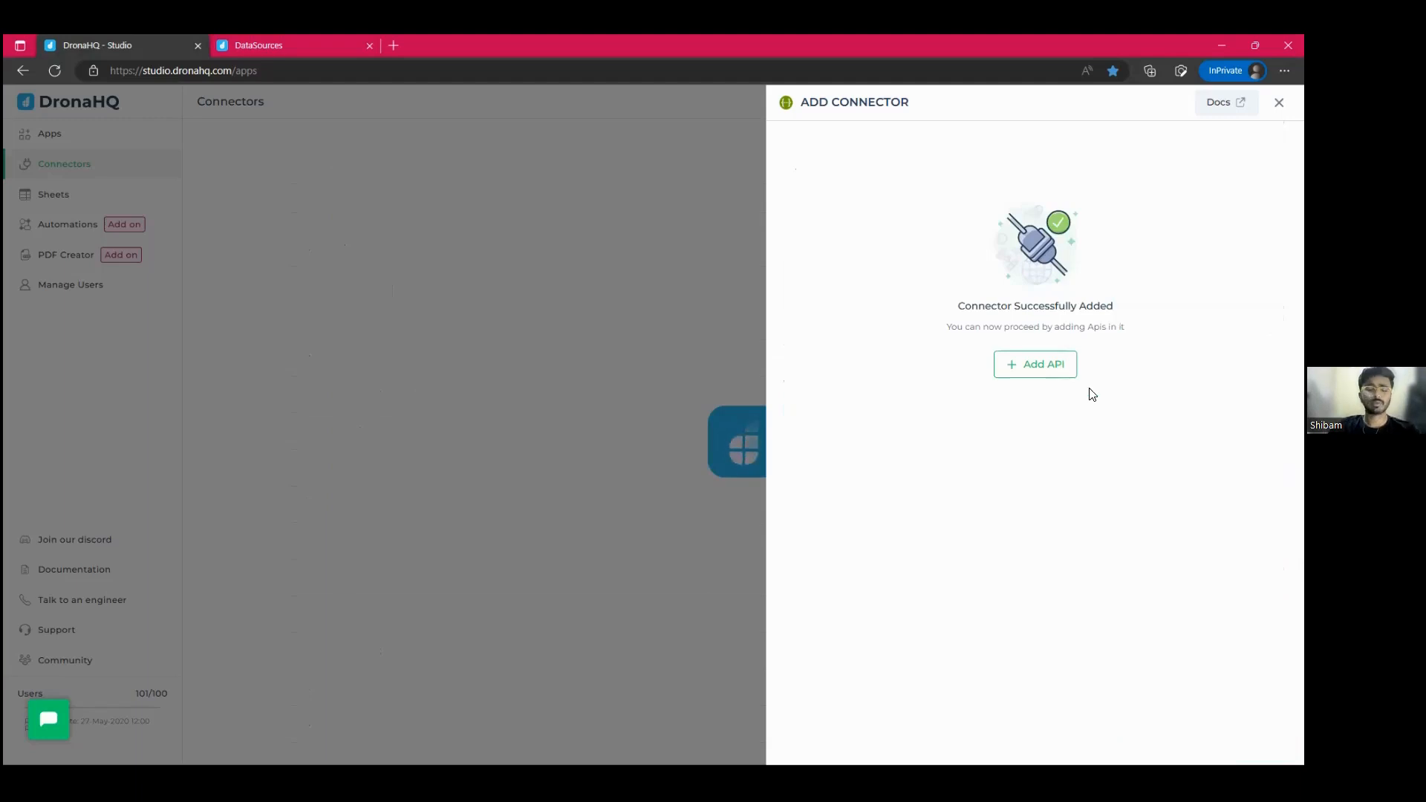
Step: Add a connector API named createTicket sending POST to /api/v2/tickets, with Advance options expanded
left_click(1037, 371)
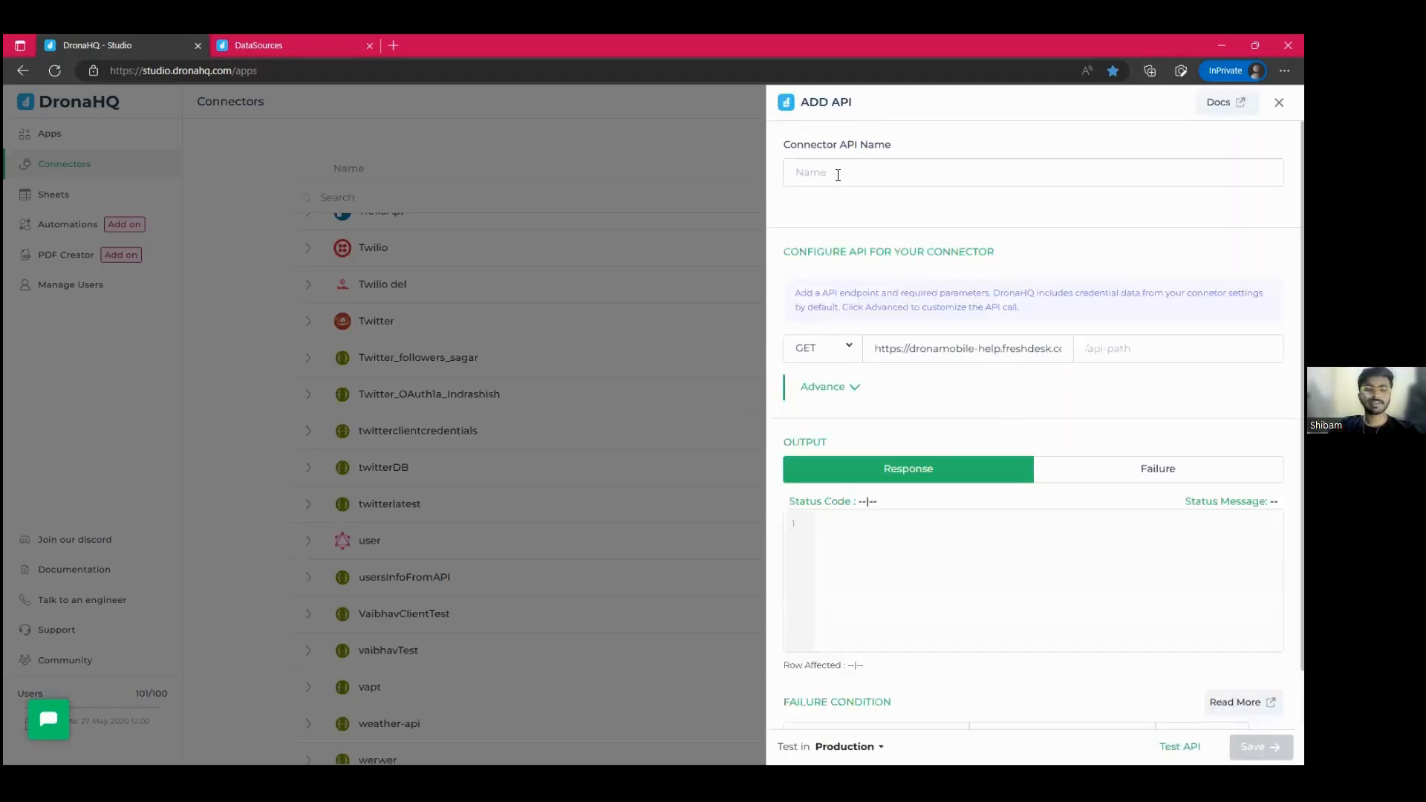
left_click(837, 174)
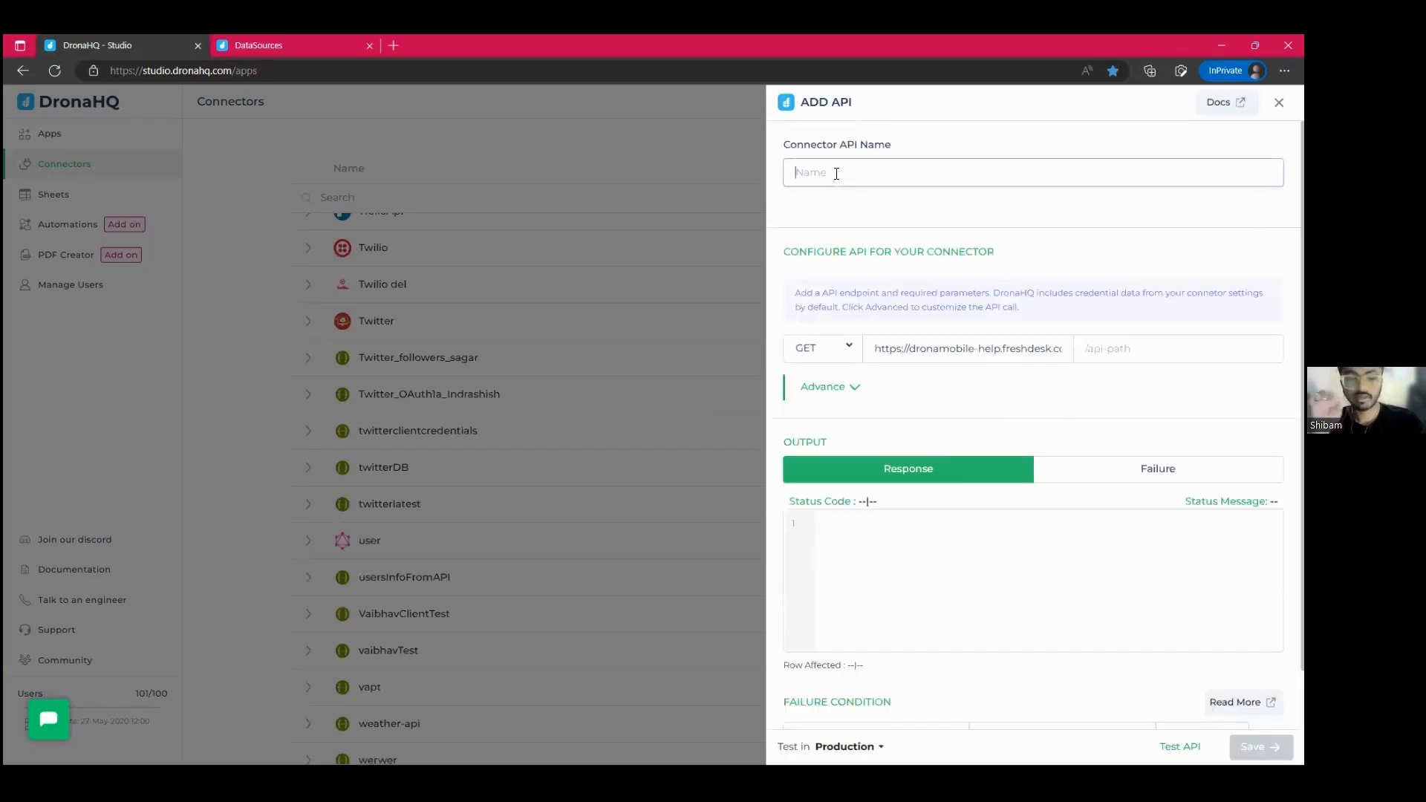
type("dreateTi")
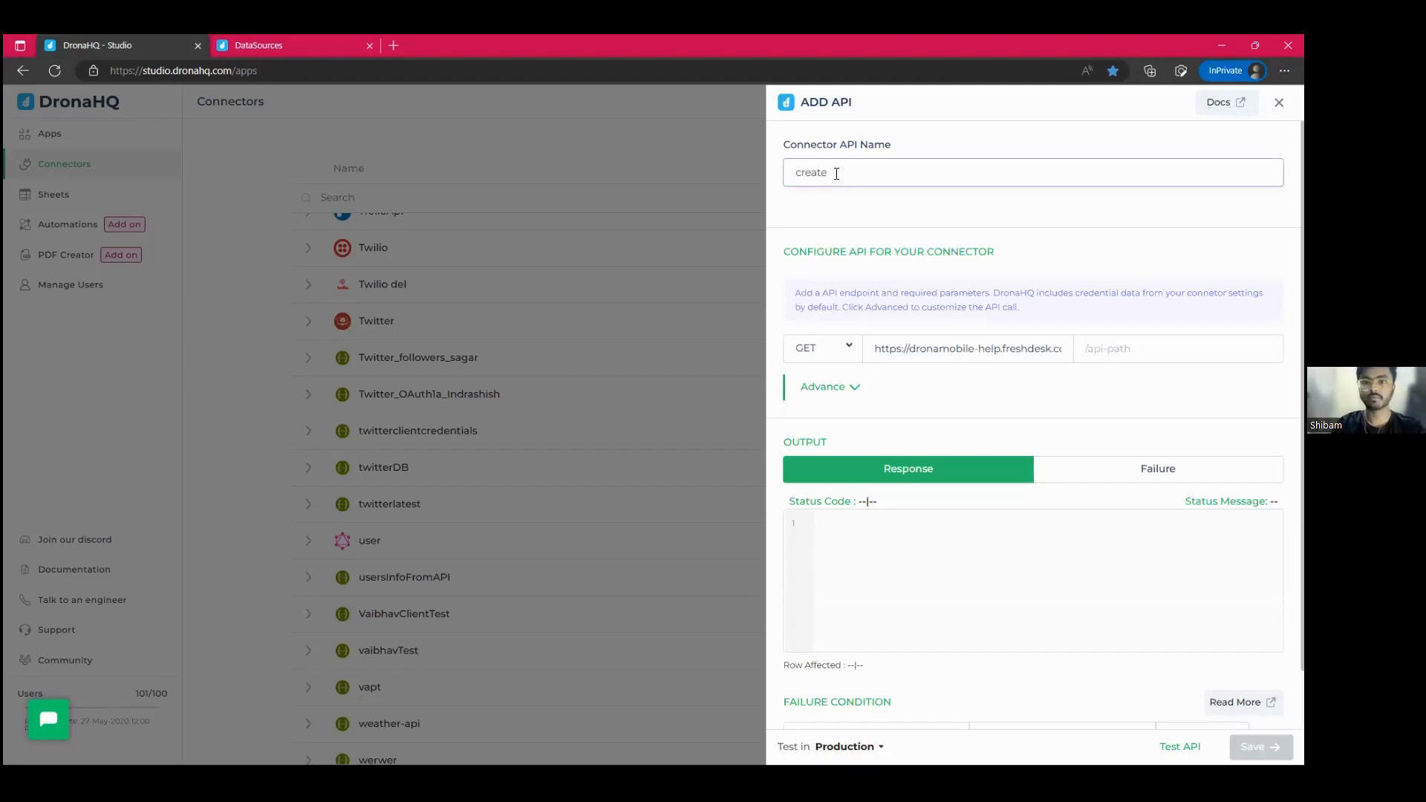
type("cket")
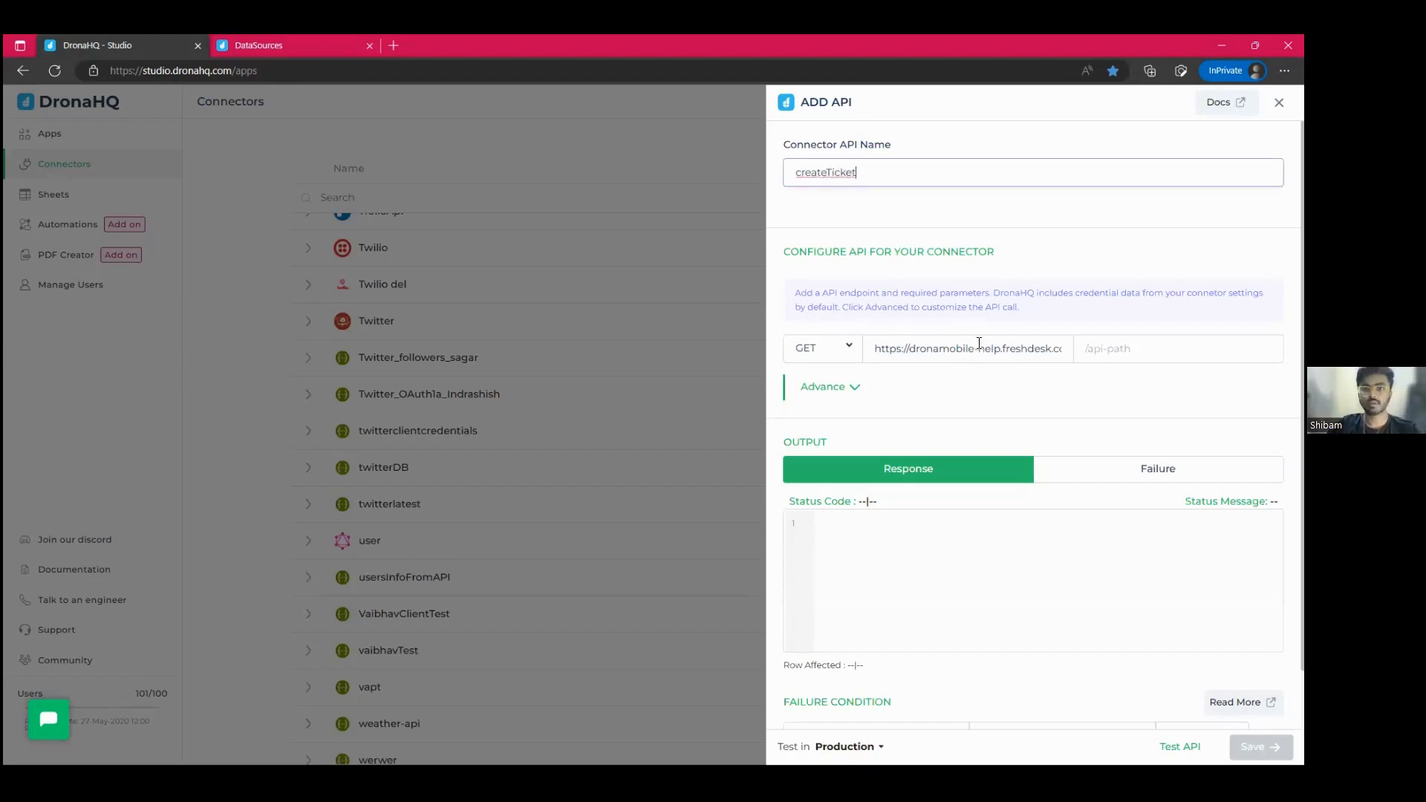
left_click(1154, 361)
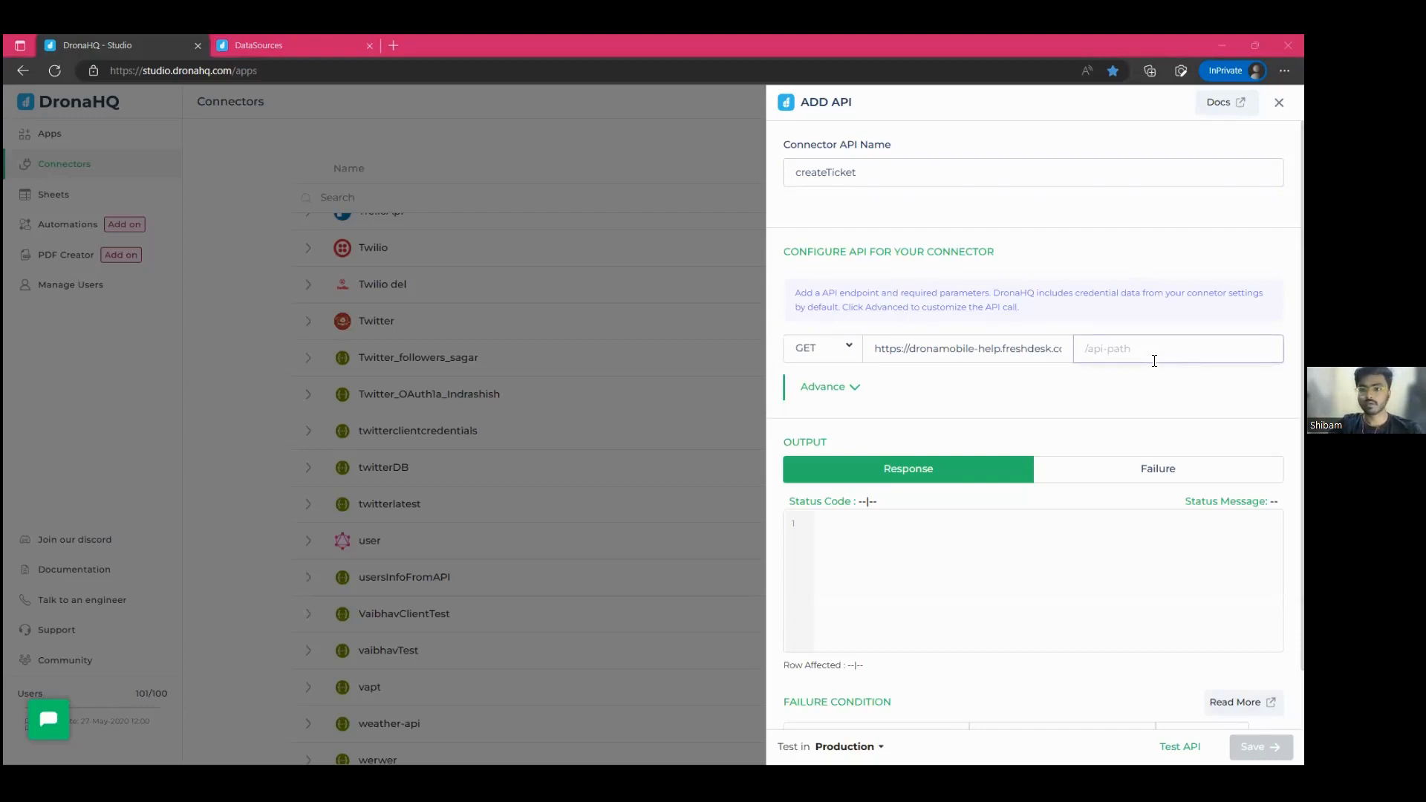
left_click(1153, 361)
type("/api/v2/tickets")
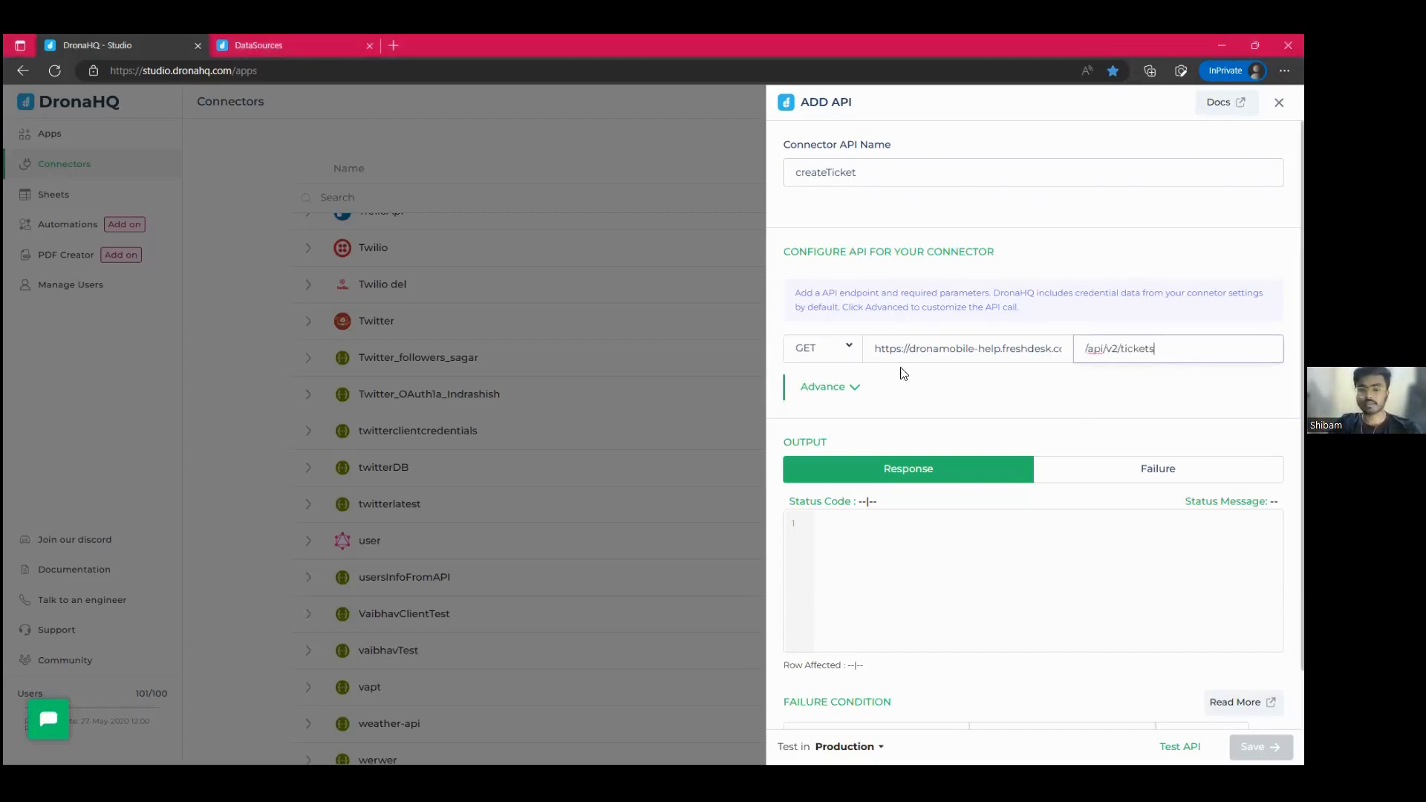
left_click(842, 360)
left_click(826, 405)
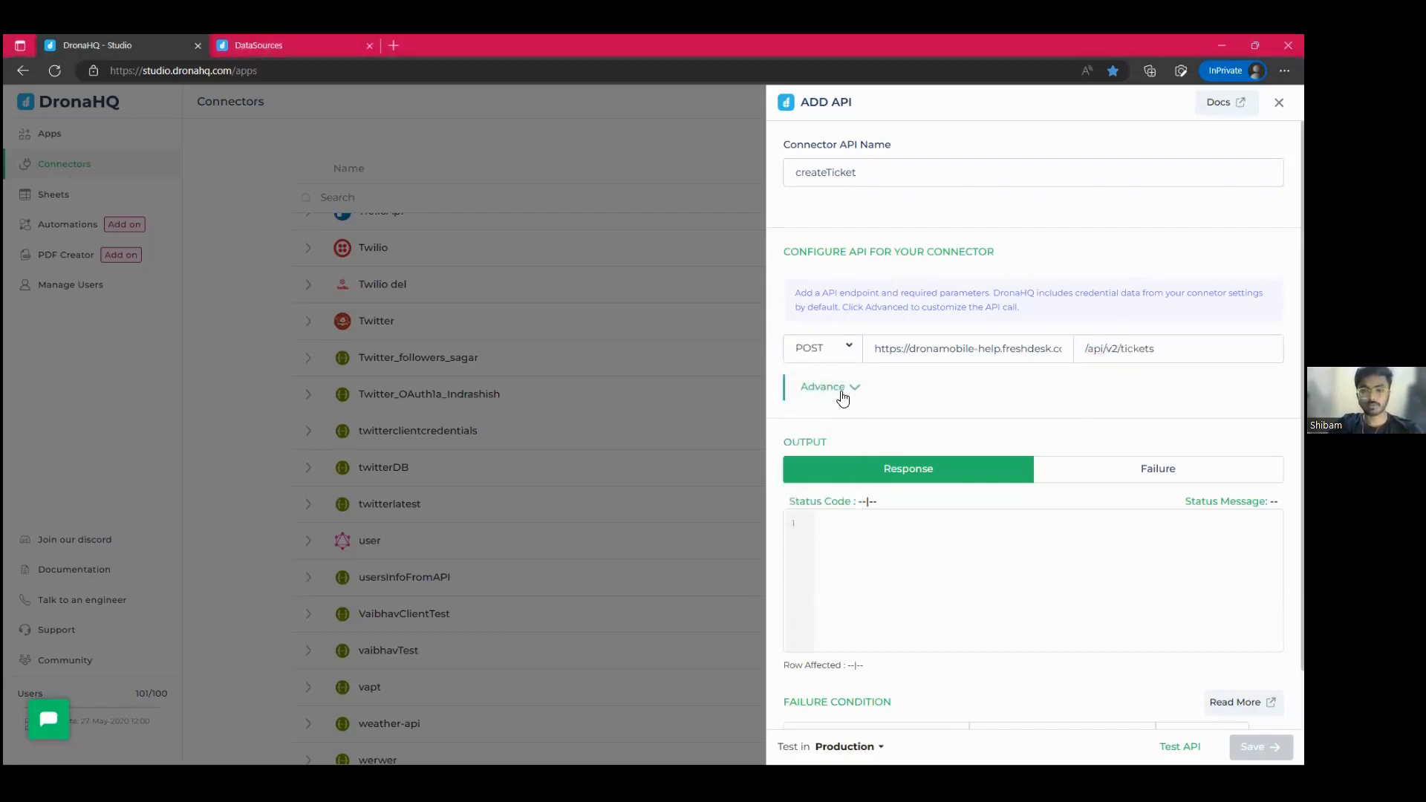
left_click(842, 394)
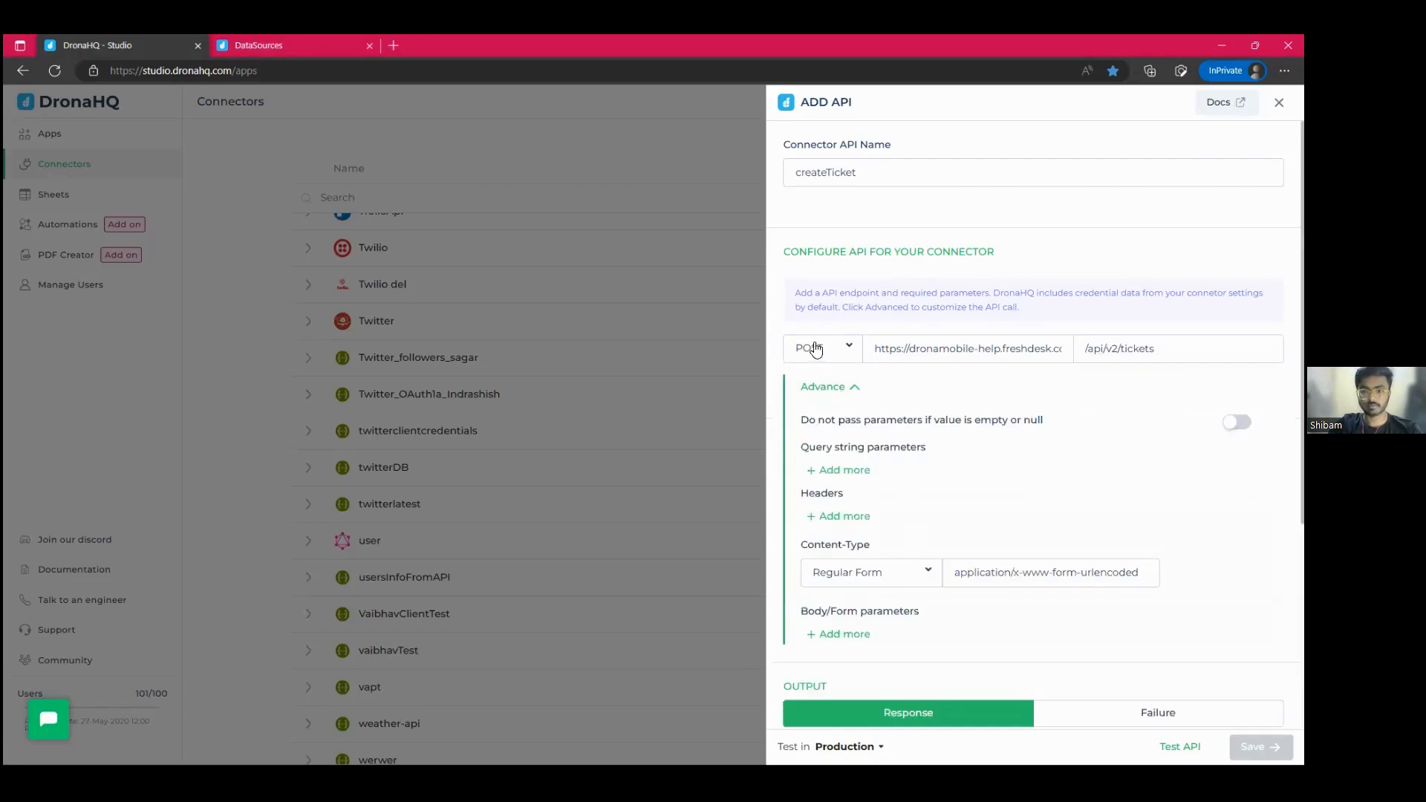
Step: Set the createTicket request Content-Type to RAW (application/json)
scroll(964, 534, "down", 4)
left_click(873, 311)
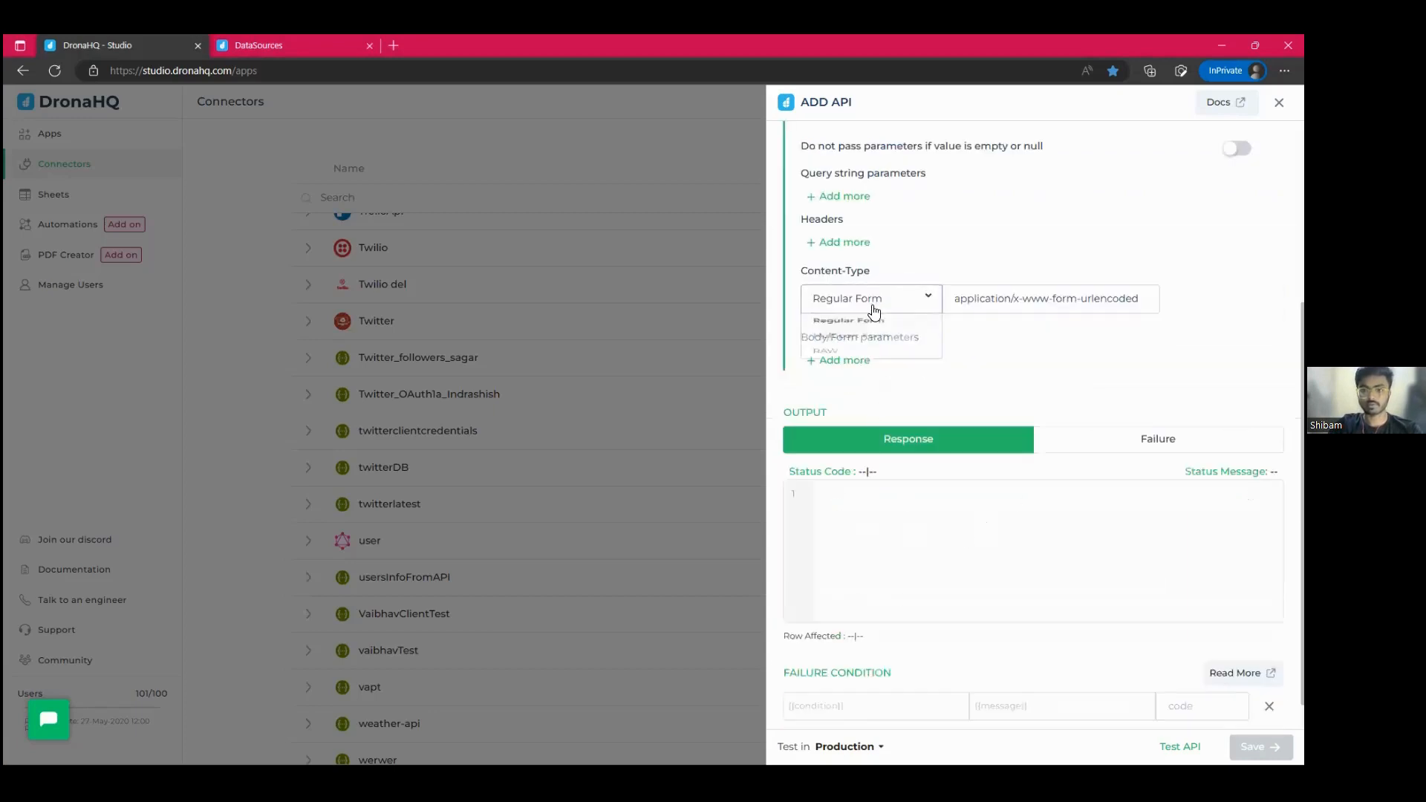
left_click(837, 381)
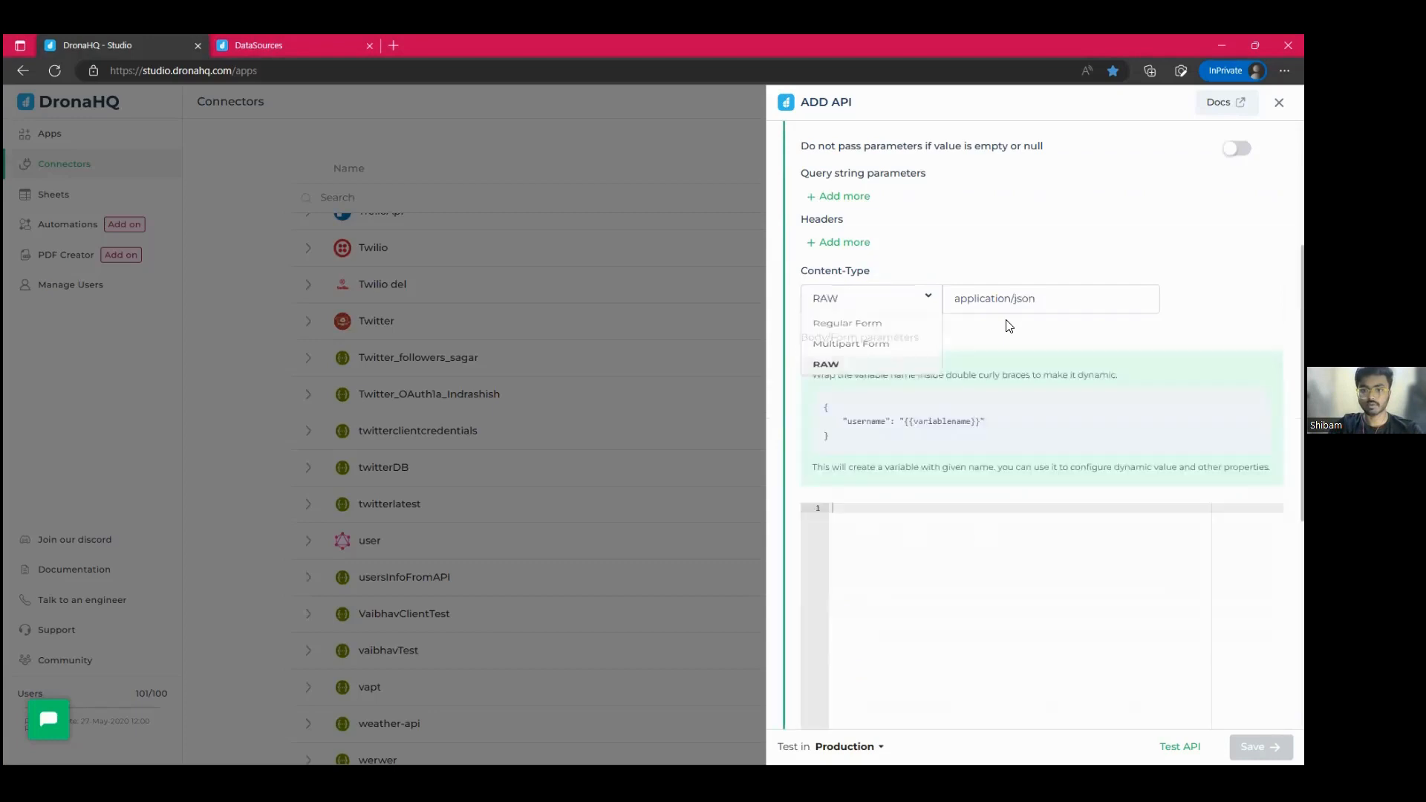
Step: Paste a JSON body with {{name}}, {{description}}, {{subject}}, {{email}}, {{priority}} and status 2
scroll(865, 520, "down", 4)
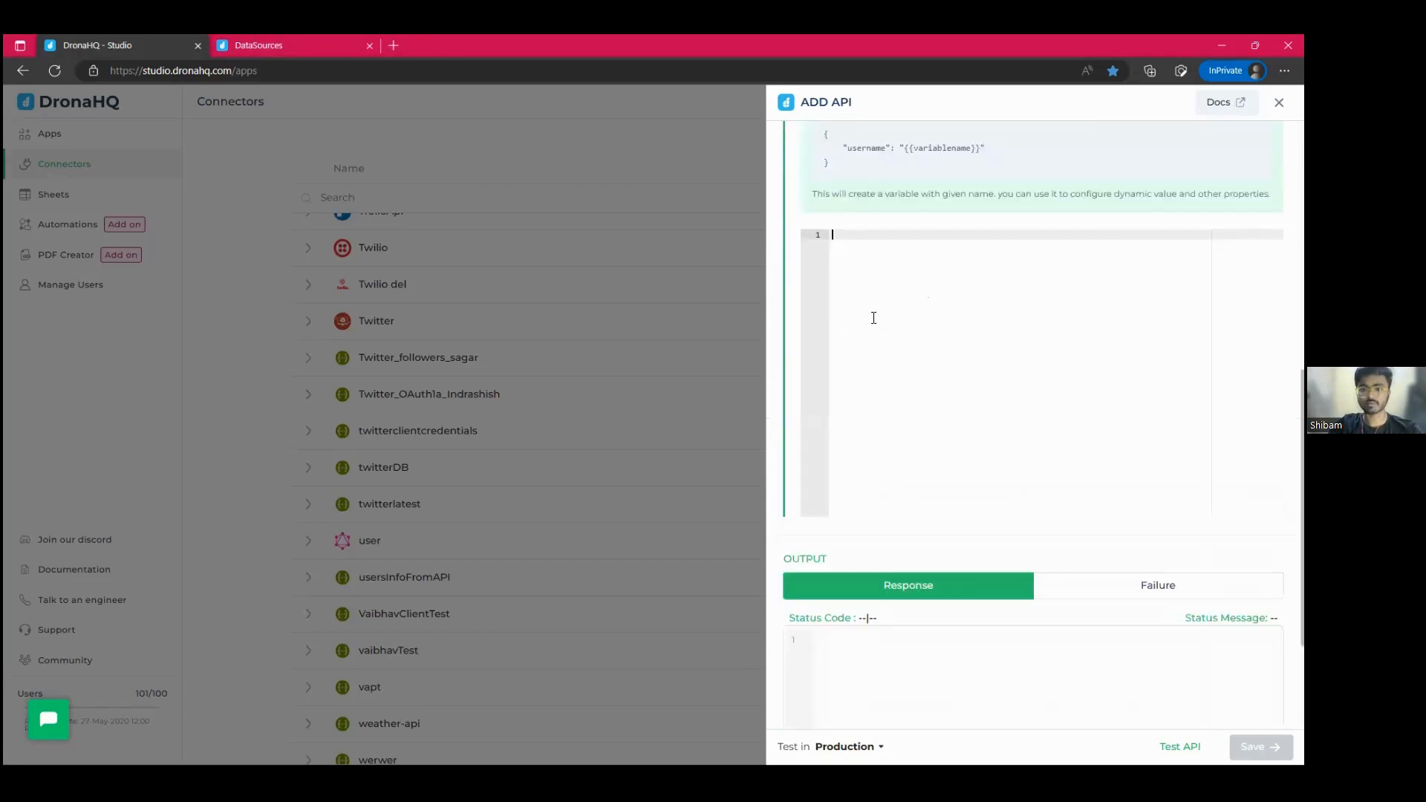
scroll(873, 326, "up", 5)
scroll(891, 352, "down", 4)
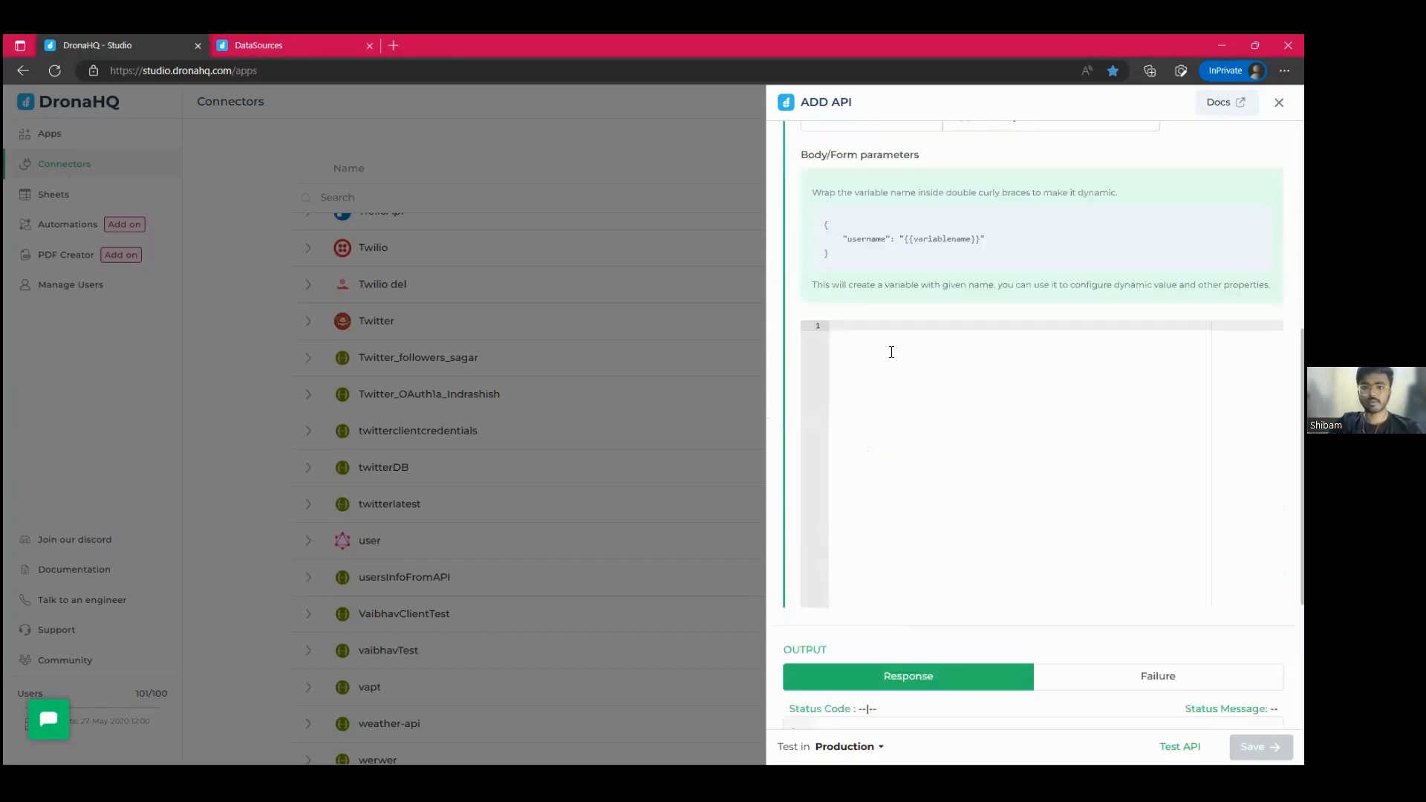
left_click(891, 352)
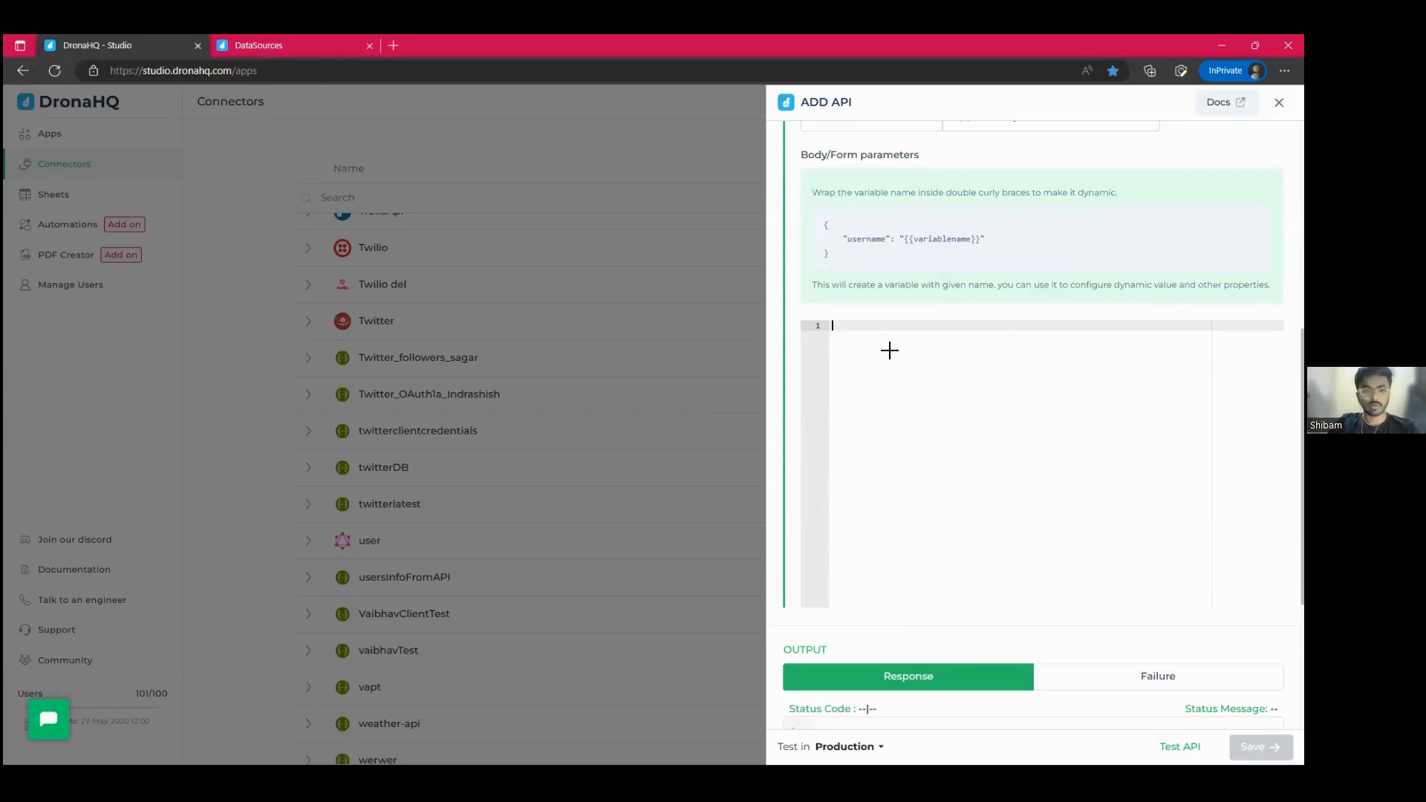
key("alt+Tab")
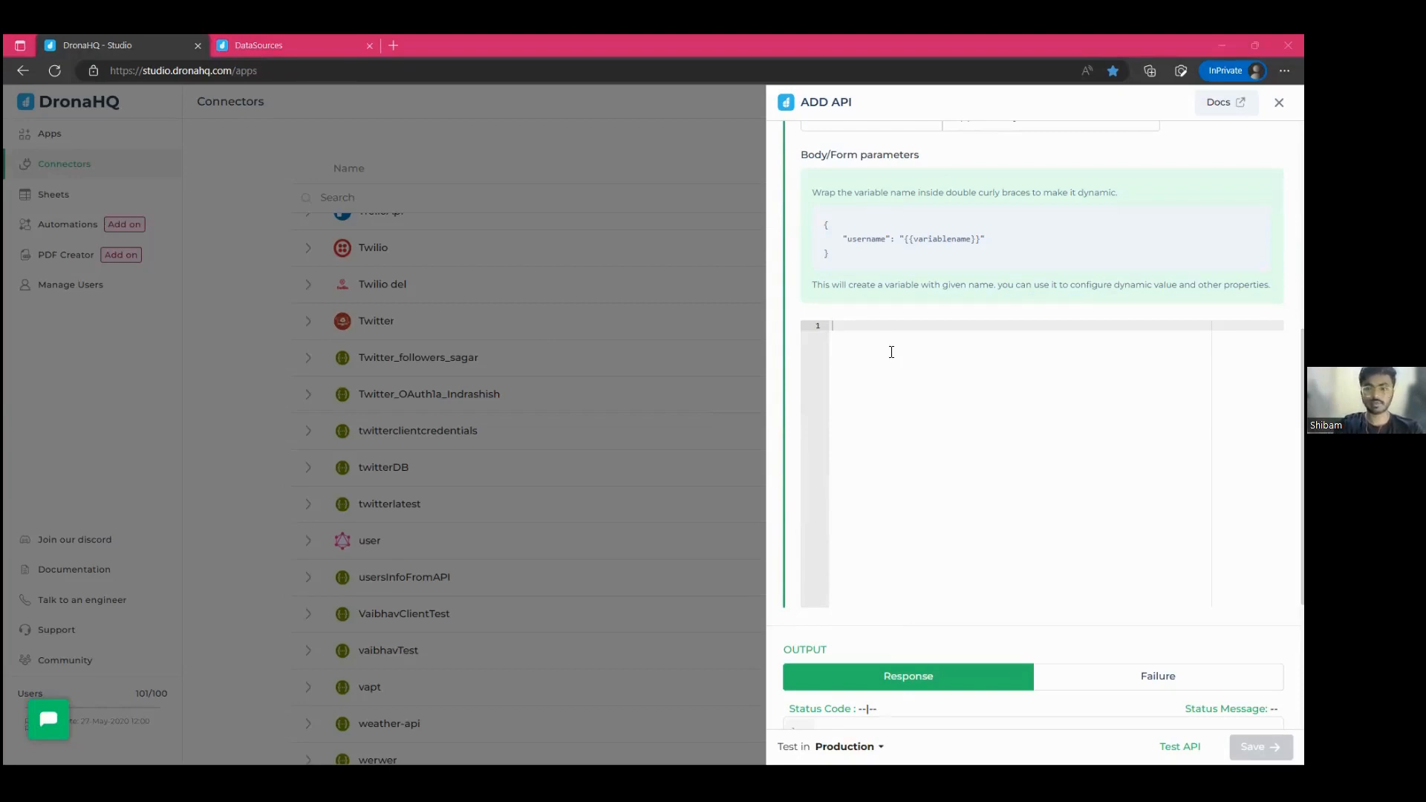
left_click(891, 349)
type("{   \"name\": \"{{name}}\",   \"description\": \"{{description}}\",   \"subject\": \"{{subject}}\",   \"email\": \"{{email}}\",   \"priority\": {{priority}} ,   \"status\" :2 }")
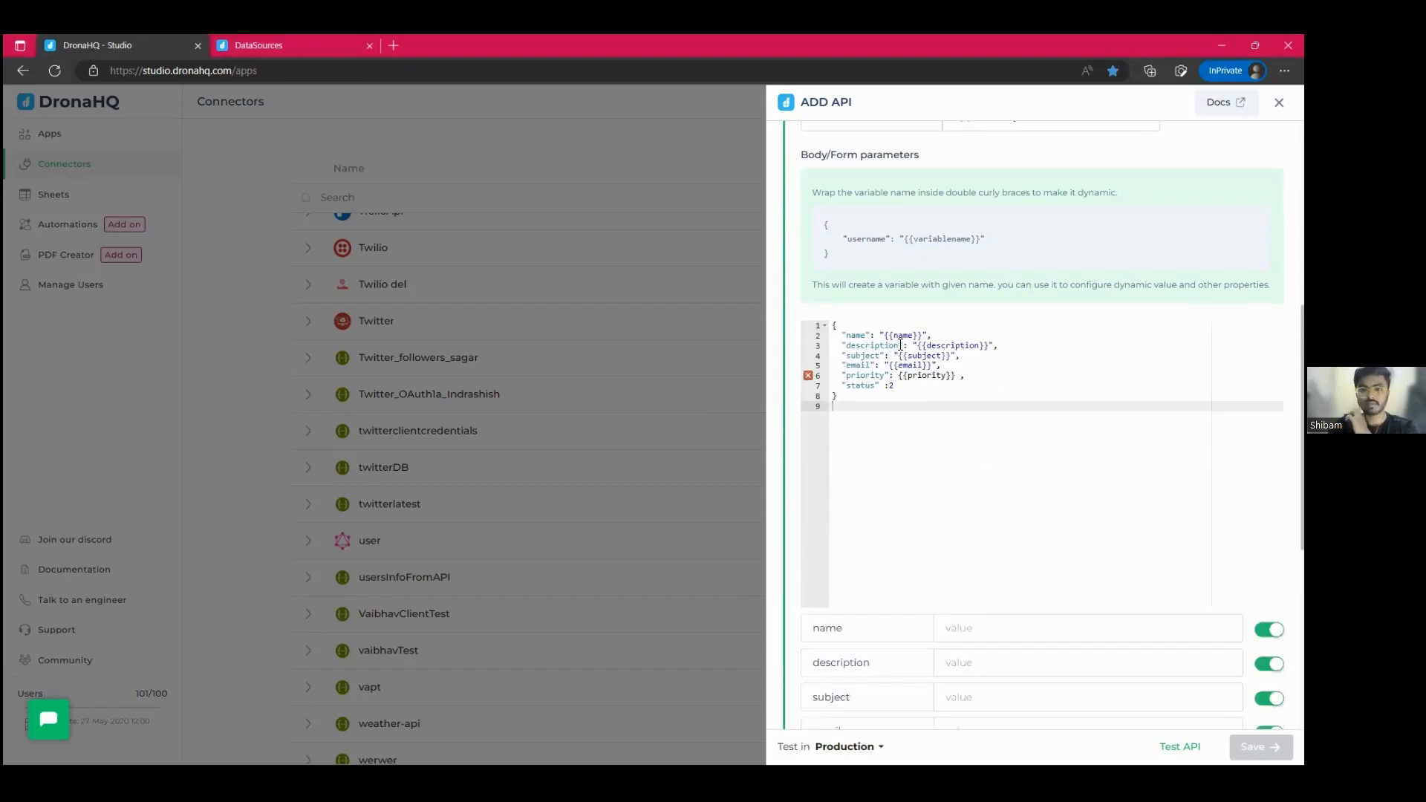
triple_click(857, 237)
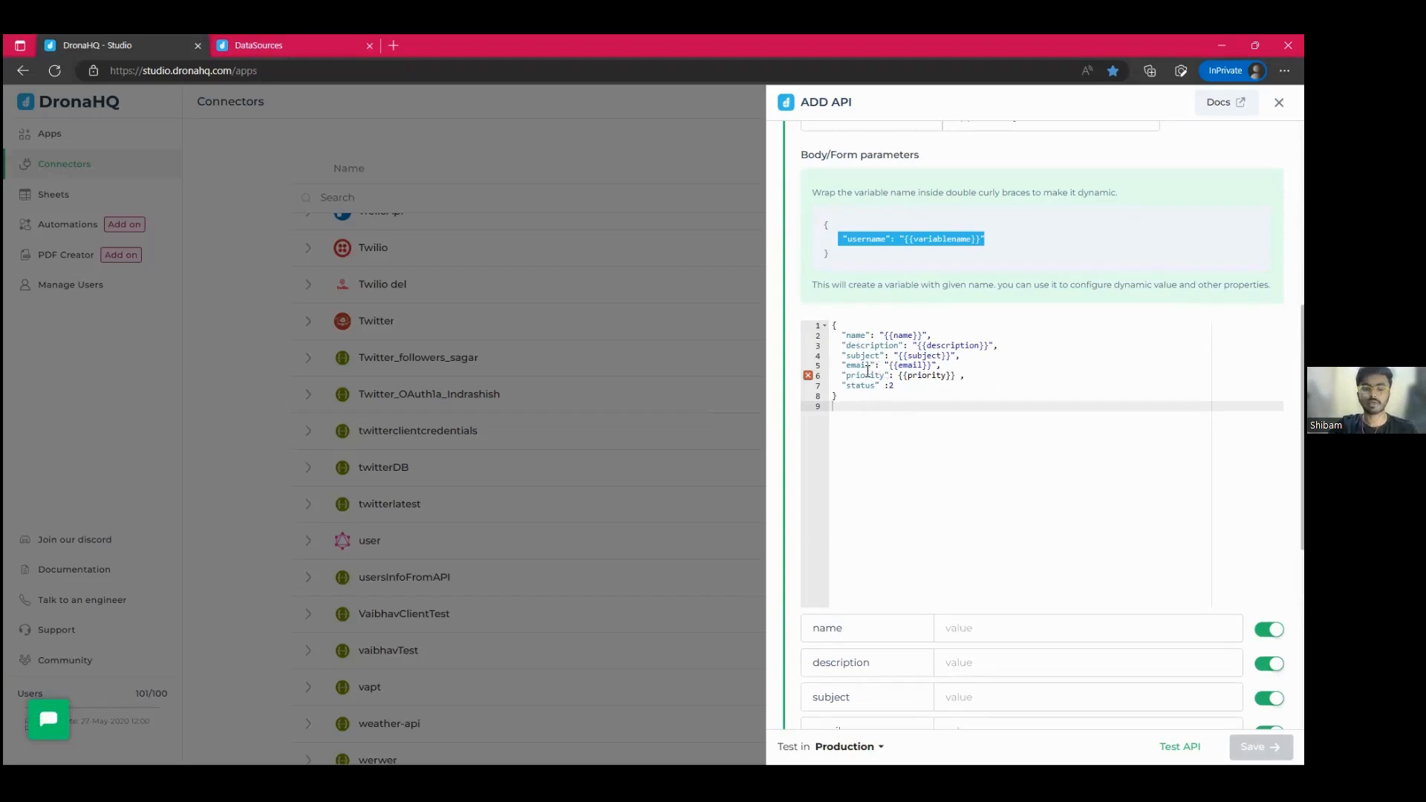
Step: Enter a person's name as the name test value and 'Billing issue facing' as description
scroll(1012, 582, "down", 1)
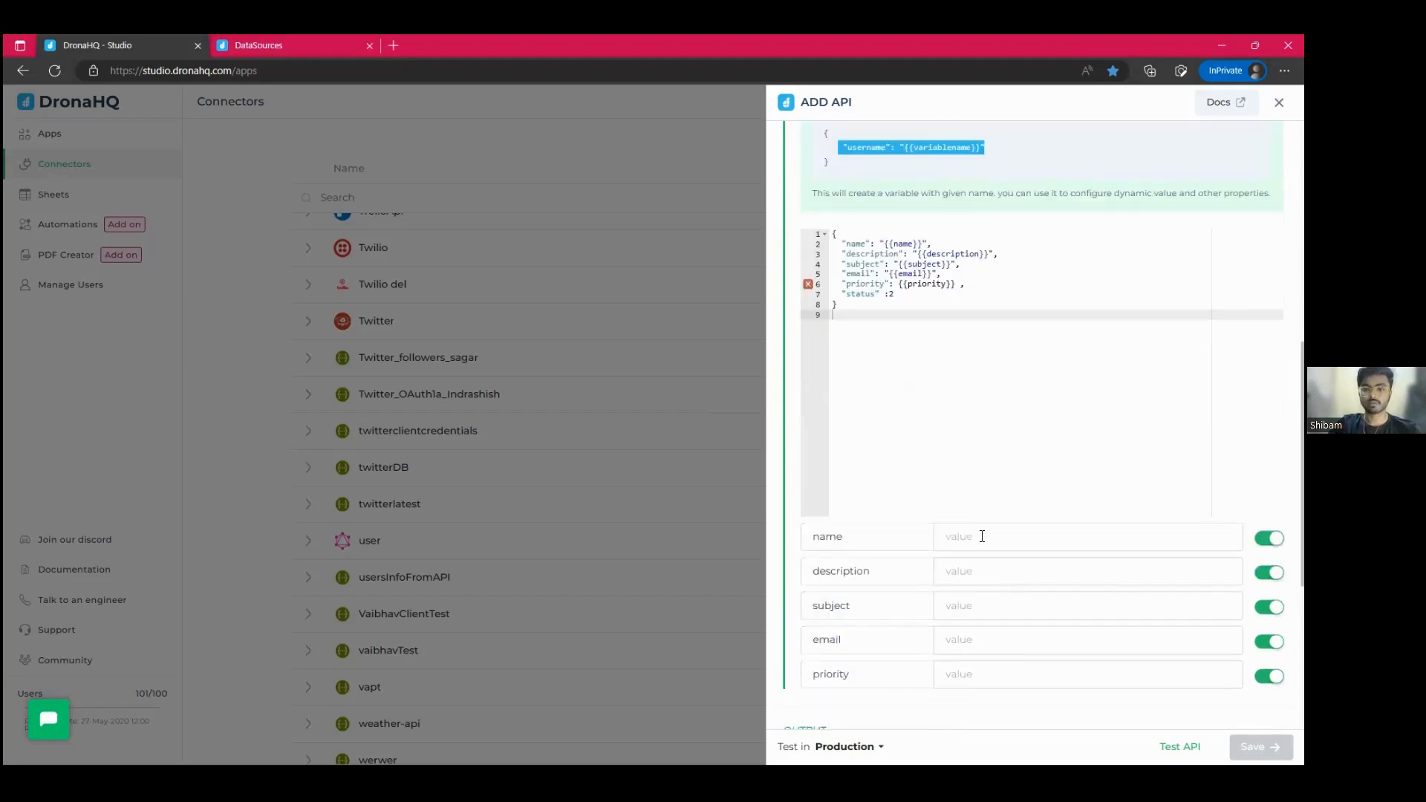
scroll(987, 535, "down", 1)
left_click(1005, 441)
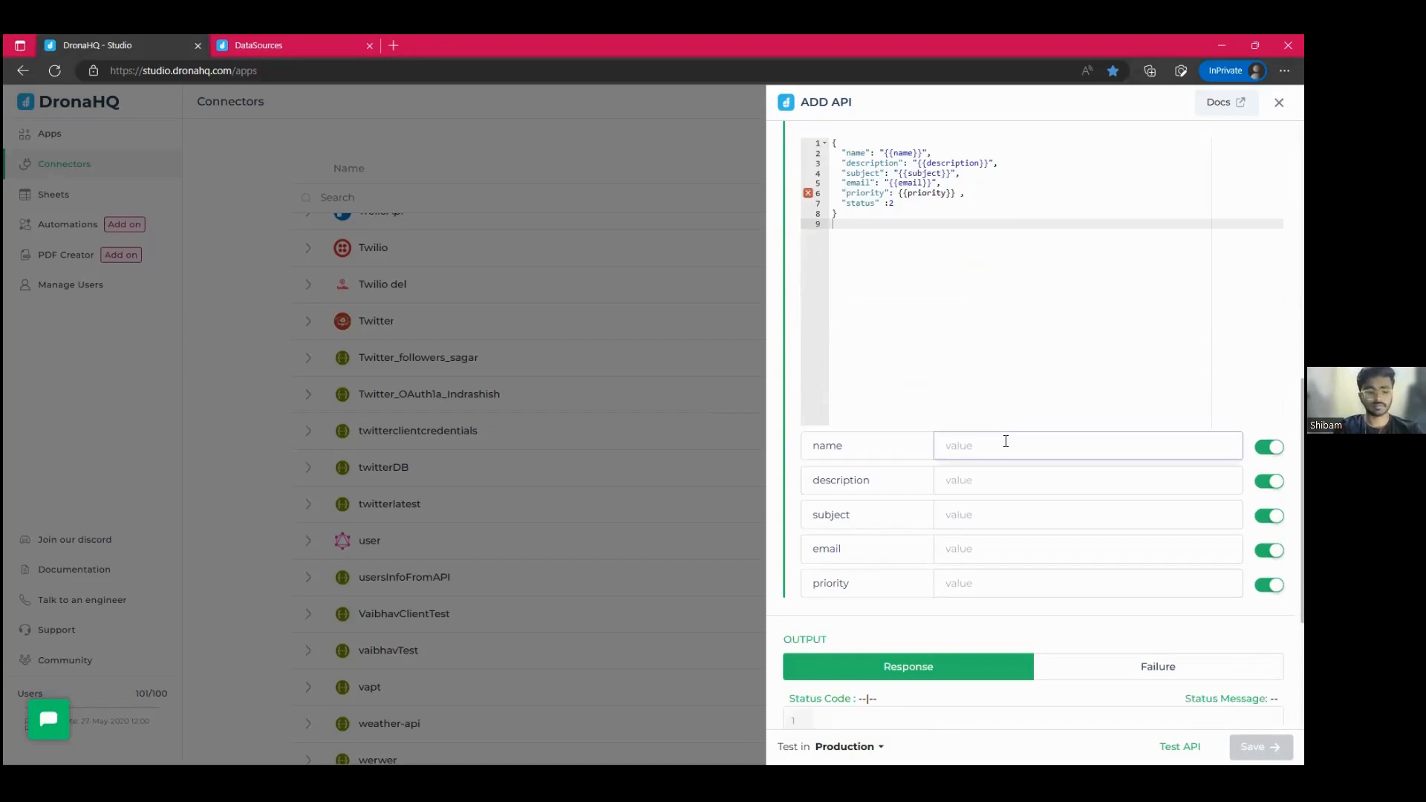
type("Shibam")
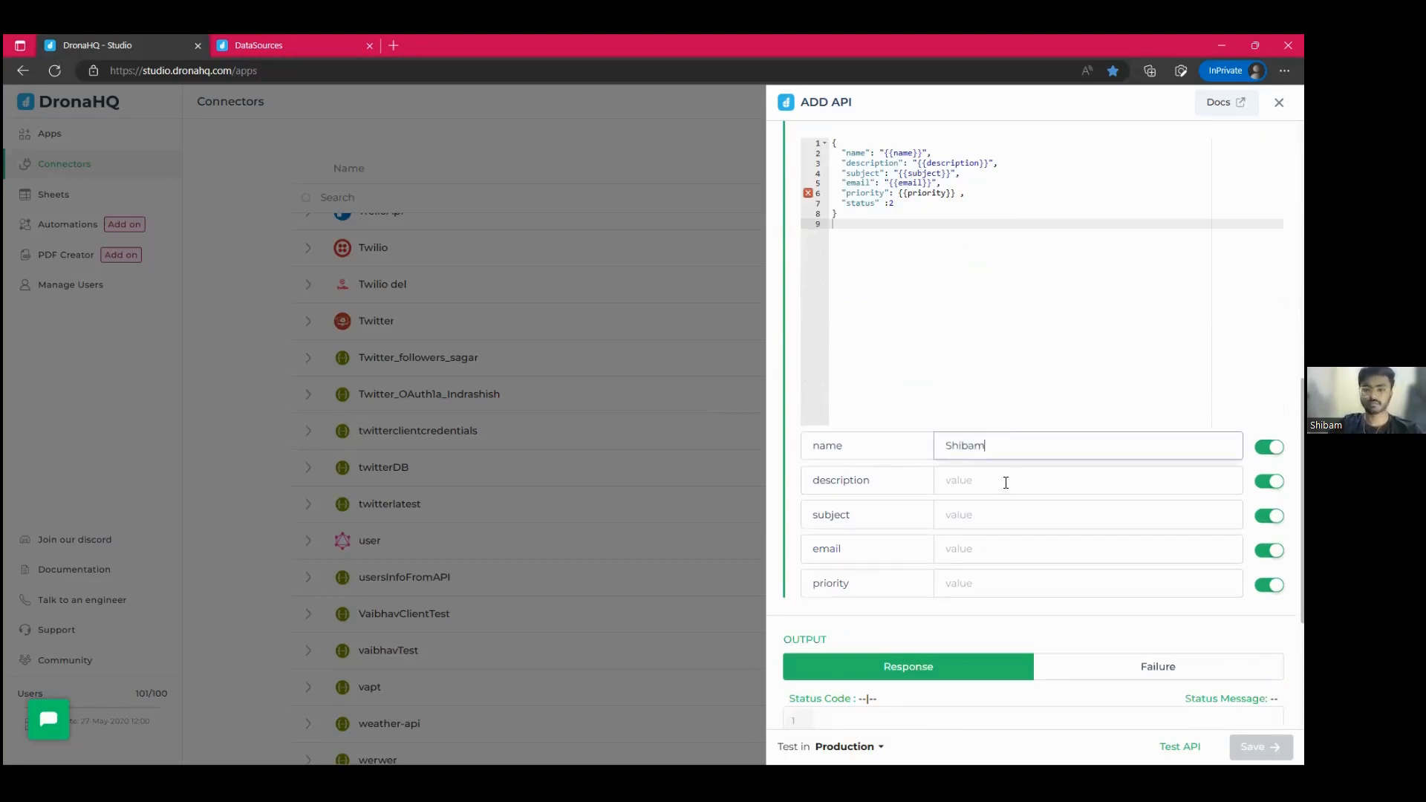
left_click(1005, 483)
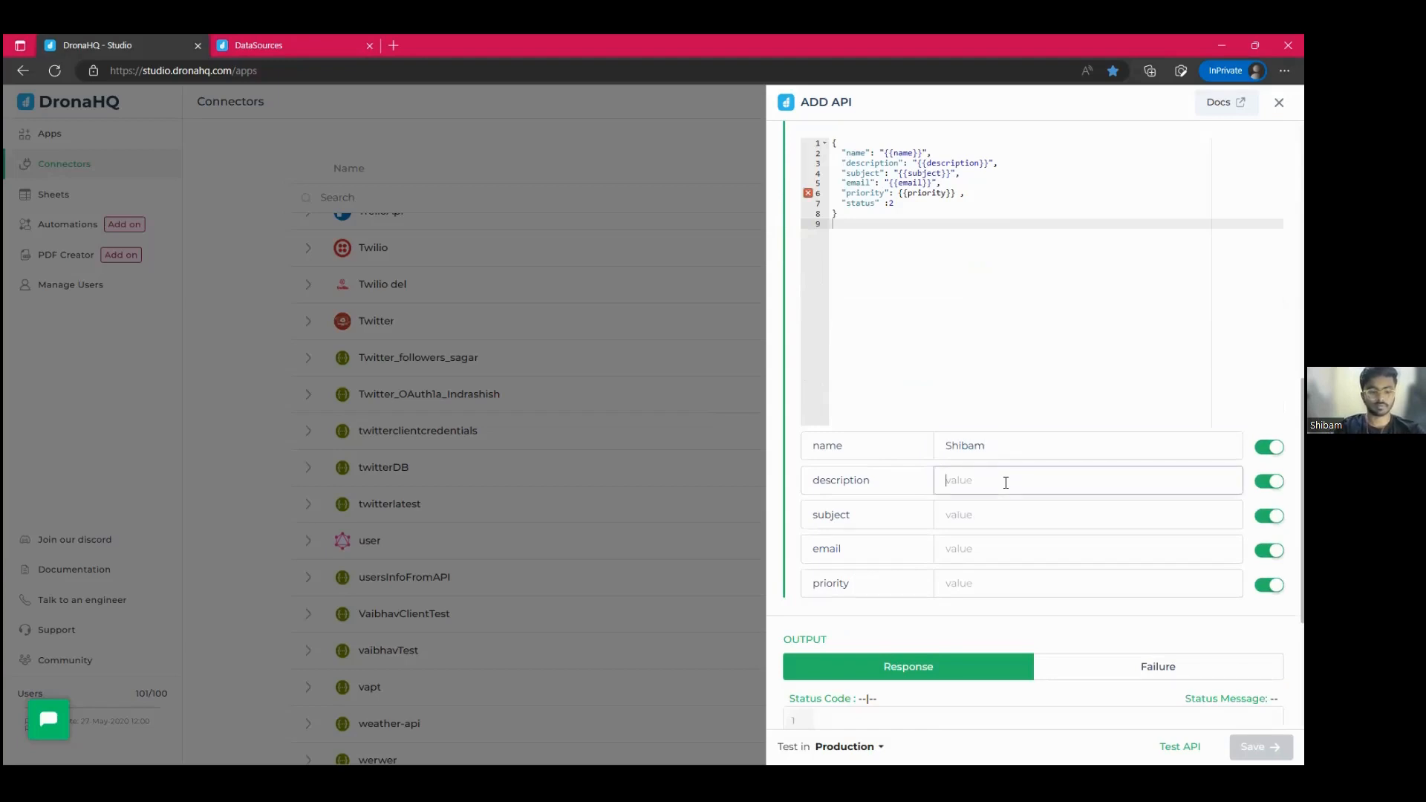
type("Billing")
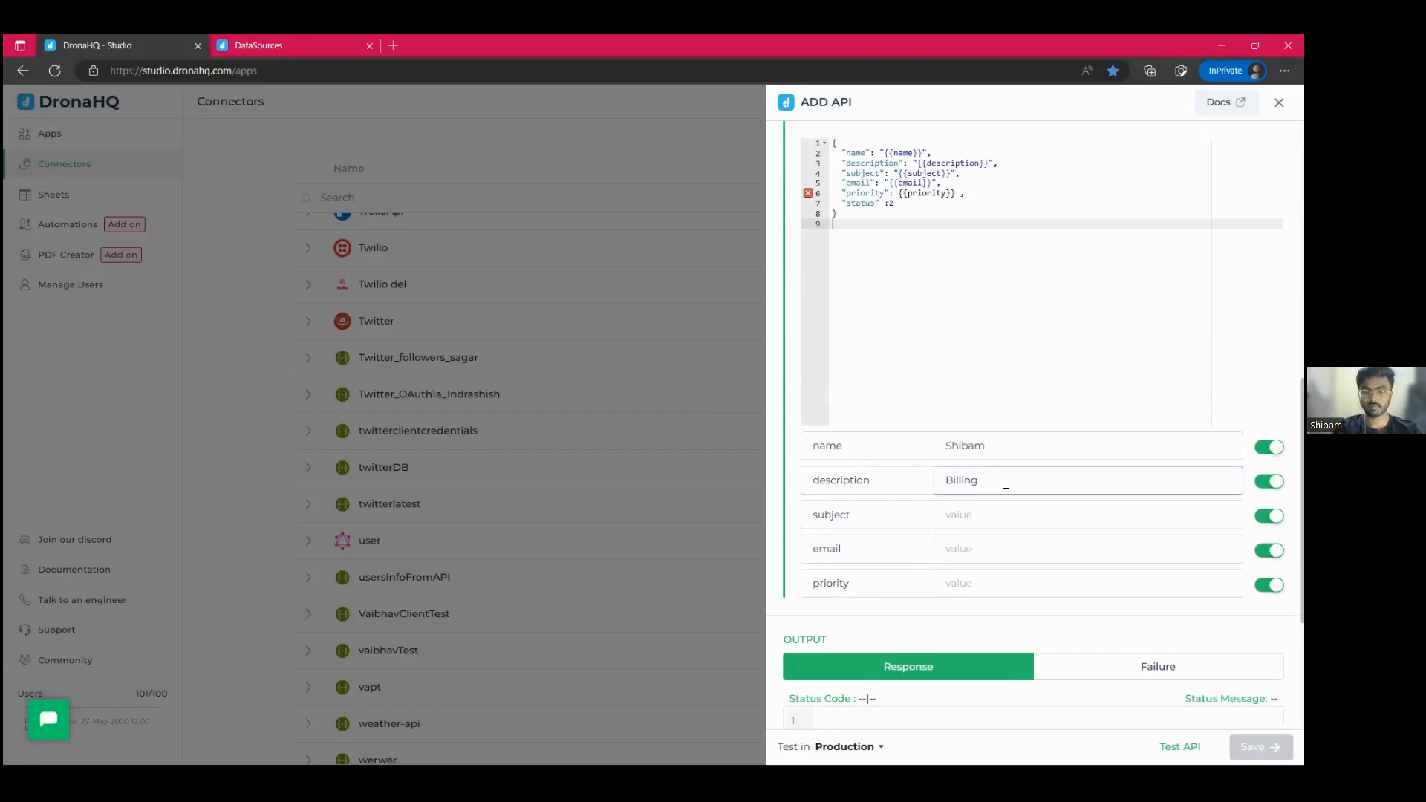
type("issue facing")
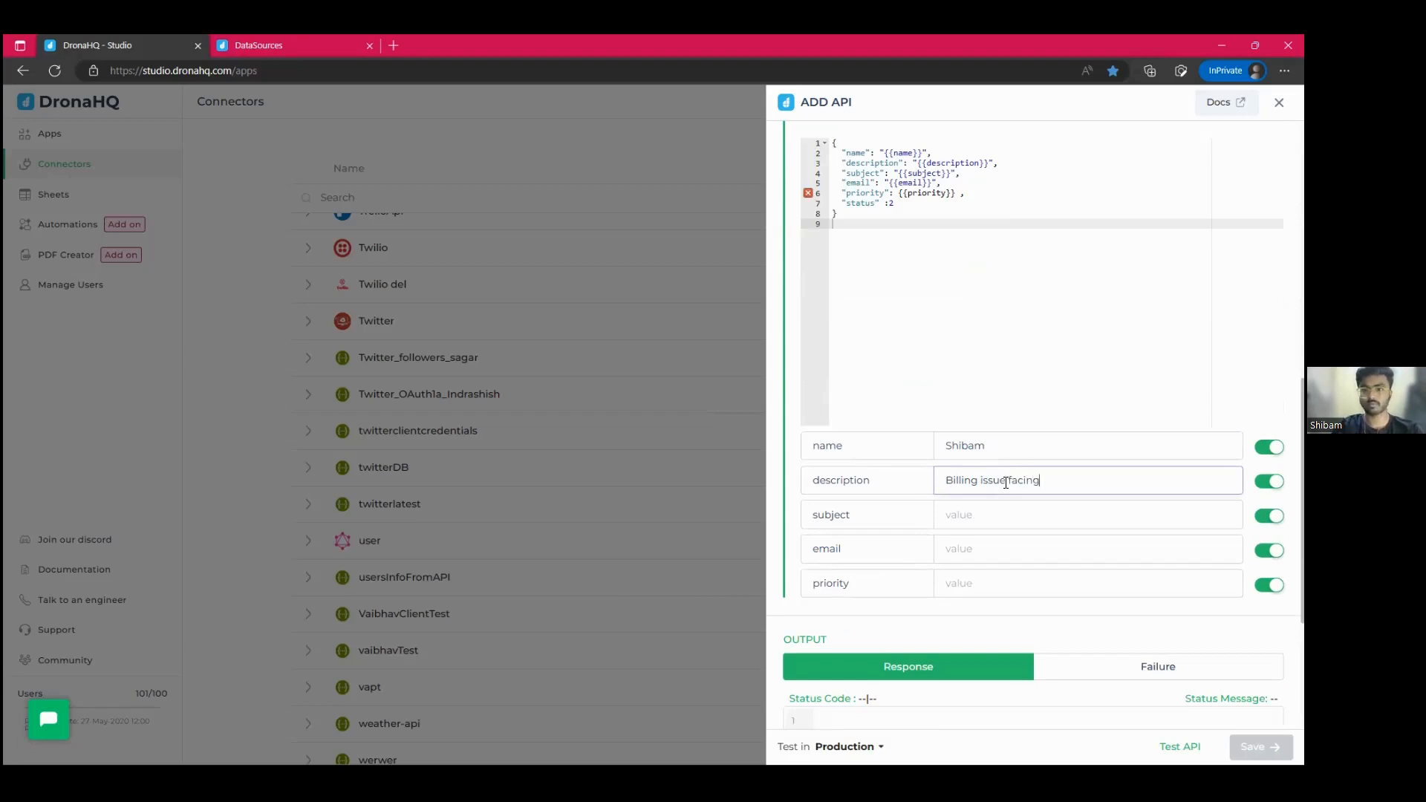
Step: Set test values: subject 'Billing', the contact's e-mail address, and priority 3
left_click(975, 508)
type("Bil")
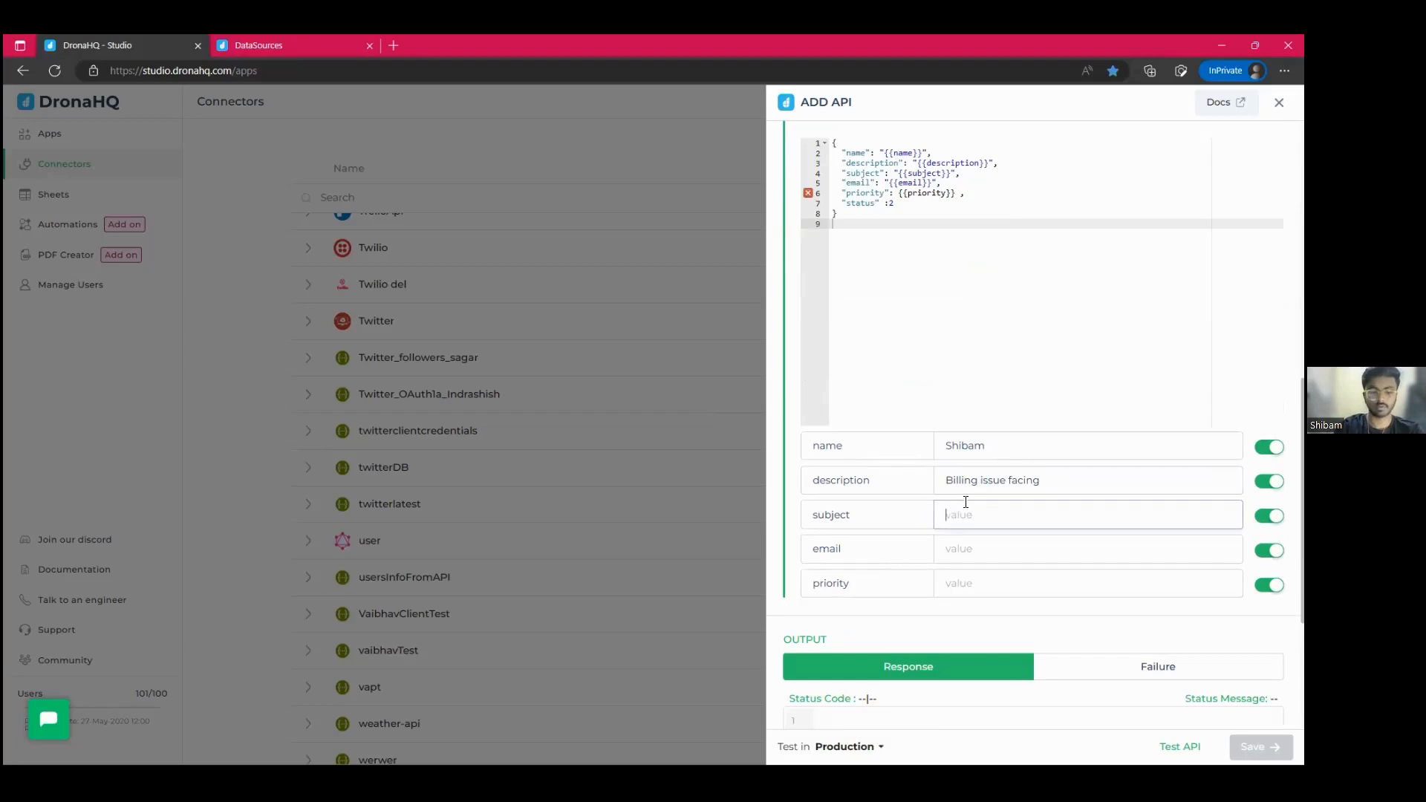
type("ling")
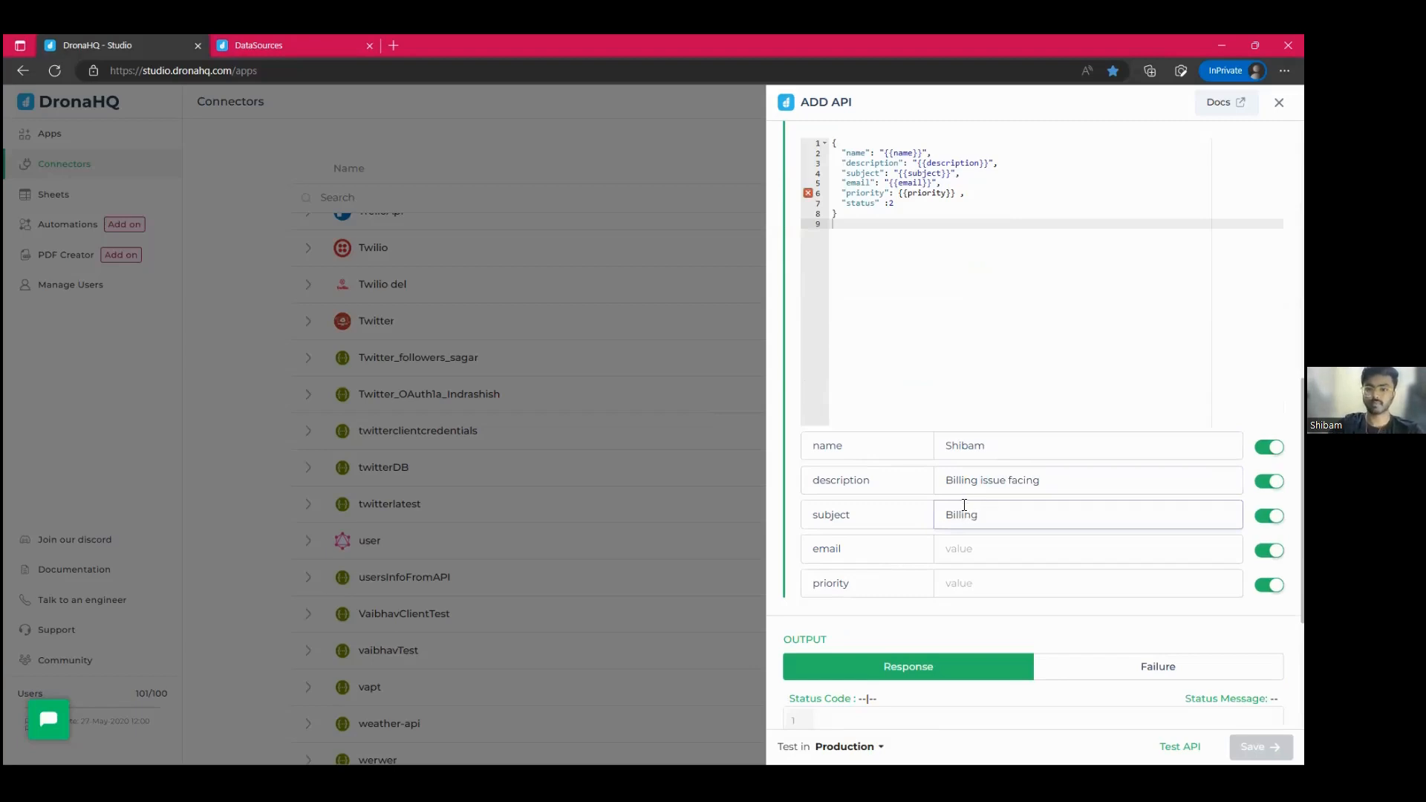
left_click(948, 542)
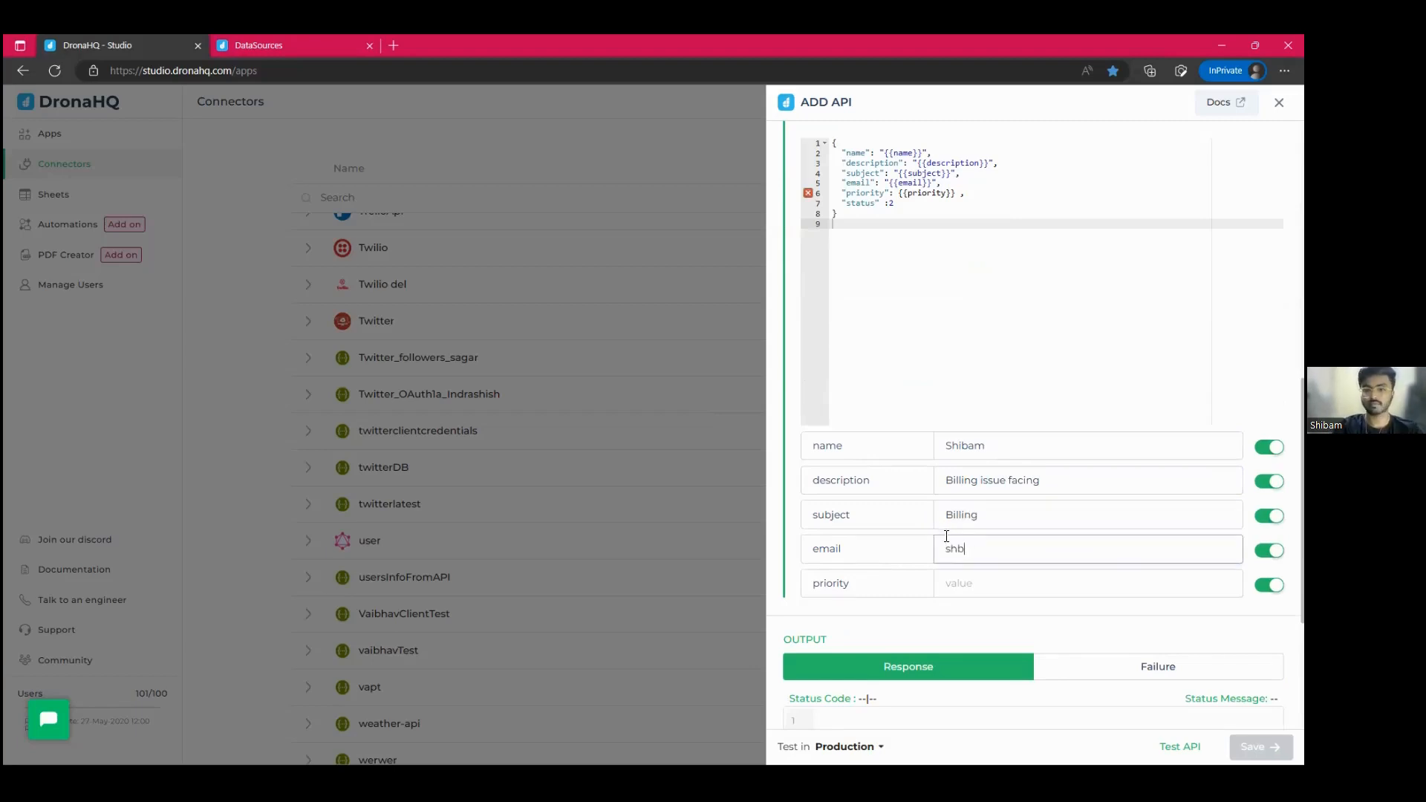
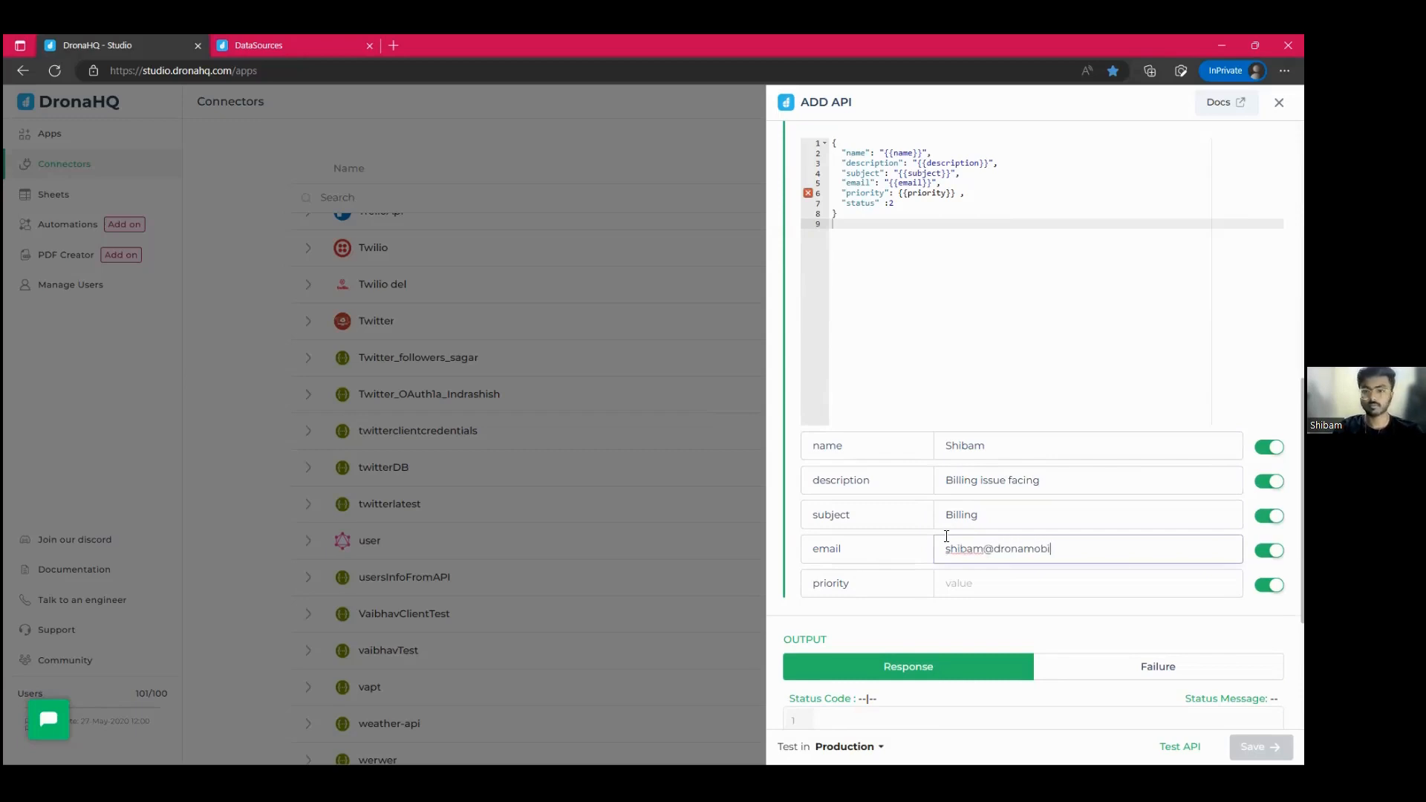
left_click(985, 594)
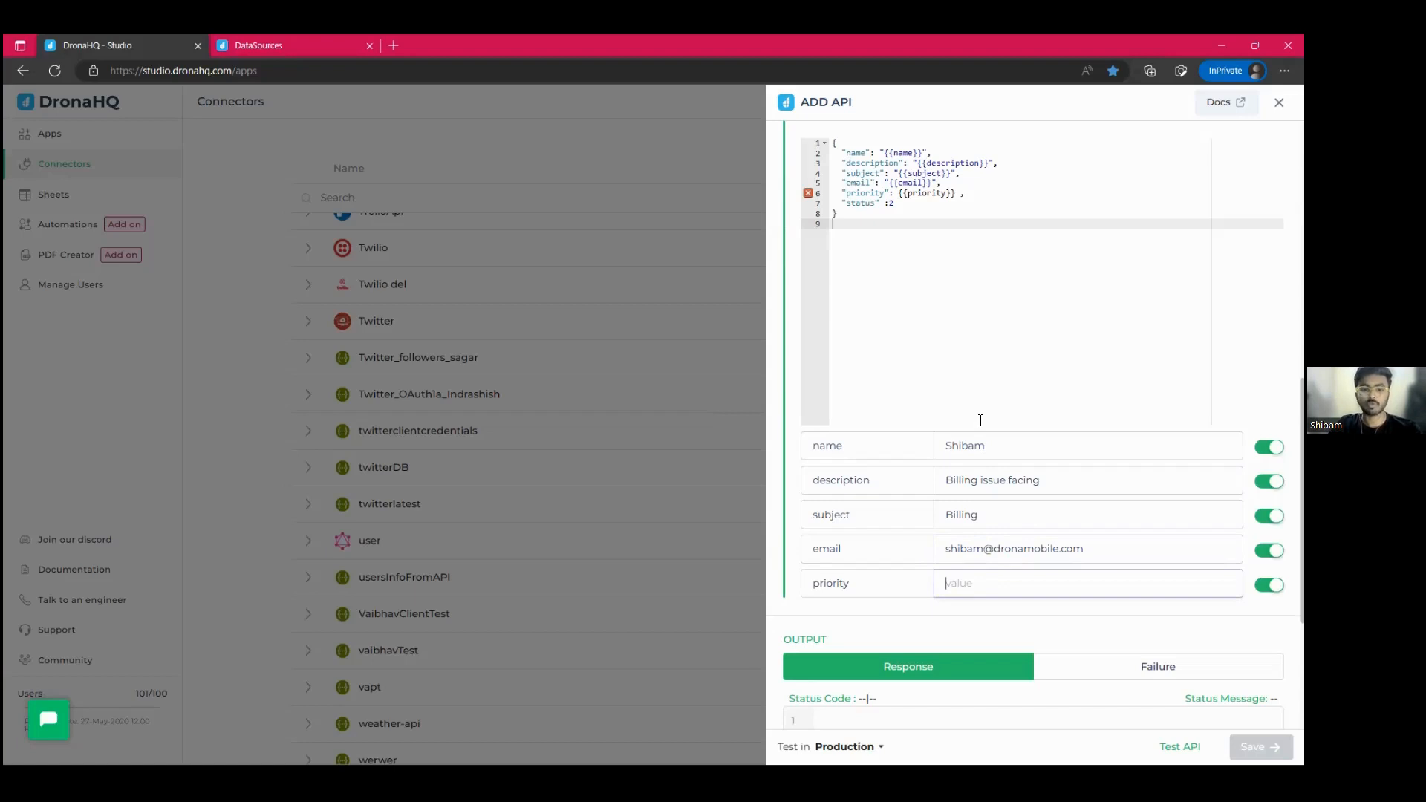
key("alt+Tab")
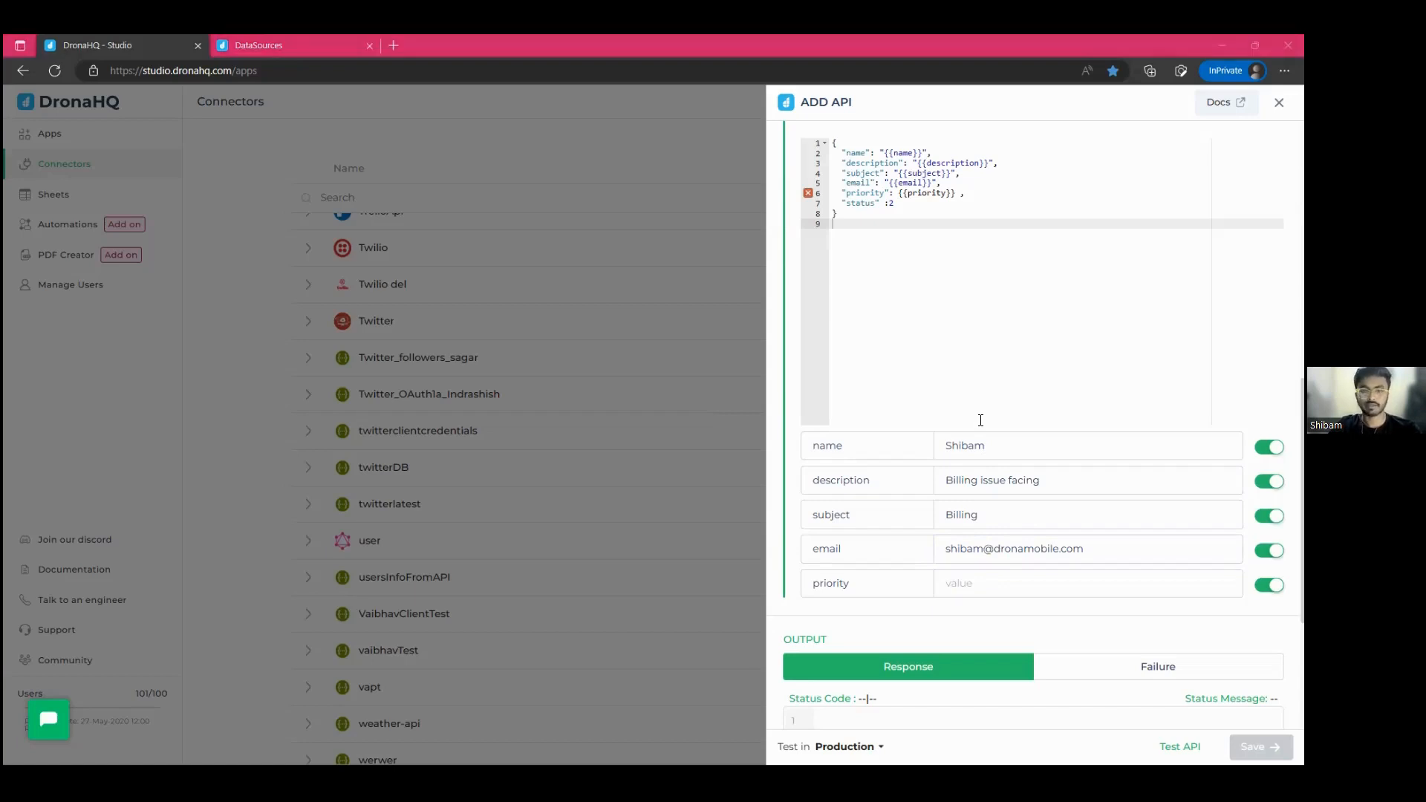
key("alt+Tab")
left_click(974, 586)
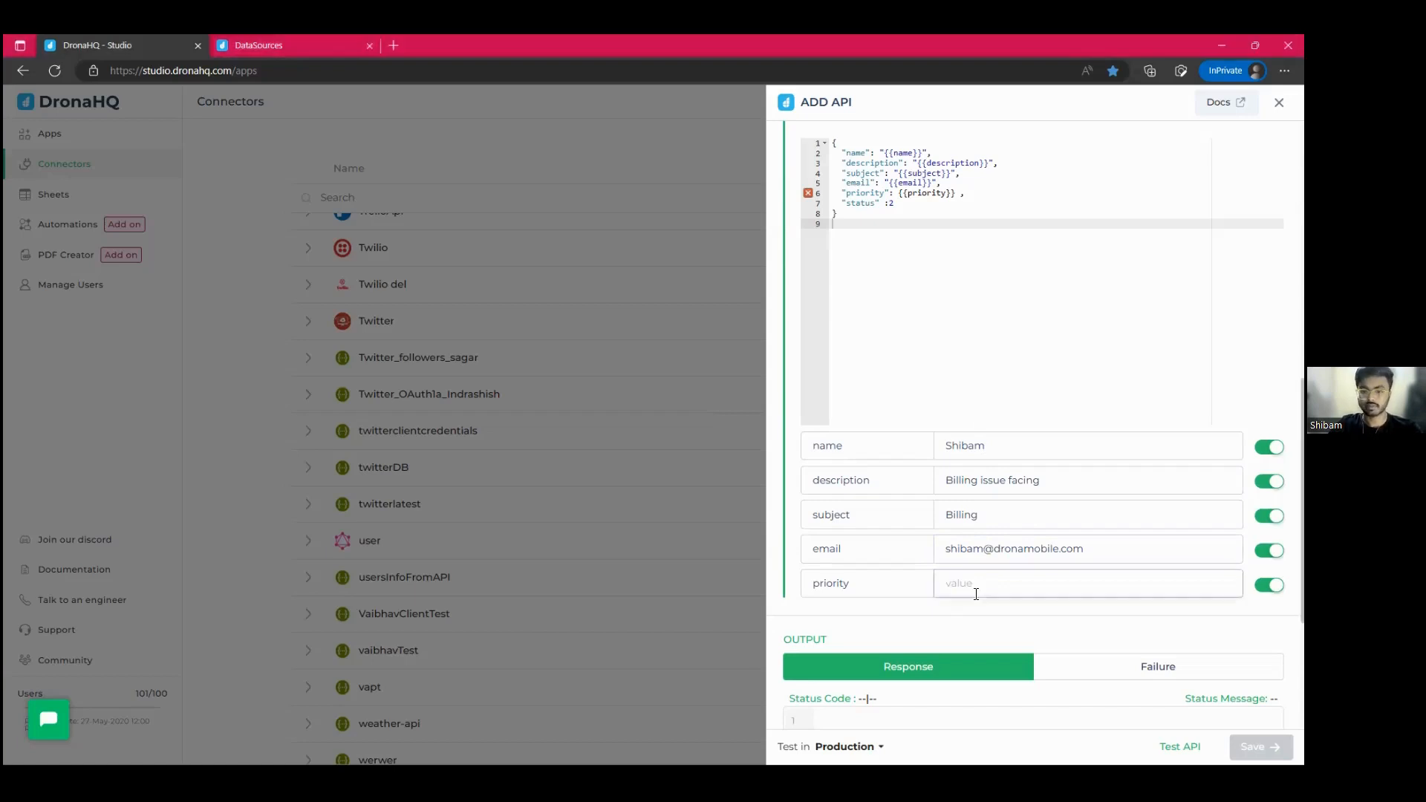
type("3")
Step: Check the 201 response shows subject Billing and description 'Billing issue facing', then save createTicket
scroll(1114, 688, "down", 4)
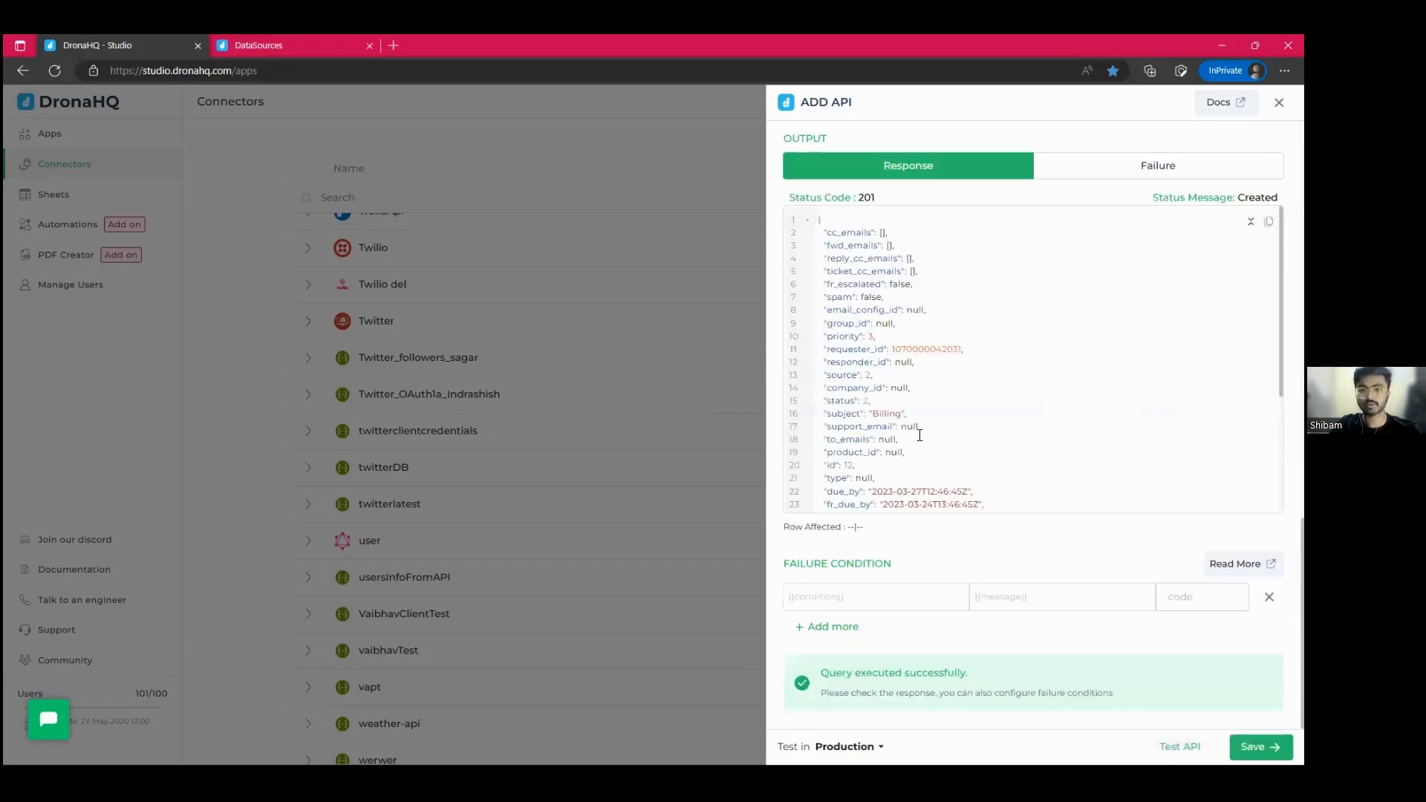
scroll(866, 312, "up", 4)
scroll(867, 498, "down", 3)
scroll(1074, 452, "down", 4)
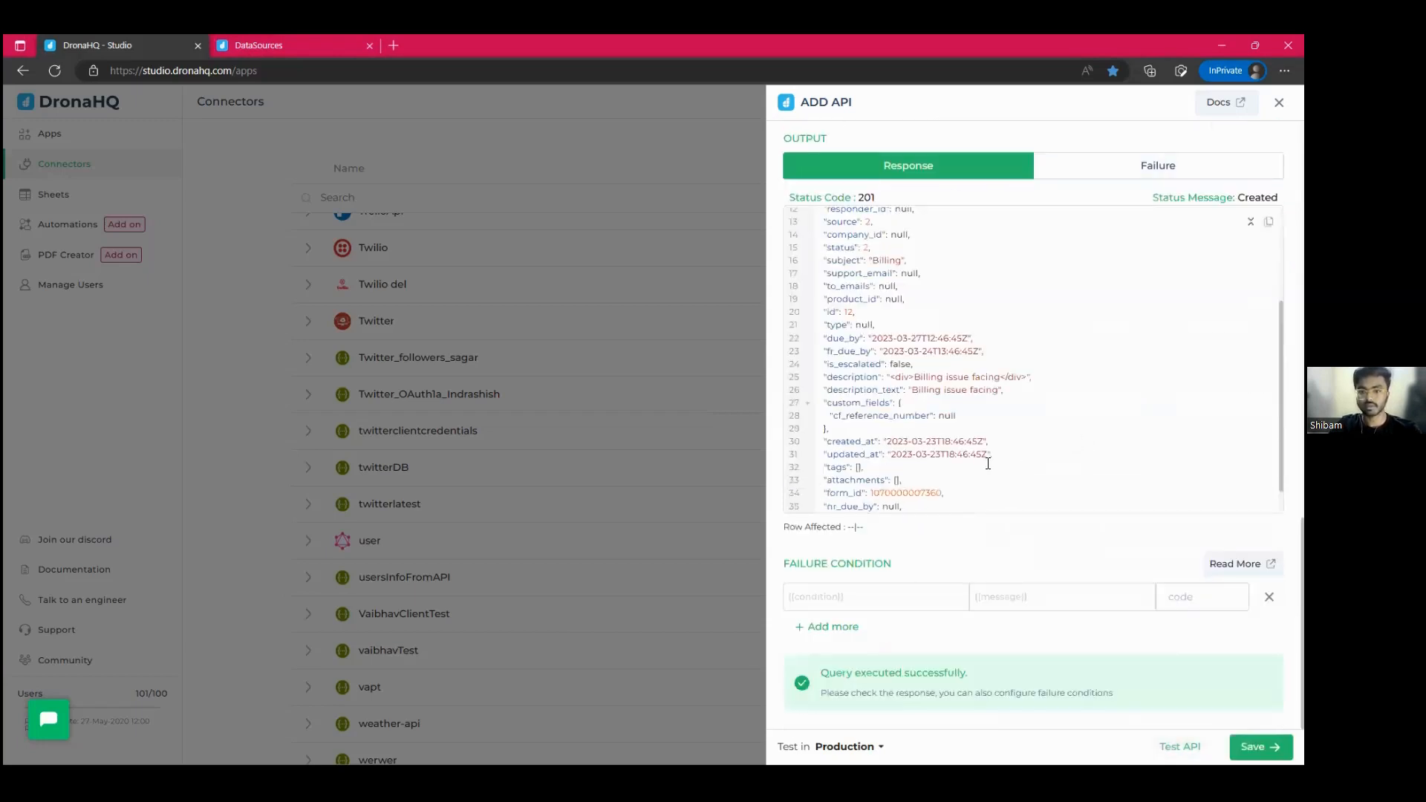
scroll(973, 475, "down", 2)
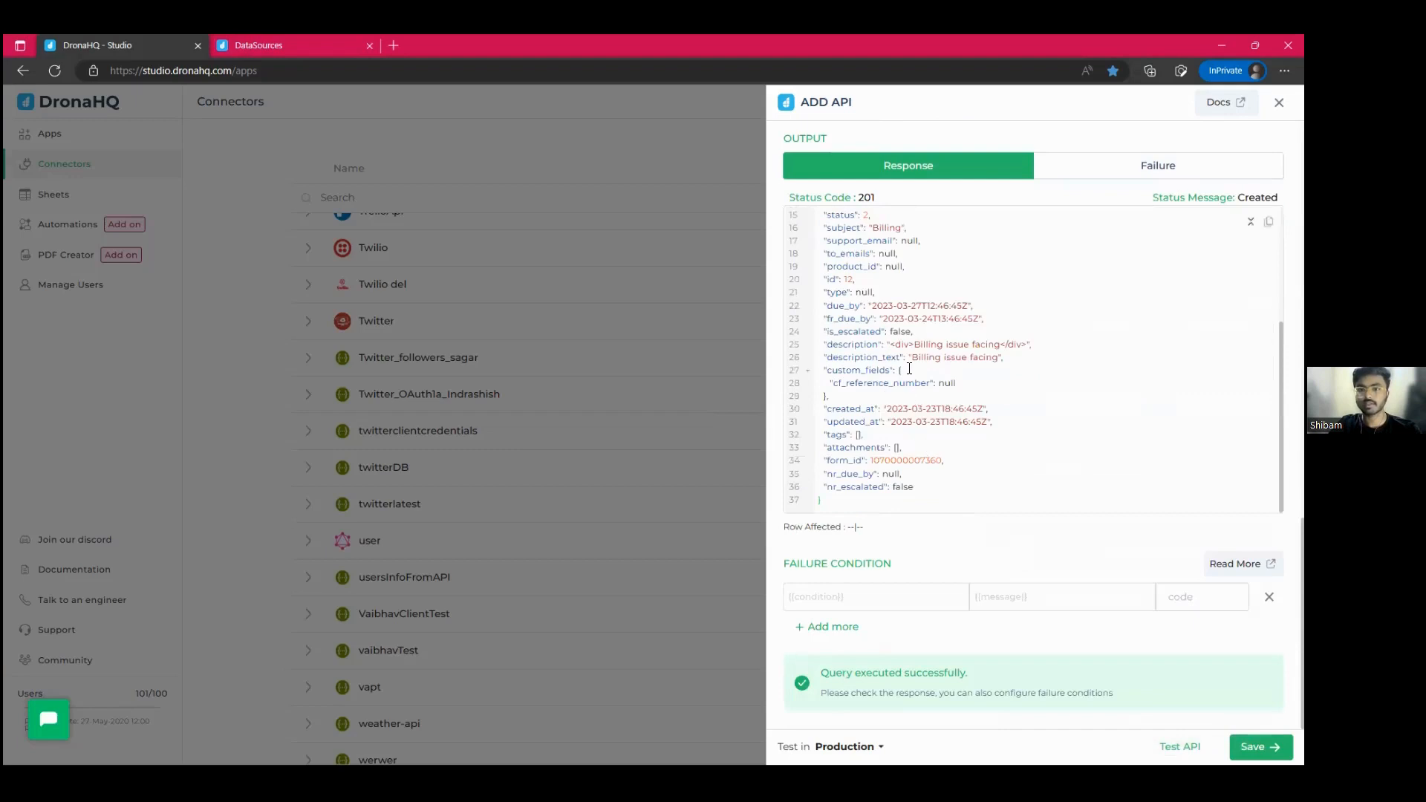
left_click_drag(827, 345, 1032, 345)
triple_click(832, 357)
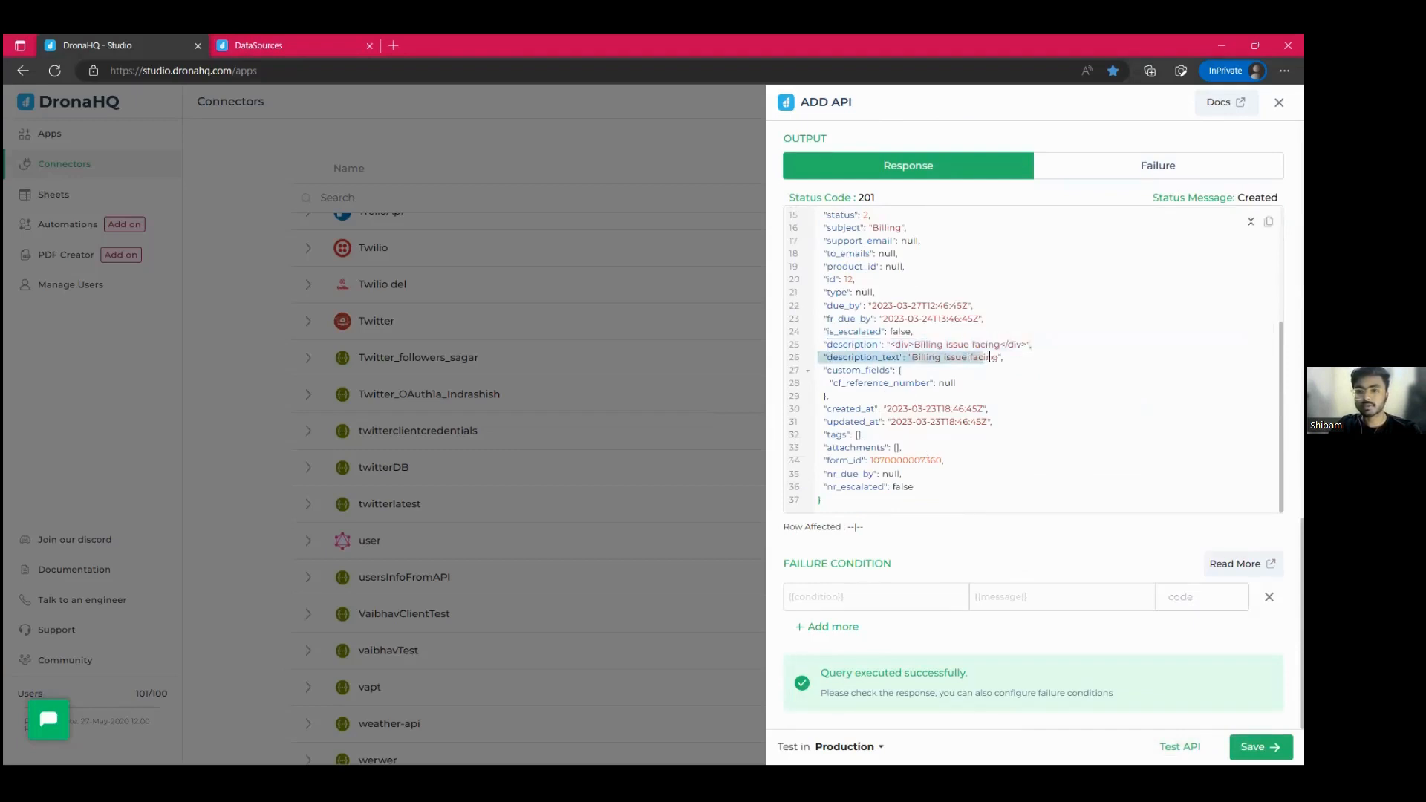
triple_click(833, 228)
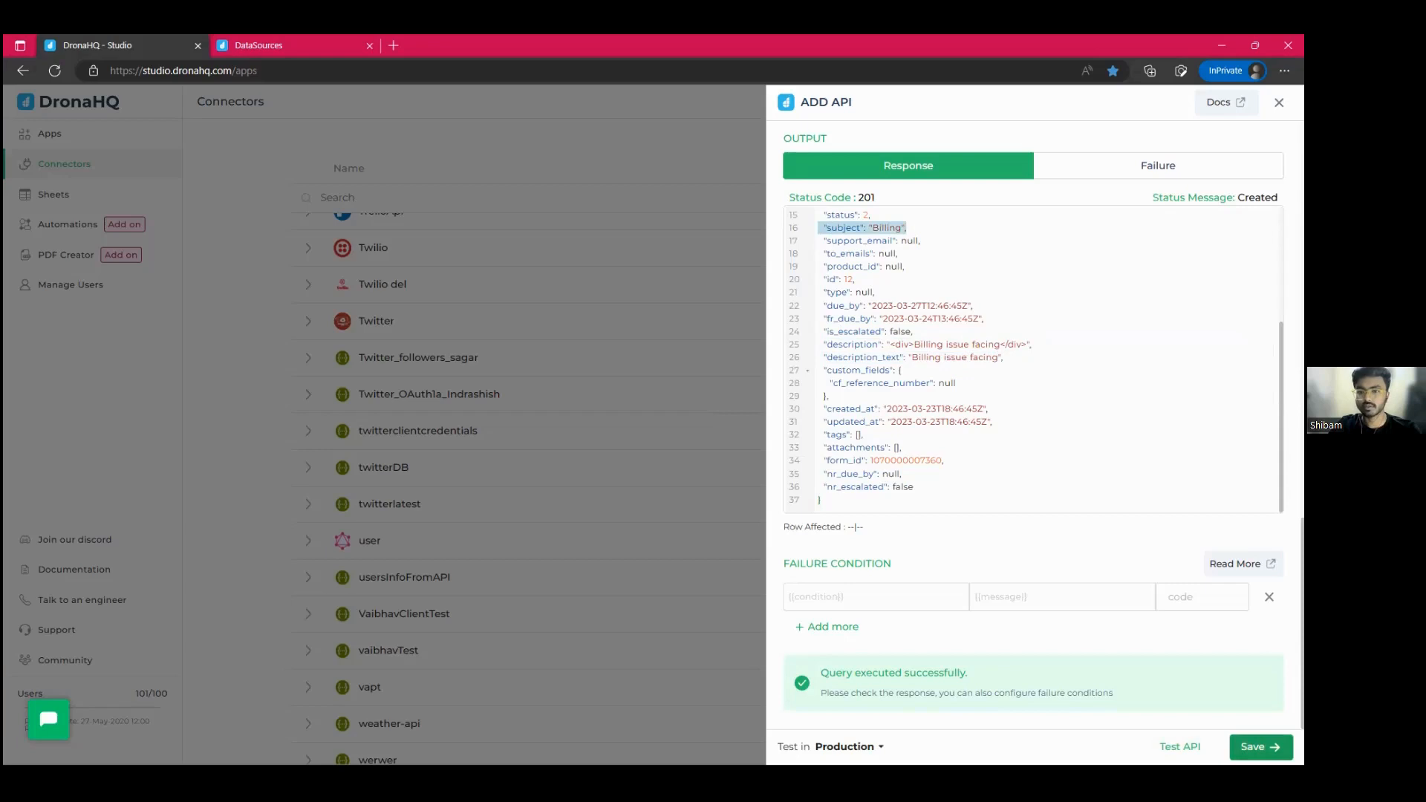
left_click(1260, 746)
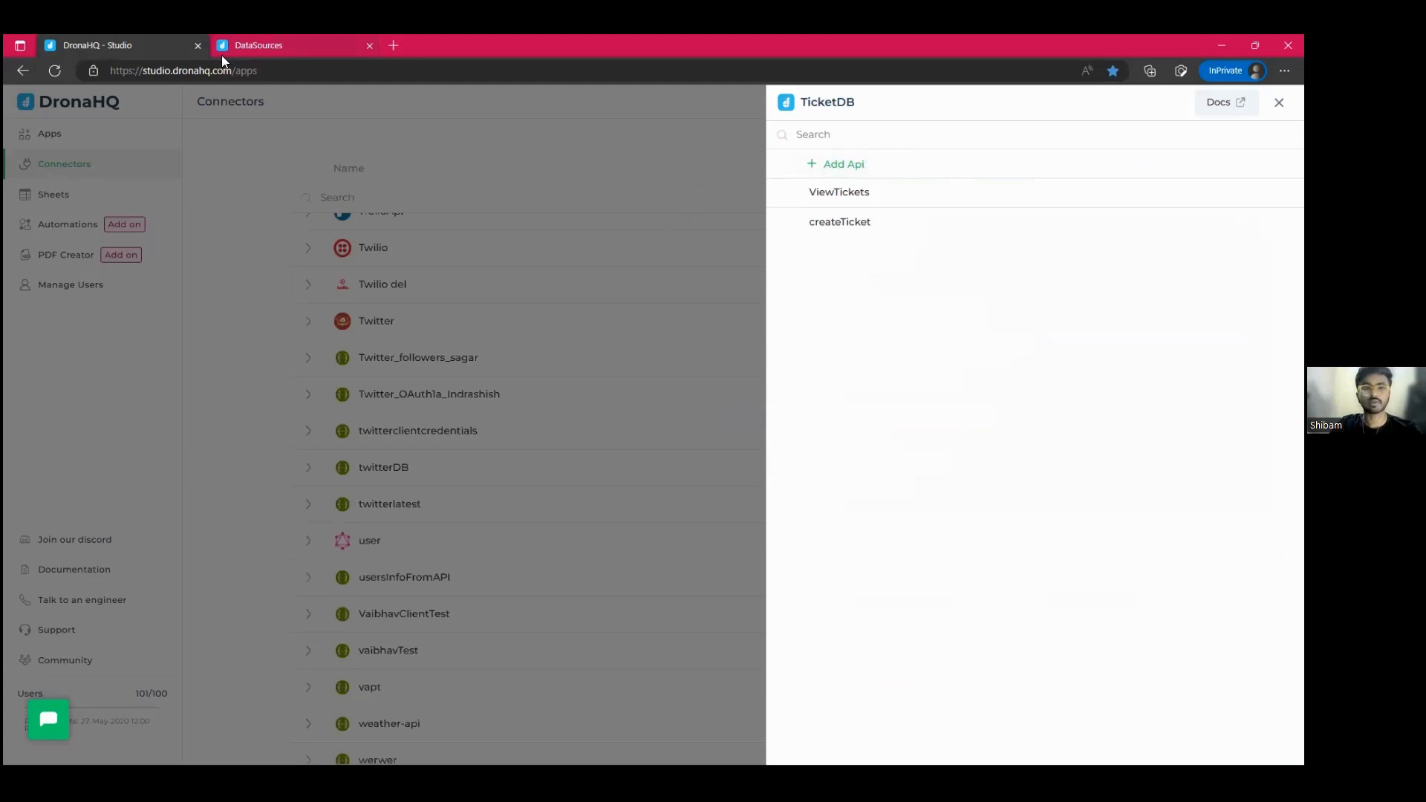
Step: Add a new blank Screen 4 to the DataSources app
left_click(275, 45)
left_click(32, 145)
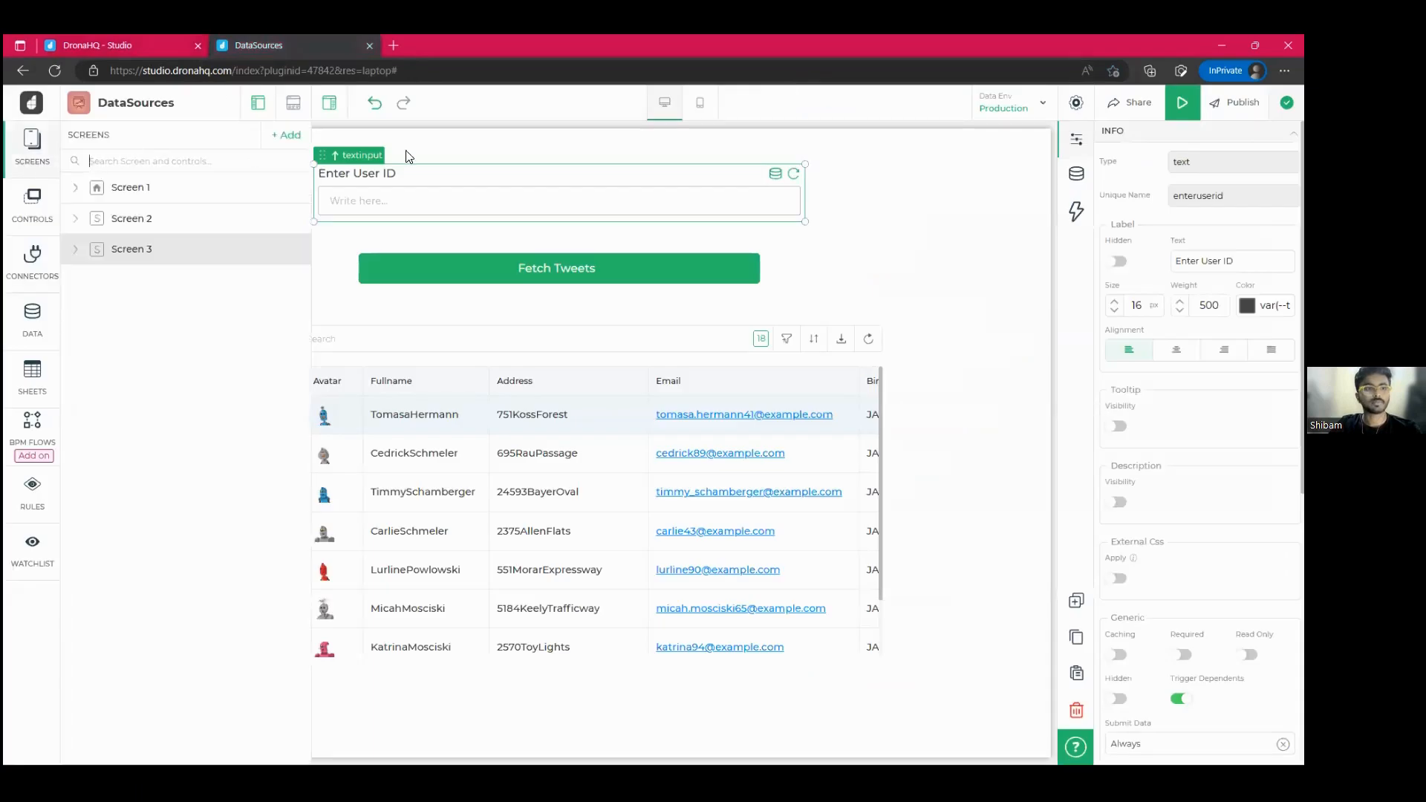
left_click(290, 135)
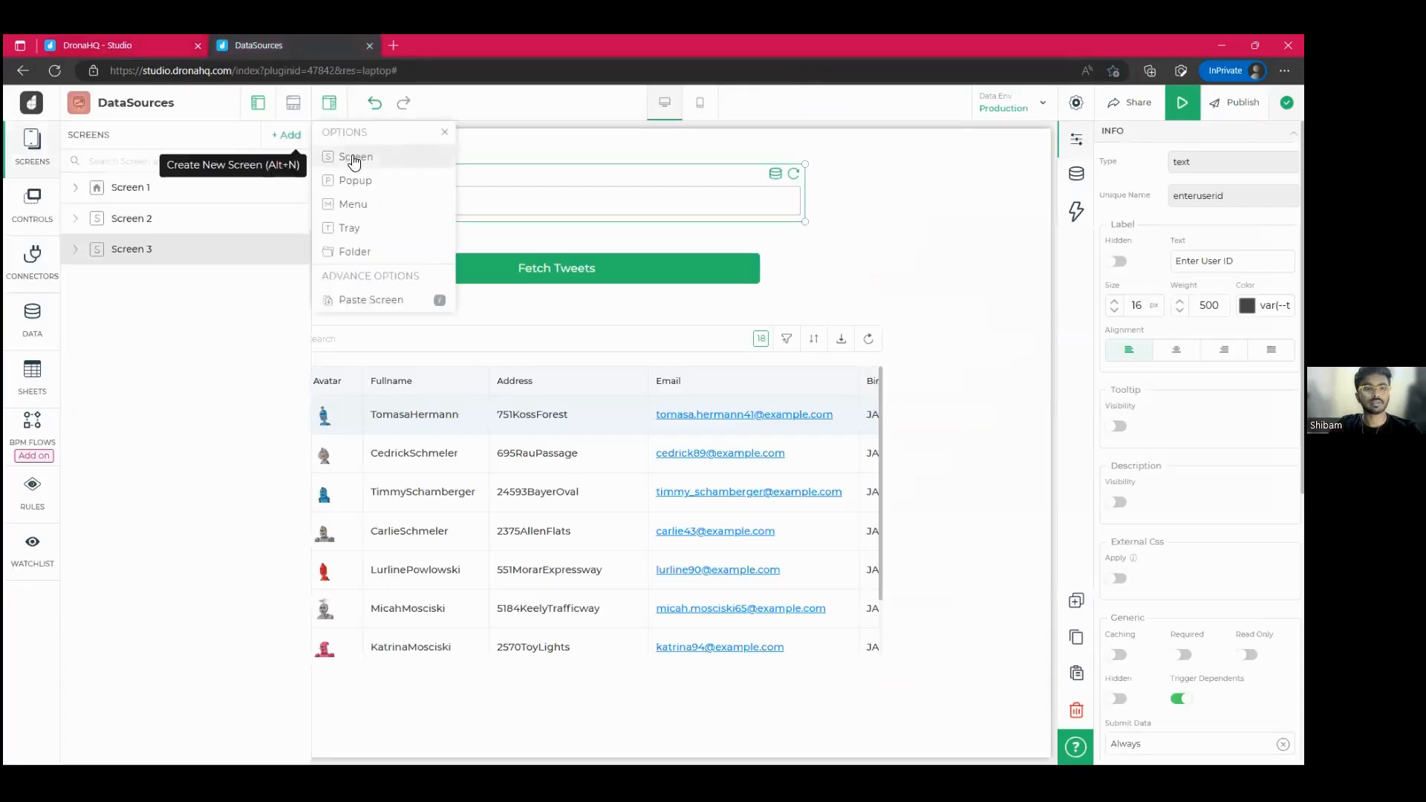
left_click(354, 159)
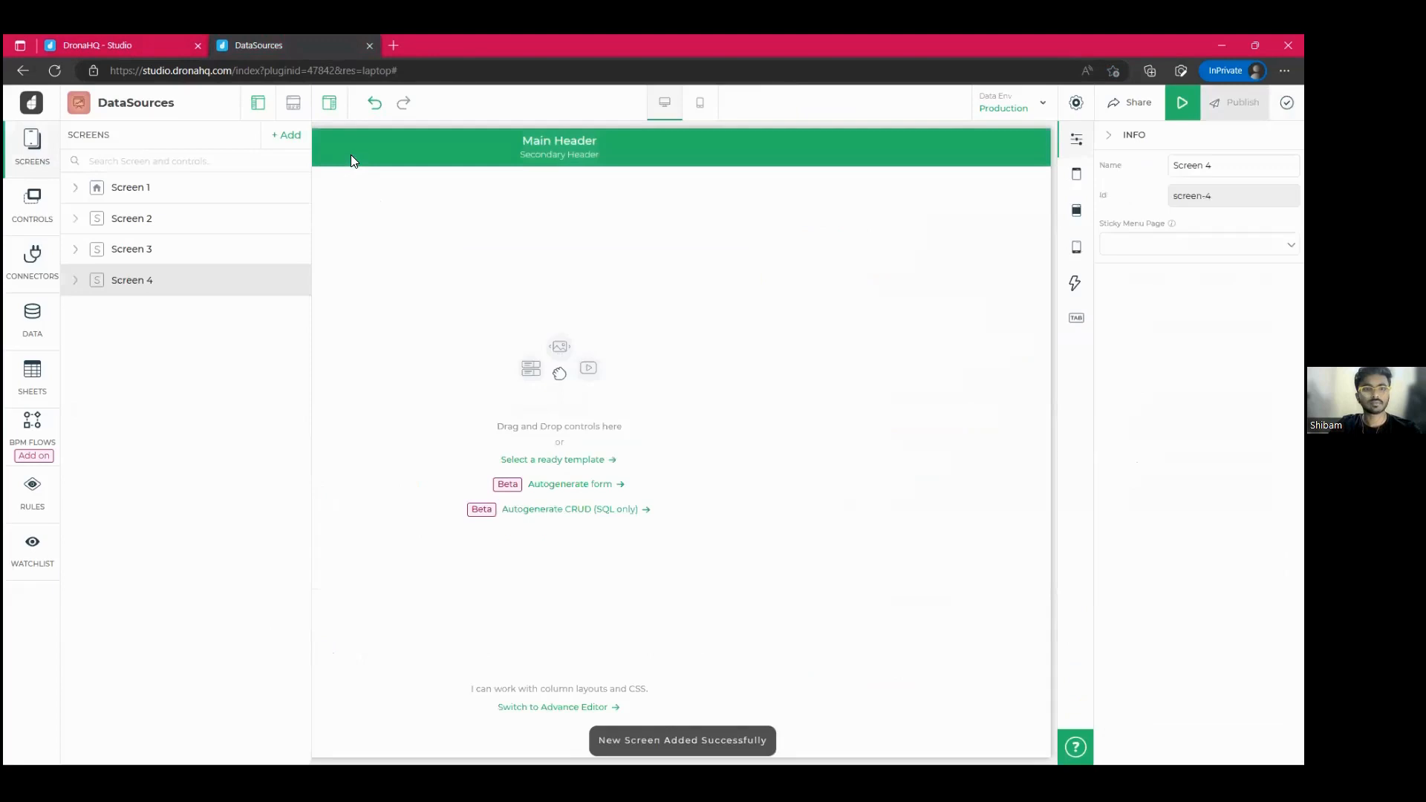
Step: Switch off the header visibility for Screen 4
left_click(1076, 196)
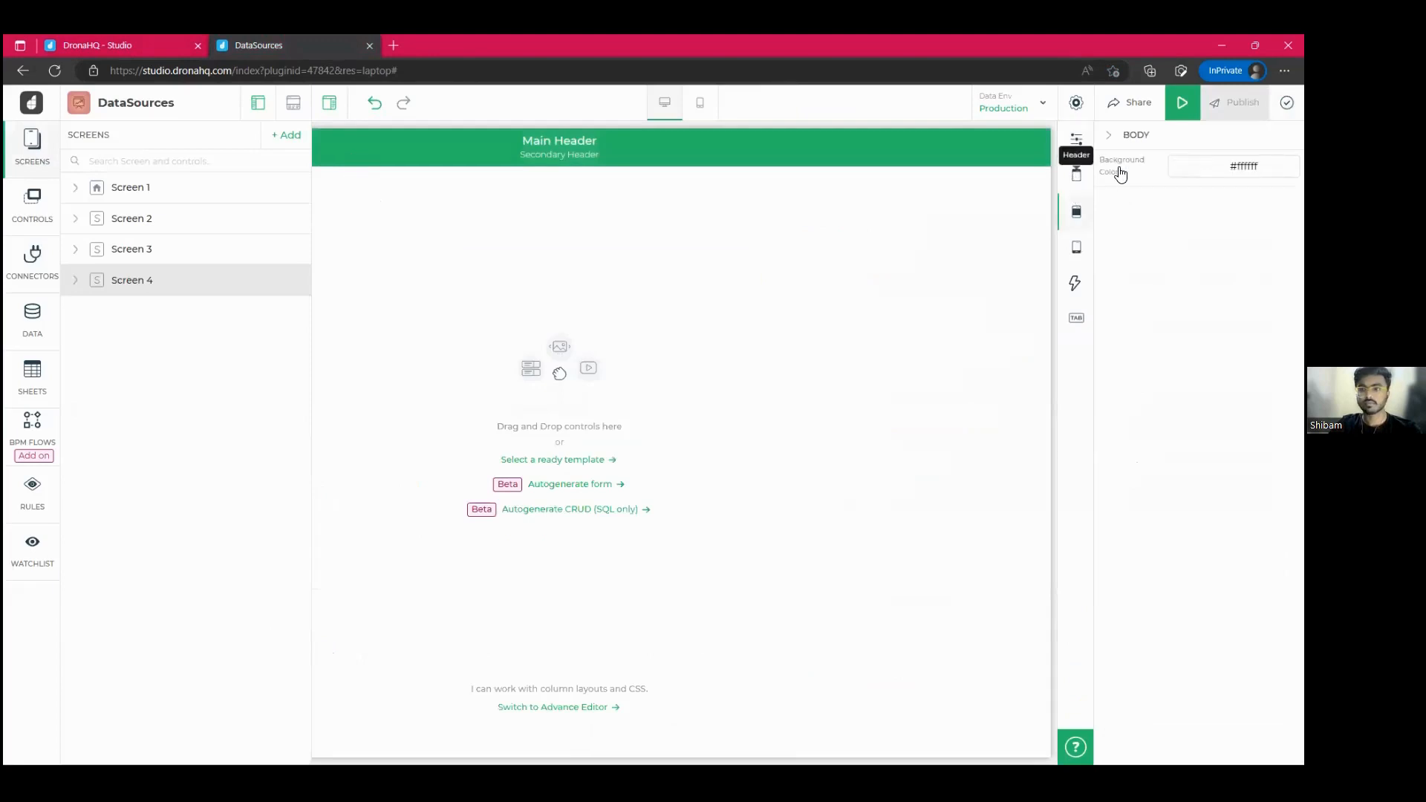
left_click(1076, 175)
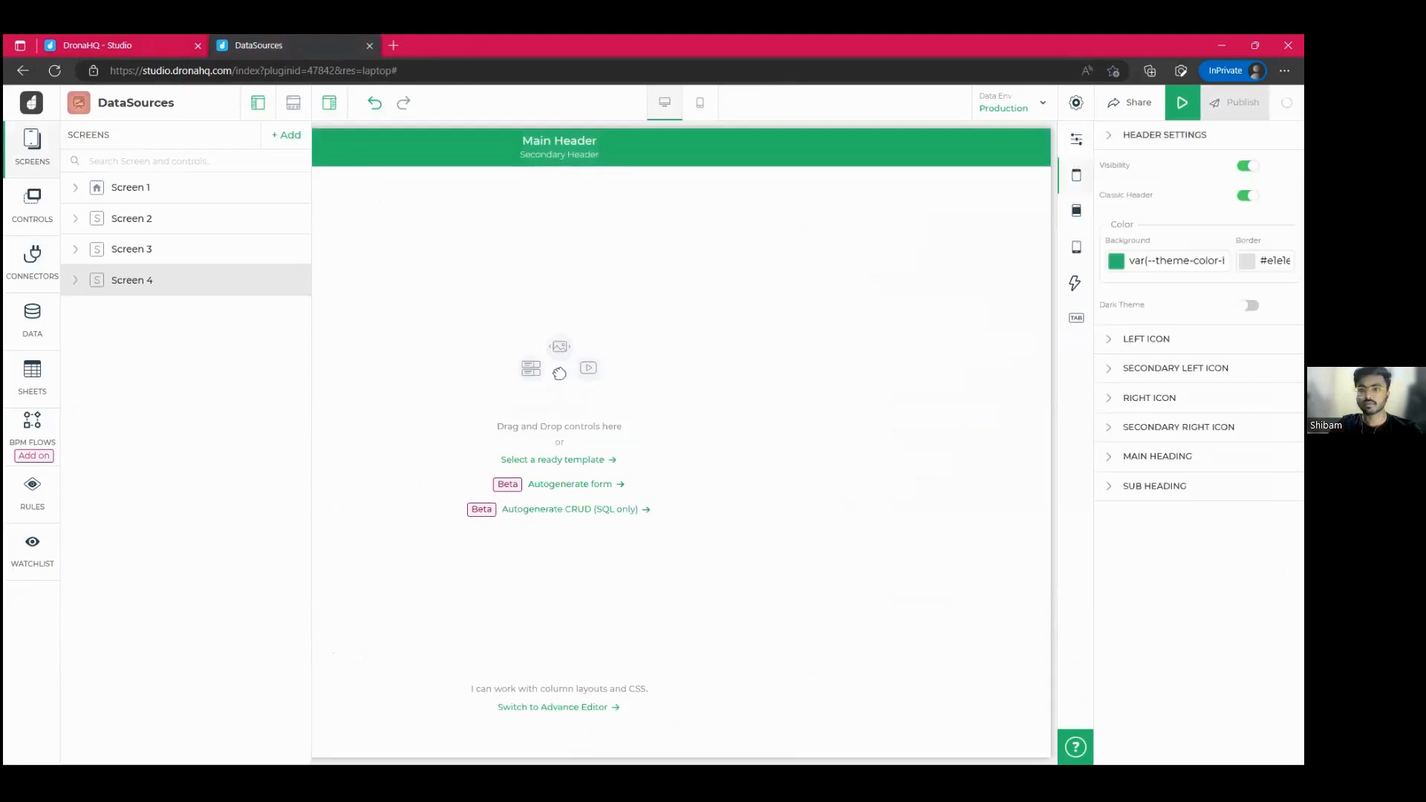
left_click(1247, 165)
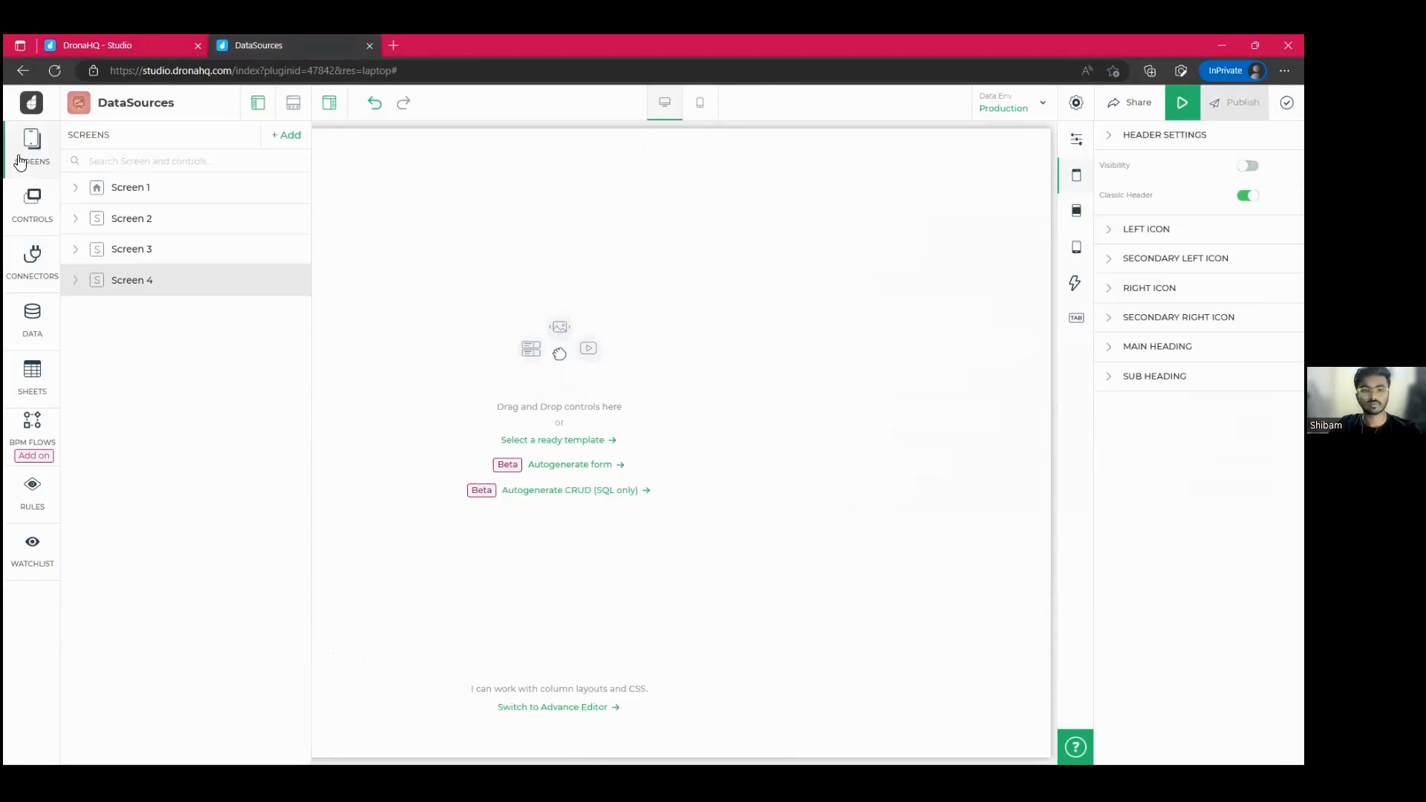
Step: Search the Controls list for the container control
left_click(31, 205)
left_click(153, 165)
type("ta")
type("cont")
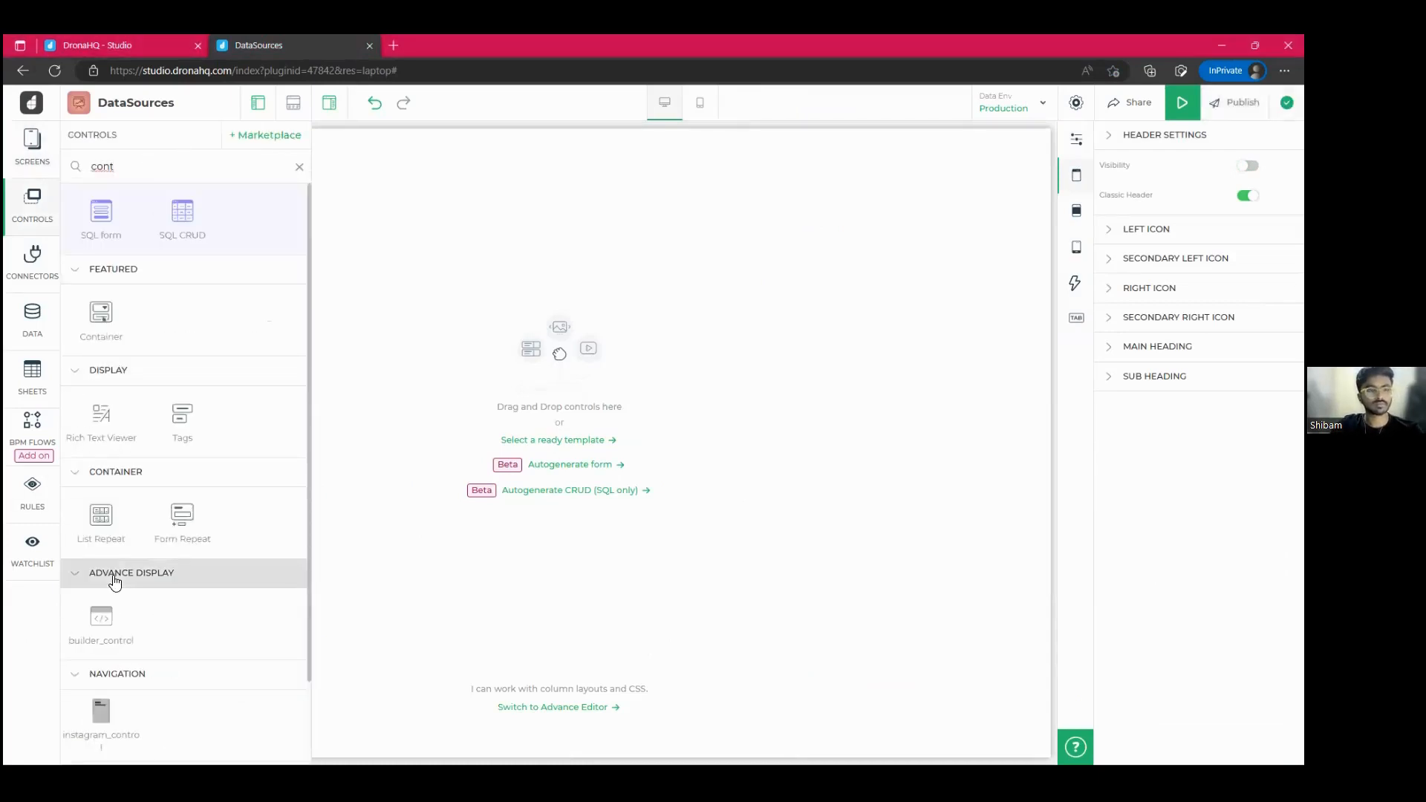
Step: Drop a Container onto Screen 4 and enlarge it into a wide block
left_click_drag(101, 312, 587, 306)
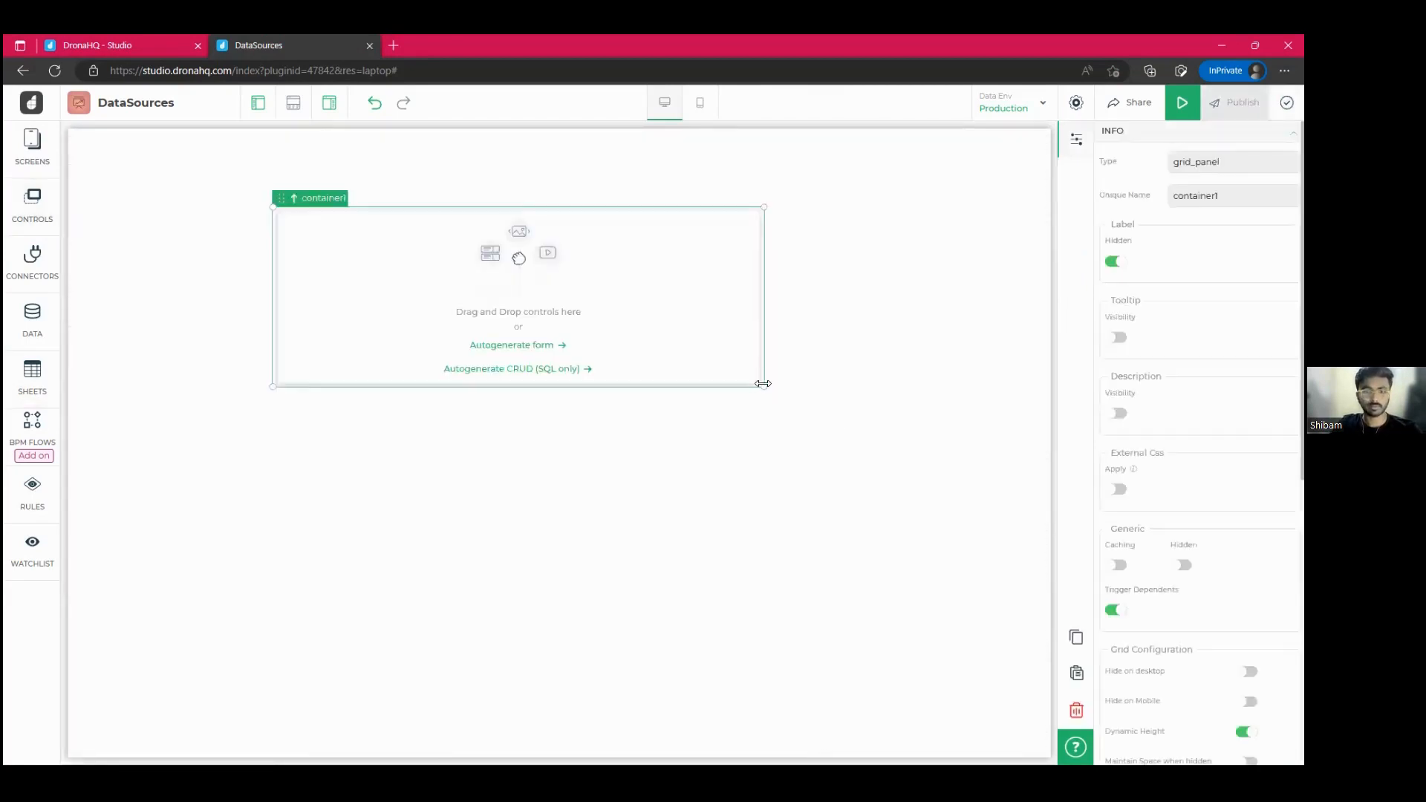
left_click_drag(792, 440, 851, 616)
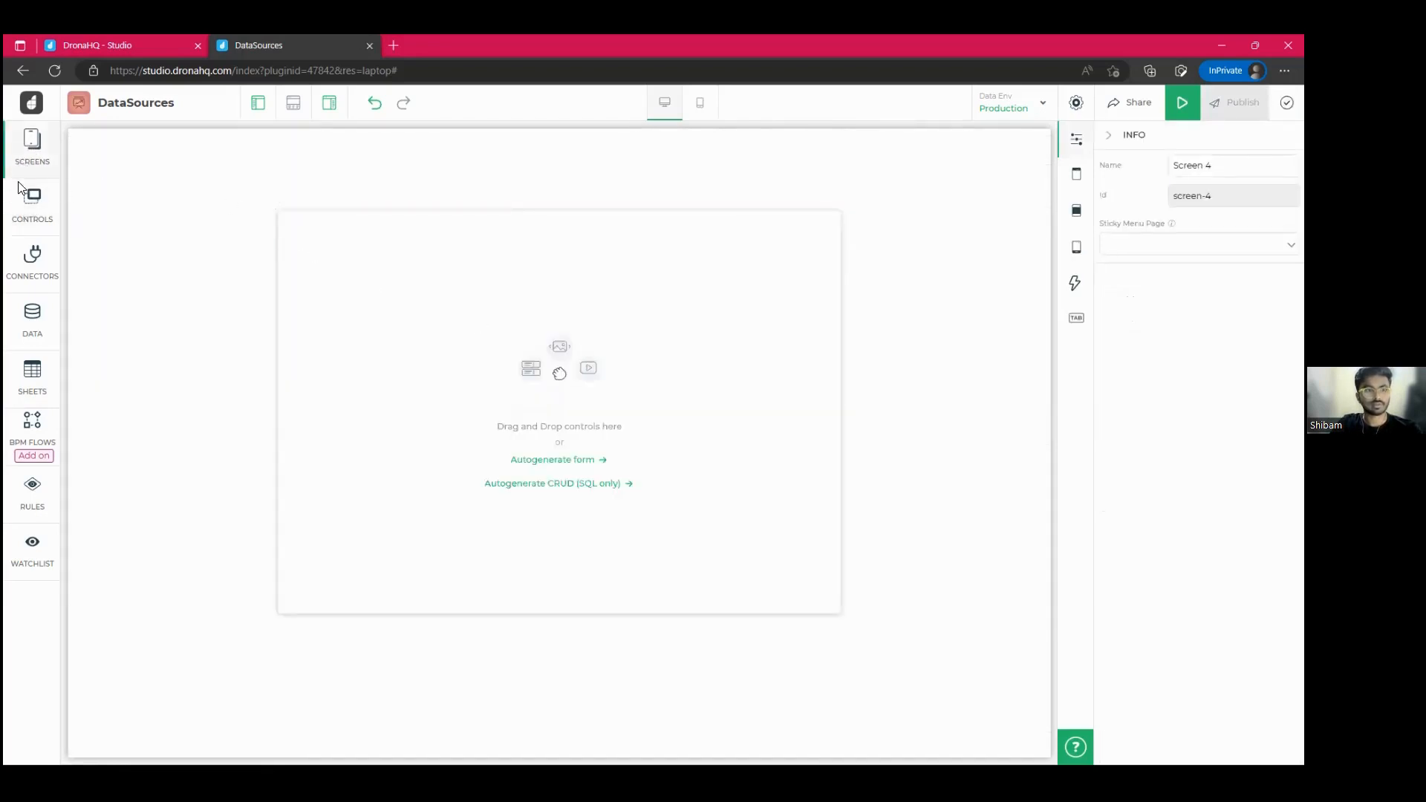
left_click(31, 204)
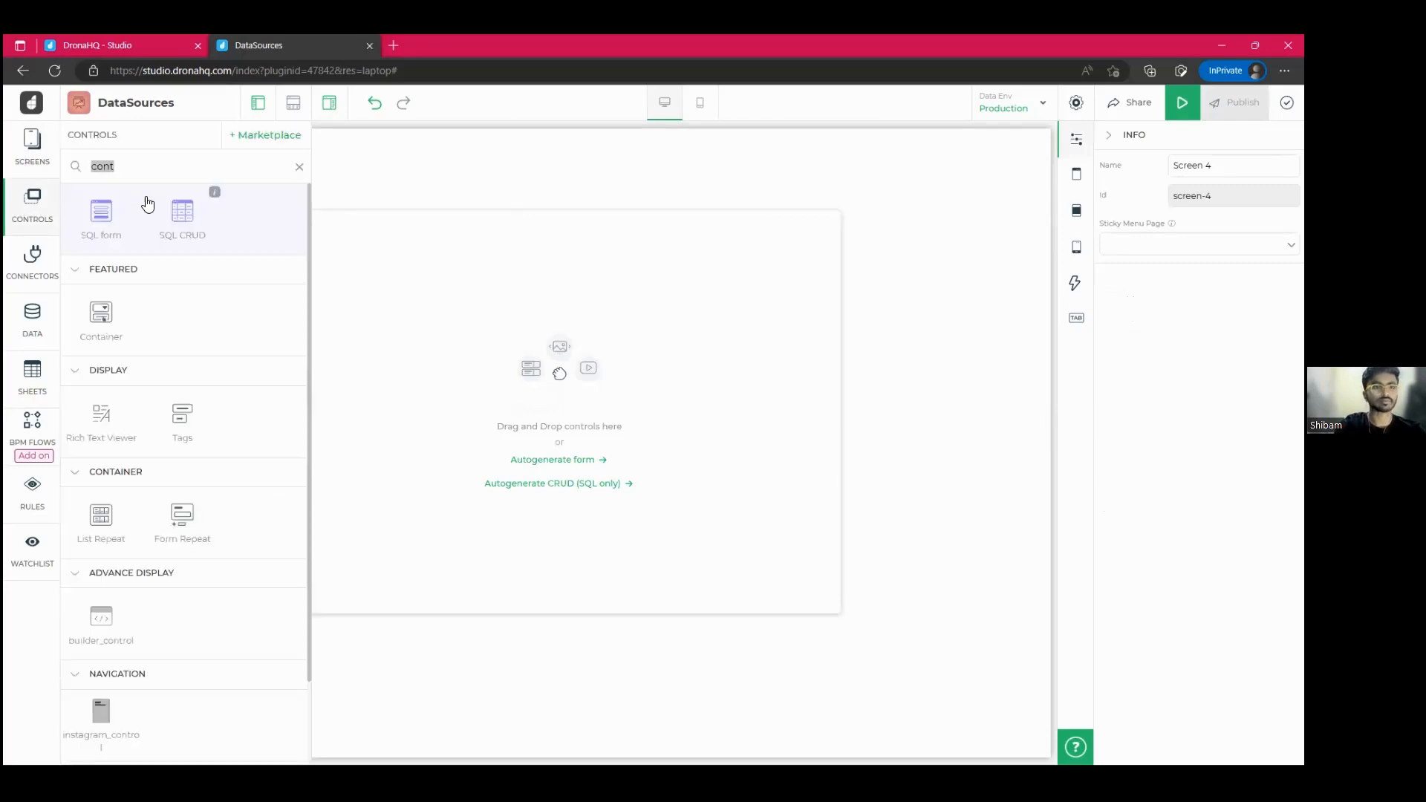
Step: Place a Text Input inside the container and label it Name
type("text")
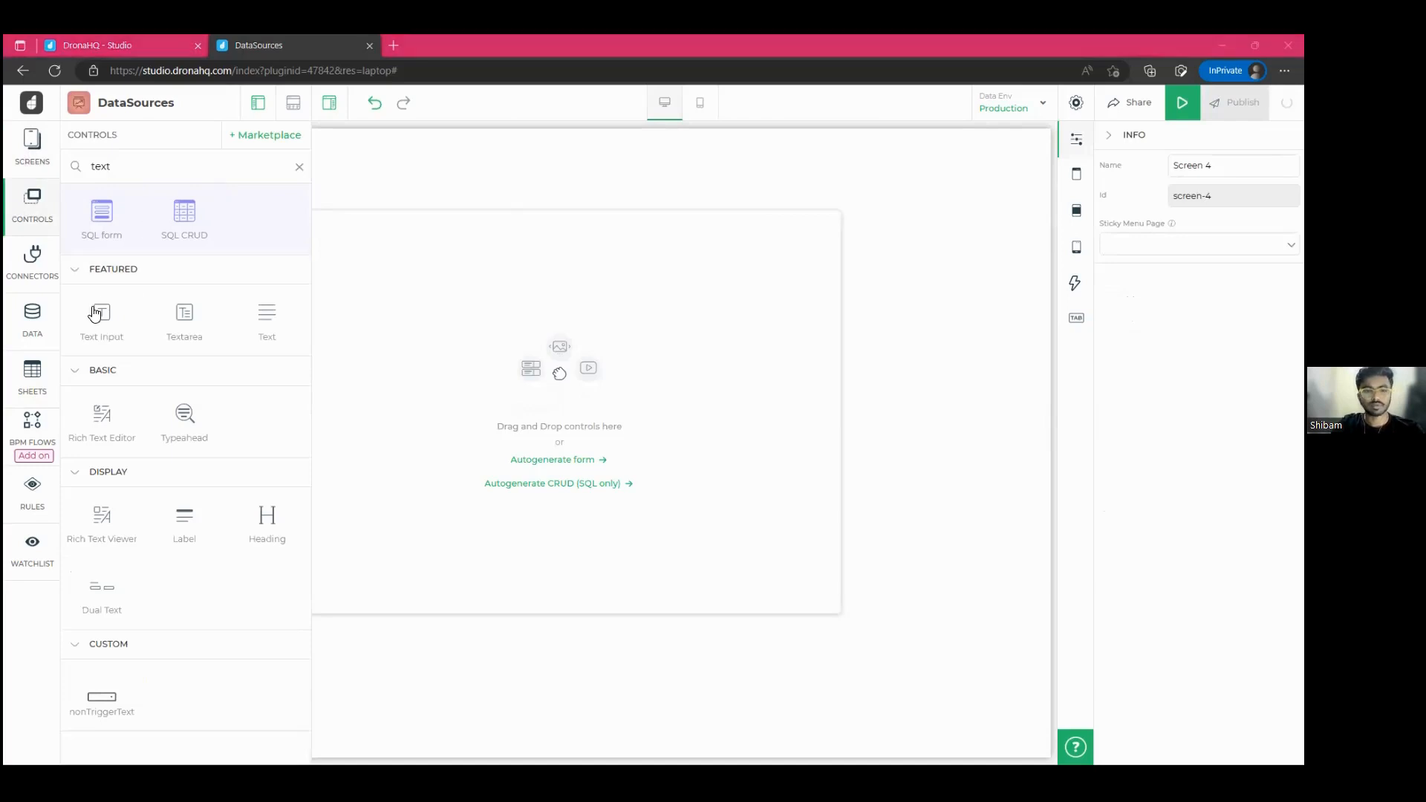
left_click_drag(95, 313, 323, 246)
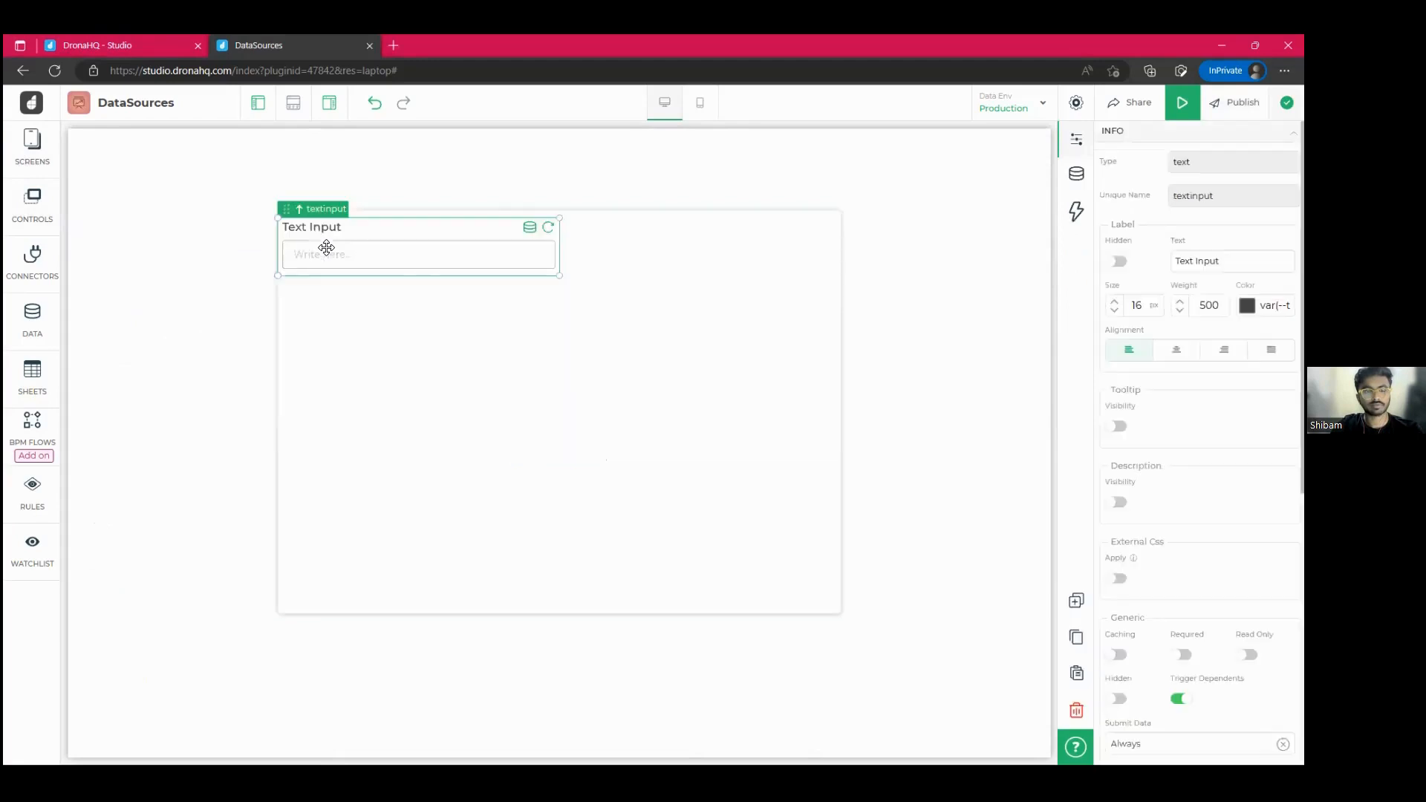
left_click_drag(482, 249, 427, 264)
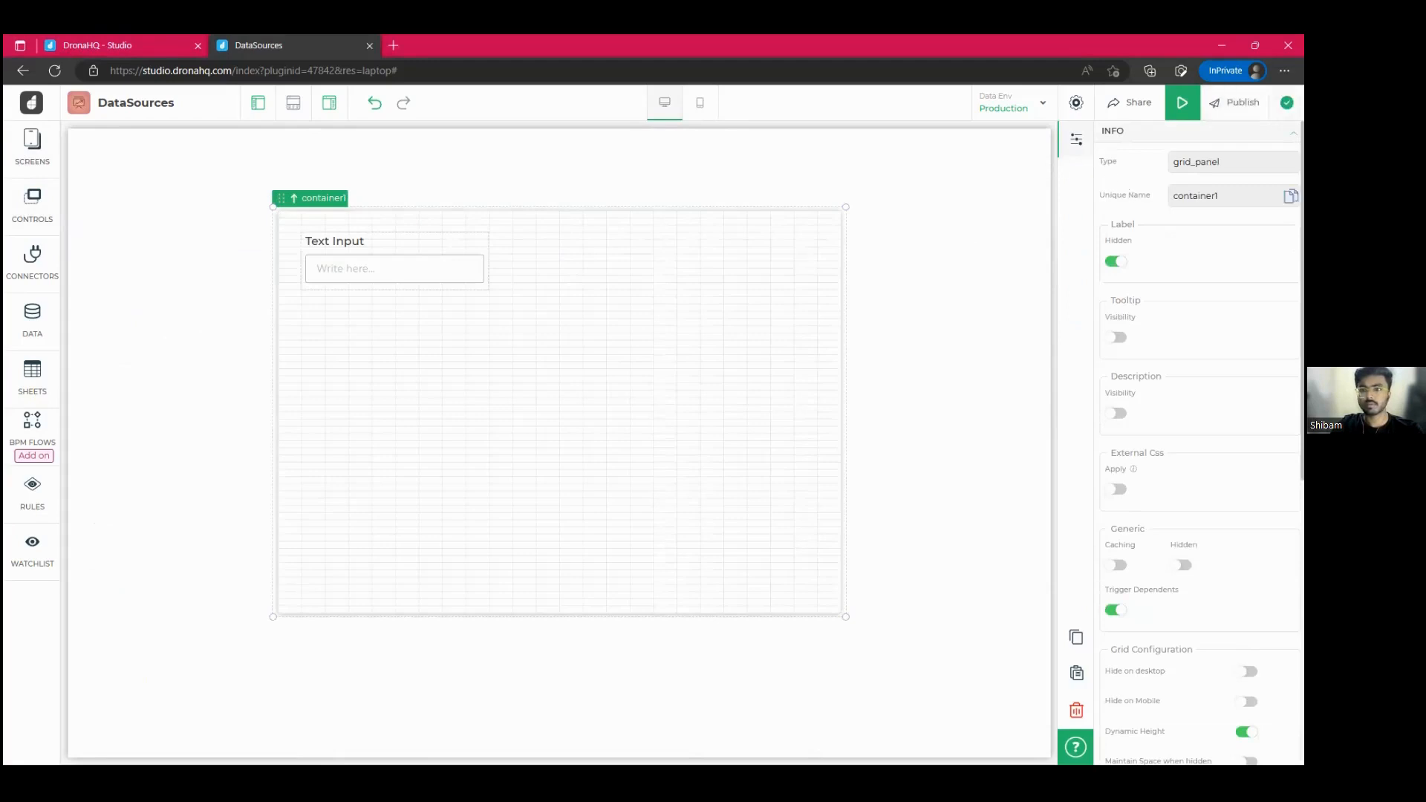
left_click(394, 265)
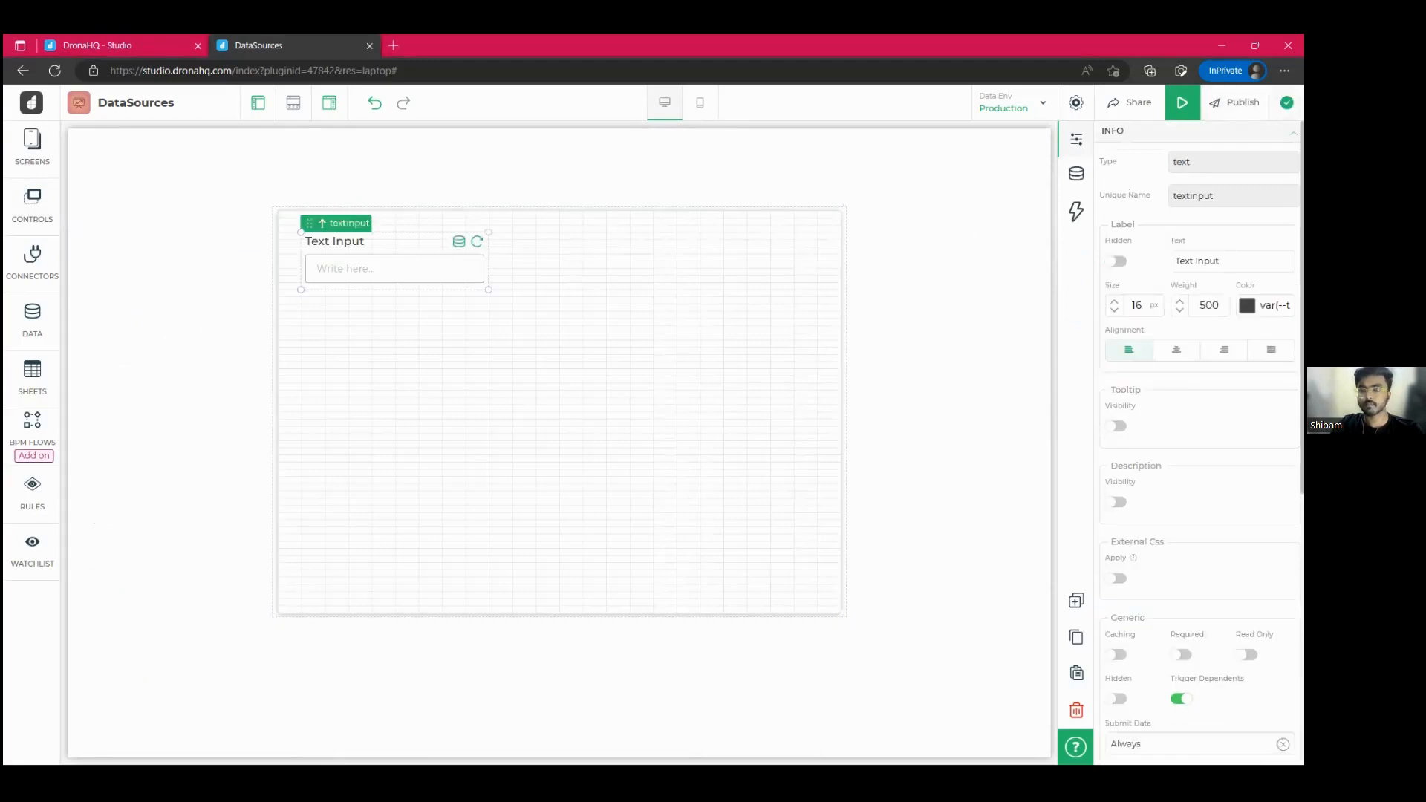
triple_click(1198, 261)
type("Name")
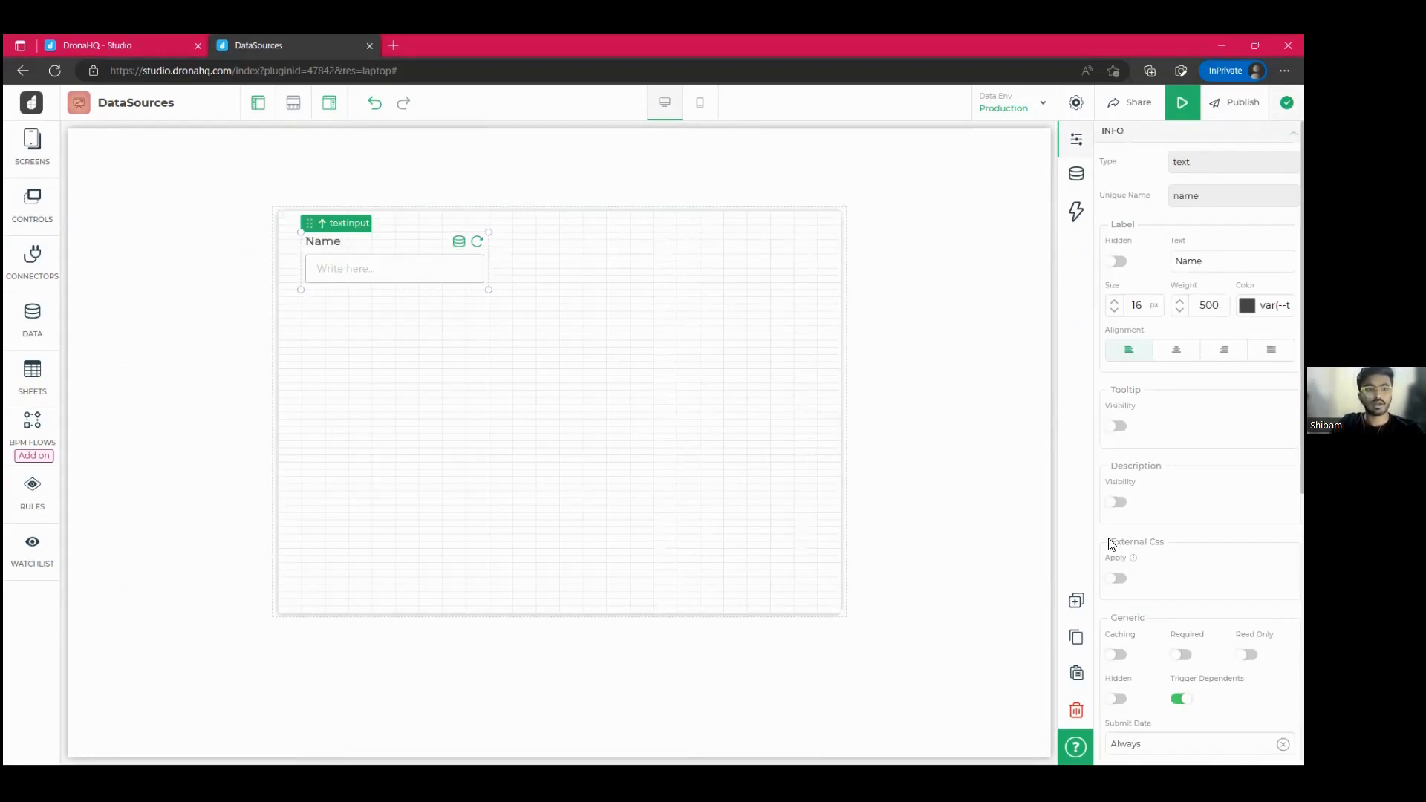
Step: Duplicate the Name input twice, relabelling the copies Email ID and Subject
left_click(1076, 600)
left_click_drag(373, 318, 700, 271)
double_click(1188, 261)
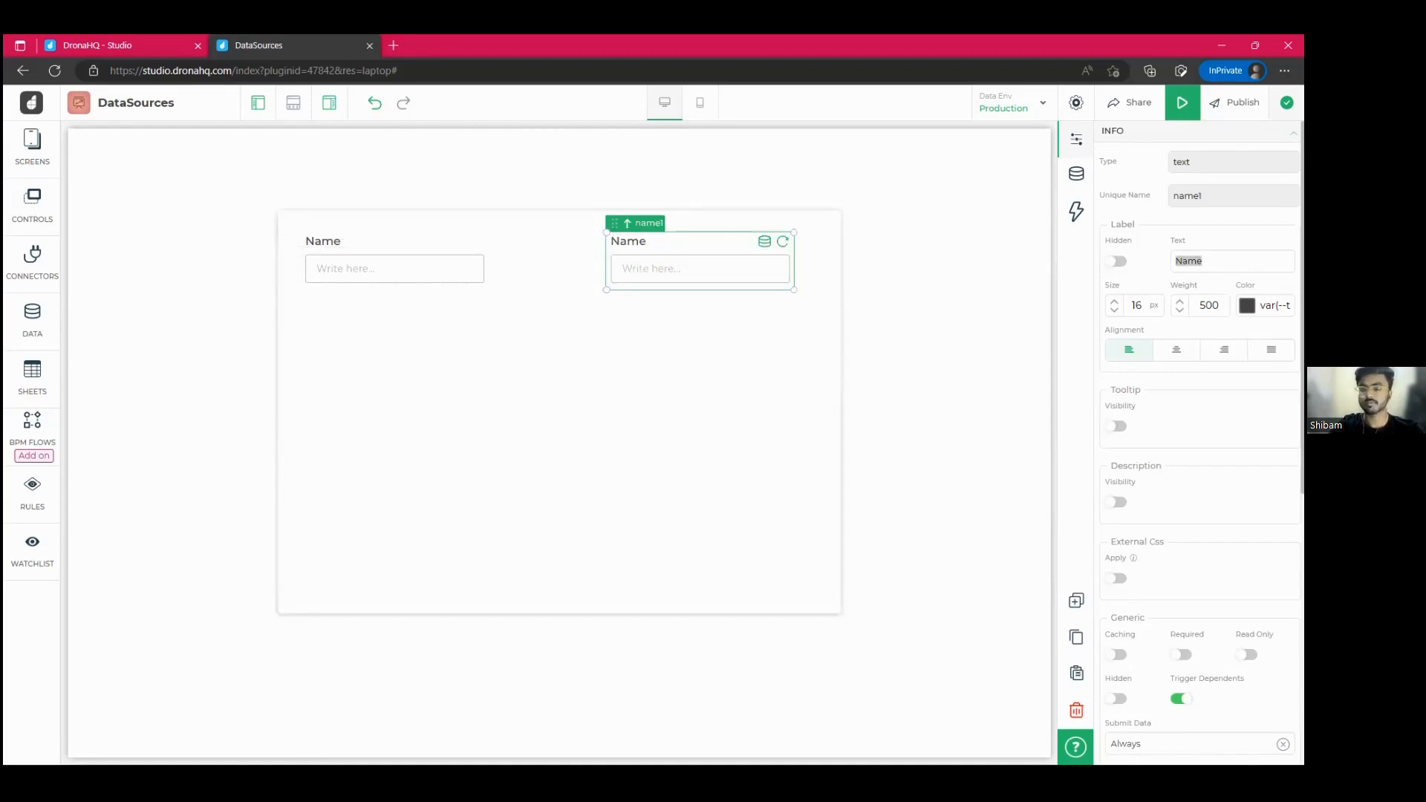
type("Email")
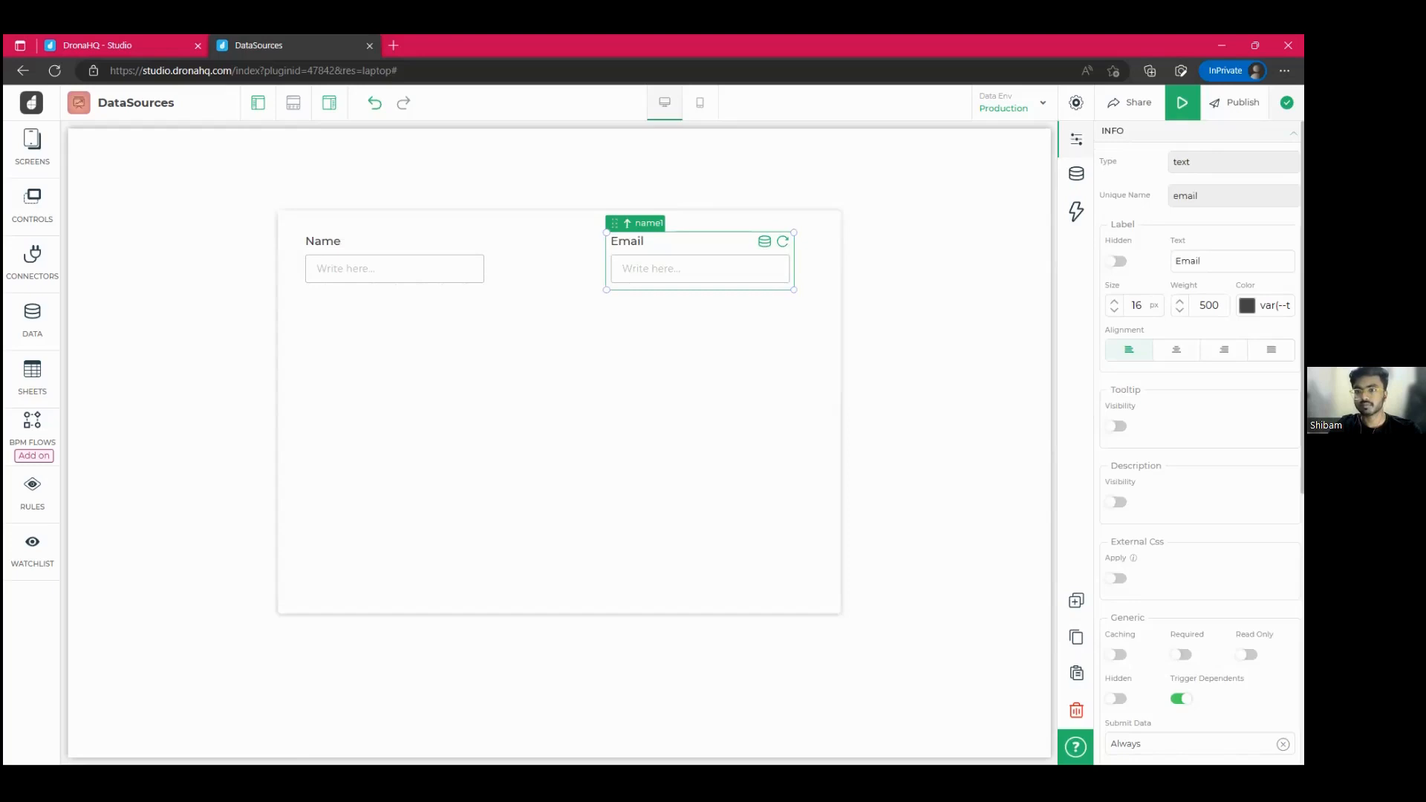
type(" ID")
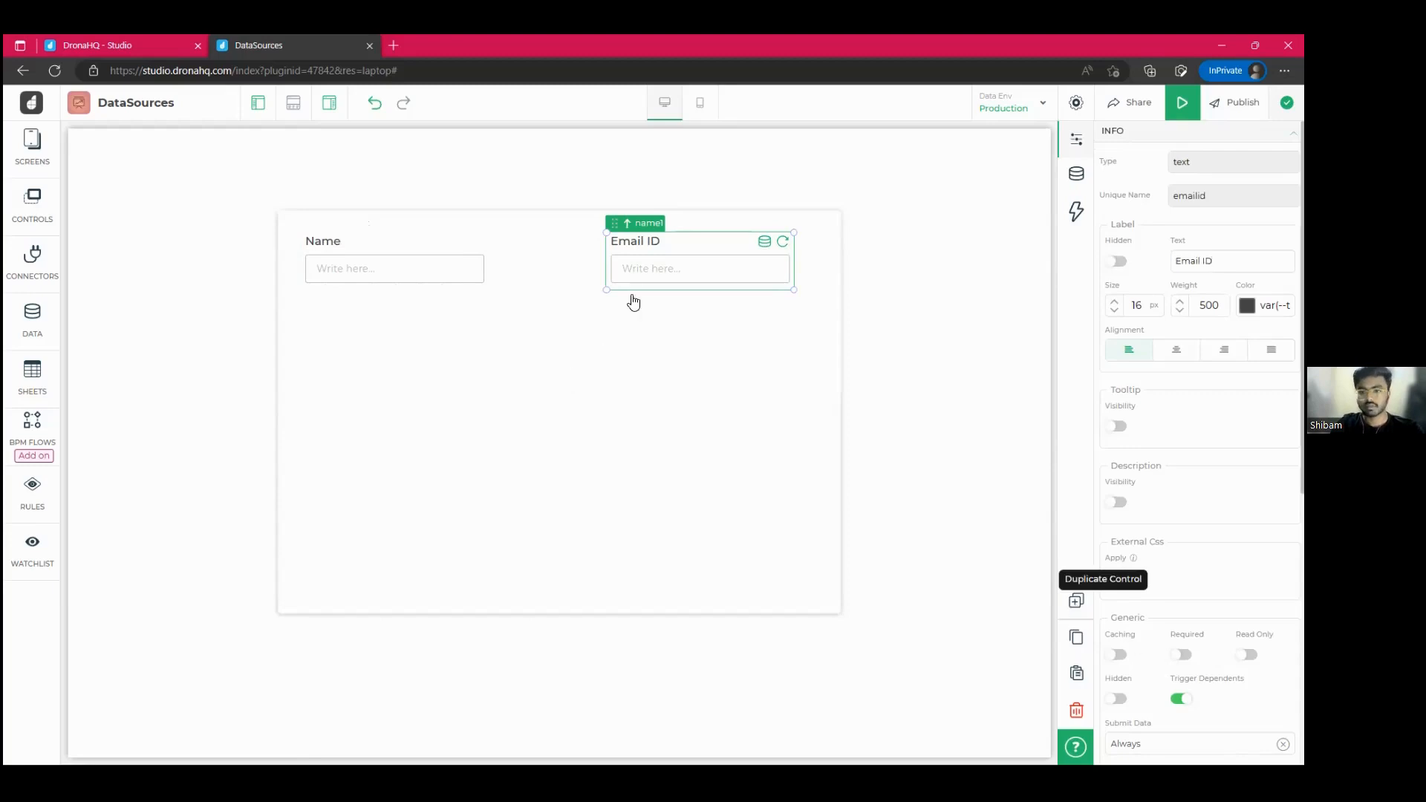
left_click_drag(641, 280, 1087, 167)
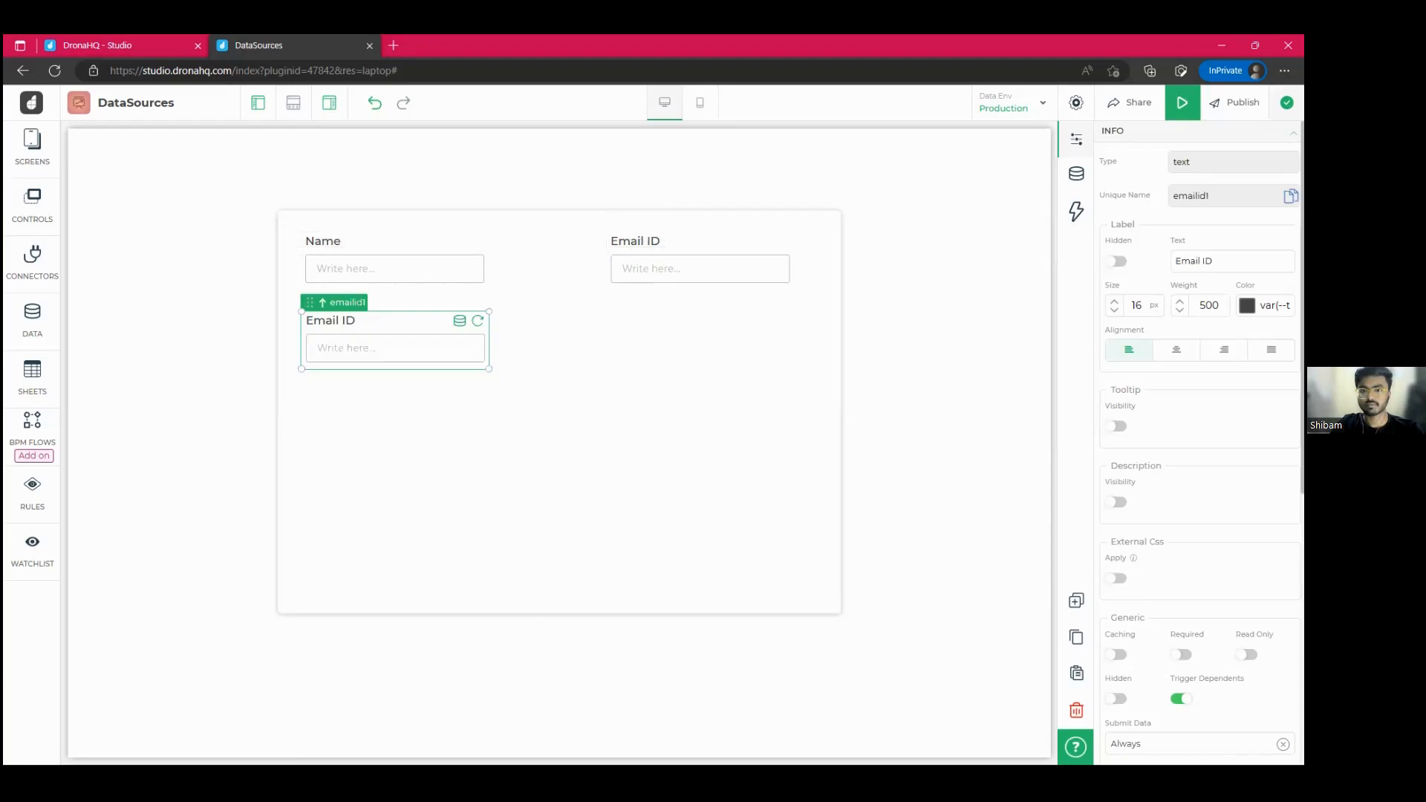
key("ctrl+a")
type("Sub")
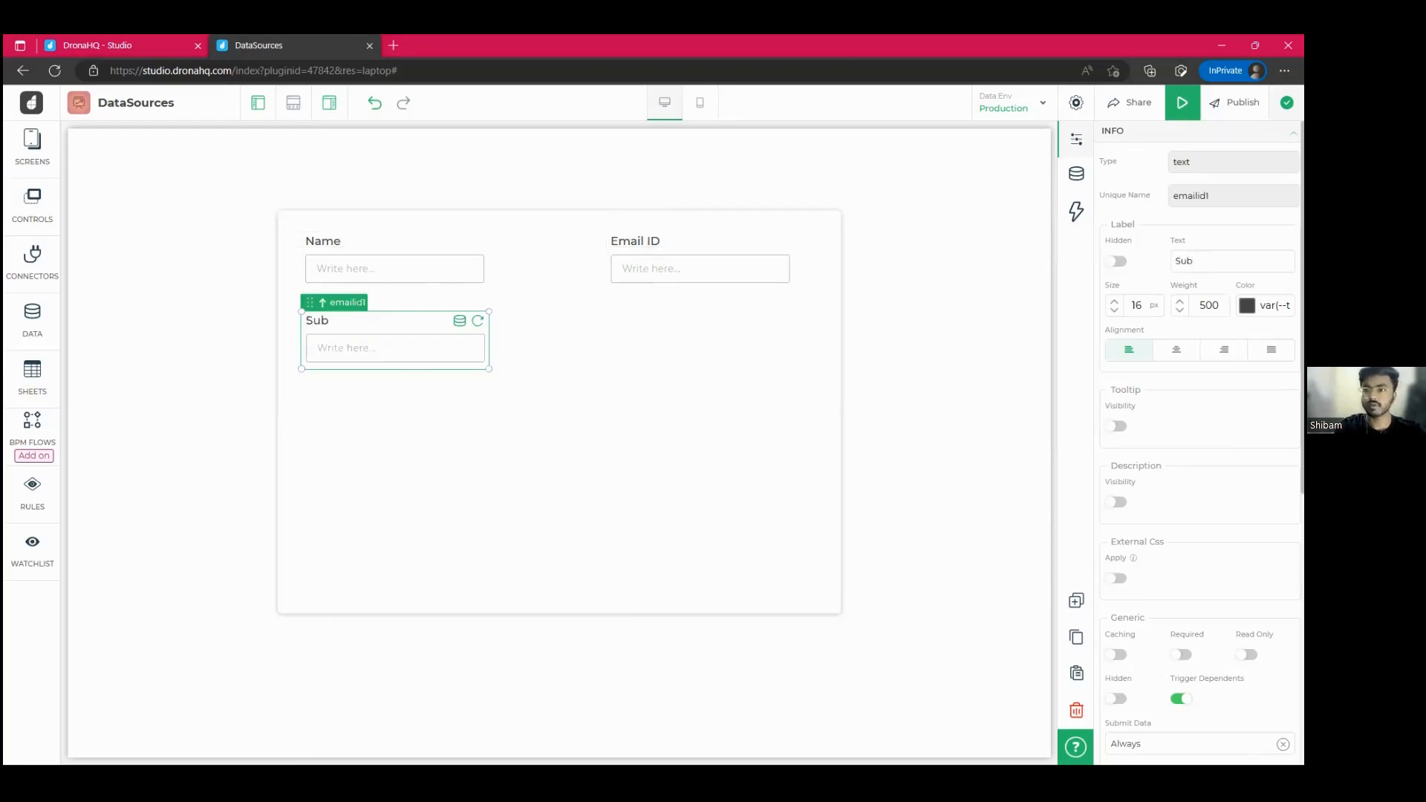
type("ject")
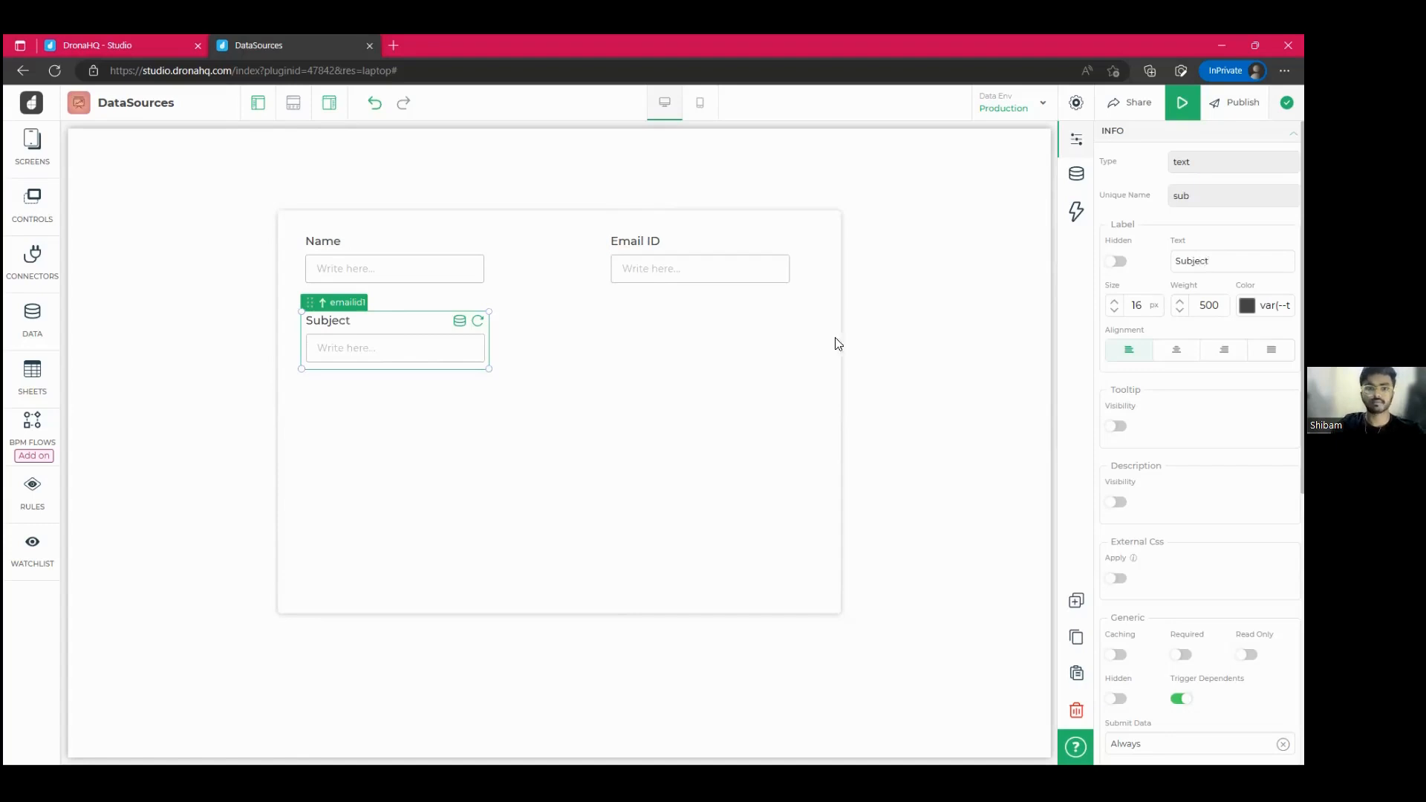
left_click(32, 215)
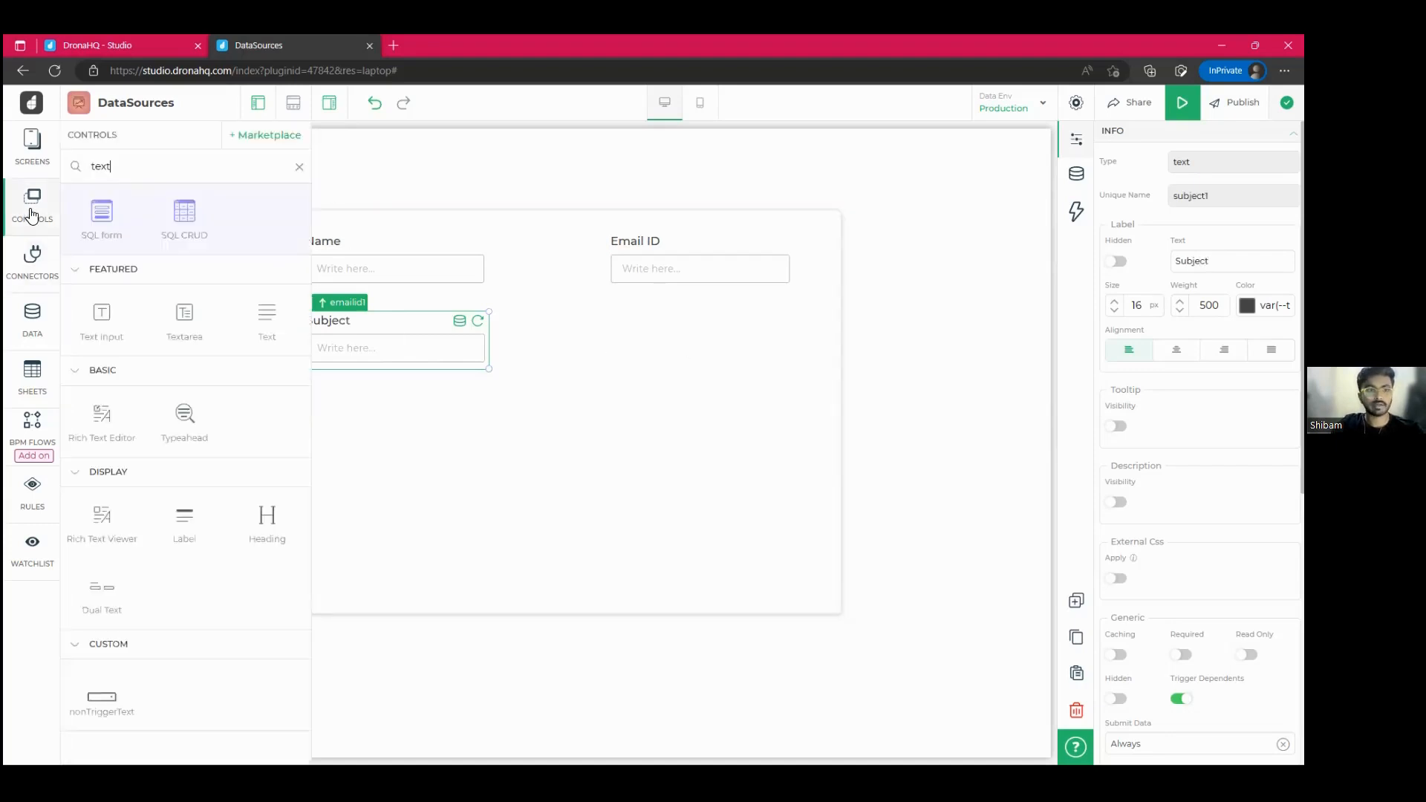
Step: Add a Dropdown below Email ID labelled Priority, aligning Name with Subject
double_click(173, 159)
type("dr")
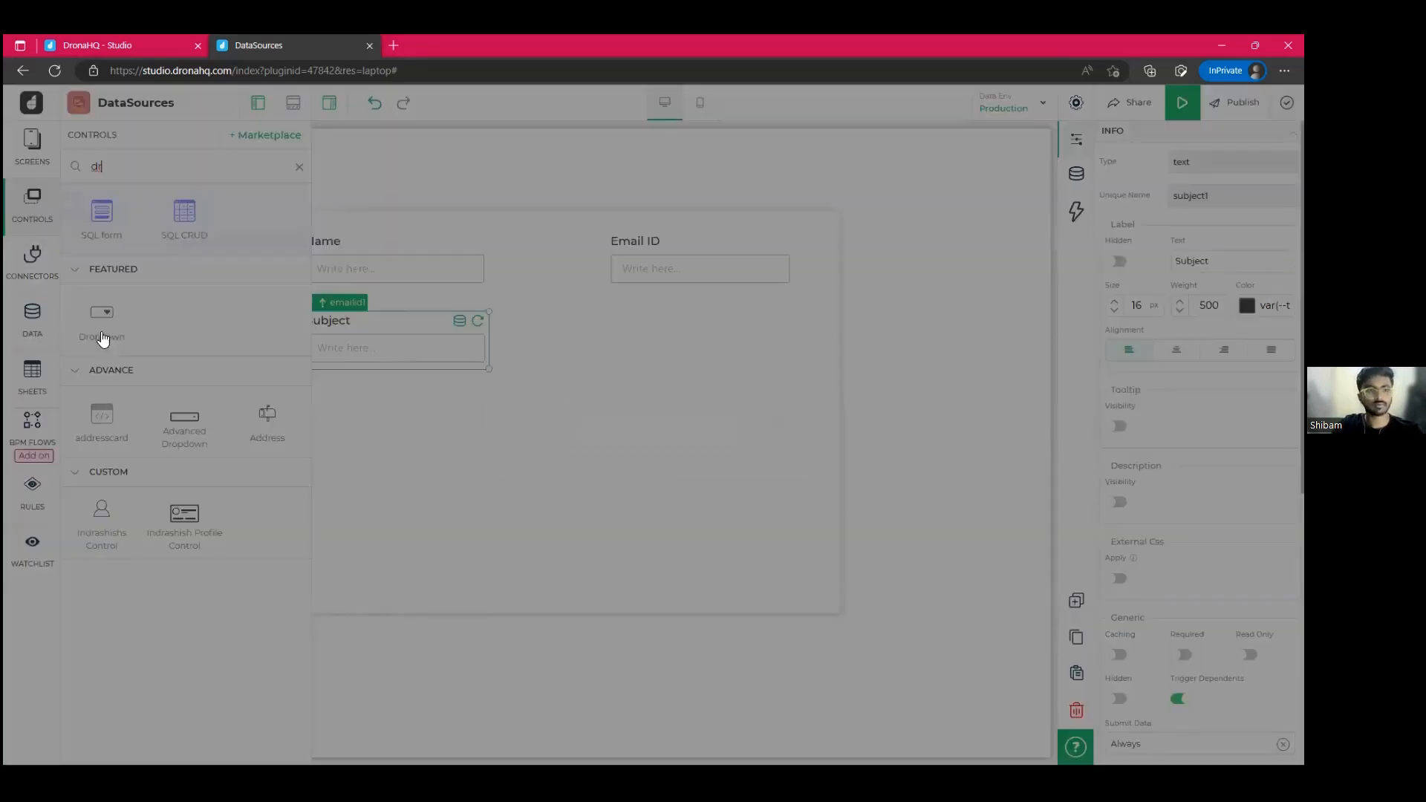
left_click_drag(99, 331, 678, 334)
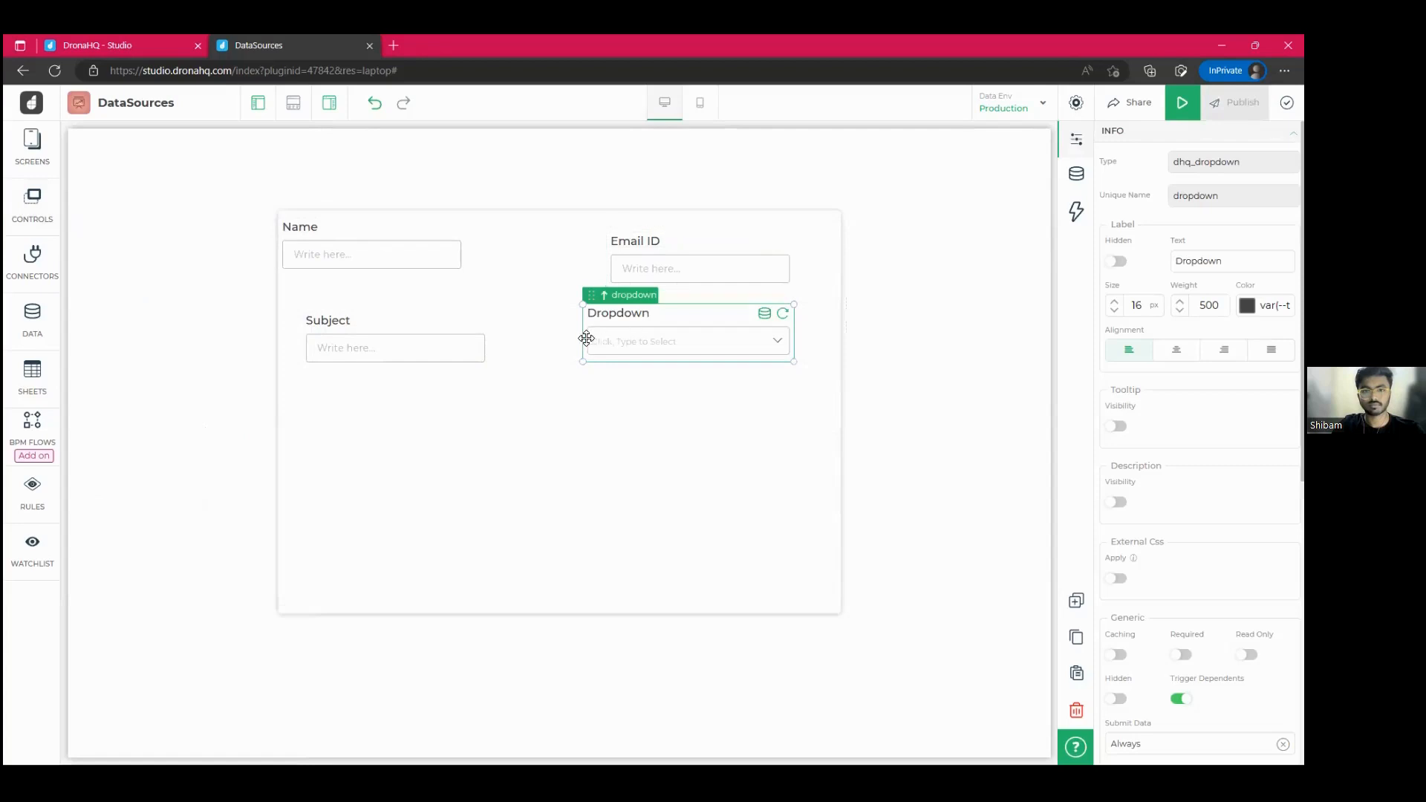
left_click_drag(590, 338, 1146, 260)
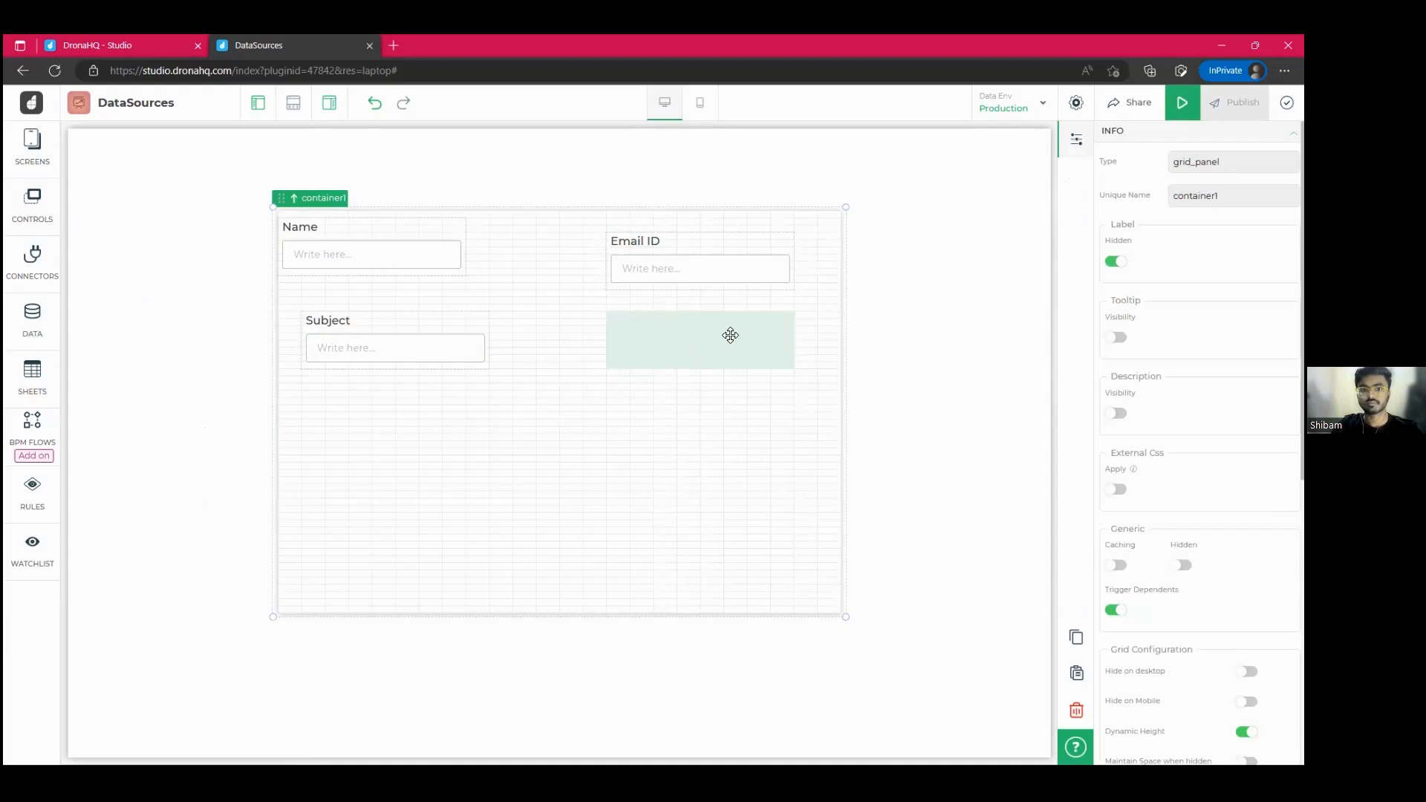
left_click_drag(665, 376, 665, 377)
left_click_drag(369, 248, 797, 308)
double_click(1208, 261)
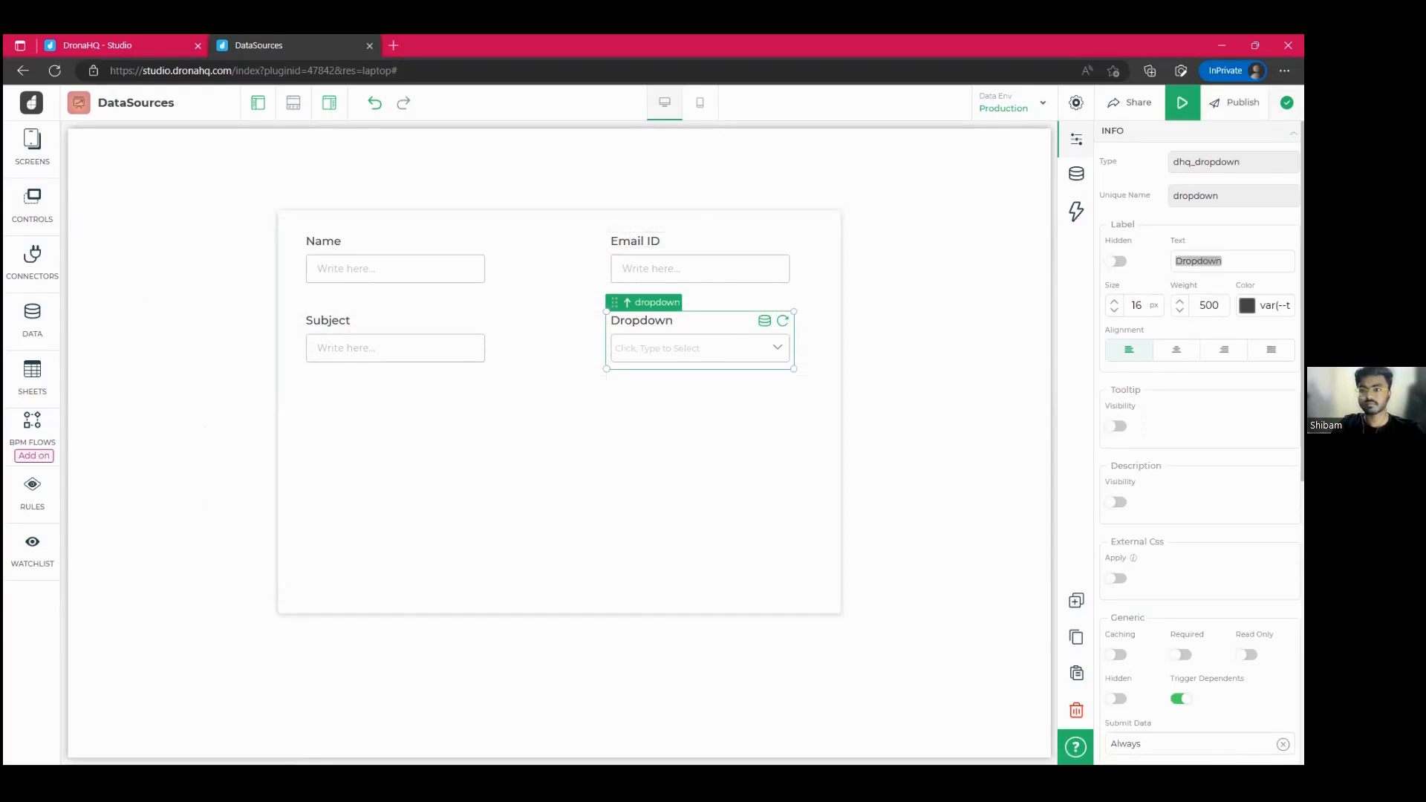
type("Pri")
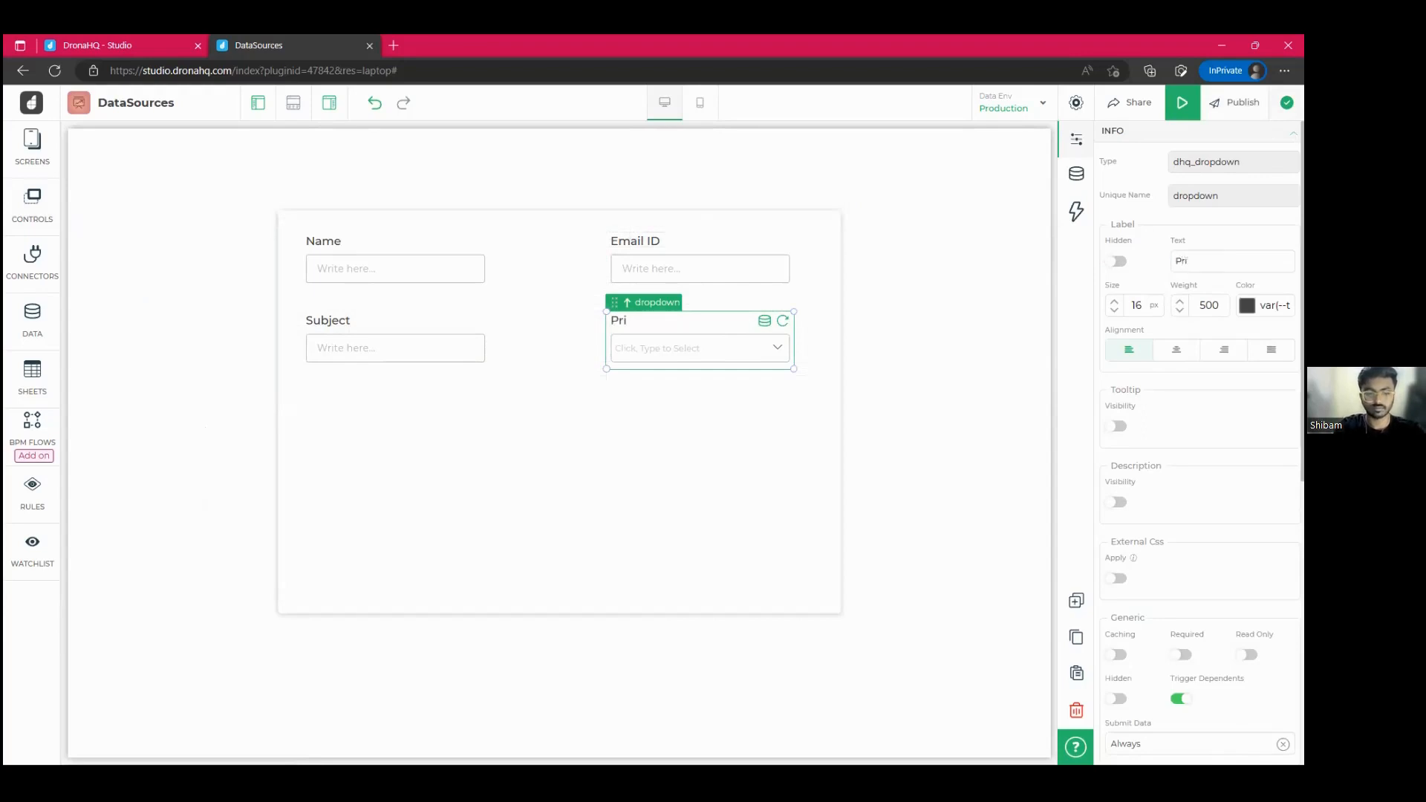
type("or")
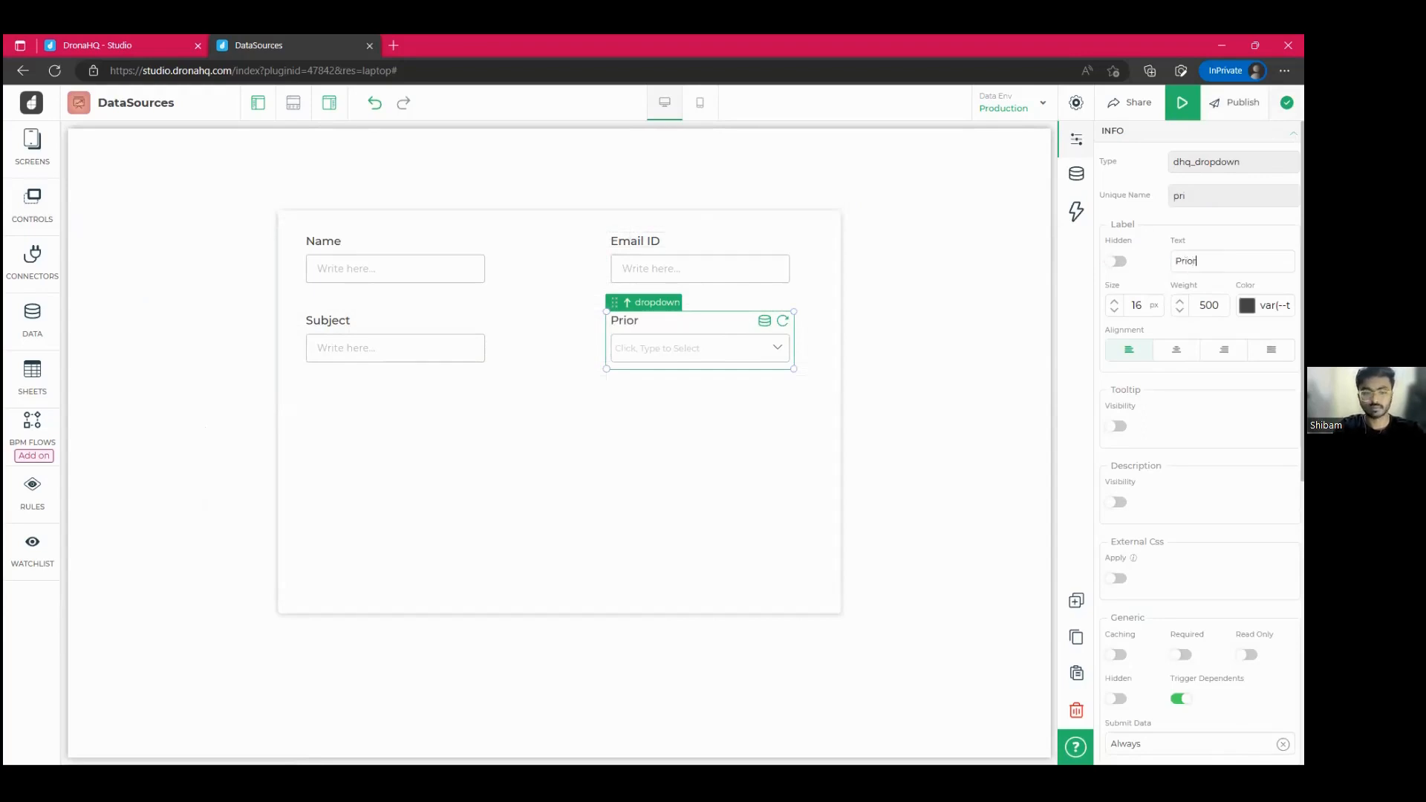
type("ity")
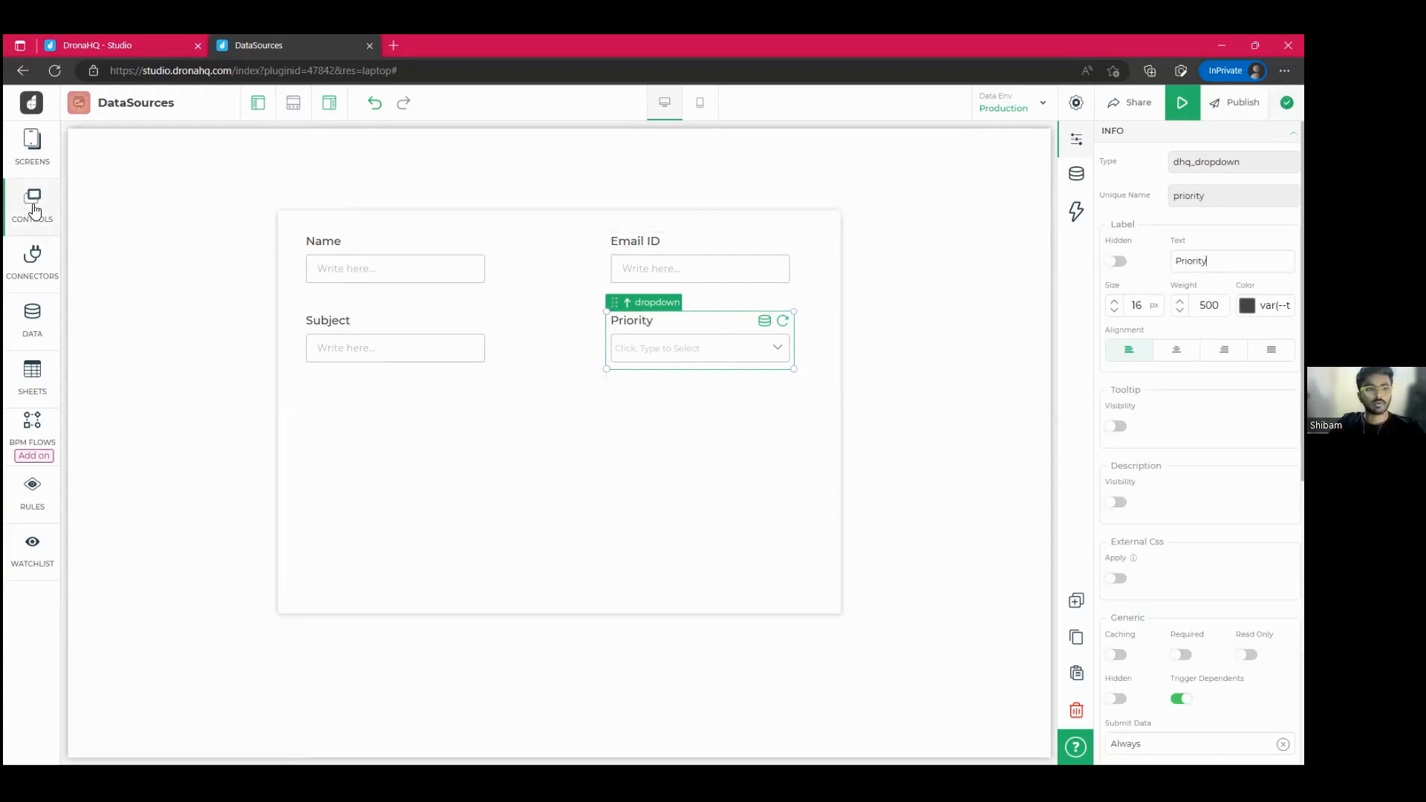
left_click(32, 207)
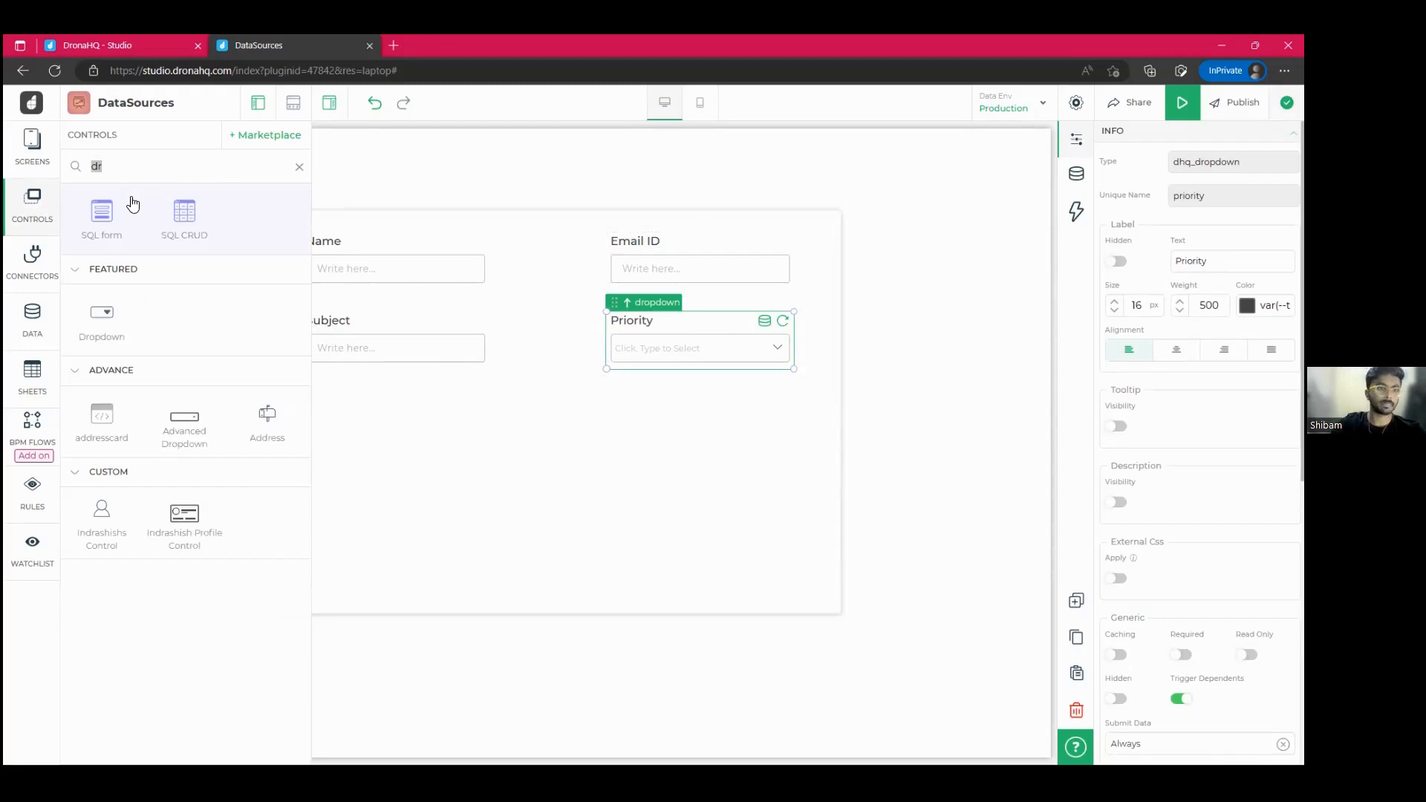
Step: Add a Textarea under Subject with the label Description
type("text")
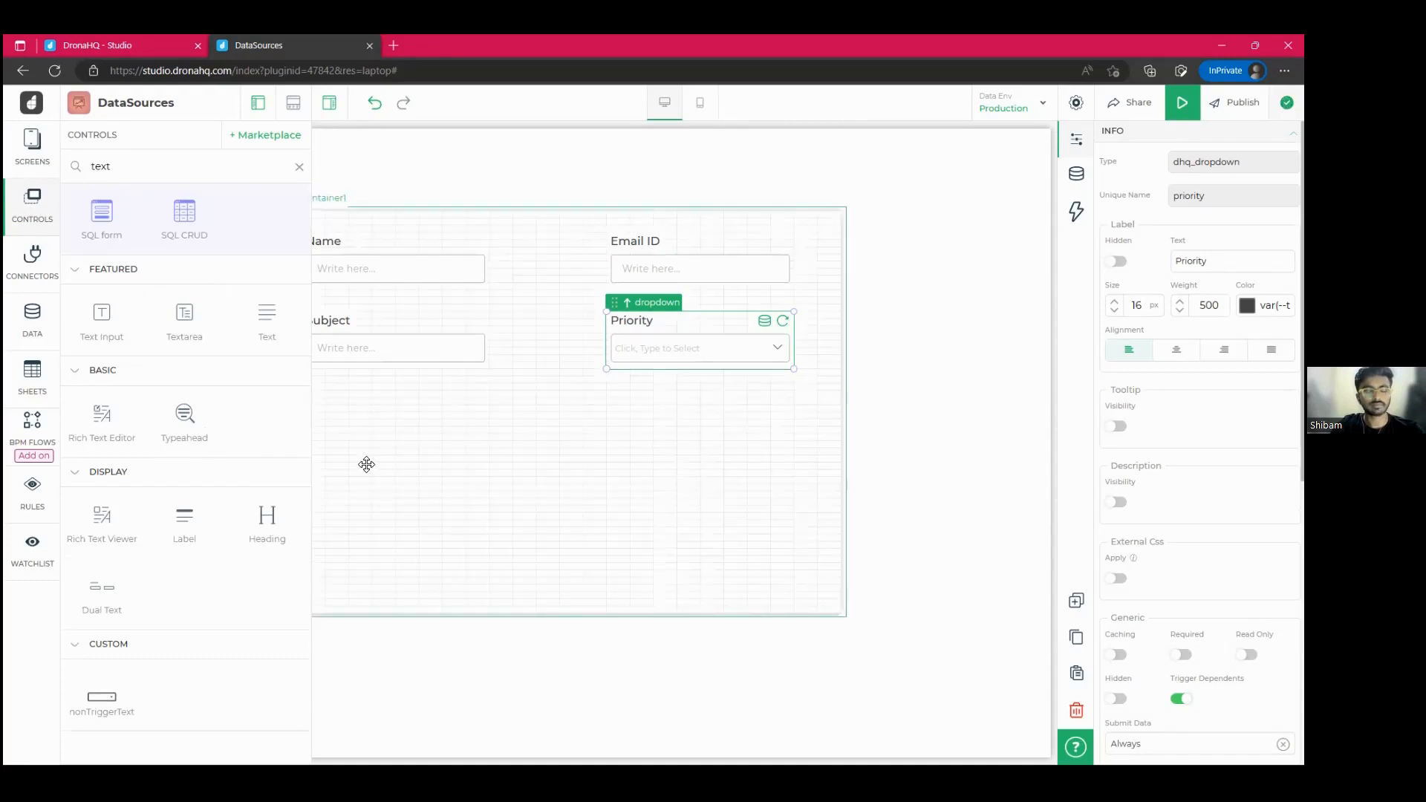
left_click(165, 324)
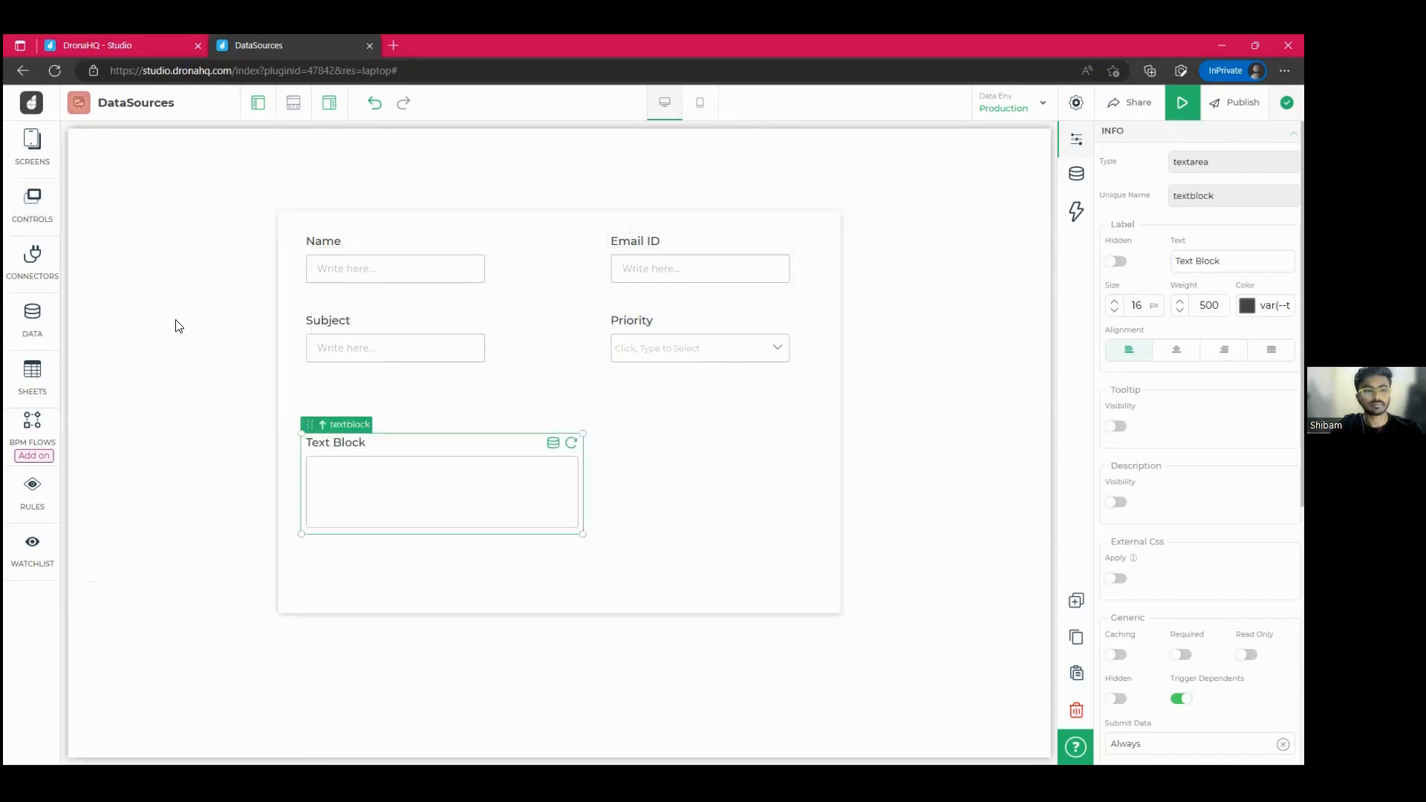
left_click_drag(424, 428, 445, 563)
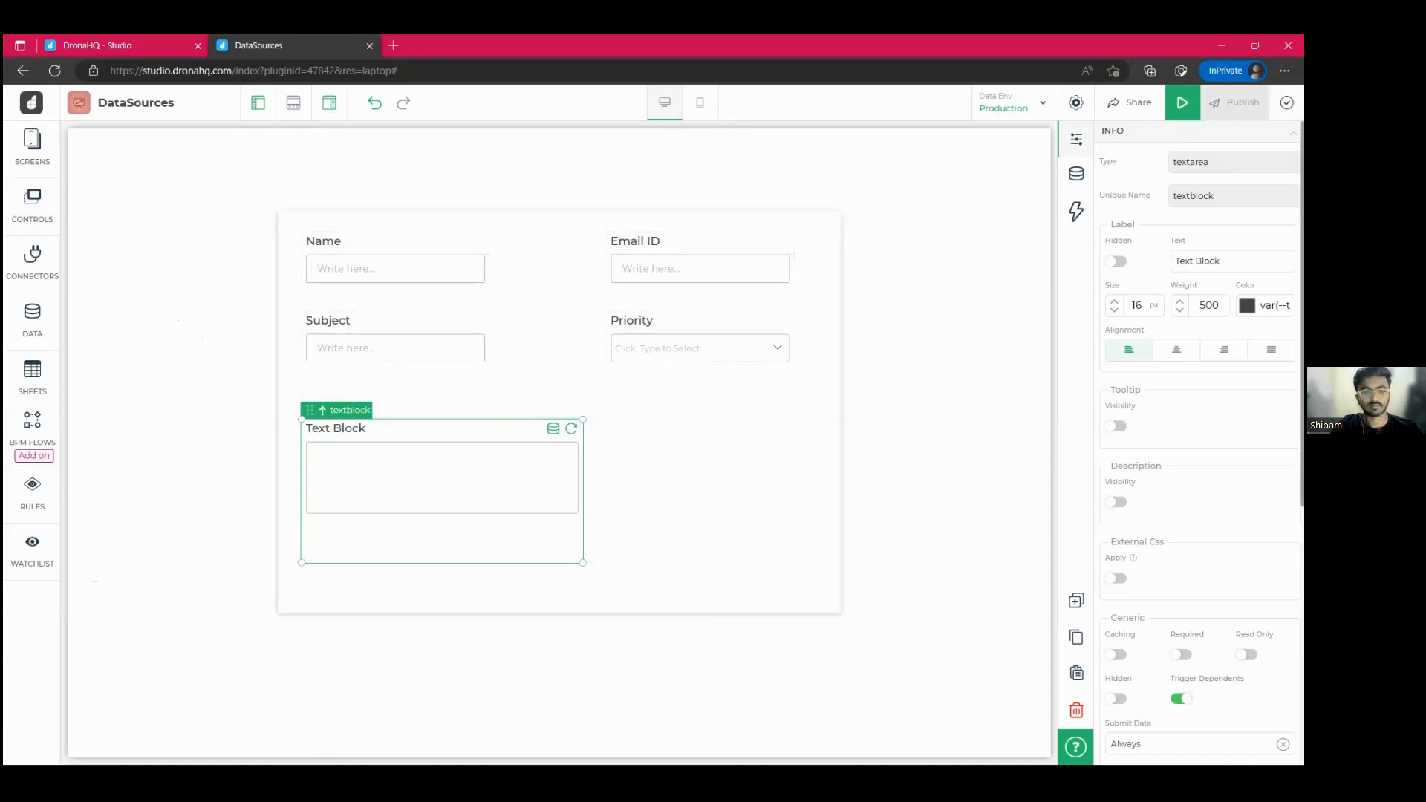
key("ctrl+a")
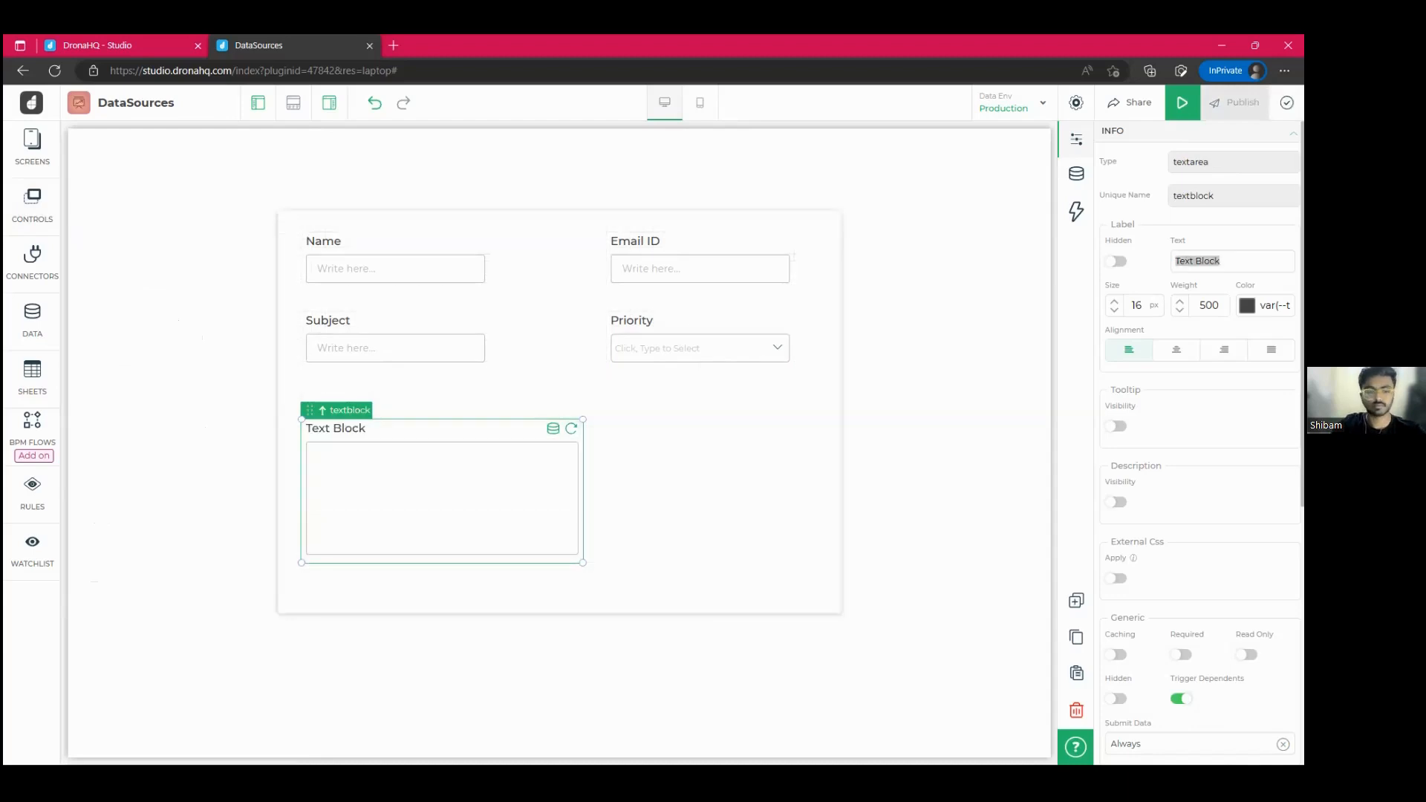
type("Descriptio")
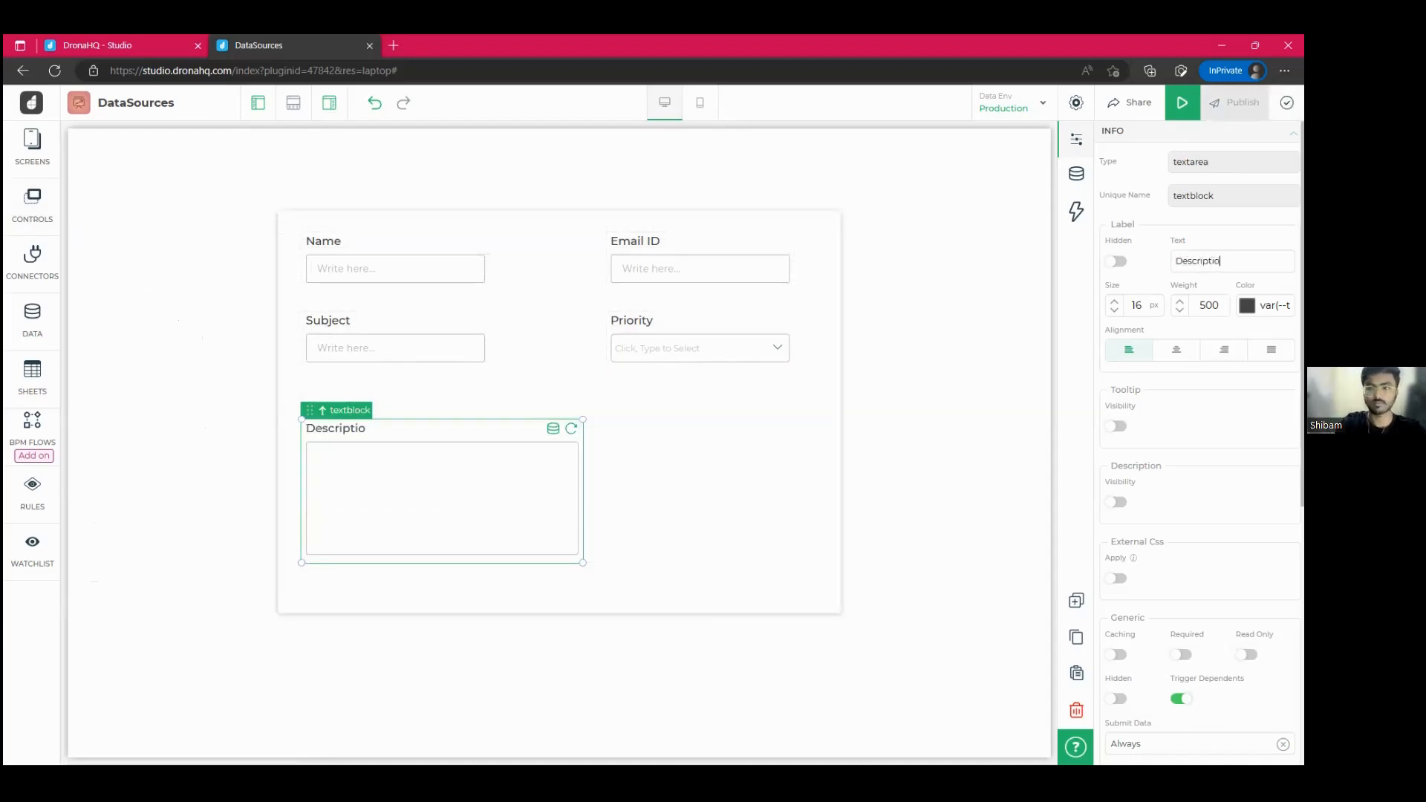
type("n")
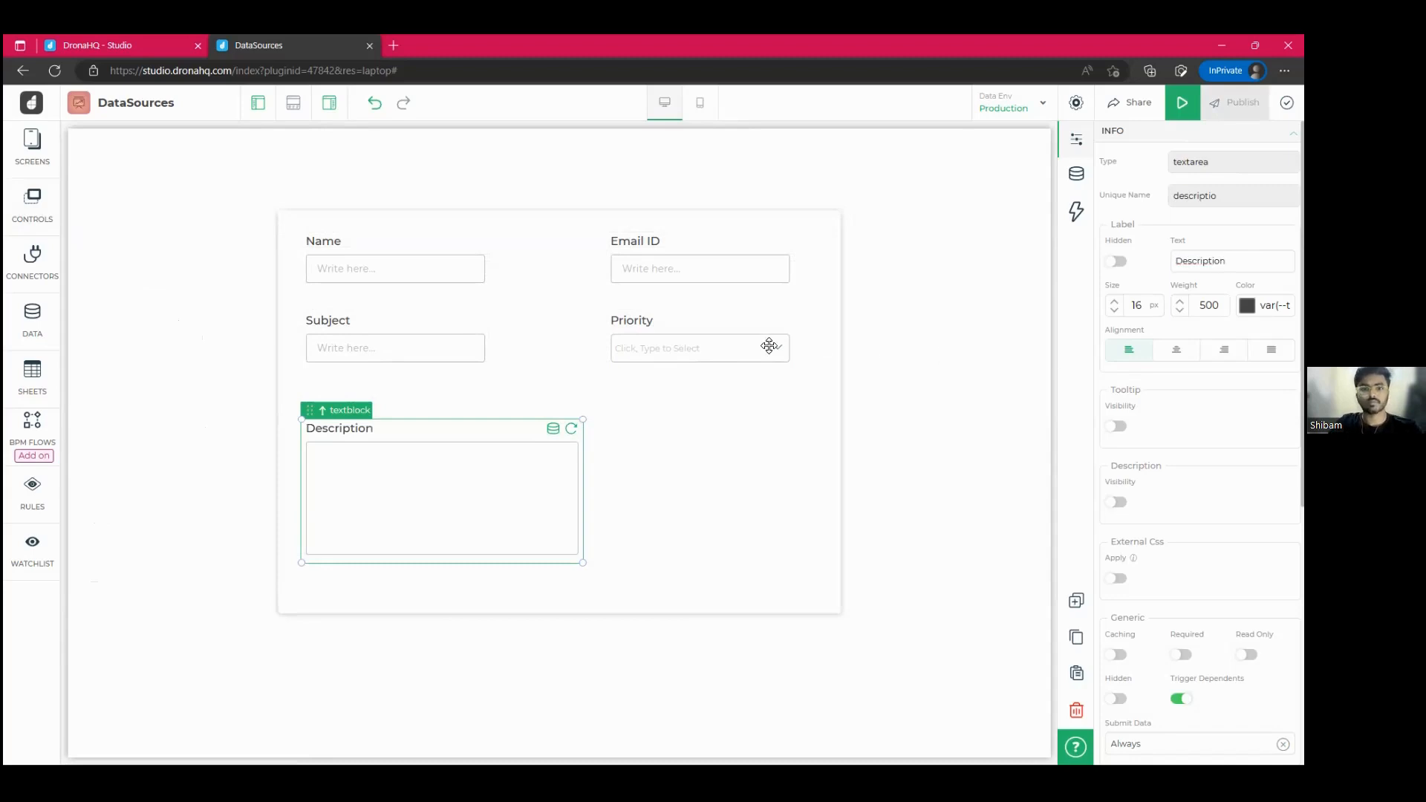
Step: Search the Controls list for a button
left_click(17, 204)
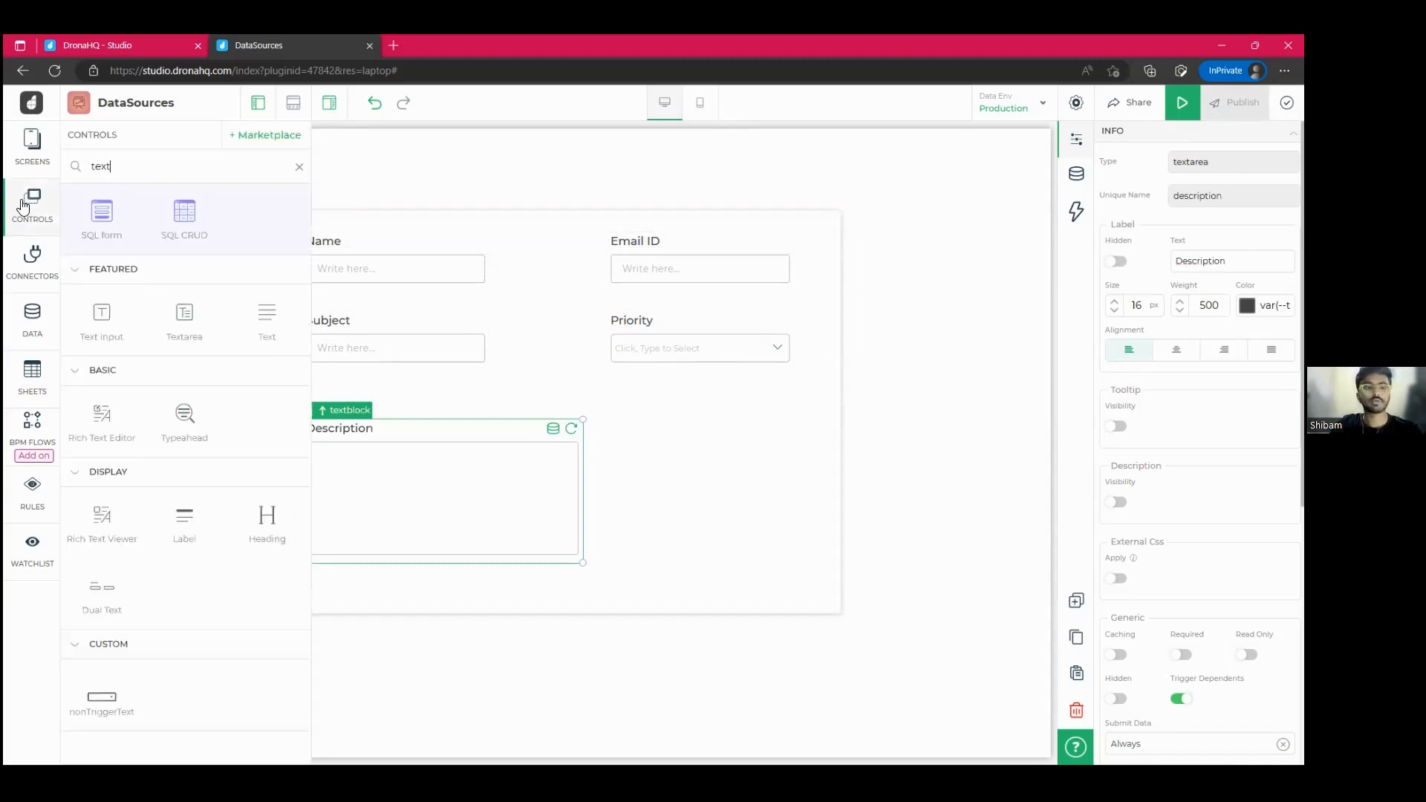
double_click(167, 165)
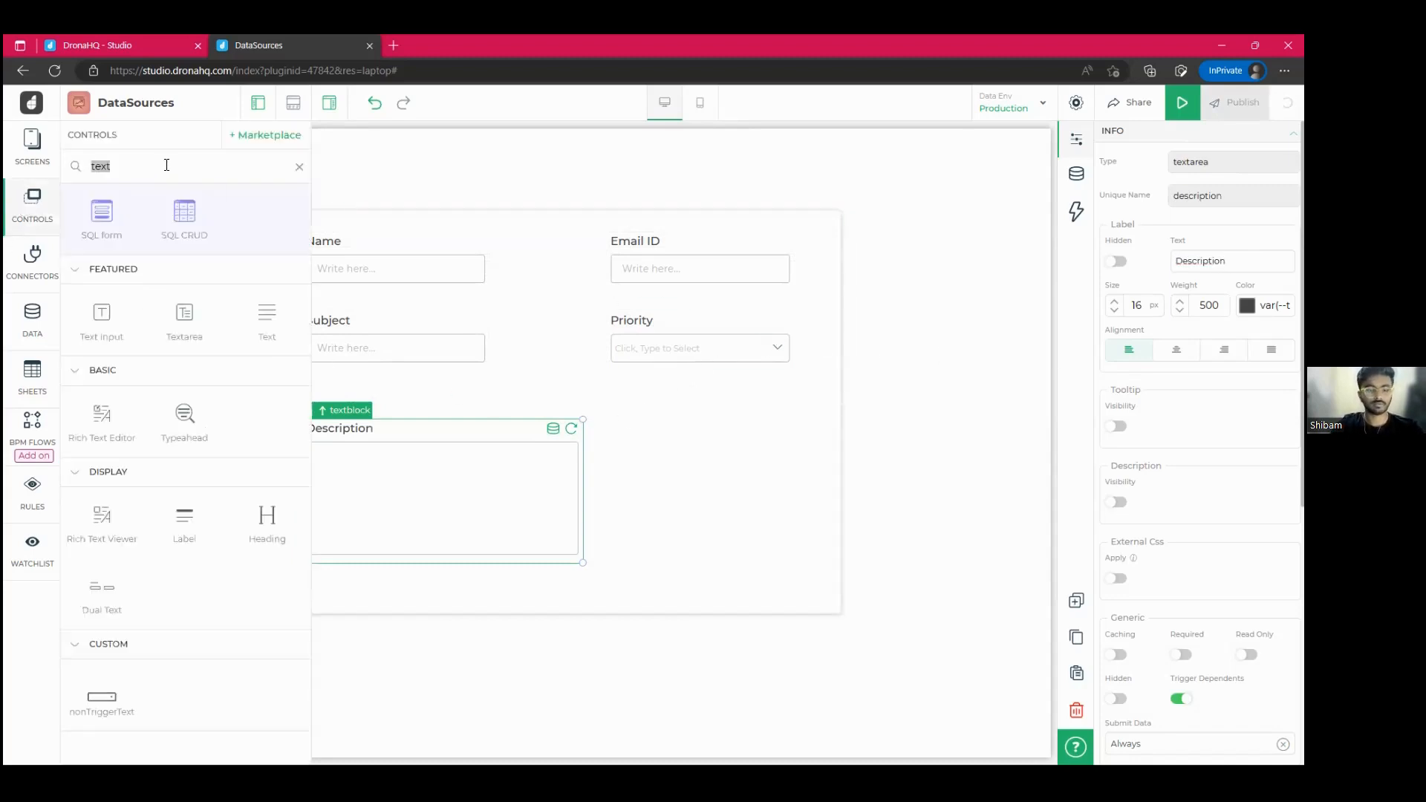
type("but")
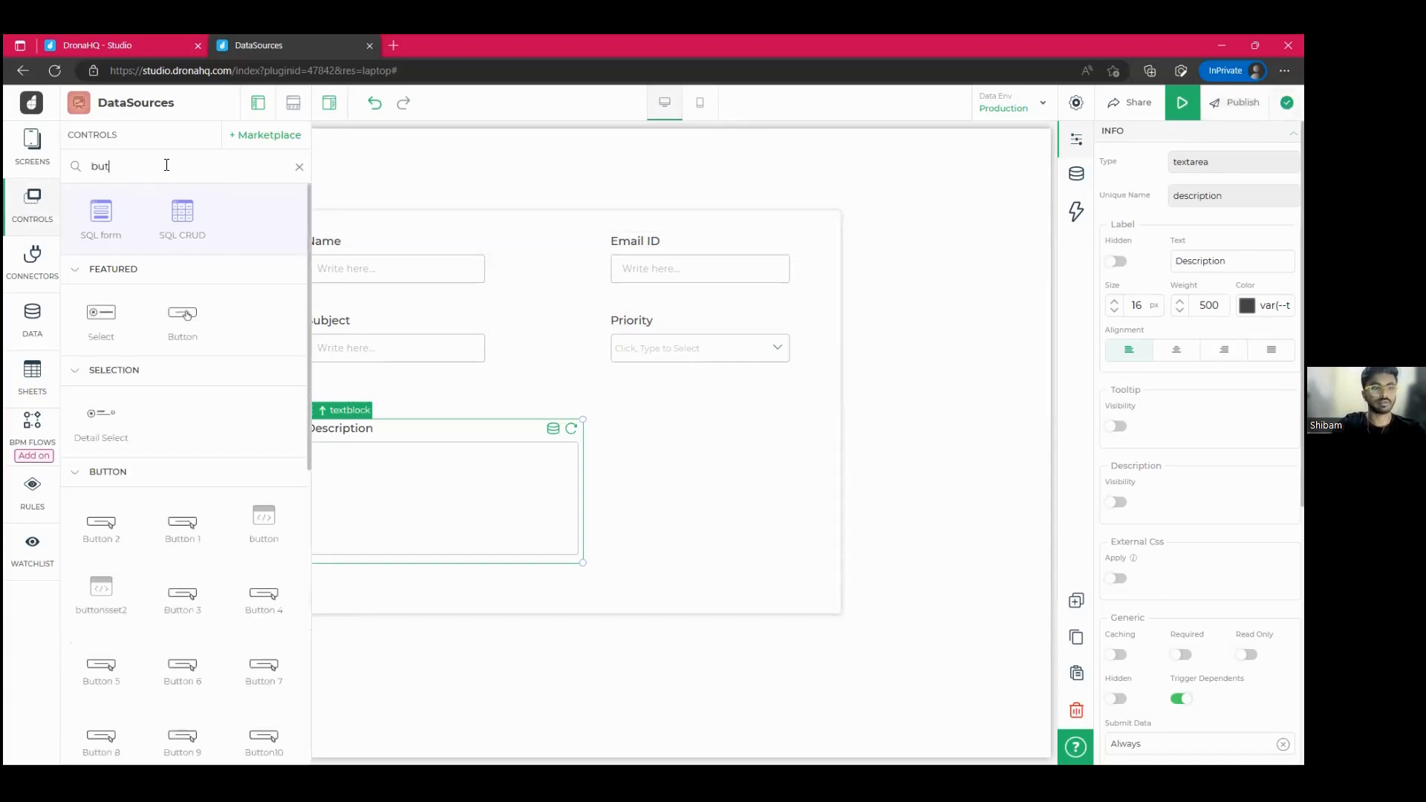
Step: Place a Button beside Description and set its text to 'Create Ticket'
left_click_drag(181, 326, 678, 461)
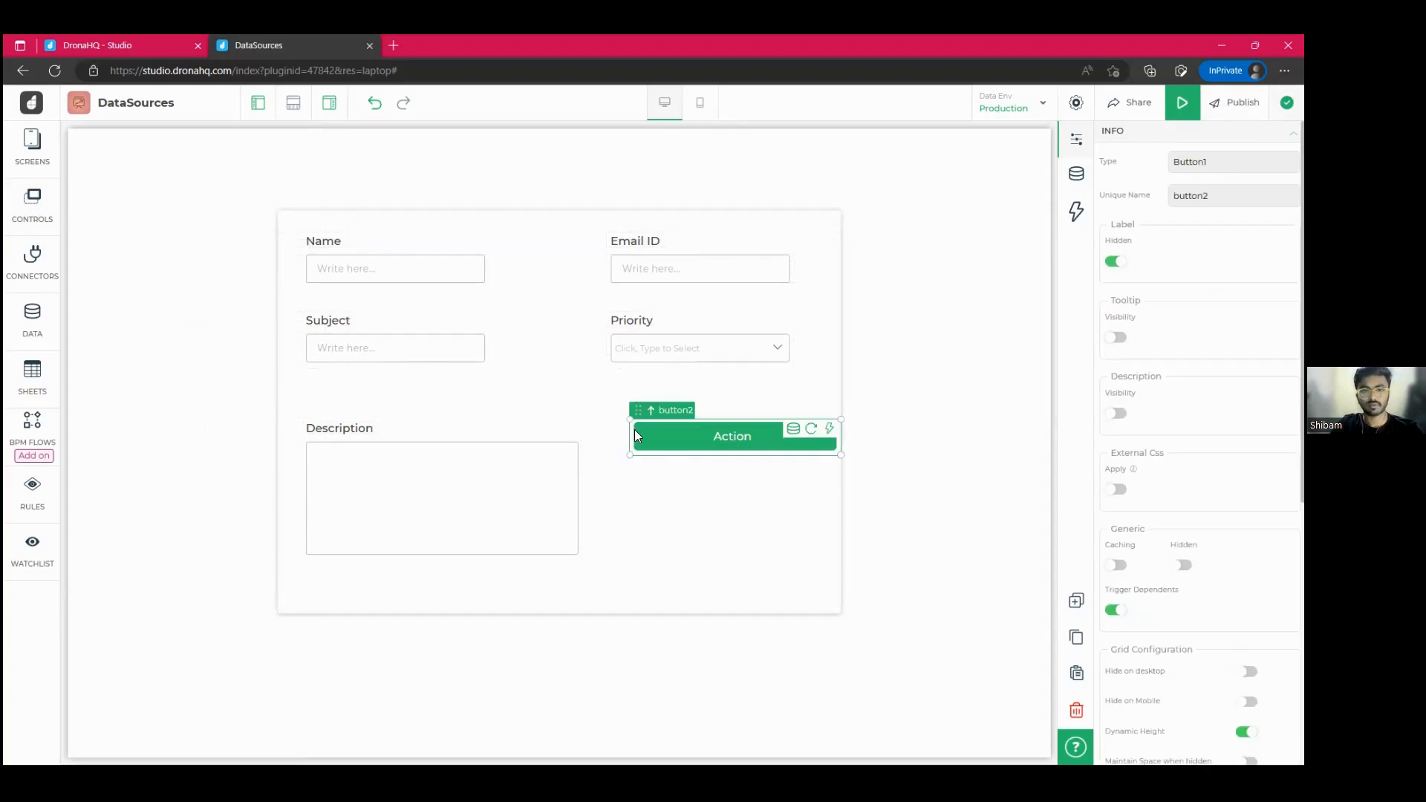
left_click_drag(695, 456, 695, 457)
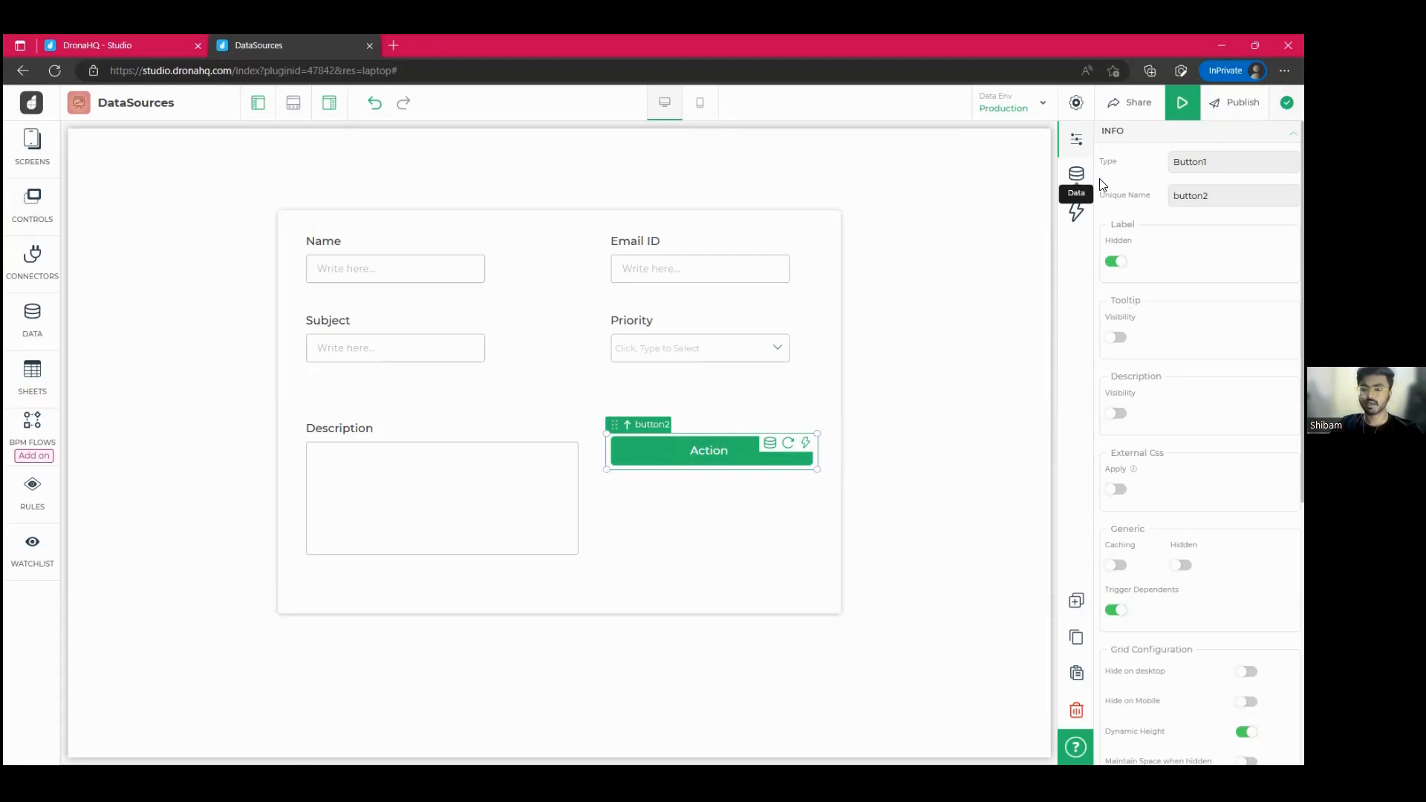
scroll(1188, 334, "down", 5)
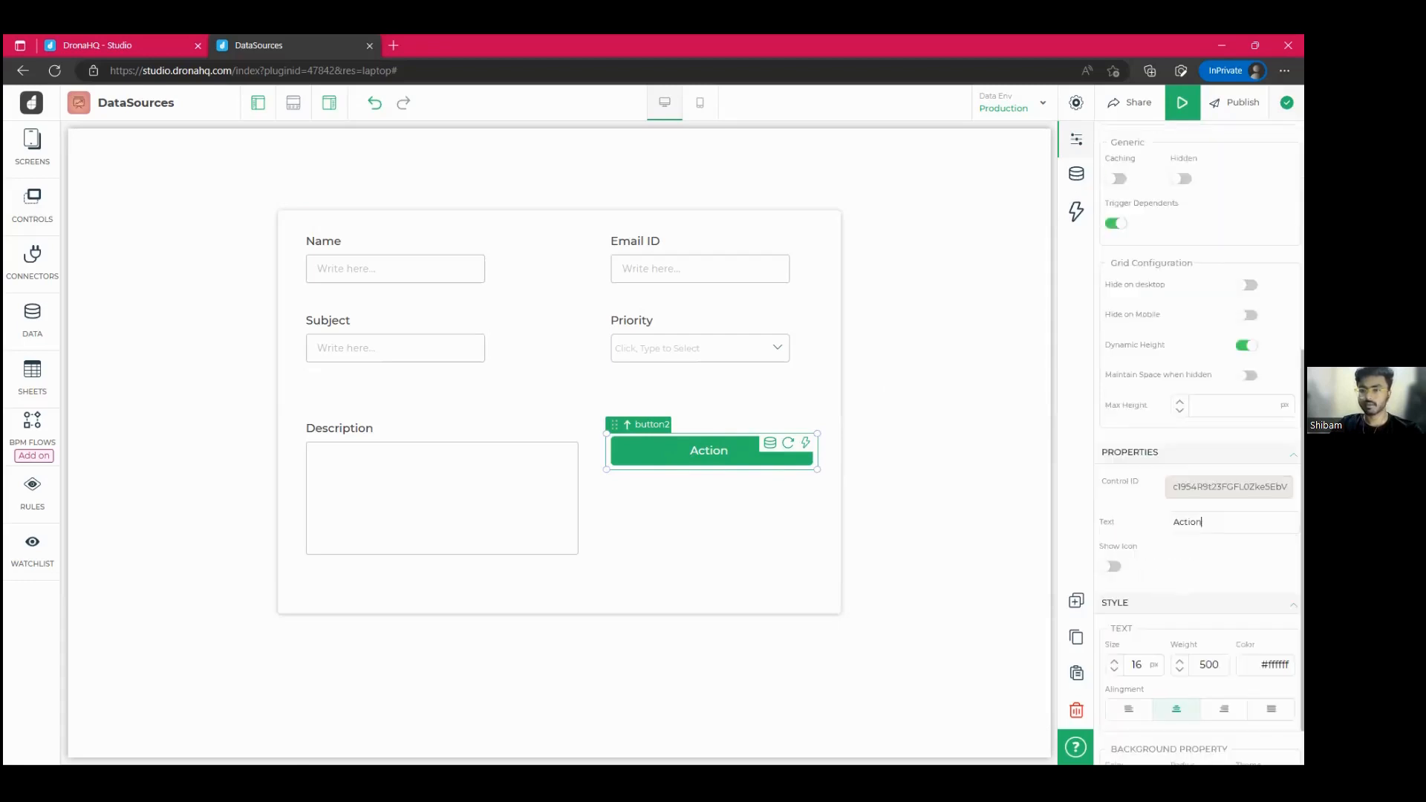
key("ctrl+a")
type("Crea")
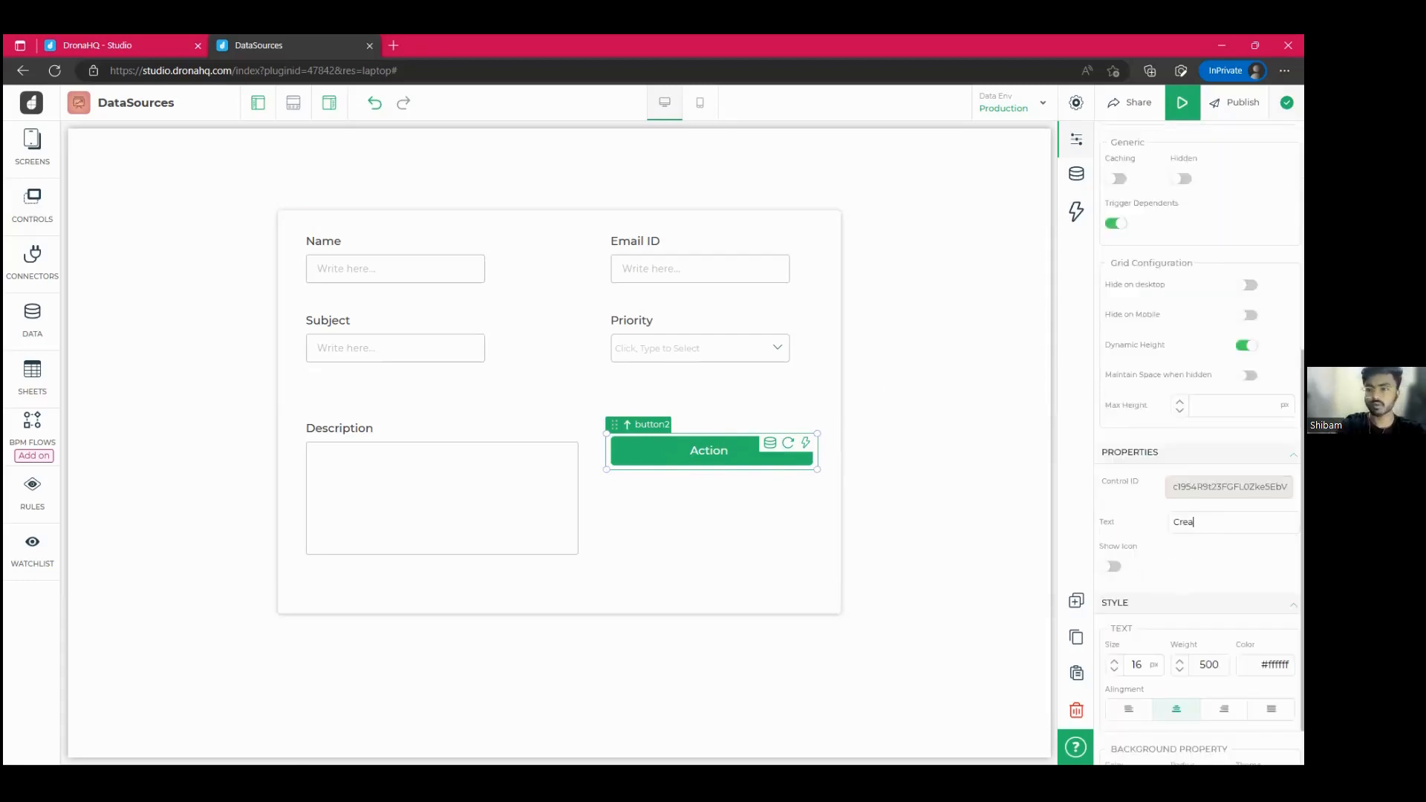
type("a")
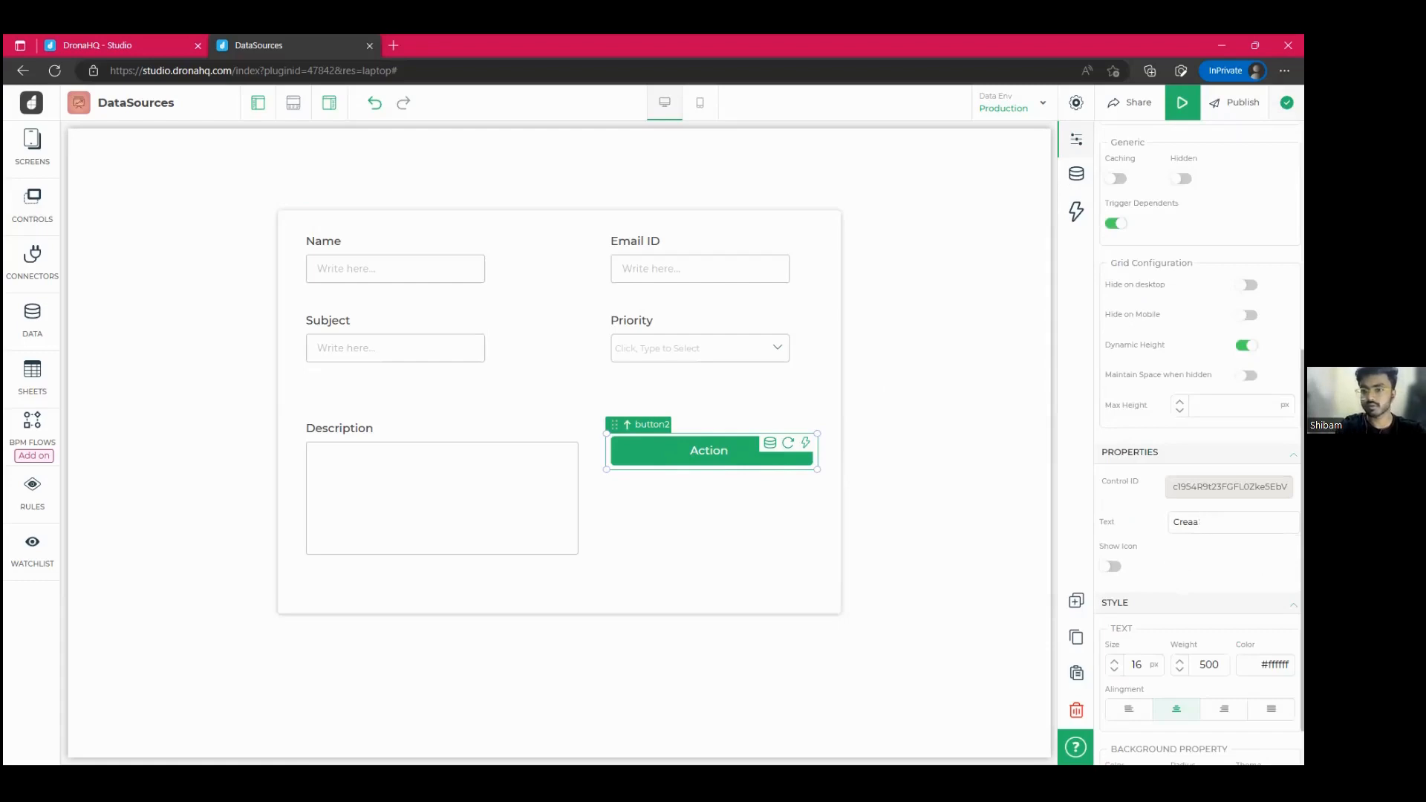
key("BackSpace")
type("te Ticket")
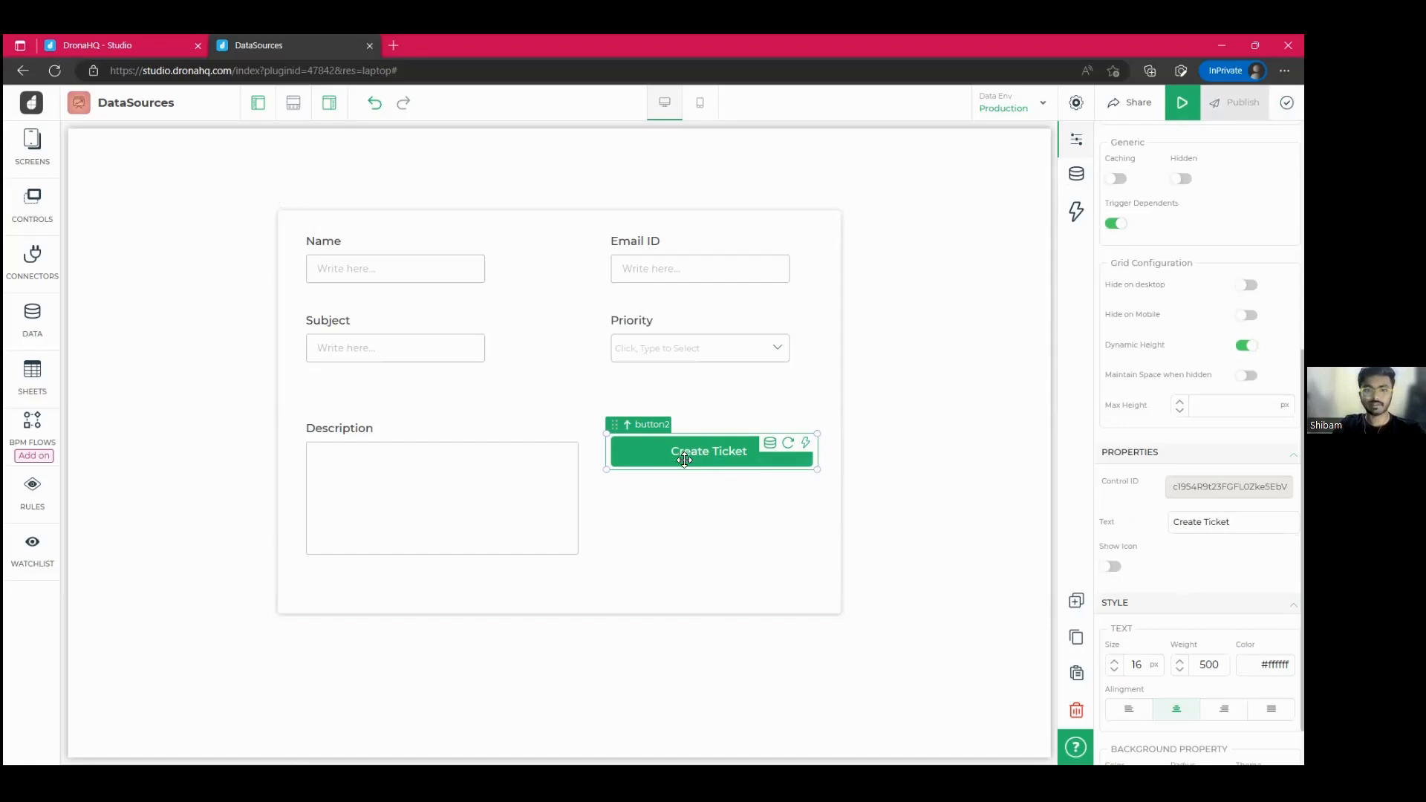
left_click(674, 347)
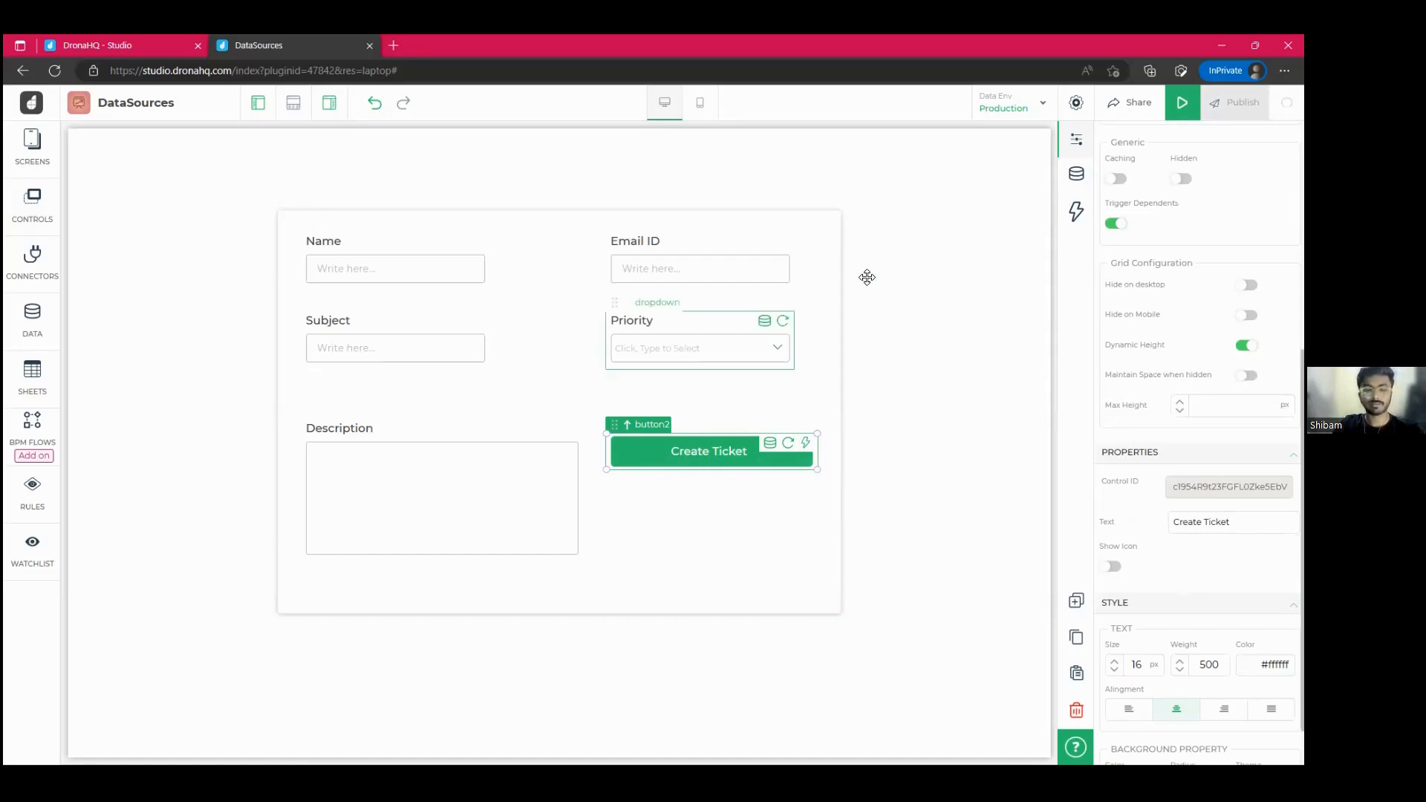
Step: Bind the Priority dropdown's data to a pasted JS array of Low, Medium, High, Urgent (values 1–4) and save
left_click(1075, 179)
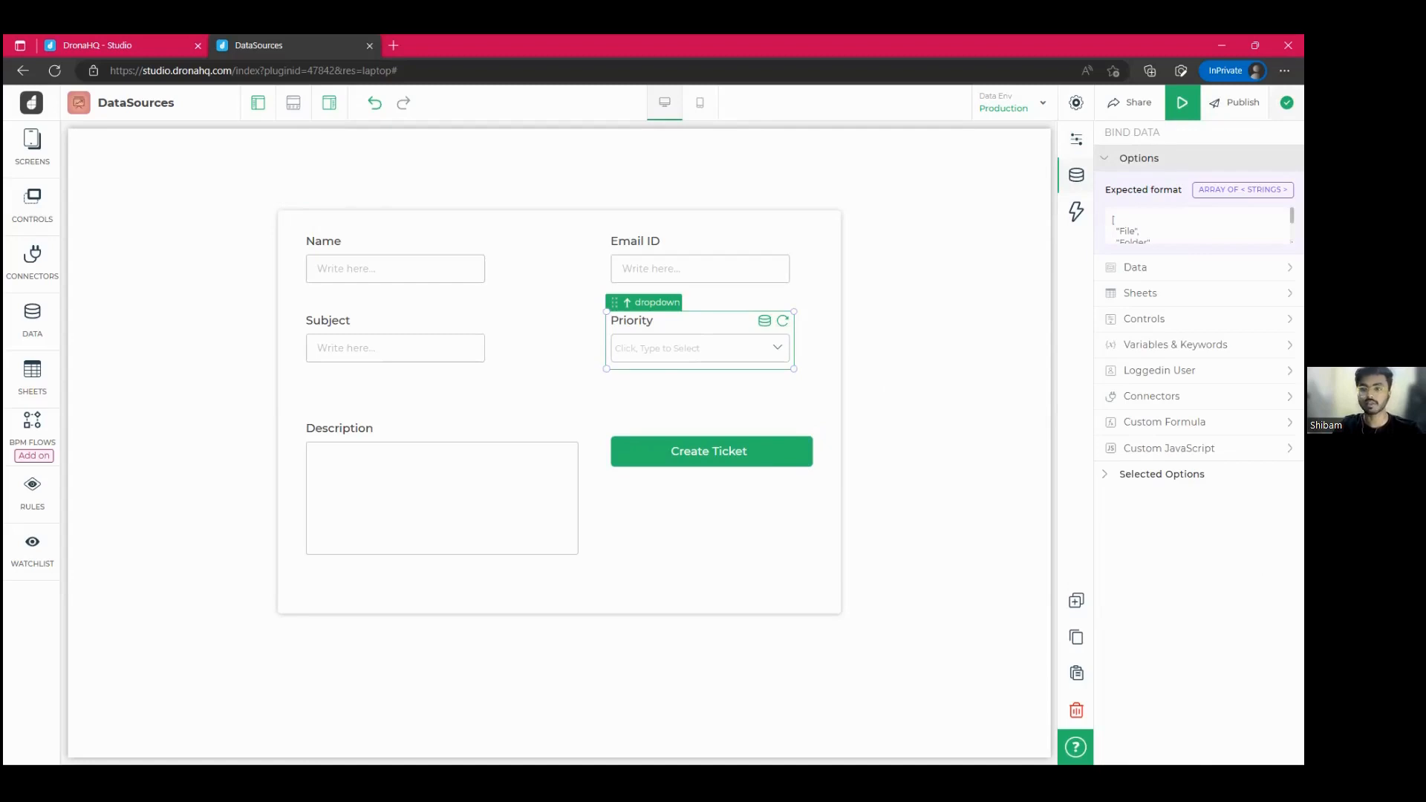
left_click(1135, 268)
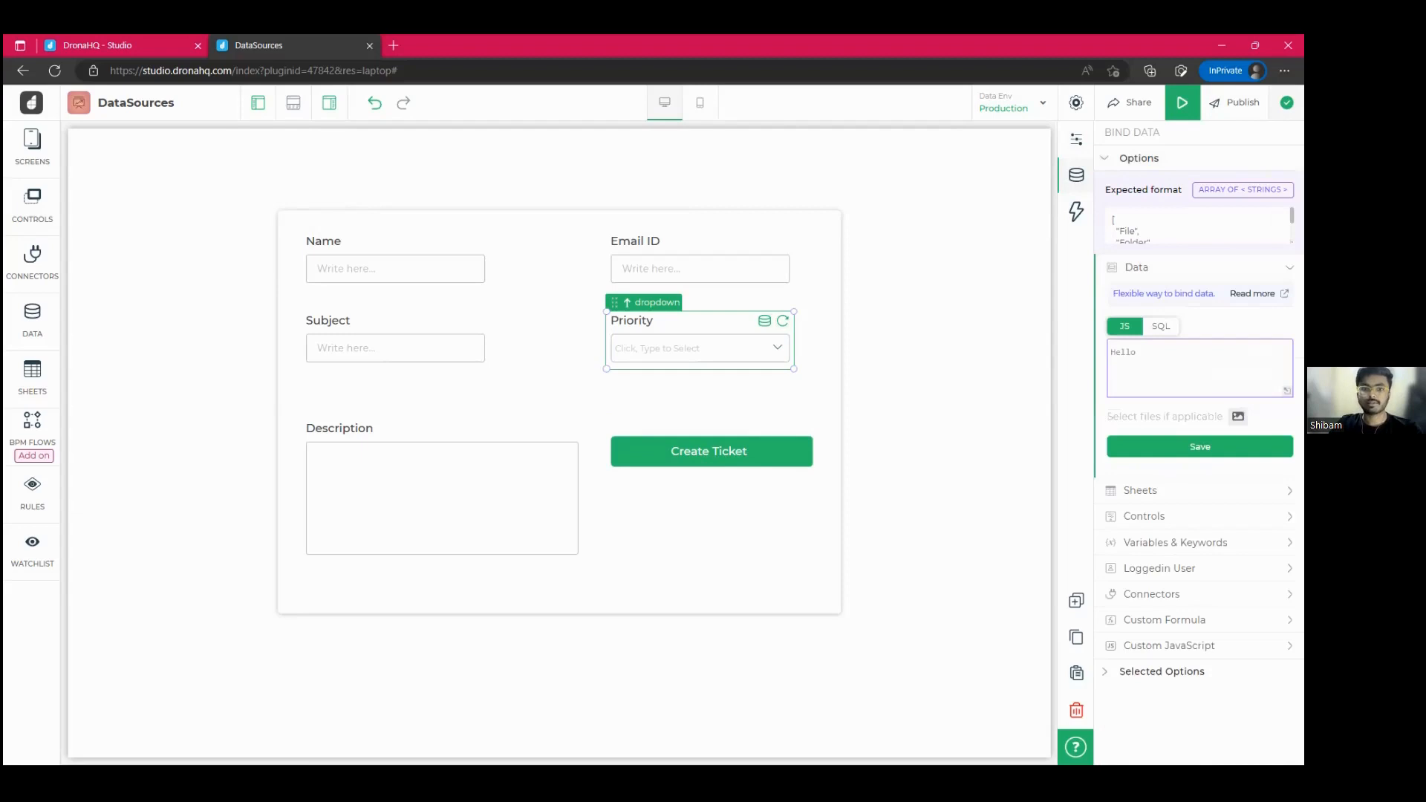
key("alt+Tab")
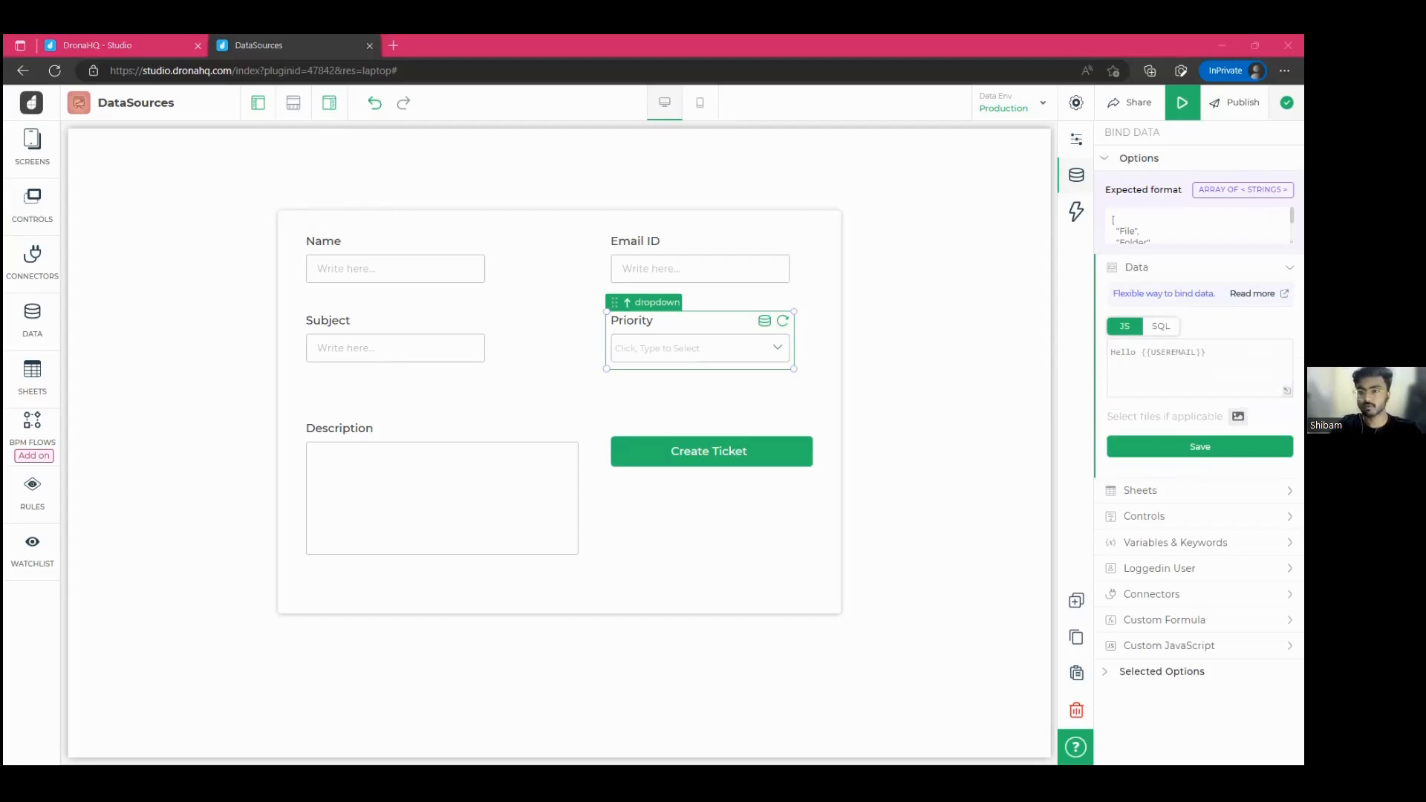
key("alt+Tab")
type("[   {\"priority\" : \"Low\", \"value\" : 1},   {\"priority\" : \"Medium\", \"value\" : 2},   {\"priority\" : \"High\", \"value\" : 3},   {\"priority\" : \"Urgent\", \"value\" : 4}  ]")
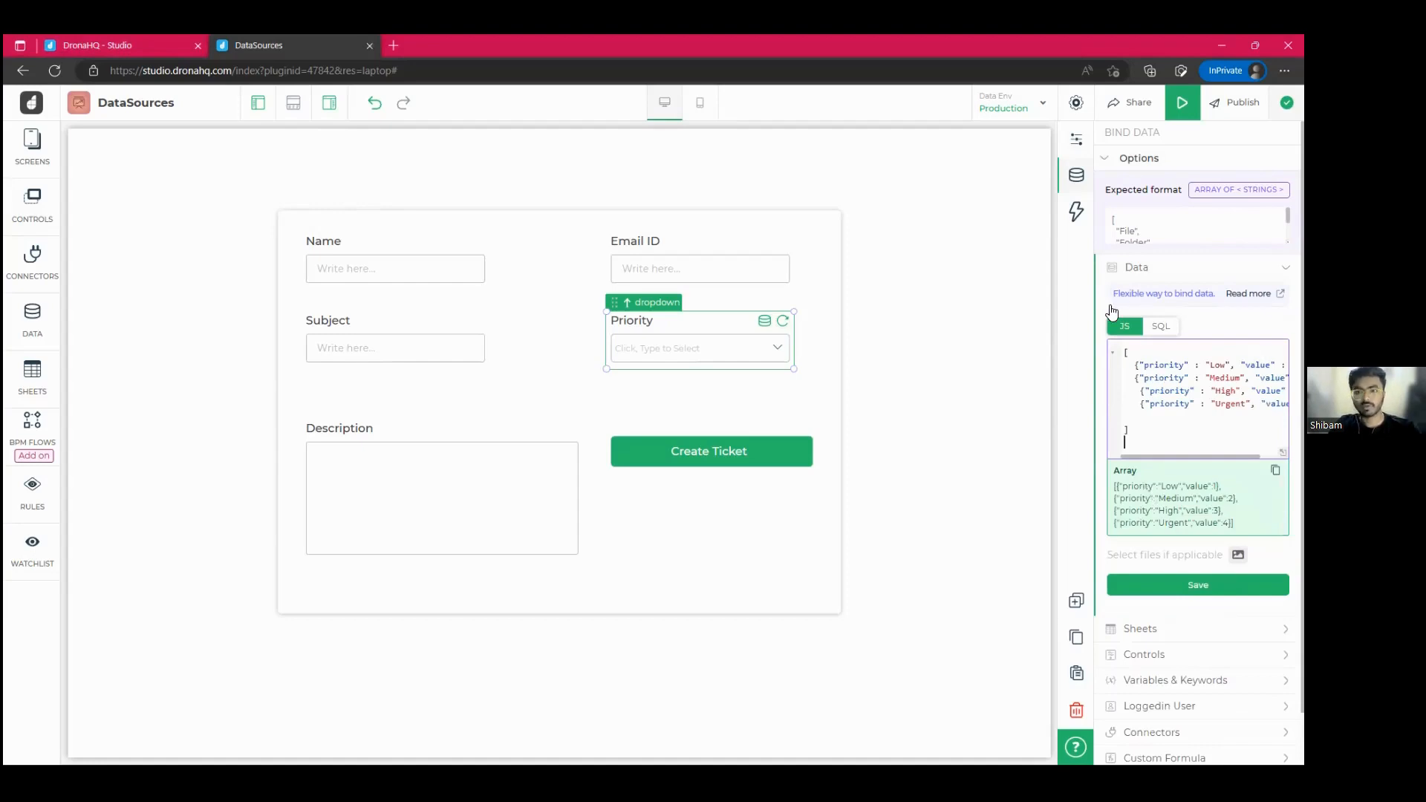
left_click(1168, 592)
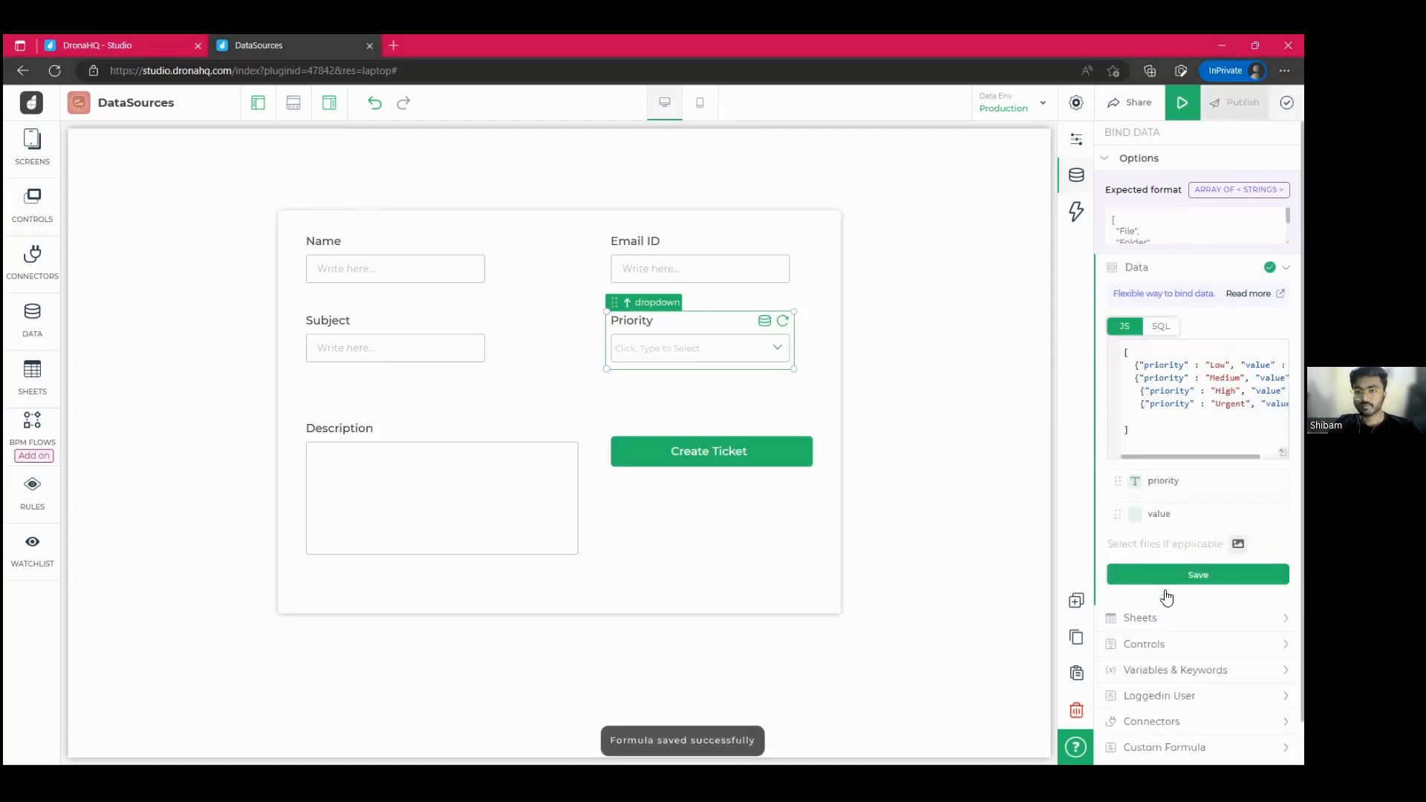
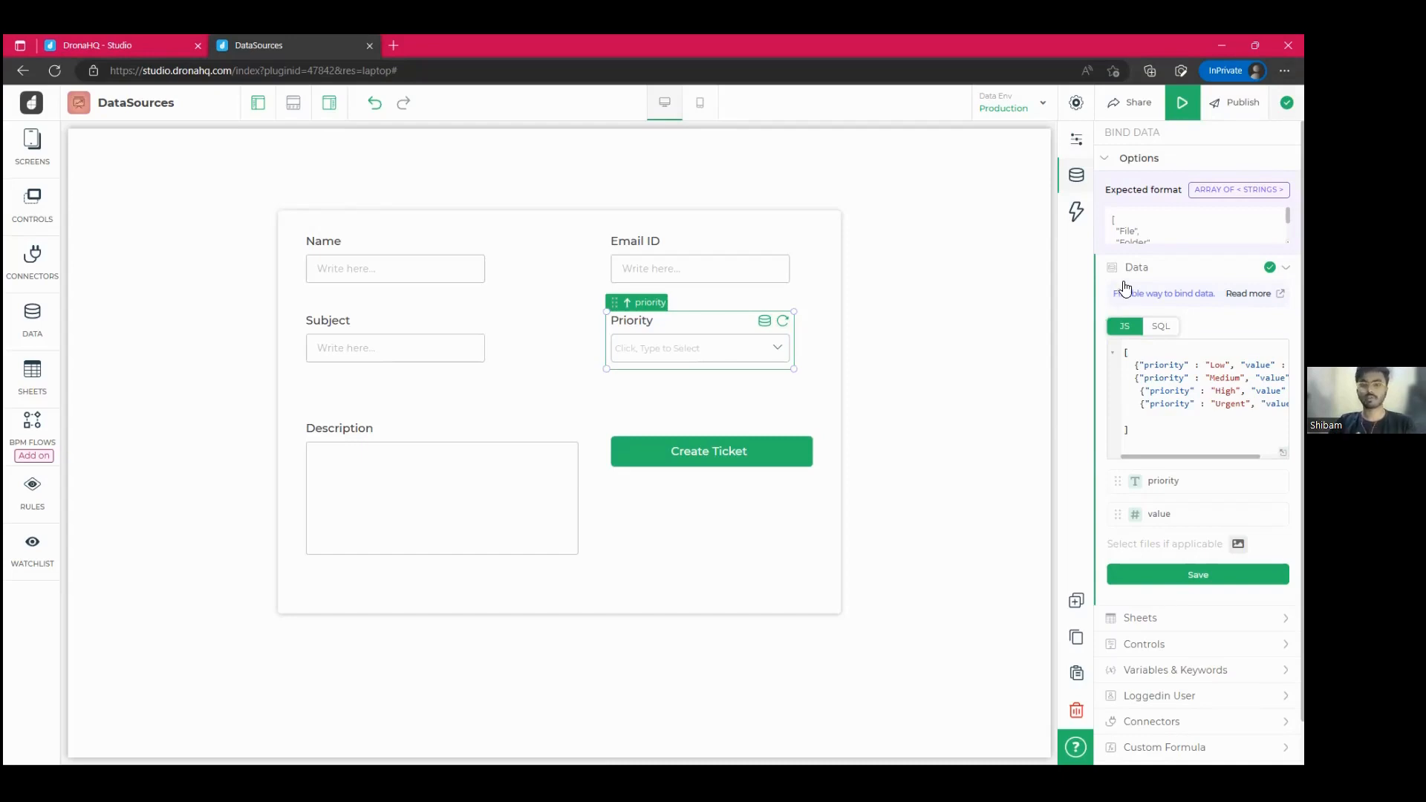
Step: Set the Priority dropdown's Value Column to 2, then return to its Bind Data options
left_click(1076, 139)
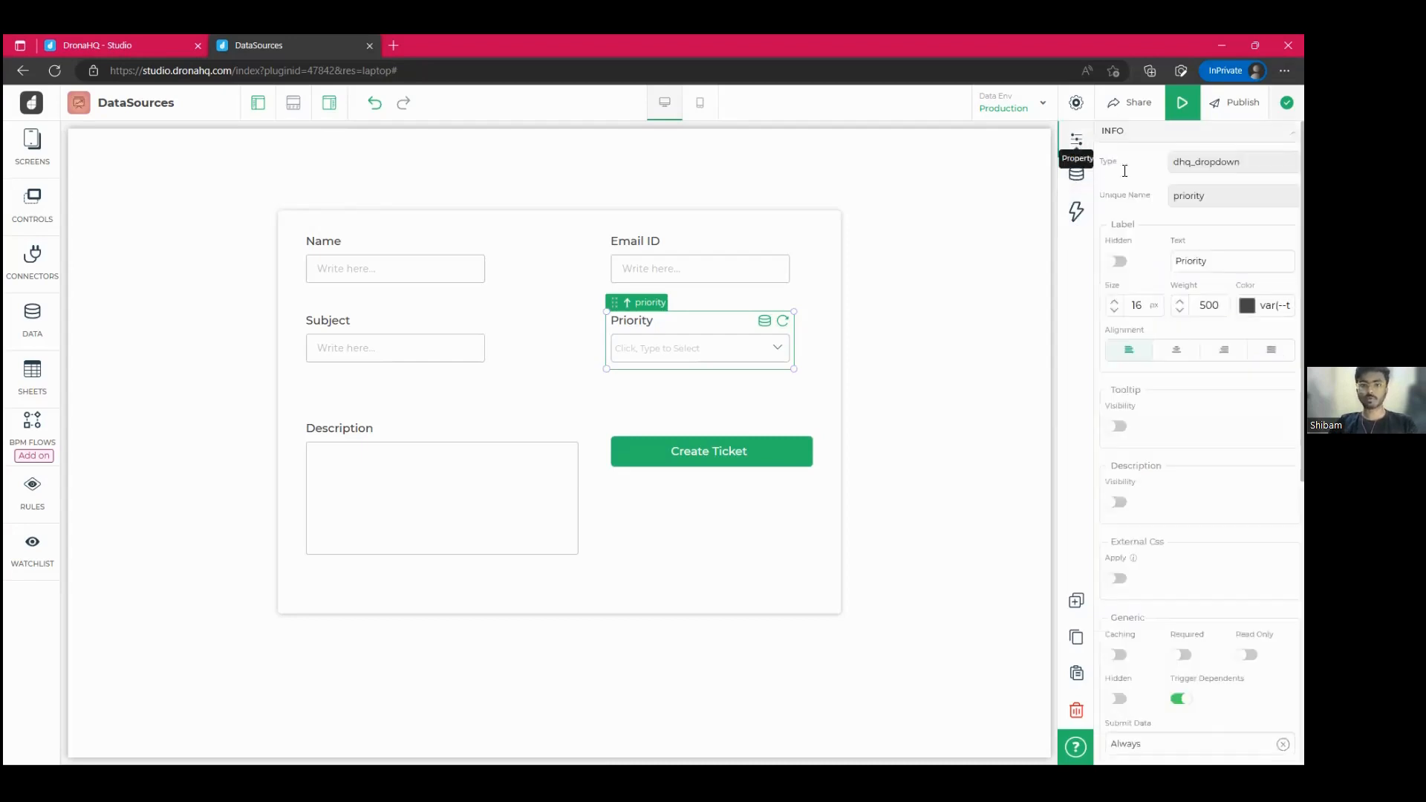
scroll(1197, 372, "down", 3)
scroll(1197, 445, "down", 5)
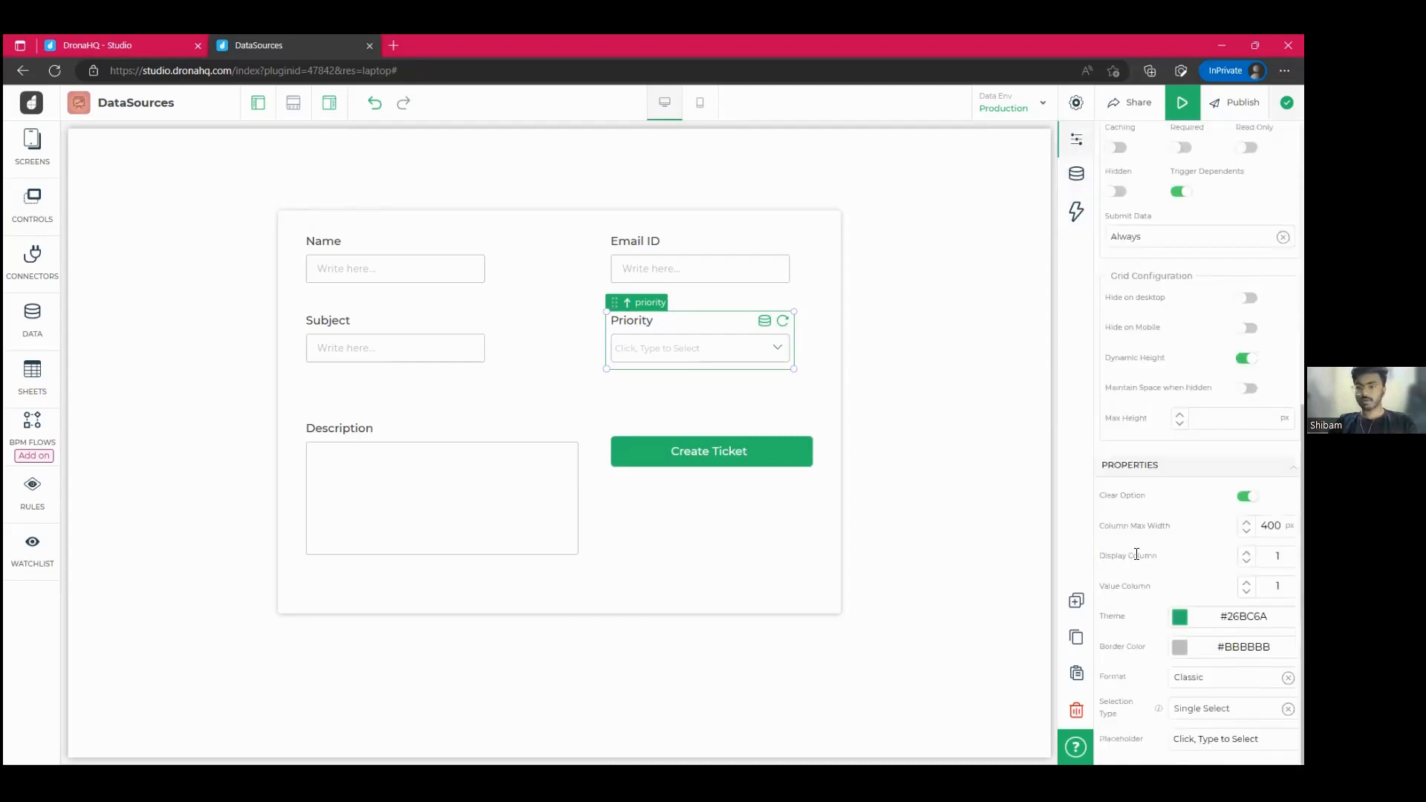
left_click(1246, 581)
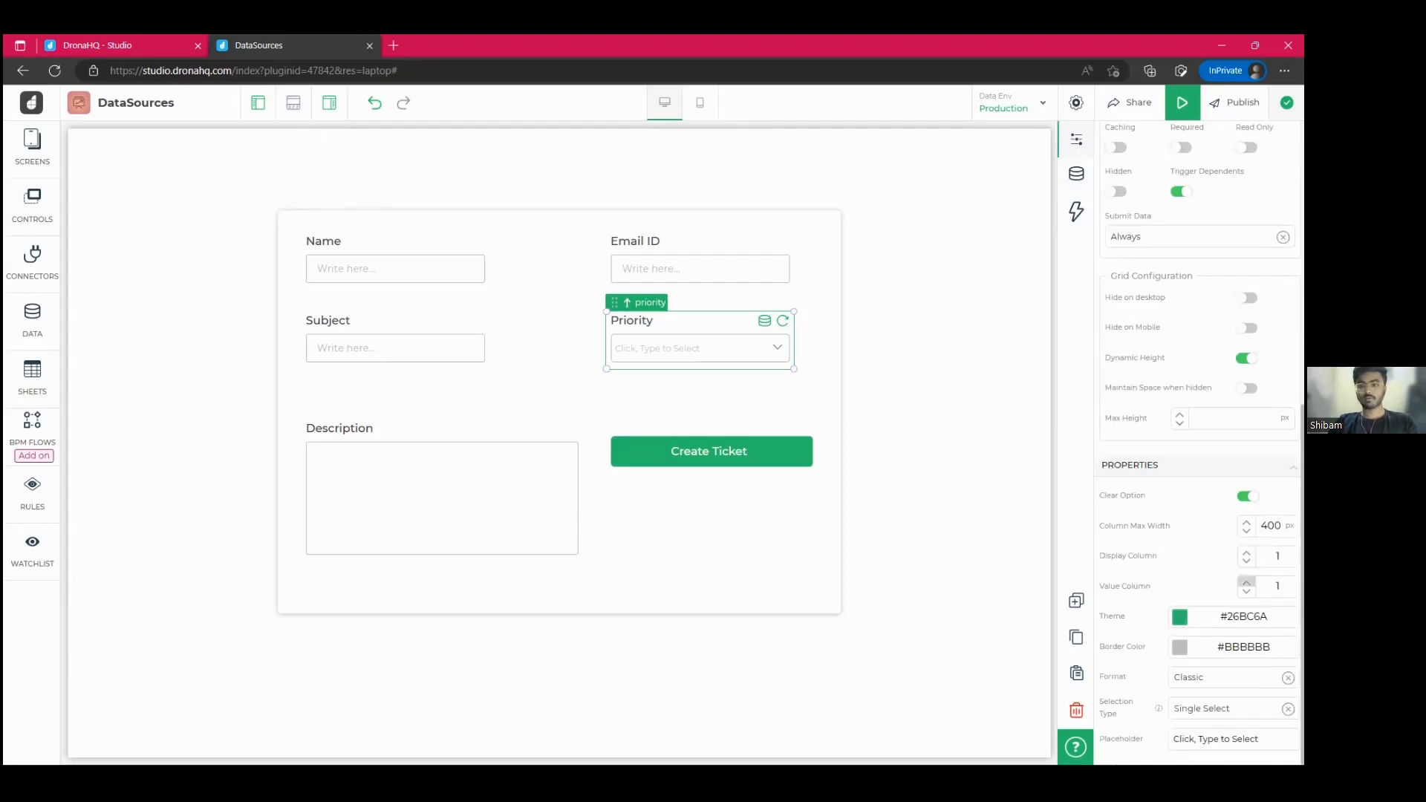
left_click(1075, 174)
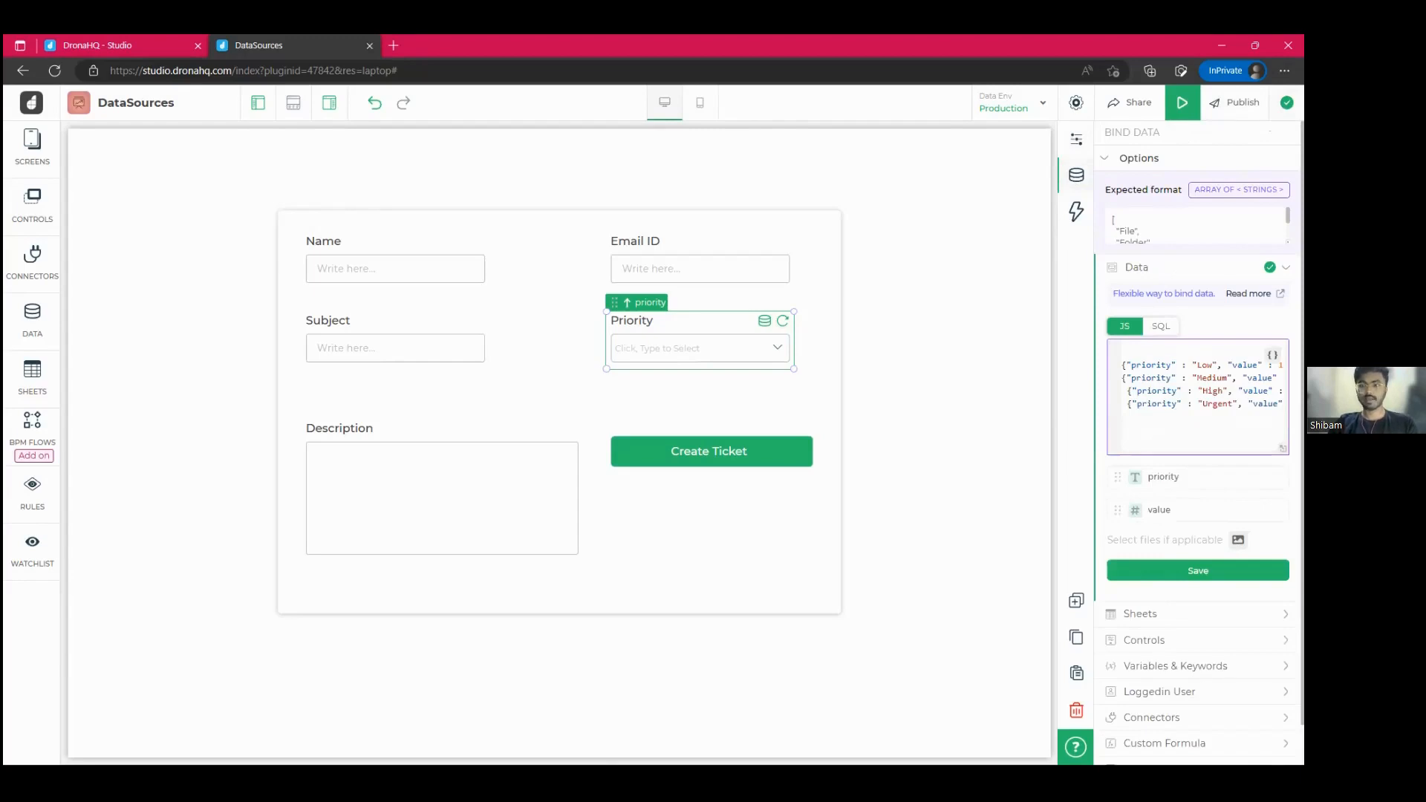
Step: In the Create Ticket button_click flow, add a step and browse Server Side Actions
left_click(740, 465)
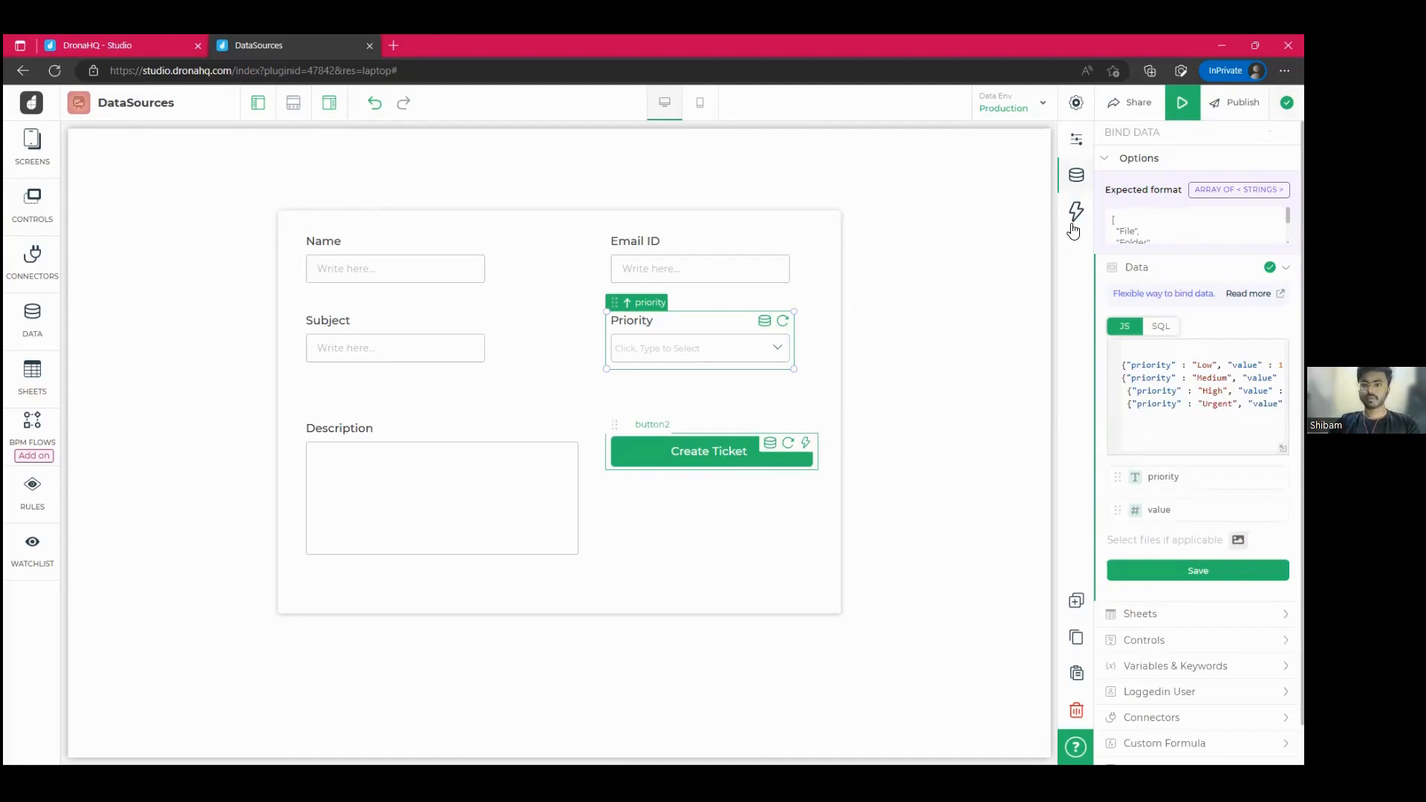
left_click(1074, 213)
left_click(1144, 172)
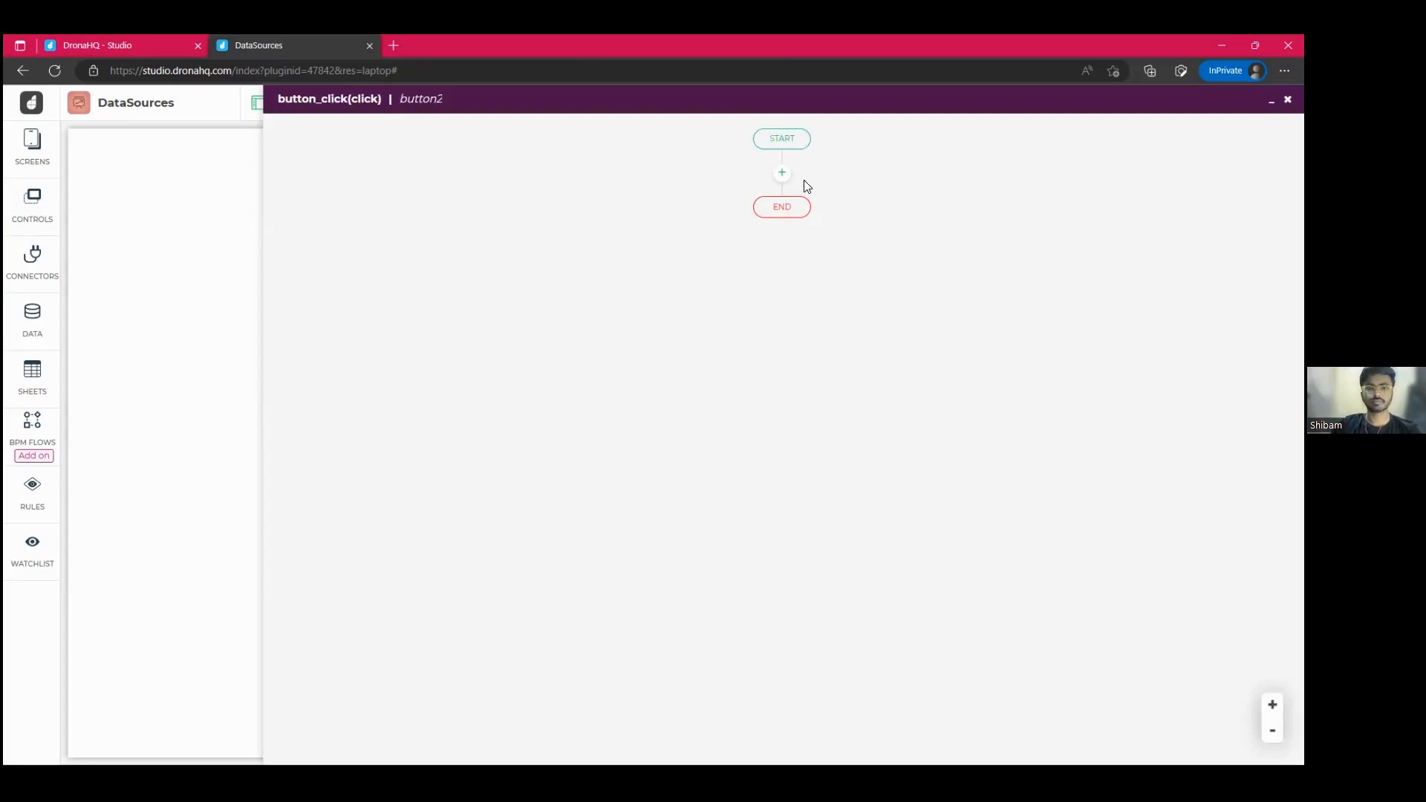
left_click(782, 174)
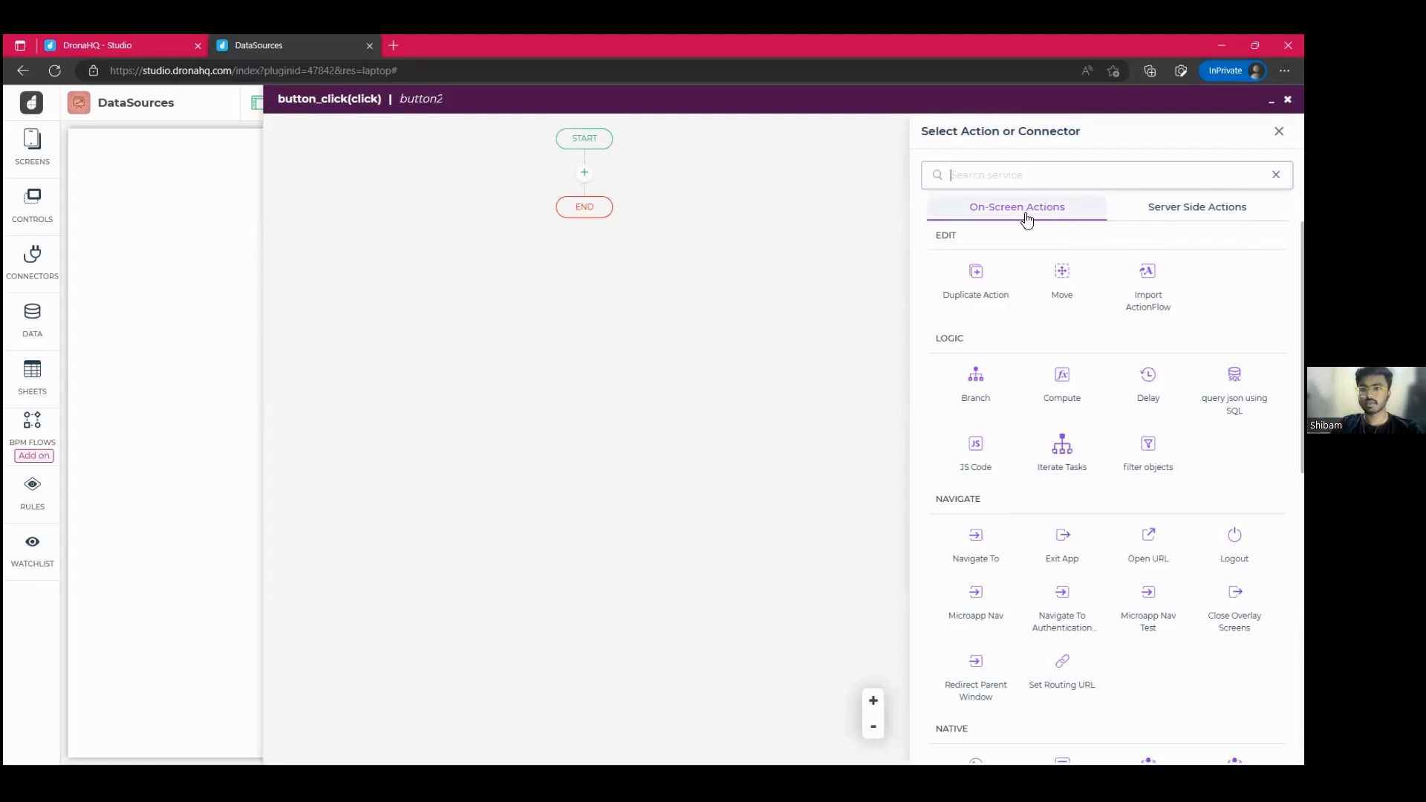
left_click(1143, 207)
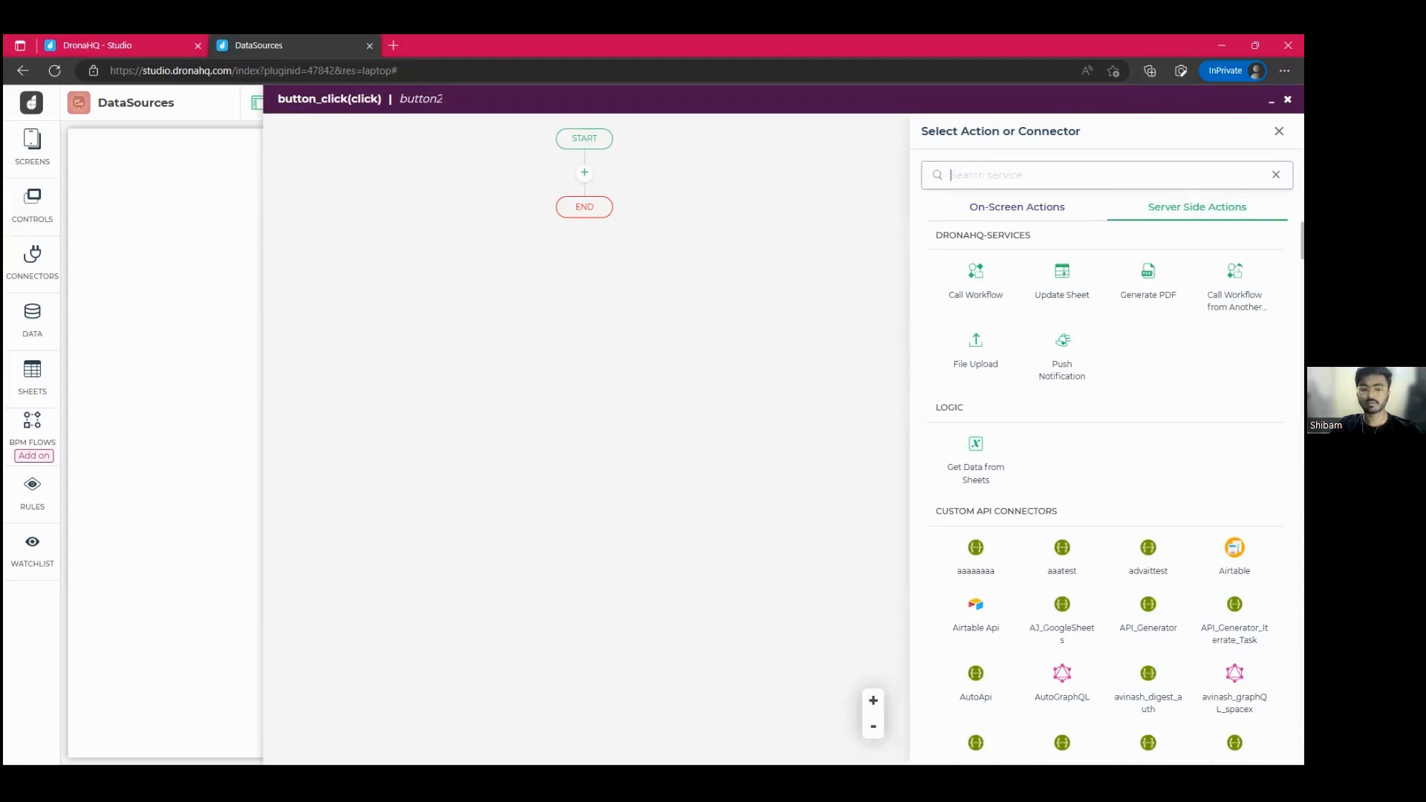
Step: Close the click flow and show the Connectors panel, reloading its list
left_click(1288, 99)
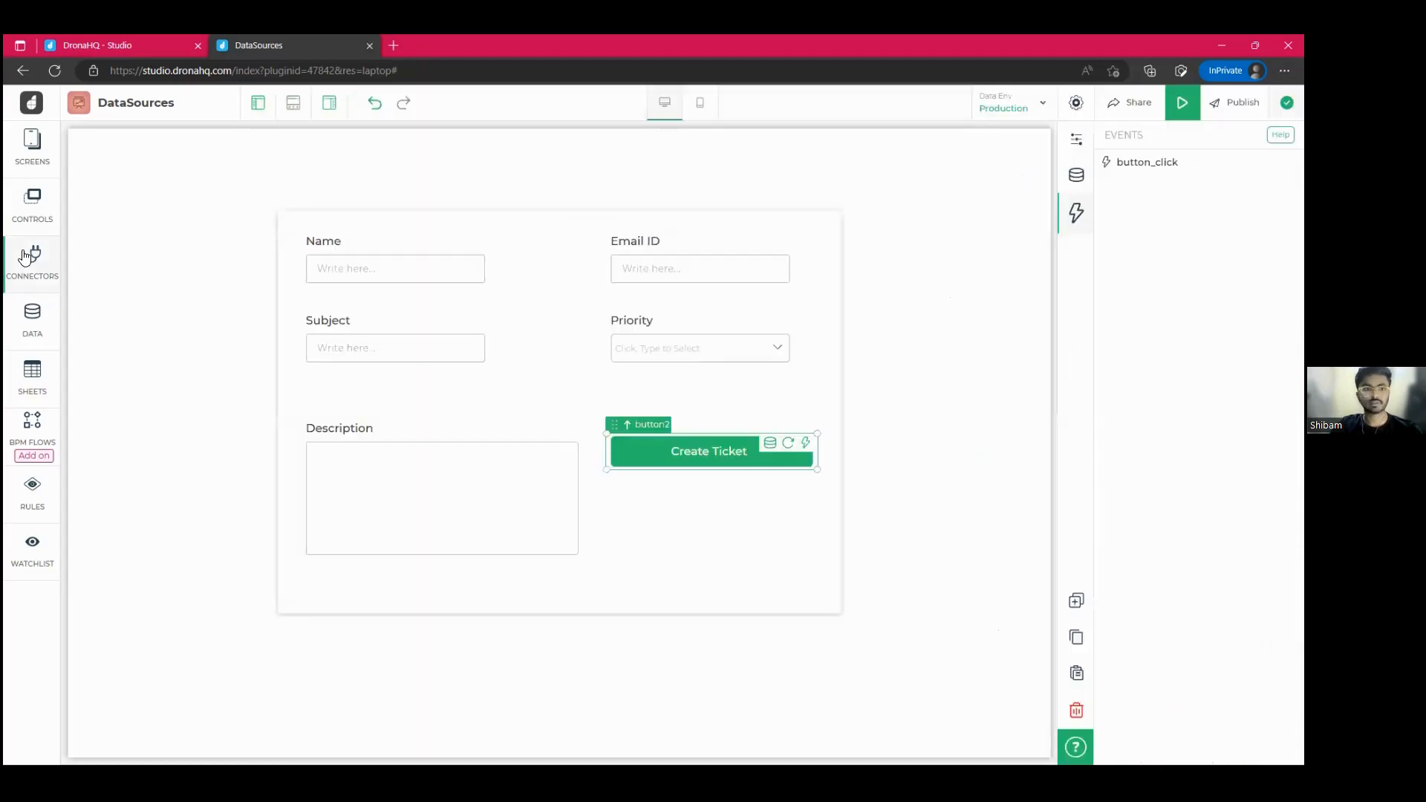
left_click(29, 259)
left_click(208, 134)
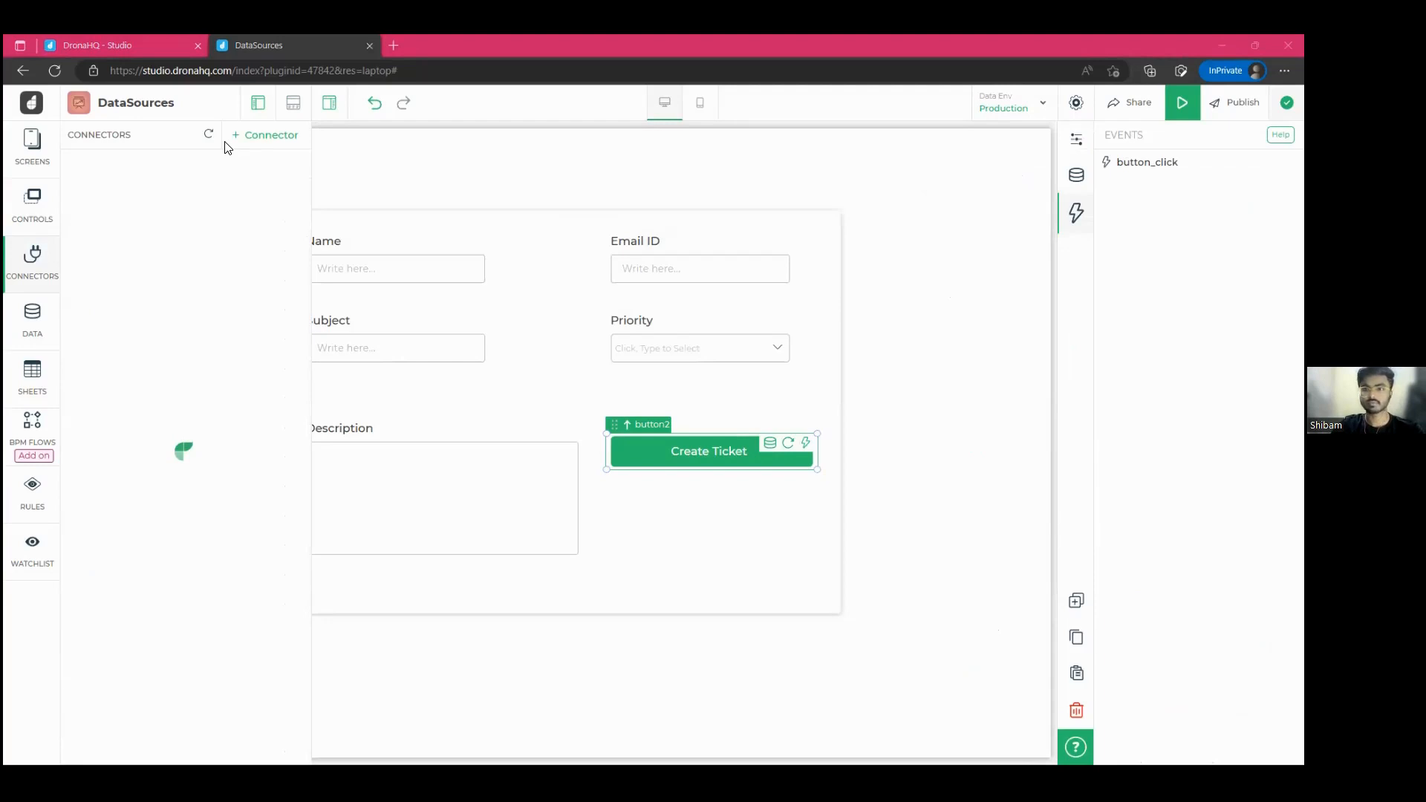
Step: Add a Server Side Action step to button_click and search the actions for 'tick'
left_click(1159, 172)
left_click(783, 174)
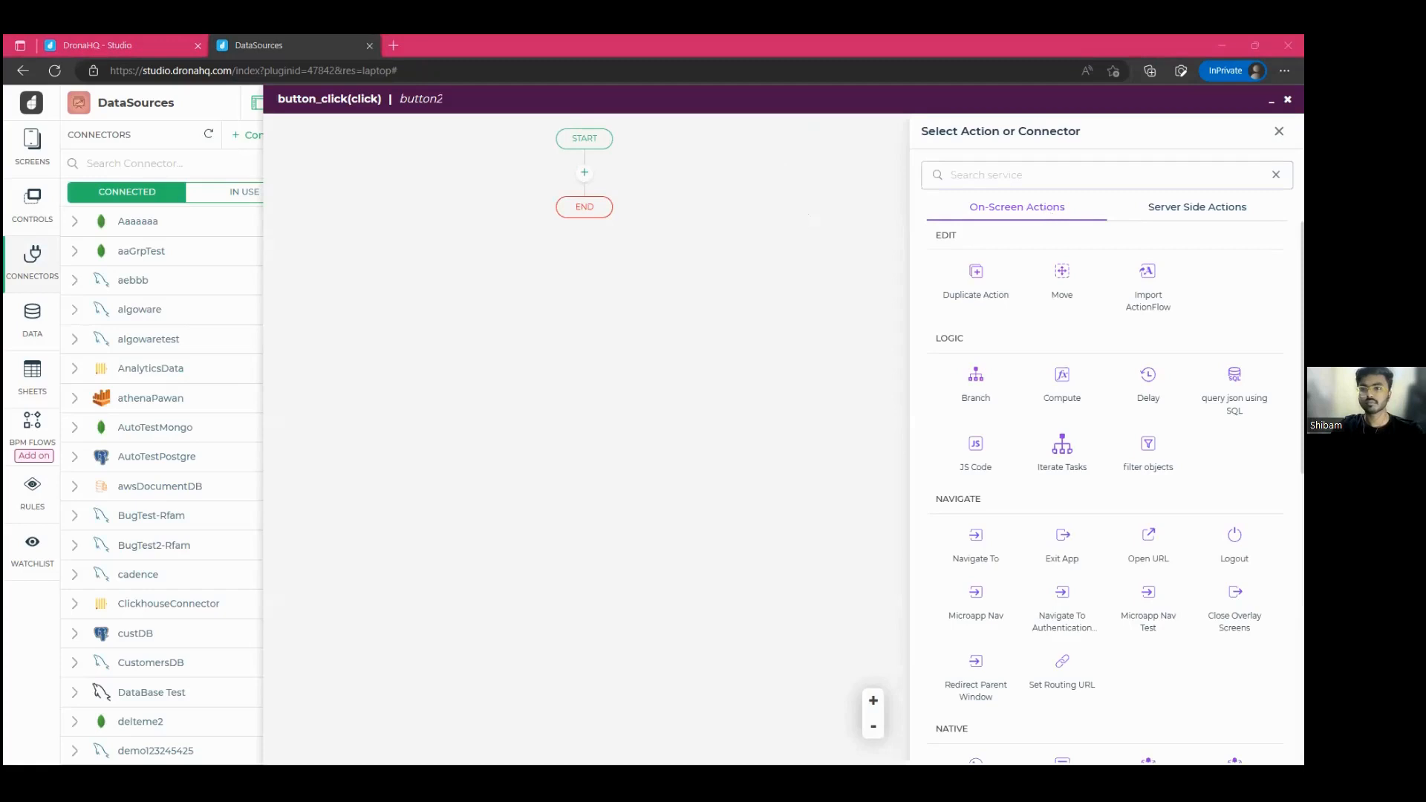
left_click(1130, 210)
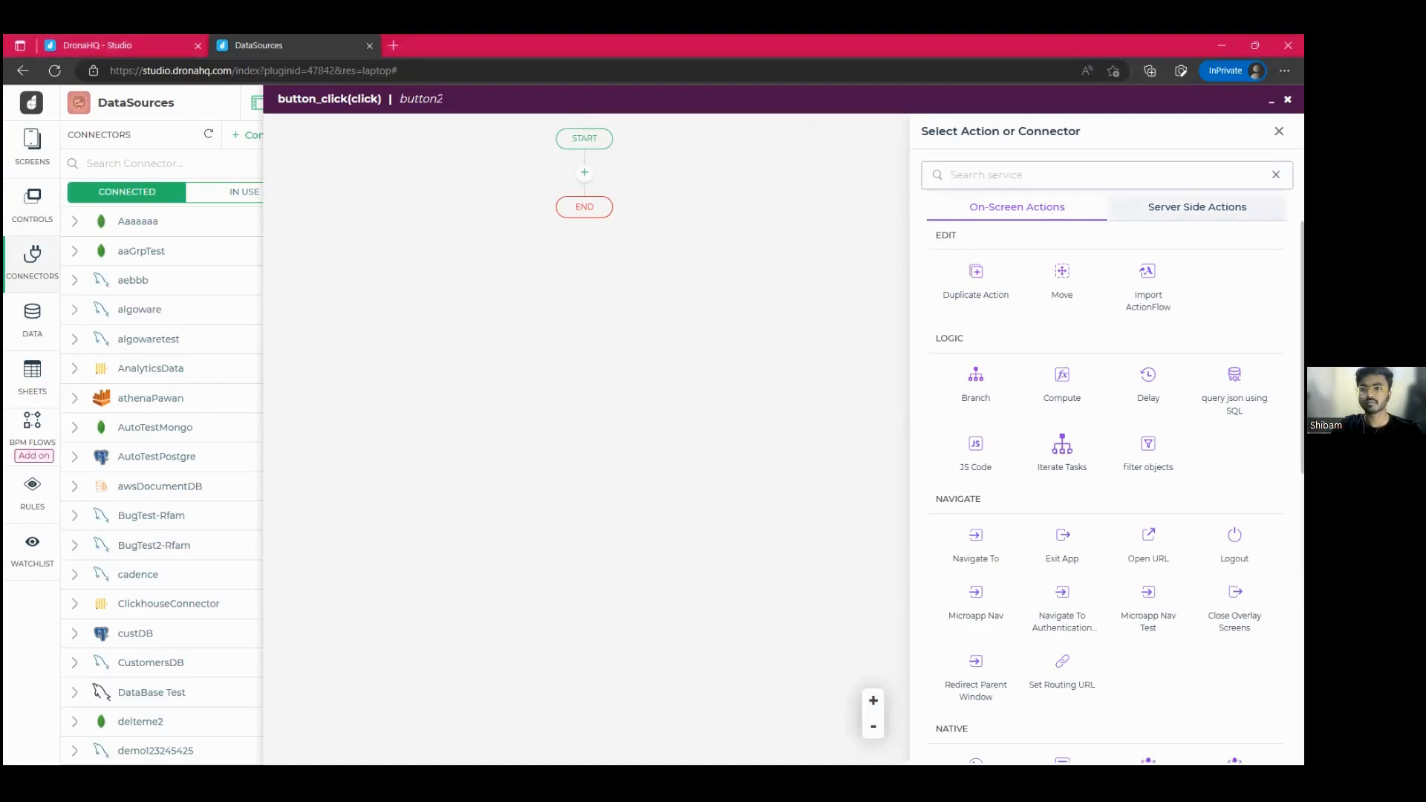
left_click(1032, 176)
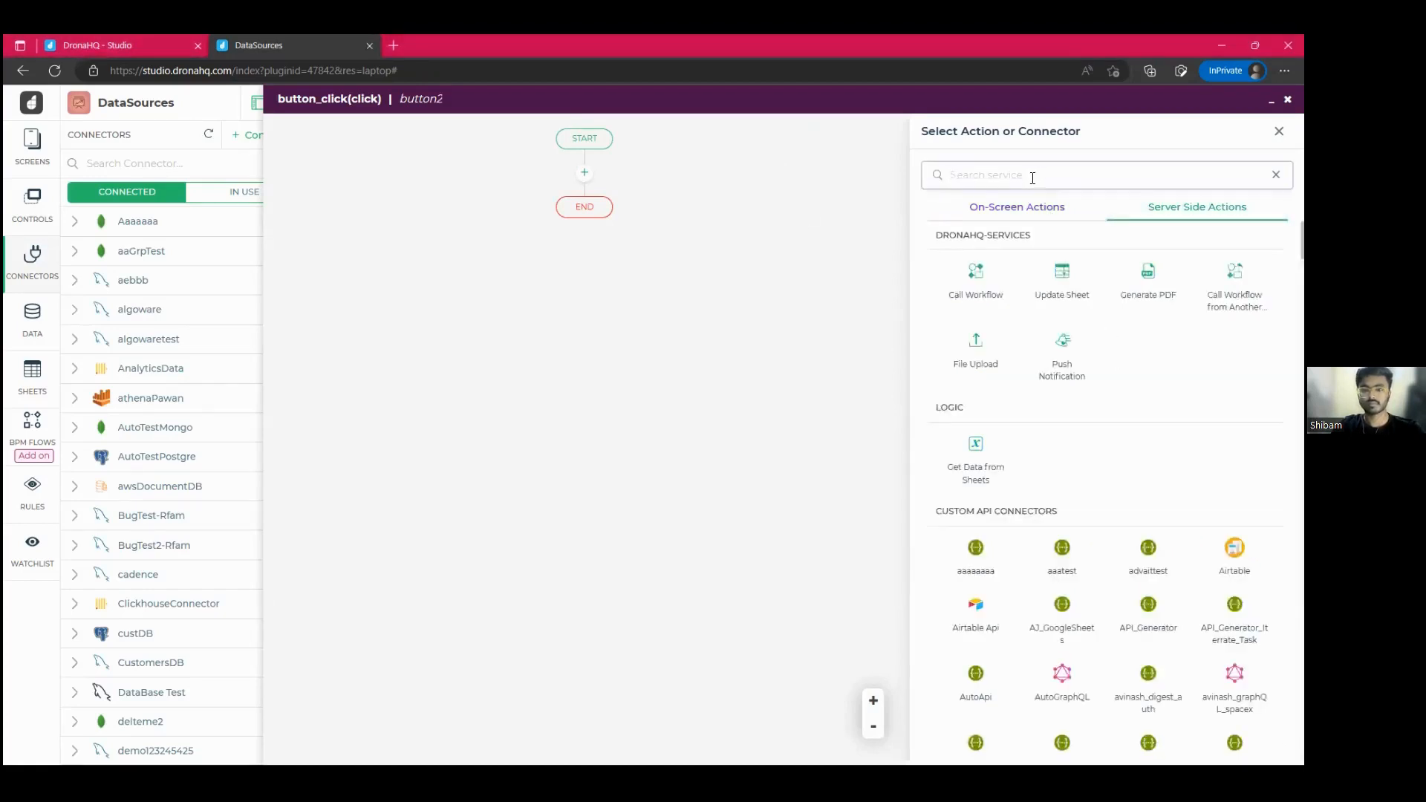
left_click(79, 36)
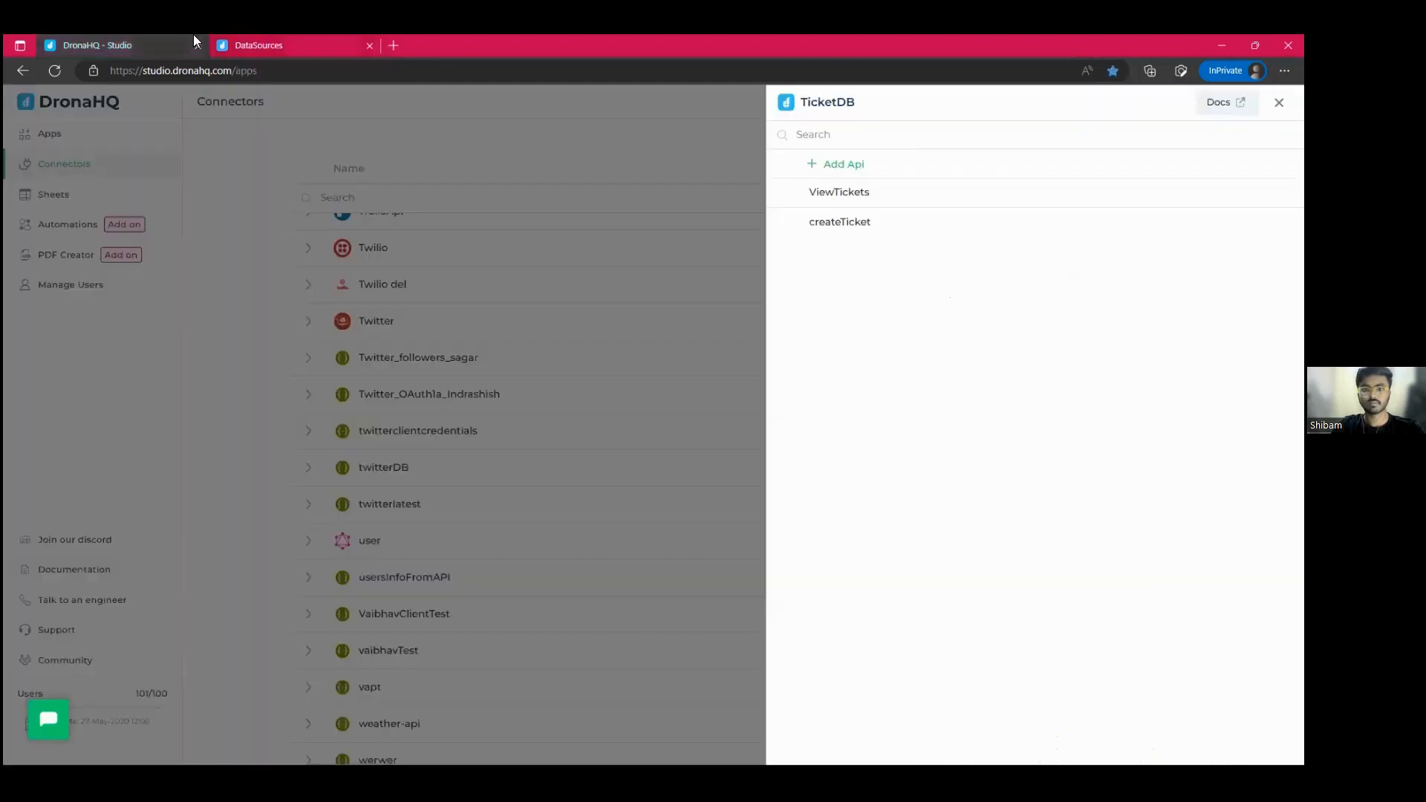
left_click(295, 40)
type("tick")
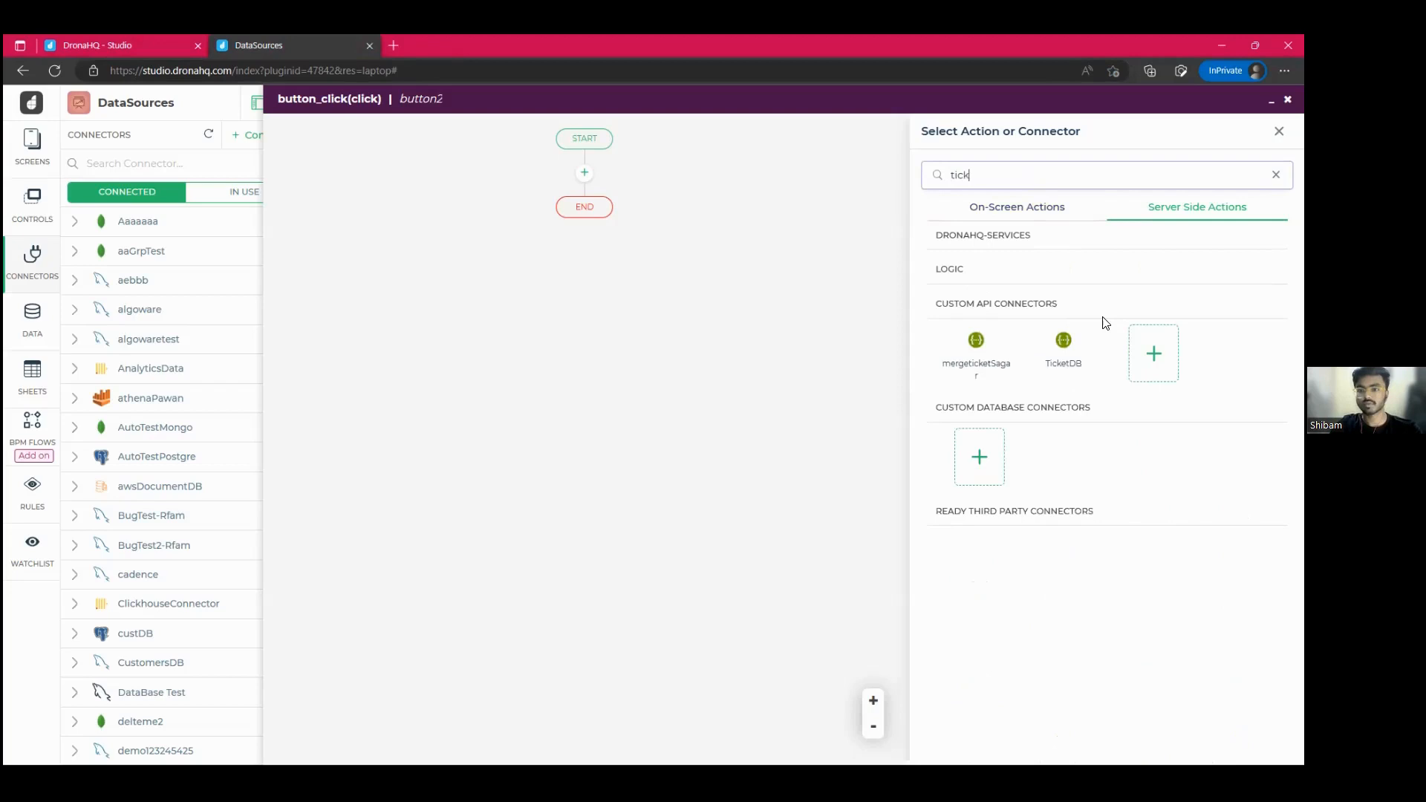
Step: Pick TicketDB's createTicket API and continue to its input fields
left_click(1063, 343)
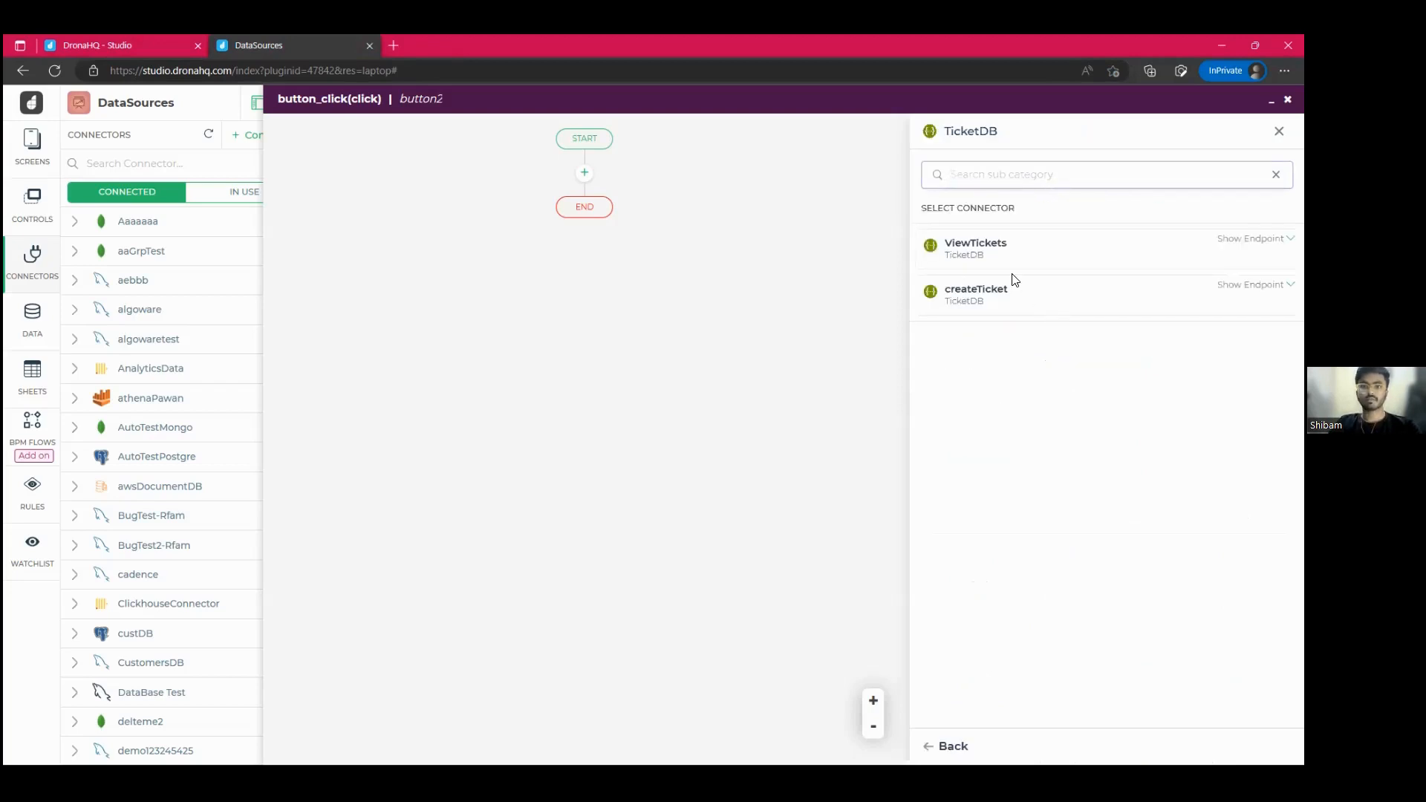
left_click(969, 305)
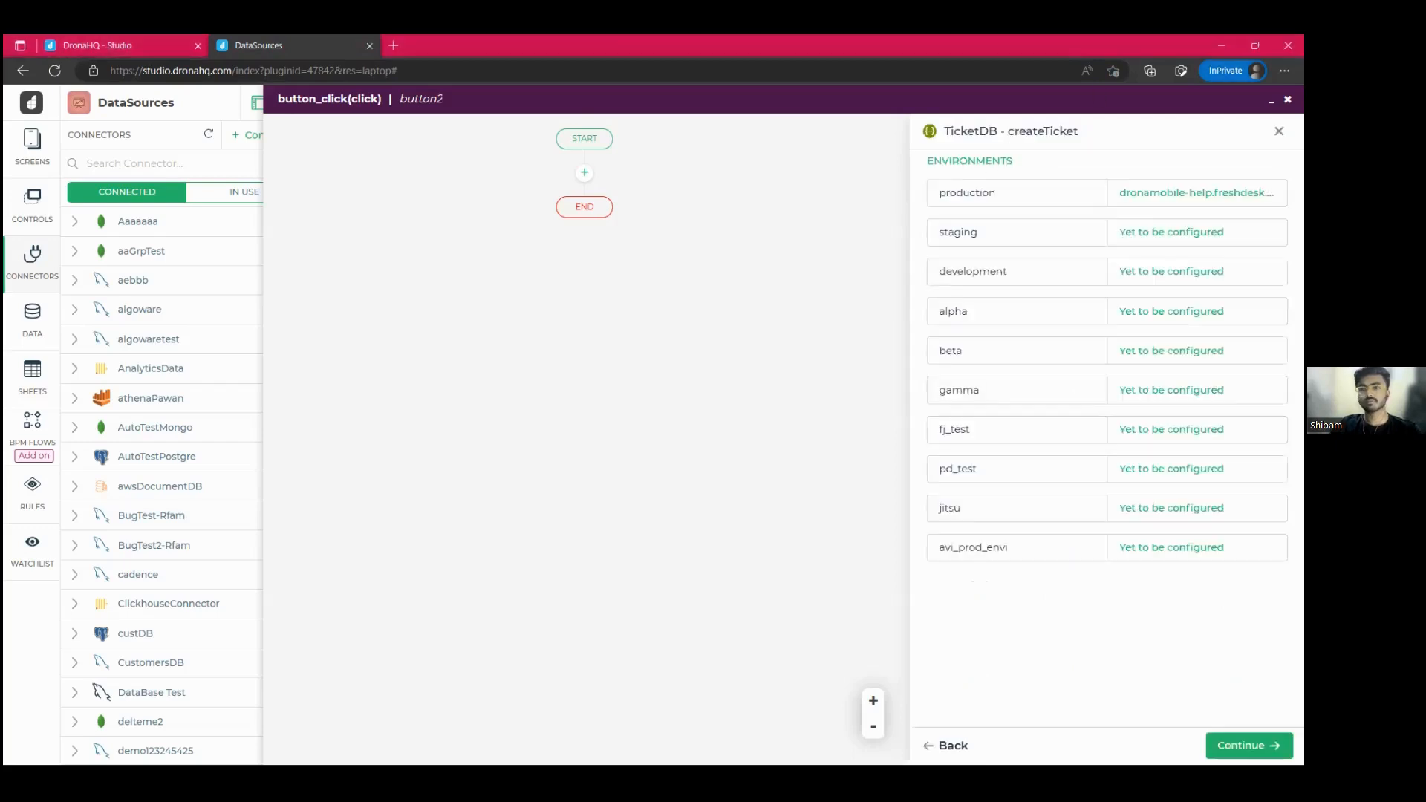
left_click(1249, 745)
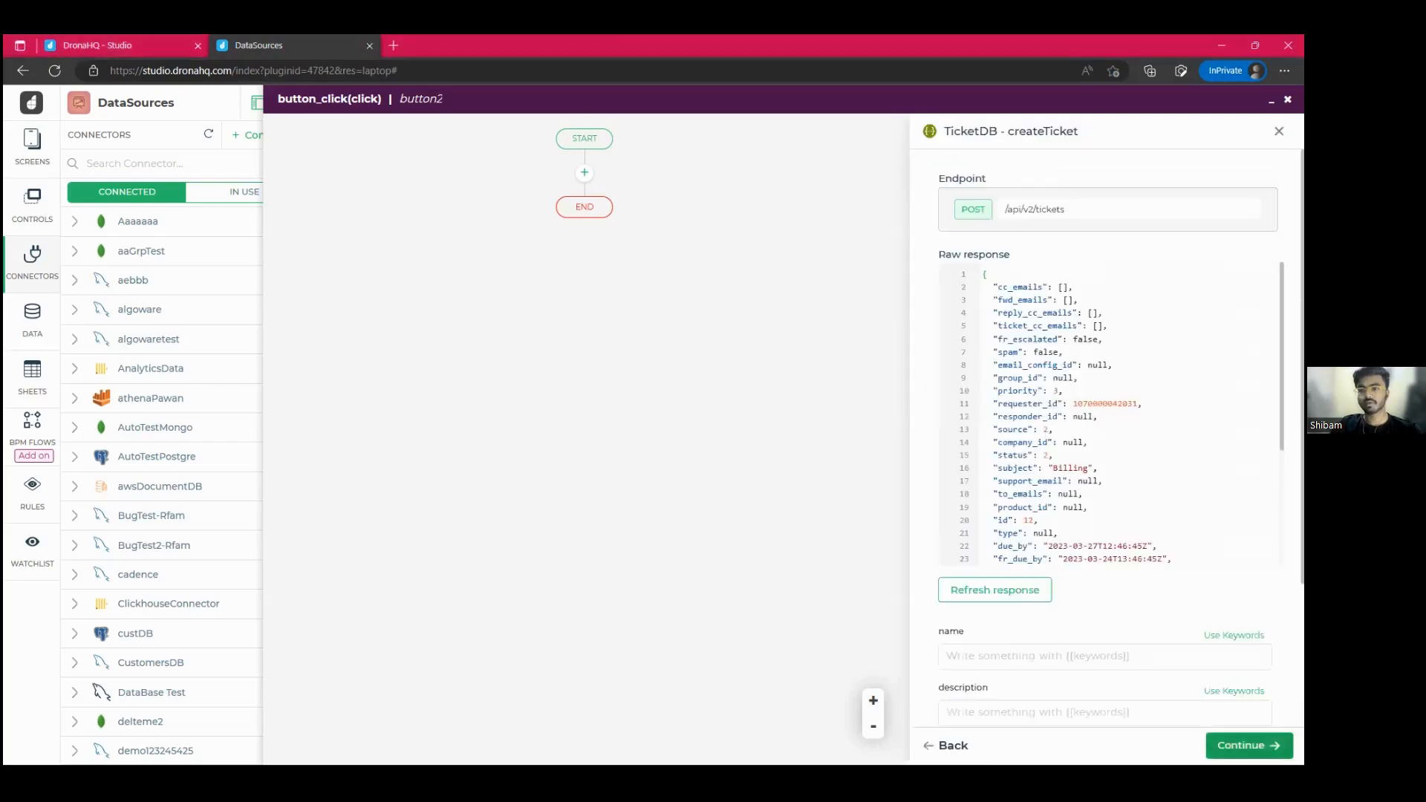
scroll(1069, 523, "down", 3)
scroll(1069, 613, "down", 3)
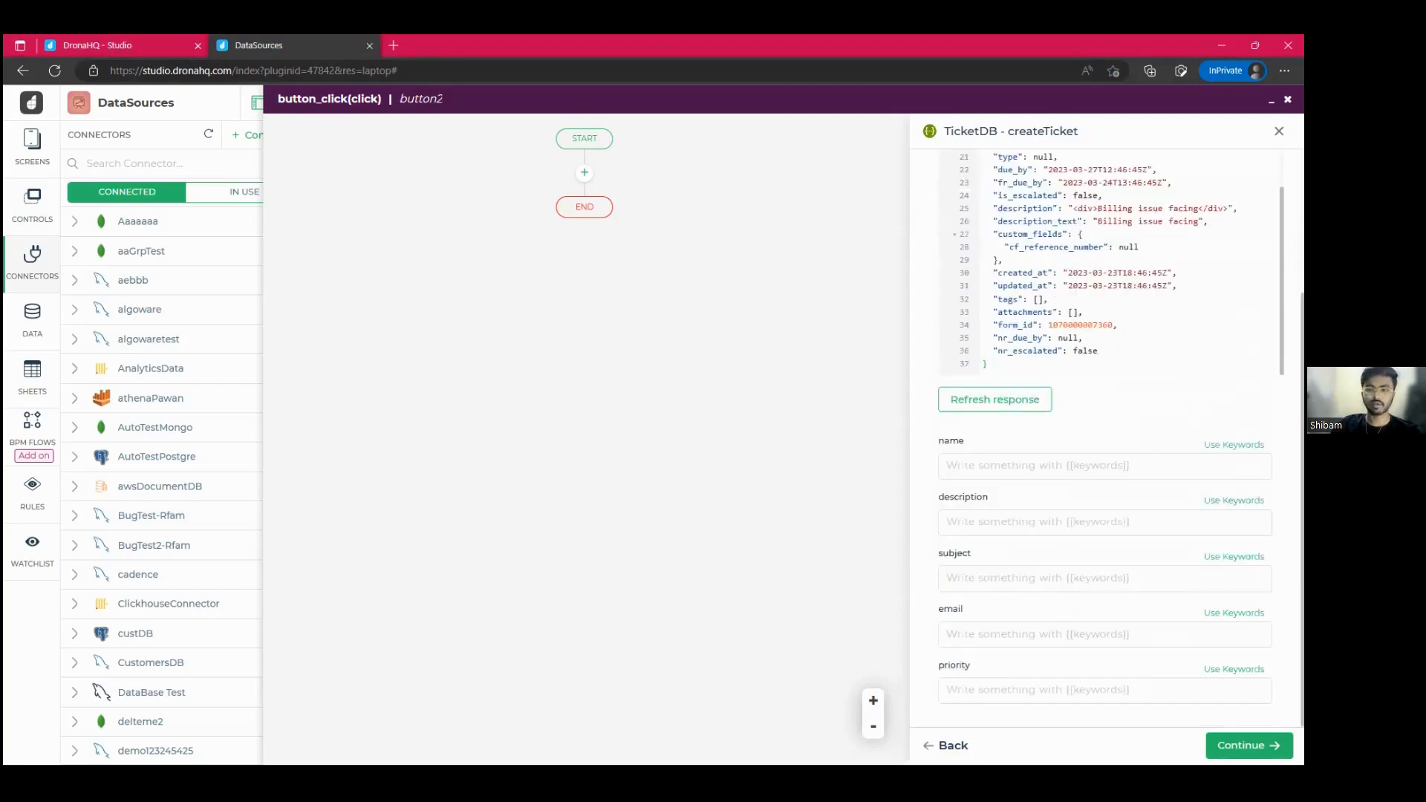
Step: Map the createTicket name, description and subject inputs to {{name}}, {{description}}, {{subject1}}
left_click(1234, 444)
left_click(1082, 484)
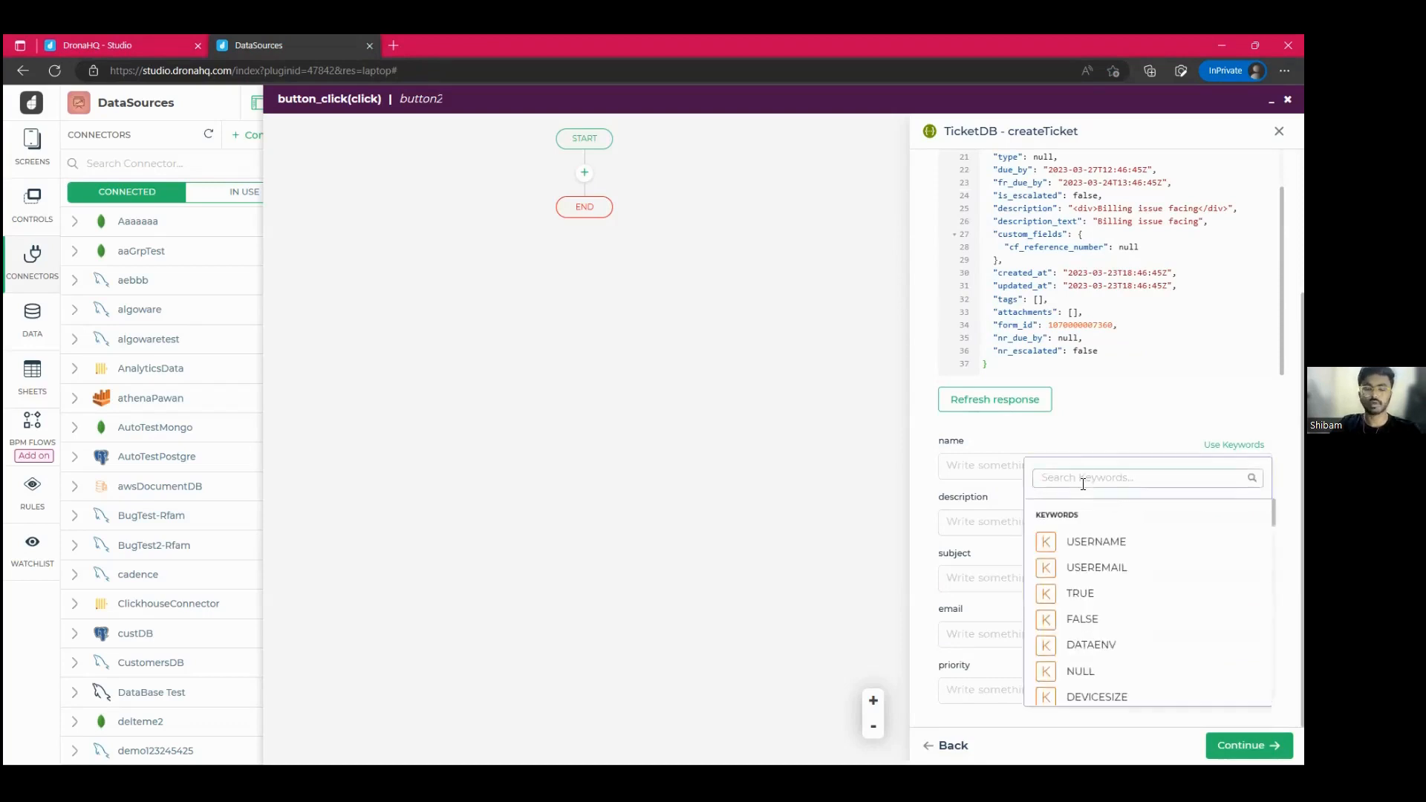
type("name")
left_click(1166, 565)
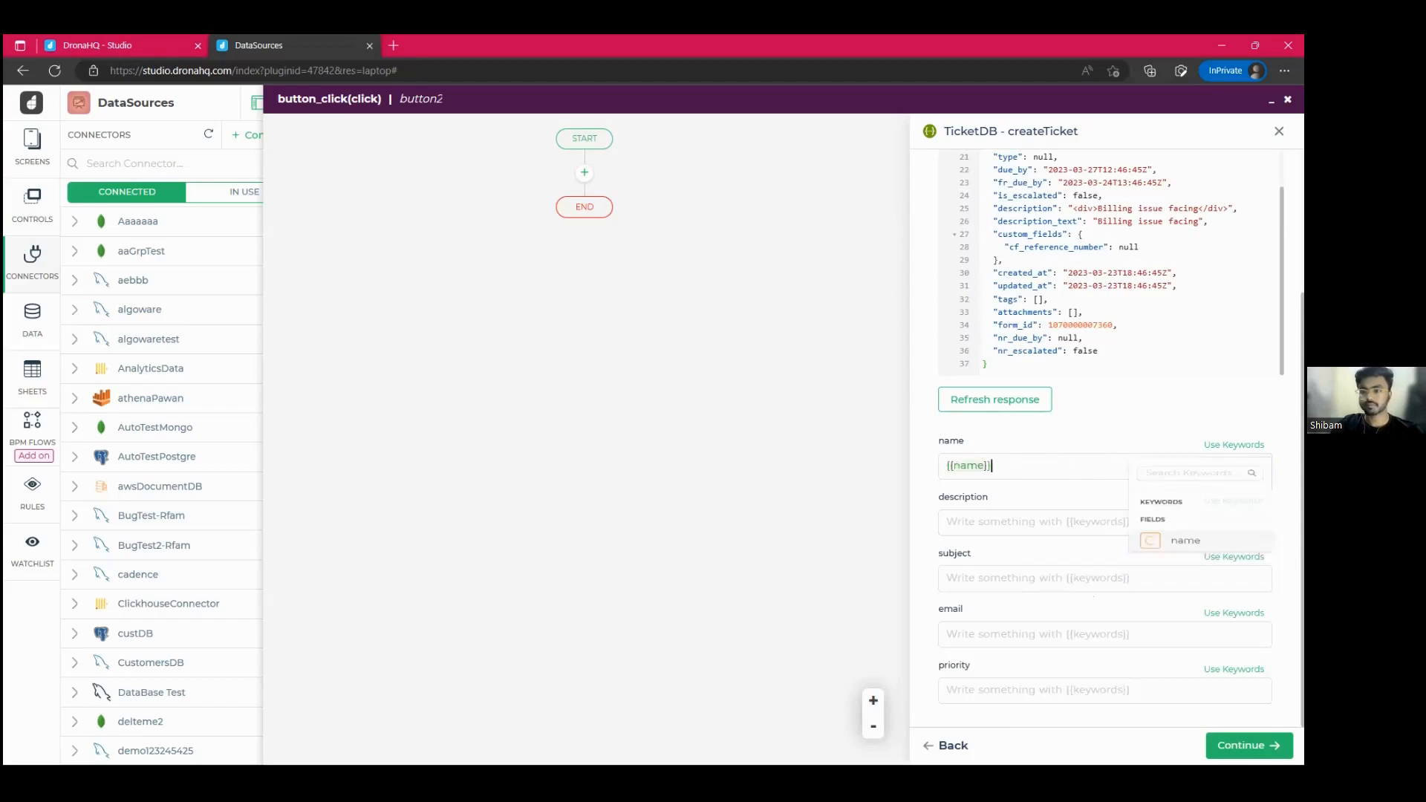
left_click(1233, 500)
type("desc")
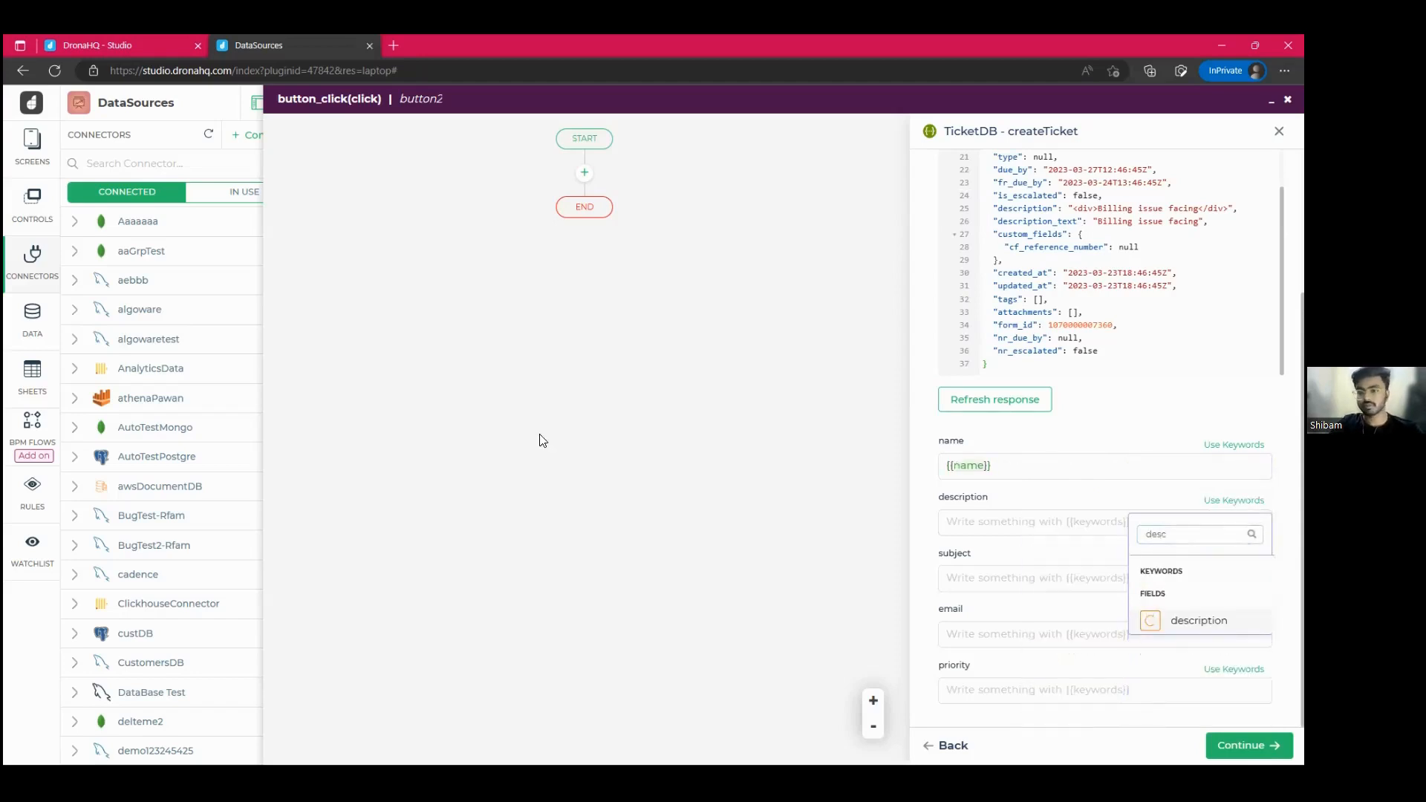
left_click(1198, 620)
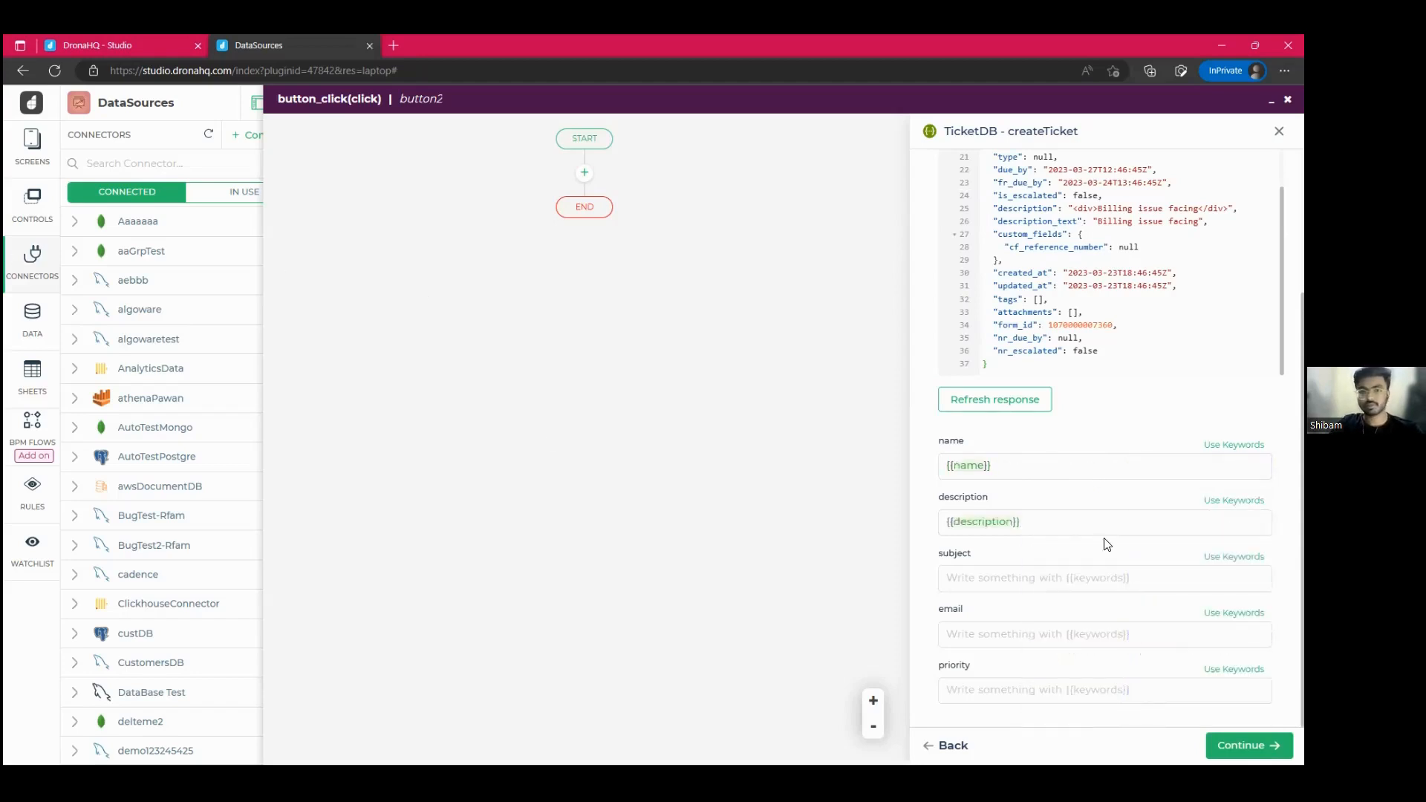
left_click(1233, 557)
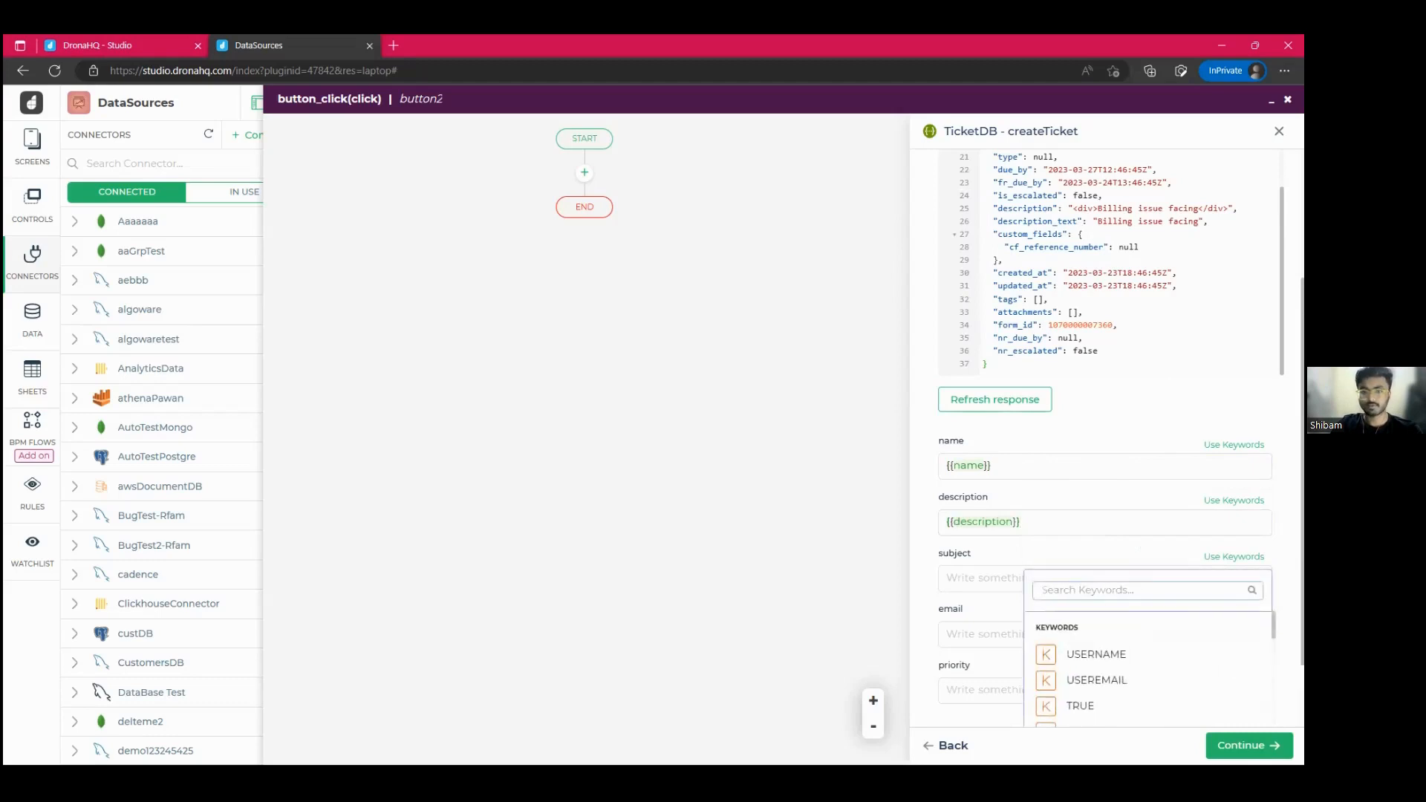
type("sub")
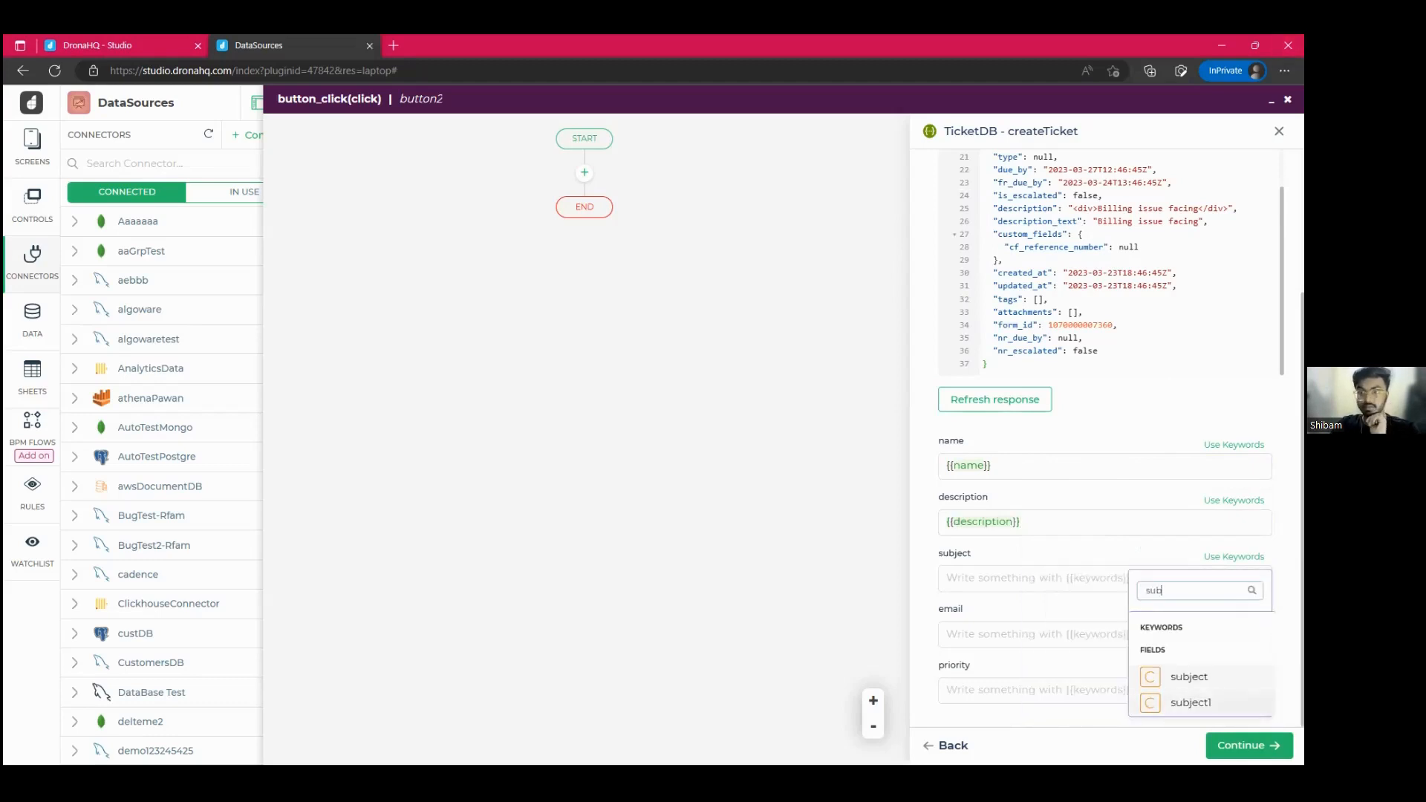
left_click(1190, 703)
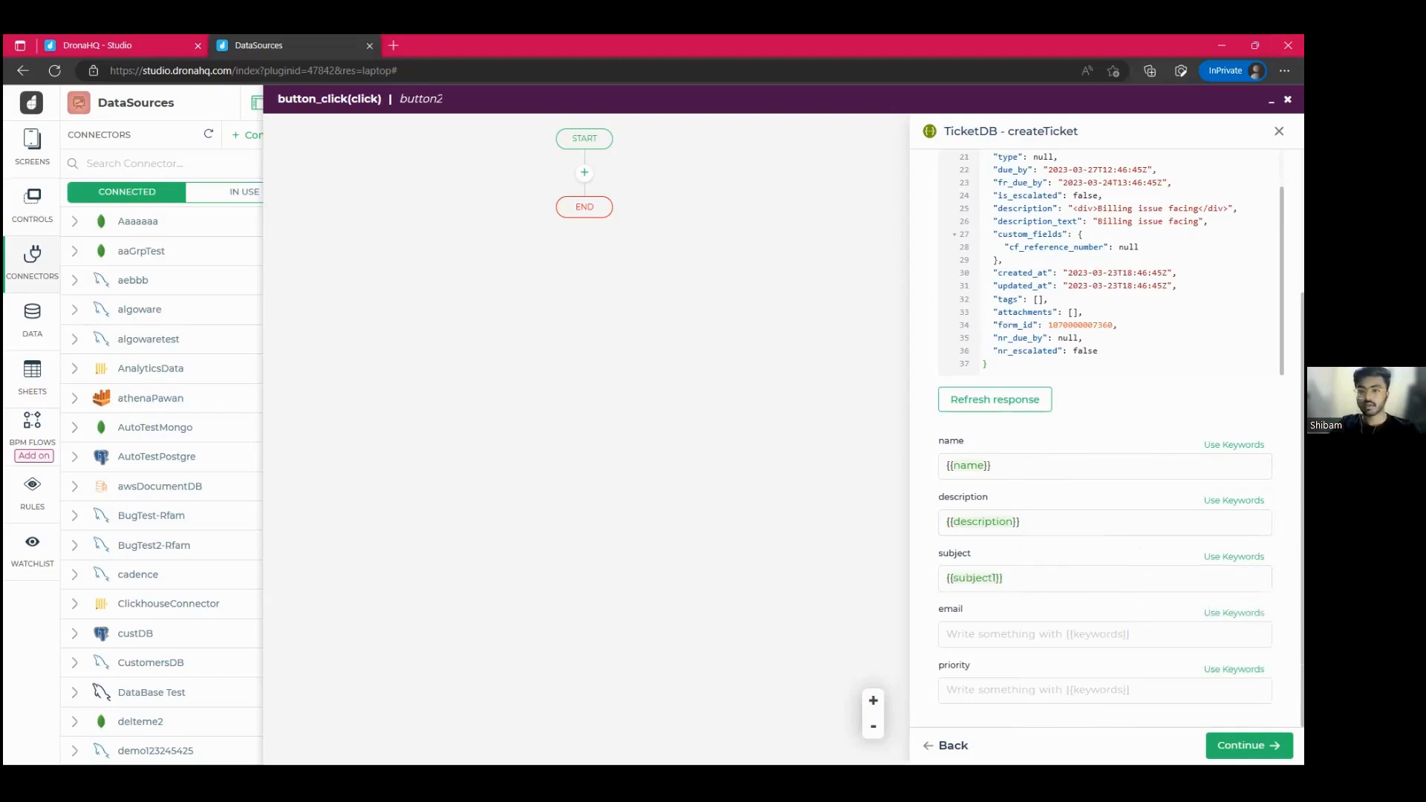
Step: Map email and priority to {{emailid}} and {{priority}}, then finish adding the createTicket step
left_click(1234, 612)
type("ema")
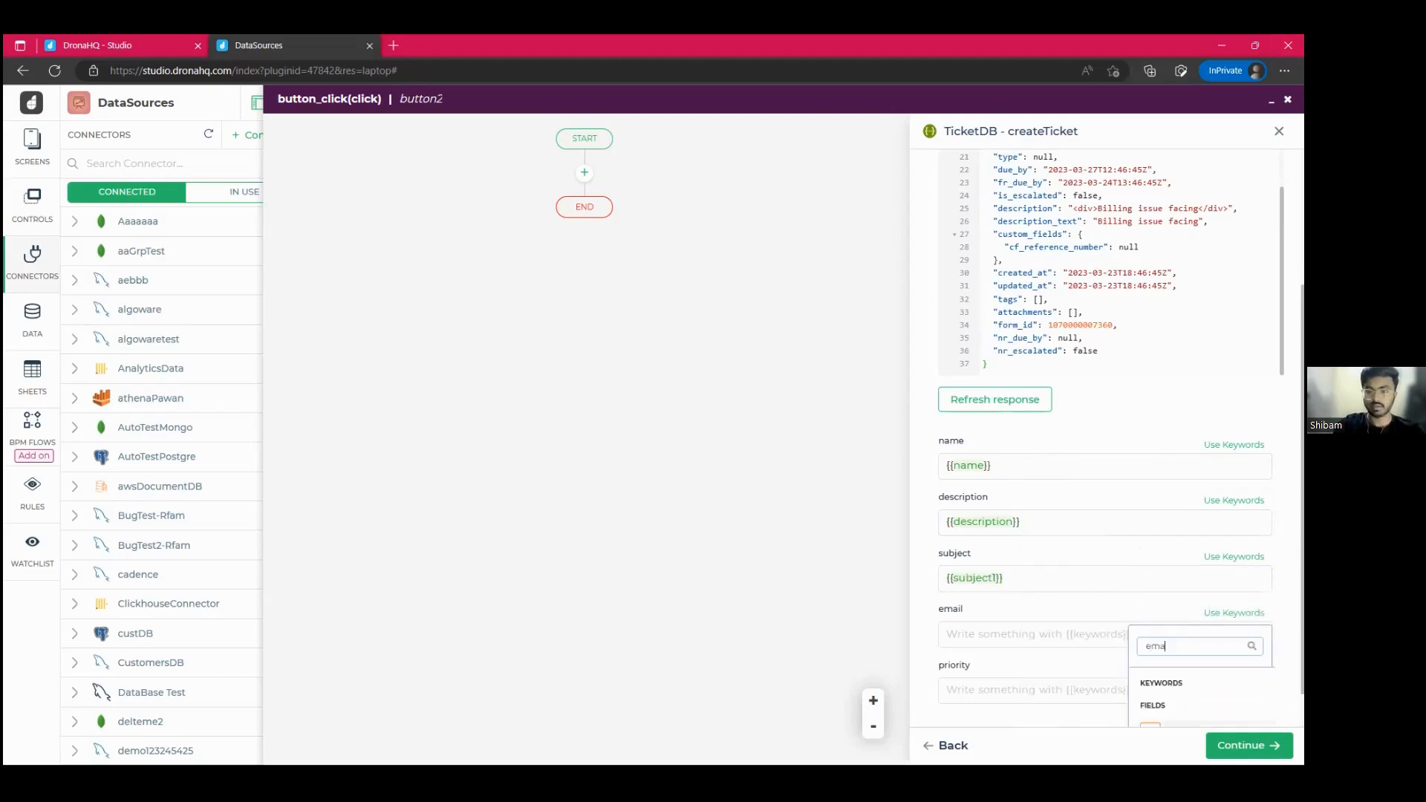
scroll(1053, 549, "down", 1)
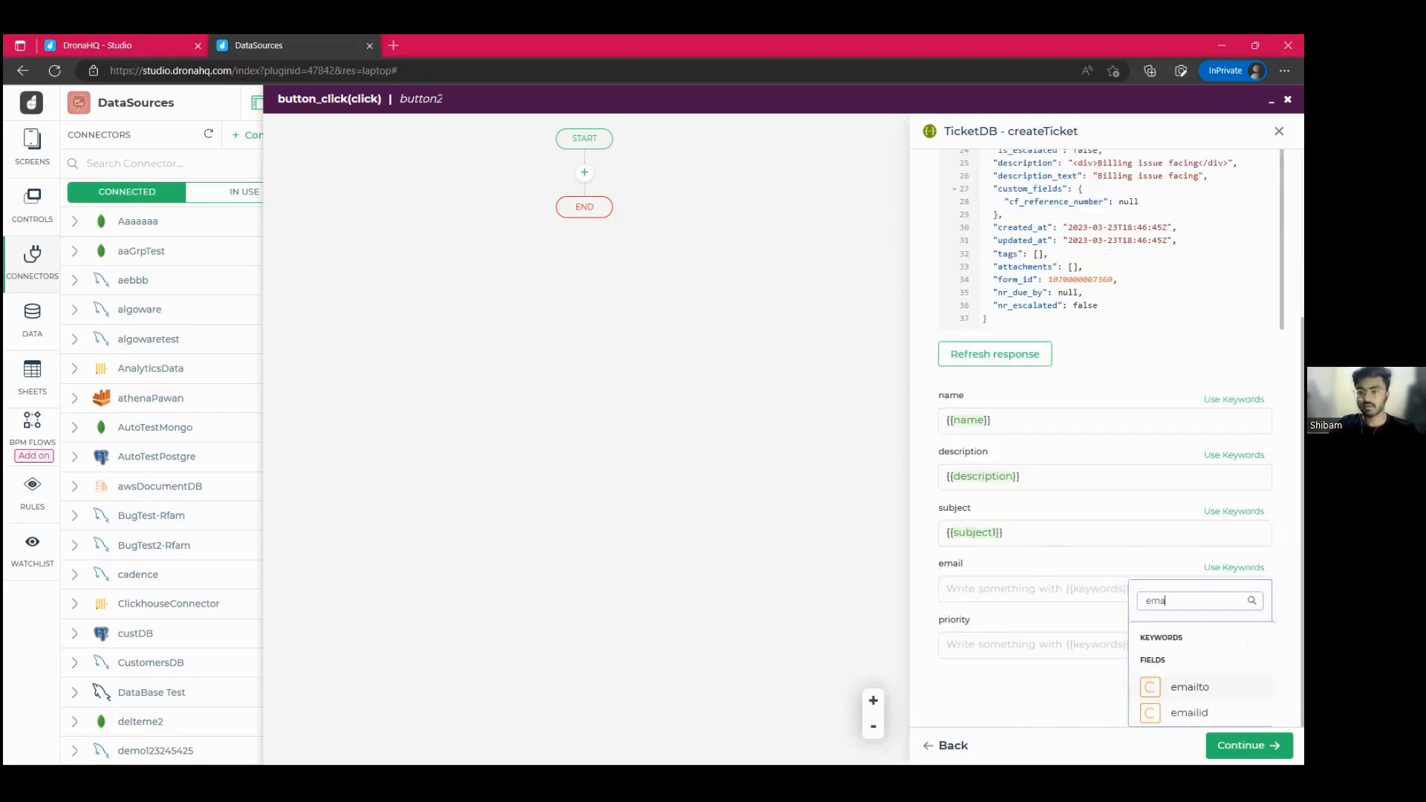
left_click(1169, 712)
left_click(1234, 669)
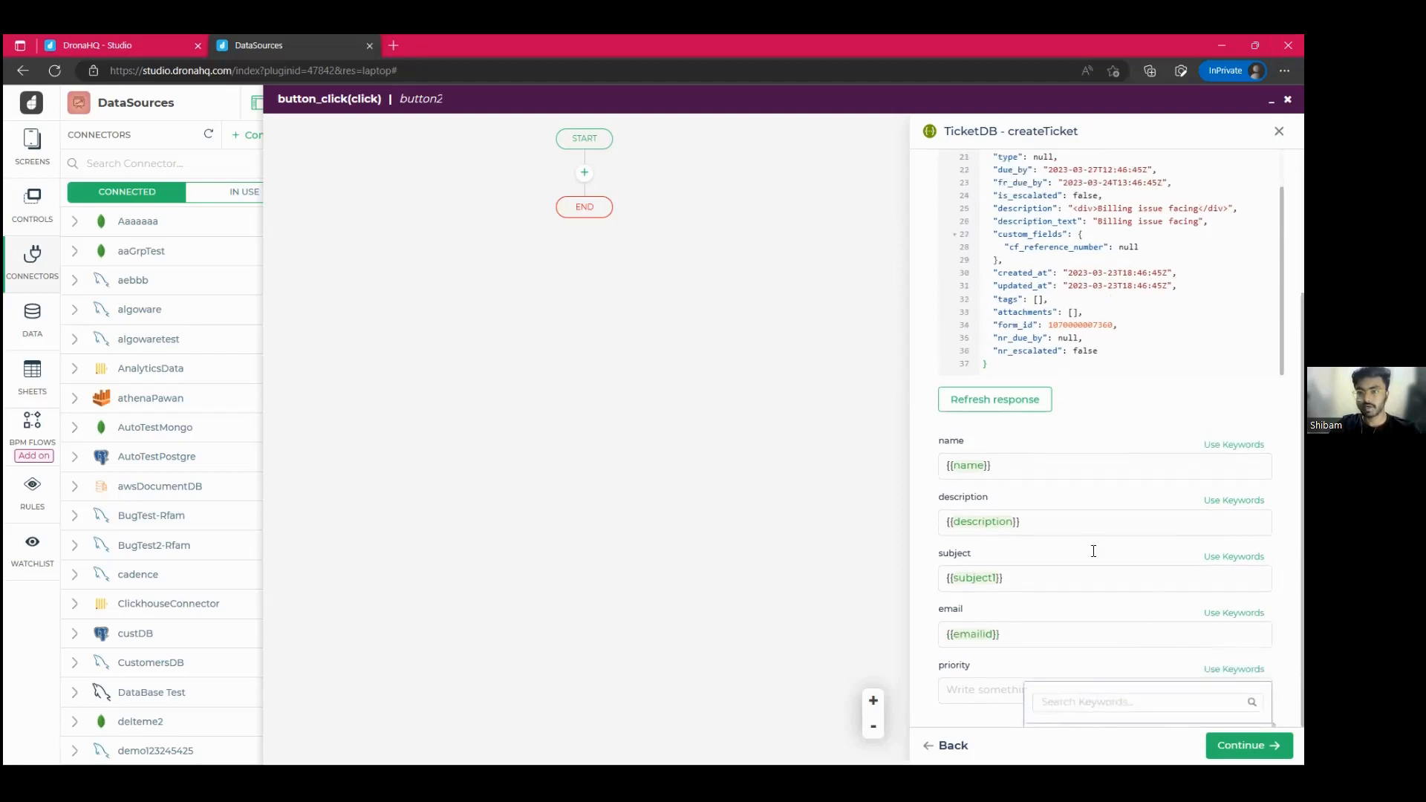
scroll(1099, 572, "down", 2)
type("pri")
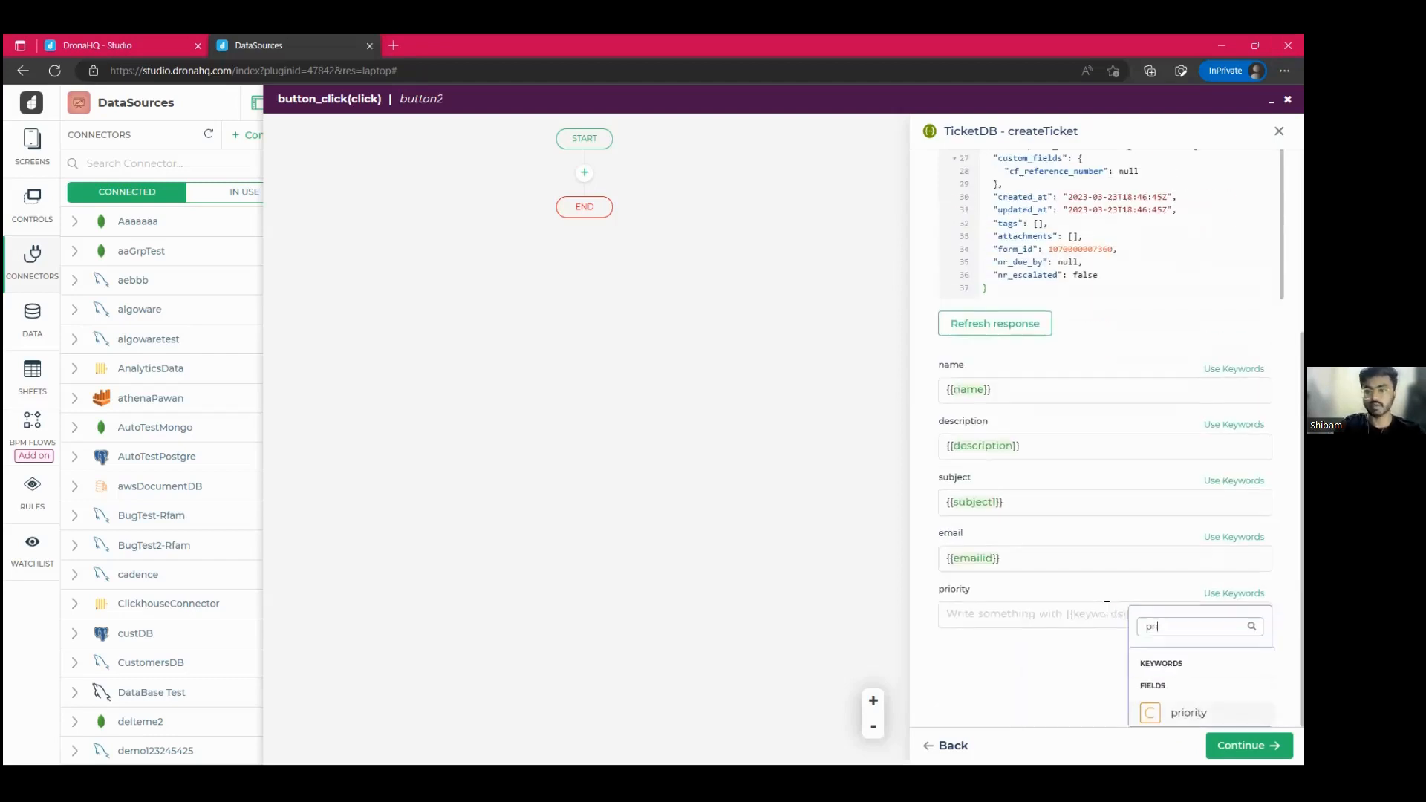
left_click(1191, 711)
scroll(1077, 312, "up", 5)
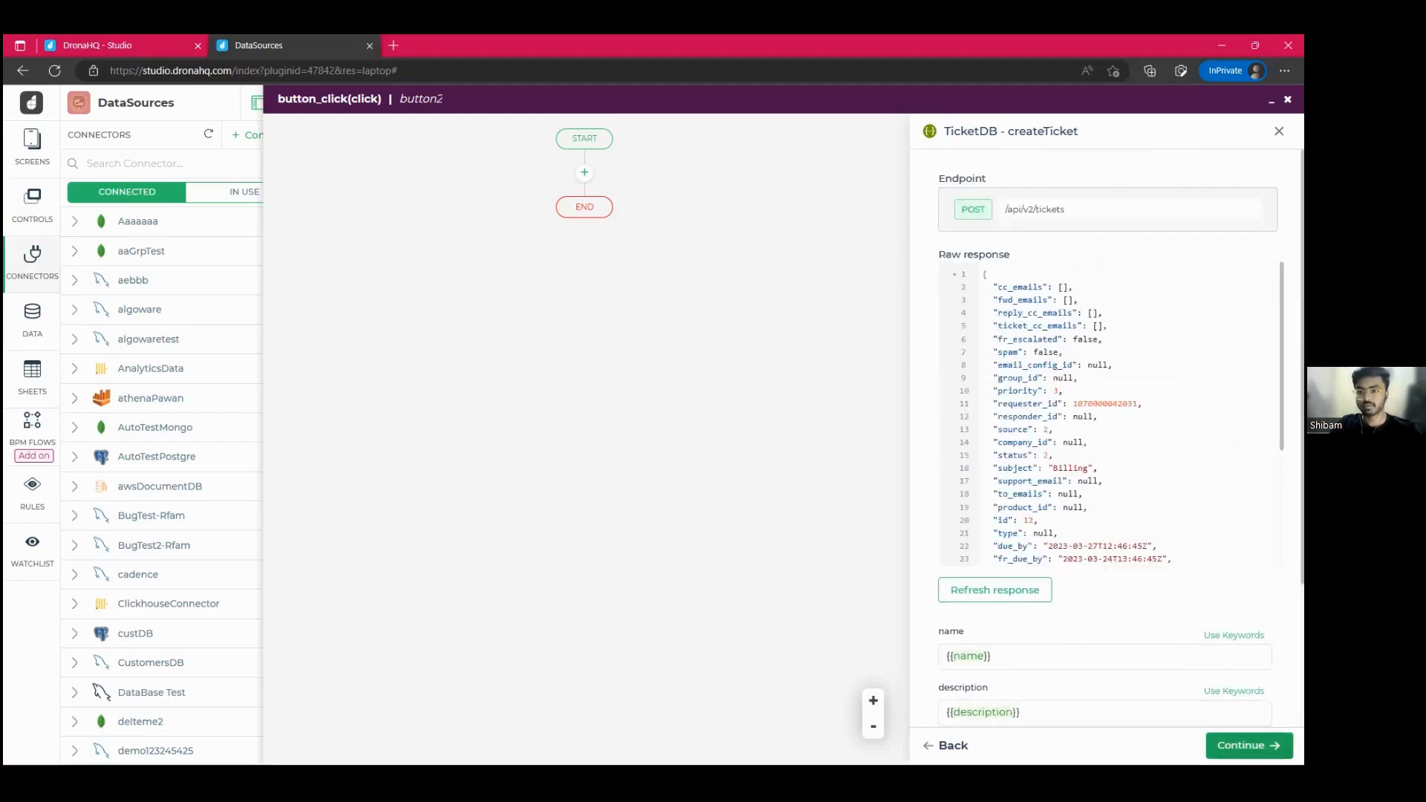
left_click(1249, 745)
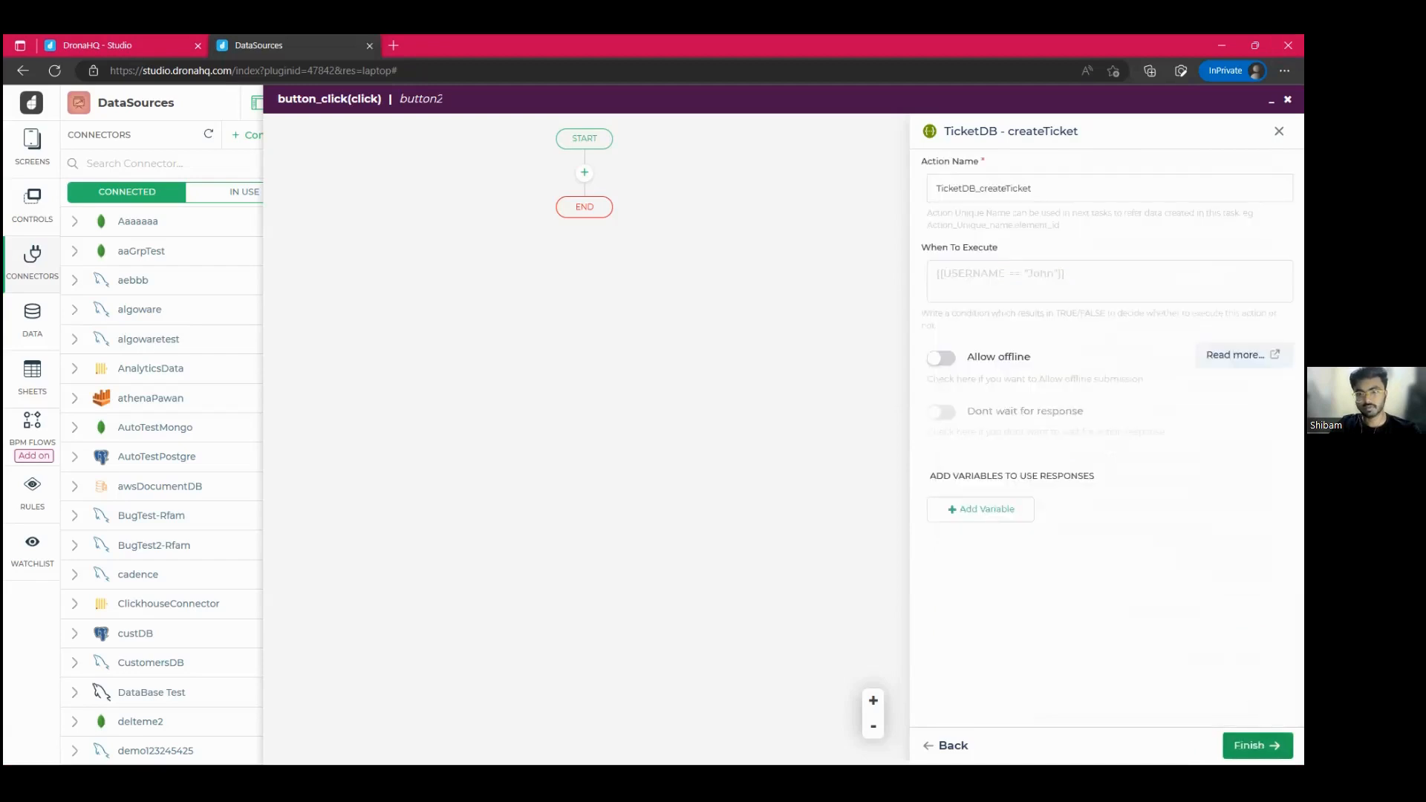
left_click(1255, 745)
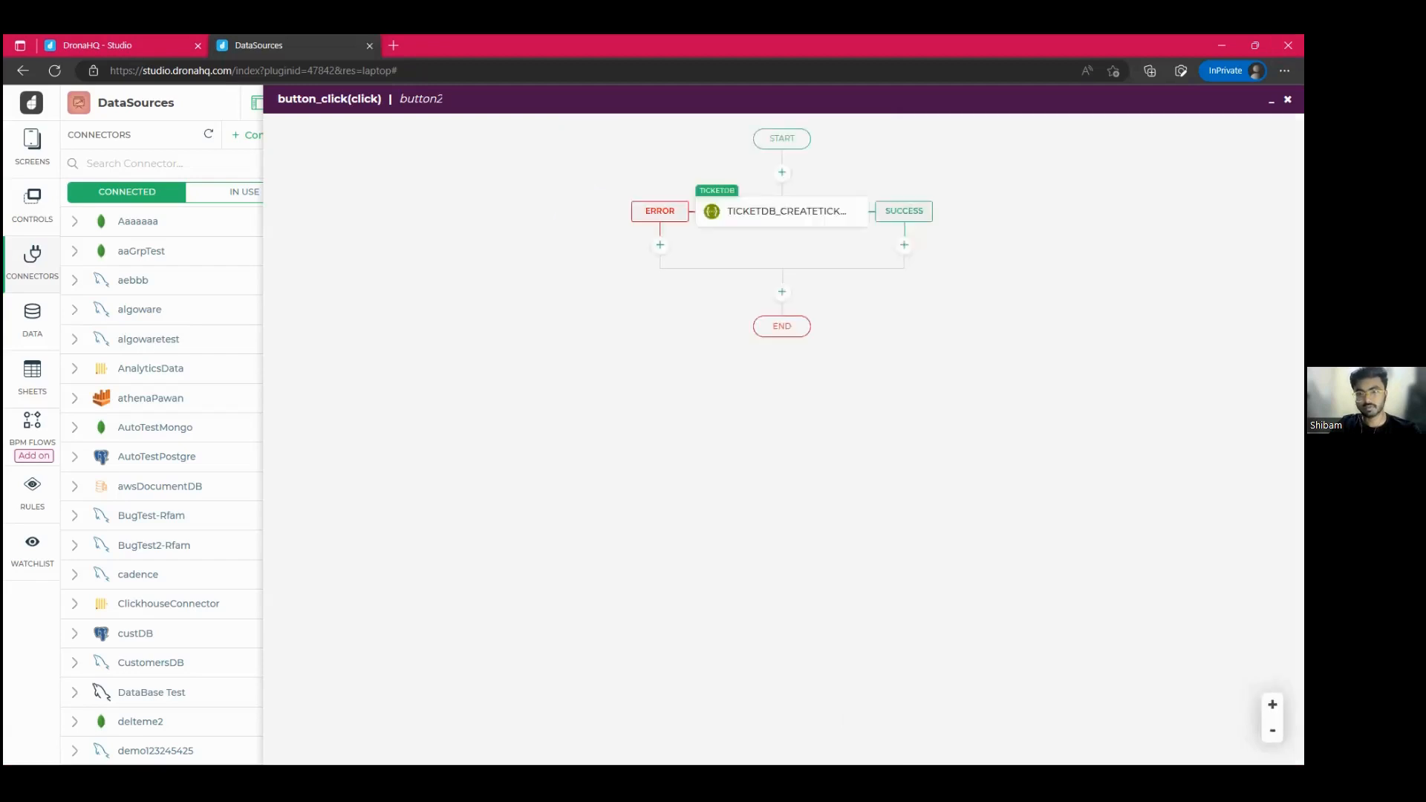
Step: Add a Toast with message 'Ticket Created' under SUCCESS, then close the action flow
left_click(905, 245)
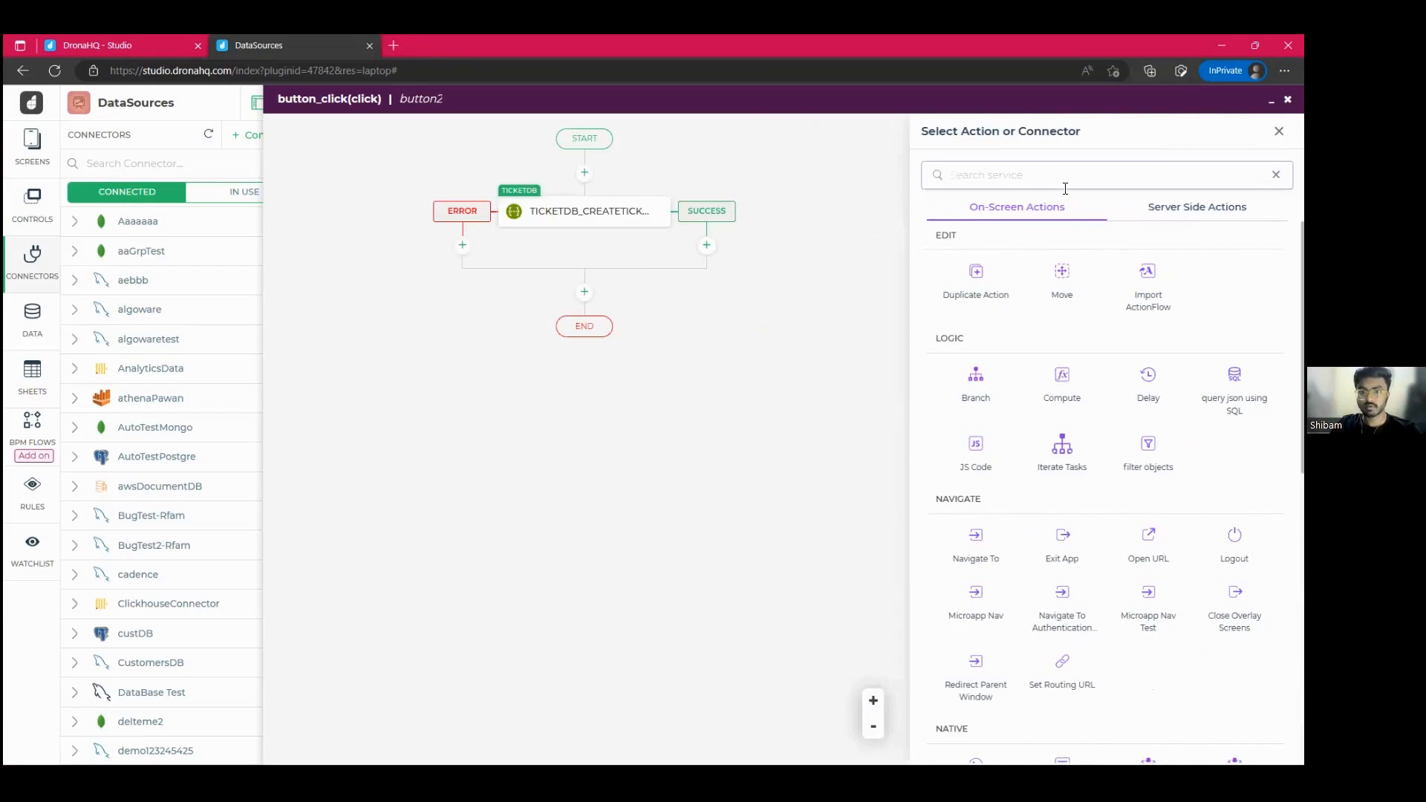
type("toa")
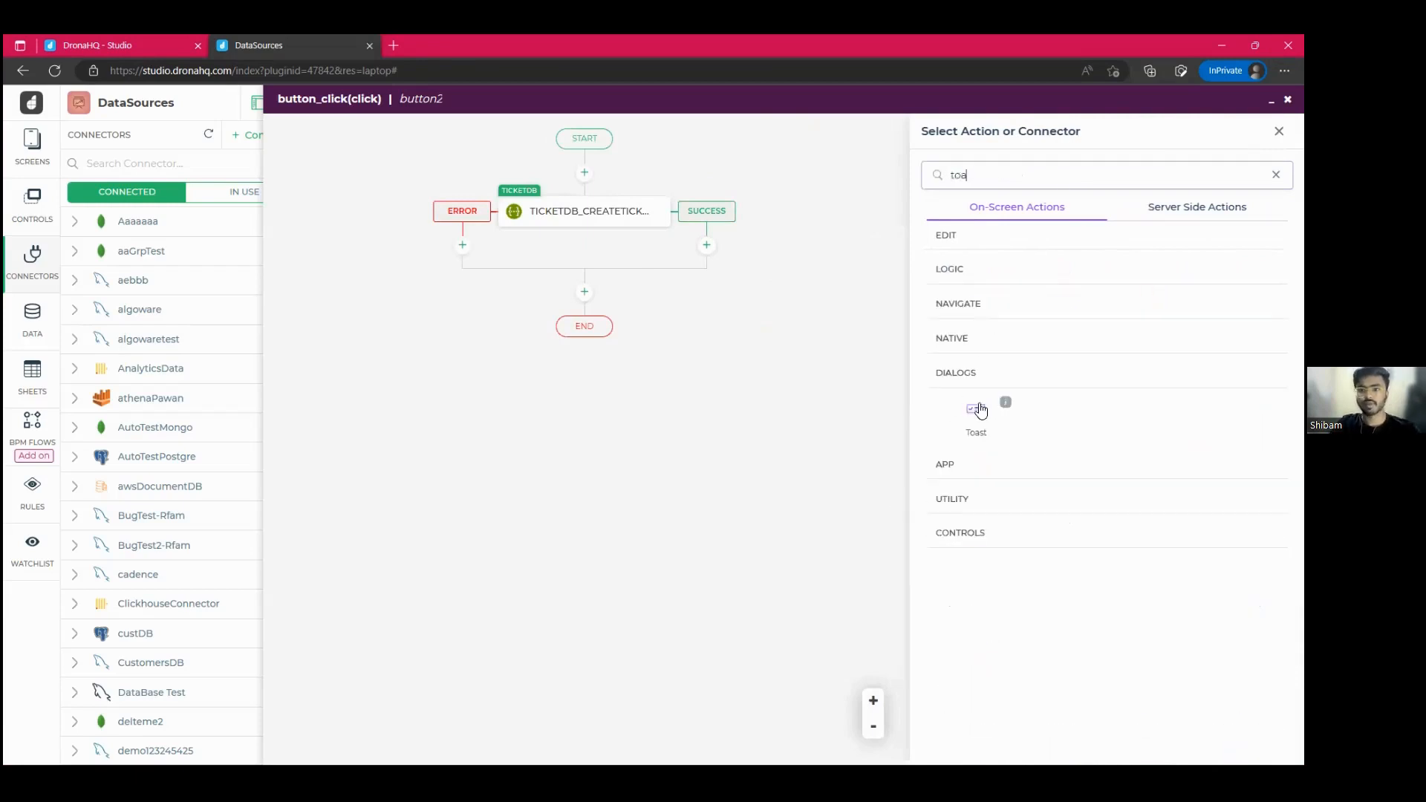
left_click(979, 410)
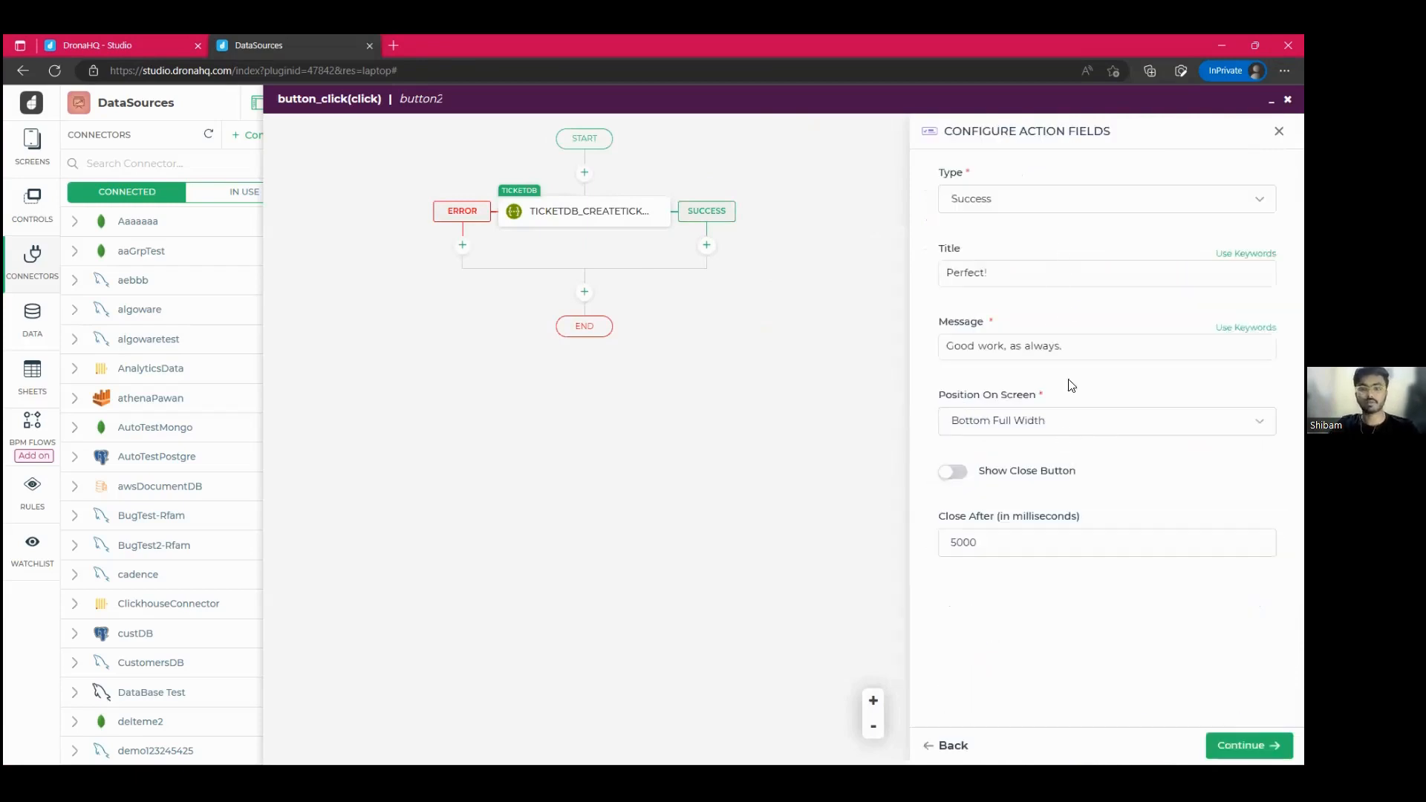
left_click(1043, 346)
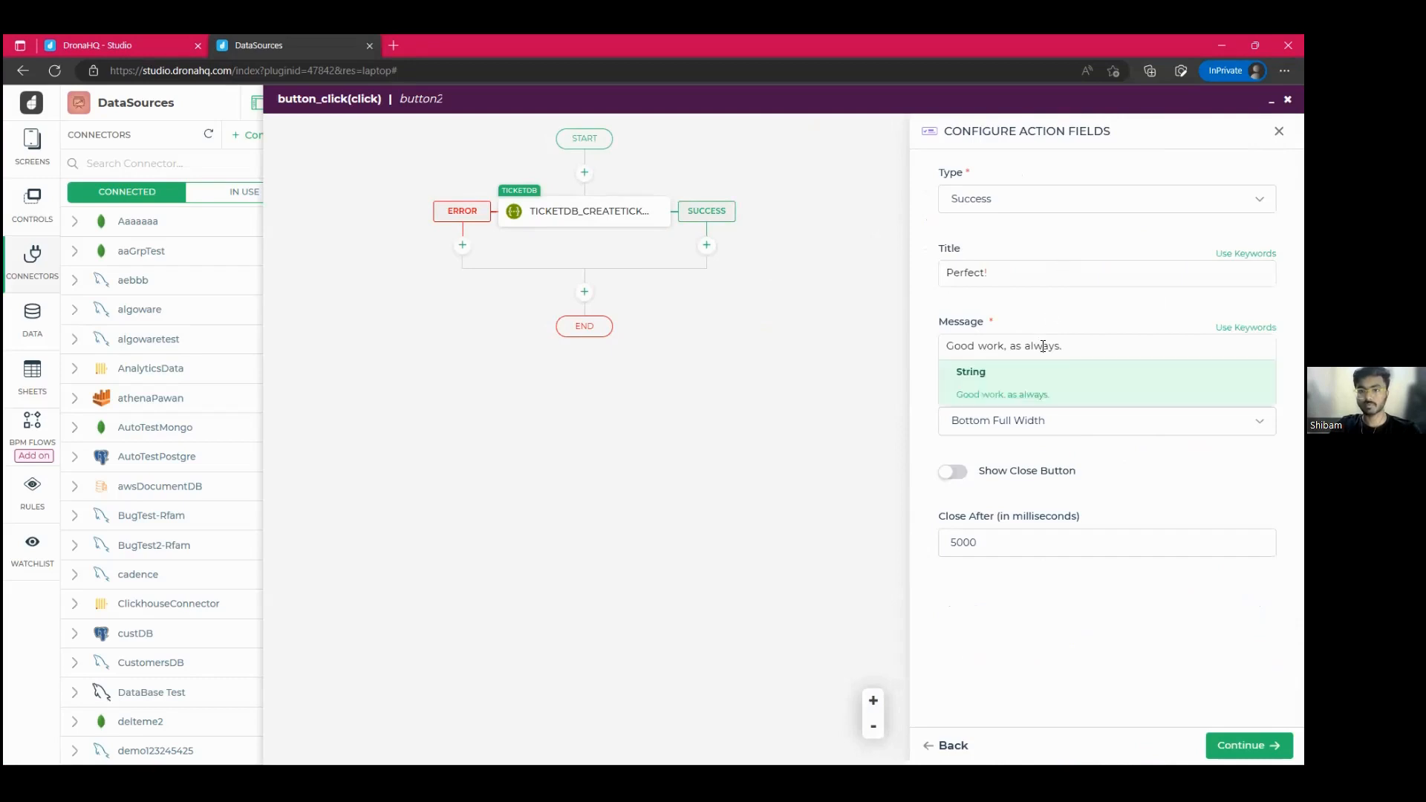
key("ctrl+a")
type("Ticket")
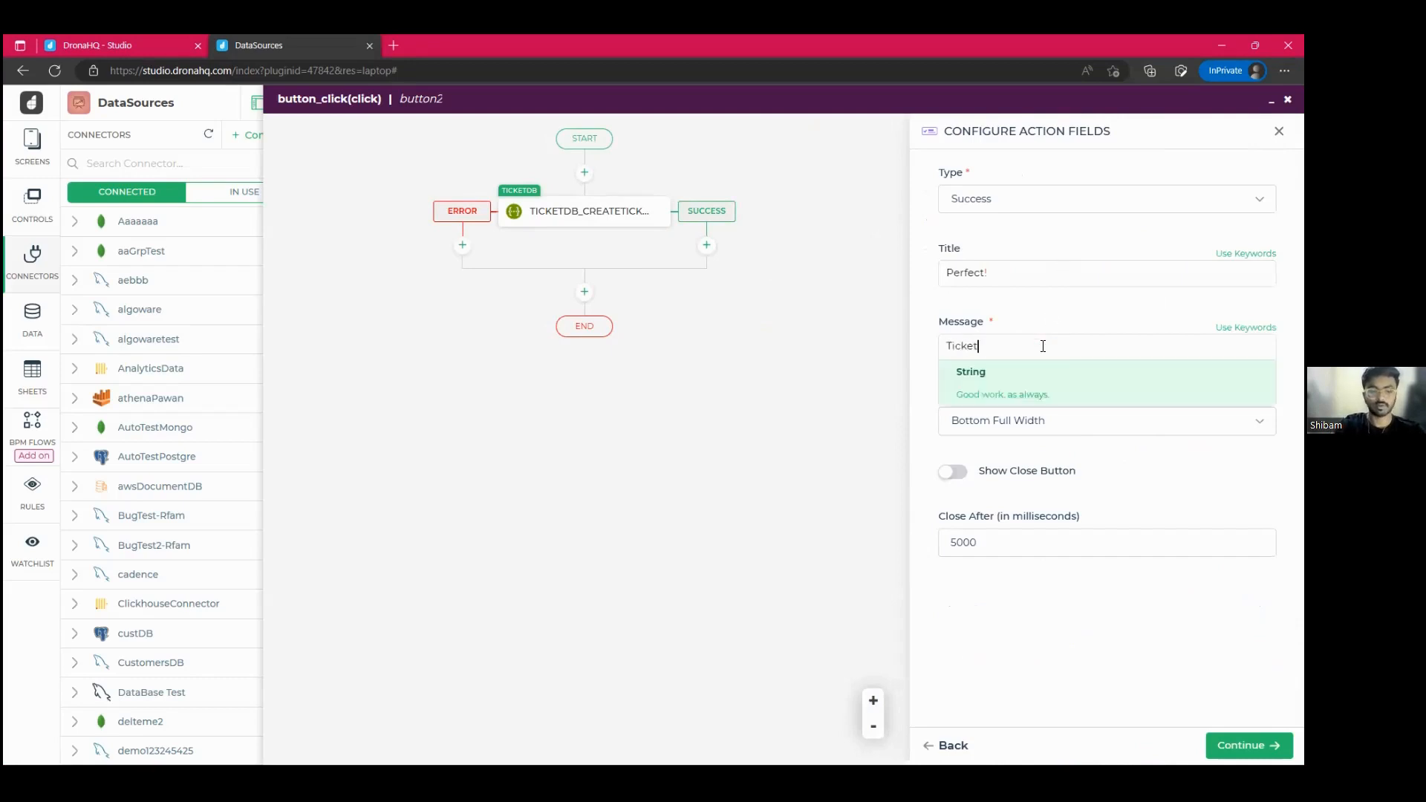
type(" Created!!")
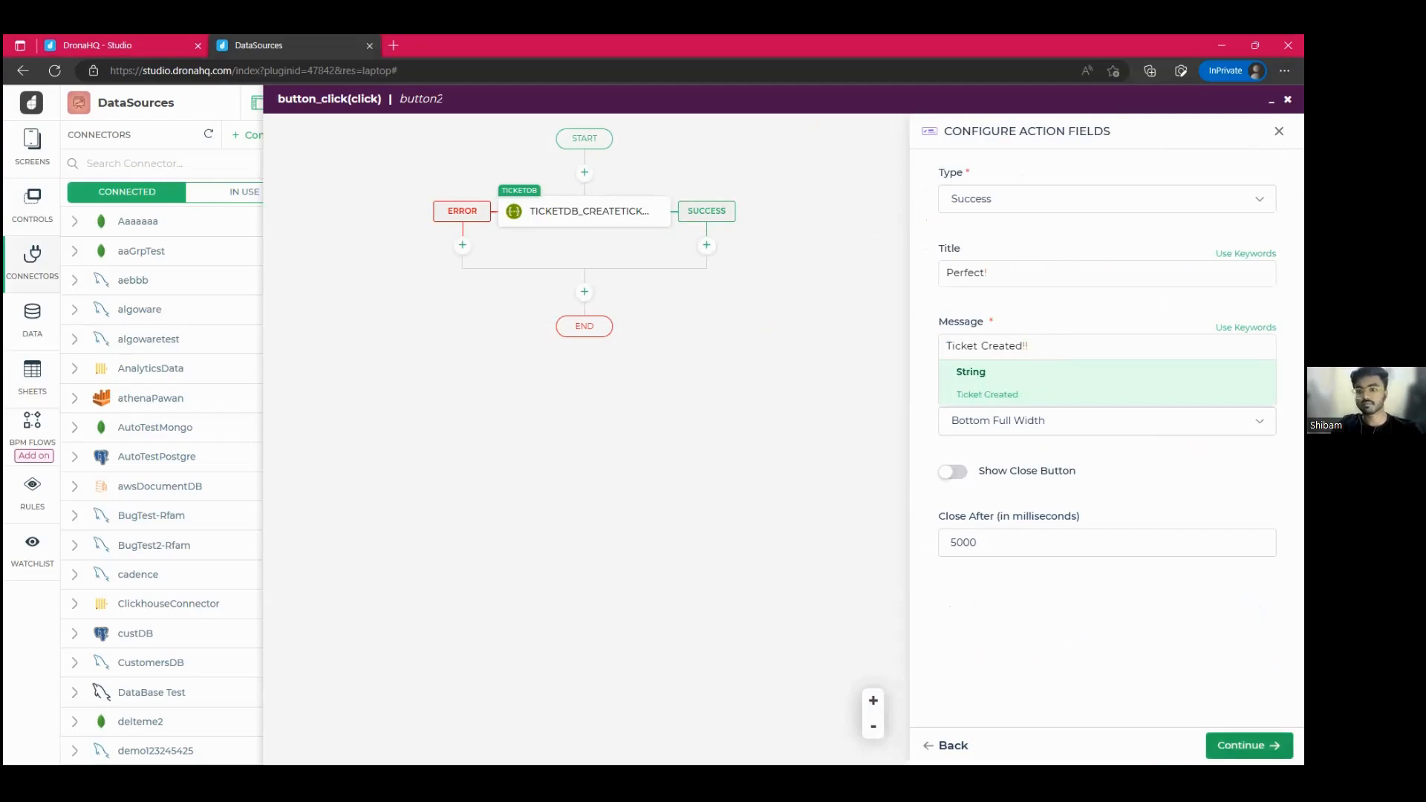
left_click(1248, 746)
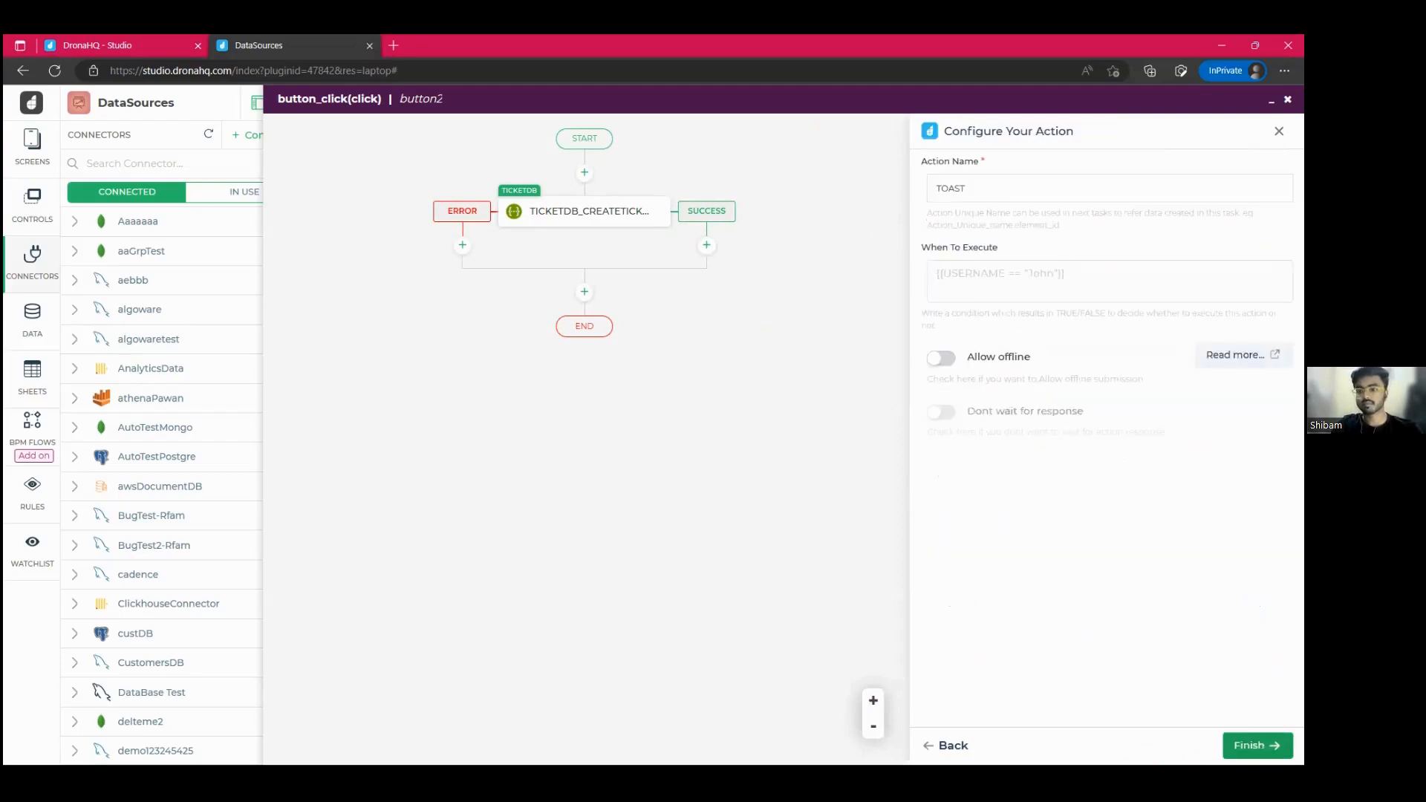
left_click(1257, 746)
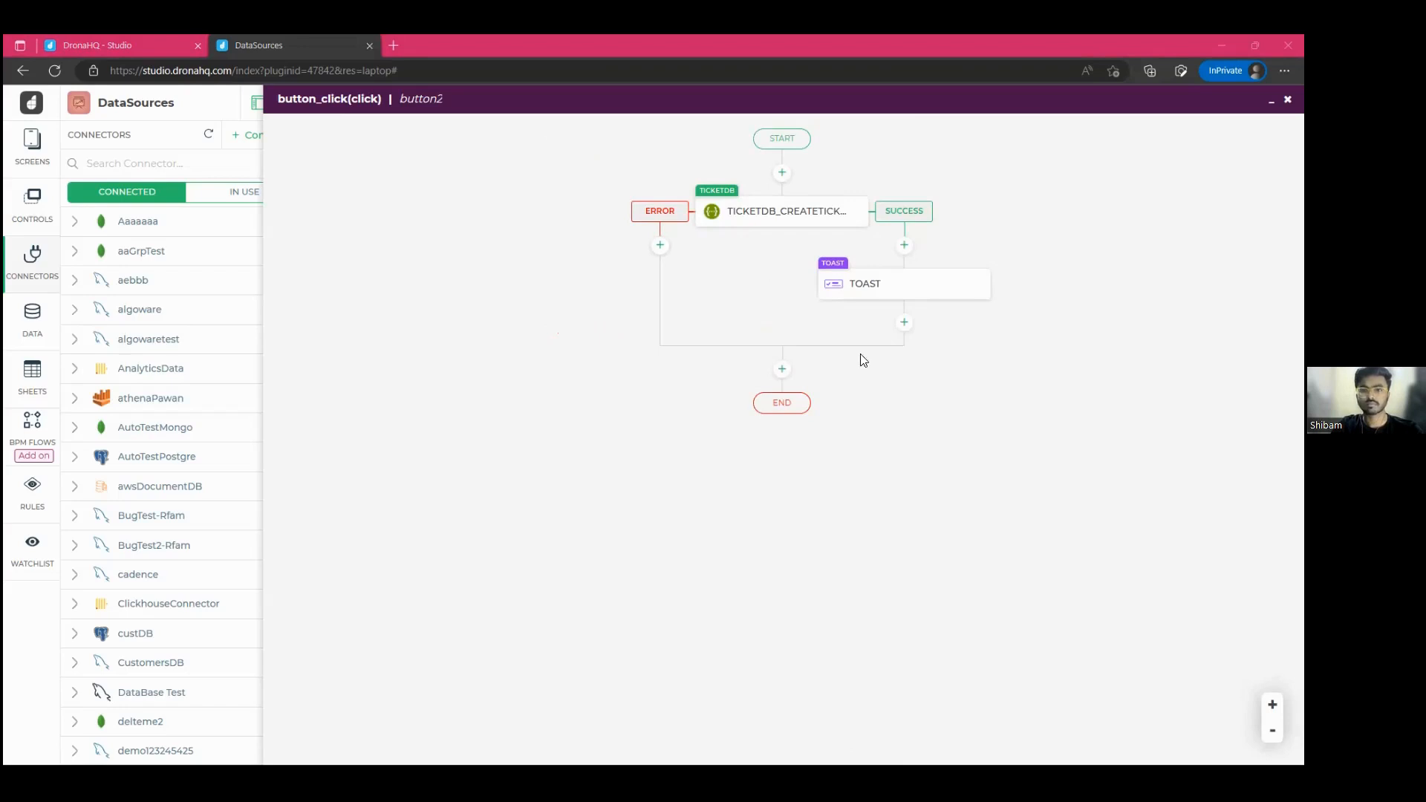
left_click(1287, 100)
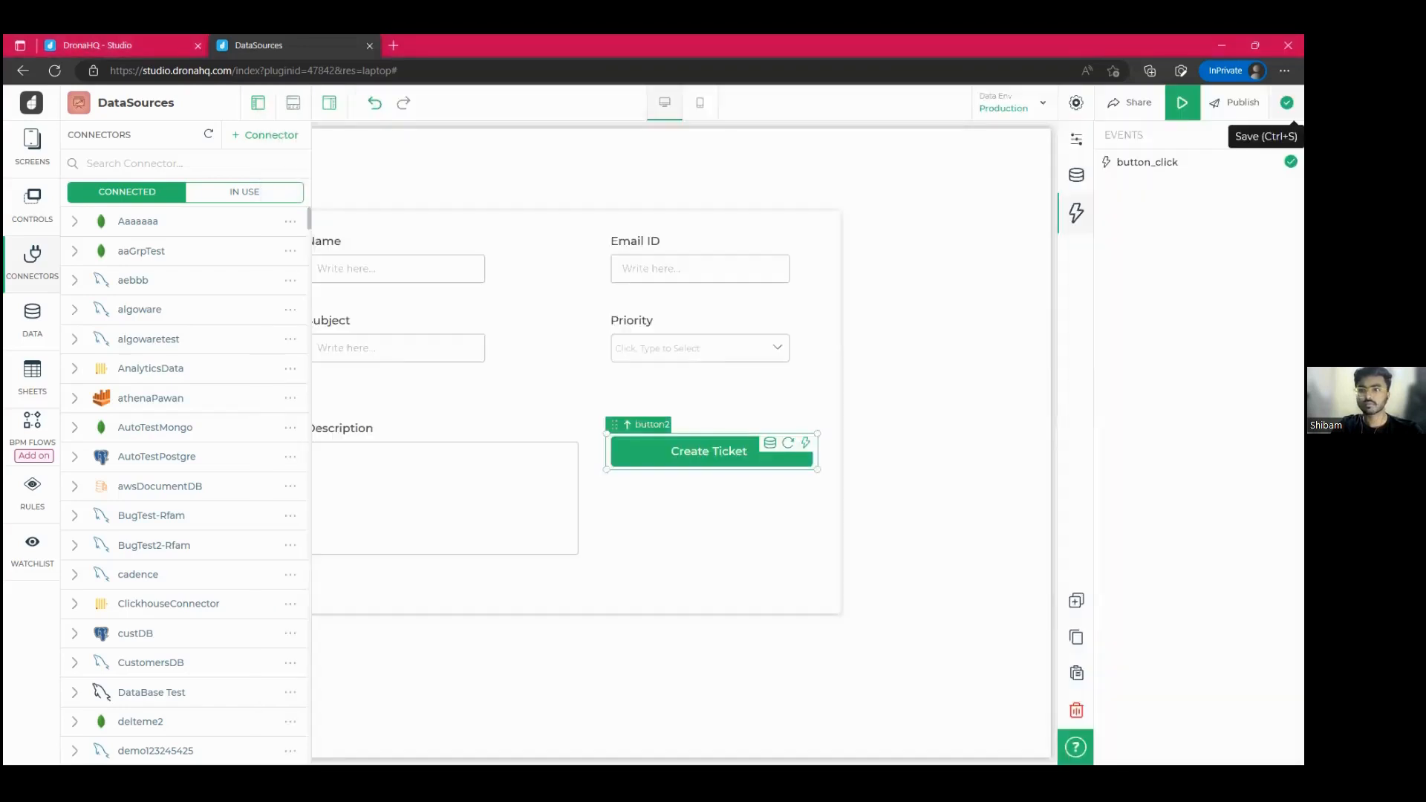
Step: Preview Screen 4 and enter a contact name, e-mail and subject 'API config'
left_click(260, 105)
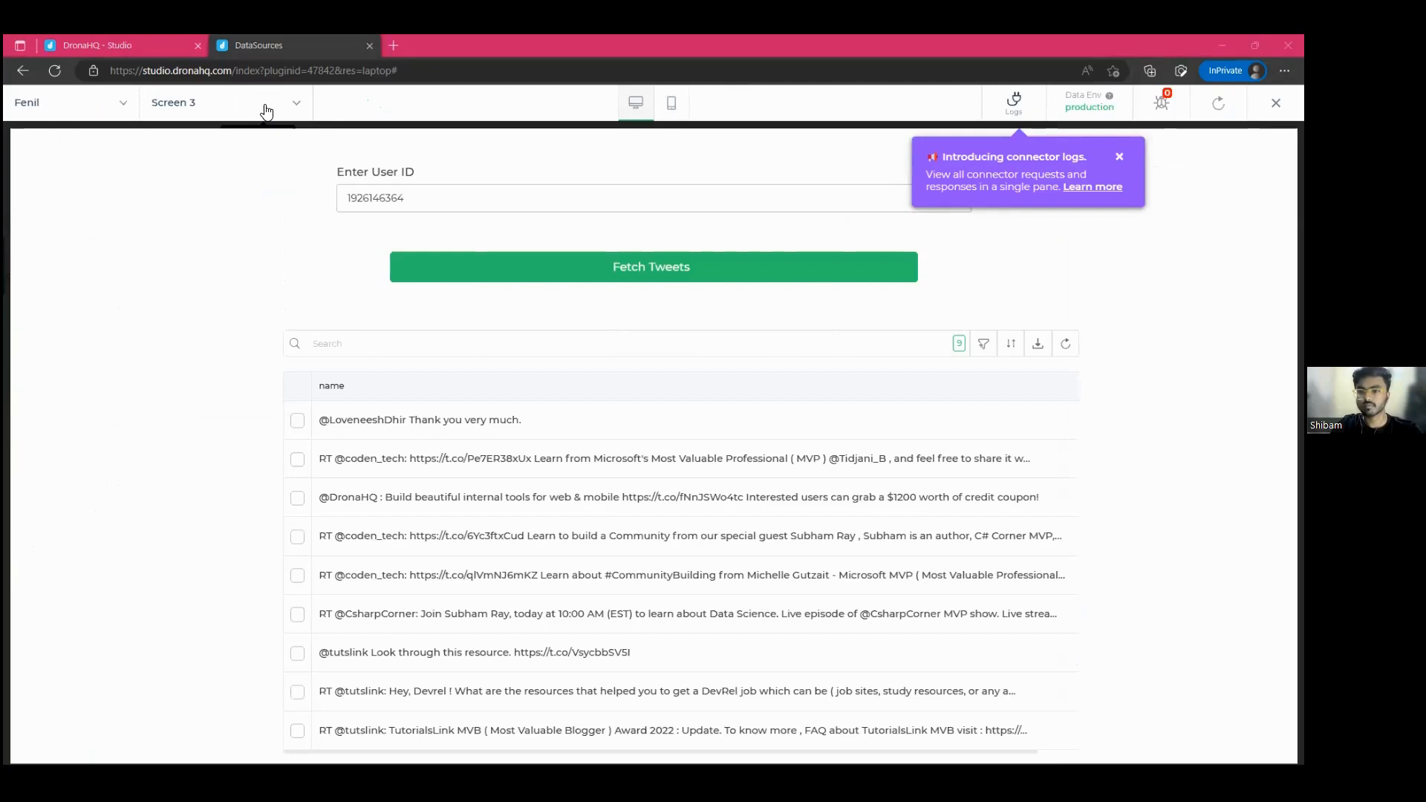
left_click(412, 273)
type("J")
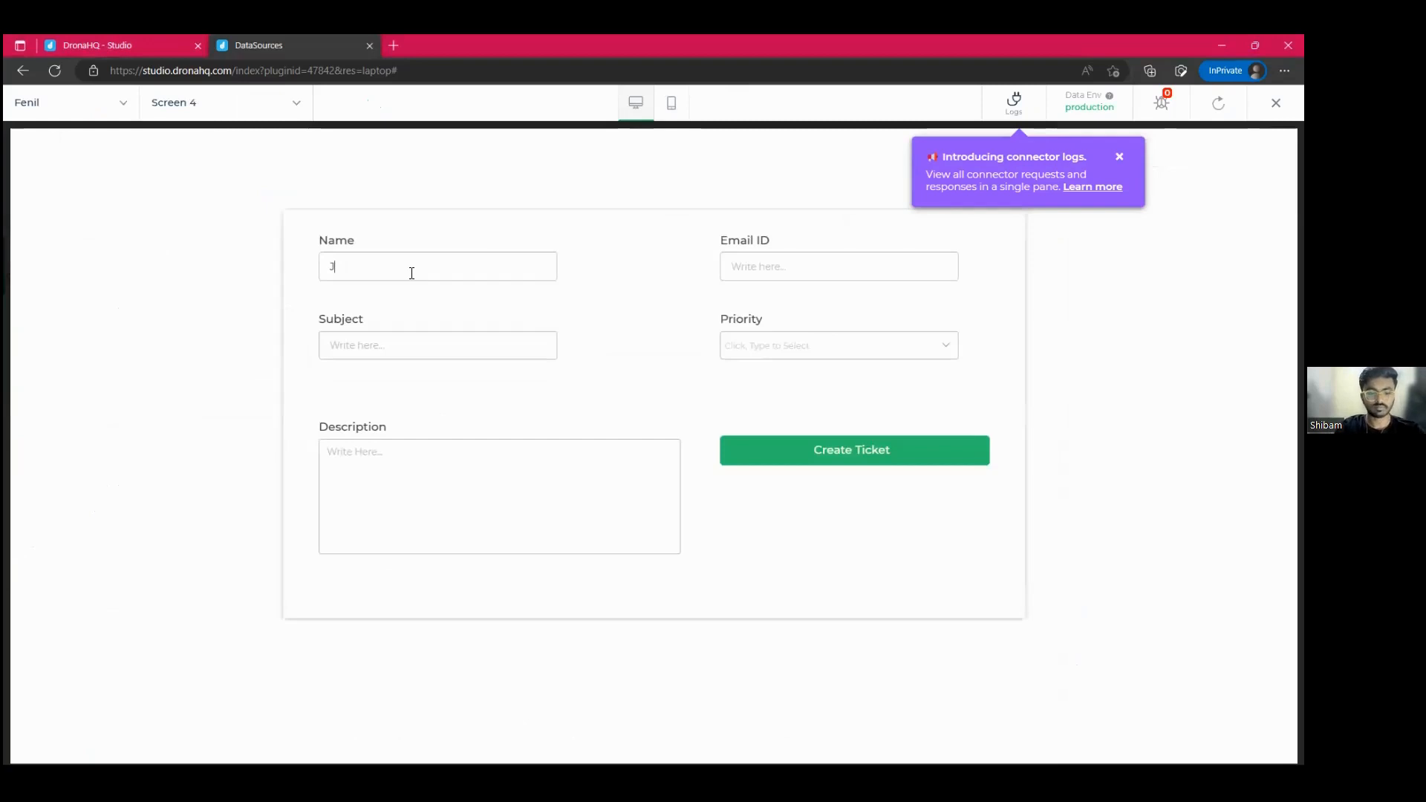
type("aco")
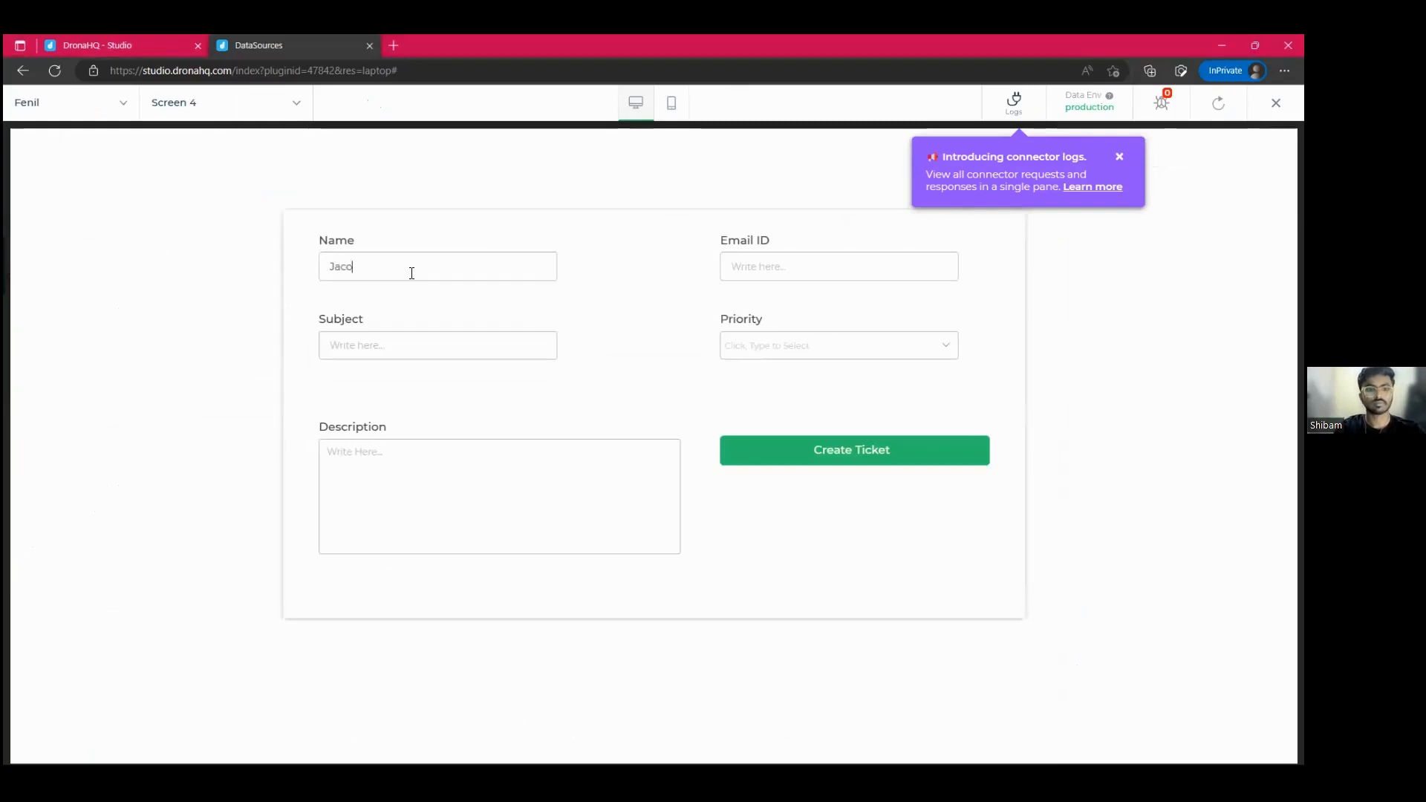
type("b")
left_click(878, 264)
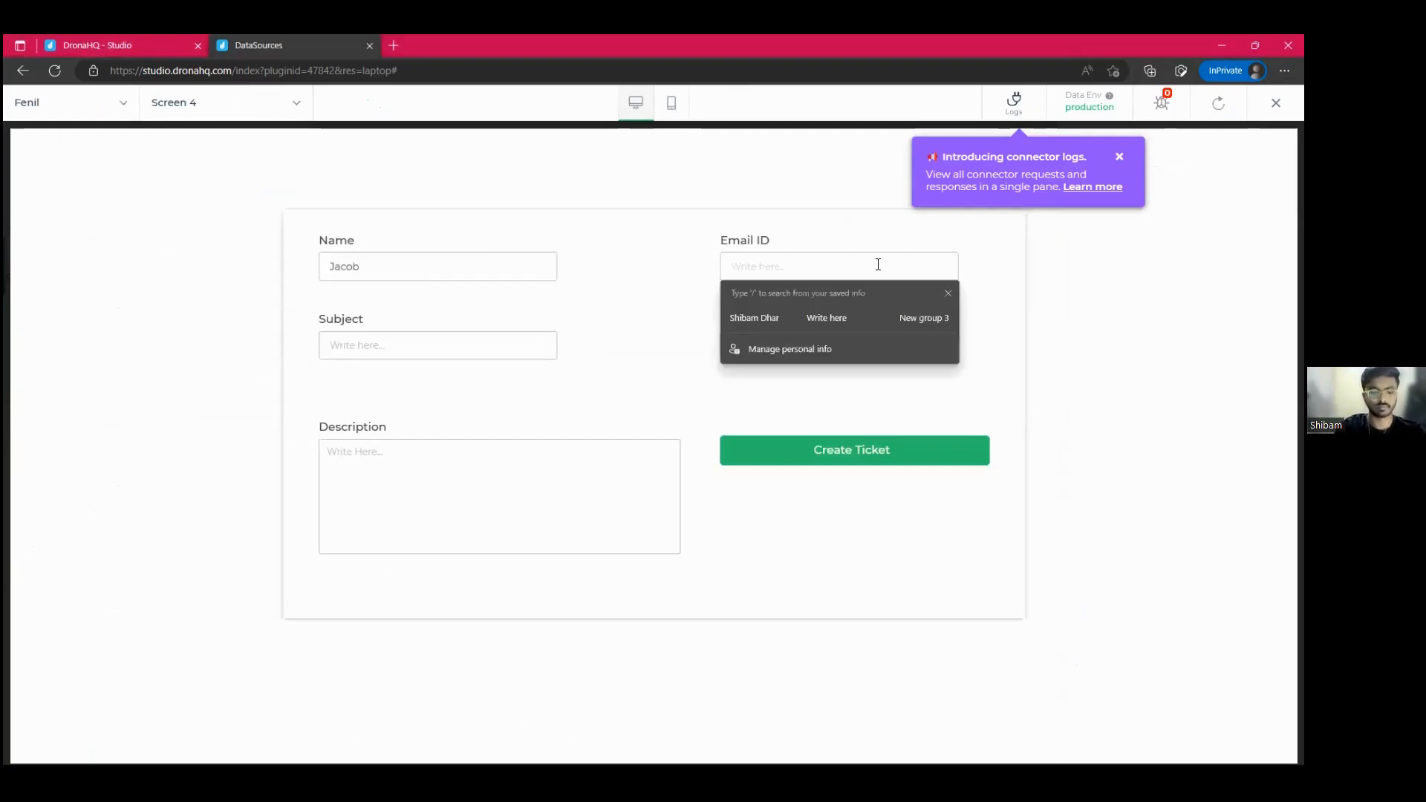
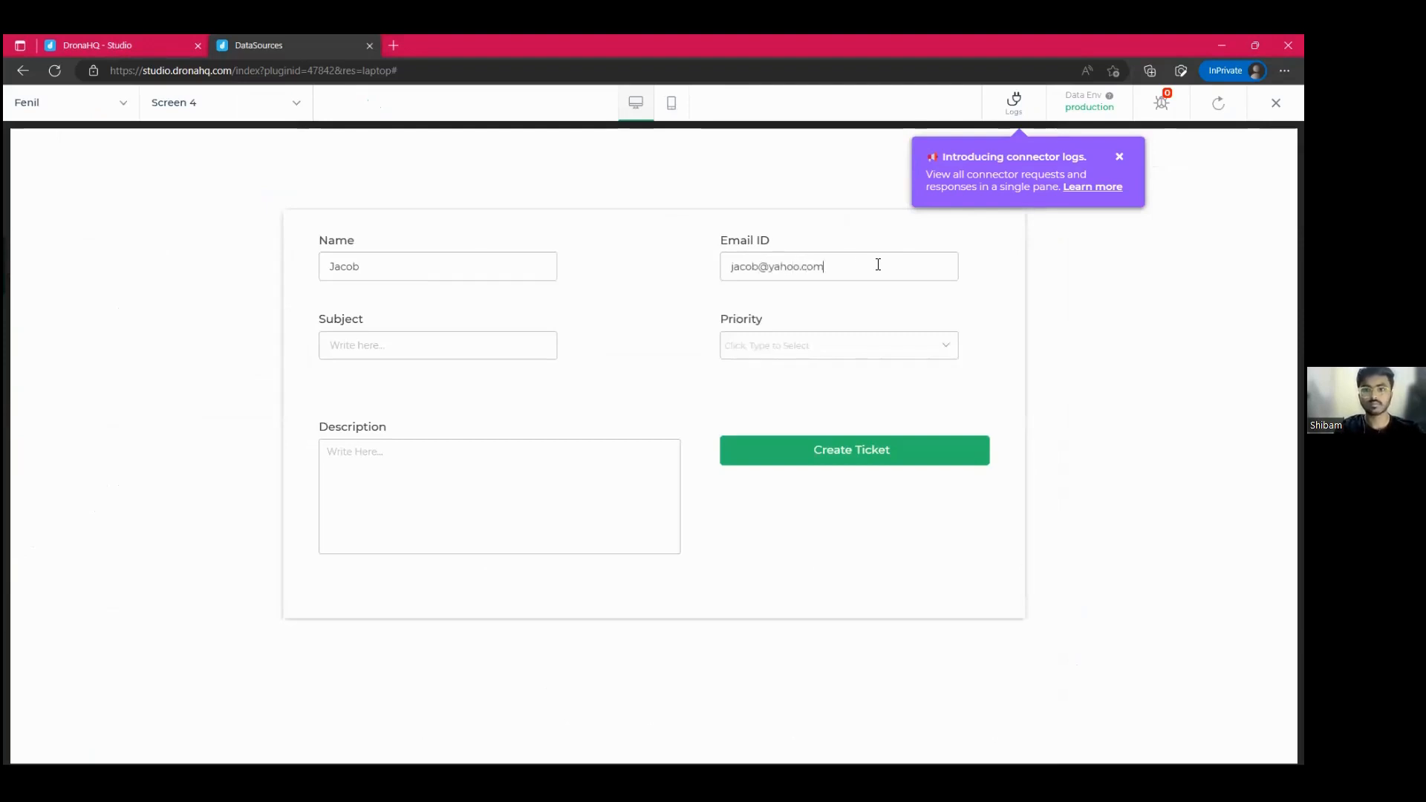
left_click(497, 345)
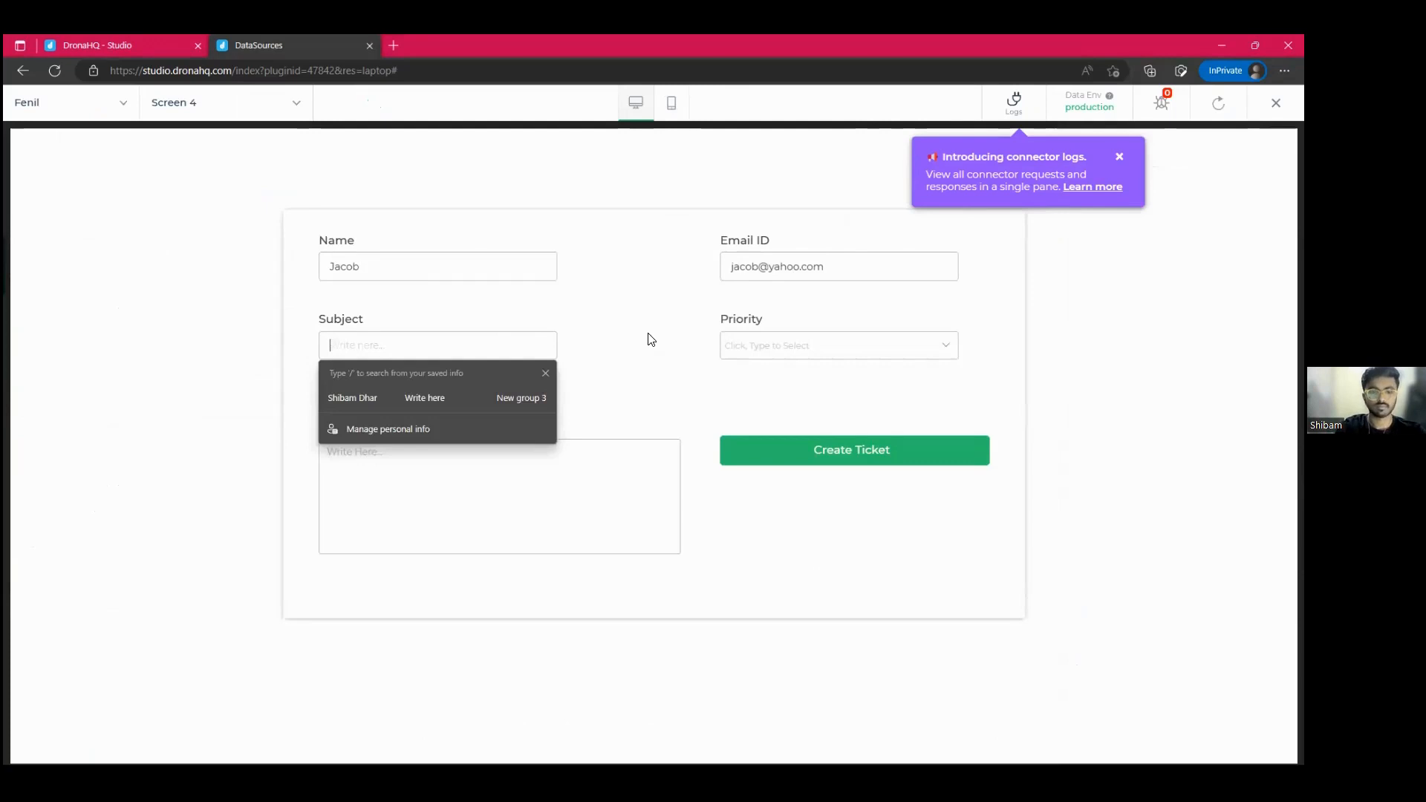
type("API")
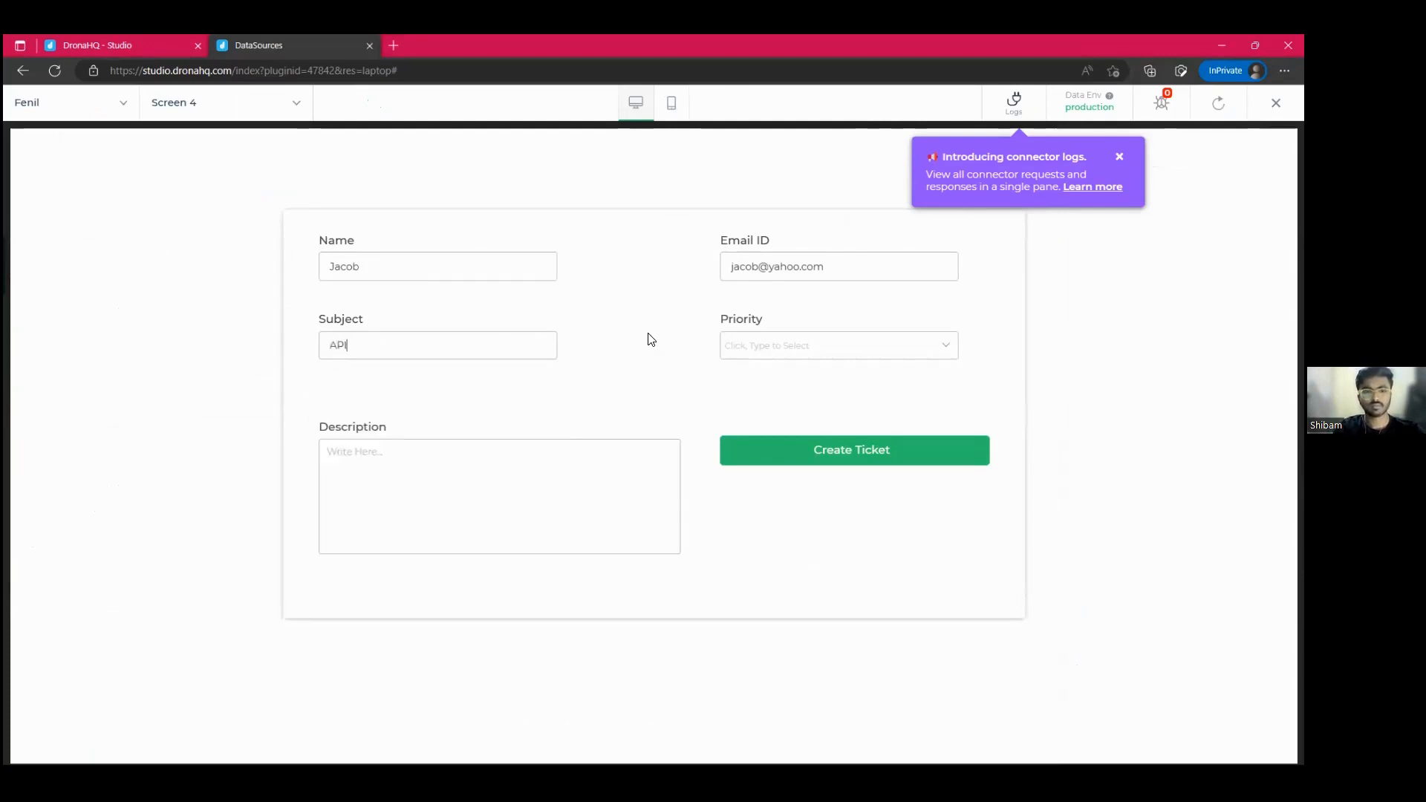
type(" confi")
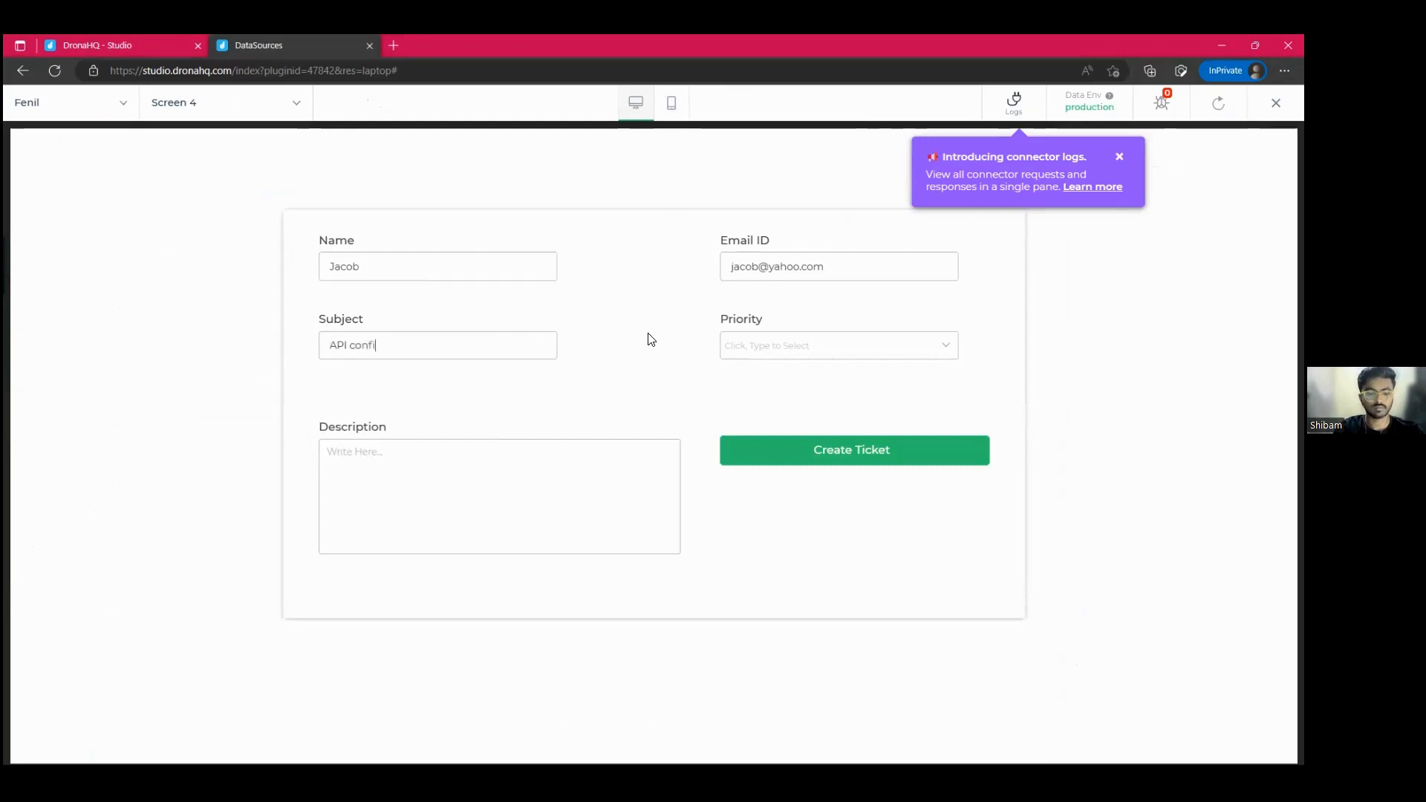
type("g")
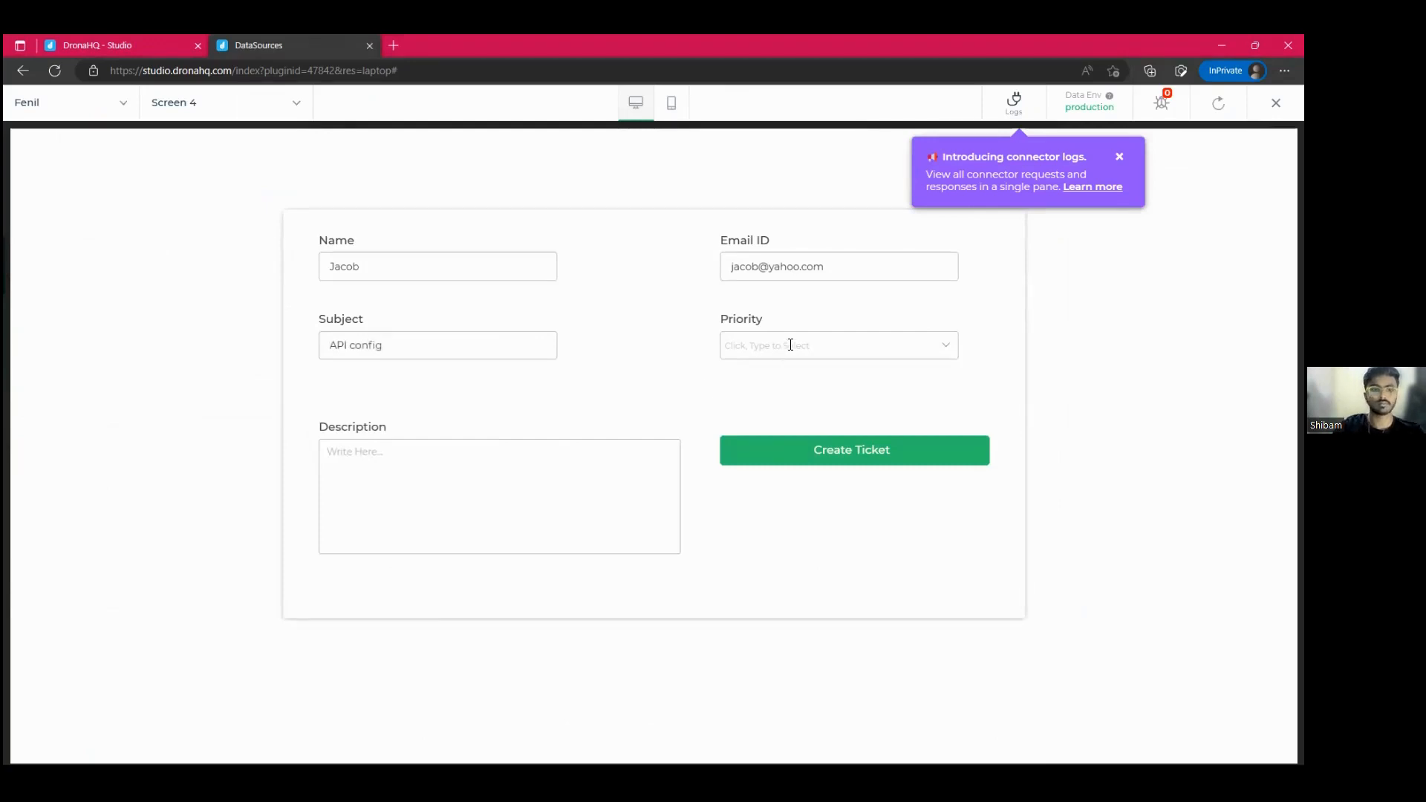
Step: Choose Medium priority, describe 'How to connect to Freshdesk API for creating ticket.' and submit
left_click(790, 343)
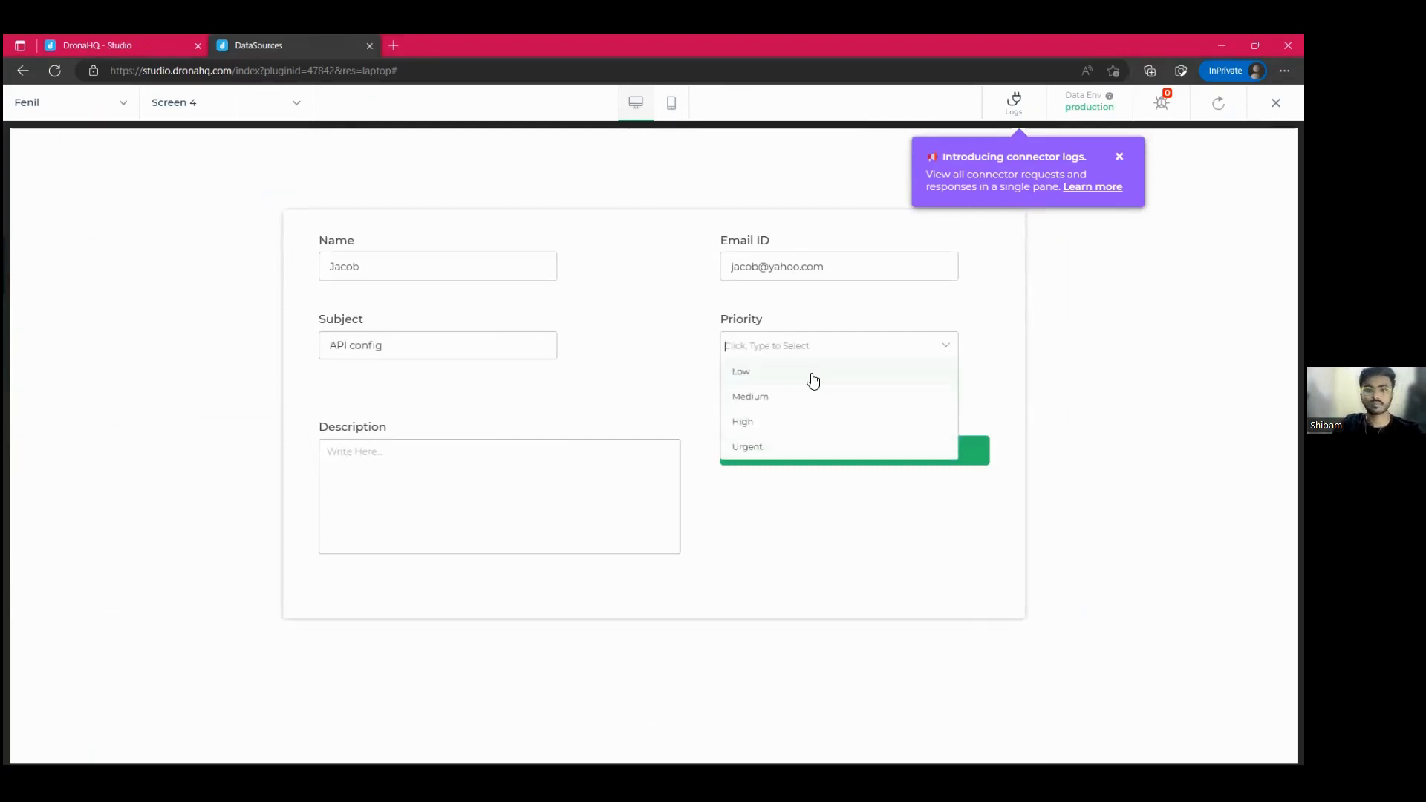
left_click(751, 401)
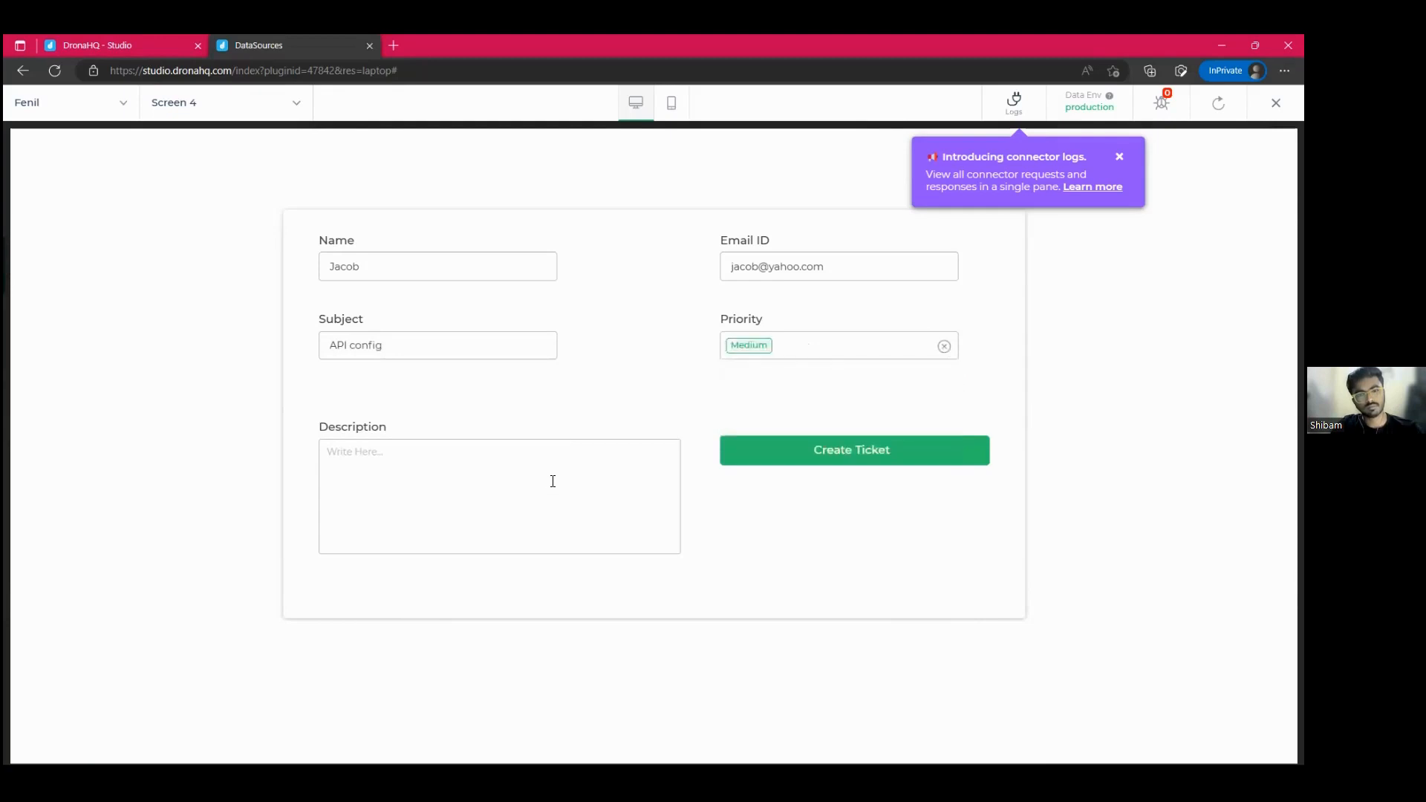
left_click(567, 479)
type("HOw to")
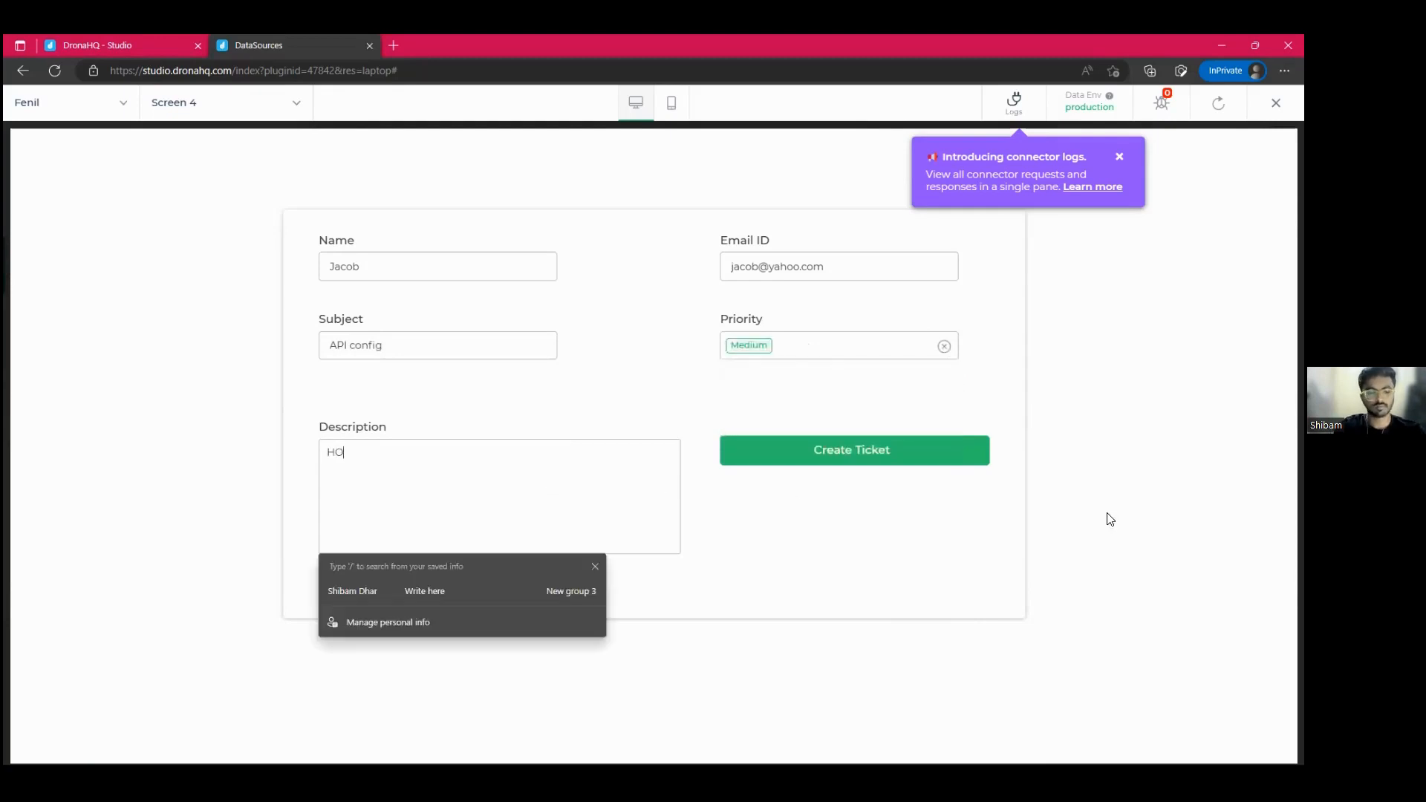
key("ctrl+a")
type("Ho")
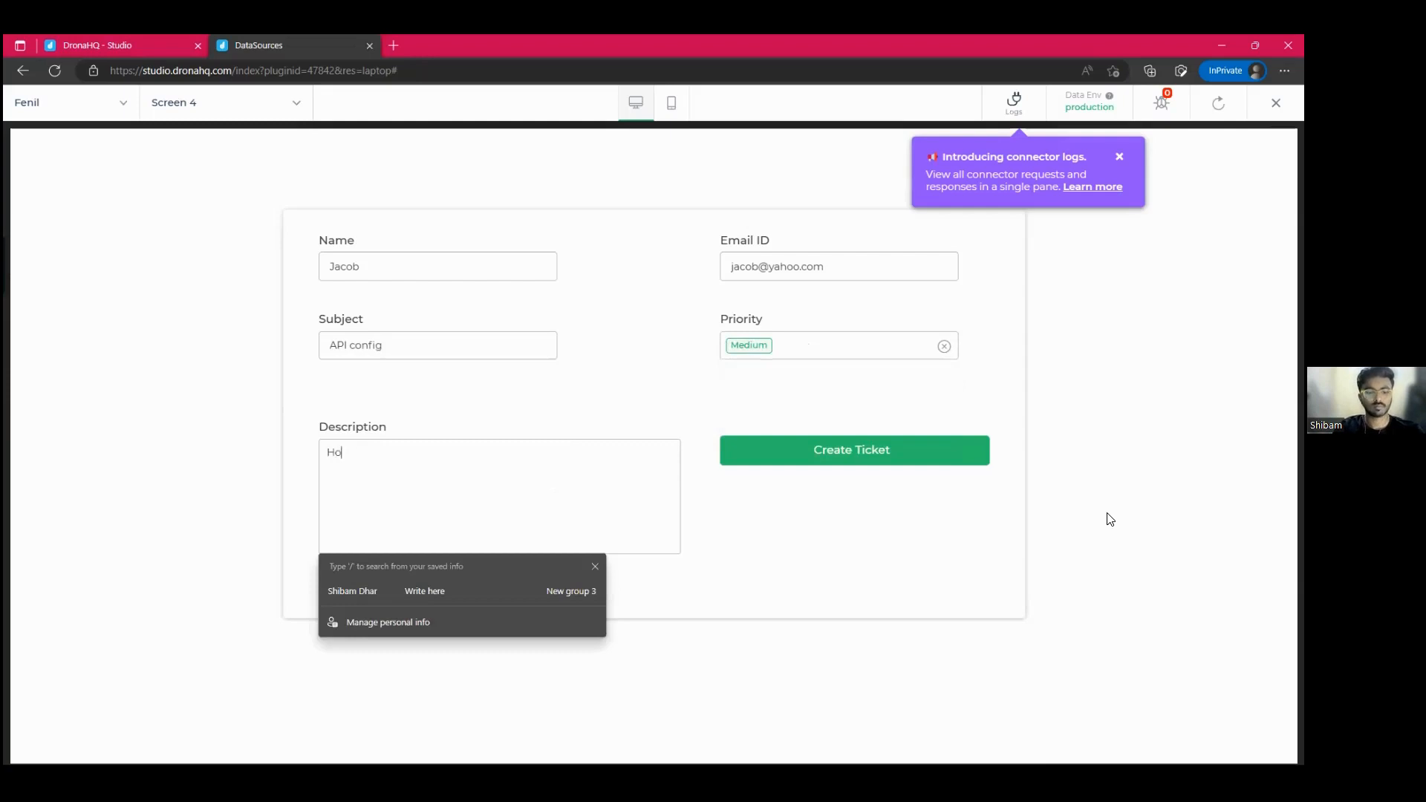
type("w to connet")
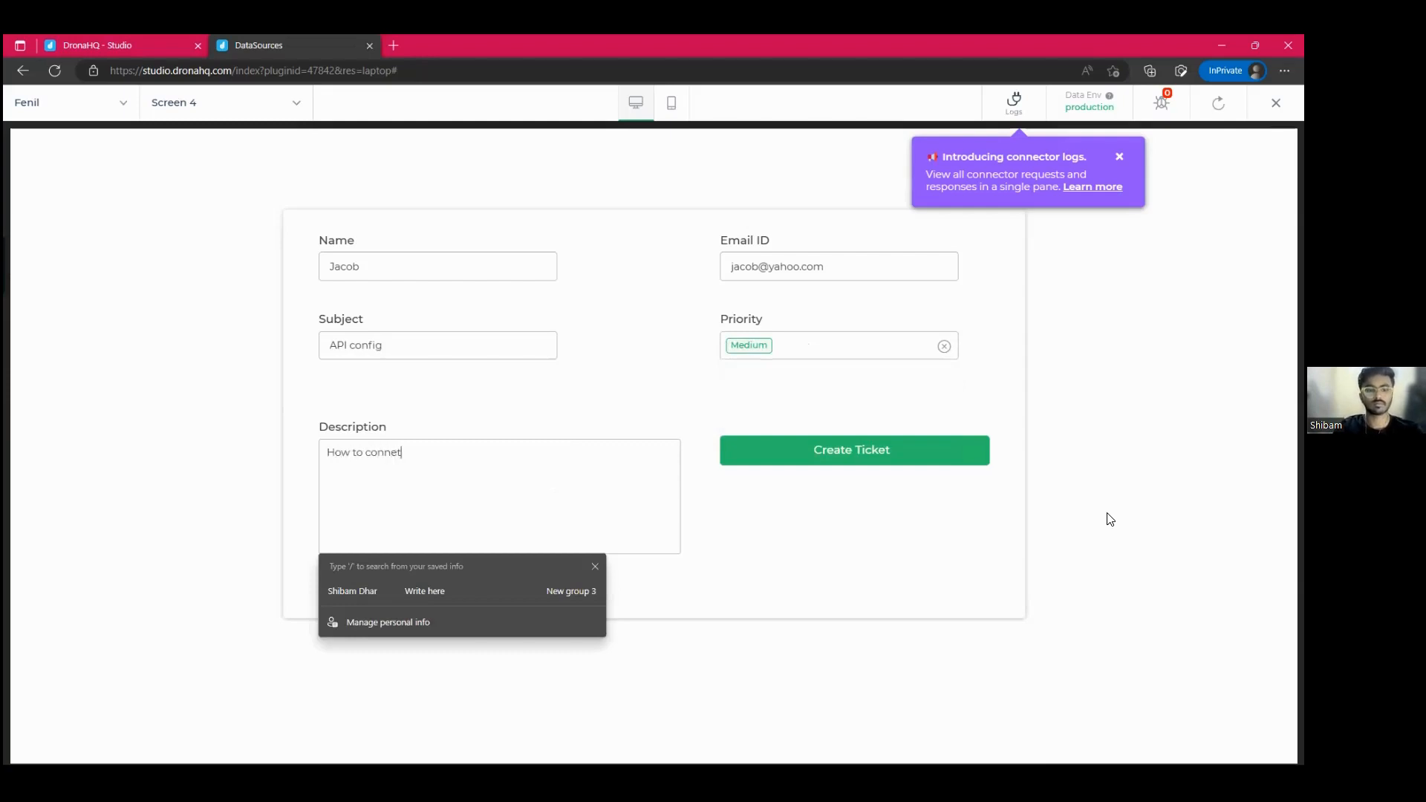
key("BackSpace")
type("ct to ")
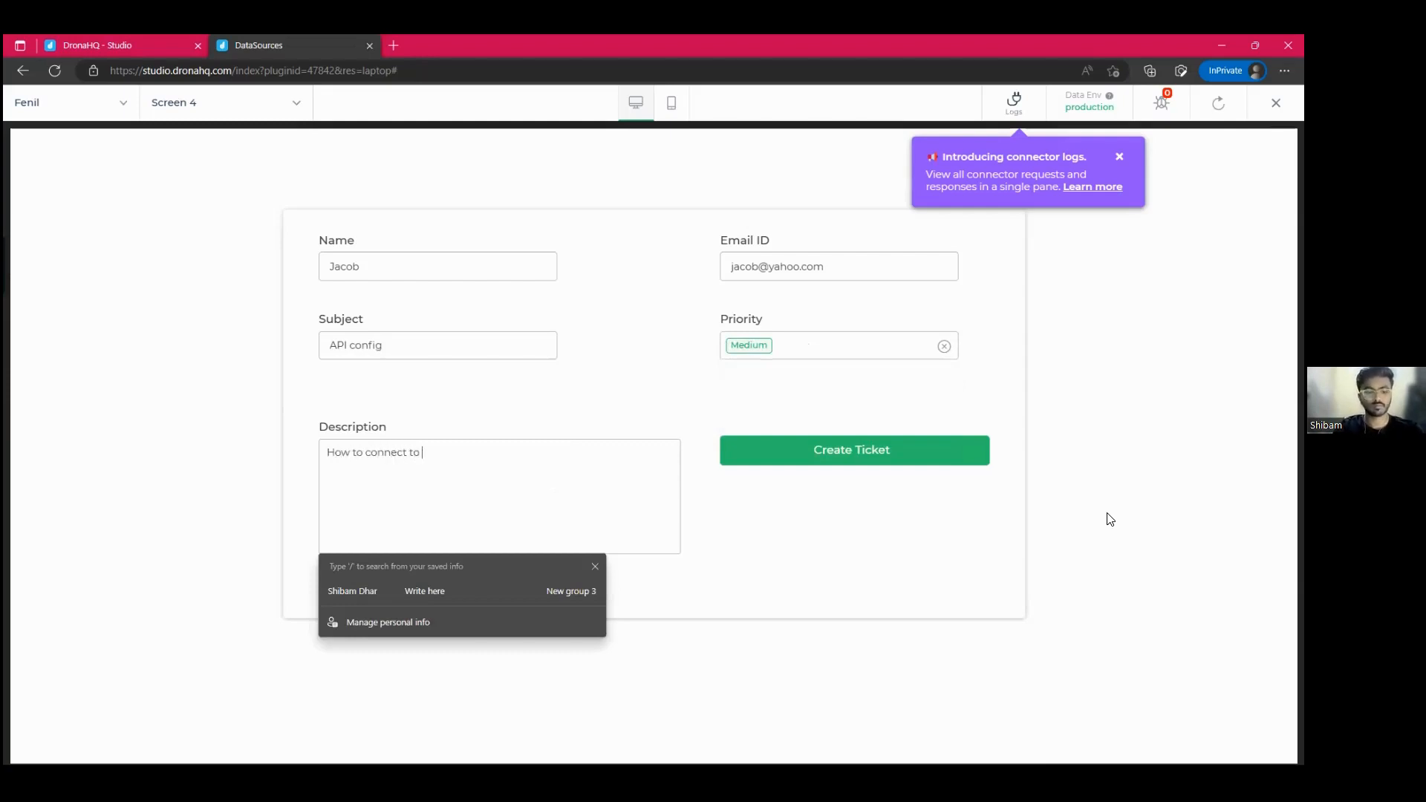
type("Fresh")
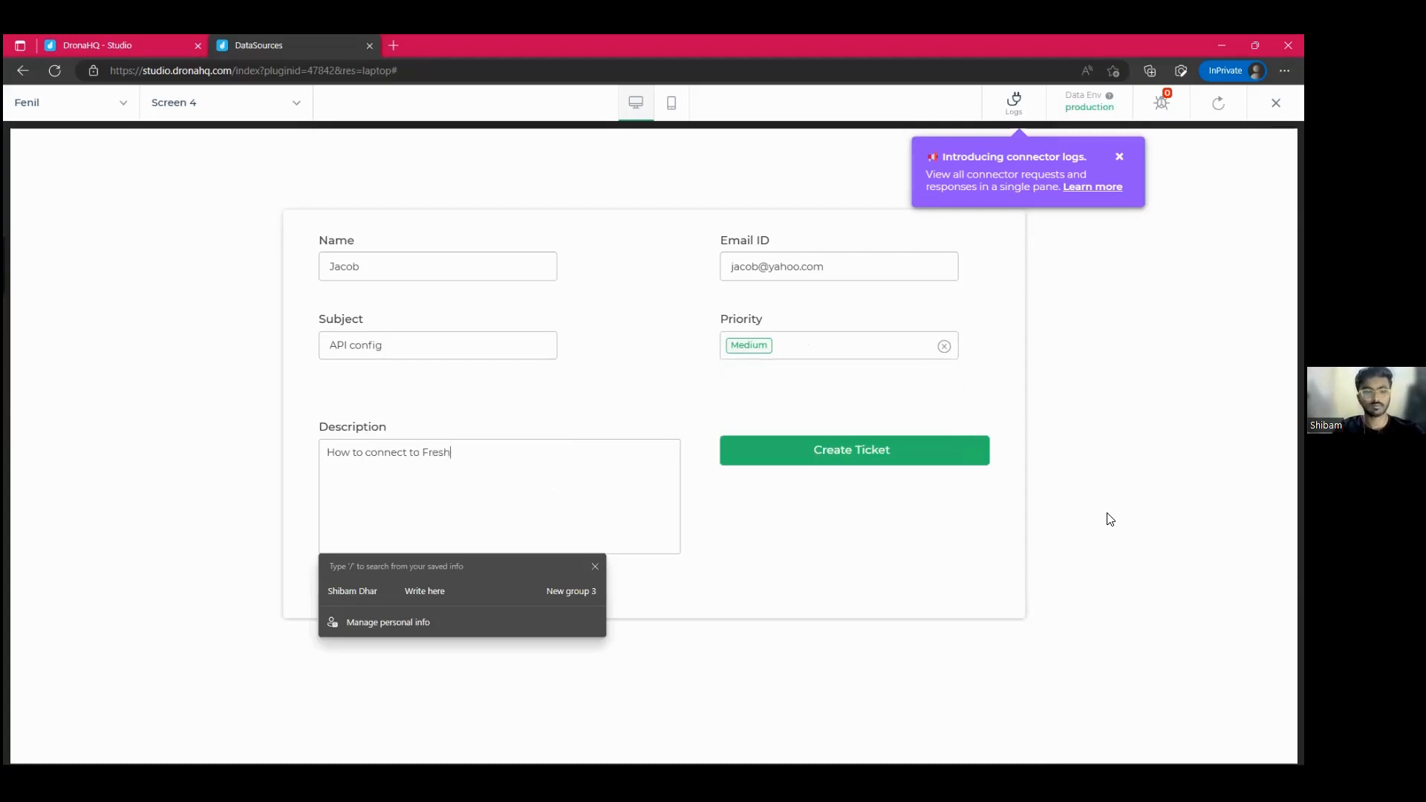
type("desk API for creatig ti")
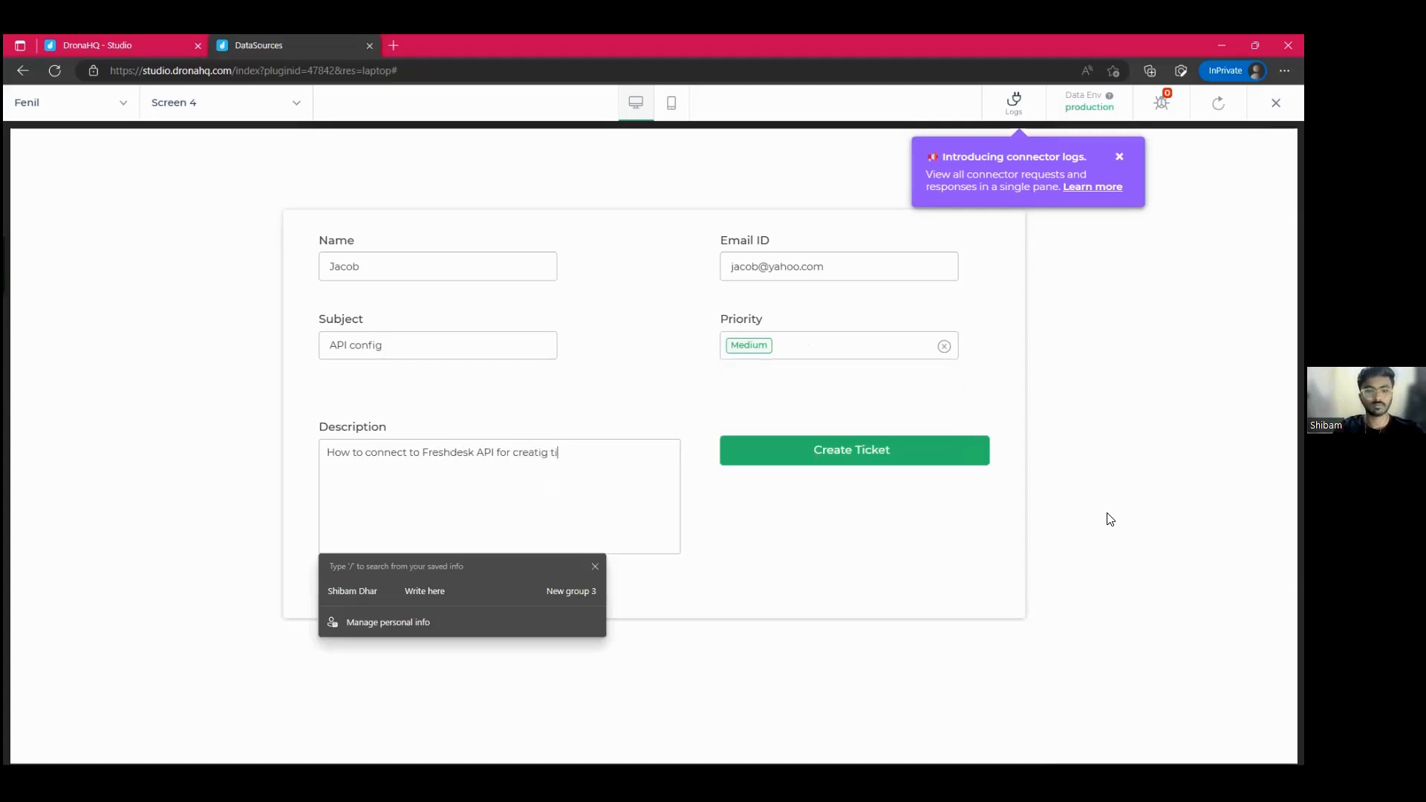
key("BackSpace")
key("BackSpace")
key("BackSpace")
key("BackSpace")
type("ng ti")
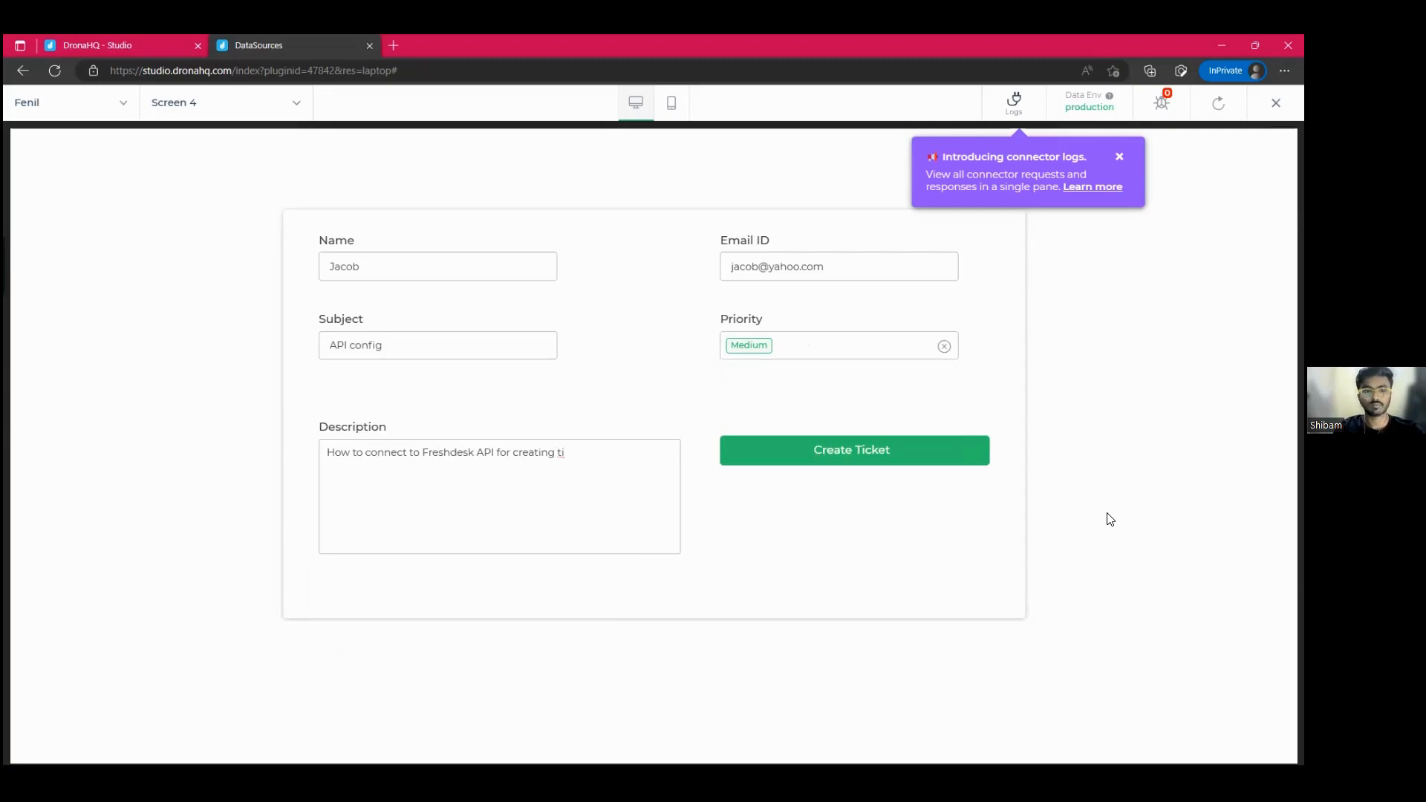
type("cket.")
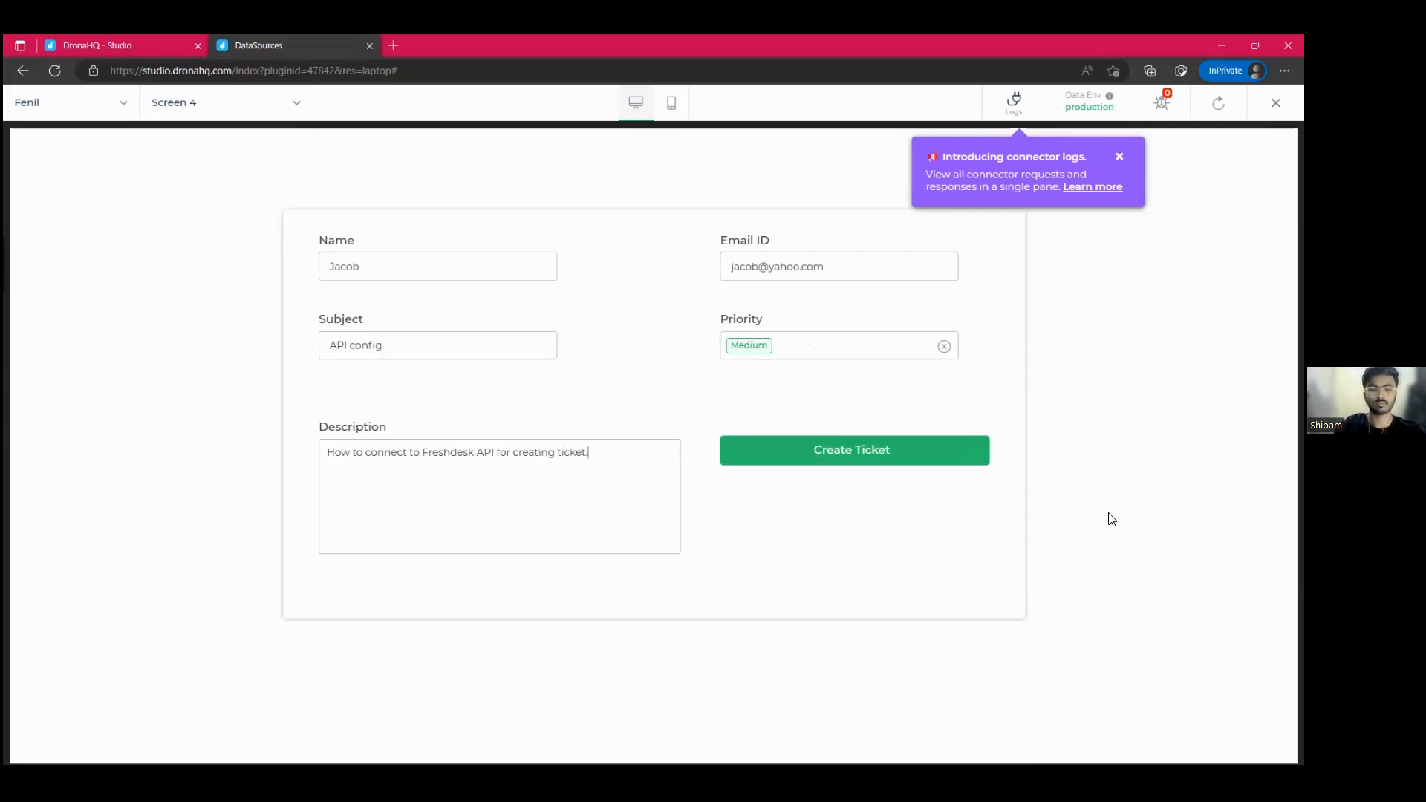
left_click(871, 458)
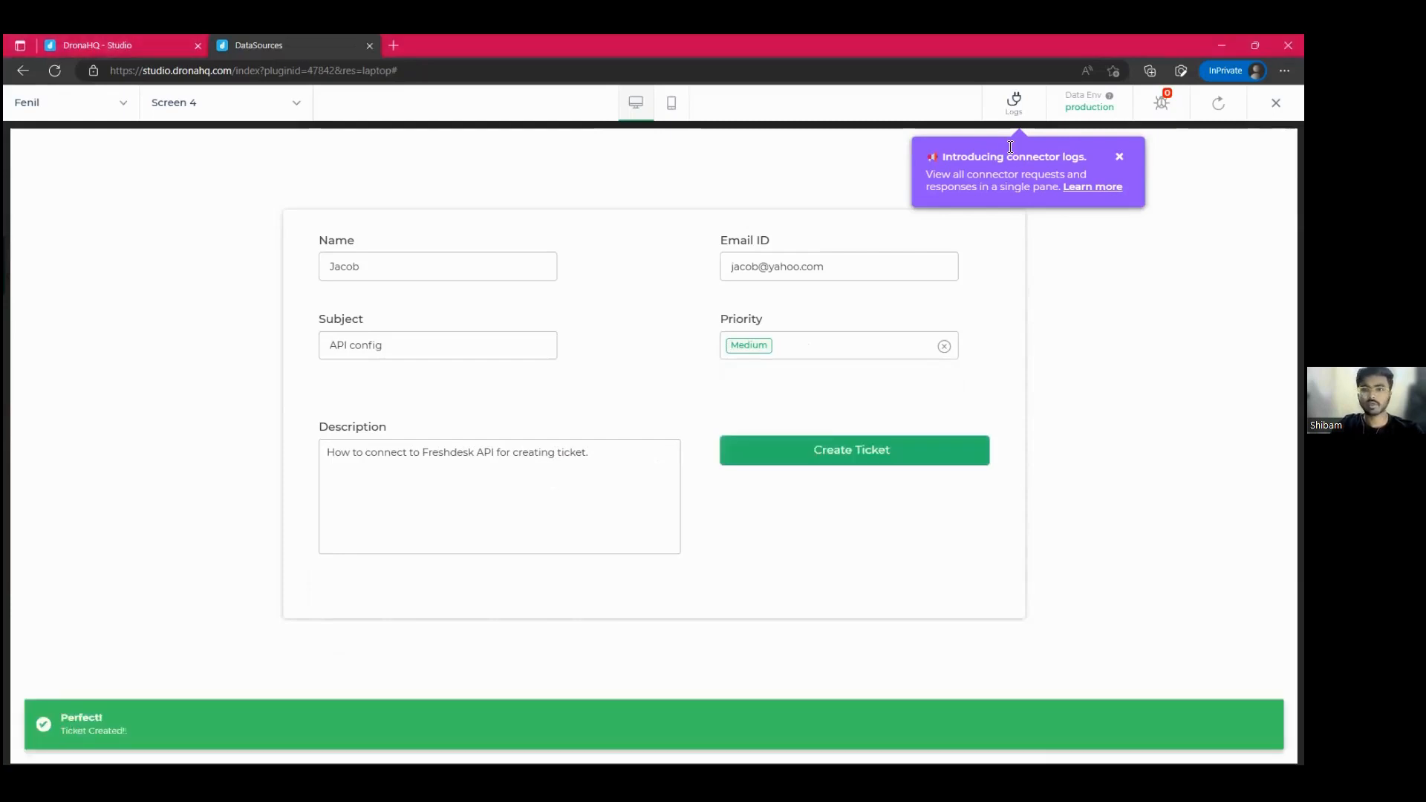
Step: Inspect the TicketDB/createTicket log's Response output, then close the Logs panel
left_click(1014, 104)
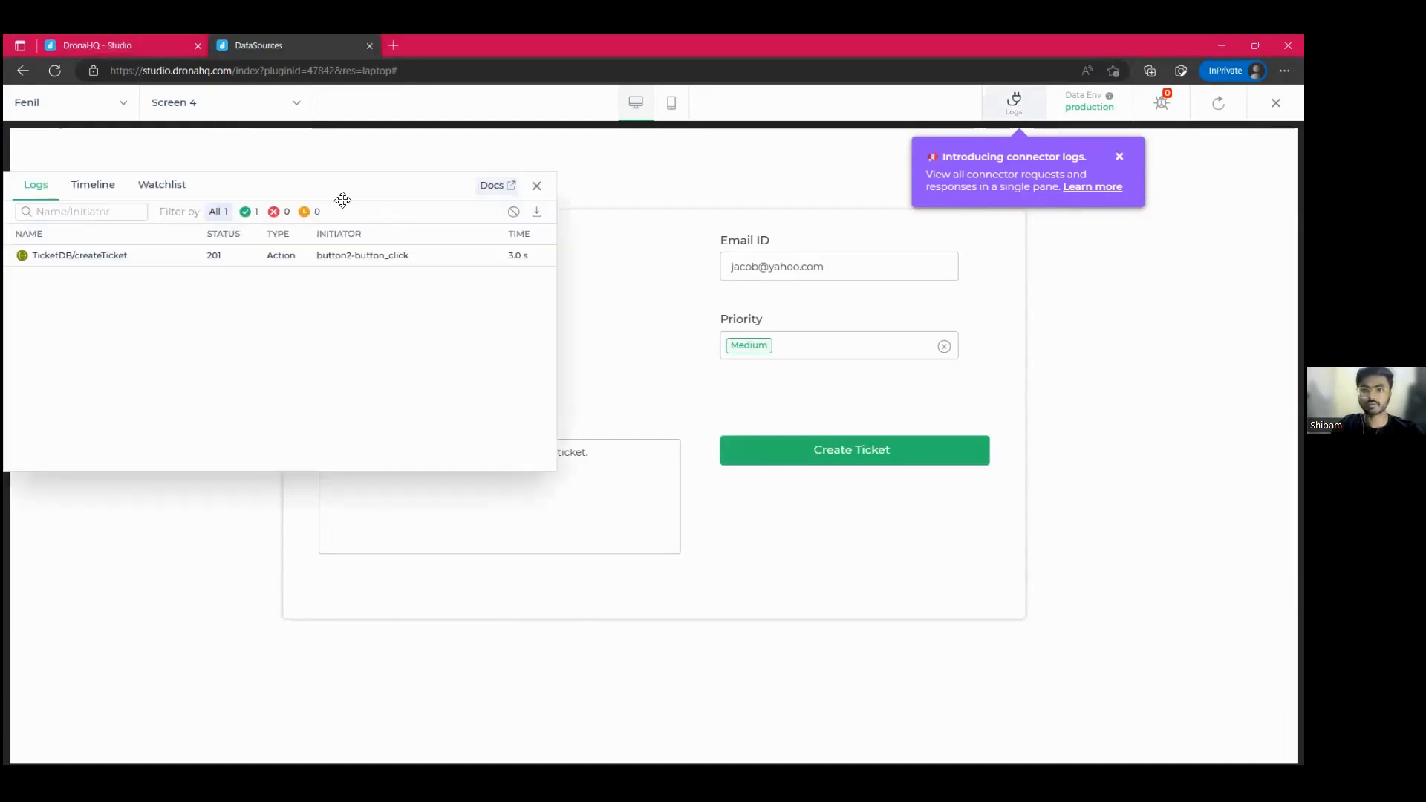
left_click(217, 257)
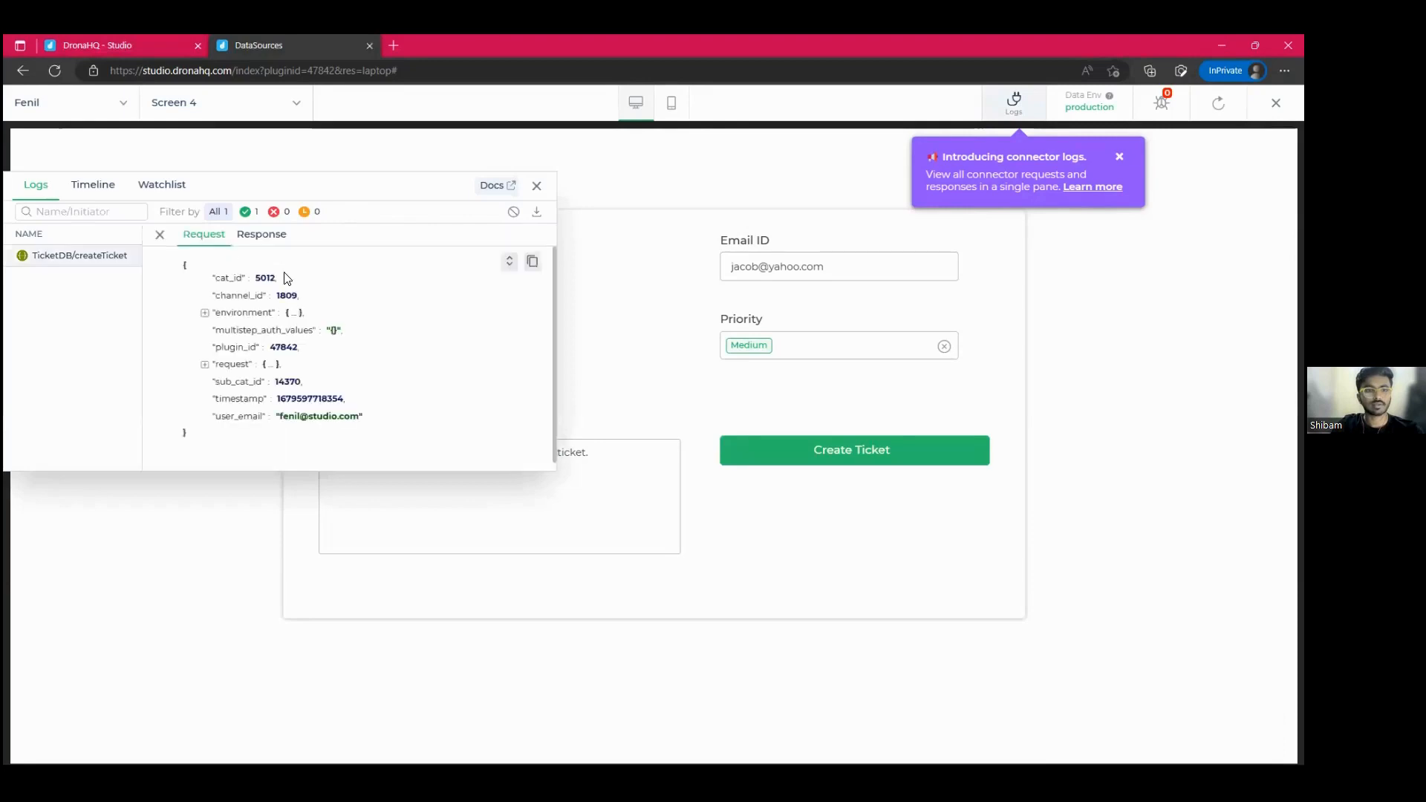
left_click(264, 234)
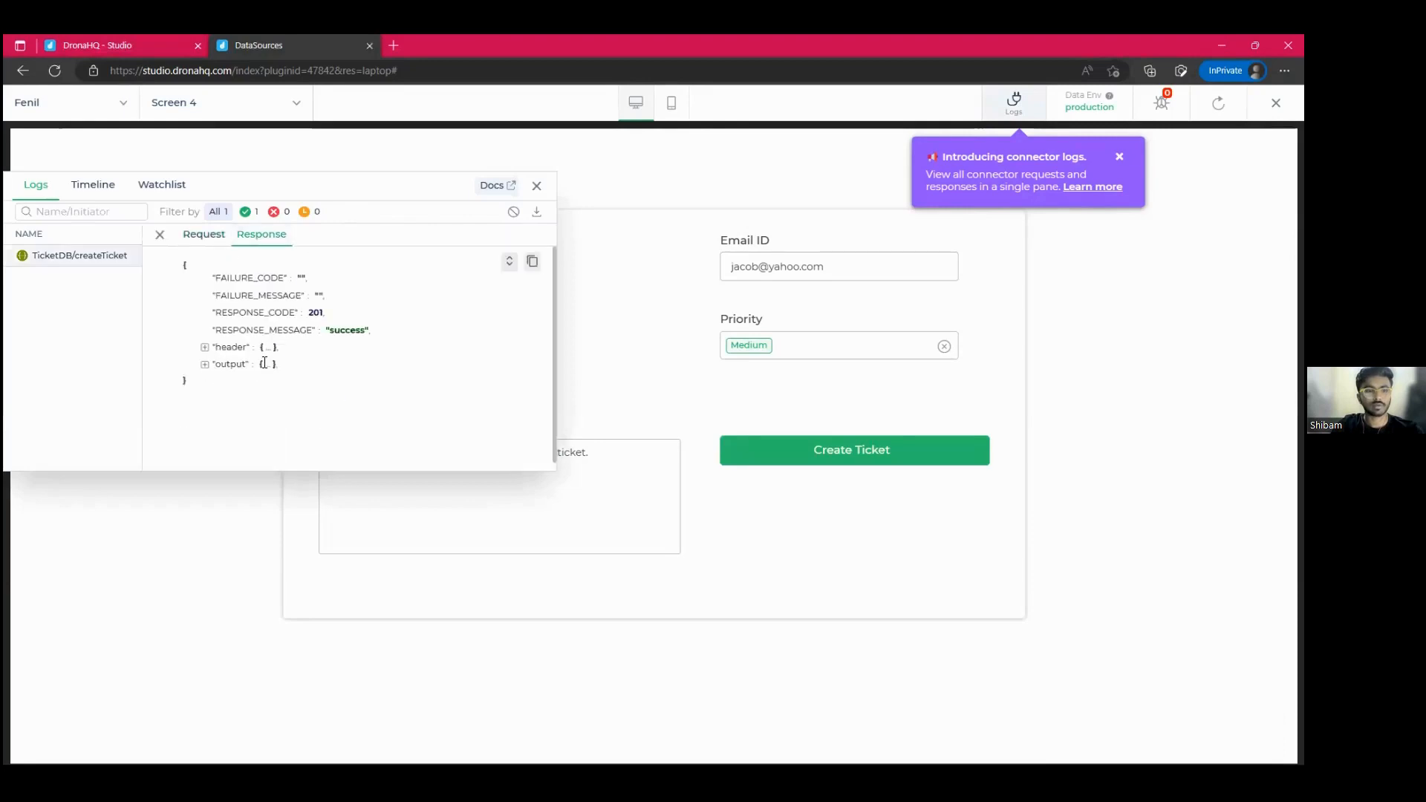
left_click(265, 363)
scroll(275, 357, "down", 3)
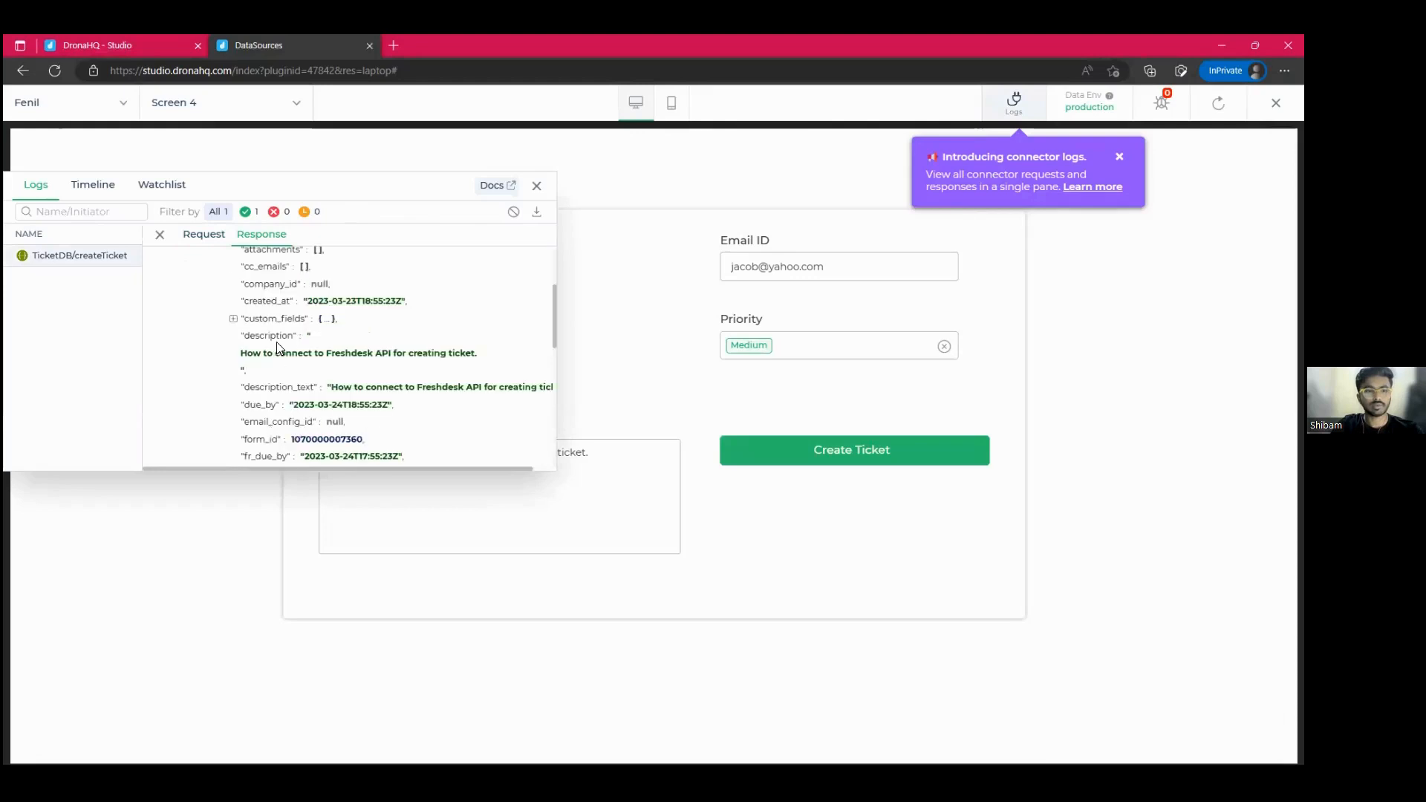
scroll(349, 386, "down", 1)
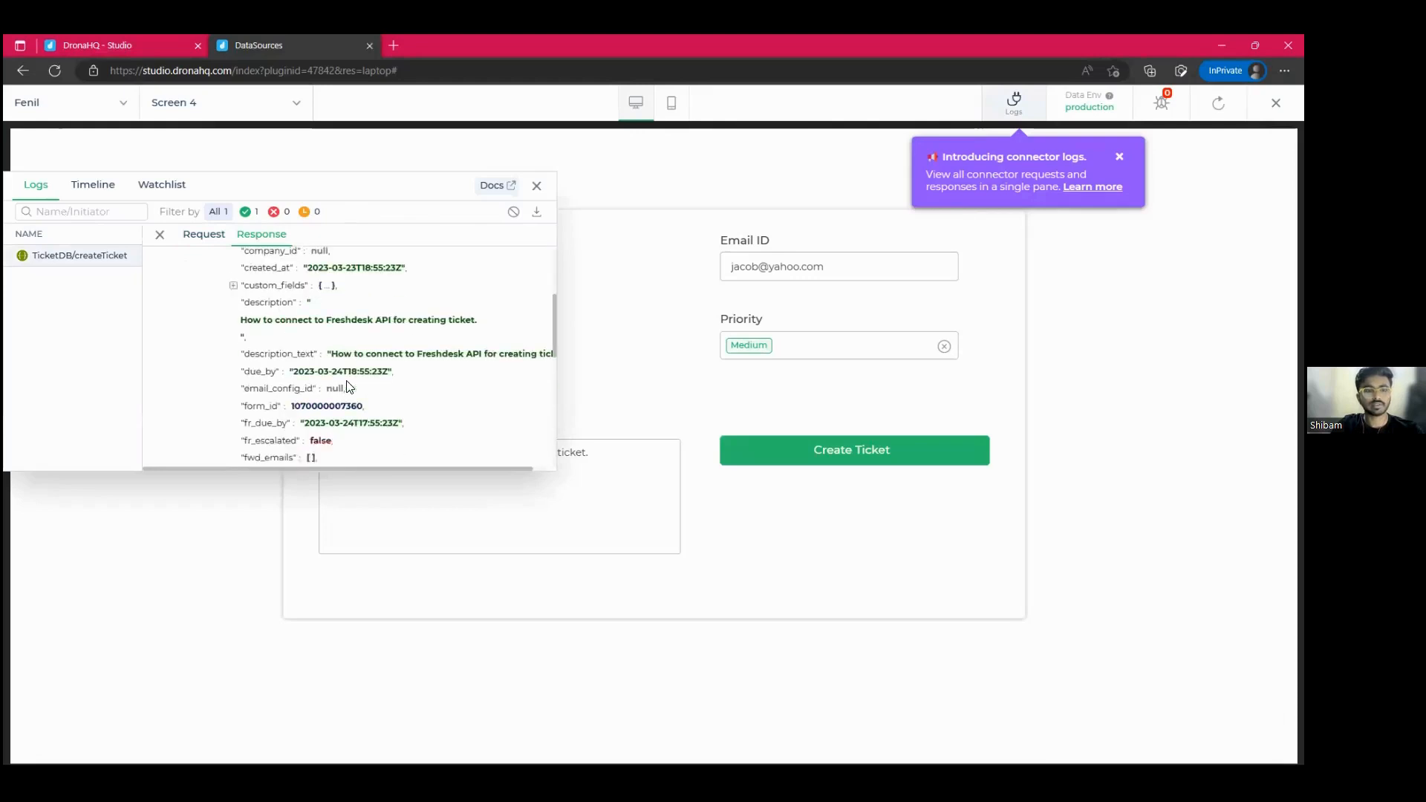
scroll(349, 386, "down", 1)
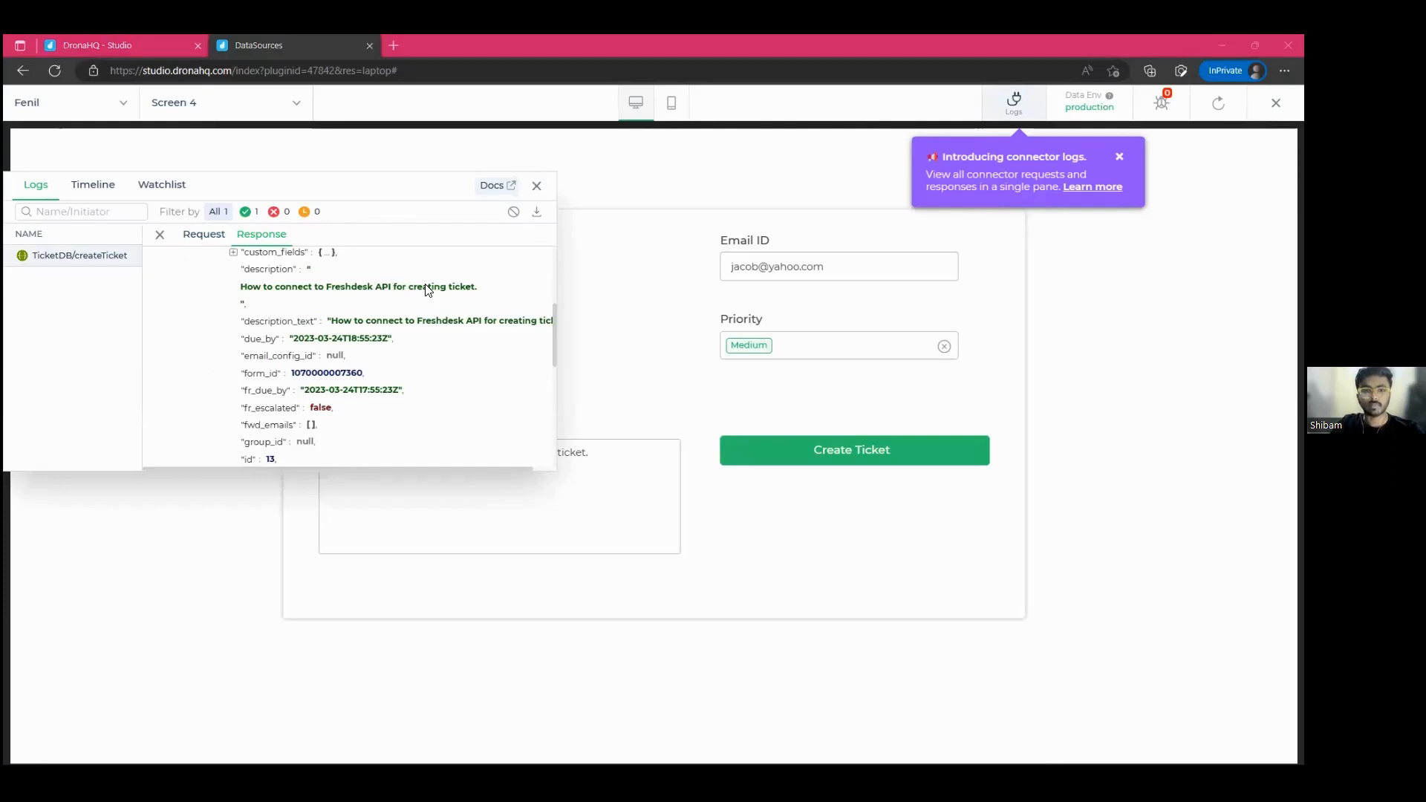
left_click(536, 186)
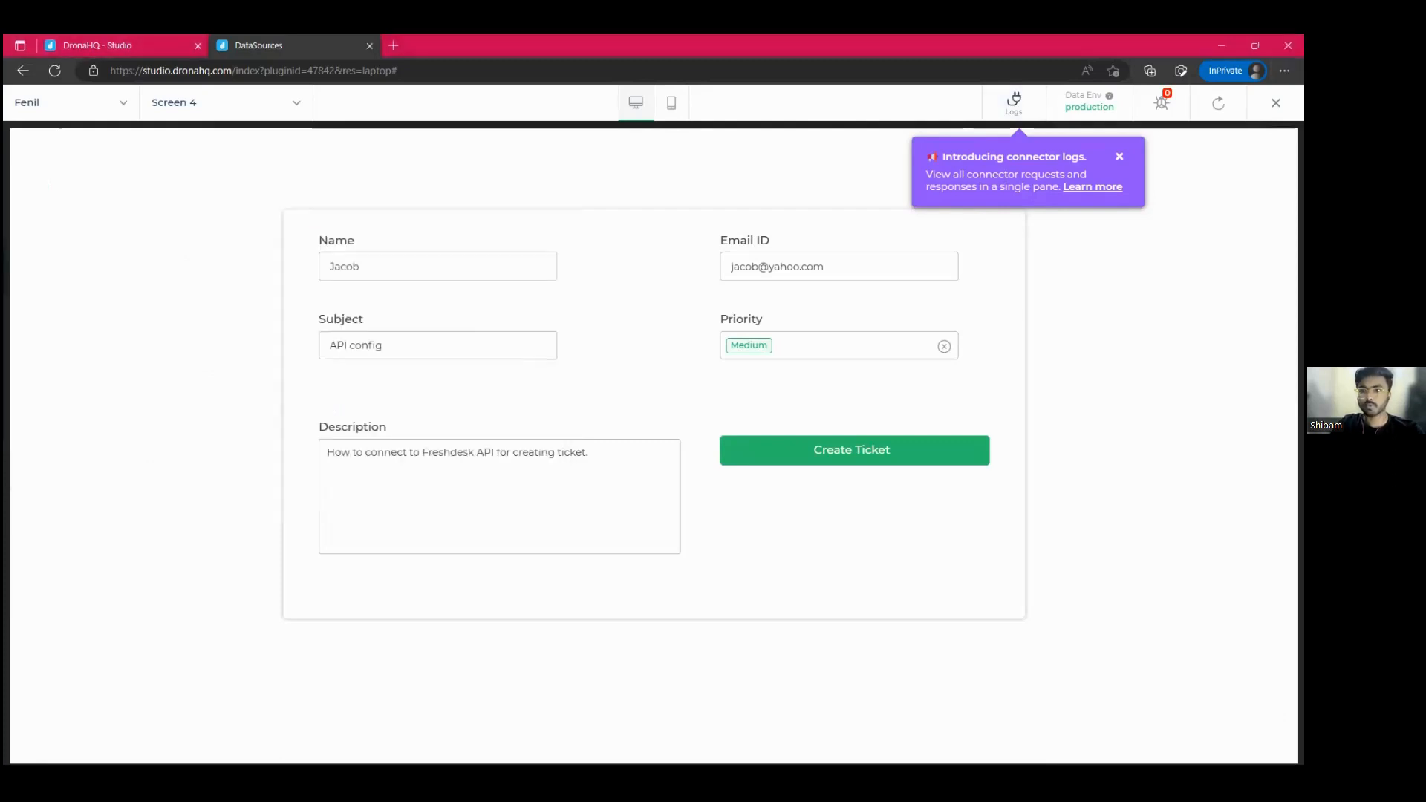
Step: Exit preview, add a blank Screen 5, and clear the Controls search box
left_click(1275, 104)
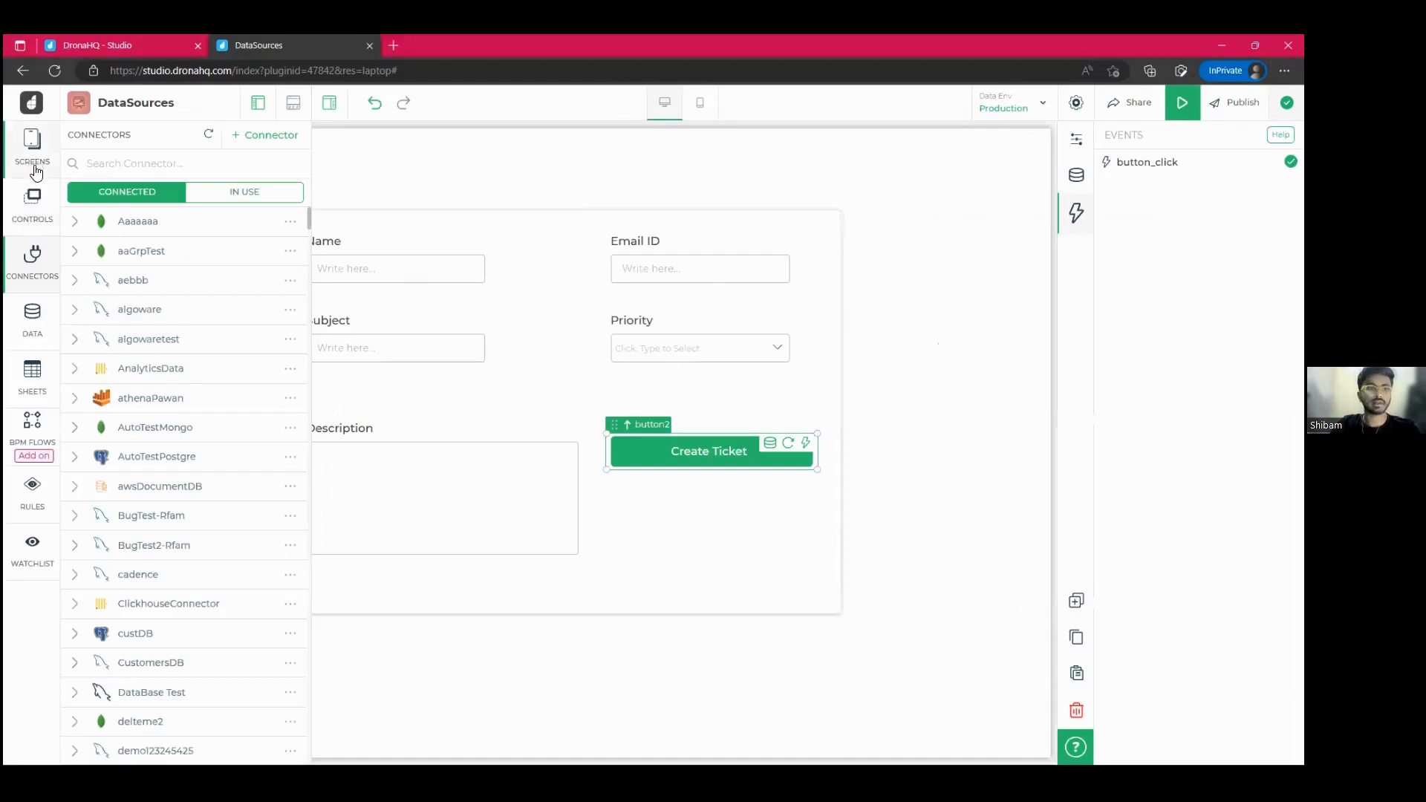
left_click(7, 153)
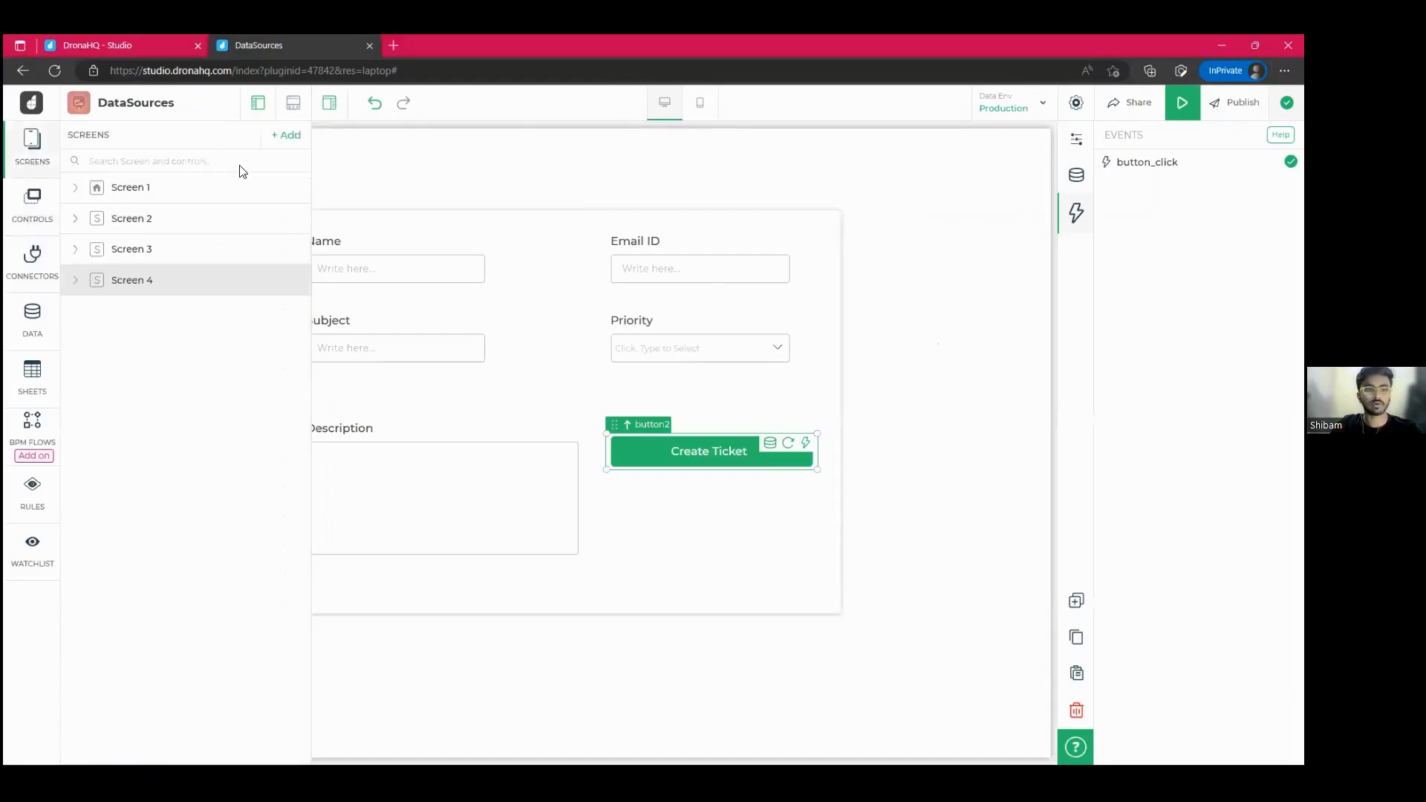
left_click(290, 135)
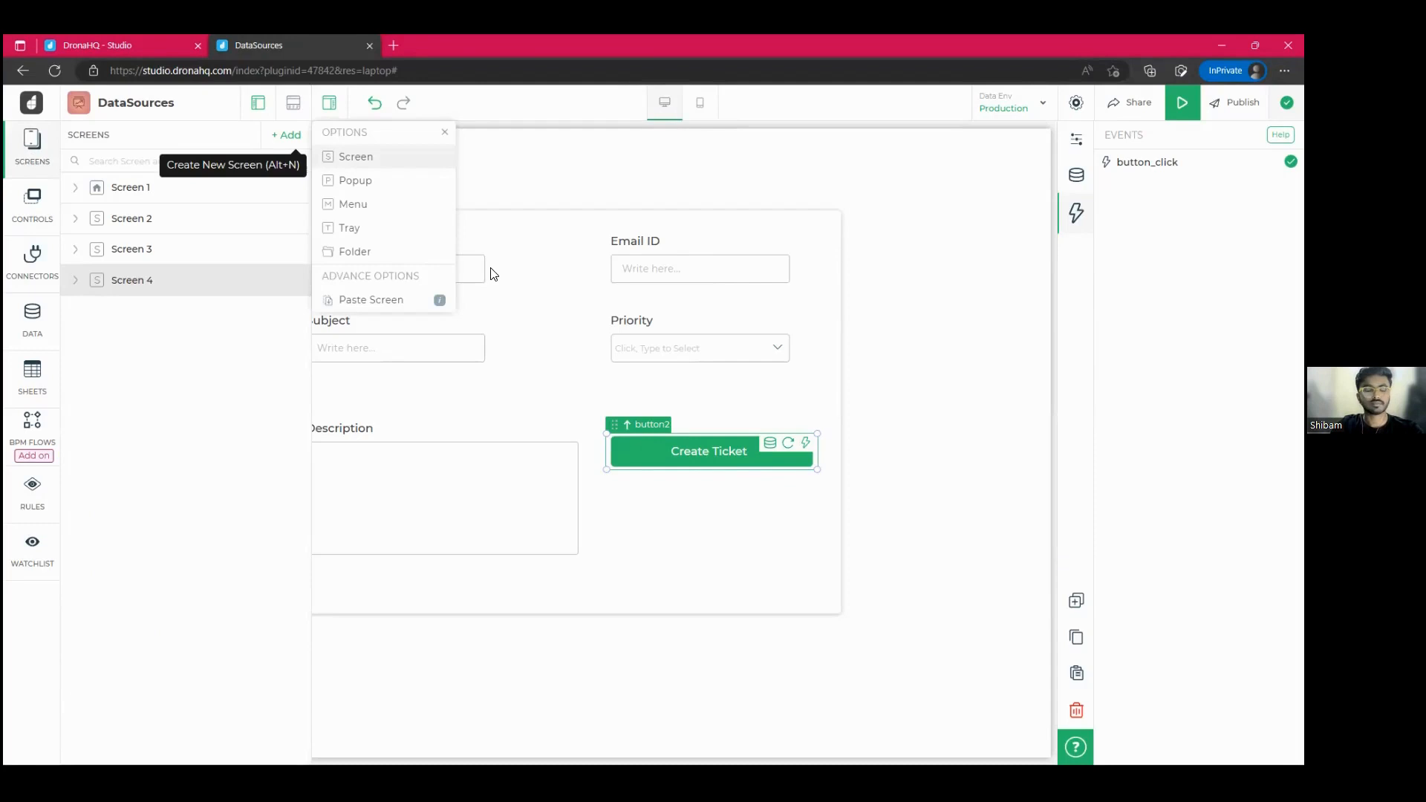
left_click(356, 156)
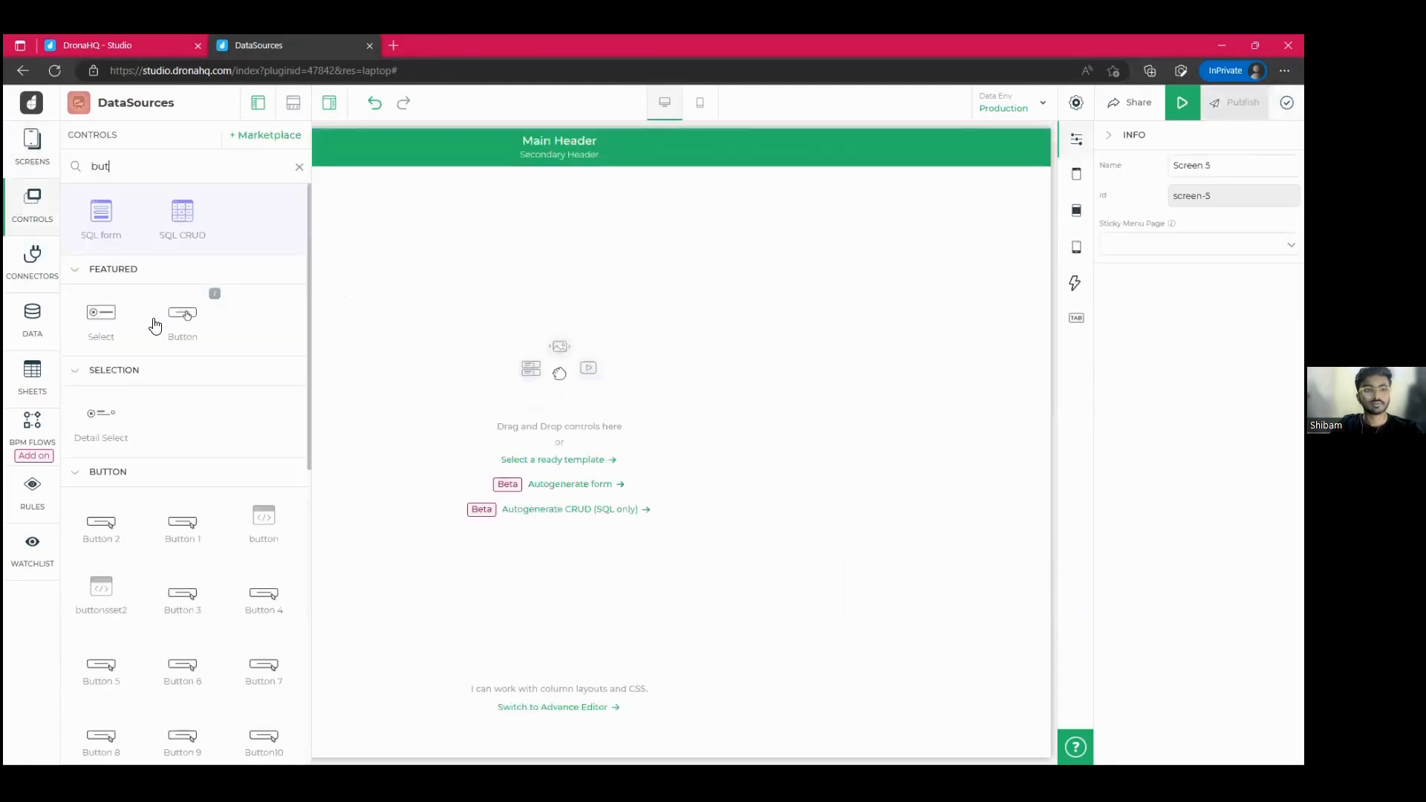
key("ctrl+a")
key("BackSpace")
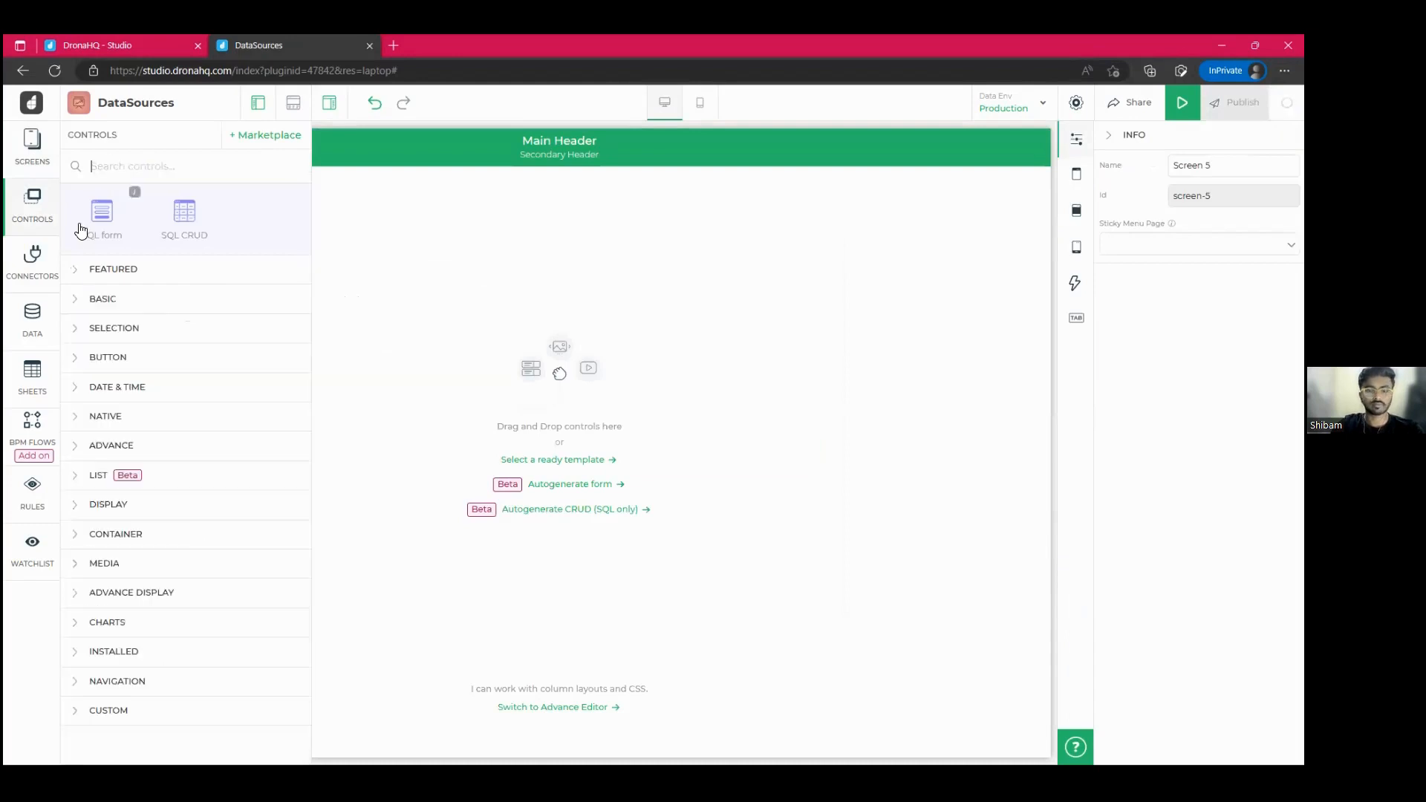
Step: Drop a Table Grid on Screen 5 and bind it to TicketDB's ViewTickets API
type("ta")
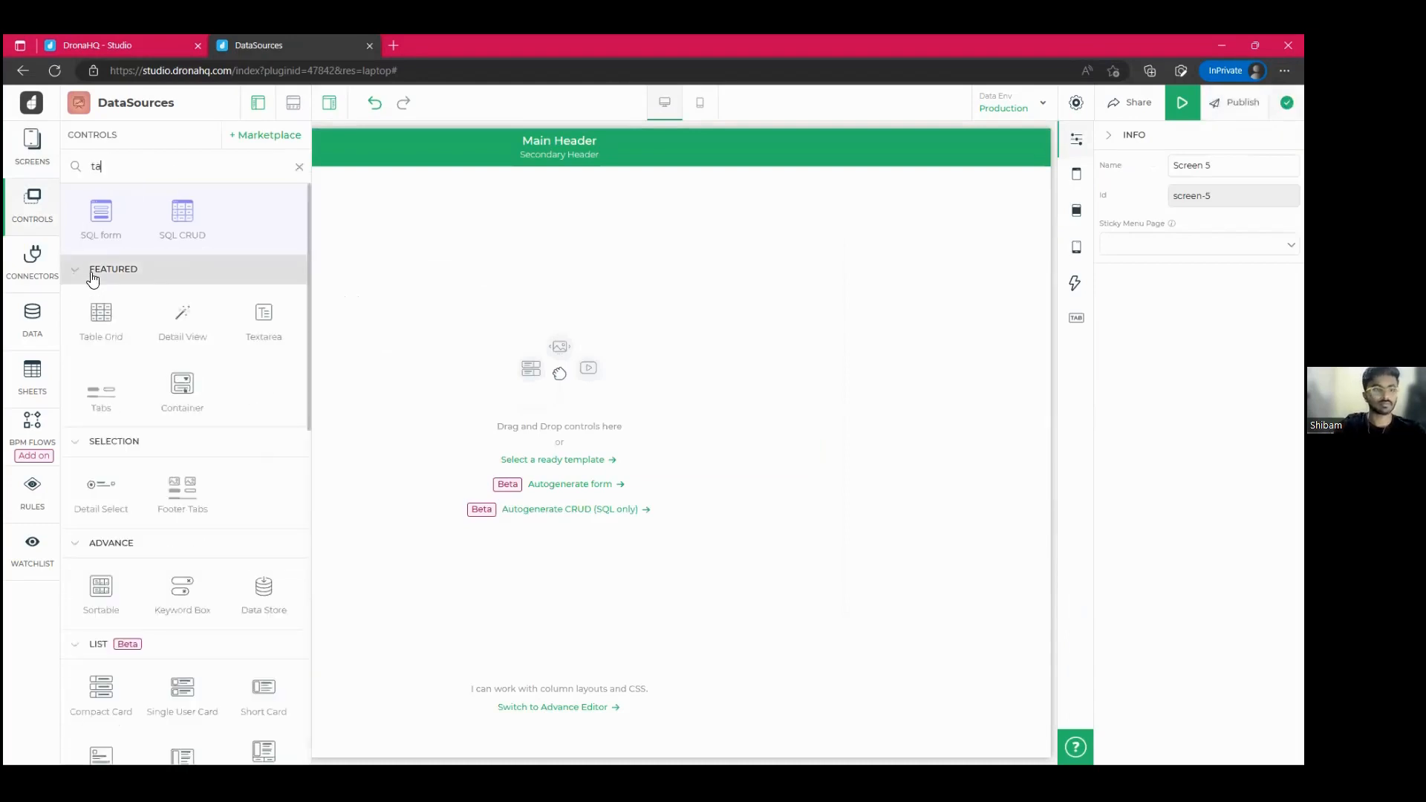
left_click_drag(96, 308, 564, 349)
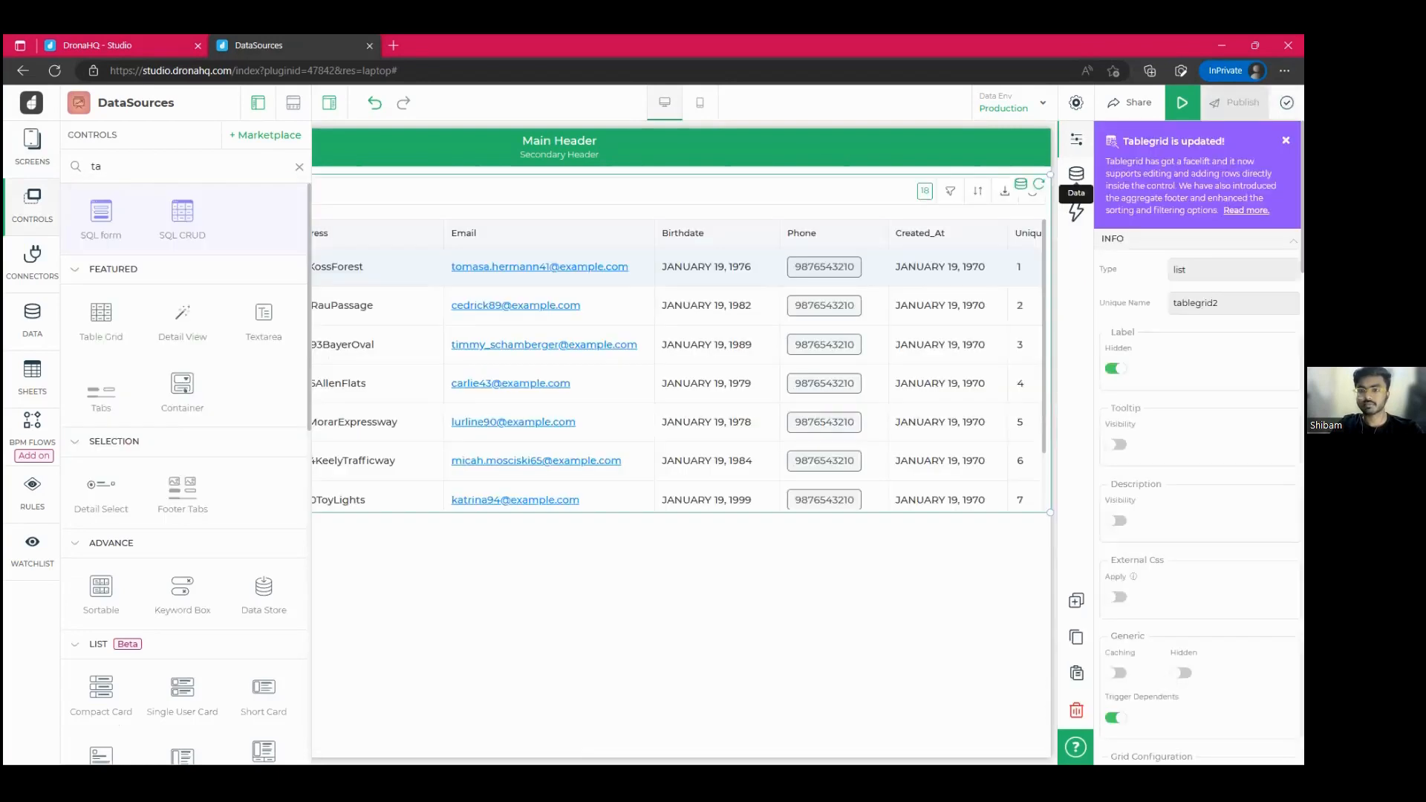
left_click(1076, 174)
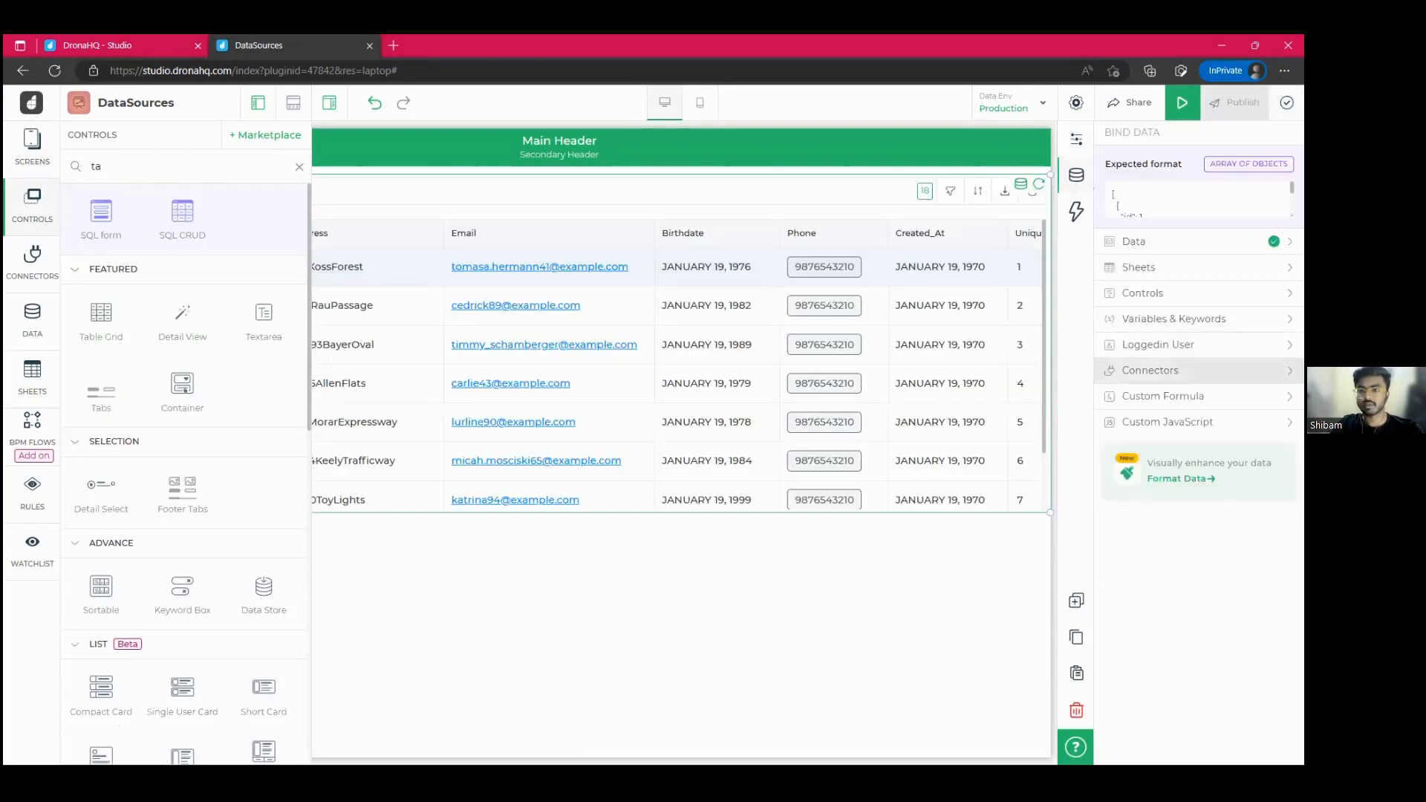
left_click(1151, 370)
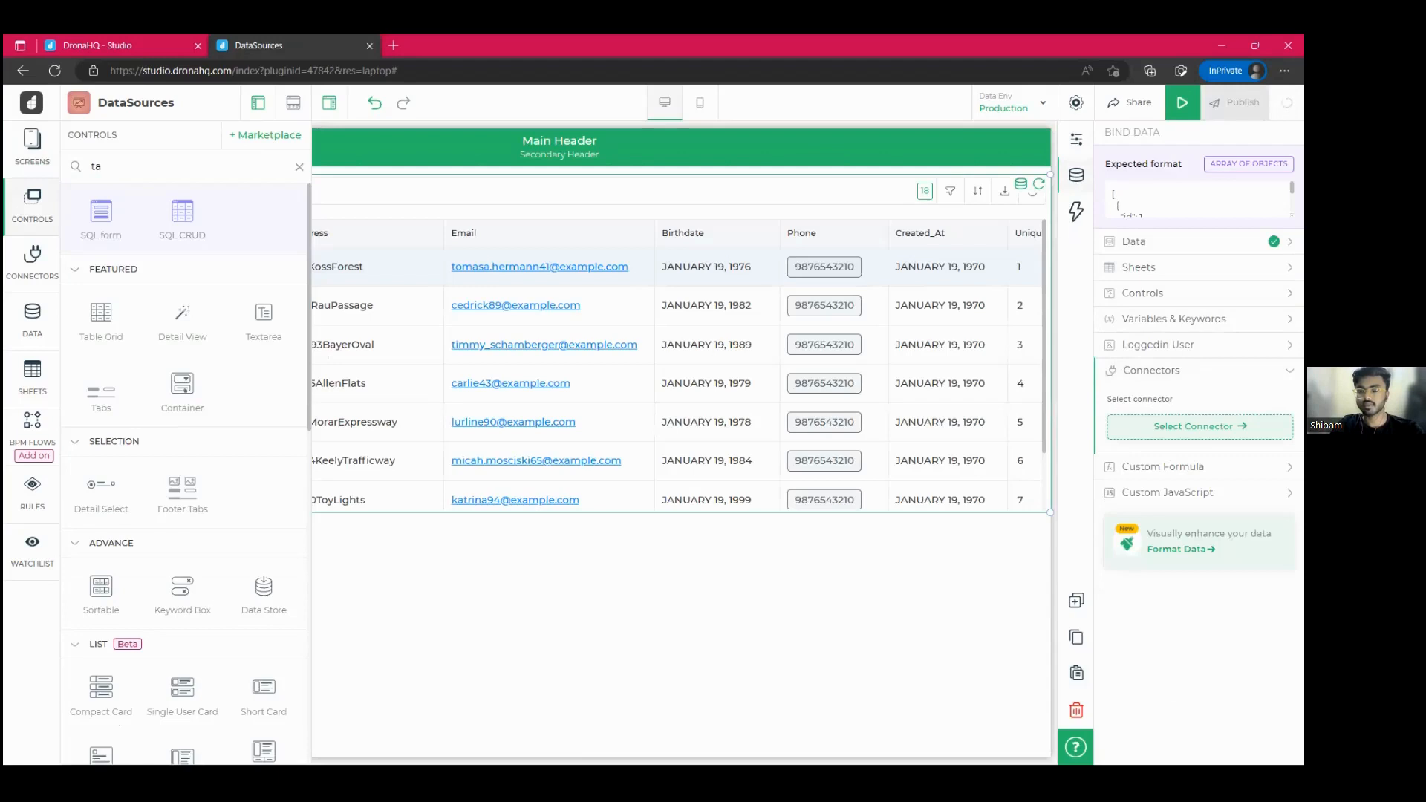
left_click(1200, 426)
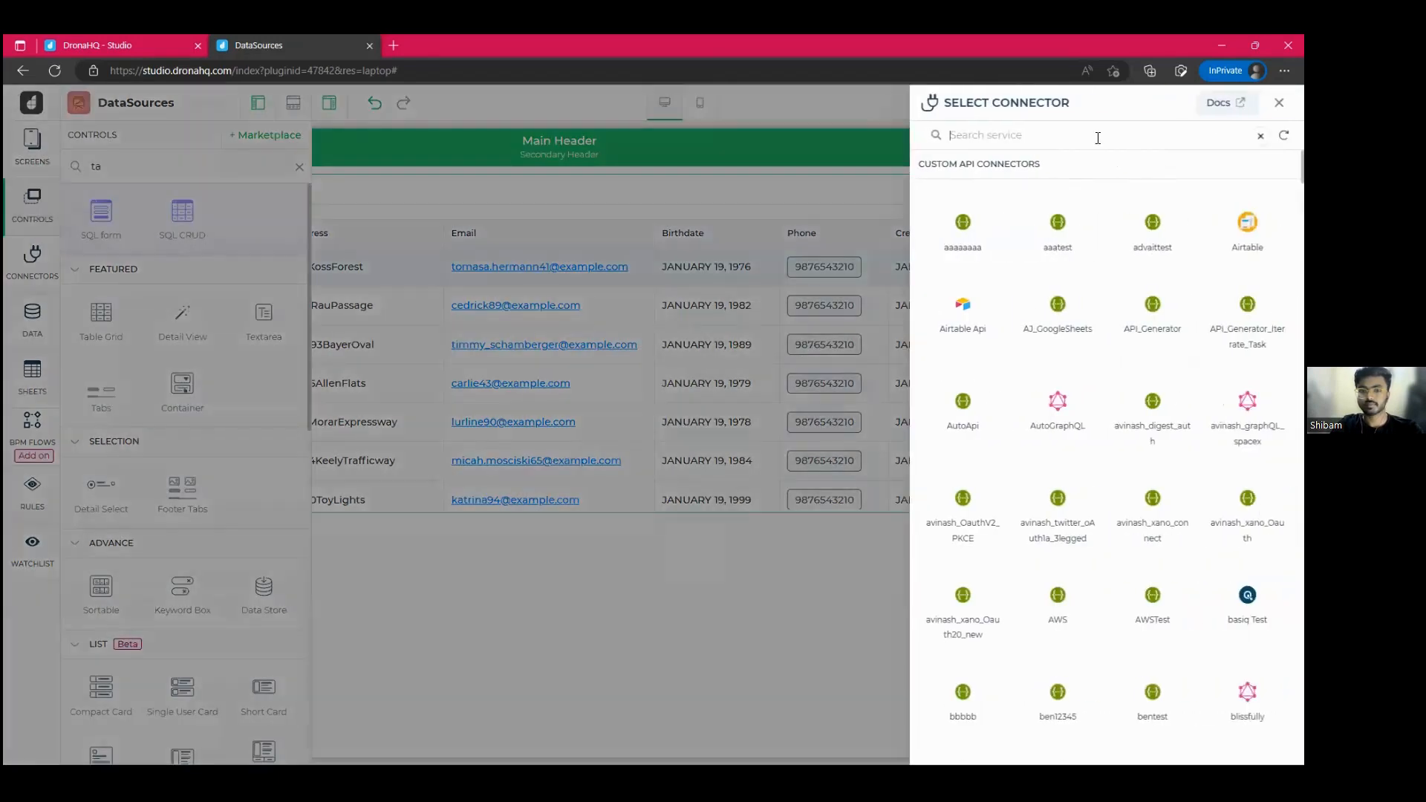
type("tick")
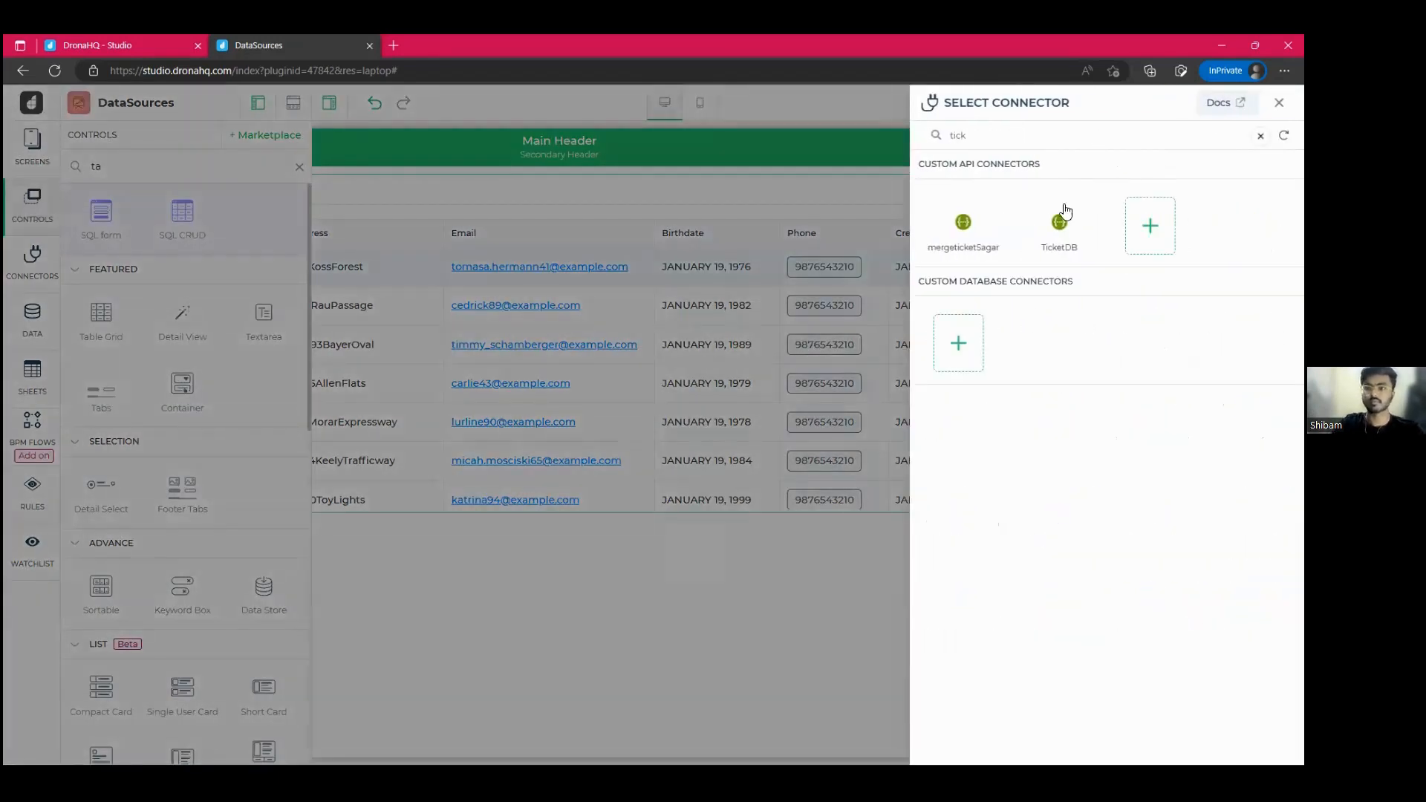
left_click(1064, 211)
left_click(1031, 186)
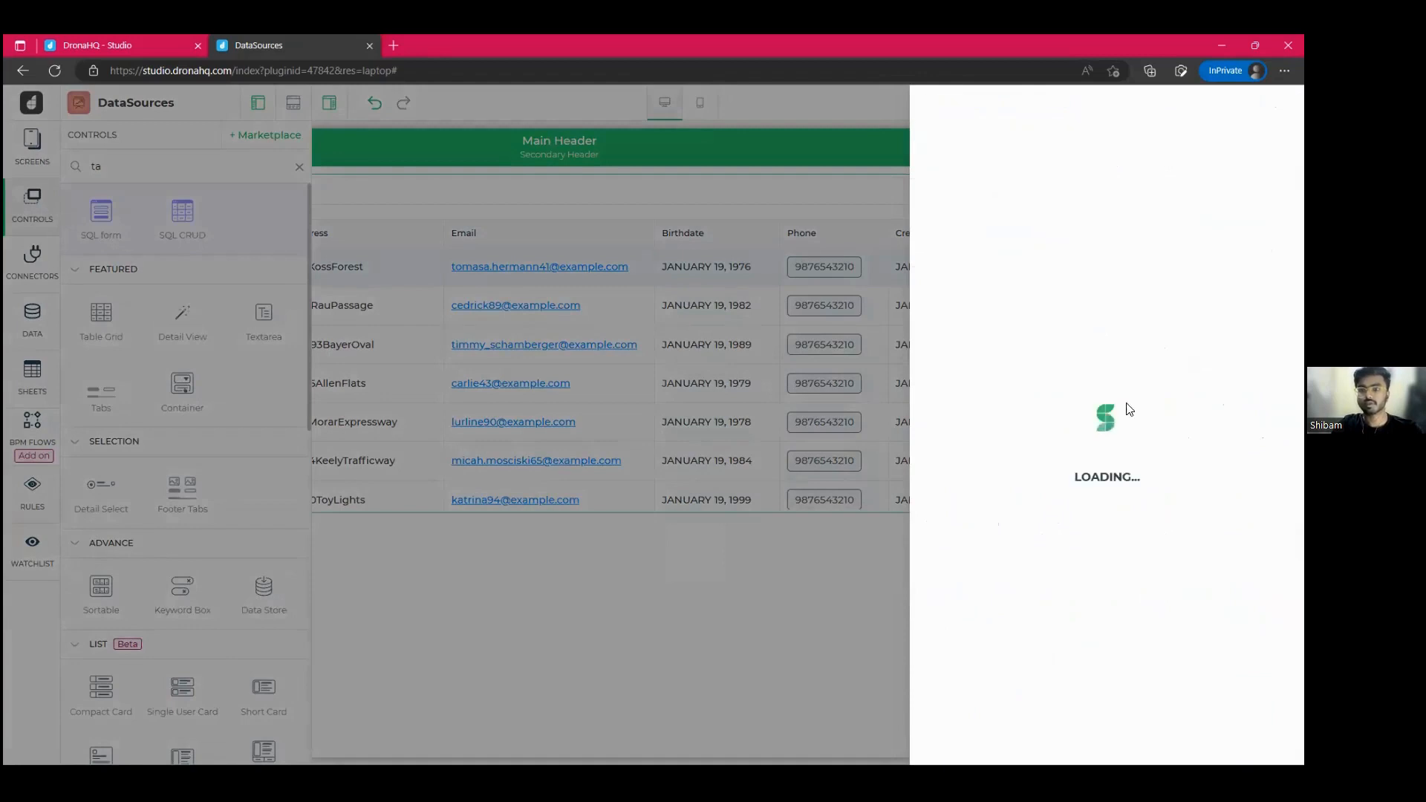
Step: Open the ViewTickets binding settings and inspect the raw sample API response
left_click(1249, 747)
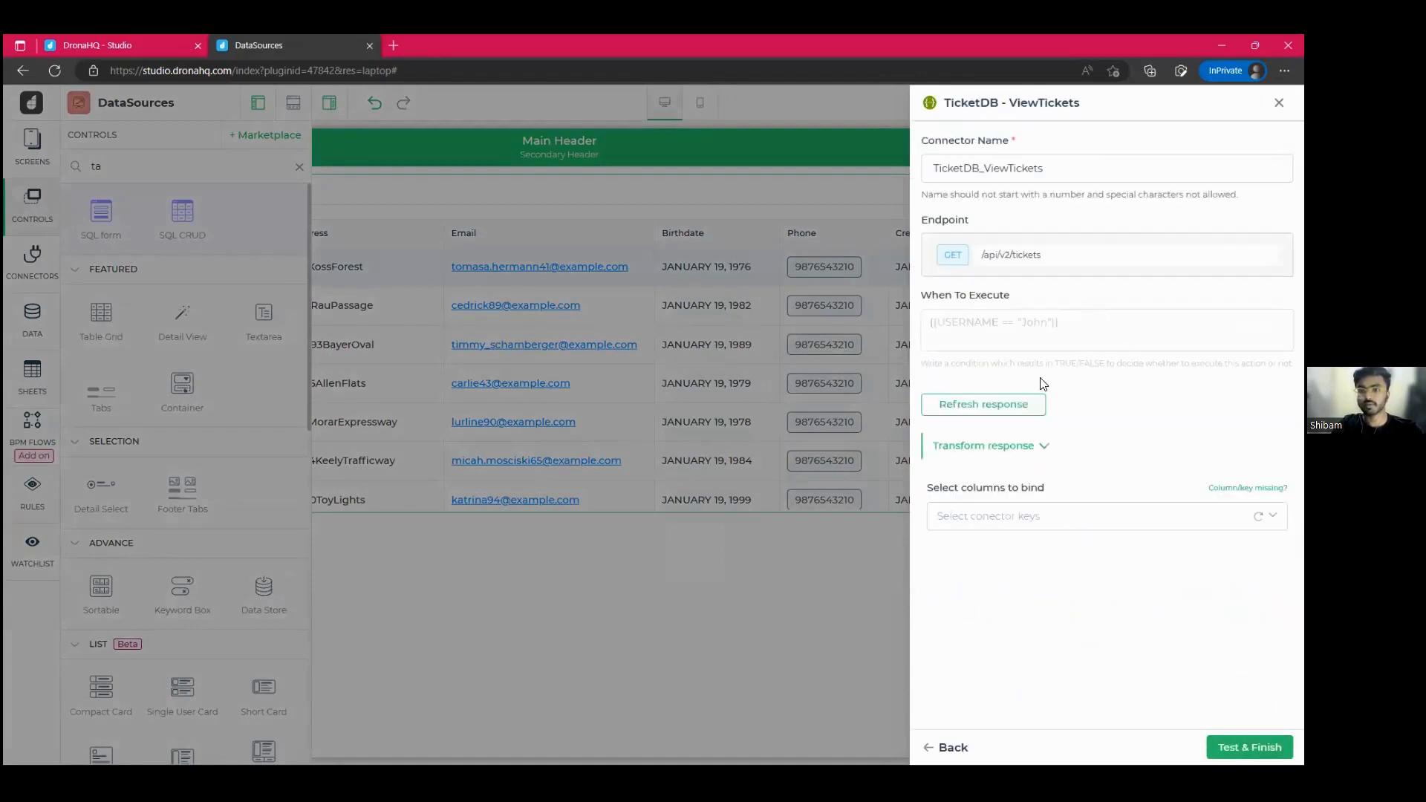
left_click(1000, 446)
scroll(1125, 535, "down", 5)
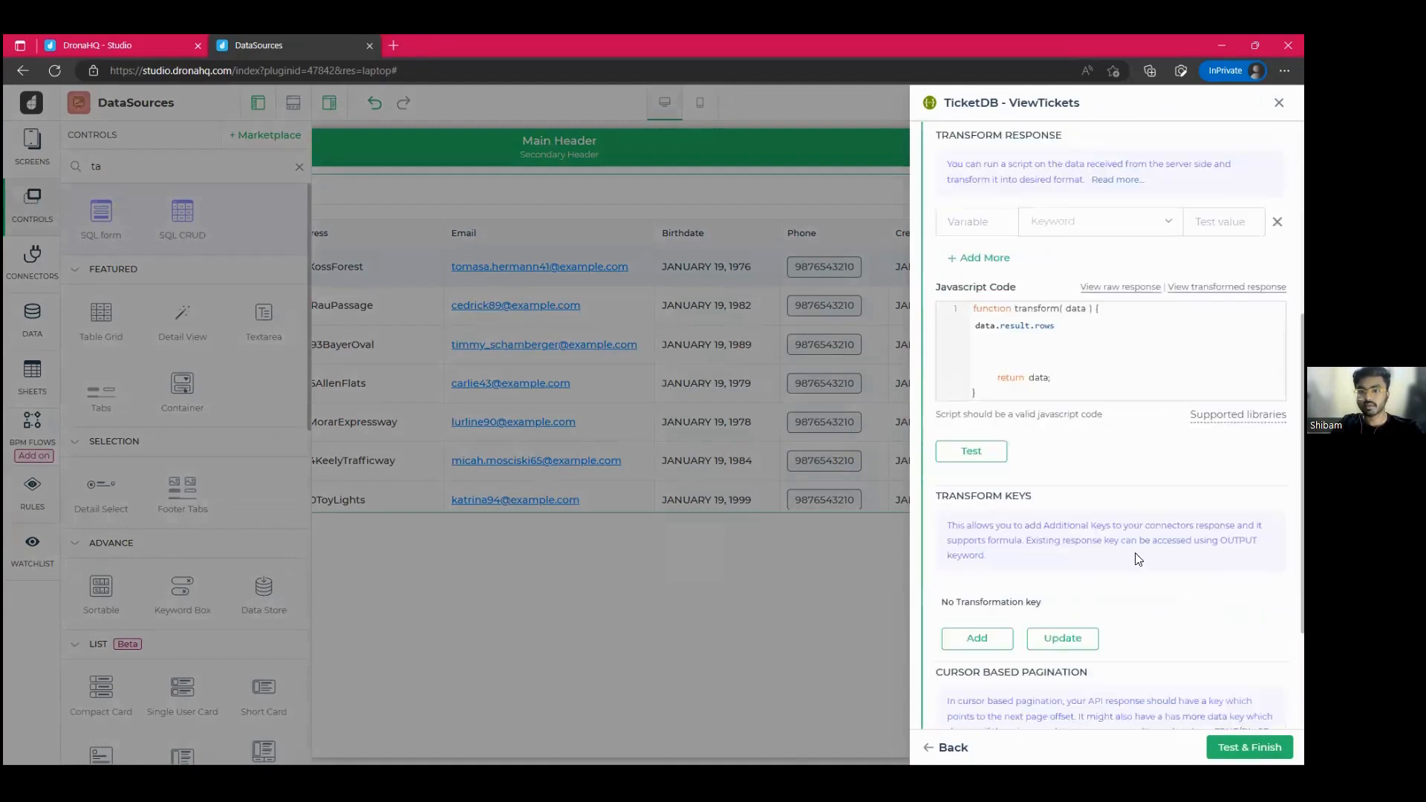
left_click(1119, 289)
scroll(1121, 438, "down", 5)
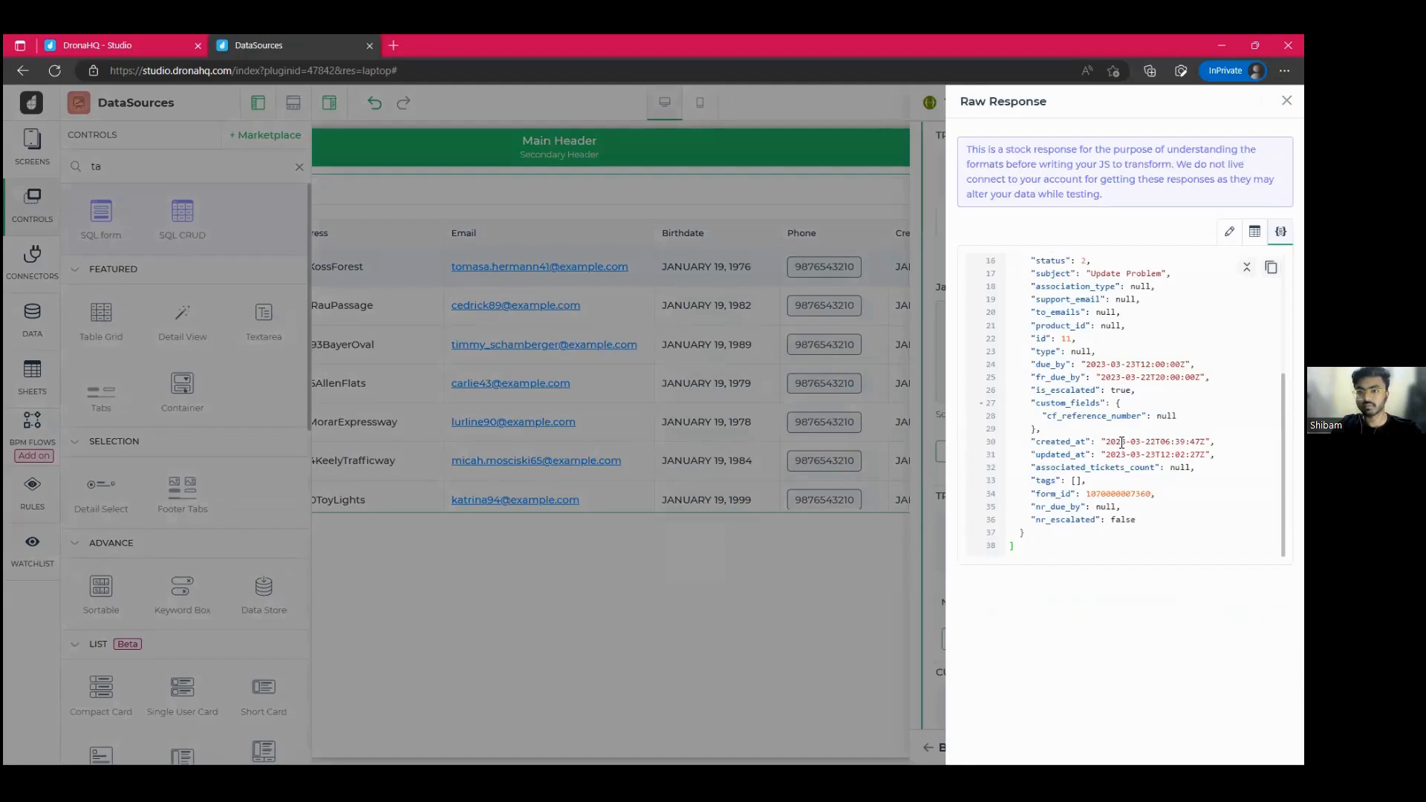
scroll(1121, 442, "up", 5)
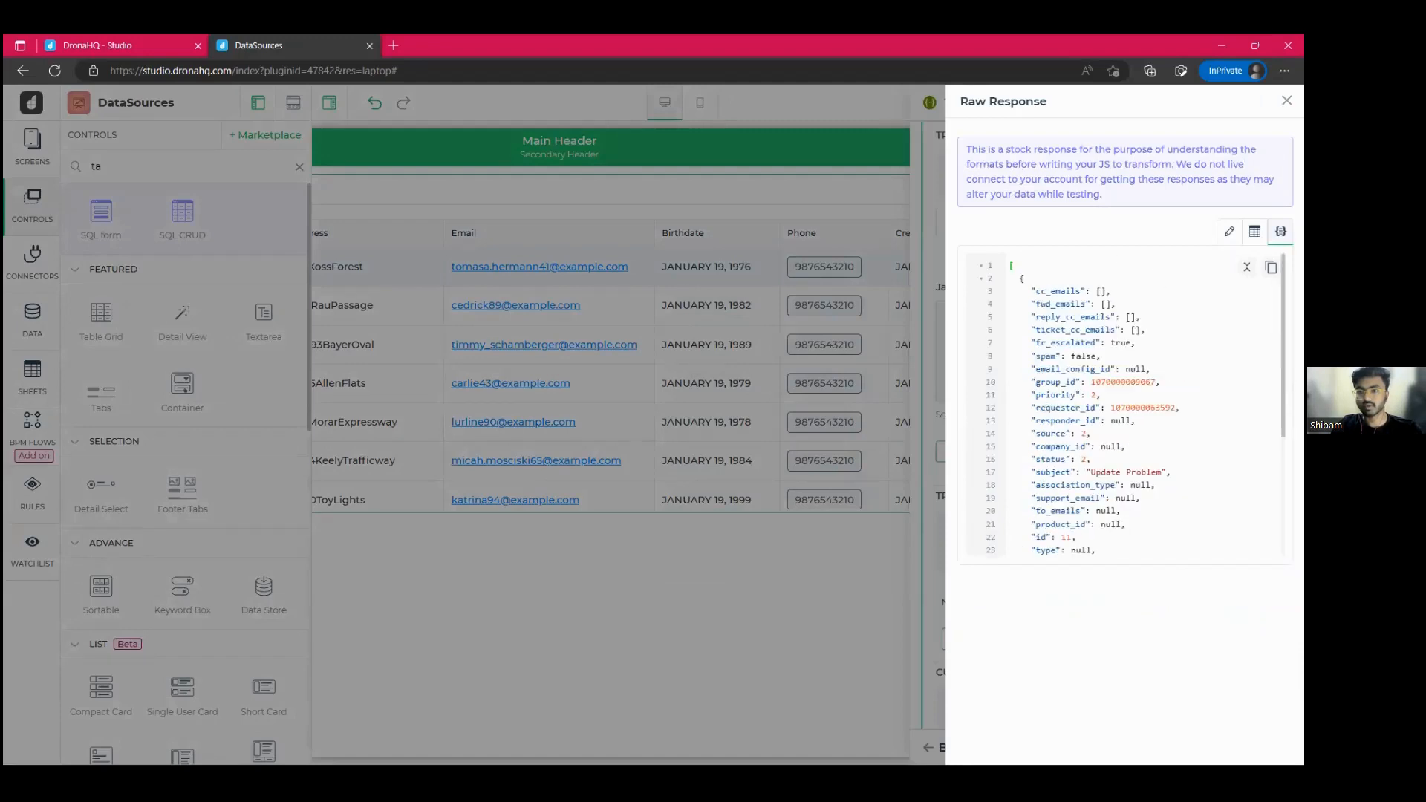
left_click(1286, 101)
scroll(1074, 510, "down", 4)
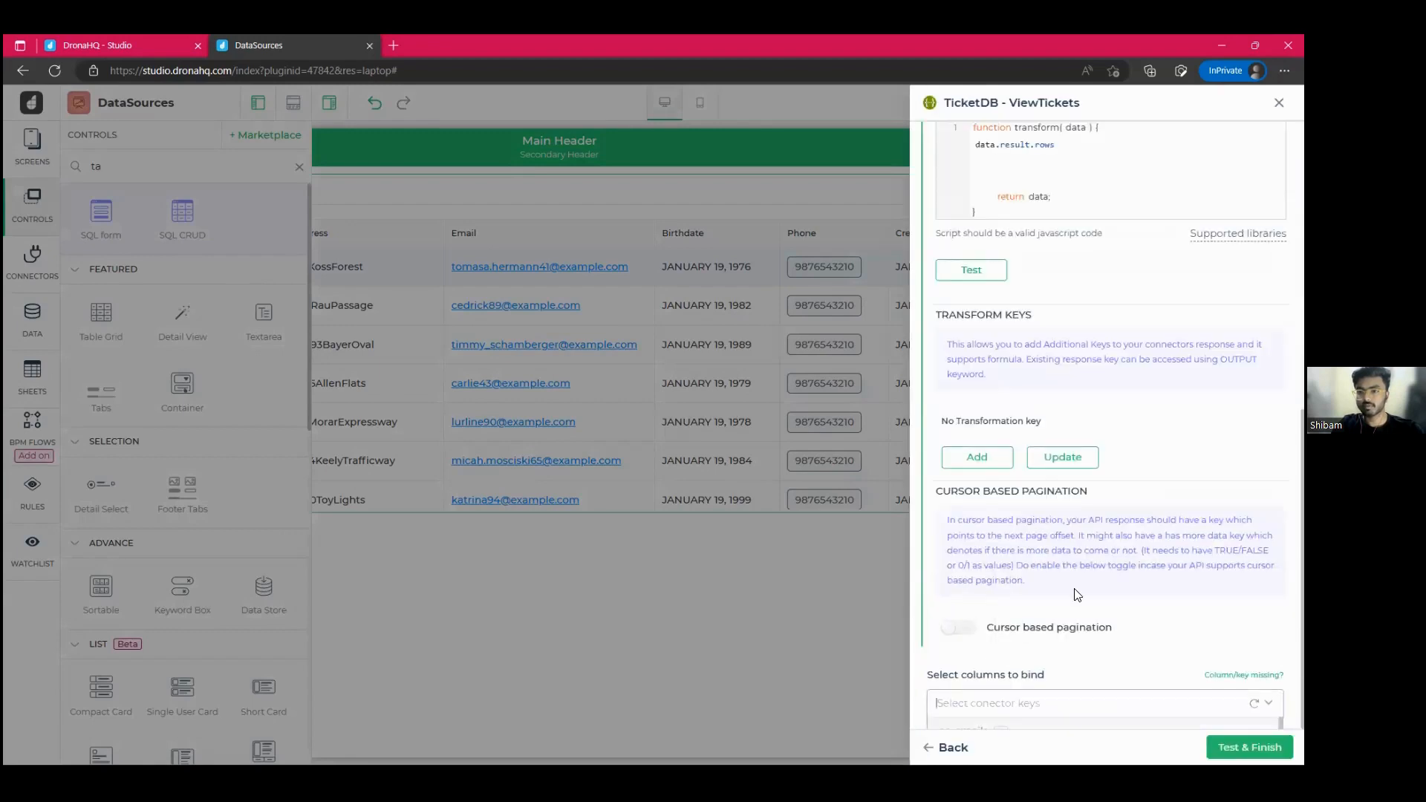
Step: Bind the priority and subject response keys as table columns and test the query
left_click(1106, 702)
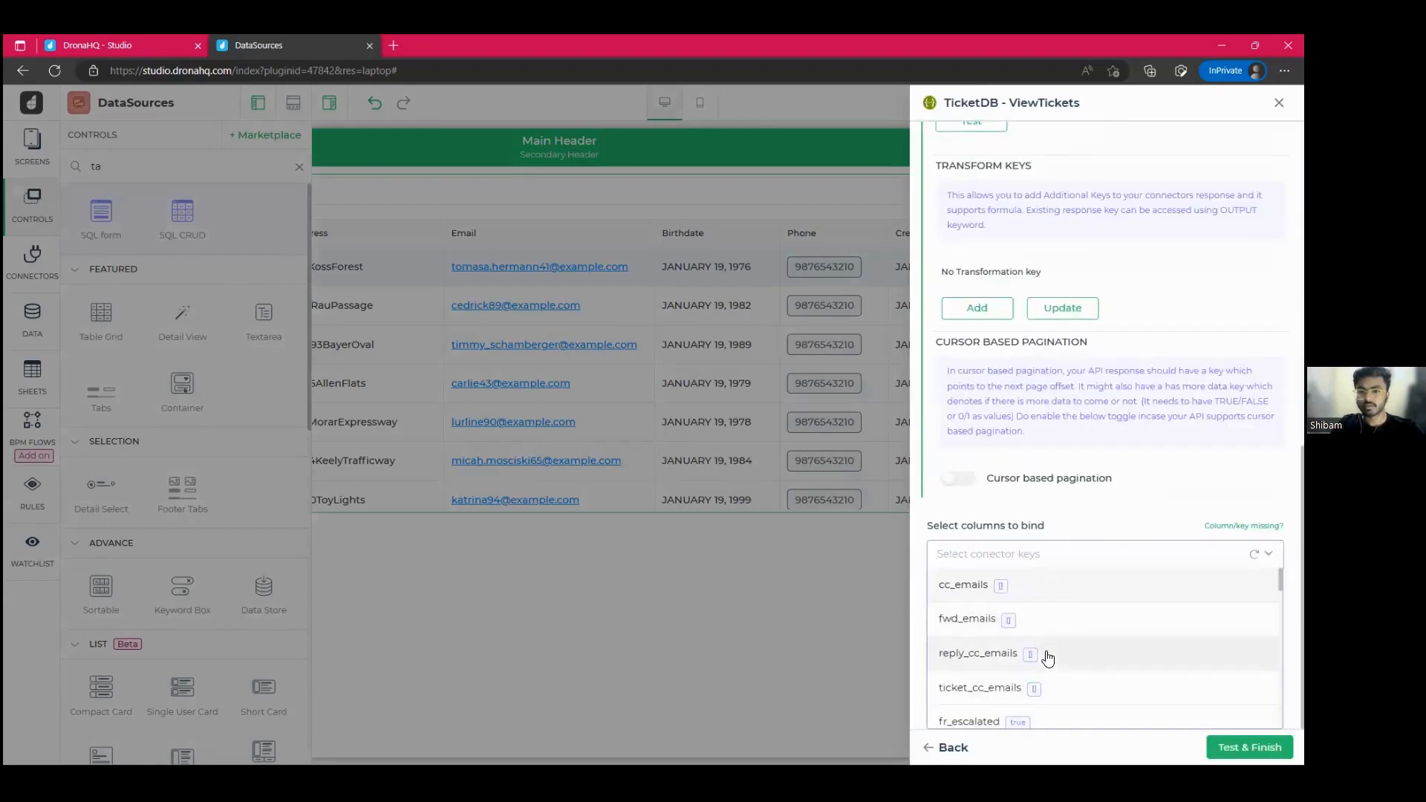
scroll(1140, 627, "down", 1)
scroll(1139, 628, "down", 3)
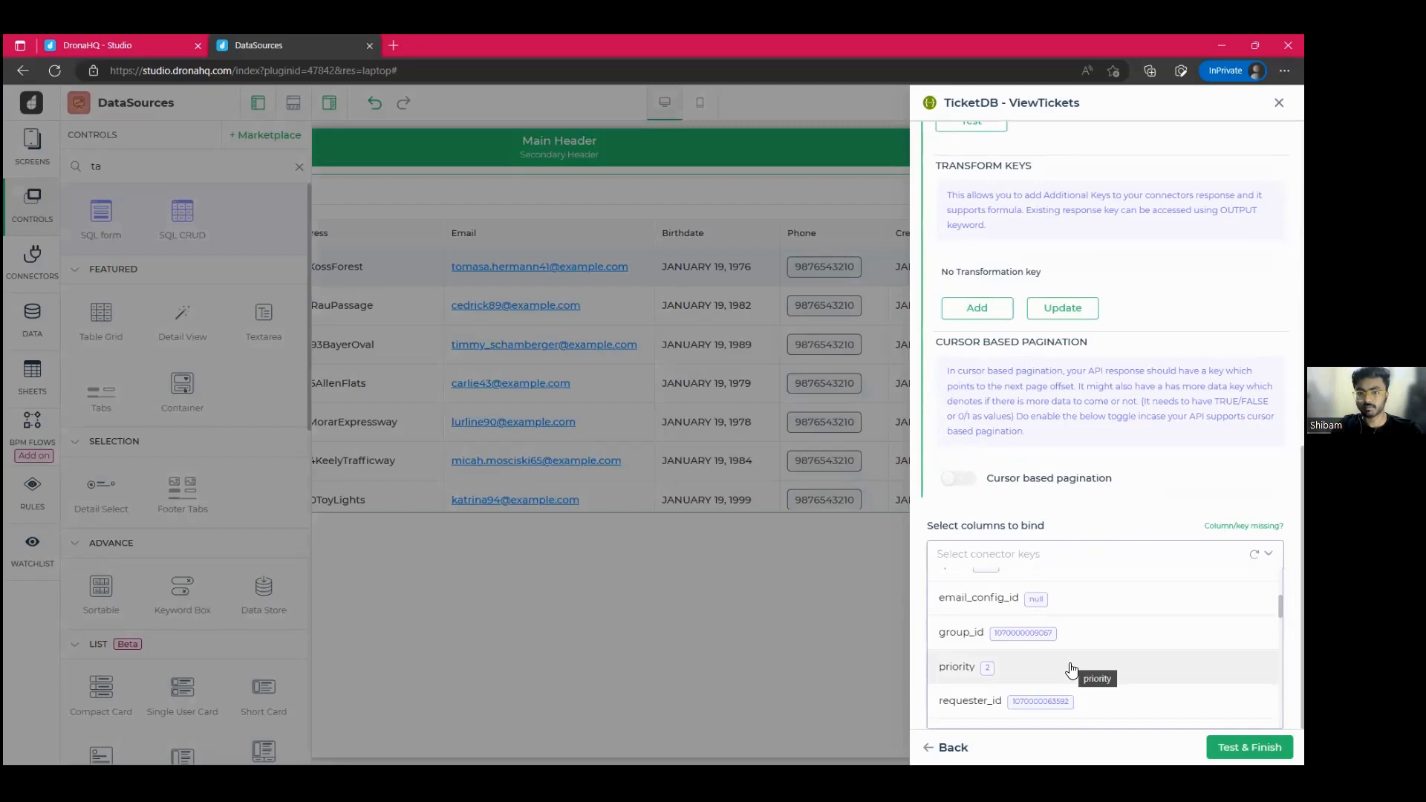
left_click(1072, 667)
scroll(1071, 670, "down", 3)
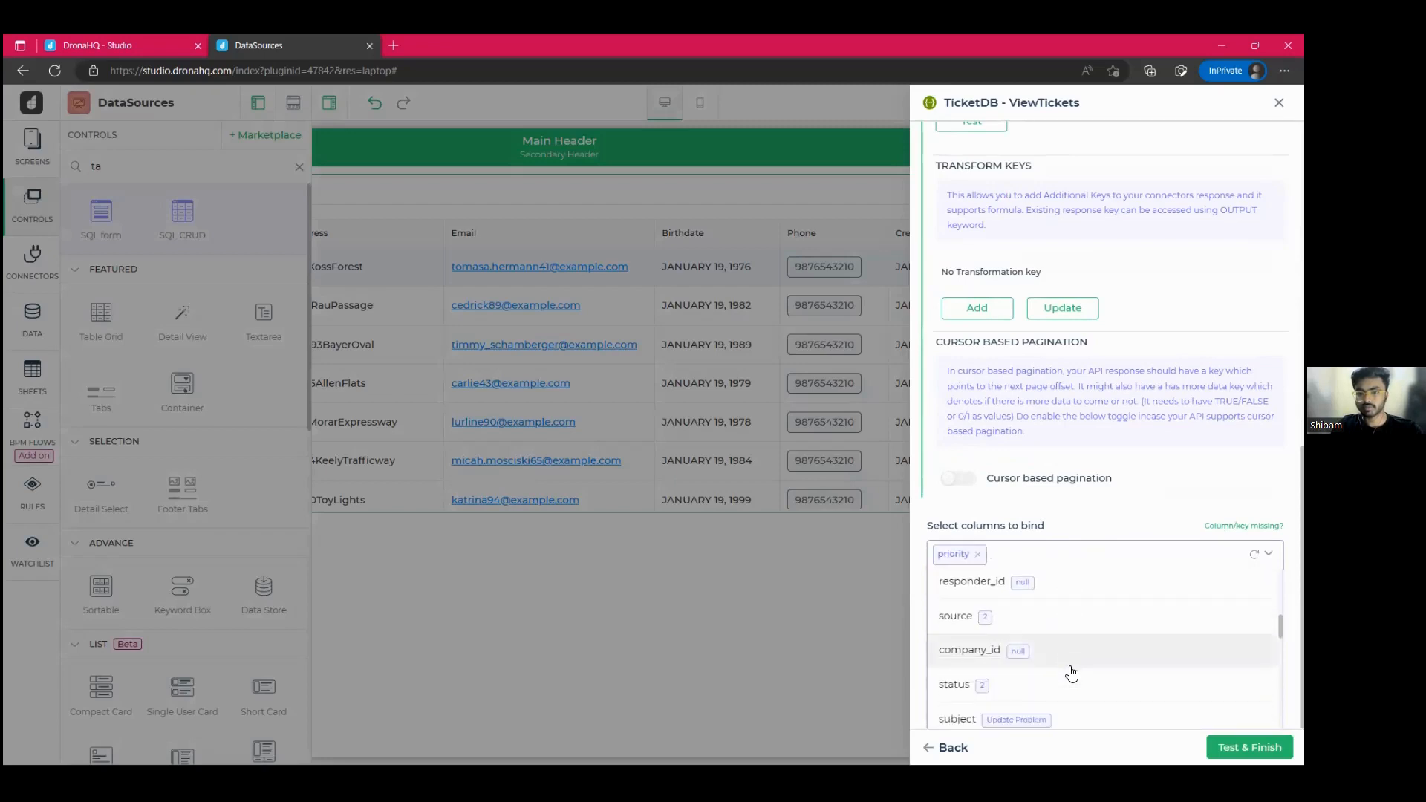
scroll(1077, 673, "down", 1)
left_click(1080, 672)
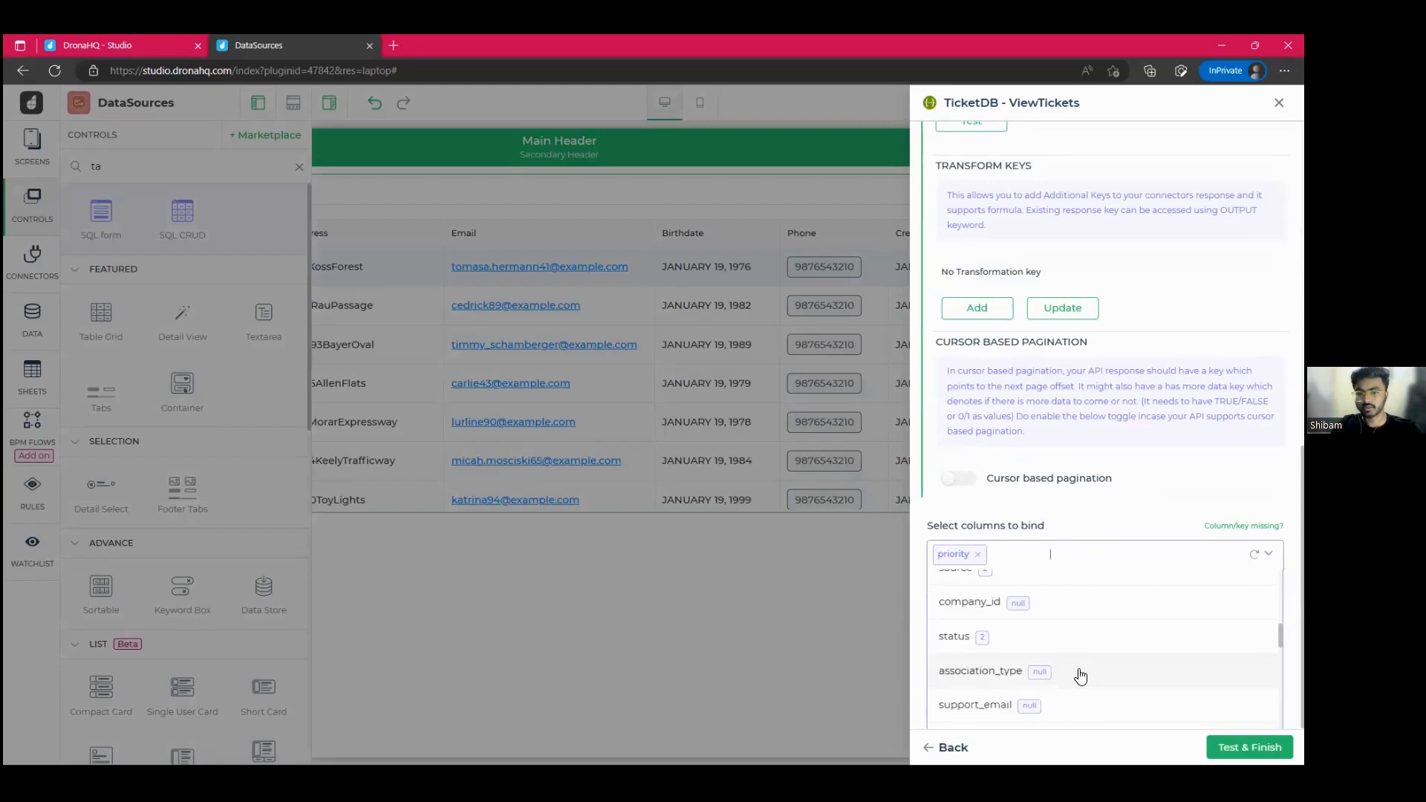
scroll(1080, 674, "down", 2)
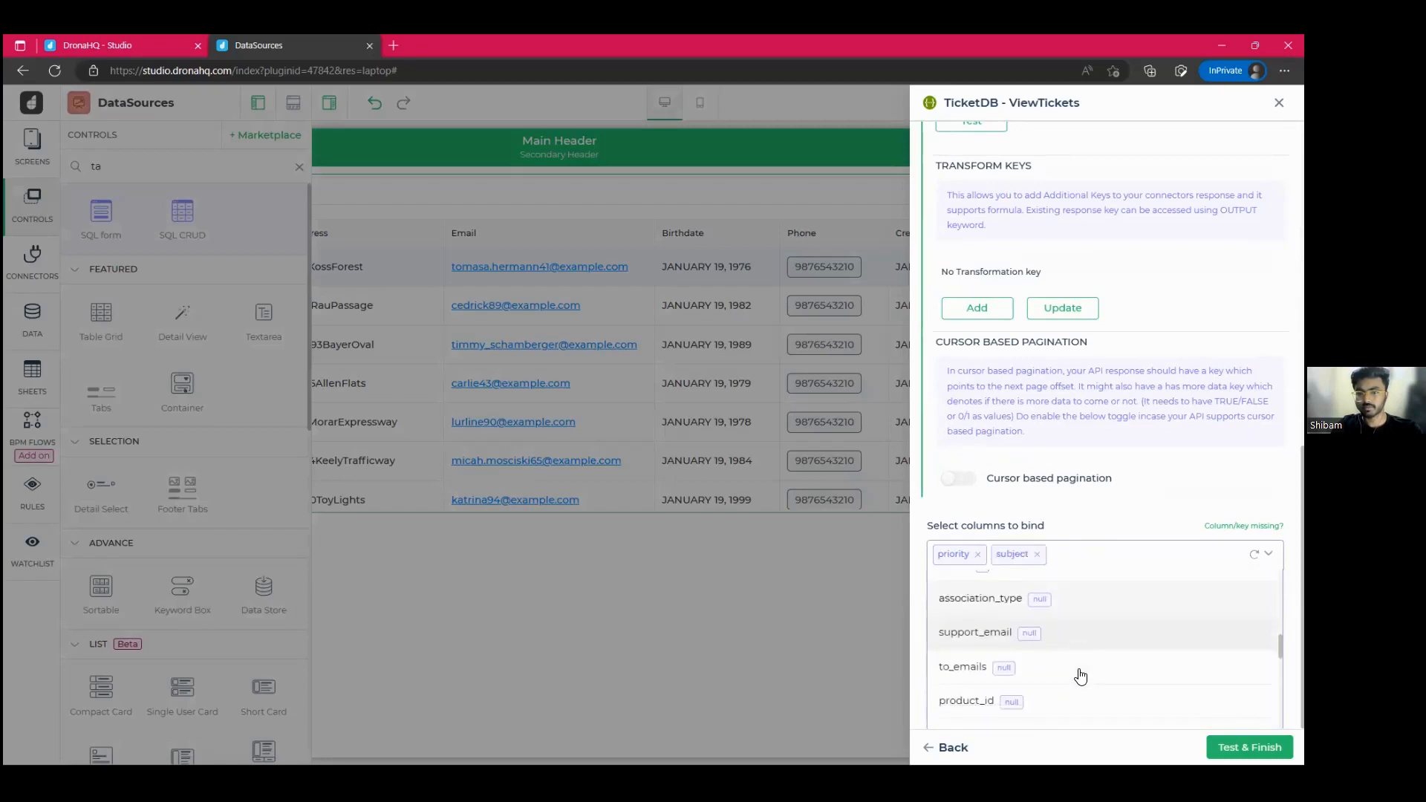
scroll(1079, 675, "down", 1)
scroll(1079, 674, "down", 8)
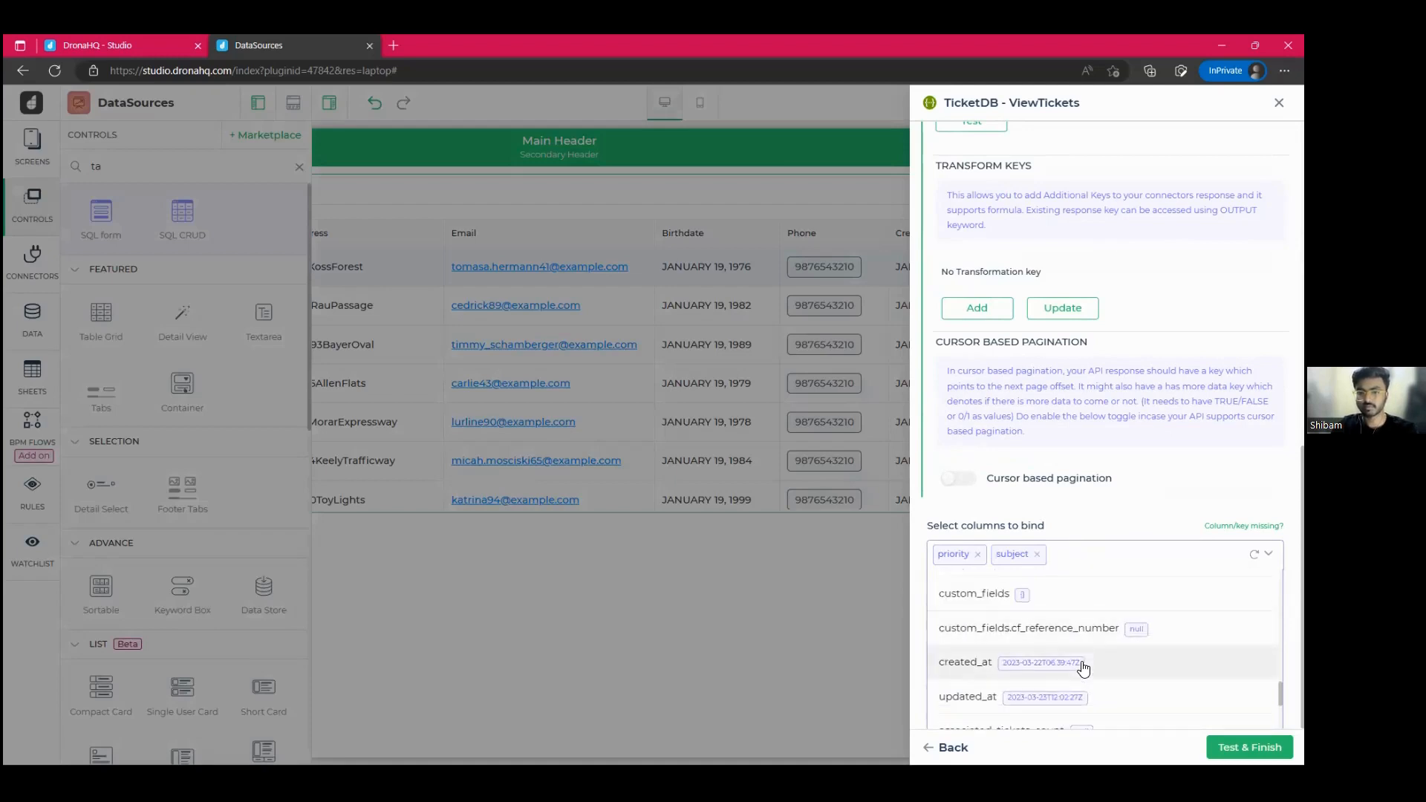
scroll(1085, 668, "down", 6)
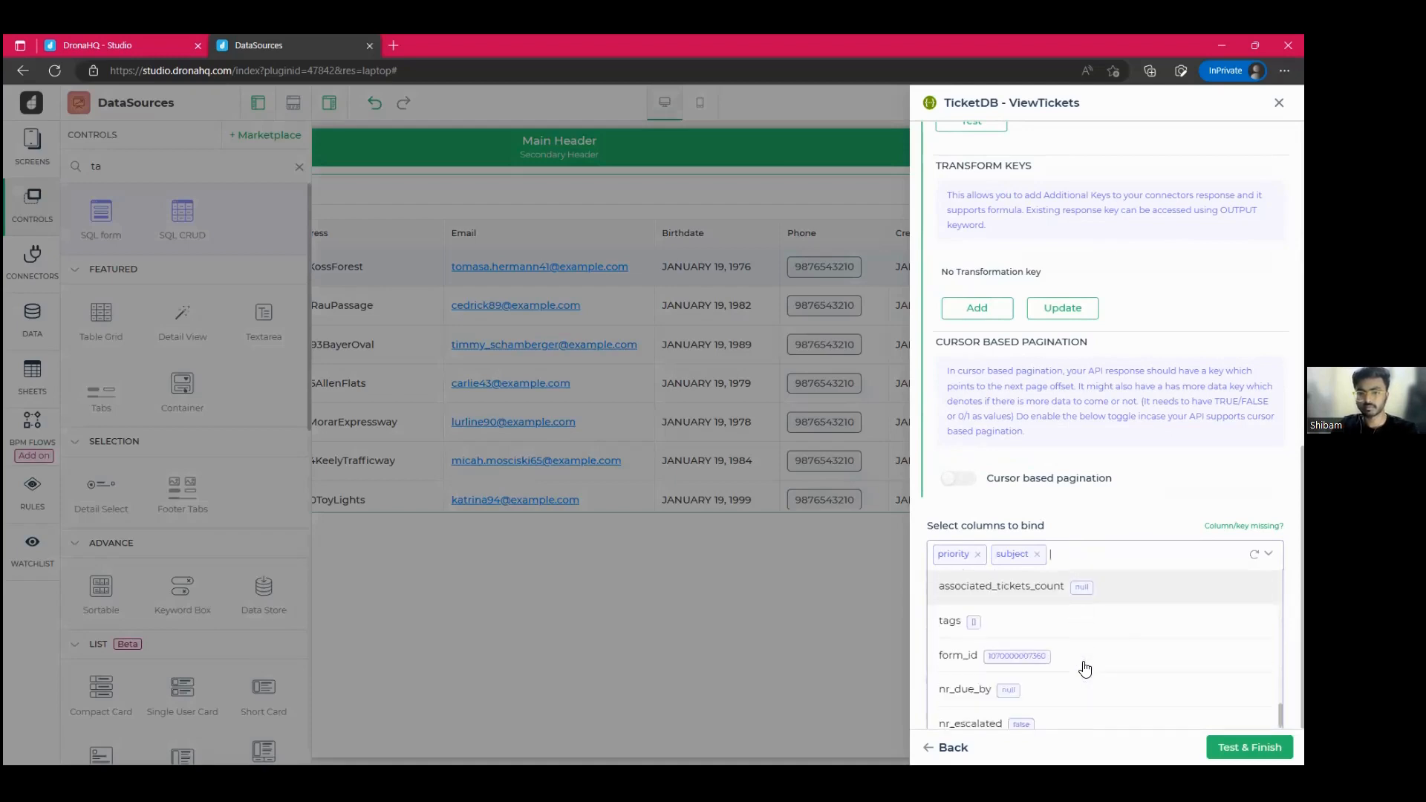
scroll(1085, 668, "up", 1)
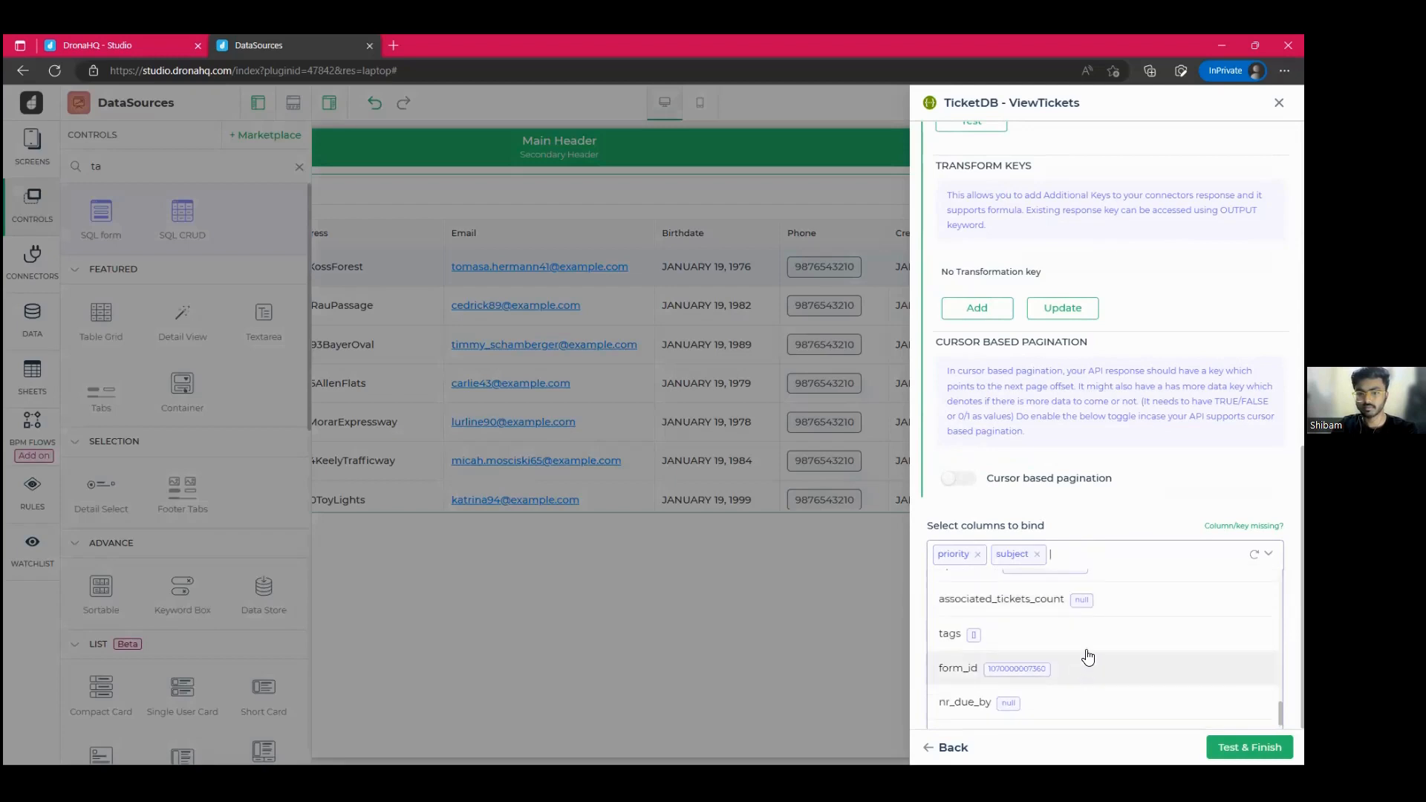
scroll(1086, 657, "up", 5)
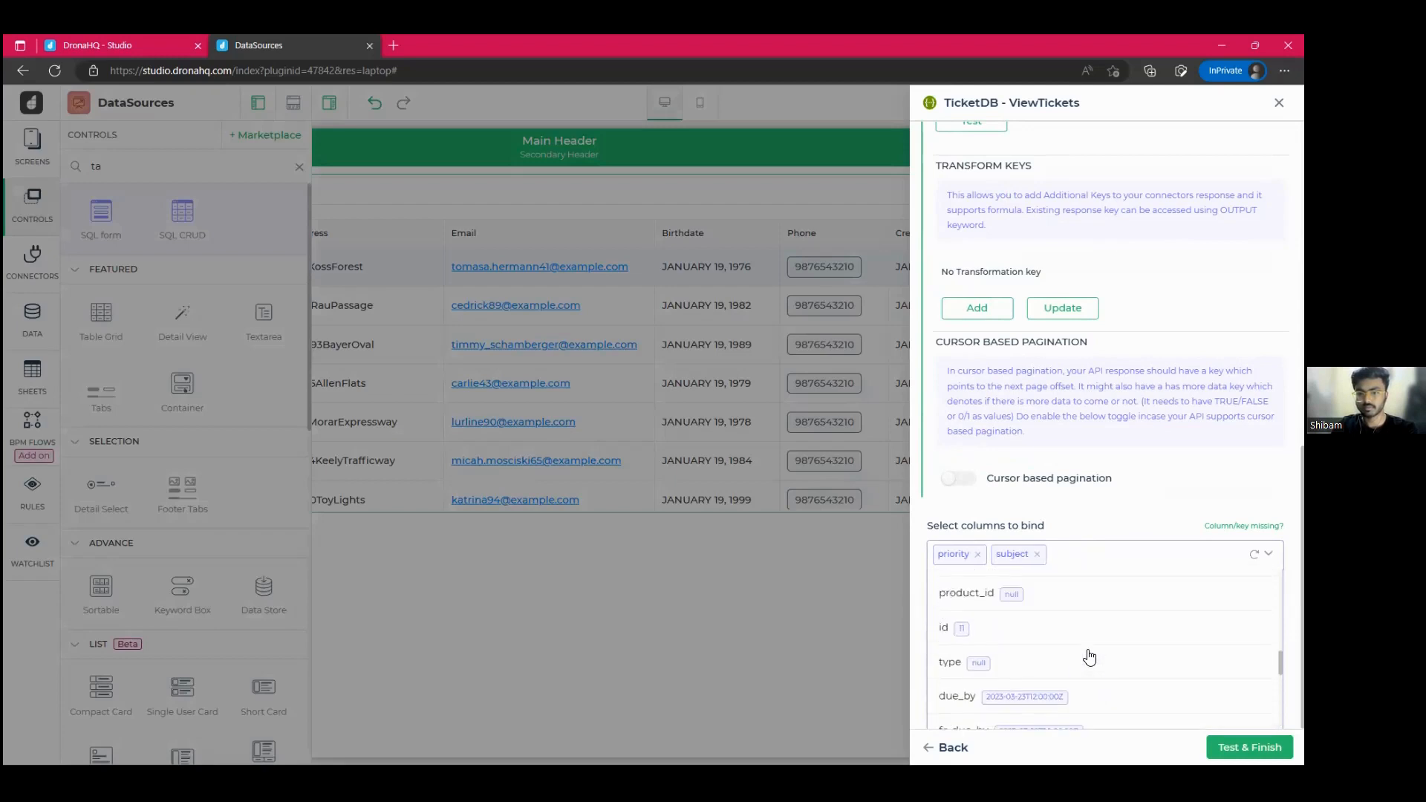
scroll(1089, 657, "up", 6)
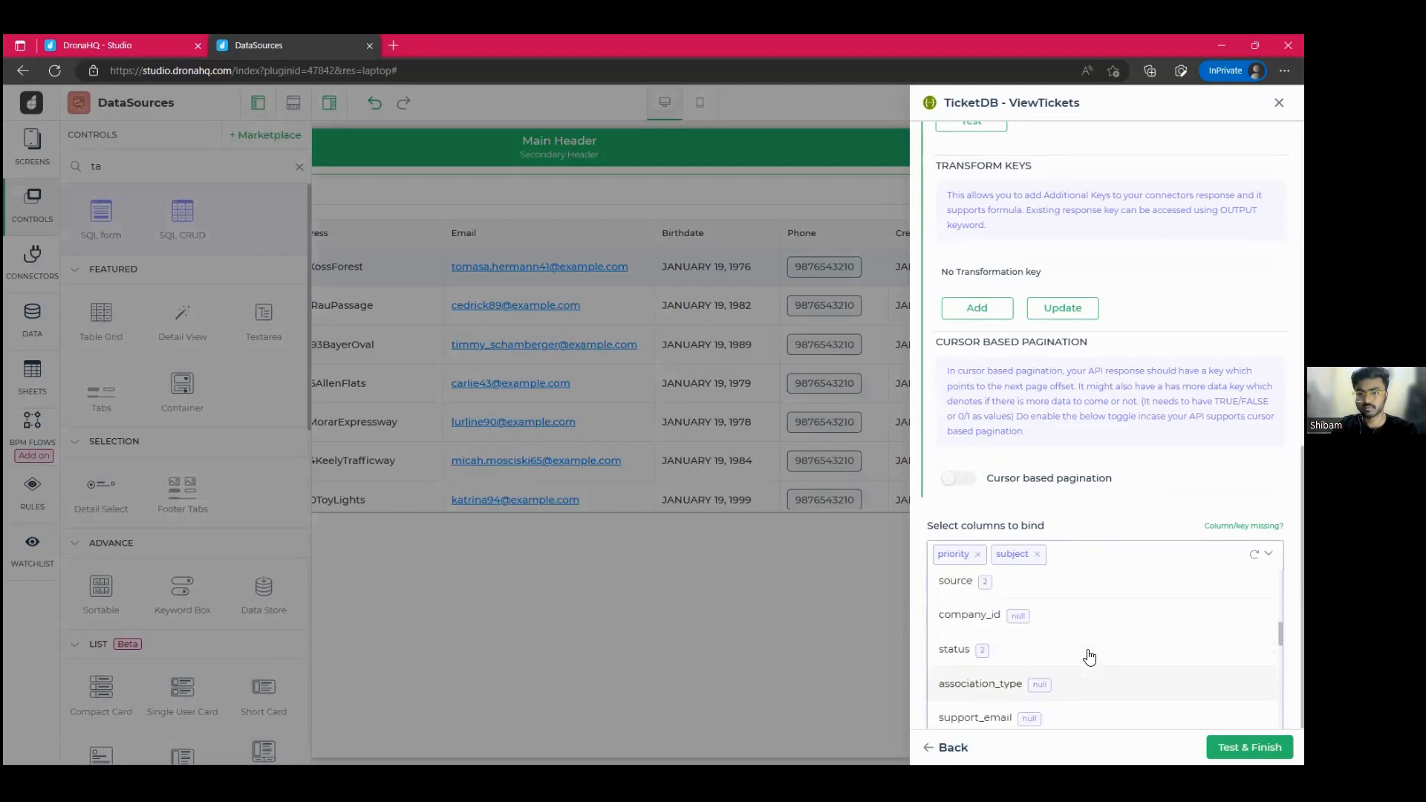
scroll(1089, 658, "up", 5)
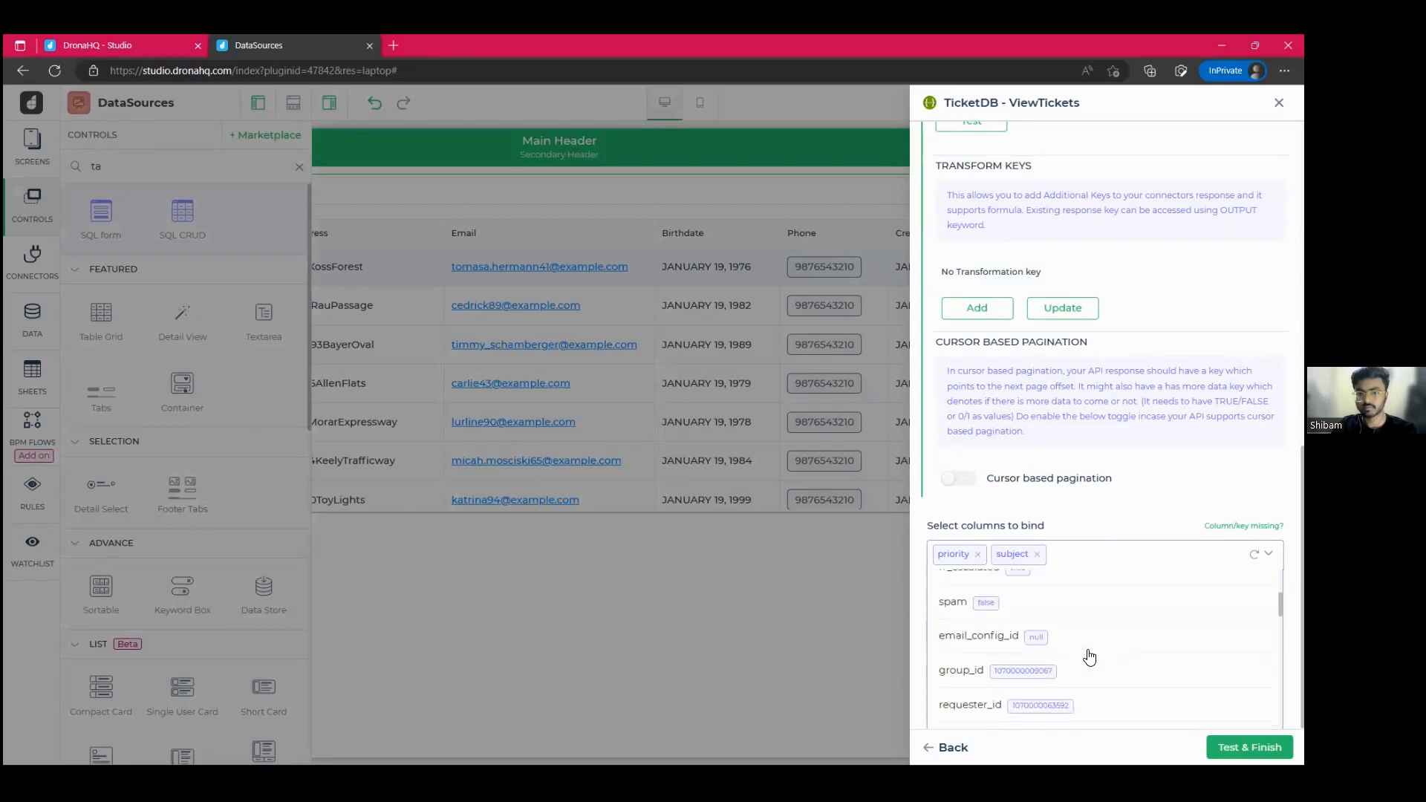
scroll(1089, 658, "up", 4)
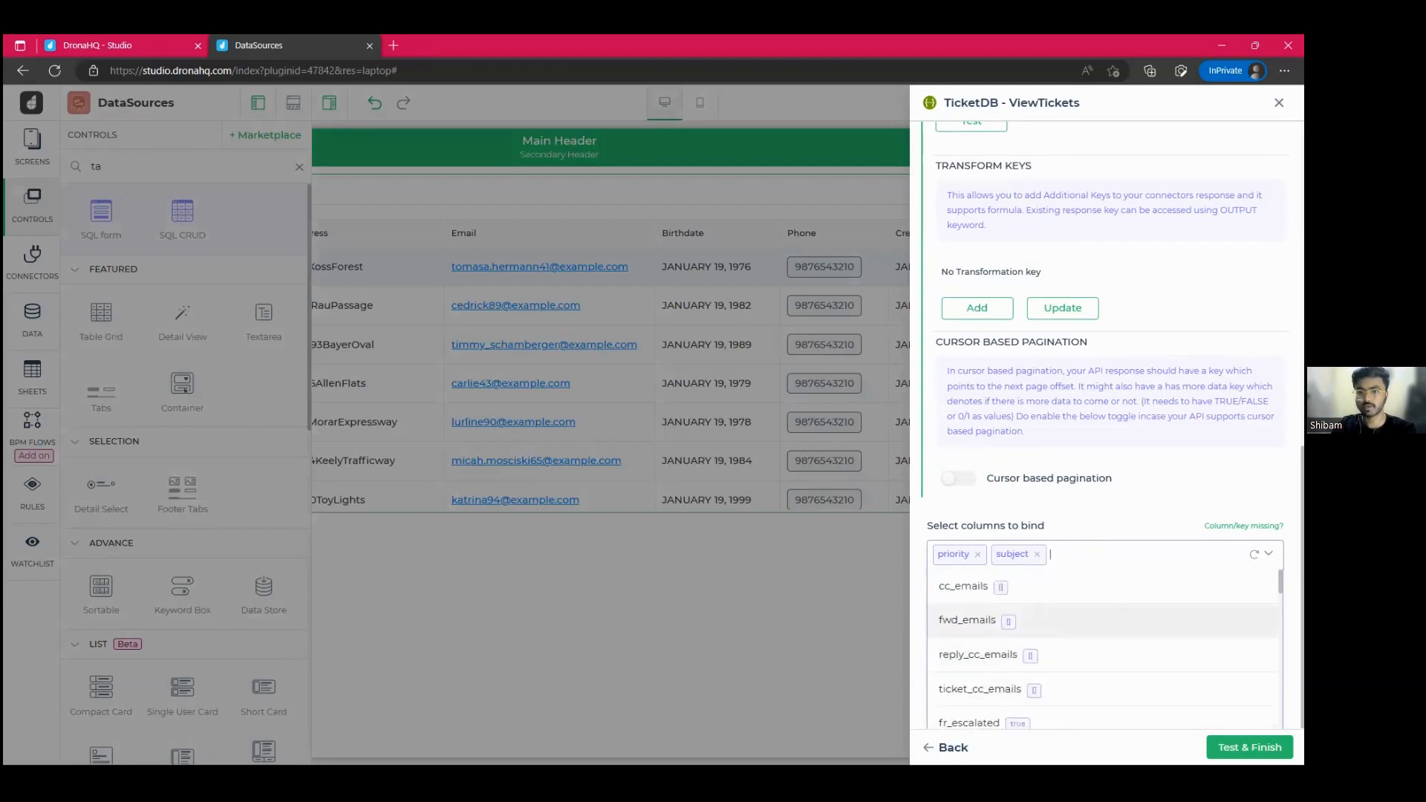
left_click(1250, 747)
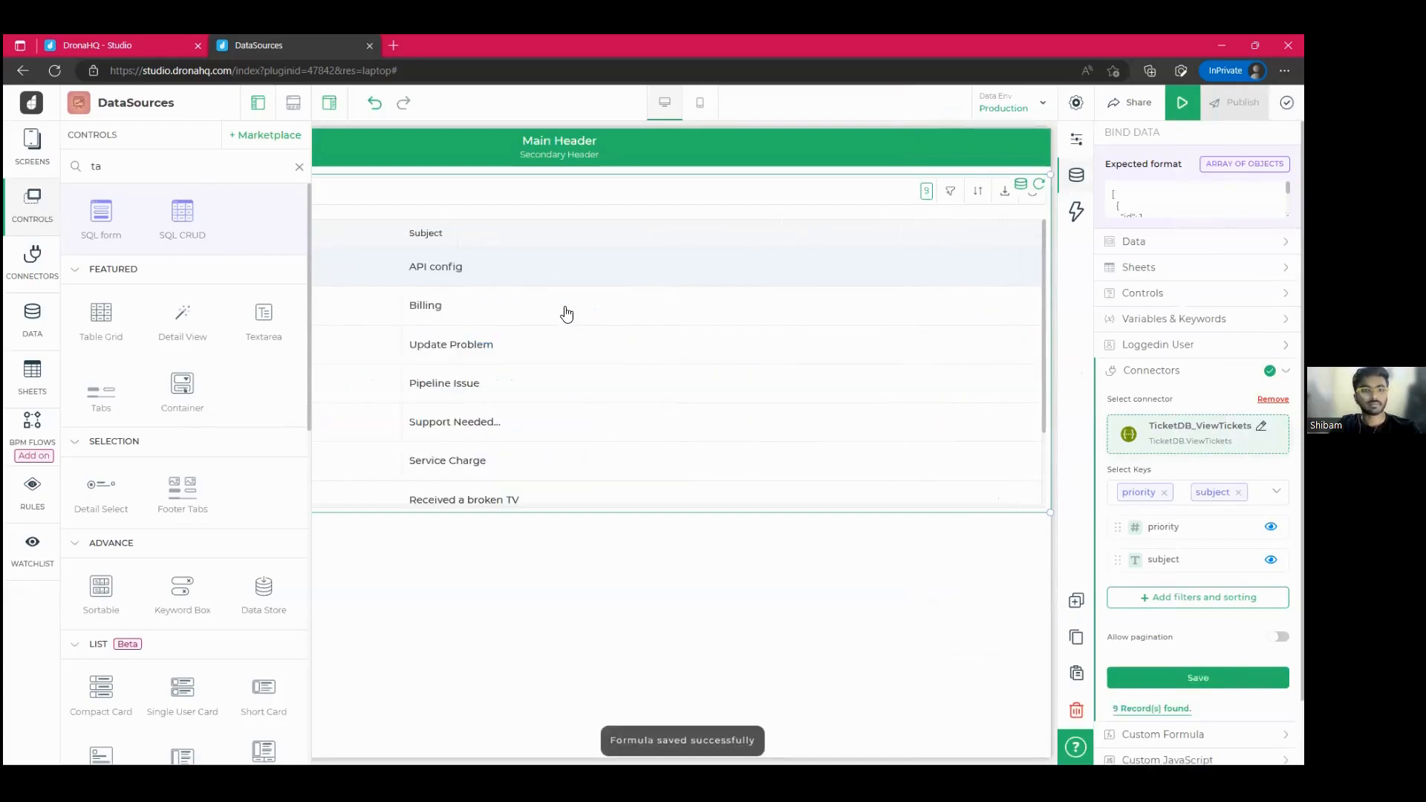
left_click(566, 314)
scroll(554, 341, "down", 2)
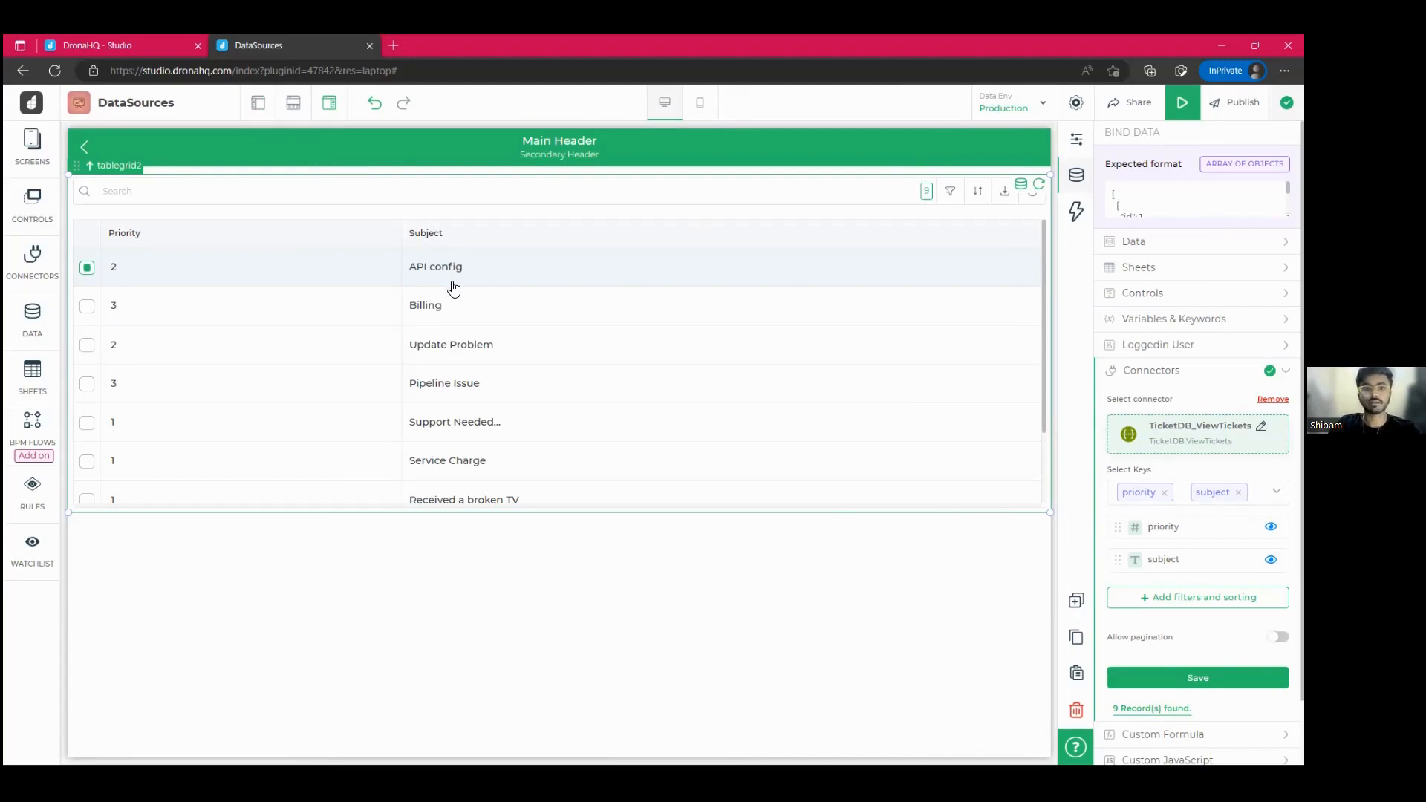
Step: Dismiss the TicketDB and Add Connector panels and show Connectors in the DataSources editor
left_click(96, 37)
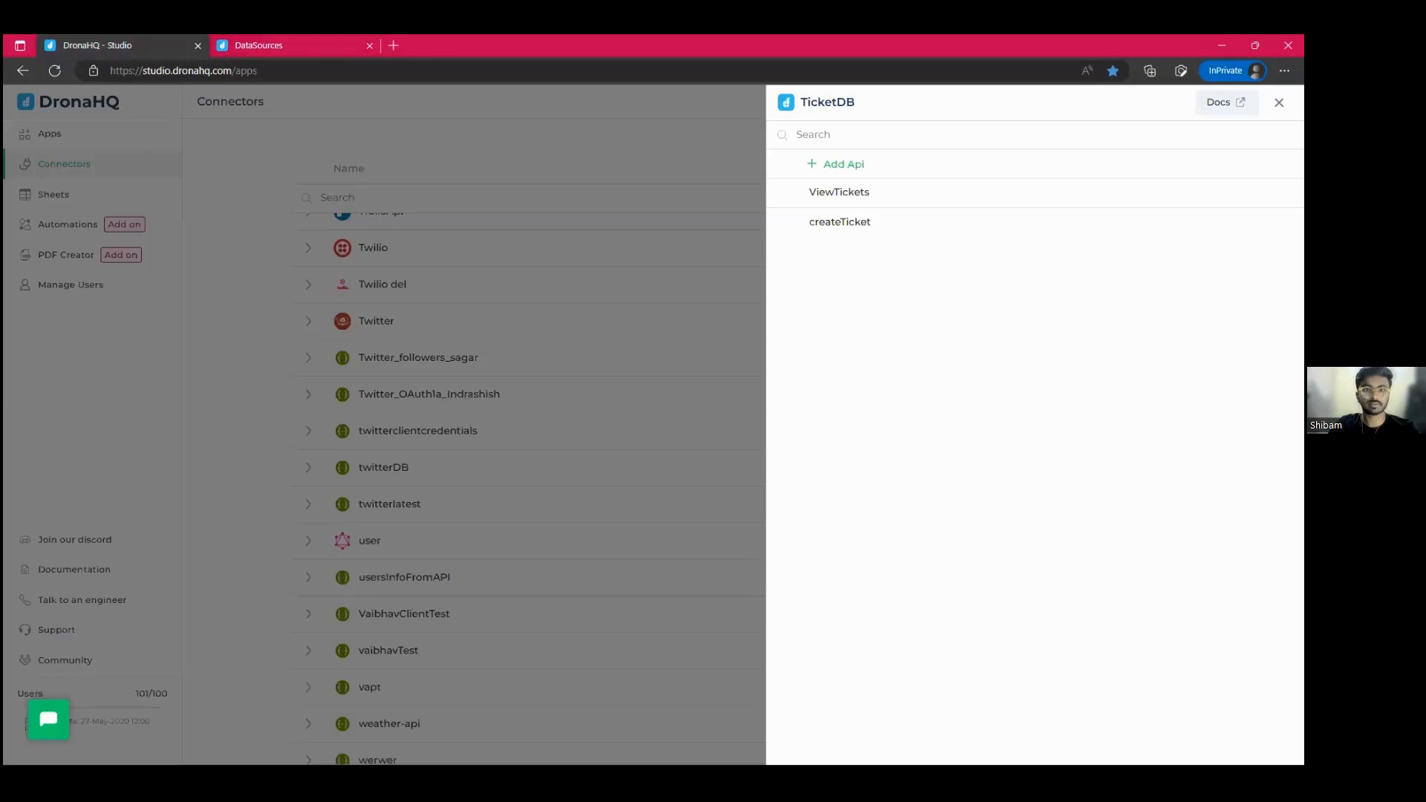
left_click(220, 124)
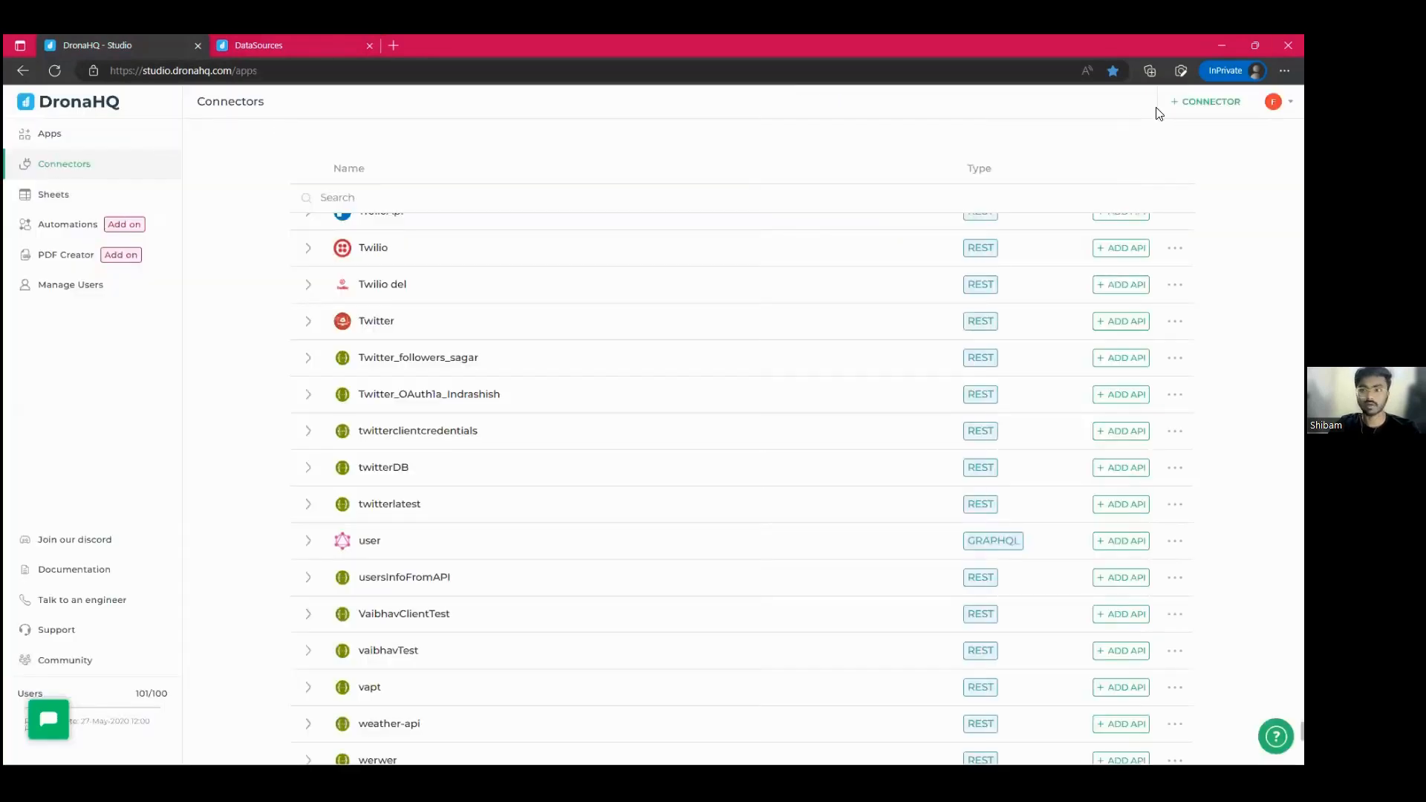
left_click(1204, 101)
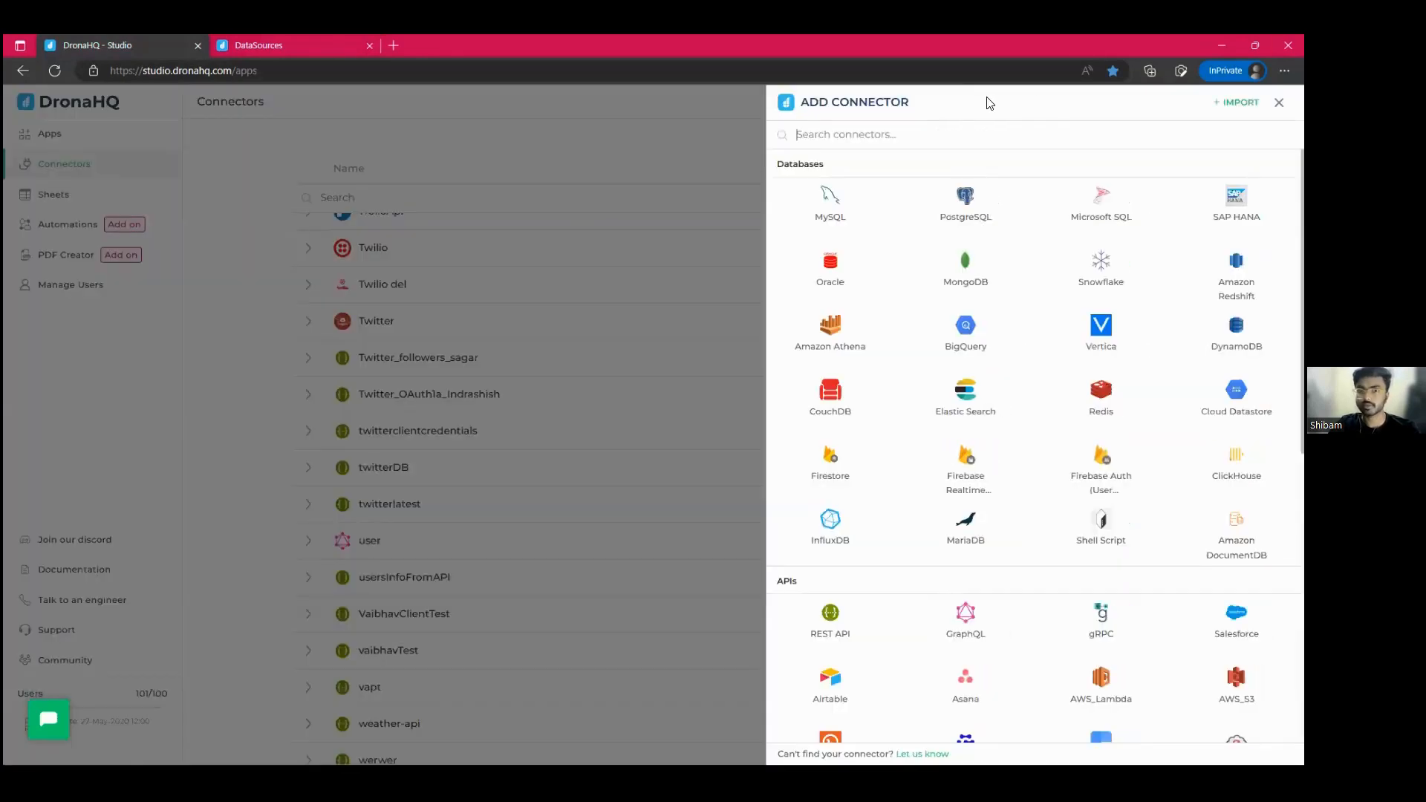
left_click(271, 53)
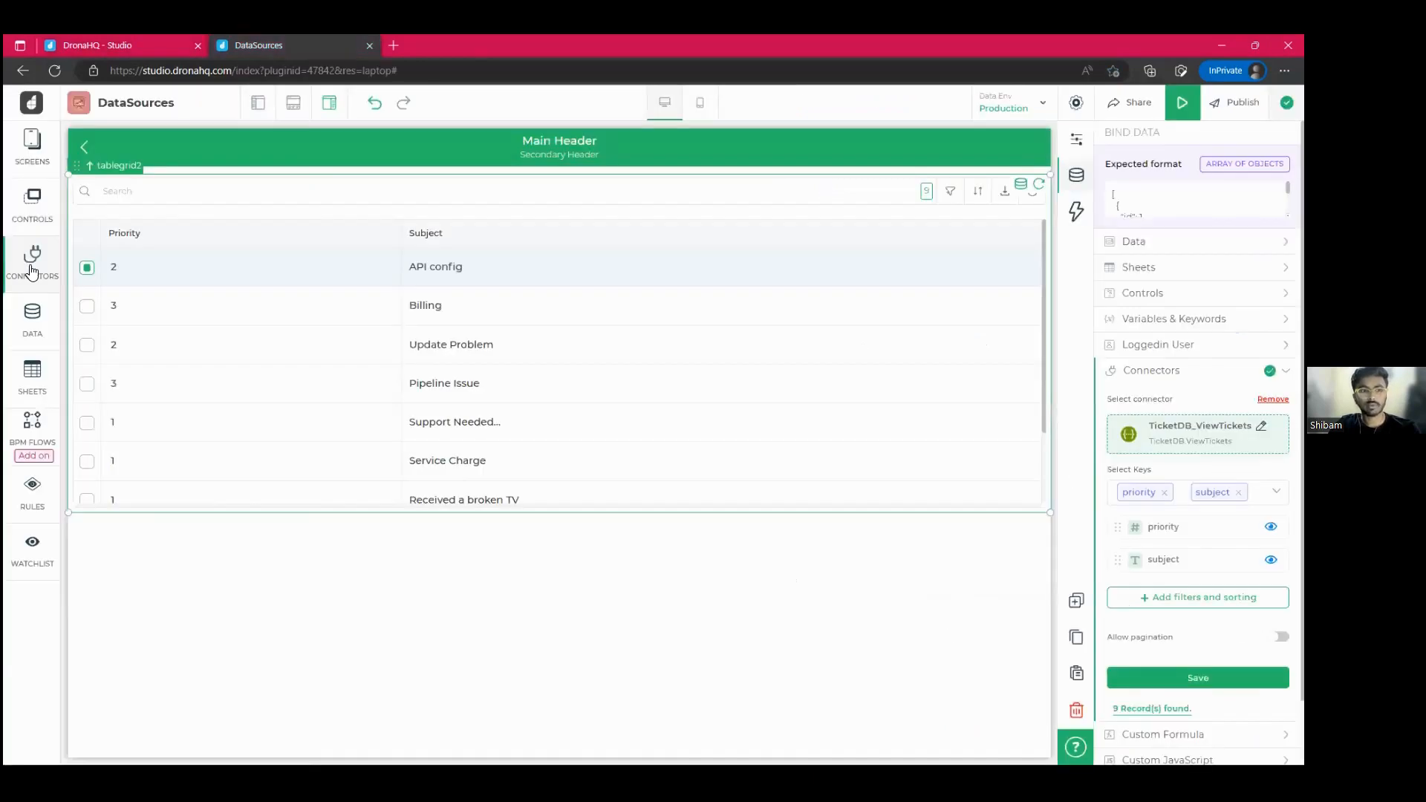
left_click(31, 271)
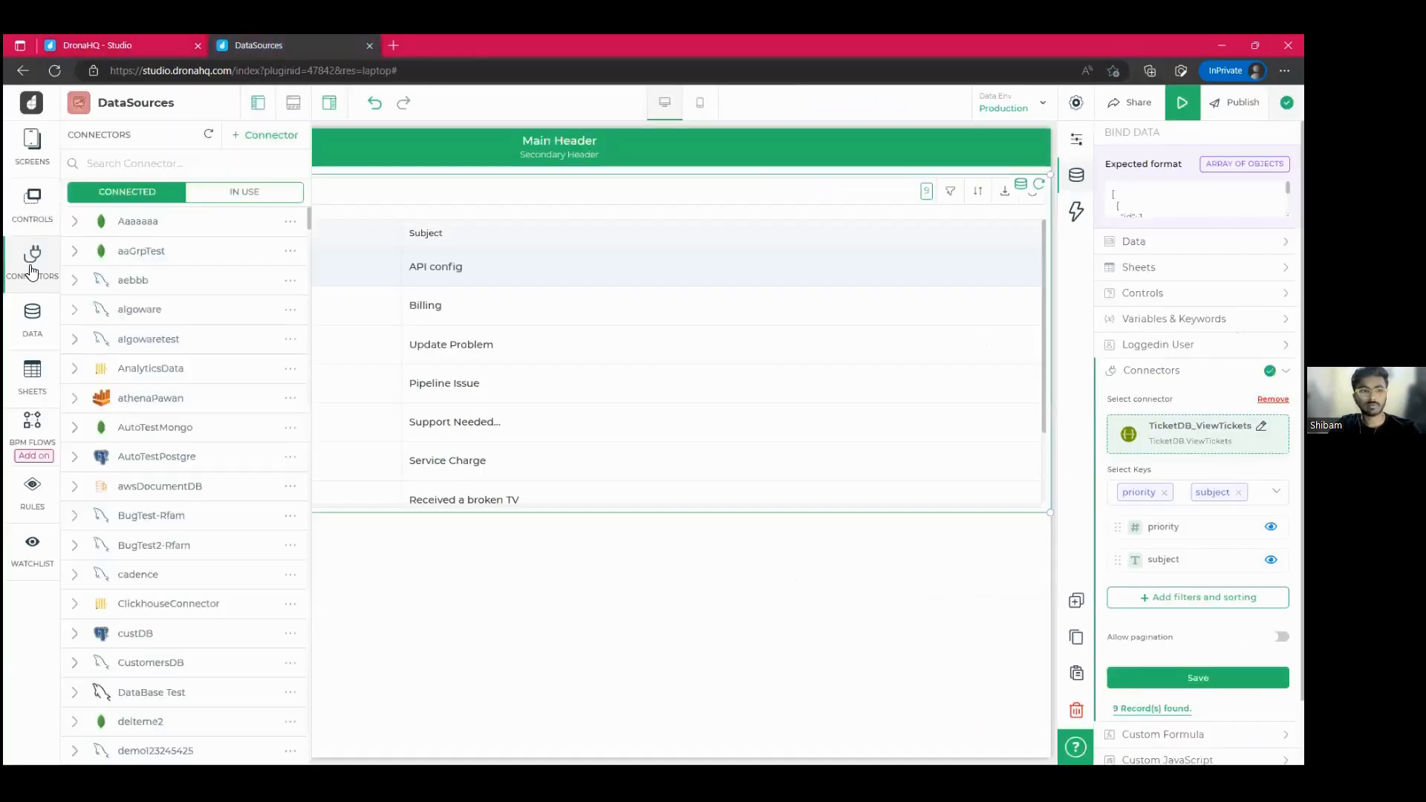
left_click(275, 135)
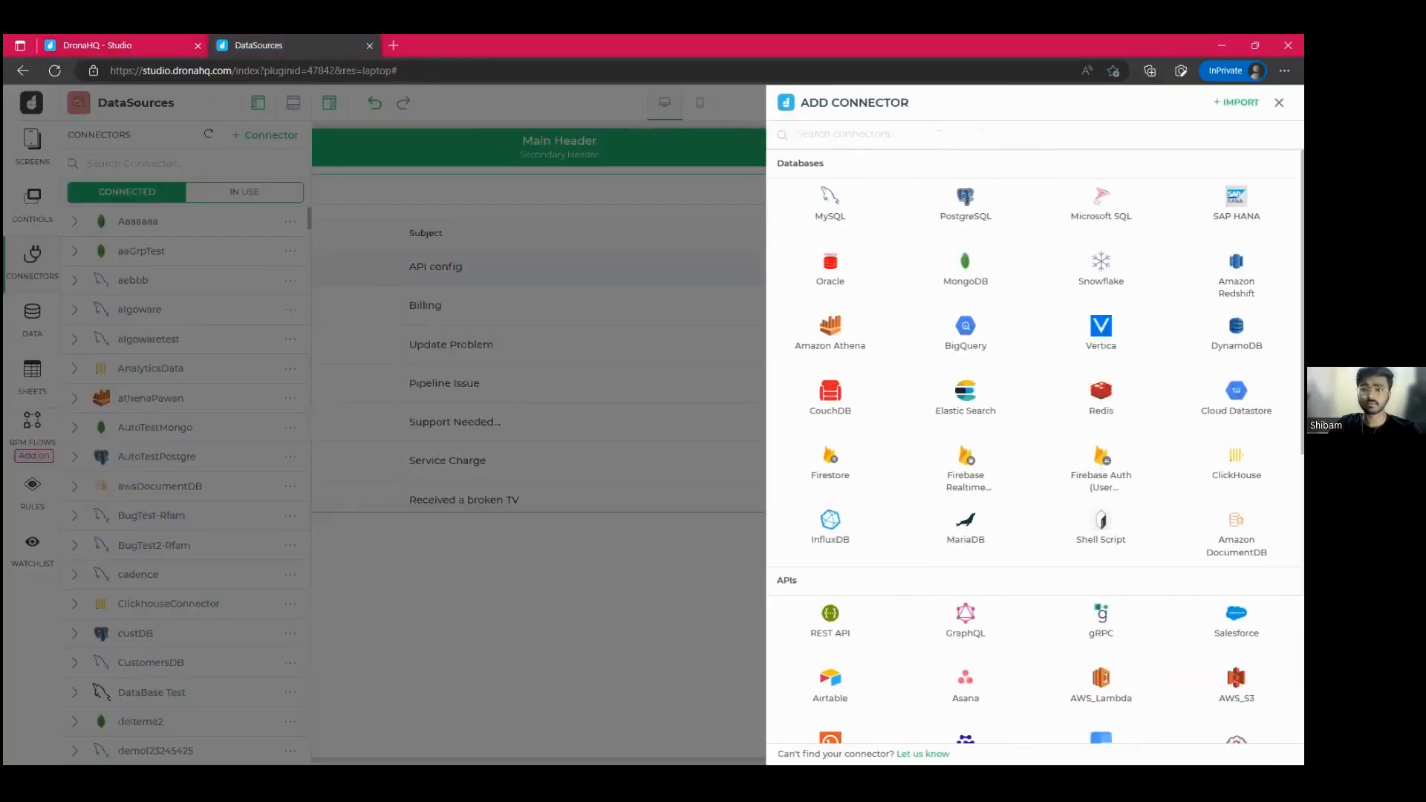
left_click(1278, 103)
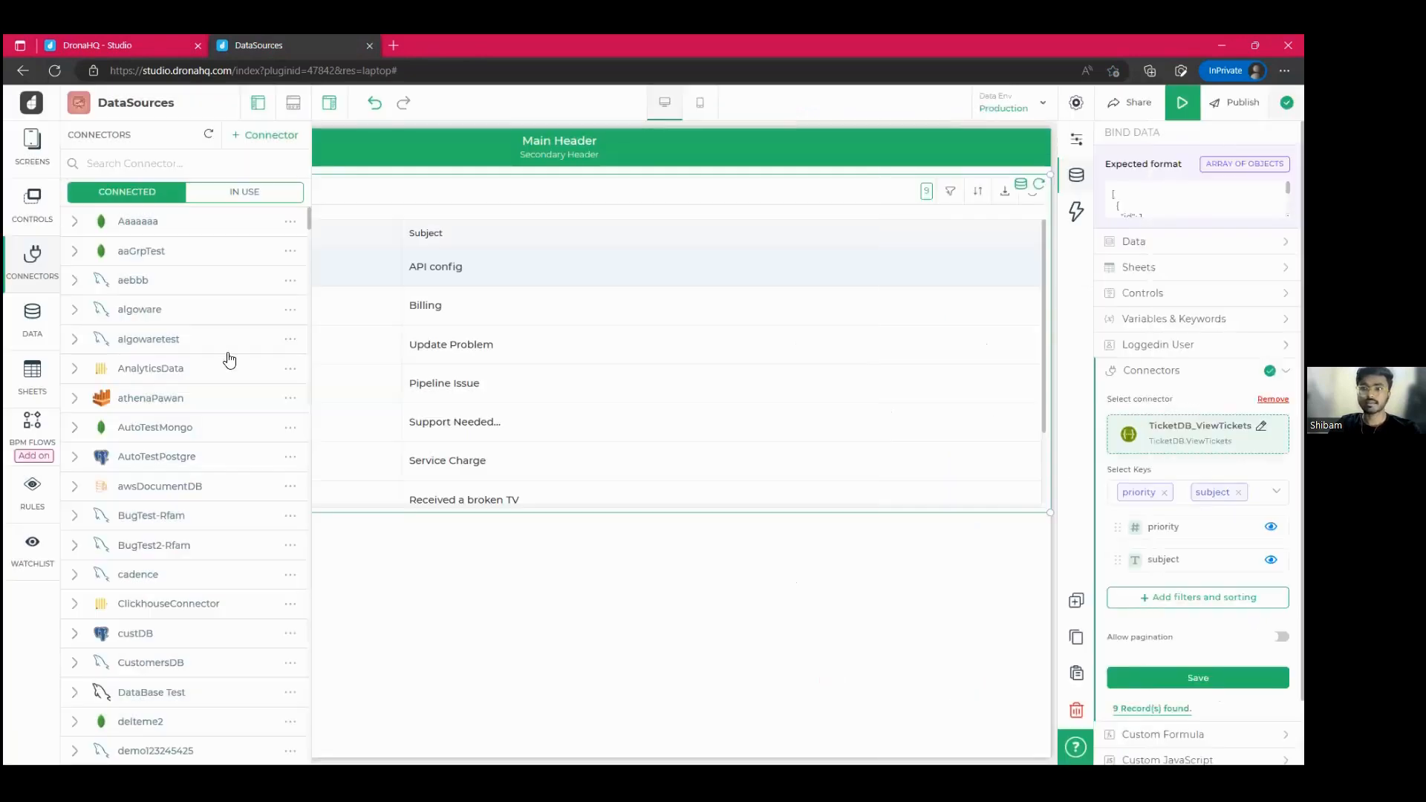
Step: Add a Connector Library data item data_1, browse its library queries, then show the screens list
left_click(34, 325)
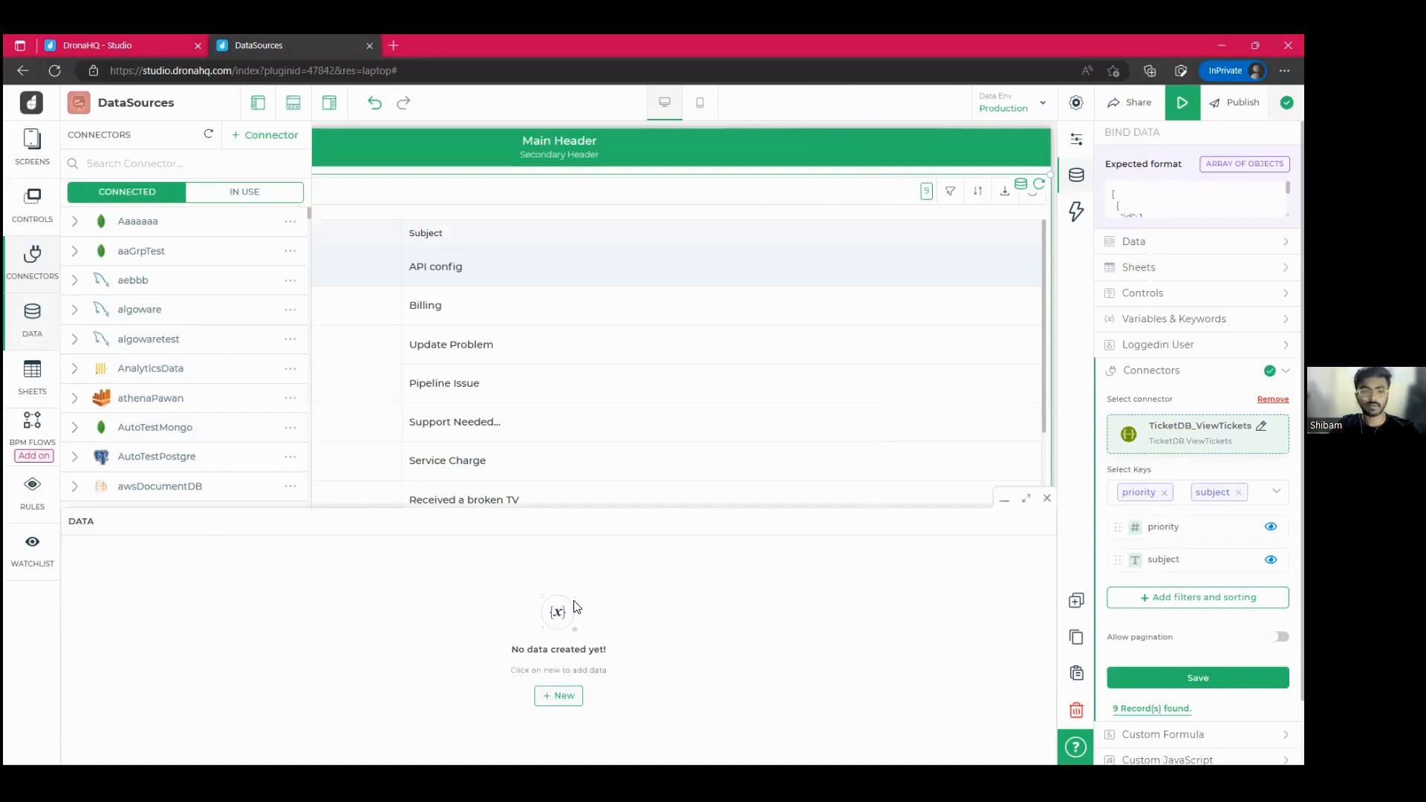
left_click(566, 697)
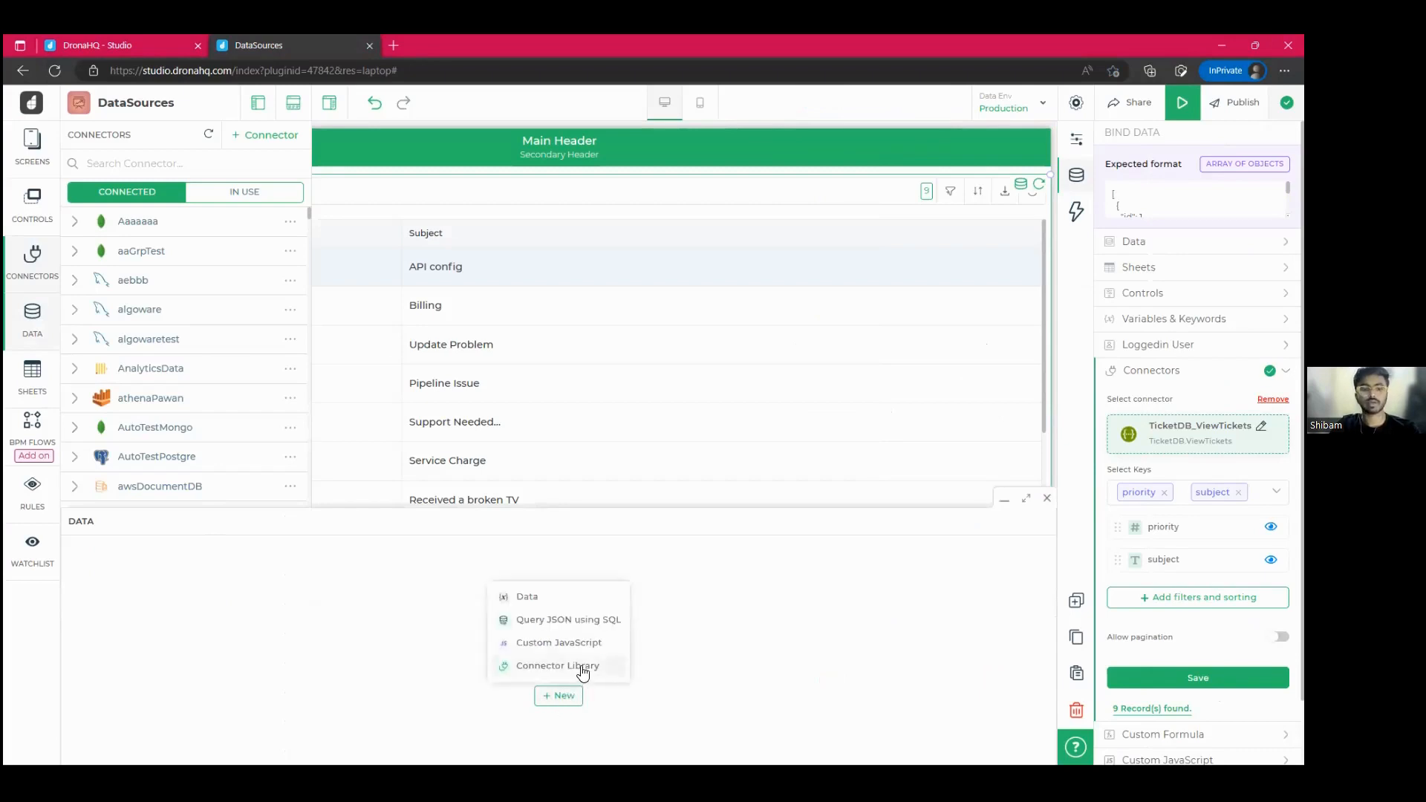
left_click(582, 669)
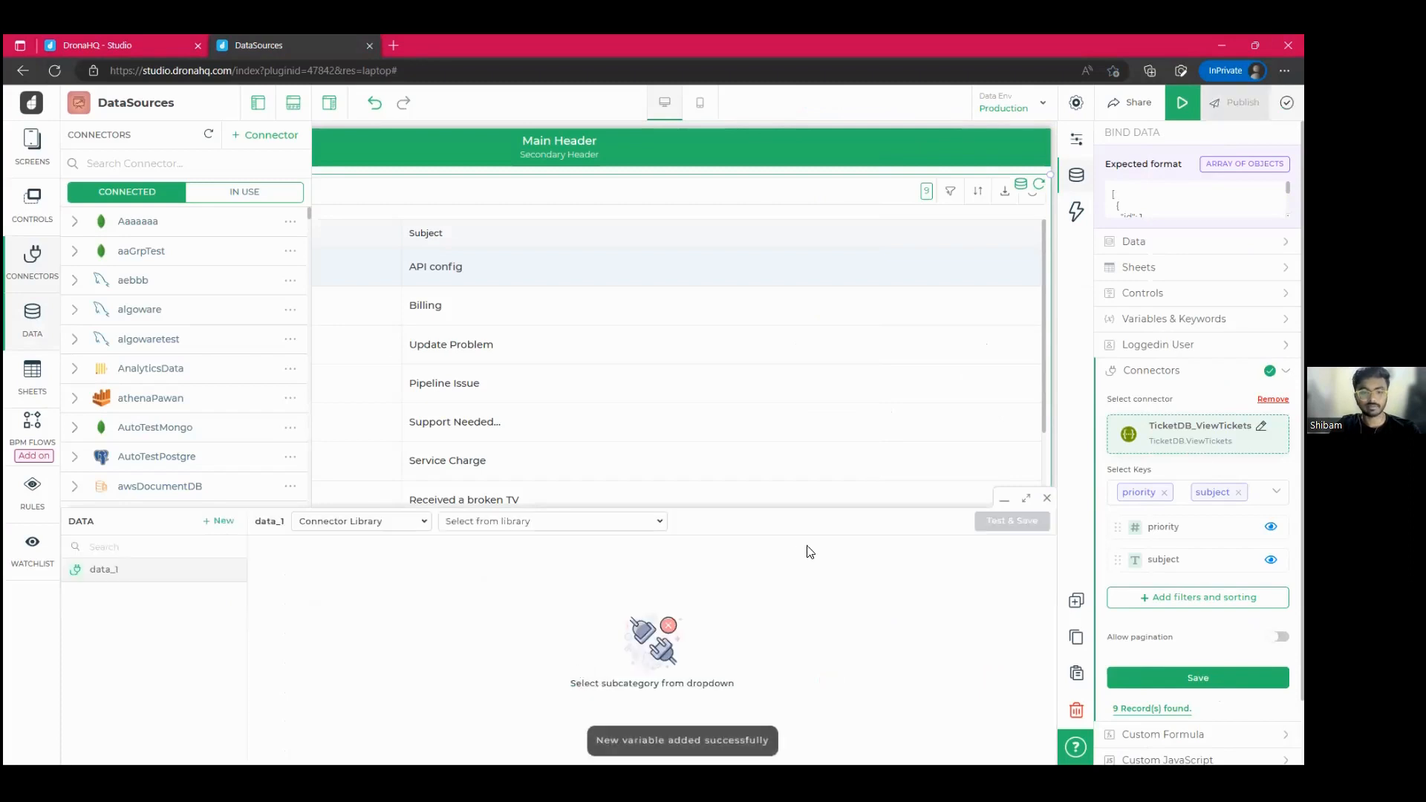
left_click(1025, 498)
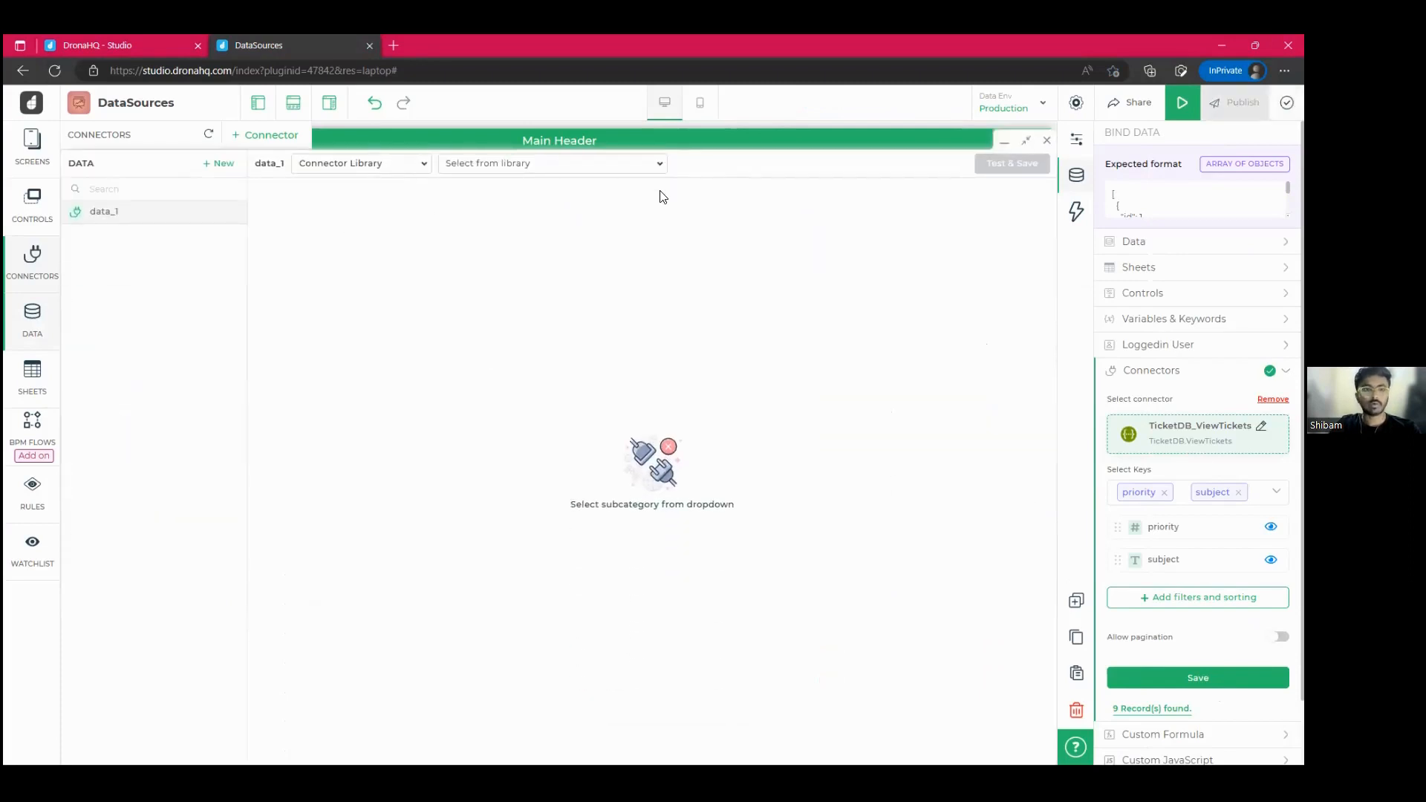
left_click(609, 176)
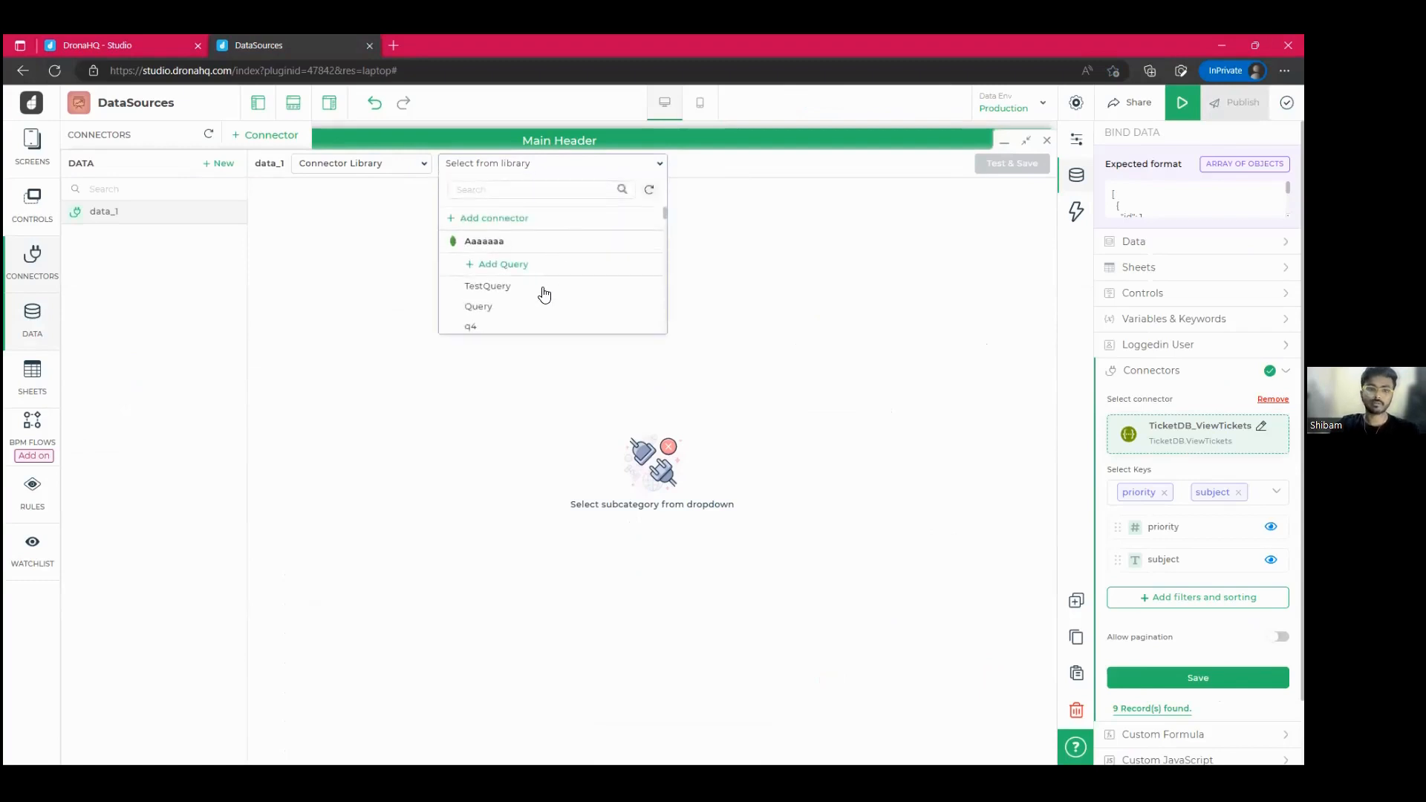
scroll(544, 295, "down", 1)
scroll(541, 283, "up", 1)
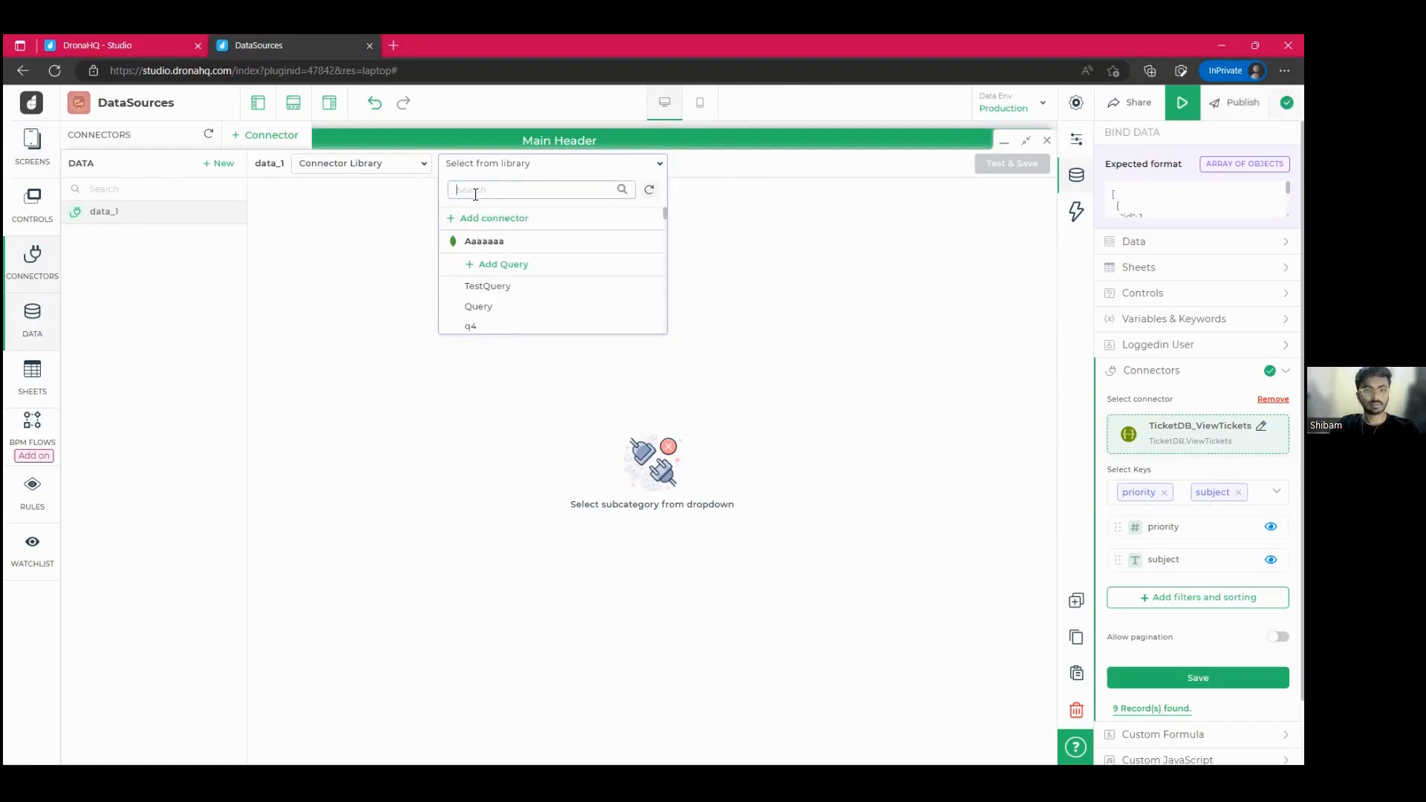
left_click(17, 162)
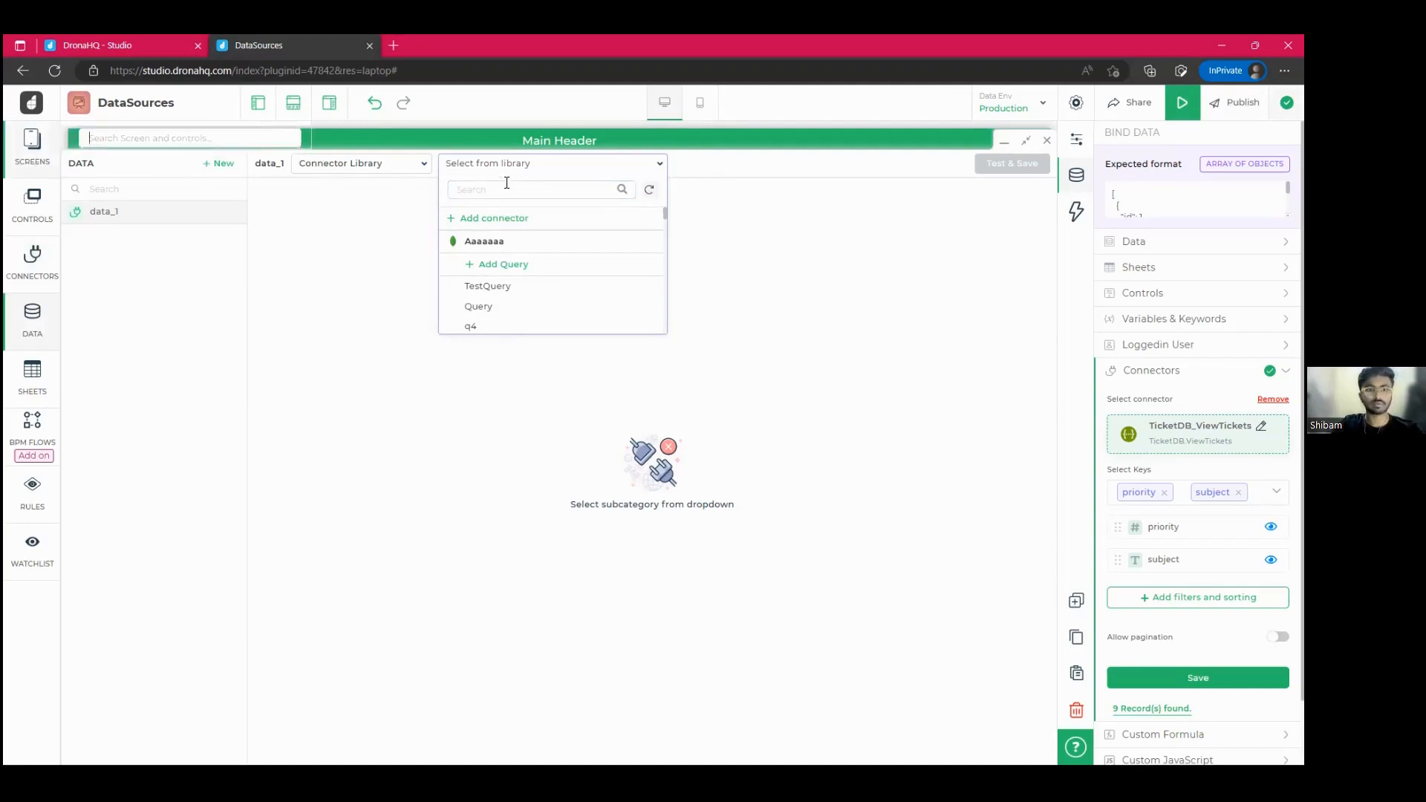
left_click(1004, 141)
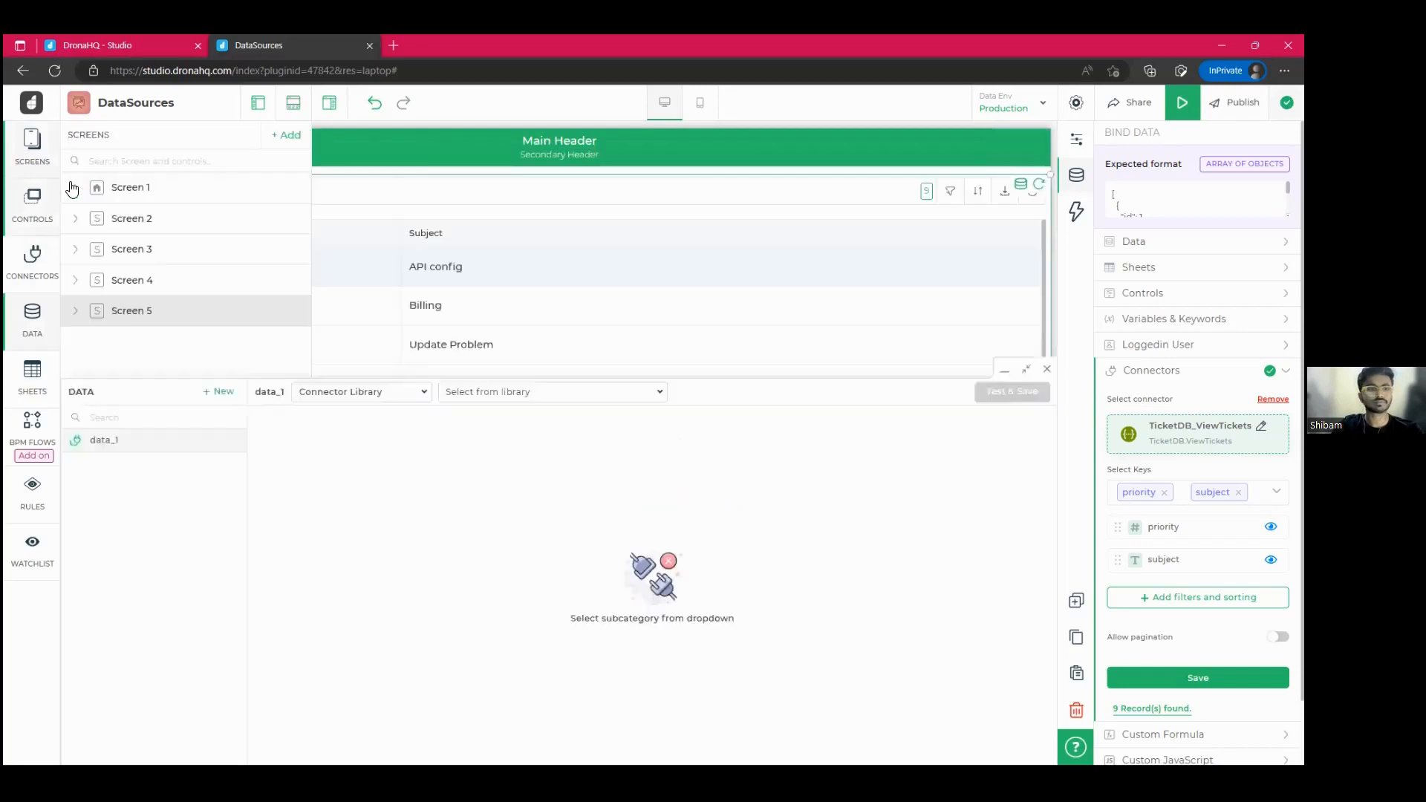
Step: On Screen 1, view the customer table's Bind Data settings for custDB_viewAll, then reopen DATA
left_click(163, 197)
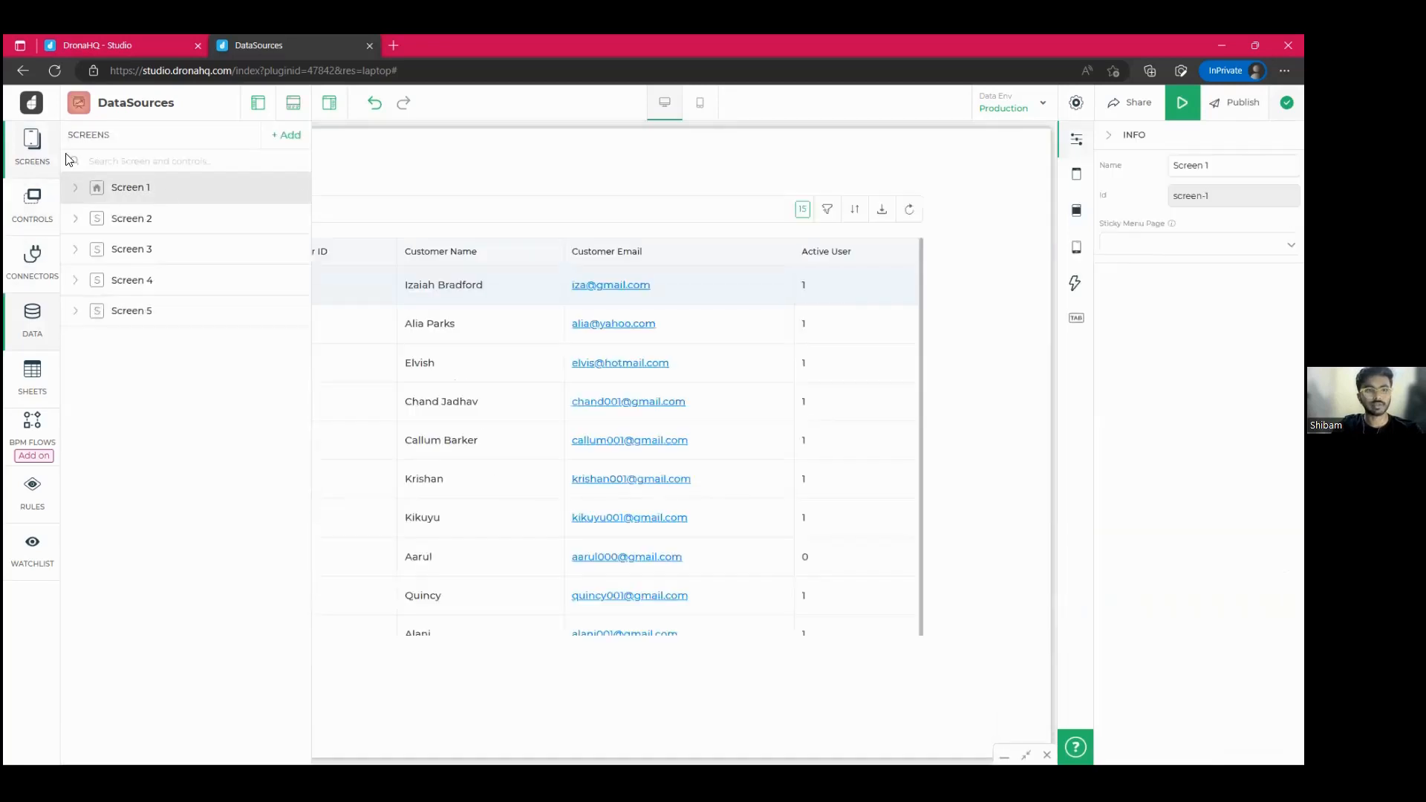
left_click(629, 216)
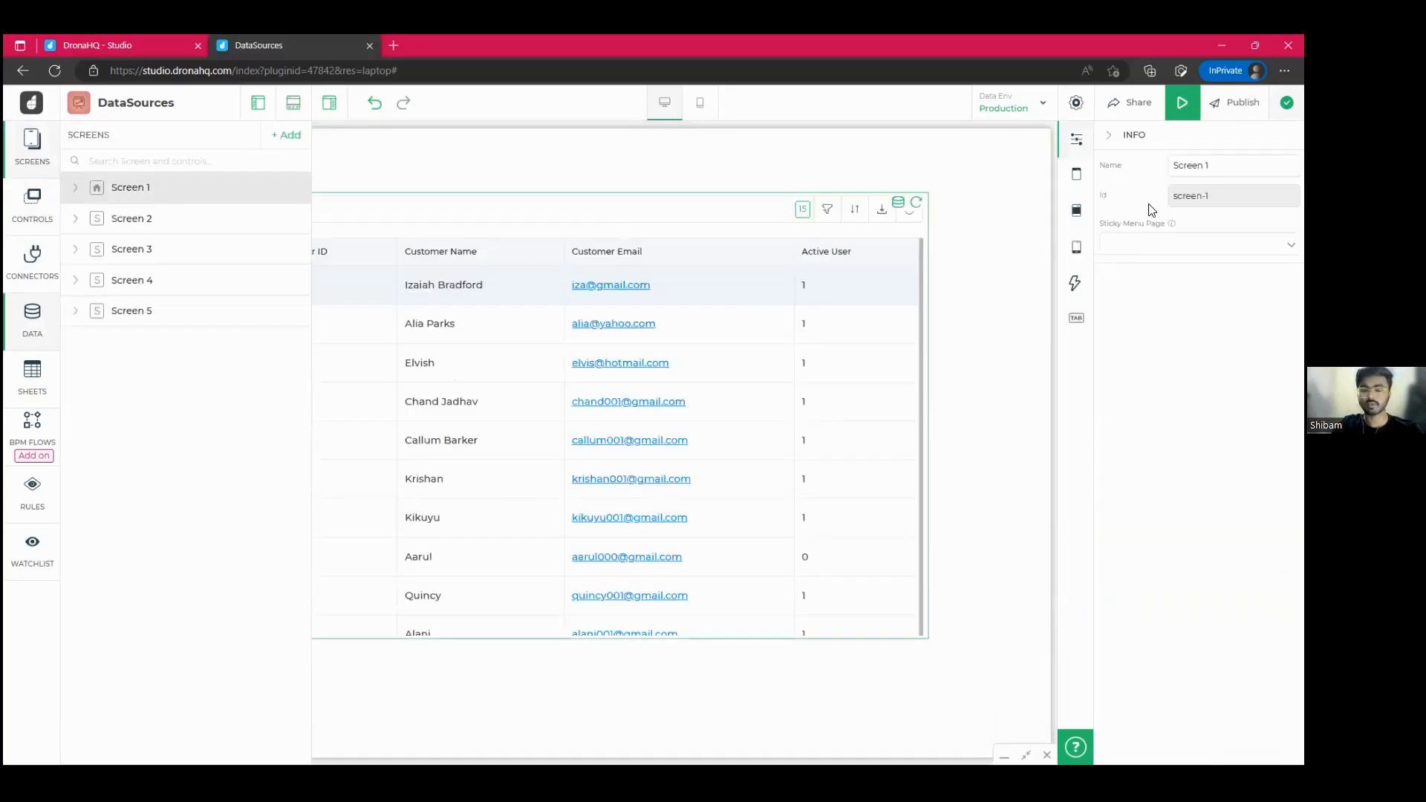
left_click(1076, 174)
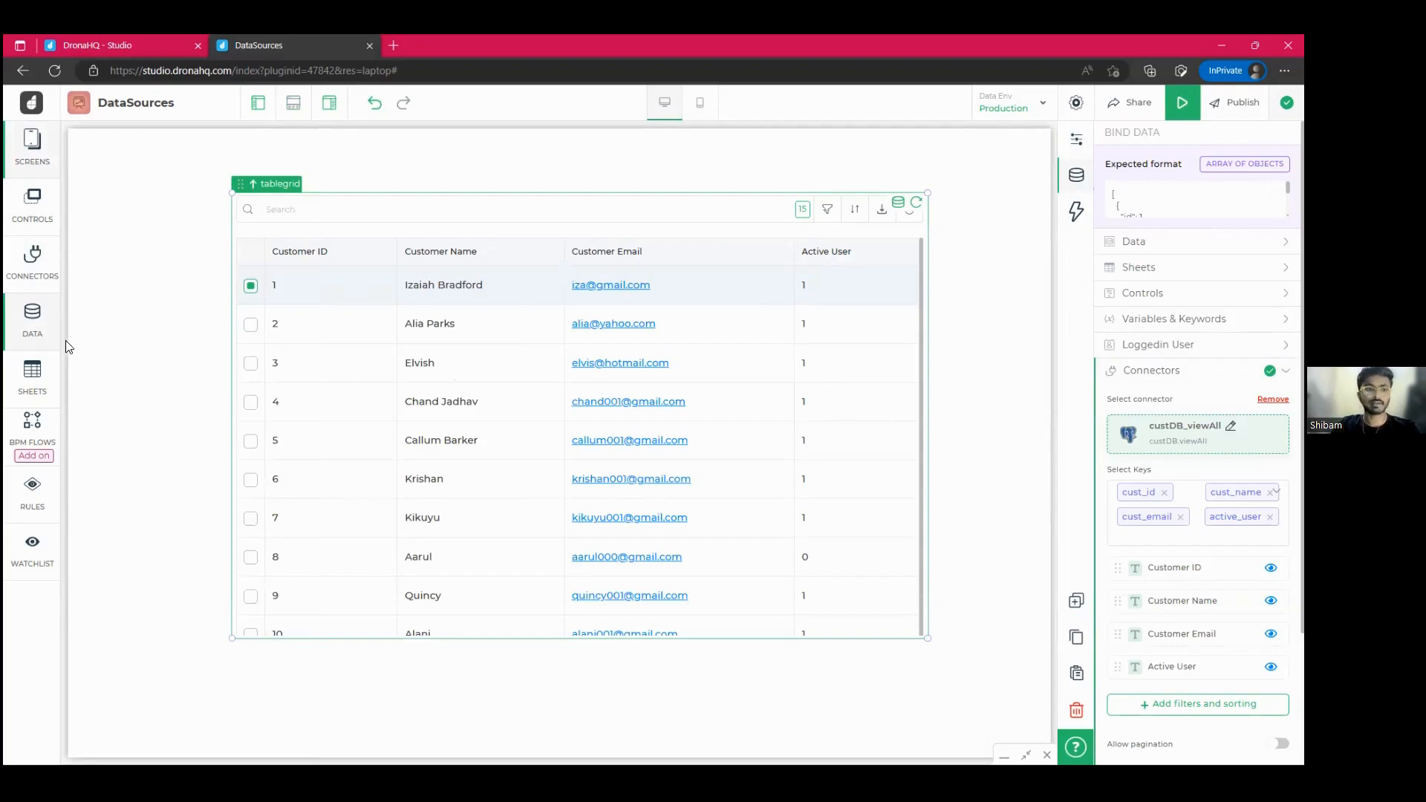
left_click(32, 320)
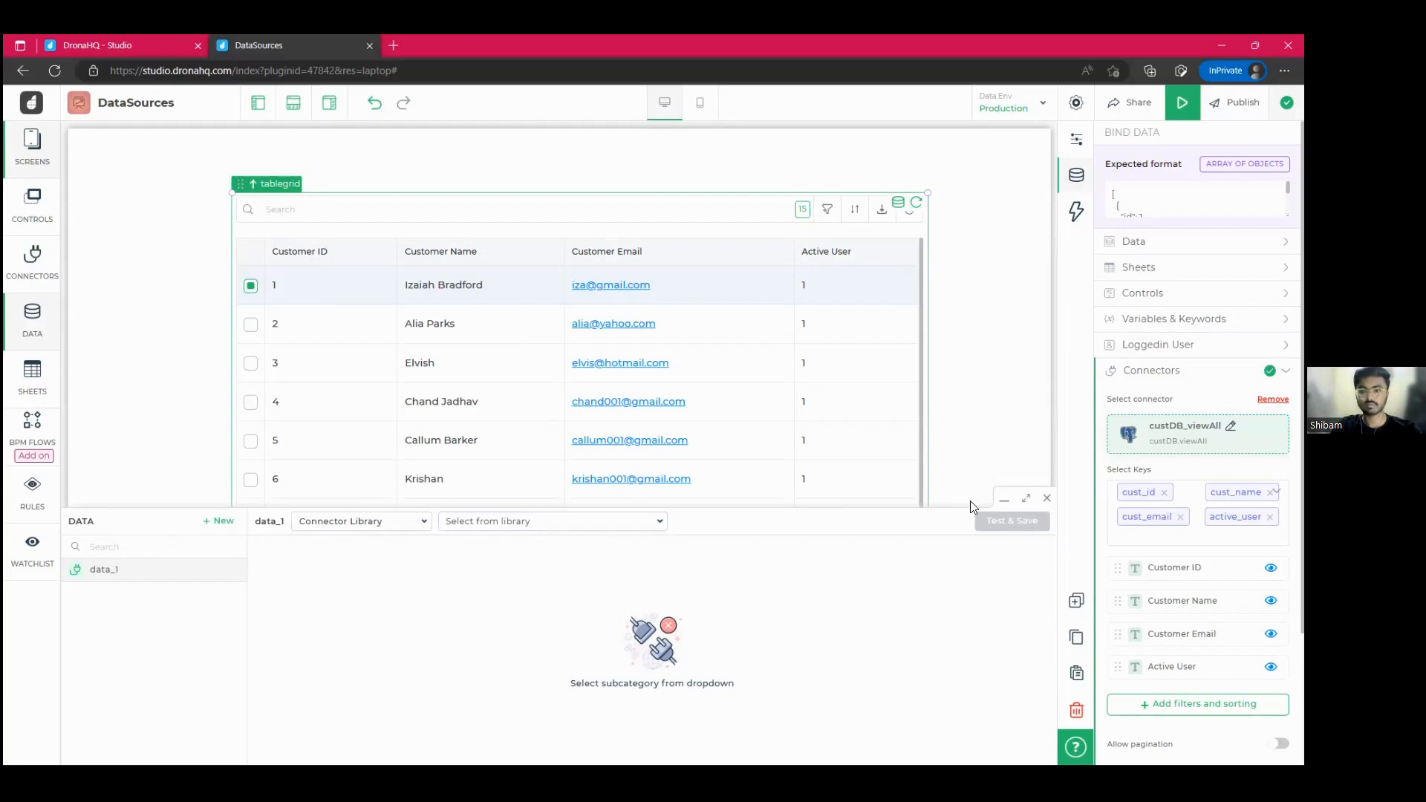
Step: Point data_1 at custDB > viewAll, rename it ViewData, and expand Transform Response
left_click(1026, 498)
left_click(524, 163)
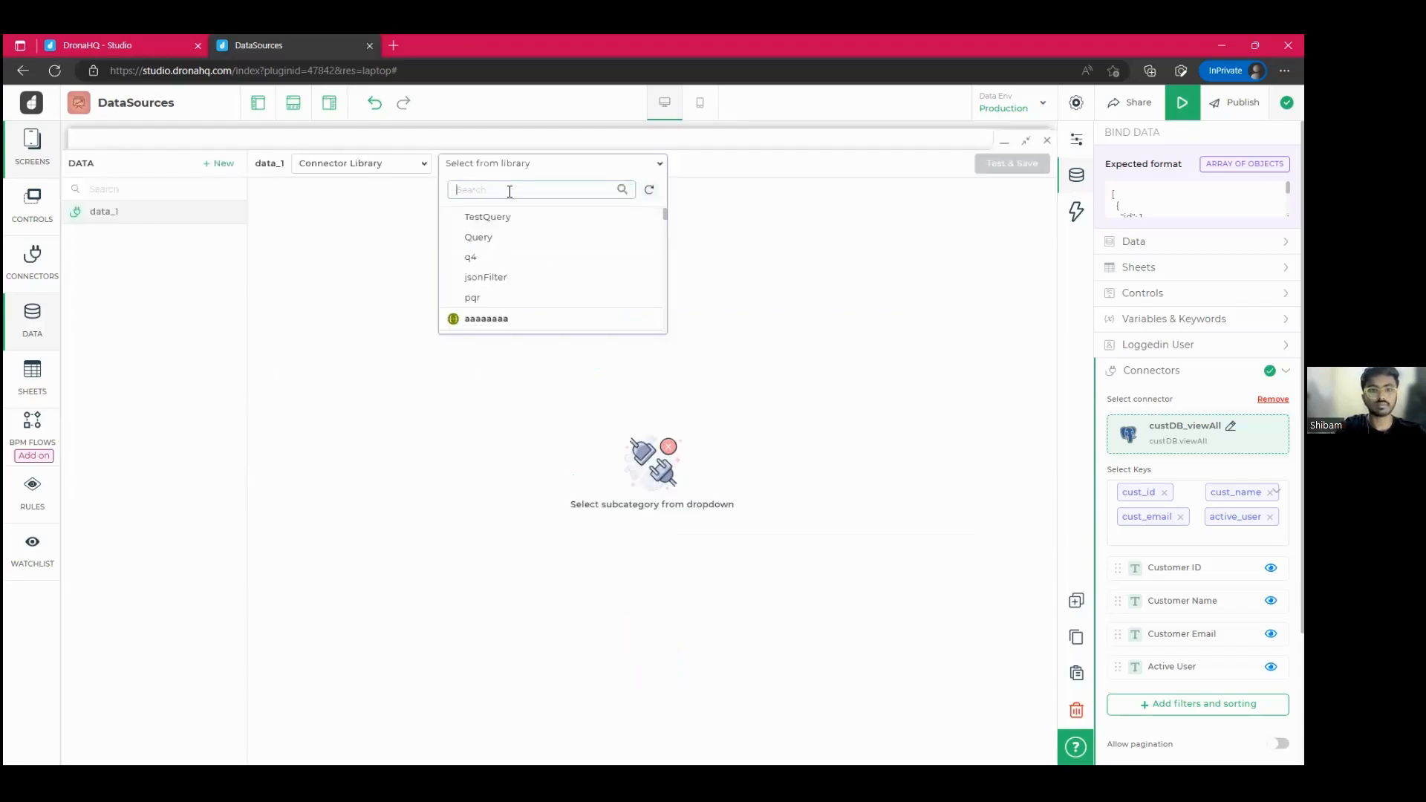
type("cus")
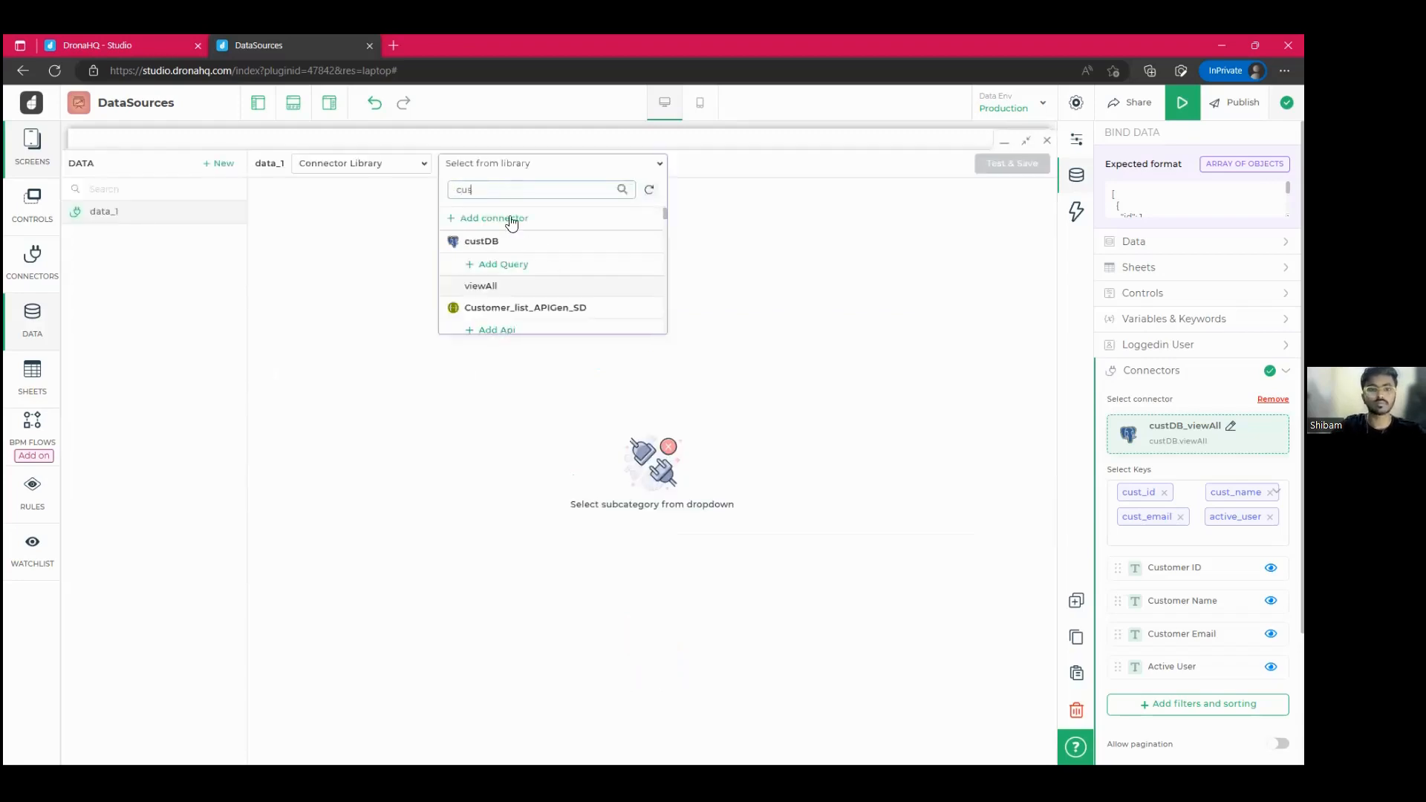
left_click(487, 290)
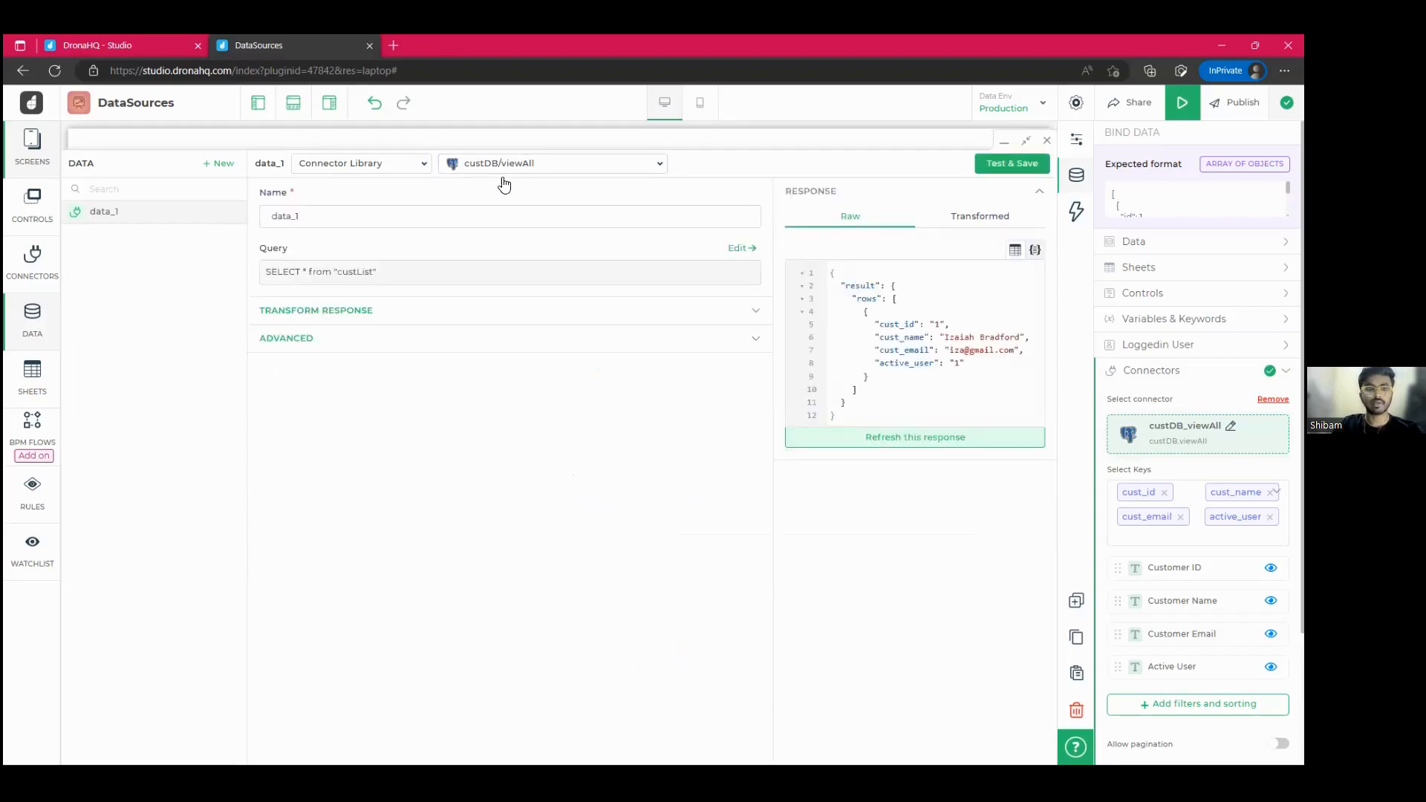
double_click(314, 219)
type("View")
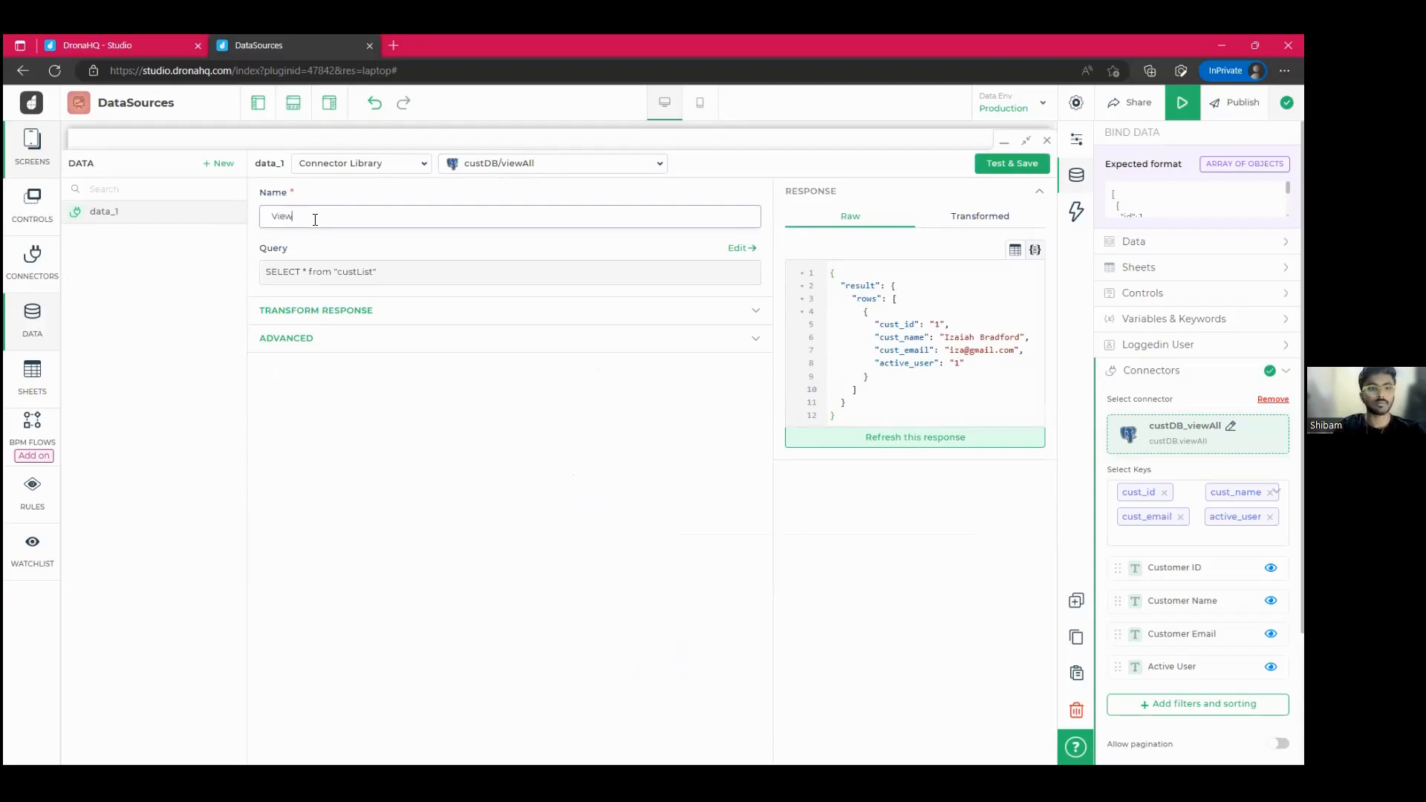
type("Data")
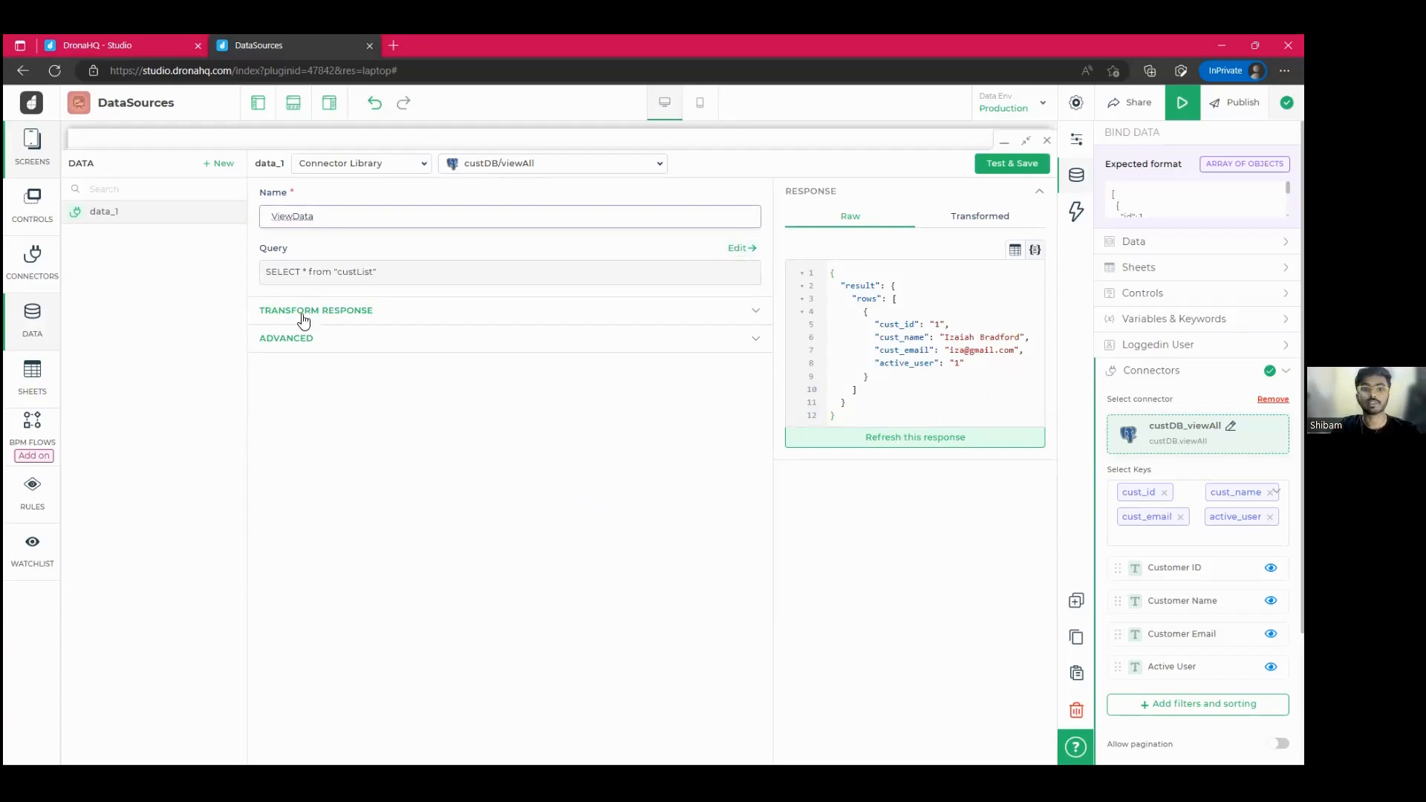
left_click(555, 321)
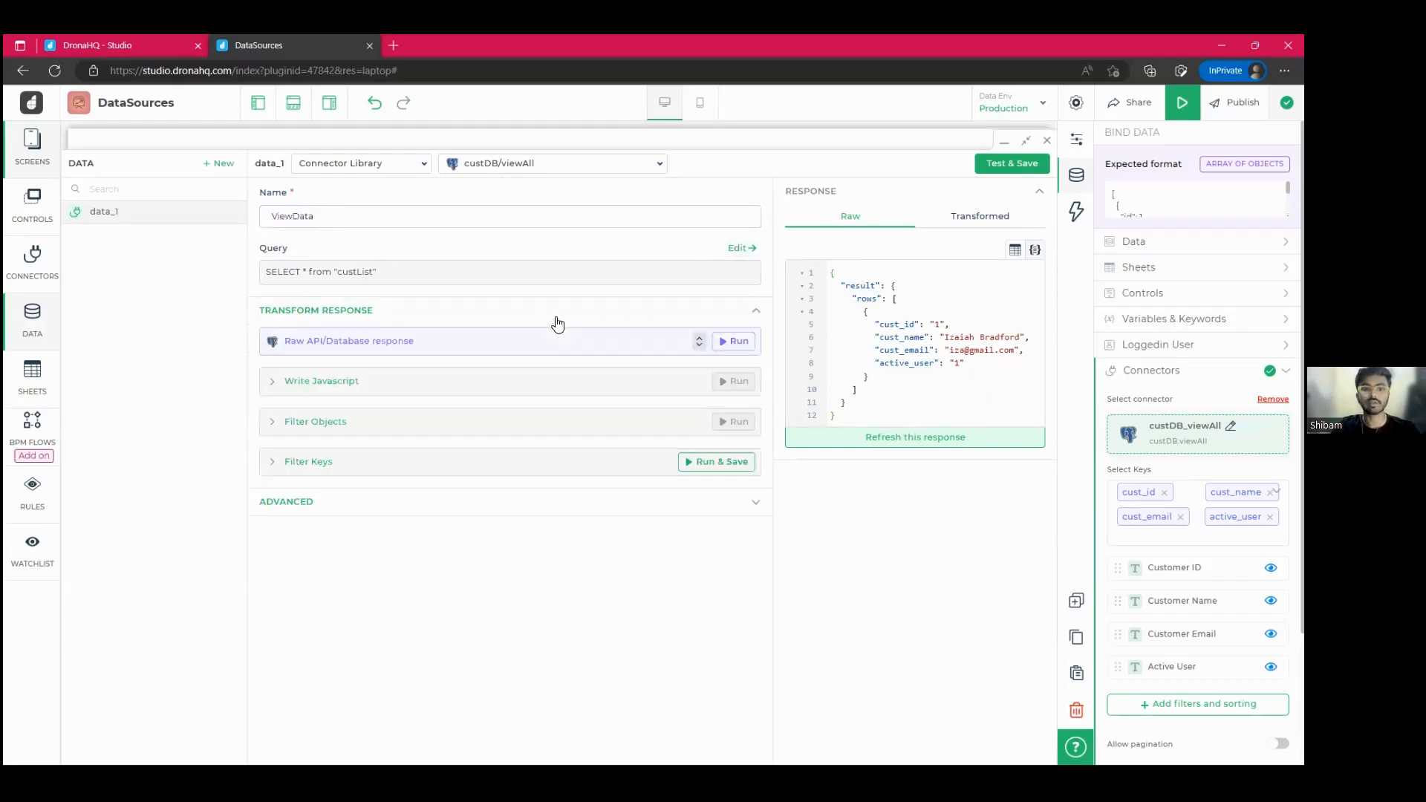
Step: Add 'data = data.result.rows' to the ViewData transform JavaScript and open the Filter Objects expression
left_click(369, 381)
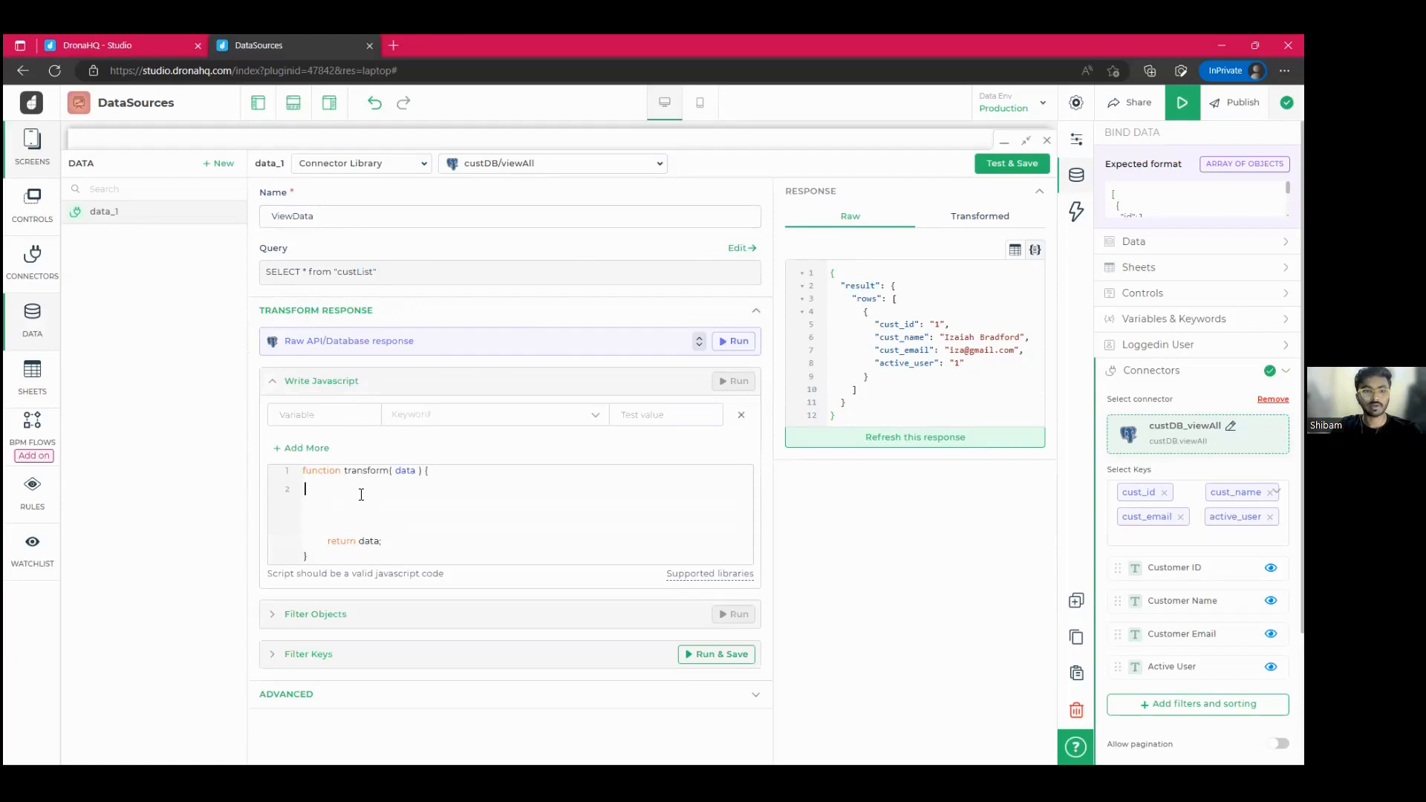
type("data ")
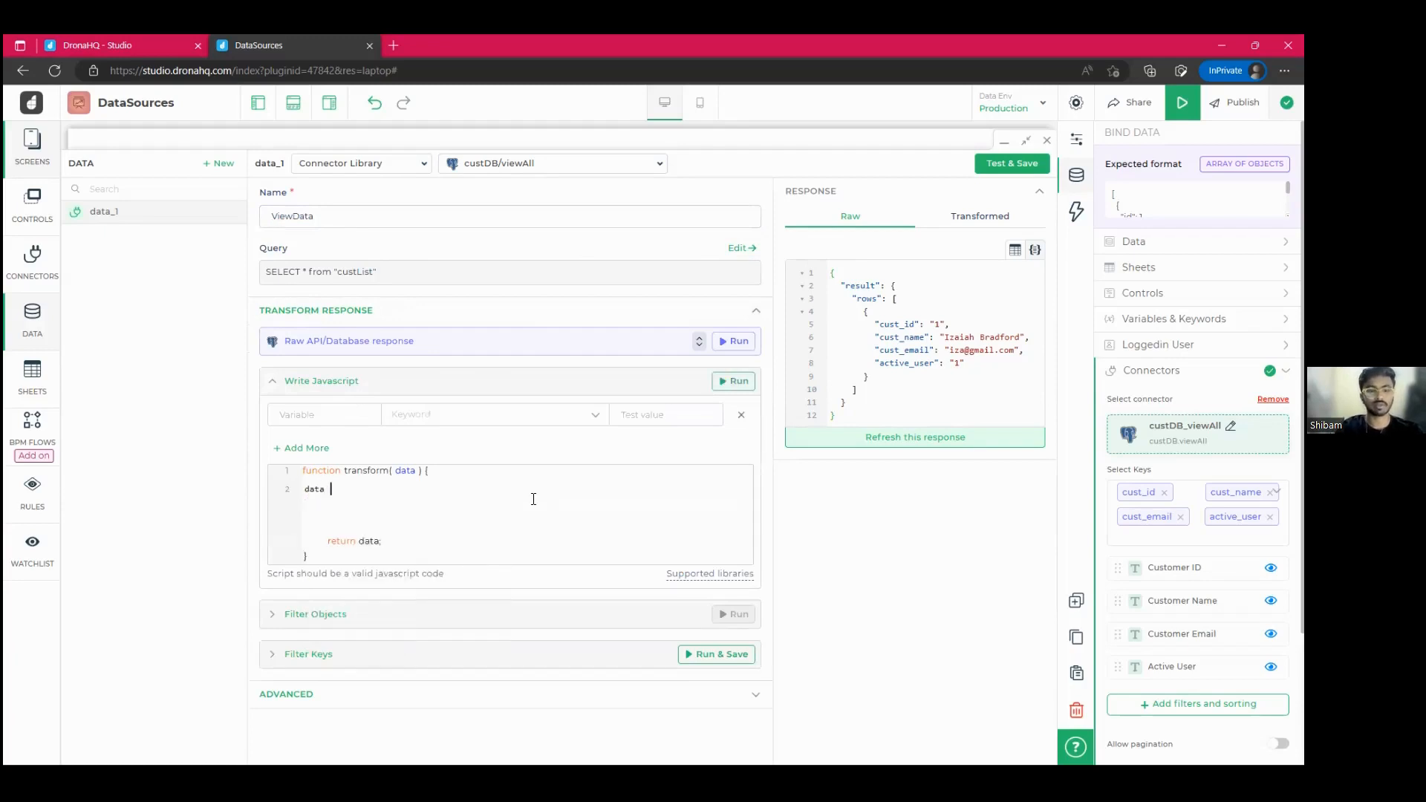
type("= data")
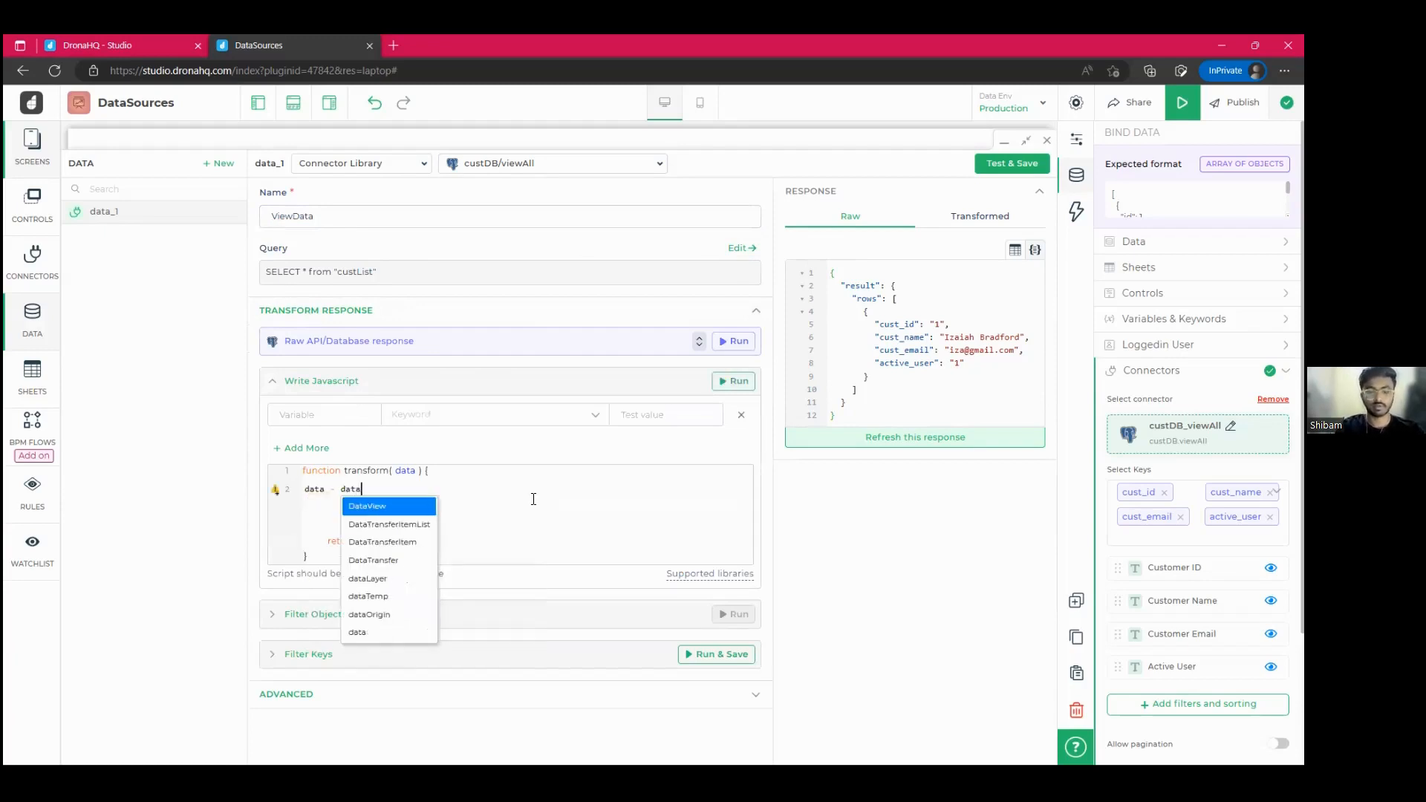
type(".resu")
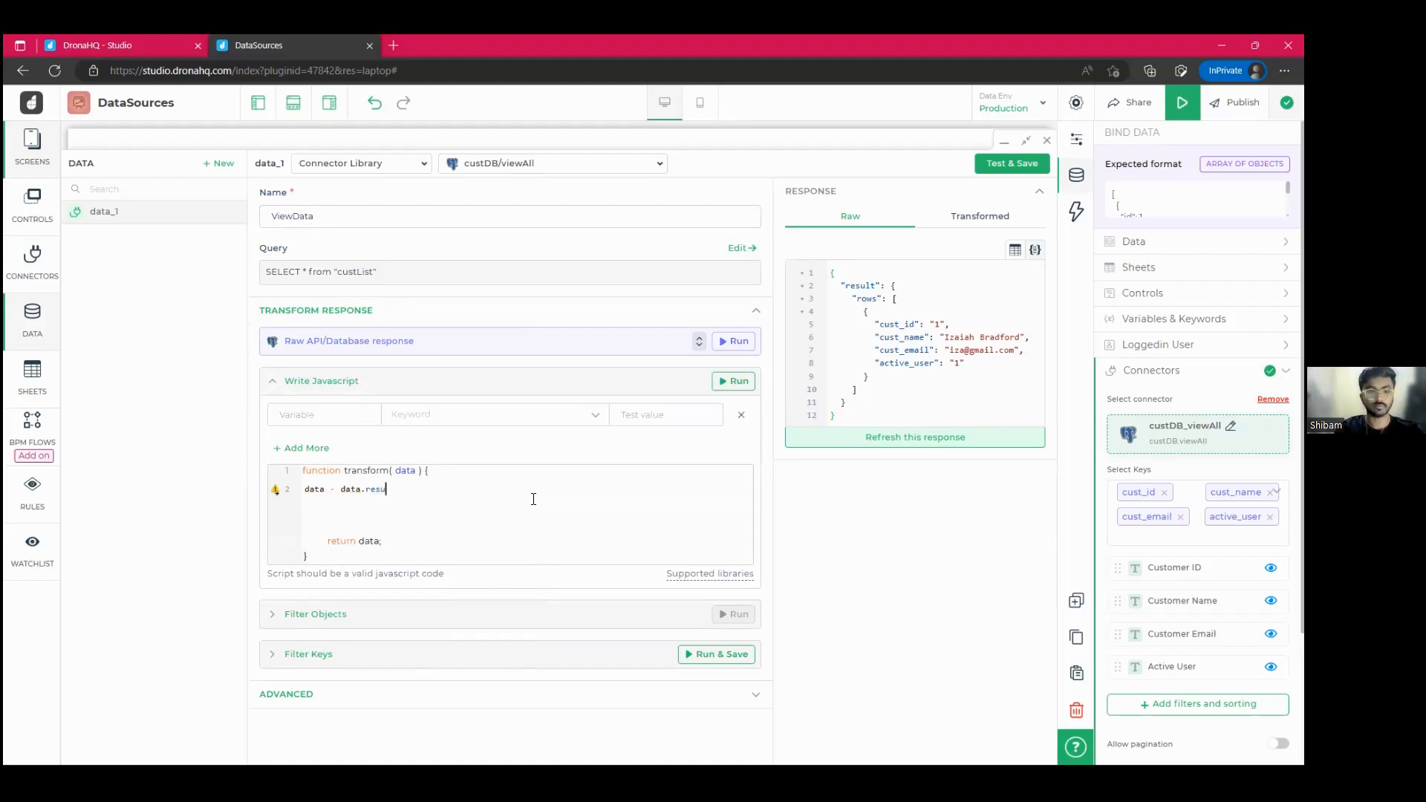
type("lt.rows")
left_click(488, 613)
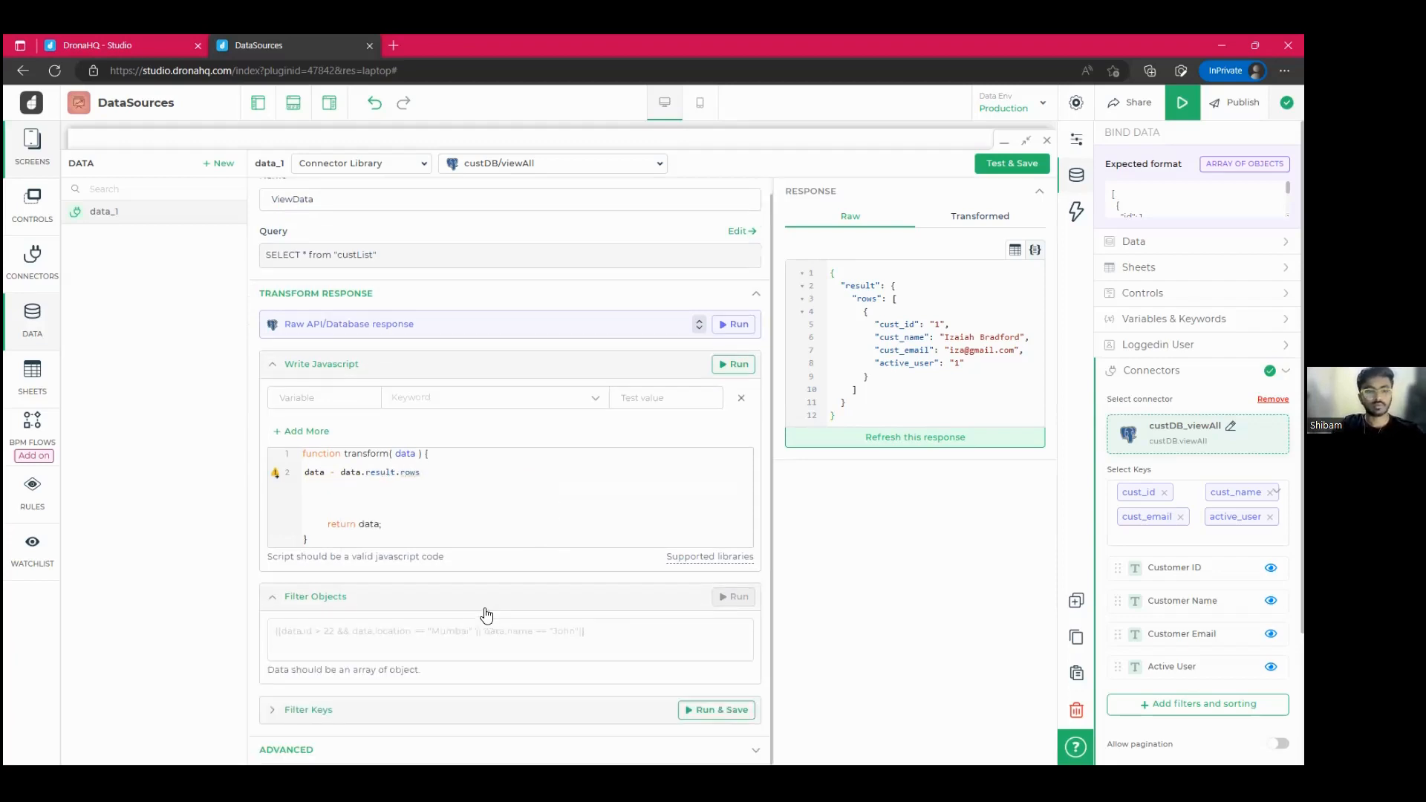
left_click(370, 633)
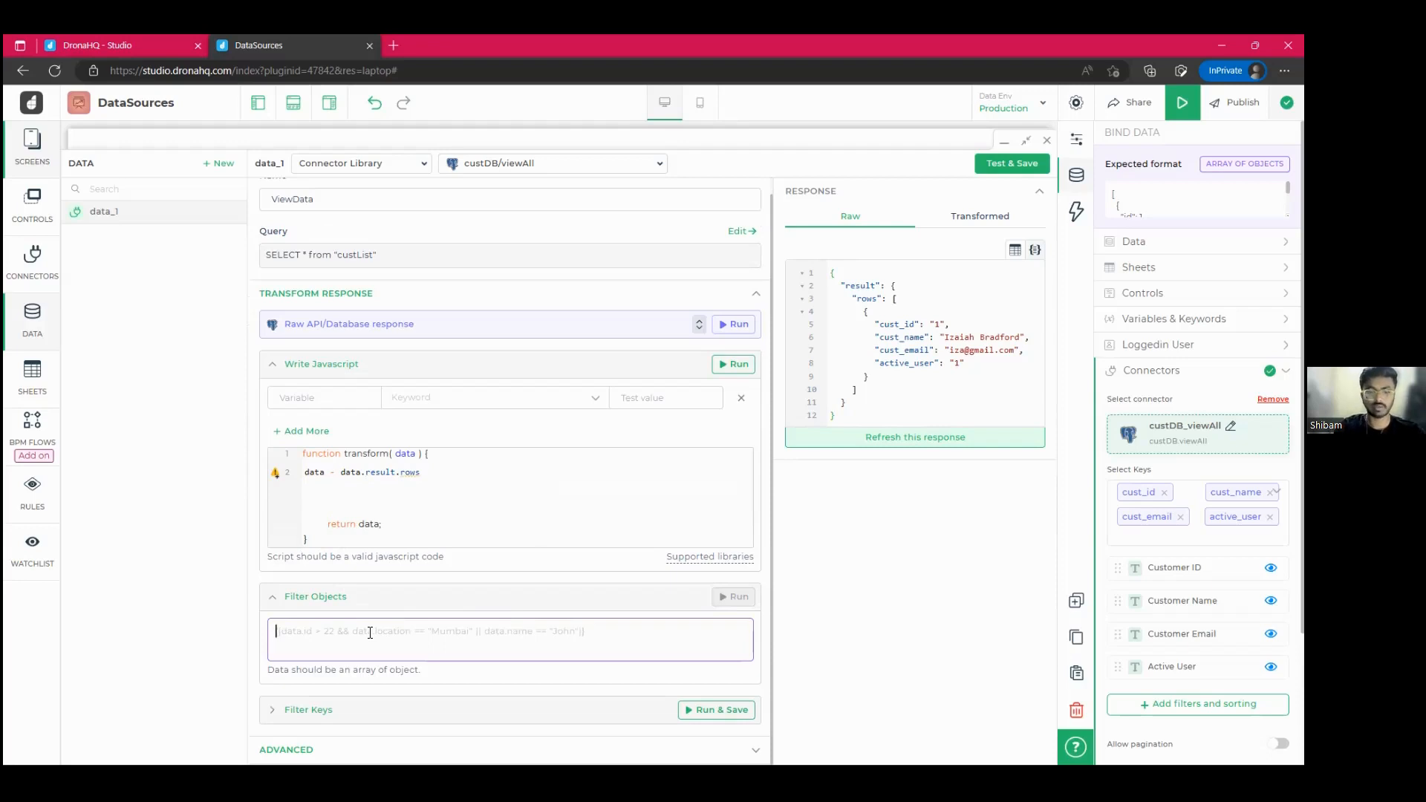
Step: Enter the filter {{data.active_user == "1"}} and run both the transform script and filter
type("{}")
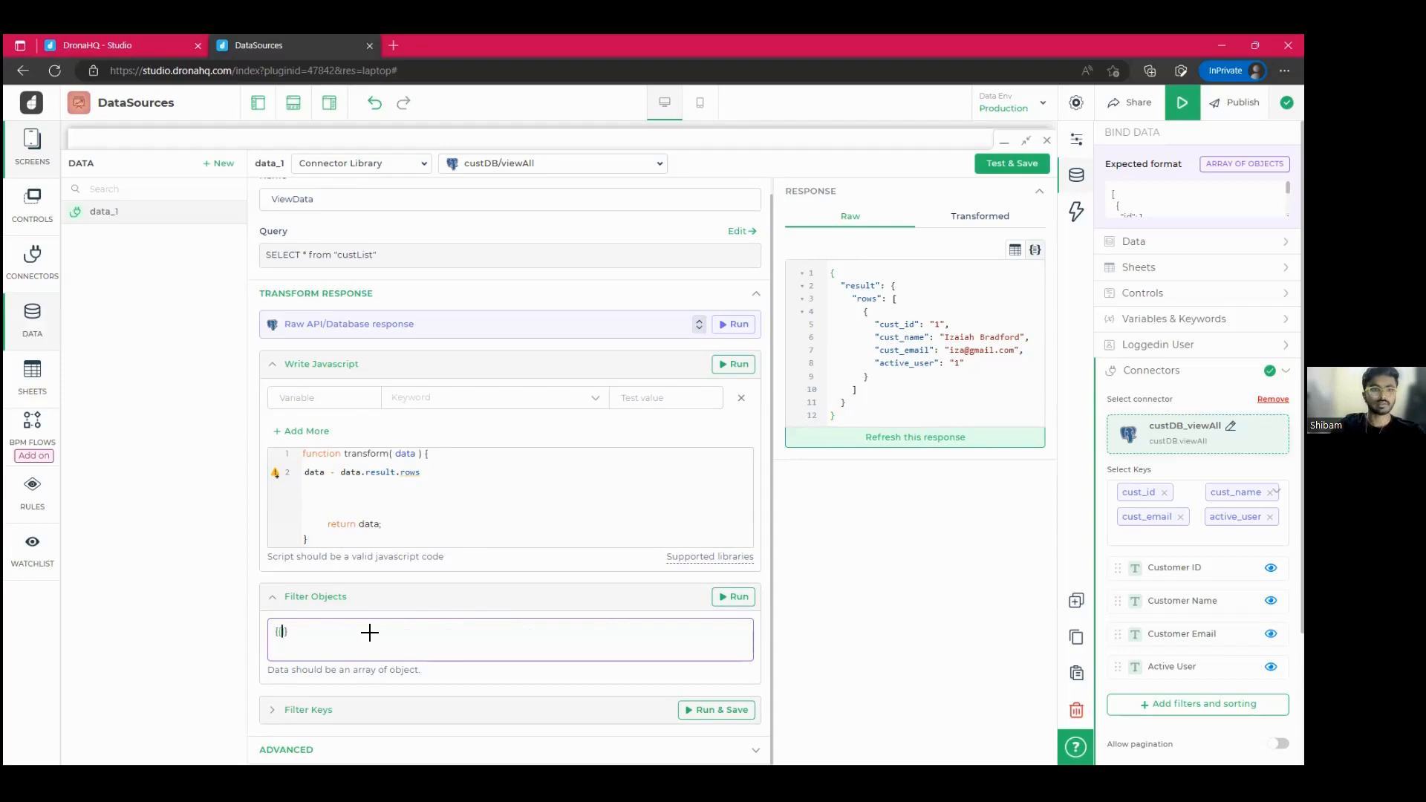
key("alt+Tab")
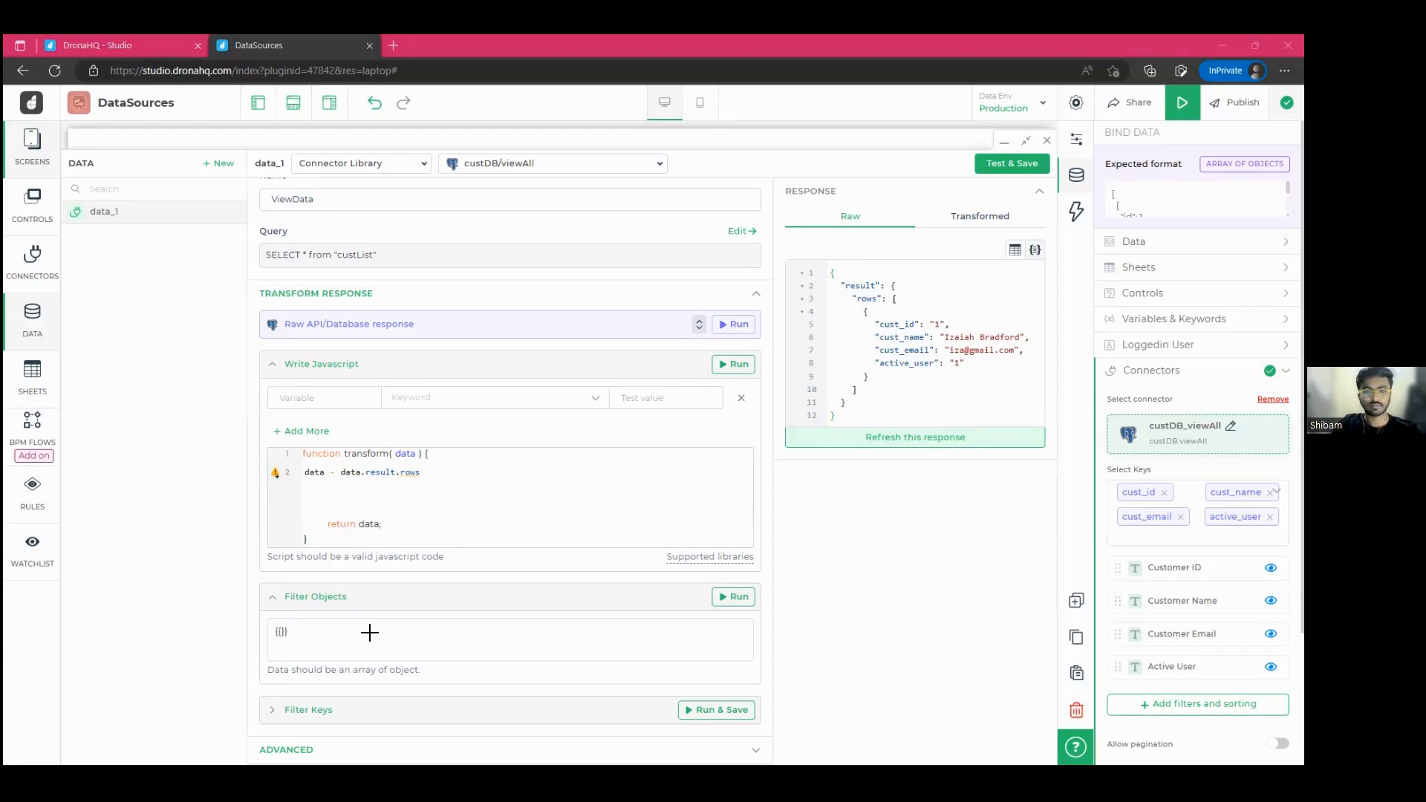
key("alt+Tab")
type("a")
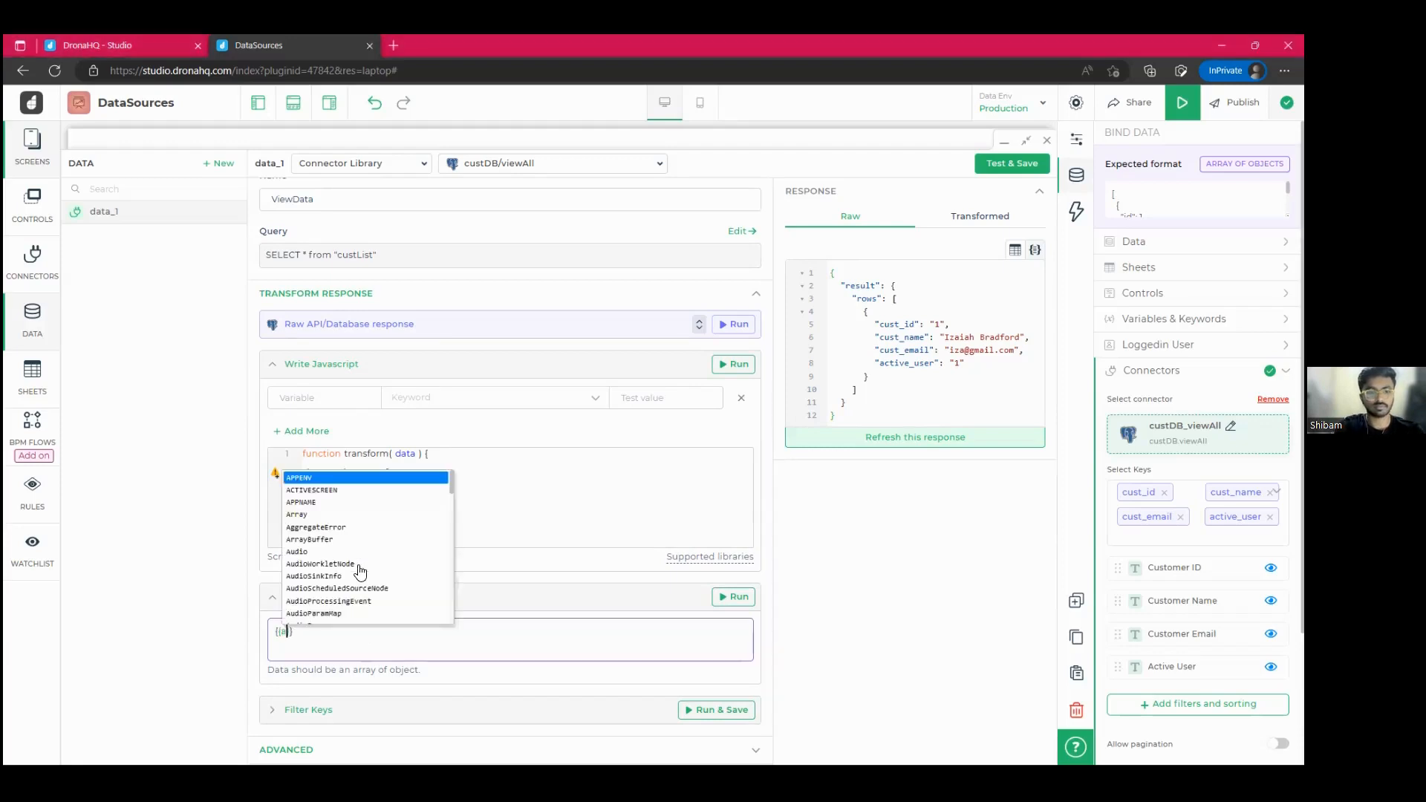
key("BackSpace")
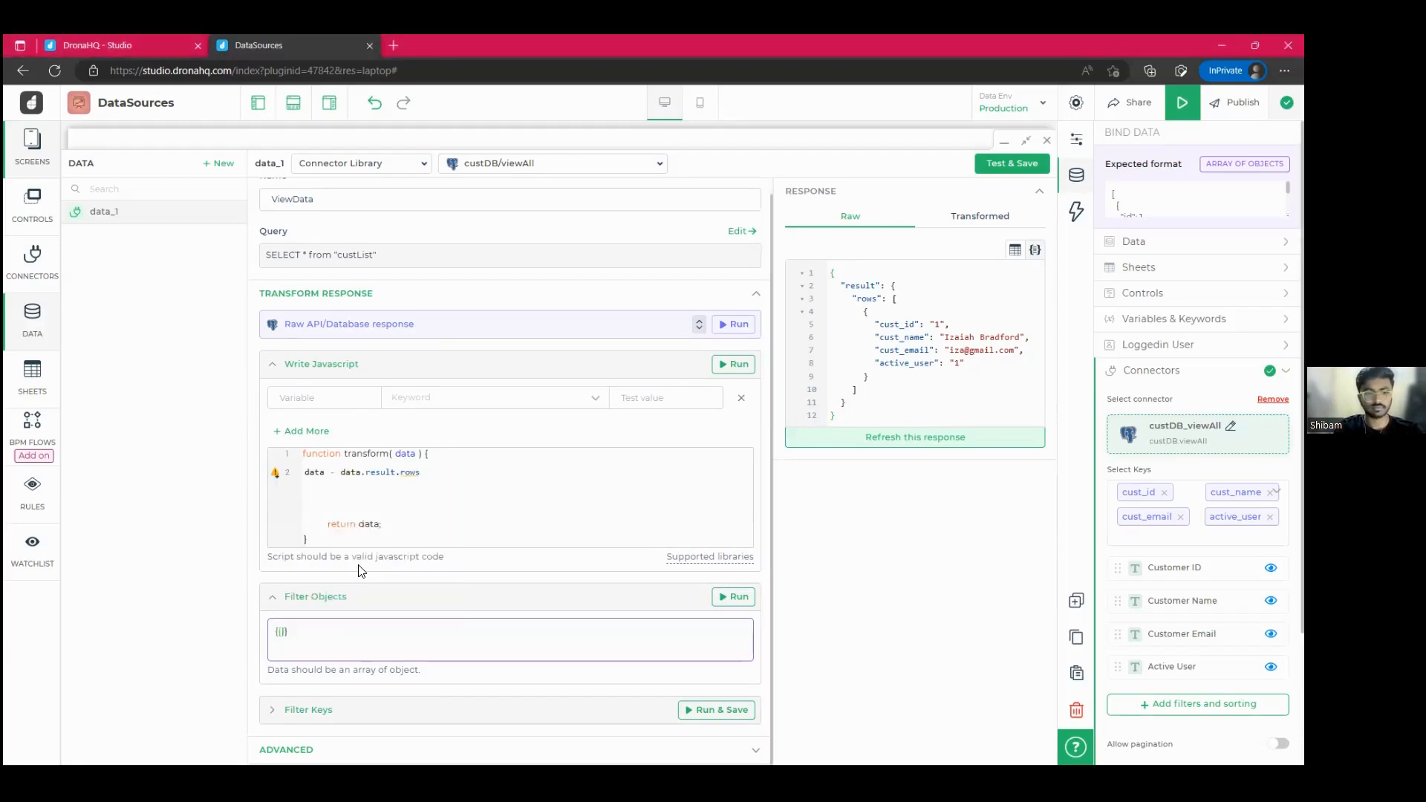
type("\"ac")
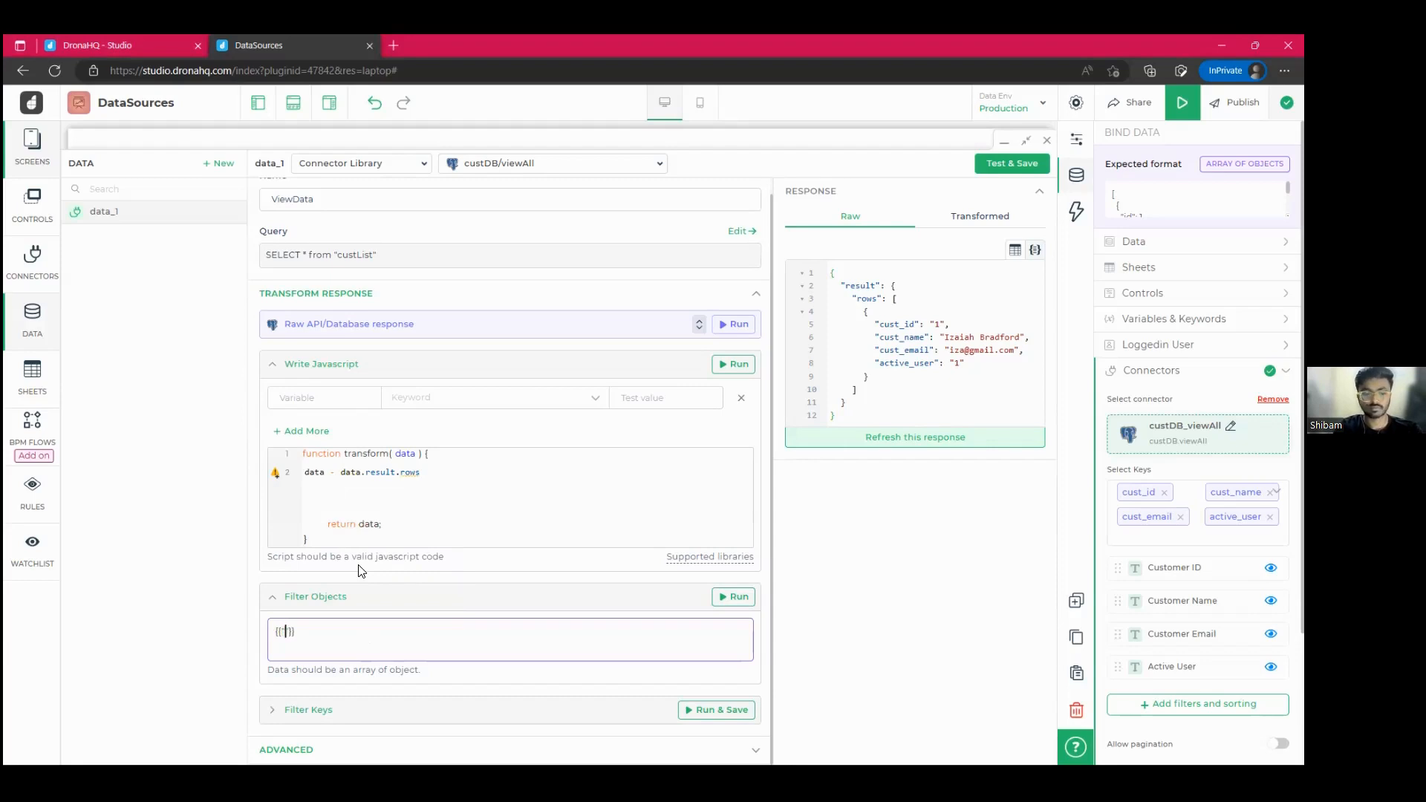
key("BackSpace")
key("BackSpace")
key("BackSpace")
key("BackSpace")
key("BackSpace")
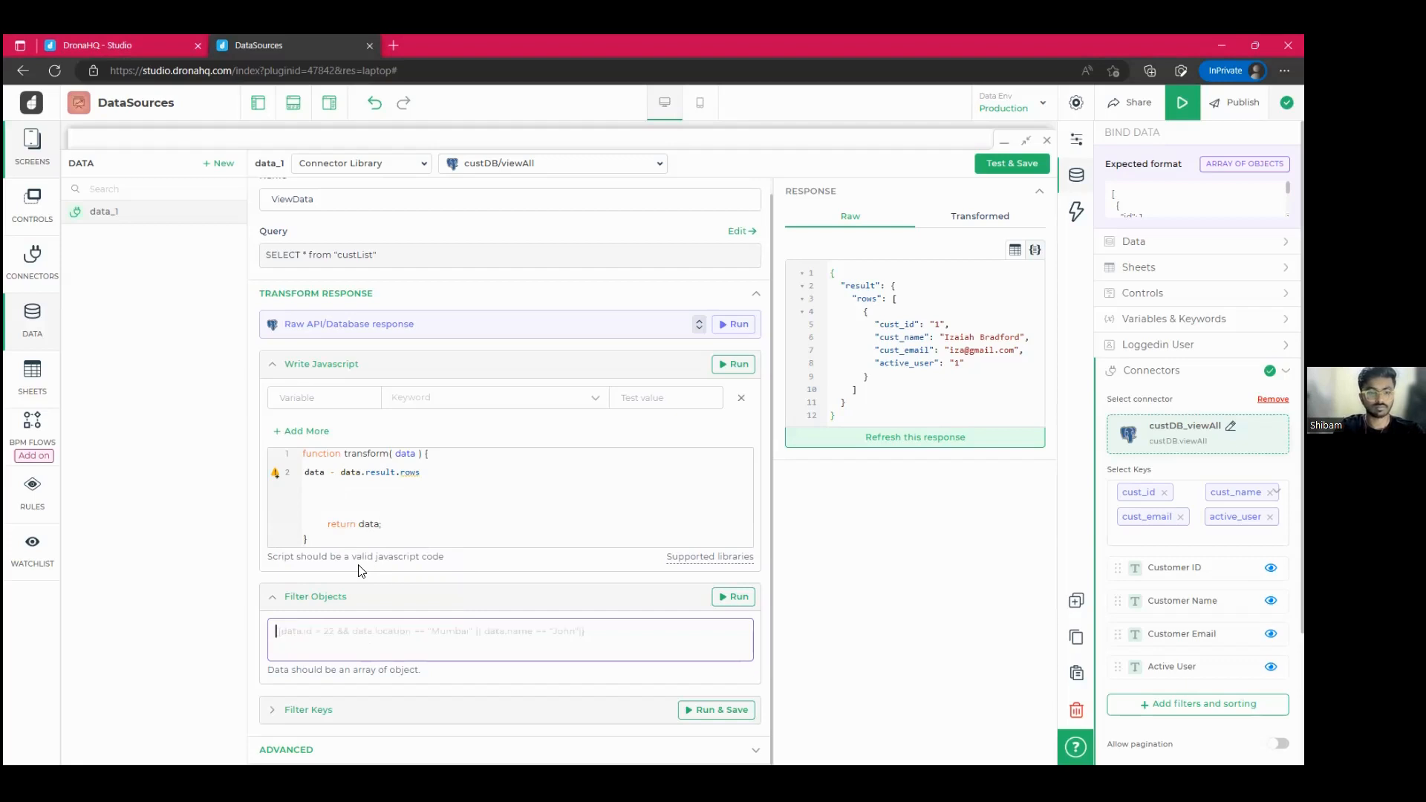
type("{{}}")
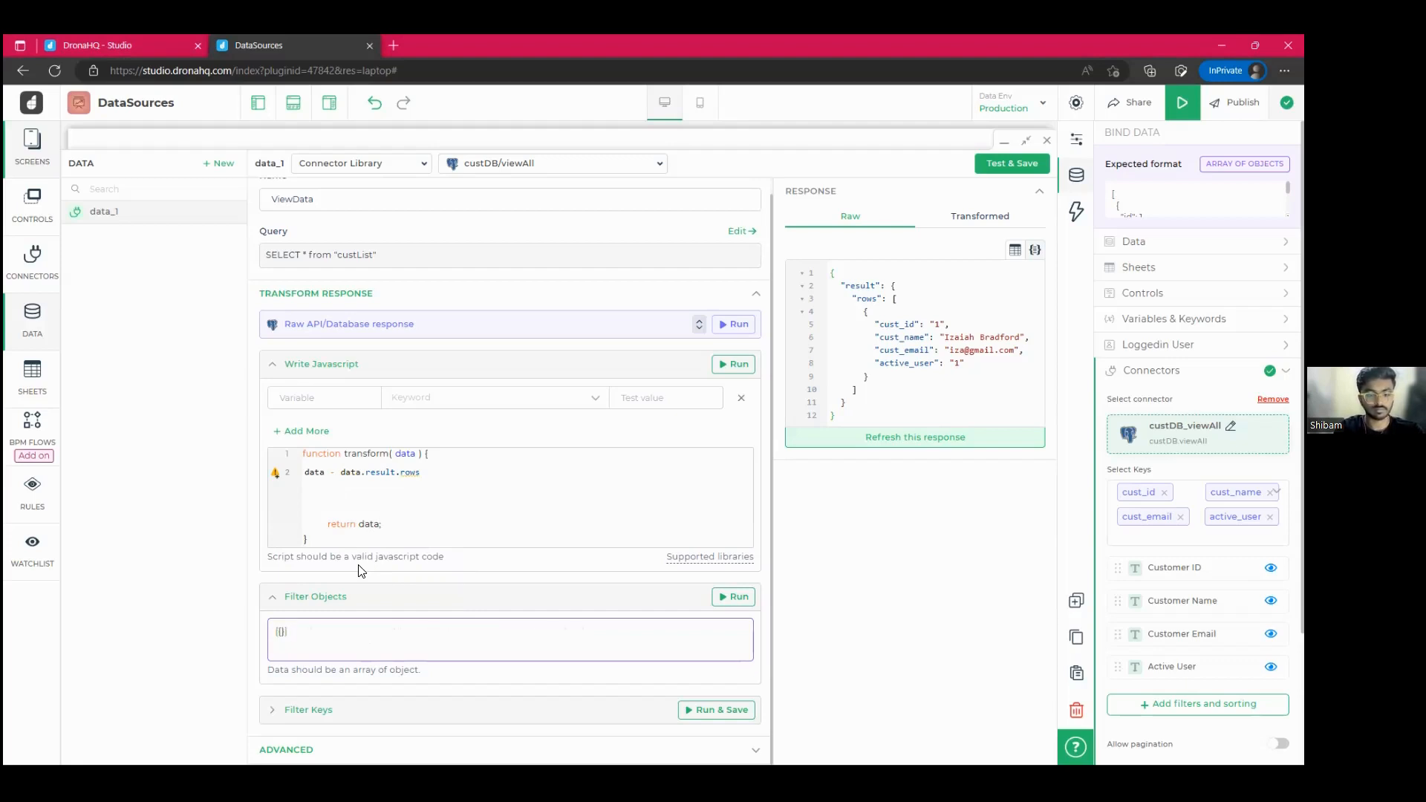
type("data")
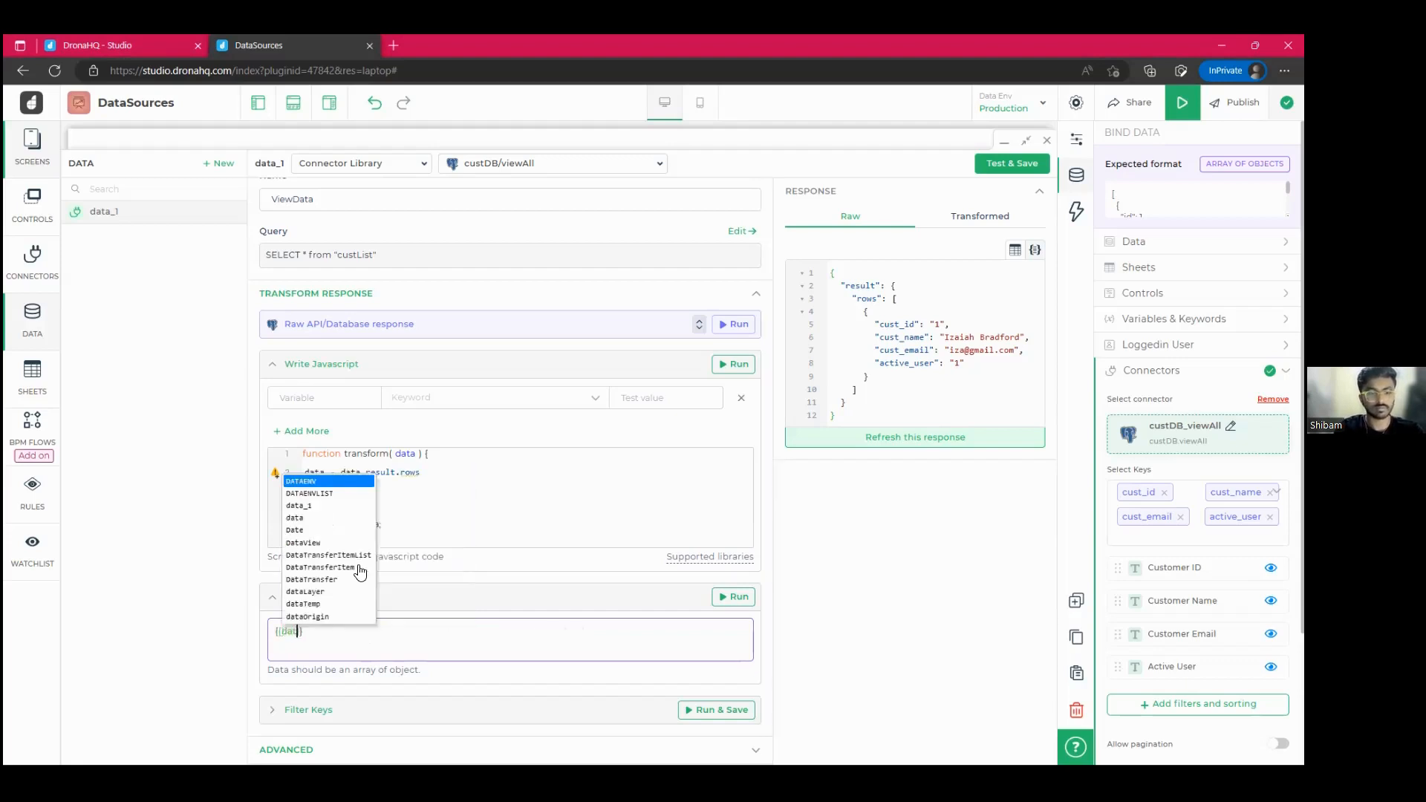
type(".a")
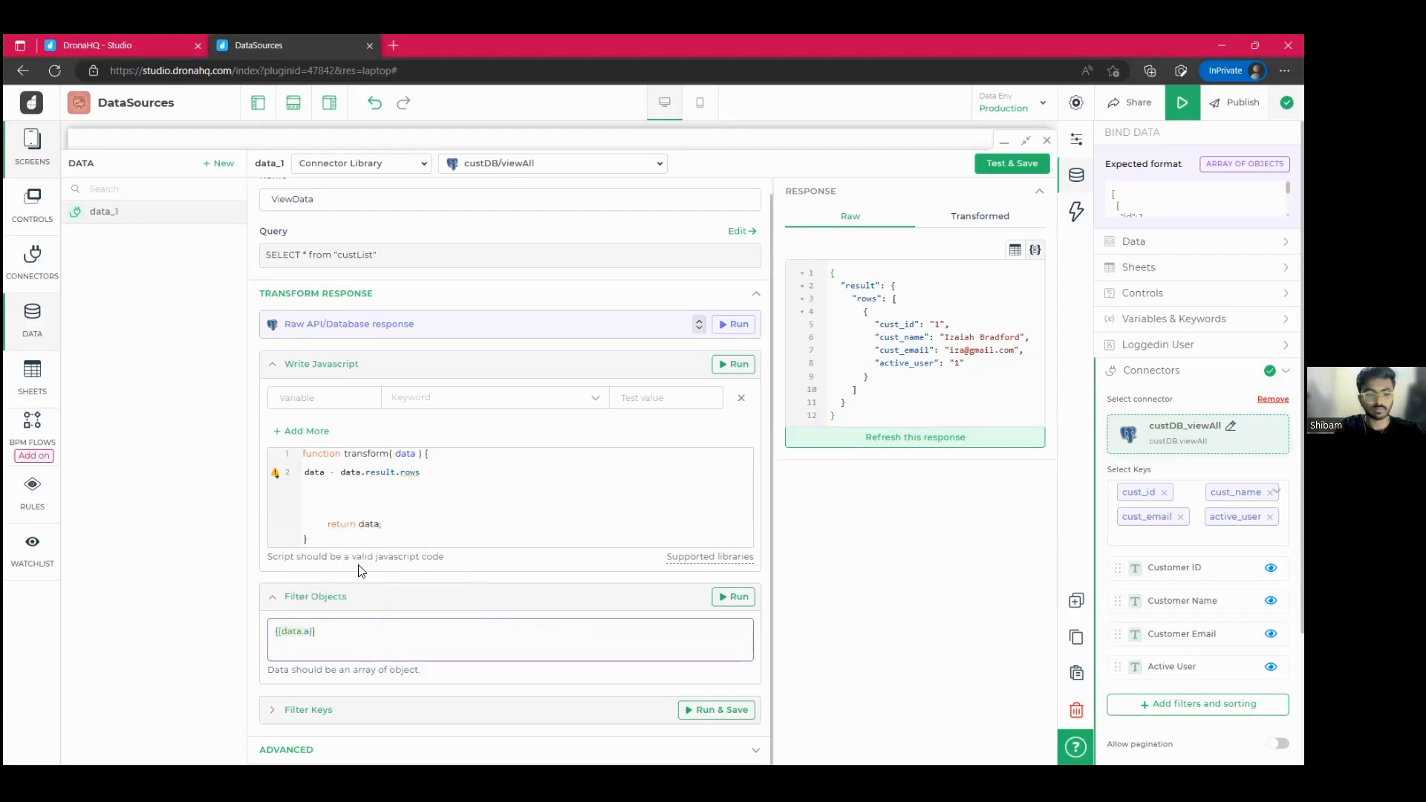
type("ctive")
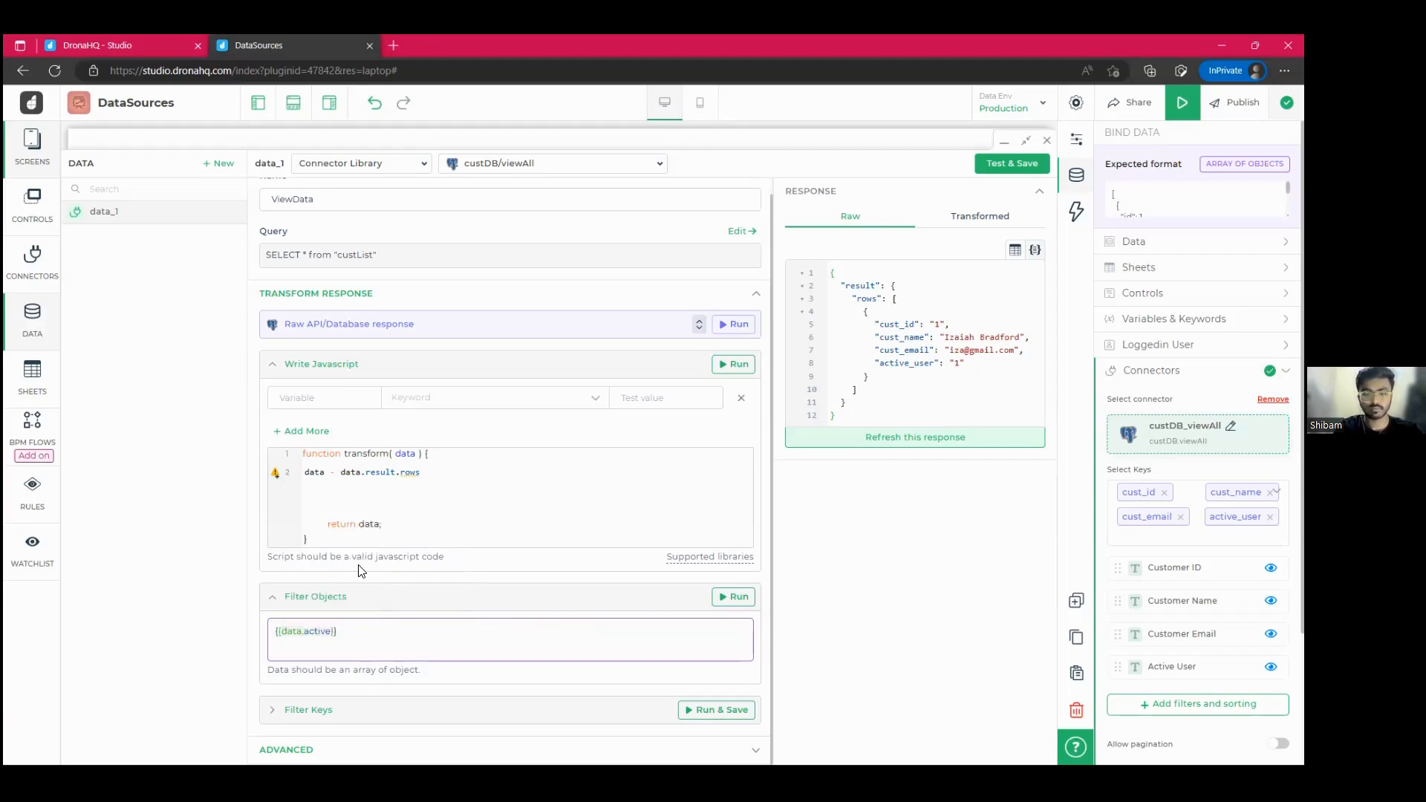
type("_user =")
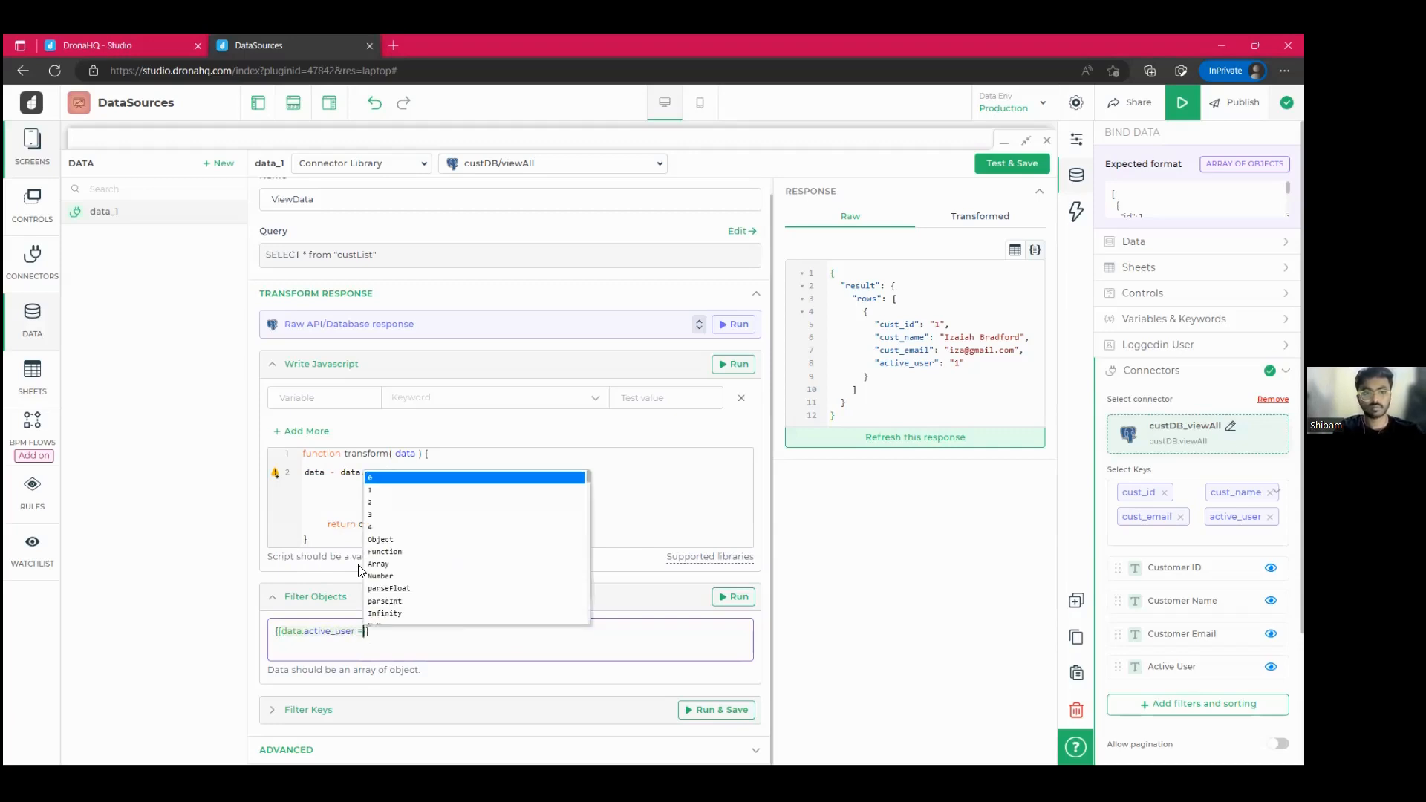
type("= \"1\"")
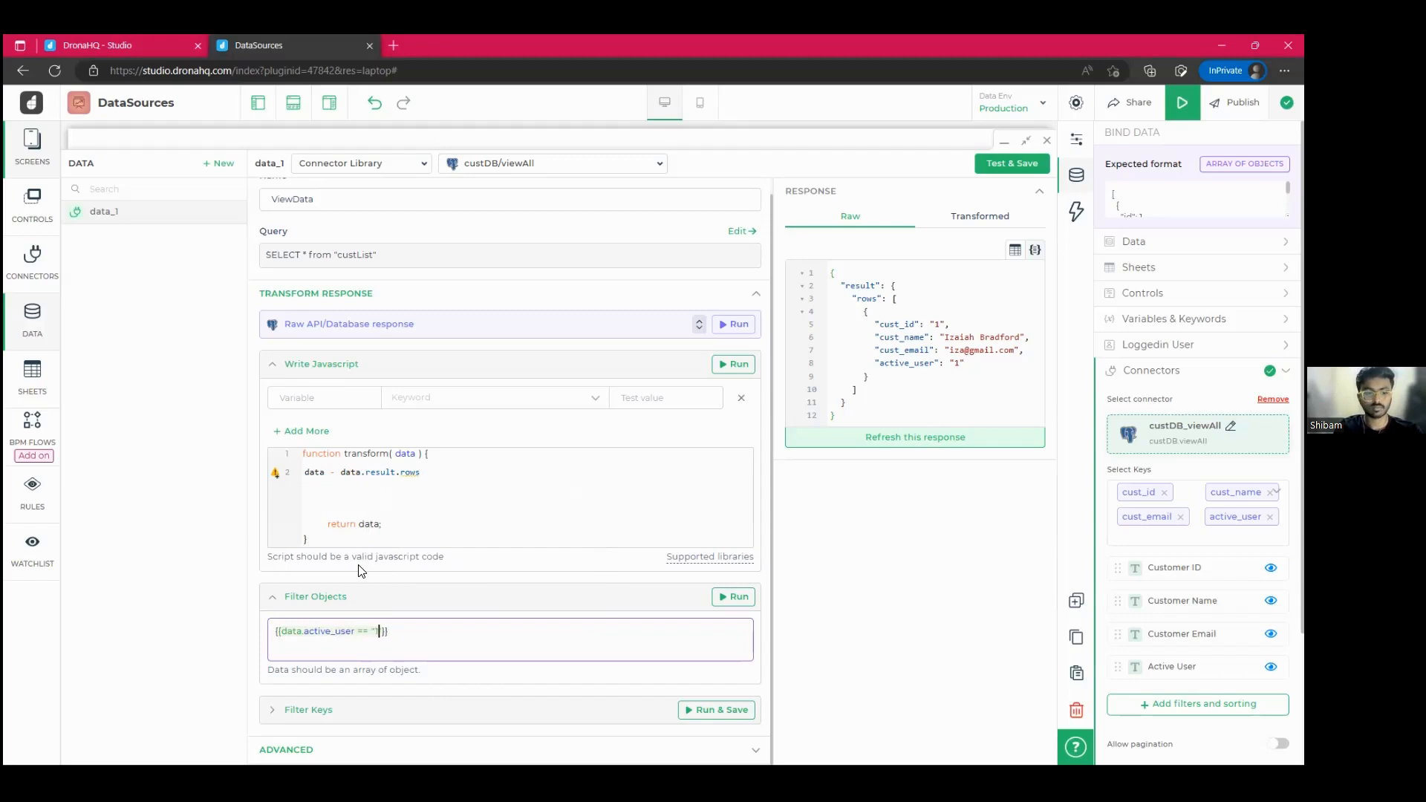
left_click(719, 597)
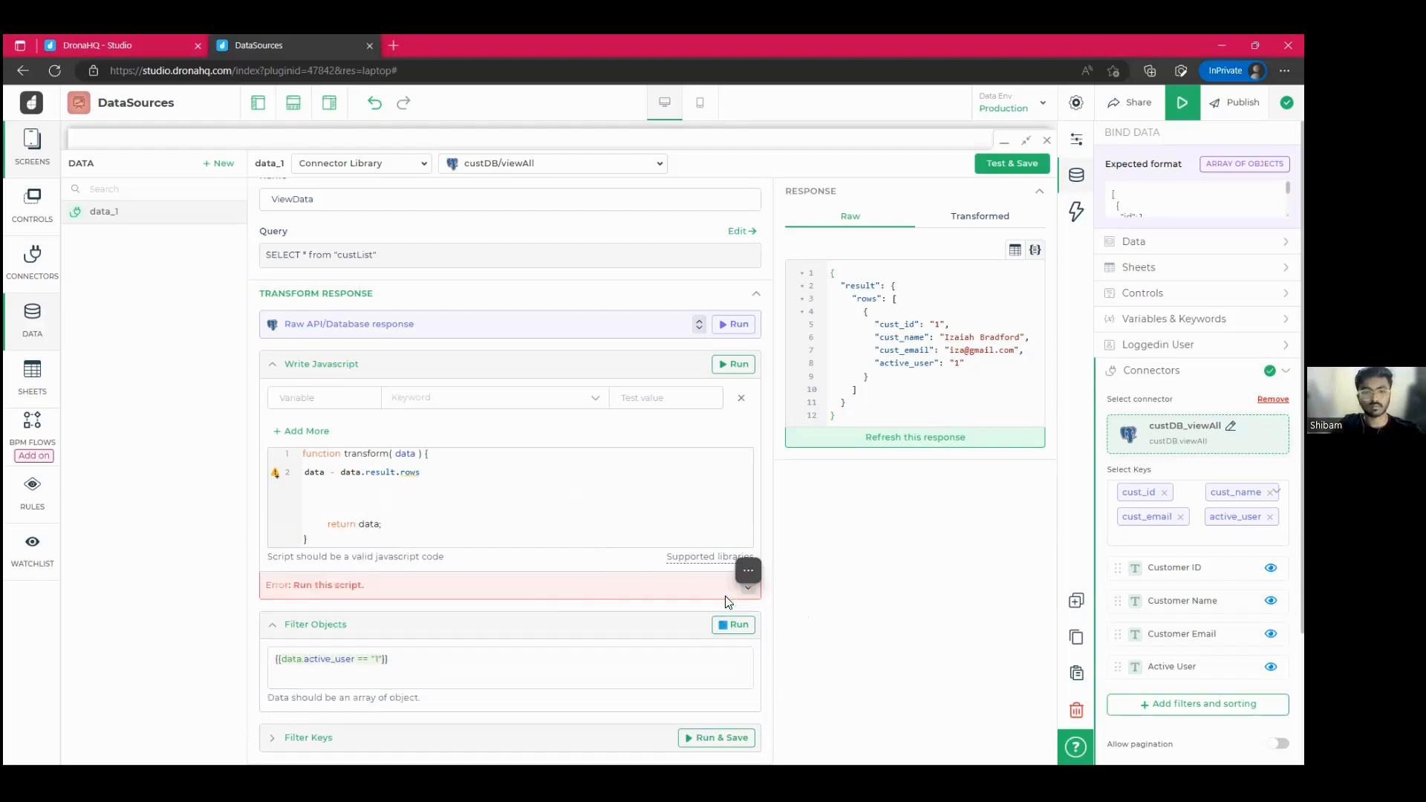
left_click(732, 364)
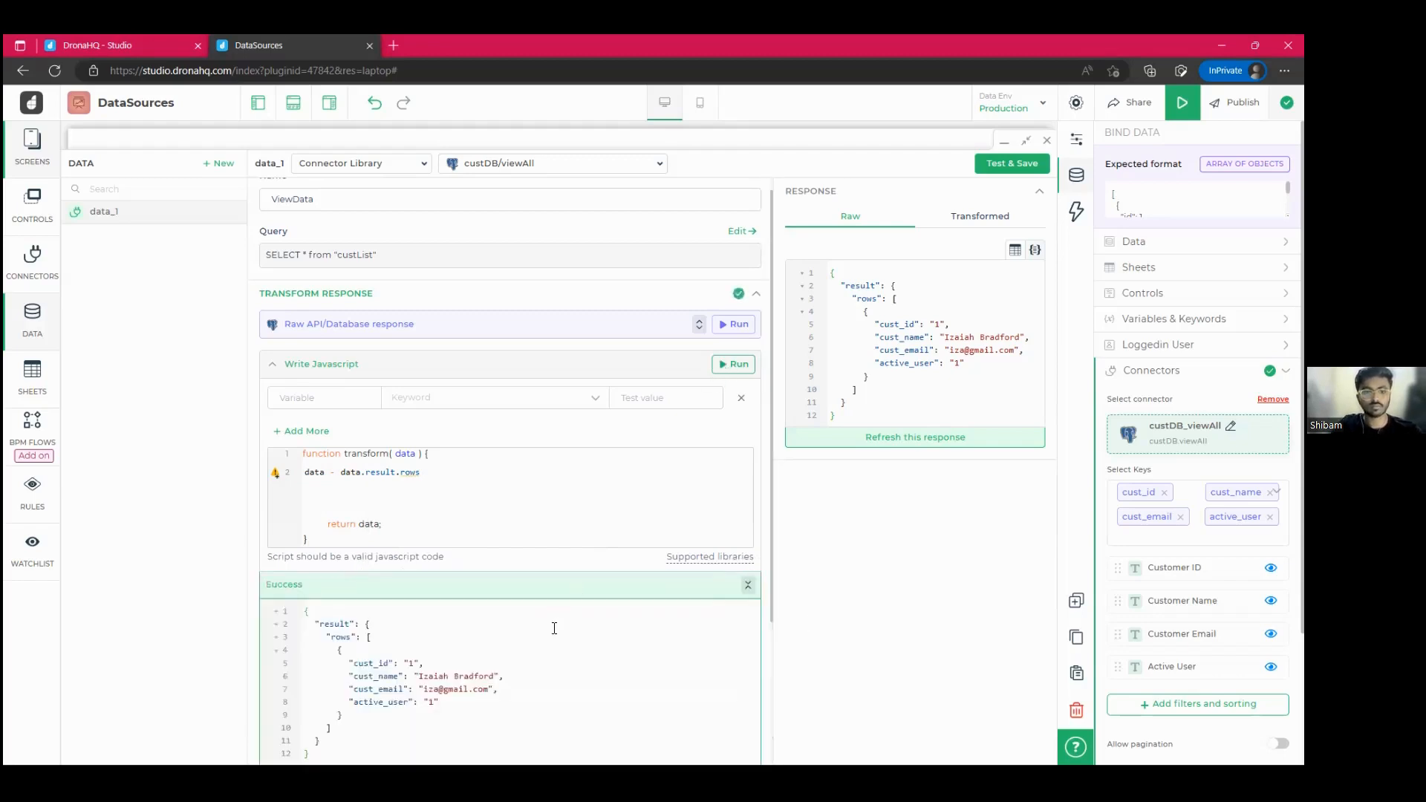
scroll(724, 646, "down", 3)
left_click(732, 596)
scroll(460, 590, "down", 1)
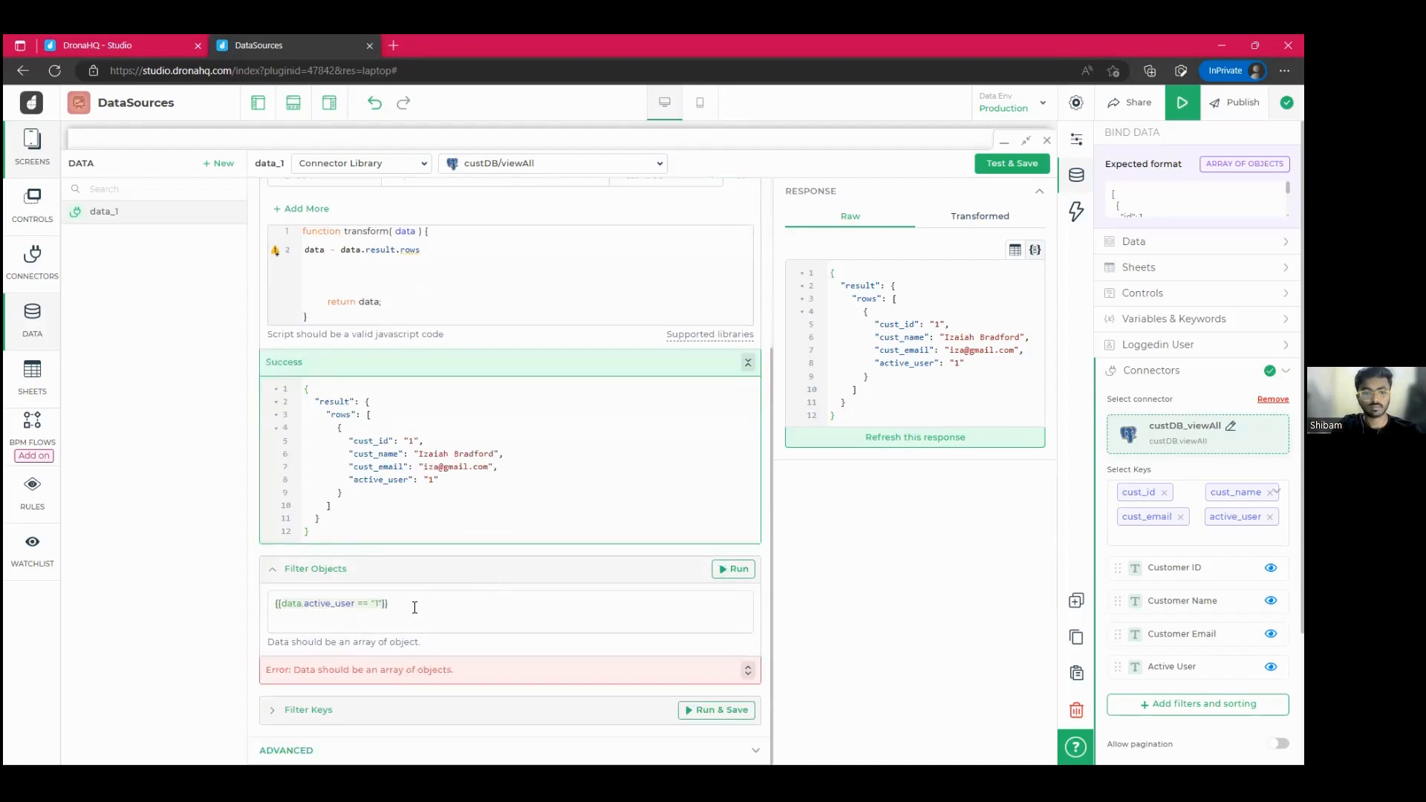
Step: Delete the active_user filter expression entirely and rerun filtering with it empty
left_click(348, 608)
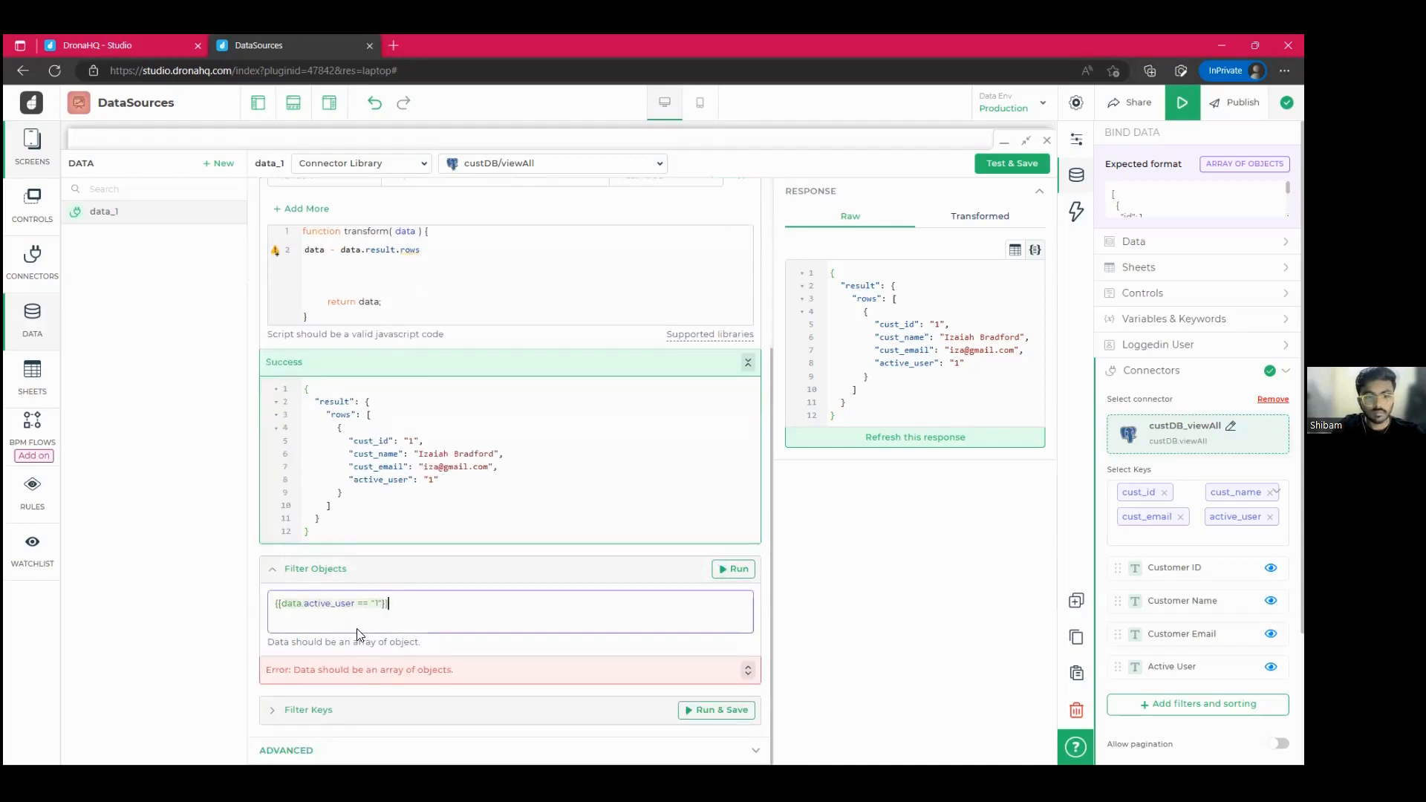
scroll(338, 626, "up", 5)
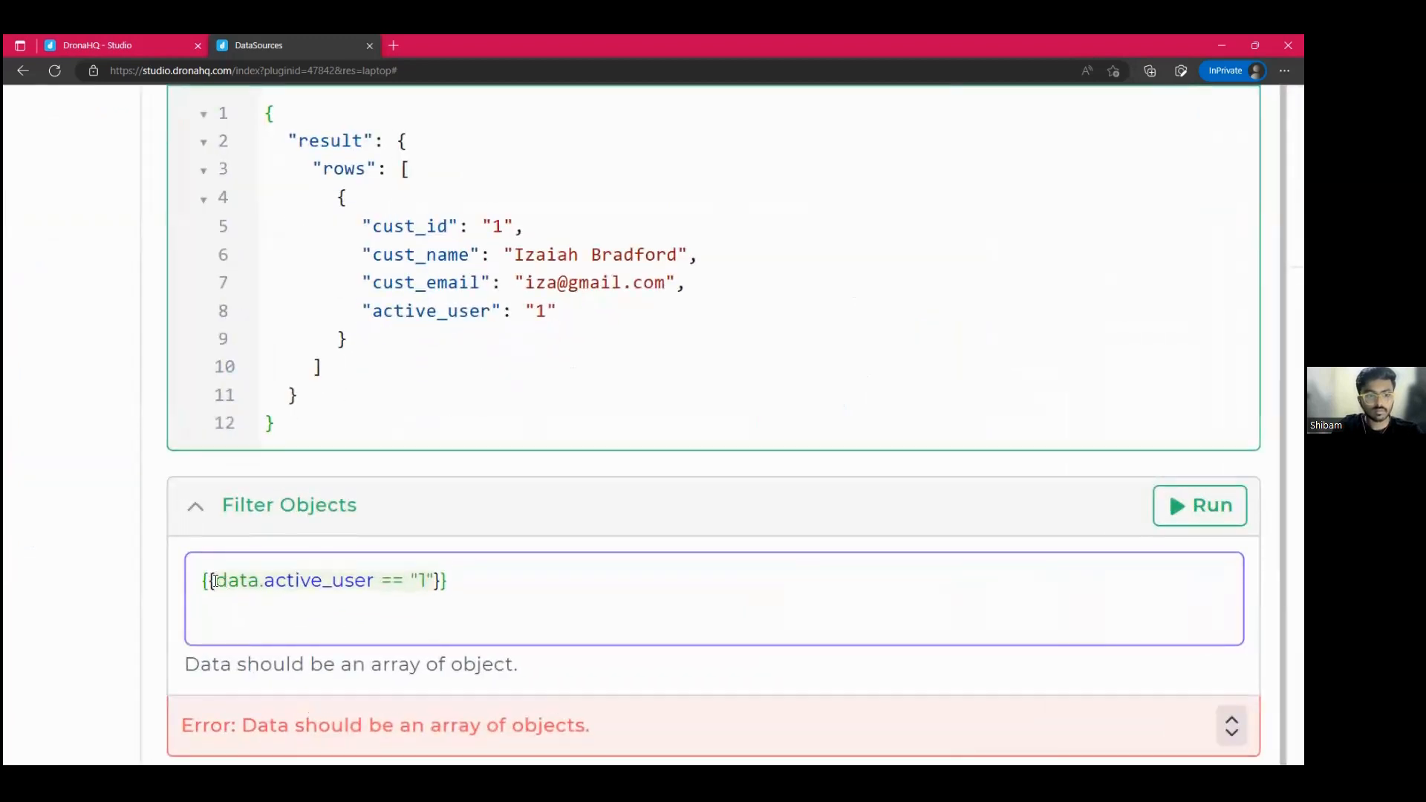
left_click_drag(211, 581, 260, 582)
left_click(319, 583)
left_click_drag(375, 582, 219, 580)
type("\"")
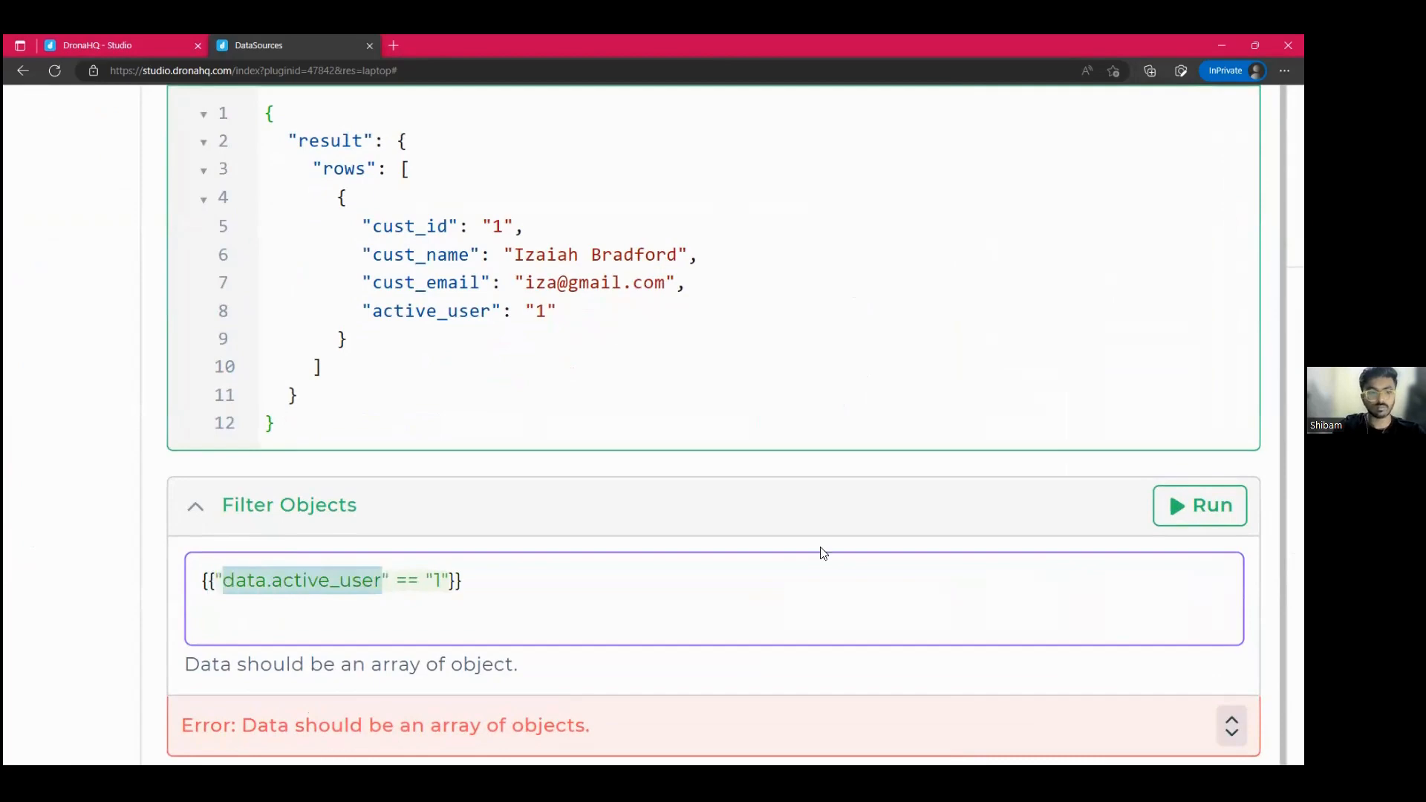
left_click(610, 434)
scroll(592, 432, "down", 2)
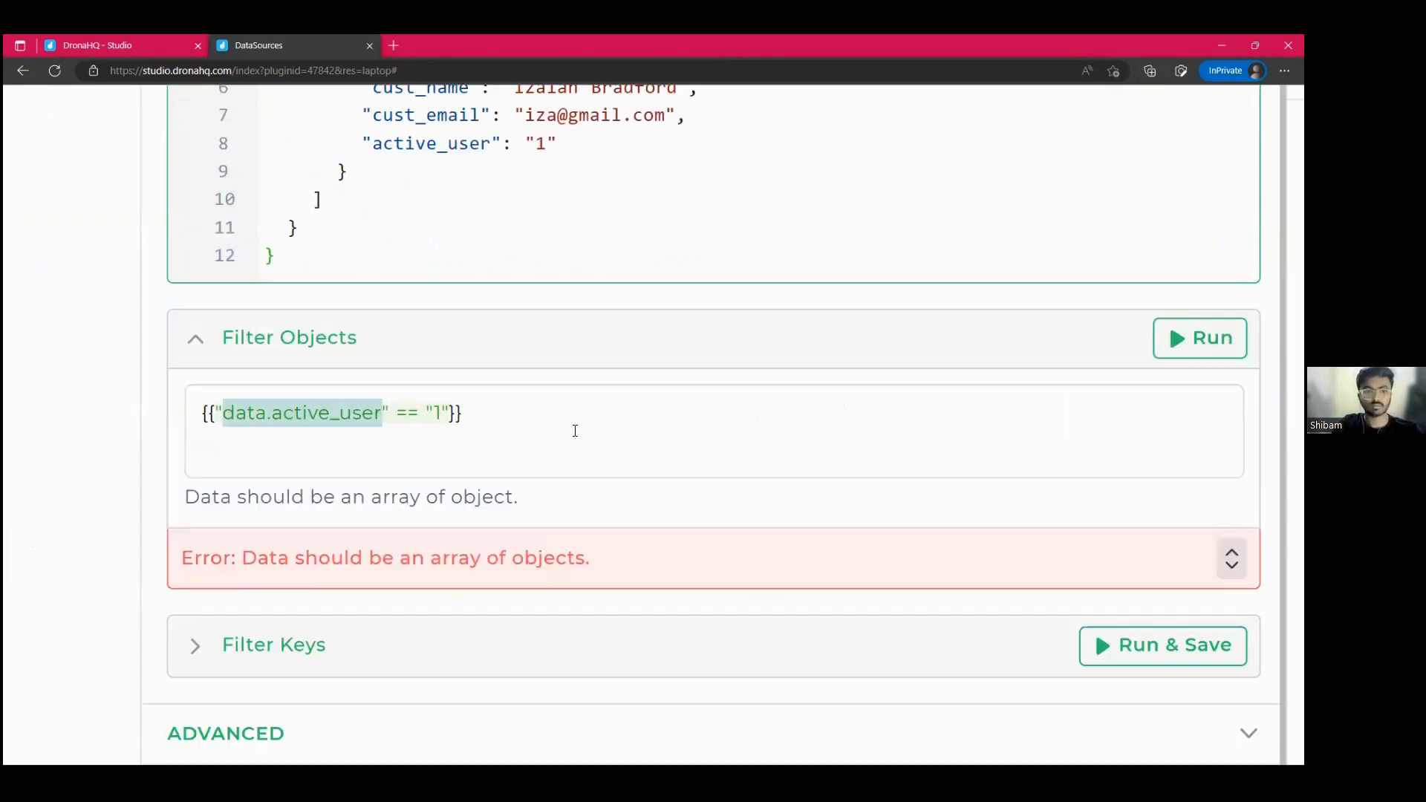
scroll(575, 431, "down", 5)
right_click(575, 430)
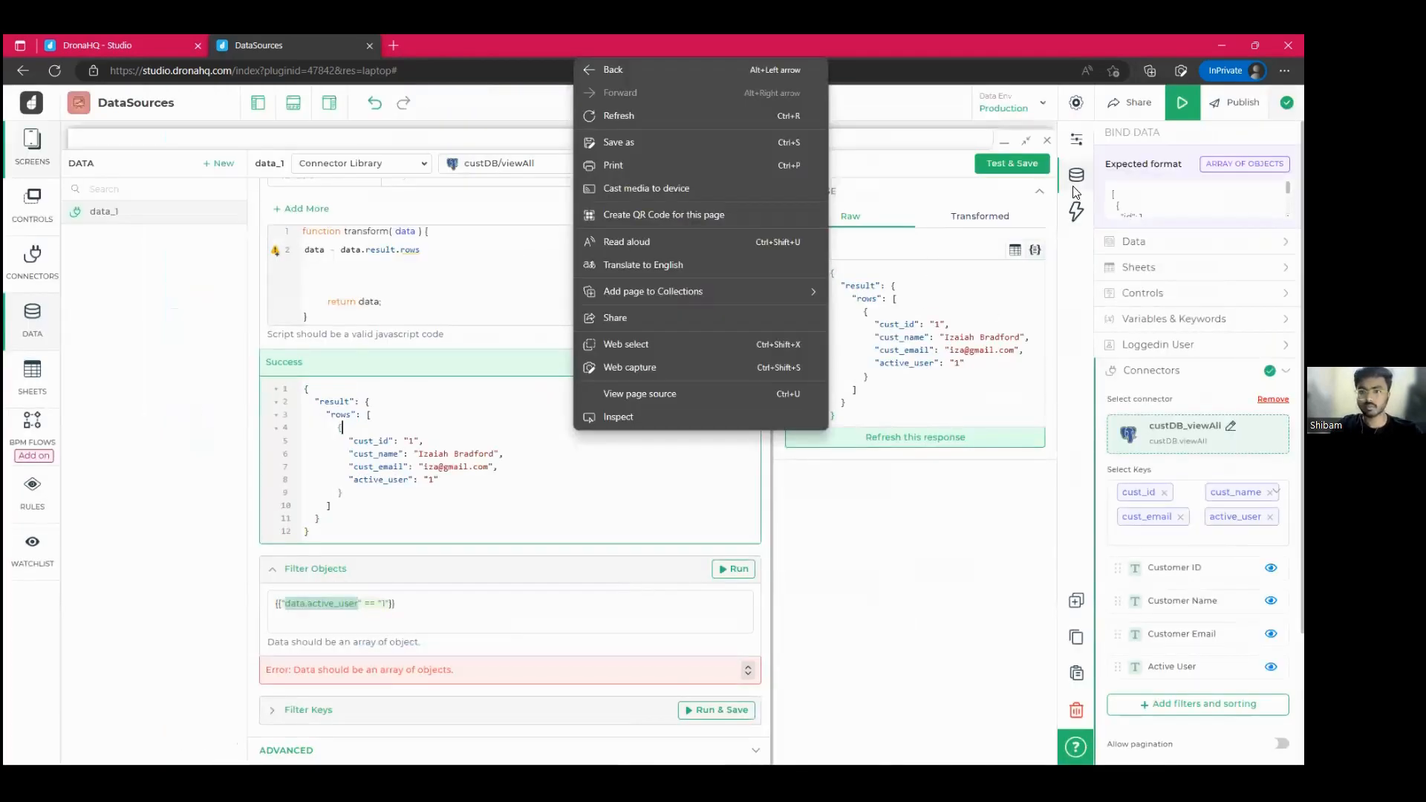
left_click(616, 612)
key("ctrl+a")
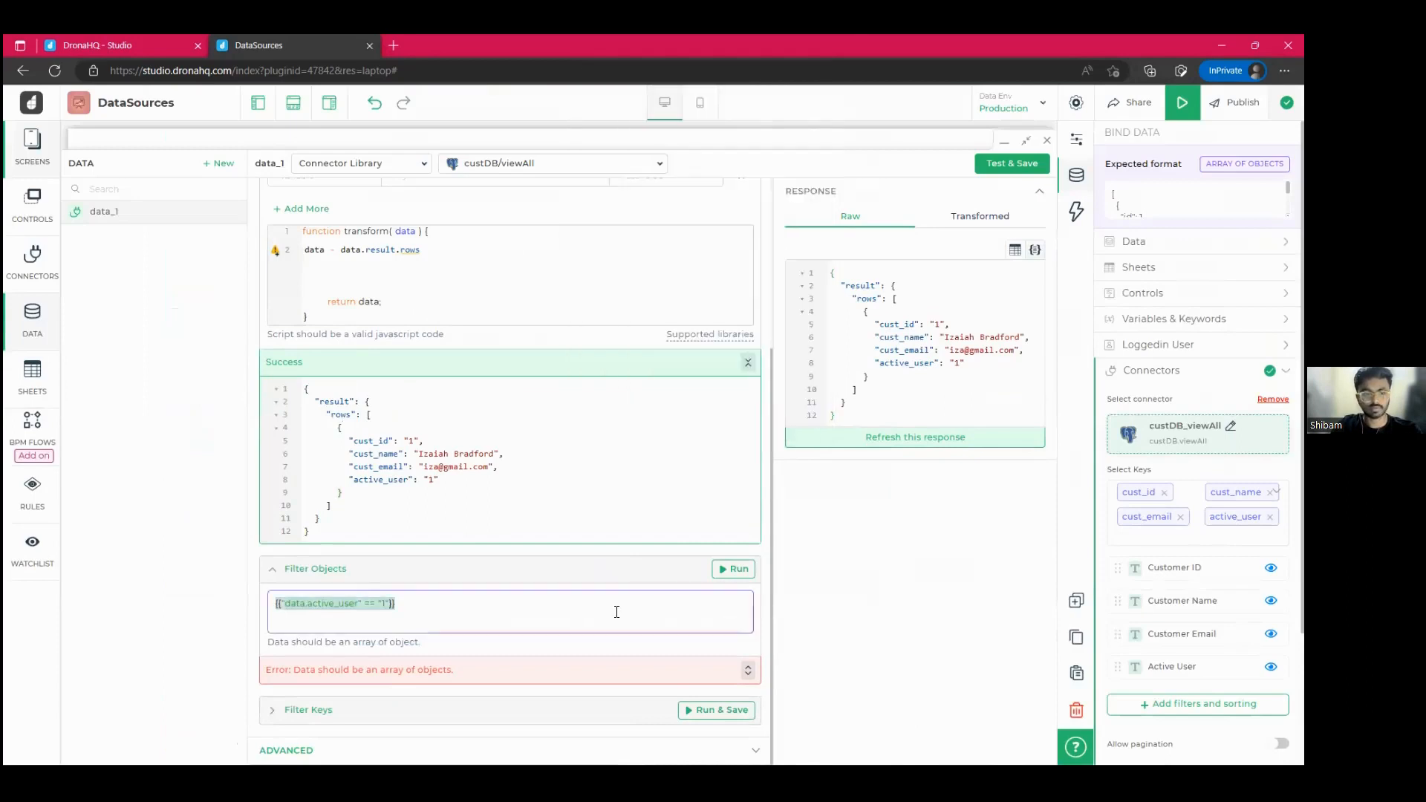
key("BackSpace")
left_click(730, 570)
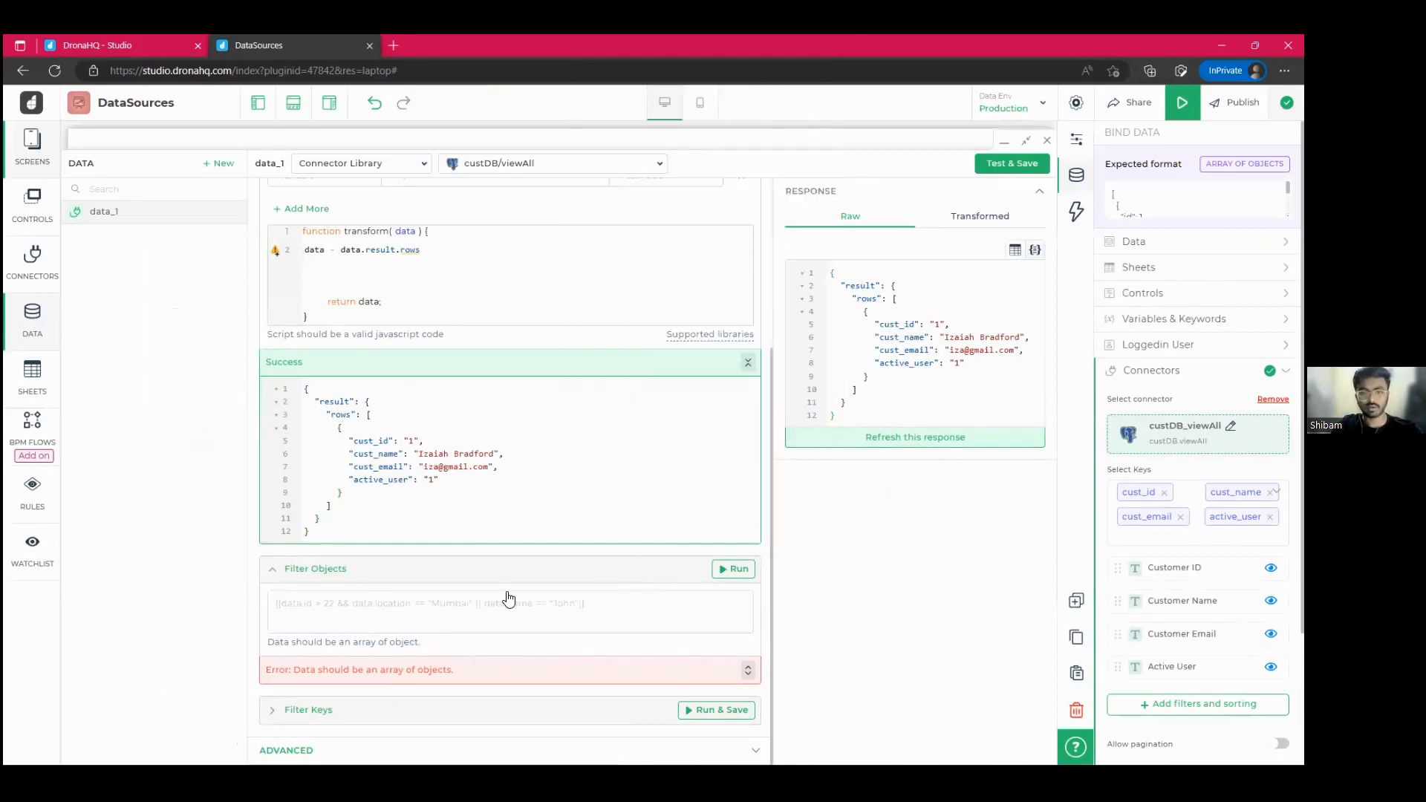
Step: Review the ViewData output and Test & Save the query
scroll(360, 566, "down", 2)
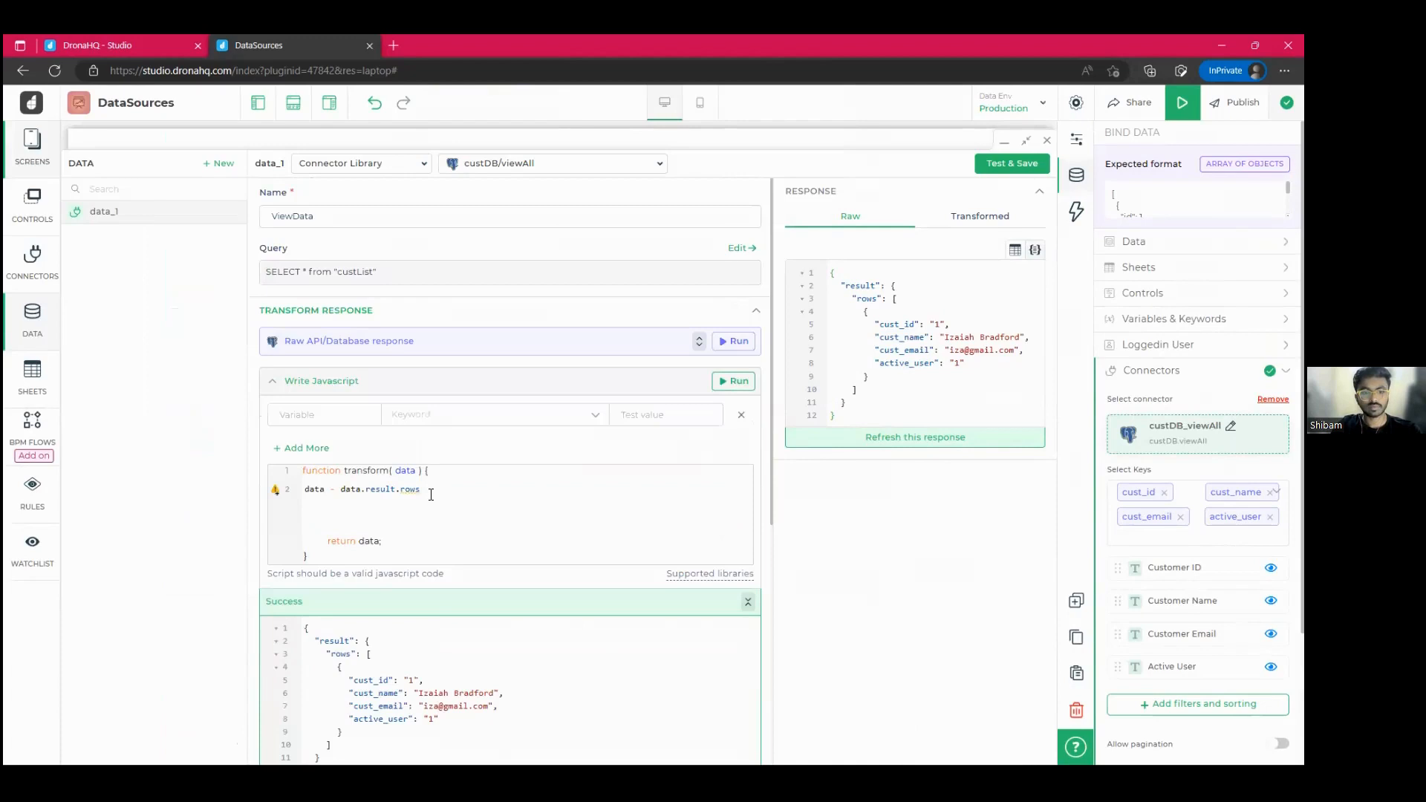
scroll(624, 505, "down", 6)
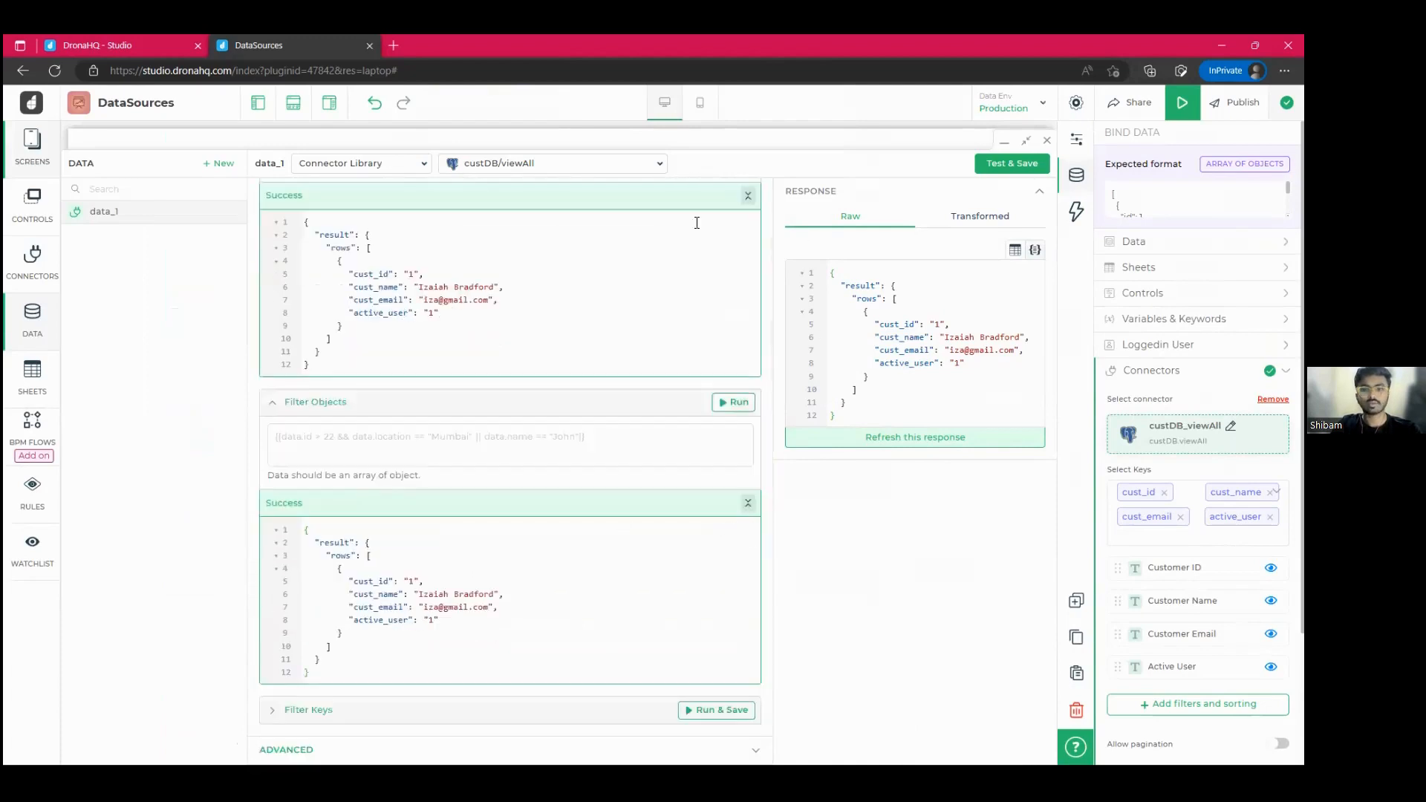
scroll(362, 317, "up", 5)
scroll(362, 317, "up", 1)
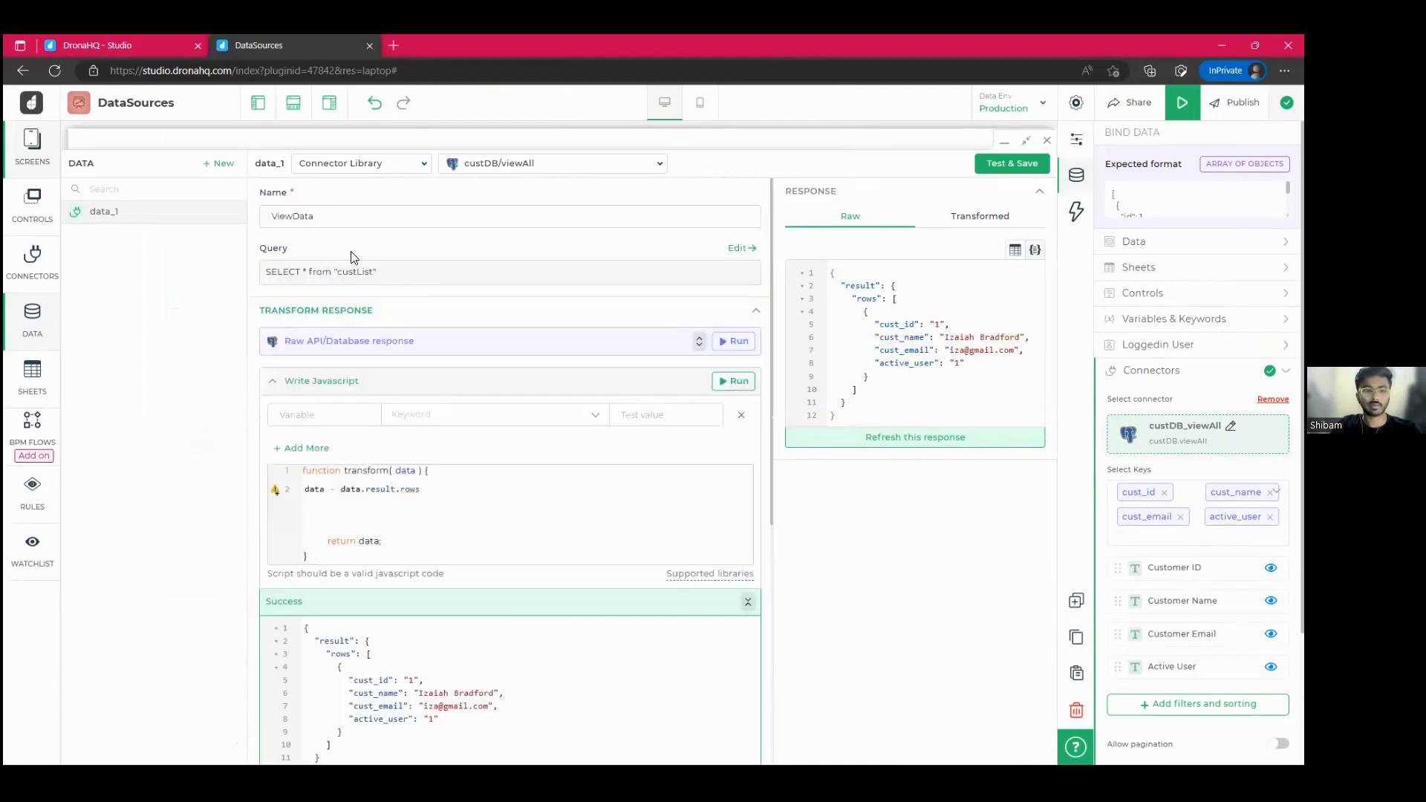
scroll(317, 290, "down", 7)
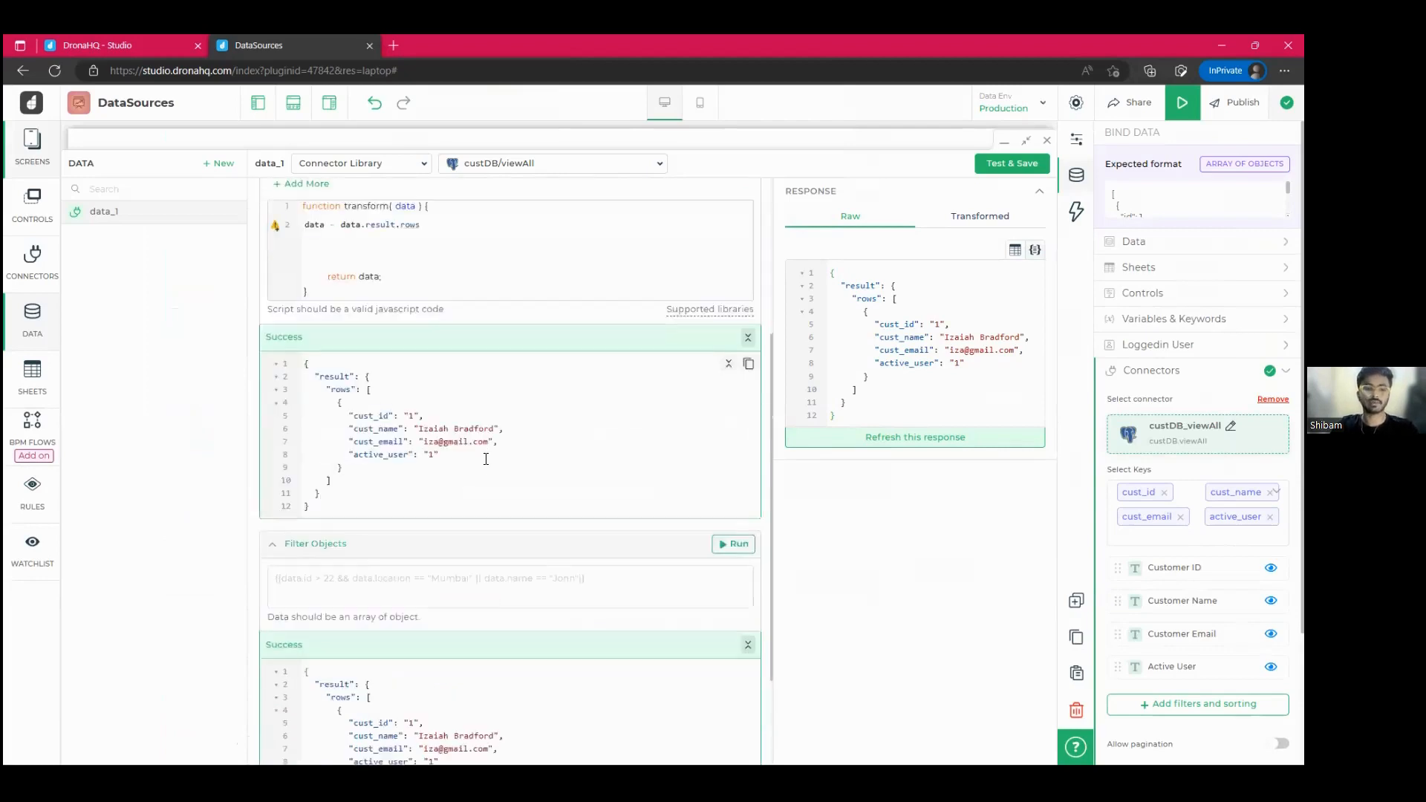
left_click(1012, 163)
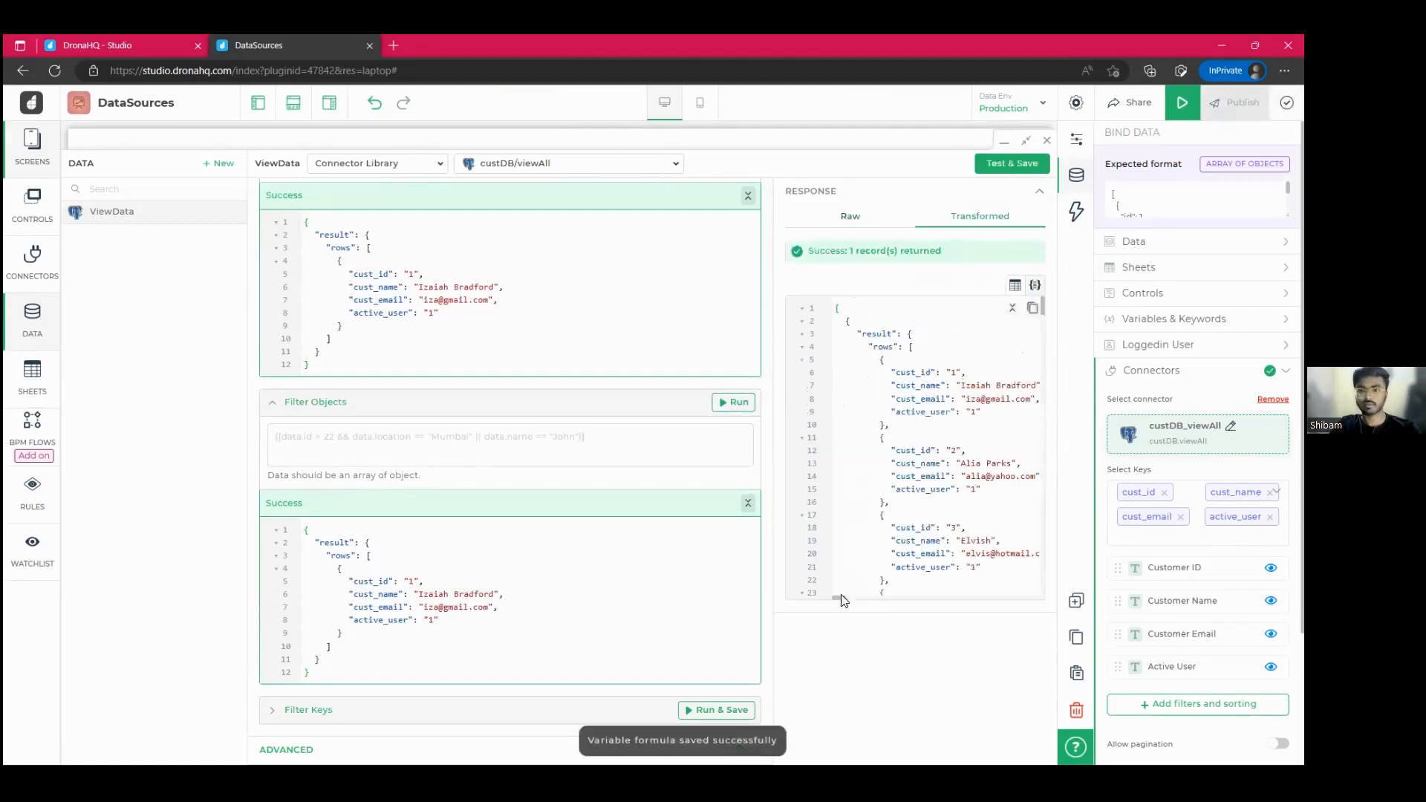
Step: Expand Variables & Keywords for the table grid and choose data_1 as its variable
left_click(1004, 141)
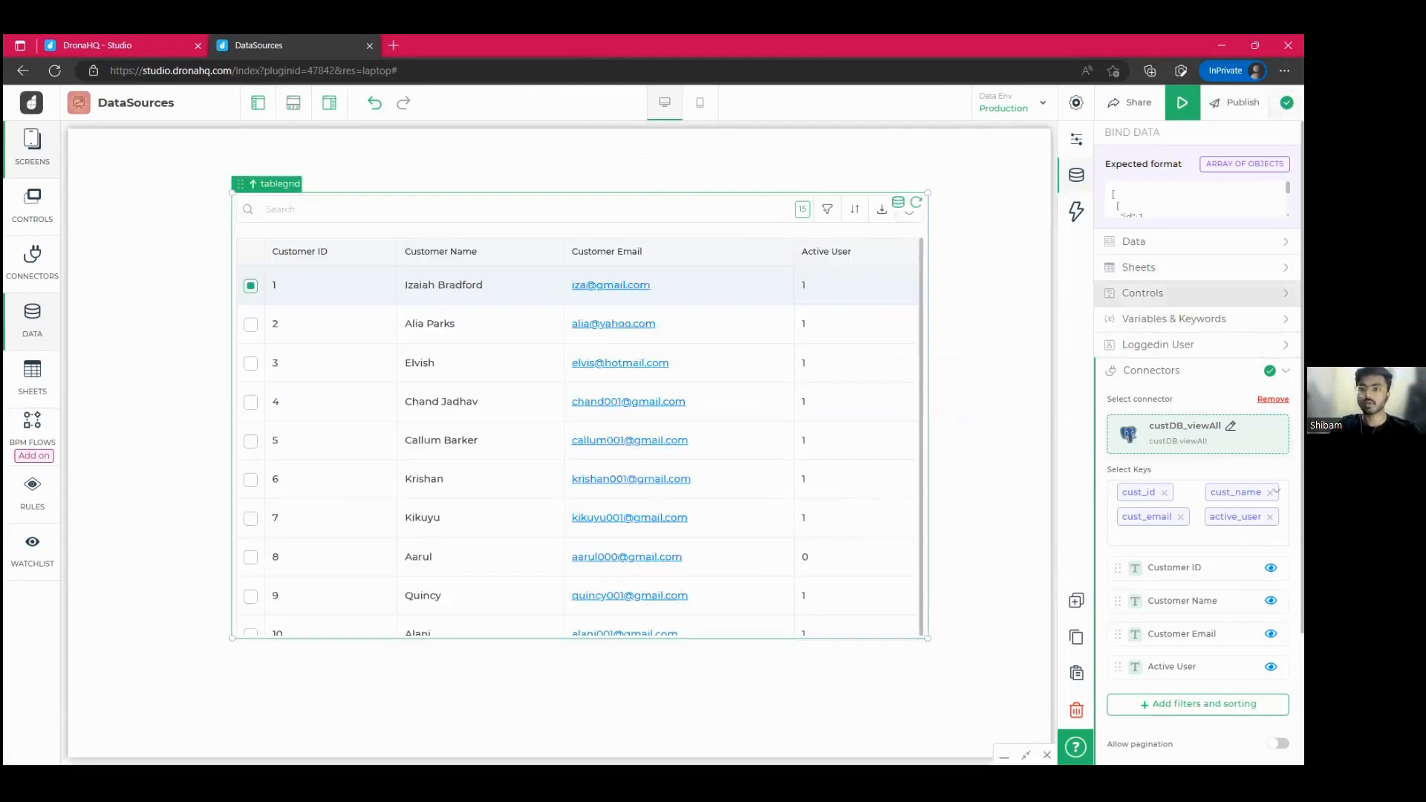
left_click(1173, 318)
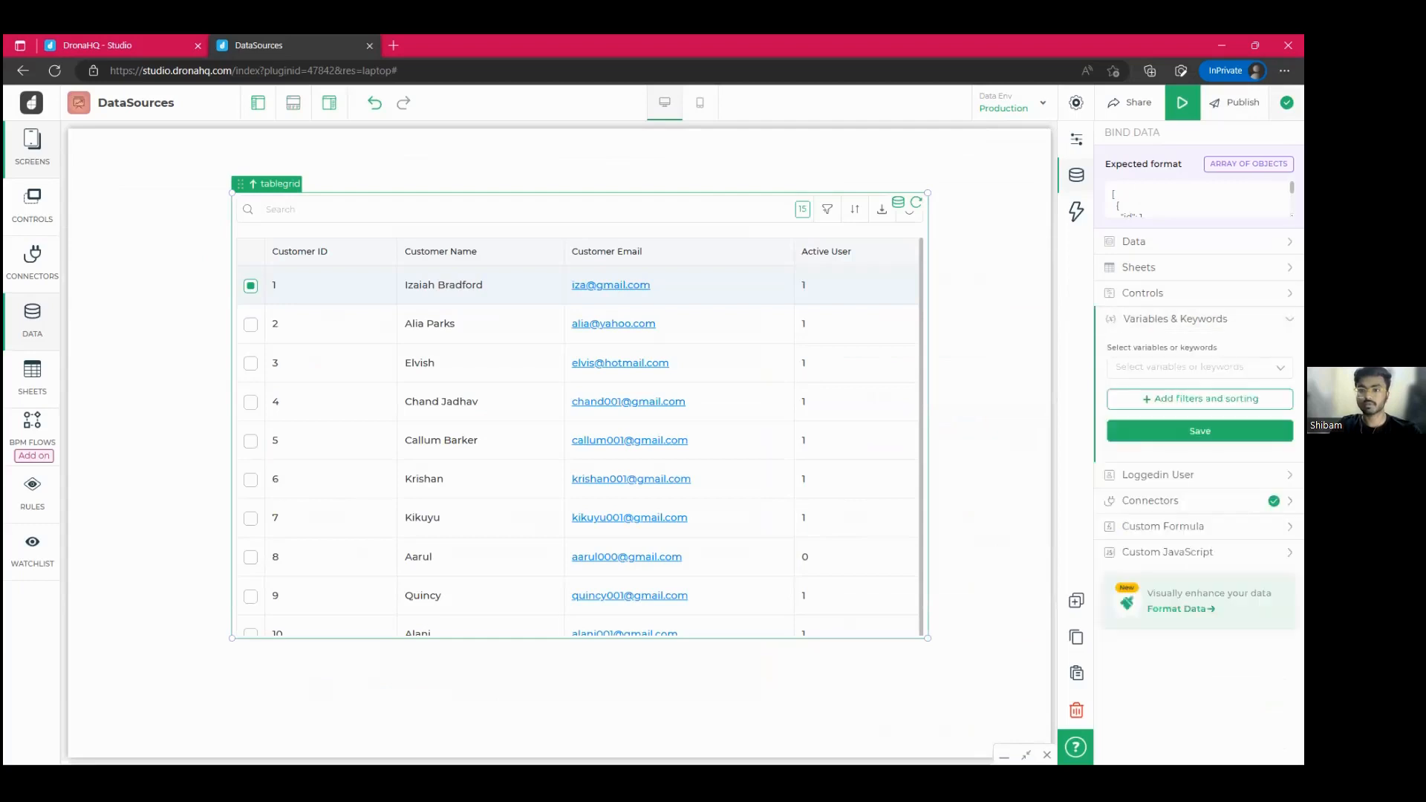
left_click(1198, 367)
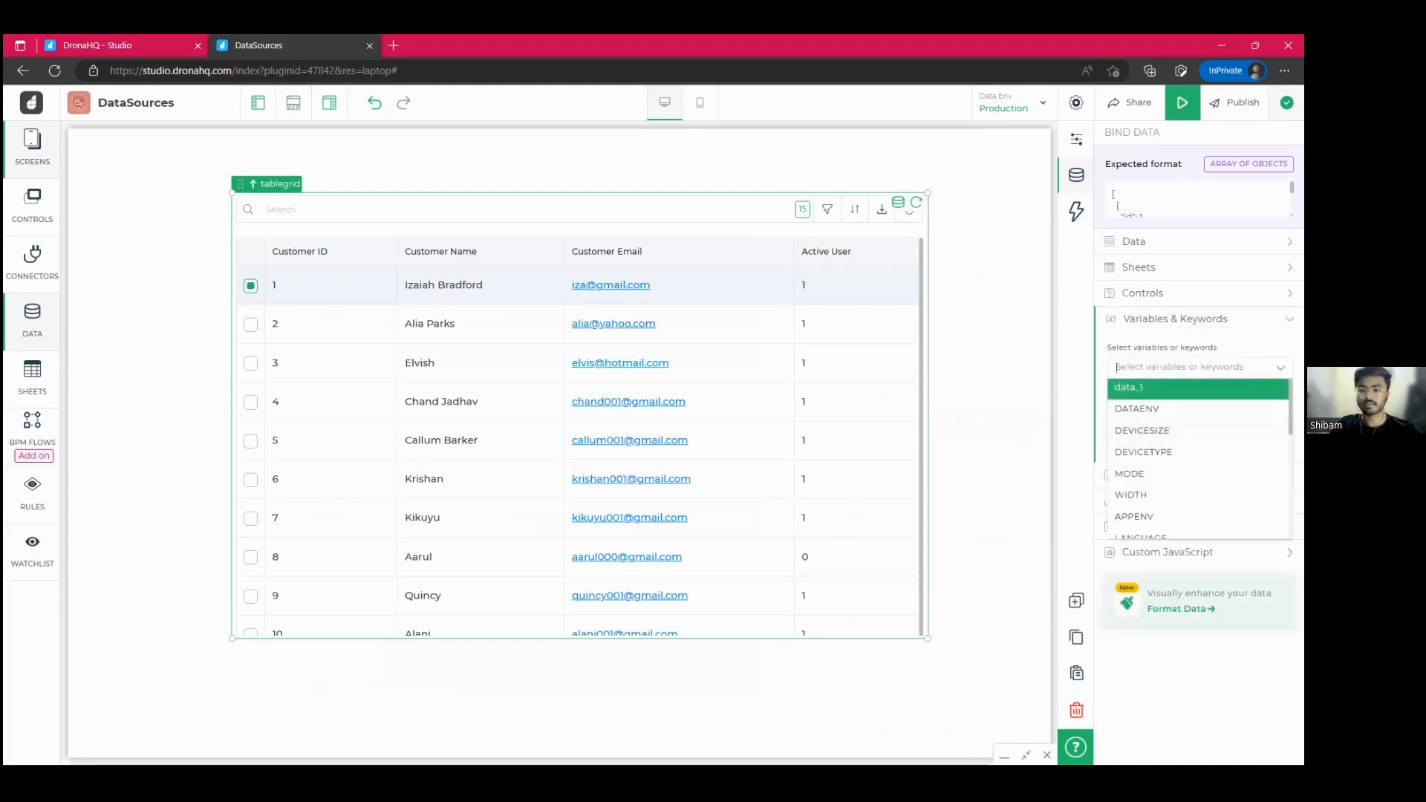
left_click(21, 321)
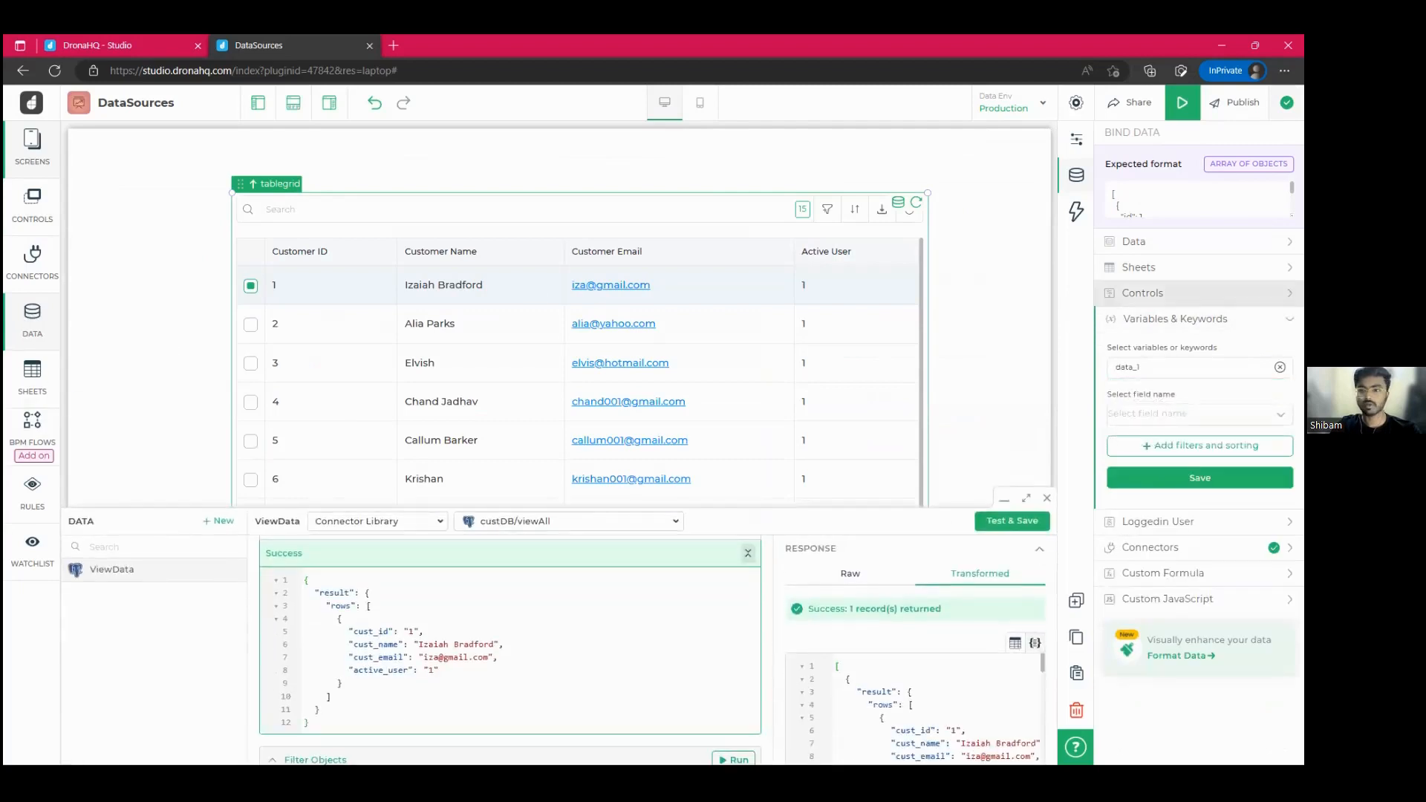
left_click(1193, 368)
type("v")
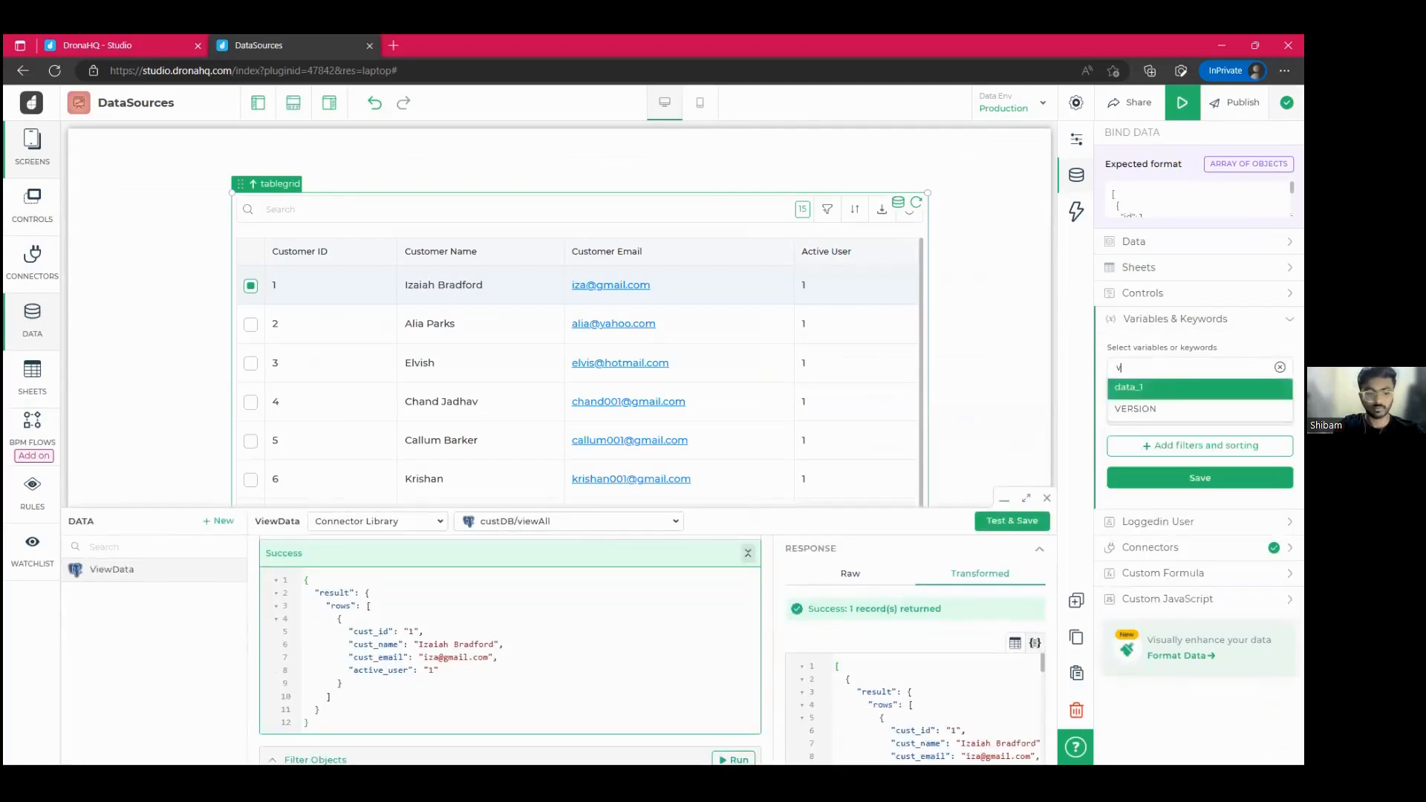
type("i")
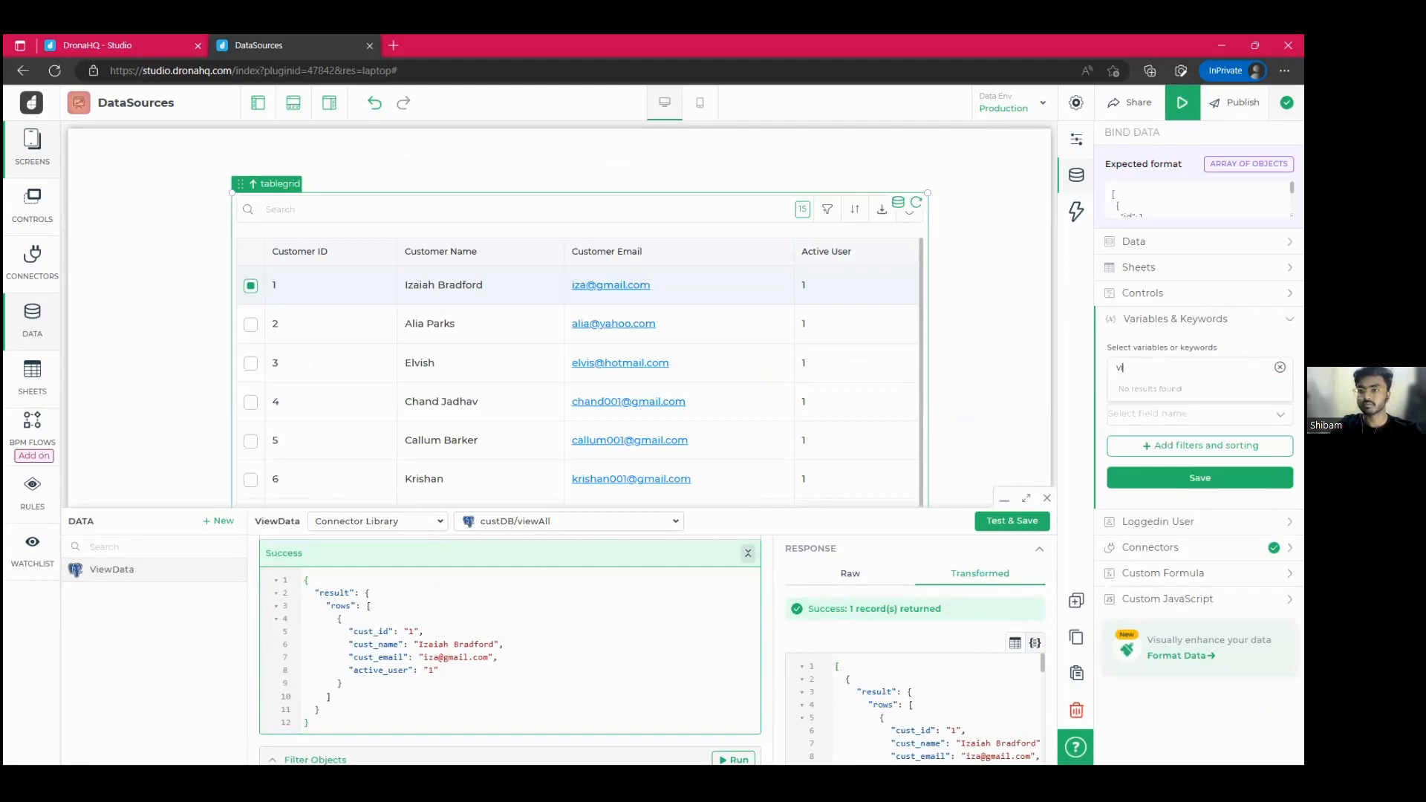
key("BackSpace")
key("BackSpace")
left_click(1156, 394)
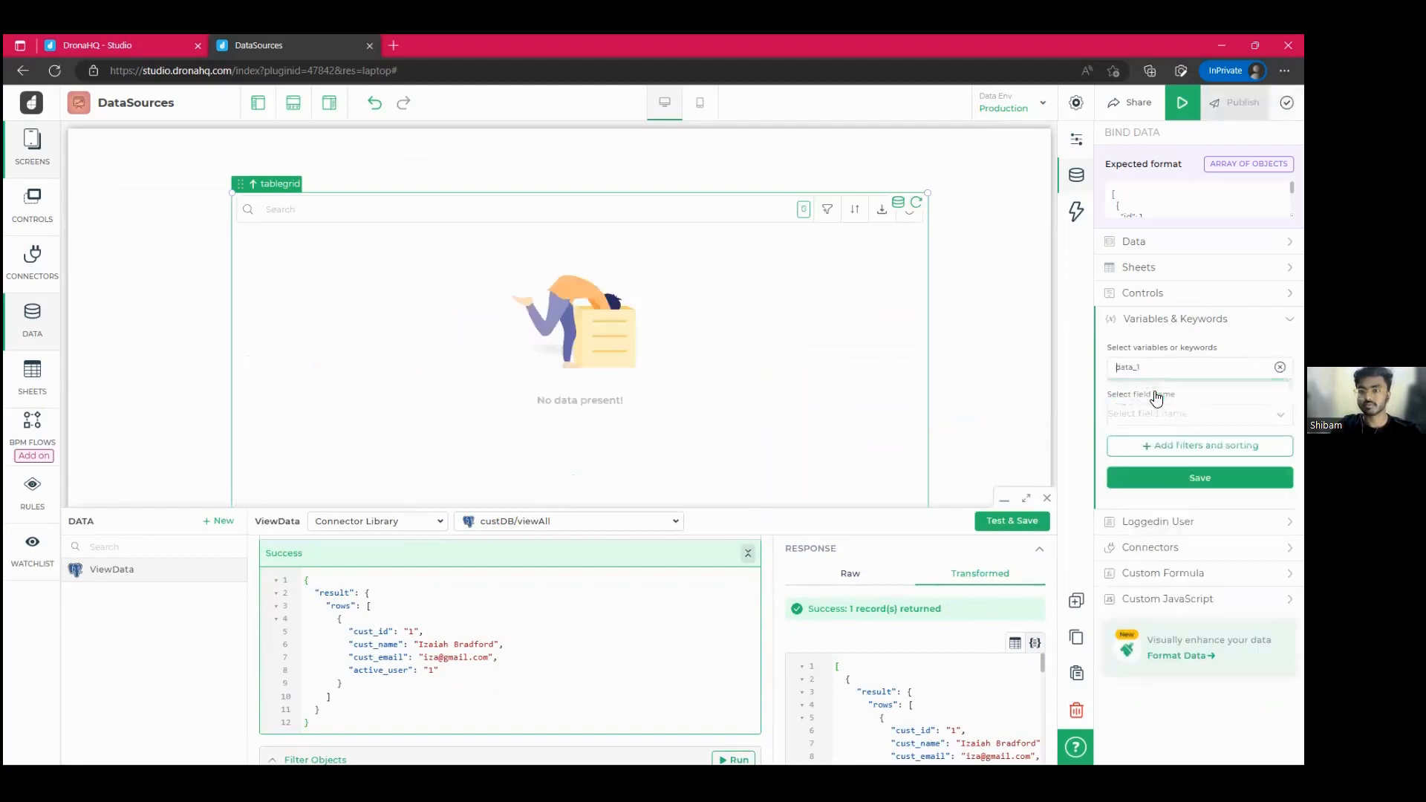
left_click(1199, 478)
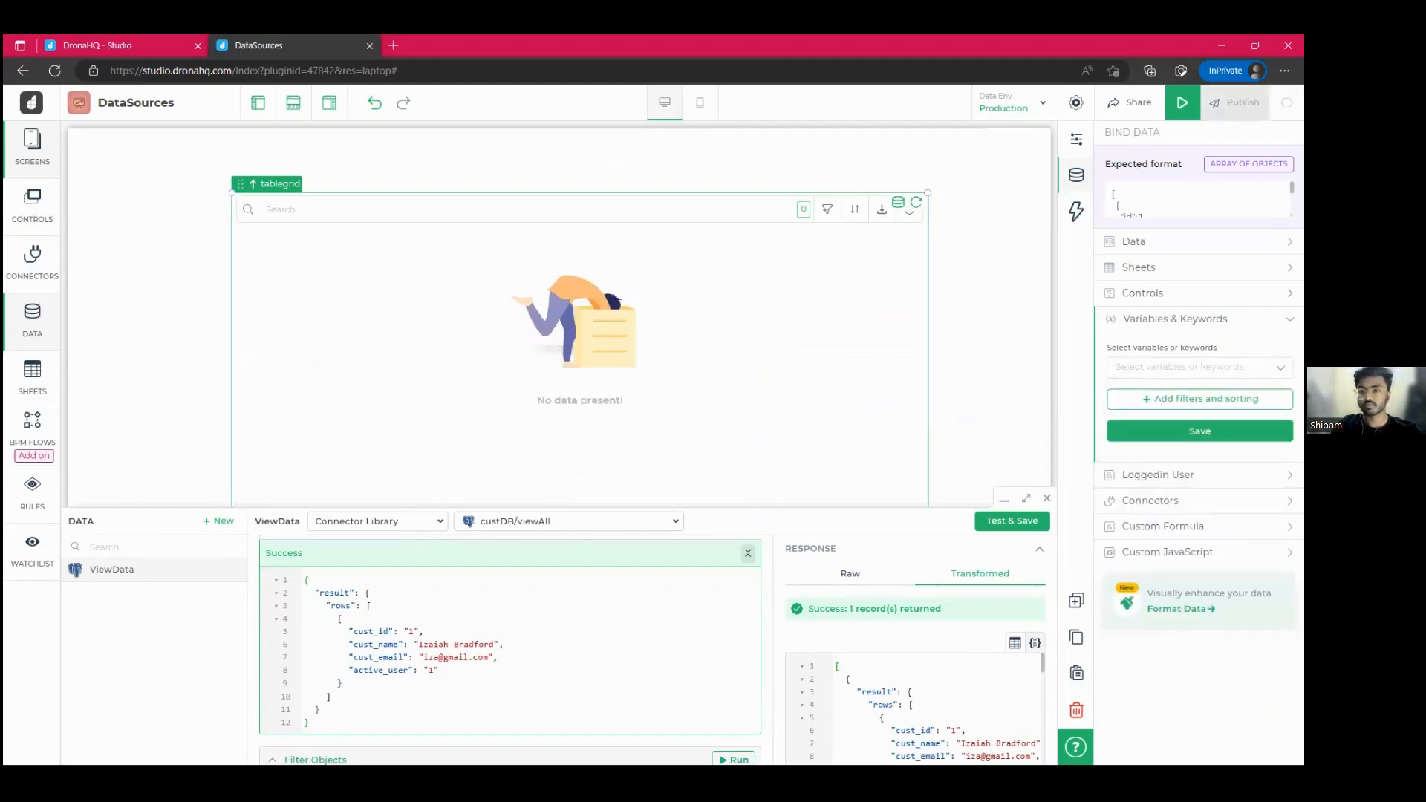
Step: Add result.rows.cust_id, cust_email and active_user as table fields and save the binding
left_click(1174, 367)
scroll(1165, 446, "down", 5)
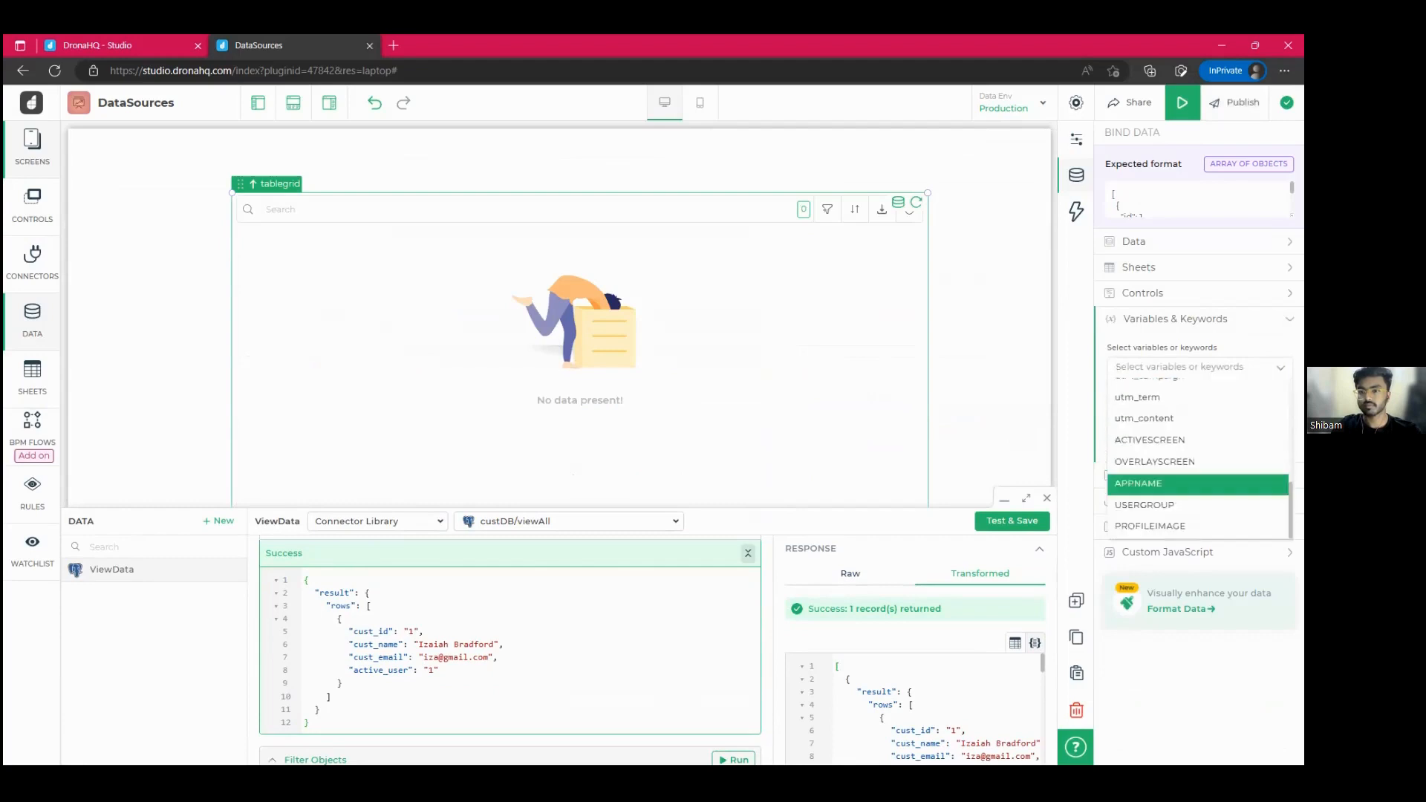
scroll(1165, 446, "up", 5)
left_click(1164, 392)
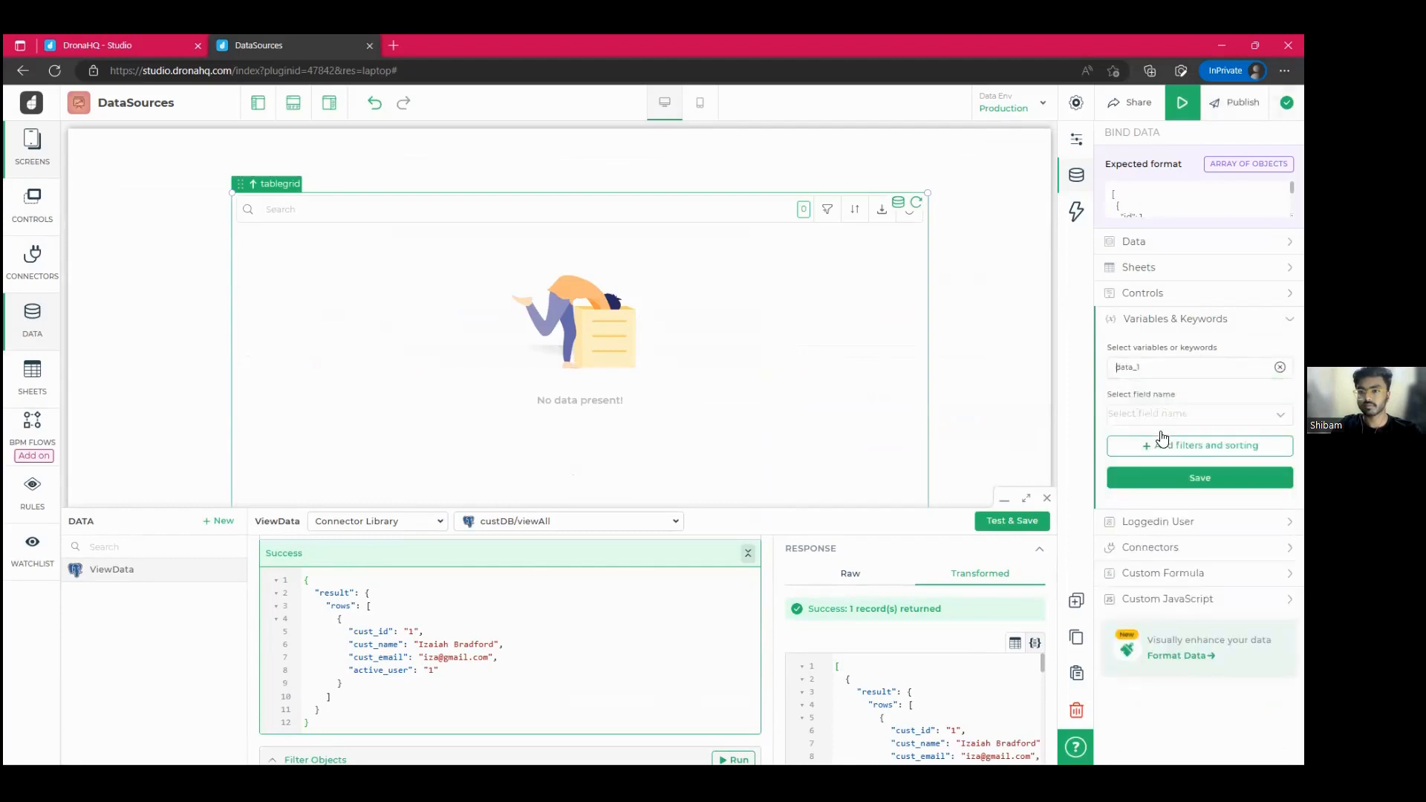
left_click(1163, 414)
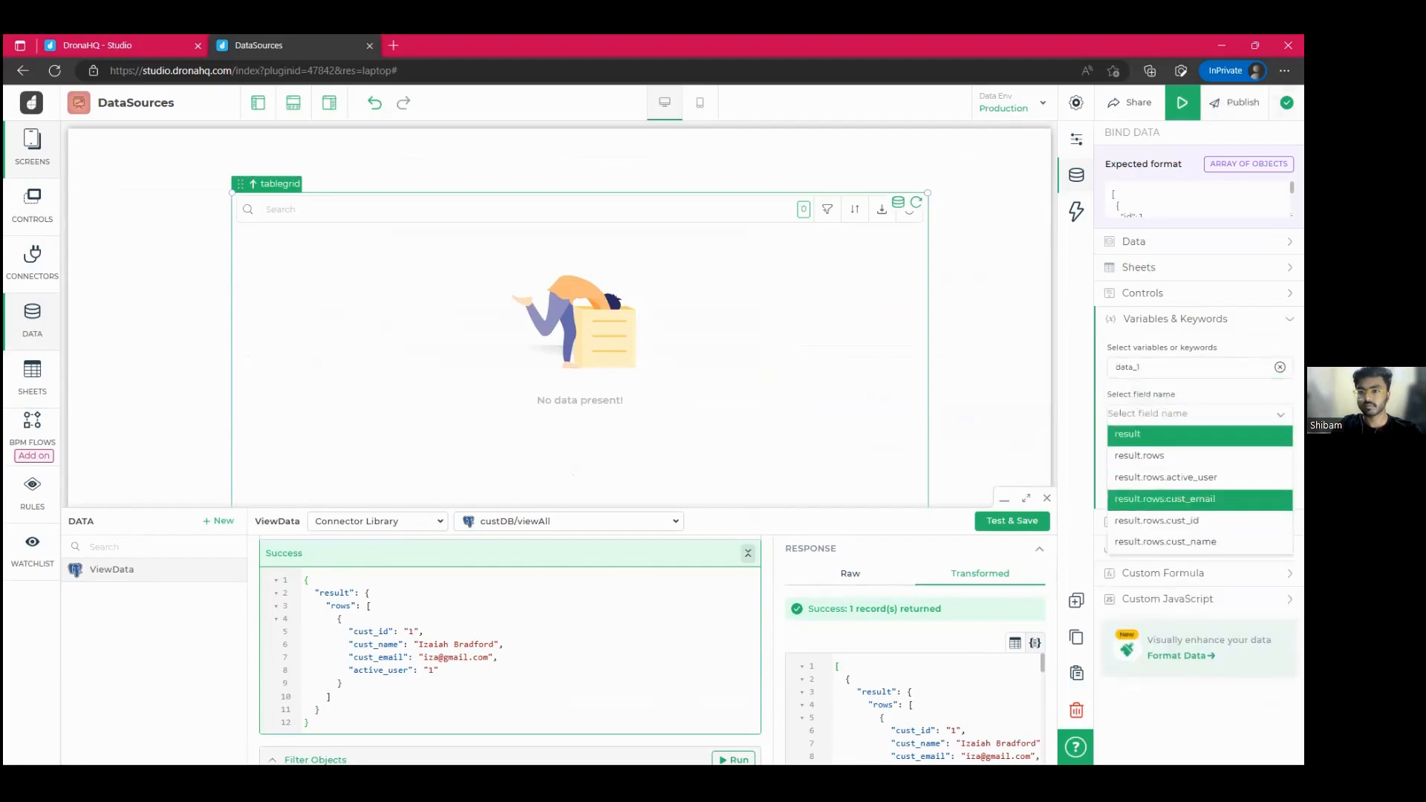
left_click(1156, 520)
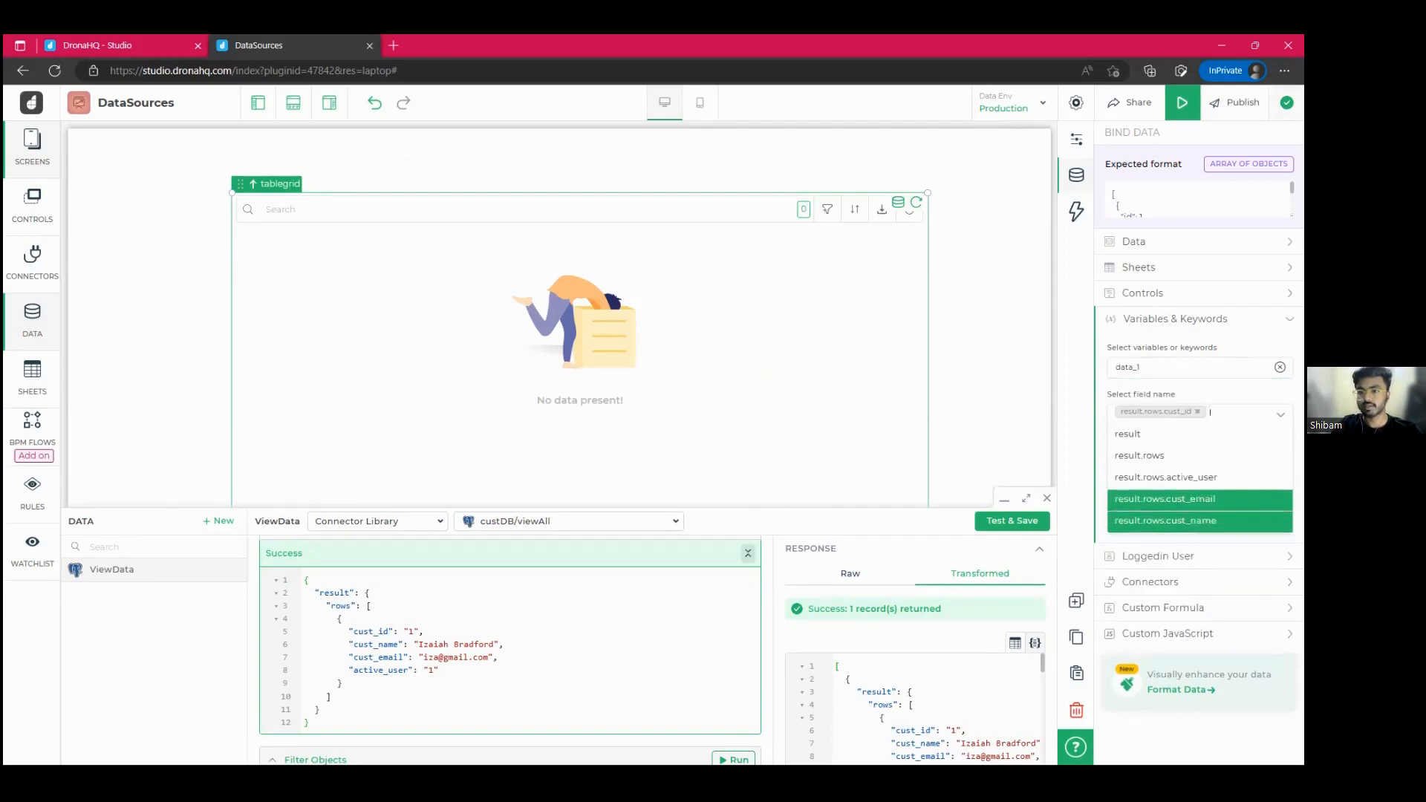
left_click(1164, 498)
left_click(1165, 488)
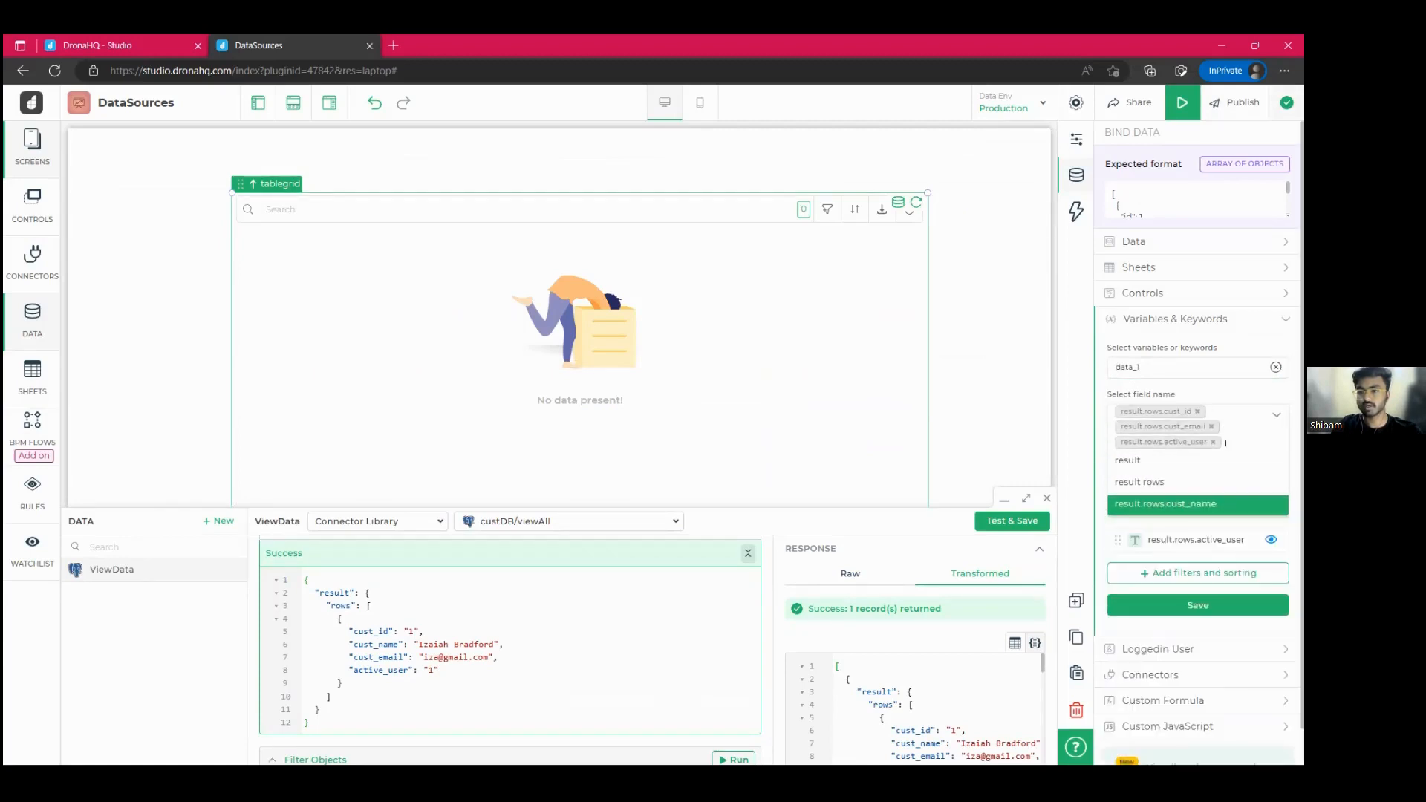
left_click(1197, 605)
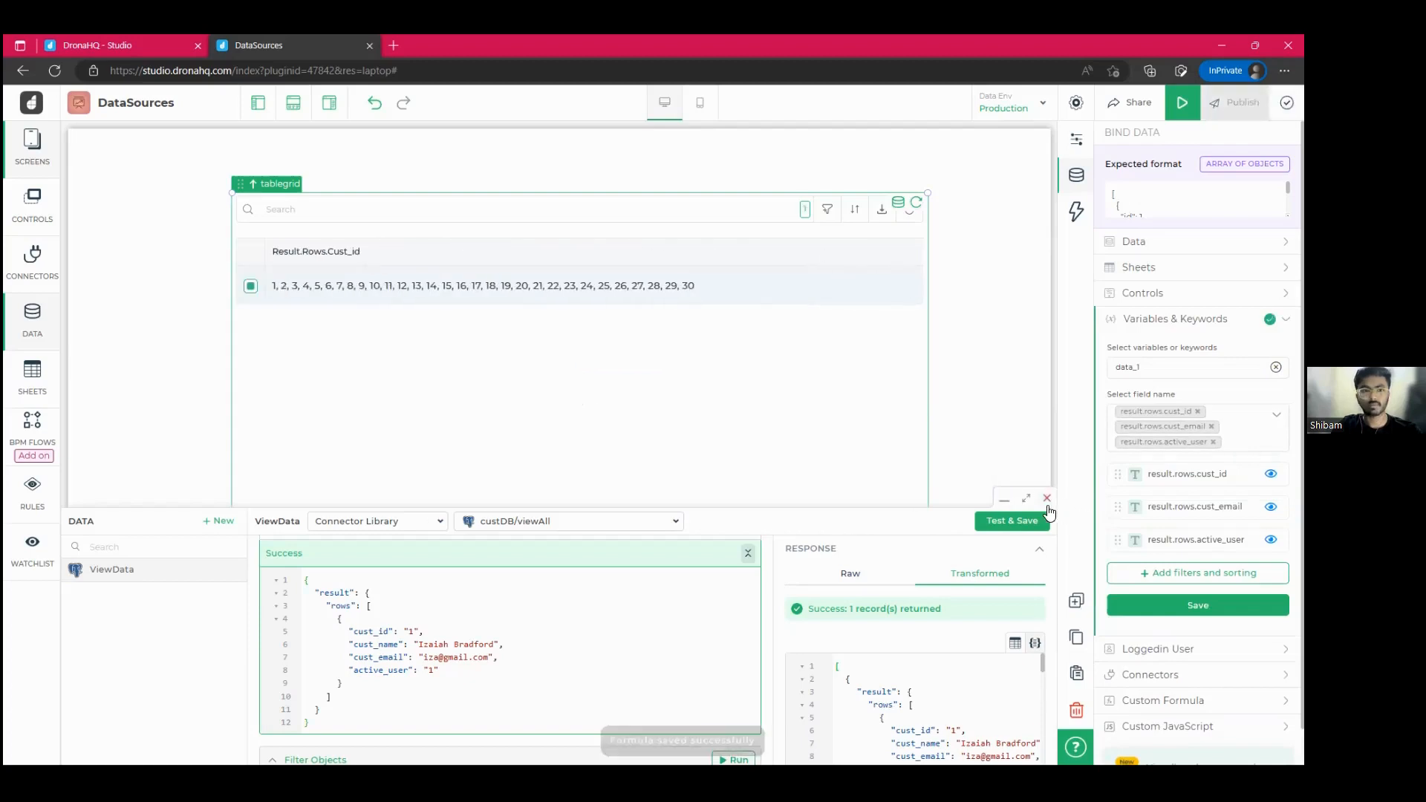
Step: Remove data_1 from the table binding and re-run Test & Save on the ViewData query
left_click(1275, 367)
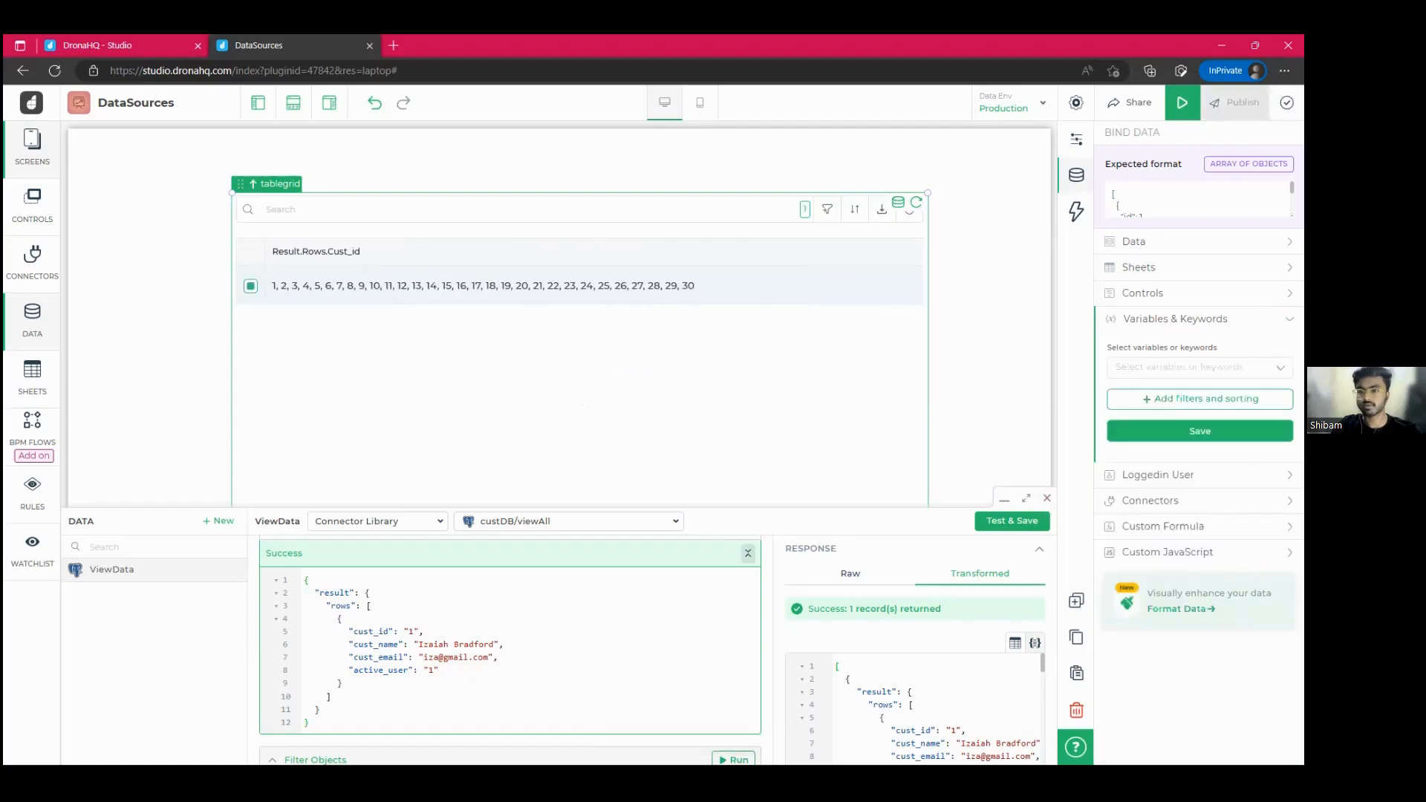
left_click(1218, 367)
type("vi")
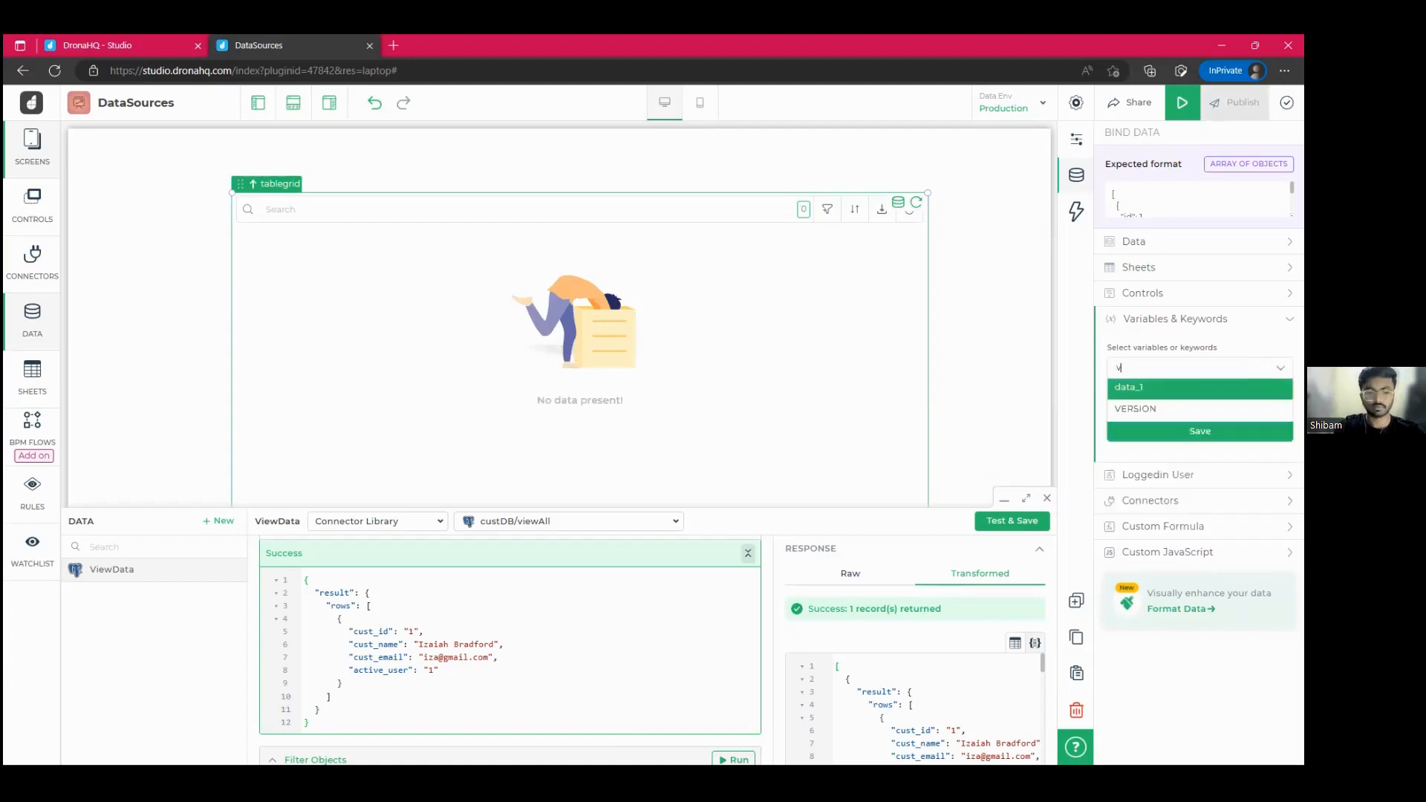
key("BackSpace")
key("BackSpace")
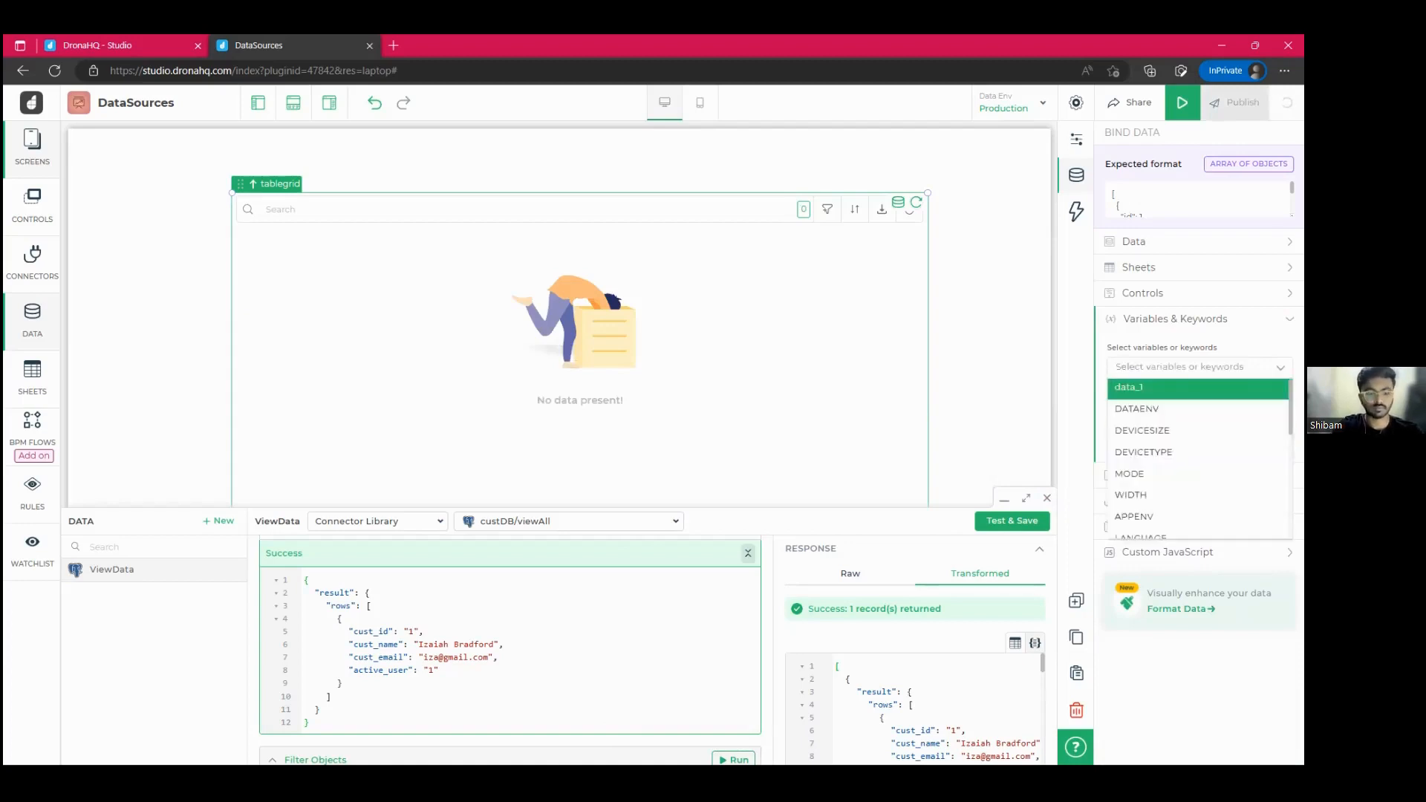
type("V")
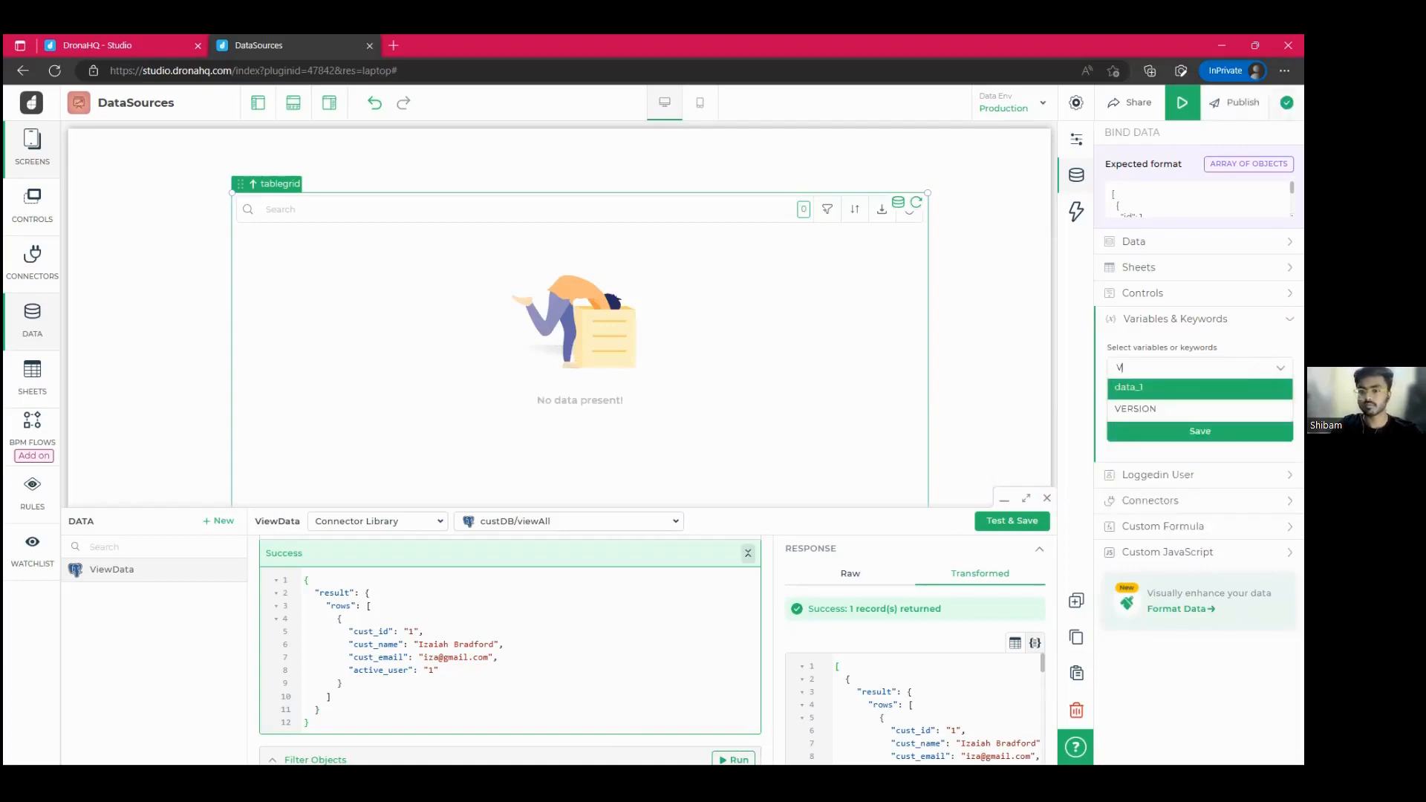
key("BackSpace")
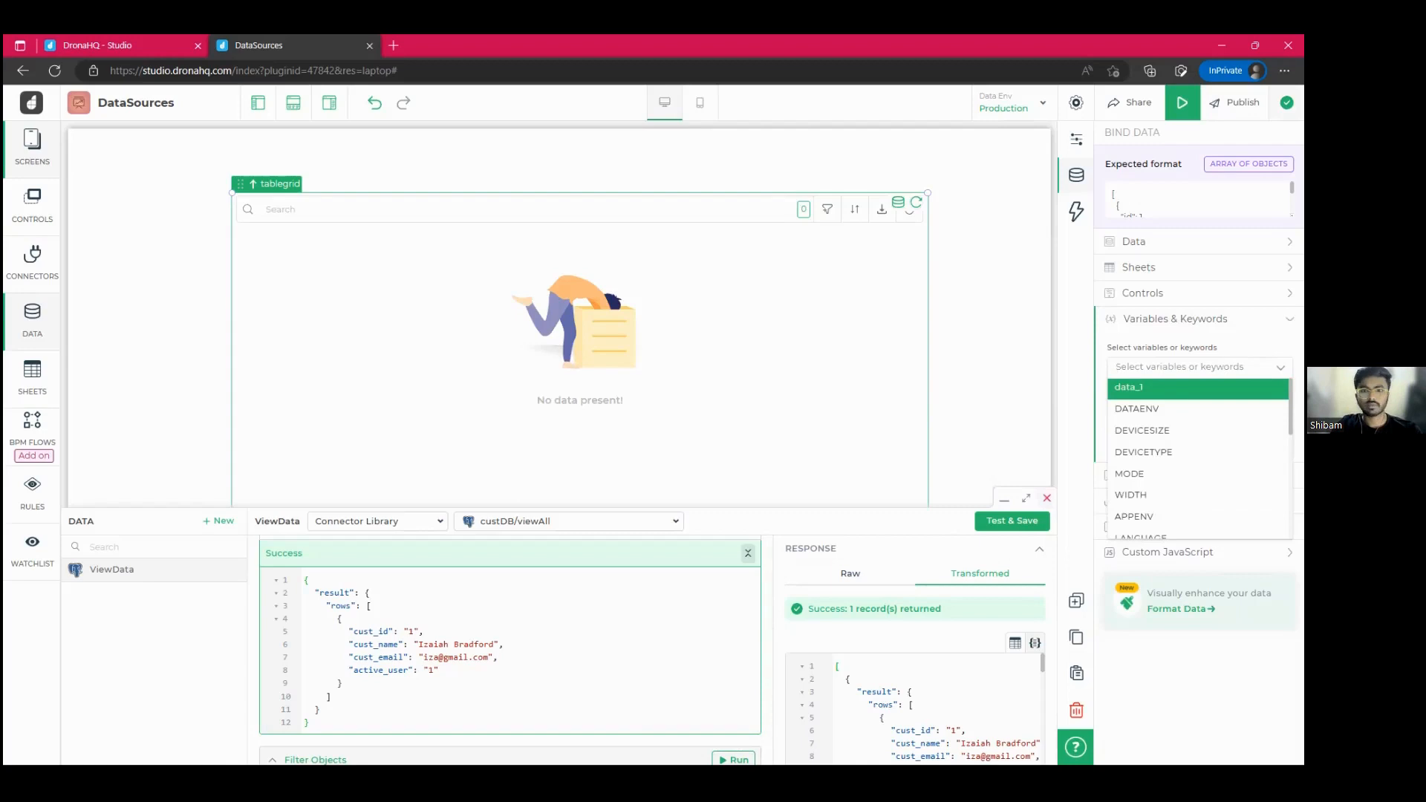
left_click(1046, 498)
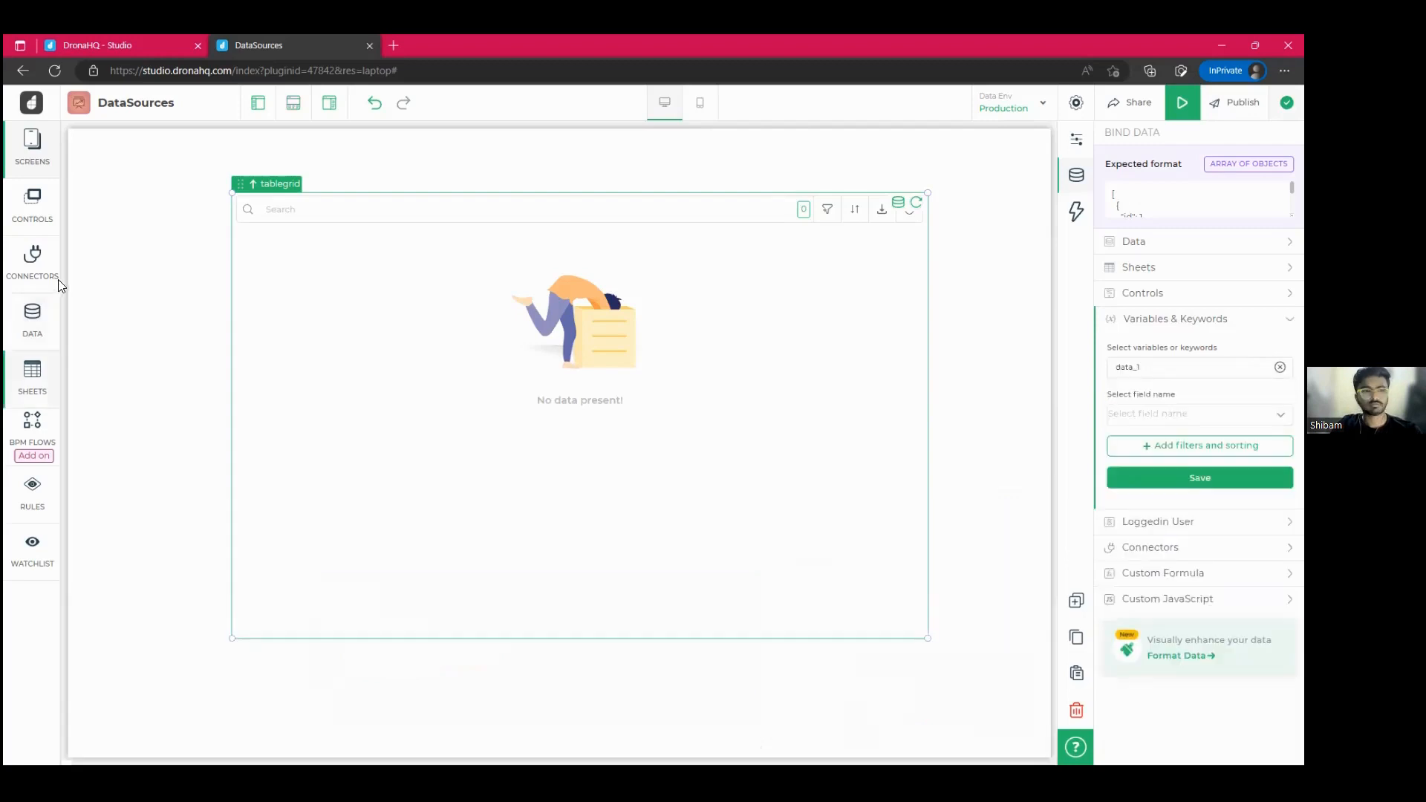
left_click(29, 329)
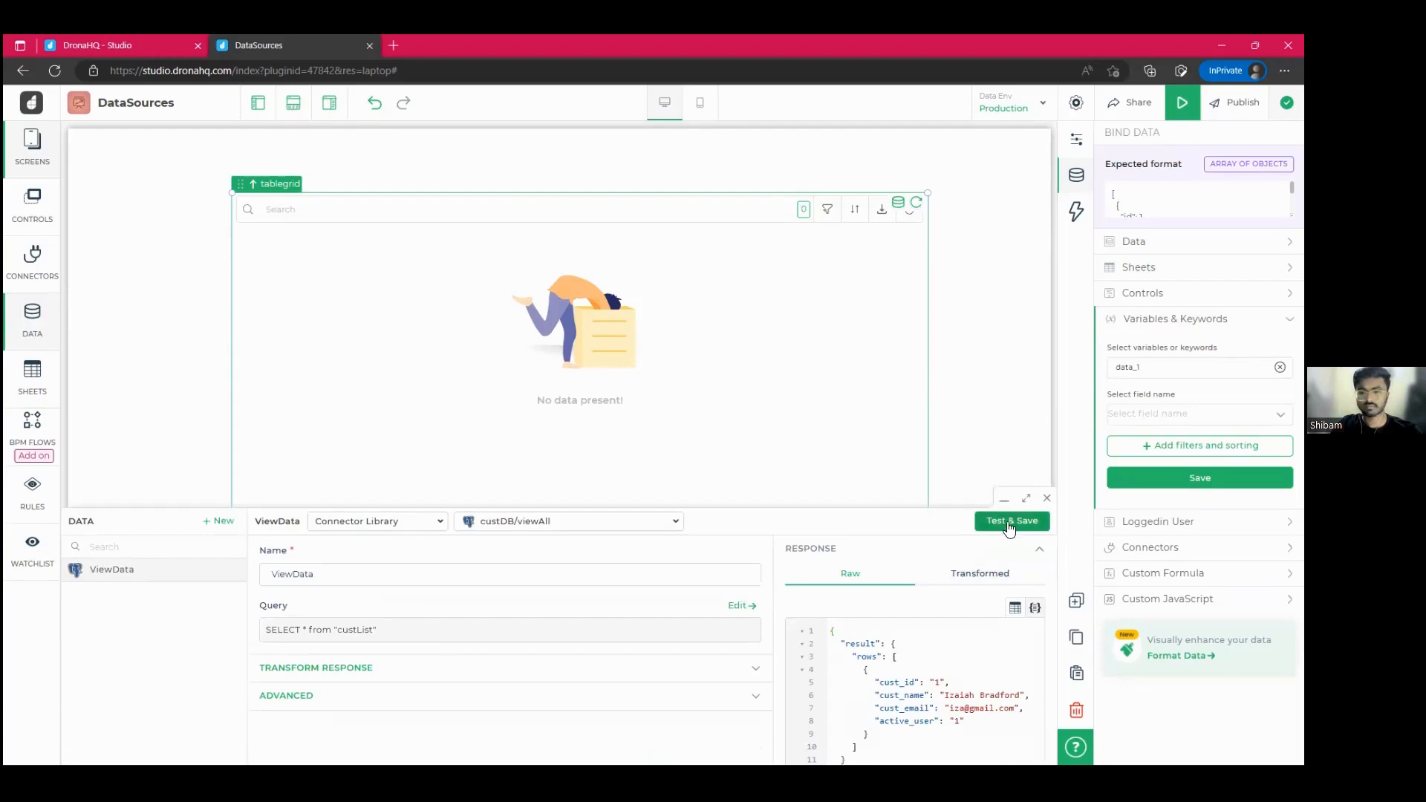
left_click(1009, 529)
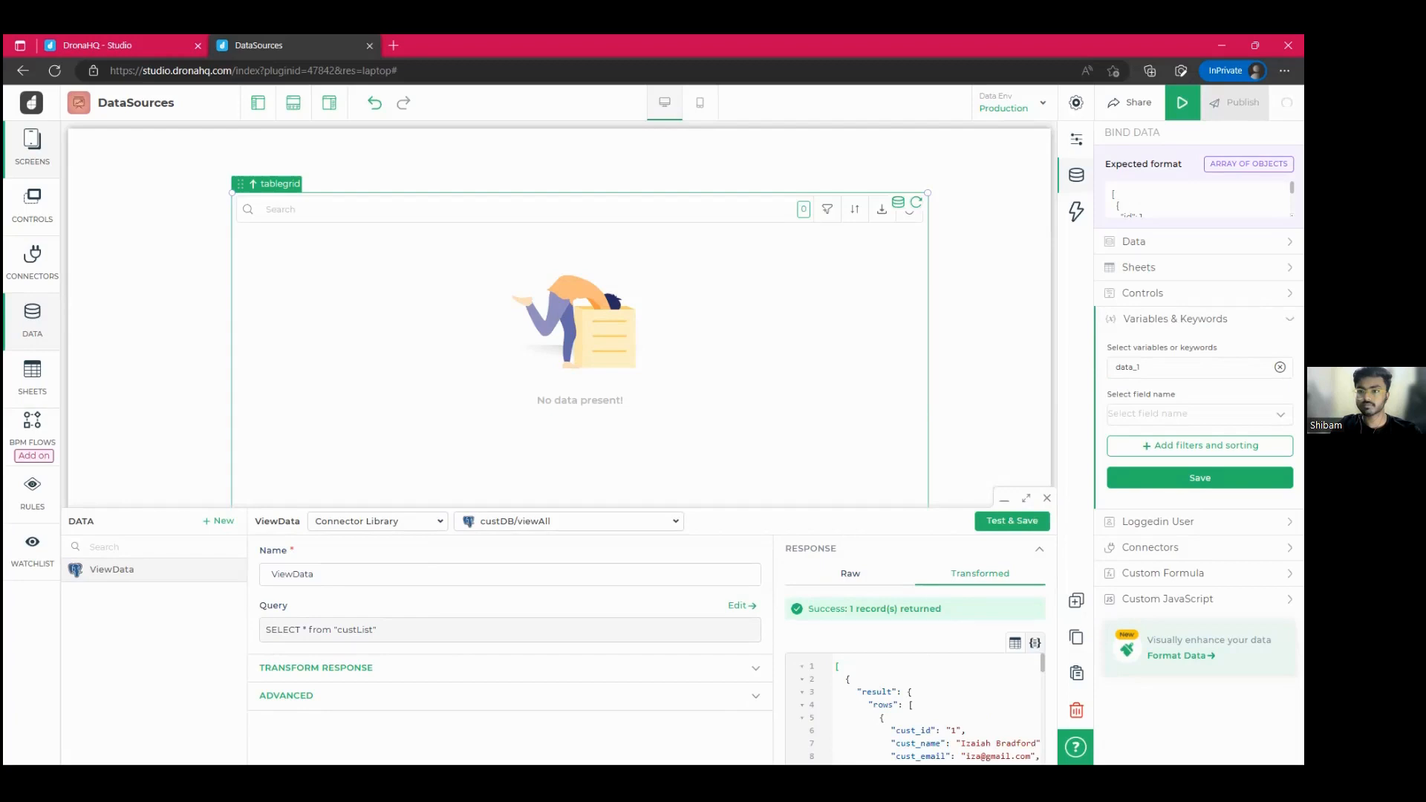
Step: Clear data_1 from the variable selector again, leaving the table with no data present
left_click(1279, 366)
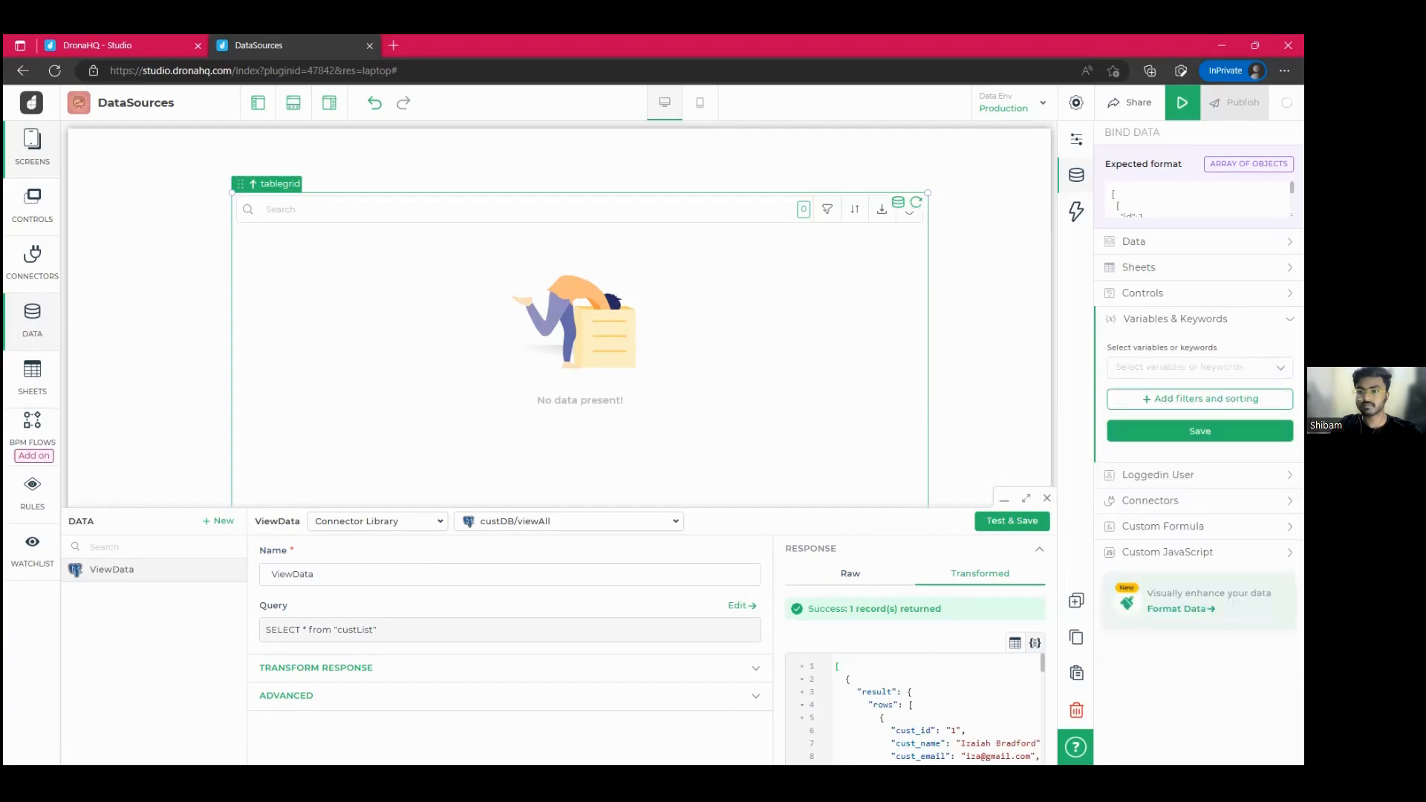
left_click(1188, 366)
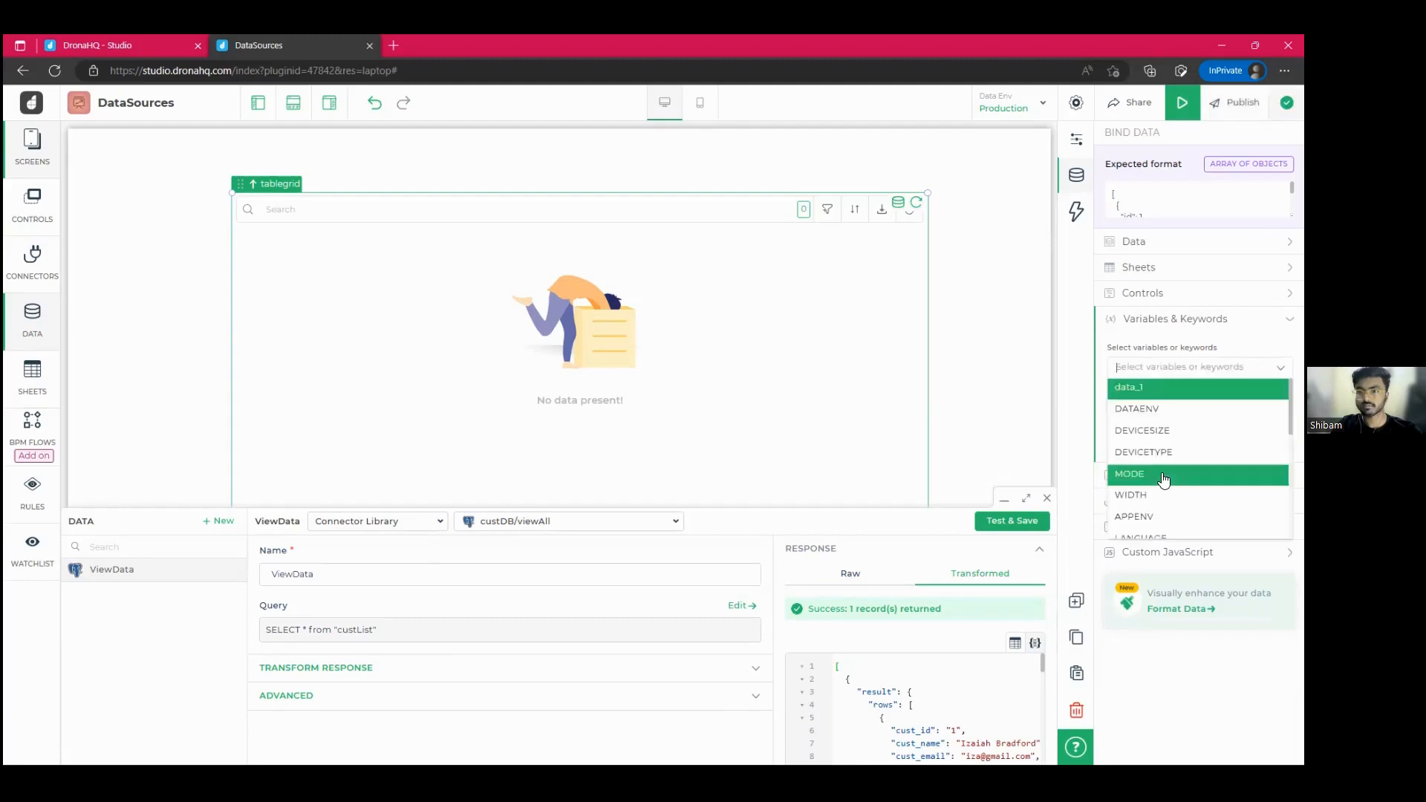
scroll(1163, 480, "down", 2)
scroll(1163, 480, "down", 4)
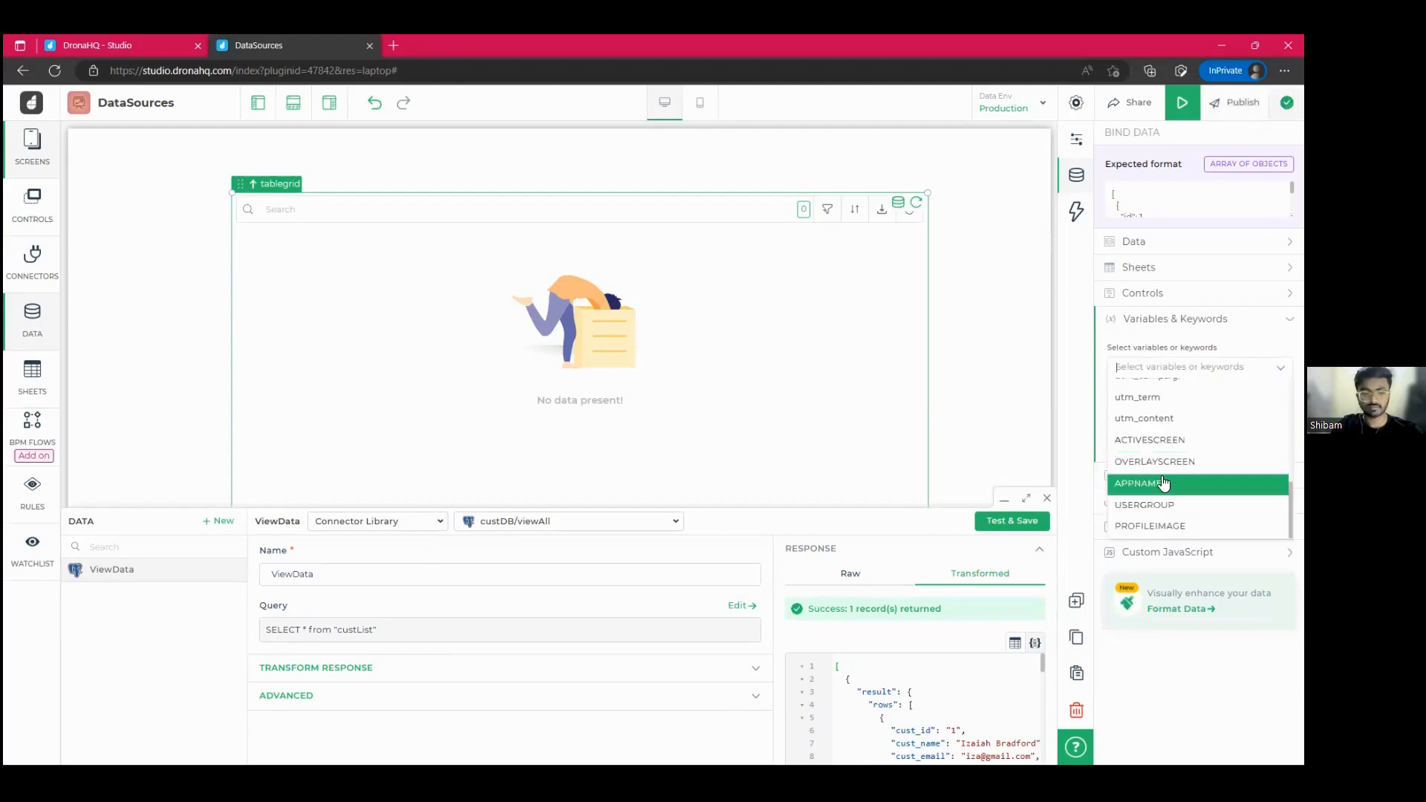
type("vi")
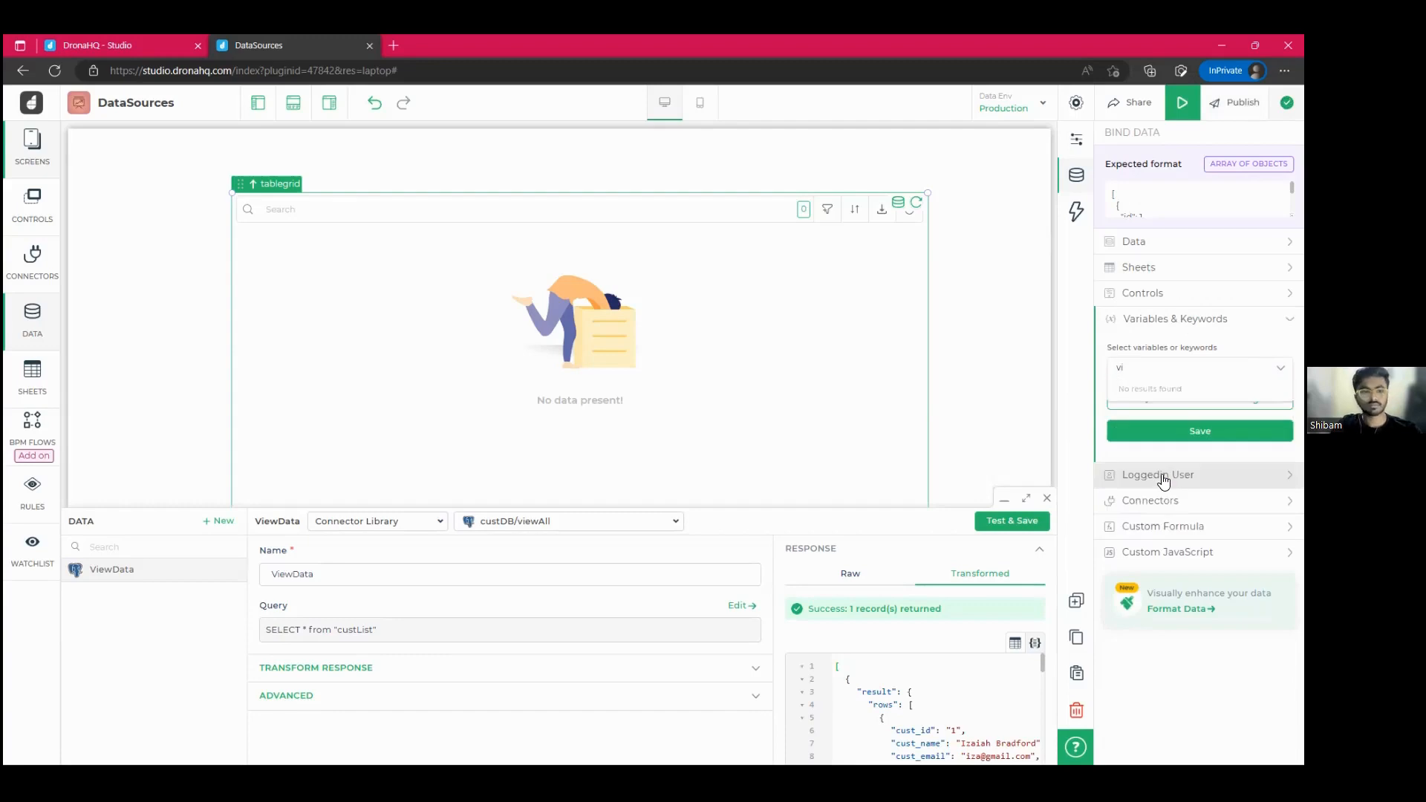
left_click(1167, 349)
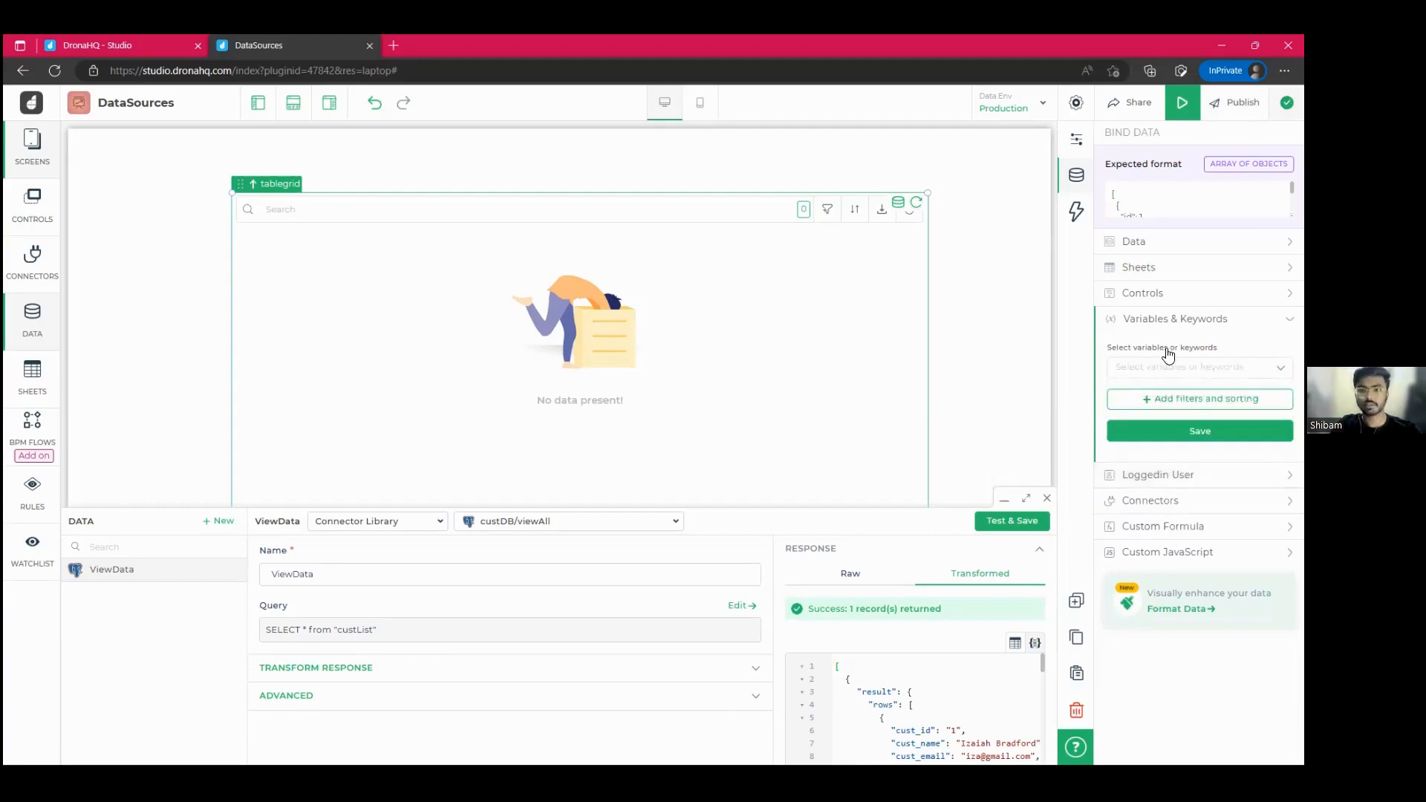
Step: Close the DATA queries panel and switch to Screen 2 from the Screens list
left_click(1047, 498)
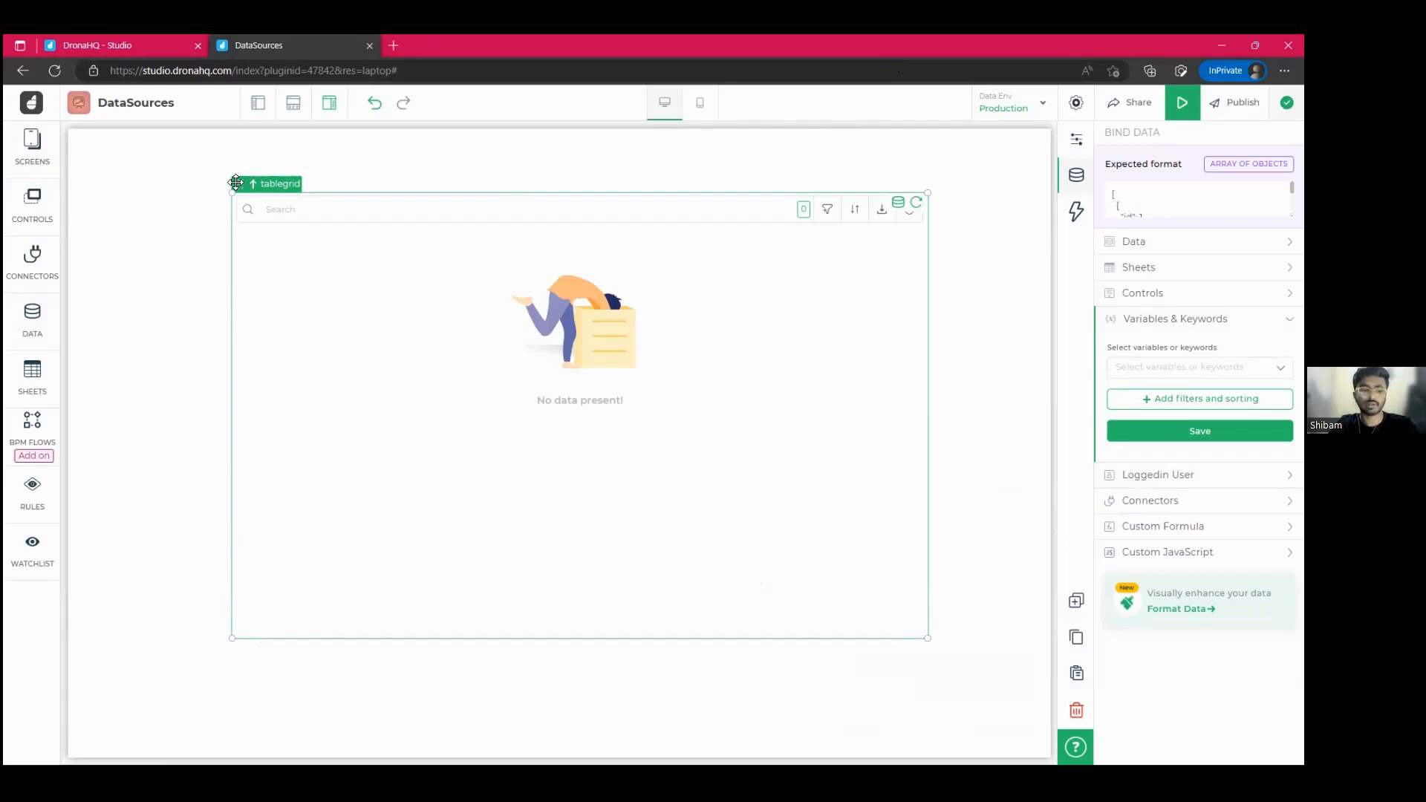
left_click(24, 142)
left_click(128, 223)
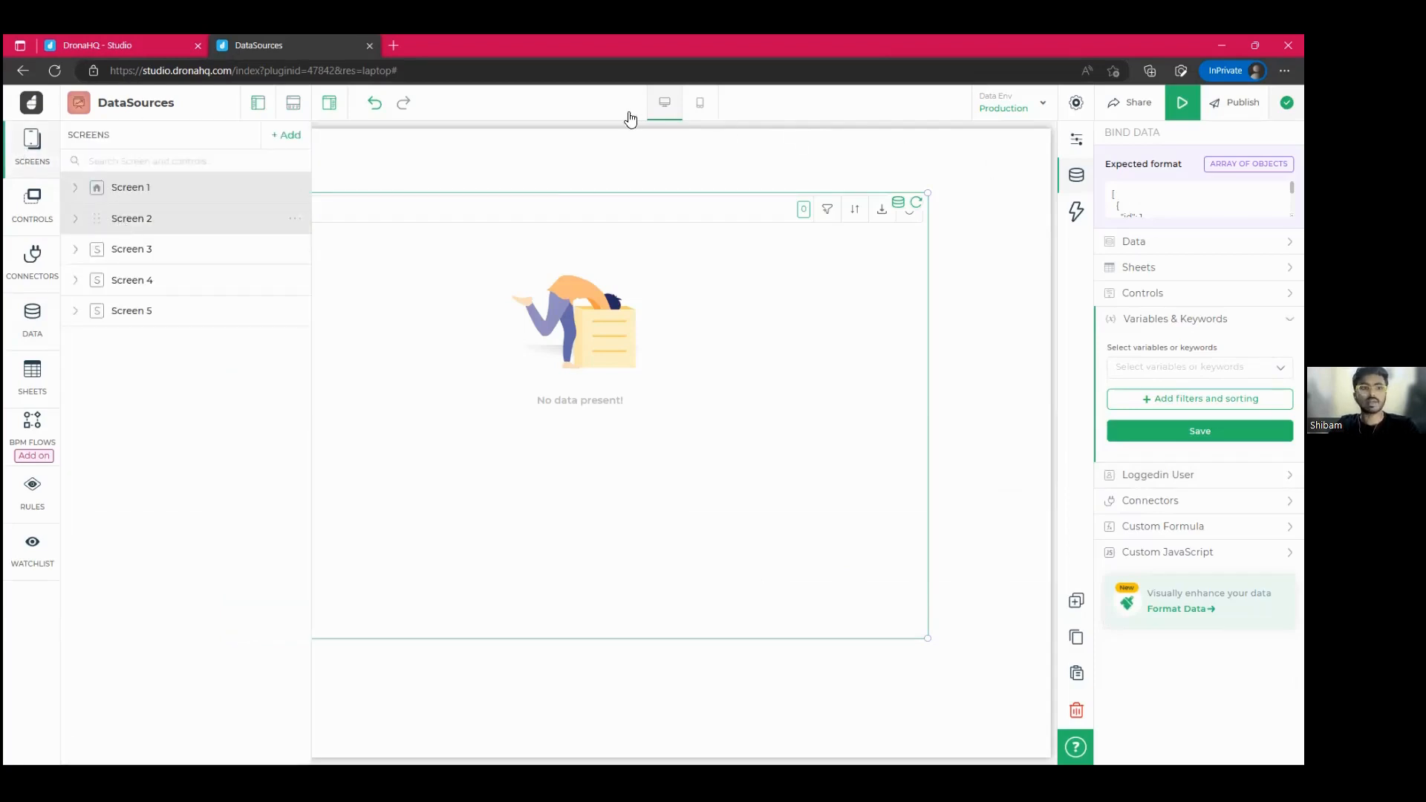